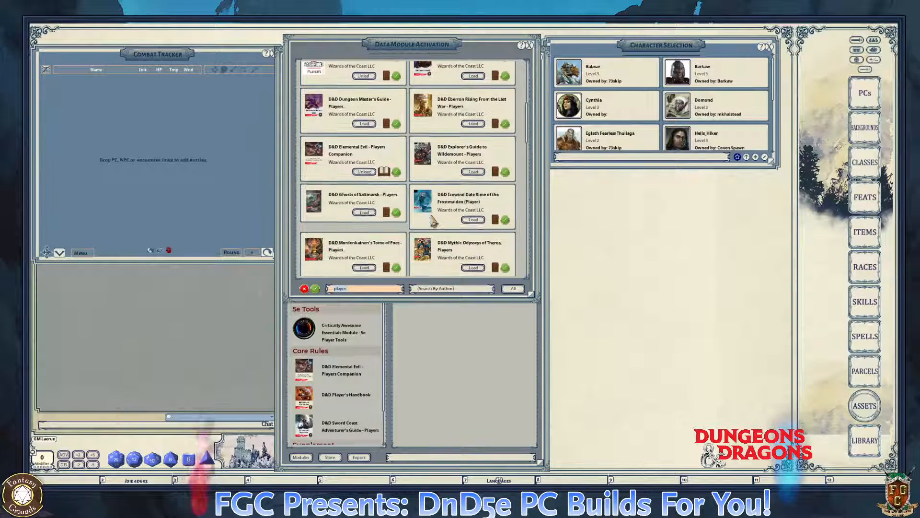
- Load the player modules for Ghosts of Saltmarsh, Icewind Dale Rime of the Frostmaiden, Mordenkainen's Tome of Foes and Mythic Odysseys of Theros
left_click(365, 201)
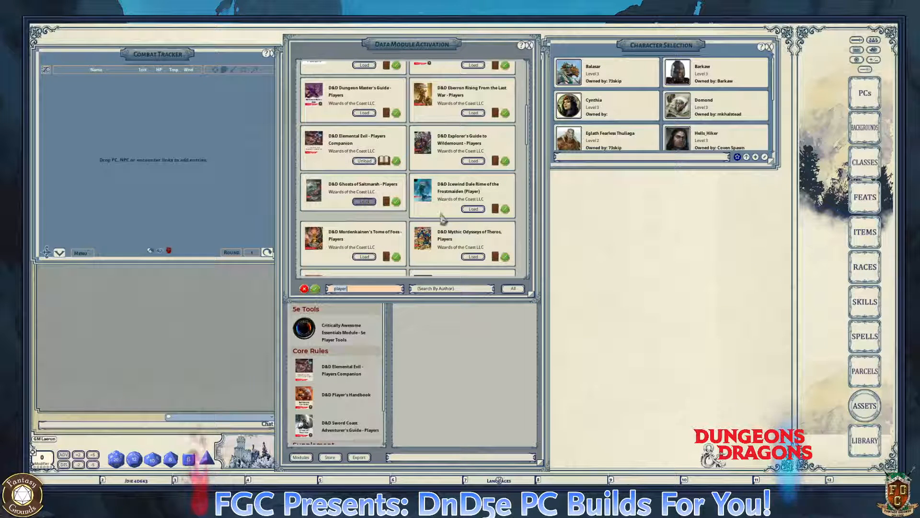
left_click(473, 209)
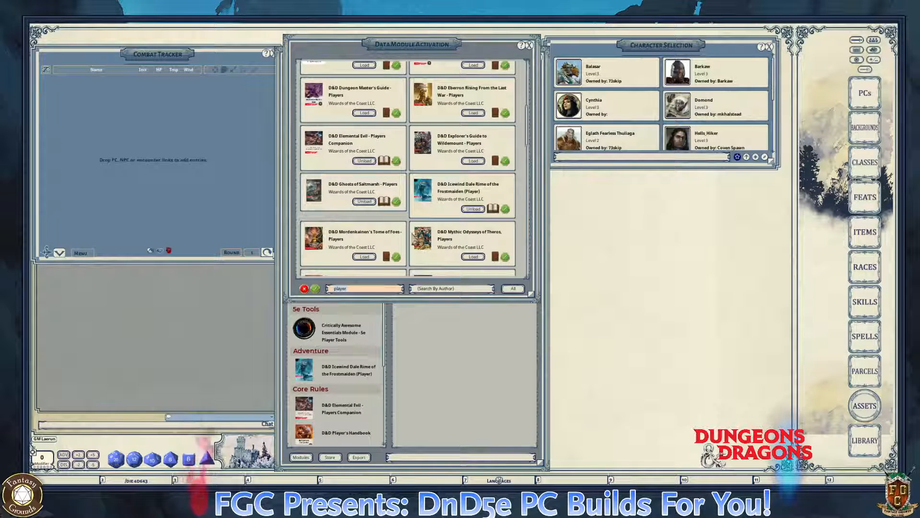
scroll(418, 238, "down", 1)
left_click(365, 235)
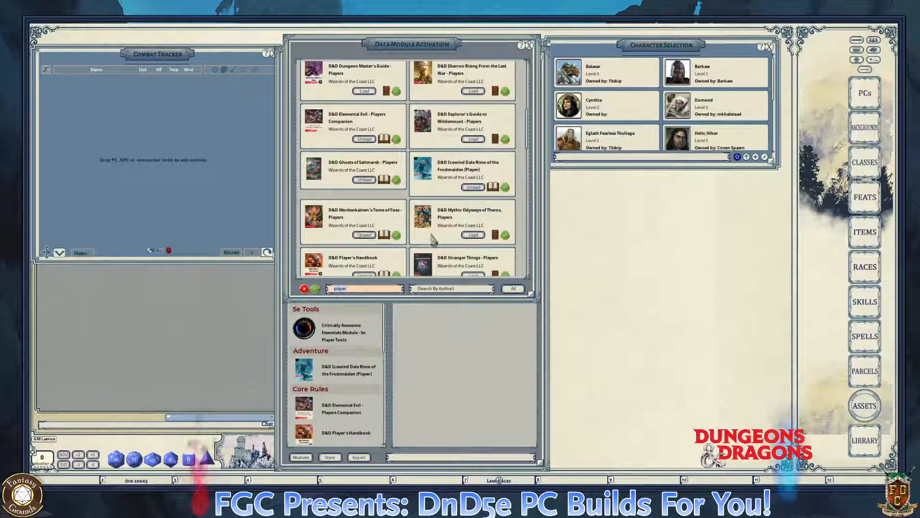
left_click(473, 234)
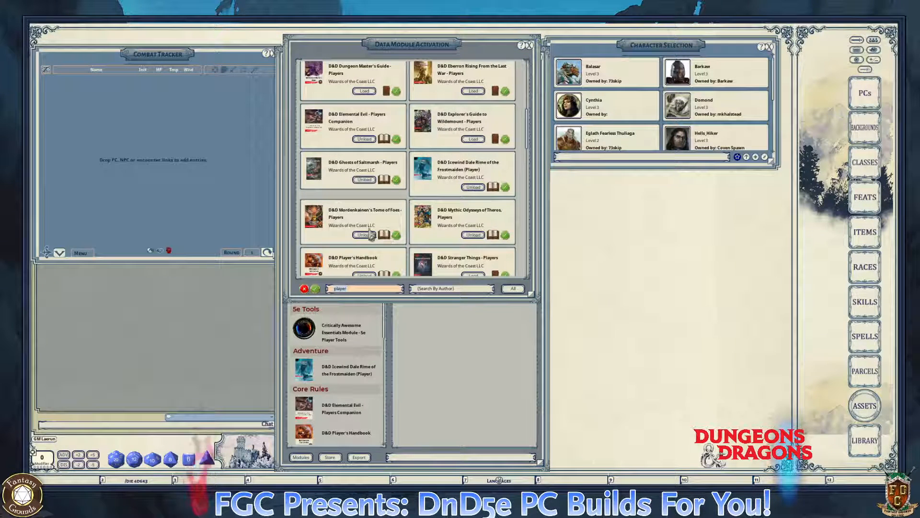
scroll(374, 235, "down", 2)
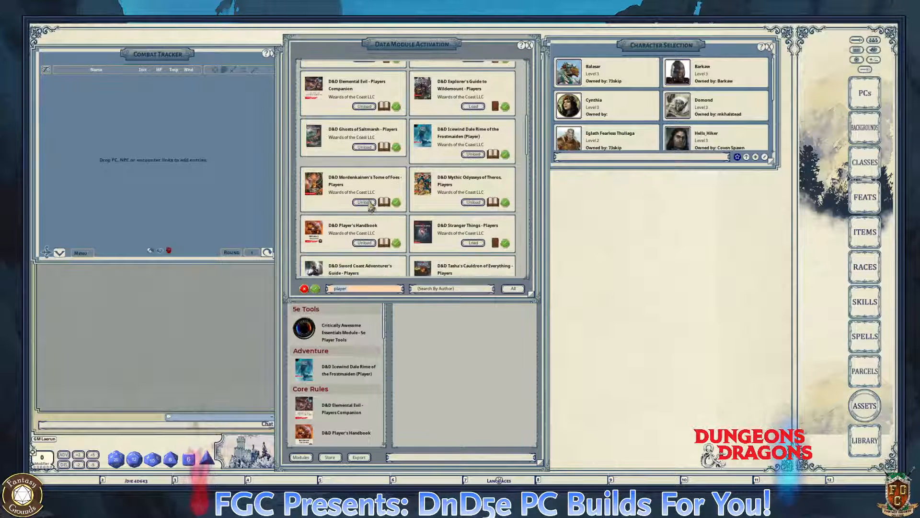
left_click(369, 203)
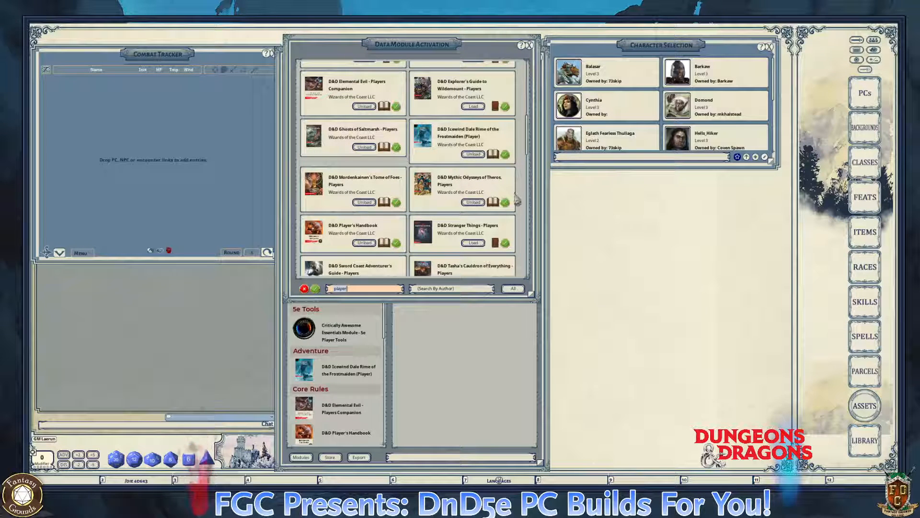
- Load the player modules for Tasha's Cauldron of Everything, Tortle Package, Tomb of Annihilation and Volo's Guide to Monsters
scroll(375, 236, "down", 1)
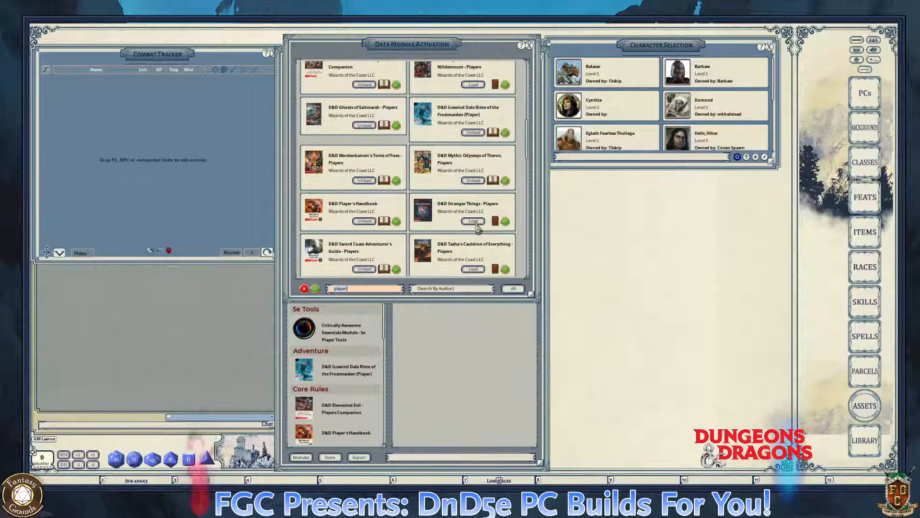
scroll(391, 226, "down", 1)
scroll(392, 225, "down", 2)
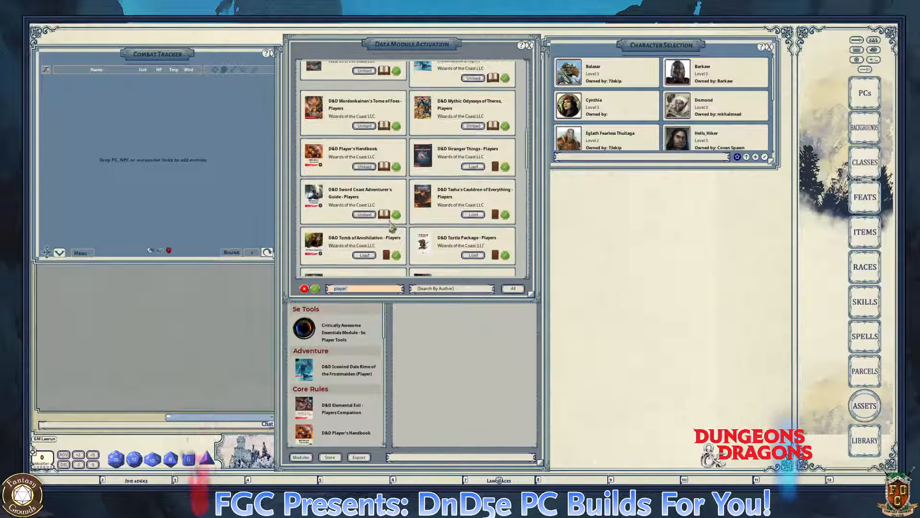
left_click(469, 204)
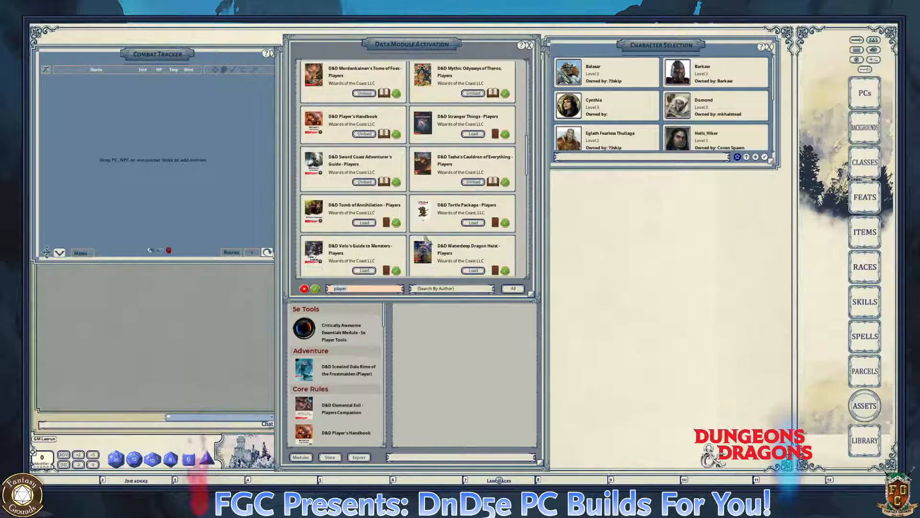
left_click(470, 223)
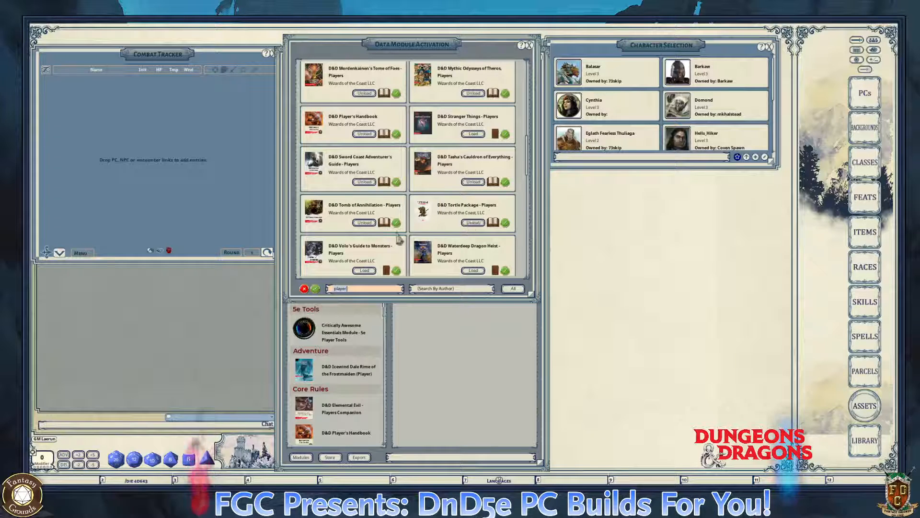
left_click(369, 239)
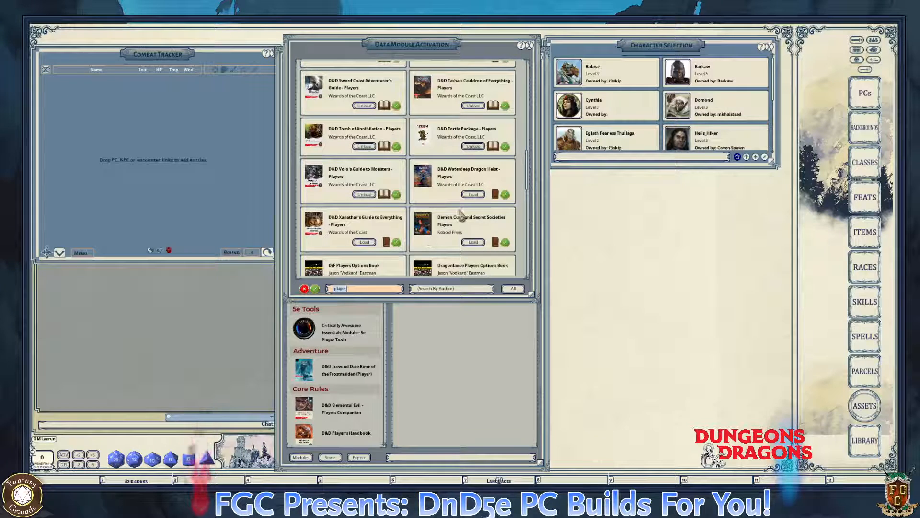
- Load the player modules for Waterdeep Dragon Heist, Xanathar's Guide to Everything, Faith of the Forgotten Realms II and Heroes of Baldur's Gate
left_click(472, 195)
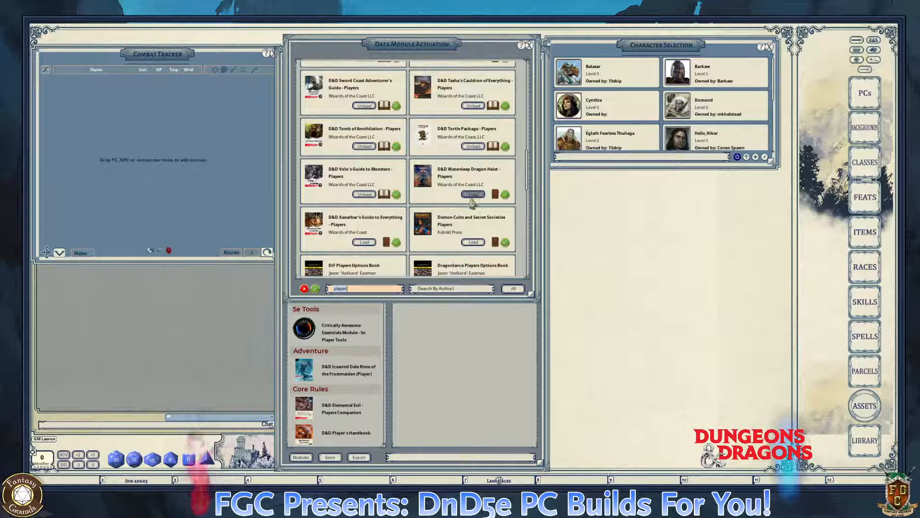
left_click(369, 242)
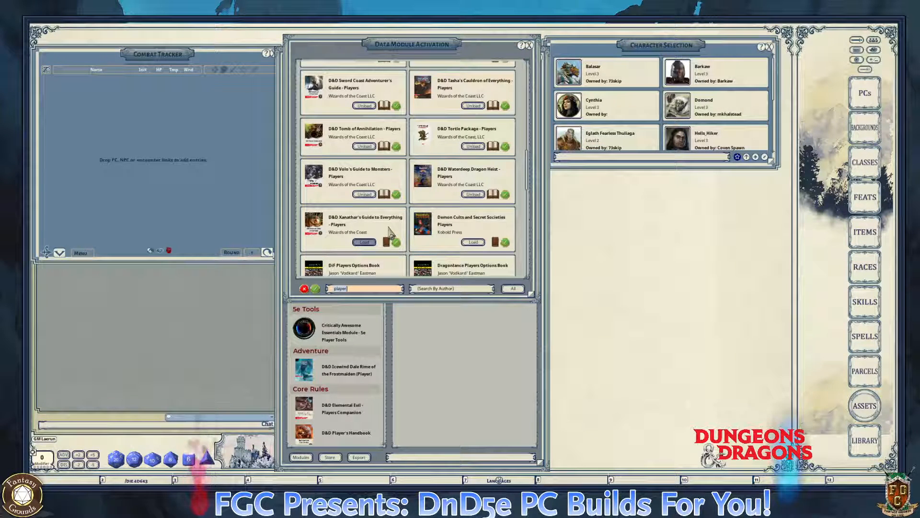
scroll(383, 232, "down", 4)
scroll(381, 231, "down", 2)
left_click(369, 223)
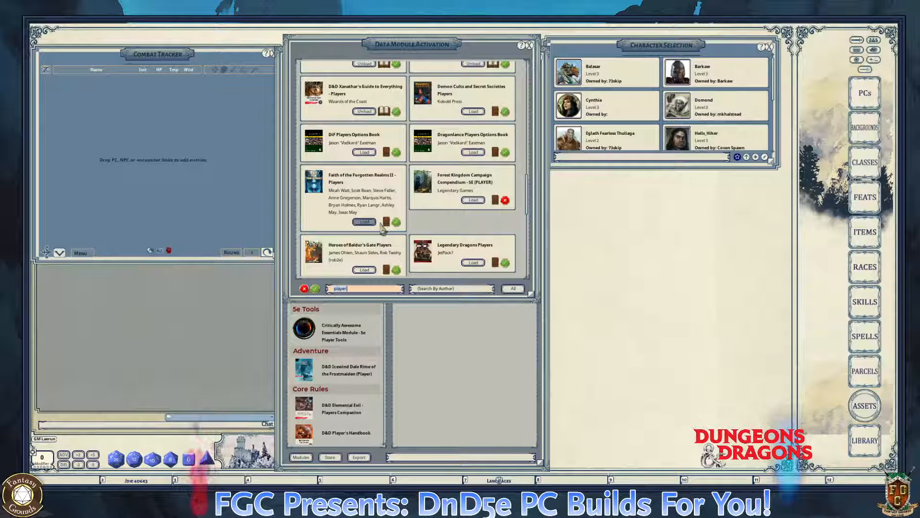
scroll(382, 229, "down", 2)
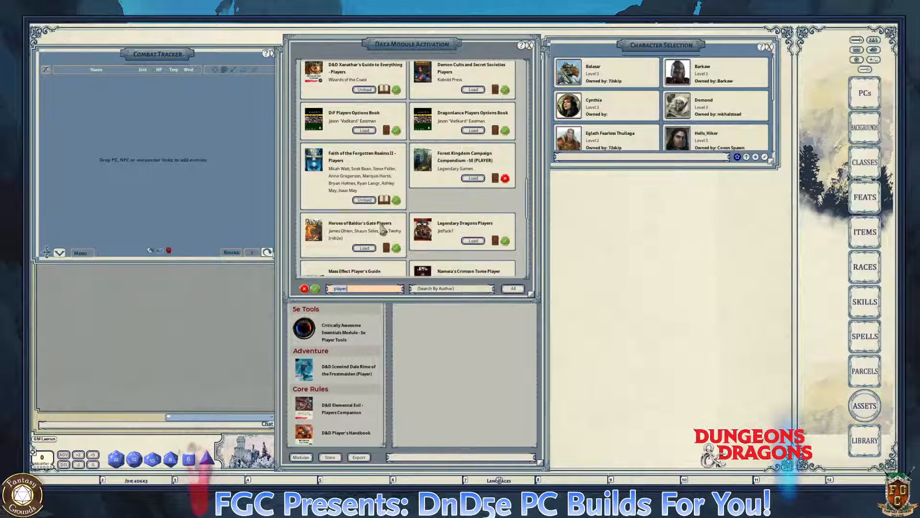
left_click(364, 226)
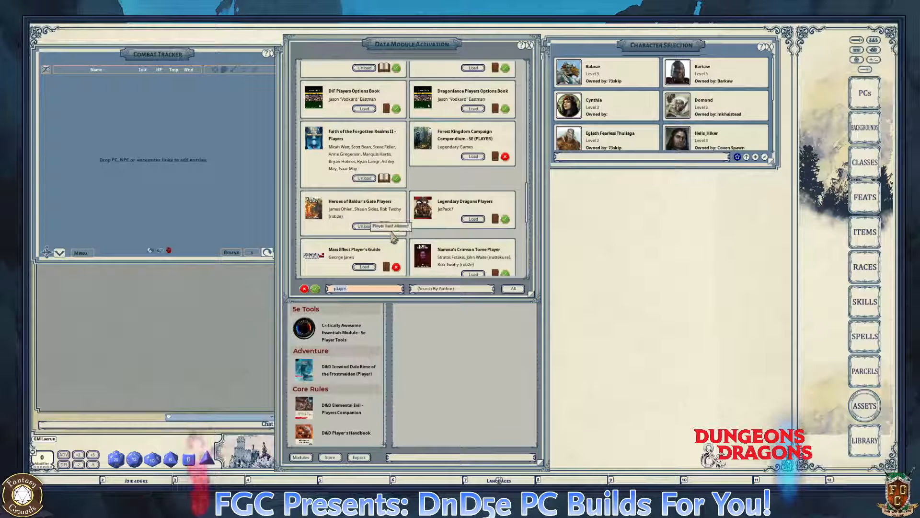
- Load the Occult Secrets of the Underworld Players module and the Underworld Player's Guide
scroll(390, 235, "down", 1)
scroll(392, 235, "down", 4)
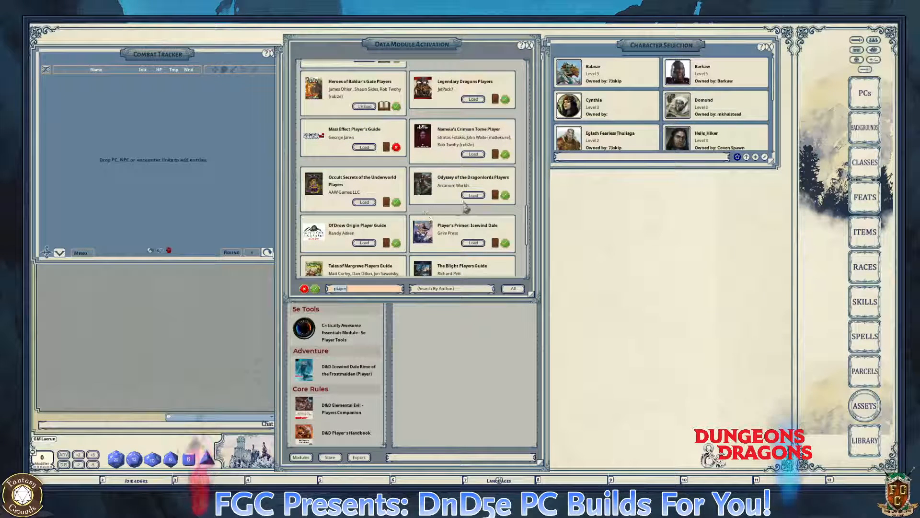
scroll(456, 218, "down", 2)
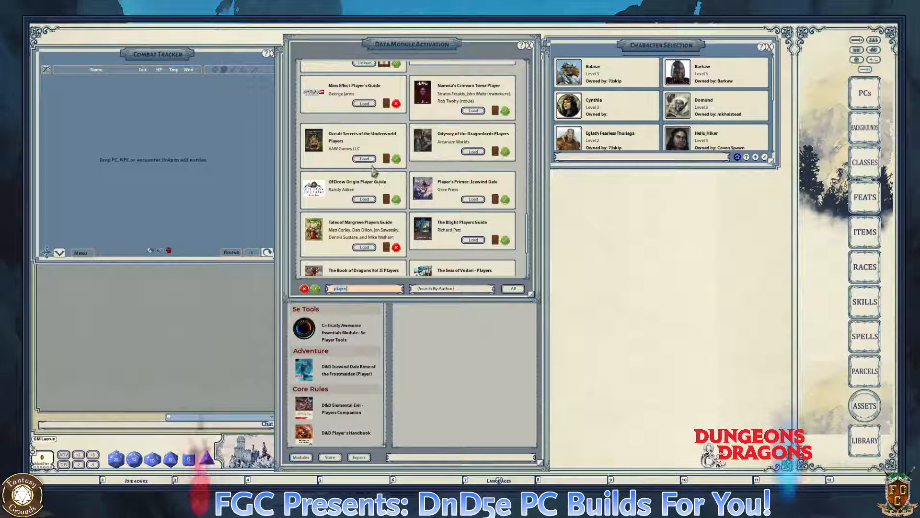
left_click(365, 158)
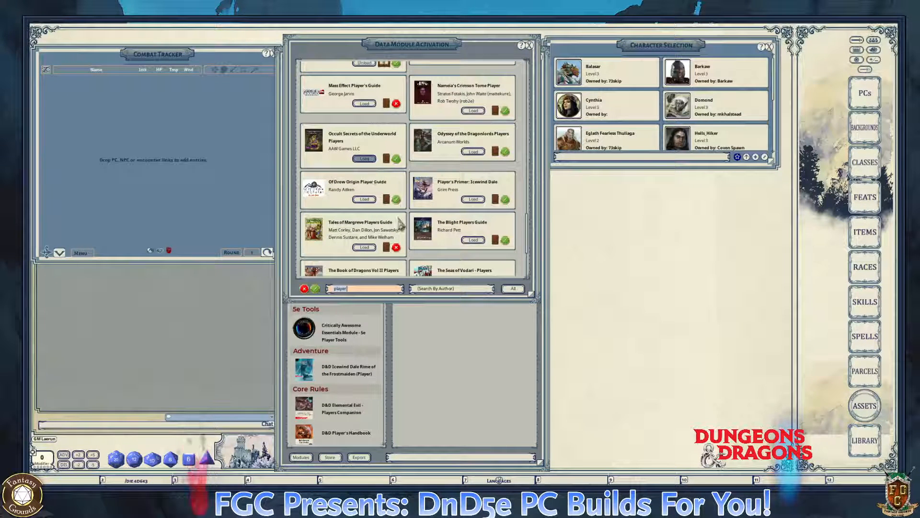
scroll(399, 223, "down", 3)
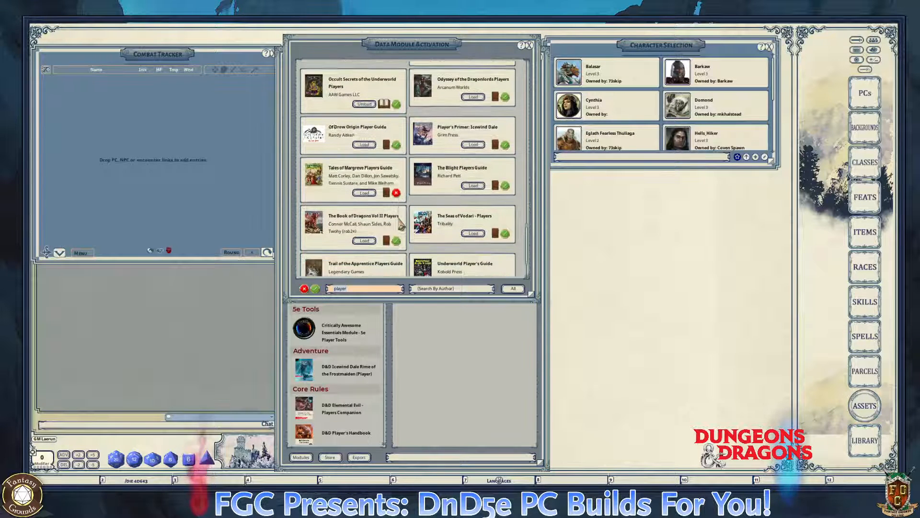
scroll(399, 223, "down", 2)
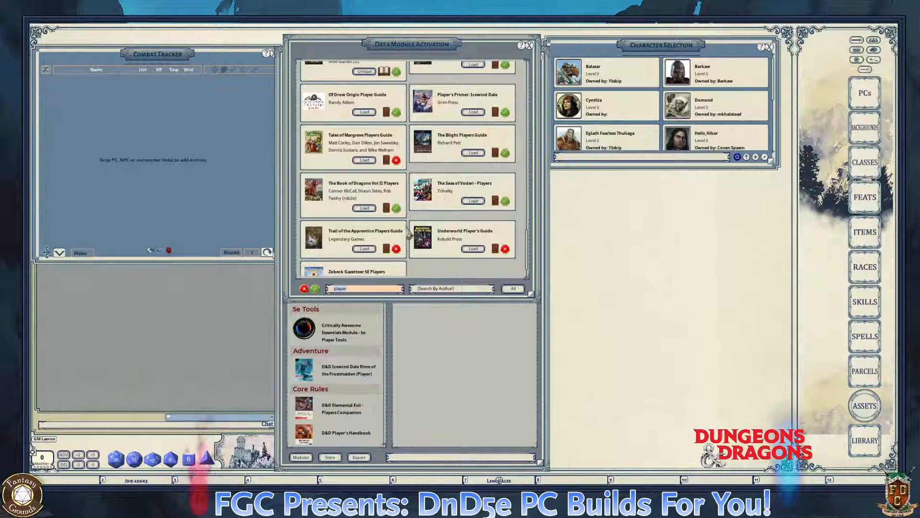
scroll(408, 234, "down", 2)
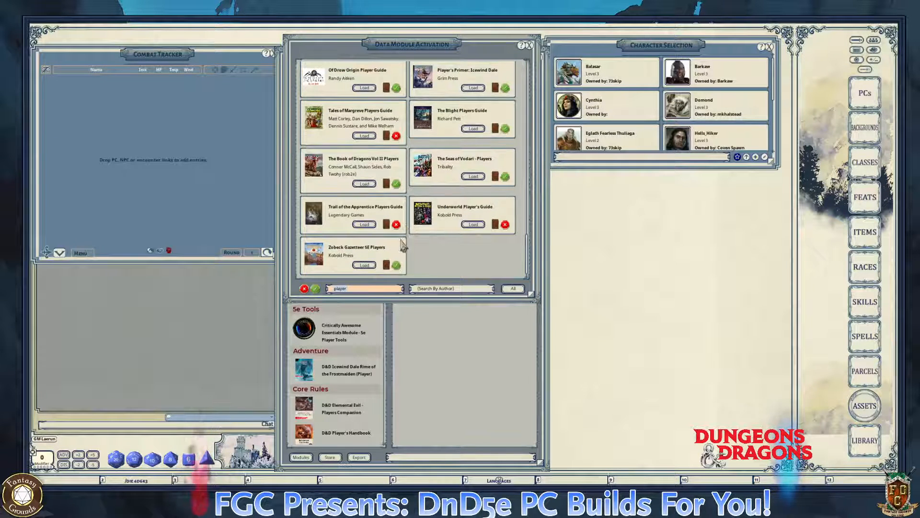
left_click(474, 225)
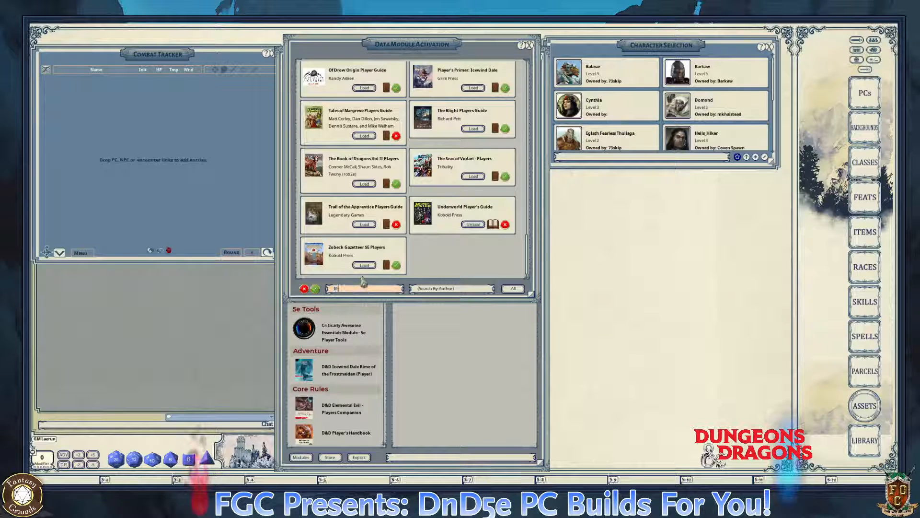
- Search the data modules for "Martial" and load The Complete Martialist Handbook
type("Martia")
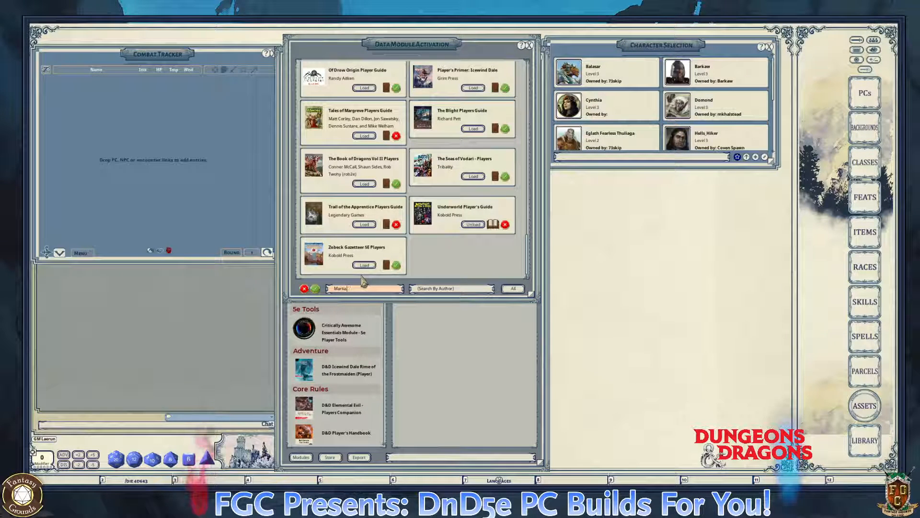
type("l")
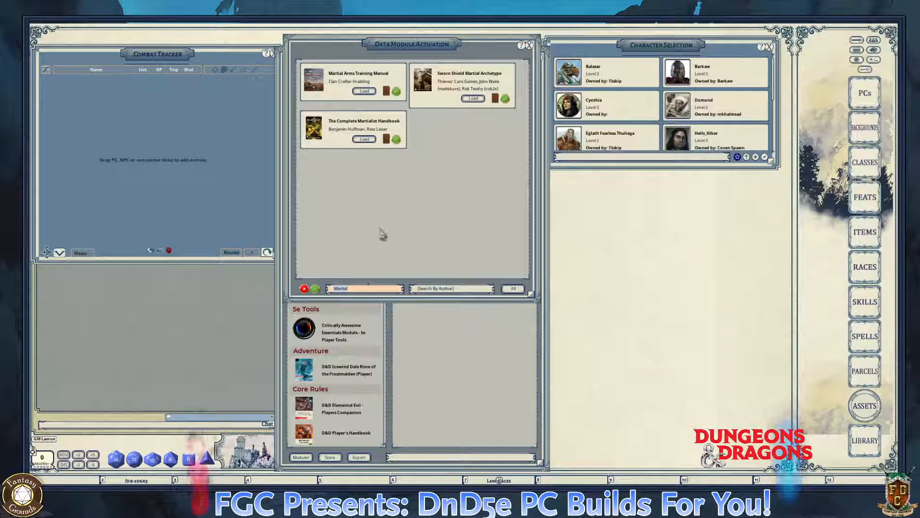
left_click(370, 142)
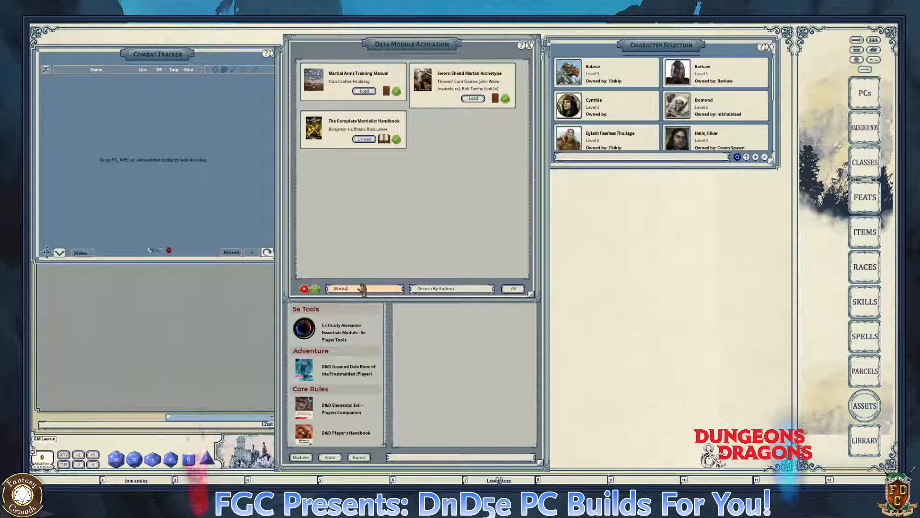
- Replace the module name search with "equip" to check the equipment modules
key("BackSpace")
key("BackSpace")
key("BackSpace")
key("BackSpace")
key("BackSpace")
key("BackSpace")
key("BackSpace")
type("e")
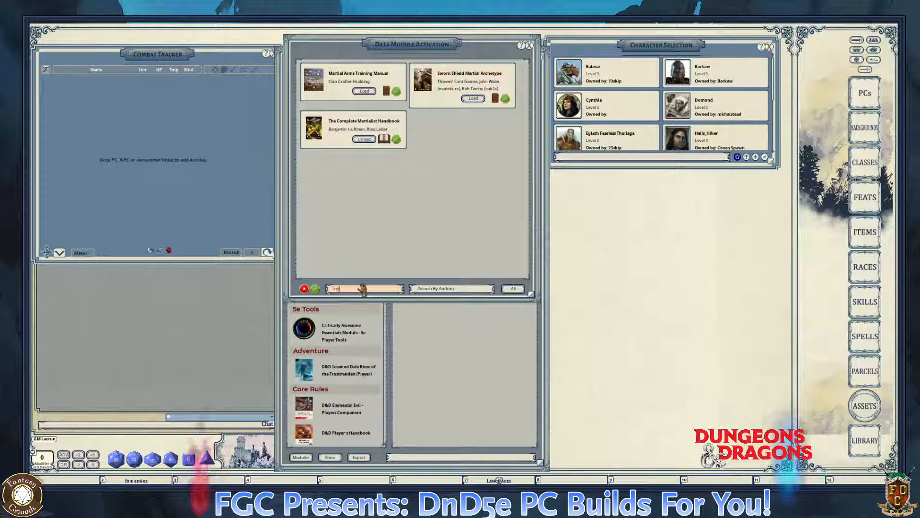
type("qui")
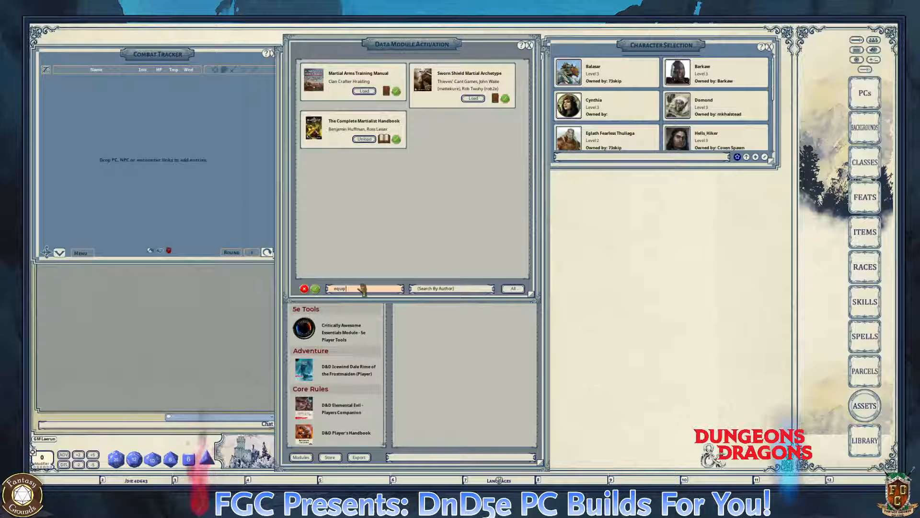
type("p")
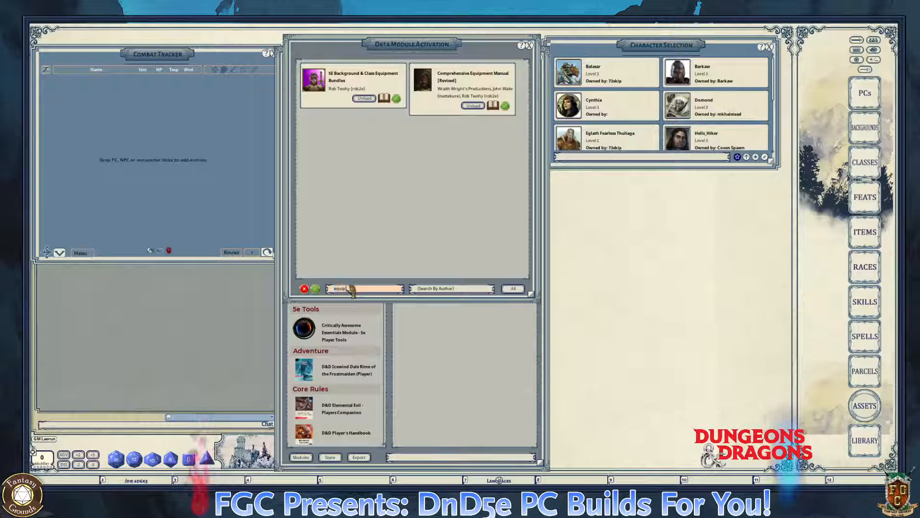
- Replace the module name search with "Player" and look through the player modules again
key("BackSpace")
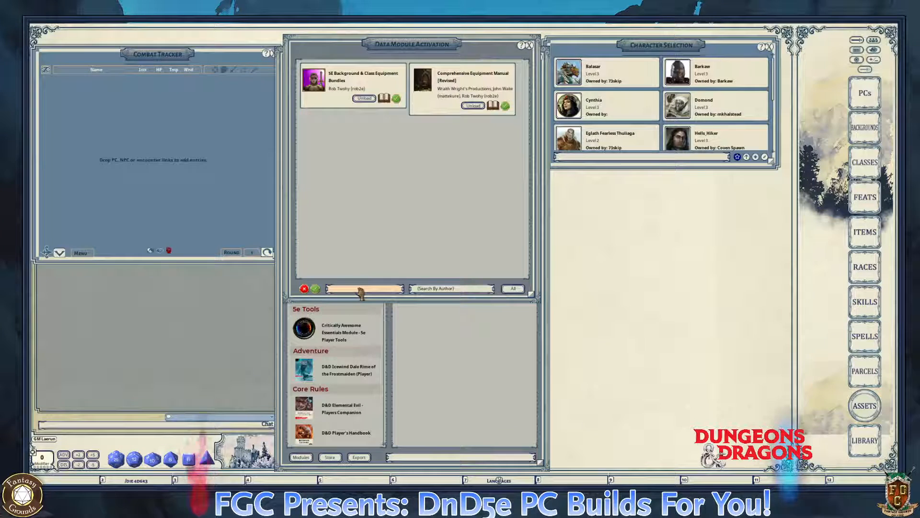
type("H")
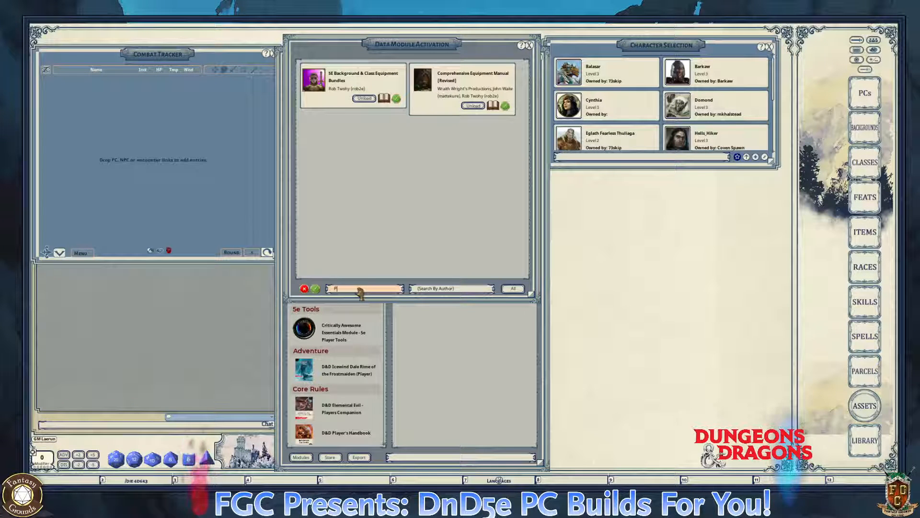
type("laye")
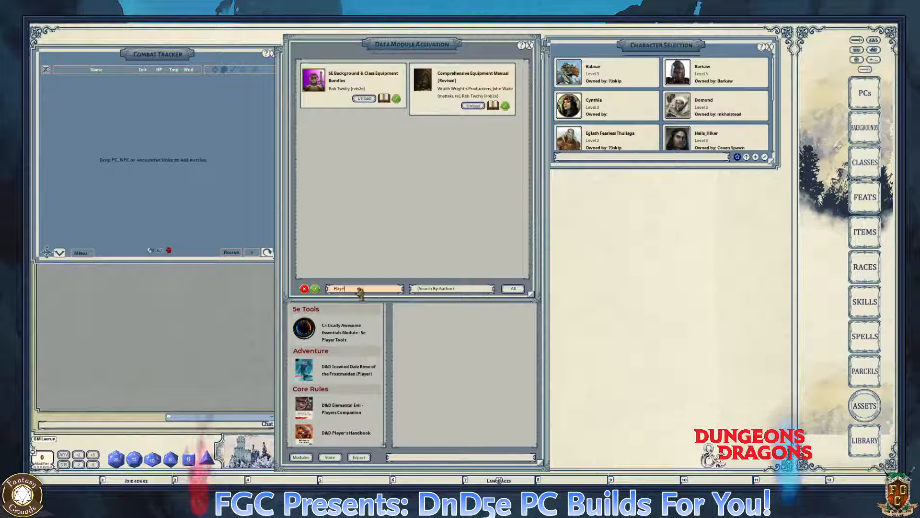
type("r")
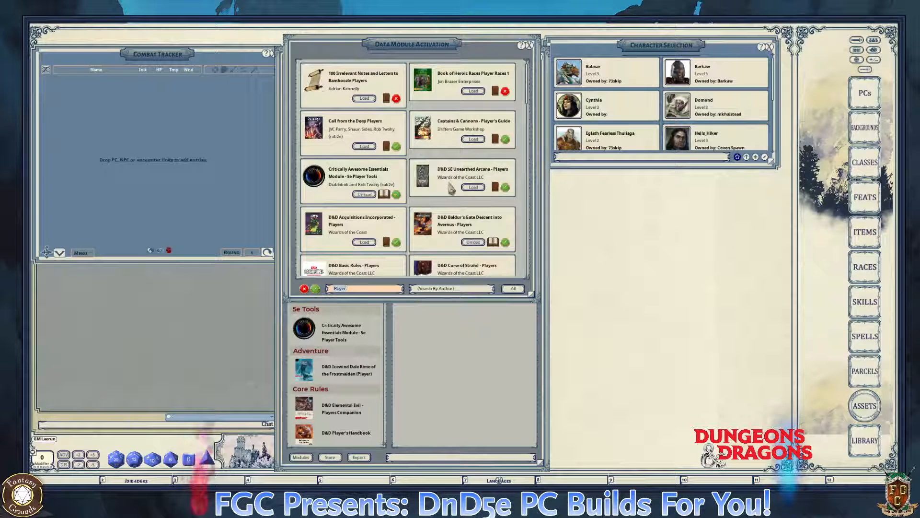
scroll(416, 211, "down", 3)
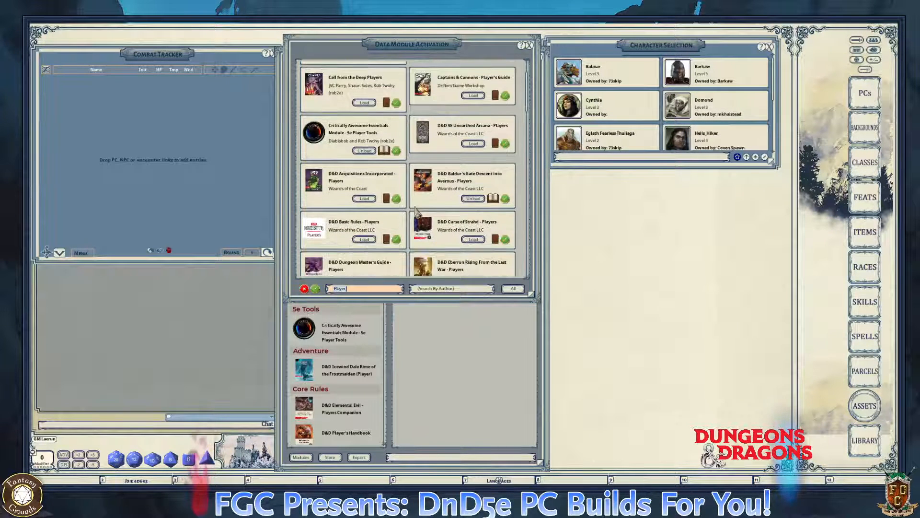
scroll(416, 211, "down", 1)
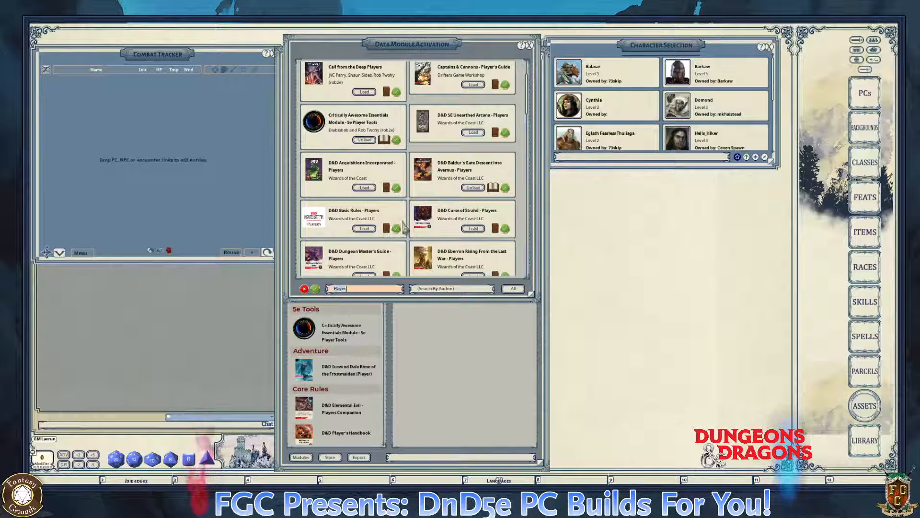
- Disallow player loading of the D&D Dungeon Master's Guide - Players module
scroll(403, 222, "down", 3)
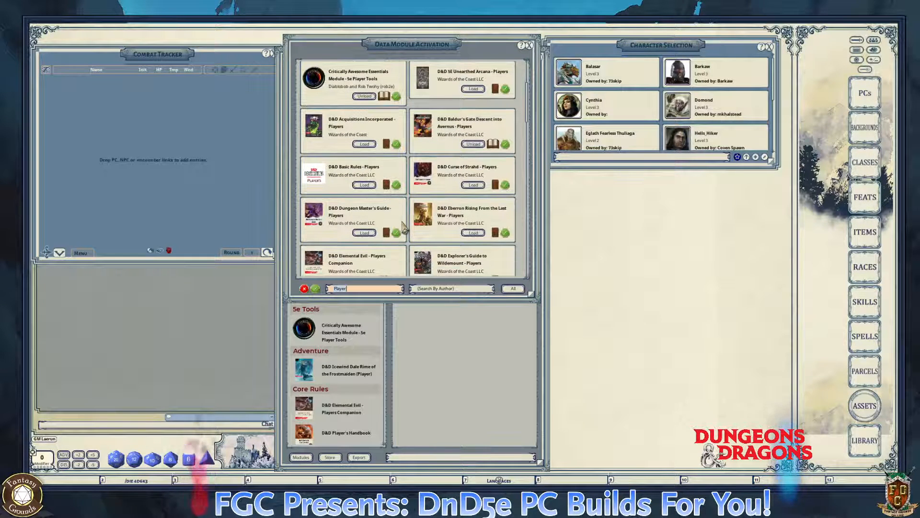
scroll(403, 227, "down", 1)
left_click(396, 222)
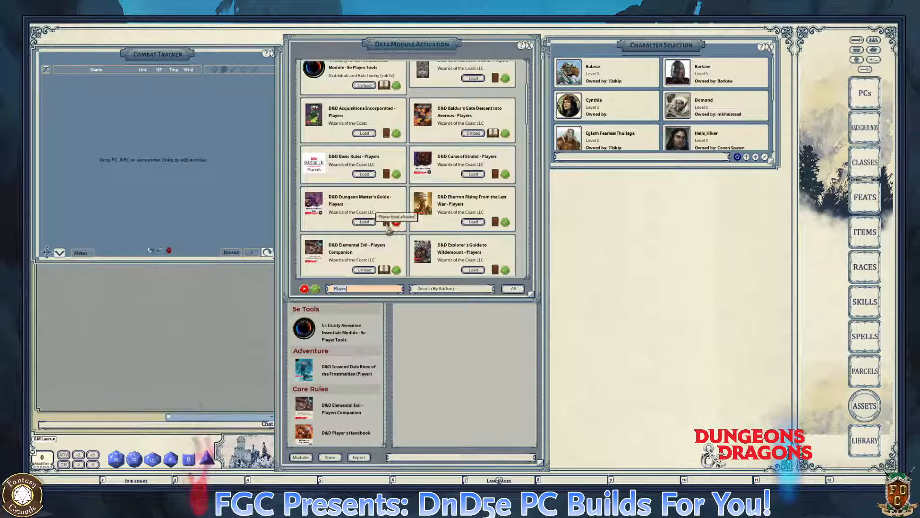
scroll(427, 226, "down", 1)
scroll(426, 227, "down", 5)
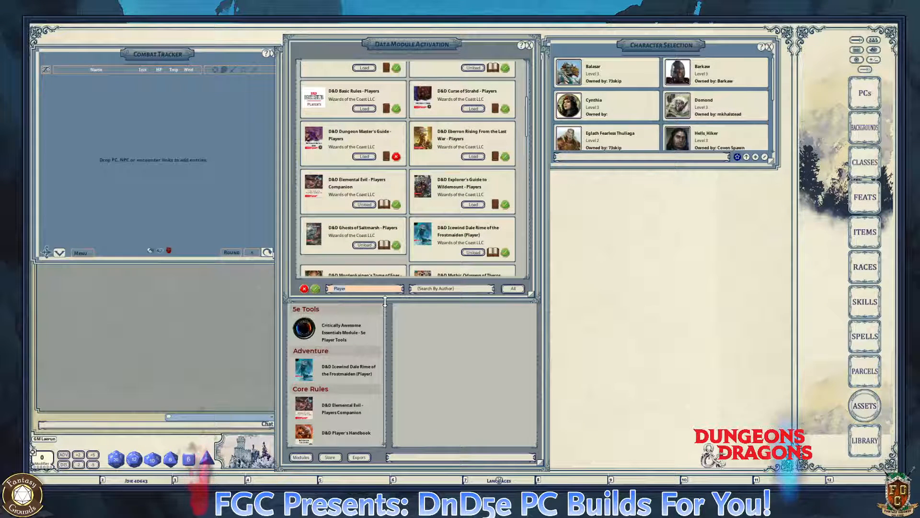
- Replace the module name search with "eb" and look through the Eberron modules
type("bb")
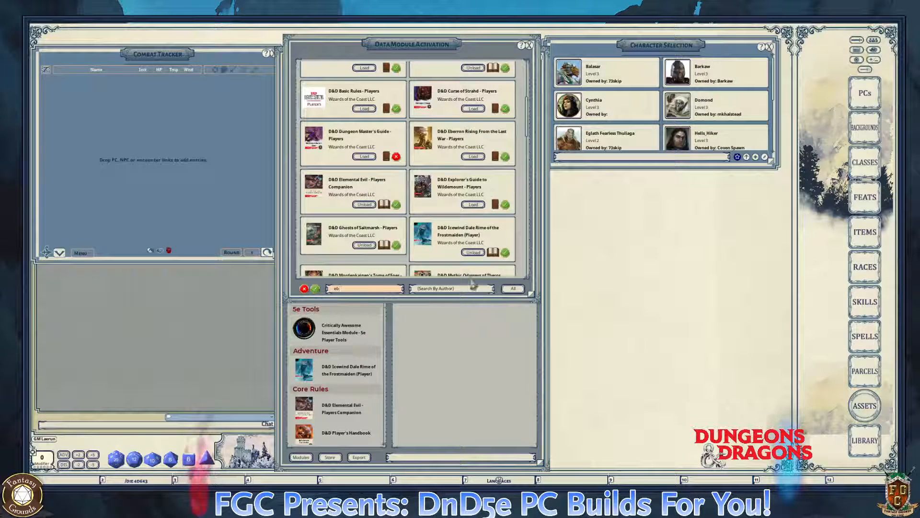
scroll(364, 377, "down", 1)
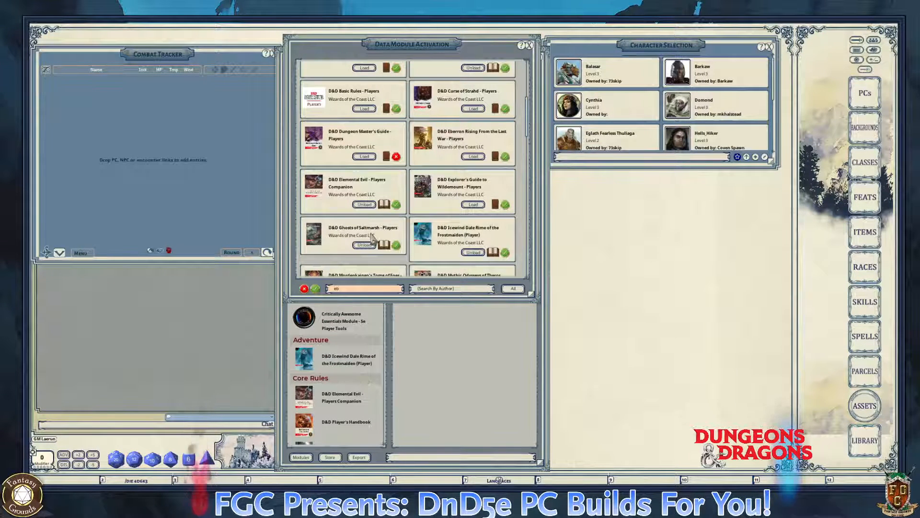
scroll(372, 237, "down", 2)
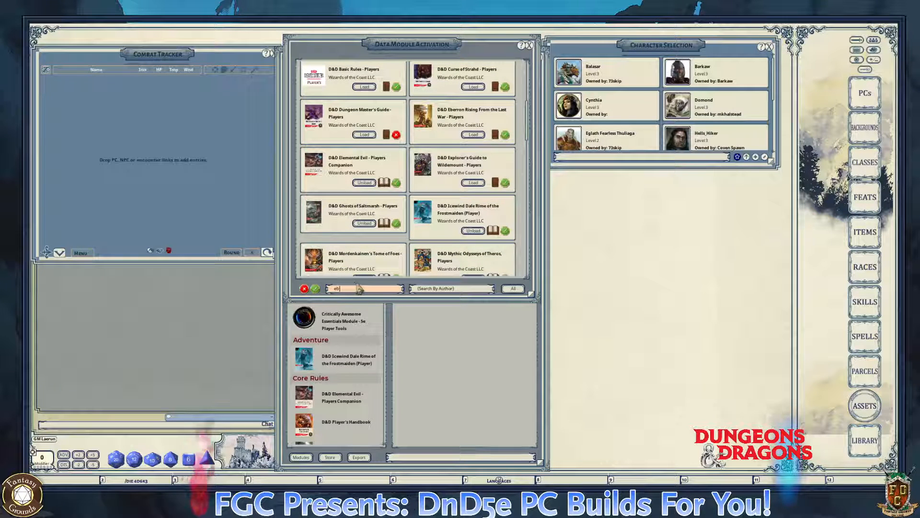
key("BackSpace")
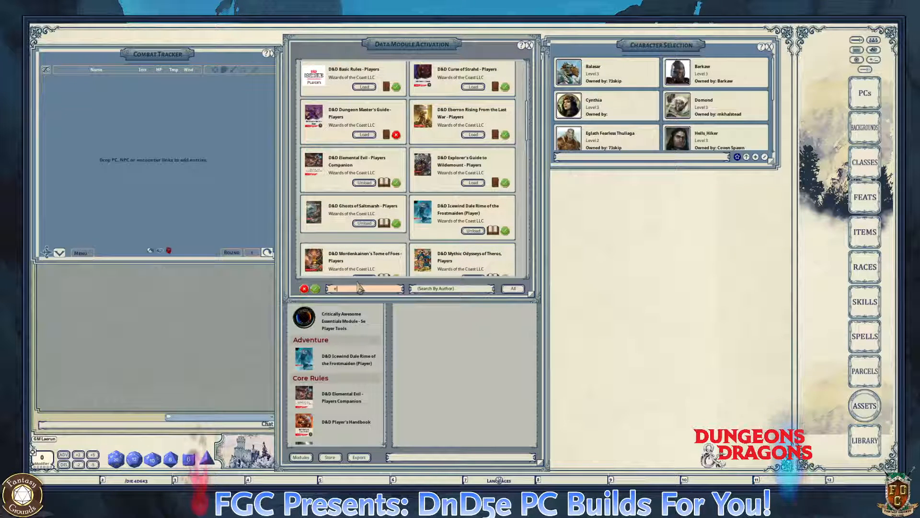
type("b")
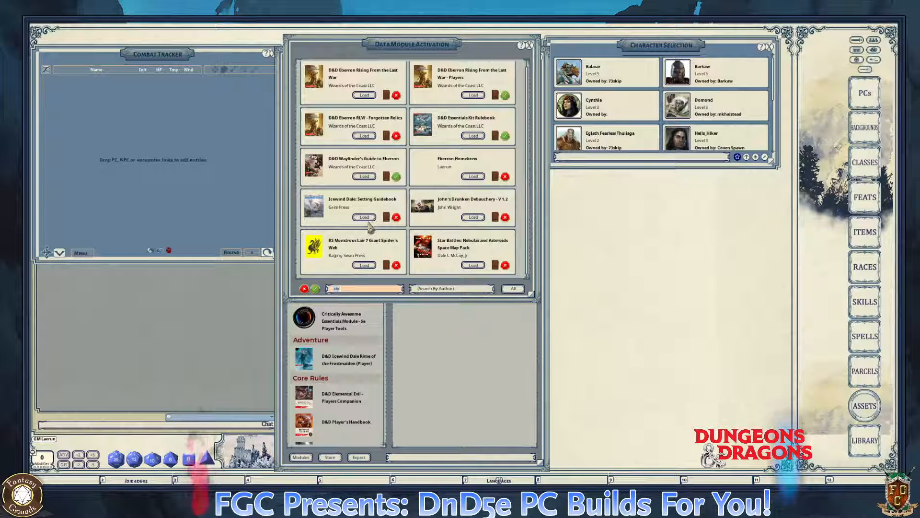
scroll(371, 224, "up", 1)
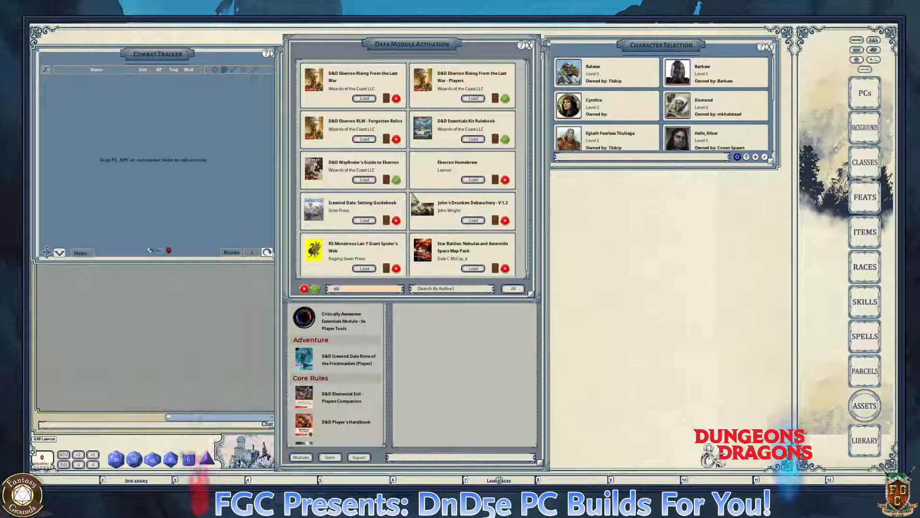
scroll(413, 219, "down", 1)
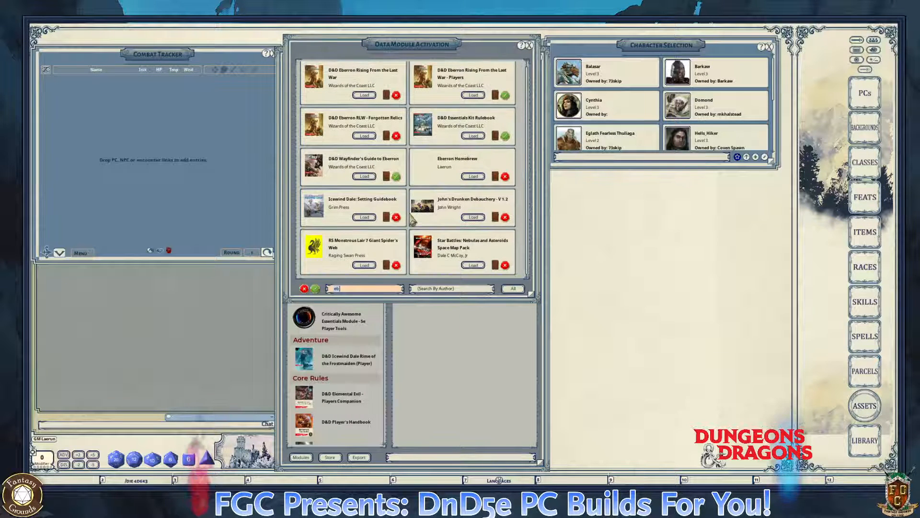
scroll(408, 221, "up", 1)
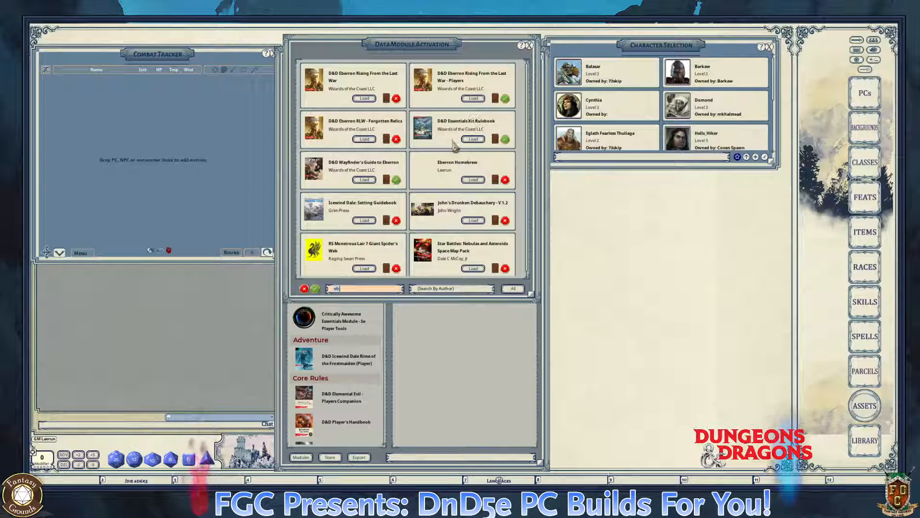
scroll(422, 230, "down", 1)
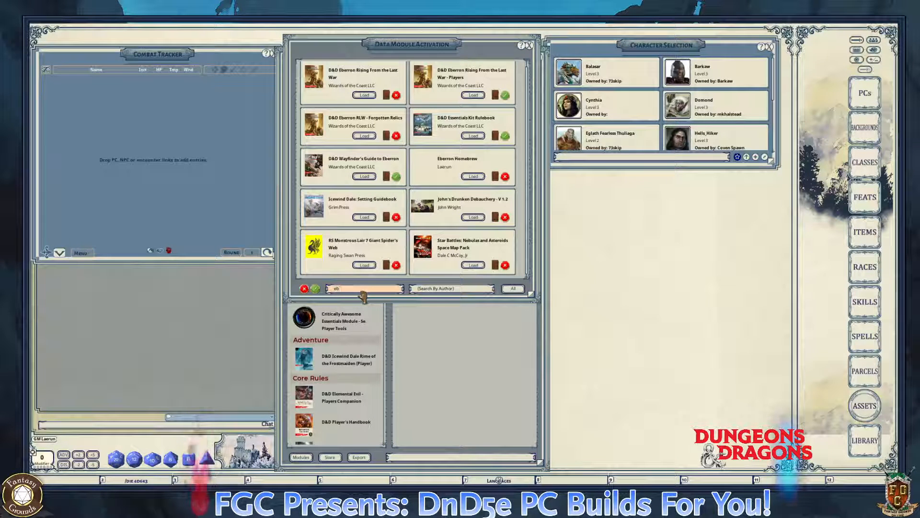
key("BackSpace")
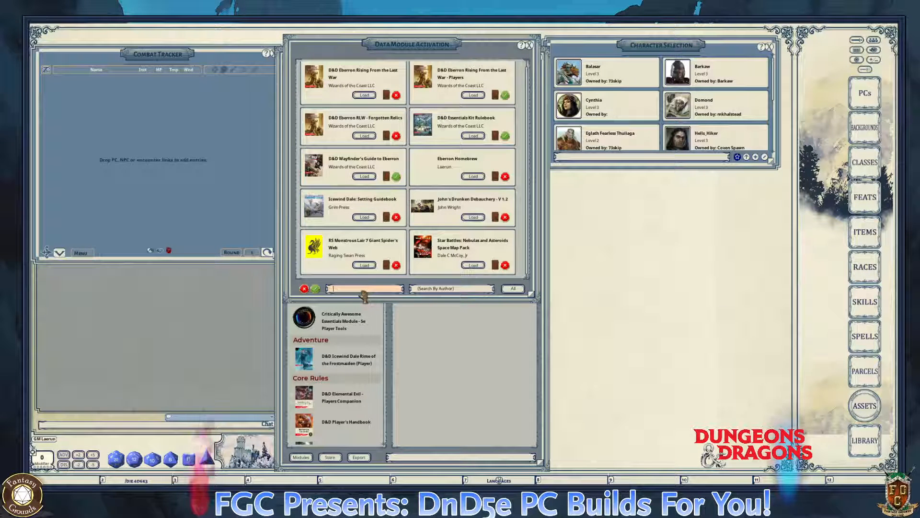
type("WEib")
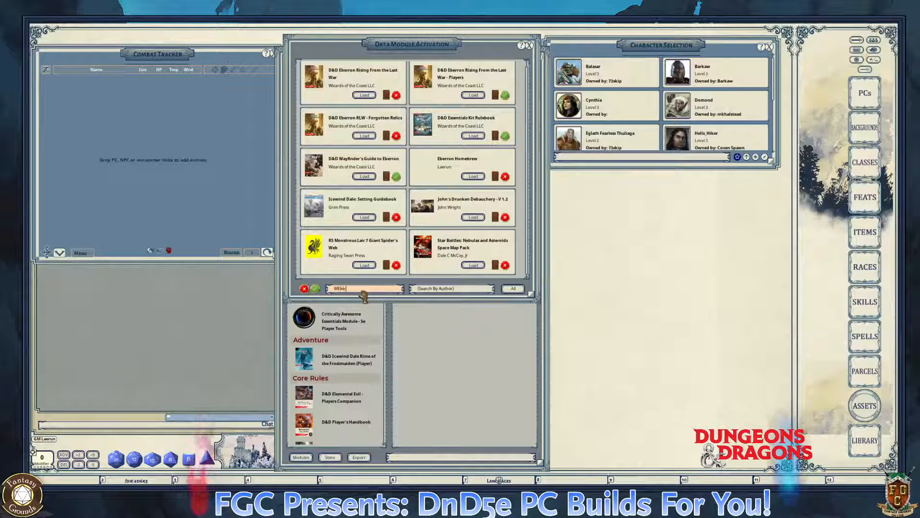
key("BackSpace")
key("BackSpace")
key("BackSpace")
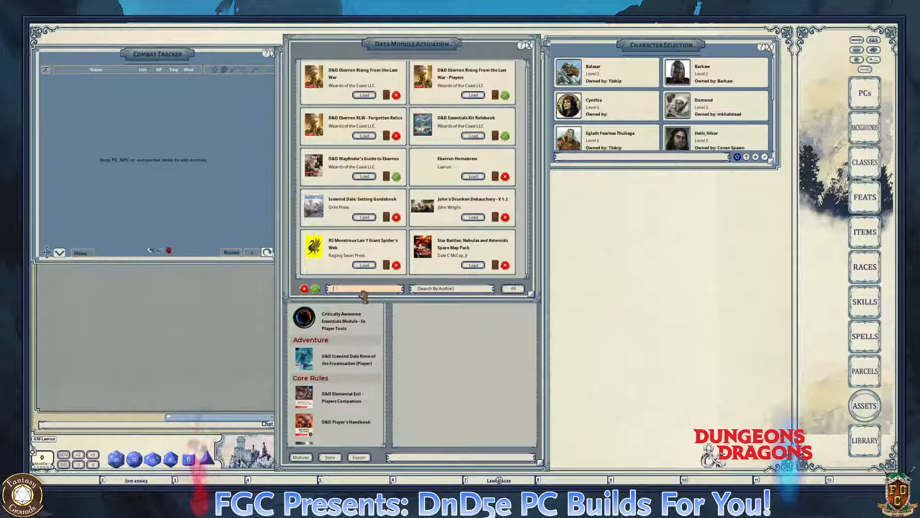
type("Ebb")
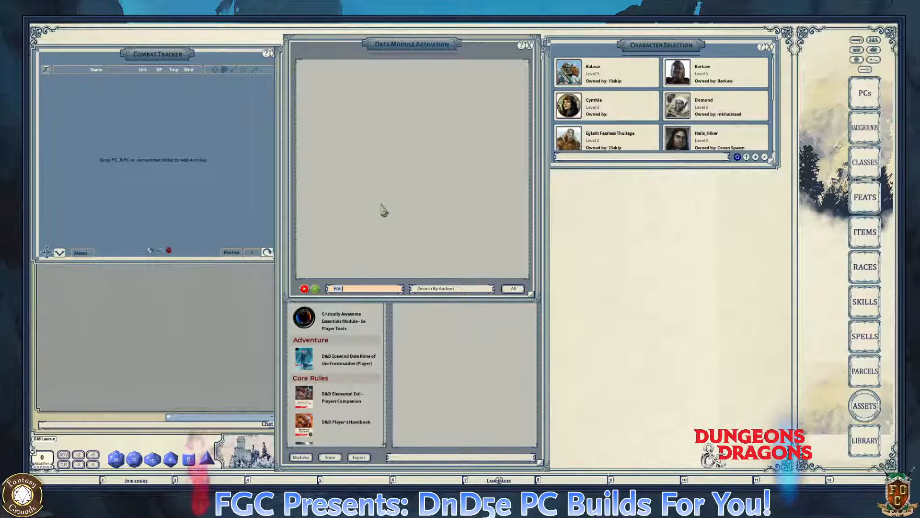
key("BackSpace")
key("BackSpace")
key("BackSpace")
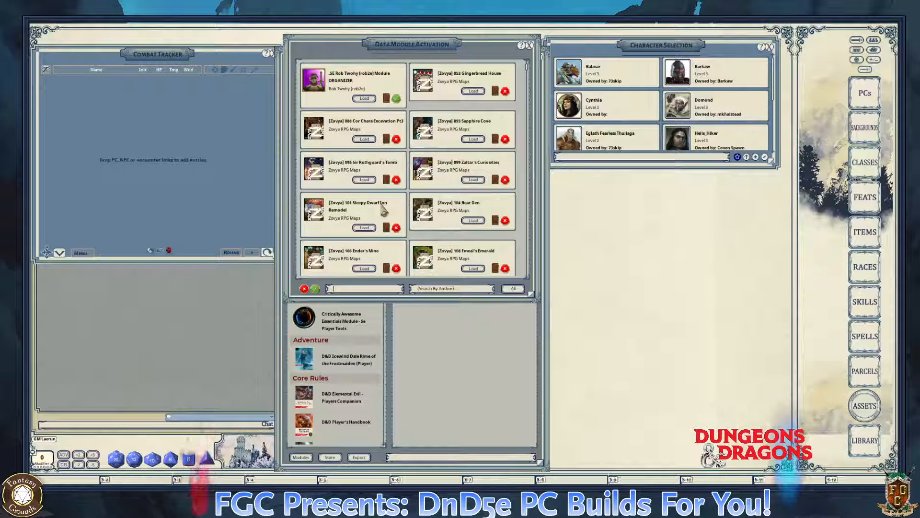
- Search the data modules for "Eb" and load D&D Eberron Rising From the Last War - Players
type("Eb")
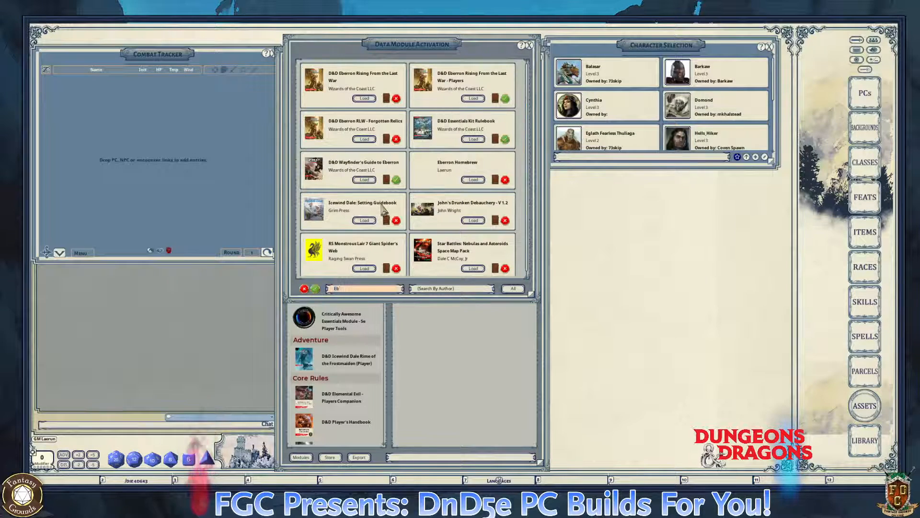
scroll(384, 188, "down", 1)
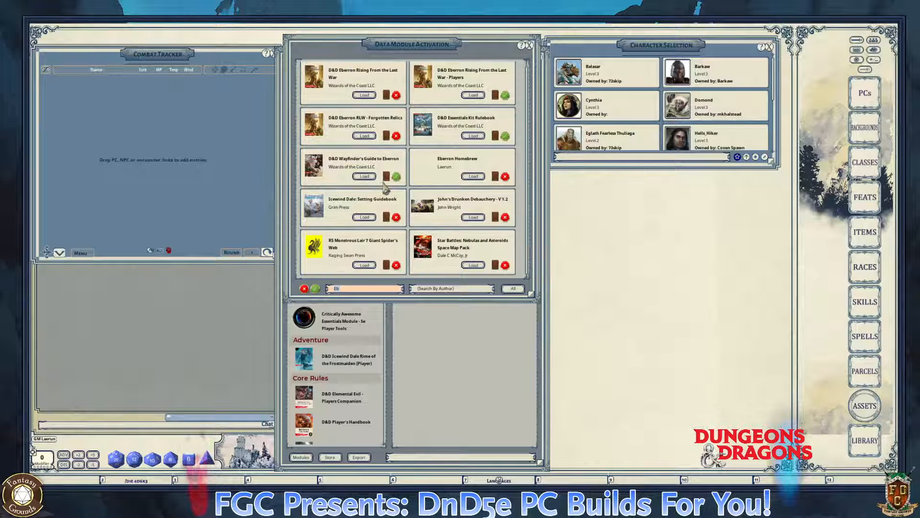
scroll(383, 188, "up", 1)
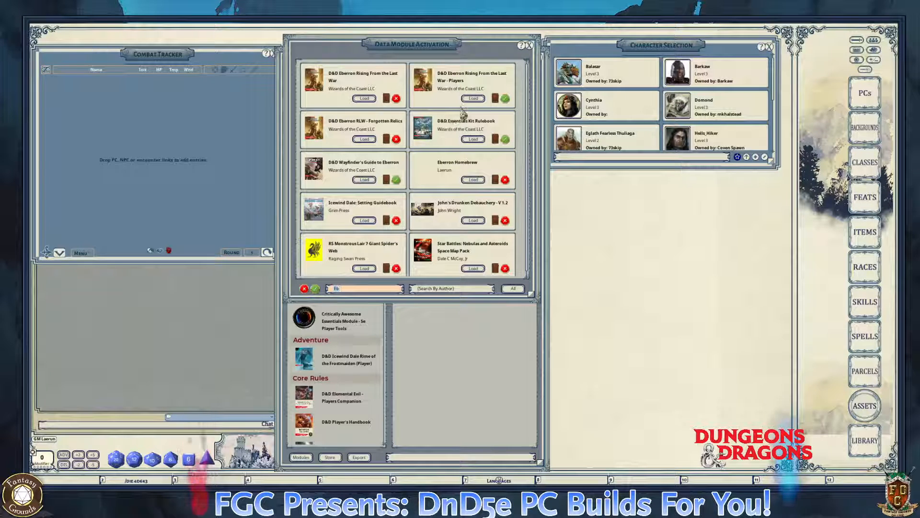
left_click(473, 102)
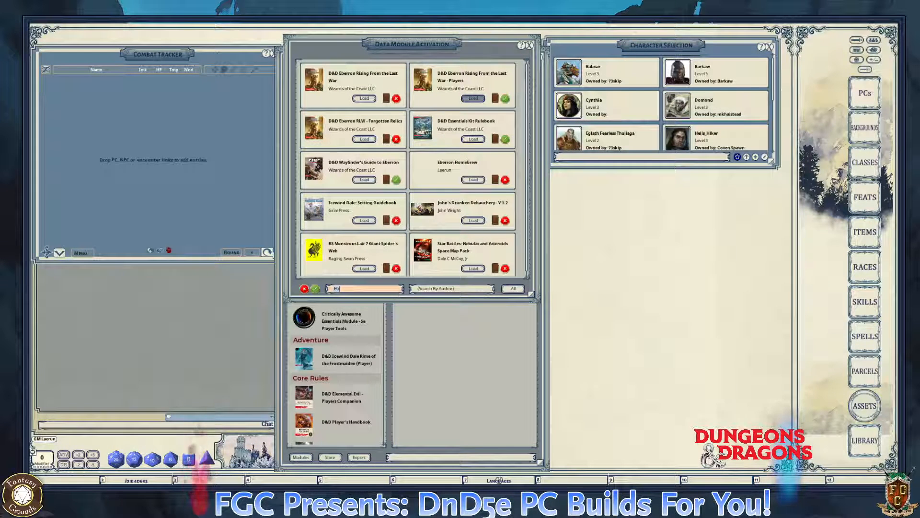
- Replace the module name search with "Way" to check the Wayfinder's Guide module, and clear the search
scroll(414, 247, "down", 1)
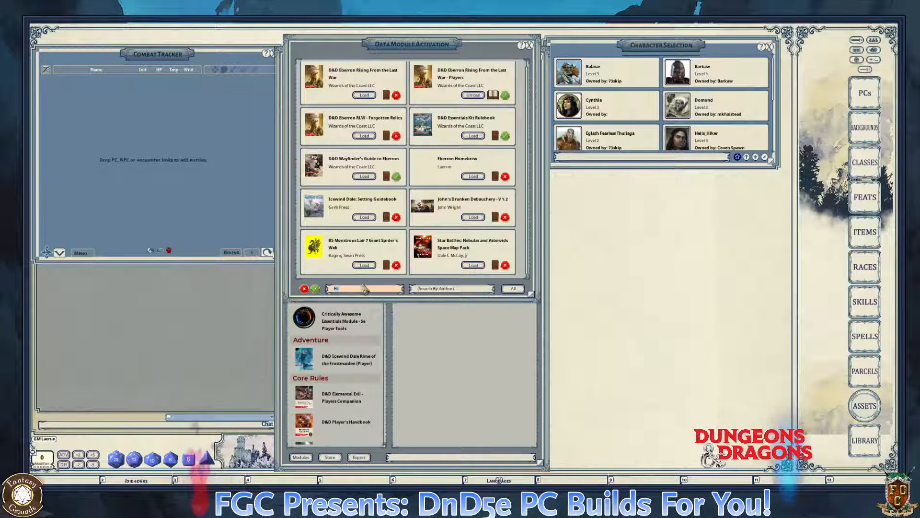
type("Way")
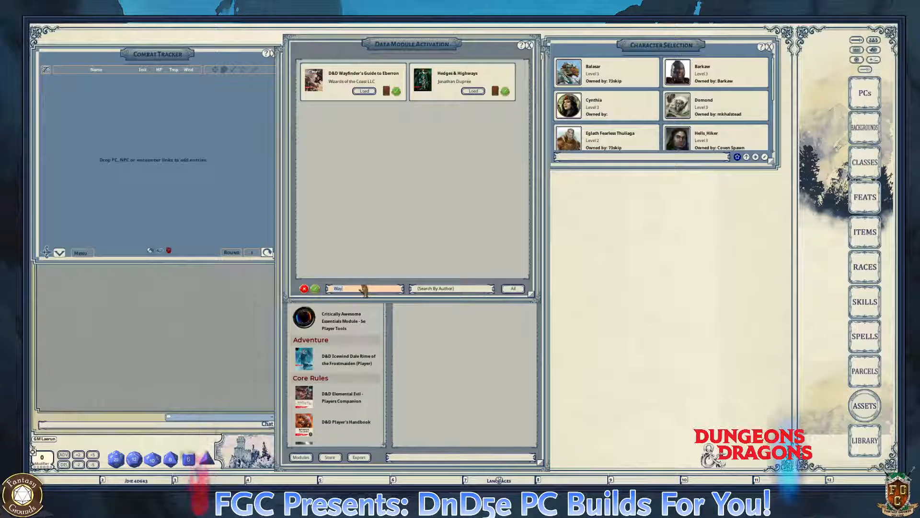
key("BackSpace")
key("BackSpace")
key("BackSpace")
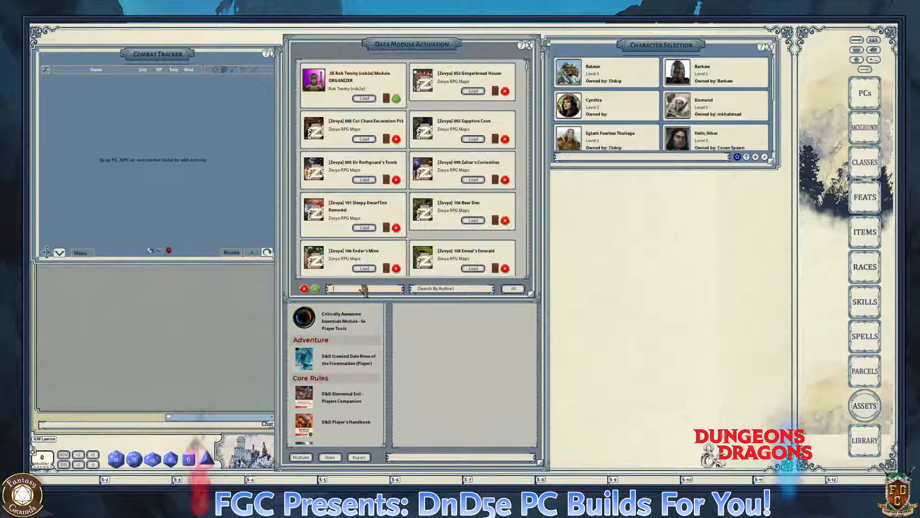
- Search the data modules for "Background" and load Backgrounds from the Underdark
type("H")
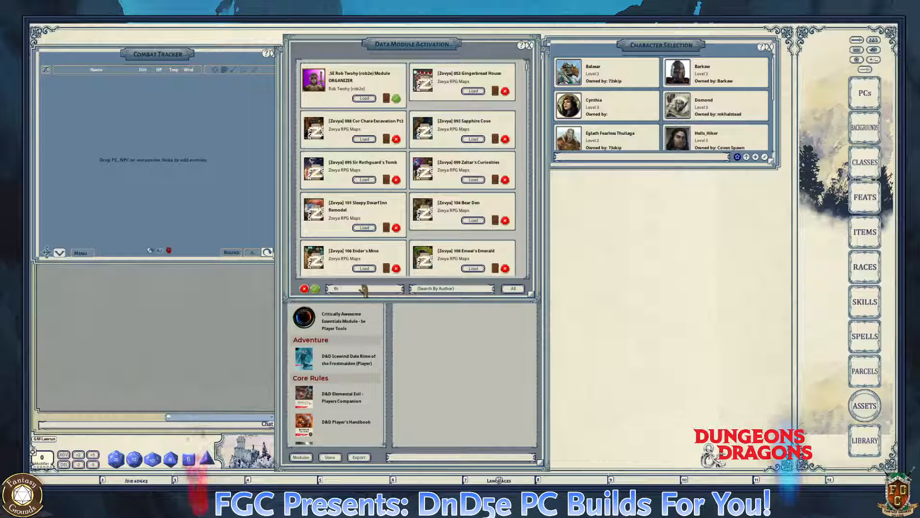
type("e")
type("ck")
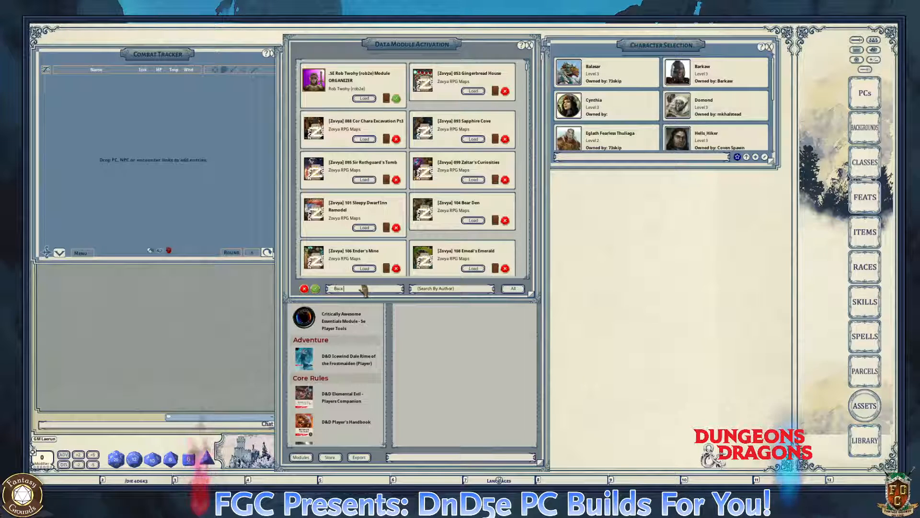
type("ground")
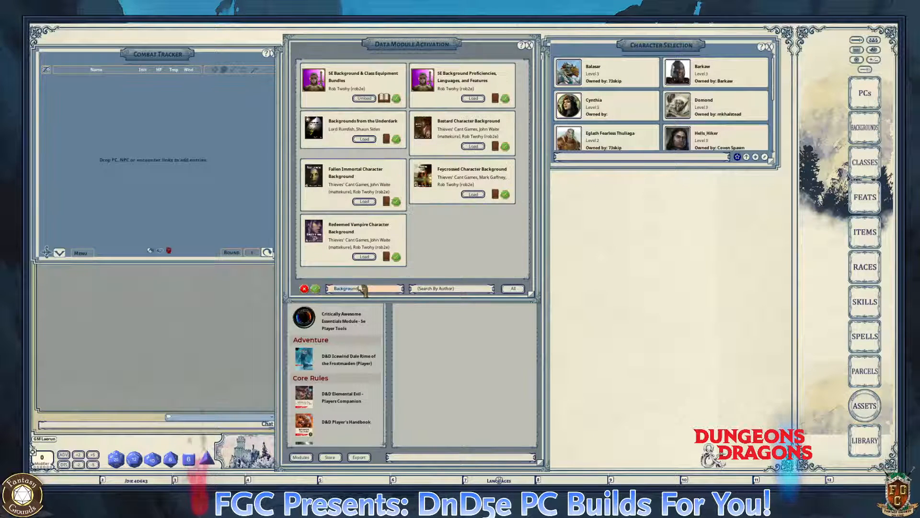
left_click(365, 138)
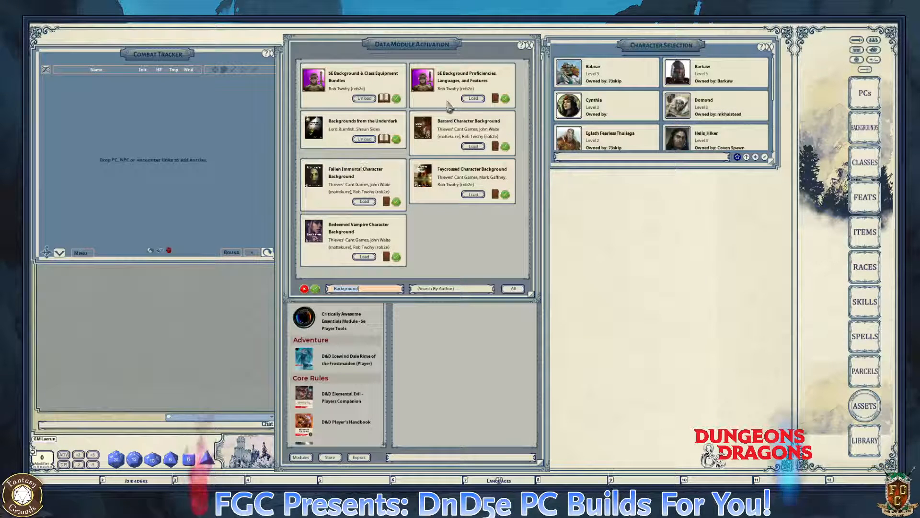
- Search the data modules for "Sub" and load Volo's Complete Subrace Handbook and Xanathar's Scroll of Lost Subclasses
left_click(376, 289)
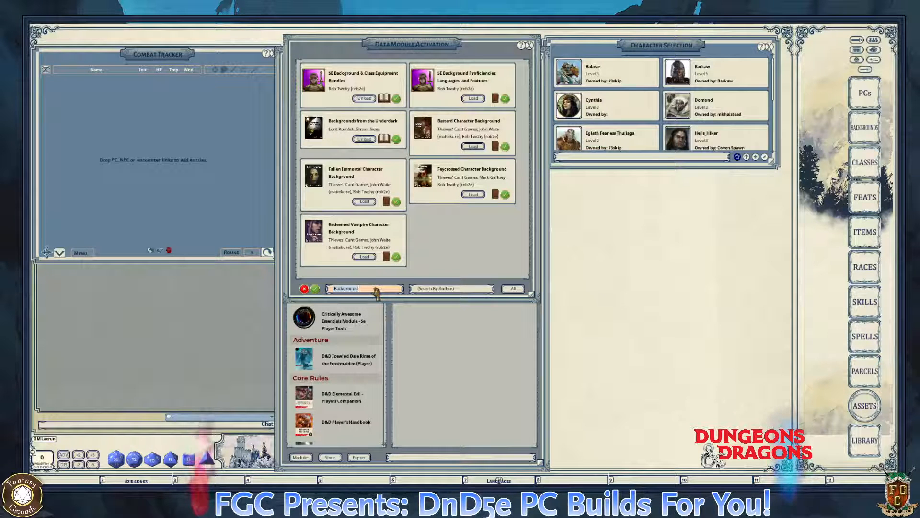
key("BackSpace")
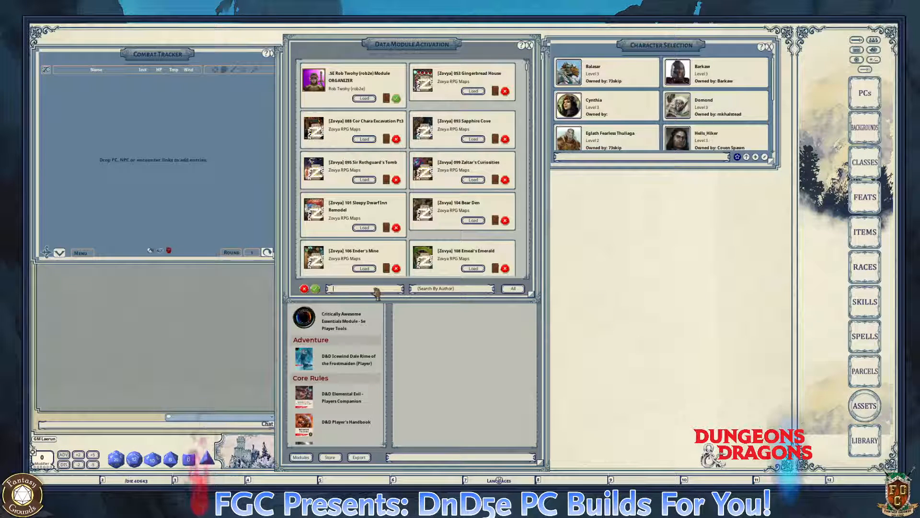
type("Sub")
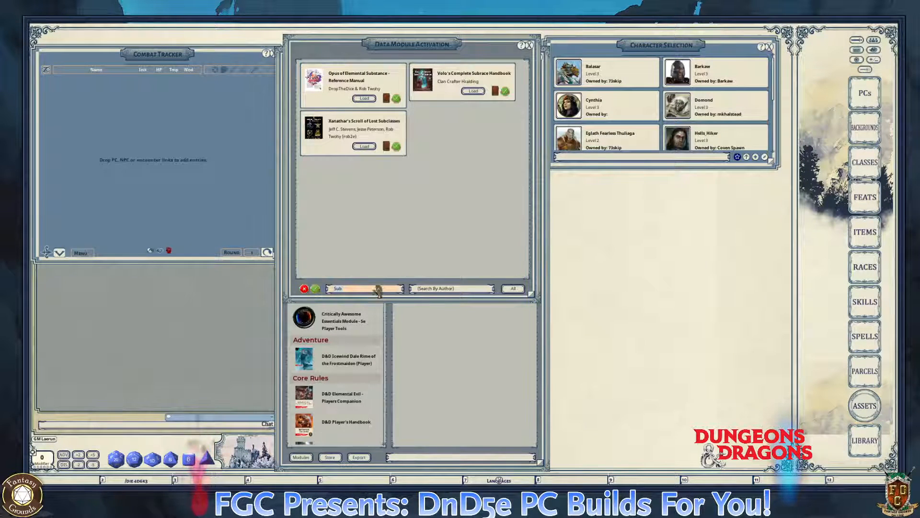
left_click(473, 91)
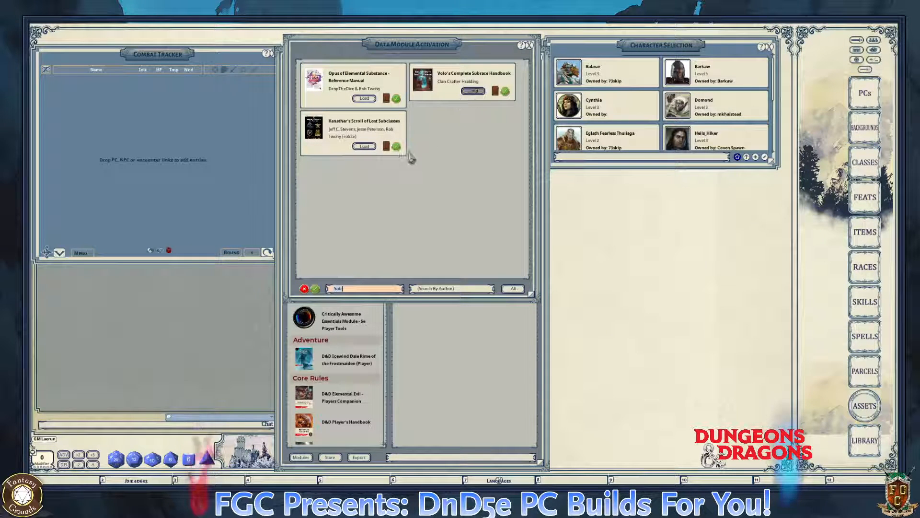
left_click(365, 146)
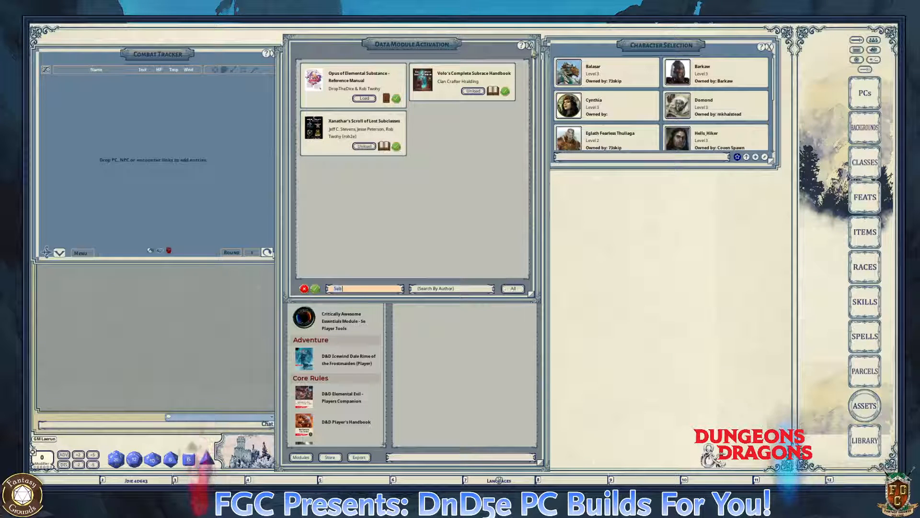
- Close Data Module Activation and move the Character Selection window farther away from the Library window
left_click(529, 45)
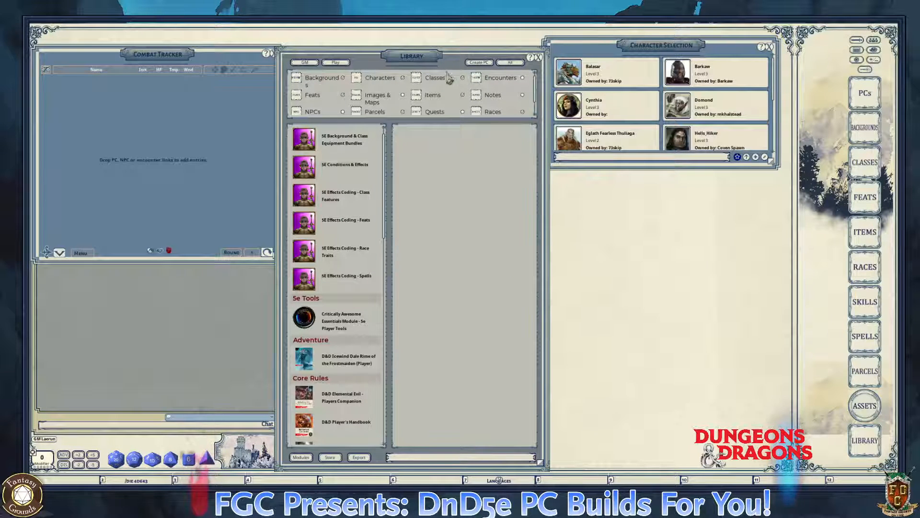
left_click_drag(659, 47, 682, 54)
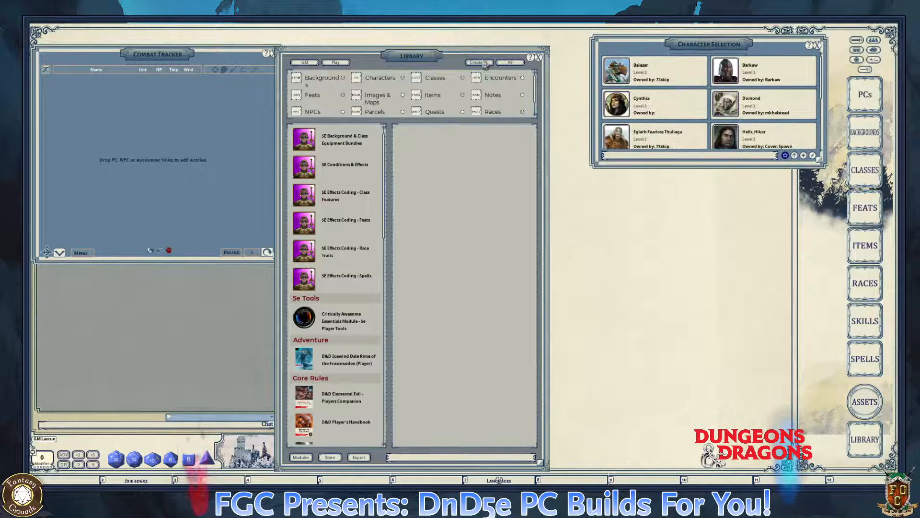
- Move the Library window clear of the Combat Tracker, look through its loaded modules, and close the Library
left_click_drag(420, 57, 439, 46)
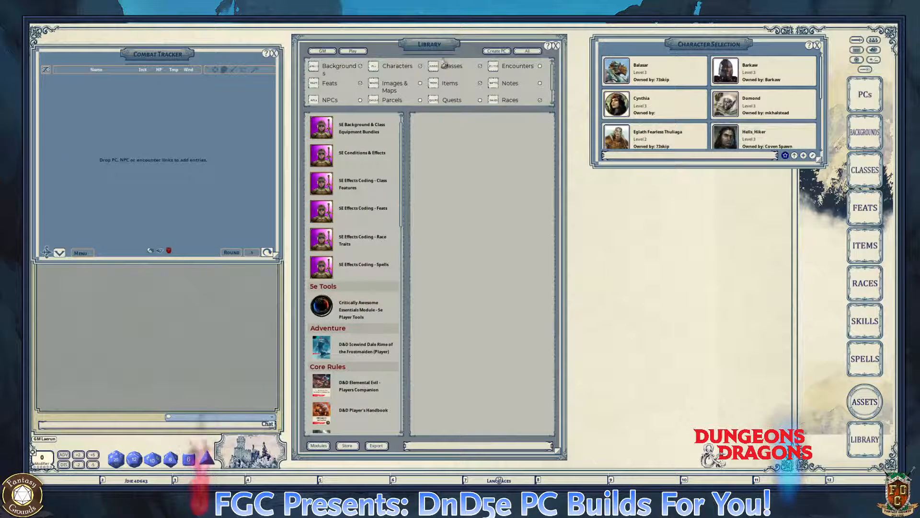
scroll(344, 287, "down", 6)
scroll(343, 307, "down", 10)
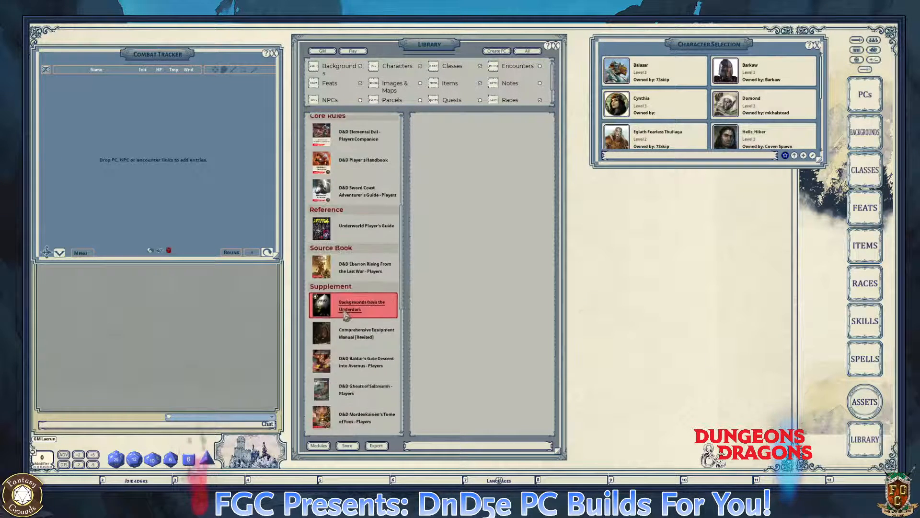
scroll(345, 319, "down", 5)
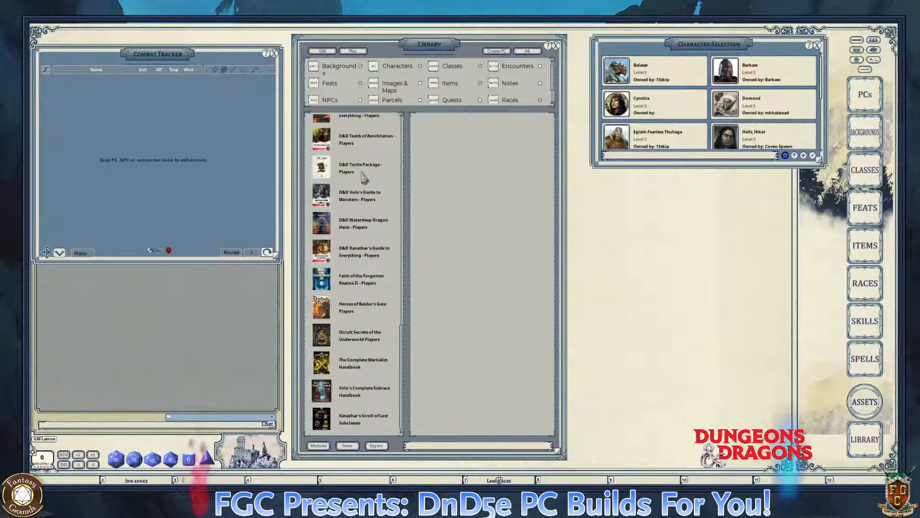
left_click(556, 46)
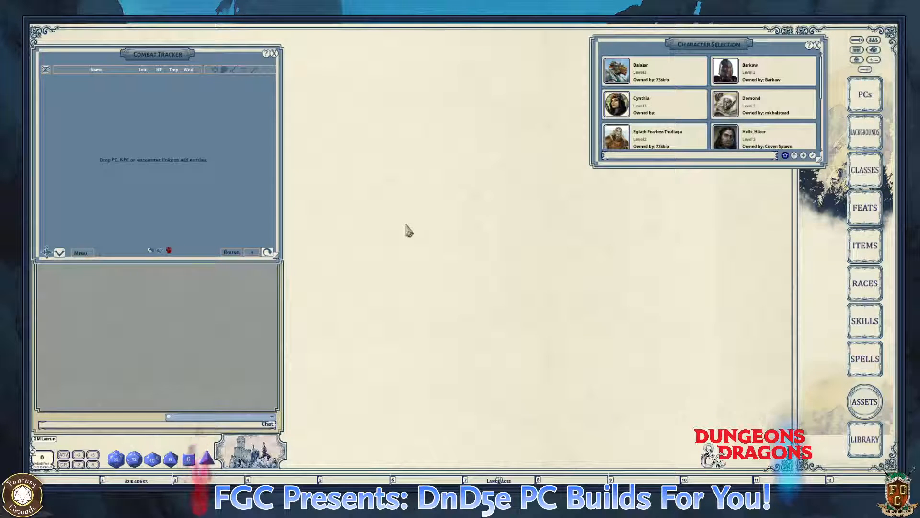
- Move the Character Selection window across the workspace so that it partly overlaps the Combat Tracker
key("ctrl")
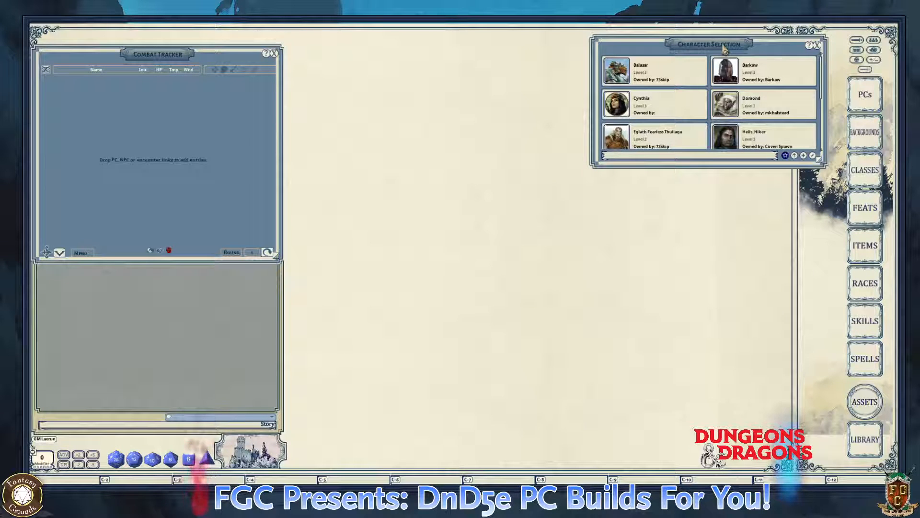
left_click_drag(724, 48, 183, 115)
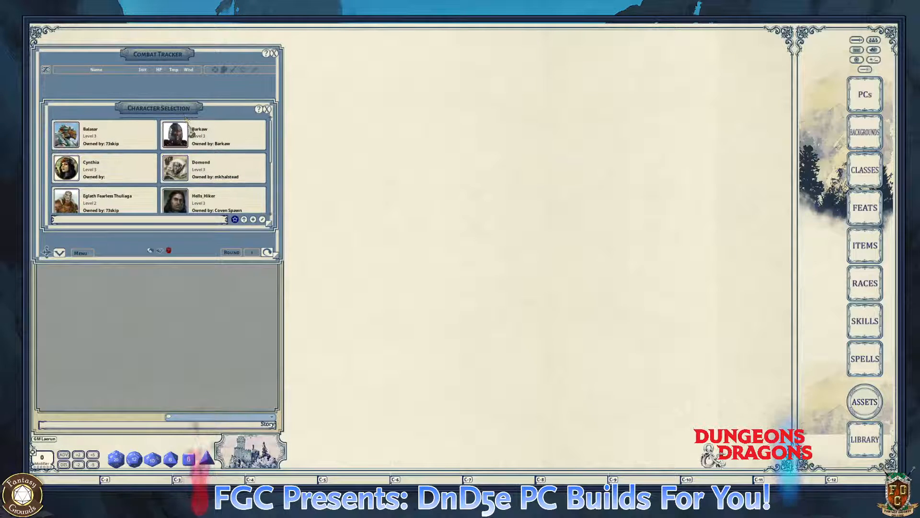
left_click_drag(191, 105, 318, 92)
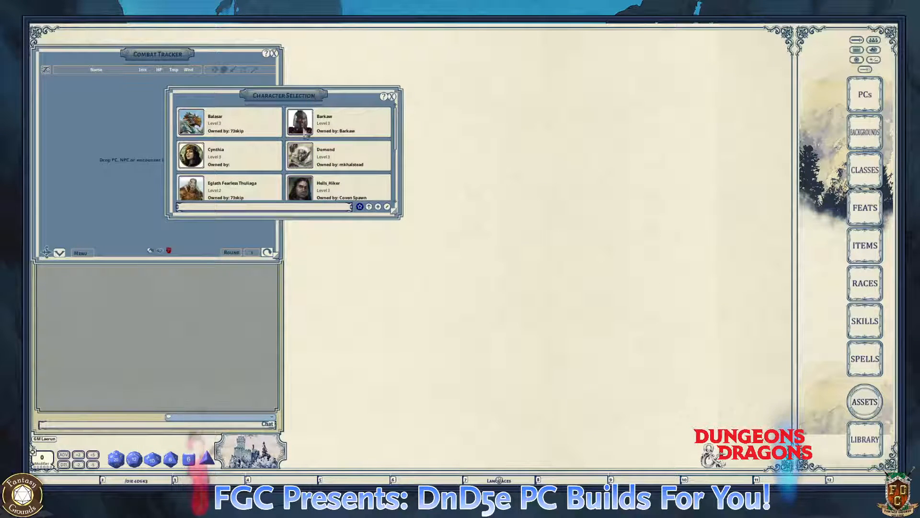
- Look through the existing characters in Character Selection and close the window
scroll(306, 136, "down", 4)
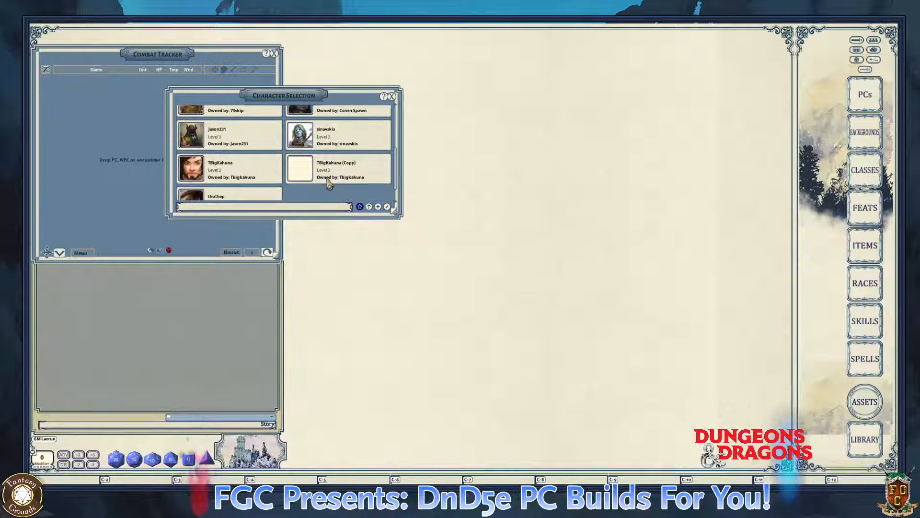
scroll(329, 184, "down", 1)
scroll(329, 184, "up", 5)
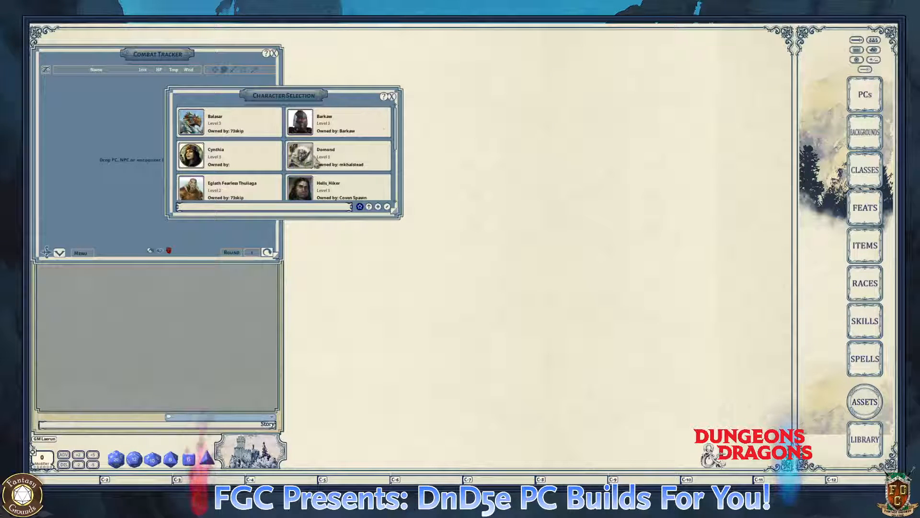
scroll(317, 161, "down", 1)
scroll(318, 160, "up", 1)
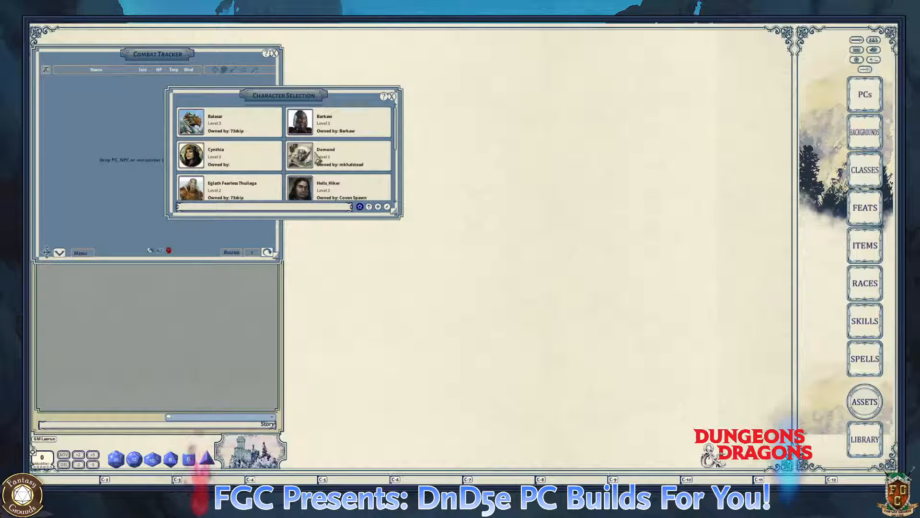
scroll(318, 161, "down", 1)
scroll(317, 162, "up", 1)
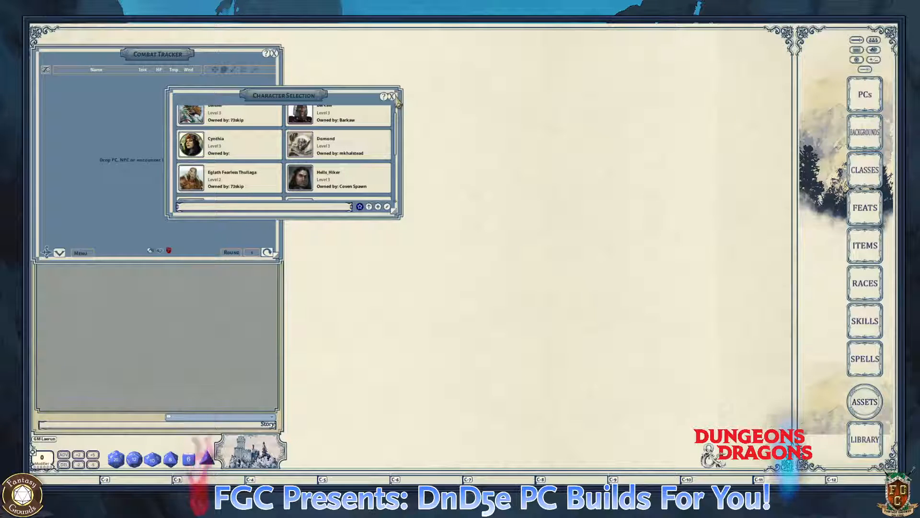
key("ctrl")
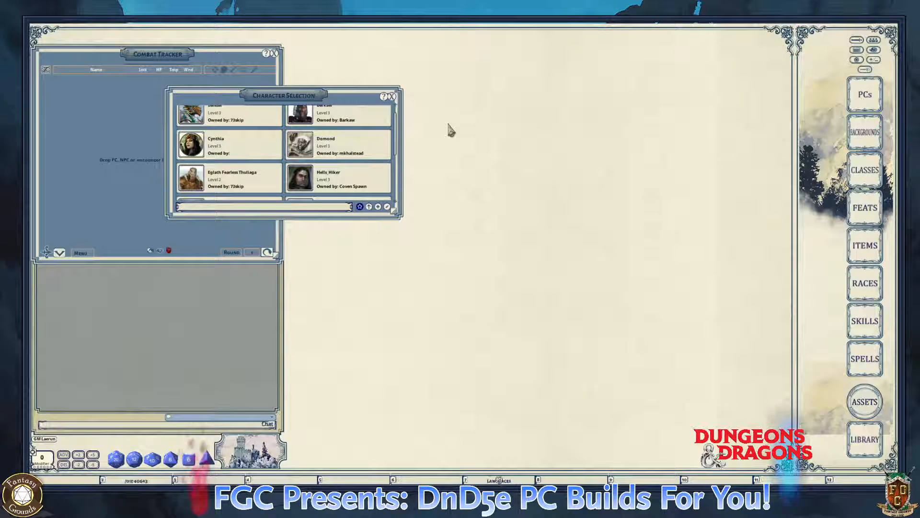
key("ctrl")
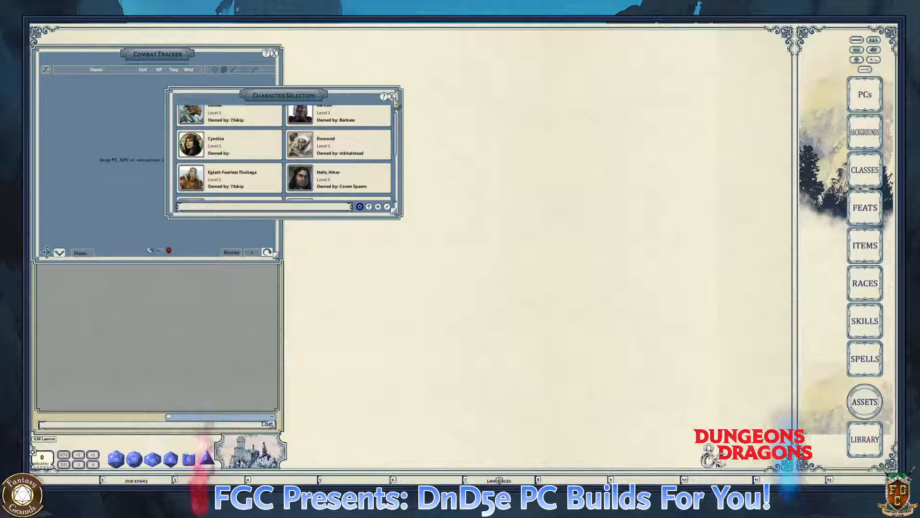
left_click(392, 96)
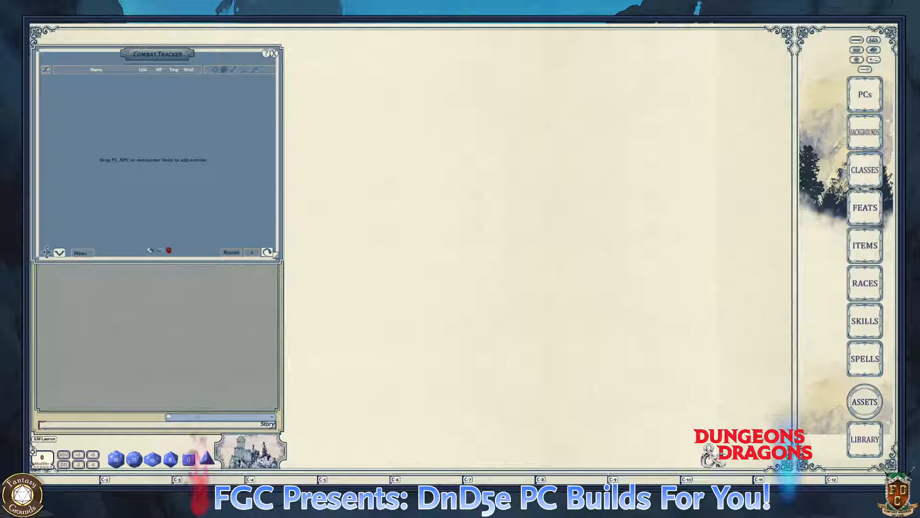
- Open the Library, show all record categories in the sidebar, and switch back to the Create PC set
key("ctrl")
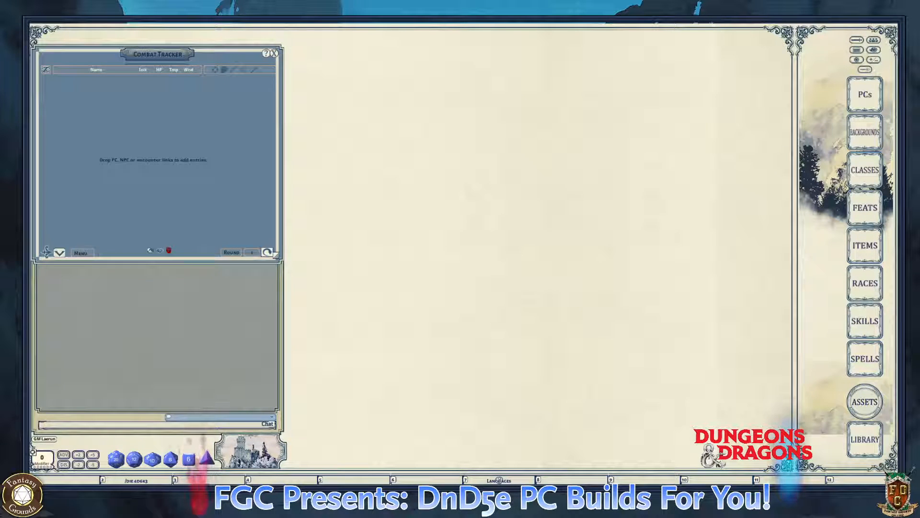
key("ctrl")
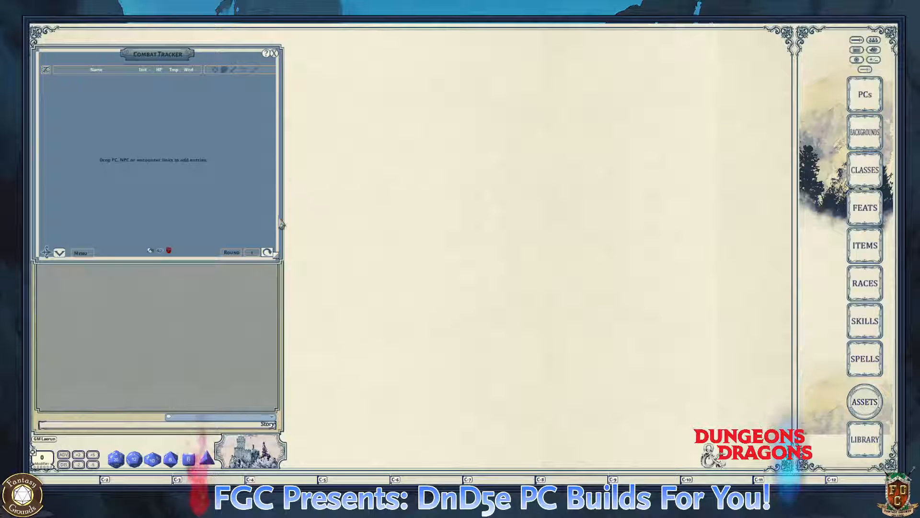
left_click(865, 438)
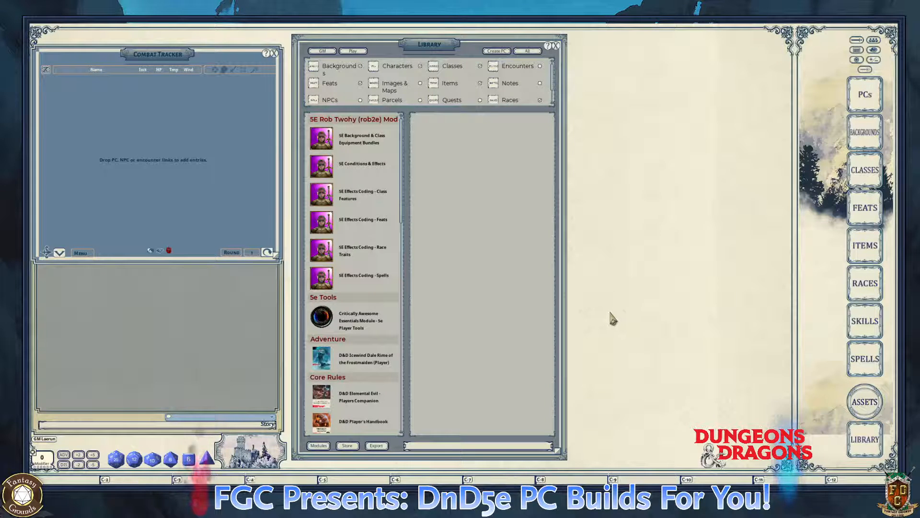
left_click(527, 51)
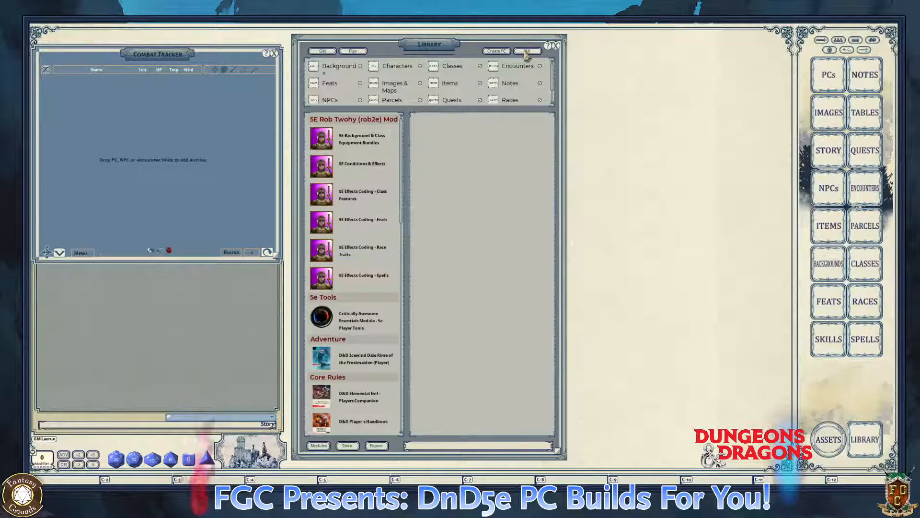
left_click(496, 50)
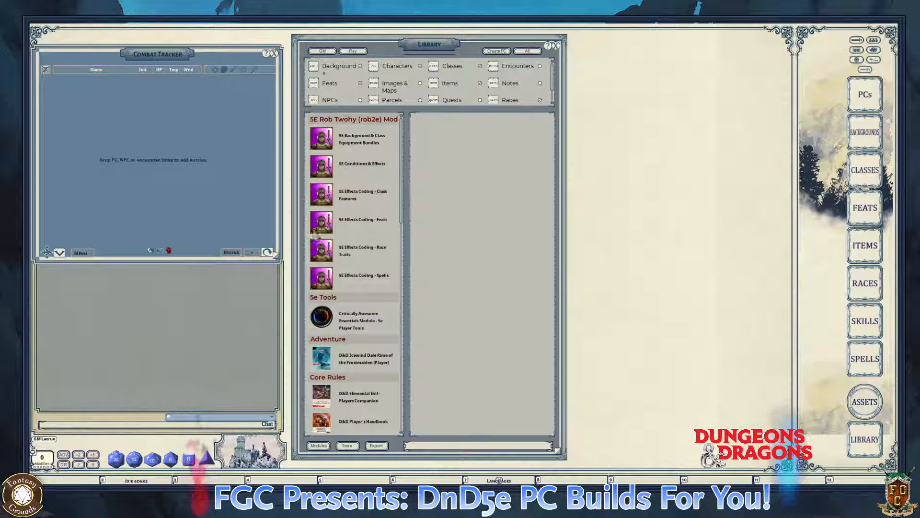
- Examine the loaded modules in the Library by category, from the 5E effects coding modules and core rules to the supplements
scroll(359, 268, "down", 5)
scroll(358, 273, "down", 2)
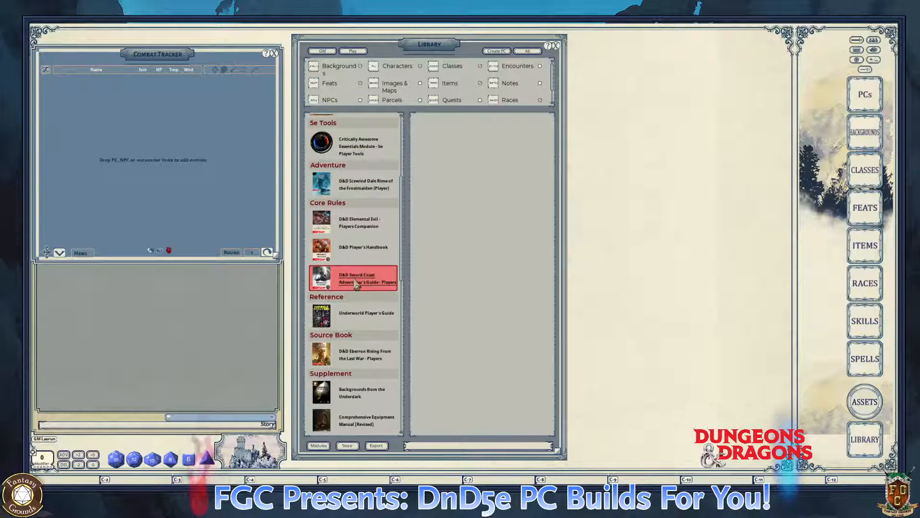
scroll(366, 326, "up", 2)
scroll(368, 329, "up", 3)
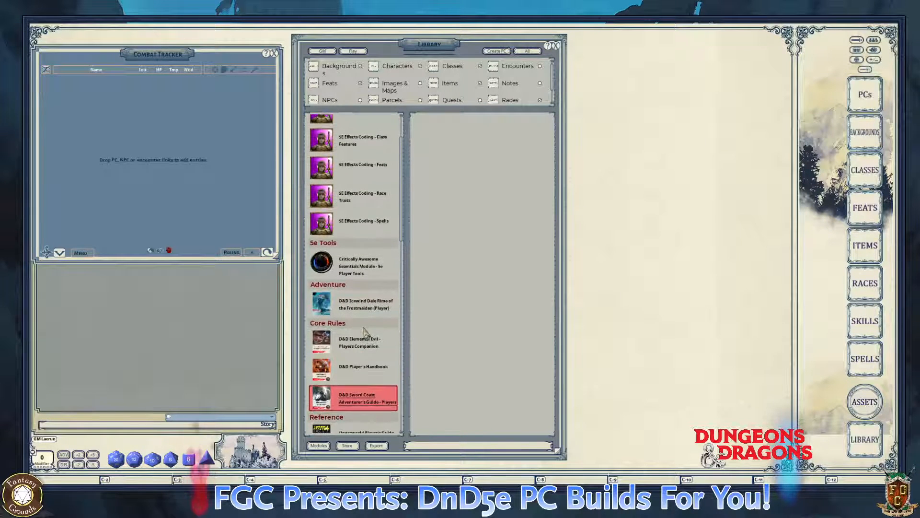
key("ctrl")
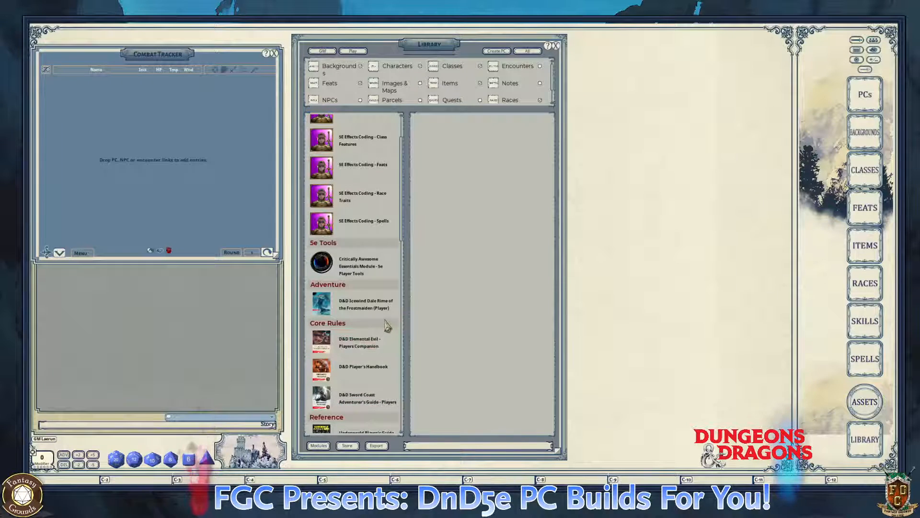
scroll(386, 328, "up", 3)
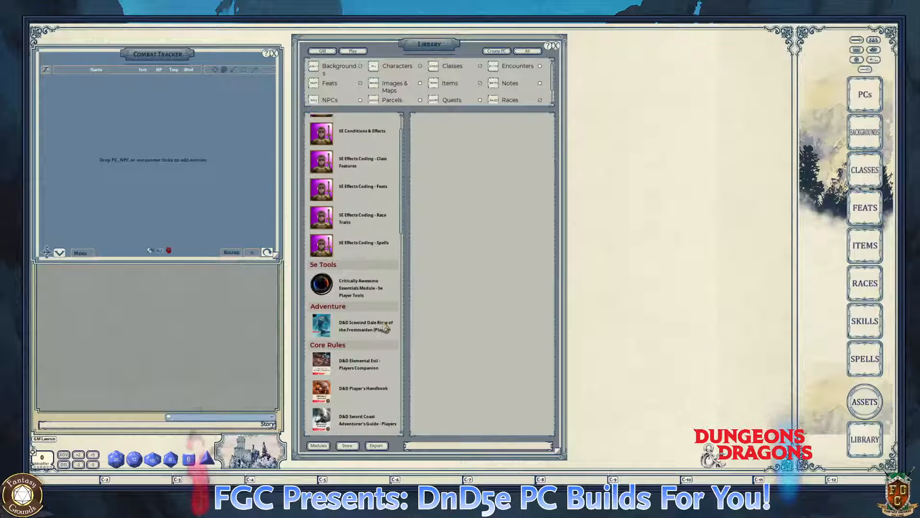
scroll(385, 328, "down", 6)
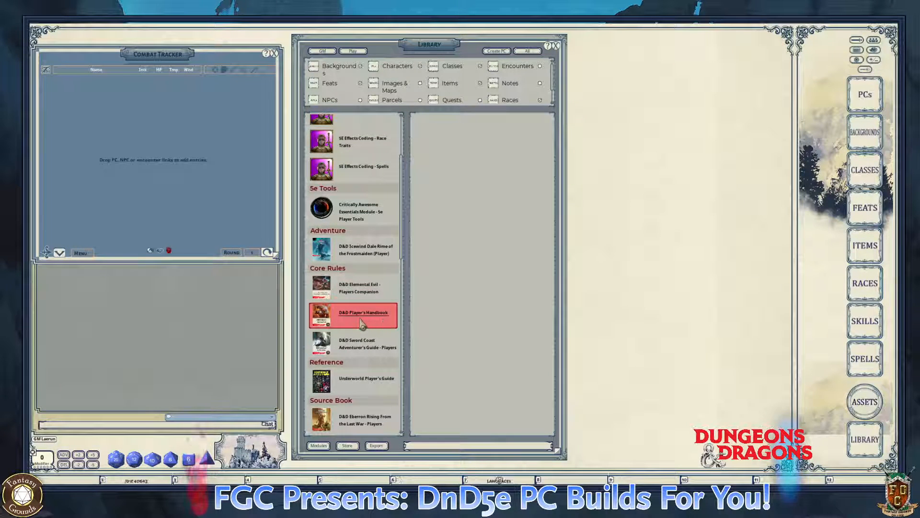
scroll(368, 323, "down", 6)
scroll(360, 324, "down", 8)
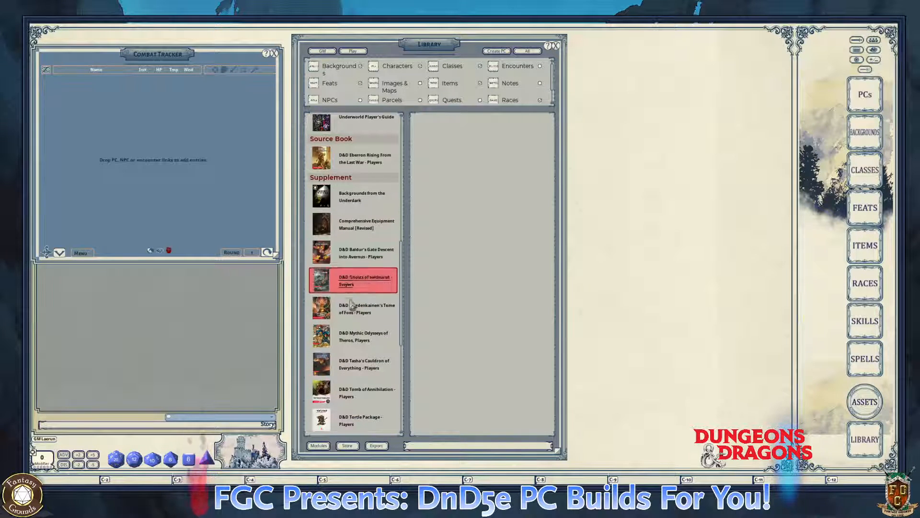
scroll(359, 324, "down", 4)
scroll(352, 331, "up", 7)
scroll(347, 334, "up", 9)
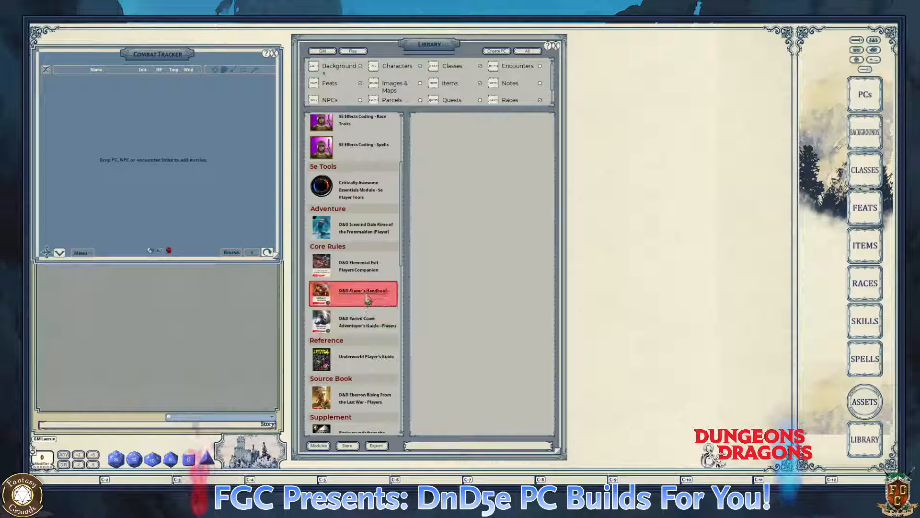
scroll(367, 316, "down", 3)
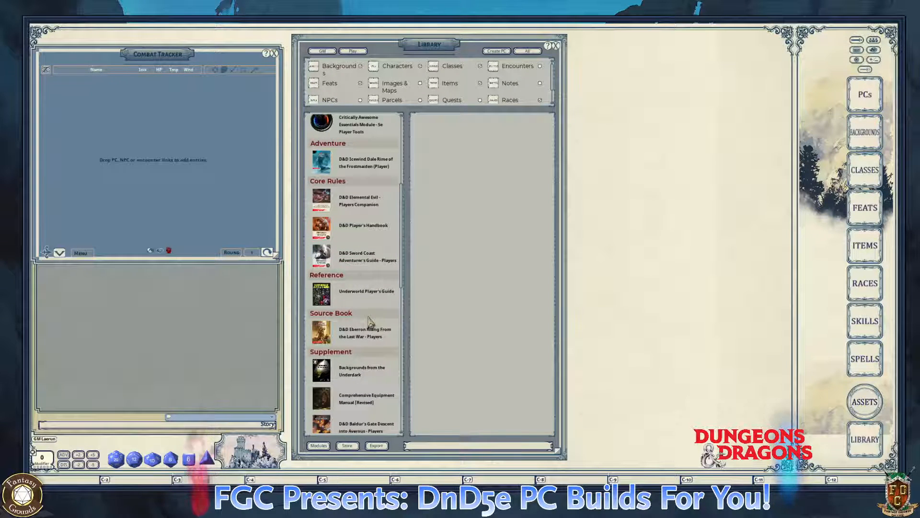
scroll(368, 322, "down", 4)
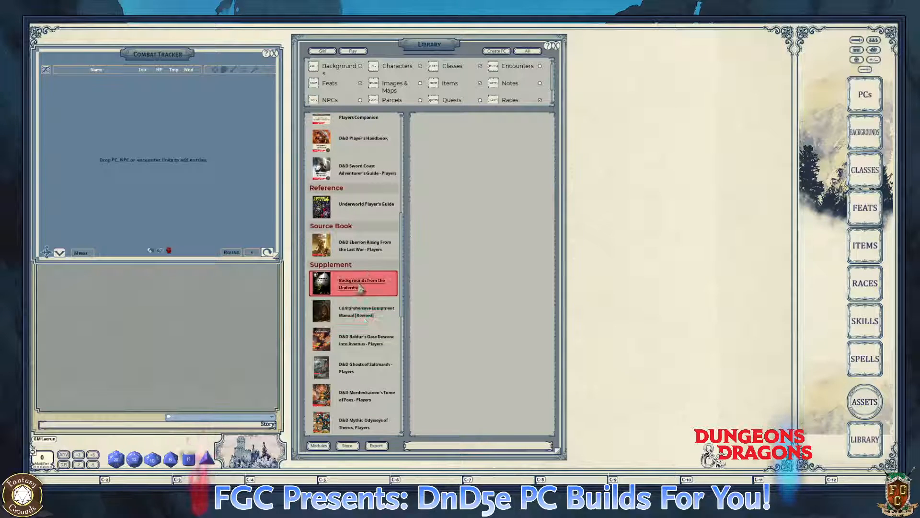
left_click_drag(404, 210, 404, 170)
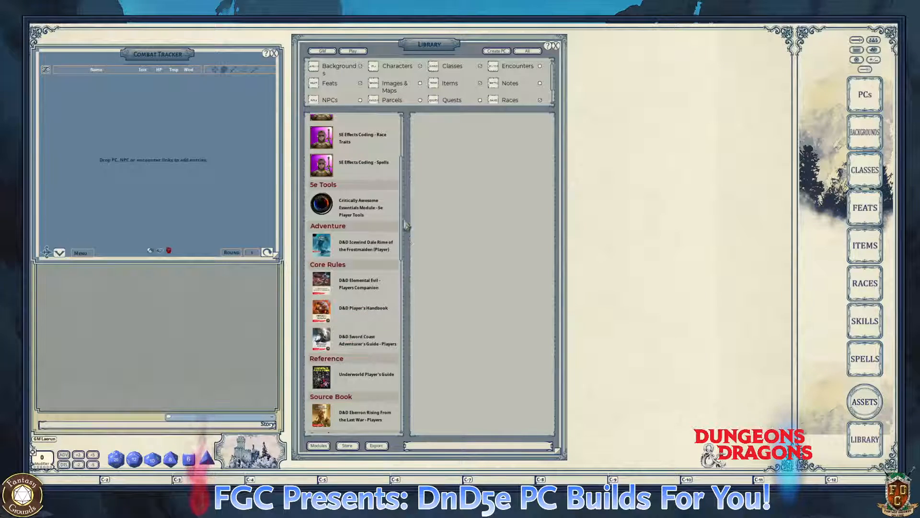
left_click_drag(402, 216, 400, 156)
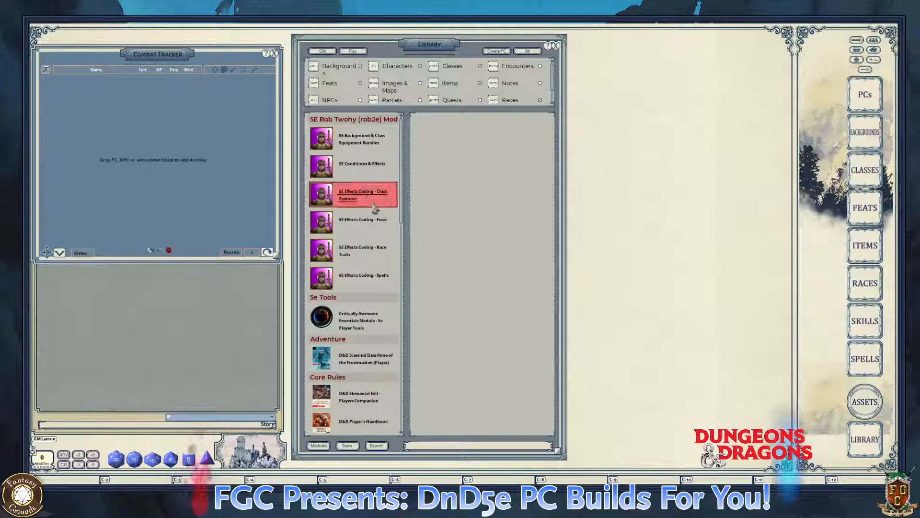
scroll(370, 239, "down", 1)
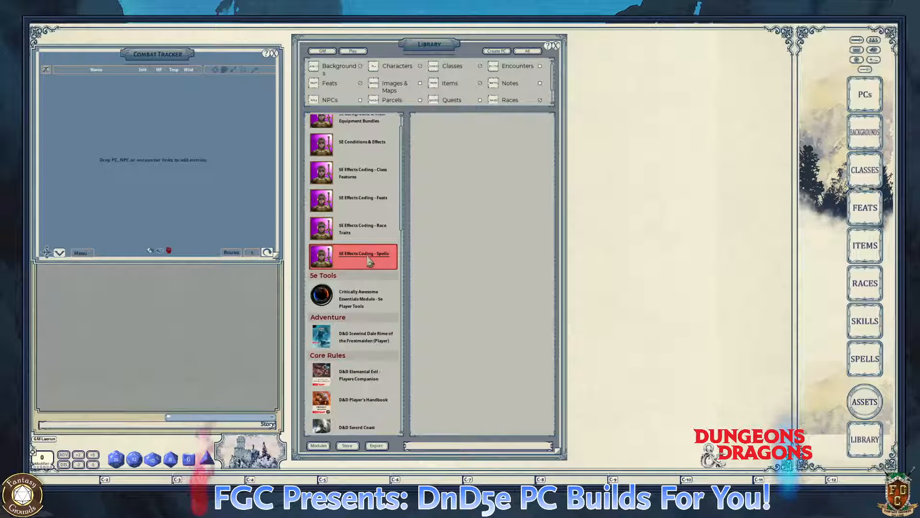
scroll(370, 261, "up", 1)
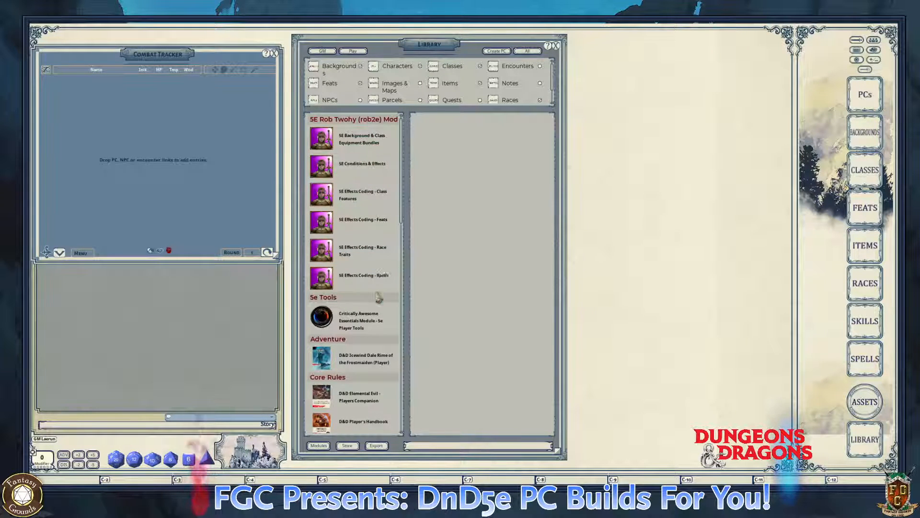
scroll(379, 288, "down", 4)
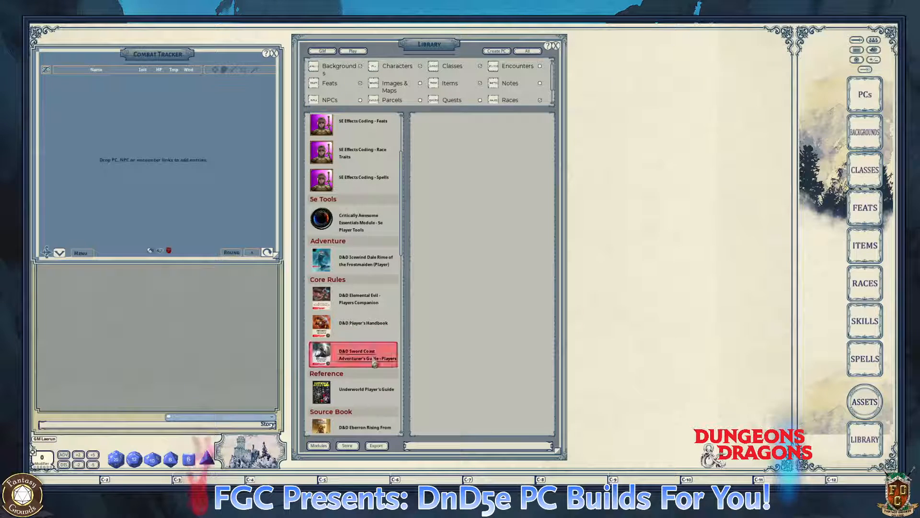
scroll(375, 363, "down", 1)
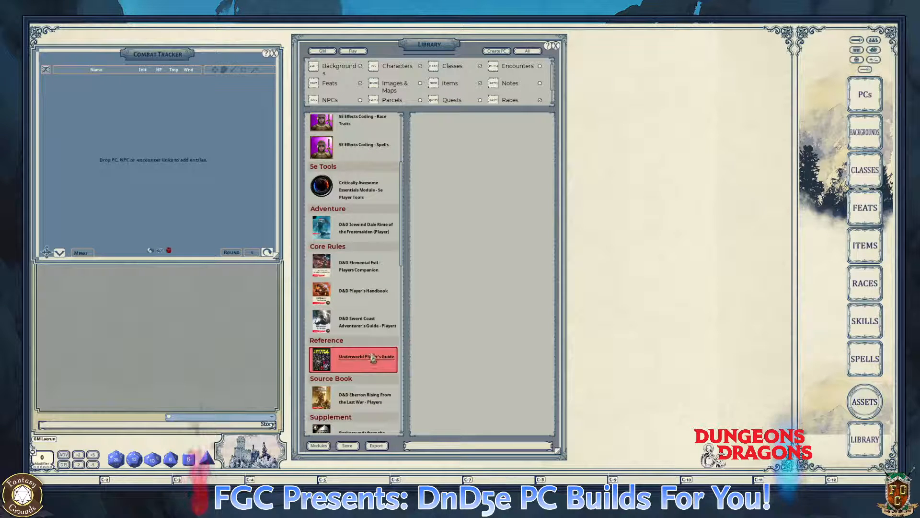
scroll(369, 345, "down", 2)
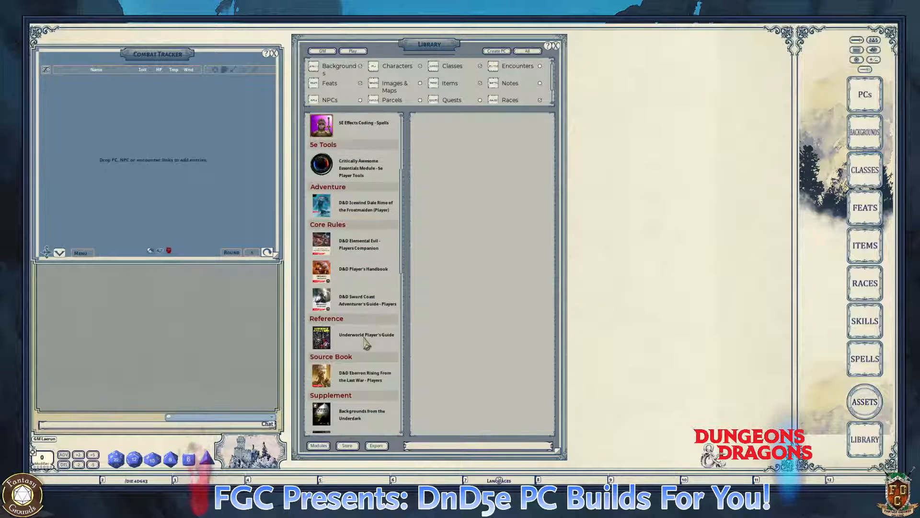
- Examine the Library's supplement modules through Xanathar's Scroll of Lost Subclasses, and return to the 5E effects coding modules
scroll(366, 346, "down", 5)
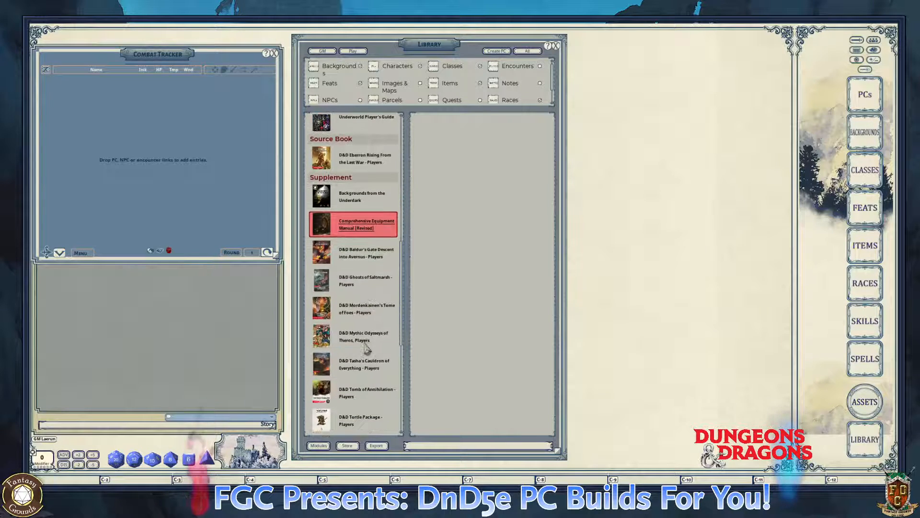
key("ctrl")
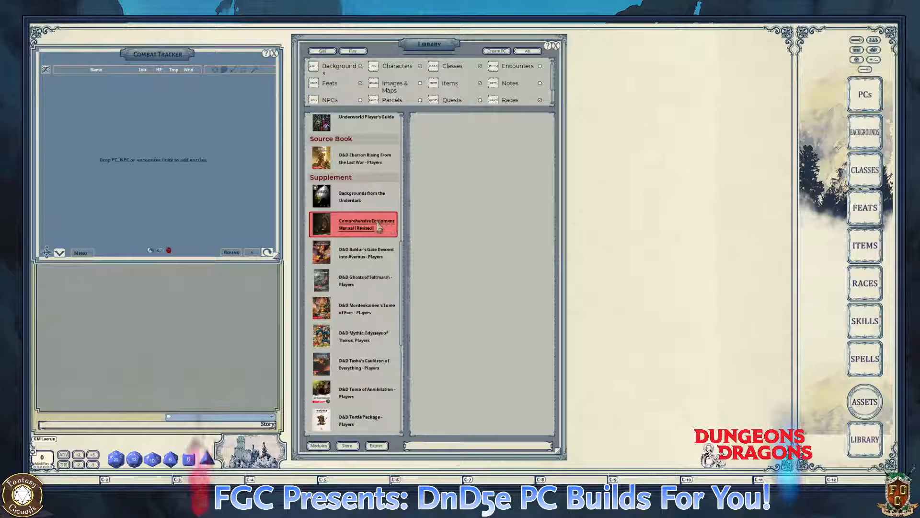
scroll(374, 335, "down", 2)
scroll(376, 338, "down", 2)
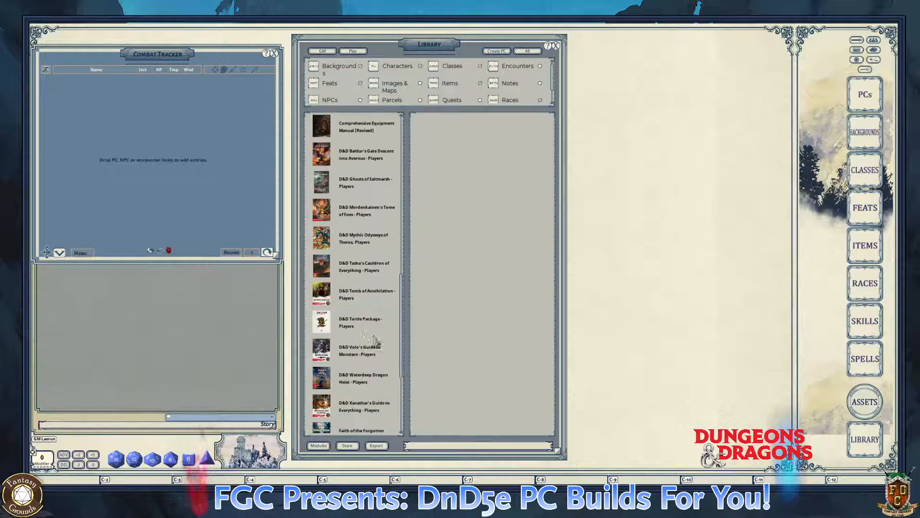
scroll(357, 327, "down", 5)
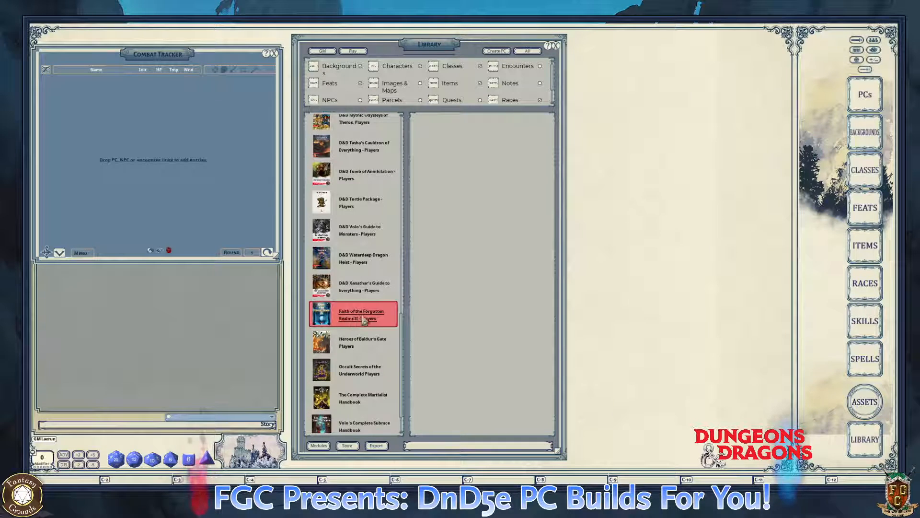
scroll(373, 330, "down", 2)
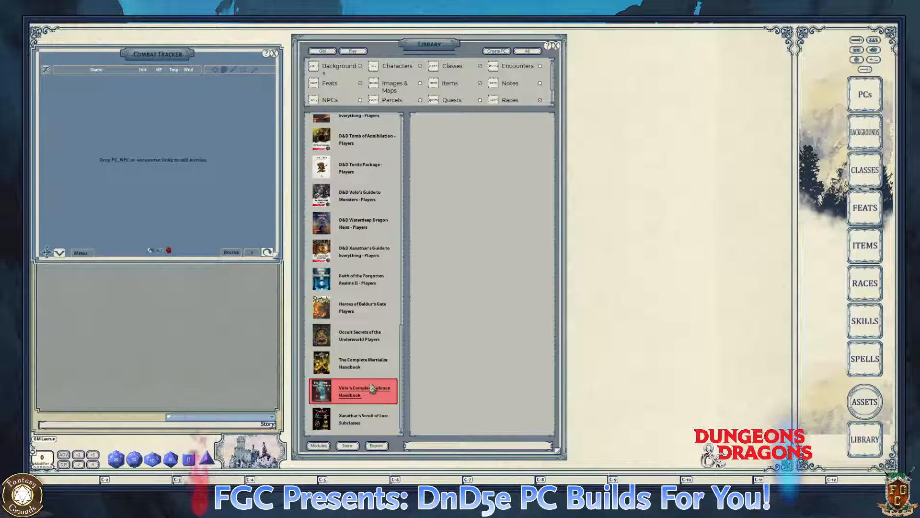
scroll(373, 388, "up", 7)
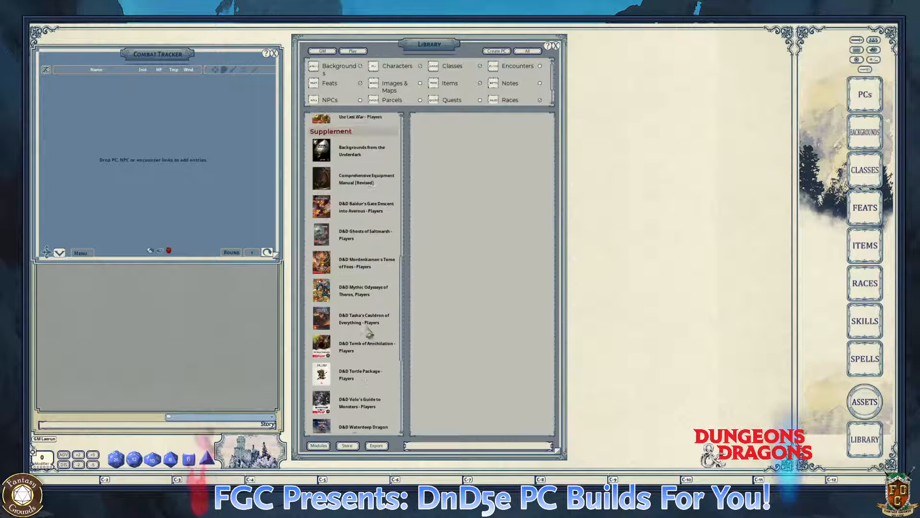
scroll(369, 333, "up", 8)
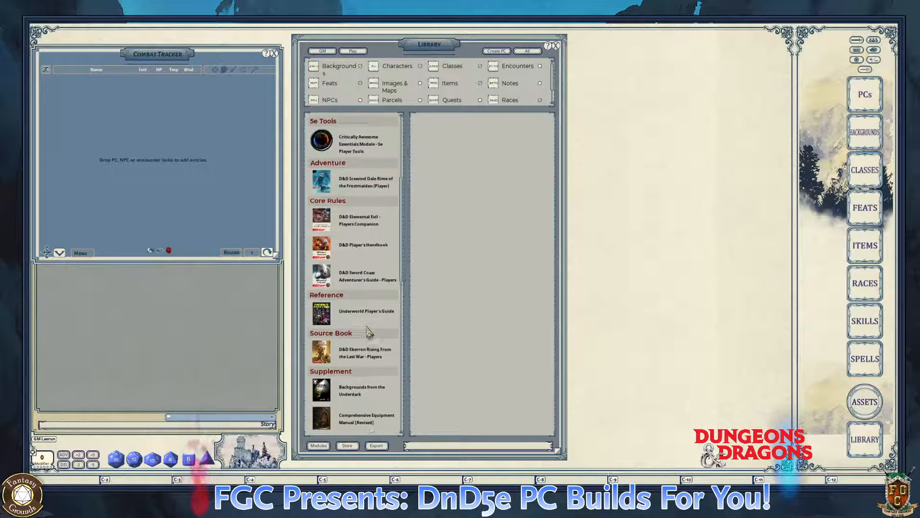
scroll(369, 331, "up", 1)
scroll(369, 332, "up", 6)
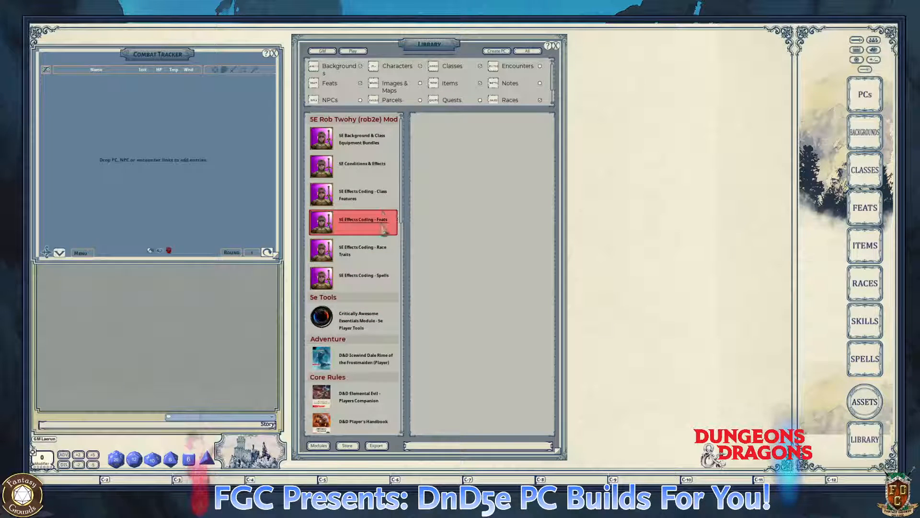
- Review the Library's source book and supplement modules again, including Tasha's Cauldron of Everything, and close the Library
scroll(350, 183, "down", 5)
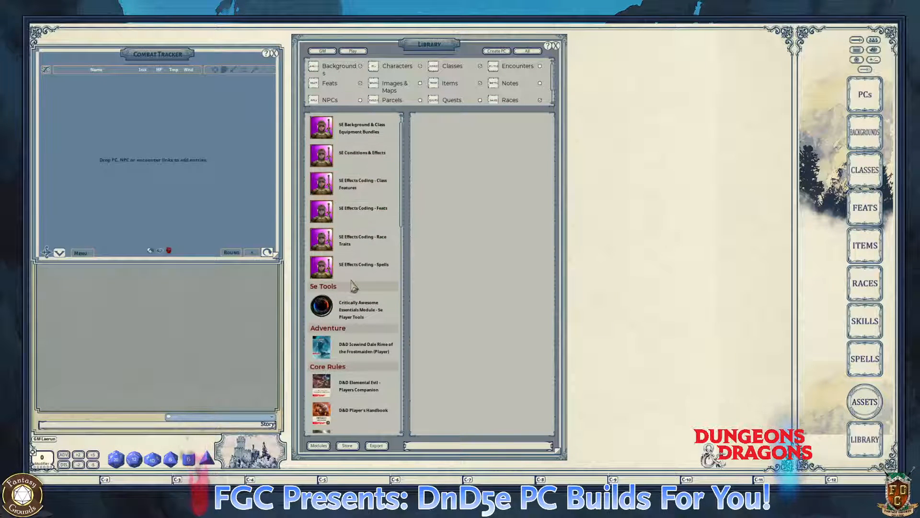
scroll(353, 290, "down", 11)
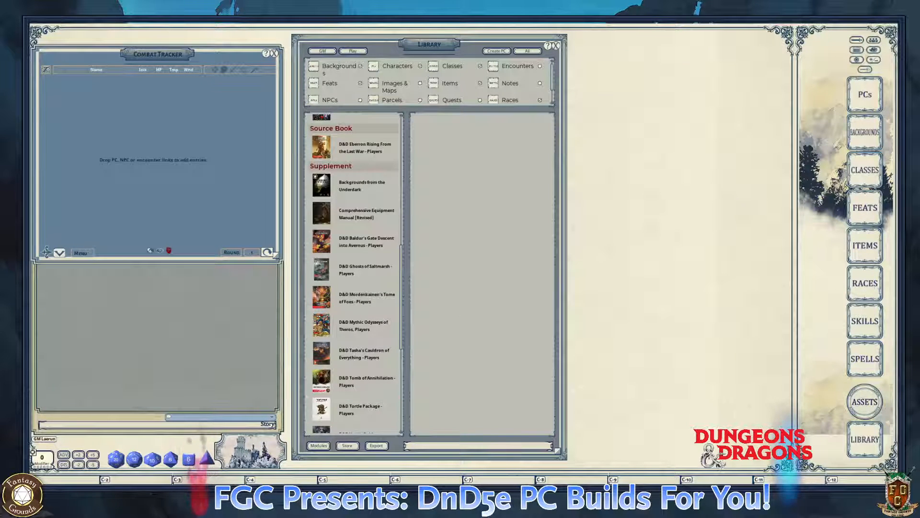
key("ctrl")
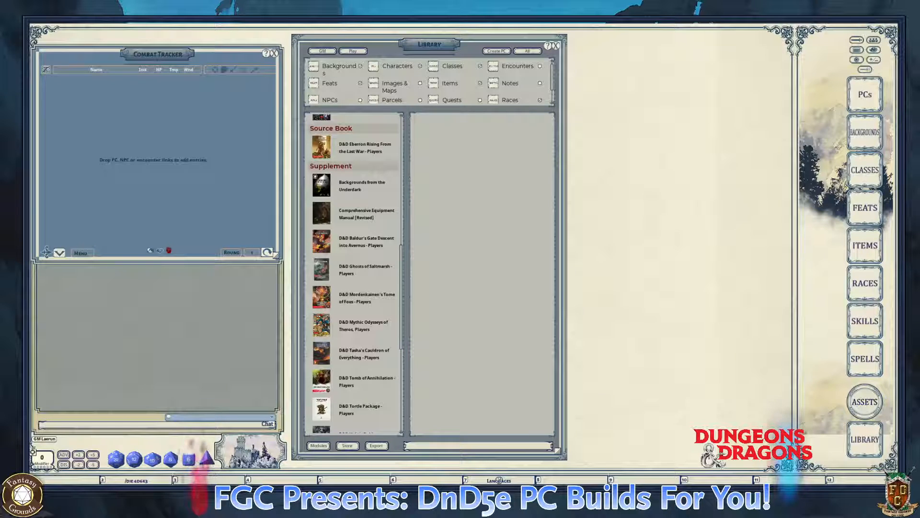
key("ctrl")
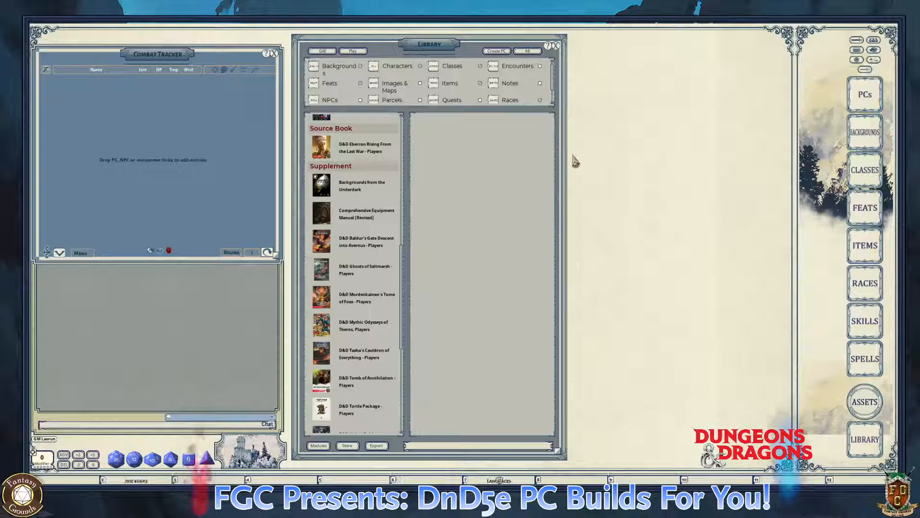
scroll(363, 290, "down", 1)
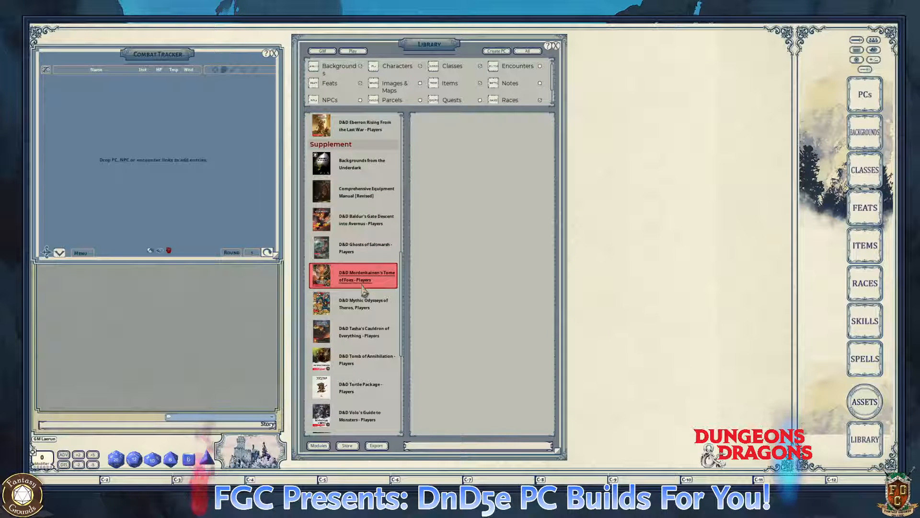
scroll(363, 308, "down", 1)
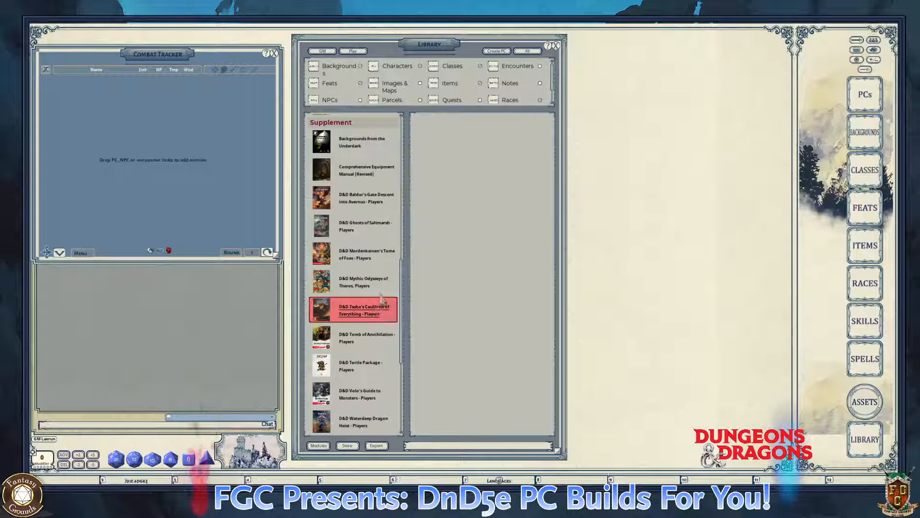
left_click(556, 46)
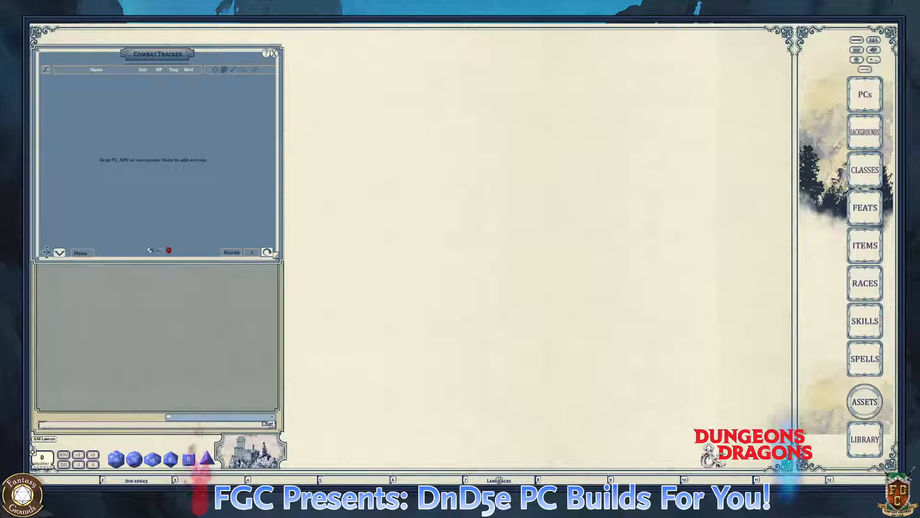
- Reopen the Library, check the loaded modules from the effects coding group to the supplements, and close it
key("ctrl")
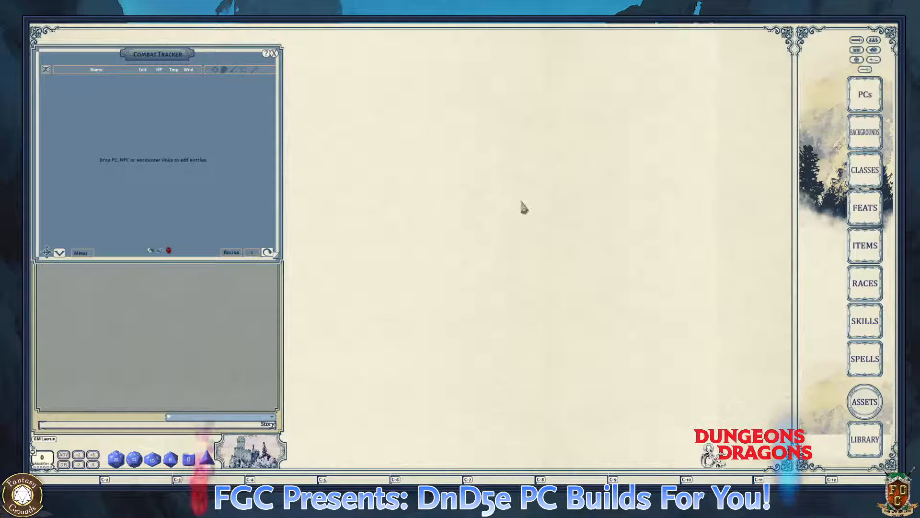
key("ctrl")
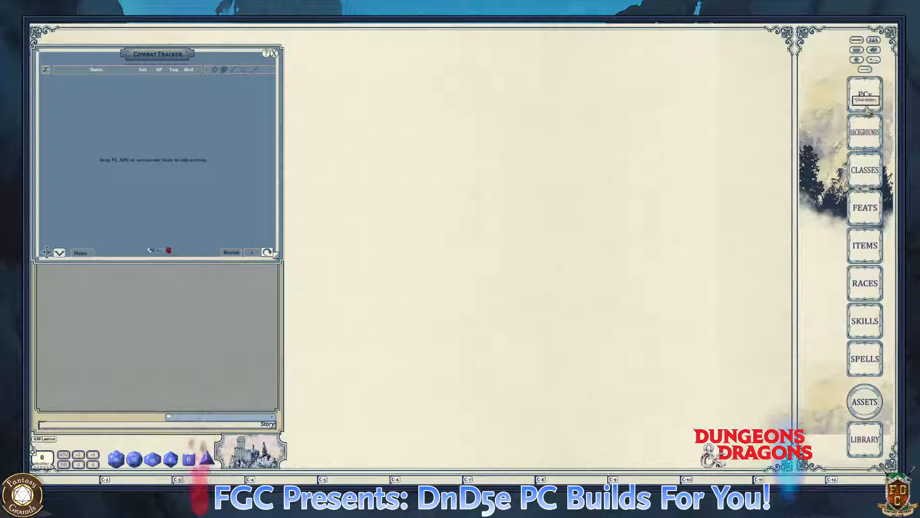
left_click(862, 441)
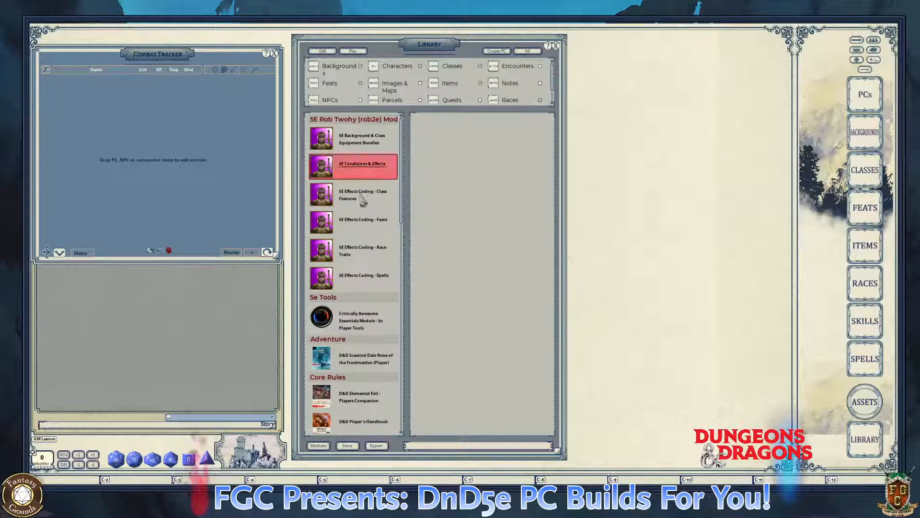
scroll(360, 269, "down", 8)
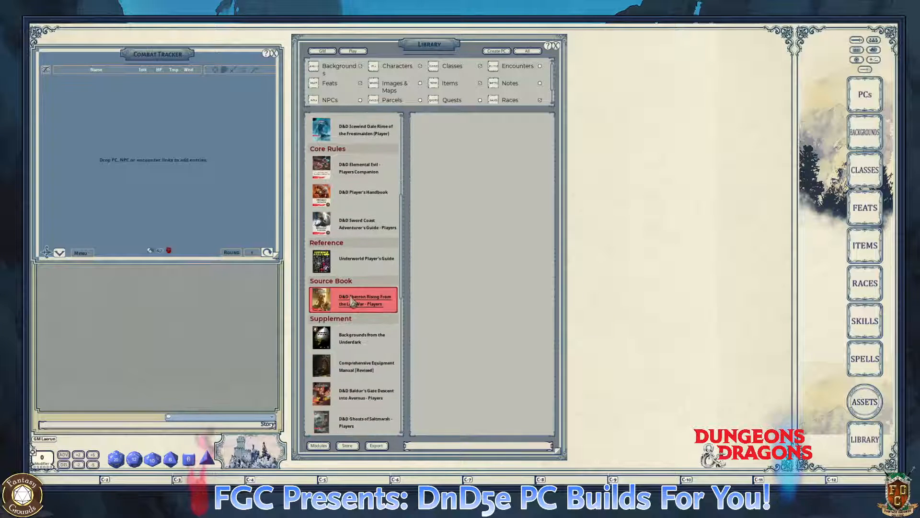
scroll(352, 301, "down", 5)
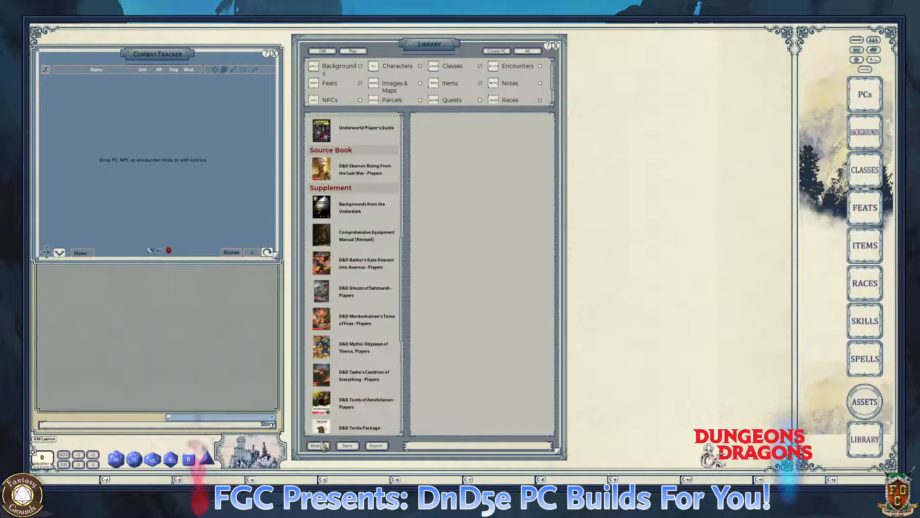
scroll(356, 312, "down", 2)
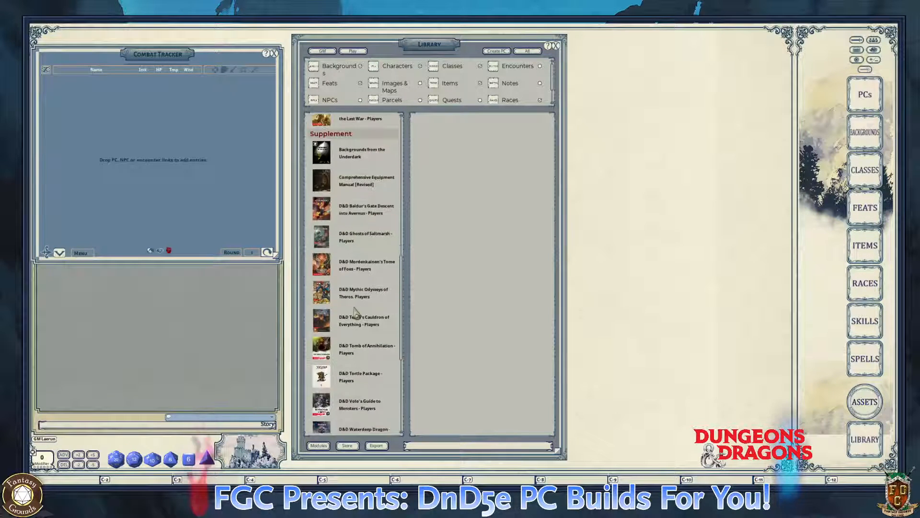
left_click(555, 45)
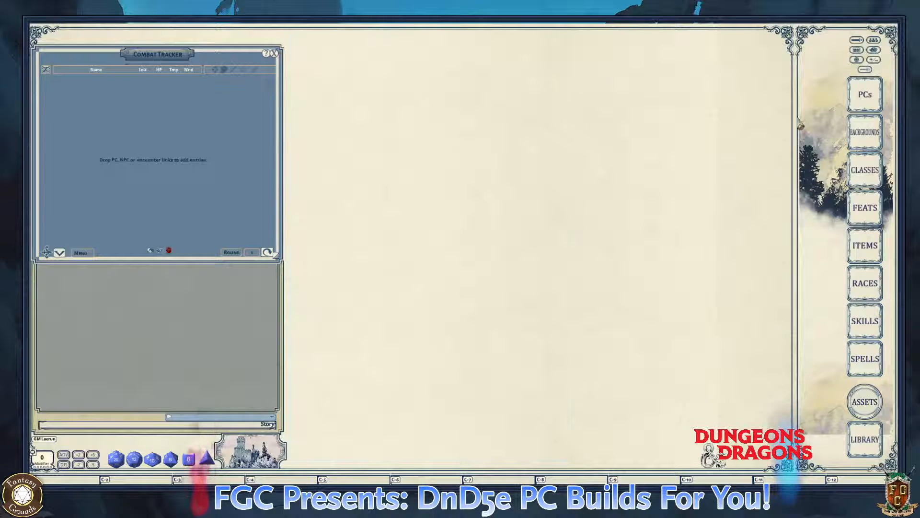
- Open Character Selection, move it clear of the workspace's centre, and look through the existing characters
left_click(865, 96)
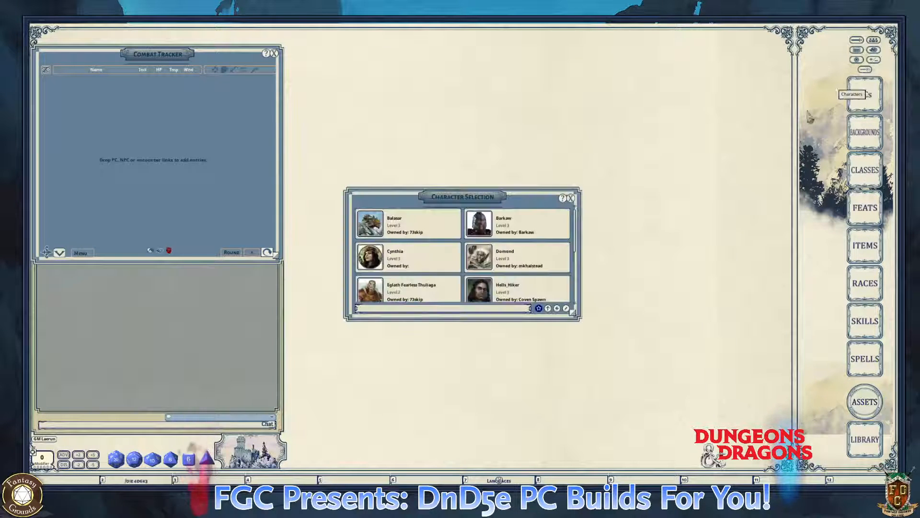
left_click_drag(479, 197, 668, 58)
scroll(611, 137, "down", 2)
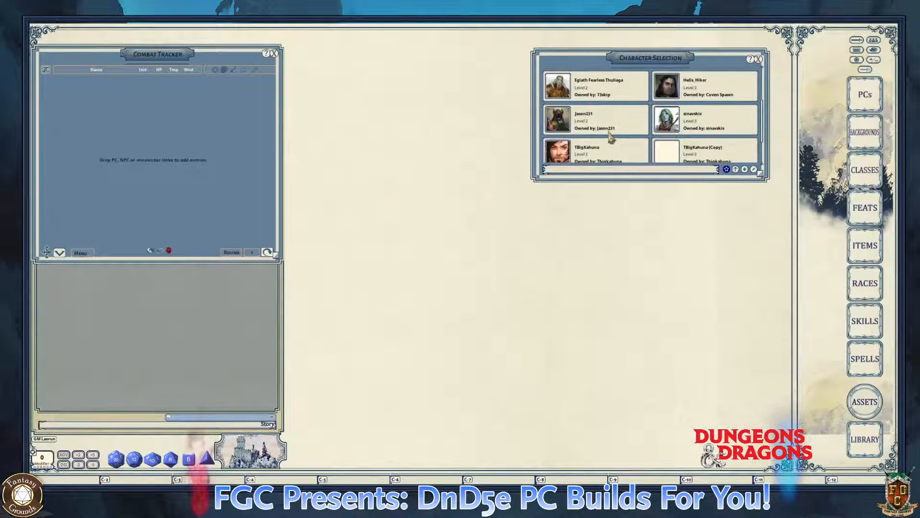
scroll(611, 137, "down", 3)
scroll(607, 139, "up", 2)
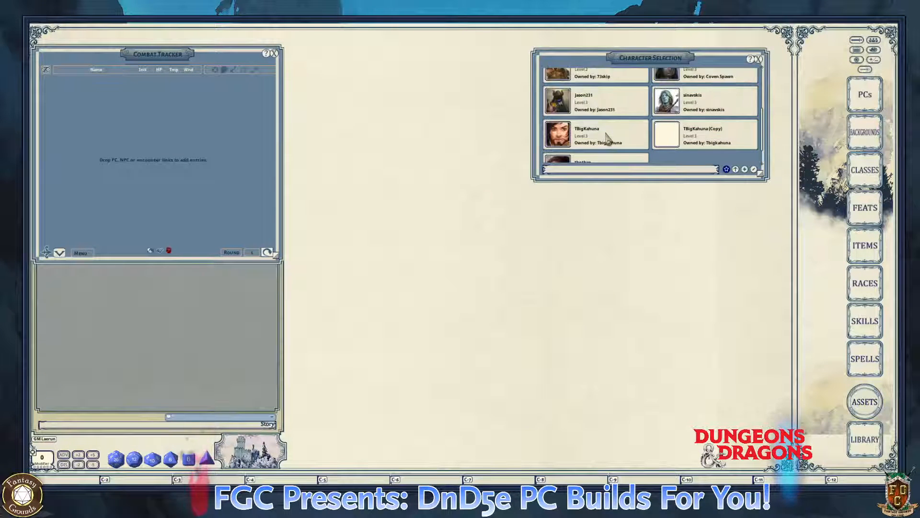
scroll(608, 139, "up", 3)
scroll(608, 139, "down", 4)
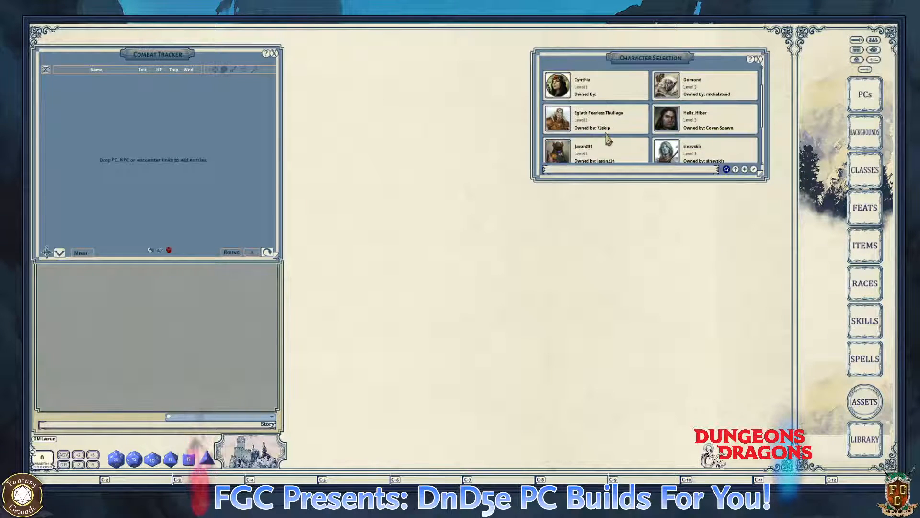
scroll(608, 140, "up", 4)
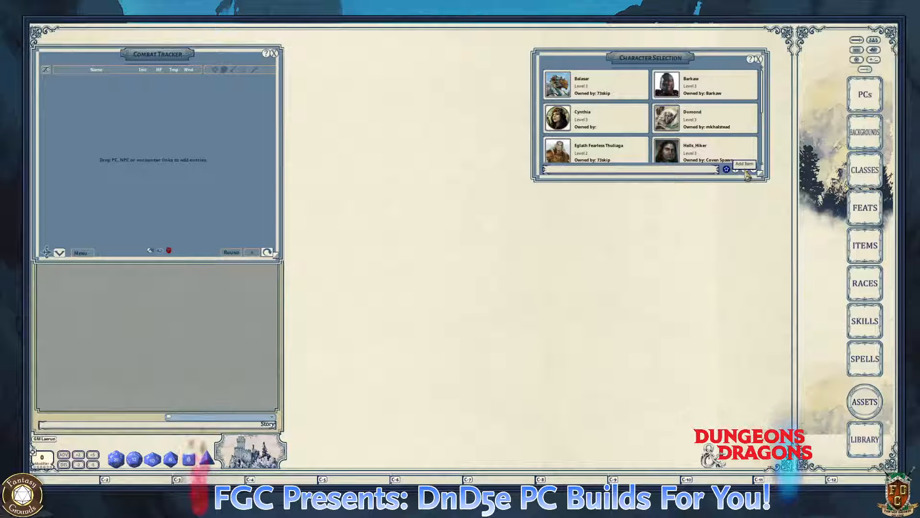
- Add a new blank character, close Character Selection, and place the character sheet beside the Combat Tracker
left_click(747, 173)
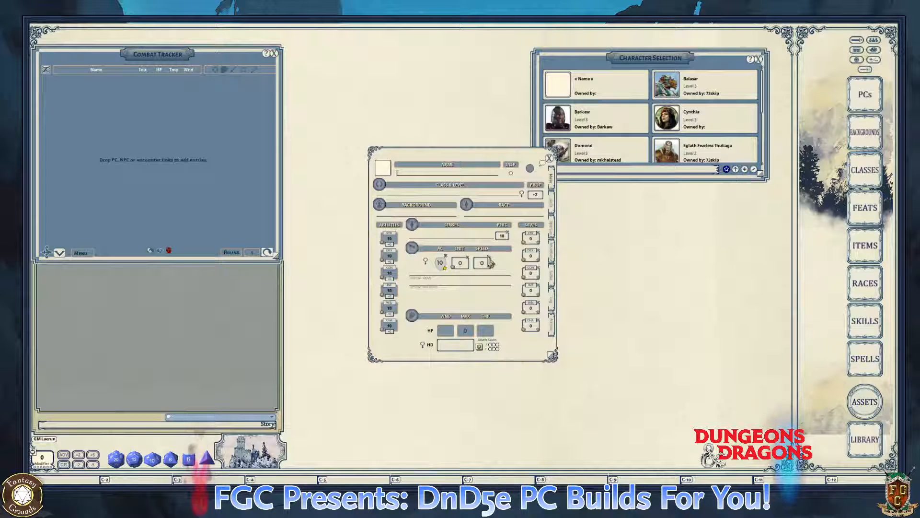
left_click(759, 58)
left_click_drag(481, 152, 433, 70)
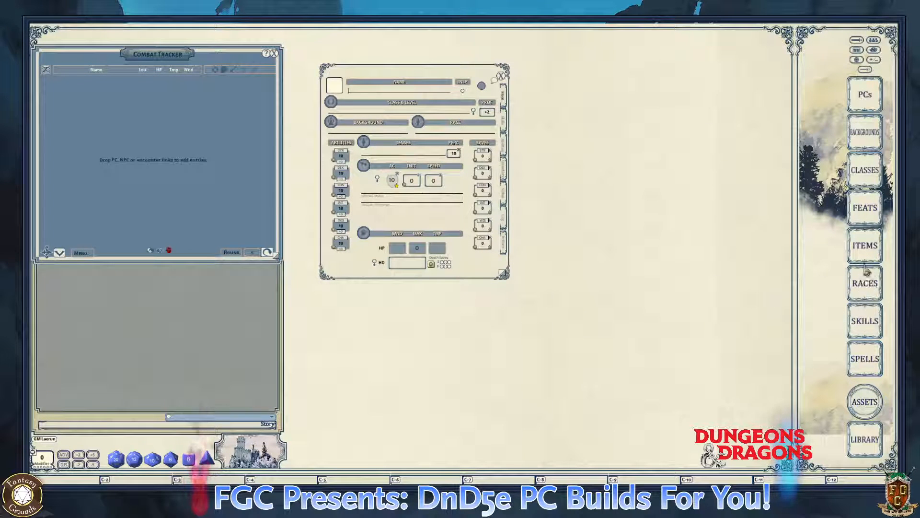
- Open the Classes list and filter it to the group D&D Tasha's Cauldron of Everything - Players
left_click(866, 184)
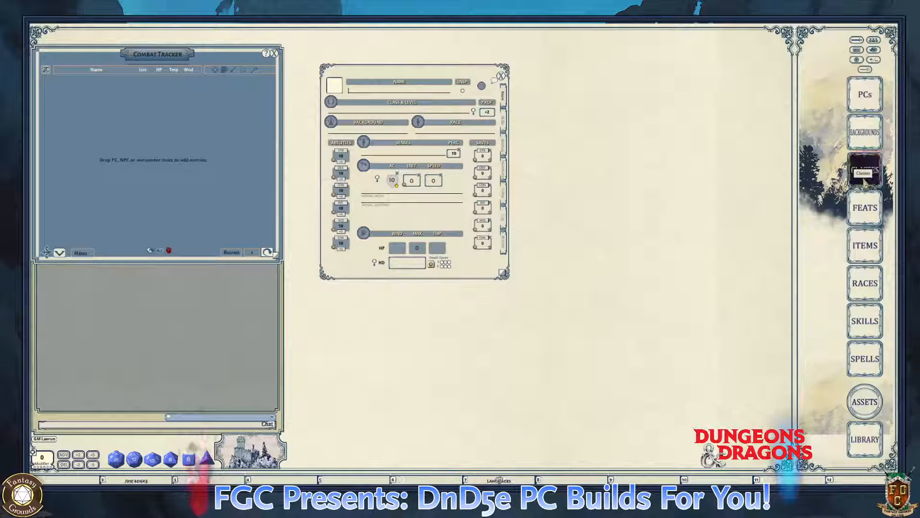
left_click_drag(726, 88, 705, 92)
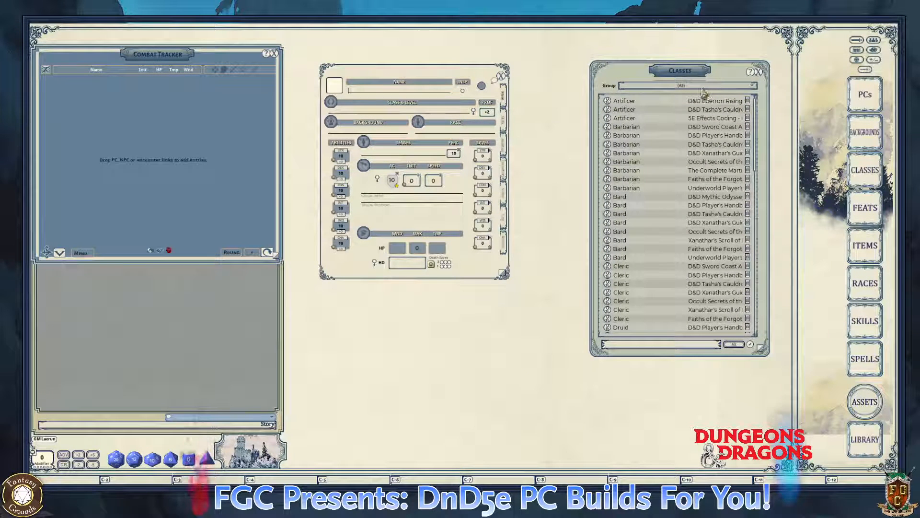
left_click(702, 90)
scroll(700, 107, "down", 5)
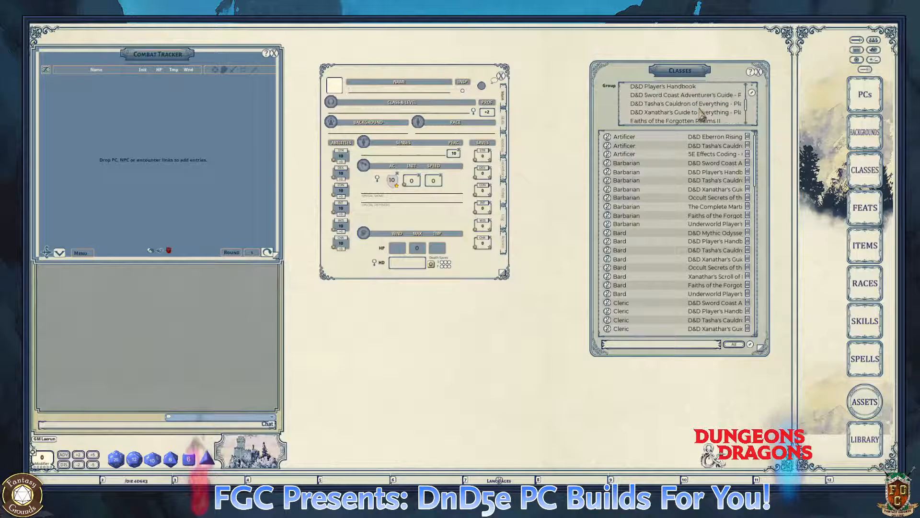
scroll(694, 107, "up", 2)
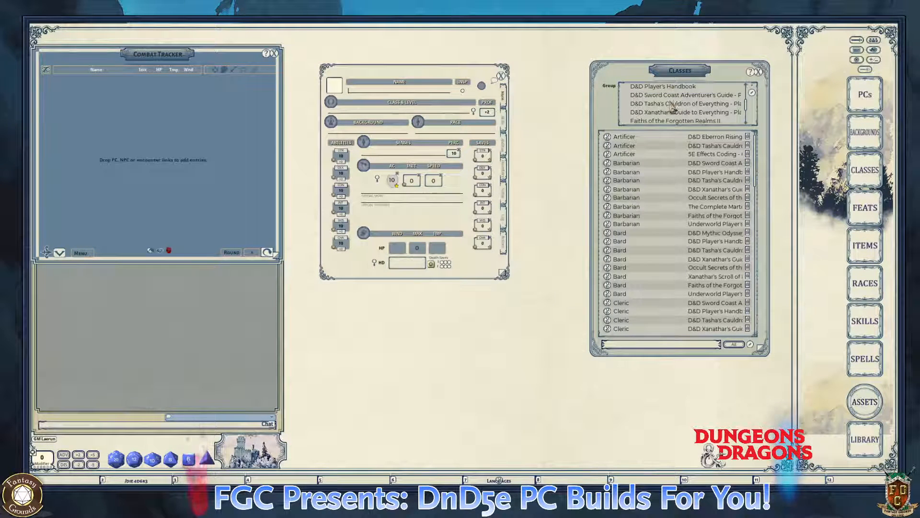
left_click(673, 106)
key("ctrl")
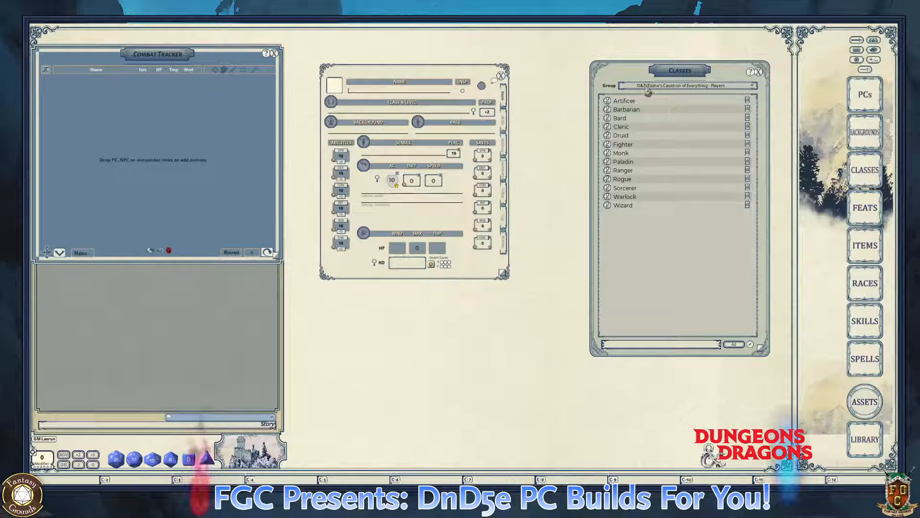
- Look through the available source groups of the Classes list and close the list
left_click(705, 91)
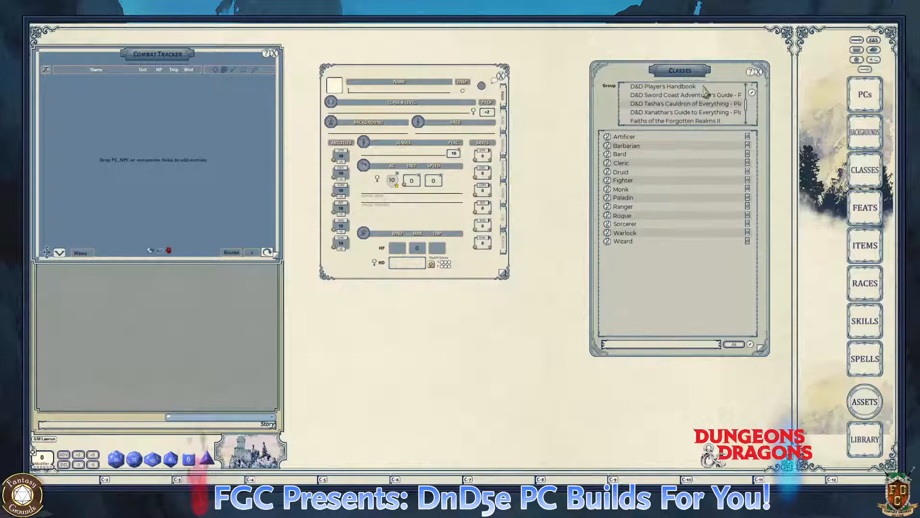
scroll(707, 96, "down", 2)
scroll(712, 109, "down", 2)
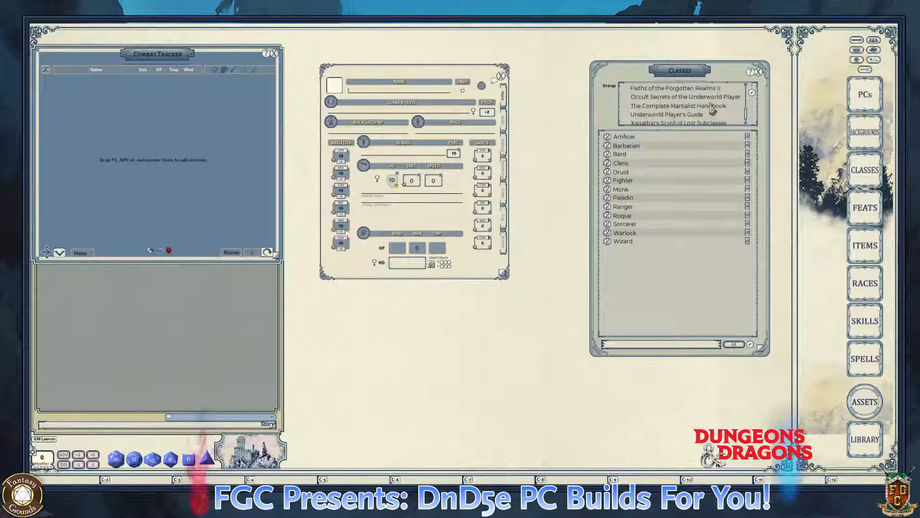
scroll(712, 109, "up", 4)
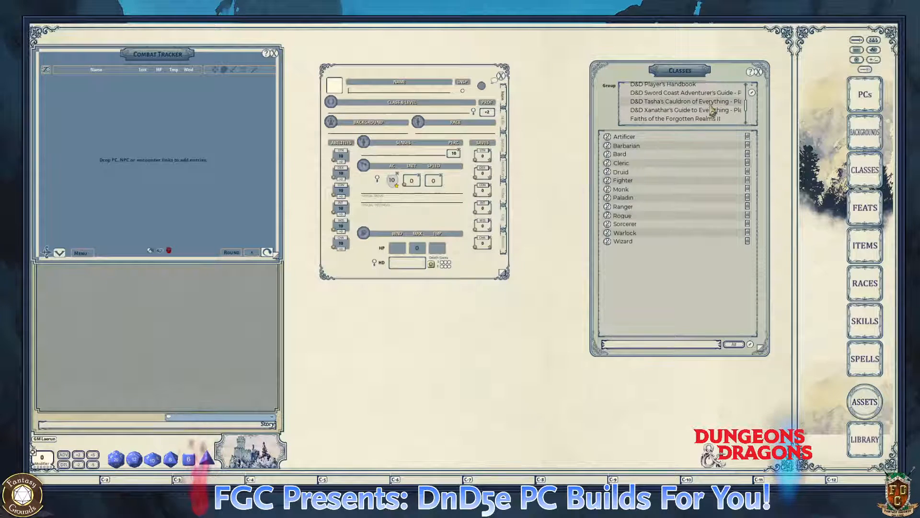
scroll(712, 111, "up", 3)
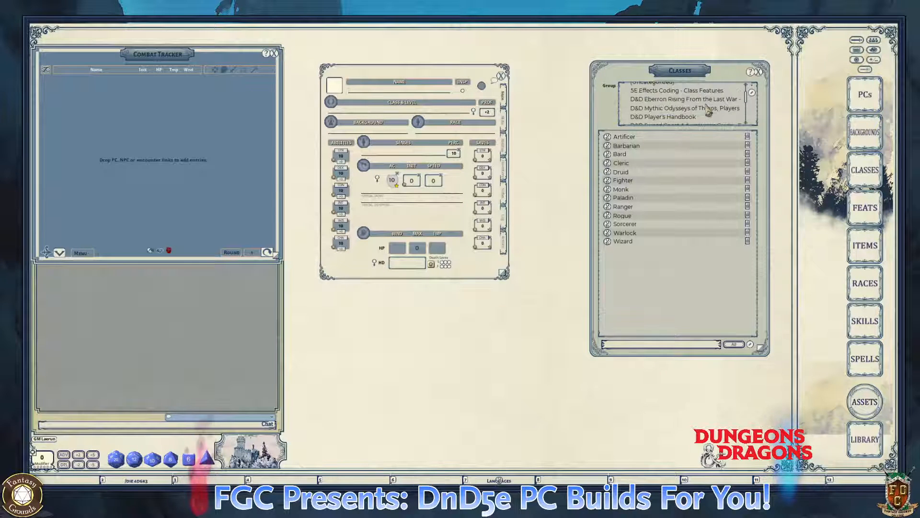
scroll(708, 111, "down", 7)
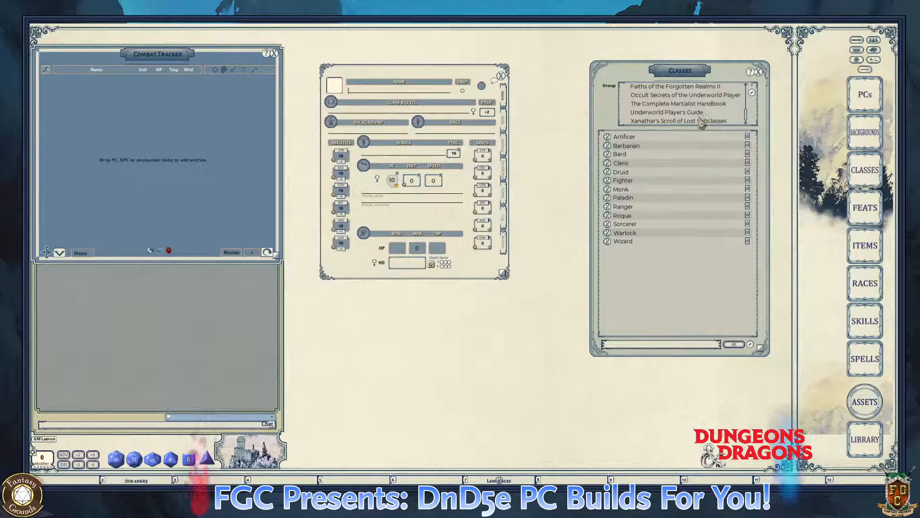
scroll(676, 118, "up", 2)
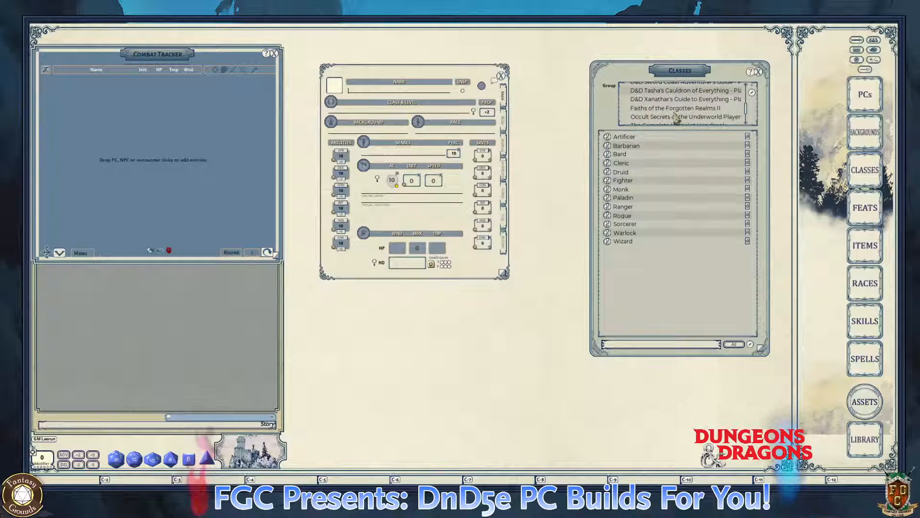
left_click(759, 73)
- Open Data Module Activation from the Library and filter the modules by the name "tasha"
left_click(865, 439)
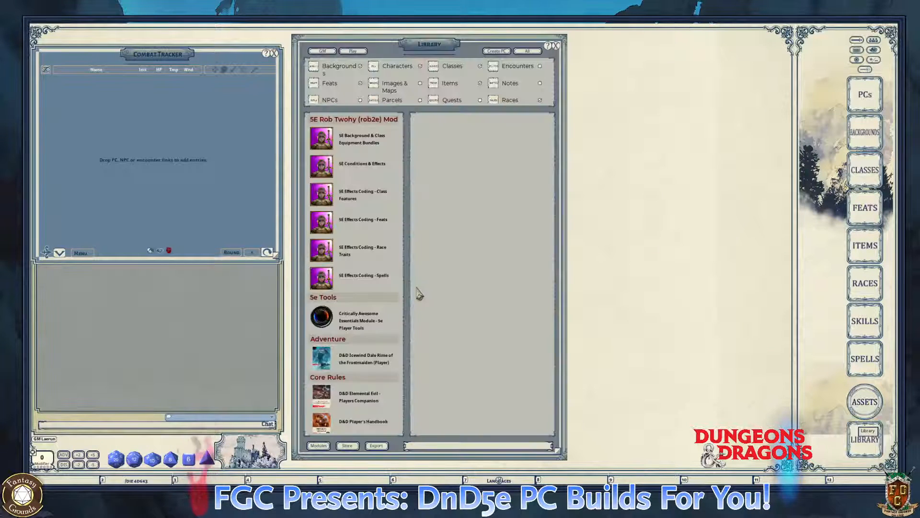
scroll(373, 395, "down", 1)
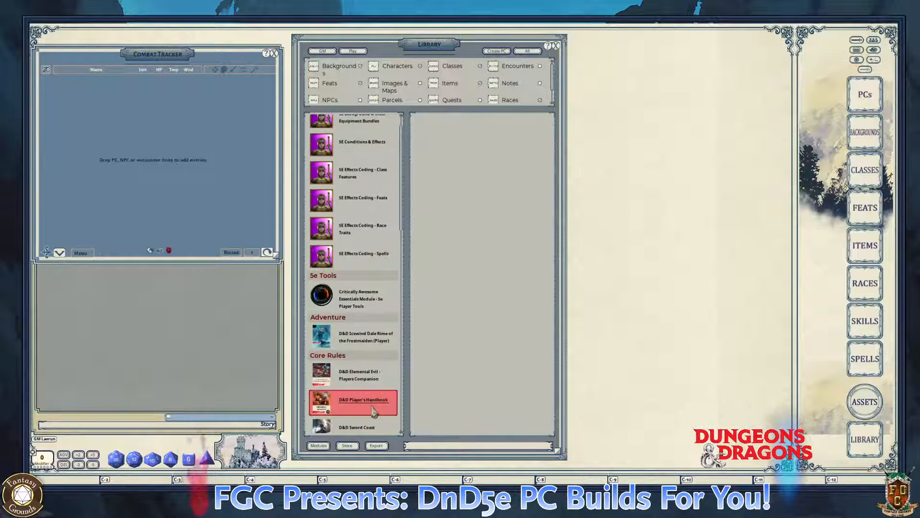
left_click(320, 446)
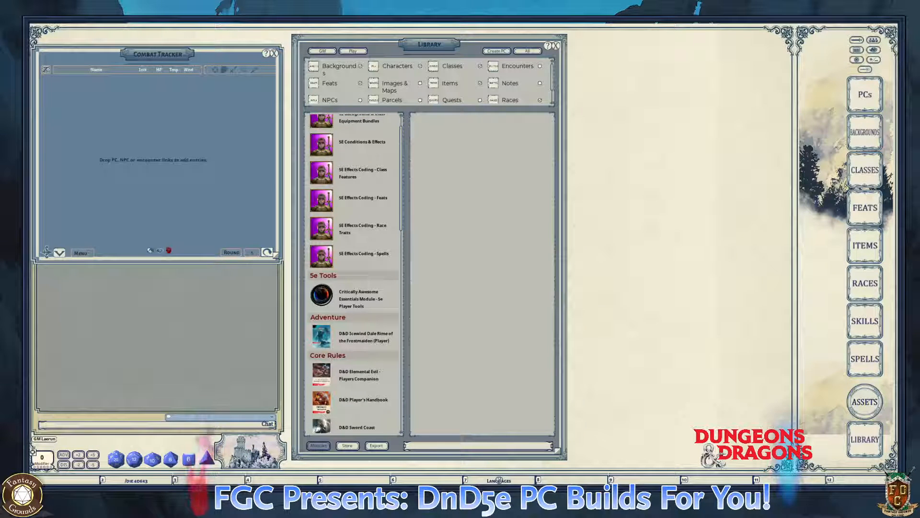
left_click(318, 446)
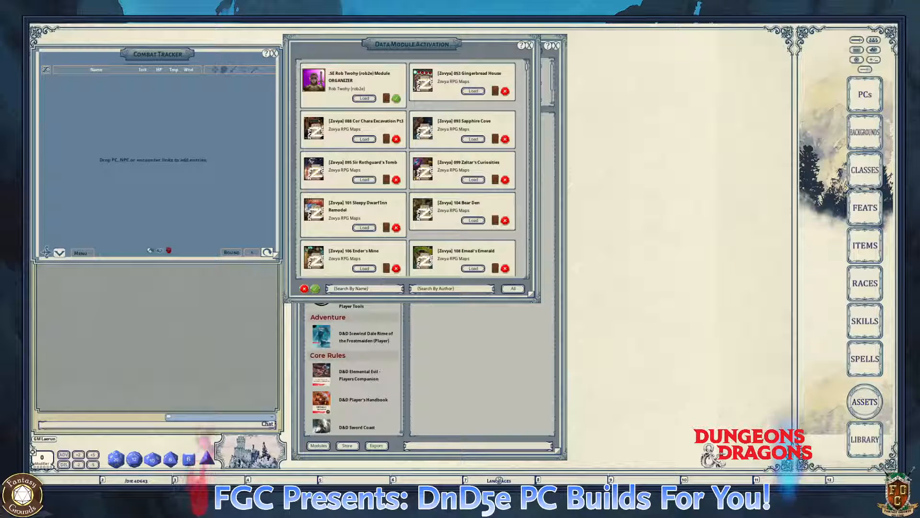
key("ctrl")
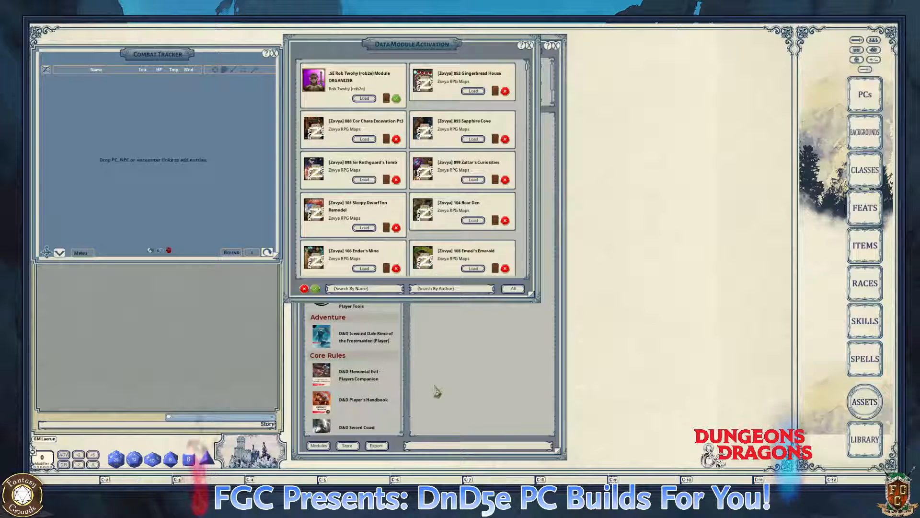
scroll(437, 219, "down", 3)
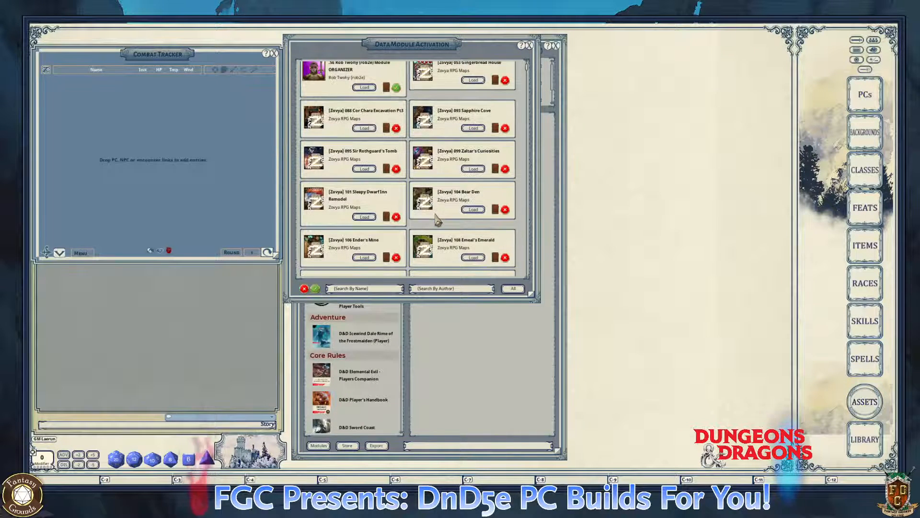
scroll(437, 219, "up", 3)
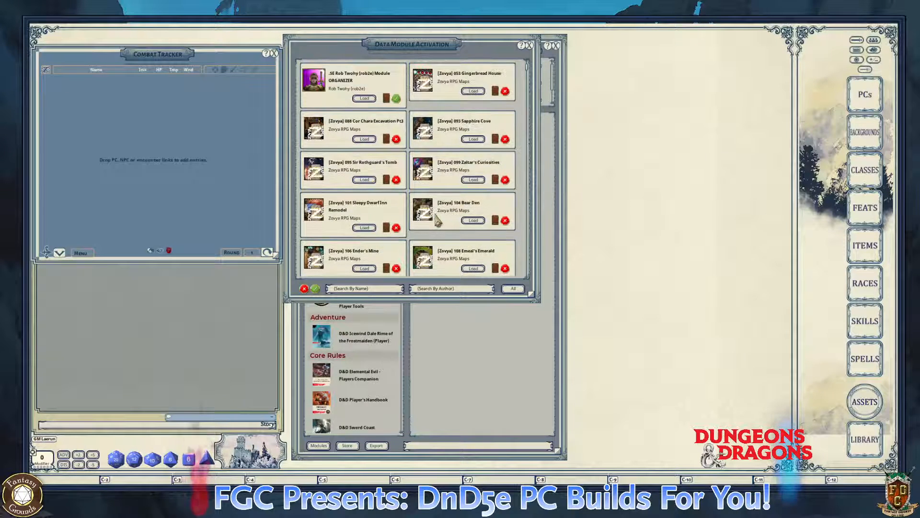
scroll(437, 220, "down", 3)
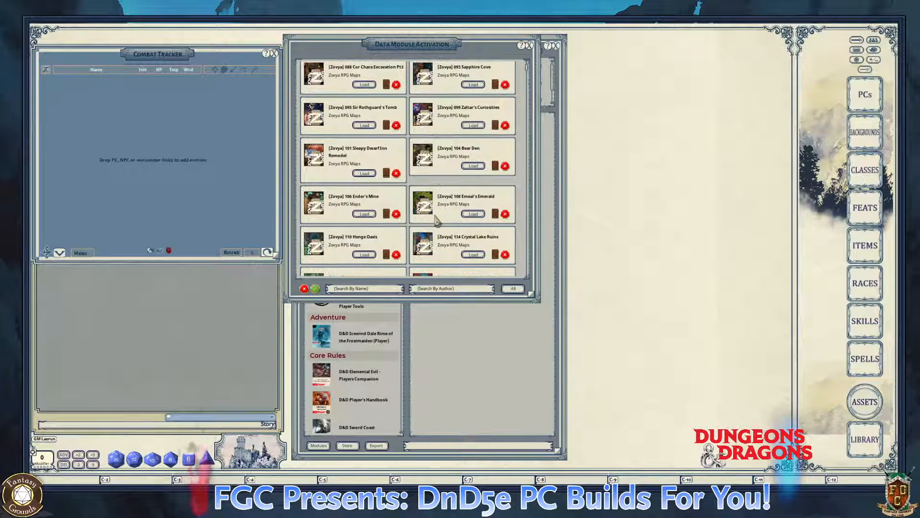
key("ctrl")
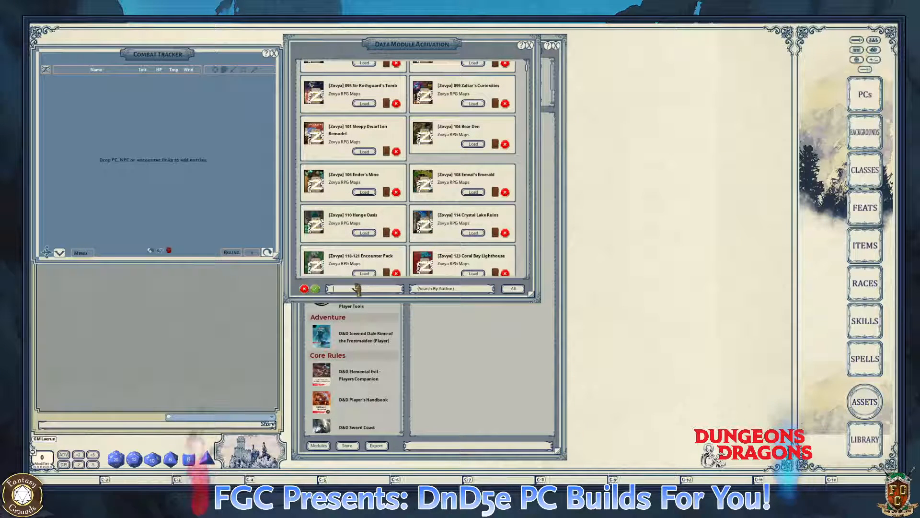
type("tasha")
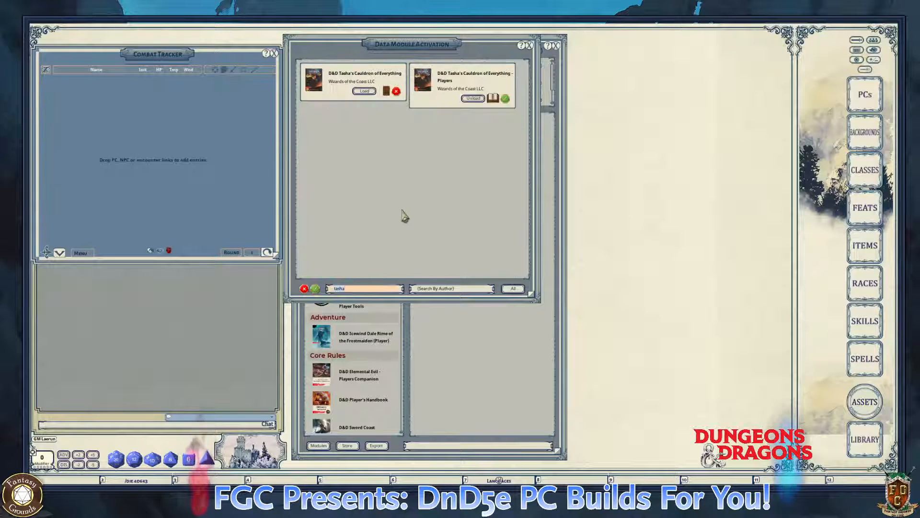
key("ctrl")
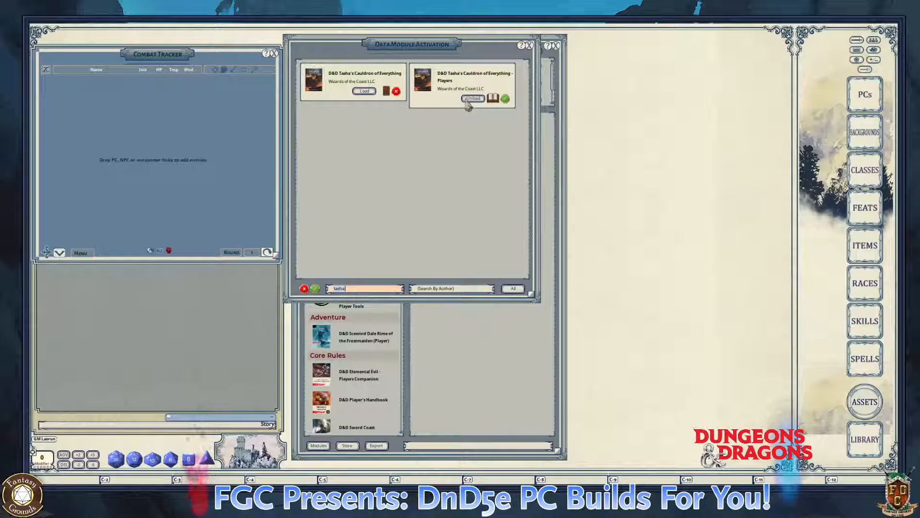
- Load the D&D Tasha's Cauldron of Everything module and close both Data Module Activation and the Library
left_click(364, 91)
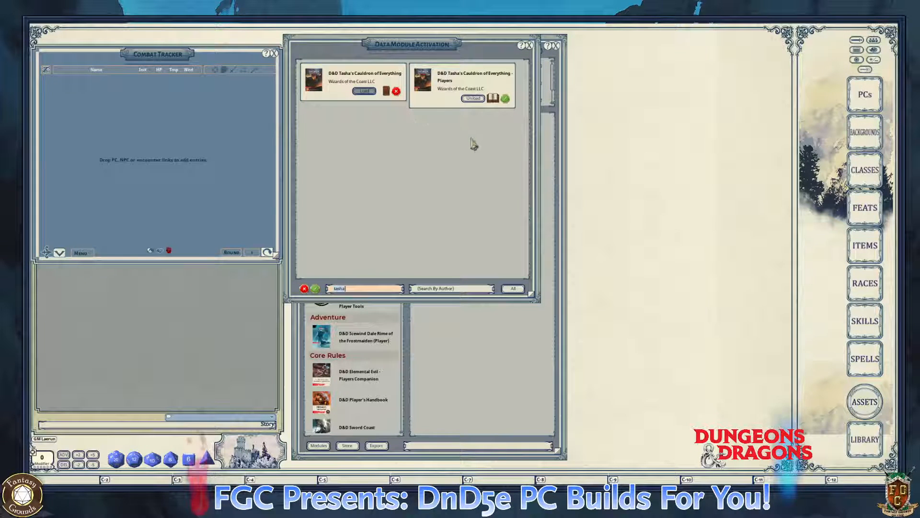
left_click(367, 91)
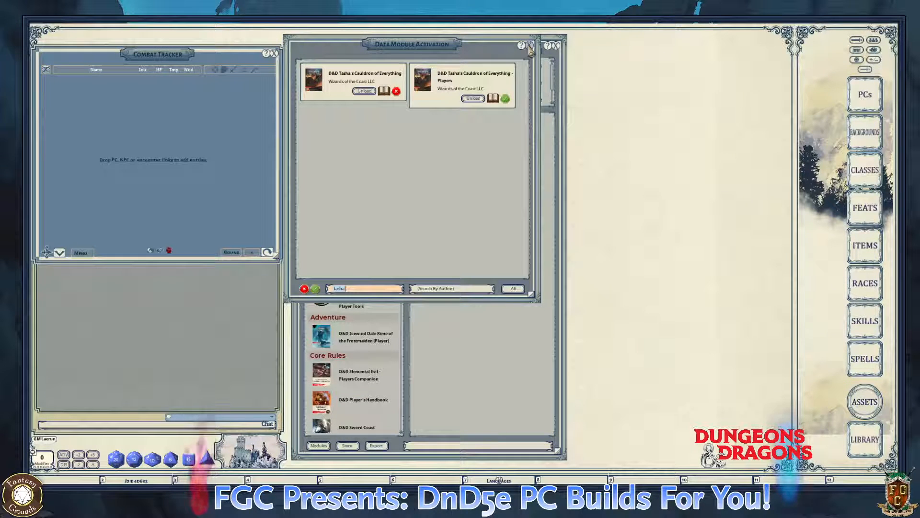
left_click(530, 46)
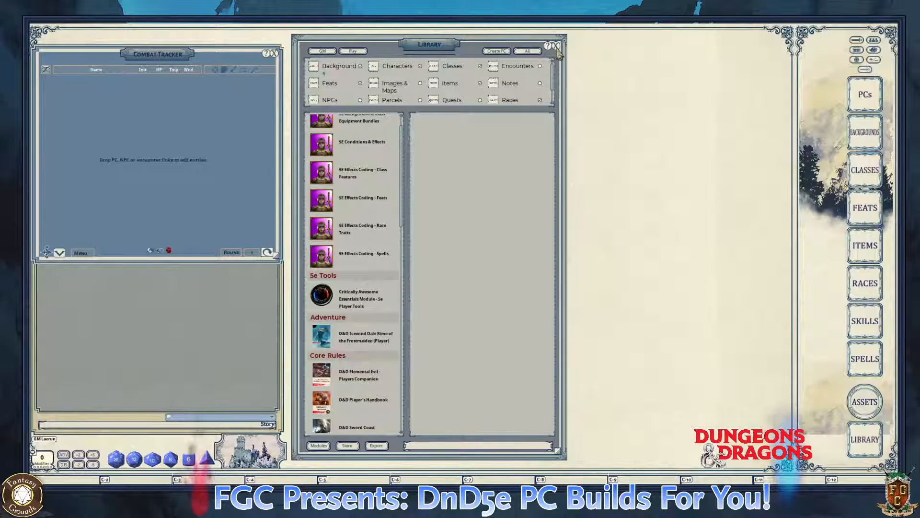
left_click(556, 47)
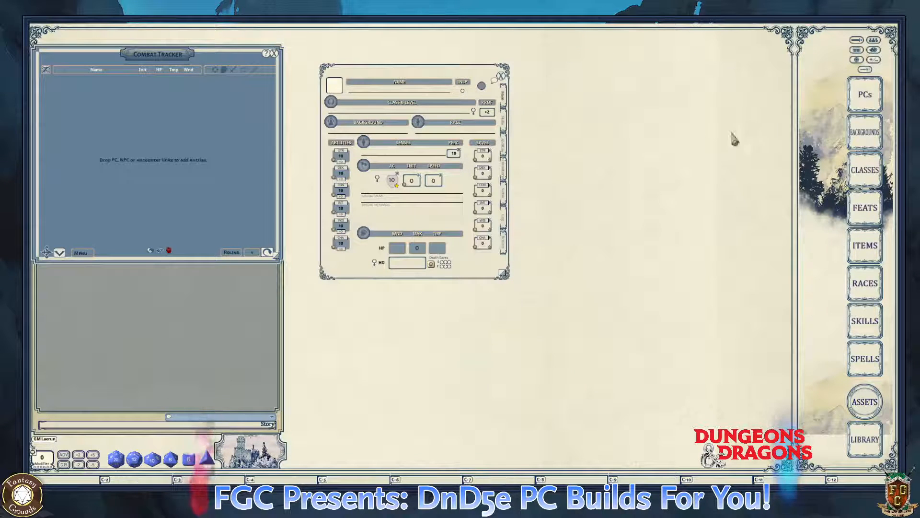
- Reopen the Classes list and filter it to the group D&D Tasha's Cauldron of Everything
left_click(872, 175)
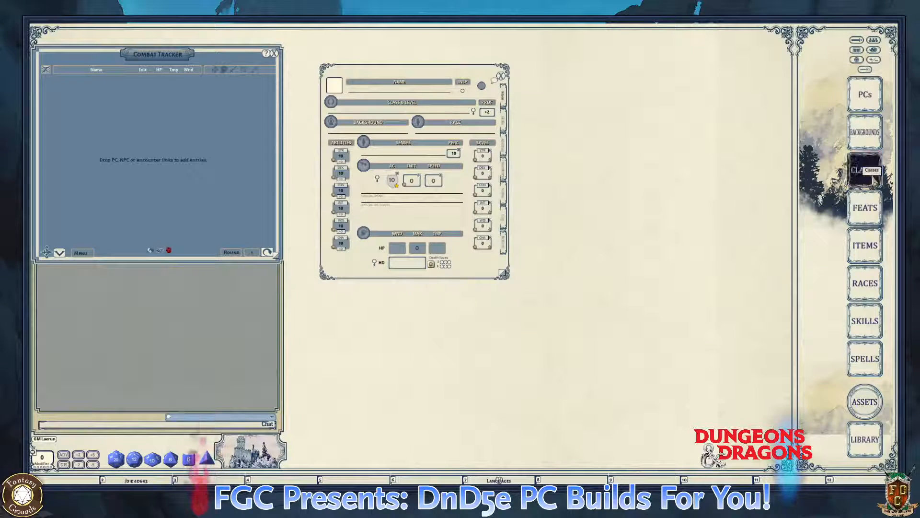
scroll(737, 107, "down", 2)
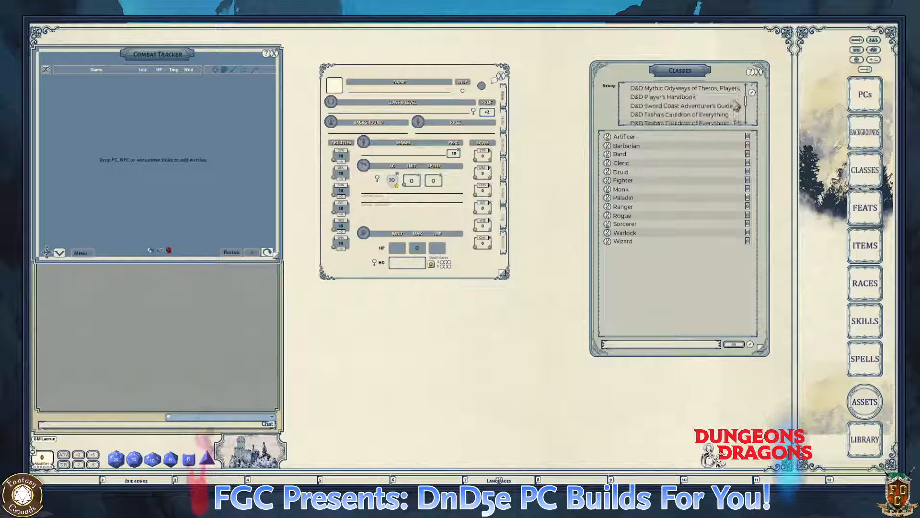
scroll(737, 106, "down", 1)
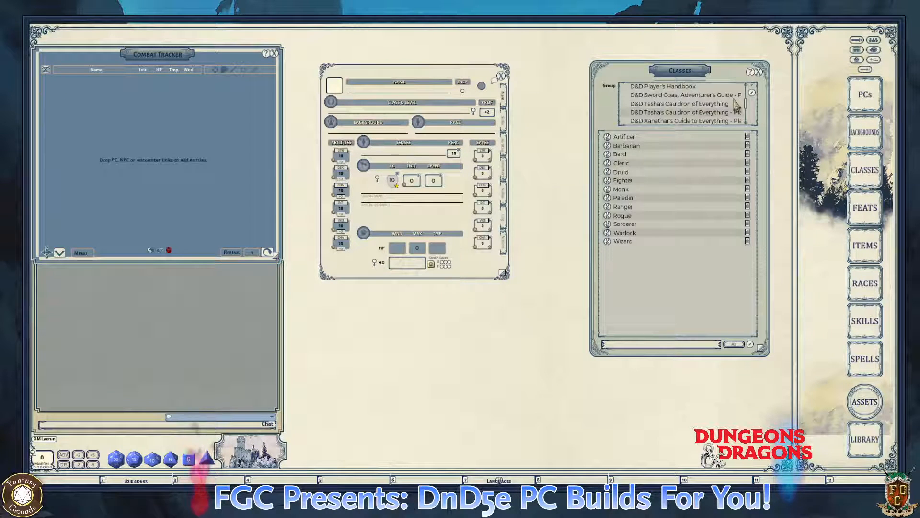
left_click(701, 105)
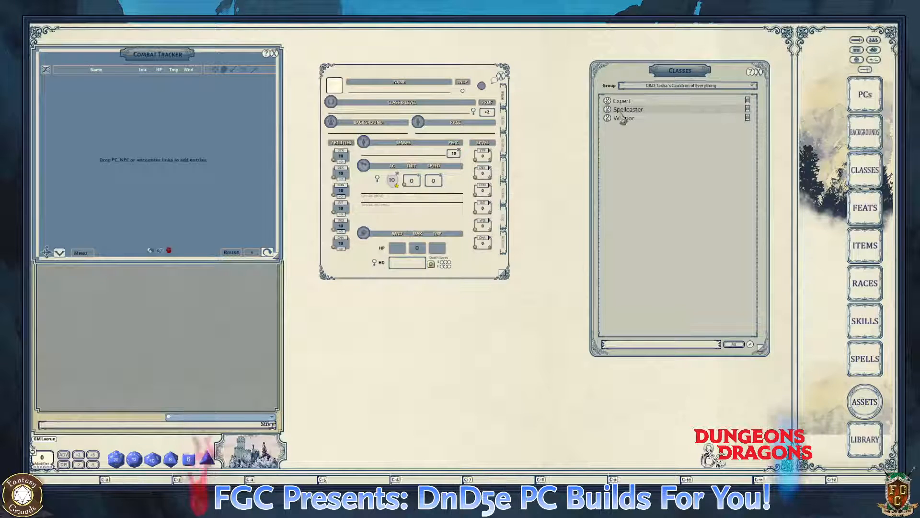
- Move the Classes list slightly up and the blank character sheet closer to the Combat Tracker
left_click_drag(673, 72, 658, 51)
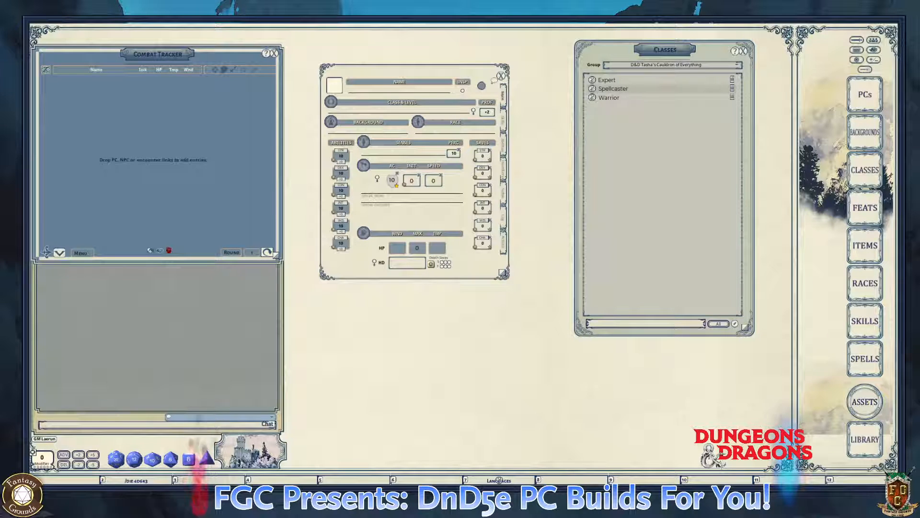
key("ctrl")
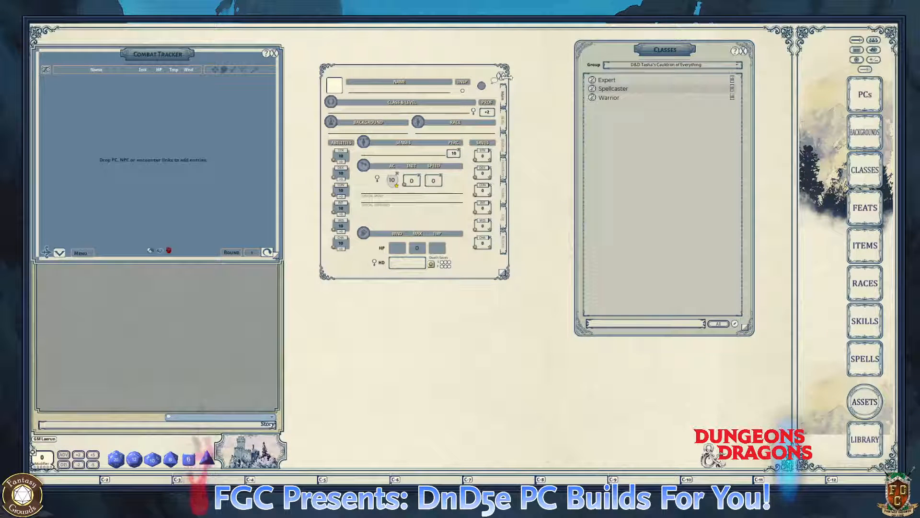
left_click_drag(444, 77, 424, 71)
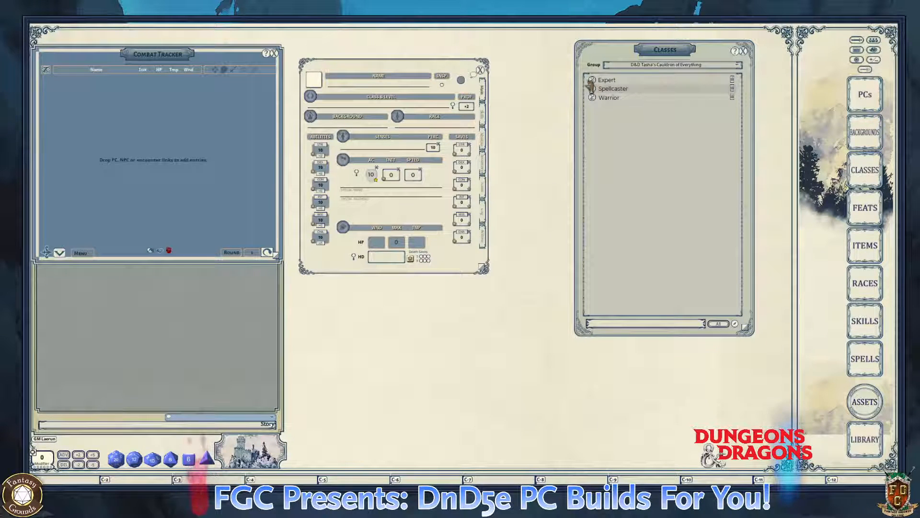
- Set the blank character's Strength score to 8 and Dexterity score to 15
left_click_drag(593, 88, 325, 244)
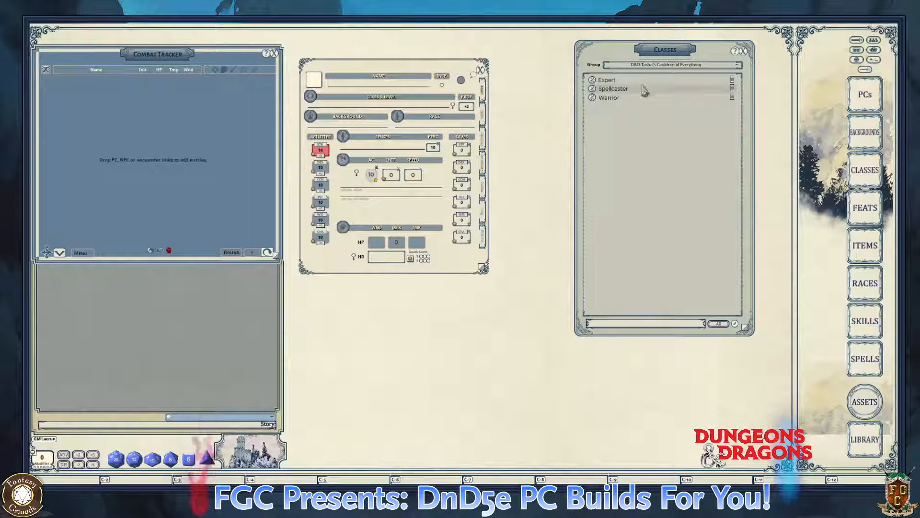
left_click_drag(629, 95, 326, 257)
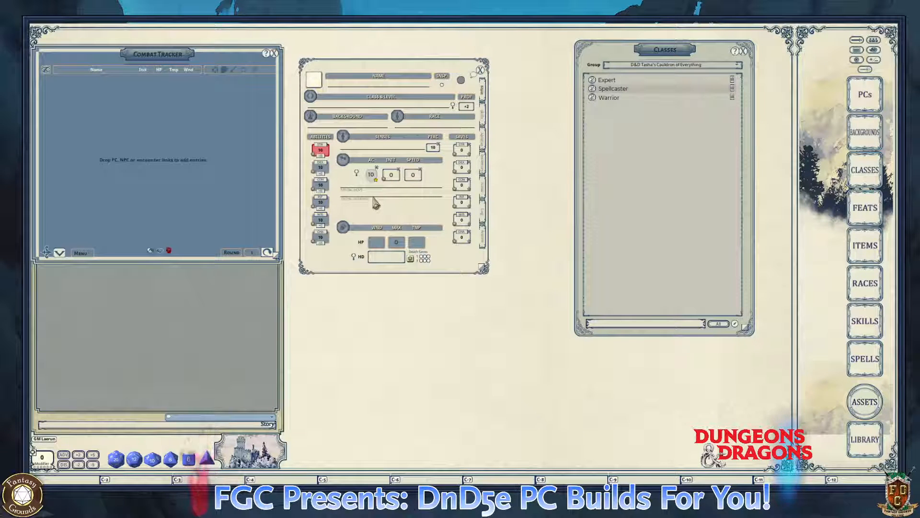
type("8")
left_click(325, 168)
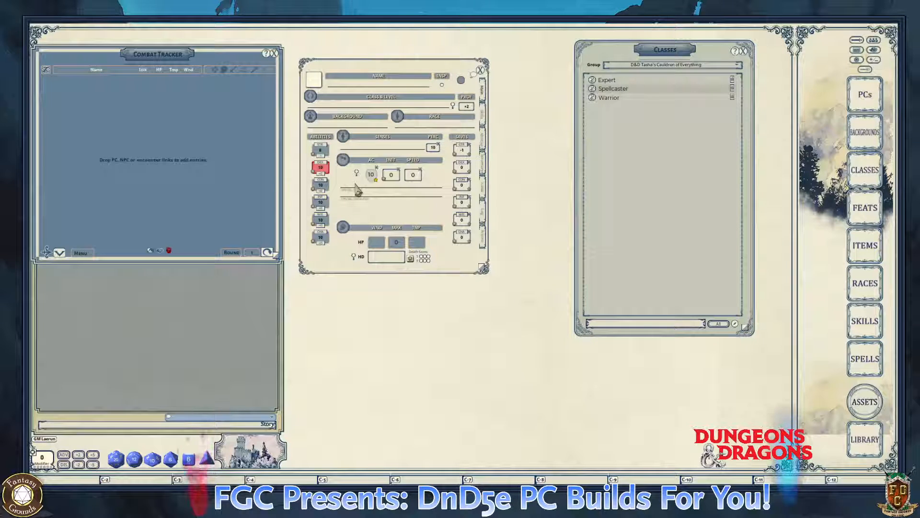
type("15")
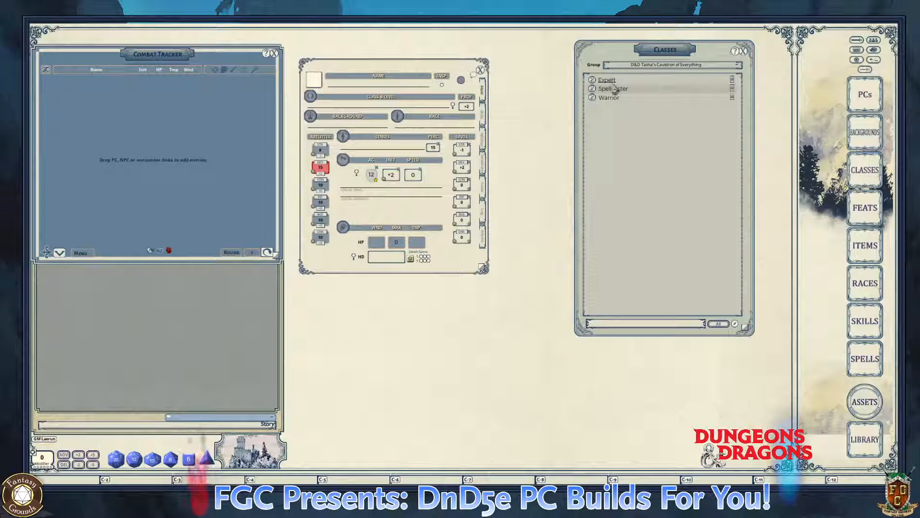
key("Tab")
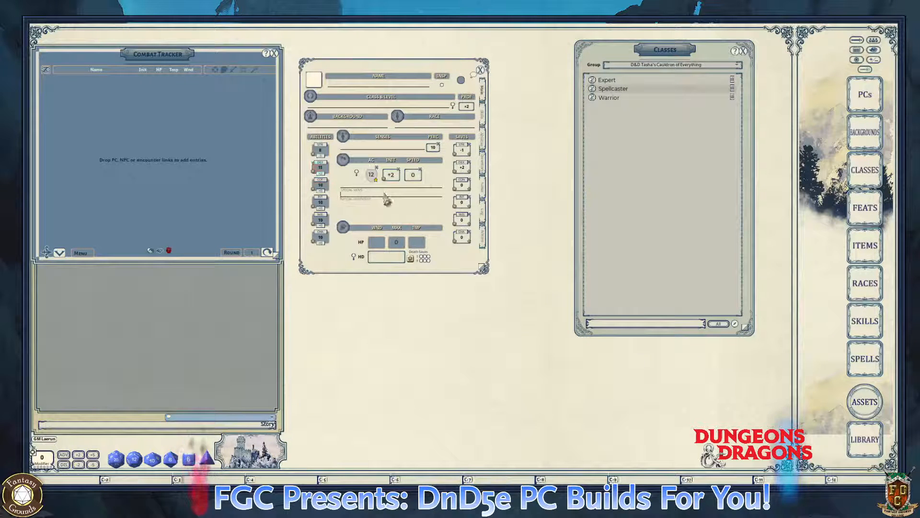
- Set the blank character's Constitution score to 13
left_click(322, 187)
type("1")
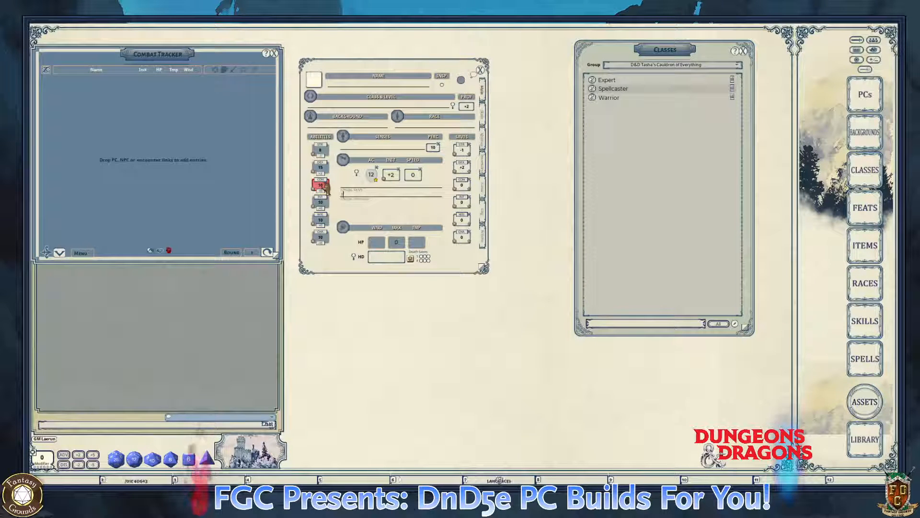
type("3")
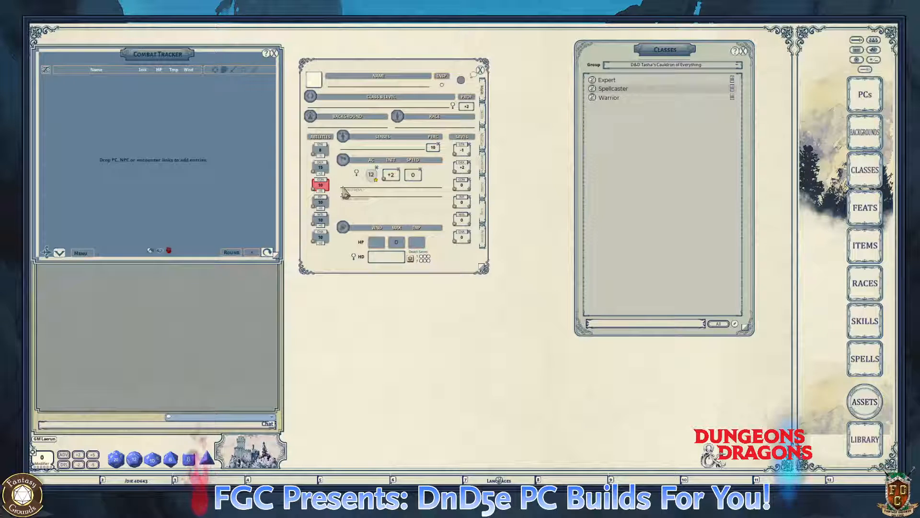
left_click(322, 187)
type("13")
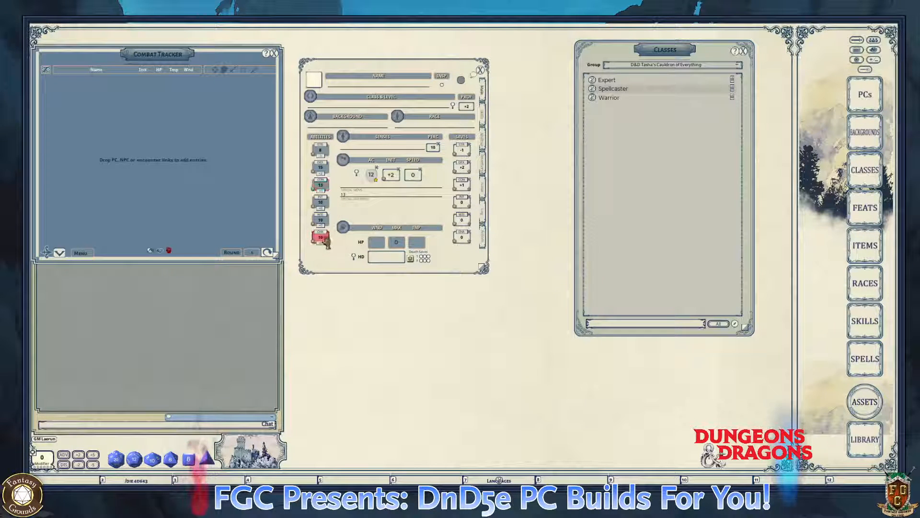
- Set the character's Charisma score to 12 and Constitution score to 14
key("ctrl")
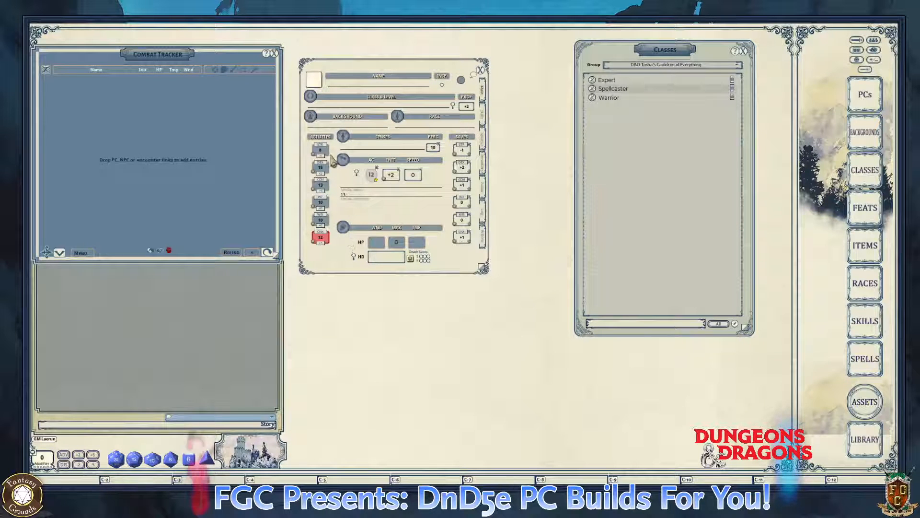
key("ctrl")
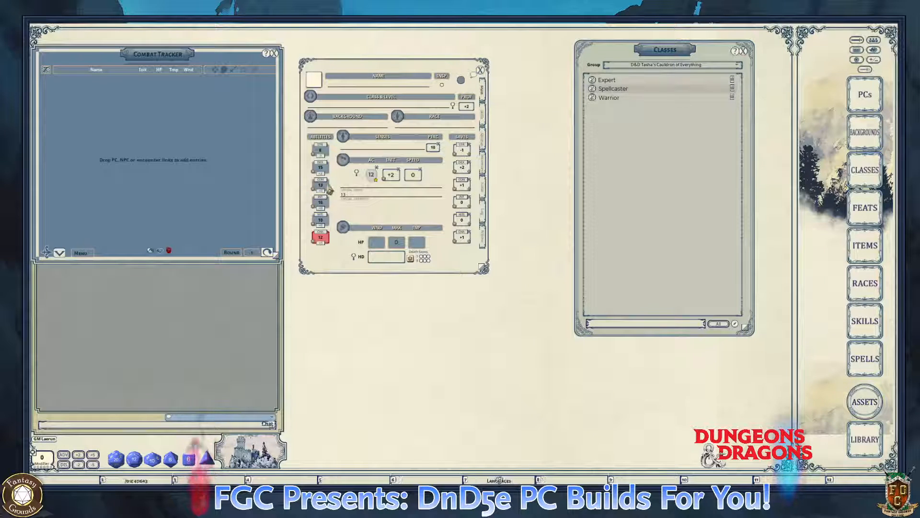
key("ctrl")
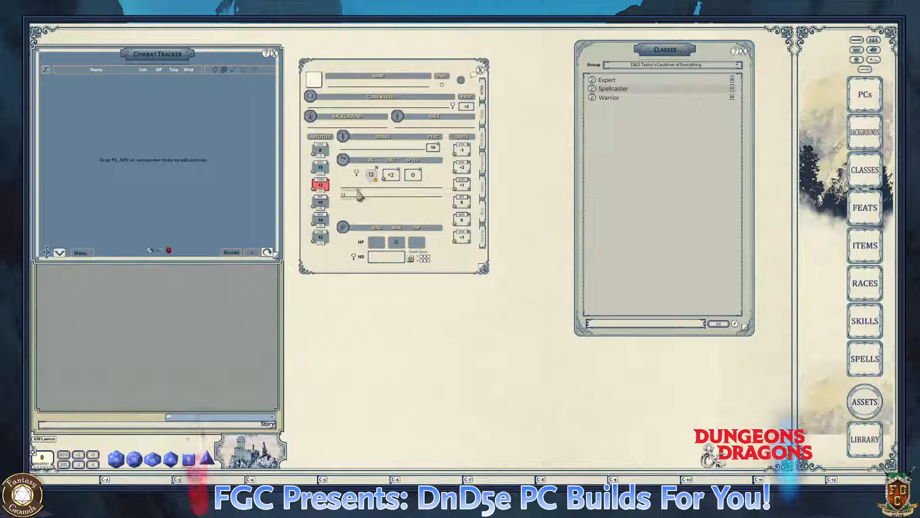
type("1")
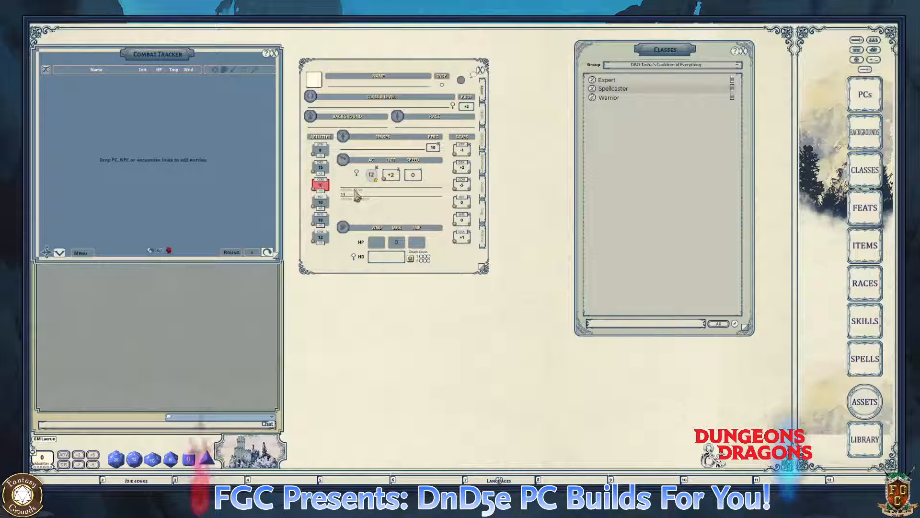
type("4")
- Set the Intelligence score to 13 and clear the stray 13 beneath the AC, initiative and speed values
left_click(320, 203)
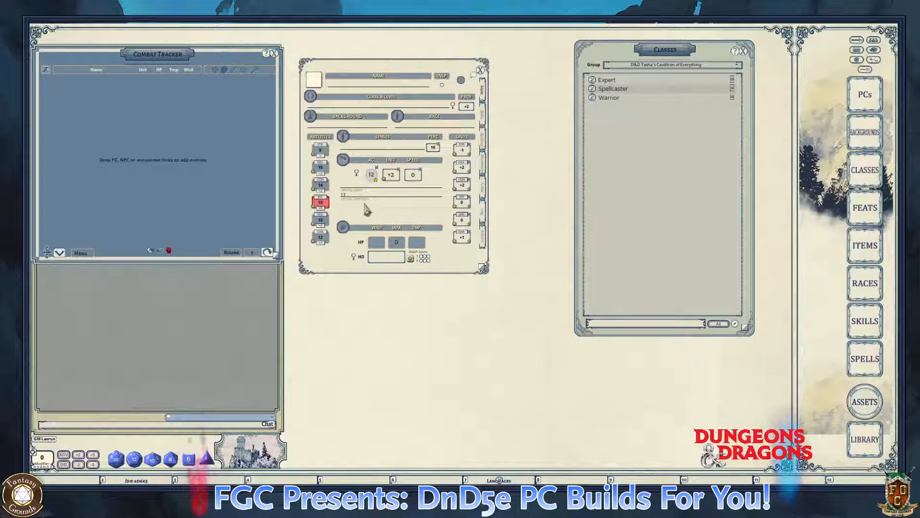
type("1")
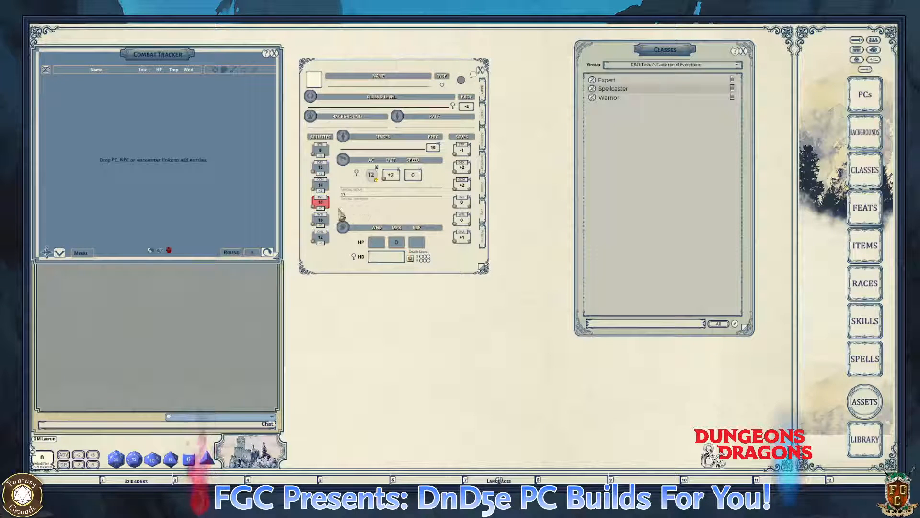
key("ctrl")
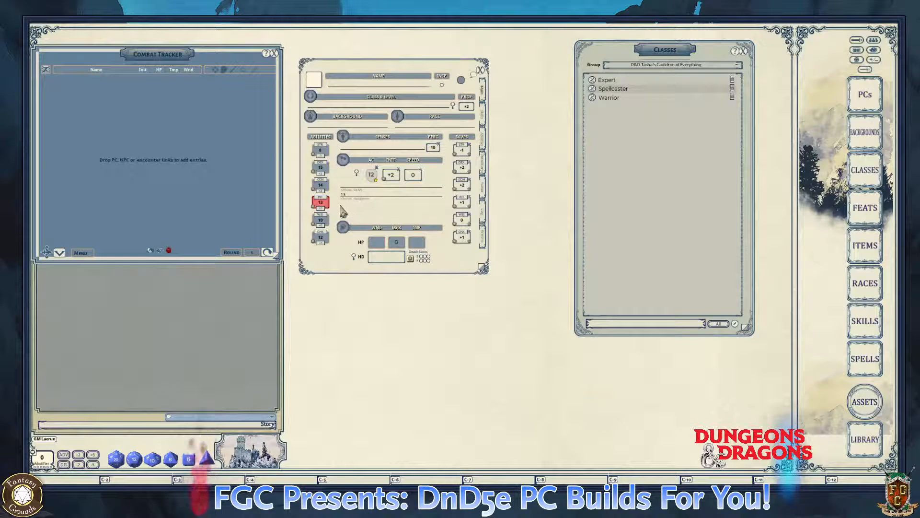
key("ctrl")
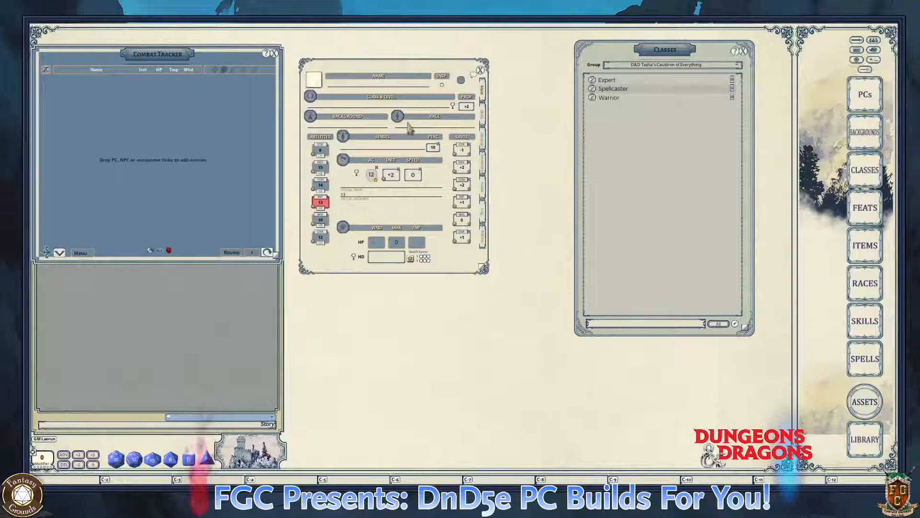
key("ctrl")
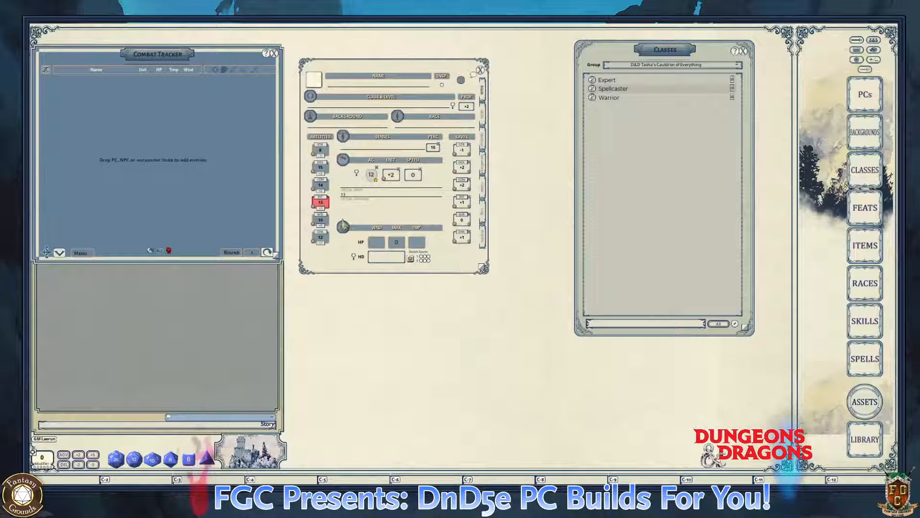
key("ctrl")
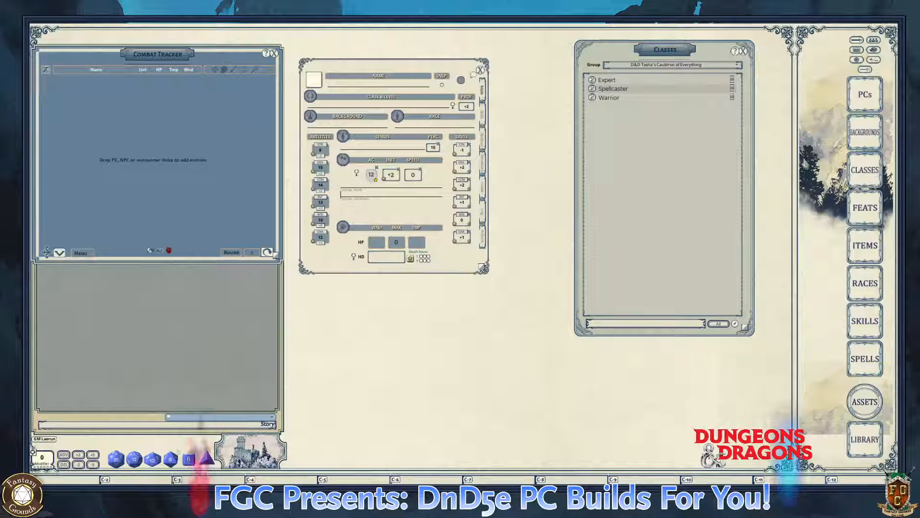
- Open the Backgrounds list and move it closer to the character sheet, partly over the Classes list
left_click(860, 139)
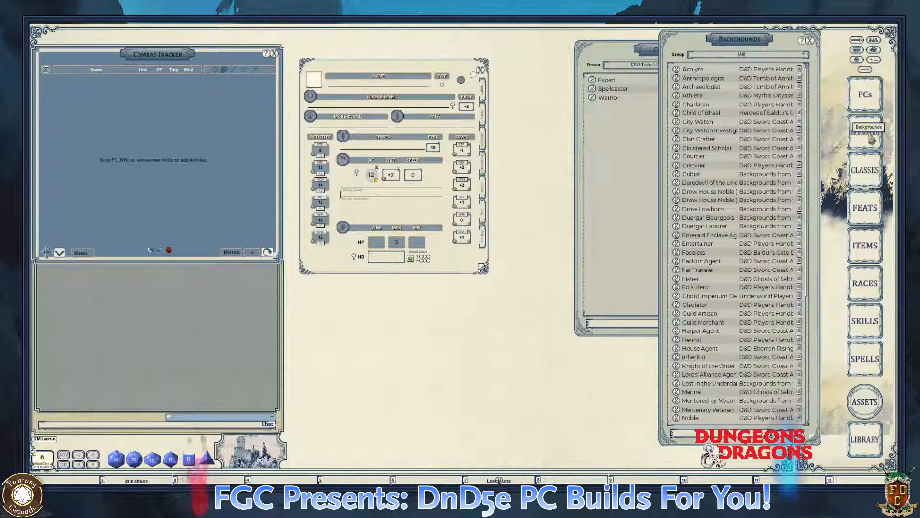
left_click_drag(754, 46, 635, 44)
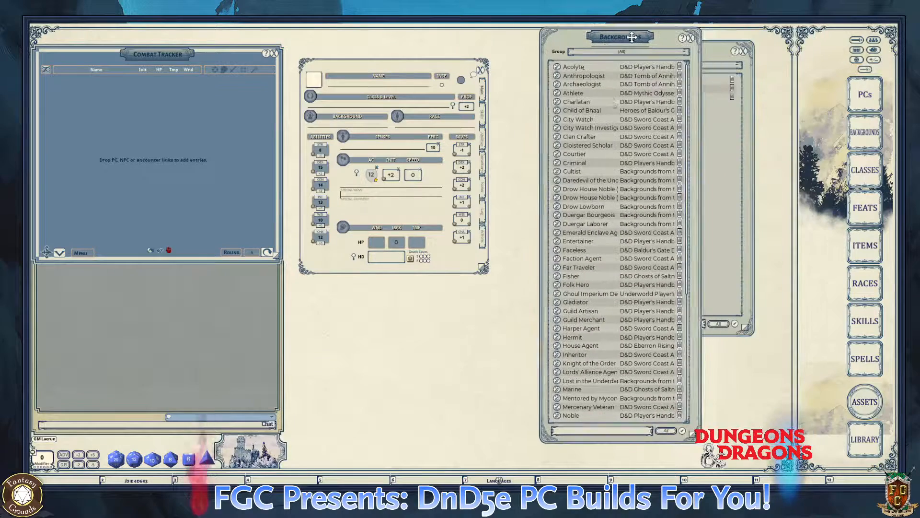
- Look through the full Backgrounds list down to its end for a background that suits the character
scroll(590, 246, "down", 3)
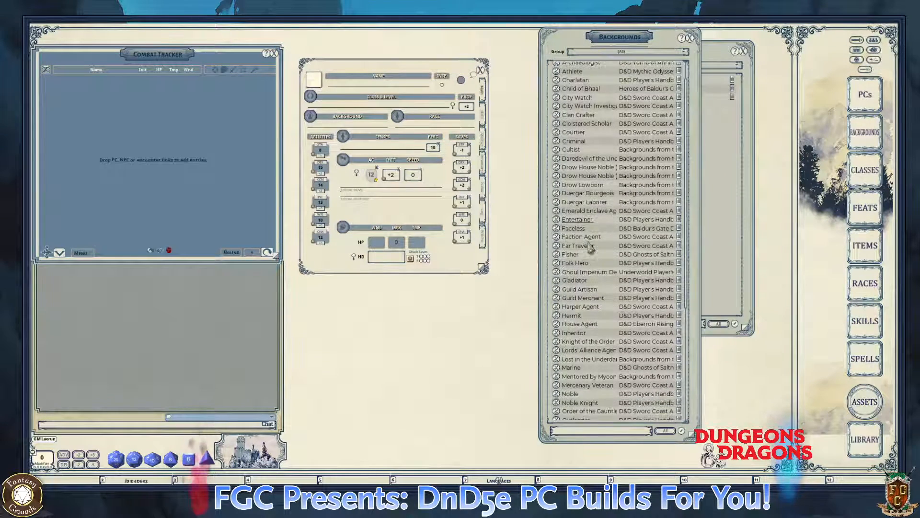
scroll(591, 247, "up", 2)
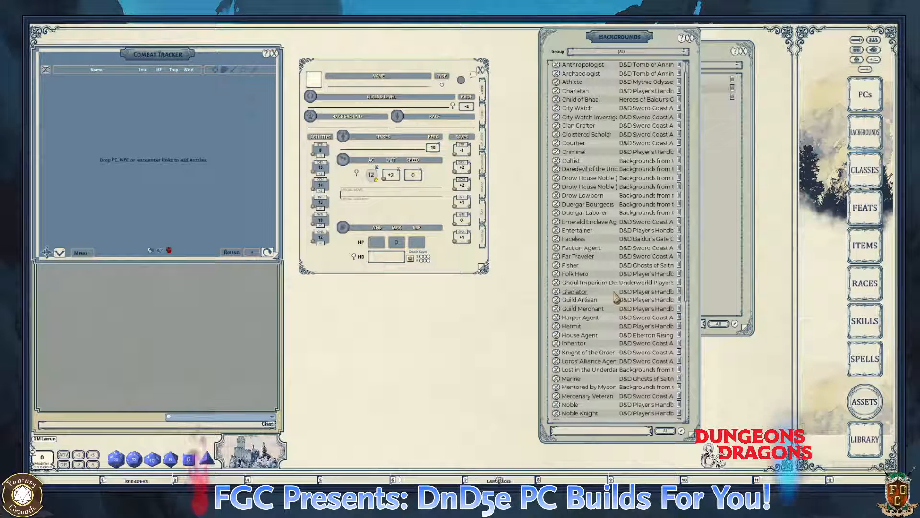
scroll(616, 298, "down", 1)
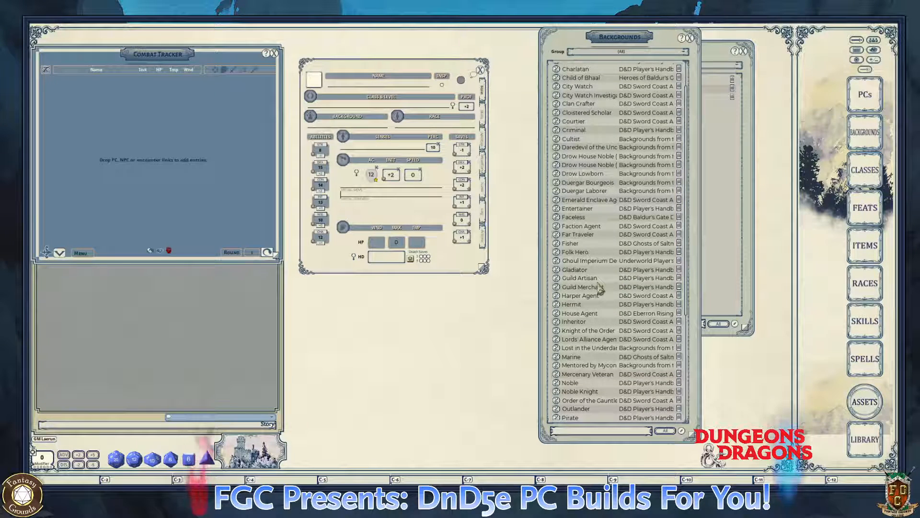
scroll(600, 288, "down", 1)
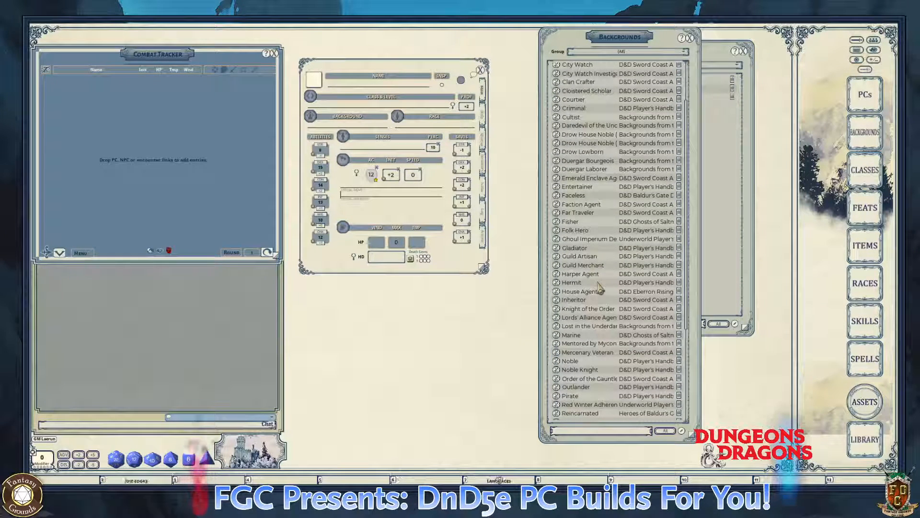
scroll(599, 290, "down", 2)
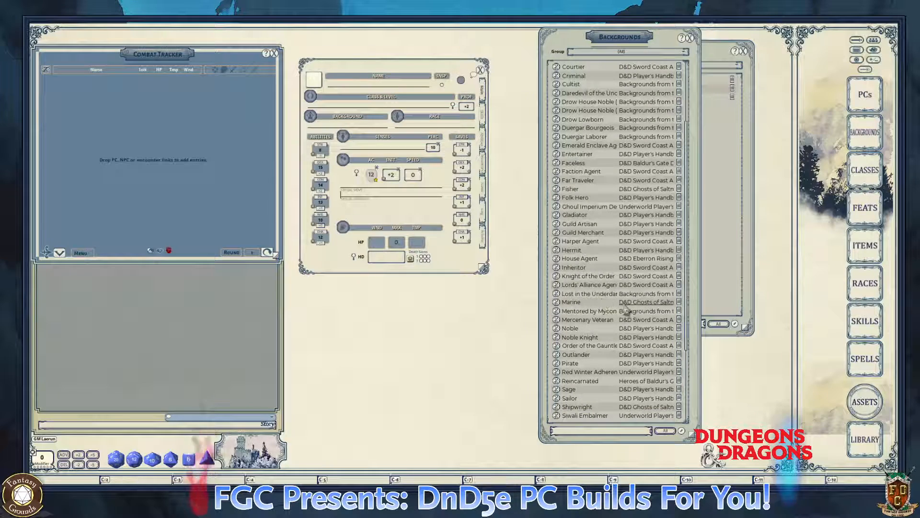
scroll(595, 332, "down", 1)
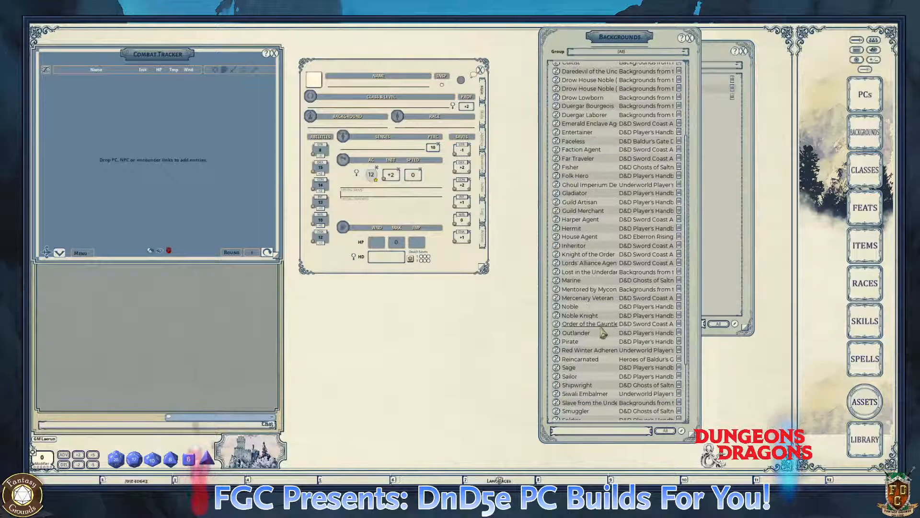
scroll(599, 333, "down", 1)
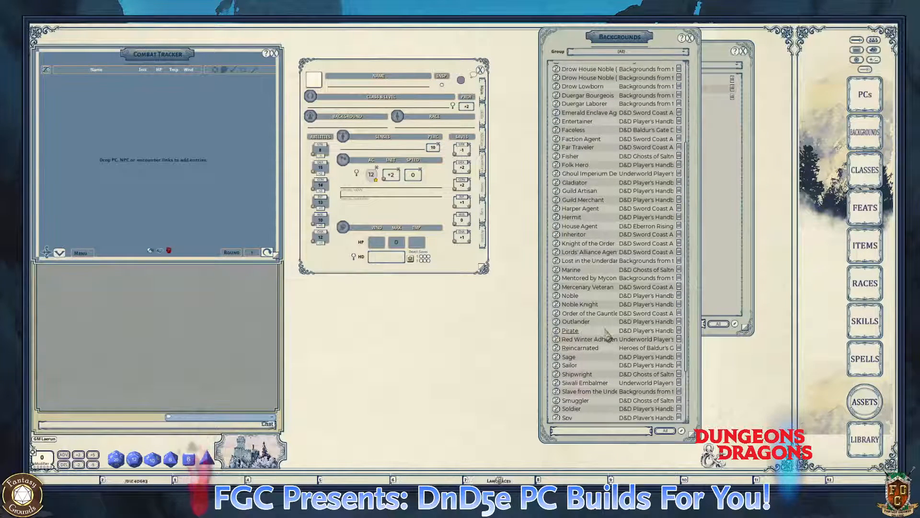
scroll(557, 334, "down", 1)
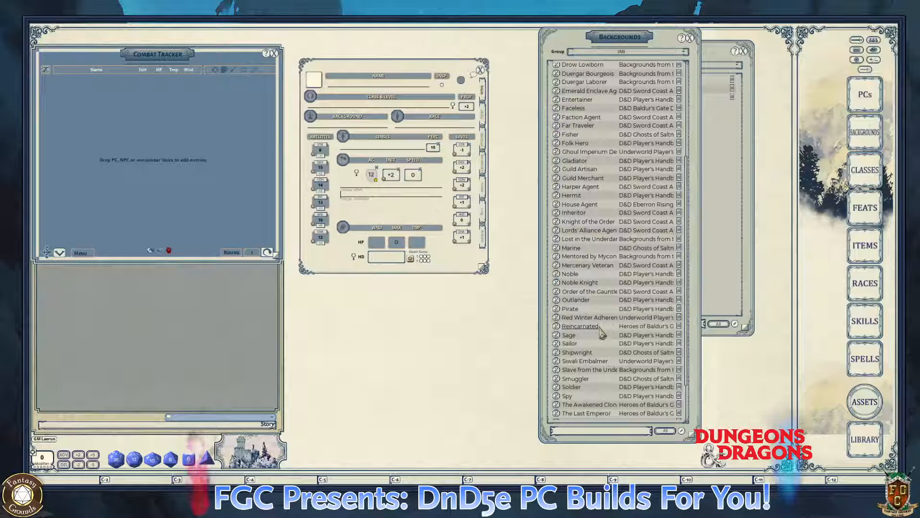
scroll(603, 334, "down", 1)
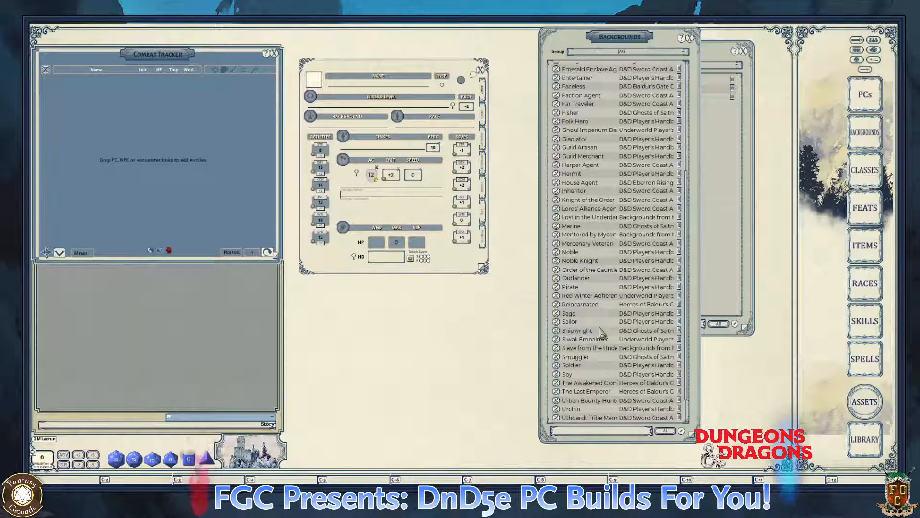
scroll(603, 334, "down", 1)
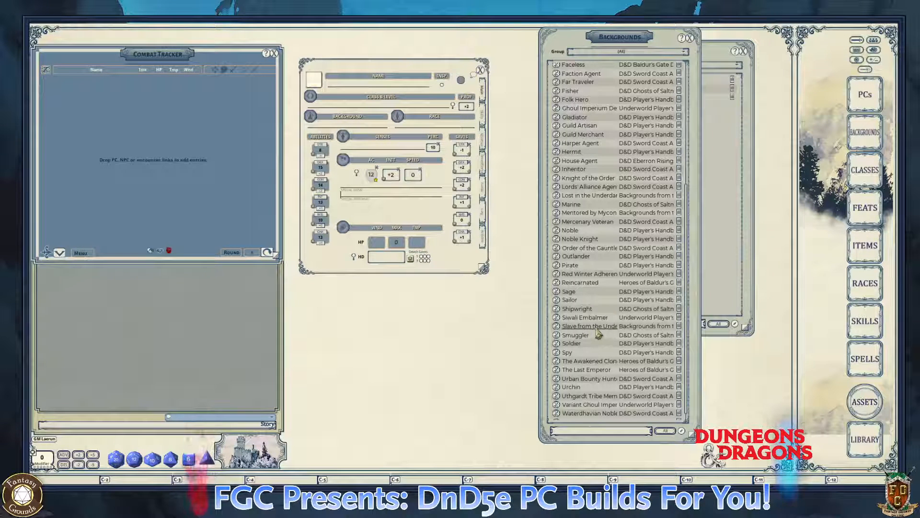
scroll(594, 335, "down", 1)
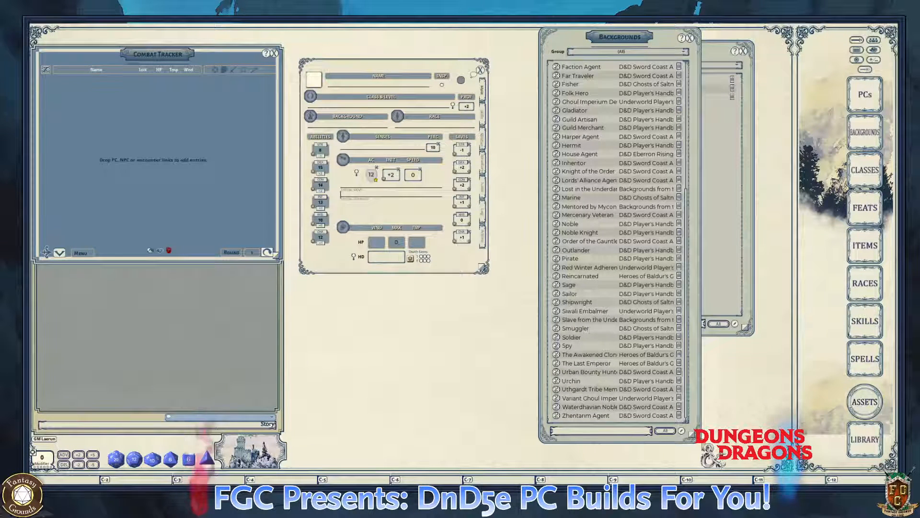
- Widen the Backgrounds list, then open the Urban Bounty Hunter background and review its skill, tool and equipment proficiencies
left_click_drag(692, 434, 740, 437)
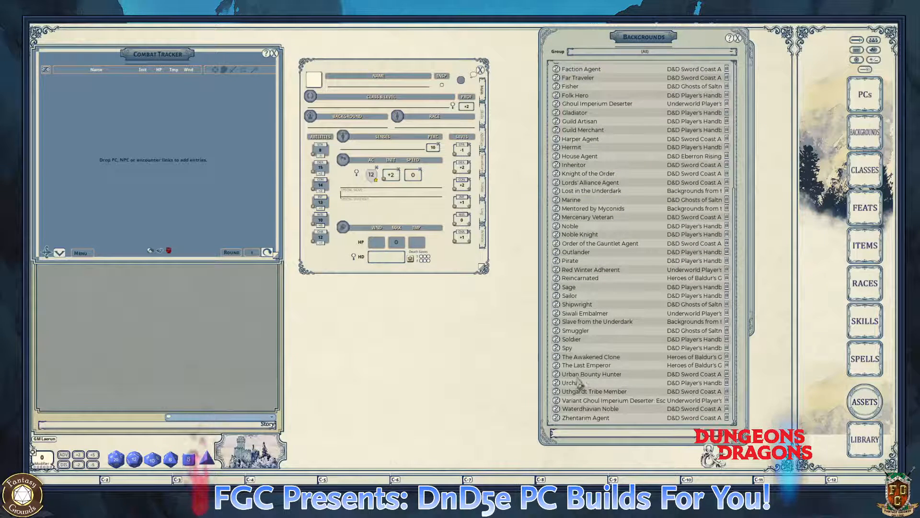
left_click(556, 374)
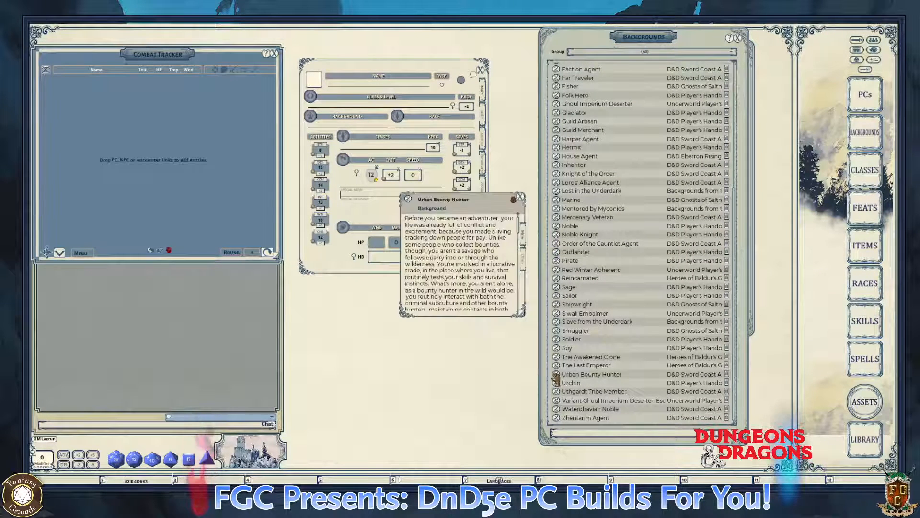
scroll(480, 273, "down", 3)
scroll(481, 274, "down", 8)
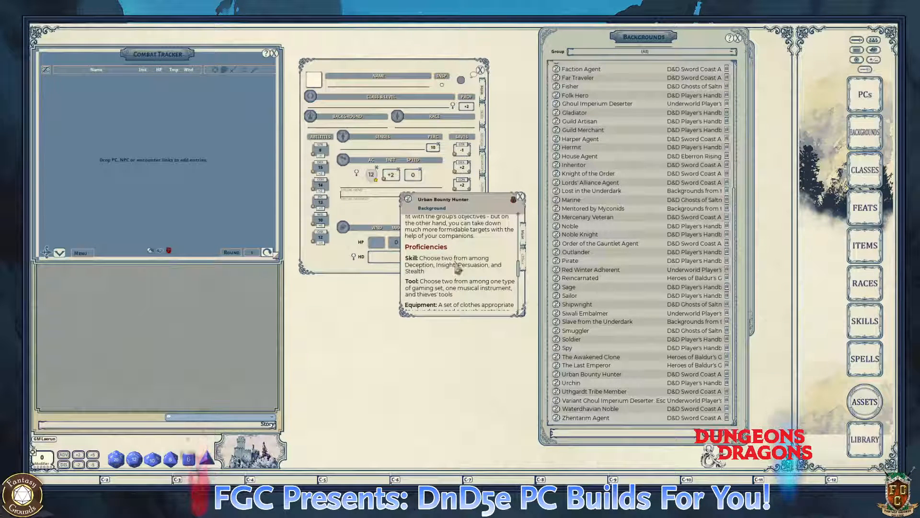
left_click_drag(470, 206, 565, 221)
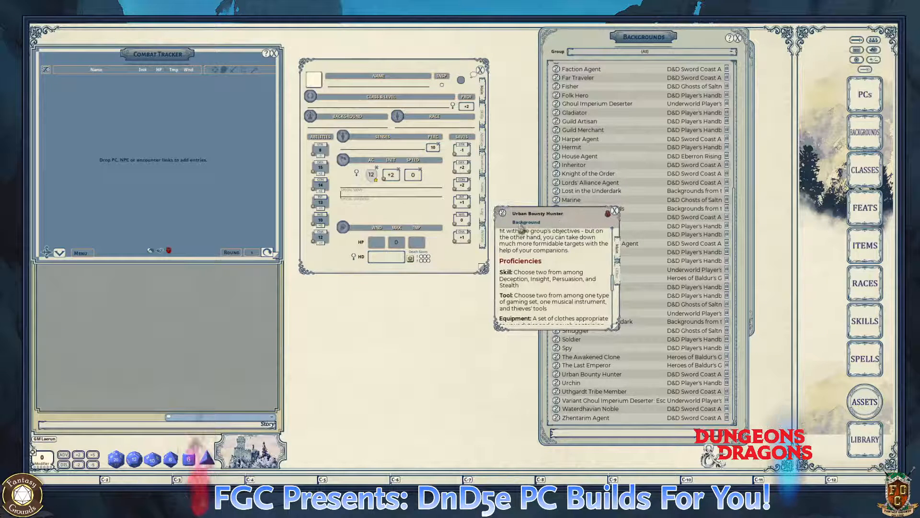
scroll(543, 279, "down", 3)
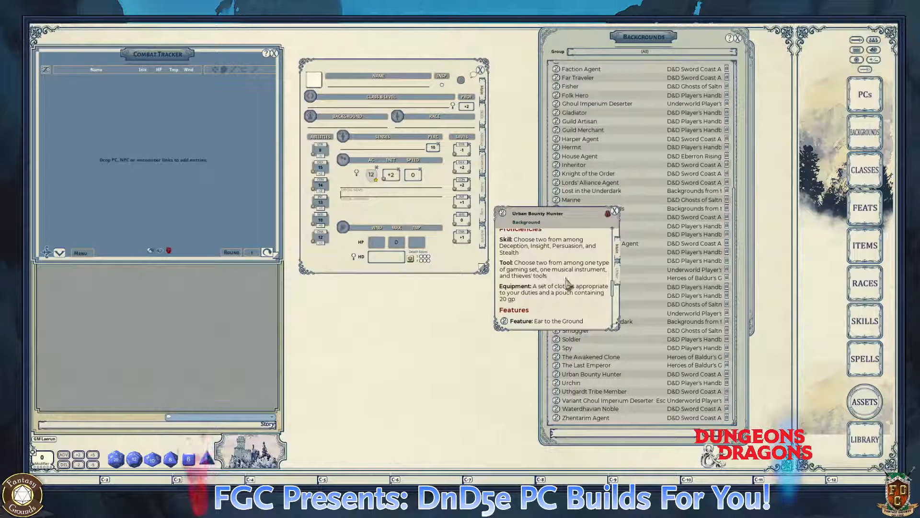
scroll(602, 278, "down", 2)
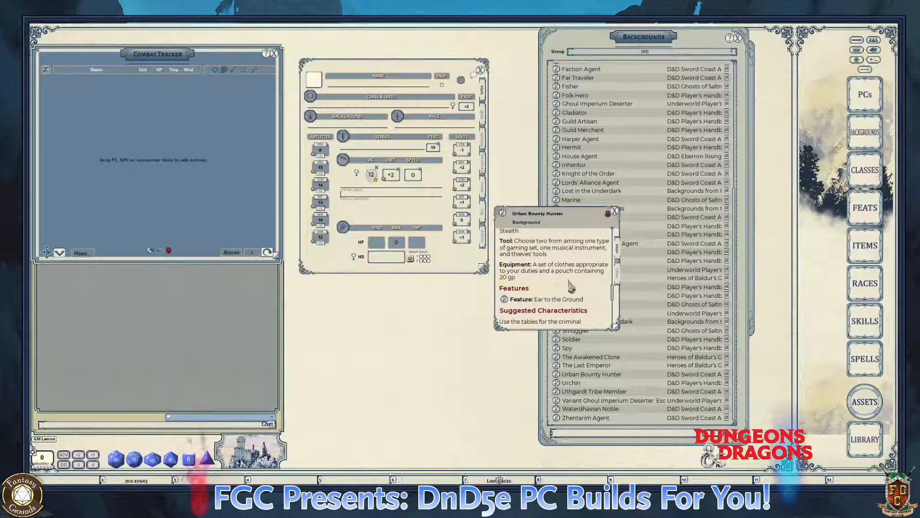
scroll(571, 287, "down", 1)
- Read the background's Ear to the Ground feature, close it, and examine the Suggested Characteristics section
left_click(504, 278)
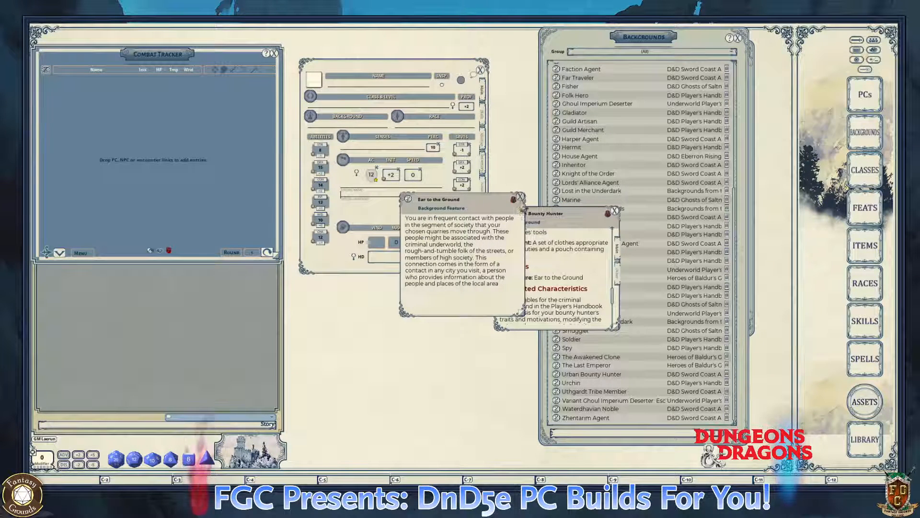
left_click(520, 196)
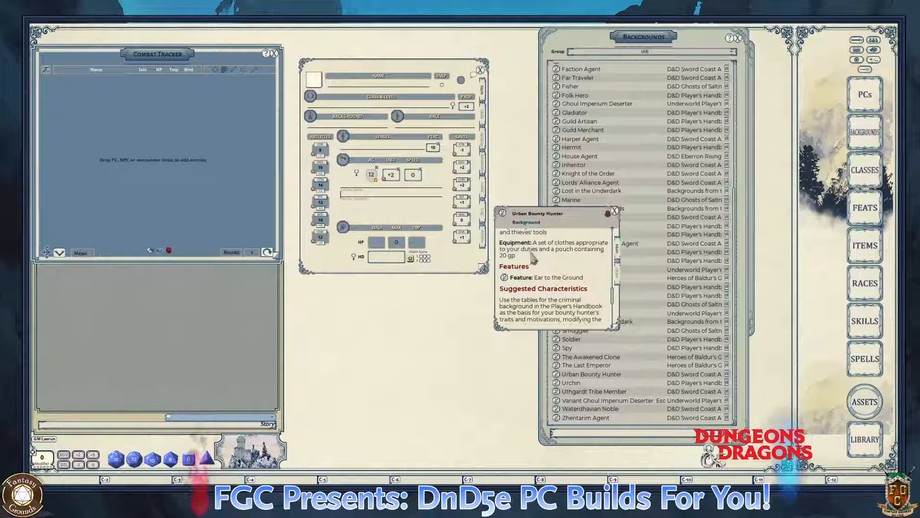
scroll(544, 269, "down", 10)
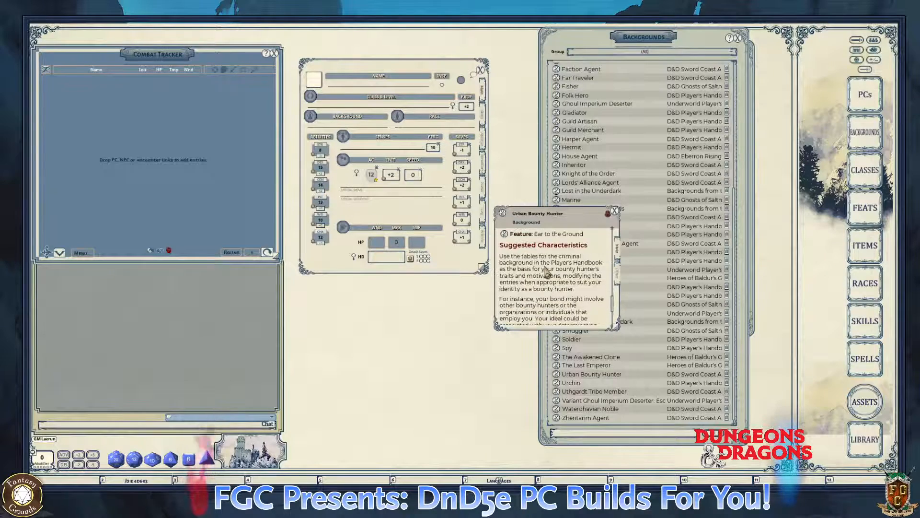
- Finish reviewing the Urban Bounty Hunter's characteristic tables, then assign that background to the character sheet
scroll(535, 297, "down", 1)
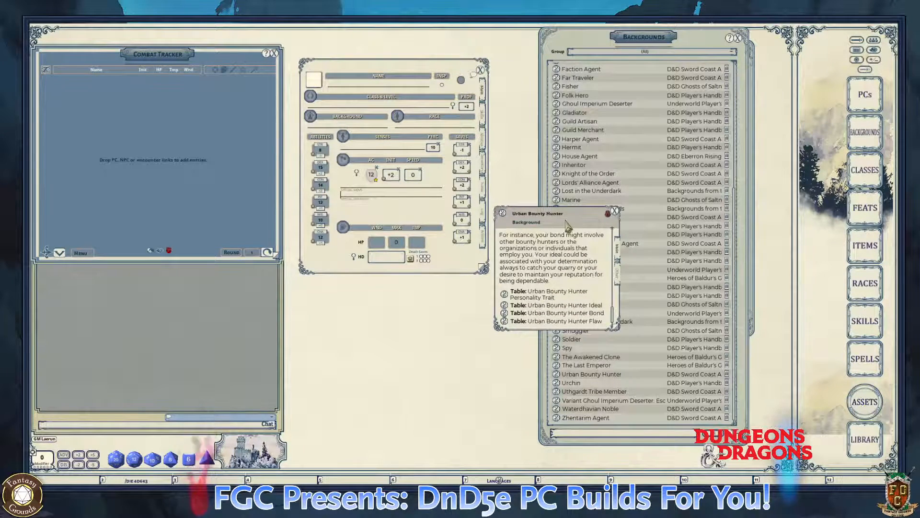
left_click_drag(570, 227, 600, 126)
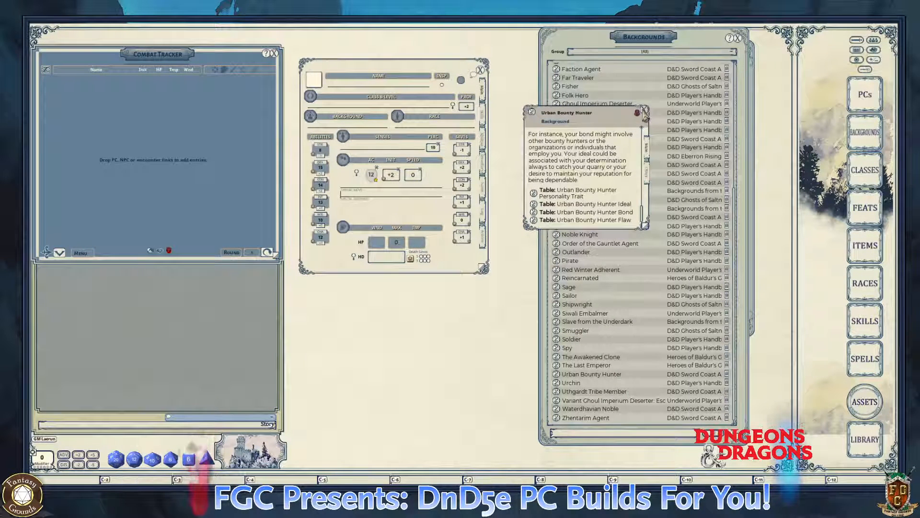
left_click(644, 109)
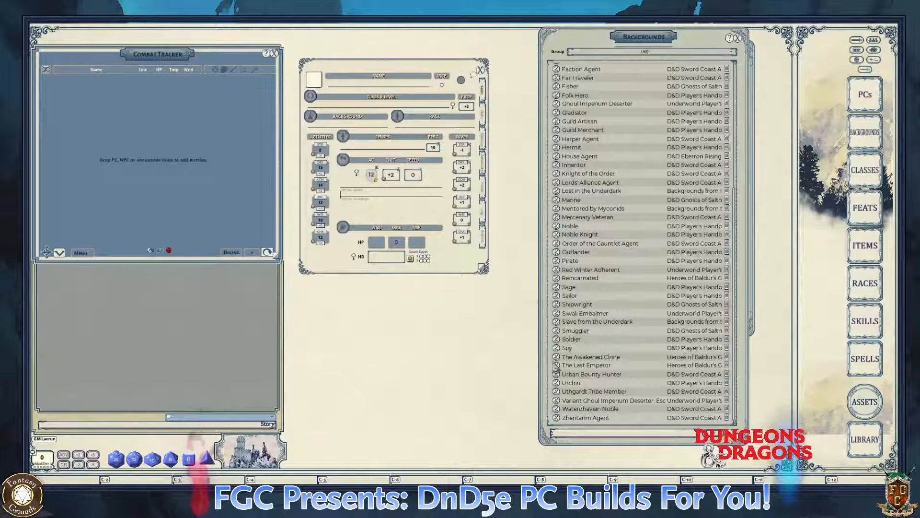
left_click_drag(557, 376, 331, 125)
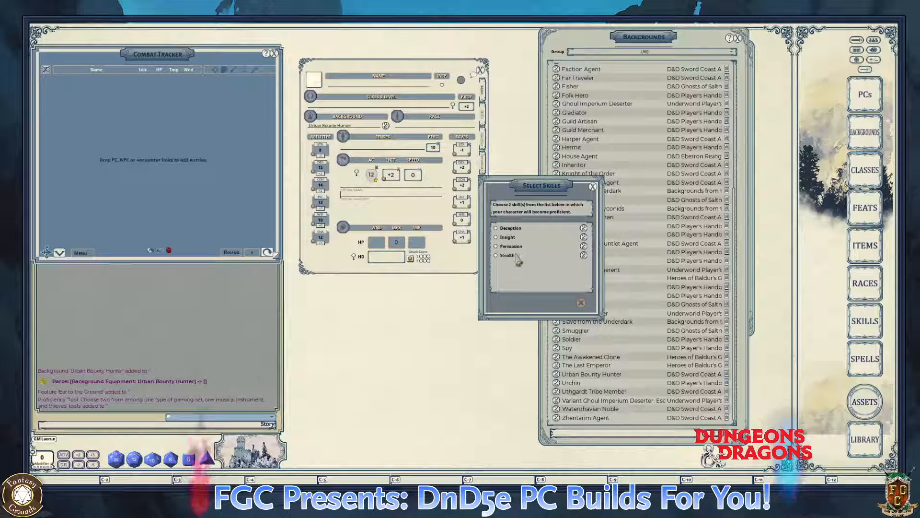
- Choose Insight and Persuasion as the two skill proficiencies granted by the background and confirm the selection
left_click_drag(509, 255, 529, 169)
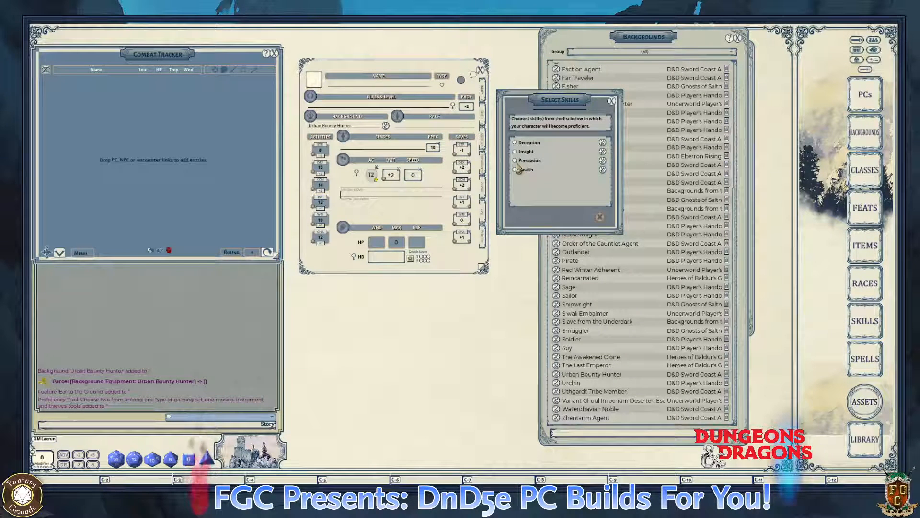
left_click(515, 161)
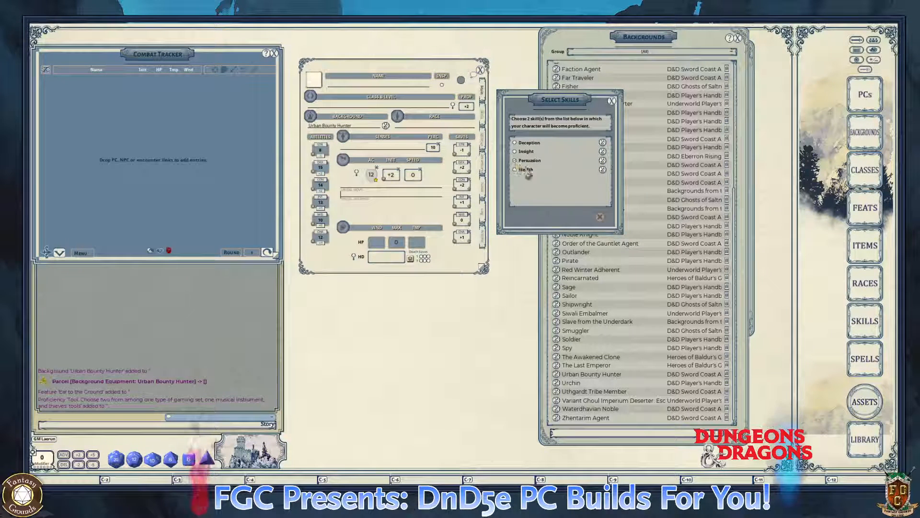
left_click(515, 151)
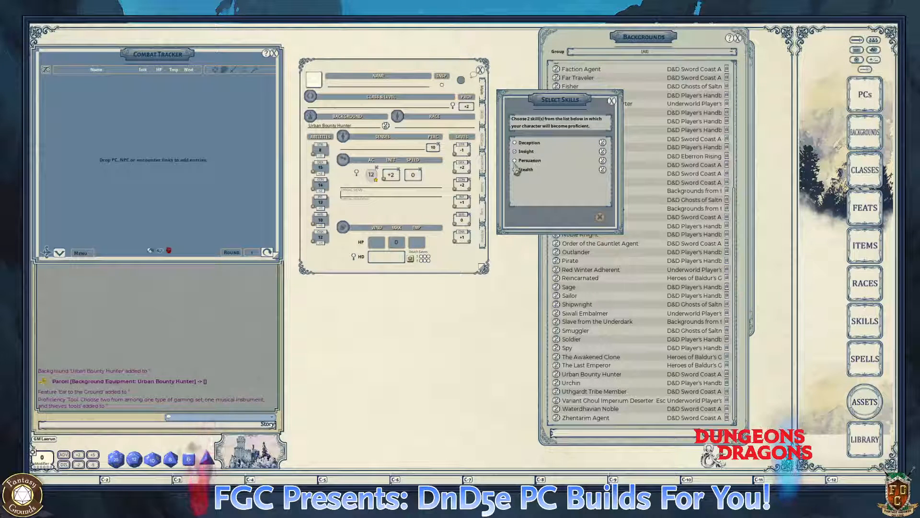
left_click(516, 169)
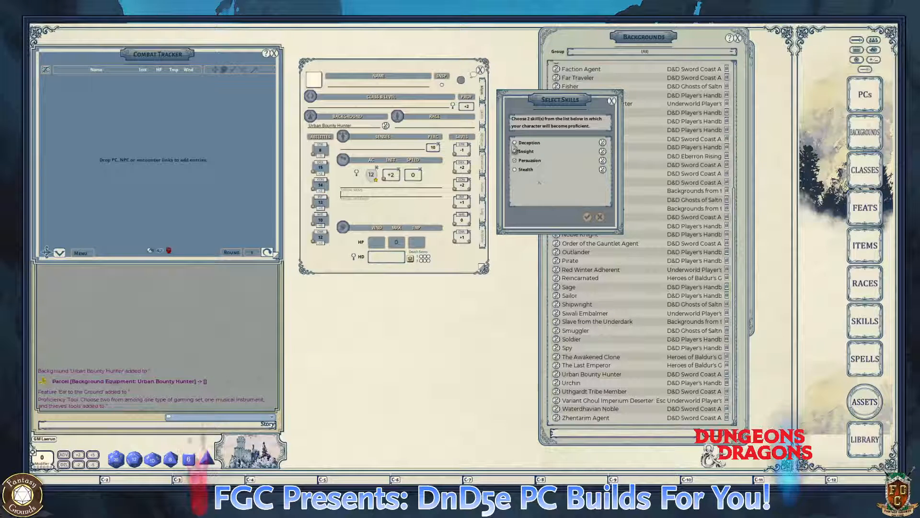
left_click(514, 161)
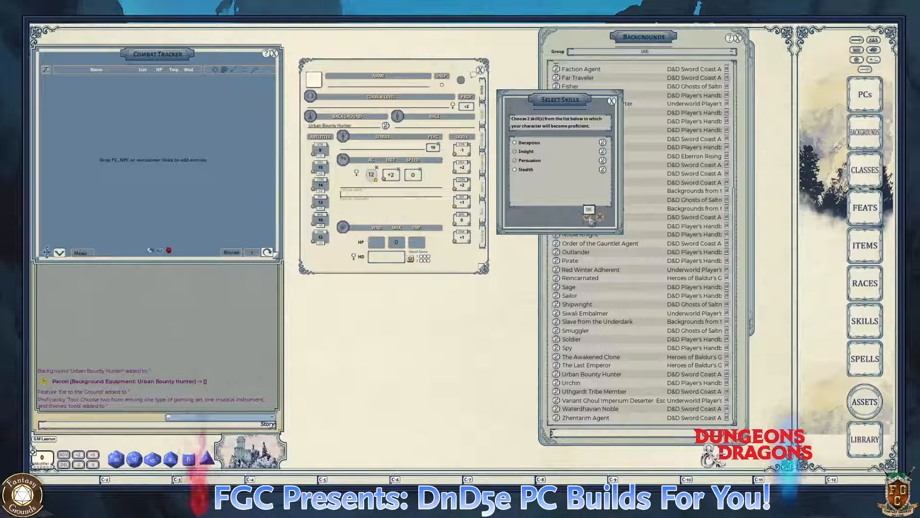
left_click(587, 217)
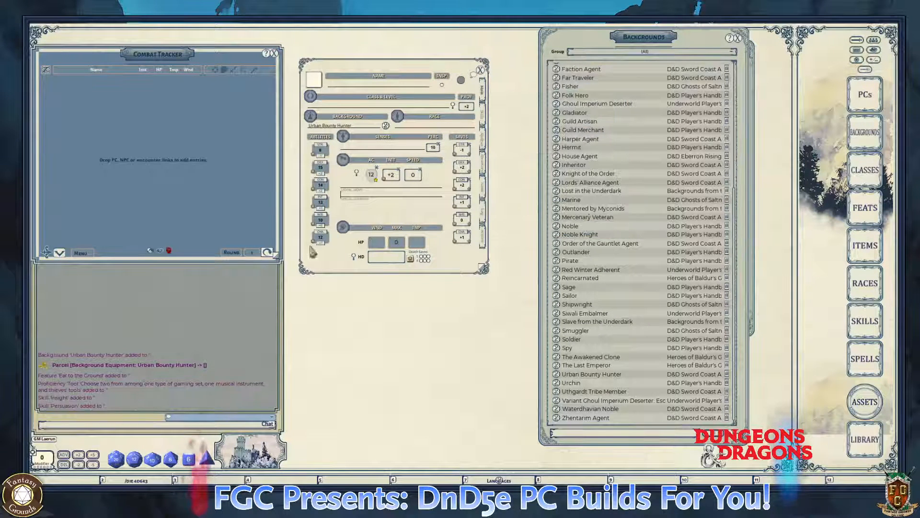
- Check the proficiency marks and totals in the character's skill list, then return to the main character page
key("ctrl")
left_click(485, 119)
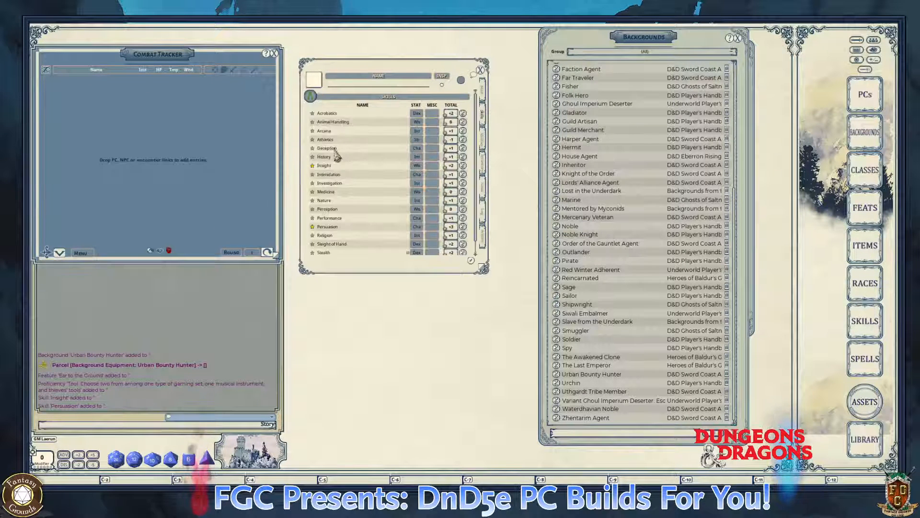
scroll(336, 153, "down", 1)
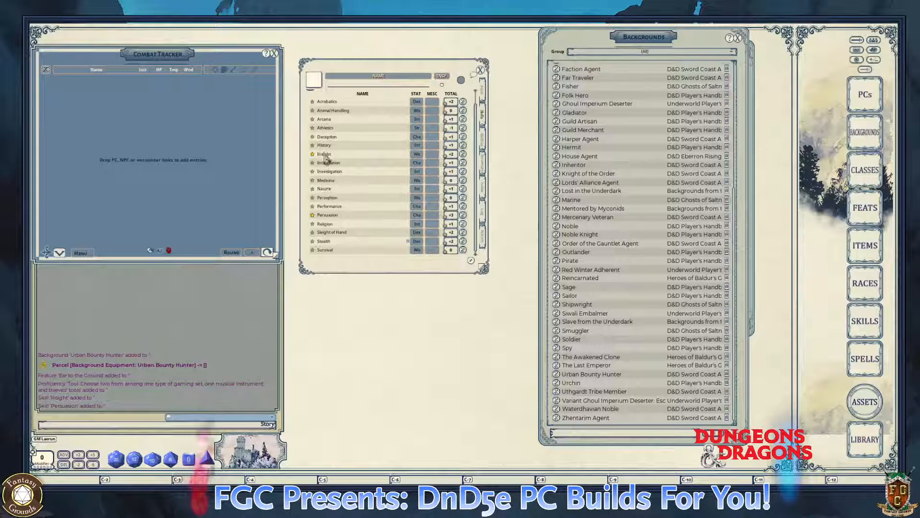
scroll(330, 163, "up", 1)
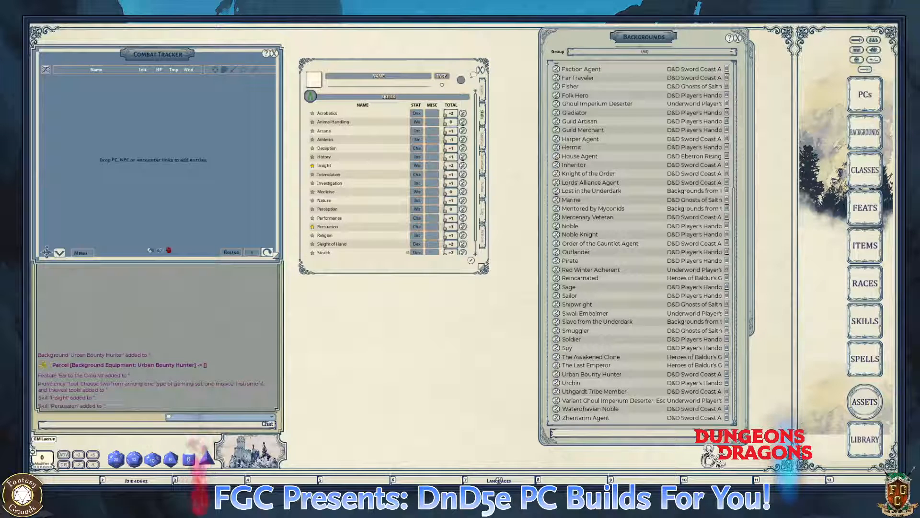
key("ctrl")
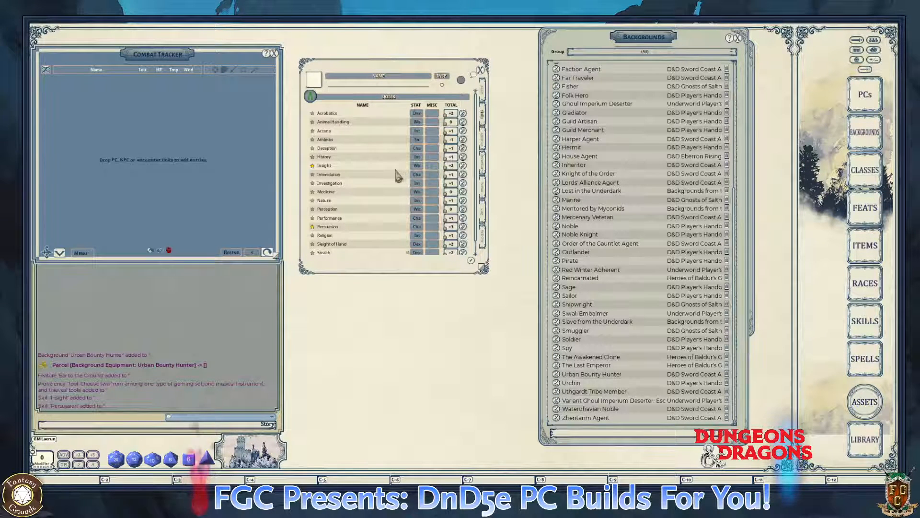
left_click(484, 99)
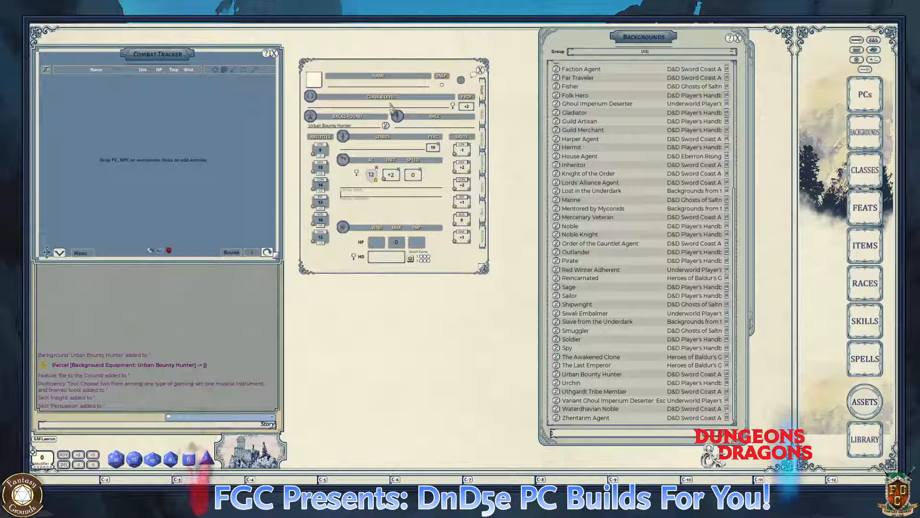
- Close the Backgrounds list, then browse the source groups of the Classes list and close it too
left_click(739, 38)
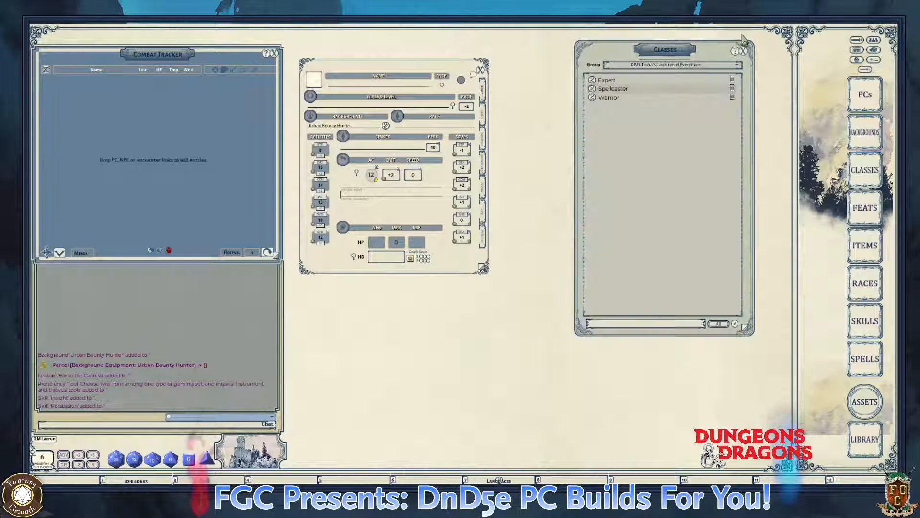
left_click_drag(666, 57, 607, 61)
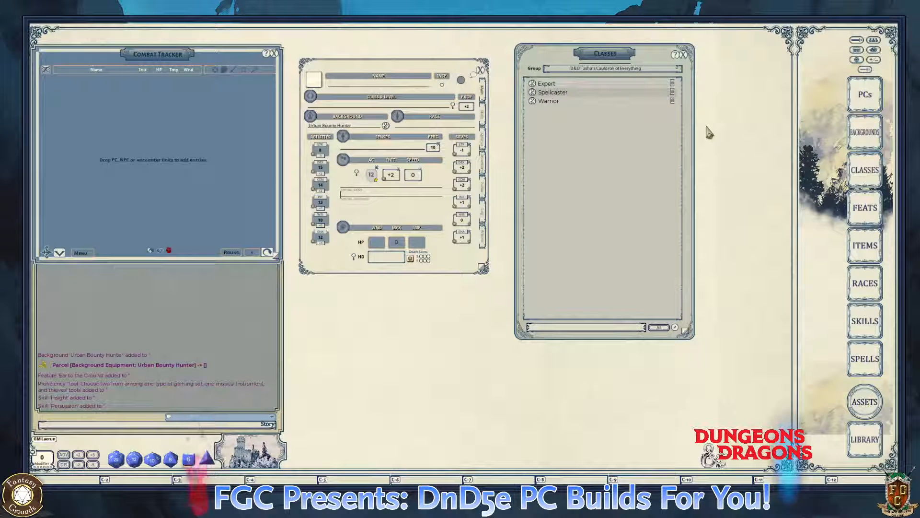
left_click(679, 69)
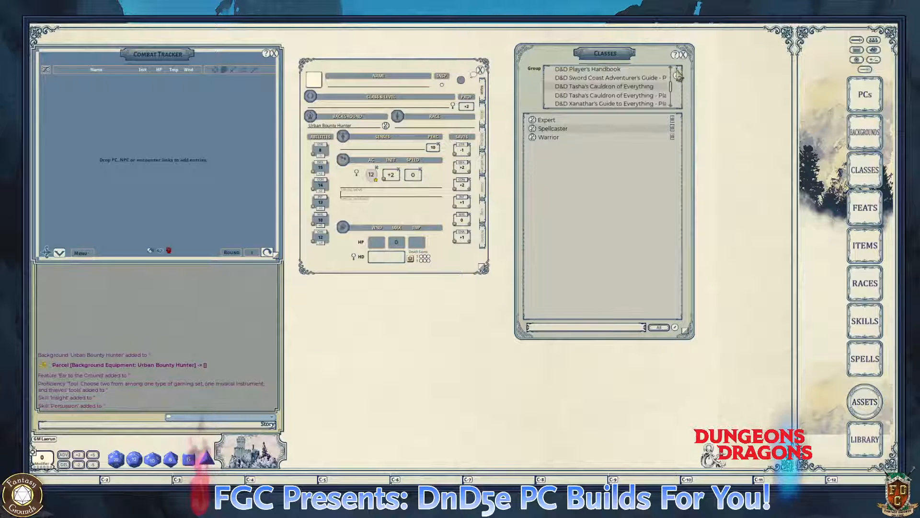
scroll(632, 89, "down", 3)
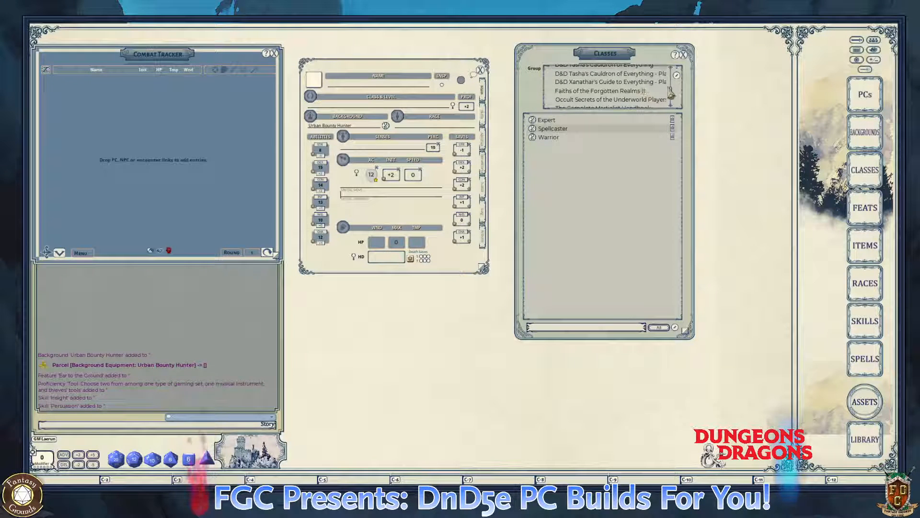
scroll(661, 96, "up", 4)
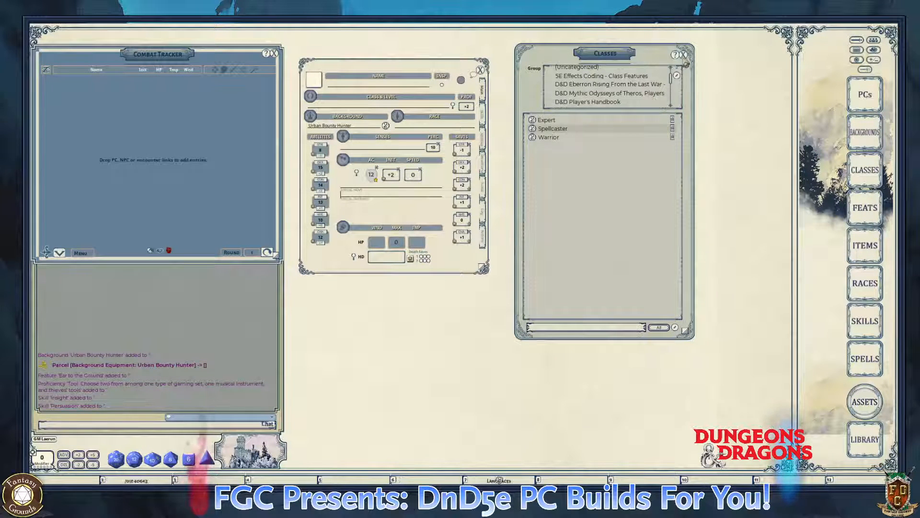
left_click(683, 55)
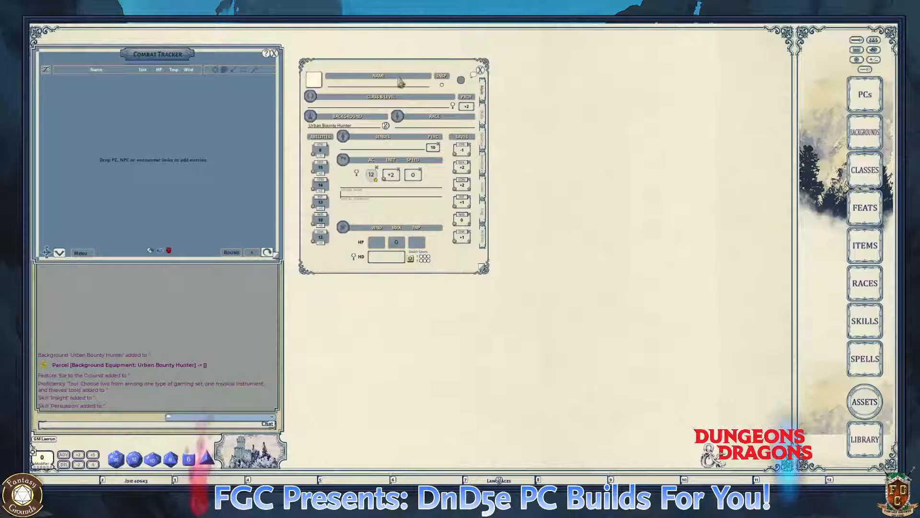
- Open the character's Class & Level details, place them beside the character sheet and enlarge their window
left_click(452, 105)
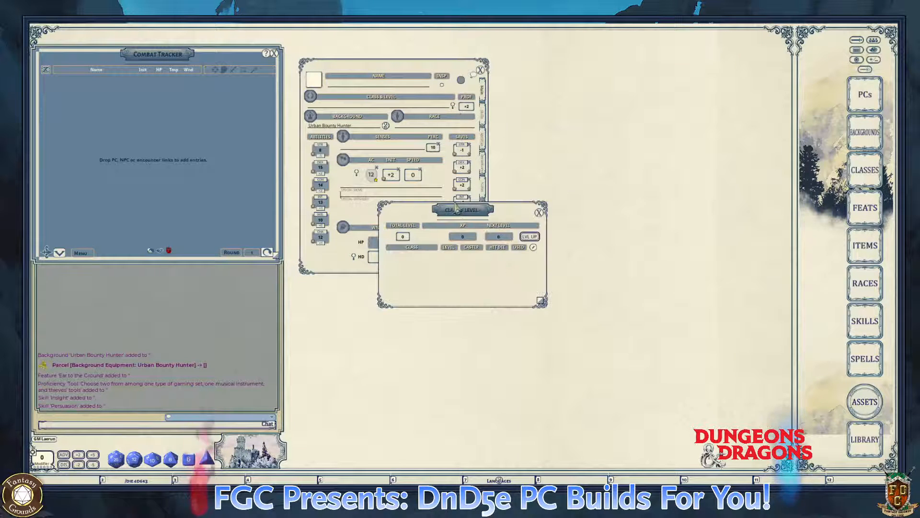
left_click_drag(455, 210, 576, 63)
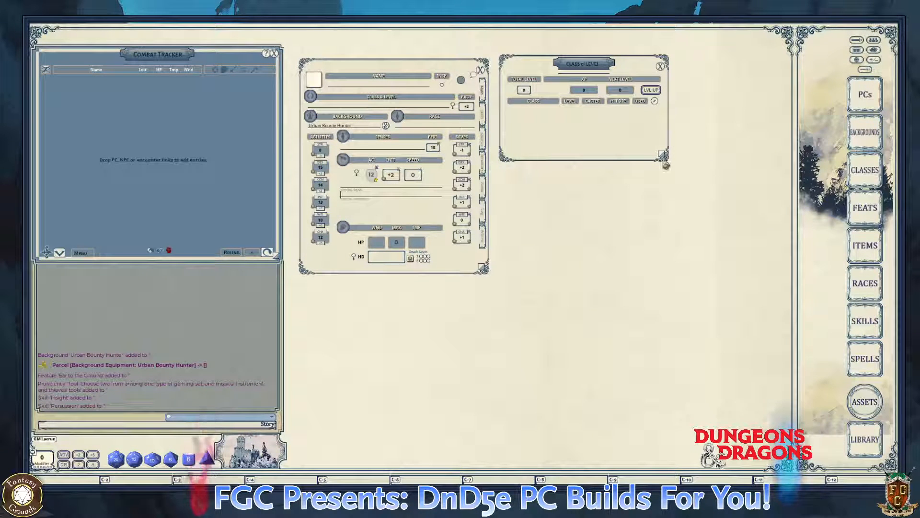
left_click_drag(663, 155, 745, 224)
left_click_drag(625, 63, 621, 71)
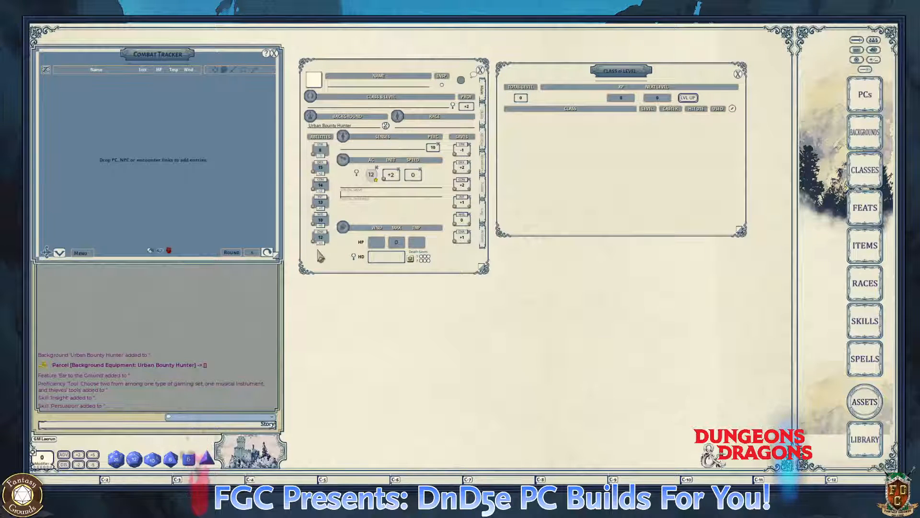
key("ctrl")
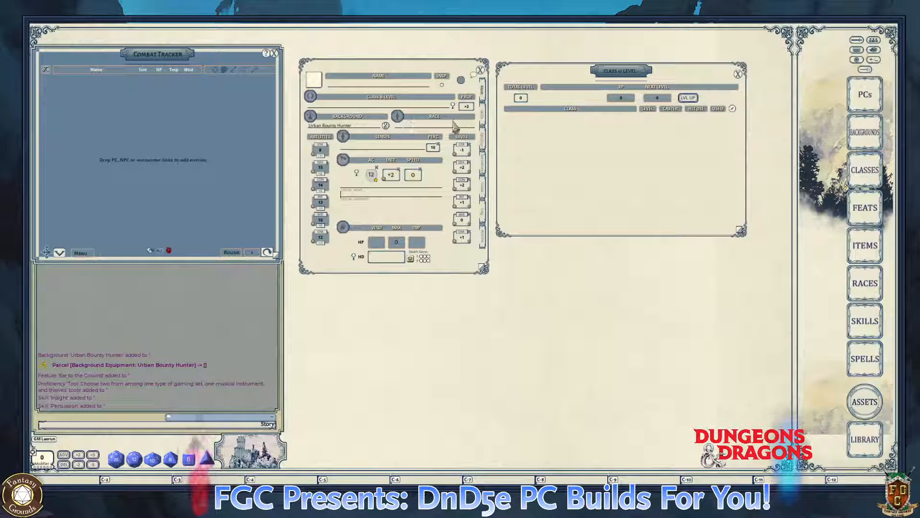
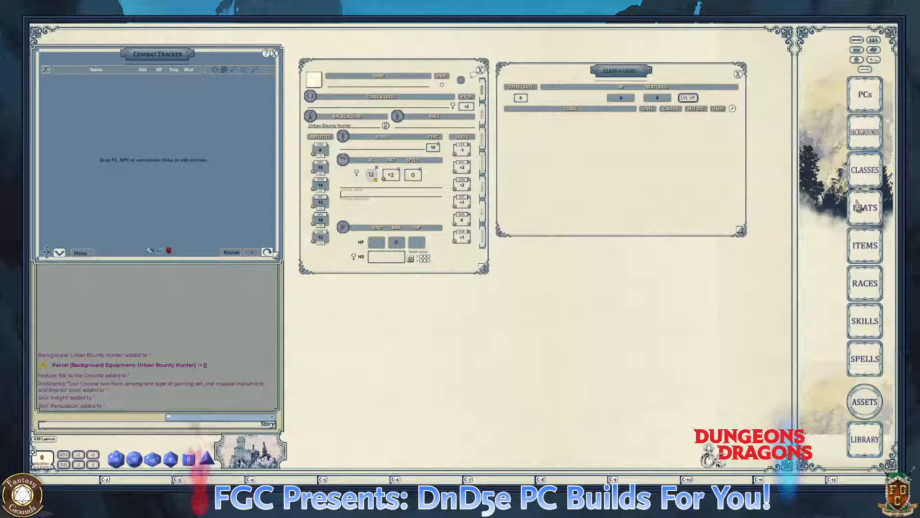
key("ctrl")
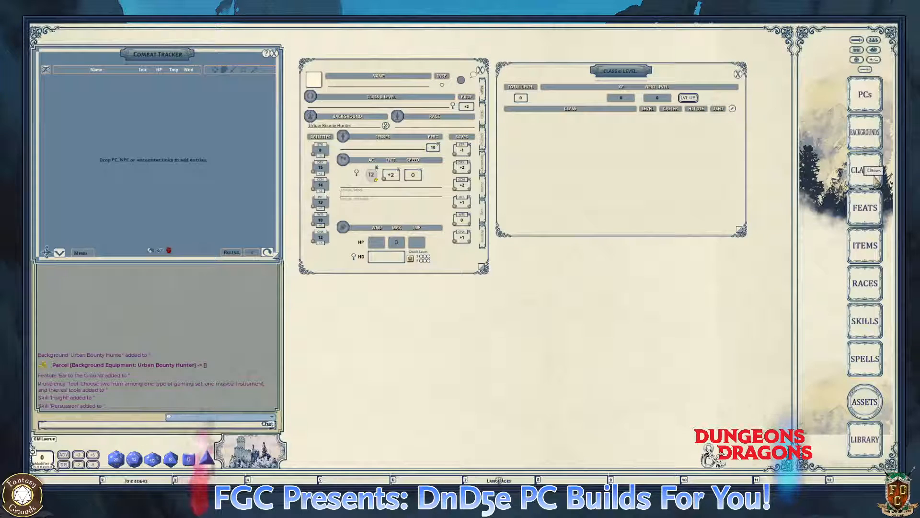
- Open the Races list, find the D&D Player's Handbook Half-Elf and assign it as the character's race
left_click(868, 284)
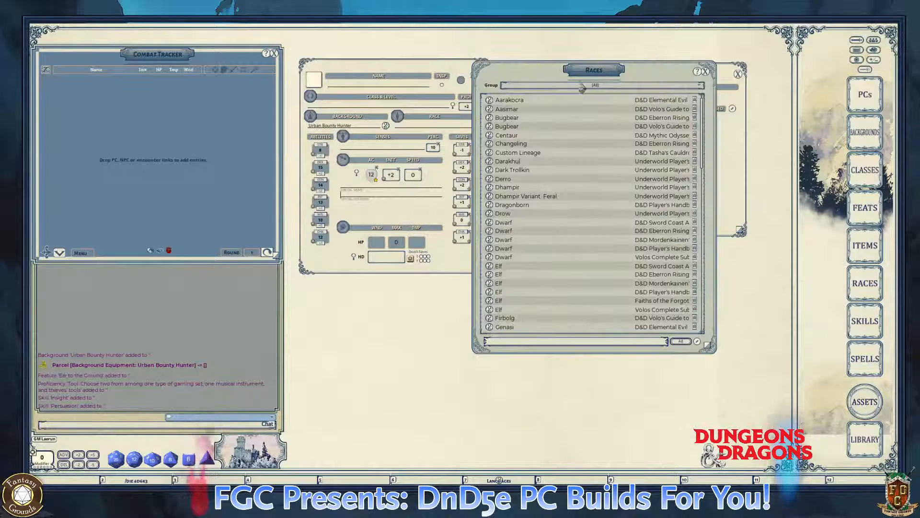
left_click_drag(581, 76, 624, 64)
scroll(580, 191, "down", 6)
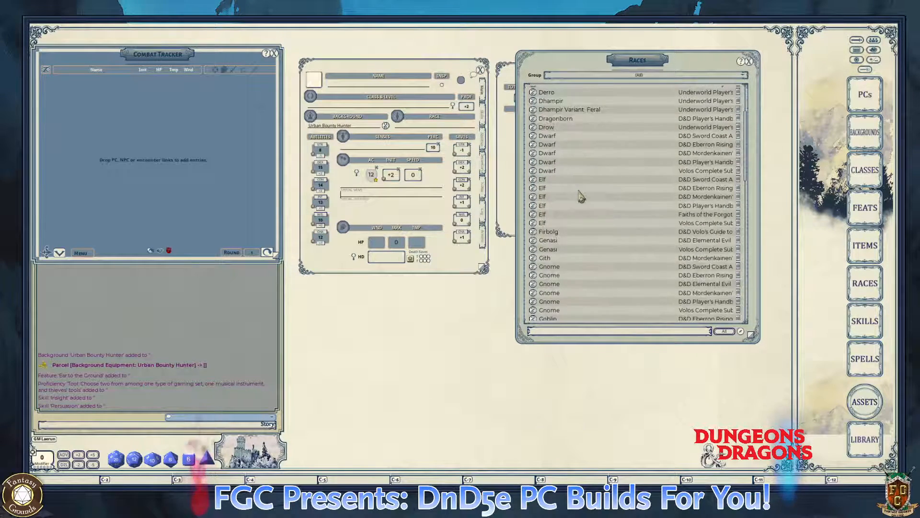
scroll(580, 204, "down", 5)
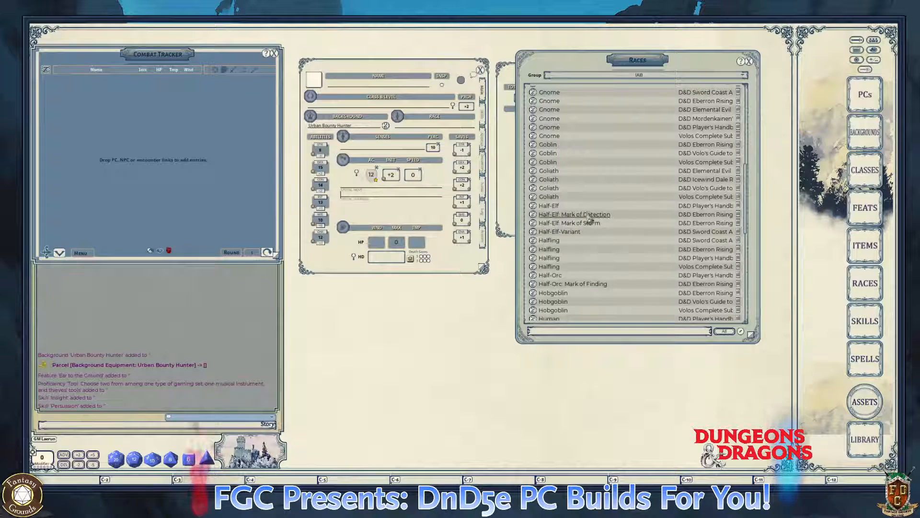
scroll(585, 237, "down", 1)
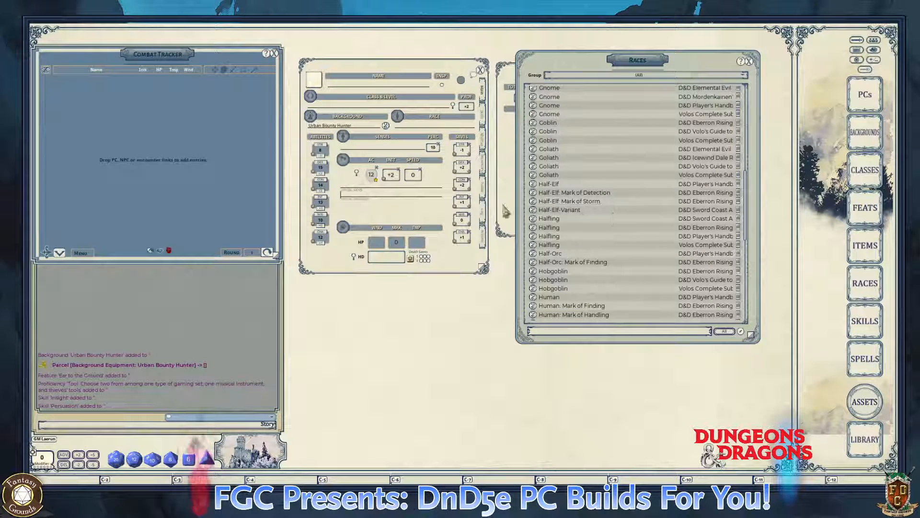
scroll(536, 206, "up", 1)
scroll(540, 186, "up", 2)
scroll(546, 190, "down", 2)
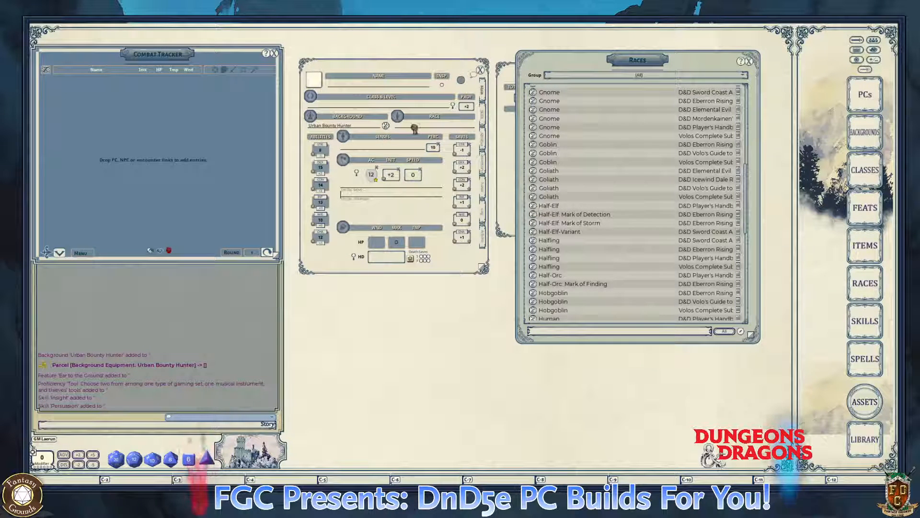
left_click_drag(415, 129, 409, 128)
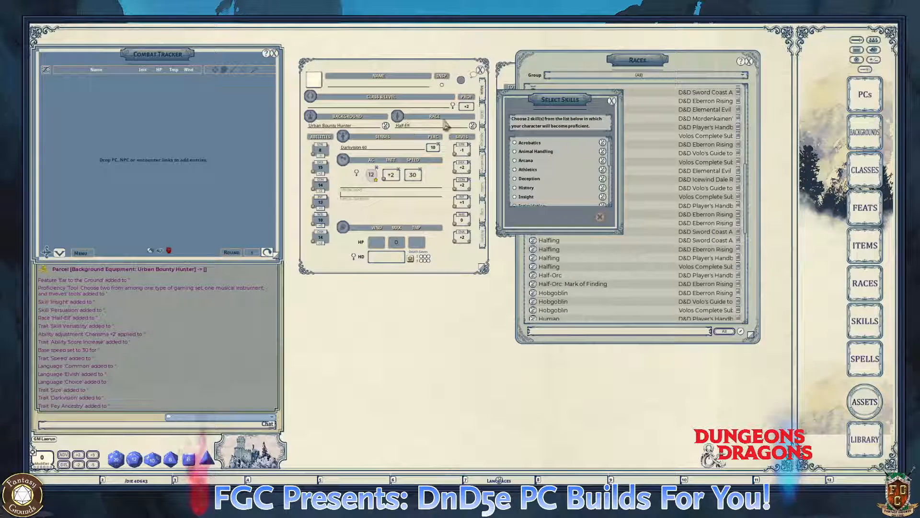
- Move the Select Skills dialog clear of the character sheet and show the character's skill list beside it
scroll(550, 165, "down", 2)
scroll(551, 166, "up", 2)
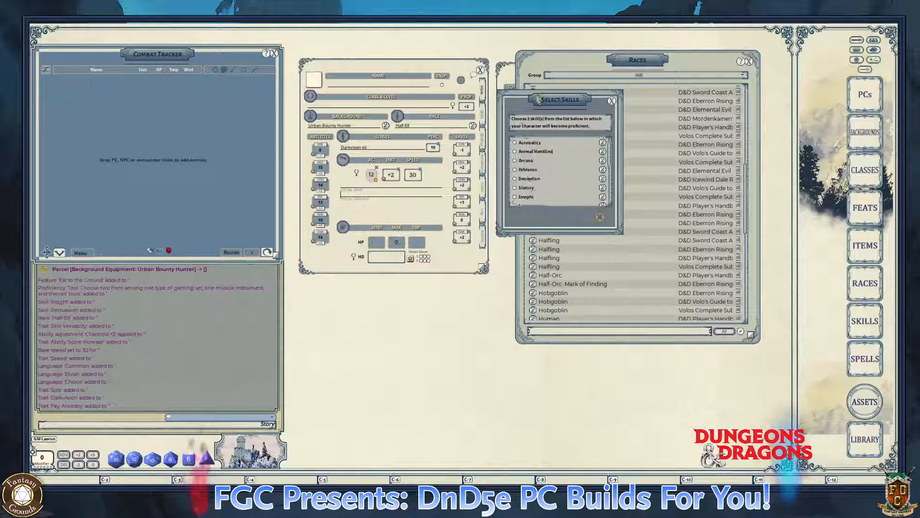
left_click_drag(539, 98, 595, 69)
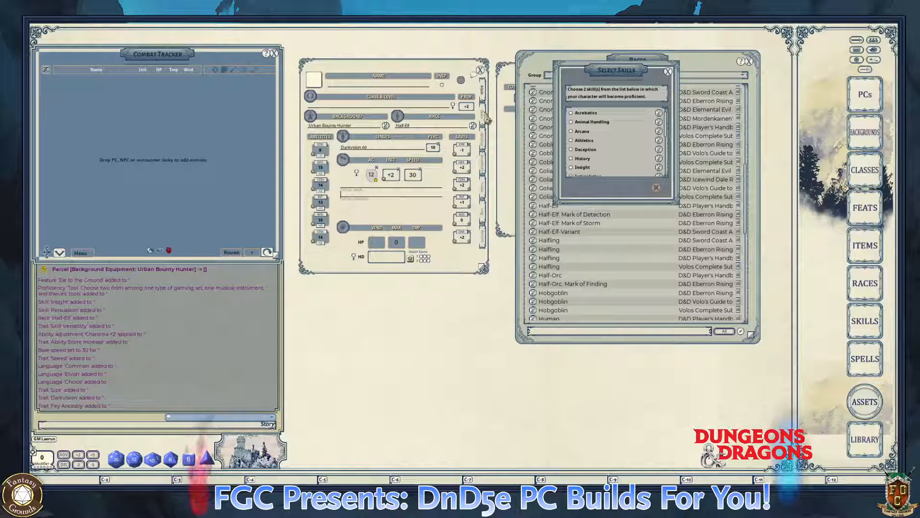
left_click(484, 115)
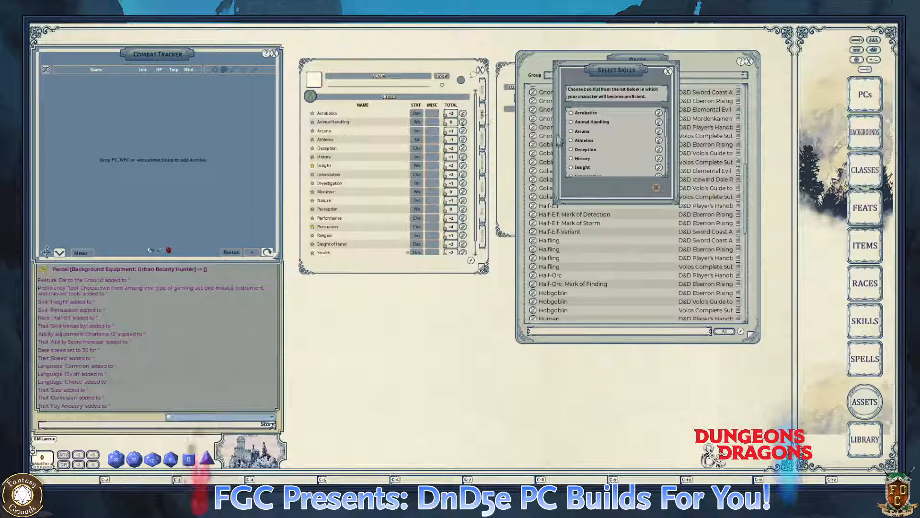
- Look through the full list of skills offered for the half-elf's two proficiency choices, from Acrobatics to Survival
scroll(573, 144, "down", 1)
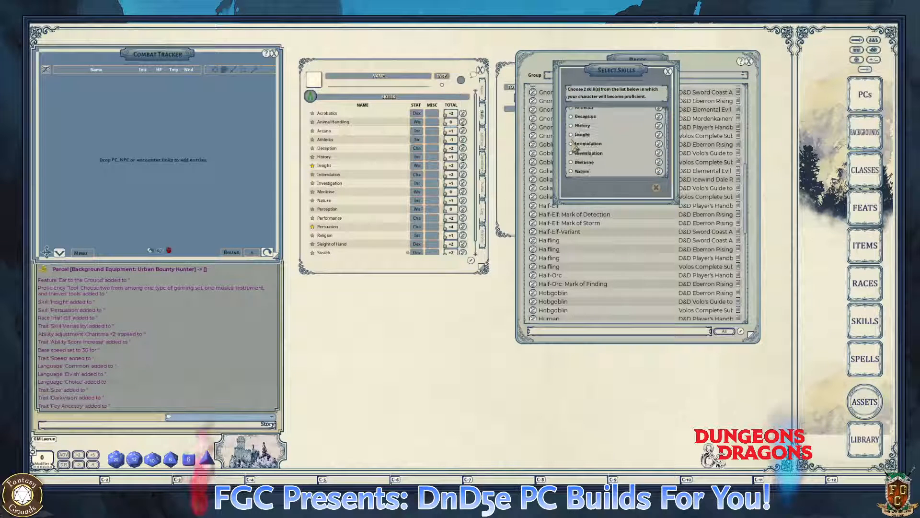
scroll(596, 155, "down", 1)
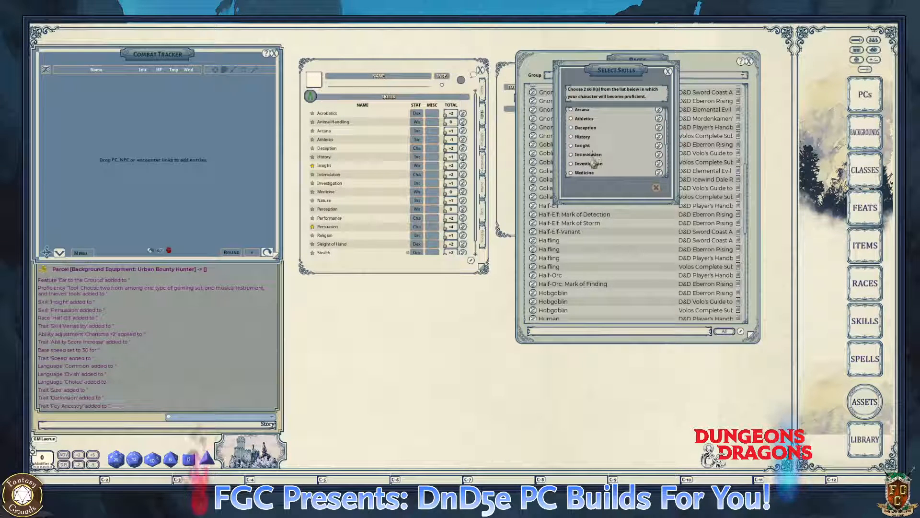
scroll(596, 160, "down", 5)
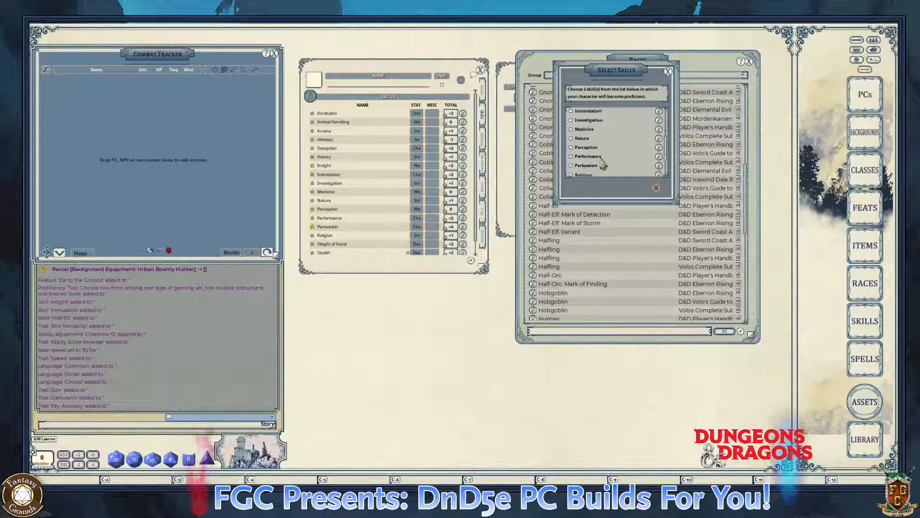
scroll(603, 165, "down", 1)
scroll(603, 164, "down", 1)
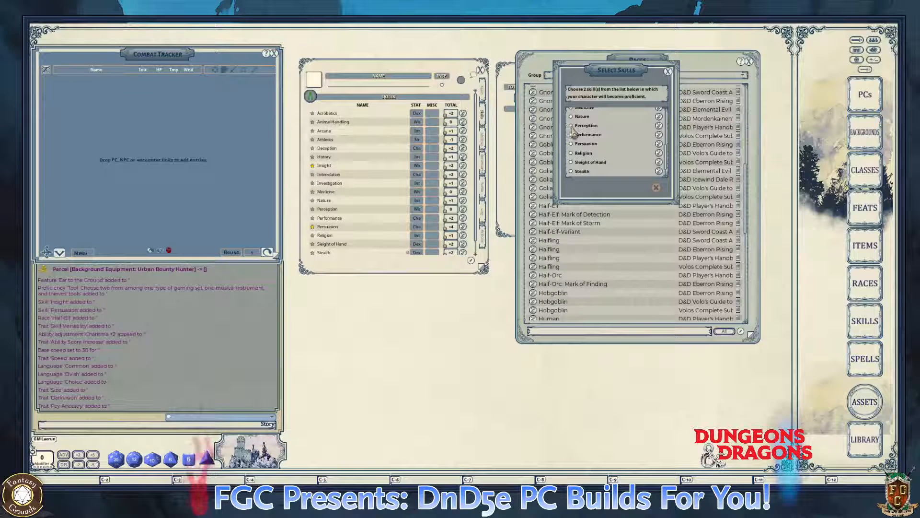
scroll(614, 149, "down", 1)
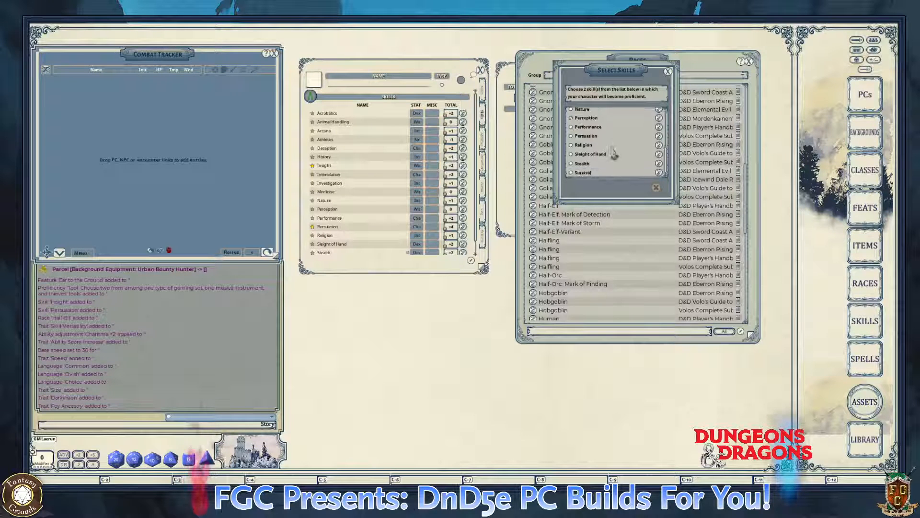
scroll(592, 166, "up", 2)
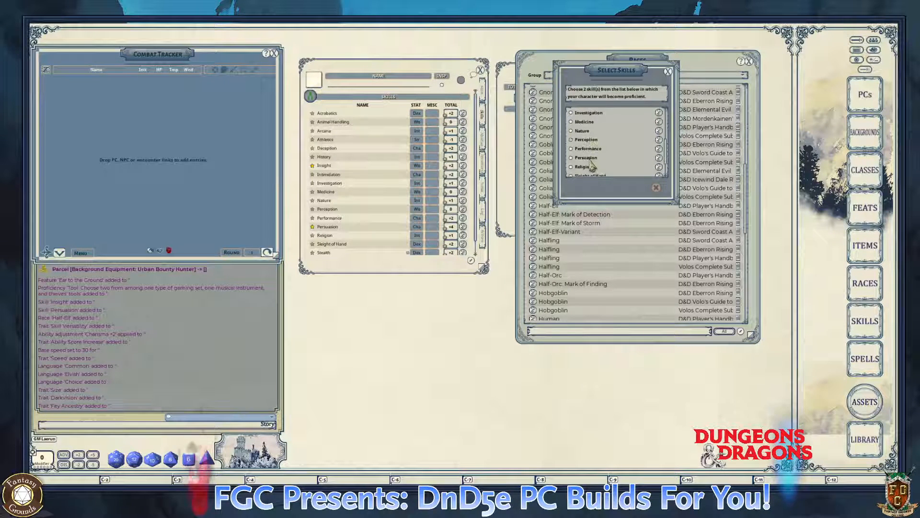
scroll(592, 166, "up", 8)
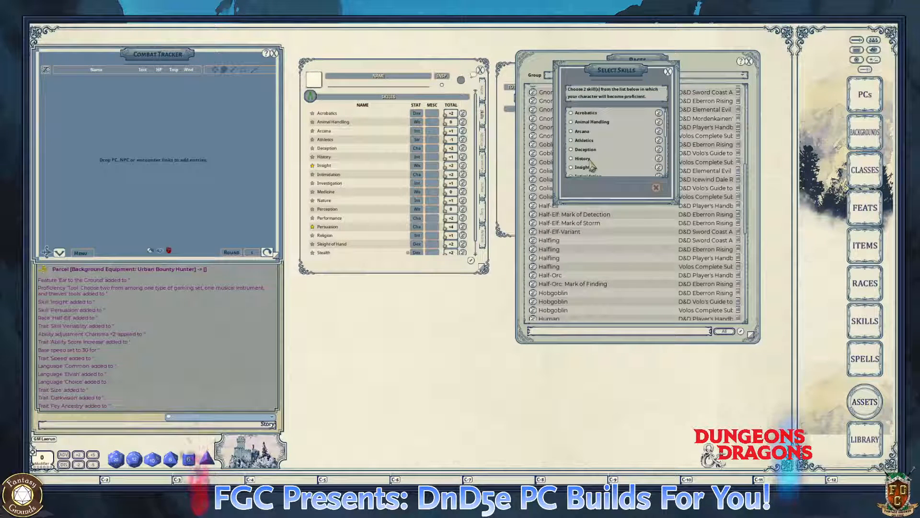
- Mark Investigation and Perception as the half-elf's two skill proficiencies and look over the remaining options
scroll(592, 166, "down", 1)
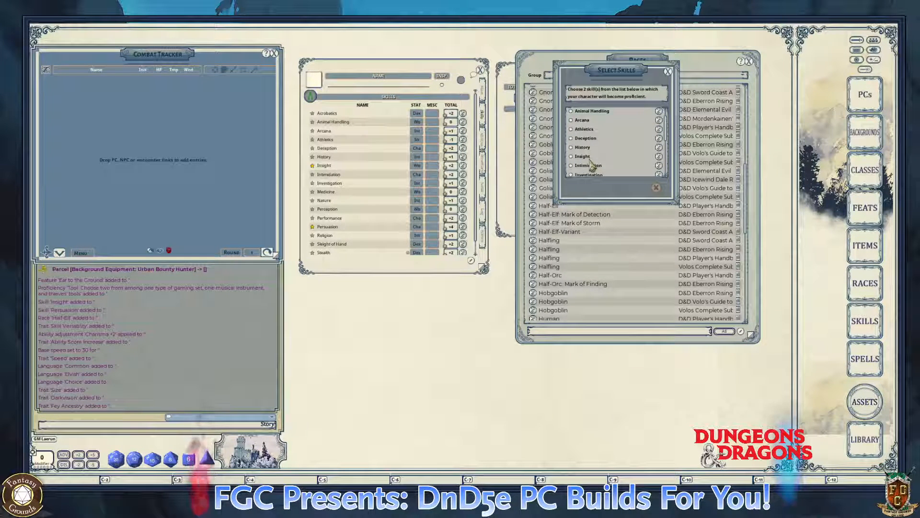
scroll(592, 167, "down", 1)
scroll(591, 164, "down", 1)
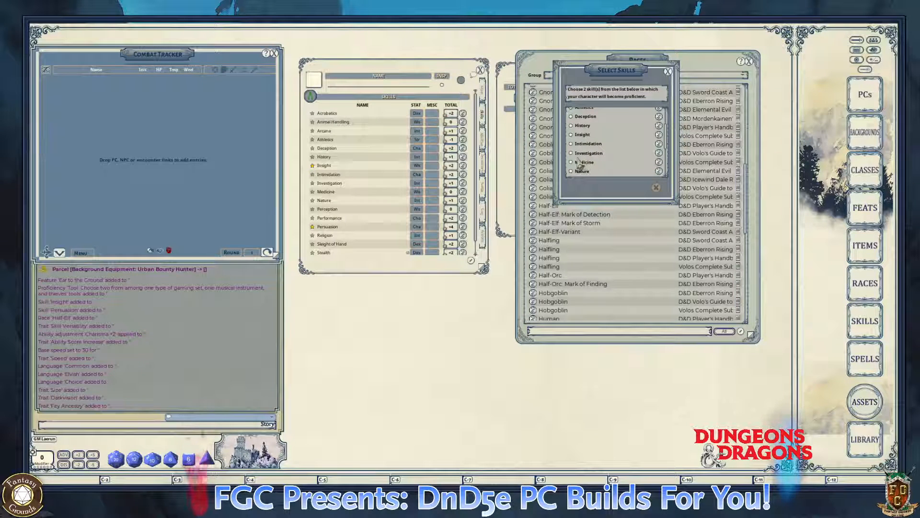
left_click(572, 154)
scroll(610, 161, "down", 3)
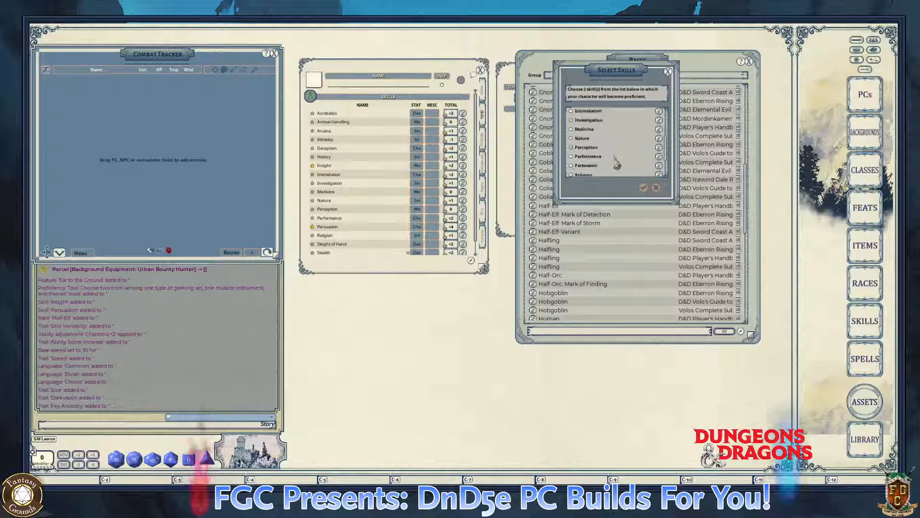
scroll(616, 164, "down", 3)
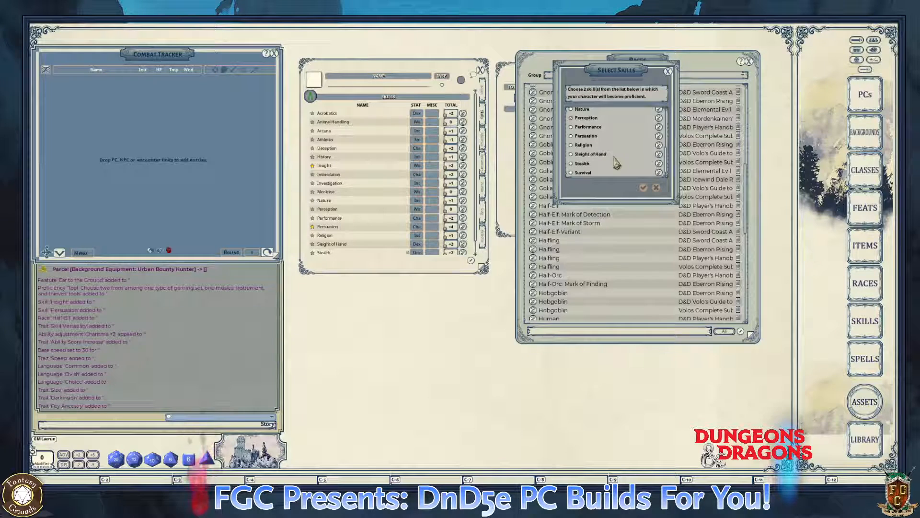
scroll(615, 163, "up", 2)
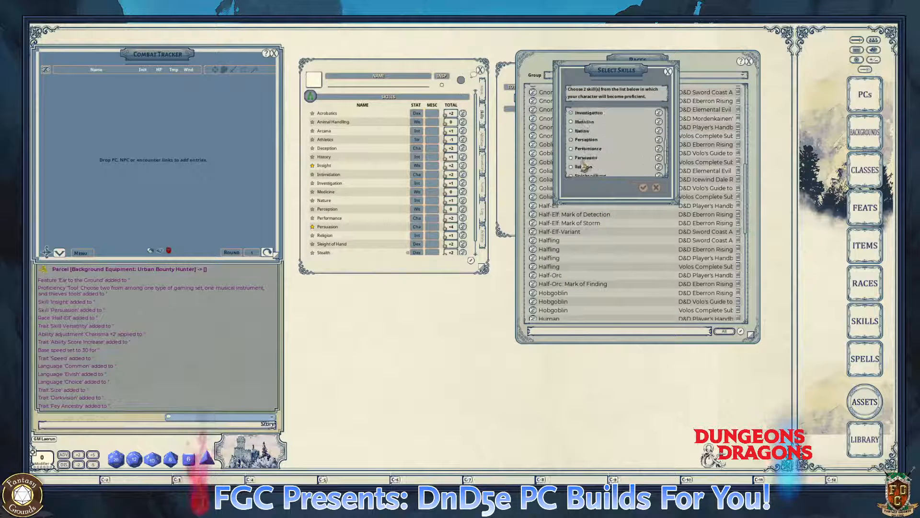
scroll(577, 173, "down", 3)
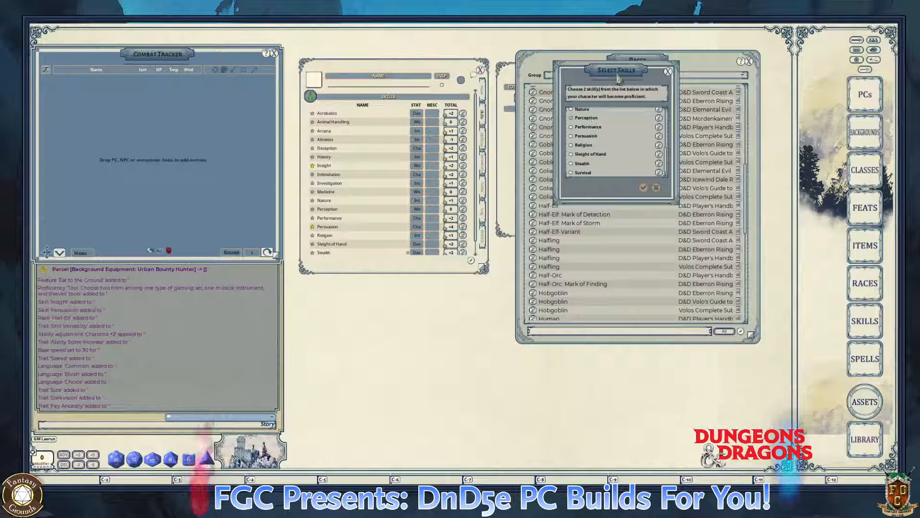
- Replace Perception with Acrobatics in the half-elf skill choices, keep Investigation, and accept the two skills
left_click_drag(619, 76, 650, 87)
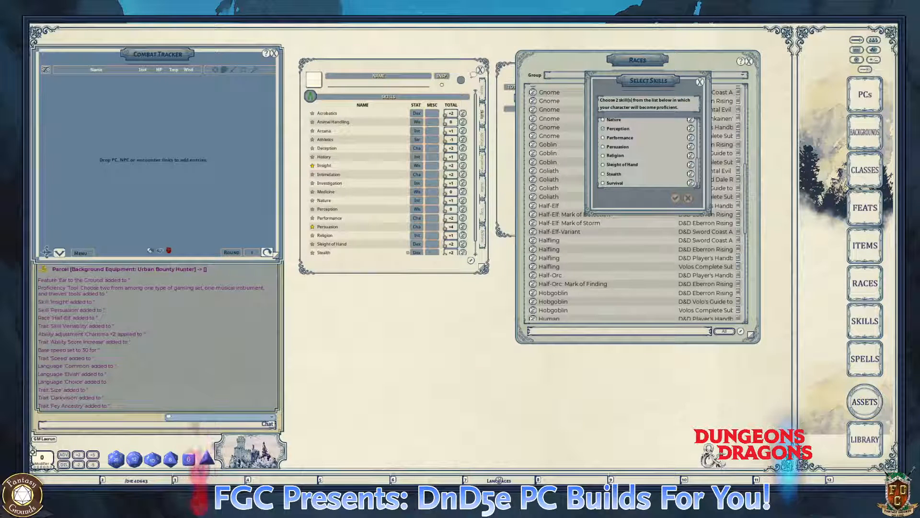
key("ctrl")
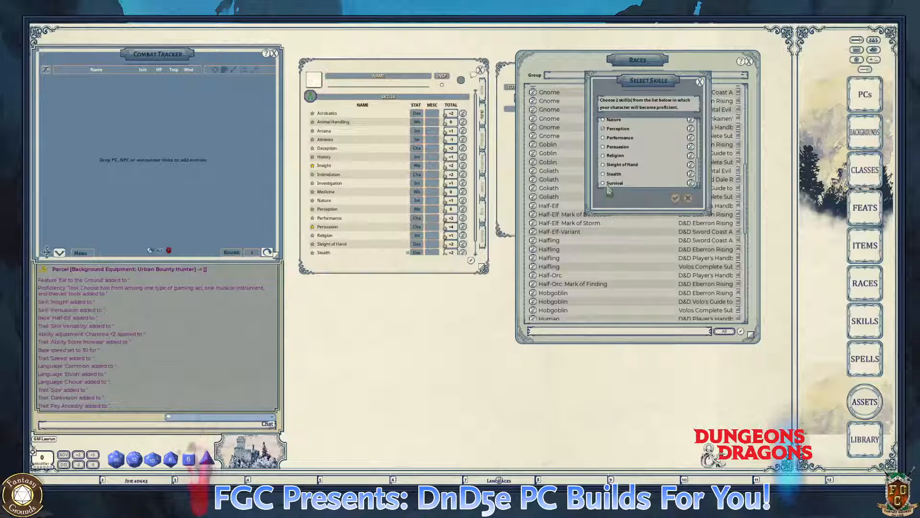
scroll(632, 165, "up", 5)
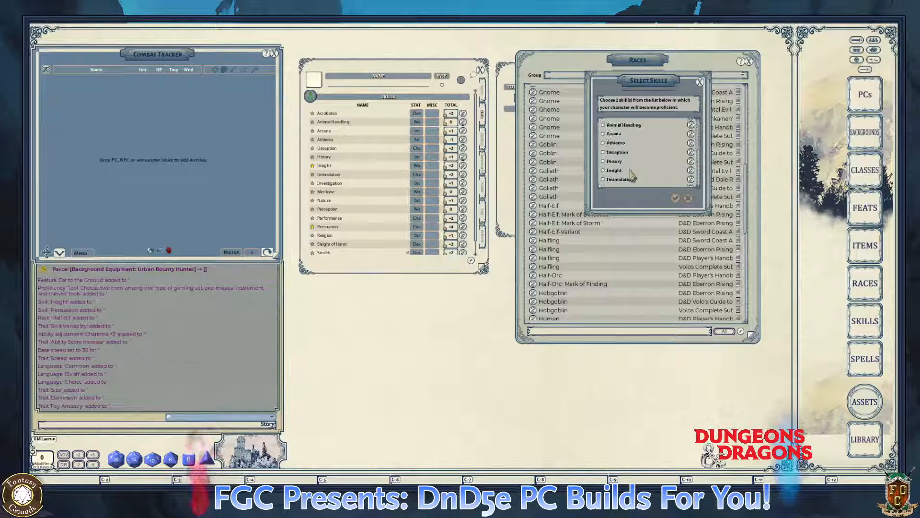
scroll(632, 175, "down", 3)
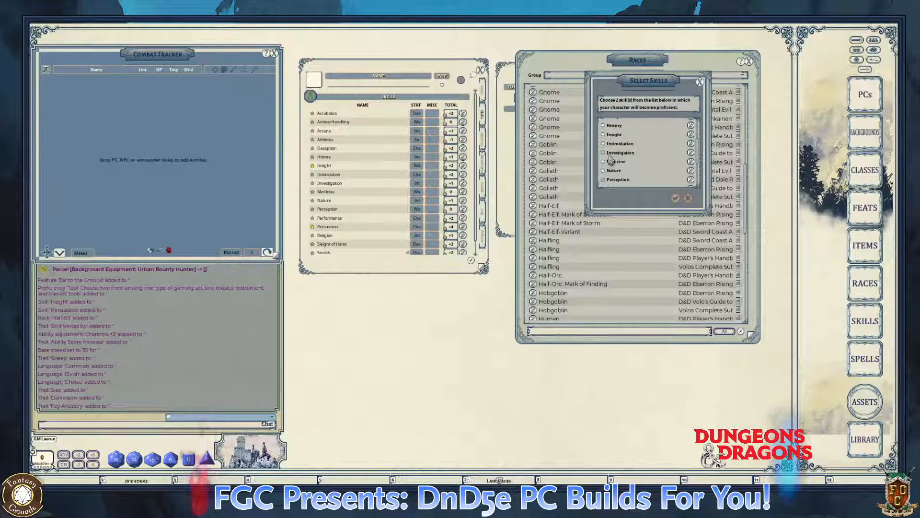
scroll(608, 163, "down", 2)
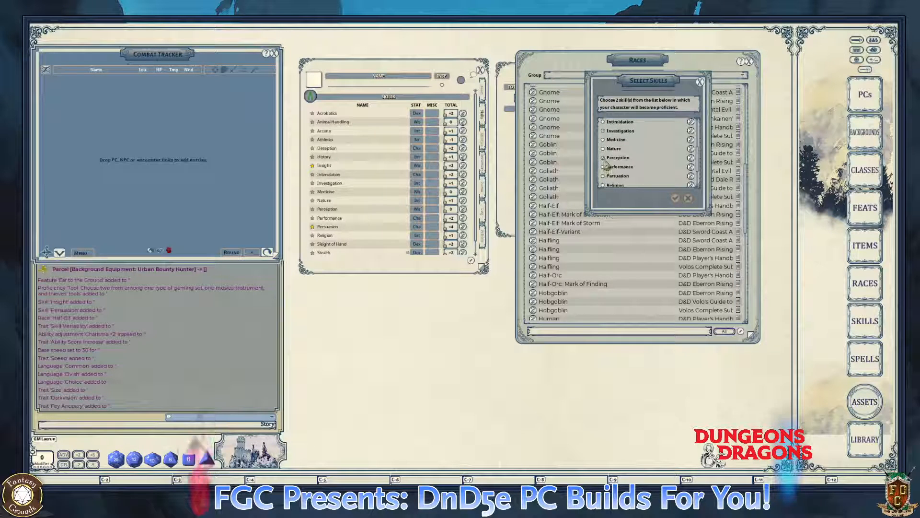
left_click(604, 166)
scroll(673, 173, "up", 4)
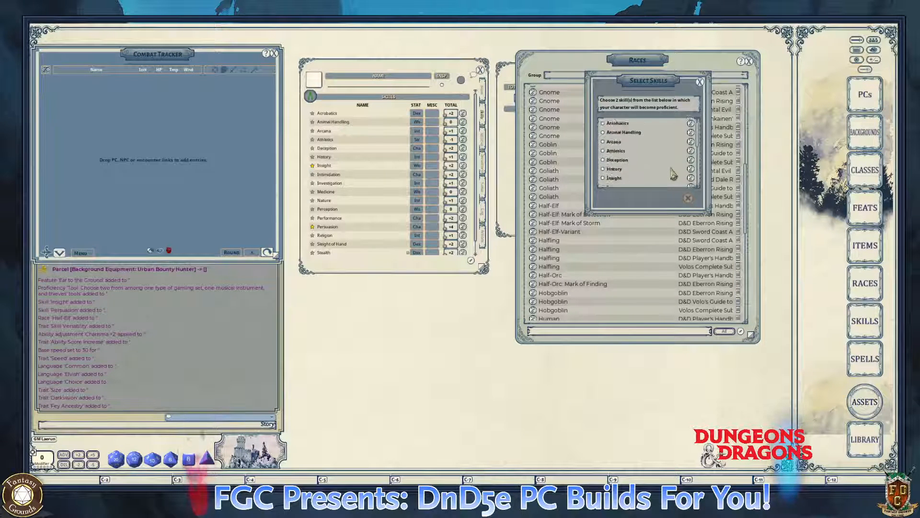
left_click(603, 131)
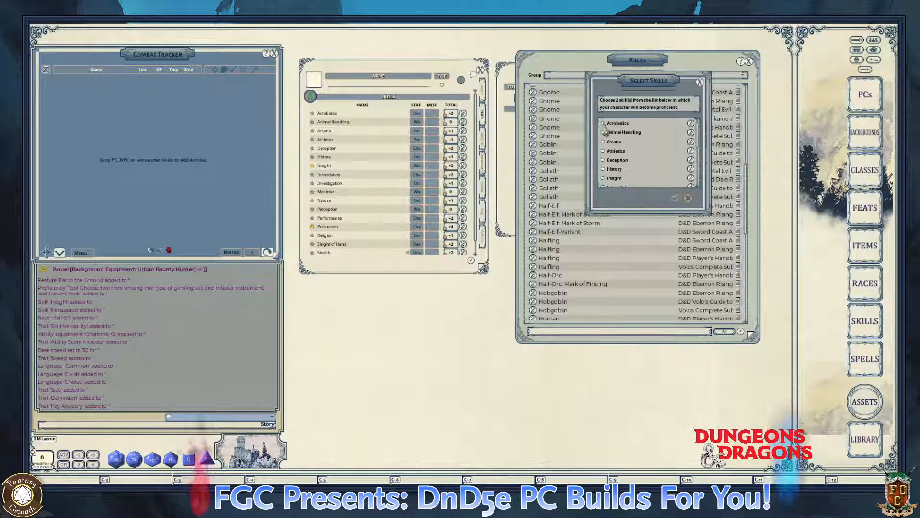
scroll(640, 163, "down", 5)
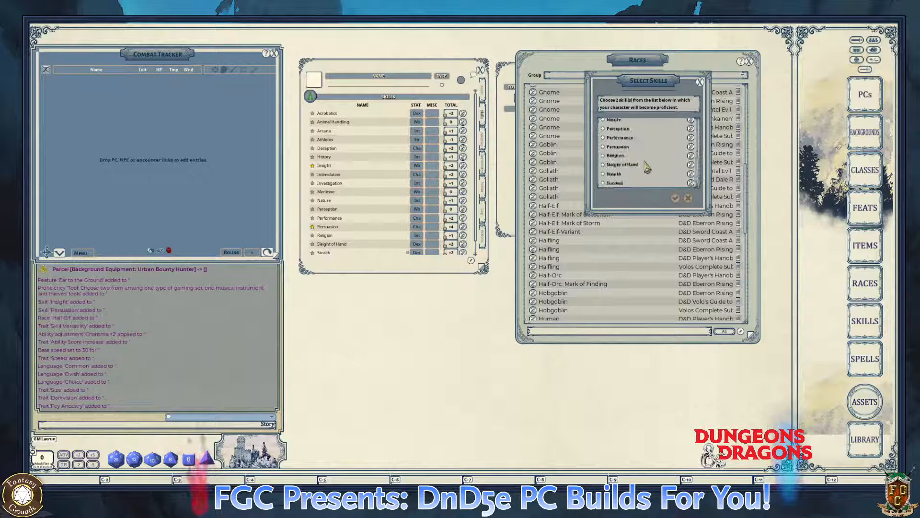
scroll(647, 166, "up", 5)
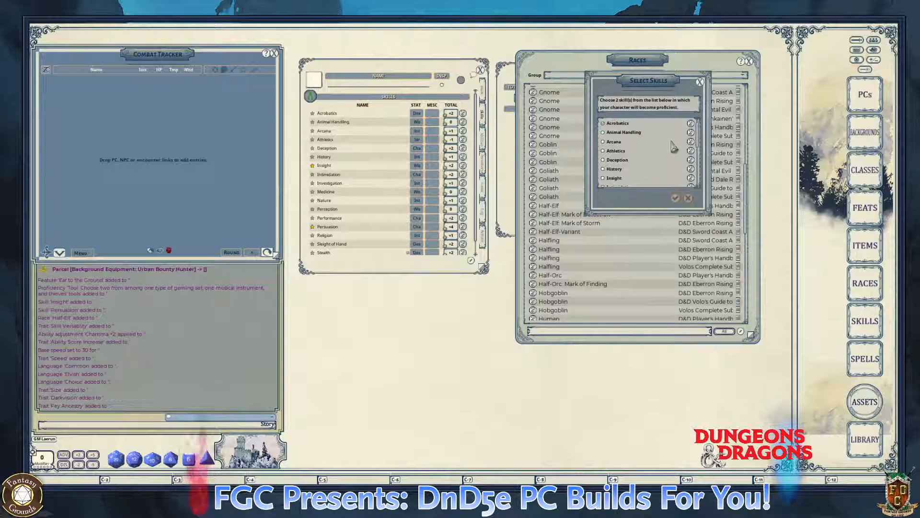
left_click(676, 204)
- Return to the main character page and mark Dexterity as the first ability score to increase
key("ctrl")
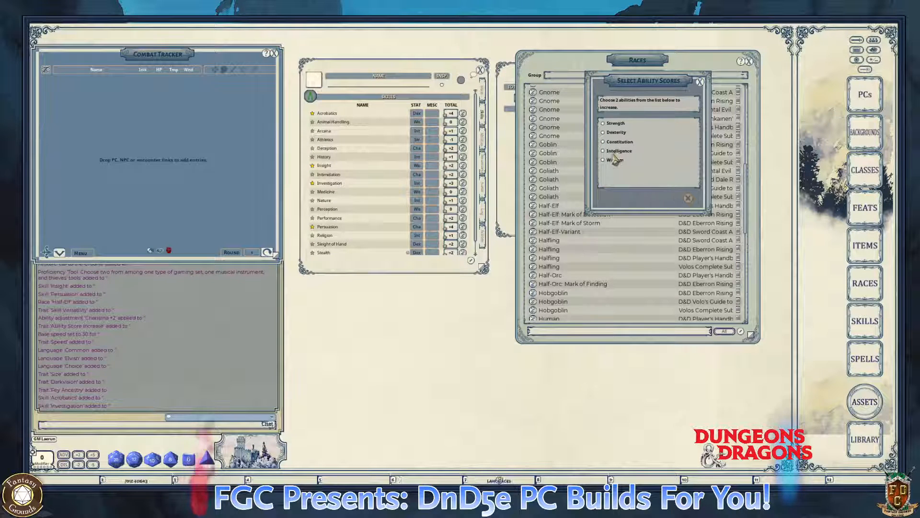
left_click(483, 99)
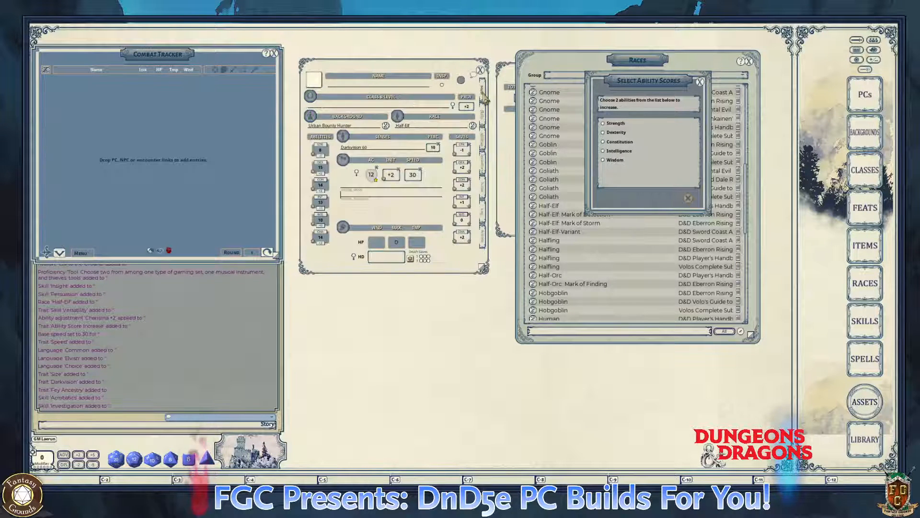
key("ctrl")
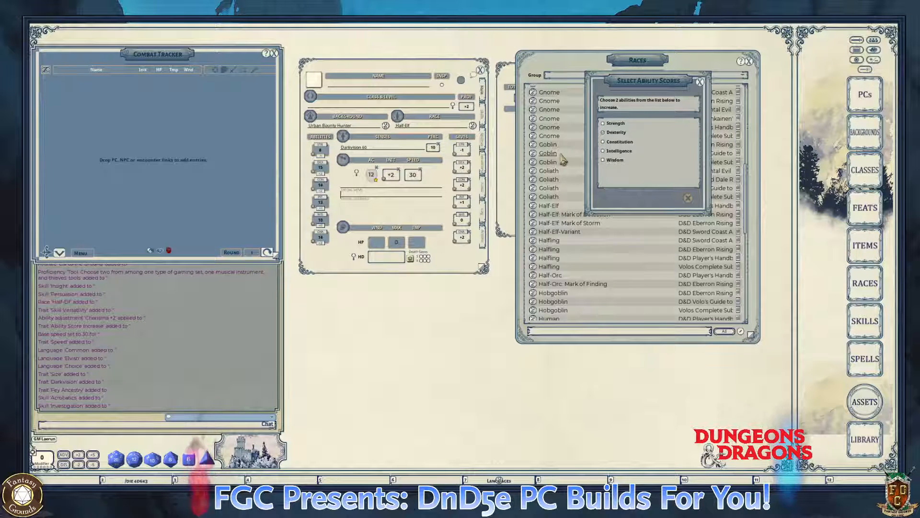
left_click(604, 151)
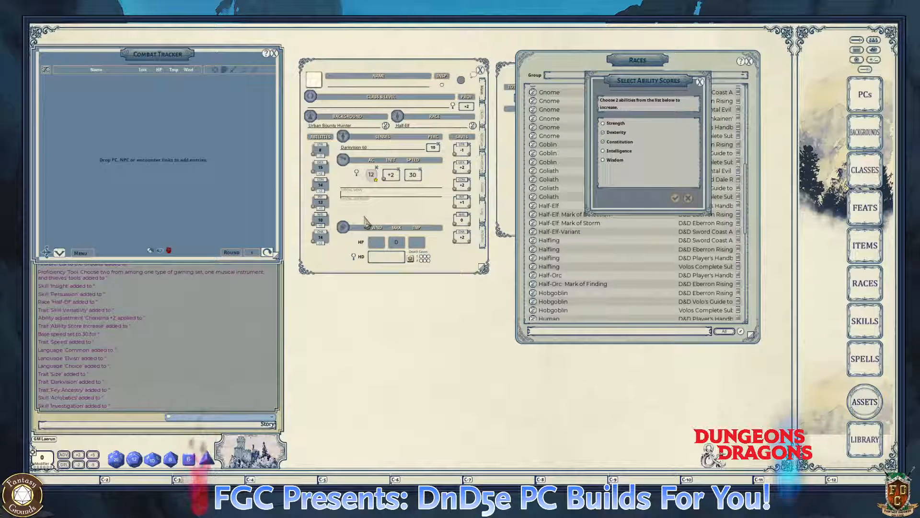
left_click(602, 142)
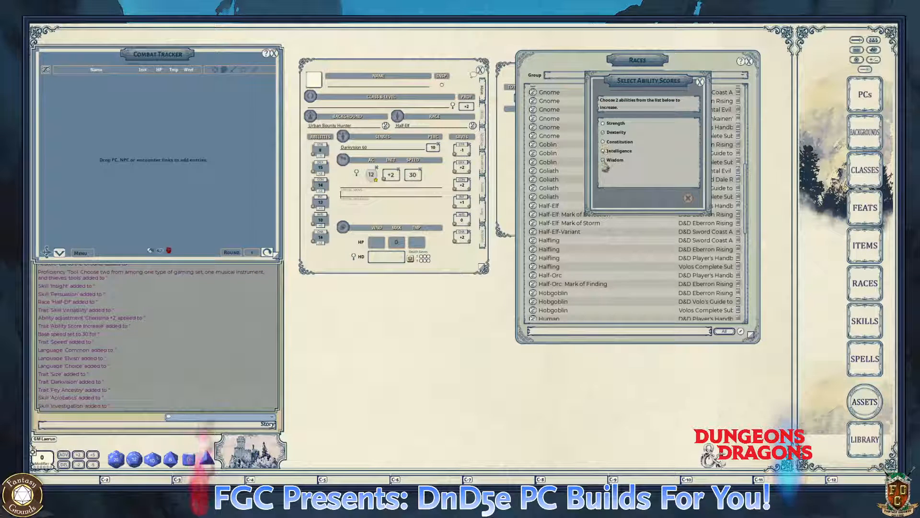
left_click(604, 161)
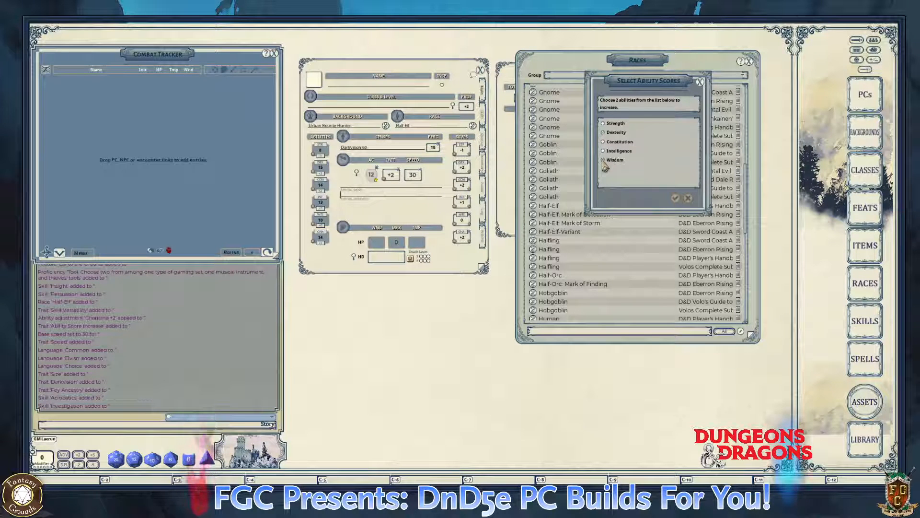
left_click(603, 160)
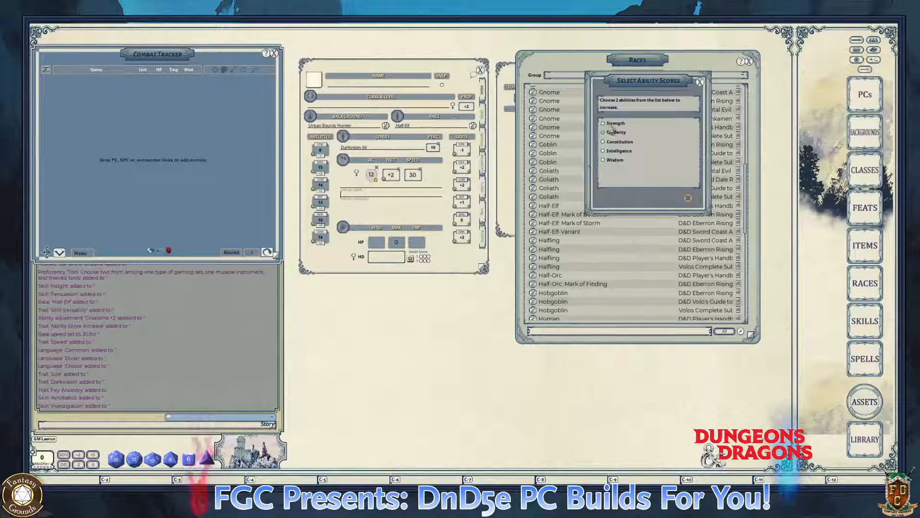
- Mark Wisdom as the second ability score to increase and accept the half-elf ability choices
left_click(605, 161)
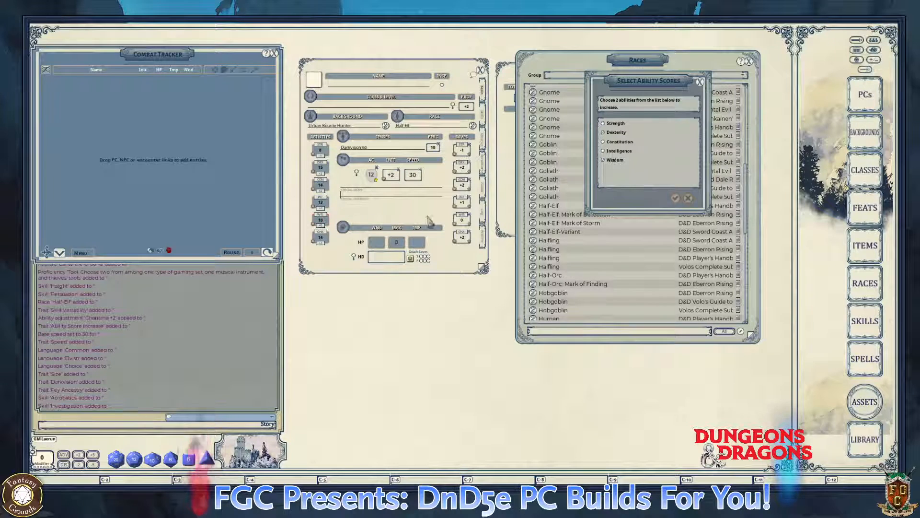
left_click(676, 201)
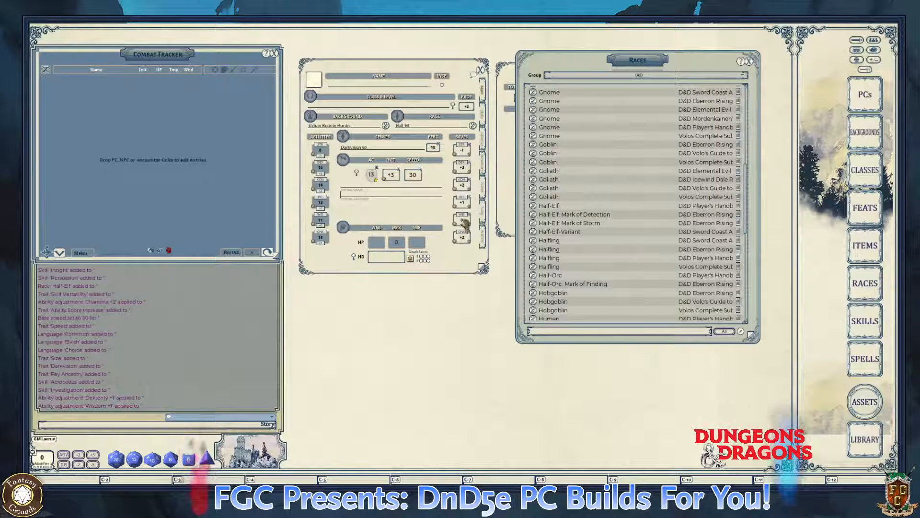
- Review the character's features, traits, proficiencies and languages, and browse the race list after moving it clear of the class window
left_click(484, 139)
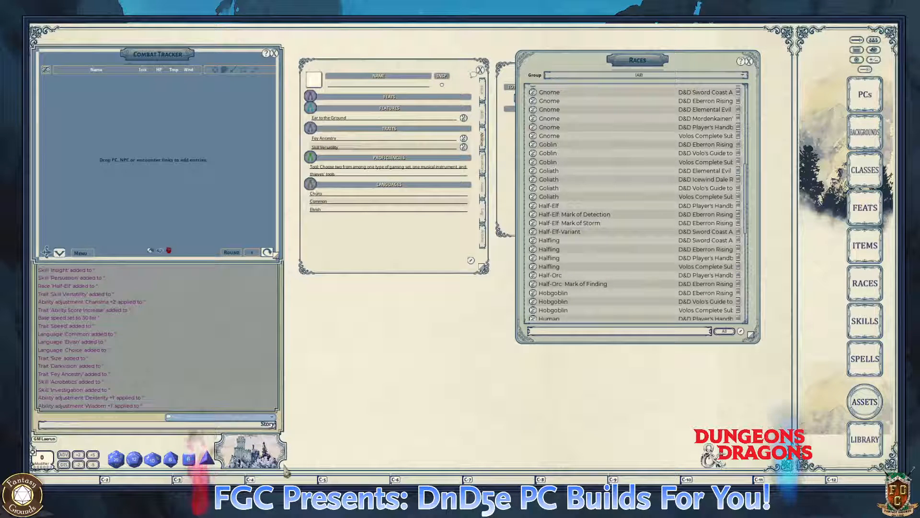
key("ctrl")
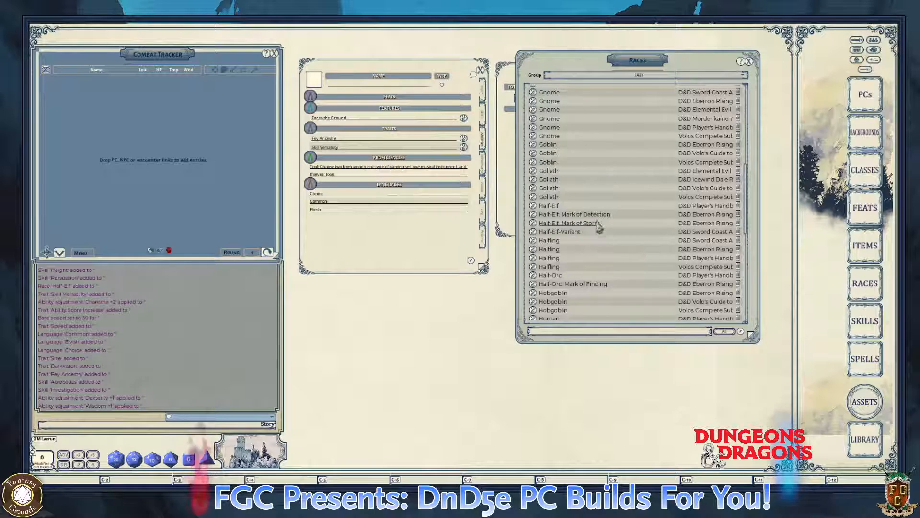
key("ctrl")
scroll(597, 243, "down", 6)
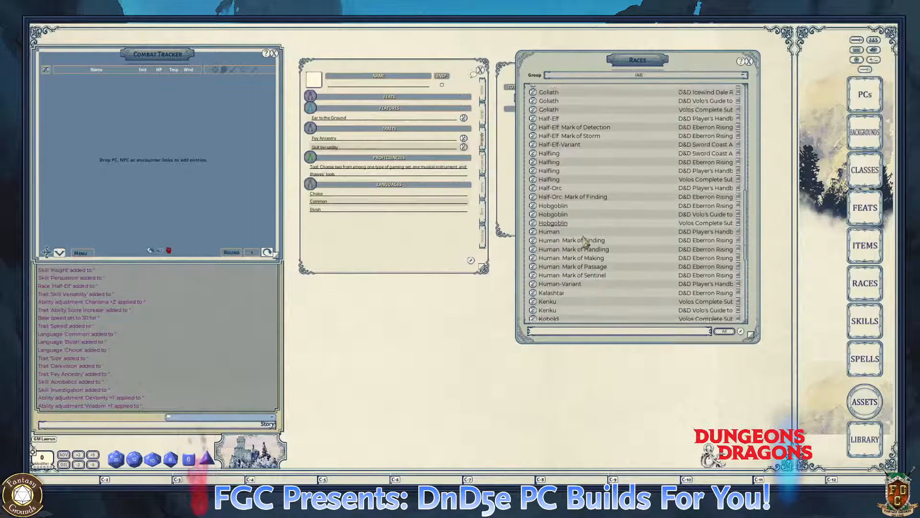
scroll(585, 248, "down", 3)
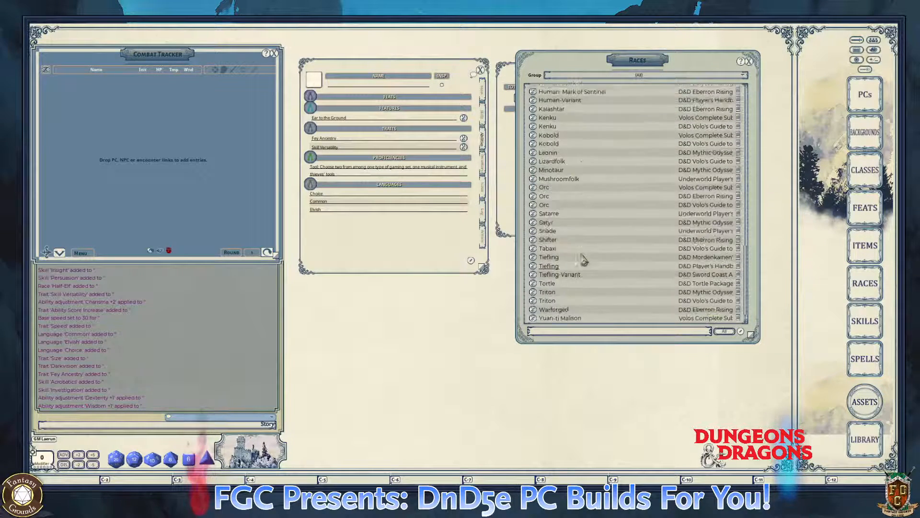
scroll(583, 258, "up", 8)
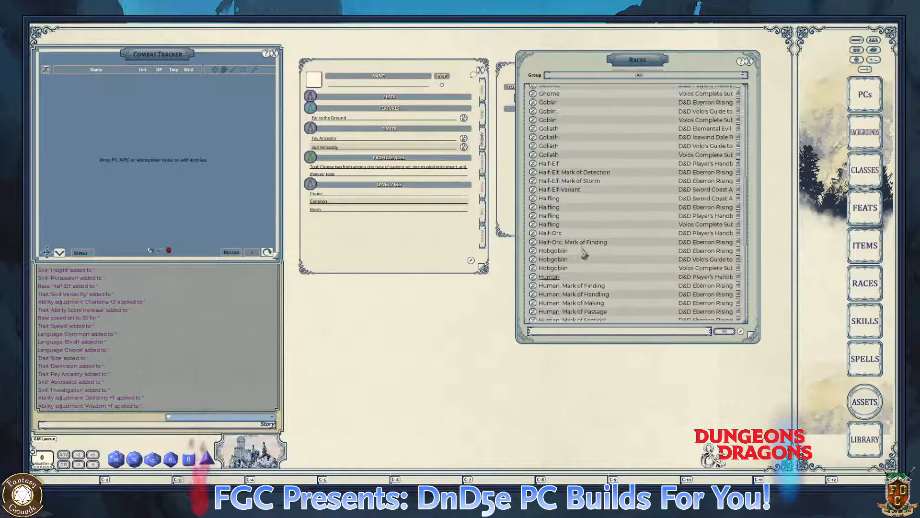
left_click_drag(620, 67, 614, 139)
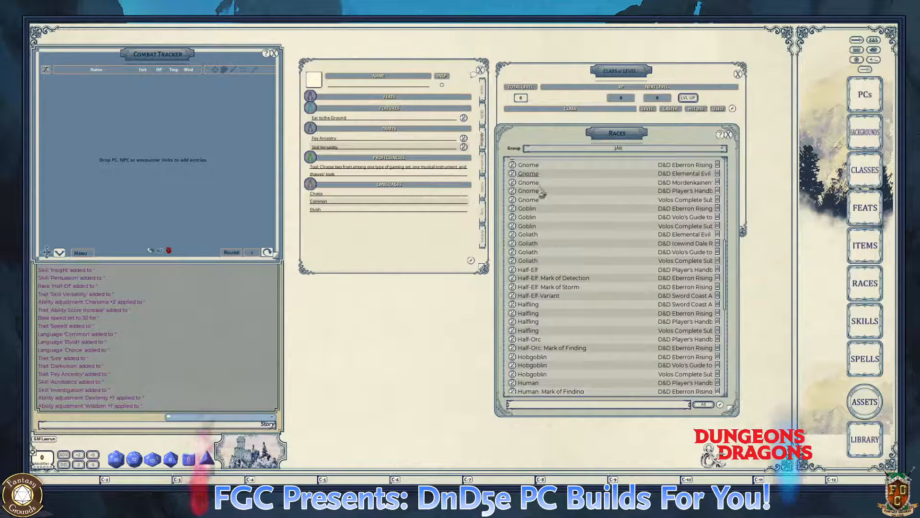
scroll(541, 273, "down", 5)
scroll(546, 280, "down", 2)
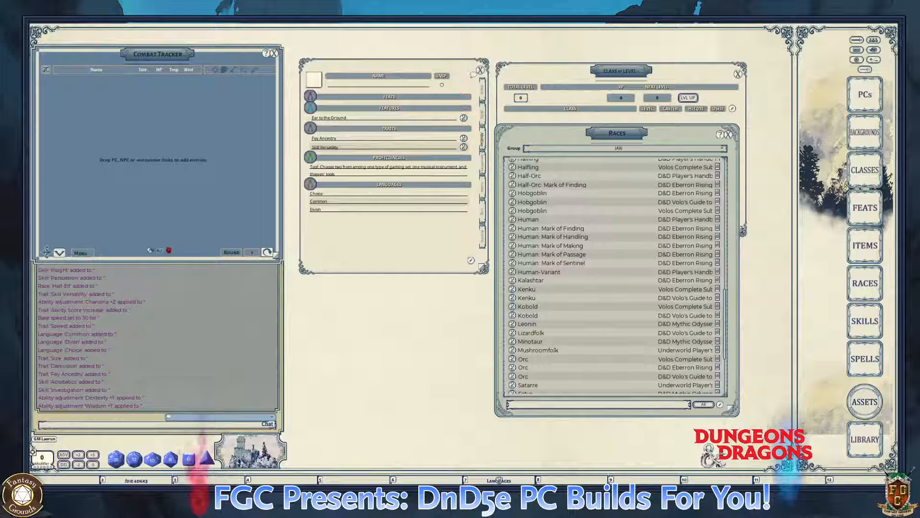
- Return to the main character page and close the race list
key("ctrl")
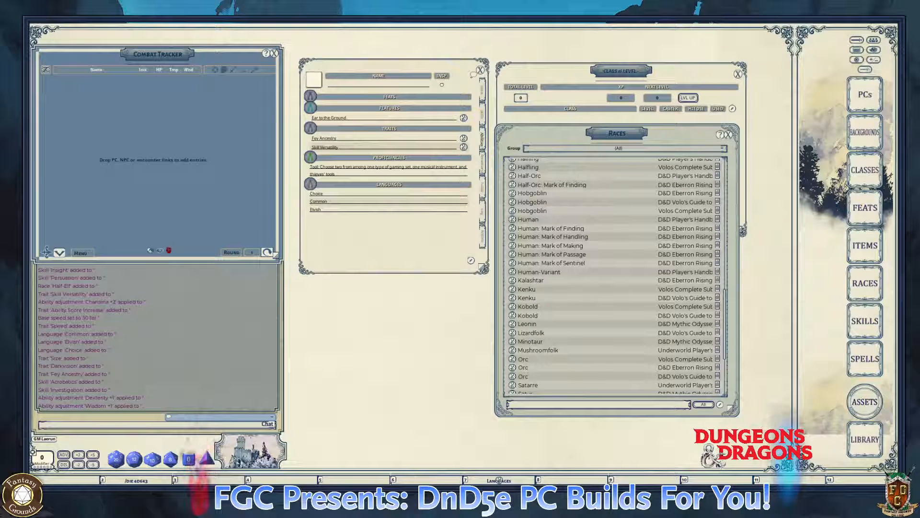
key("ctrl")
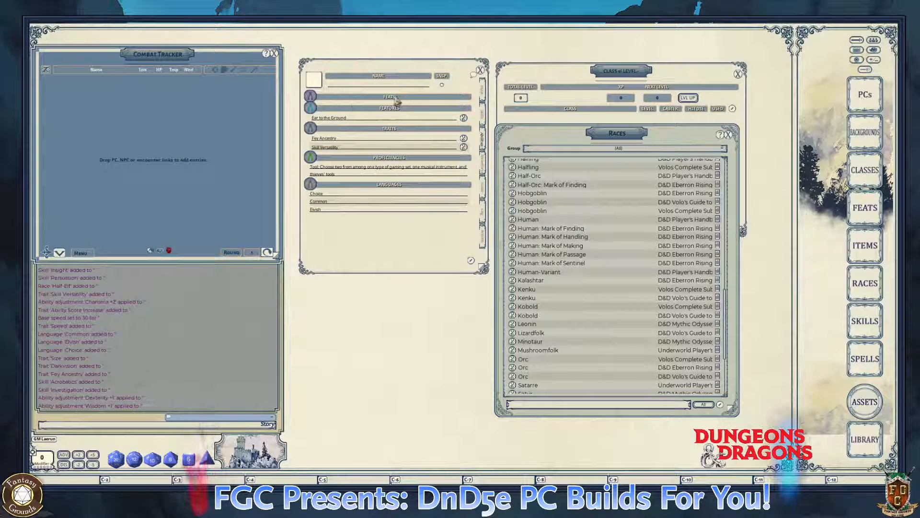
left_click_drag(639, 135, 643, 142)
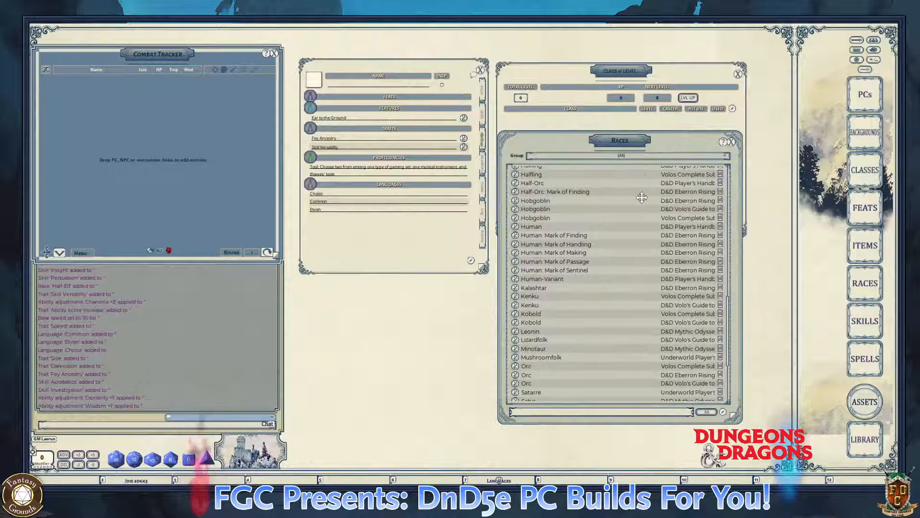
key("ctrl")
left_click(484, 98)
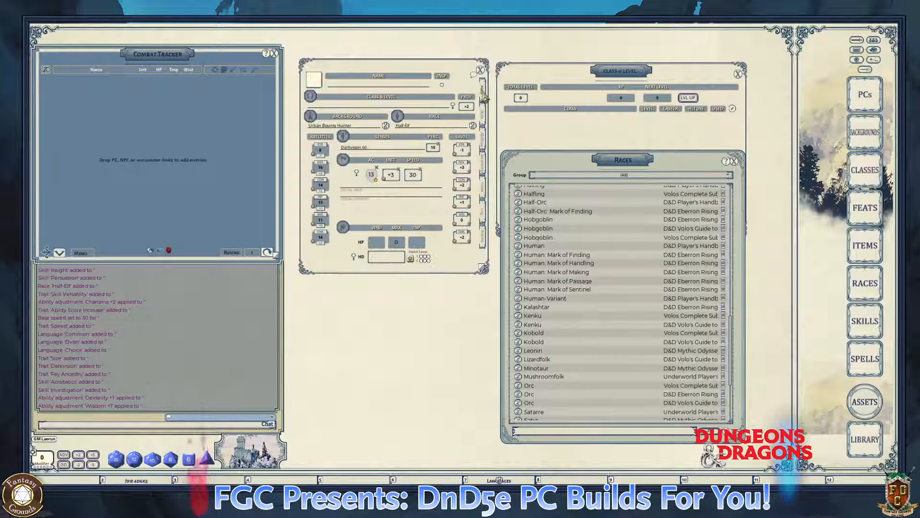
key("ctrl")
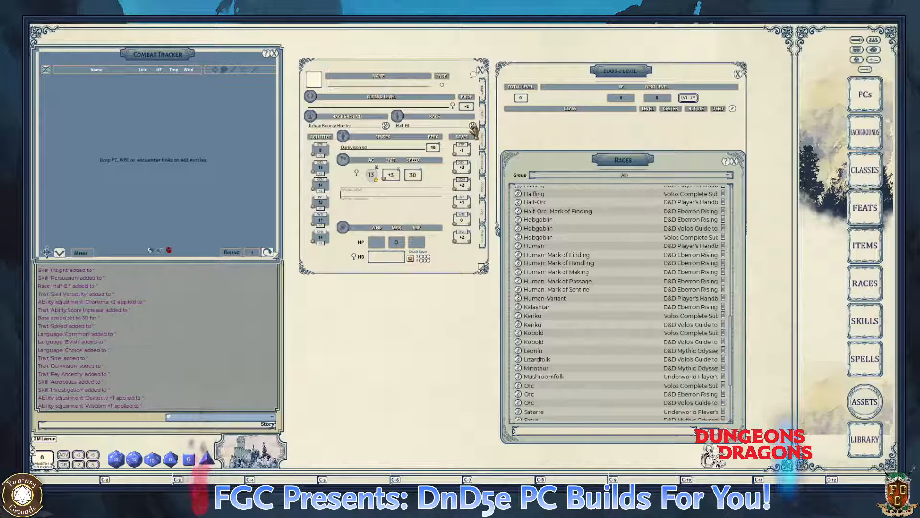
left_click(734, 161)
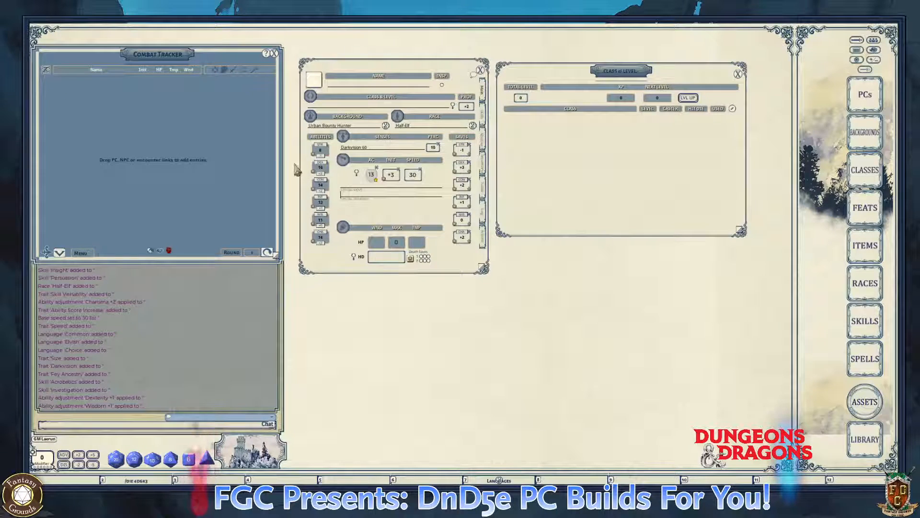
- Read the skill and tool proficiencies in the Urban Bounty Hunter background description, and close it
left_click(385, 126)
scroll(590, 206, "down", 5)
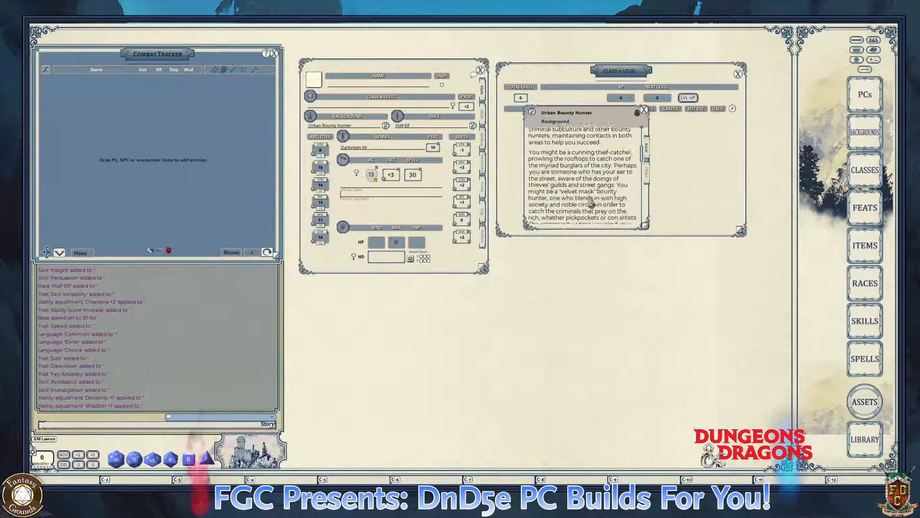
scroll(589, 207, "down", 3)
scroll(559, 198, "down", 2)
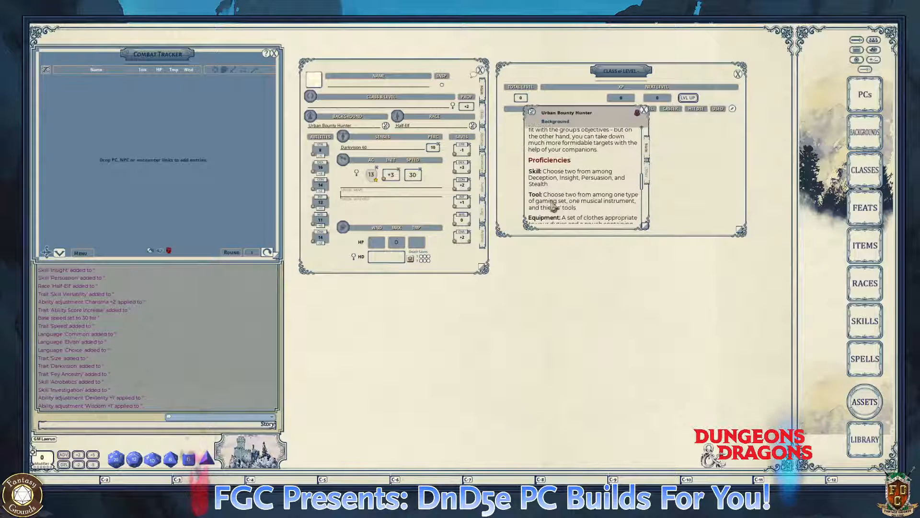
scroll(562, 197, "up", 2)
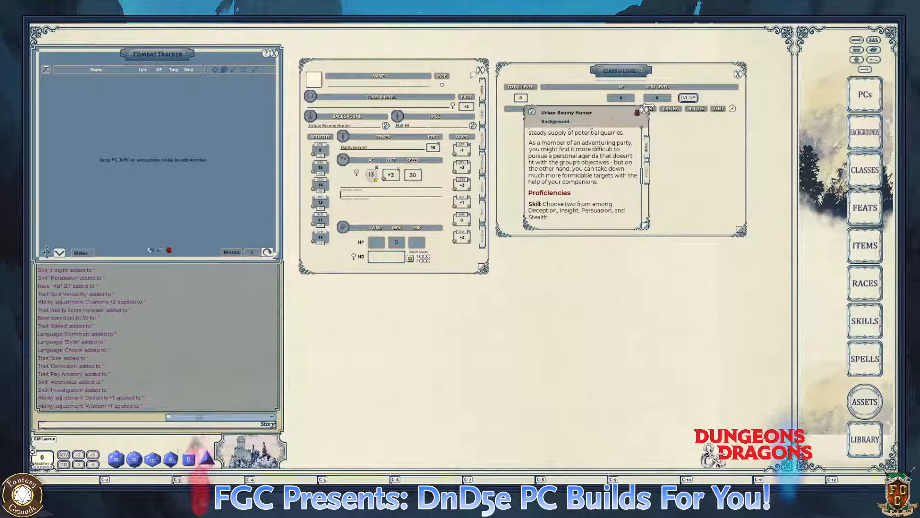
left_click(644, 110)
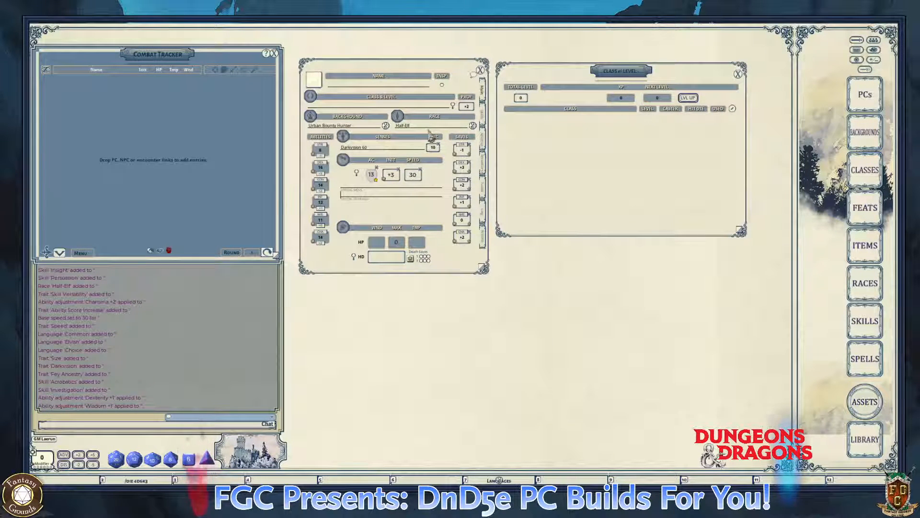
- Look through the Half-Elf race description linked on the character sheet, and close it
left_click(473, 126)
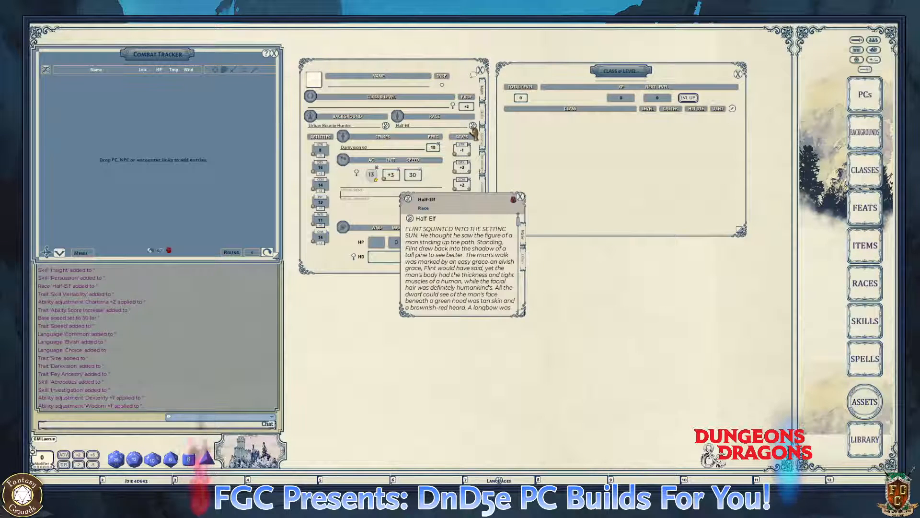
scroll(463, 249, "down", 10)
scroll(463, 250, "down", 5)
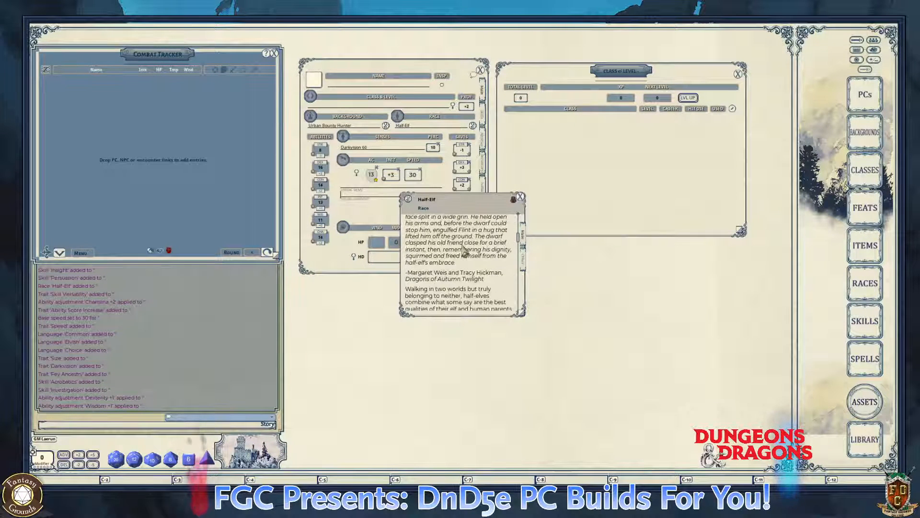
scroll(463, 251, "down", 3)
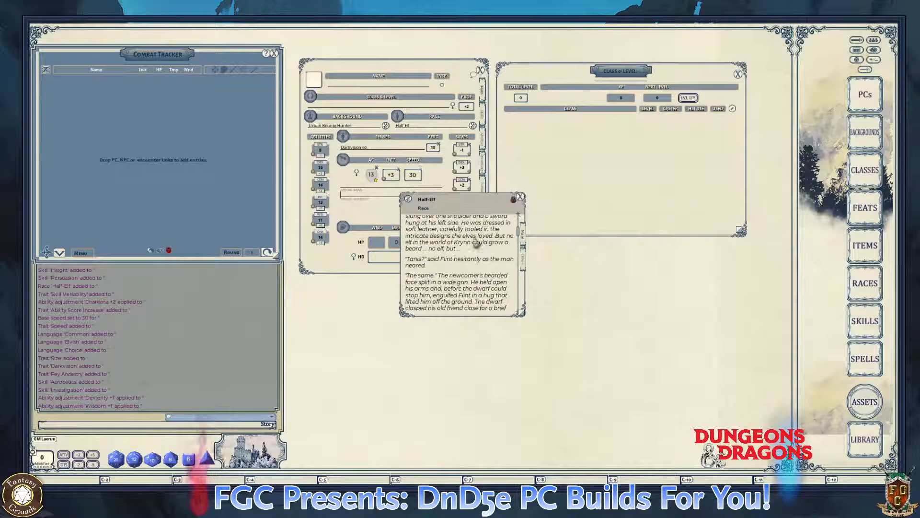
left_click(520, 197)
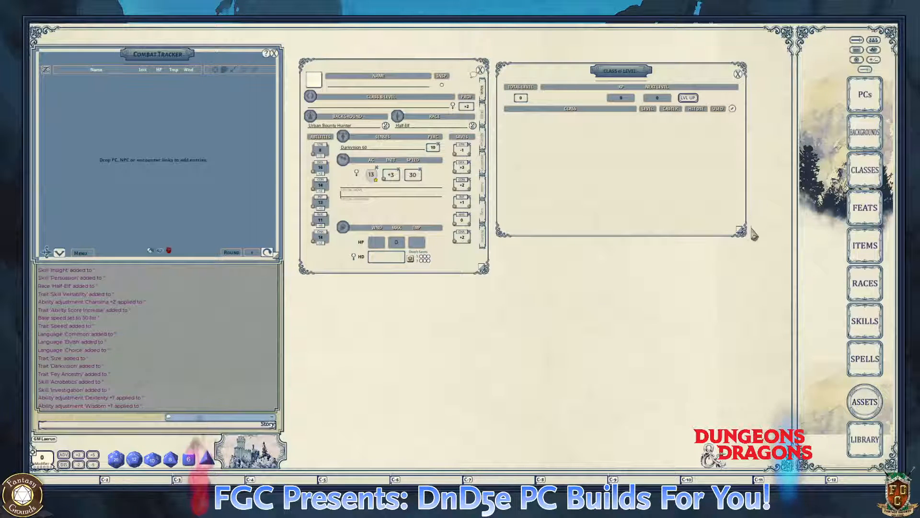
- Shrink the Class & Level window, close it and reopen it beside the character sheet
left_click_drag(741, 231, 677, 163)
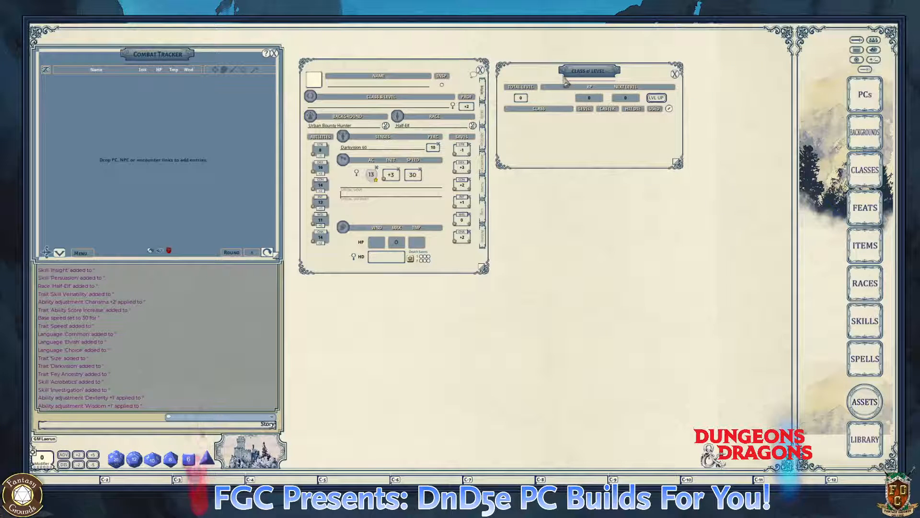
left_click(674, 74)
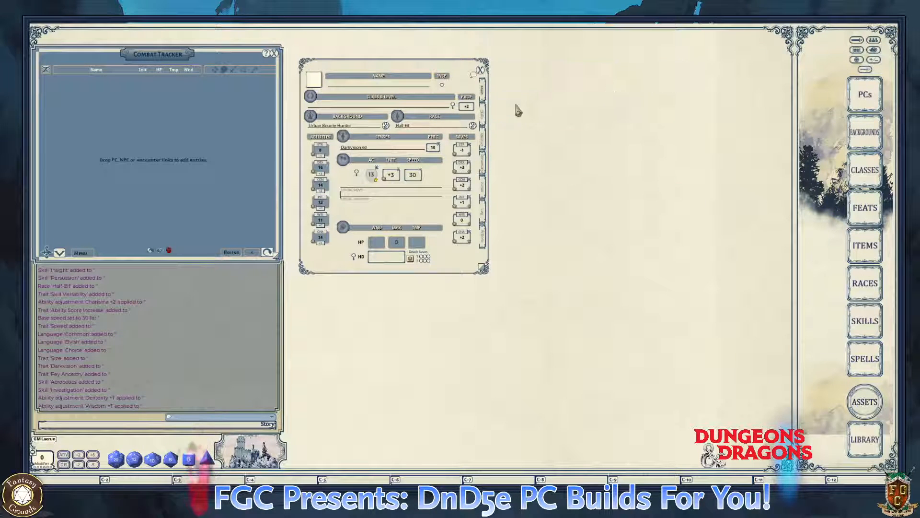
left_click(453, 105)
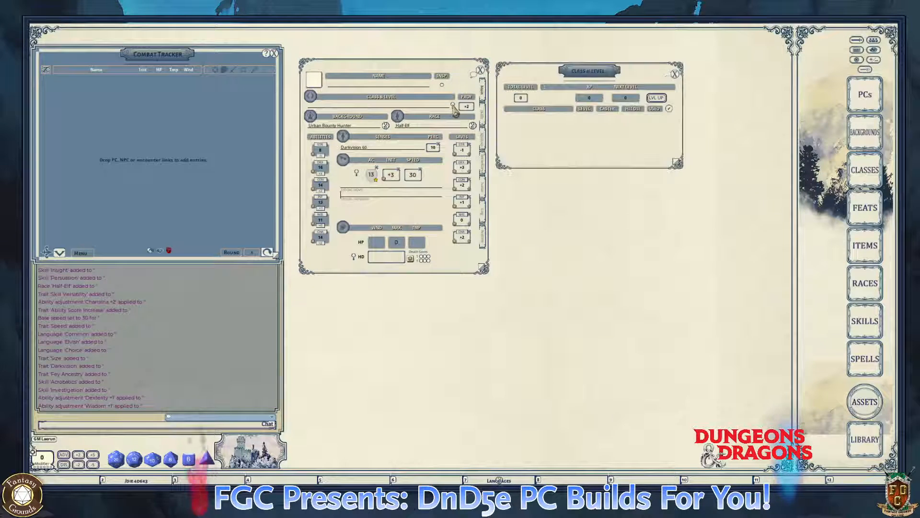
key("ctrl")
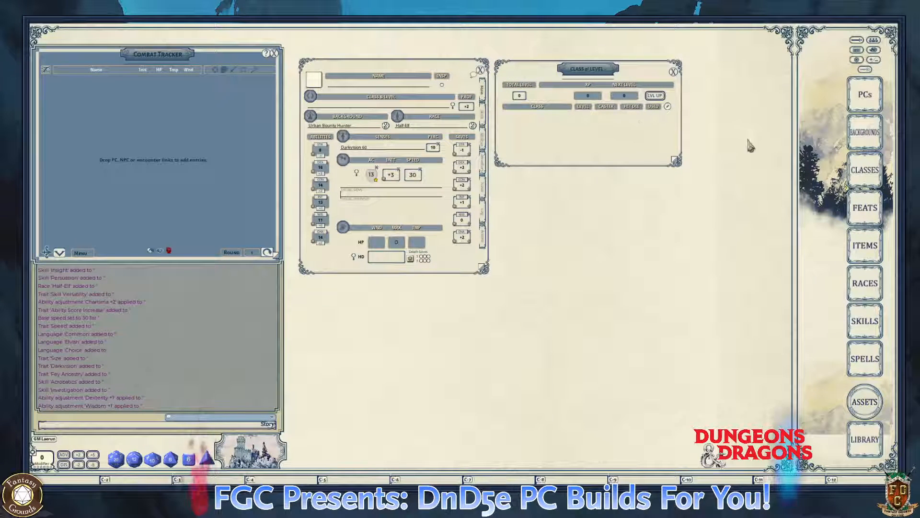
- Filter the class list to D&D Tasha's Cauldron of Everything and add the Expert class to the character
left_click(861, 168)
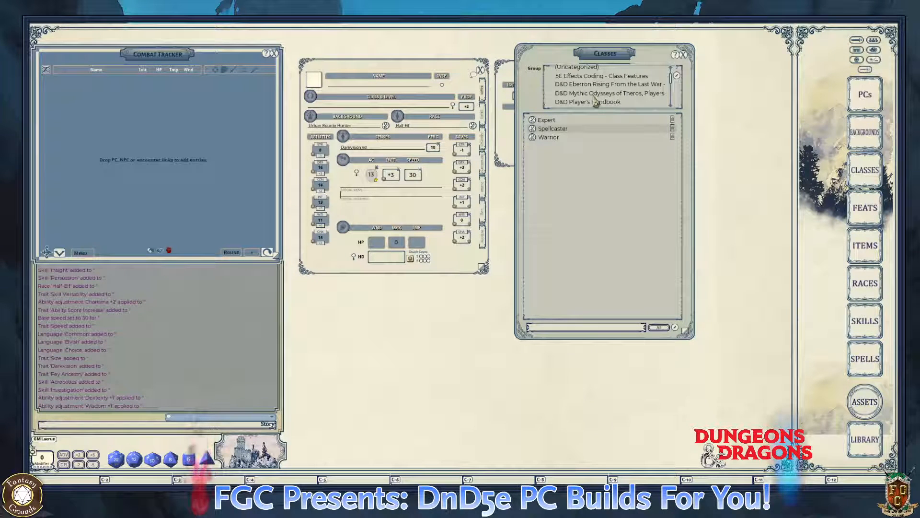
scroll(617, 99, "down", 3)
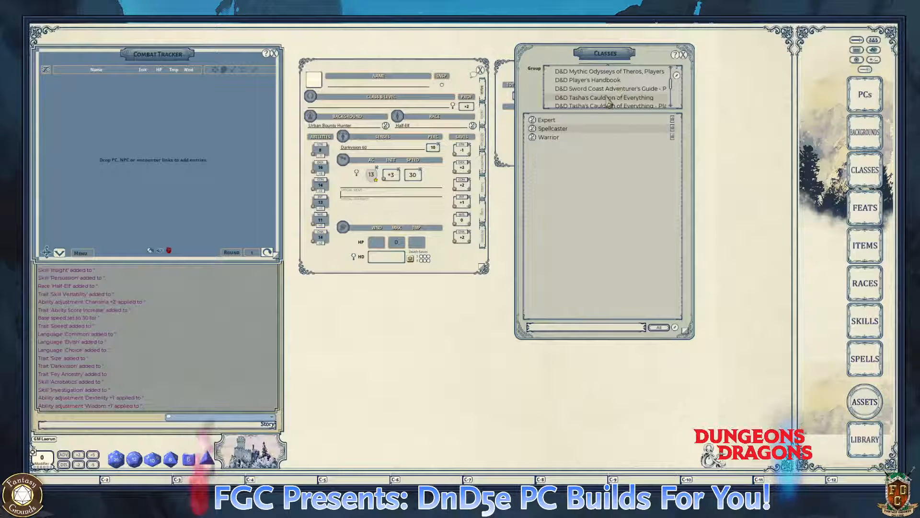
left_click(608, 98)
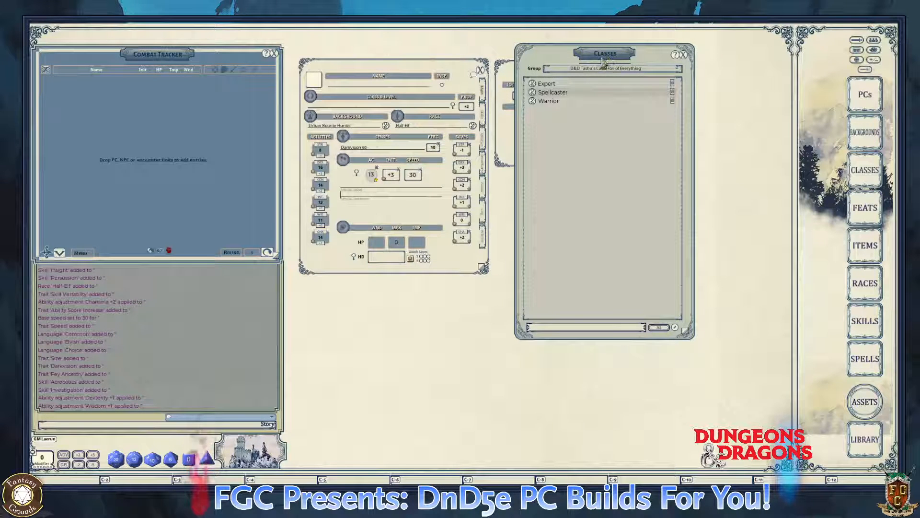
left_click_drag(604, 61, 763, 78)
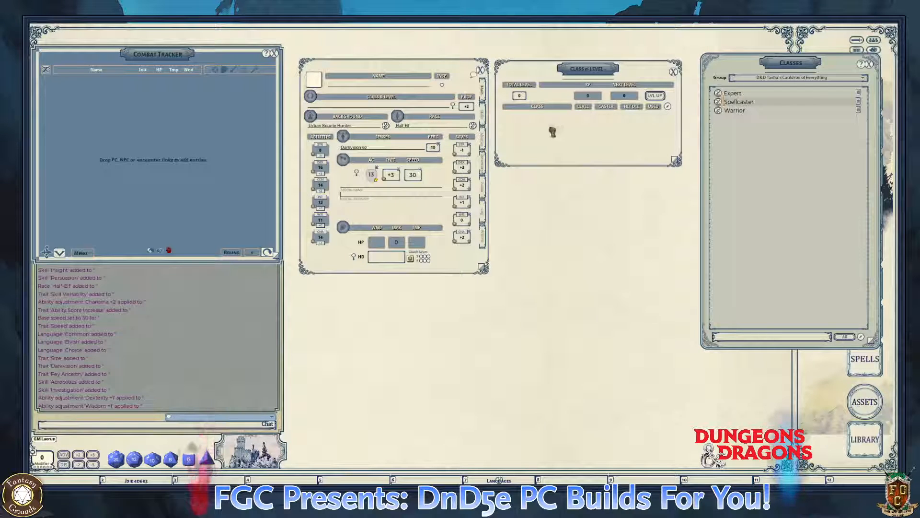
left_click_drag(552, 132, 552, 131)
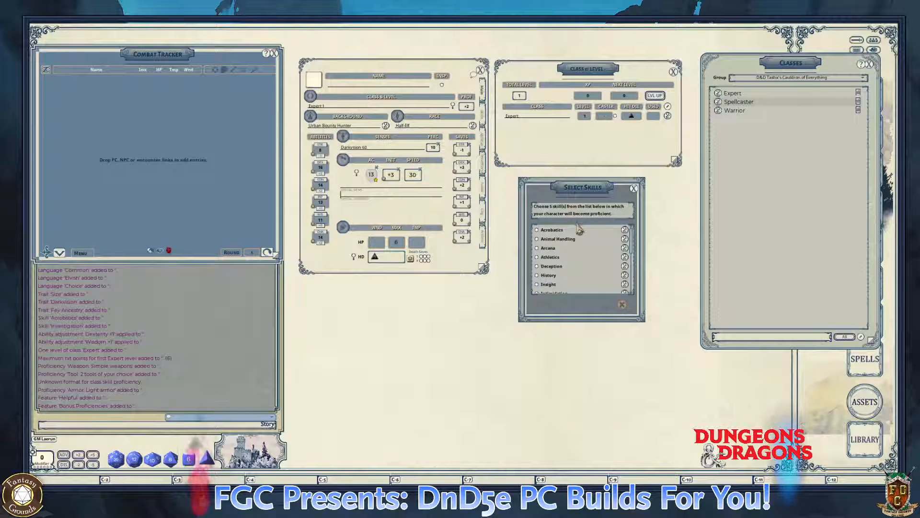
- Look through the Select Skills list, switch the character sheet to its skills, and place the Select Skills window beside it
scroll(576, 233, "down", 3)
scroll(576, 233, "up", 3)
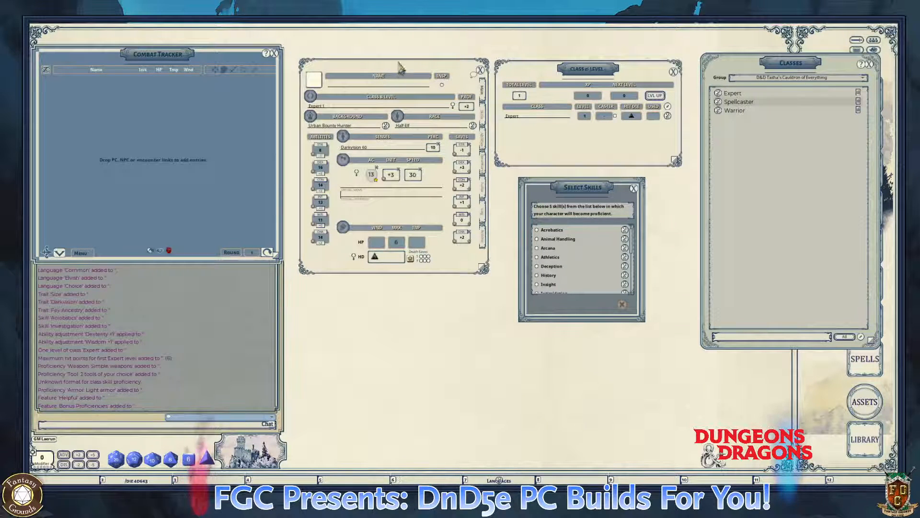
left_click_drag(401, 64, 387, 59)
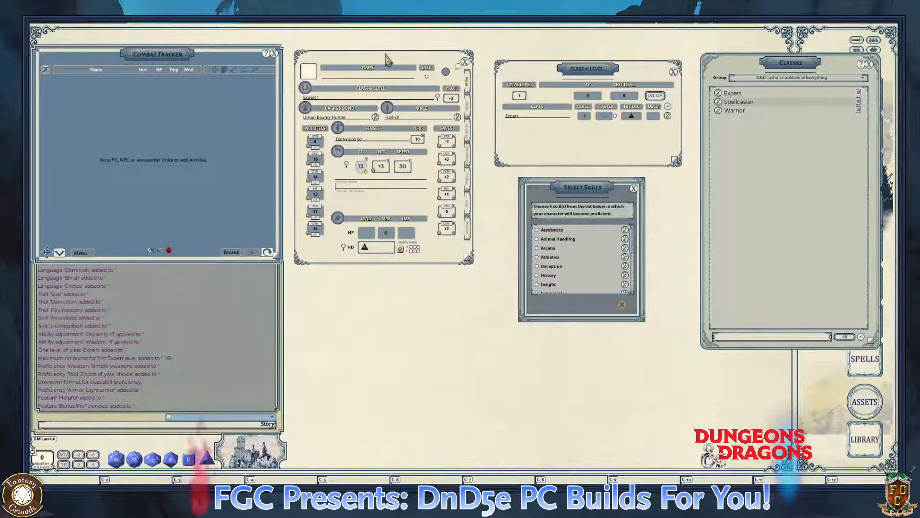
left_click(467, 105)
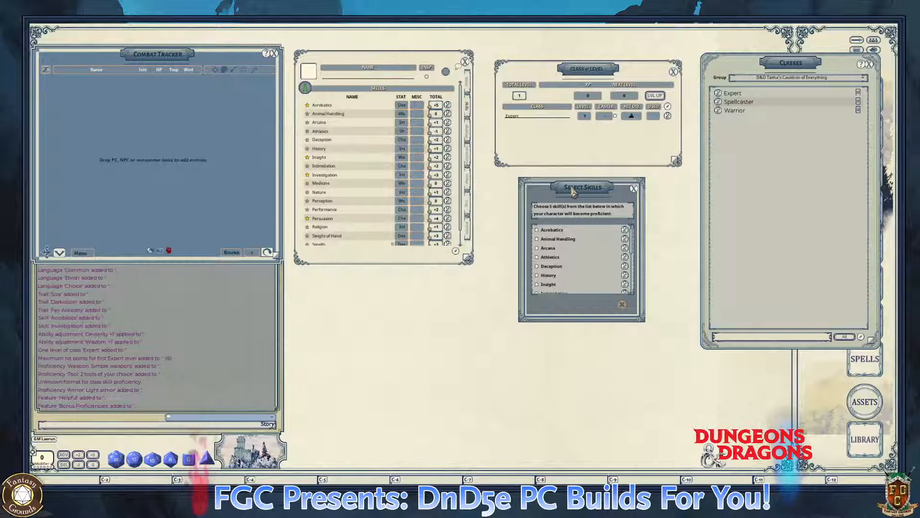
left_click_drag(573, 190, 542, 102)
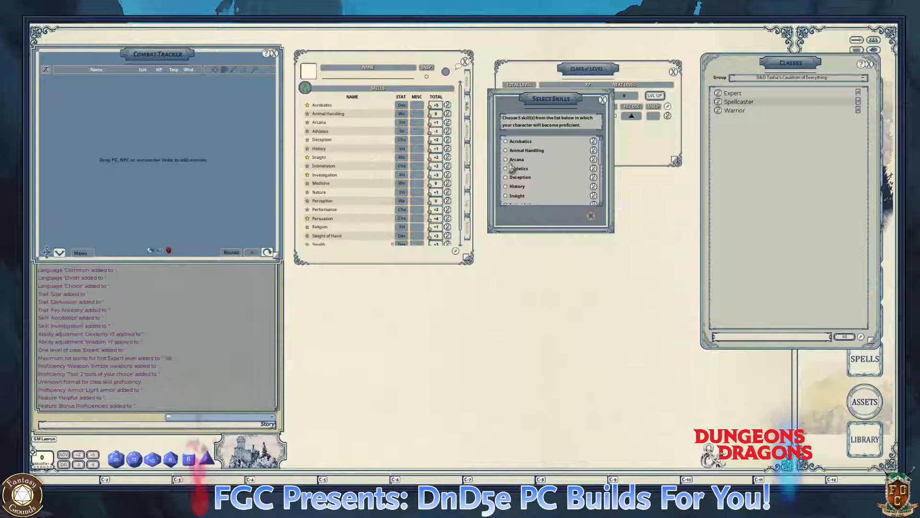
- Mark History, Stealth and Survival as chosen skill proficiencies for the Expert class
scroll(522, 177, "down", 2)
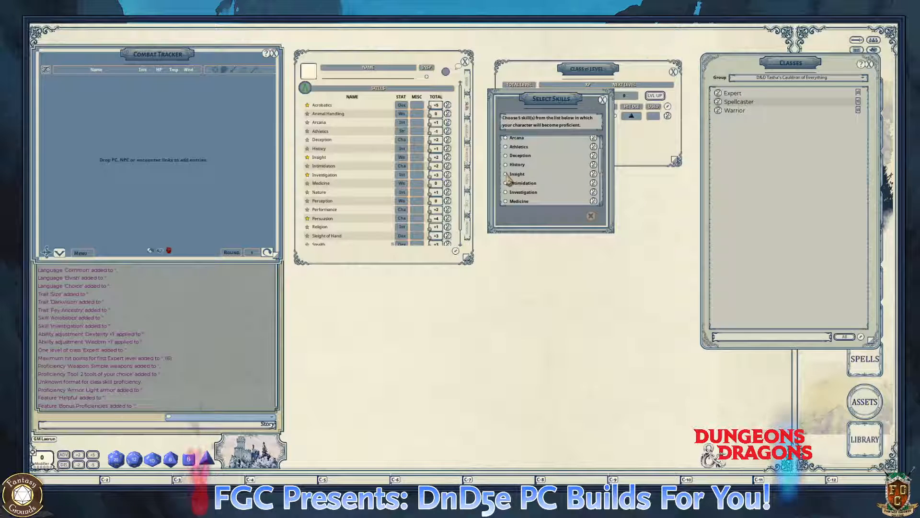
left_click(505, 164)
scroll(560, 175, "up", 2)
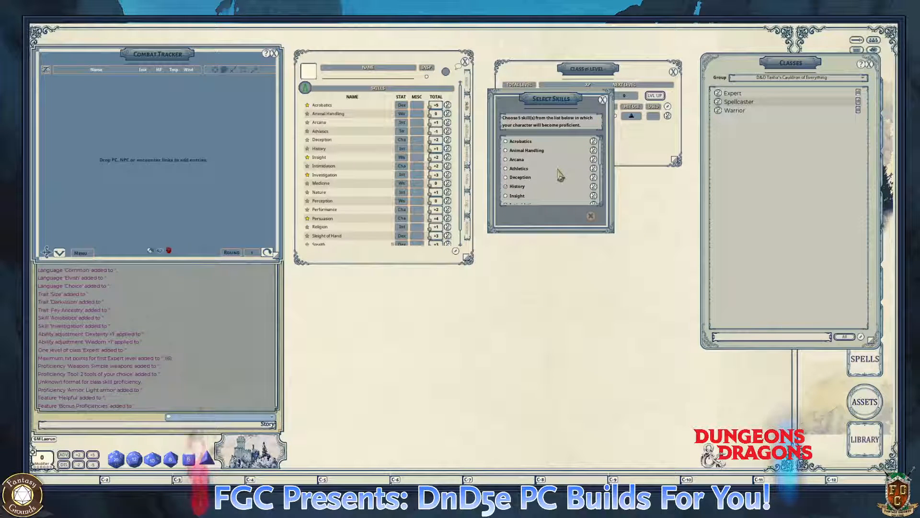
scroll(560, 175, "down", 3)
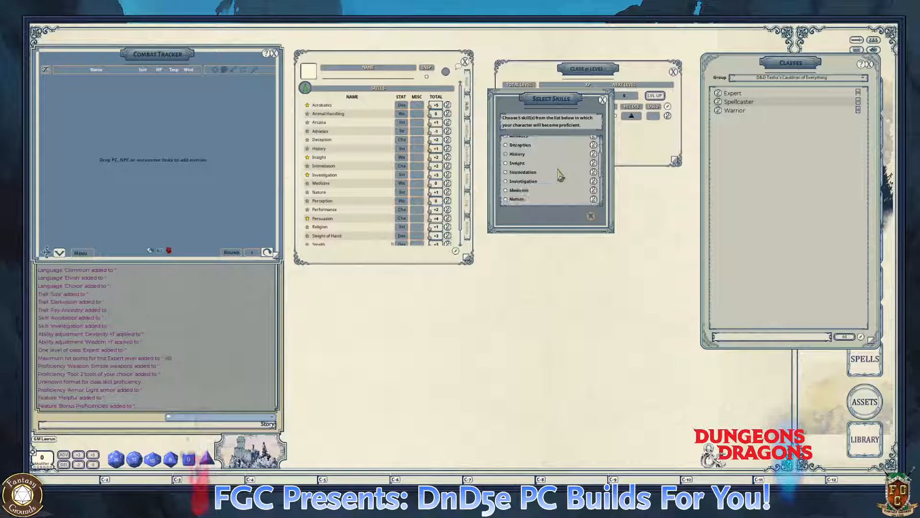
scroll(560, 175, "down", 6)
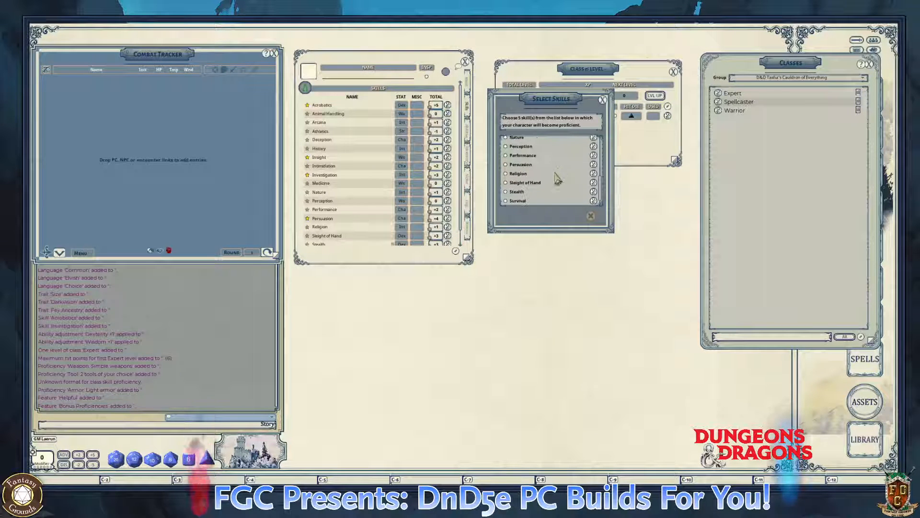
left_click(505, 191)
scroll(361, 230, "down", 1)
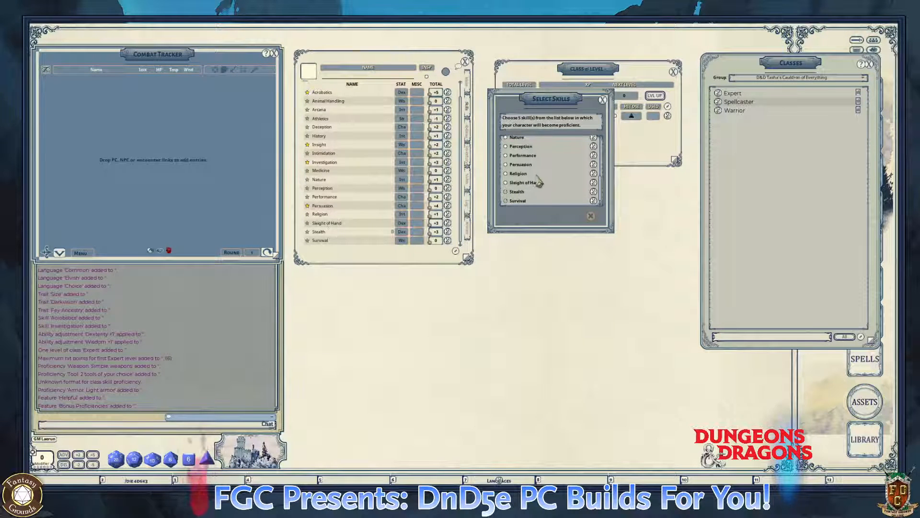
- Mark Perception and Performance as the remaining skill proficiencies, check the selection and confirm it
scroll(541, 182, "up", 1)
key("ctrl")
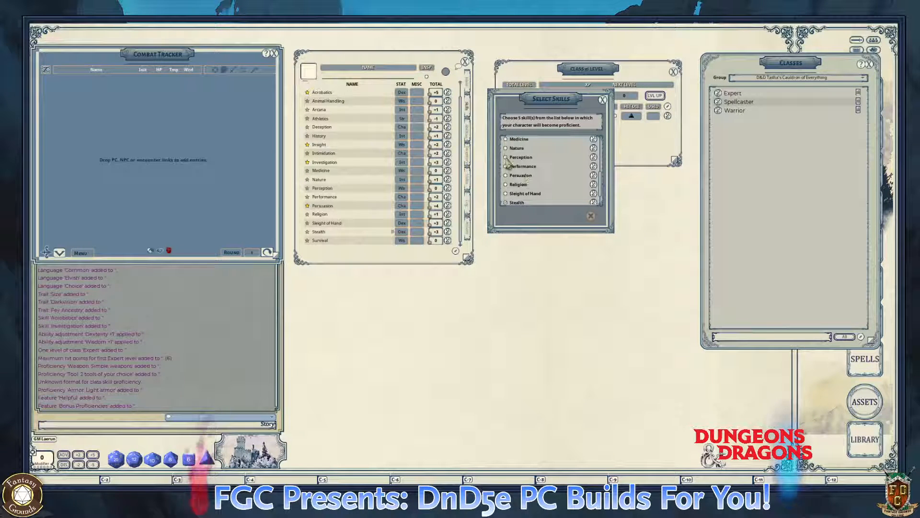
scroll(546, 184, "up", 3)
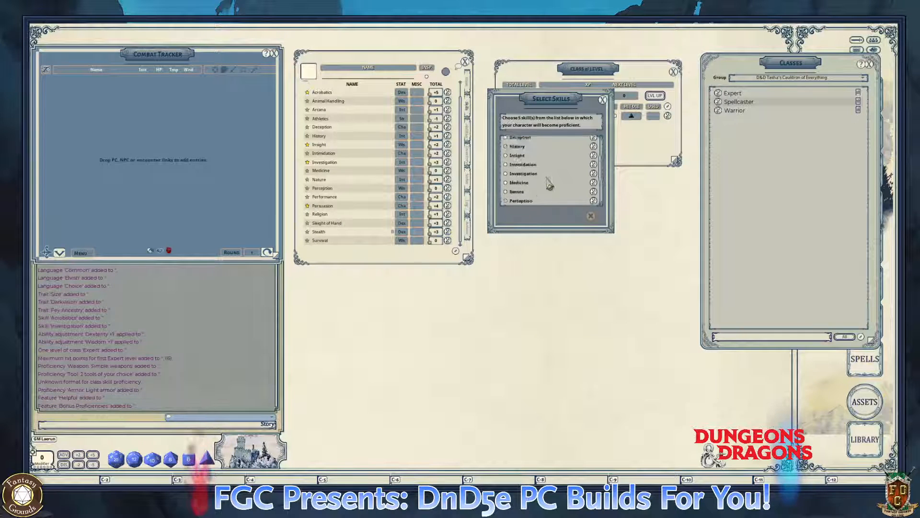
scroll(550, 185, "up", 3)
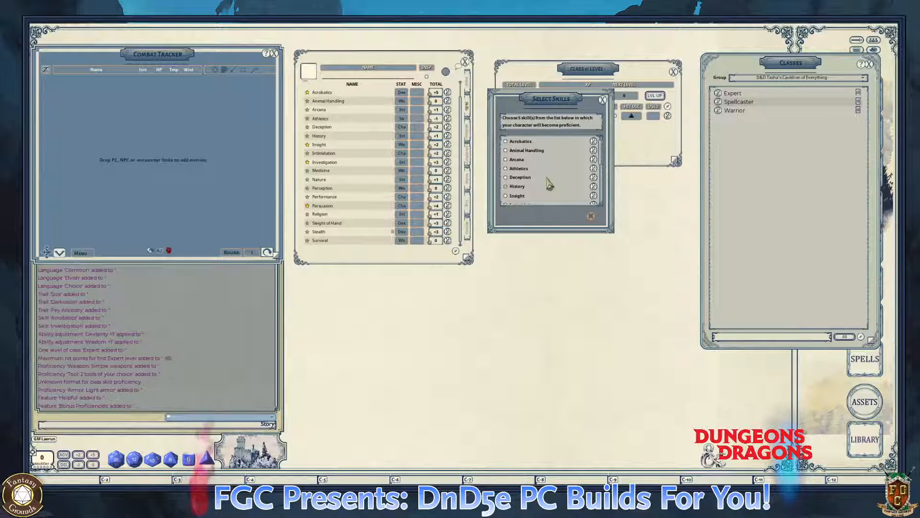
scroll(549, 185, "down", 6)
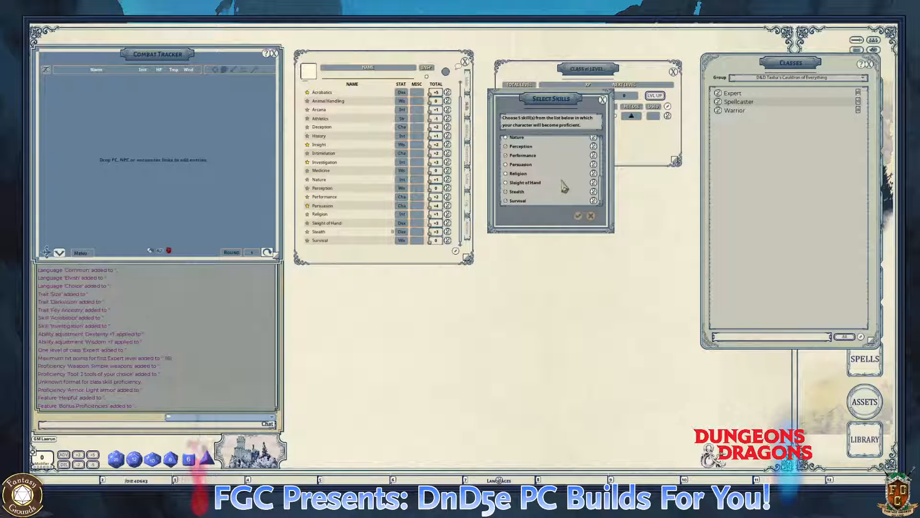
scroll(560, 186, "up", 6)
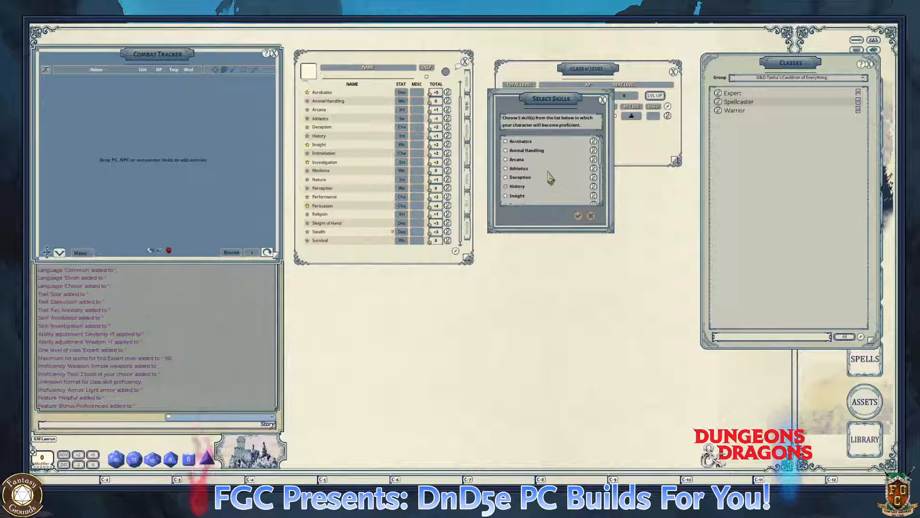
scroll(550, 179, "down", 4)
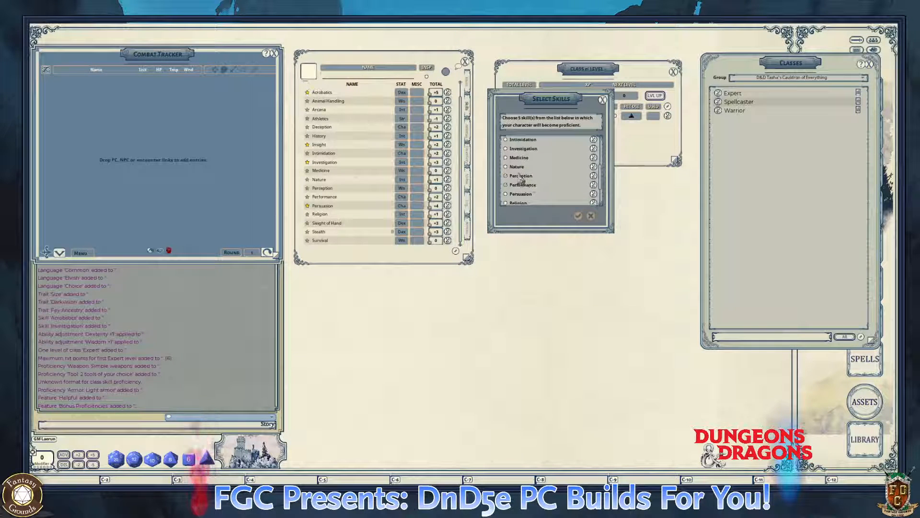
scroll(532, 192, "down", 2)
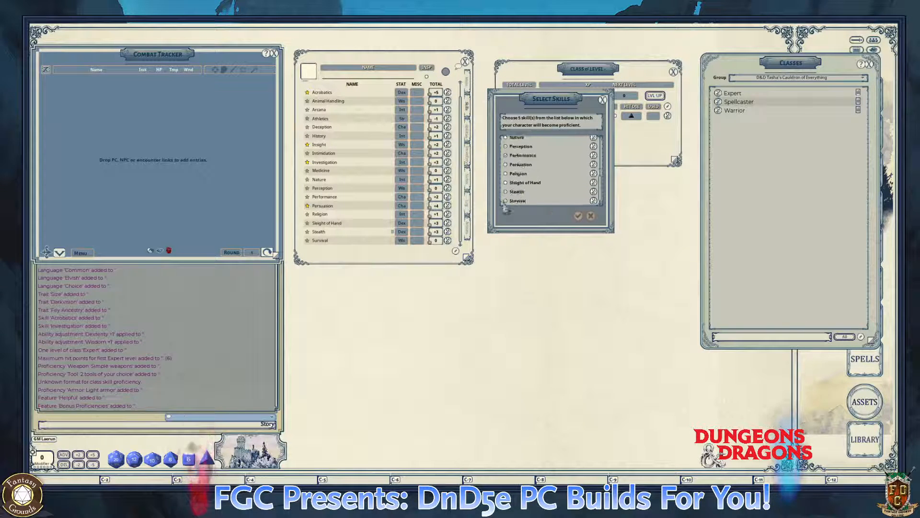
left_click(580, 214)
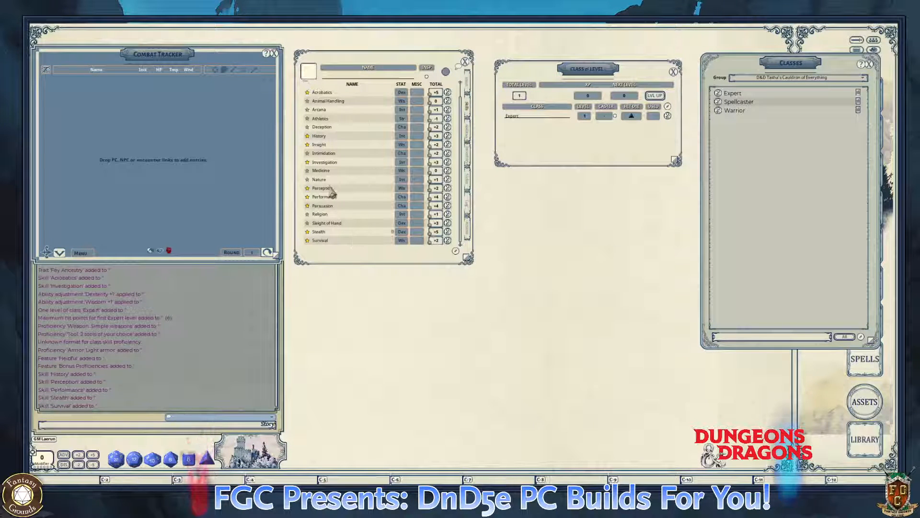
- Lengthen the character sheet to fit the whole skill list, and review the proficiency marks and skill totals
scroll(332, 174, "up", 1)
scroll(334, 179, "down", 1)
scroll(334, 178, "up", 1)
scroll(334, 180, "down", 1)
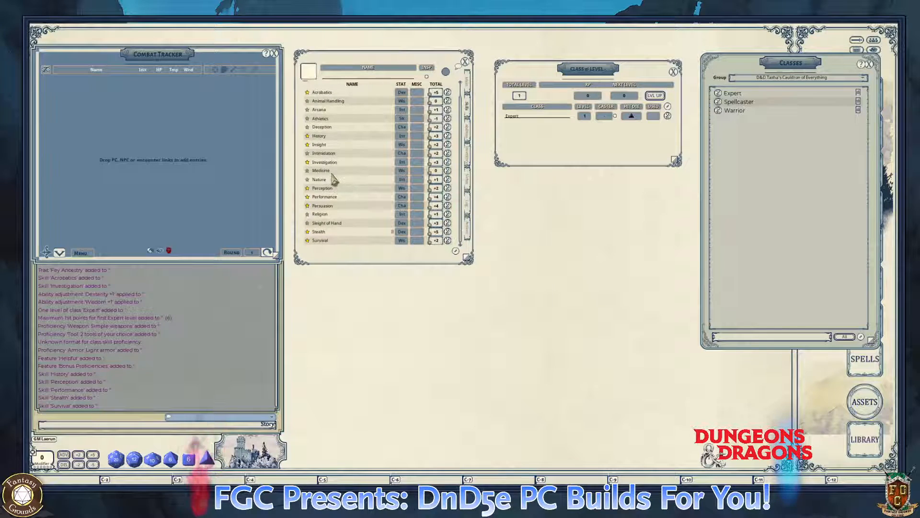
scroll(334, 179, "up", 1)
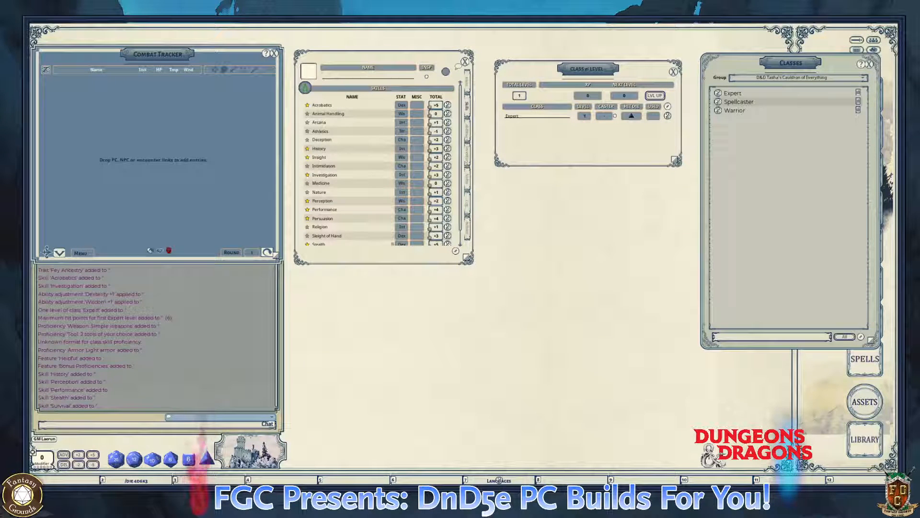
key("ctrl")
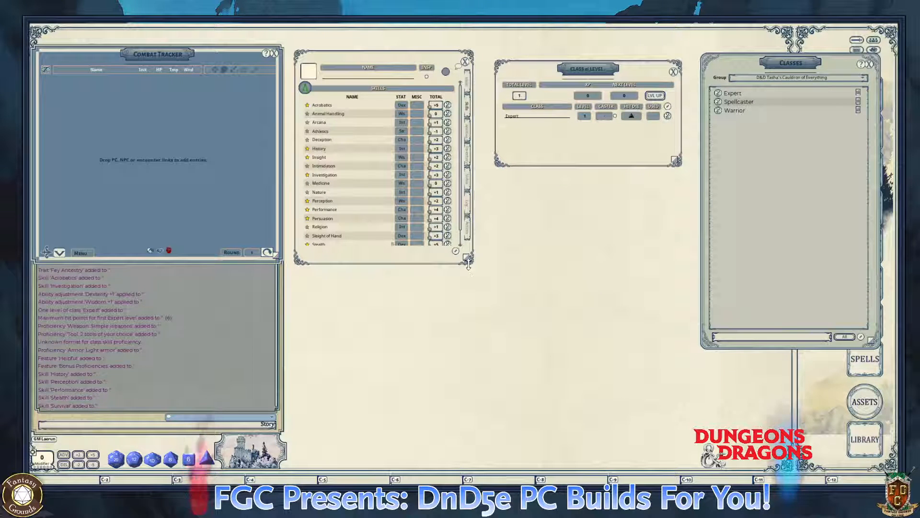
left_click_drag(466, 258, 458, 405)
key("ctrl")
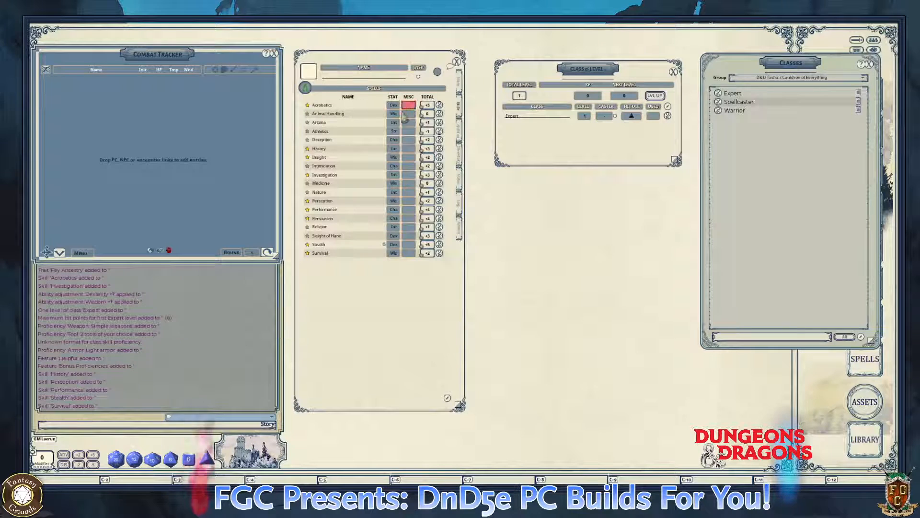
left_click_drag(408, 252, 426, 244)
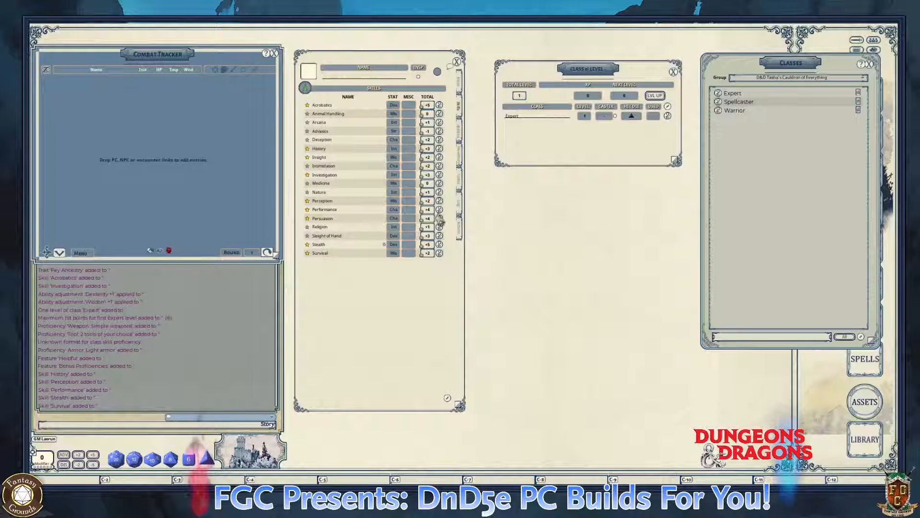
key("ctrl")
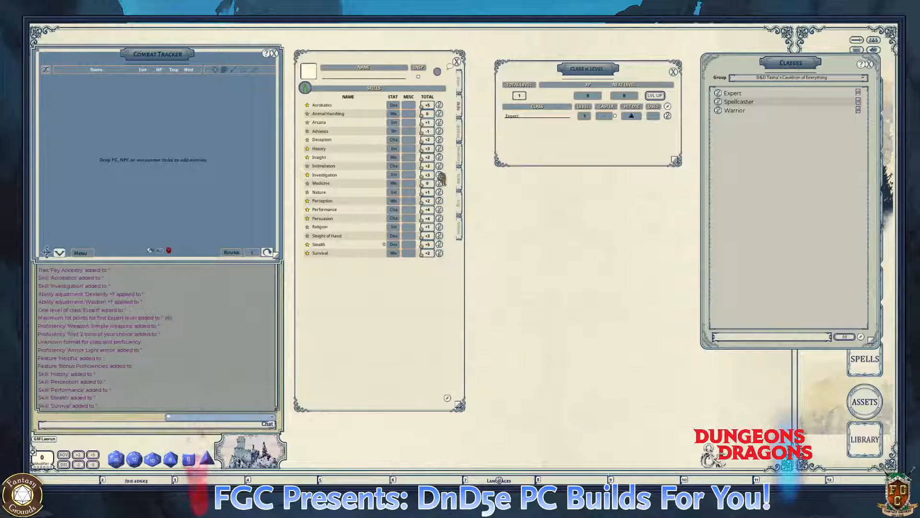
key("ctrl")
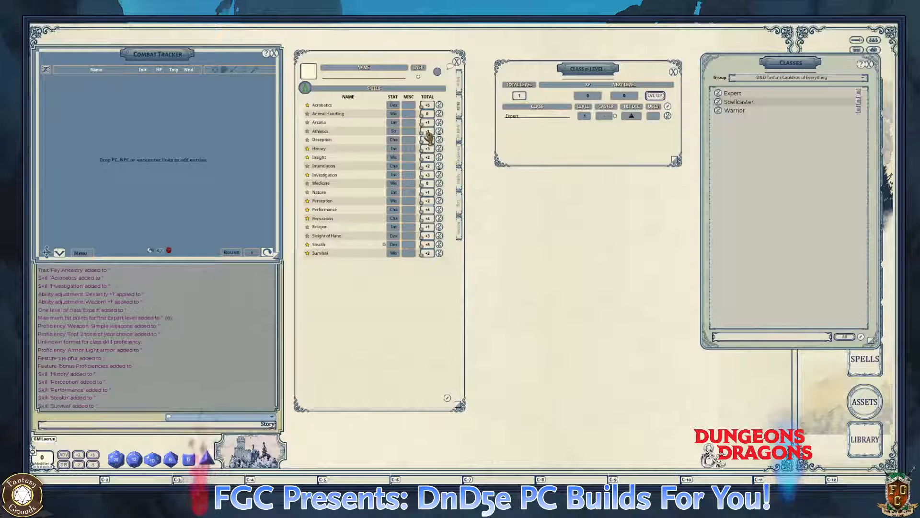
- Close the class list, move the Class & Level window closer to the character sheet, and return the sheet to its main page
left_click(870, 64)
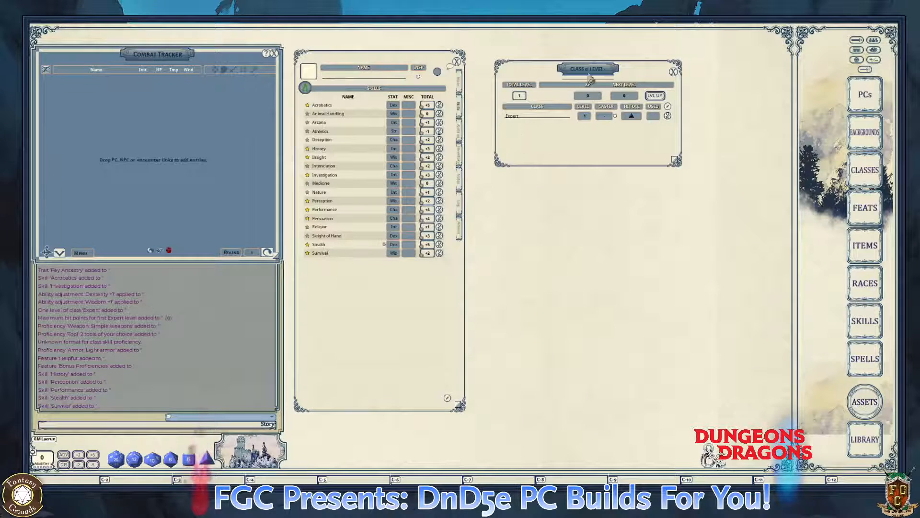
left_click_drag(518, 149, 500, 145)
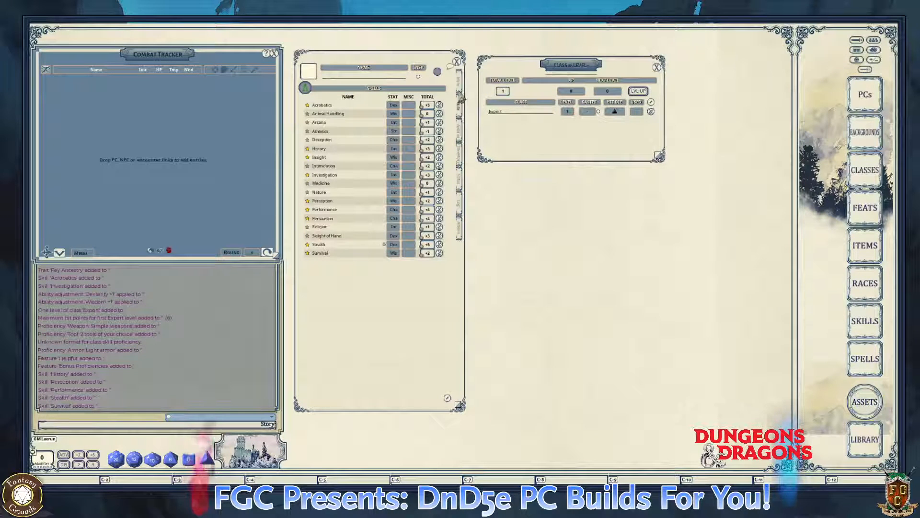
left_click(460, 86)
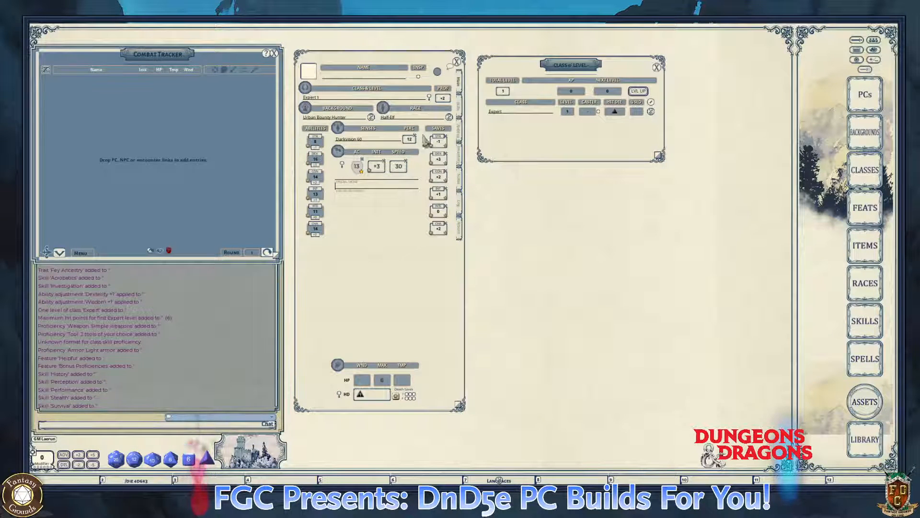
key("ctrl")
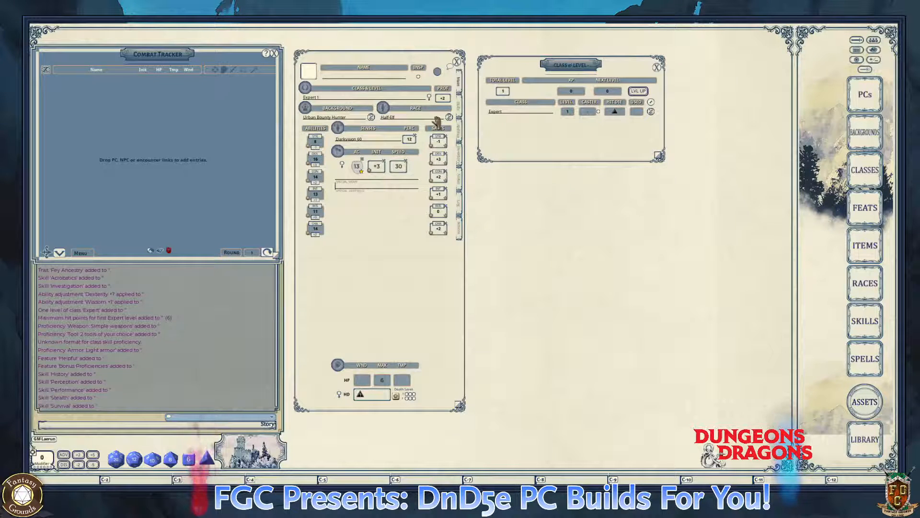
- View the Urban Bounty Hunter background description linked on the character sheet, move it clear of the other windows, and close it
key("ctrl")
left_click(371, 118, "ctrl")
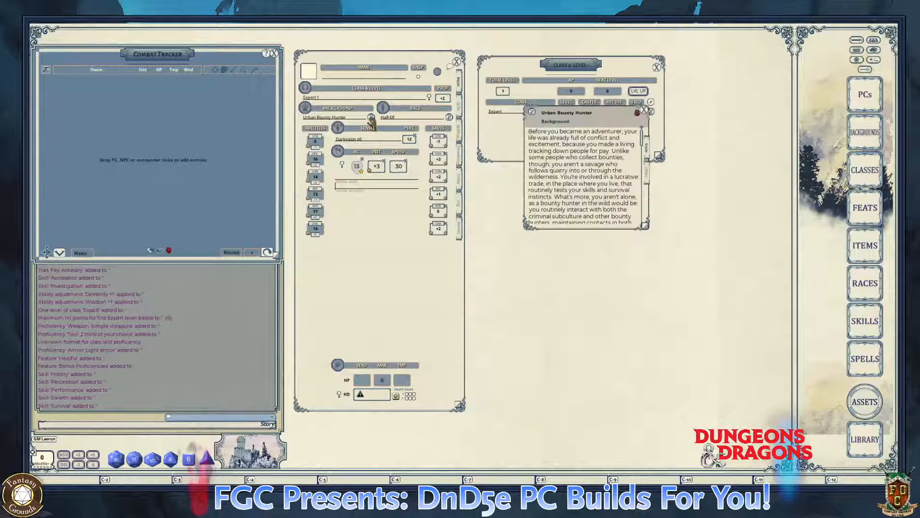
left_click_drag(582, 124, 721, 119)
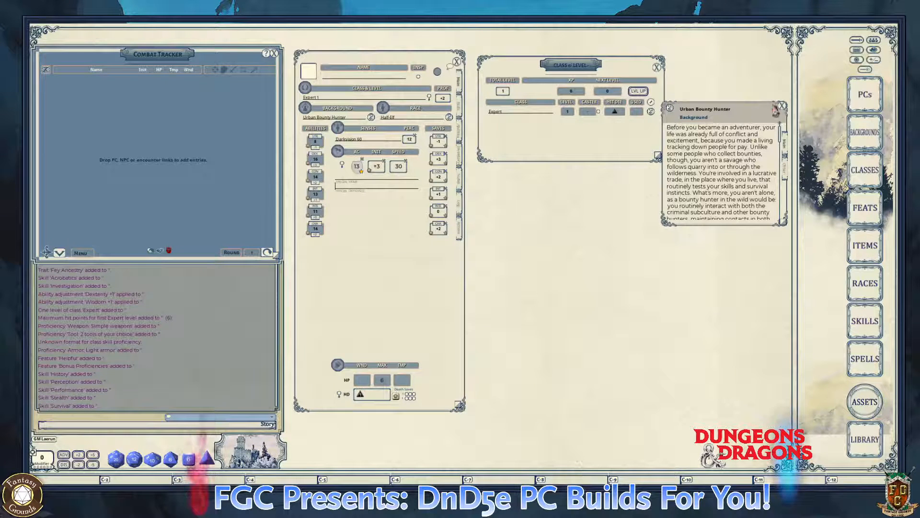
left_click(782, 106, "ctrl")
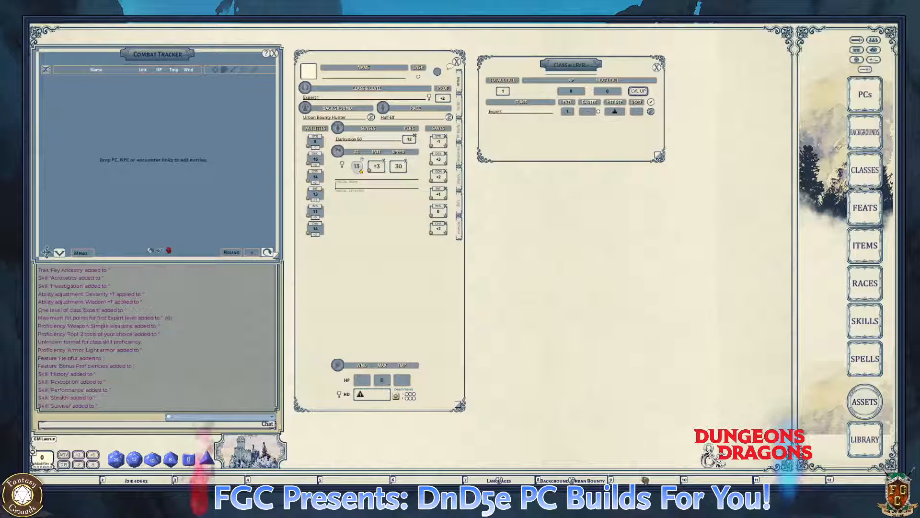
- Open the Expert class description from the Class & Level window, enlarge it, and examine the table of features by level
key("ctrl")
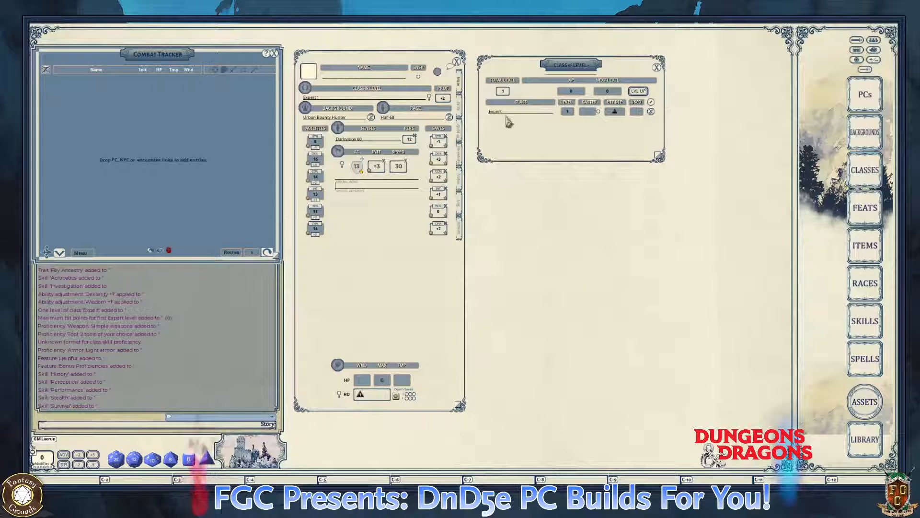
left_click(651, 112)
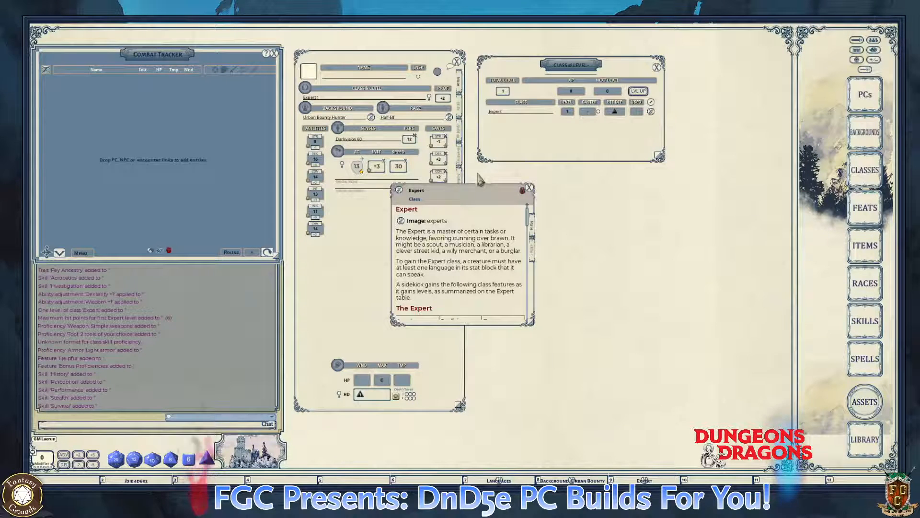
left_click_drag(473, 194, 646, 95)
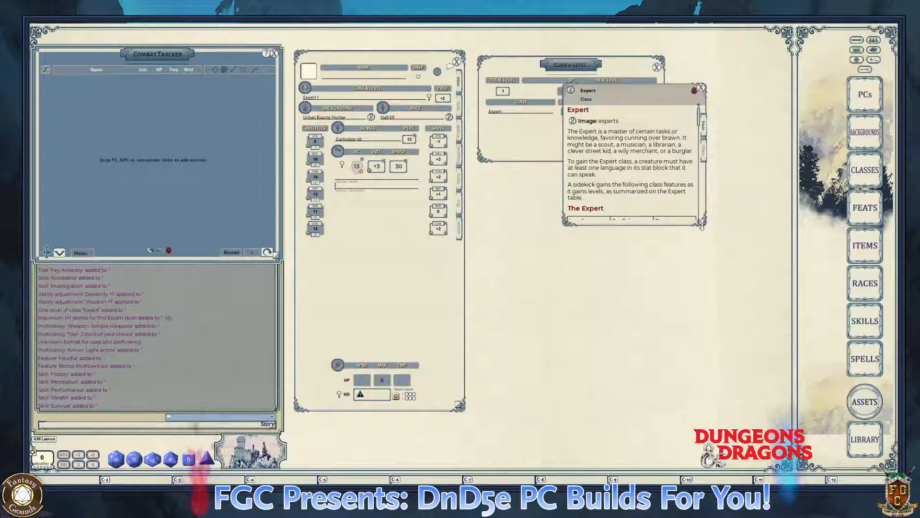
left_click_drag(701, 223, 776, 370)
scroll(722, 300, "down", 3)
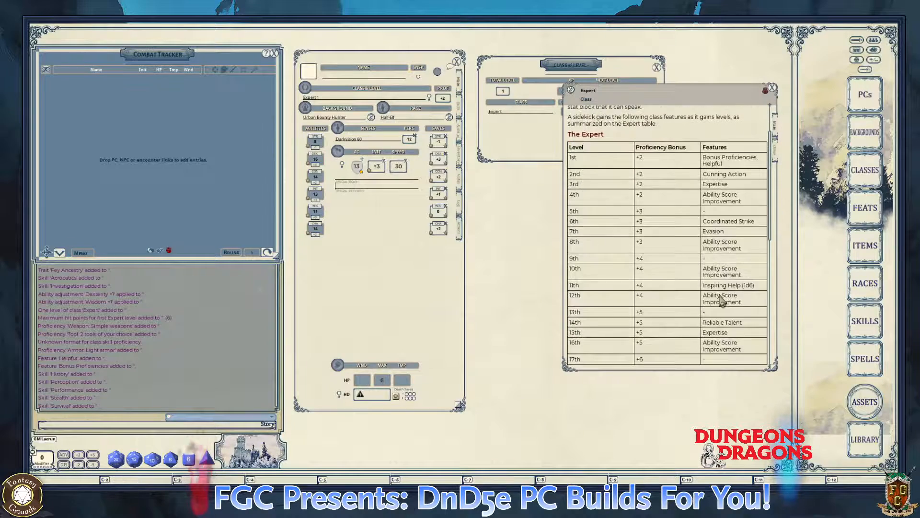
- Review the Expert's hit points, proficiencies and feature list, and place the class description below the Class & Level window
scroll(723, 299, "down", 10)
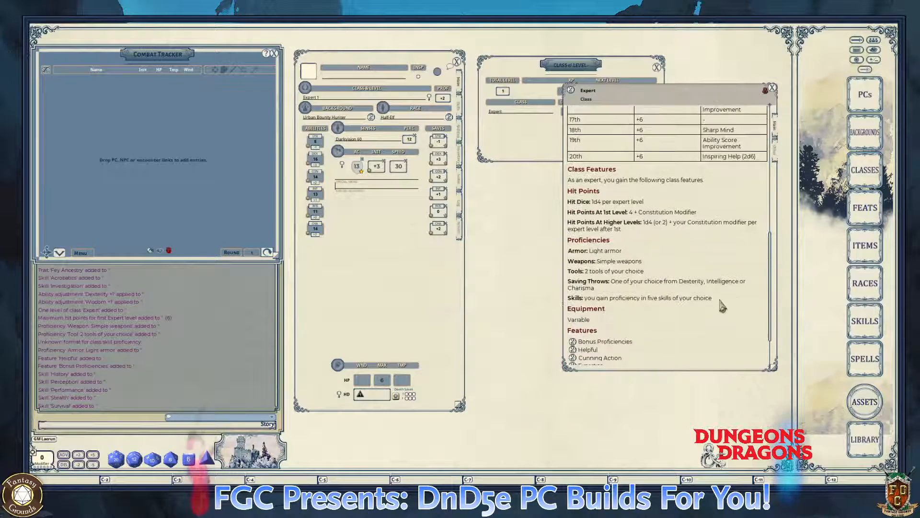
scroll(722, 307, "down", 3)
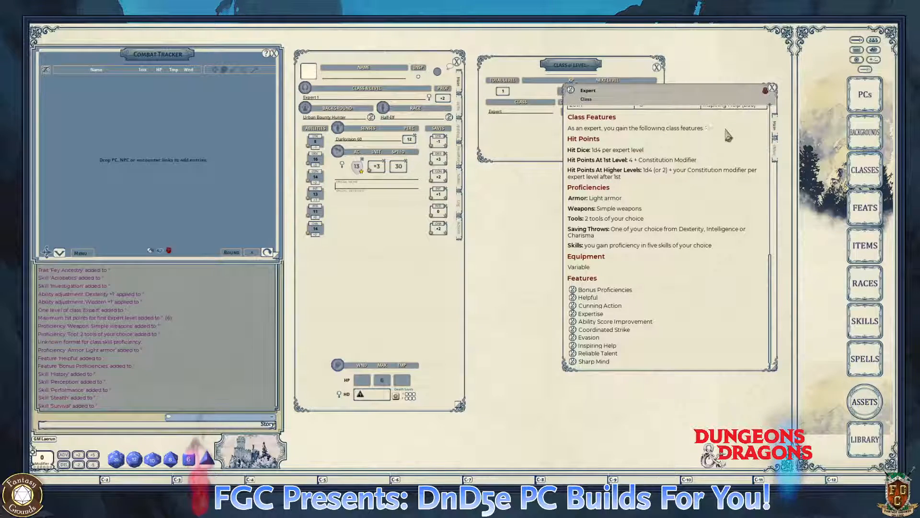
left_click_drag(741, 96, 653, 206)
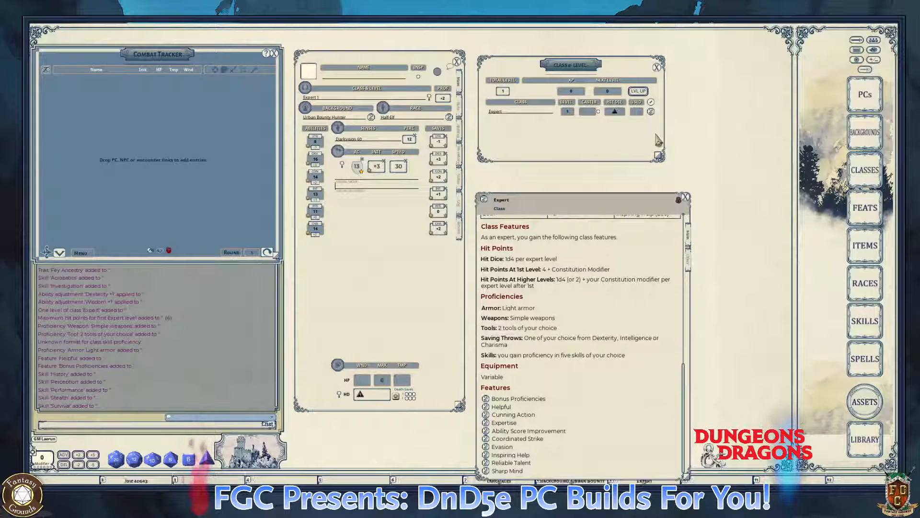
- Look through the character sheet's pages, including its features, equipment and skills
left_click(460, 139)
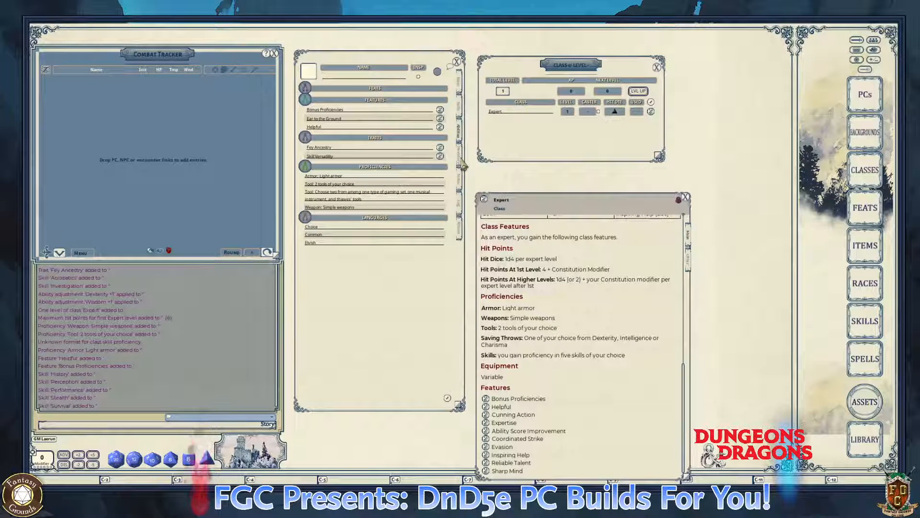
left_click(461, 160)
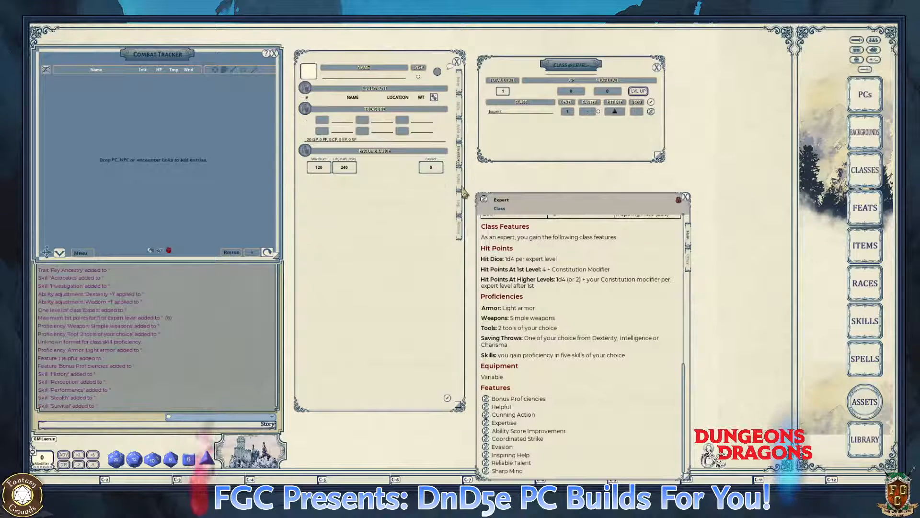
left_click(461, 188)
left_click(462, 230)
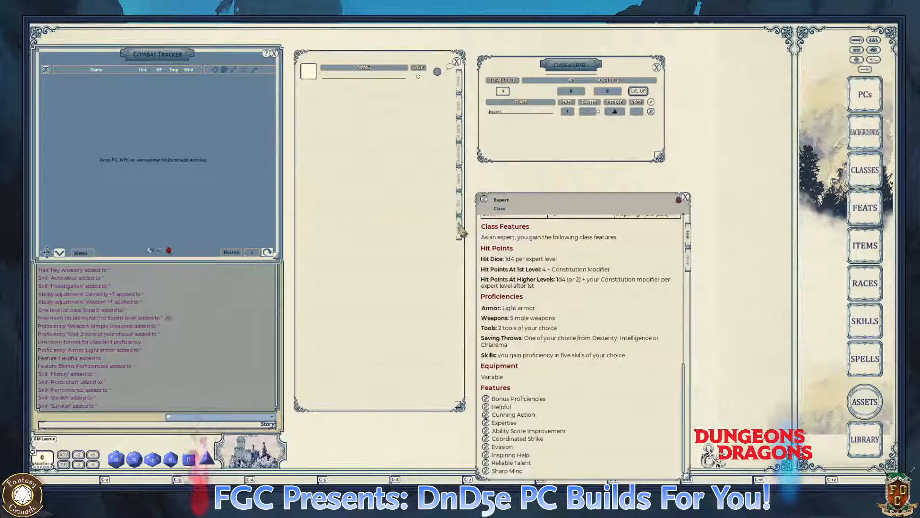
left_click(462, 199)
left_click(462, 109)
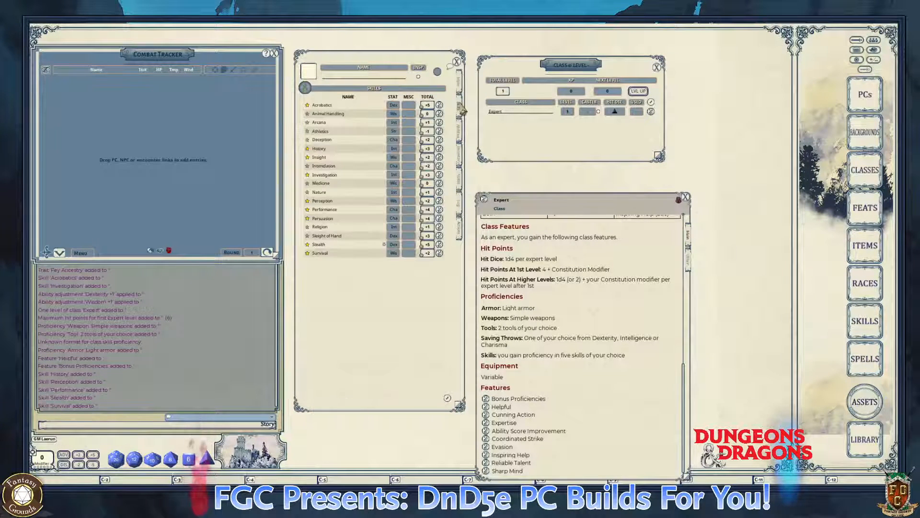
- Replace the "Choice" entry in the character's language list with Infernal
left_click(462, 139)
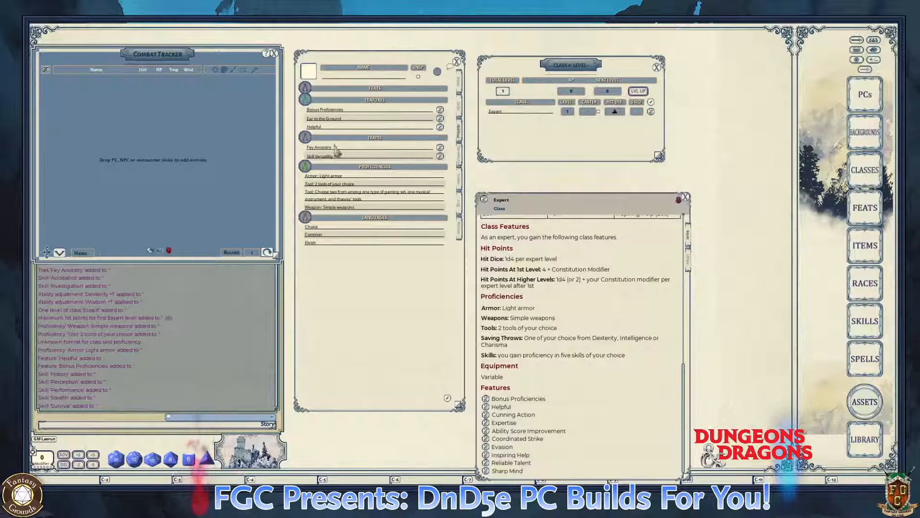
left_click(333, 229)
key("BackSpace")
key("BackSpace")
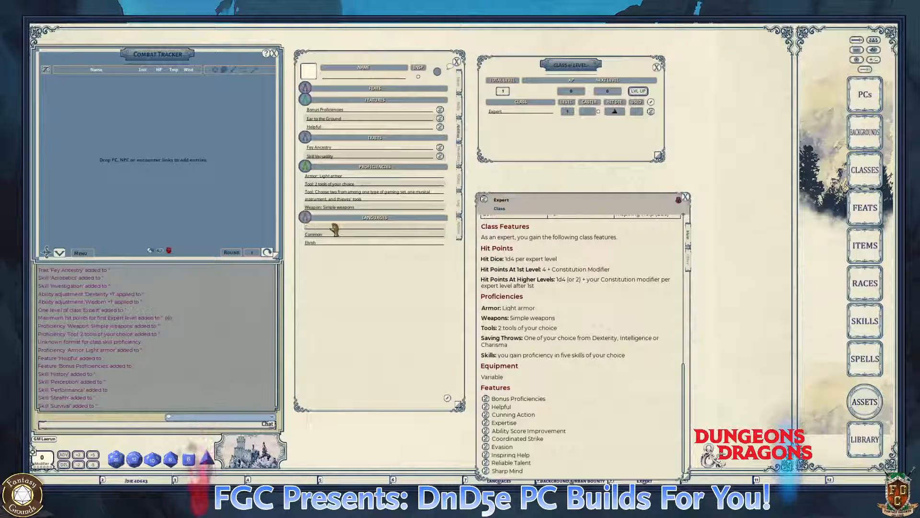
key("BackSpace")
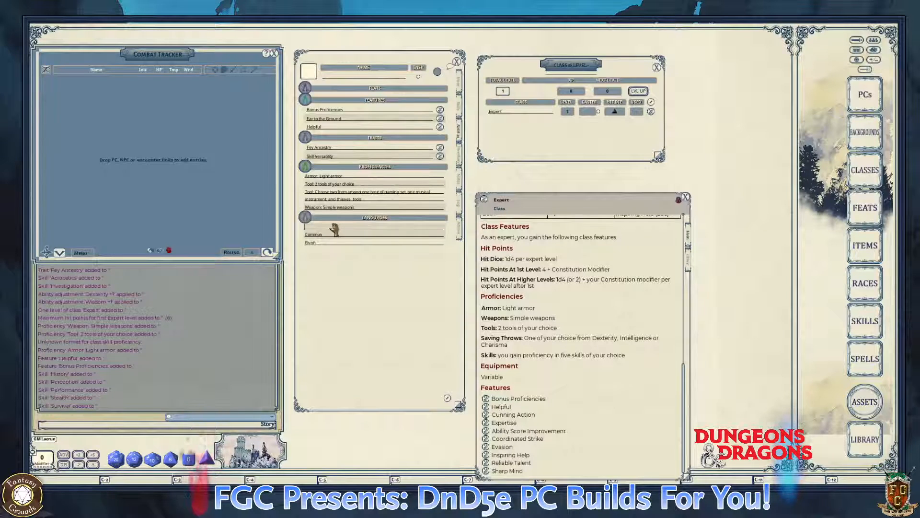
key("ctrl")
key("ctrl")
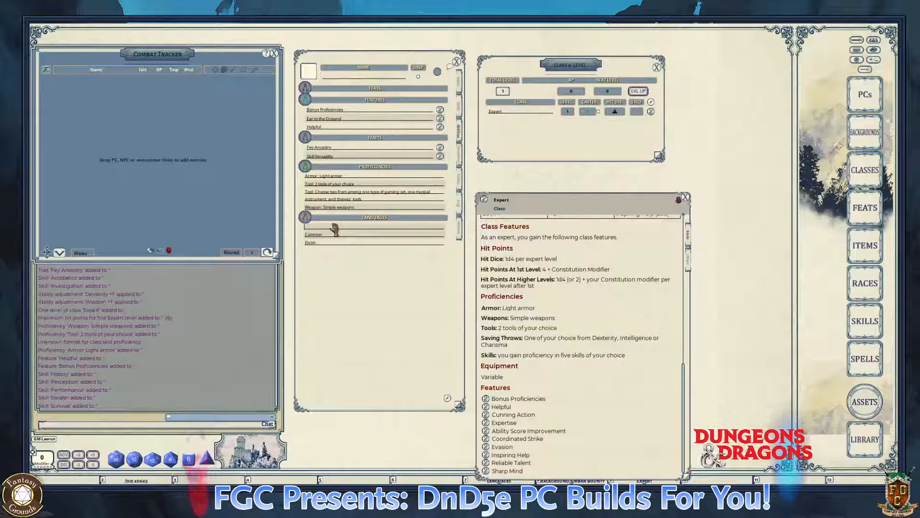
type("Infernal")
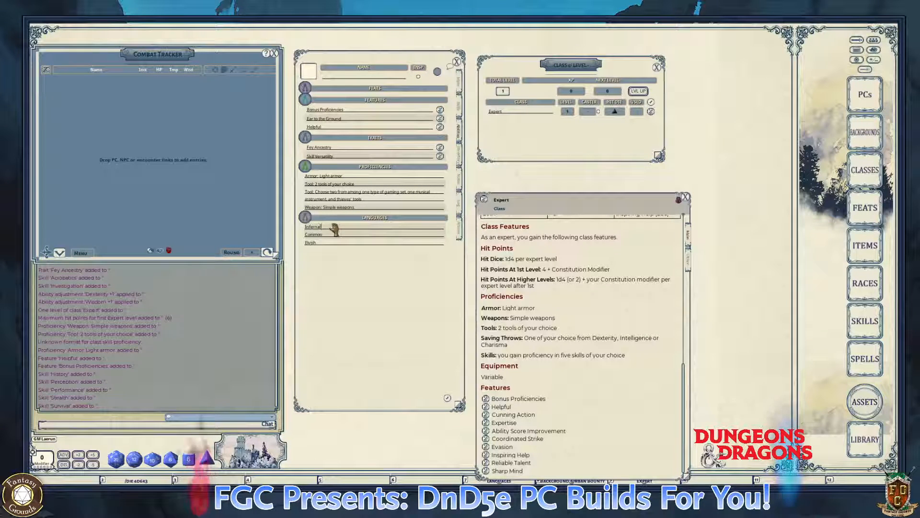
key("ctrl")
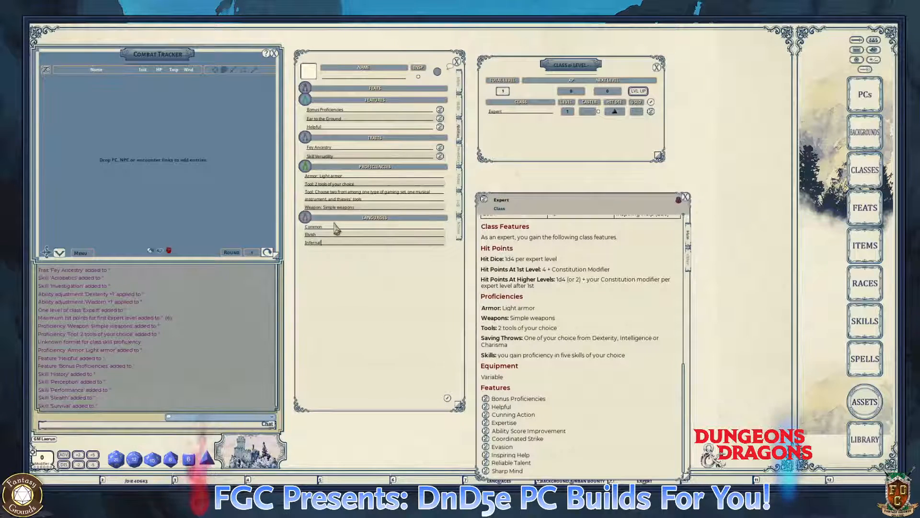
key("ctrl")
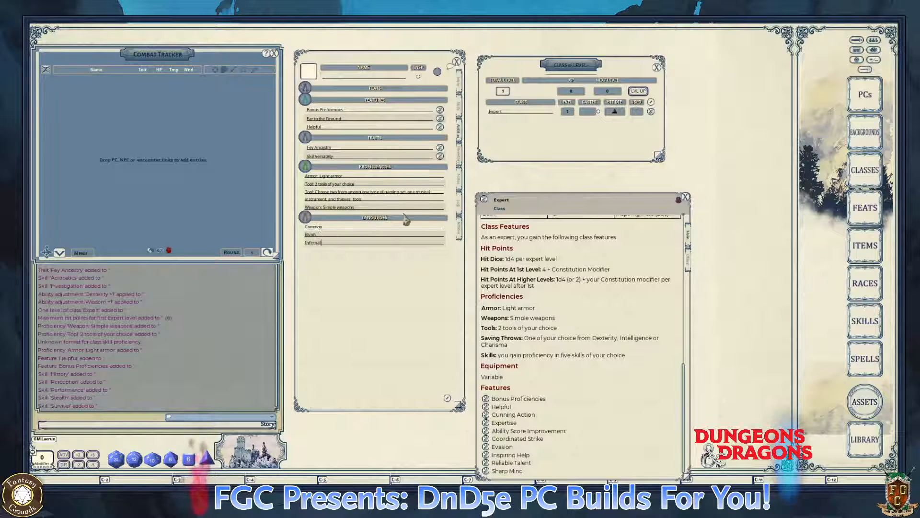
key("ctrl")
- Move the Expert description slightly higher, read its Bonus Proficiencies feature in full, and close the feature
left_click_drag(541, 195, 537, 177)
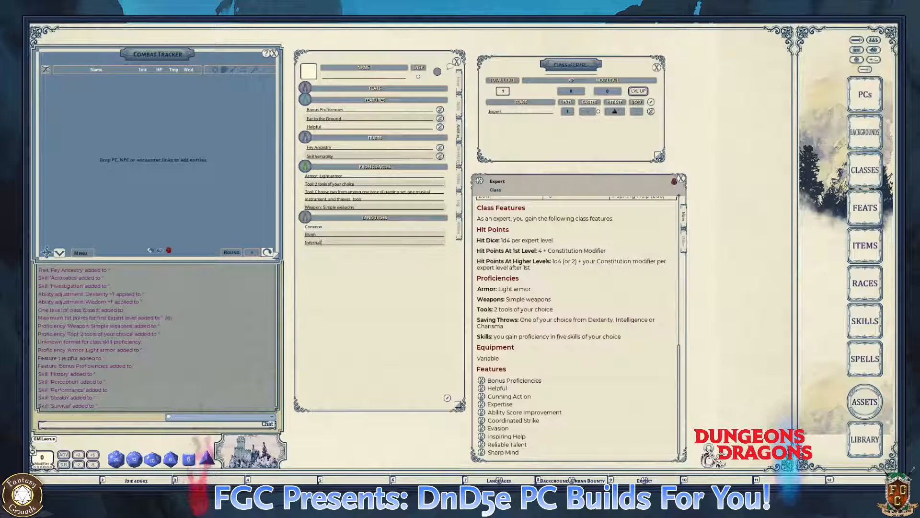
key("ctrl")
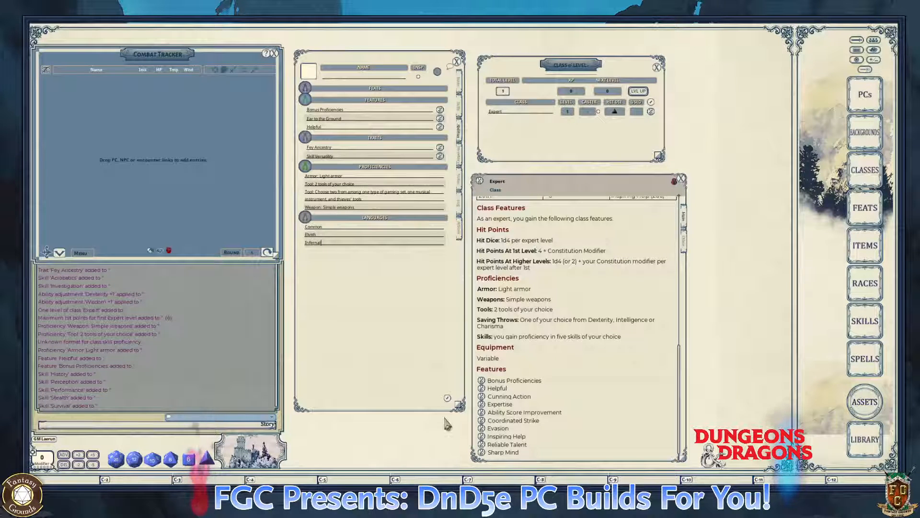
left_click(481, 381)
key("ctrl")
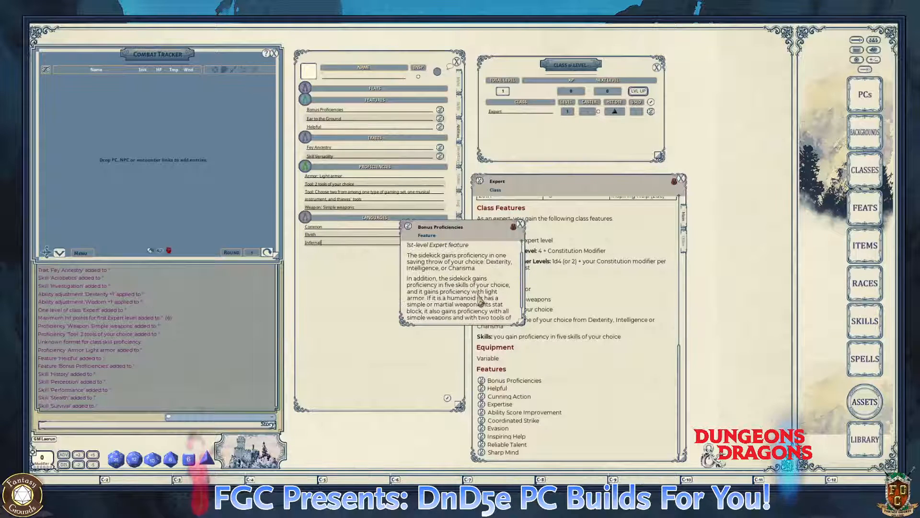
scroll(480, 299, "down", 1)
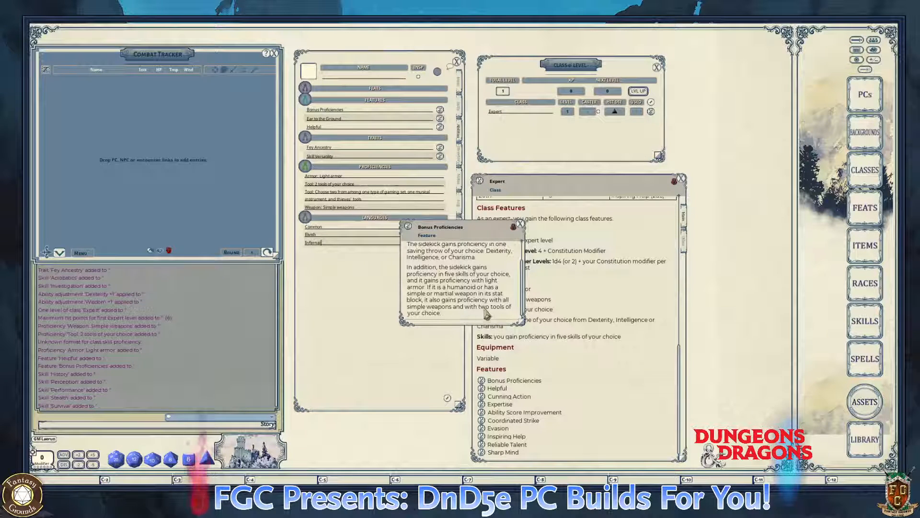
scroll(508, 311, "down", 1)
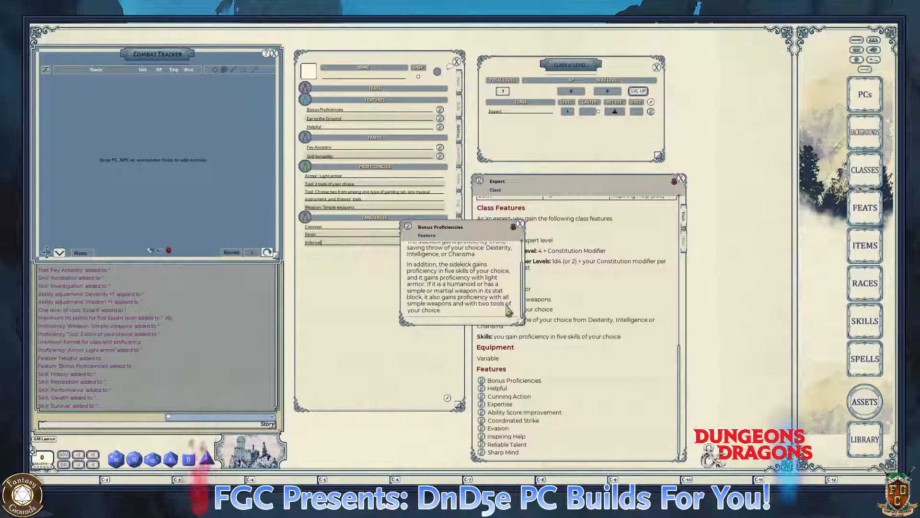
left_click(521, 224)
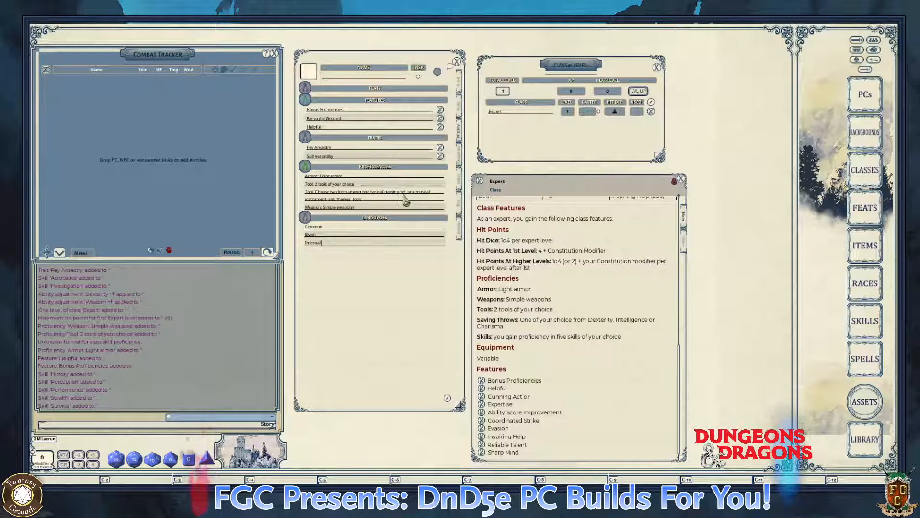
- Review the tool proficiencies on the character sheet, and read the Fey Ancestry trait and Helpful feature descriptions, closing each
key("ctrl")
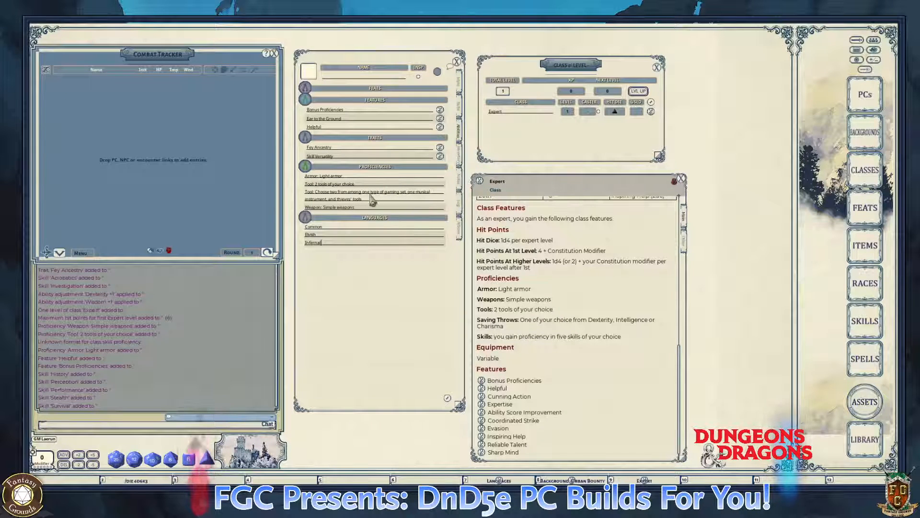
key("ctrl")
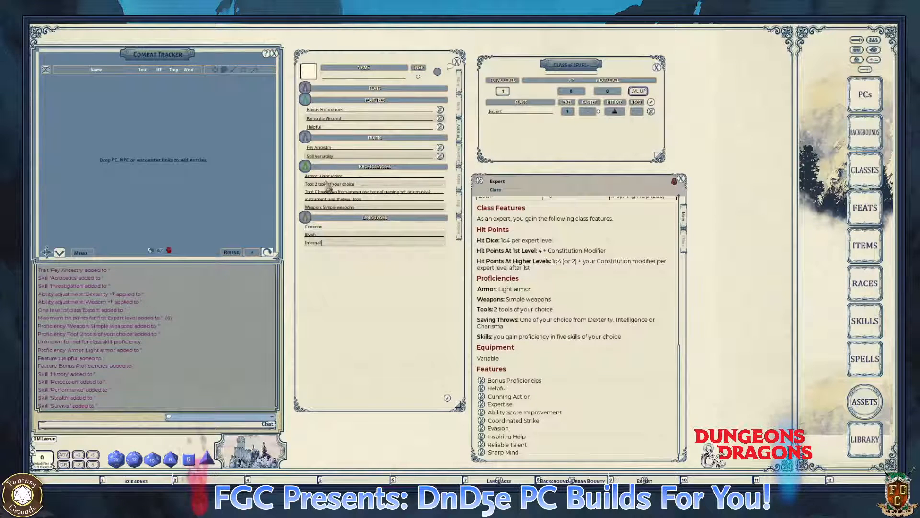
left_click(439, 148)
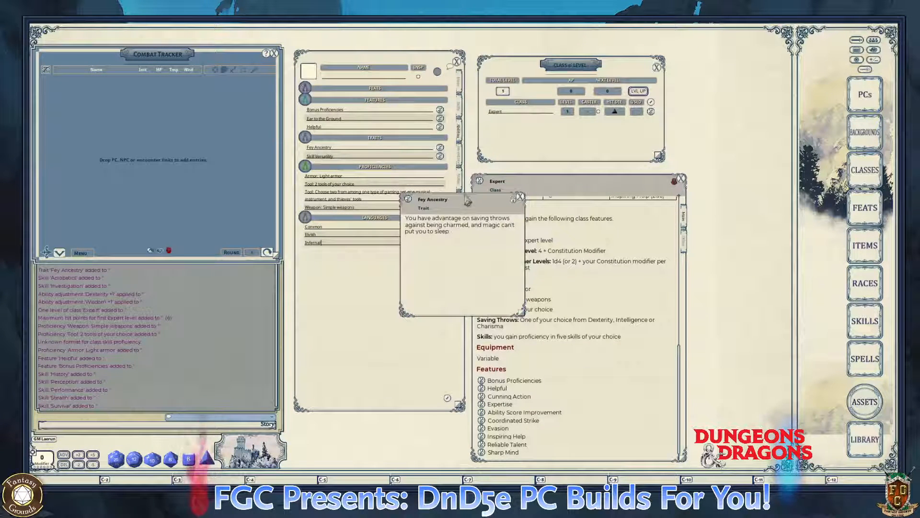
left_click(520, 196)
left_click(440, 127)
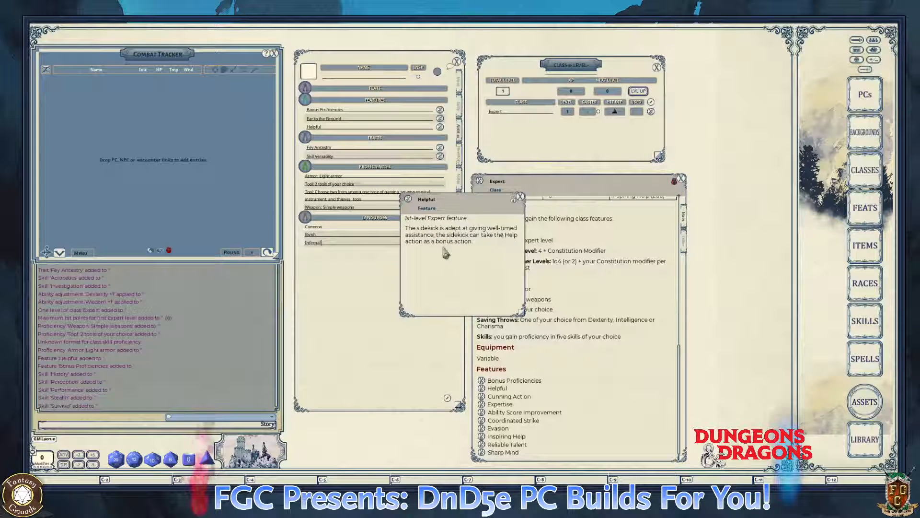
key("ctrl")
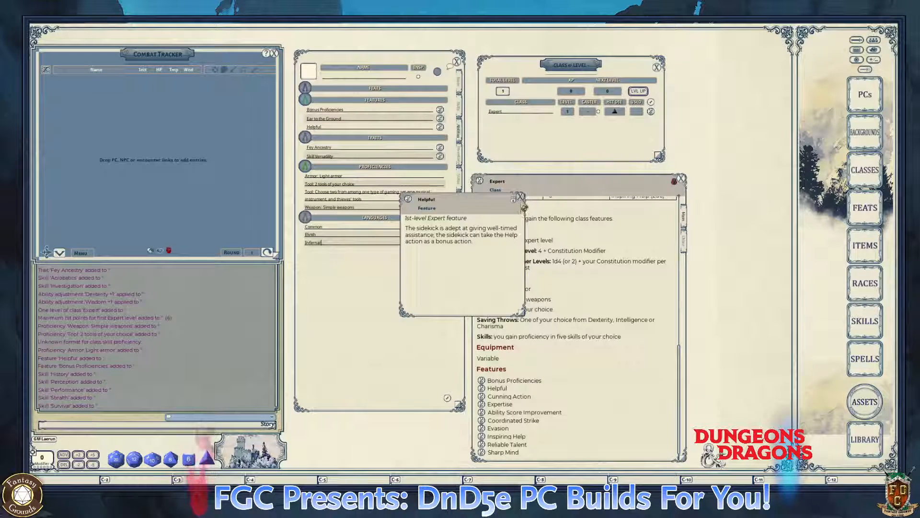
left_click(520, 197)
- Rename the Help action on the character sheet as "Help (B)" to mark it as a bonus action
left_click(459, 229)
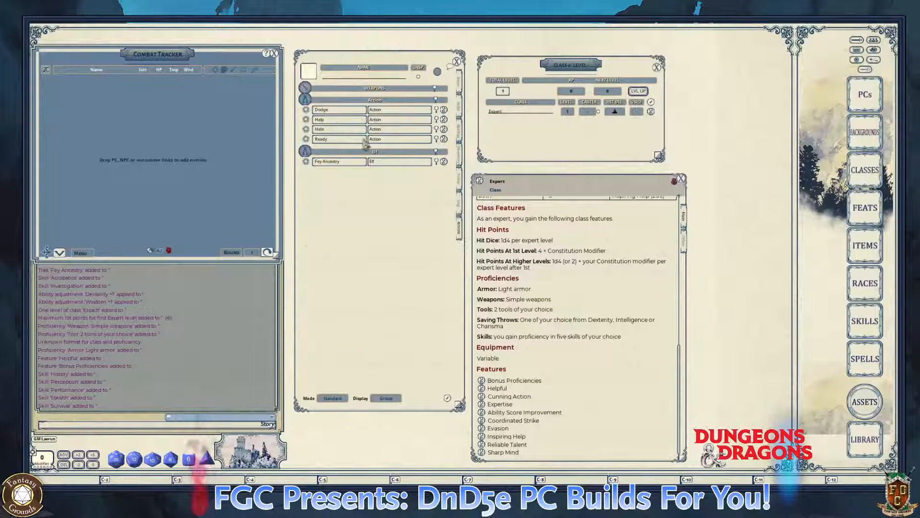
left_click(335, 120)
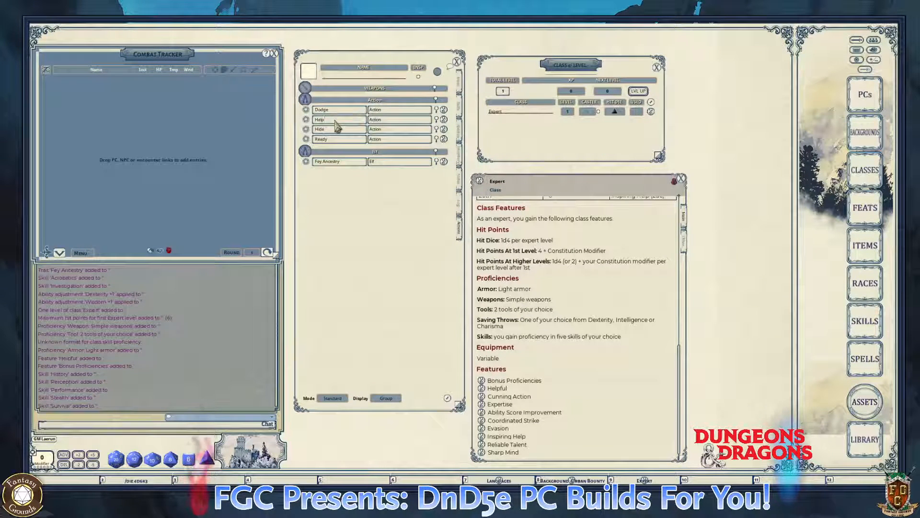
type("(B")
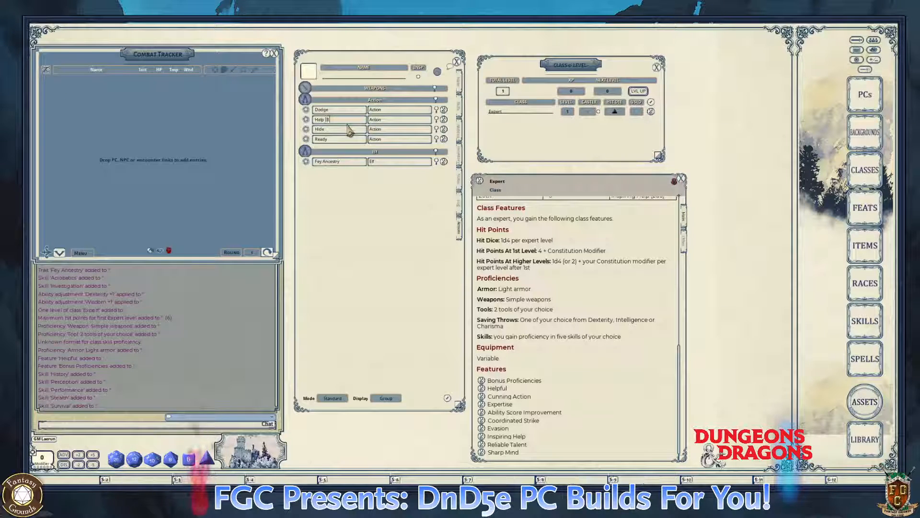
type(")")
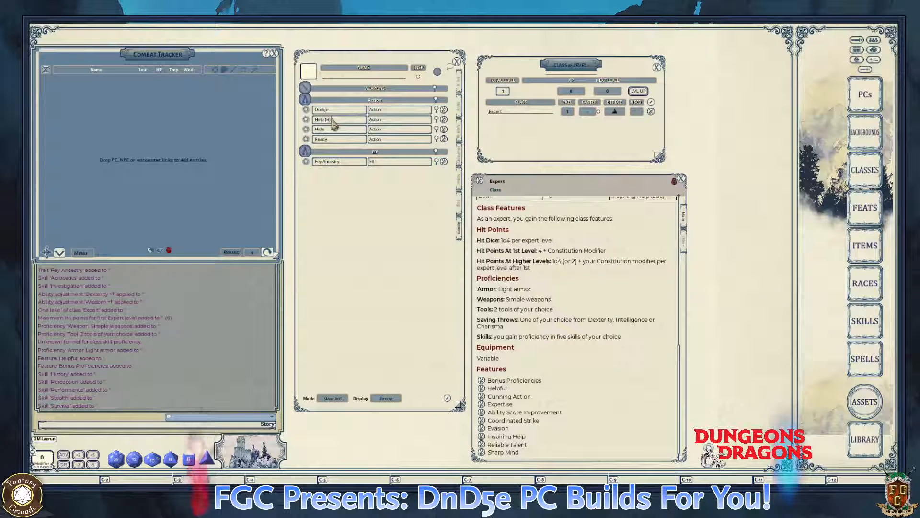
scroll(561, 300, "up", 1)
scroll(554, 322, "down", 1)
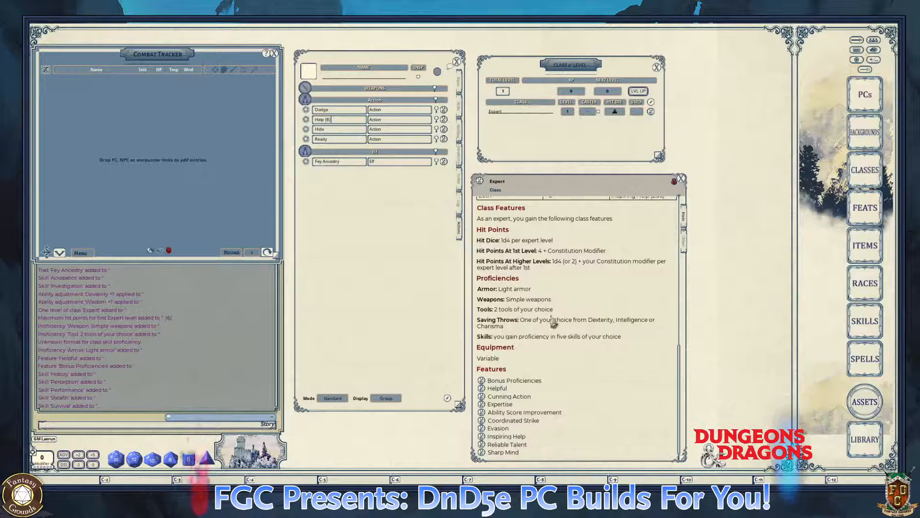
- Open the Expert's Cunning Action feature clear of the character sheet, and rename the Hide action as "Hide(B)"
left_click(482, 396)
key("ctrl")
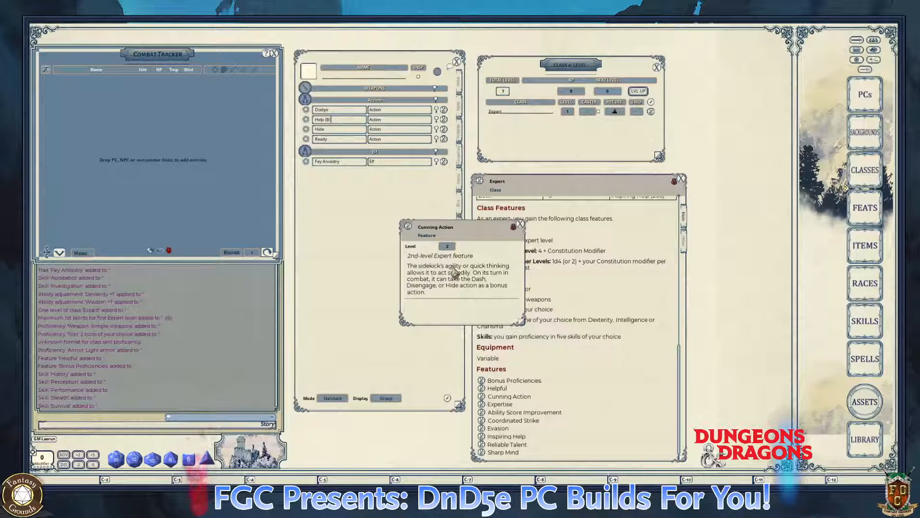
left_click_drag(465, 249, 194, 132)
key("ctrl")
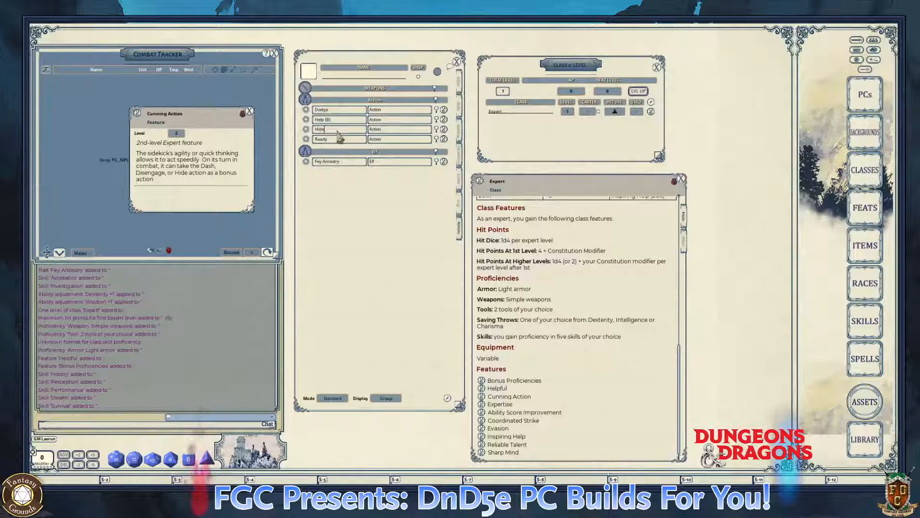
type("(B)")
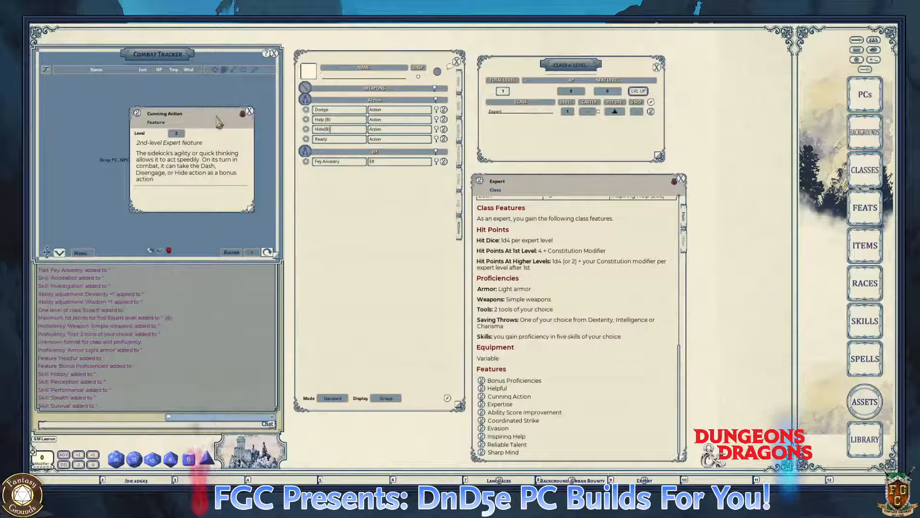
- Move the Cunning Action description over the character sheet and add the feature to the sheet's powers
left_click_drag(224, 131, 375, 212)
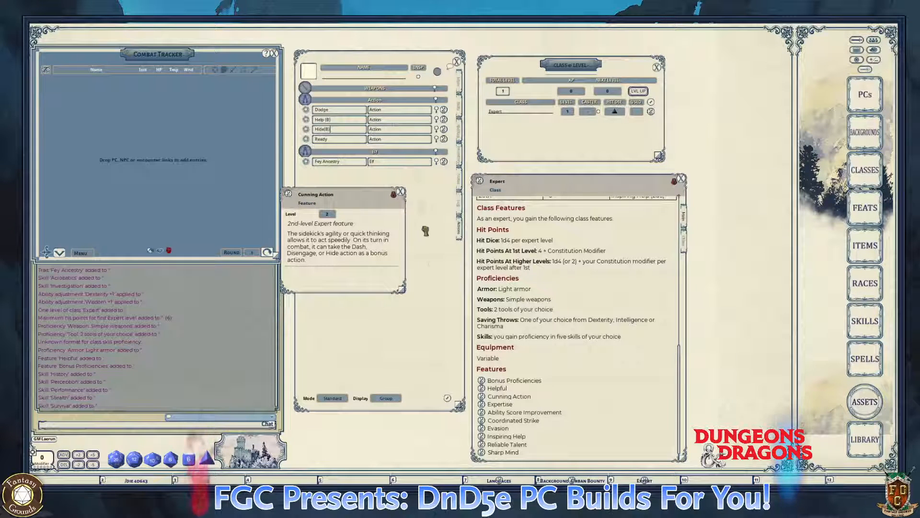
left_click_drag(437, 278, 436, 275)
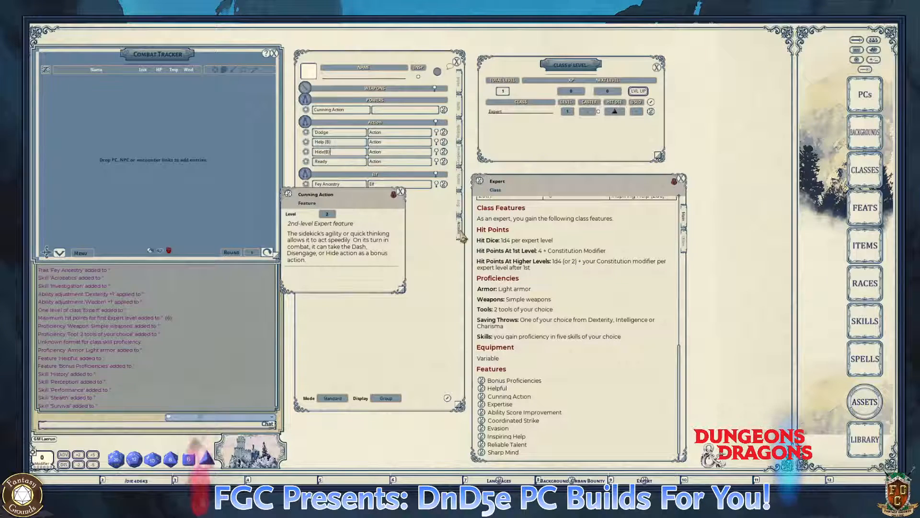
- Move the Cunning Action description off the character sheet, assign the Cunning Action power to the "Action" group, and close the description
left_click_drag(372, 198, 223, 104)
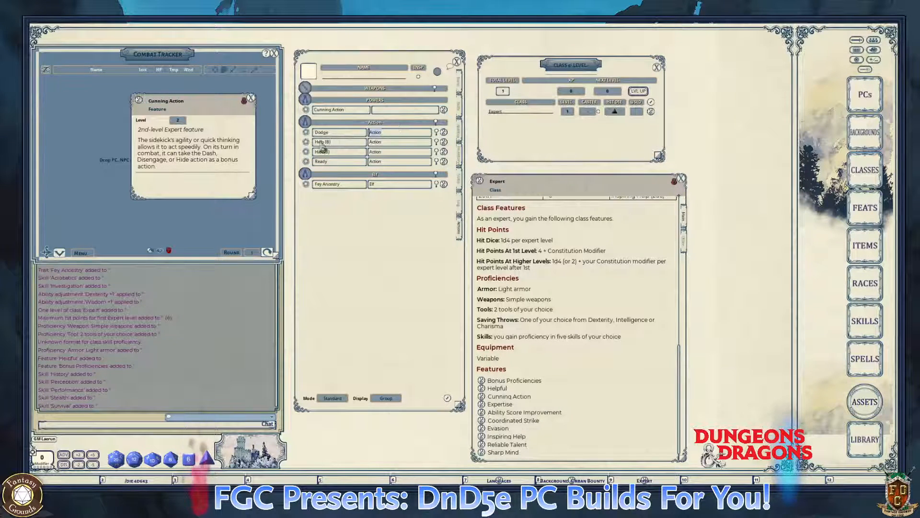
left_click(379, 133)
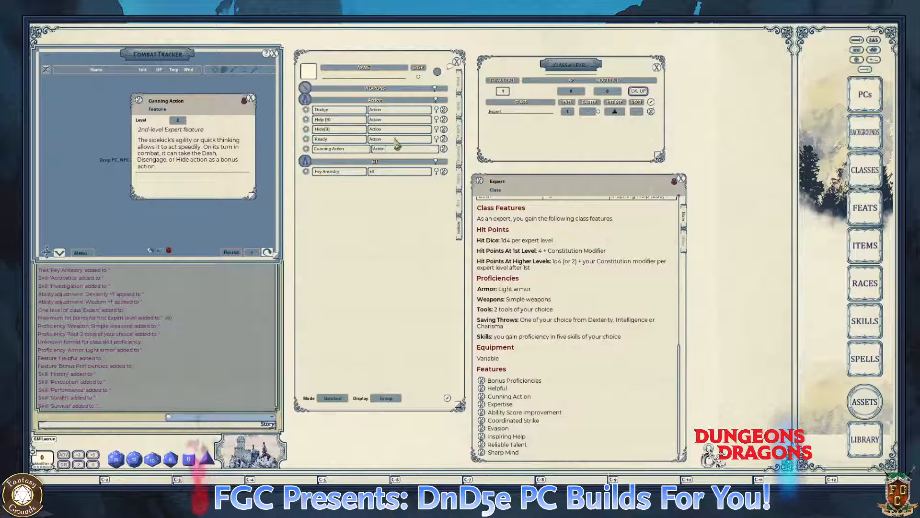
left_click(395, 140)
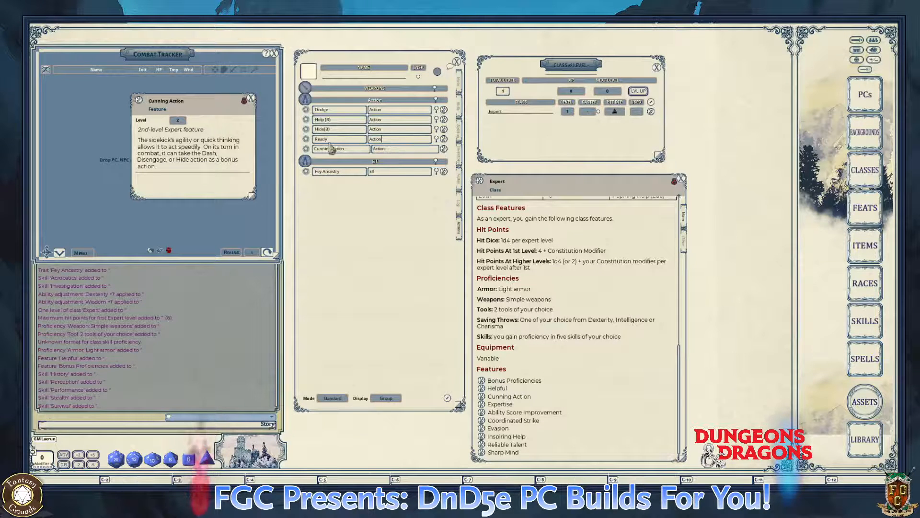
left_click(251, 98)
- Read the Cunning Action power's linked description and the Helpful feature's description, closing each, and return to the character's actions list
left_click(444, 149)
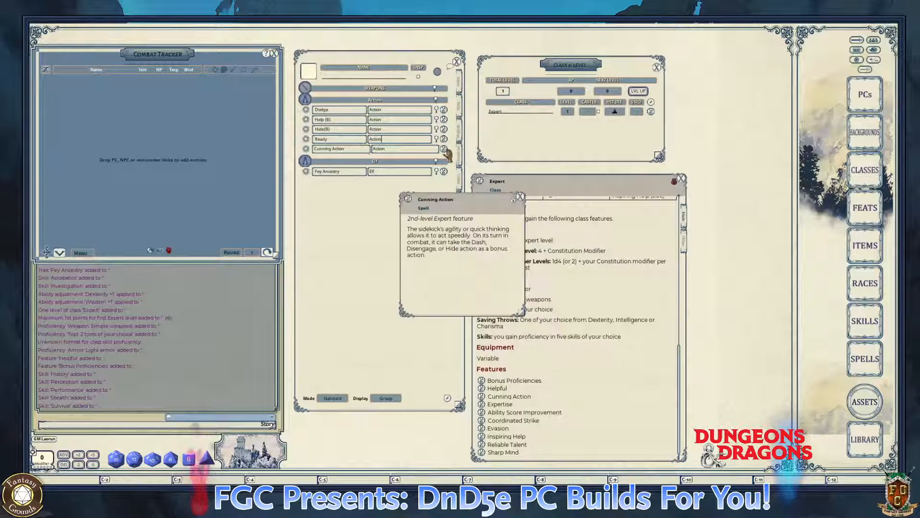
left_click(520, 197)
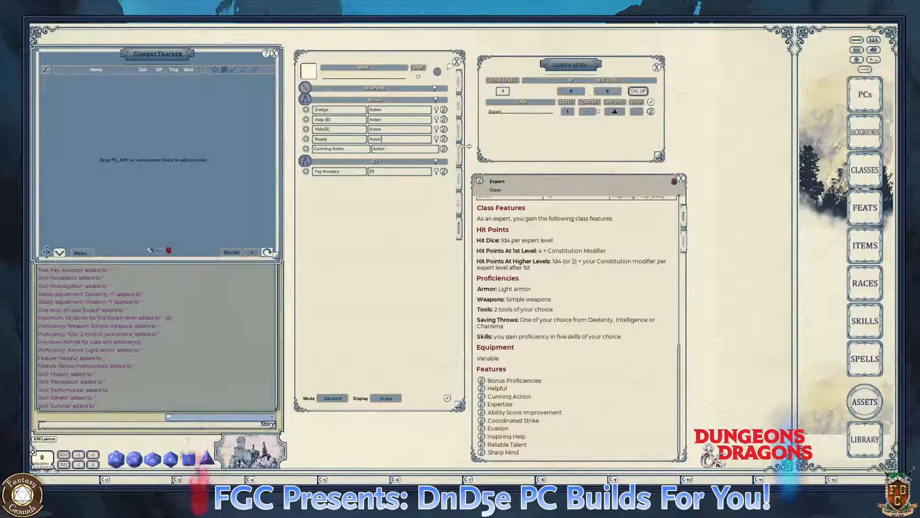
left_click(460, 106)
left_click(464, 135)
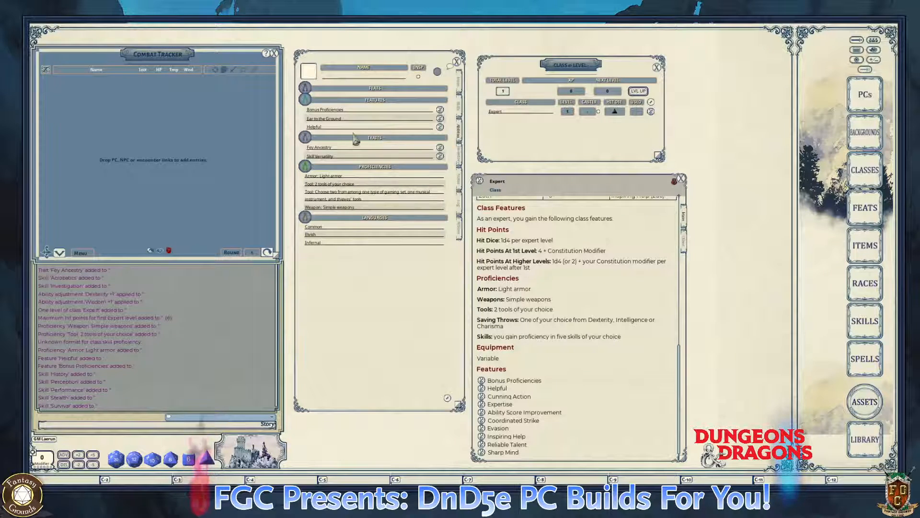
left_click(440, 127)
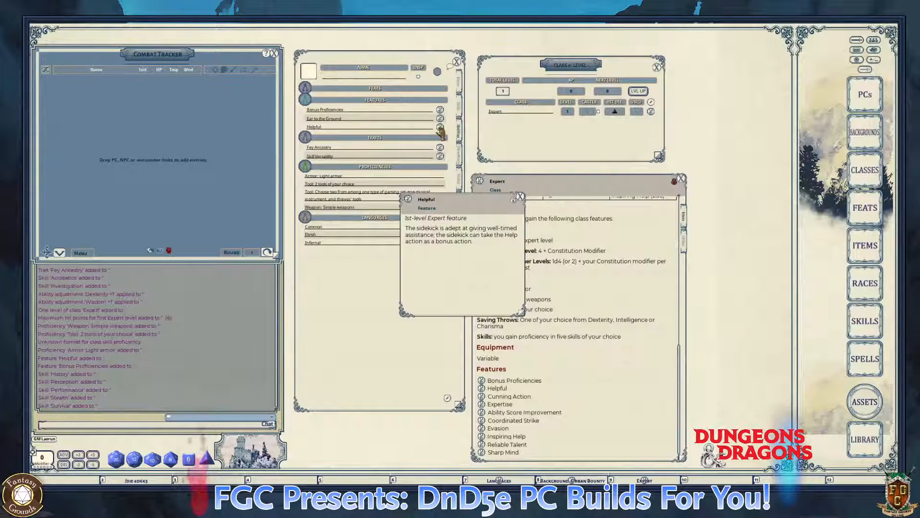
key("ctrl")
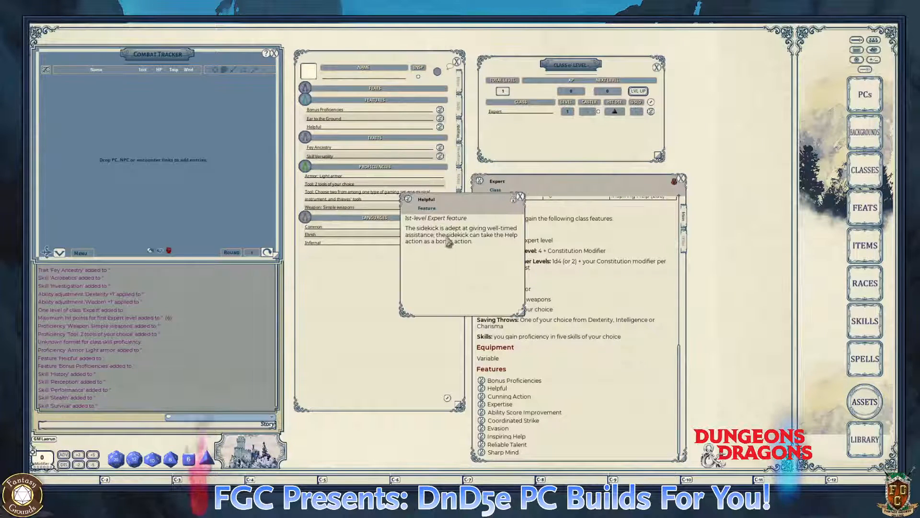
left_click(520, 197)
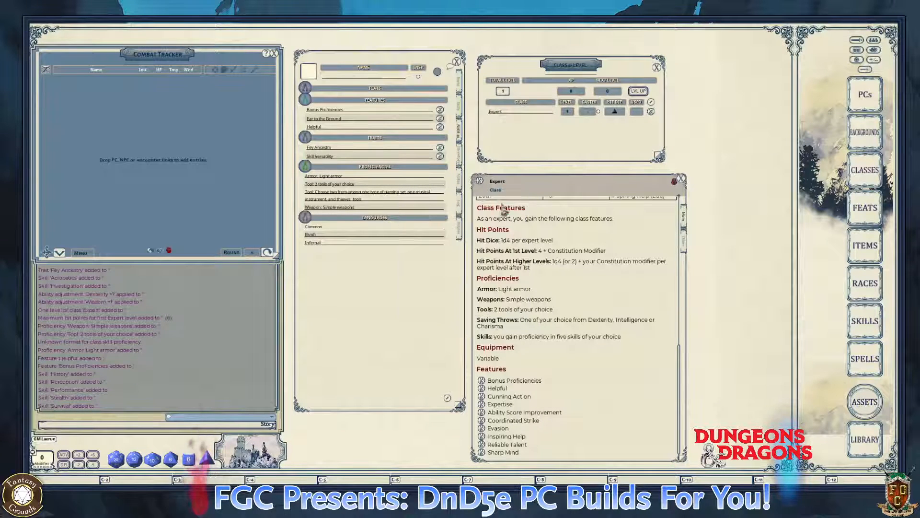
left_click(459, 232)
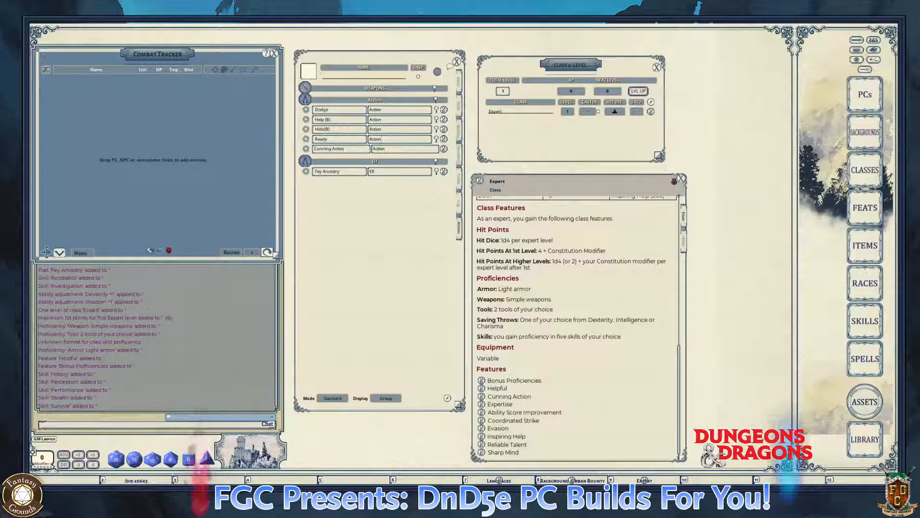
key("ctrl")
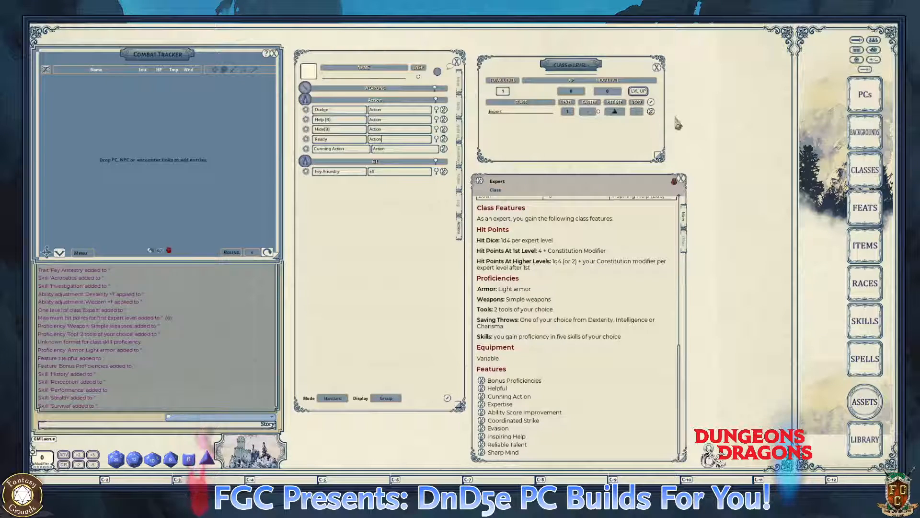
- Close the Expert class description and advance the character's Expert class to level 2
left_click(637, 112)
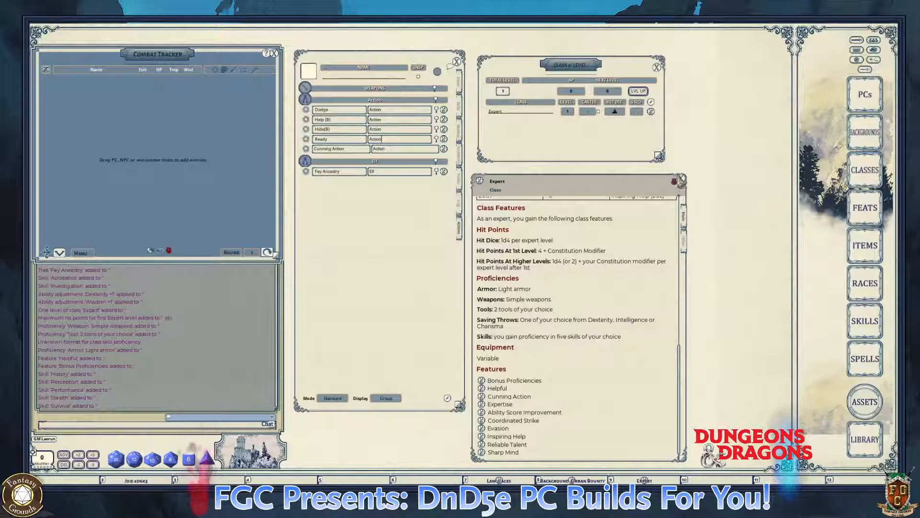
left_click(681, 179)
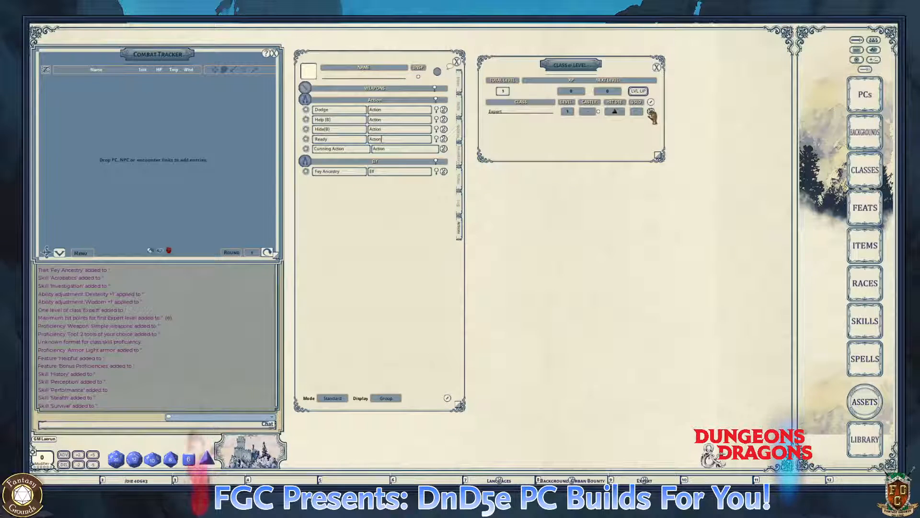
left_click(650, 112)
left_click(681, 179, "ctrl")
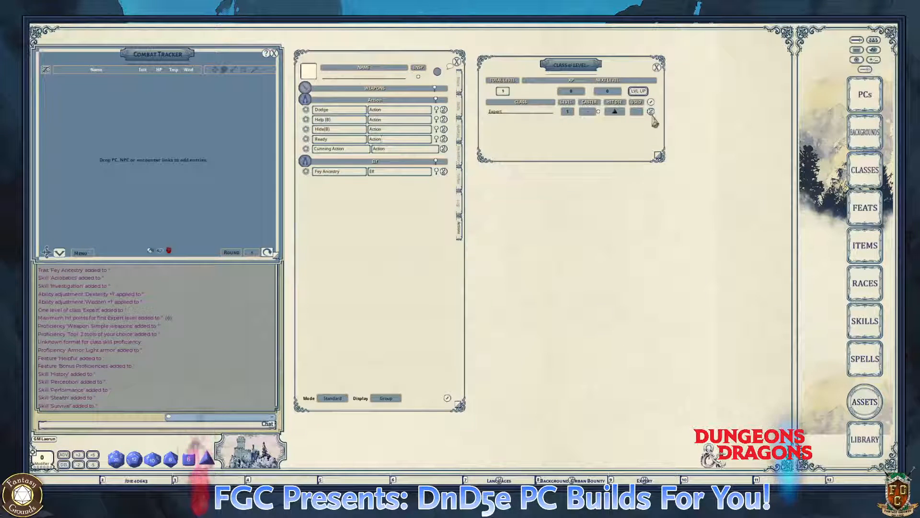
key("ctrl")
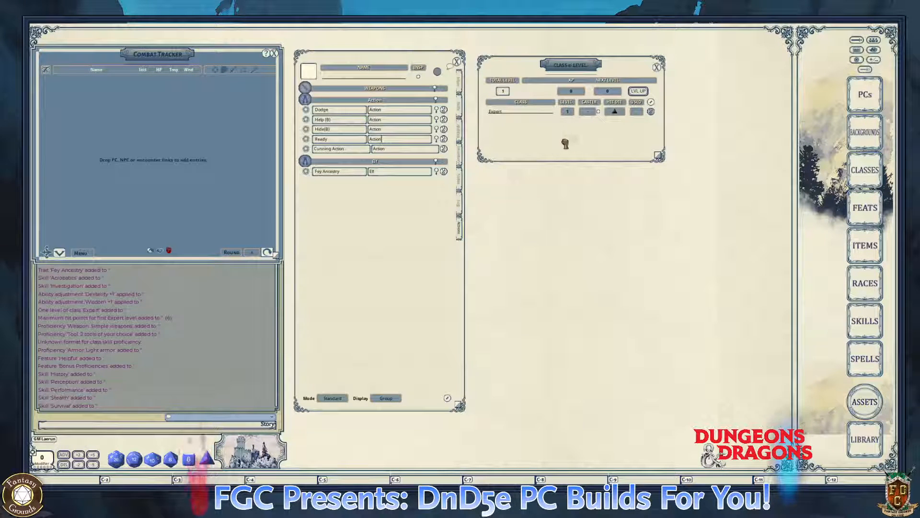
key("ctrl")
left_click_drag(565, 142, 564, 142)
key("ctrl")
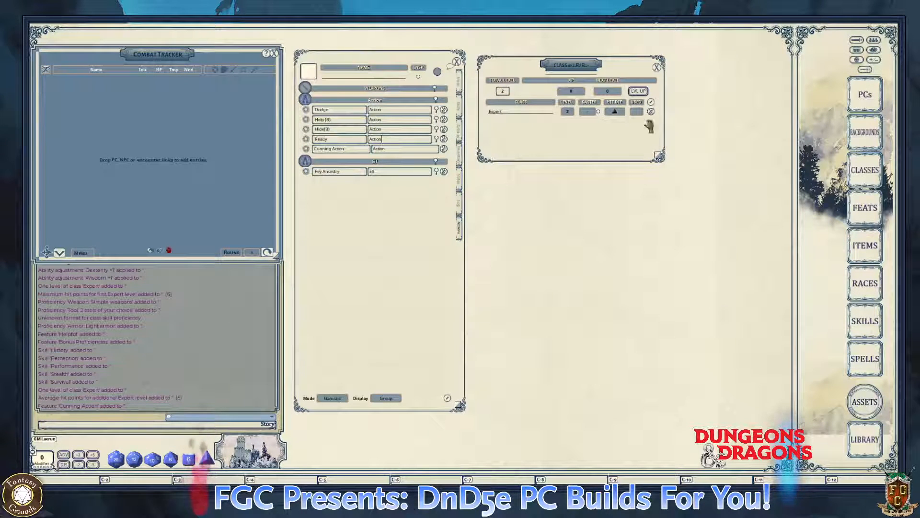
- Review the character's hit points, skills and class features, and advance the Expert class to level 3
left_click(460, 89)
key("ctrl")
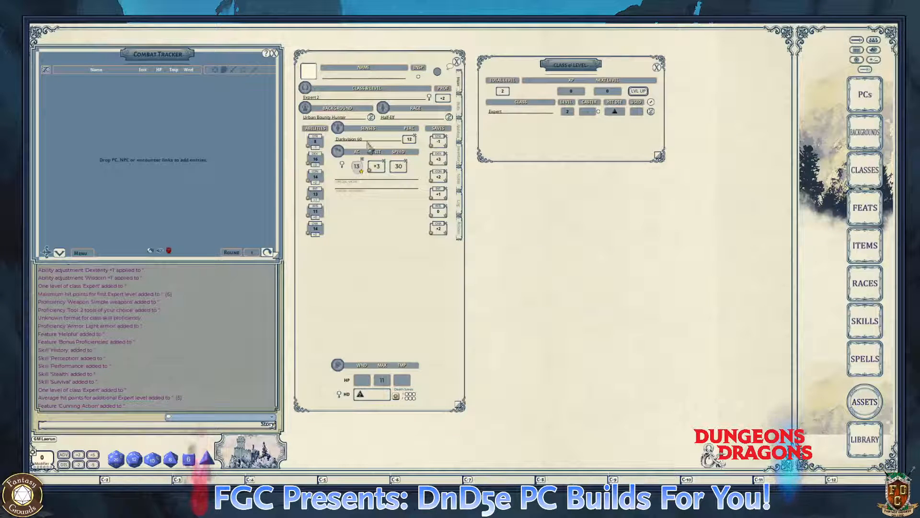
left_click(382, 380)
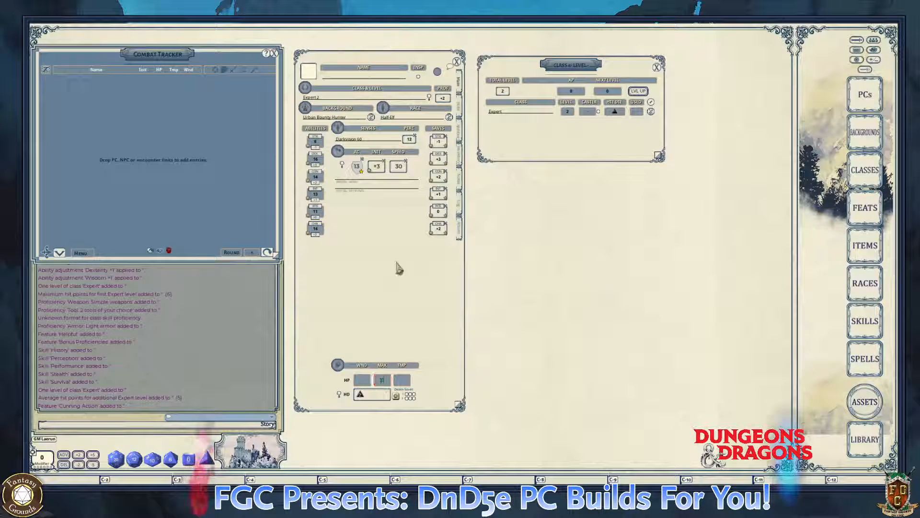
left_click(459, 107)
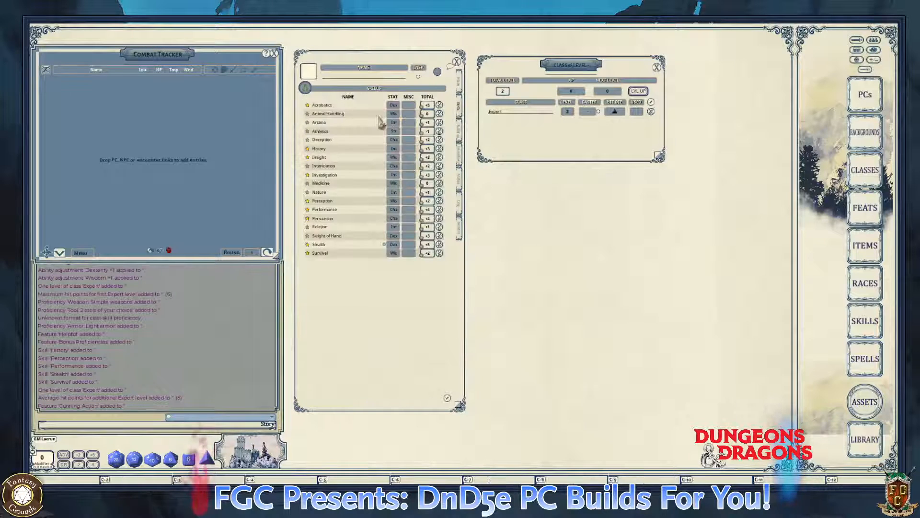
left_click(460, 130)
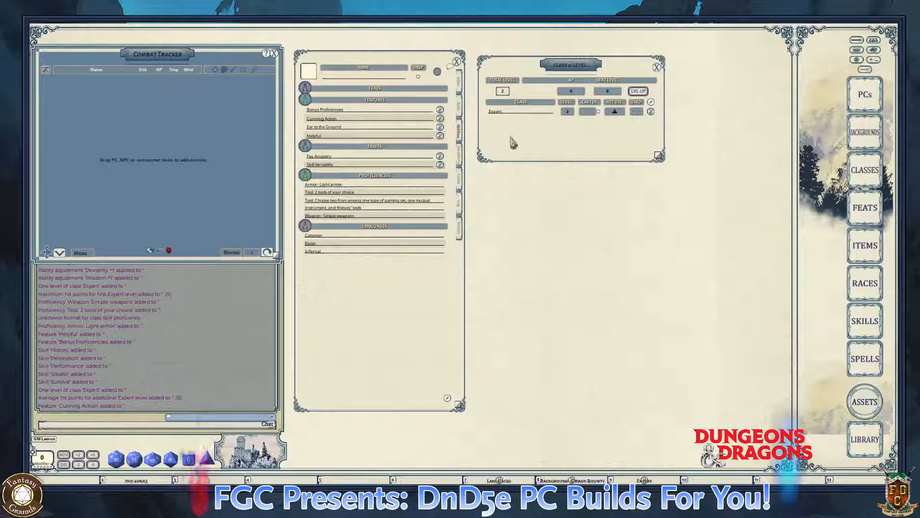
left_click(652, 113)
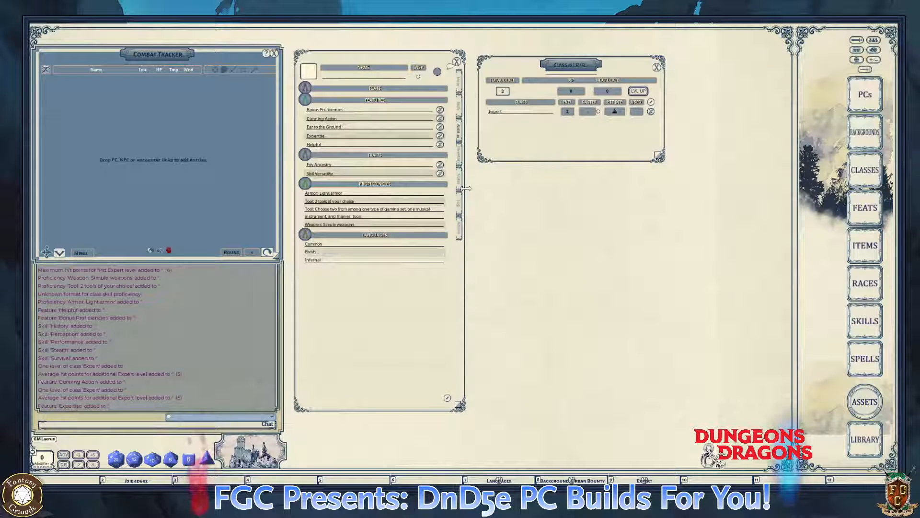
key("ctrl")
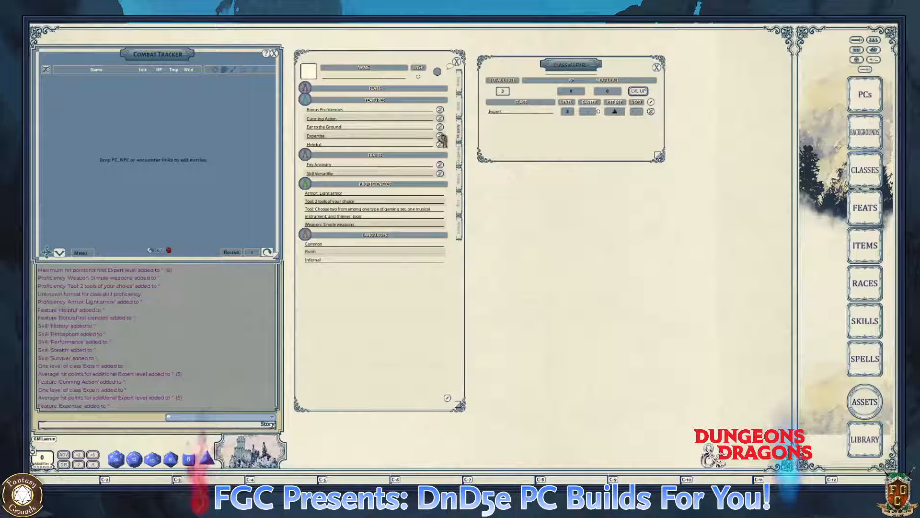
- Read the Expertise feature, give Investigation and Stealth doubled proficiency, and close the feature description
left_click(440, 136)
left_click_drag(465, 209, 579, 208)
key("ctrl")
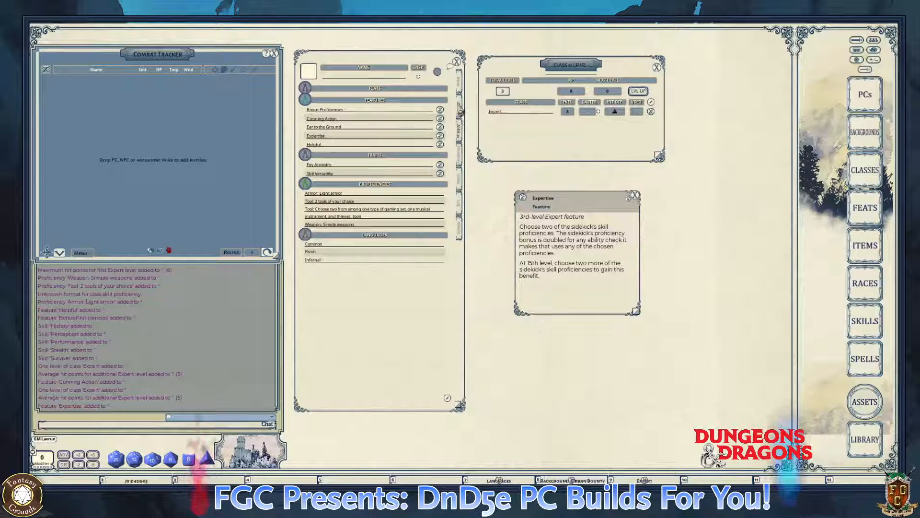
left_click(459, 106)
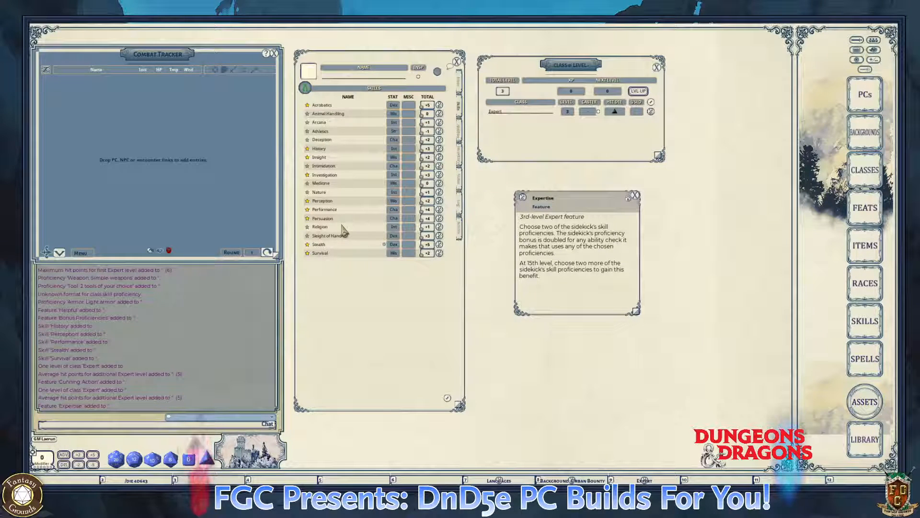
key("ctrl")
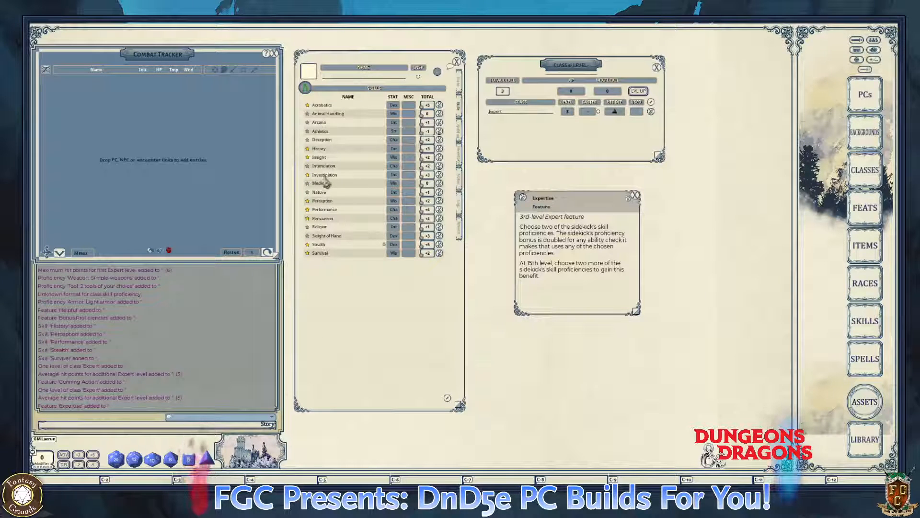
left_click(308, 175, "ctrl")
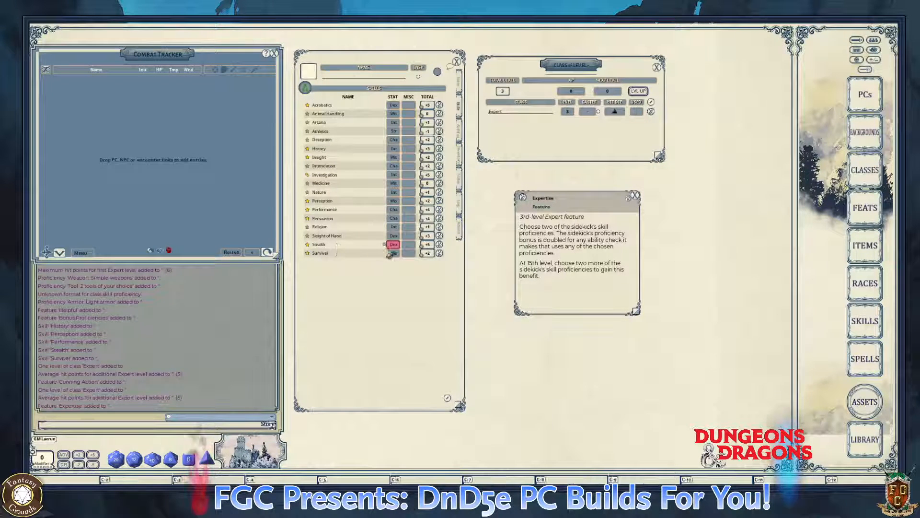
left_click(307, 244)
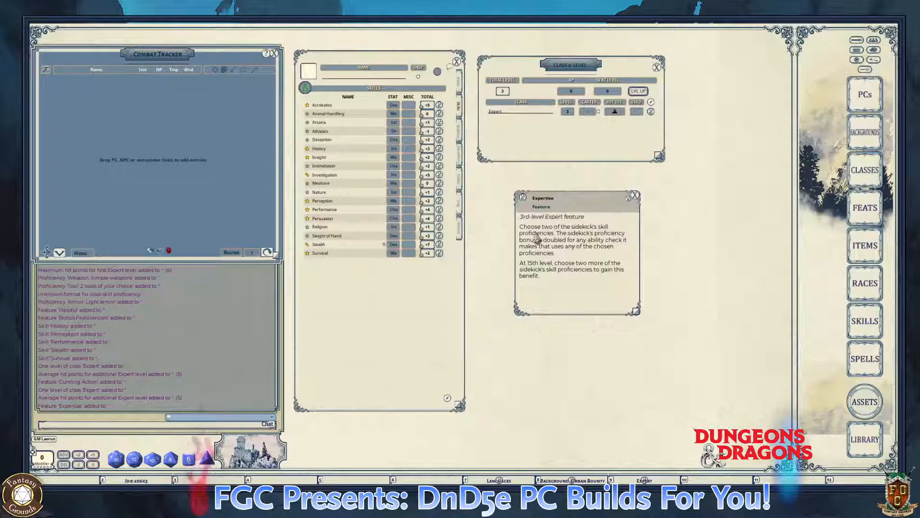
key("ctrl")
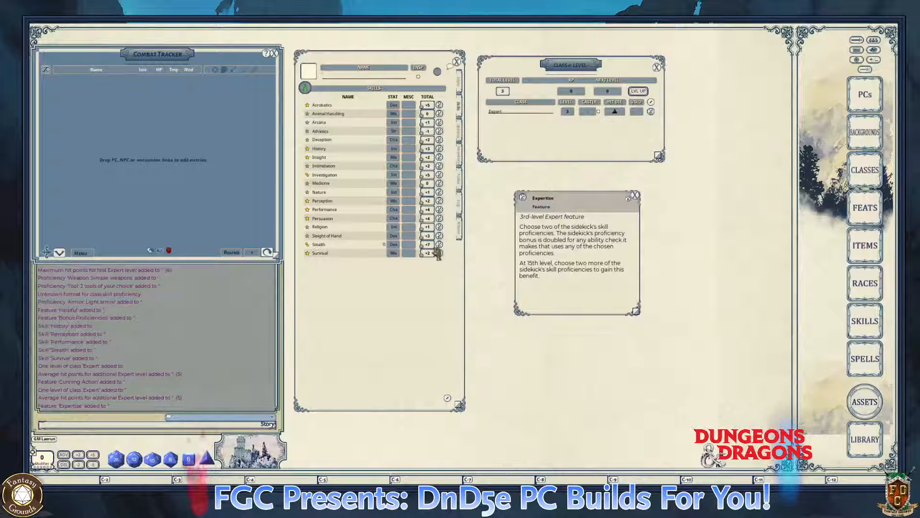
left_click(634, 195)
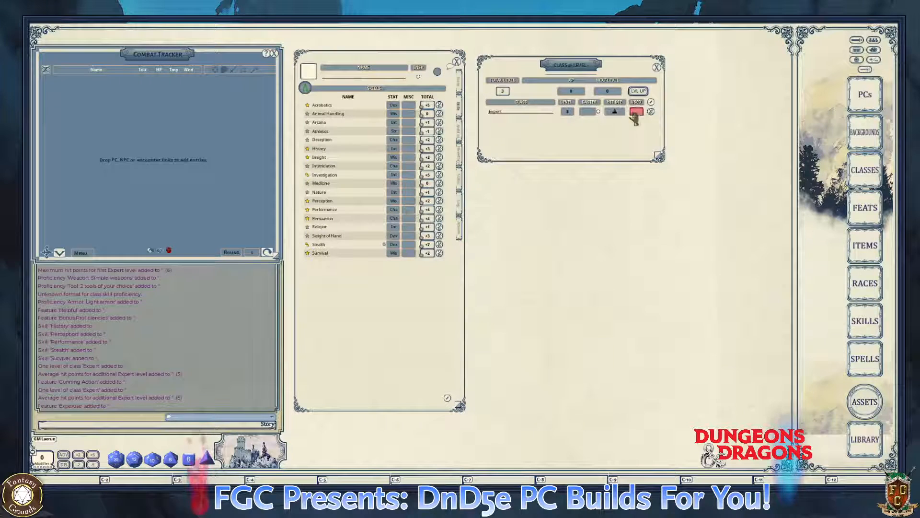
- Examine the Expert class's level table for the proficiency bonuses and features gained at higher levels
left_click(650, 112)
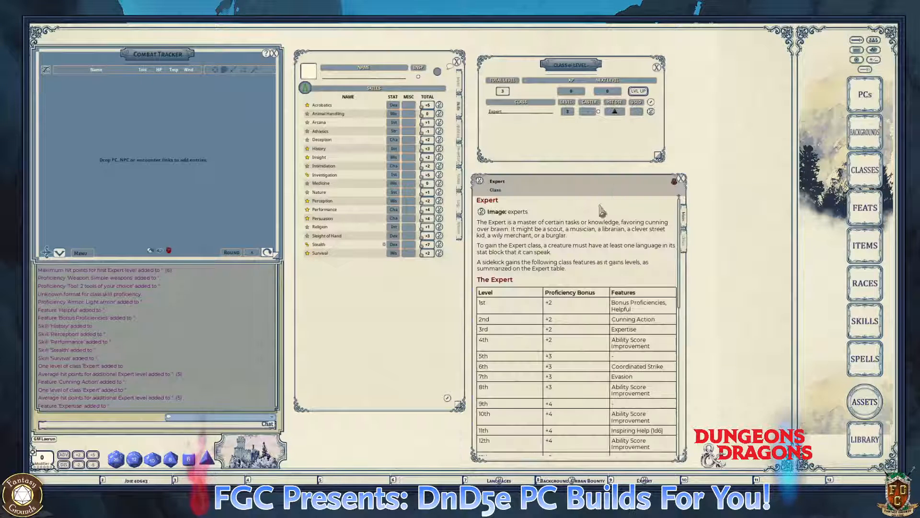
scroll(534, 331, "down", 1)
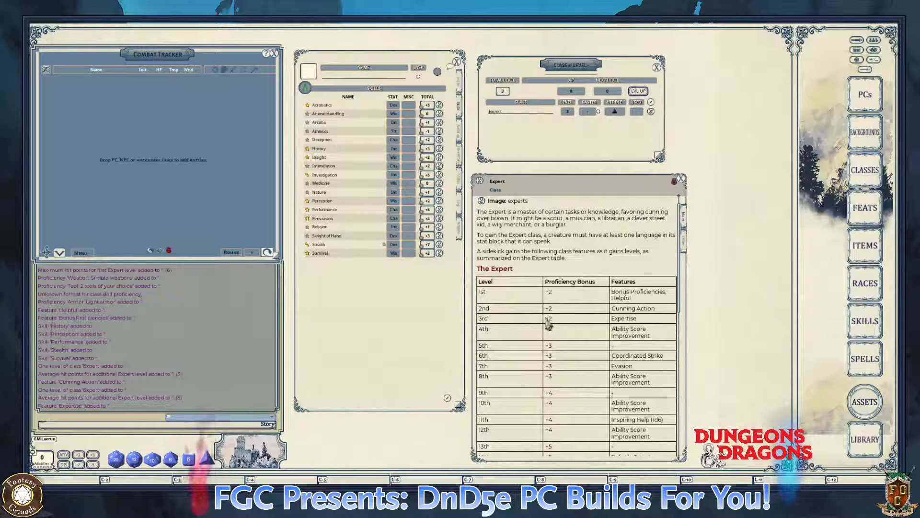
scroll(627, 326, "down", 1)
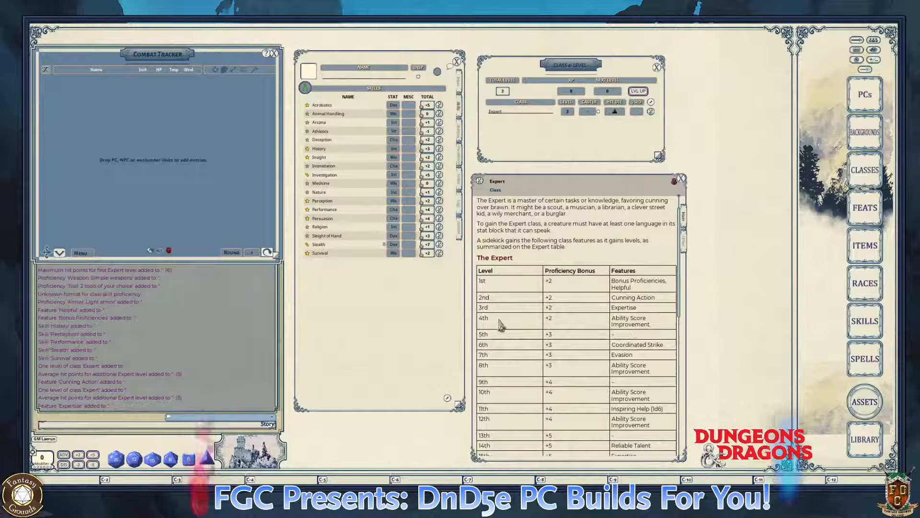
scroll(641, 325, "down", 2)
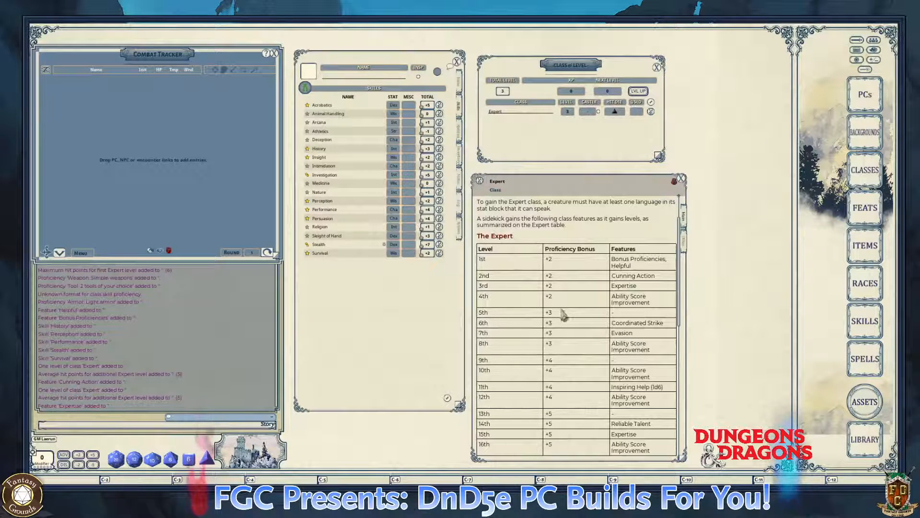
scroll(524, 304, "down", 1)
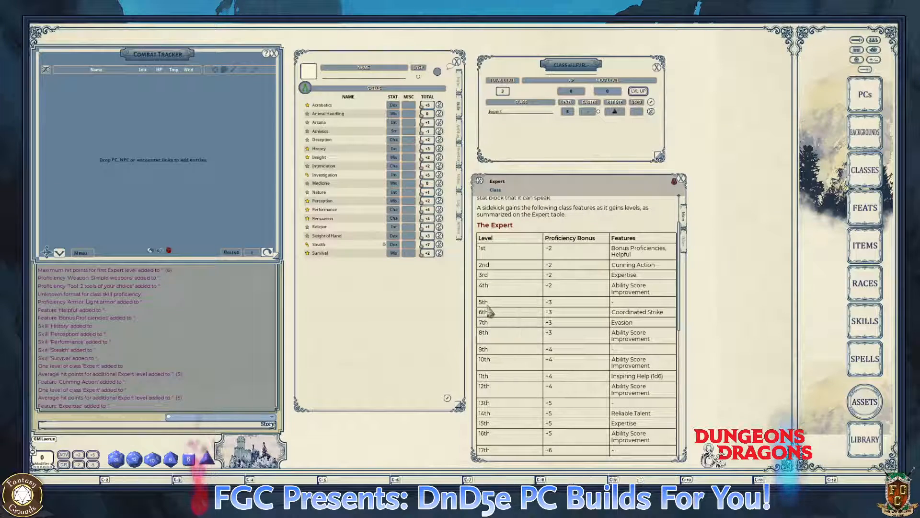
scroll(529, 336, "down", 5)
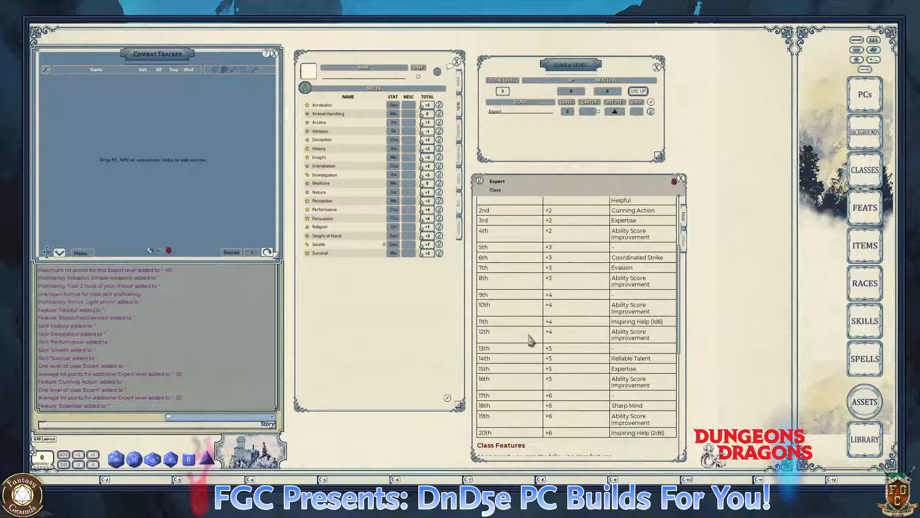
scroll(531, 340, "down", 5)
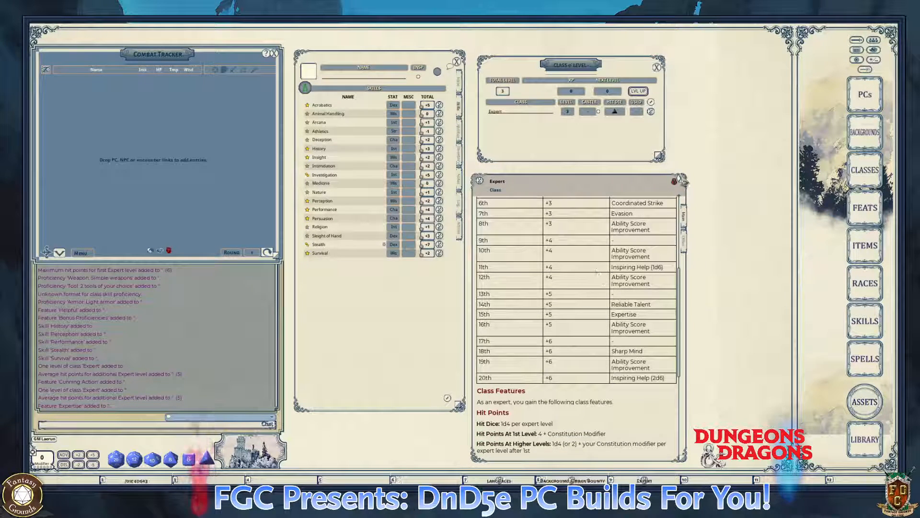
left_click(681, 179)
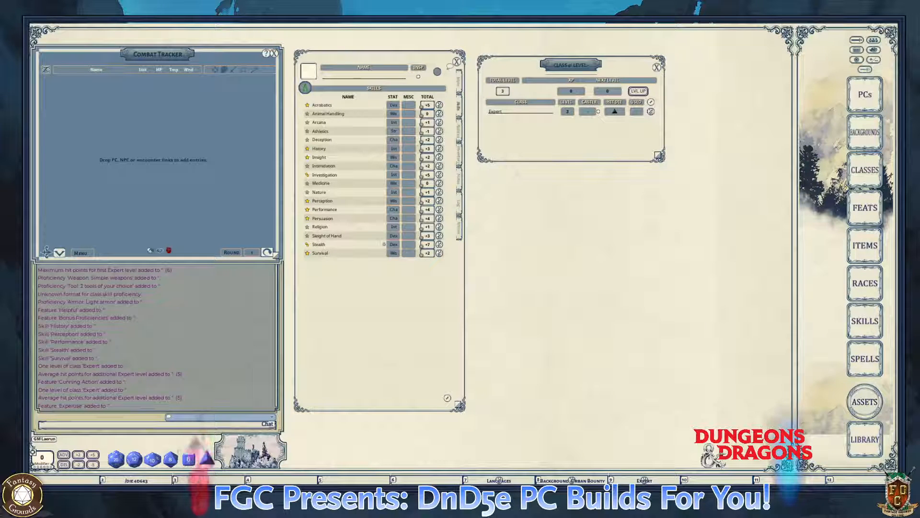
key("ctrl")
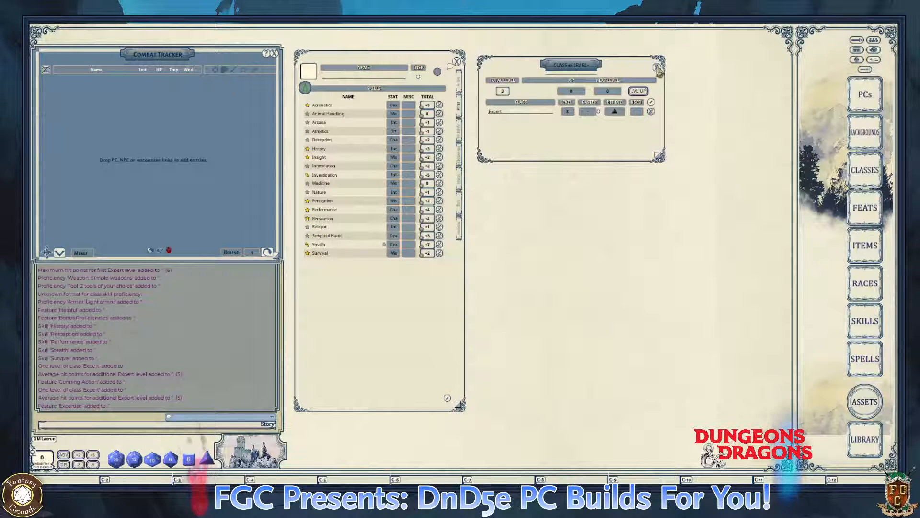
- Close the class and level window and set the first coin amount in the character's treasure to 20
left_click(657, 67)
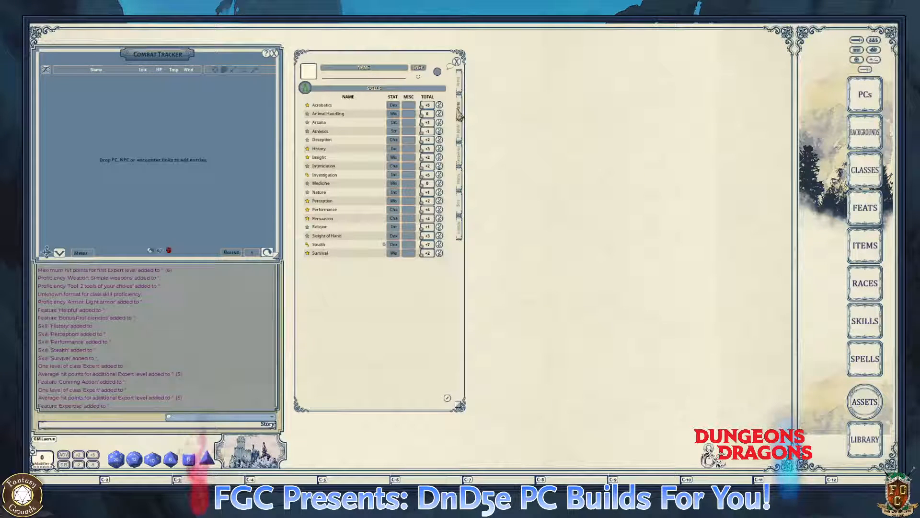
left_click(460, 138)
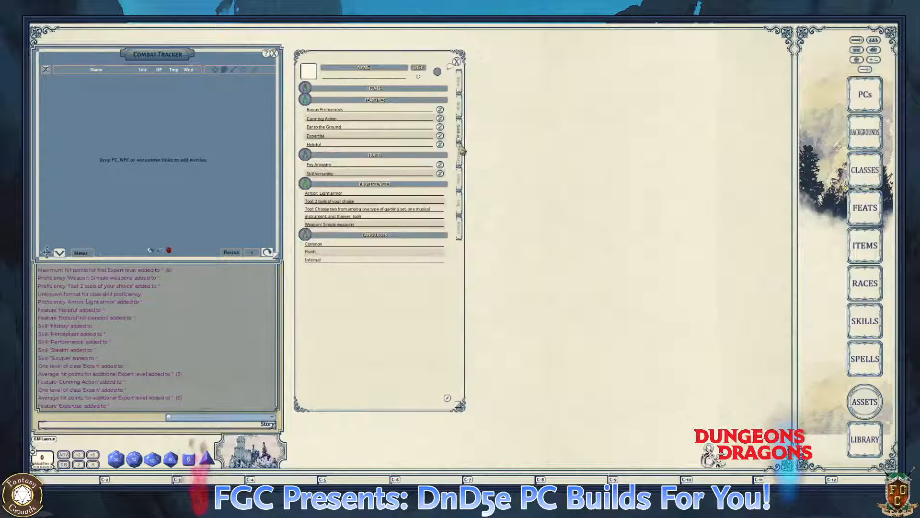
left_click(461, 167)
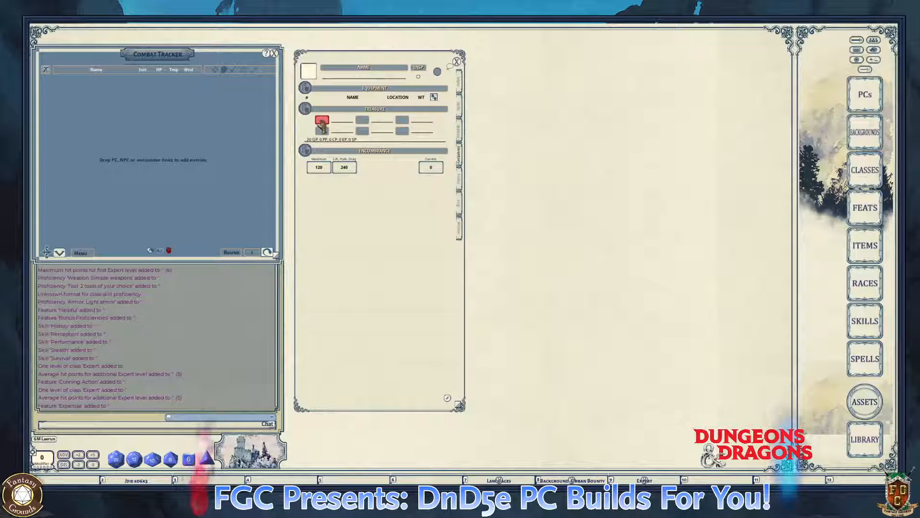
type("20")
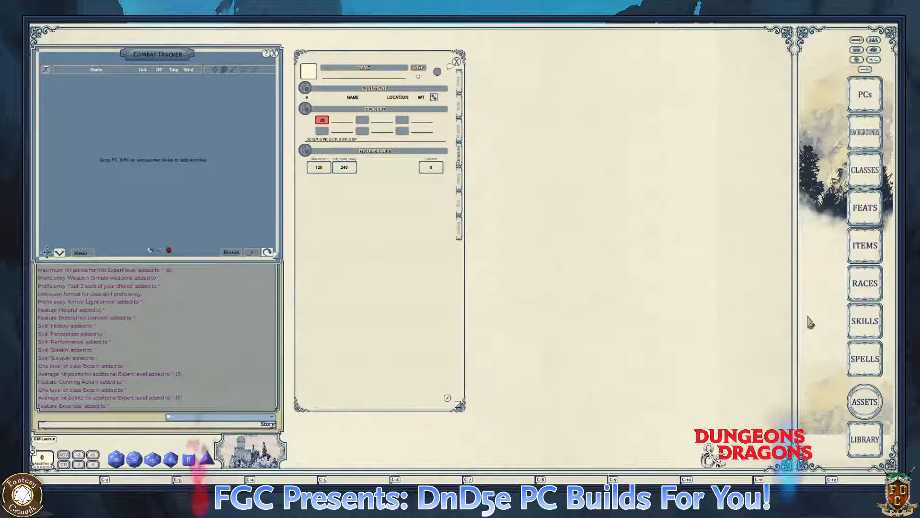
- Enable Parcels in the library's list of sidebar record types and close the library
left_click(865, 438)
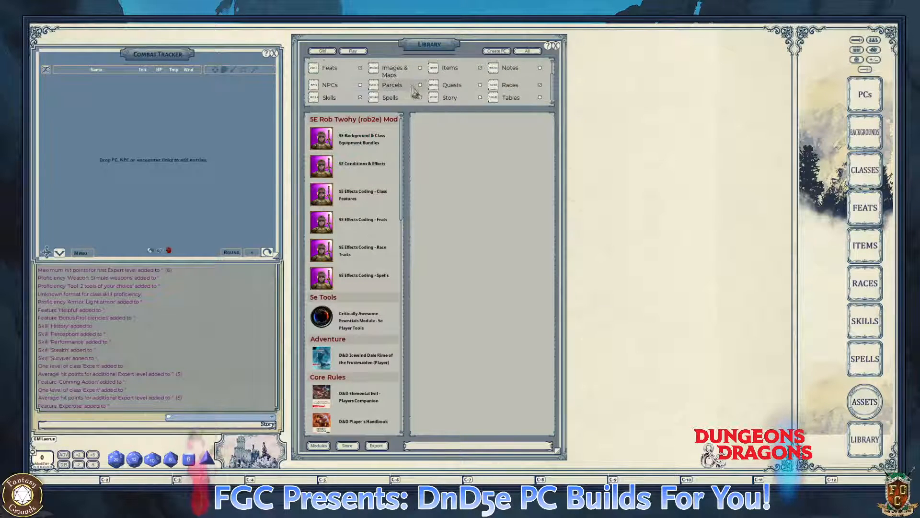
scroll(373, 98, "down", 1)
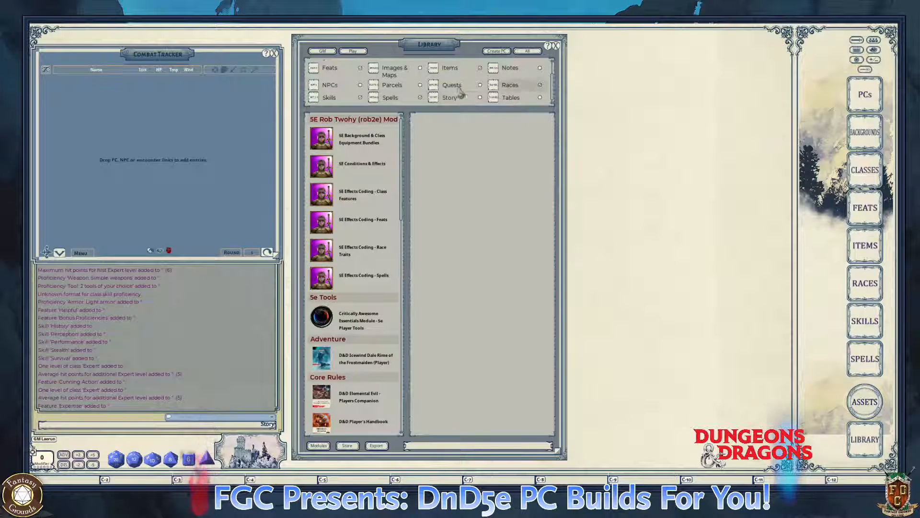
left_click(420, 86)
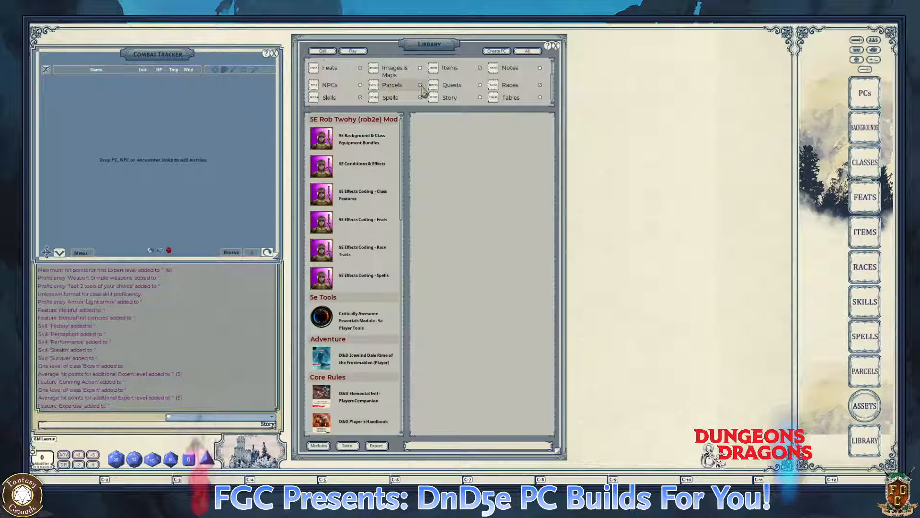
left_click(557, 47)
key("ctrl")
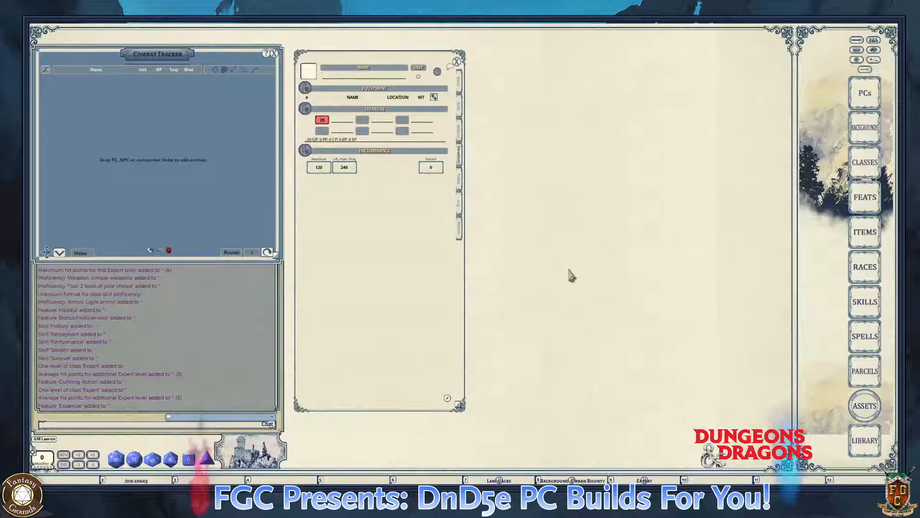
- Review the character's actions, features, traits and proficiencies, and return to the inventory page
left_click(460, 234)
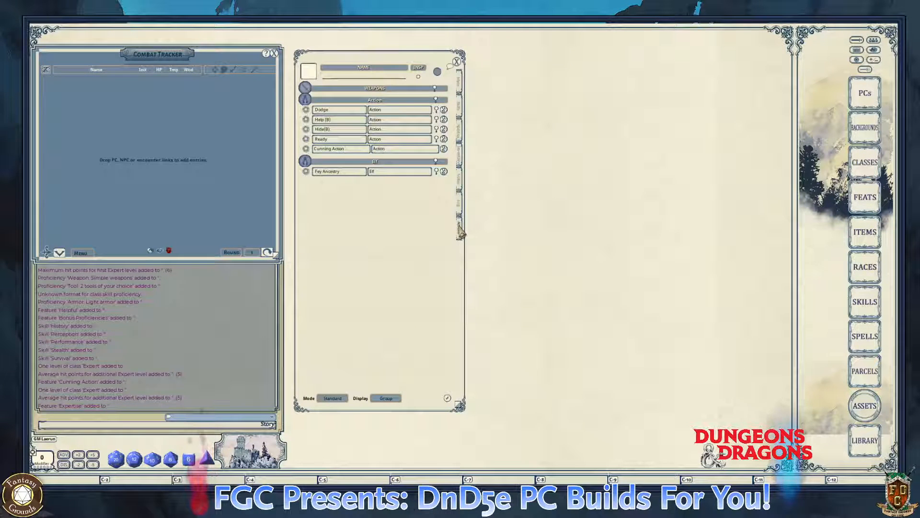
left_click(459, 134)
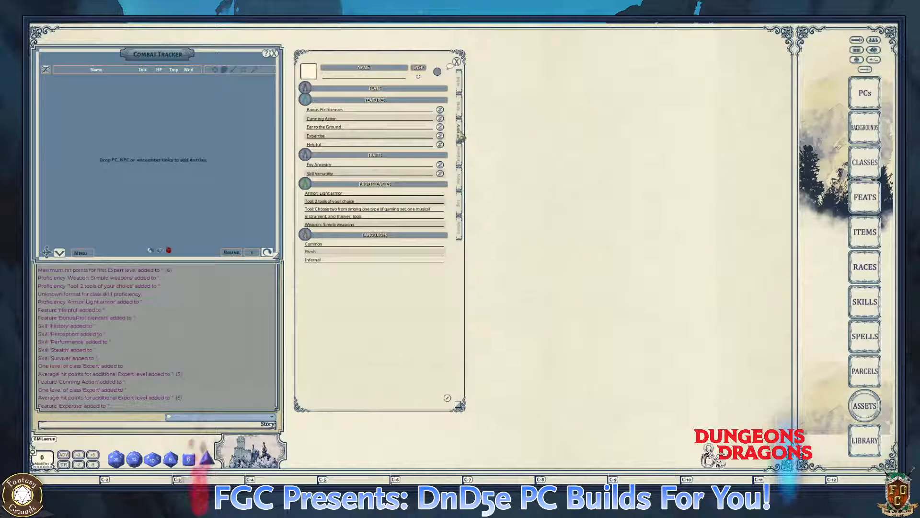
left_click(461, 158)
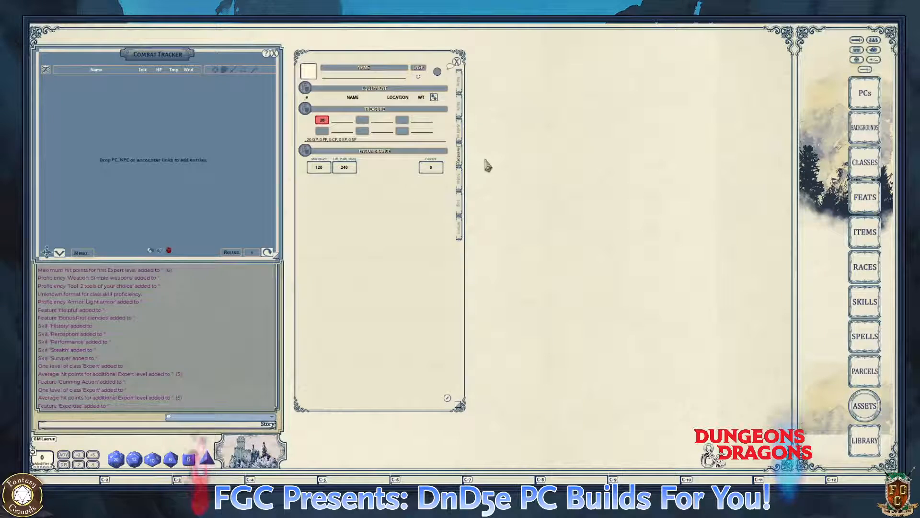
- Open the Parcels list, place it beside the character sheet and look through the background and starting equipment bundles
left_click(865, 374)
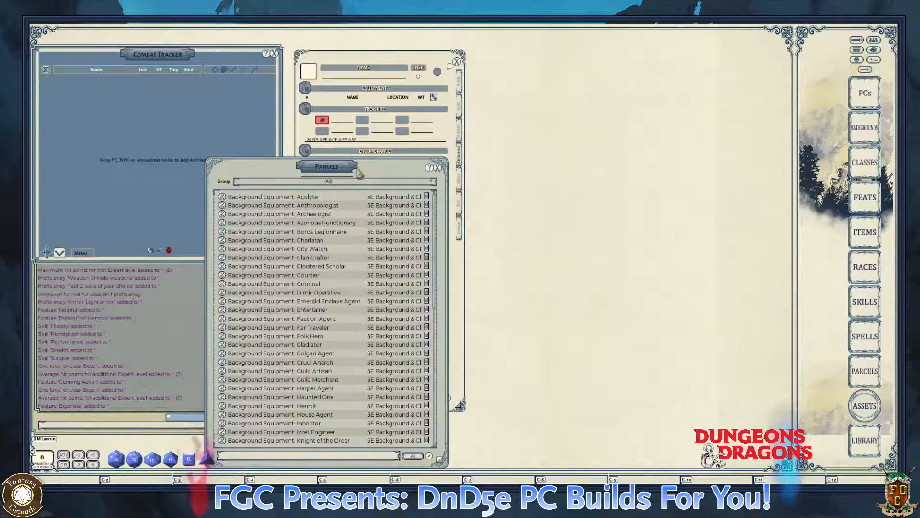
left_click_drag(318, 168, 601, 69)
scroll(522, 230, "down", 7)
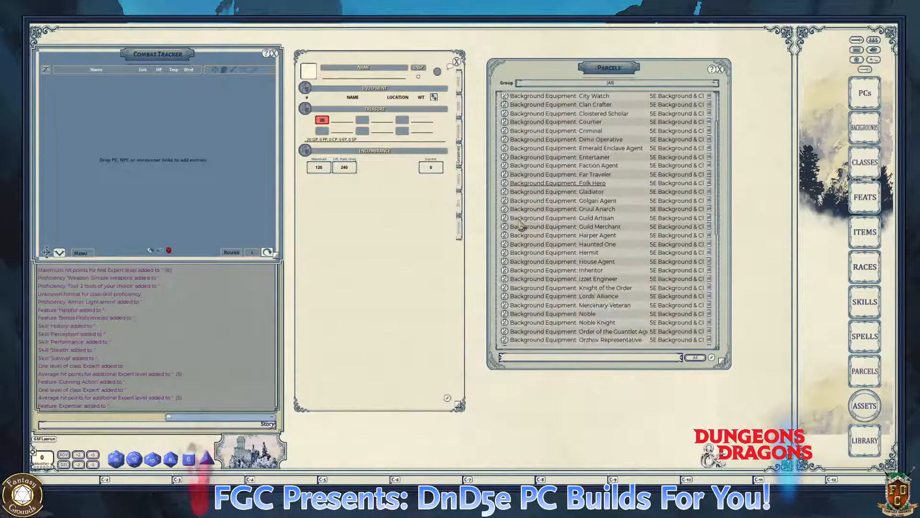
scroll(522, 239, "down", 5)
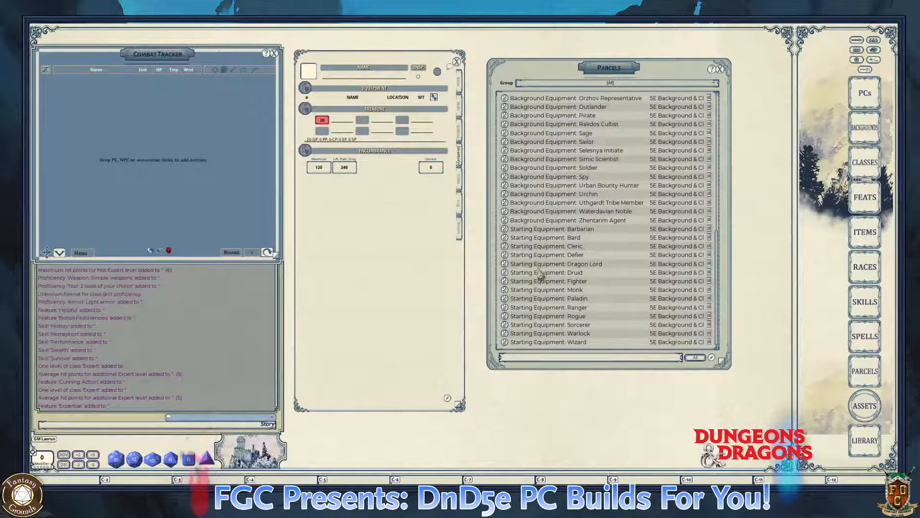
key("ctrl")
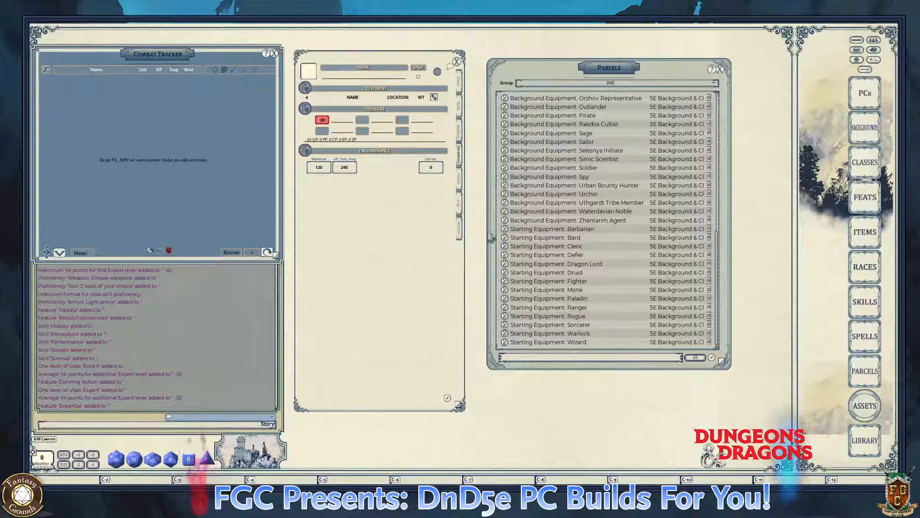
- Check the weapons section on the character's actions page and go back to the equipment and treasure lists
left_click(460, 228)
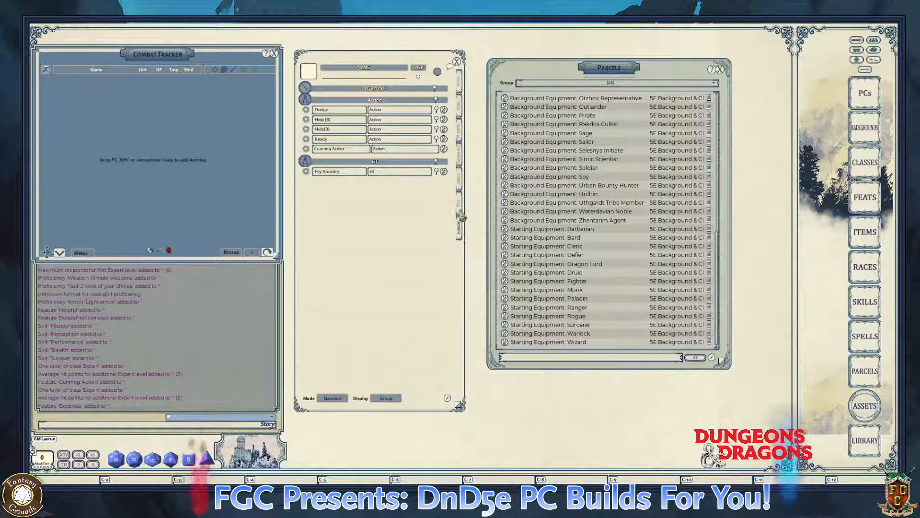
left_click(459, 206)
left_click(461, 164)
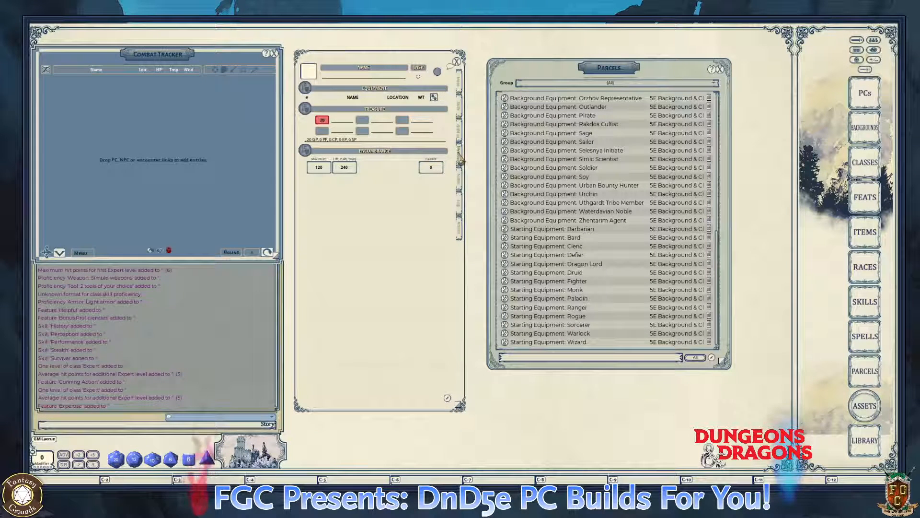
key("ctrl")
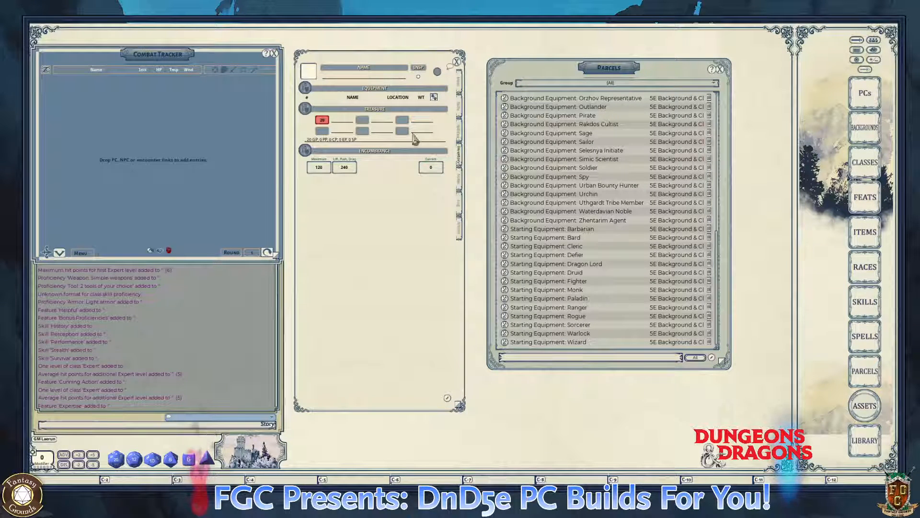
key("ctrl")
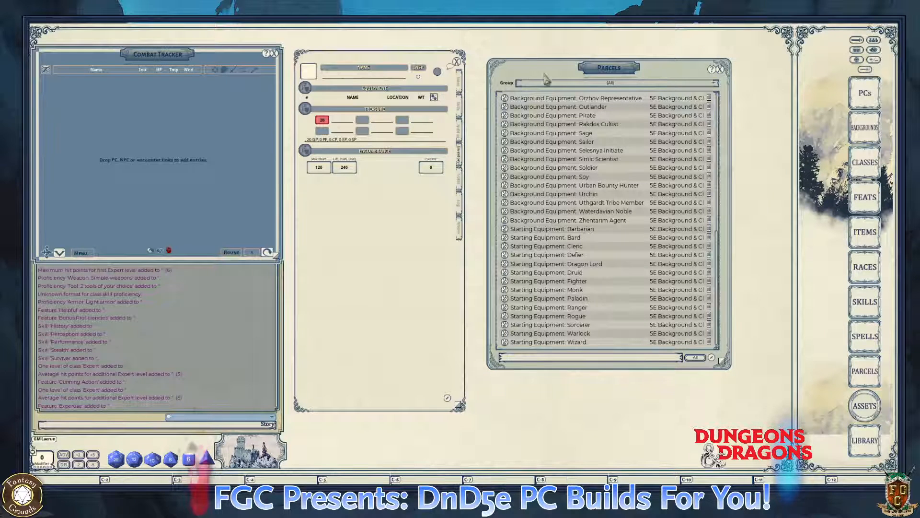
- Filter the parcels to the 5E Background & Class Equipment Bundles group and add Starting Equipment: Rogue to the character's inventory
left_click(643, 86)
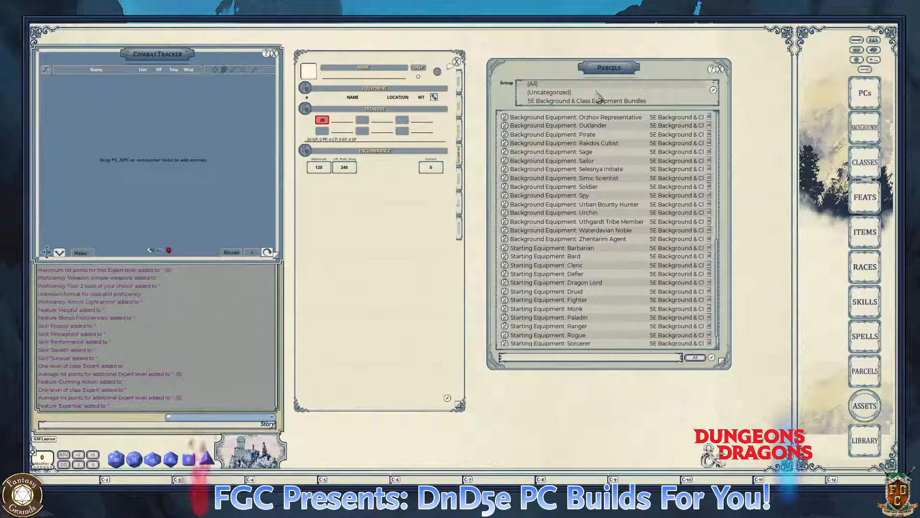
left_click(563, 101)
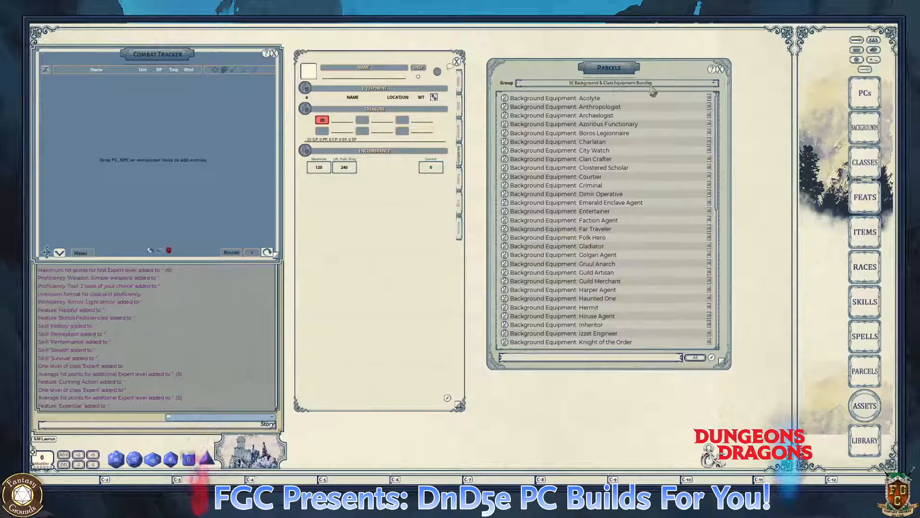
scroll(547, 239, "down", 3)
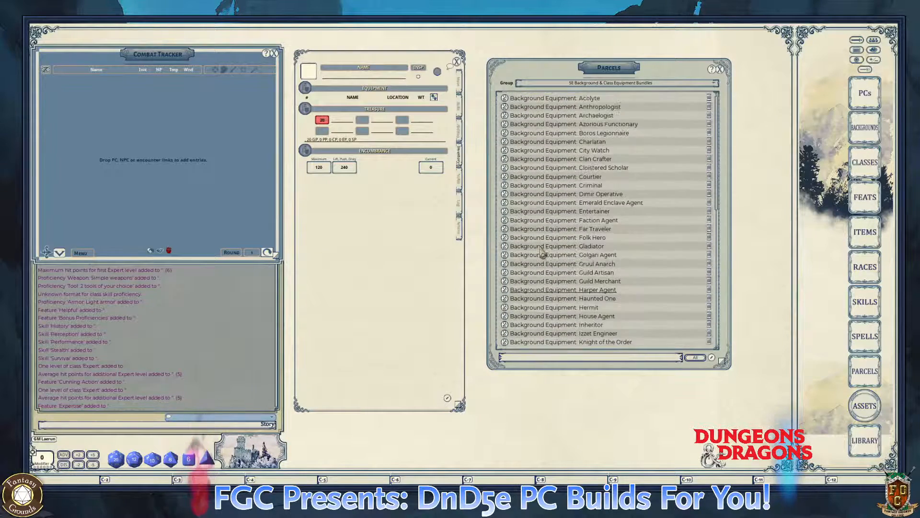
scroll(540, 249, "down", 1)
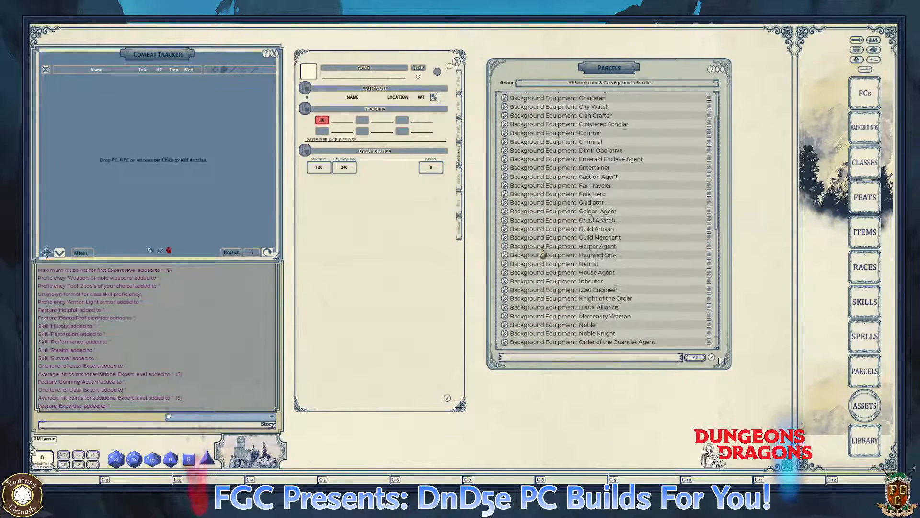
scroll(541, 250, "down", 14)
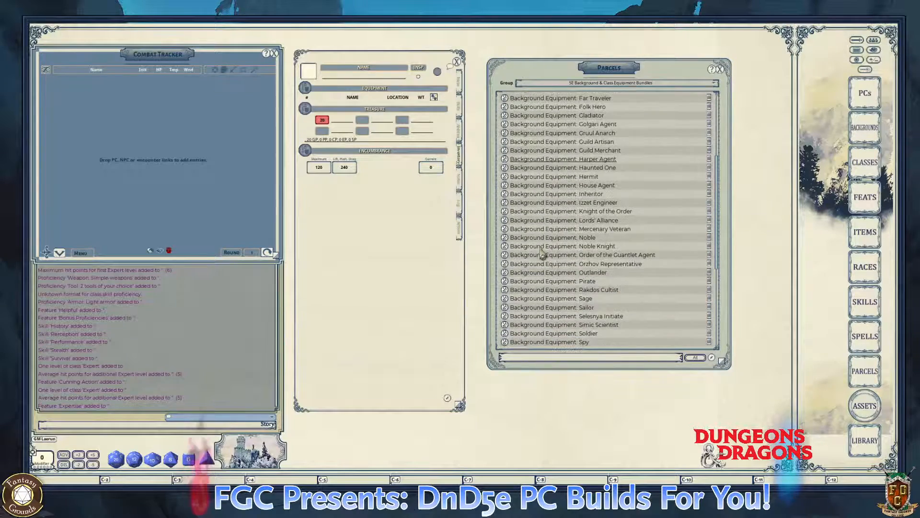
scroll(541, 250, "down", 15)
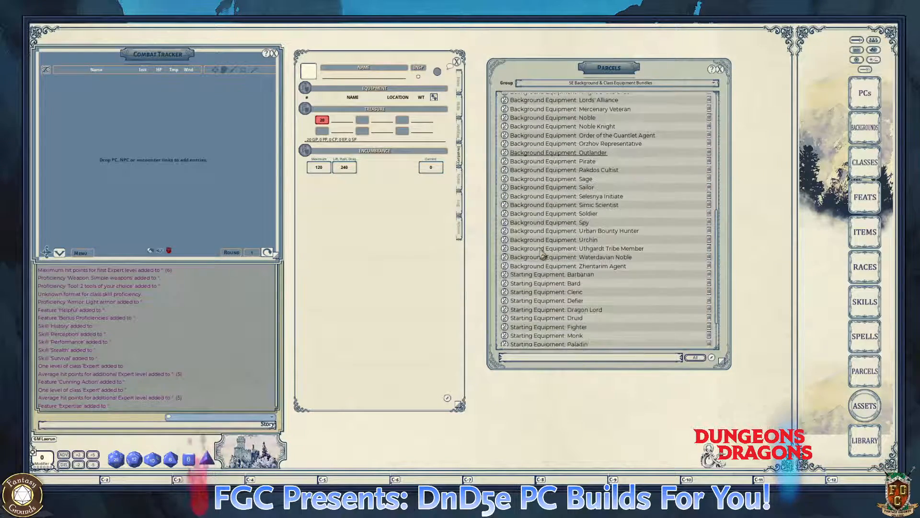
scroll(541, 250, "up", 6)
scroll(541, 248, "up", 2)
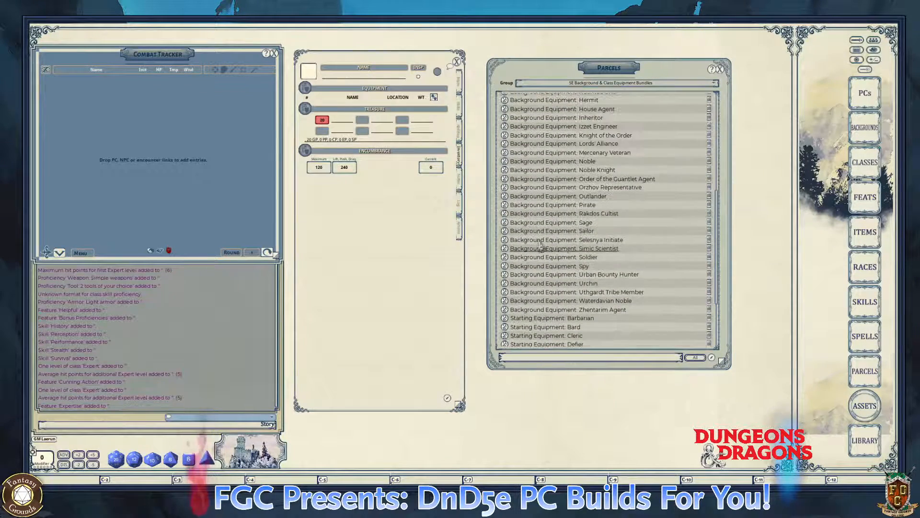
scroll(551, 271, "down", 3)
scroll(554, 275, "down", 5)
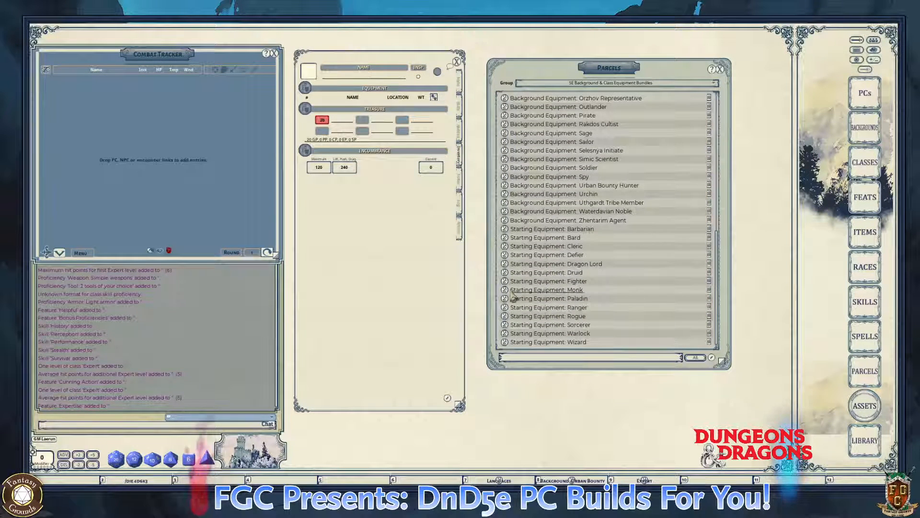
key("ctrl")
key("ctrl")
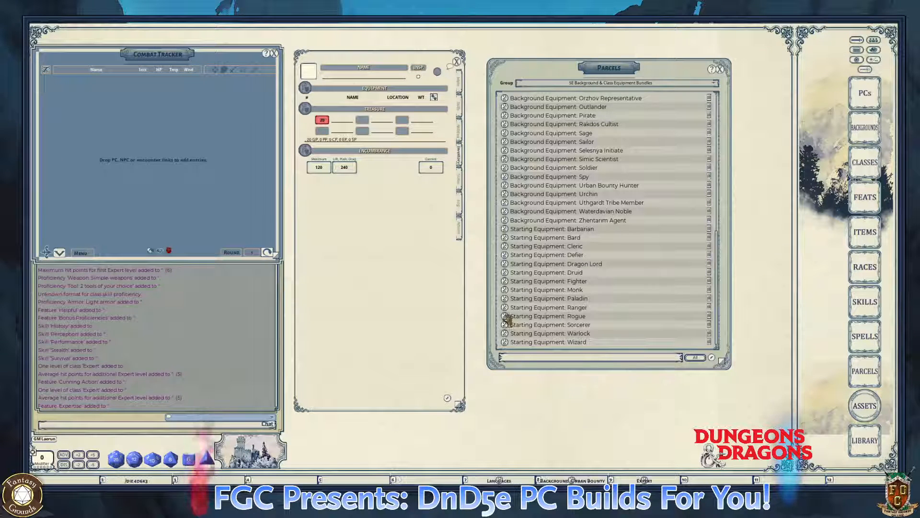
key("ctrl")
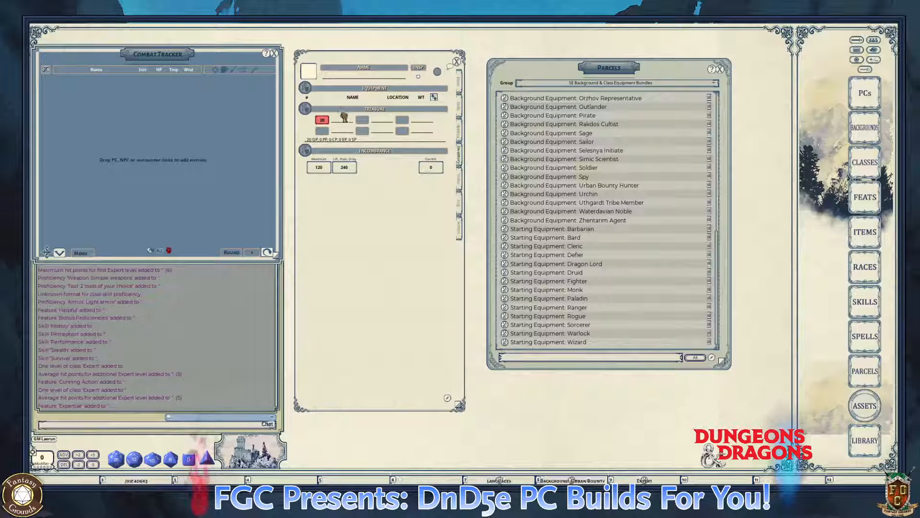
left_click_drag(344, 120, 343, 123)
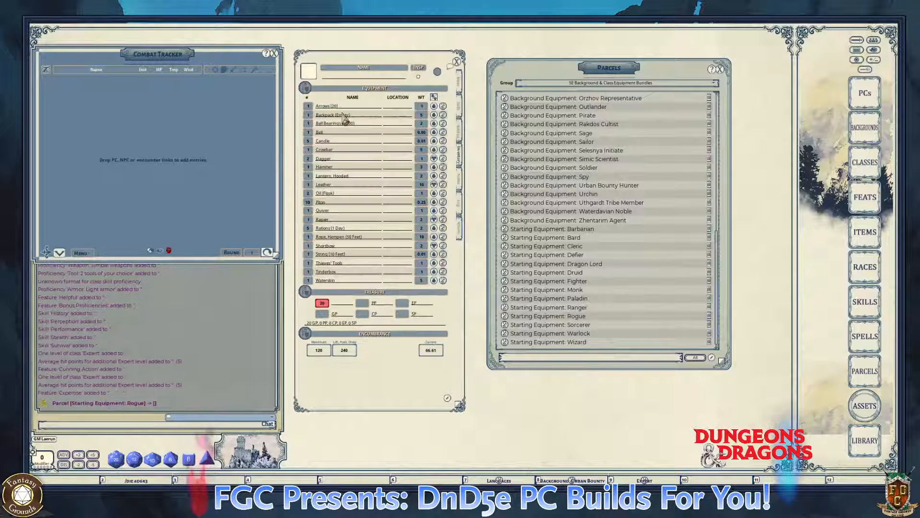
key("ctrl")
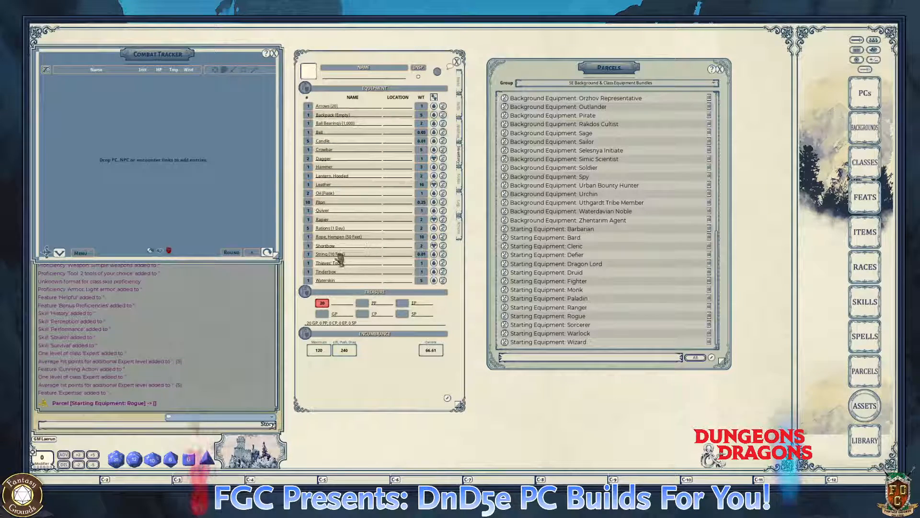
- Find the Background Equipment: Urban Bounty Hunter parcel, examine its currency and items, and close it
scroll(535, 273, "up", 7)
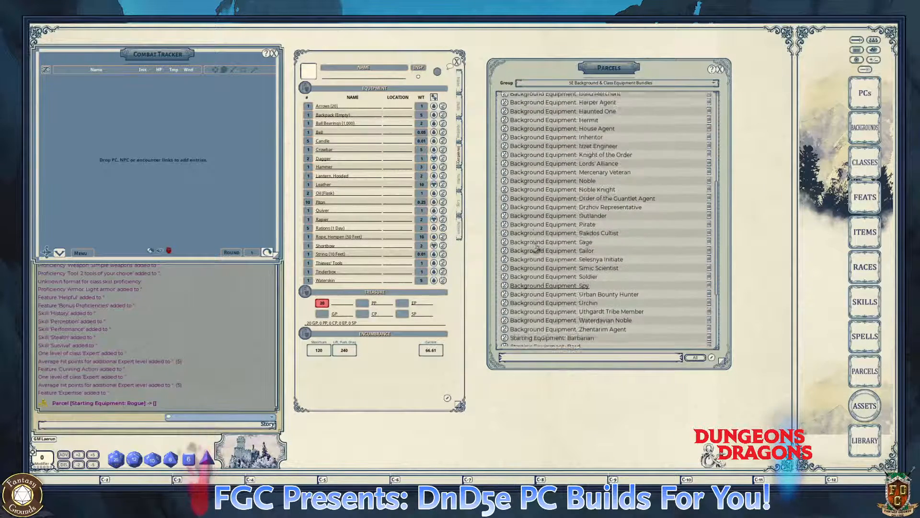
scroll(535, 248, "up", 4)
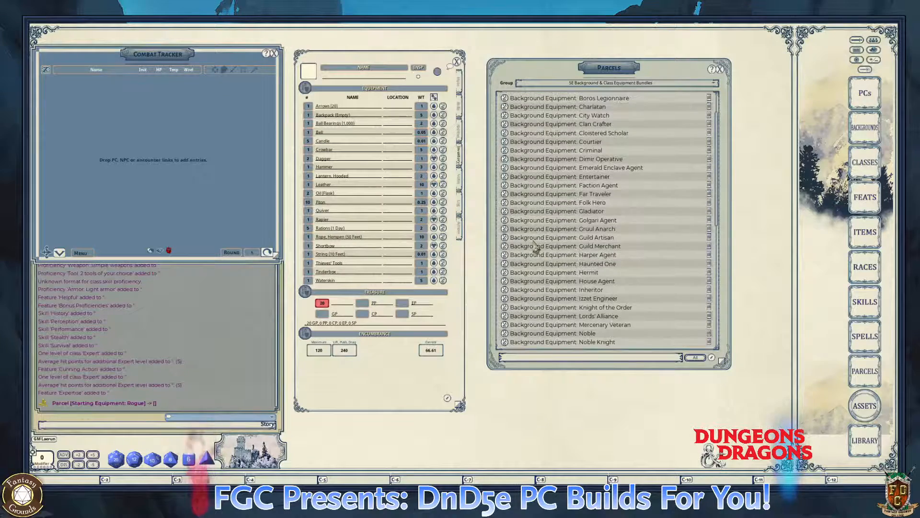
scroll(536, 247, "down", 2)
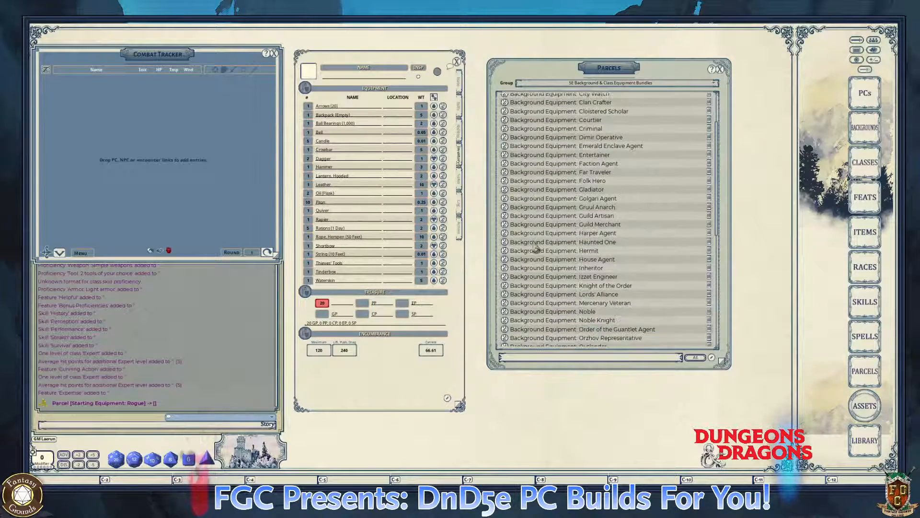
scroll(535, 247, "down", 4)
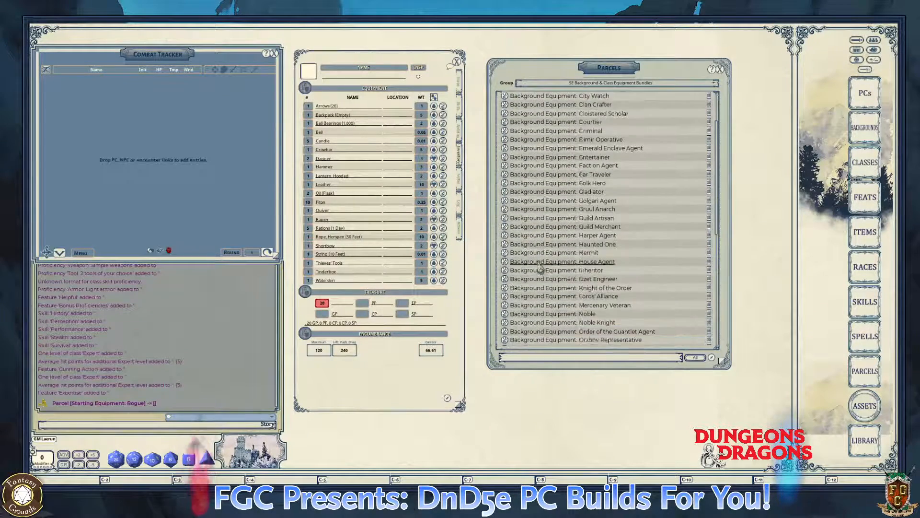
scroll(541, 268, "down", 3)
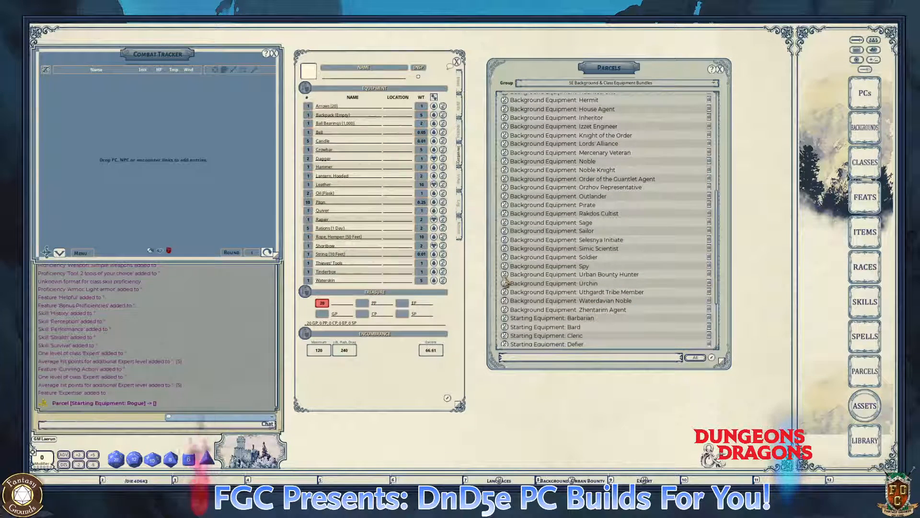
left_click(504, 275)
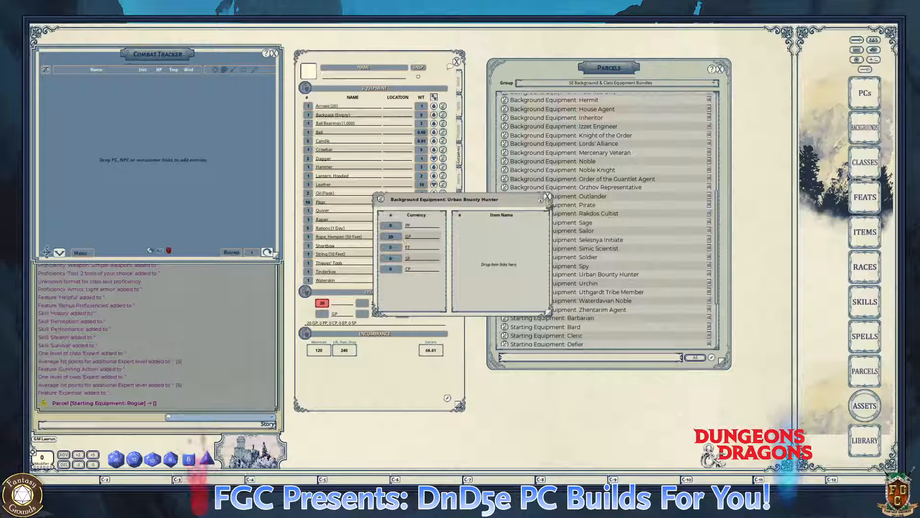
left_click(547, 196)
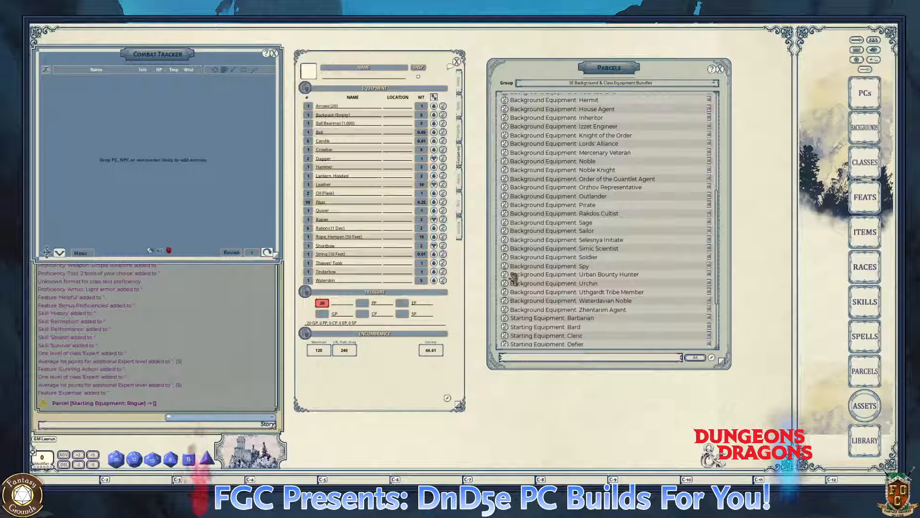
- Add the Background Equipment: Urban Bounty Hunter parcel to the character's inventory
left_click_drag(506, 275, 348, 199)
key("ctrl")
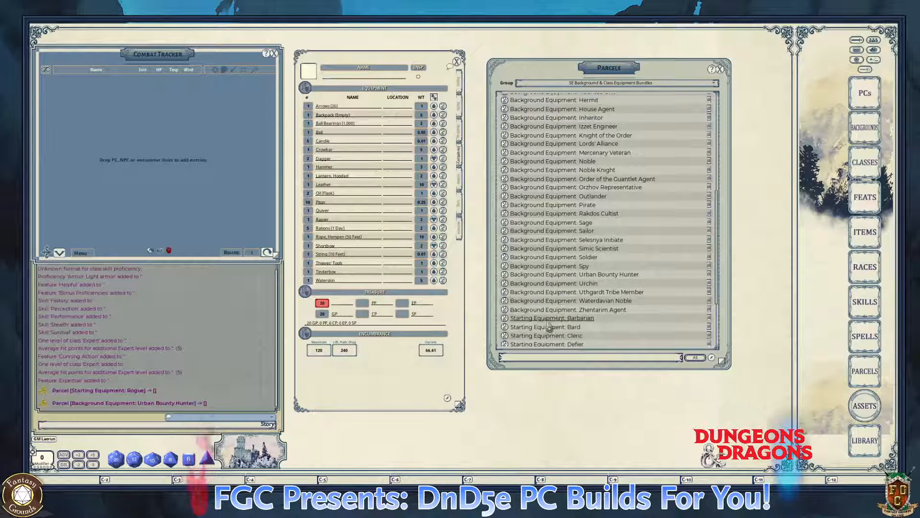
key("ctrl")
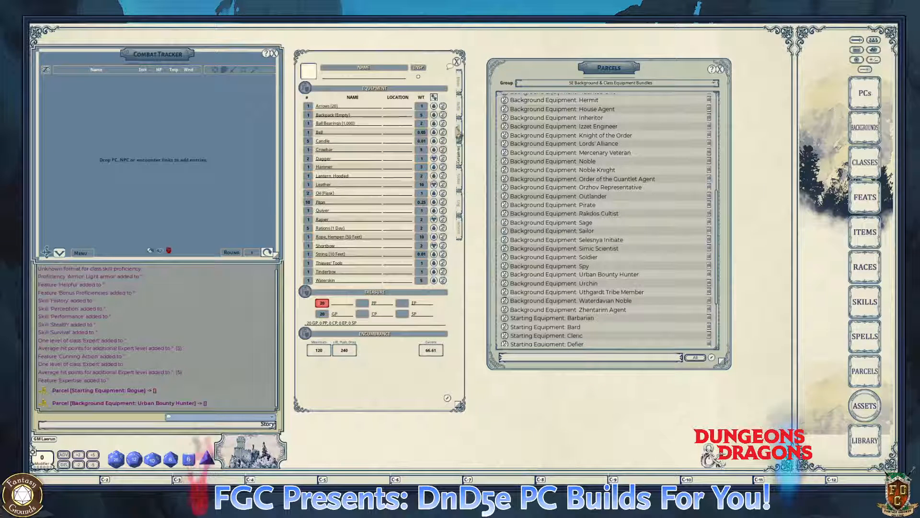
- Check the character's armor and weapon proficiencies, and open the actions page to view the weapons
left_click(461, 136)
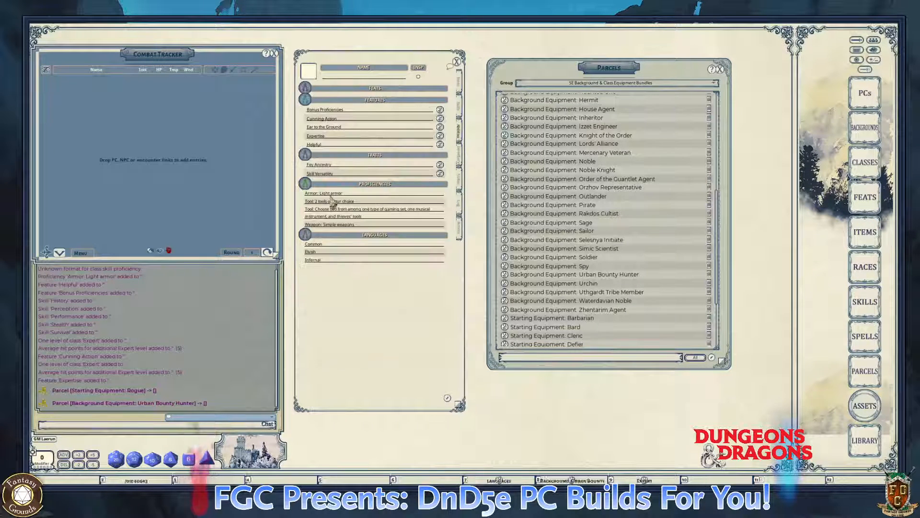
left_click(361, 193)
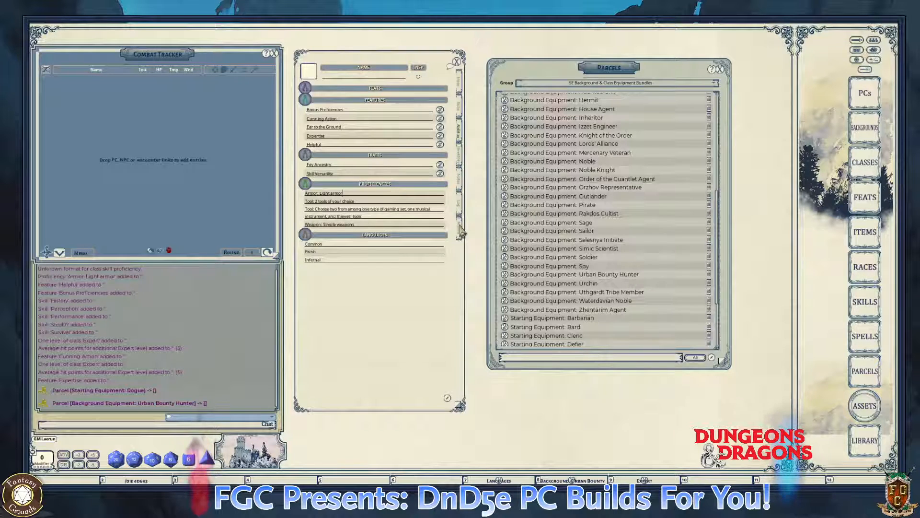
left_click(461, 232)
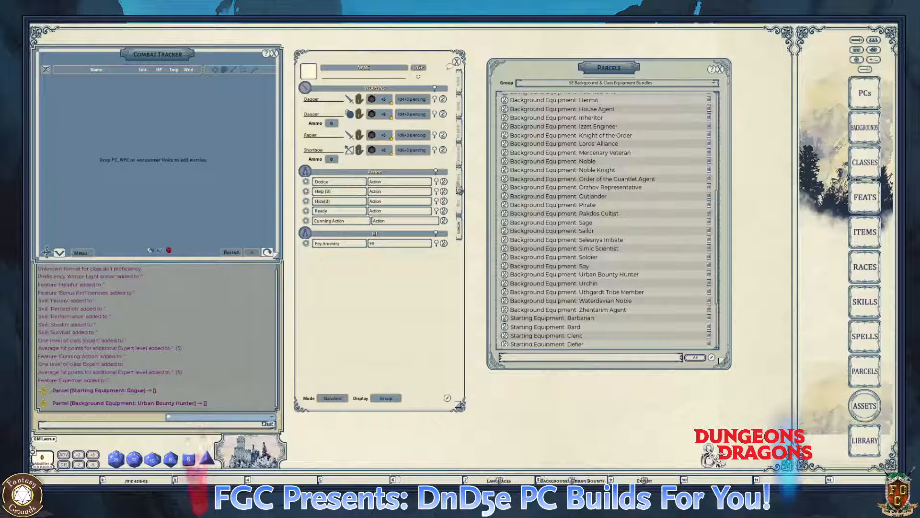
- Add three blank custom entries to the character's skills list and mark each one as proficient
left_click(460, 118)
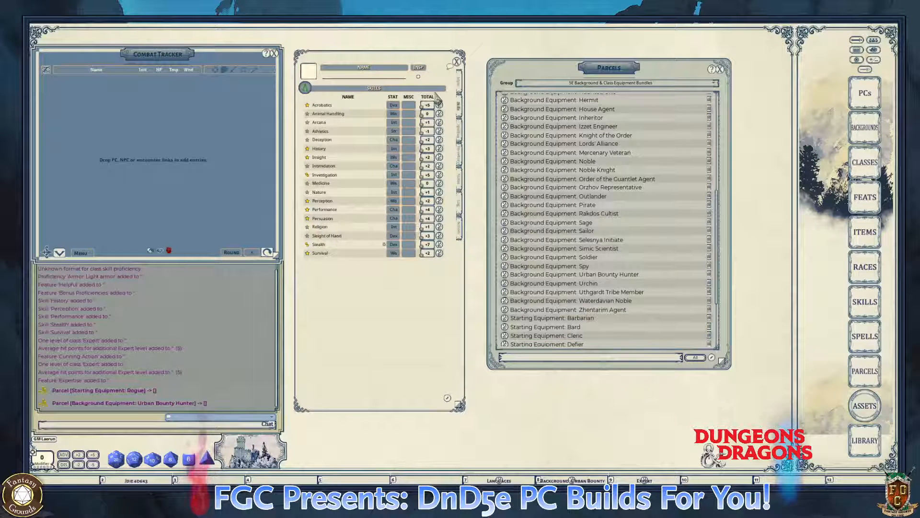
key("ctrl")
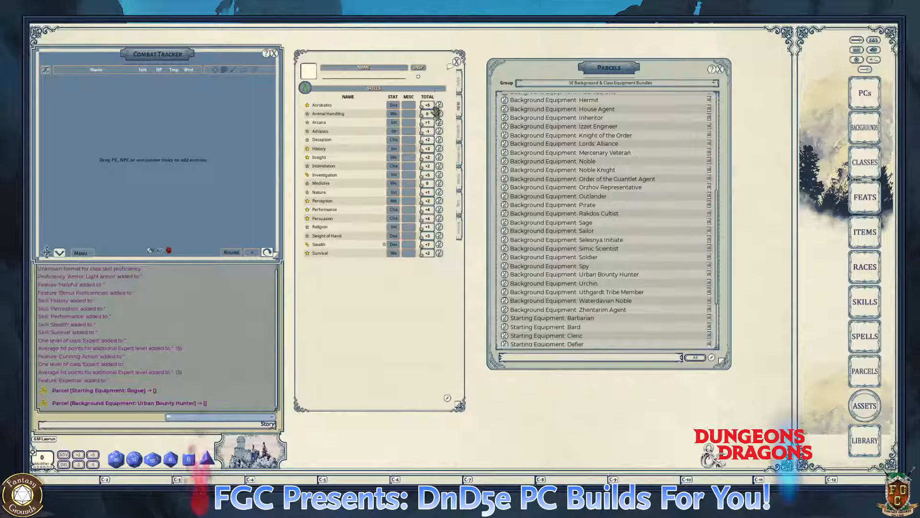
left_click(447, 401)
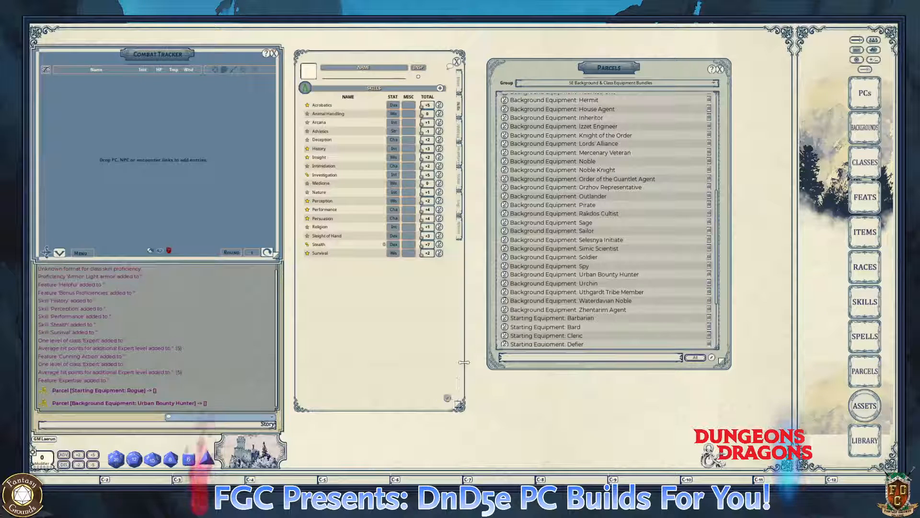
left_click(440, 89, "ctrl")
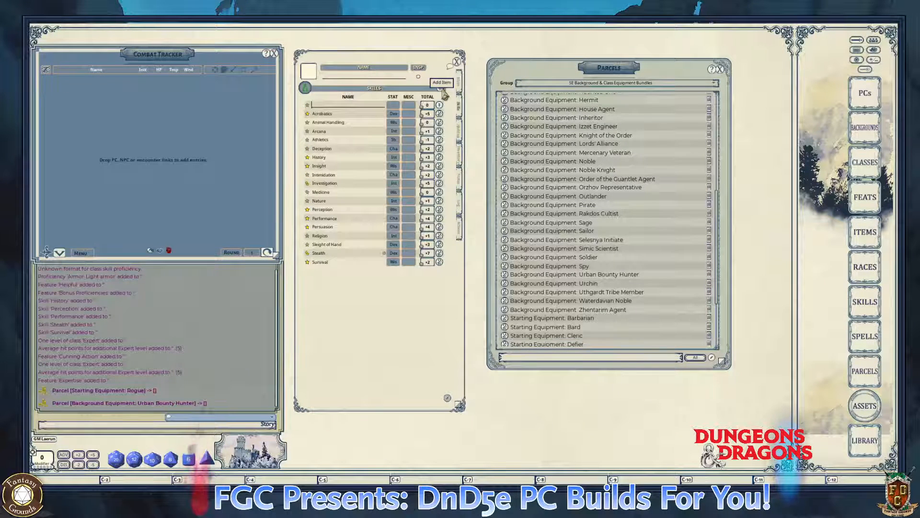
left_click(441, 90, "ctrl")
left_click(441, 90, "ctrl")
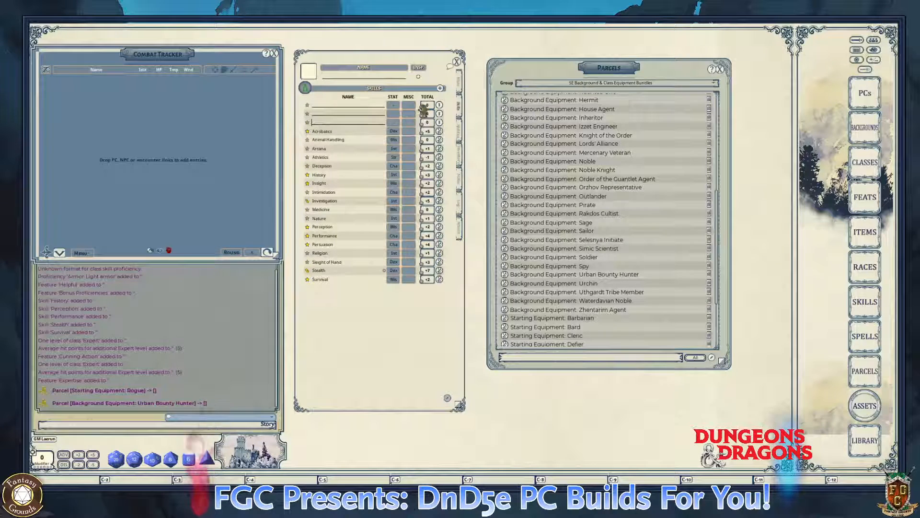
left_click(307, 105)
left_click(307, 114)
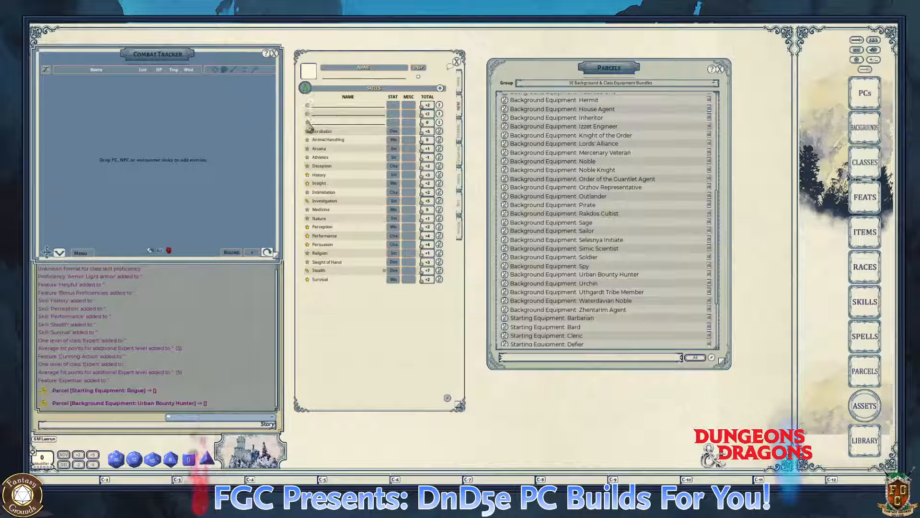
left_click(307, 123)
- Name the first blank skill "Tool: Thieve's Tools" and set its stat to Dexterity
left_click(331, 108)
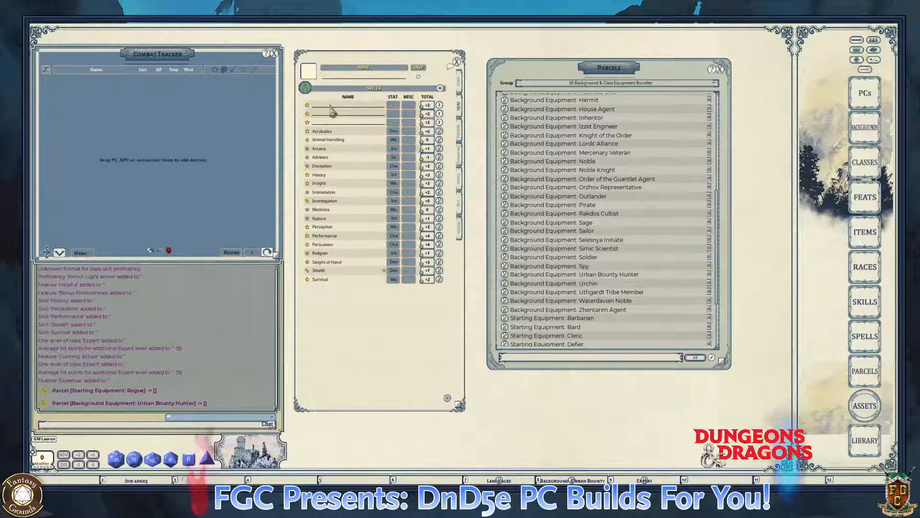
type("Too")
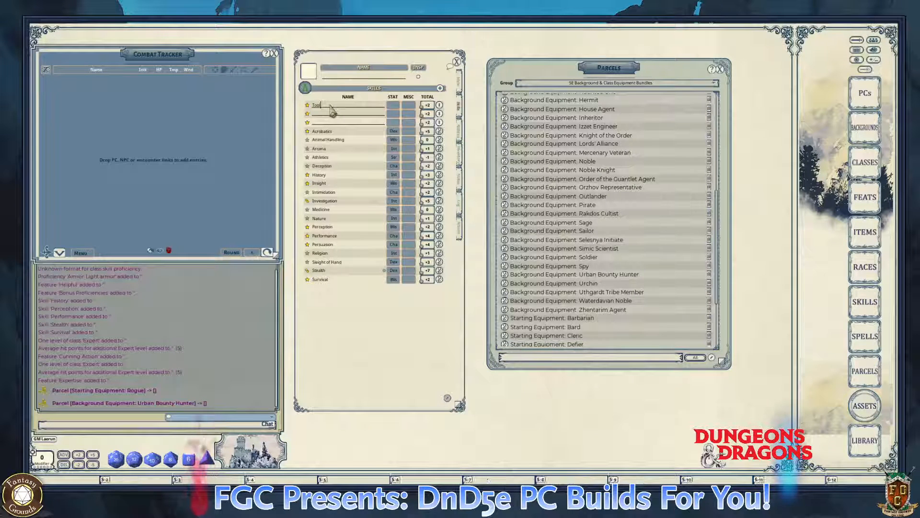
type("l")
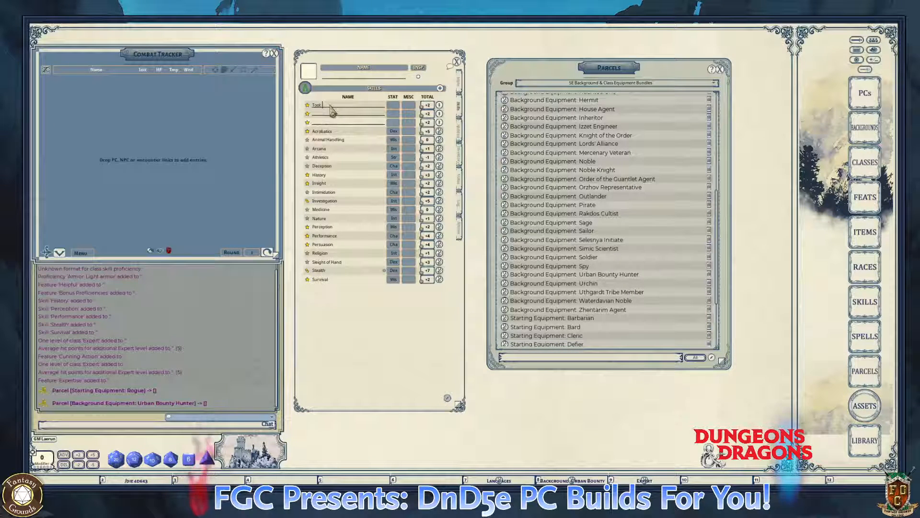
type(" Thi")
type("eves")
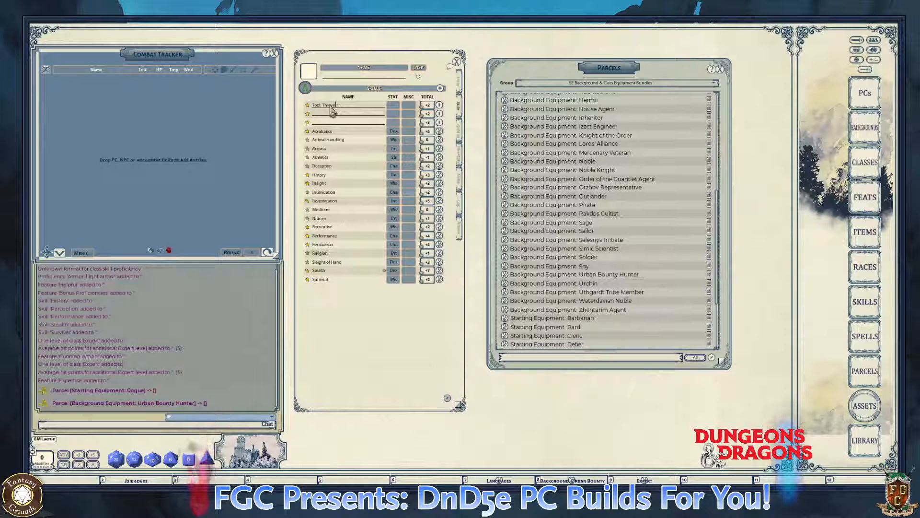
type("'s Tools")
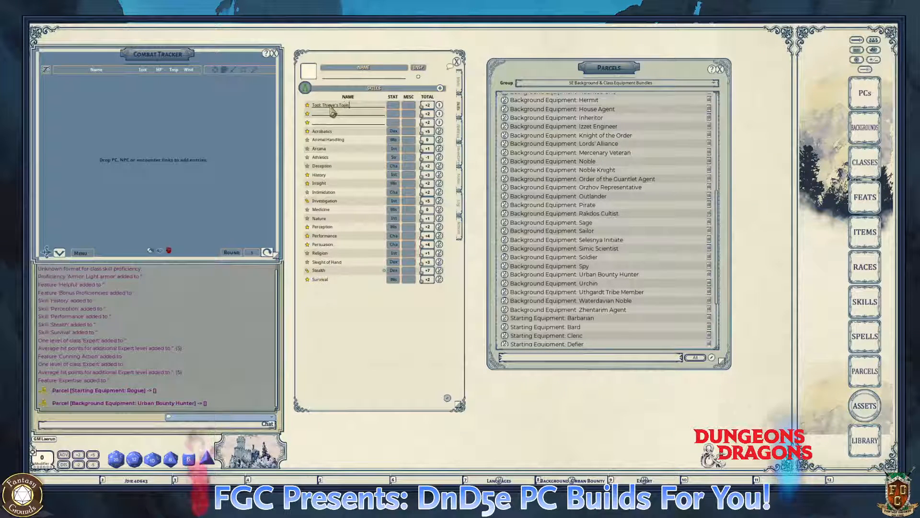
key("ctrl")
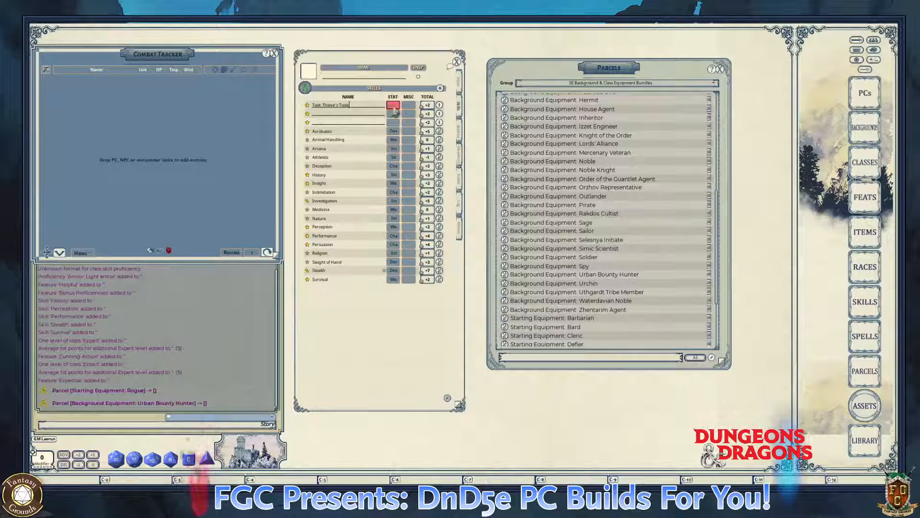
left_click(361, 112)
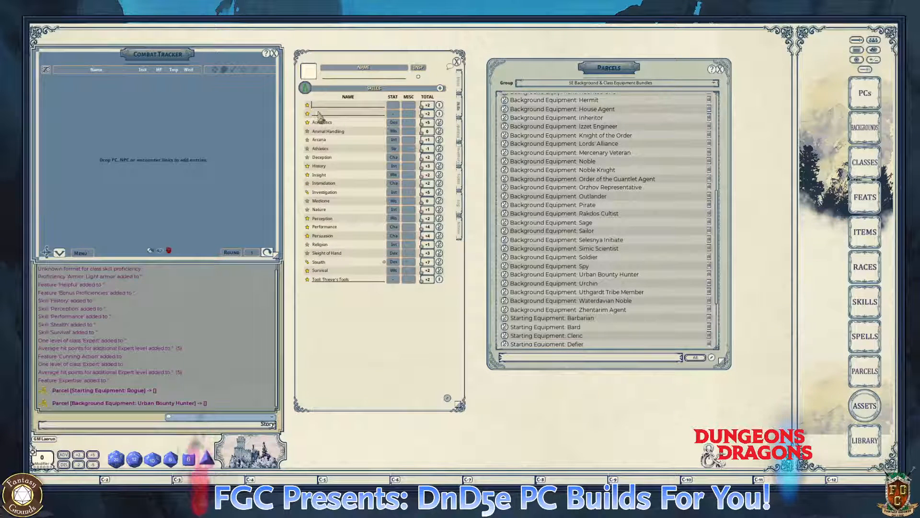
left_click(395, 282)
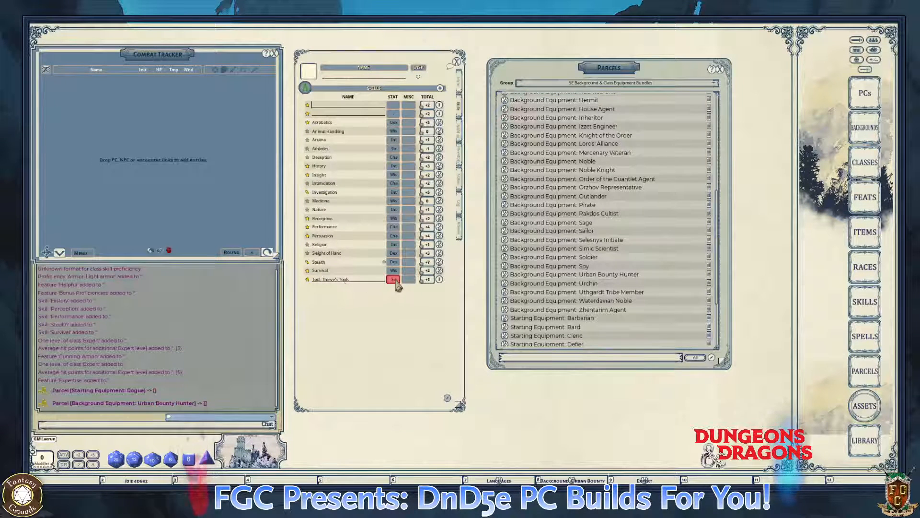
left_click(396, 282)
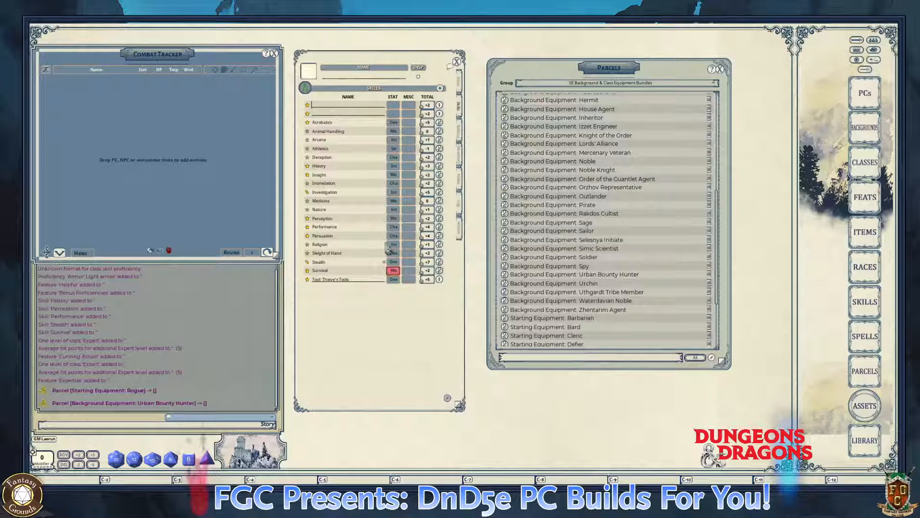
key("ctrl")
key("ctrl")
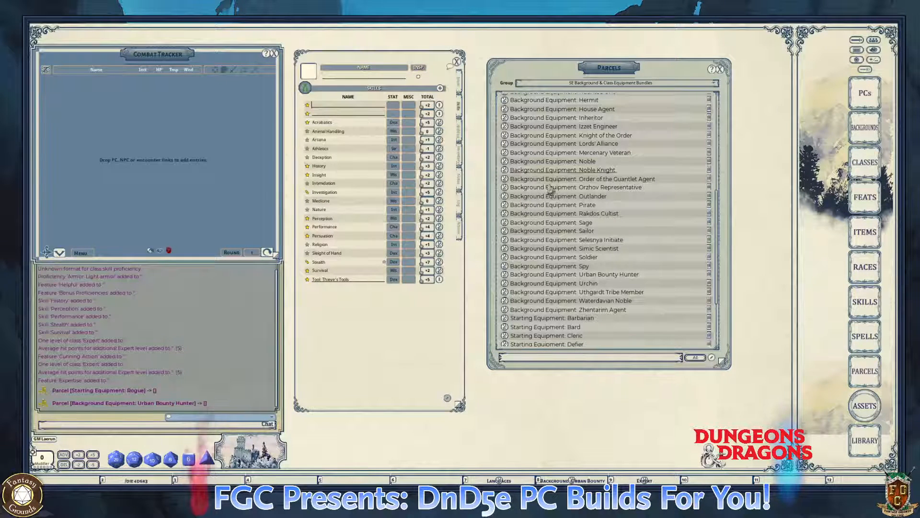
- Open the Items list, move it over the parcels, and search it for "tool"
left_click(863, 240, "ctrl")
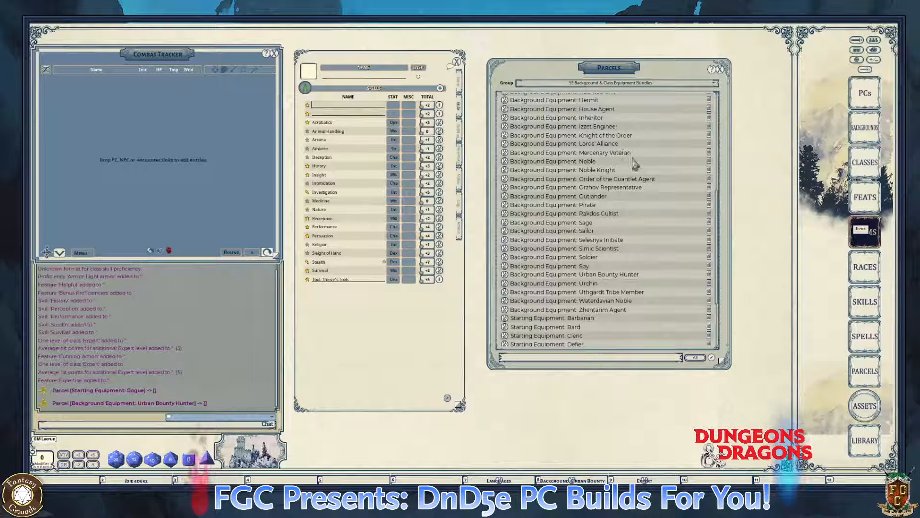
left_click(864, 231)
left_click_drag(706, 224, 645, 67)
key("ctrl")
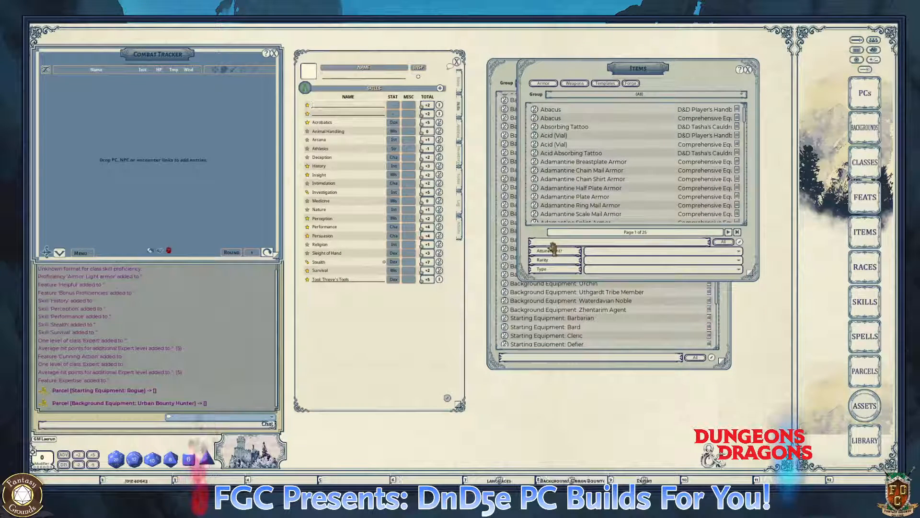
left_click(552, 242)
type("th")
type("ol")
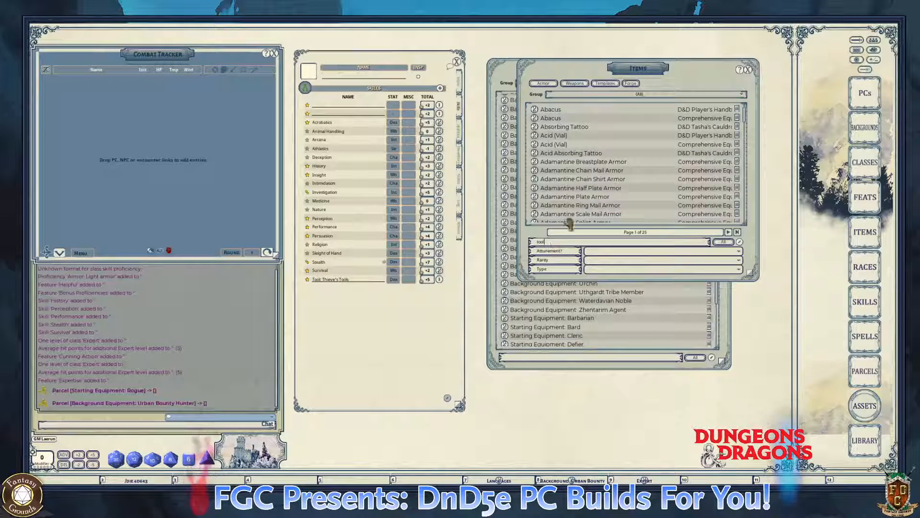
key("Return")
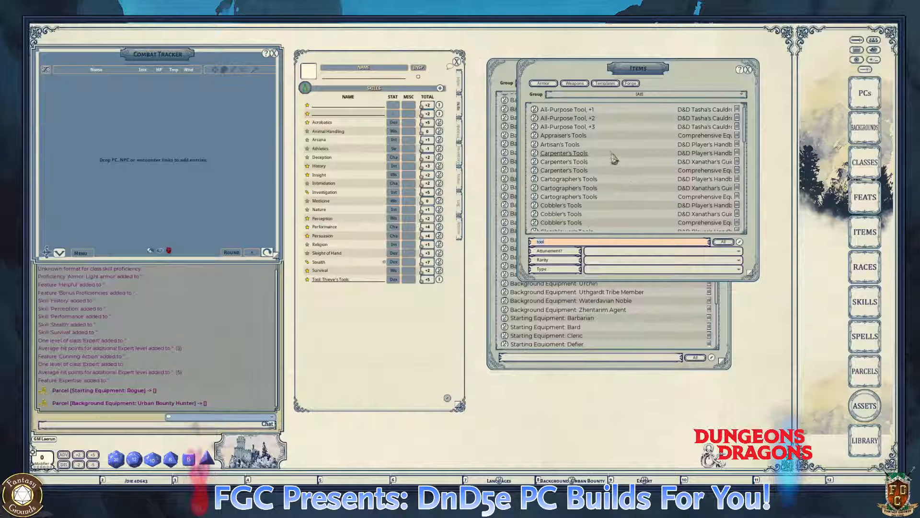
- Examine the tool items to choose another tool proficiency for the character
key("ctrl")
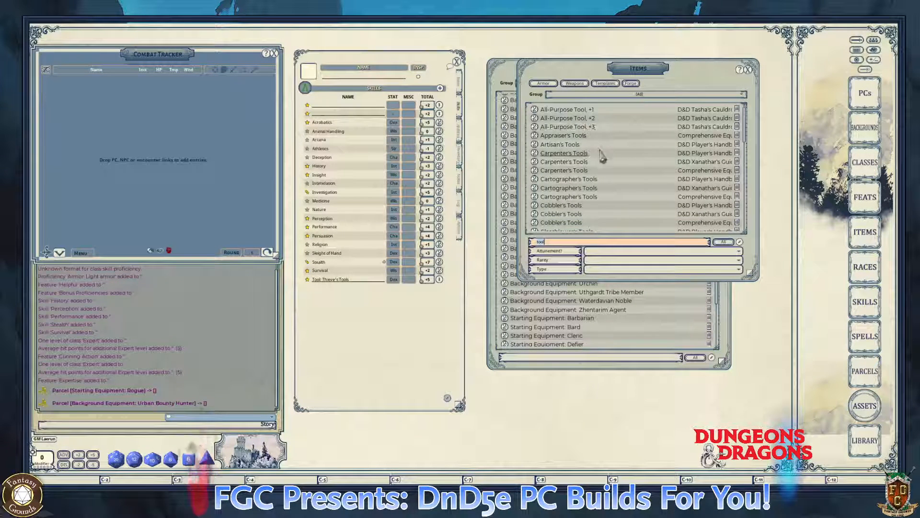
scroll(562, 163, "down", 5)
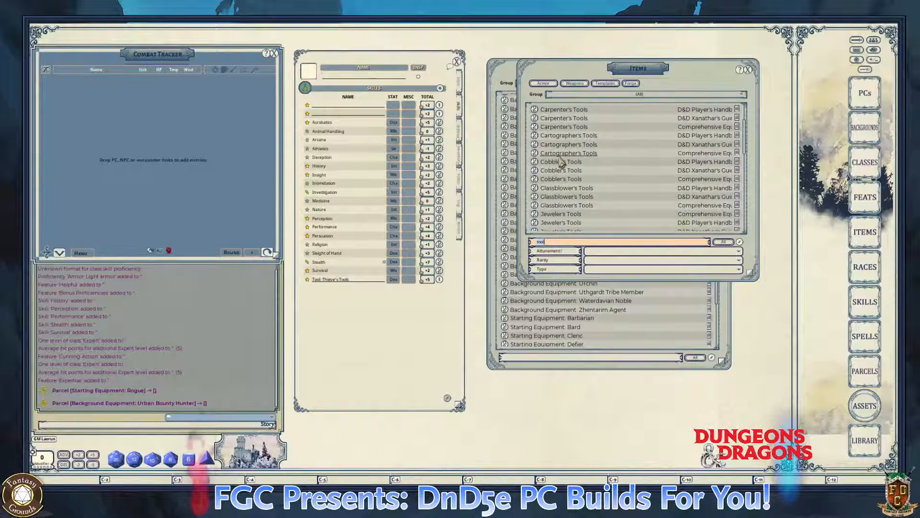
scroll(618, 184, "down", 3)
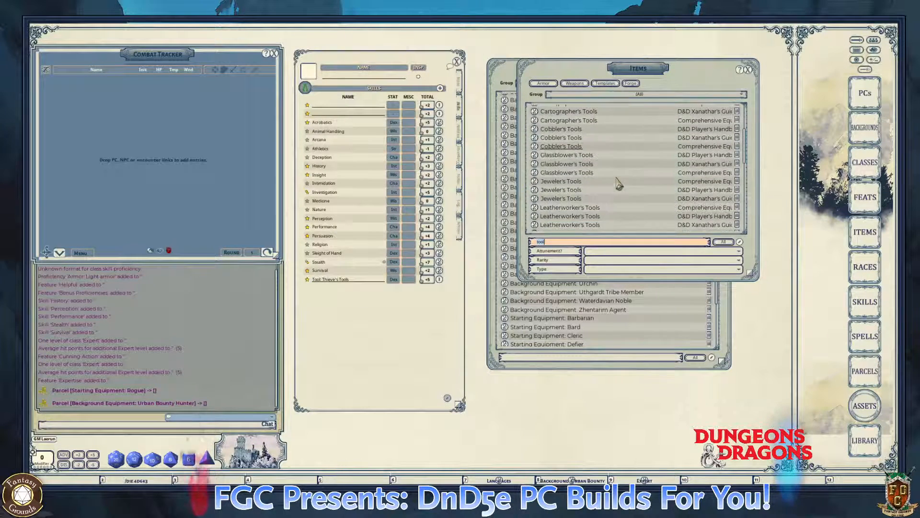
scroll(617, 184, "down", 2)
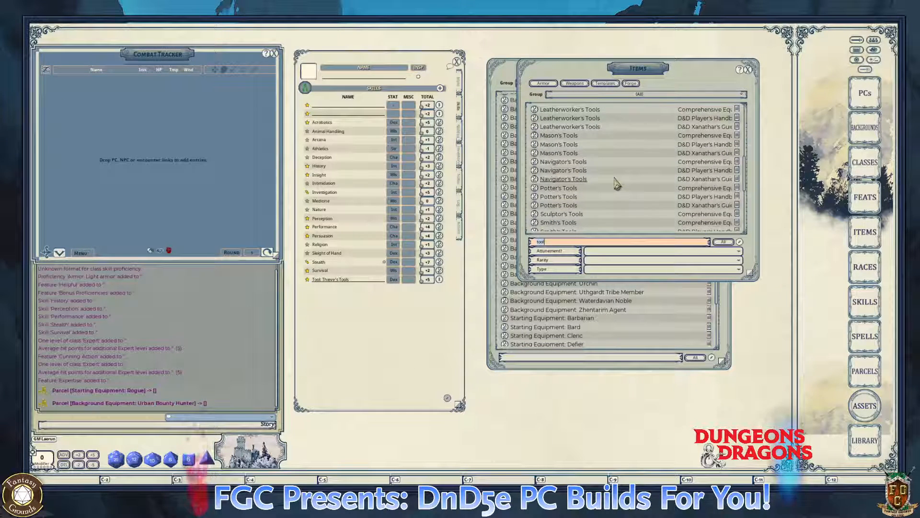
scroll(594, 207, "down", 4)
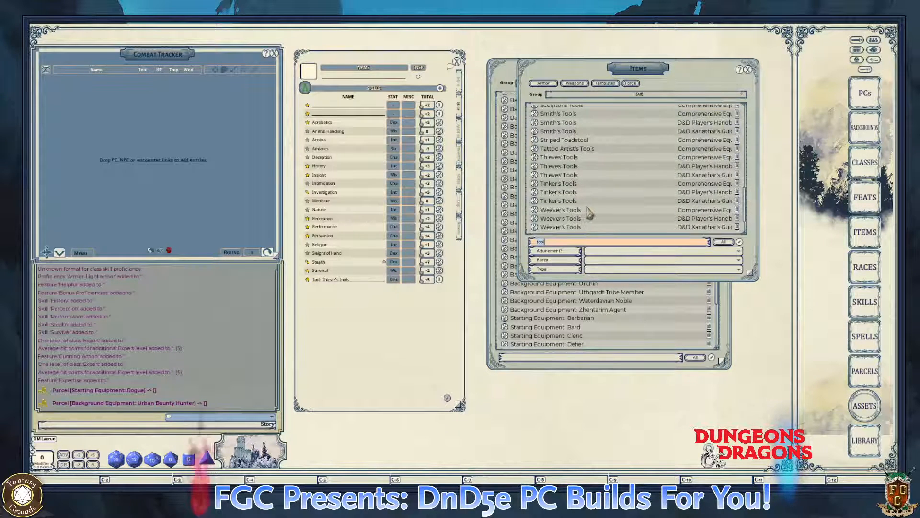
scroll(590, 212, "down", 1)
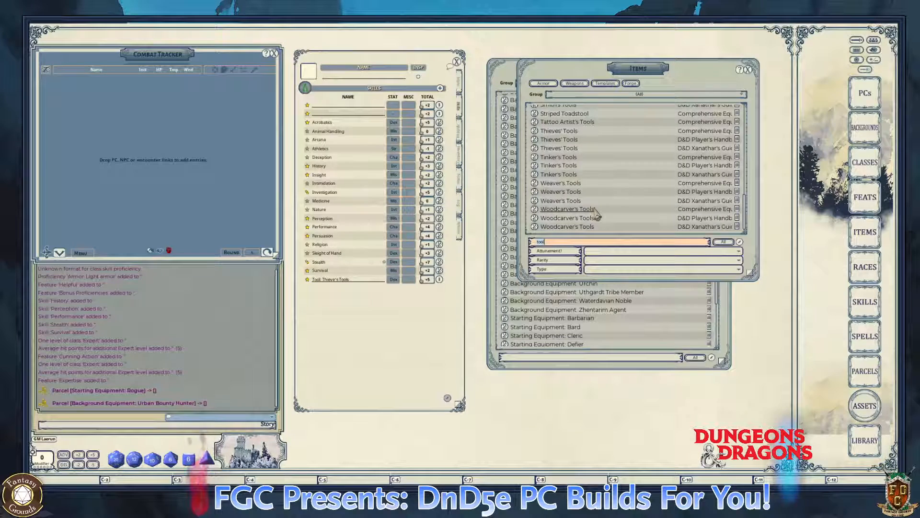
scroll(591, 193, "up", 2)
scroll(590, 193, "up", 1)
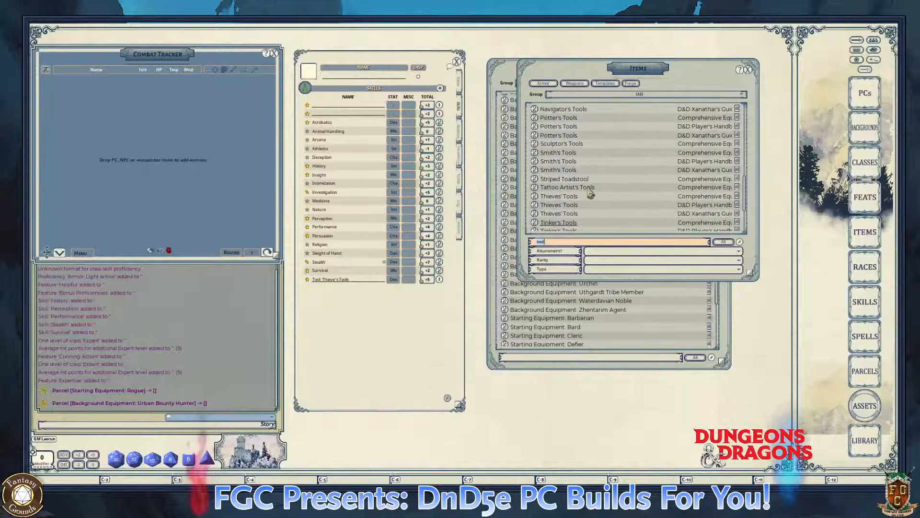
scroll(591, 193, "up", 1)
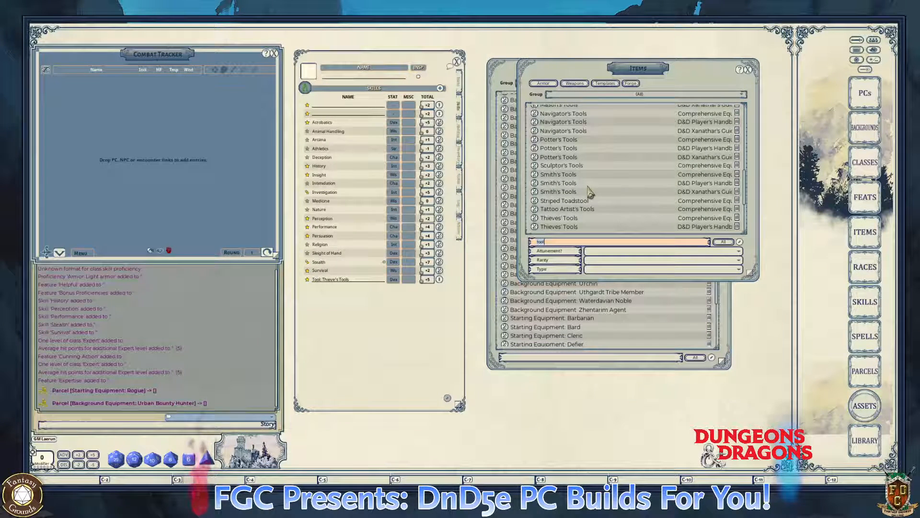
scroll(590, 193, "up", 1)
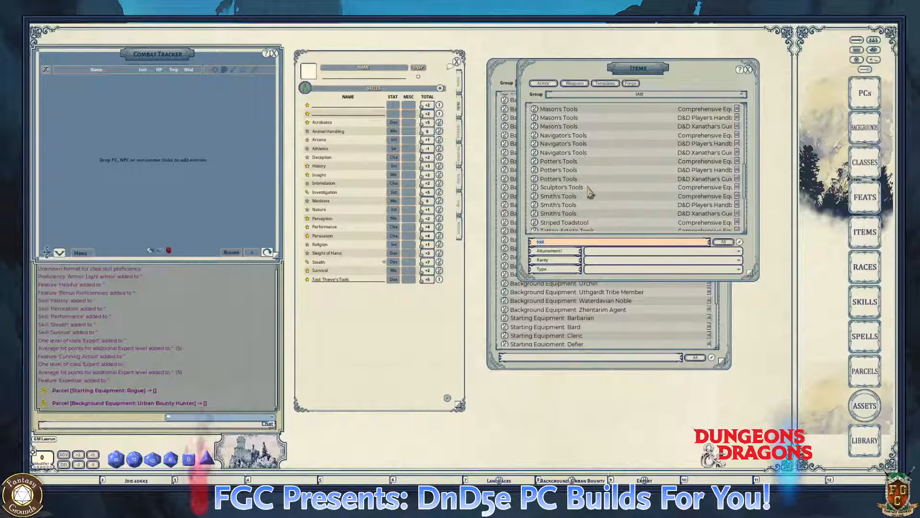
scroll(591, 193, "up", 3)
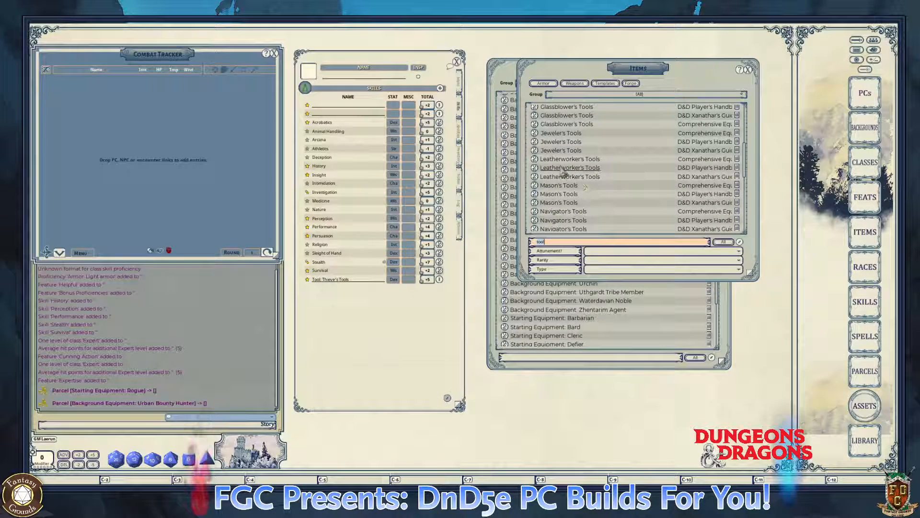
- Name the next blank skill "Tool: Leatherworker's Tools"
left_click(335, 107)
type("Tool")
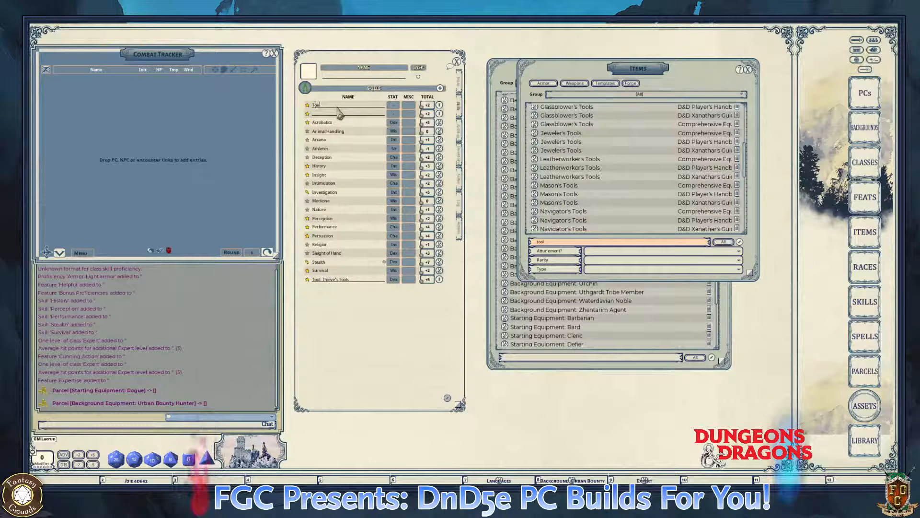
type(": ")
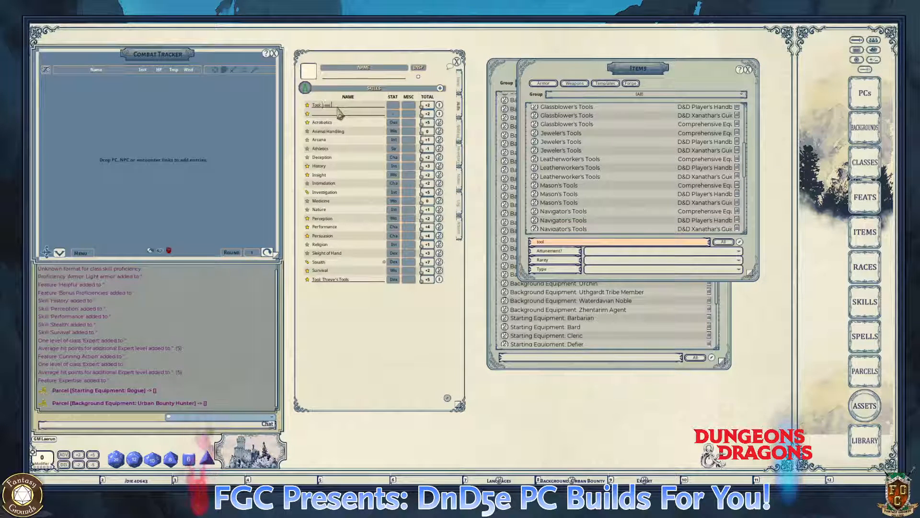
type("Leatherworke")
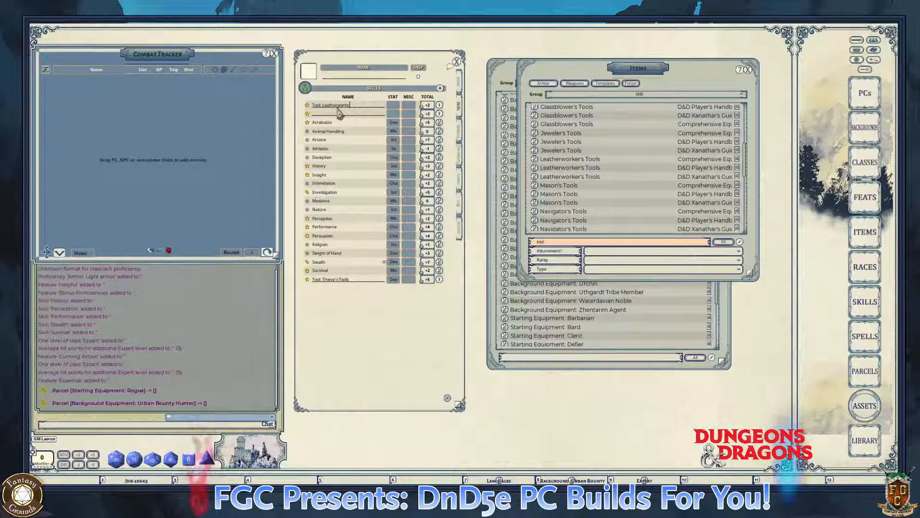
type("r's")
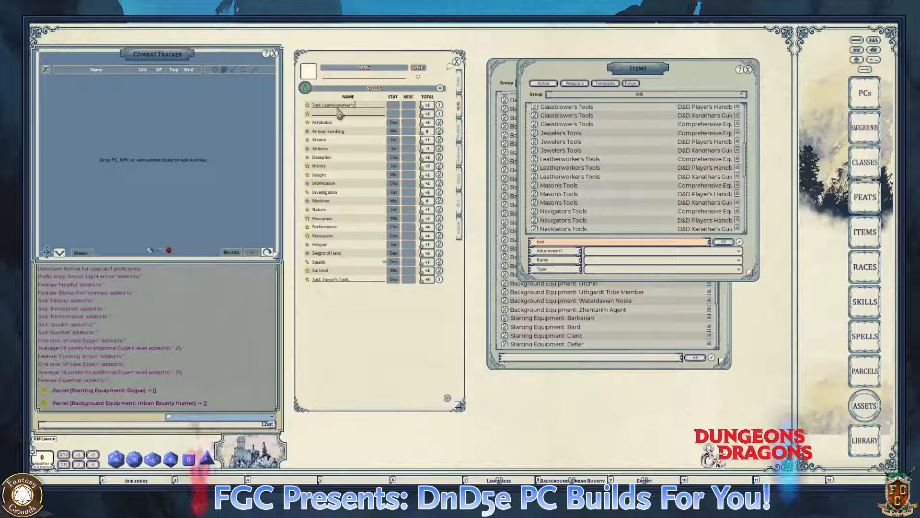
type(" Tools")
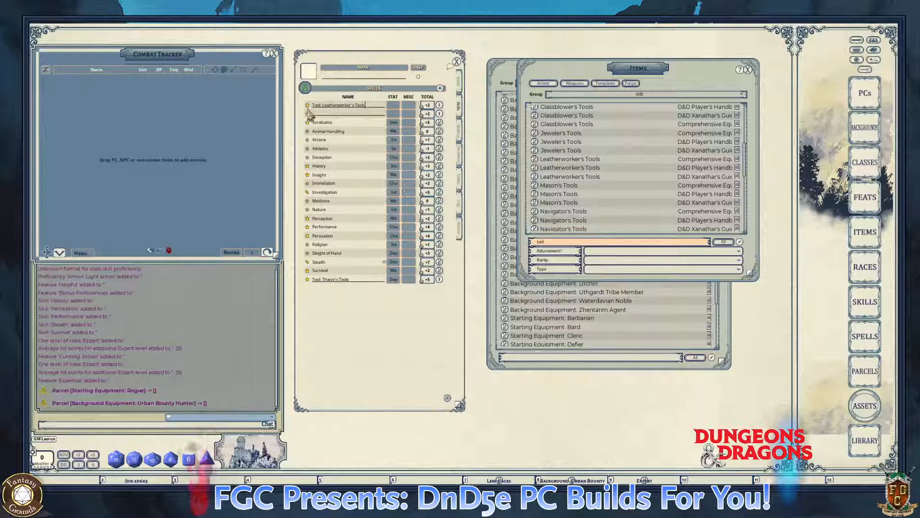
- Set the stat of the "Tool: Leatherworker's Tools" skill to Dexterity
left_click(415, 115)
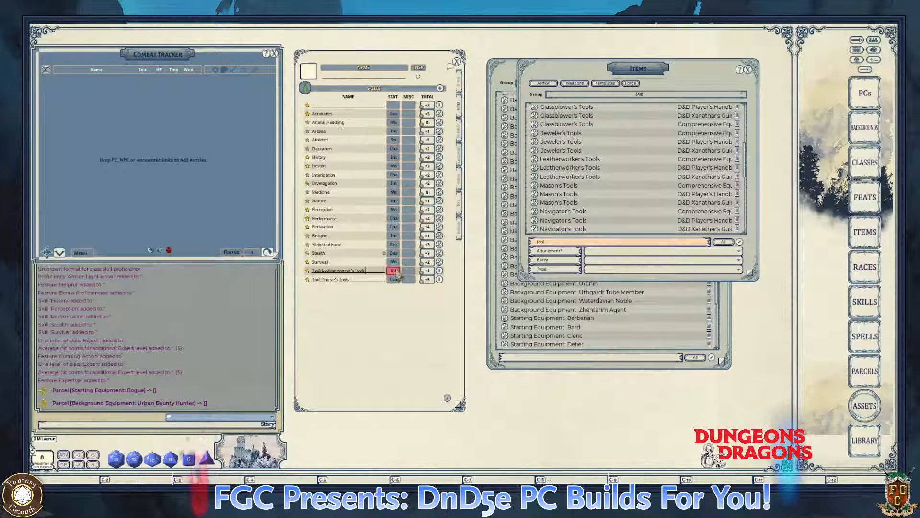
left_click(397, 277)
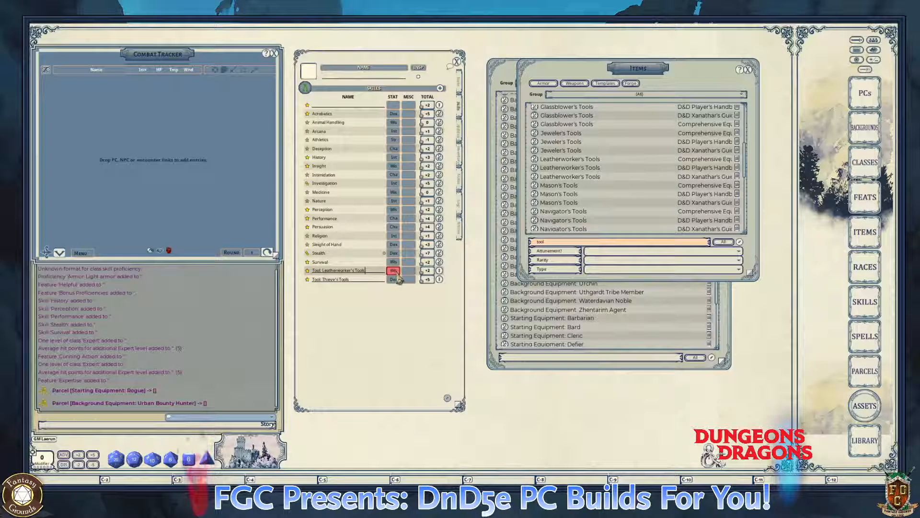
left_click(397, 277)
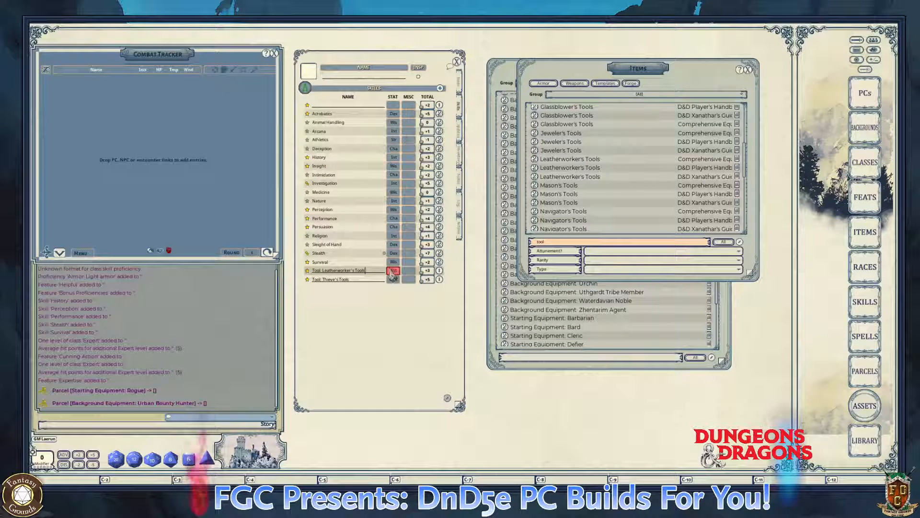
left_click(394, 273)
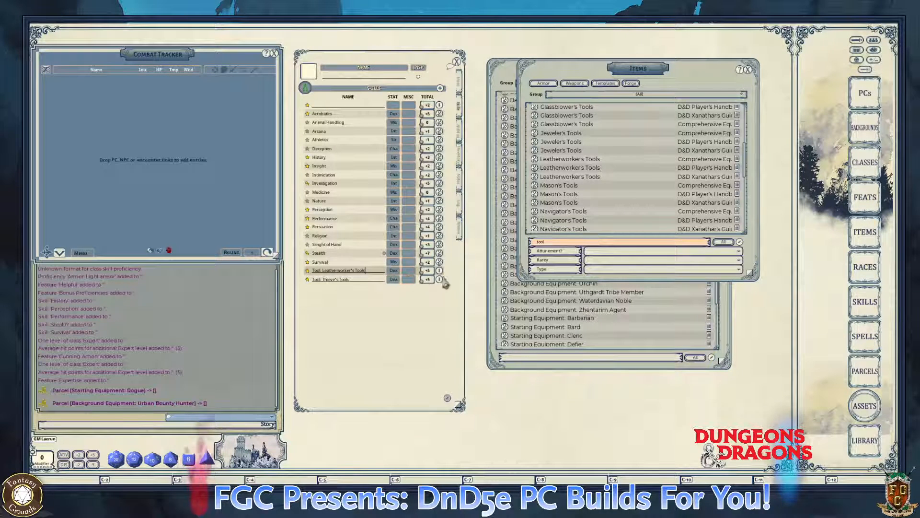
key("ctrl")
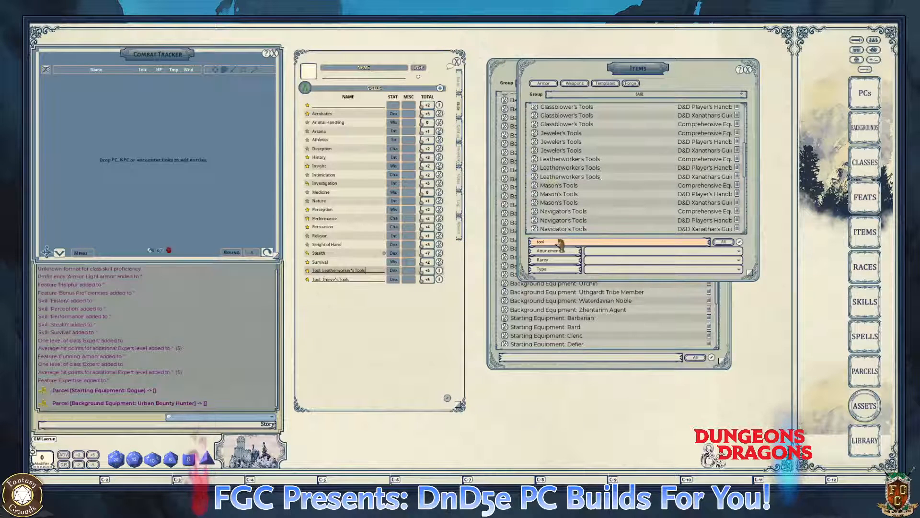
- Examine the remaining tool items to choose a third tool proficiency for the character
scroll(572, 205, "down", 3)
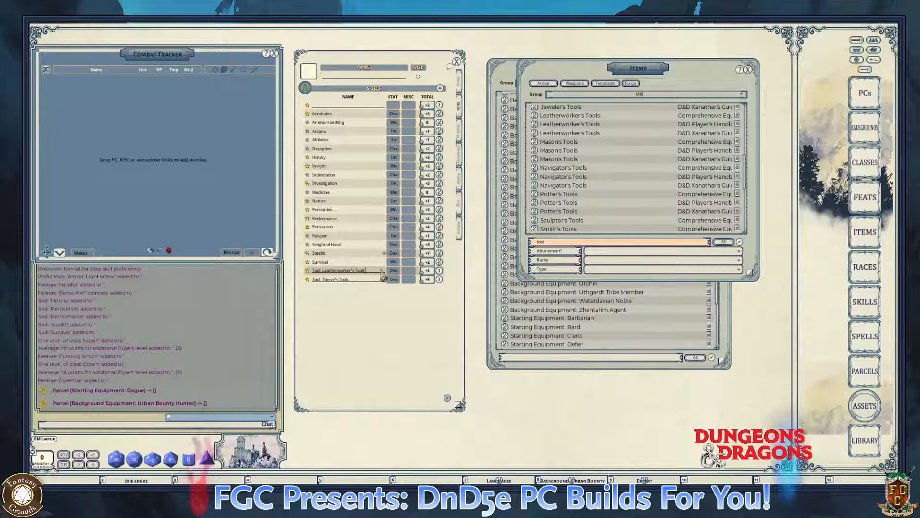
key("ctrl")
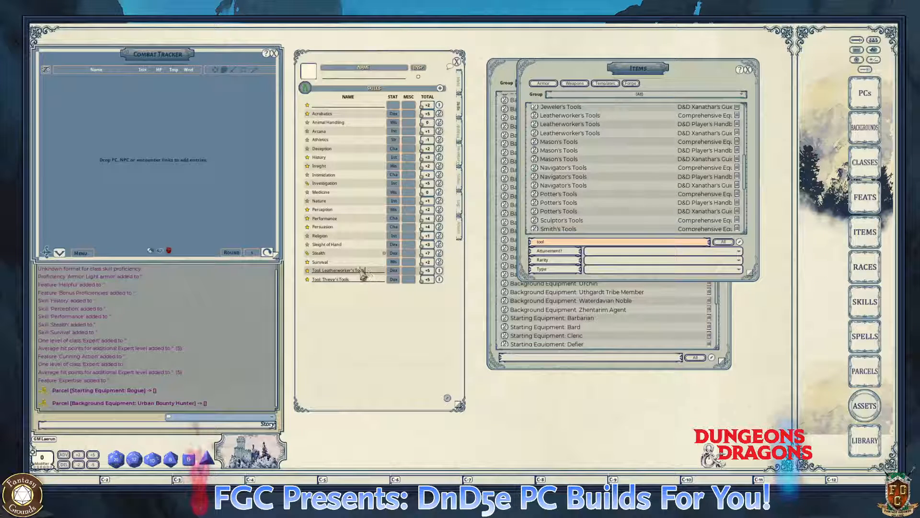
scroll(599, 185, "down", 5)
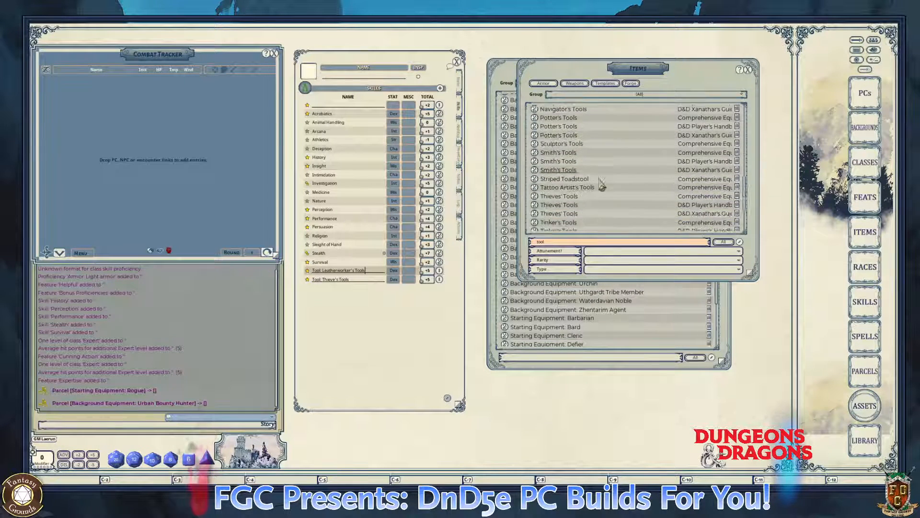
scroll(602, 186, "down", 1)
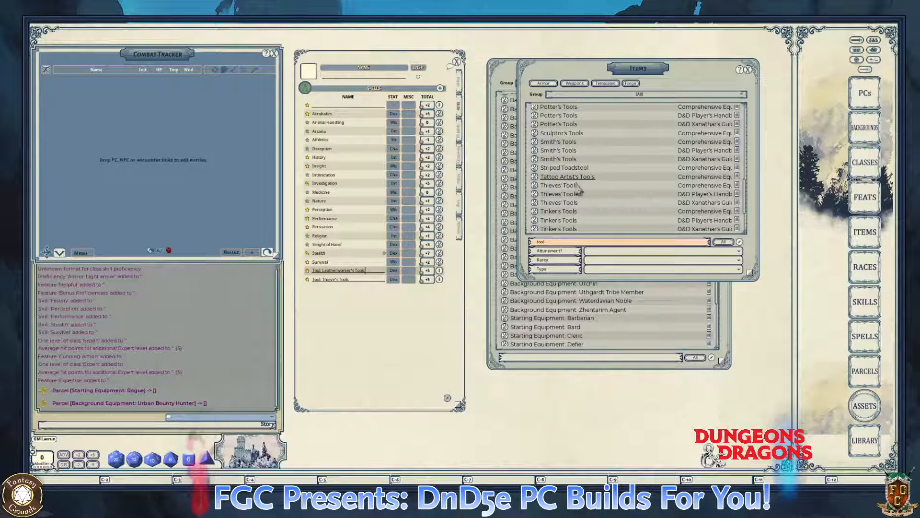
scroll(579, 191, "down", 3)
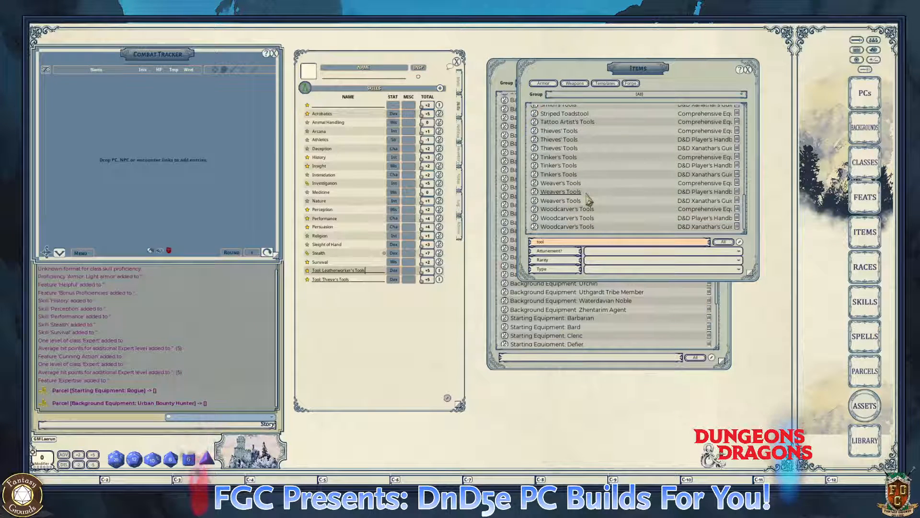
scroll(588, 199, "up", 3)
scroll(587, 200, "up", 1)
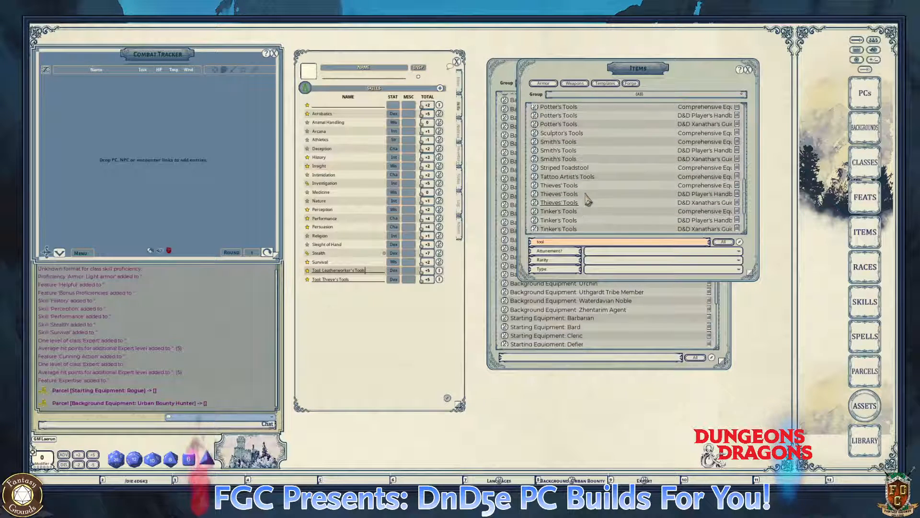
scroll(580, 189, "up", 3)
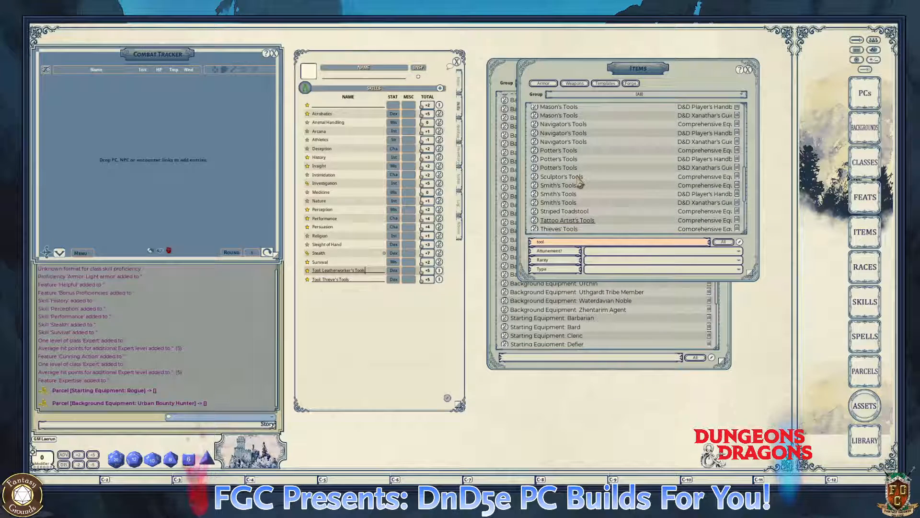
scroll(580, 185, "up", 3)
scroll(579, 182, "up", 2)
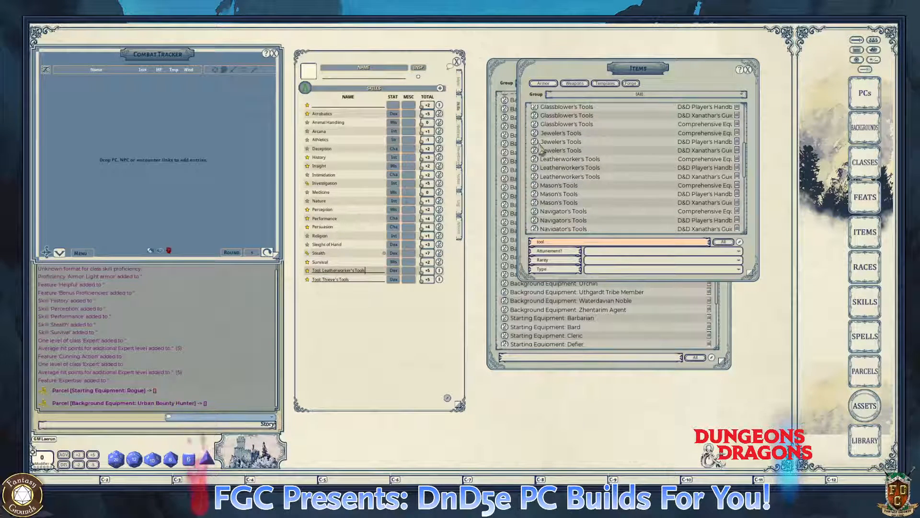
- Name the remaining blank skill "Tools: Jeweler's Tools"
left_click(341, 105)
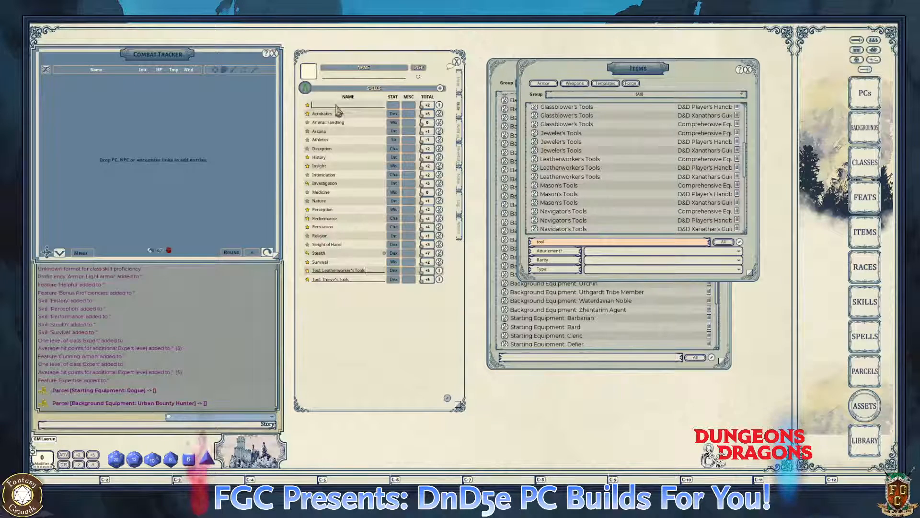
type("Tools: ")
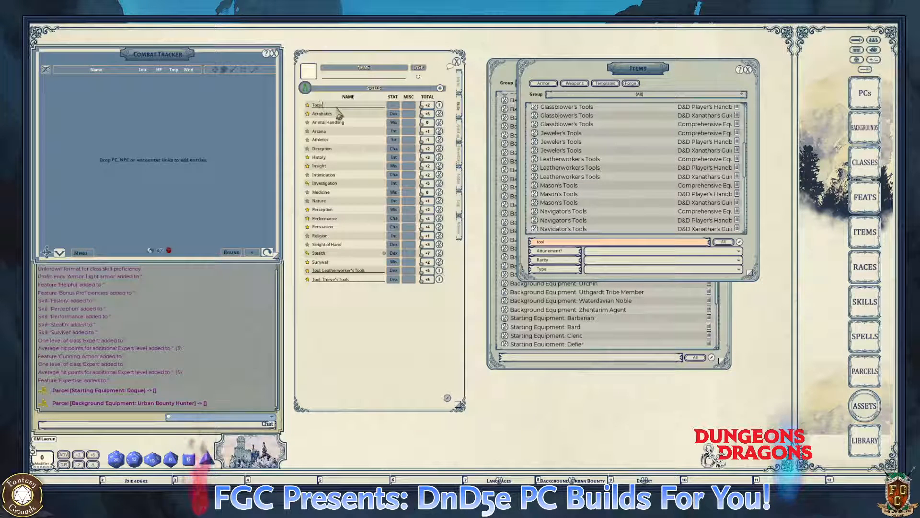
type("Jeweler's Tools")
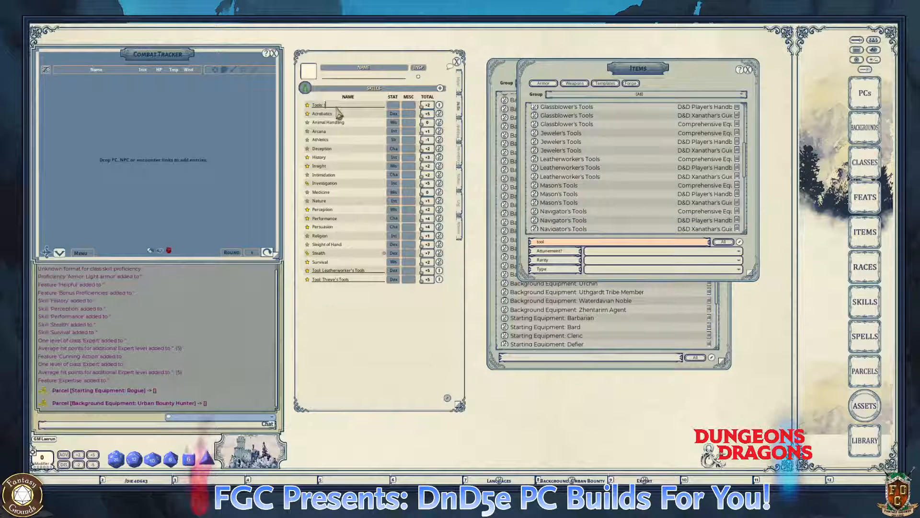
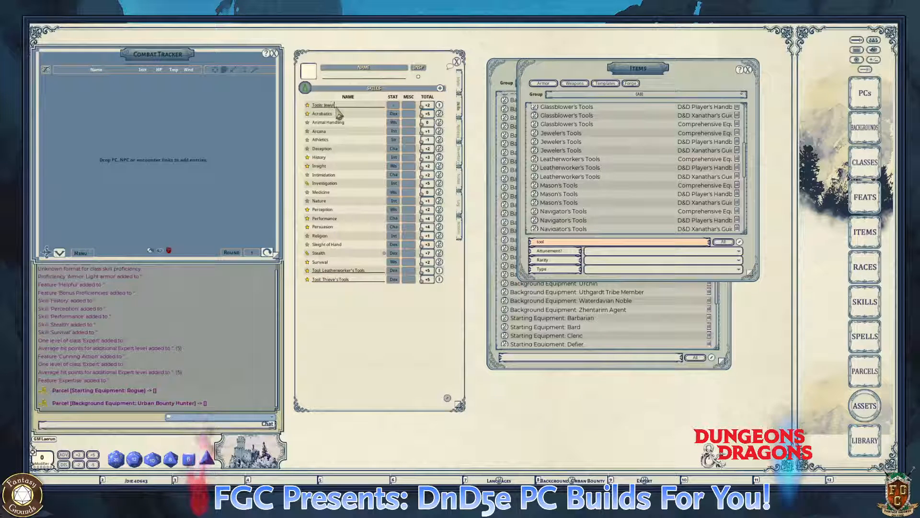
type("'s Tools")
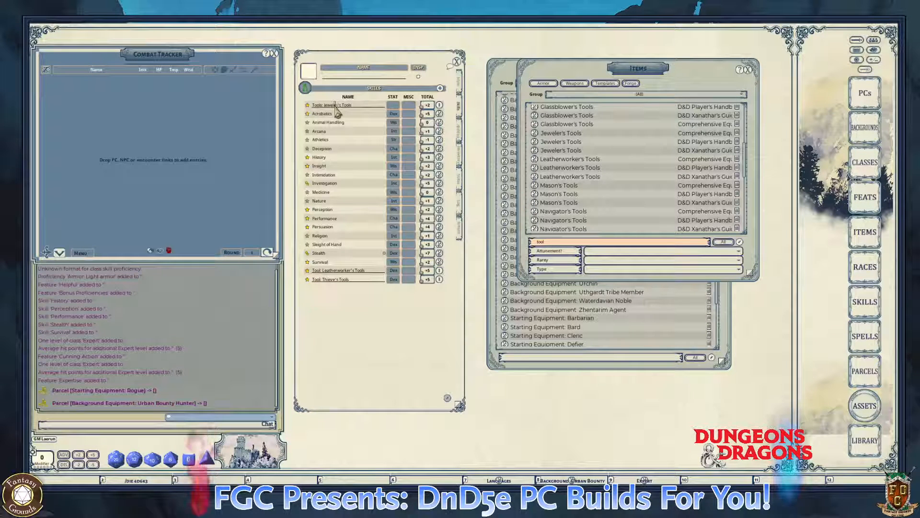
left_click(376, 131)
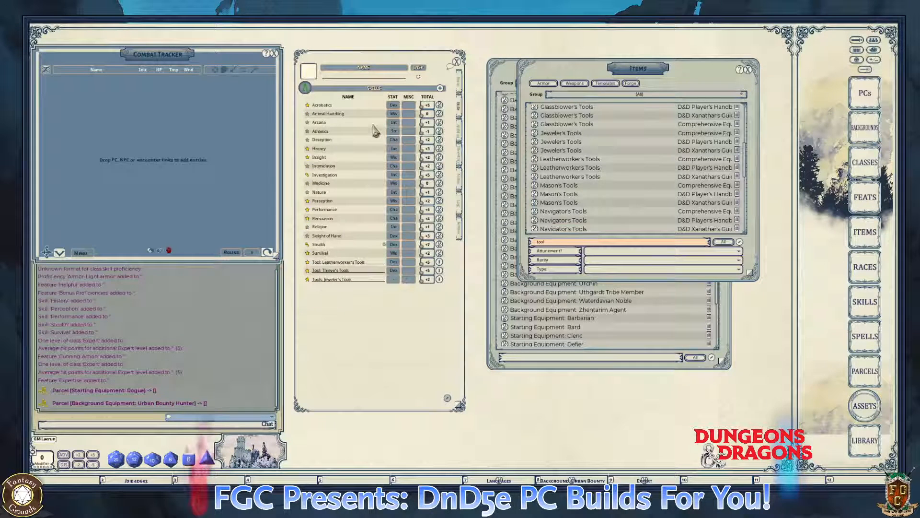
- Set the stat of the "Tools: Jeweler's Tools" skill to Wisdom
left_click(393, 280)
left_click(395, 283)
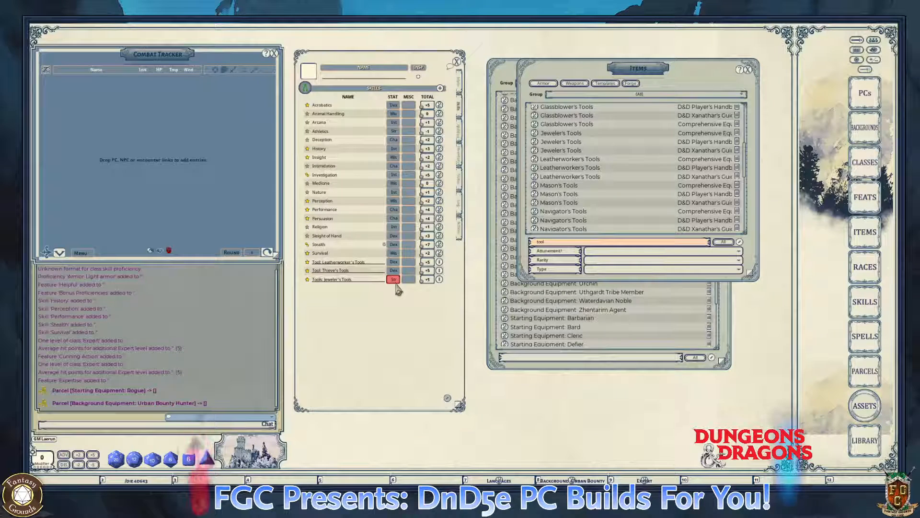
left_click(394, 281)
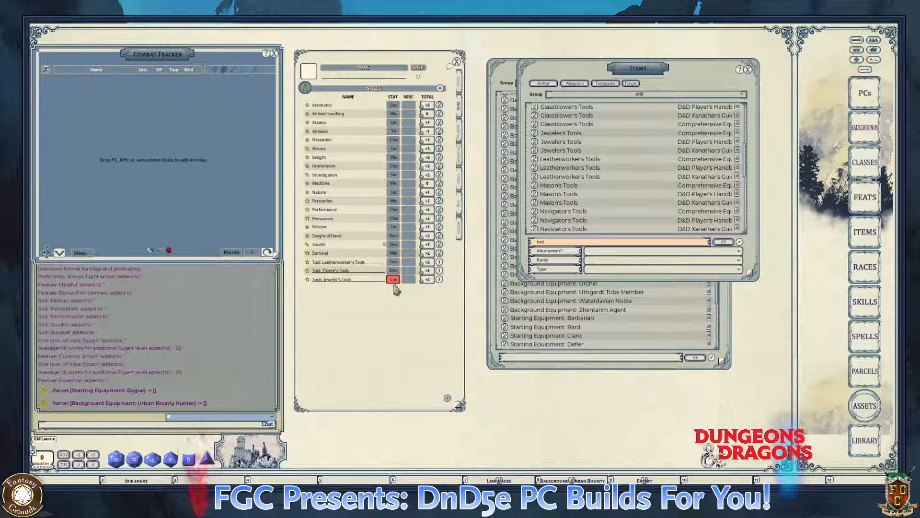
left_click(394, 283)
left_click(394, 280, "ctrl")
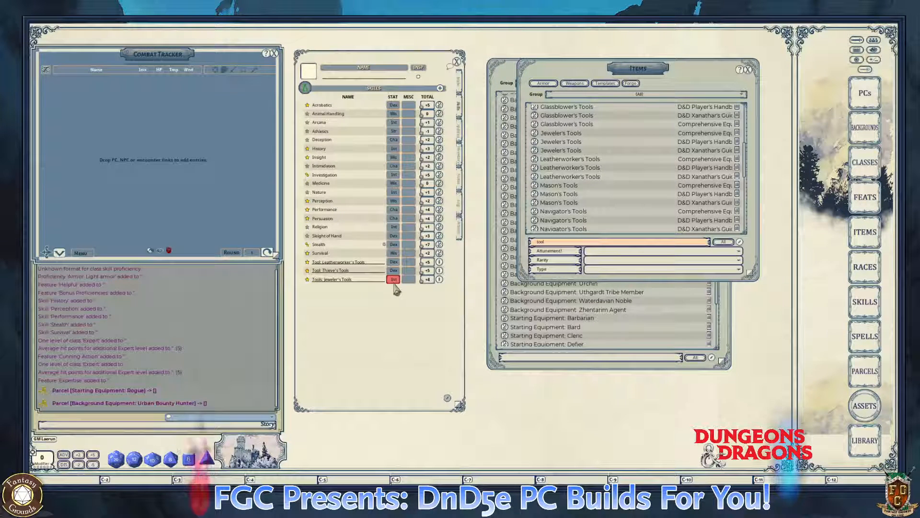
left_click(394, 284, "ctrl")
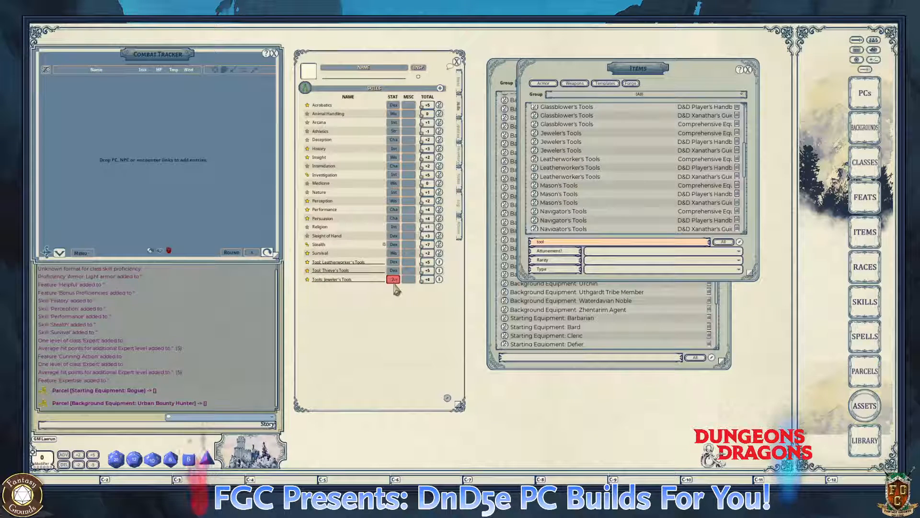
left_click(395, 285, "ctrl")
left_click(394, 285, "ctrl")
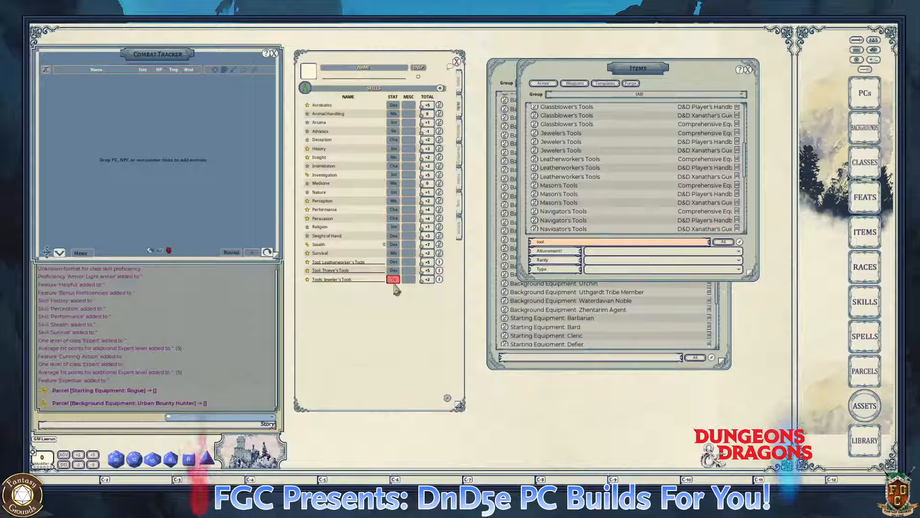
left_click(395, 285, "ctrl")
left_click(394, 285, "ctrl")
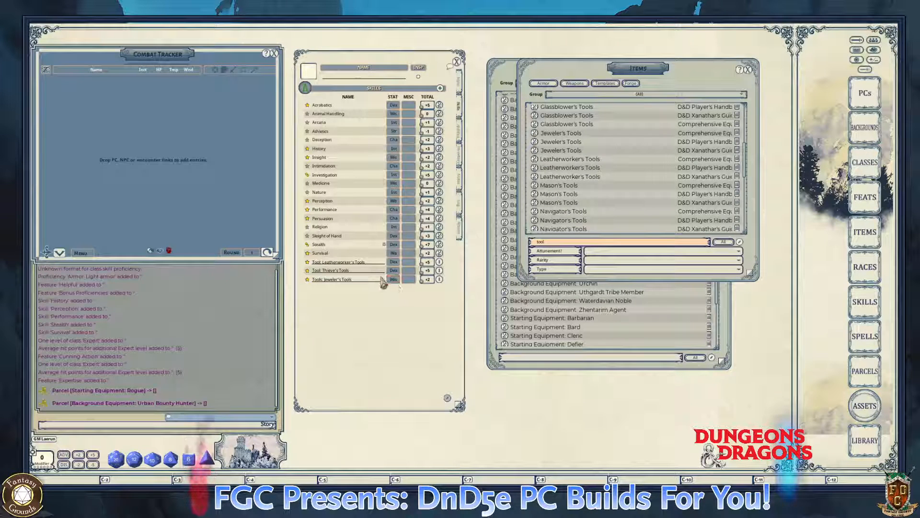
key("ctrl")
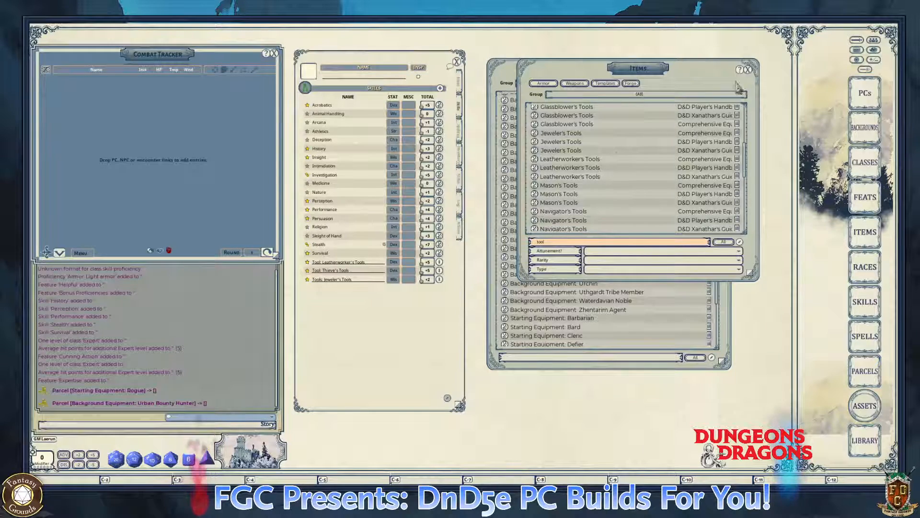
- Move the Items list off the parcels and add Leatherworker's Tools to the character's inventory
left_click_drag(672, 74, 805, 112)
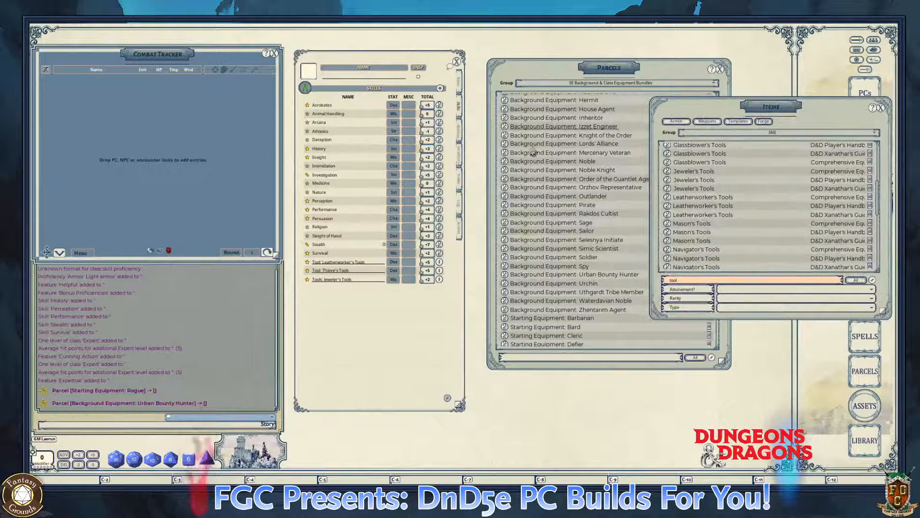
left_click(461, 166)
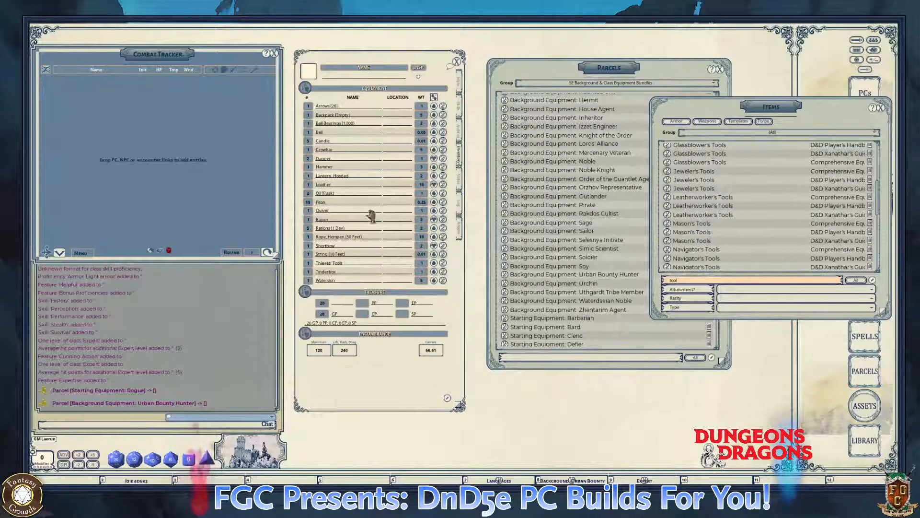
key("ctrl")
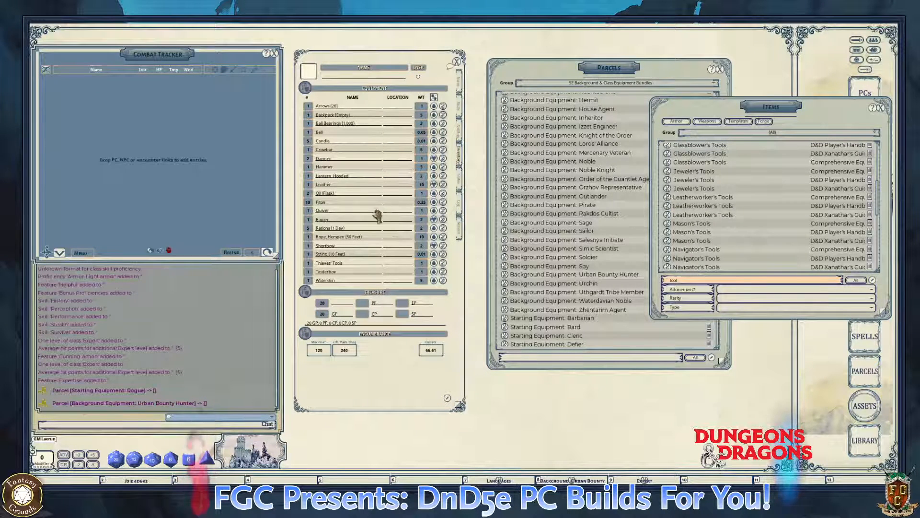
left_click_drag(377, 216, 378, 217)
- Add another set of Thieves' Tools from the item list to the character's inventory
scroll(694, 242, "down", 4)
key("ctrl")
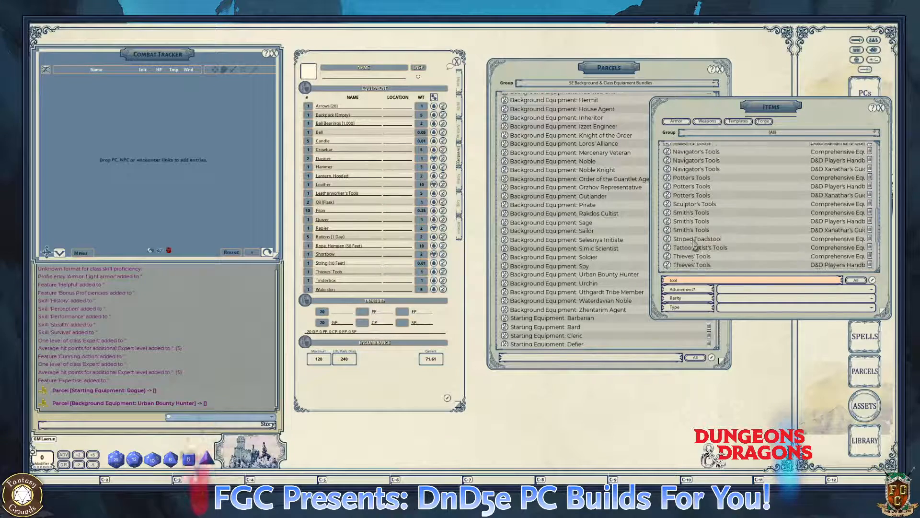
scroll(694, 242, "down", 3)
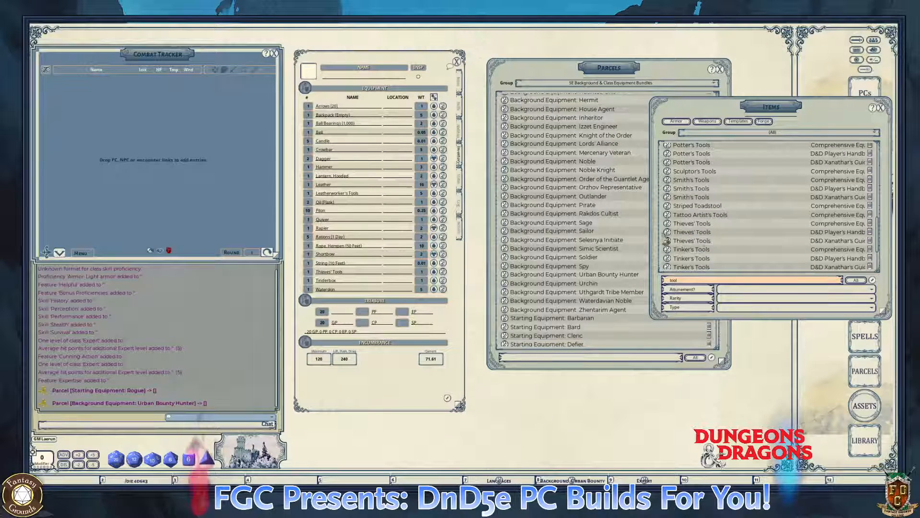
left_click_drag(667, 240, 360, 232)
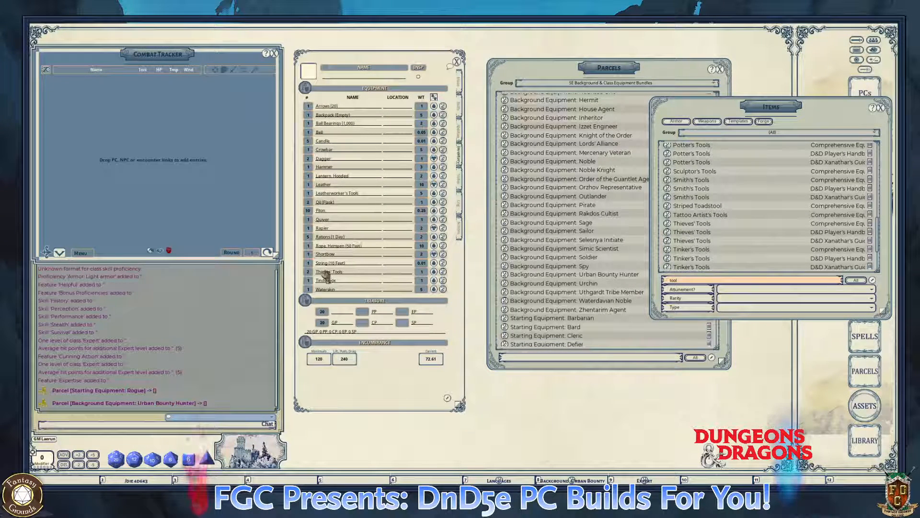
key("ctrl")
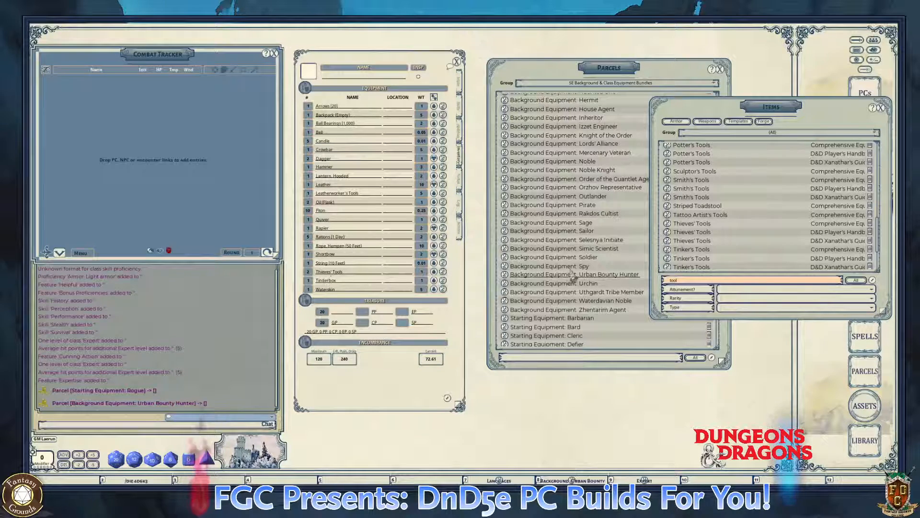
- Look up the Leatherworker's Tools description in the item list and close it
scroll(699, 242, "up", 3)
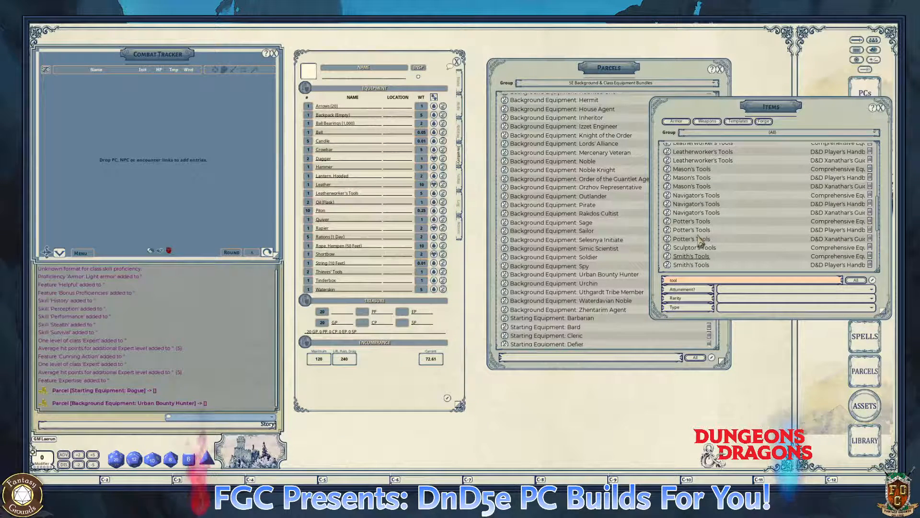
scroll(698, 242, "up", 2)
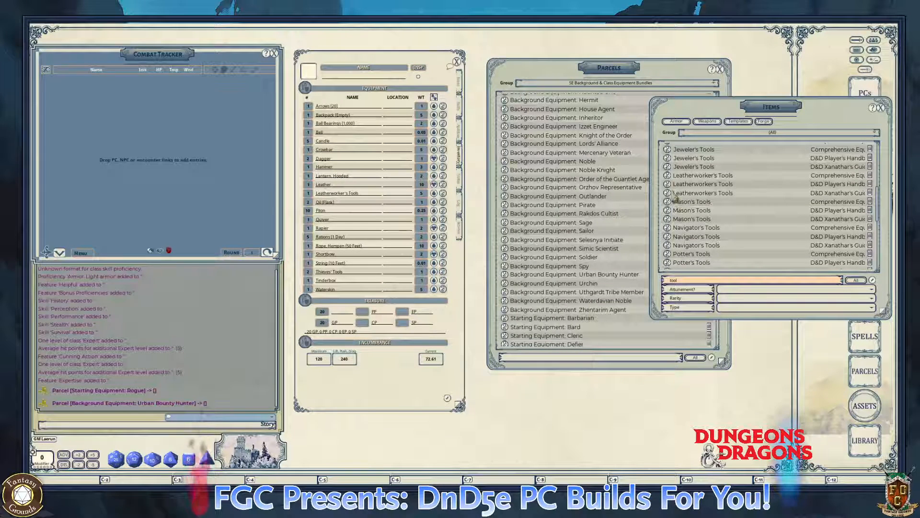
left_click_drag(670, 185, 524, 398)
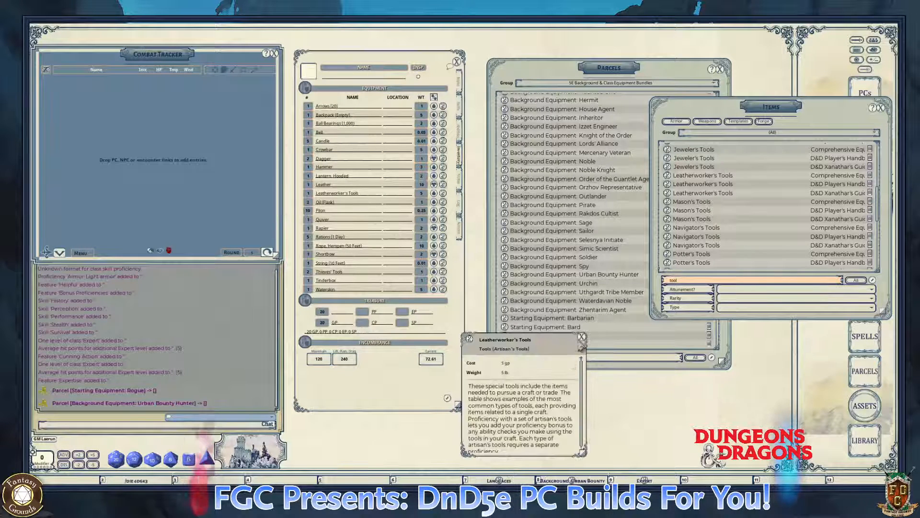
left_click(581, 336)
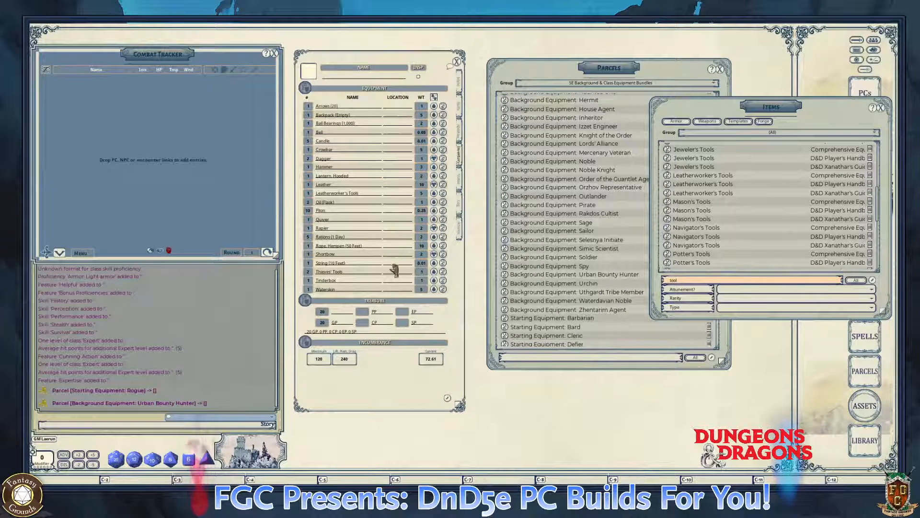
- Compare the character's features, skills and actions with the inventory to check which proficient tools are still missing
scroll(566, 282, "up", 1)
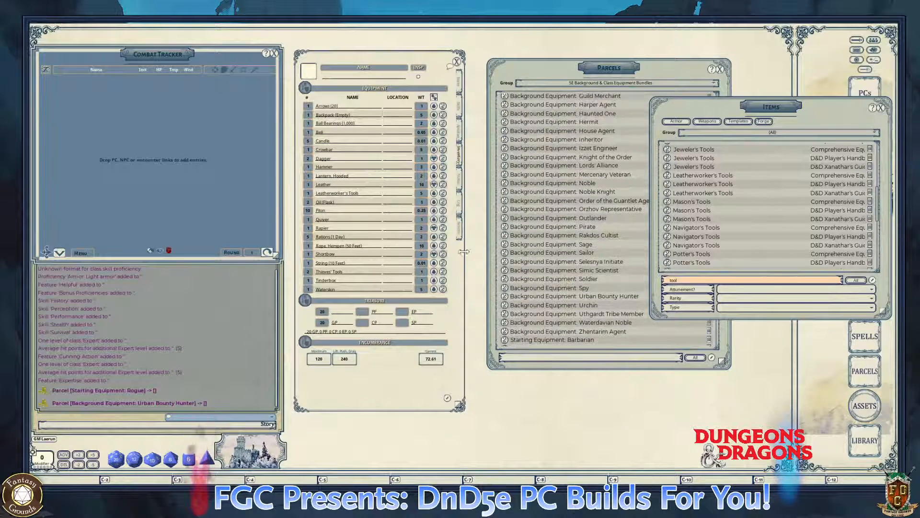
left_click(460, 139)
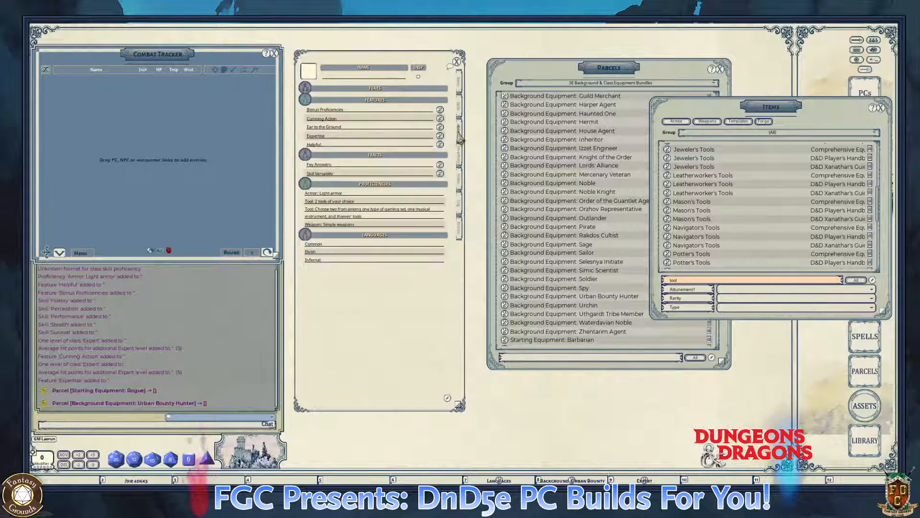
left_click(460, 108)
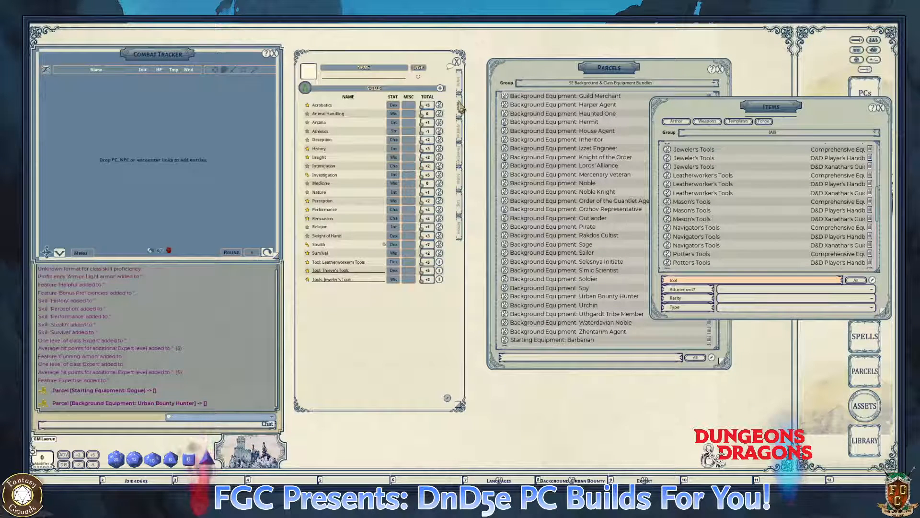
scroll(728, 206, "down", 2)
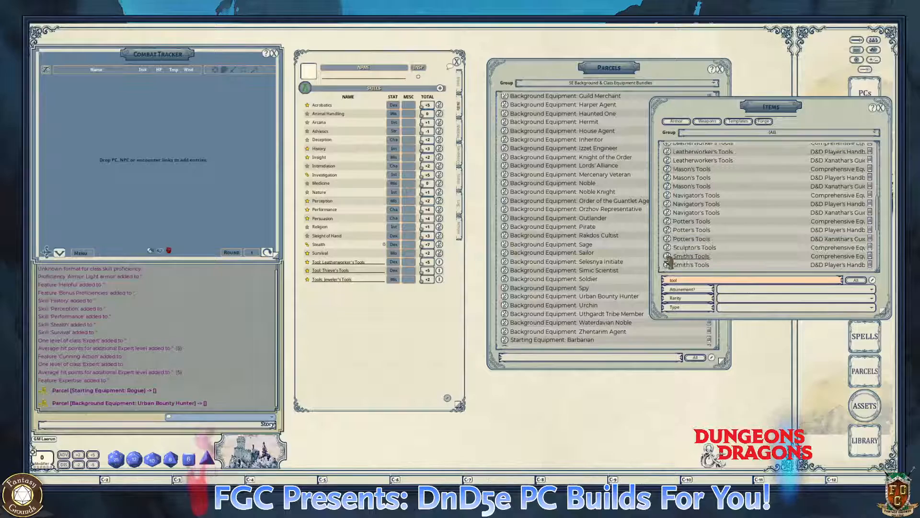
left_click(461, 233)
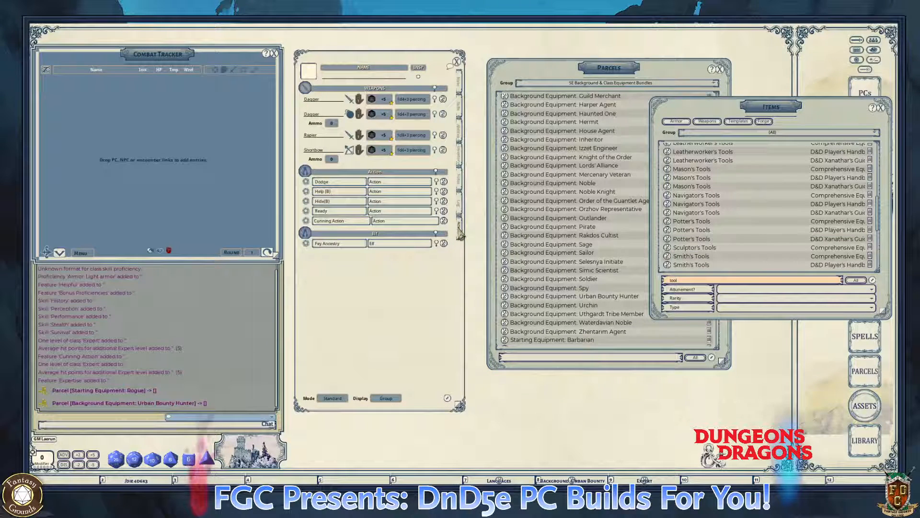
left_click(461, 159)
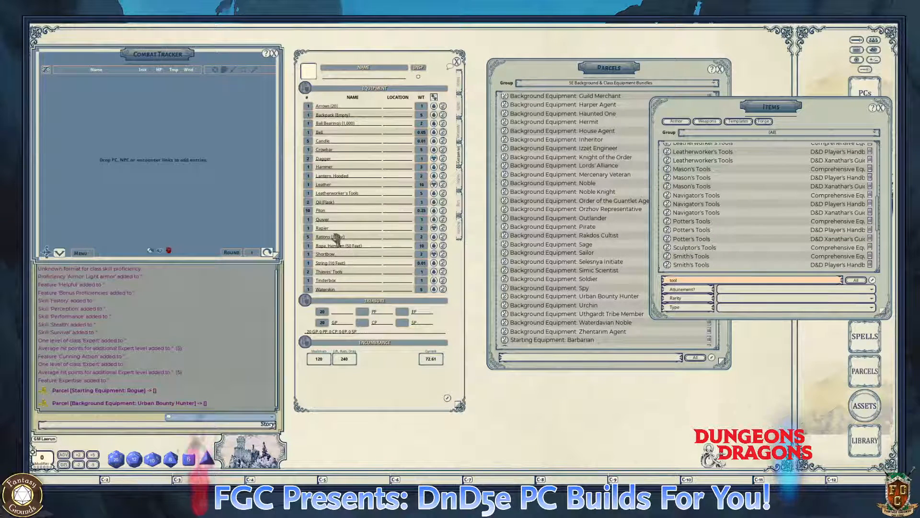
- Add Jeweler's Tools from the item list to the character's inventory and close the Items list
scroll(723, 239, "up", 1)
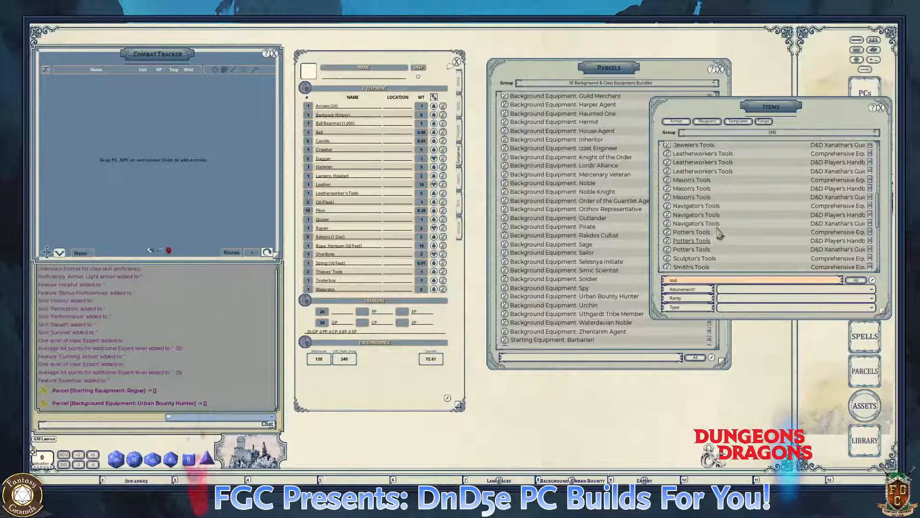
scroll(676, 152, "up", 3)
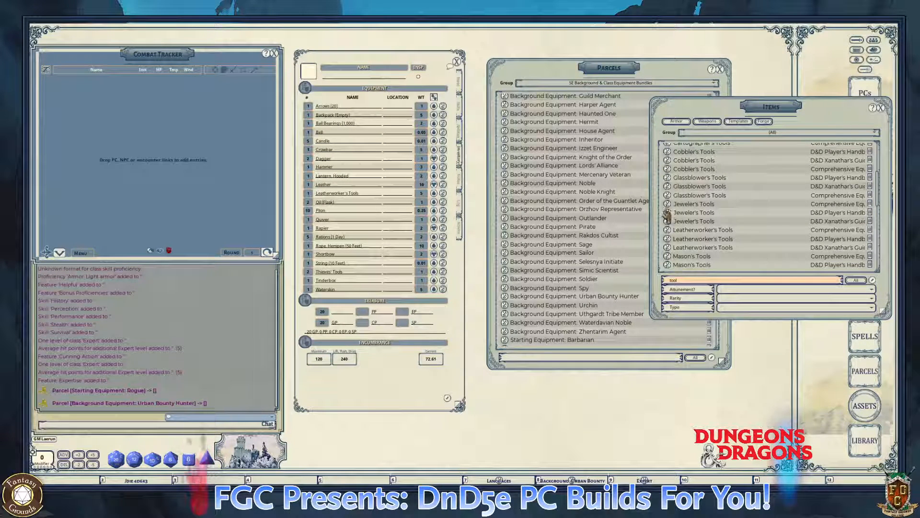
left_click_drag(667, 215, 362, 238)
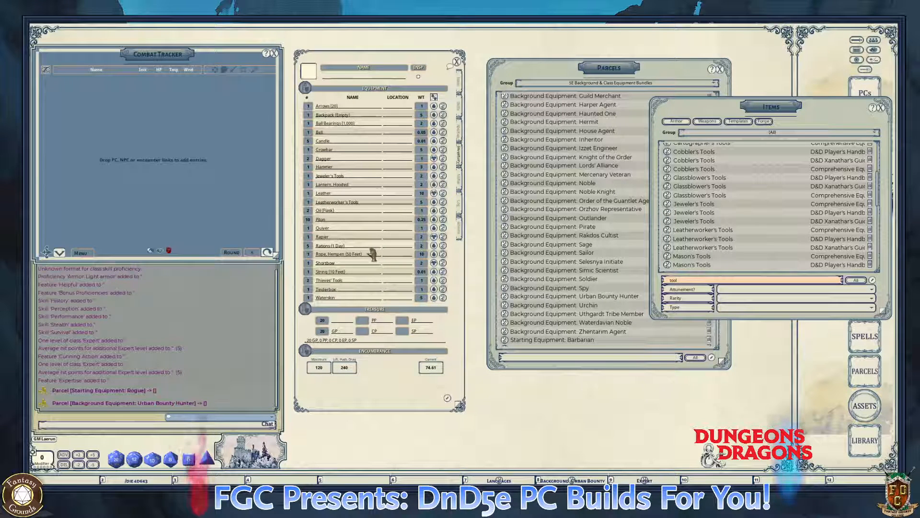
key("ctrl")
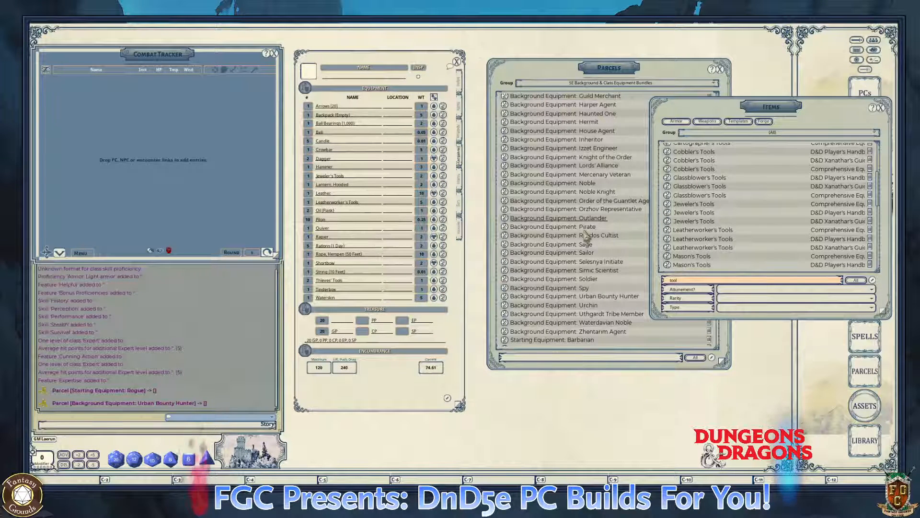
key("ctrl")
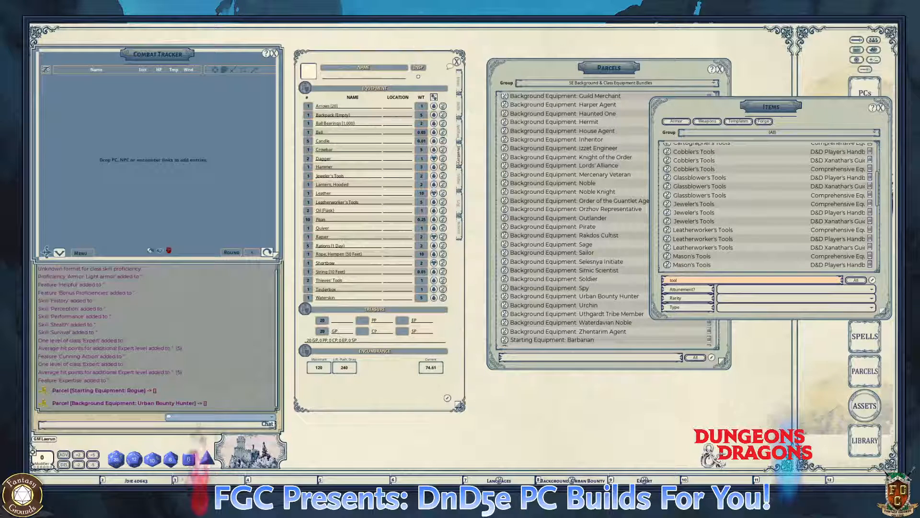
key("ctrl")
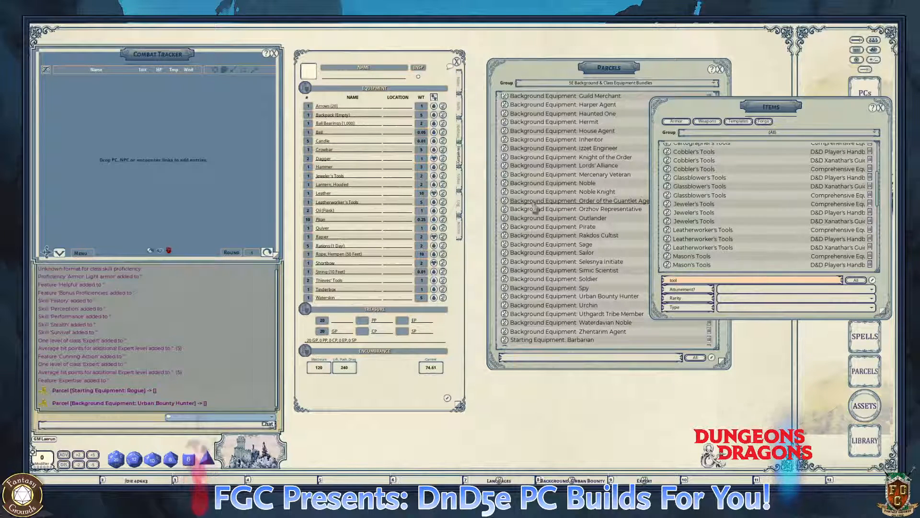
key("ctrl")
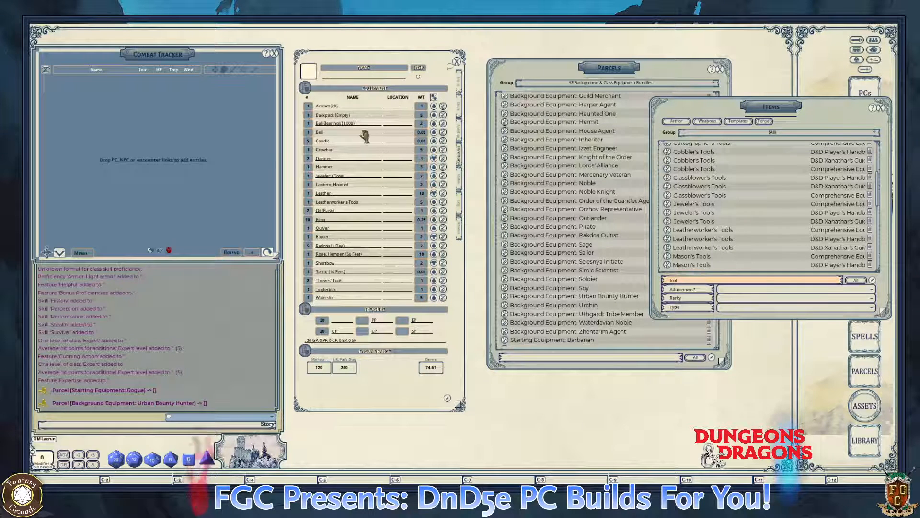
left_click(880, 108)
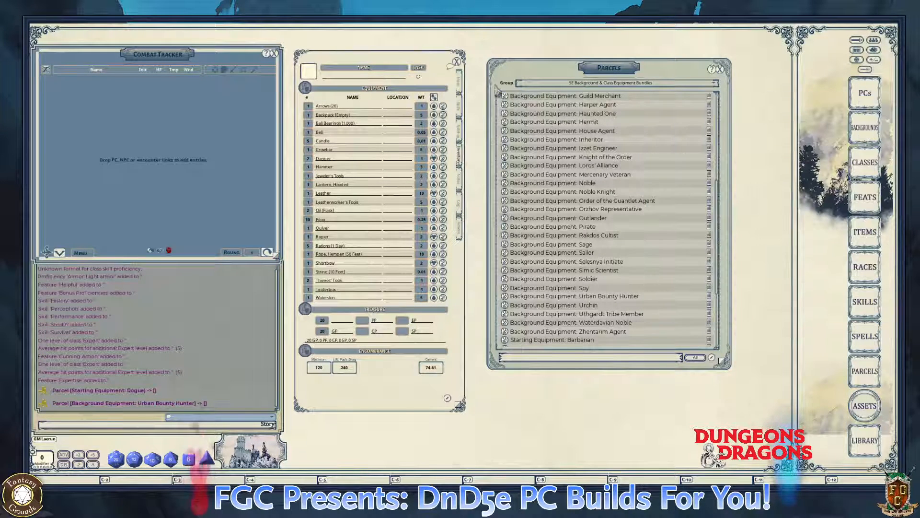
- Review the character's class, background, race and abilities, followed by the skill list
left_click(460, 88)
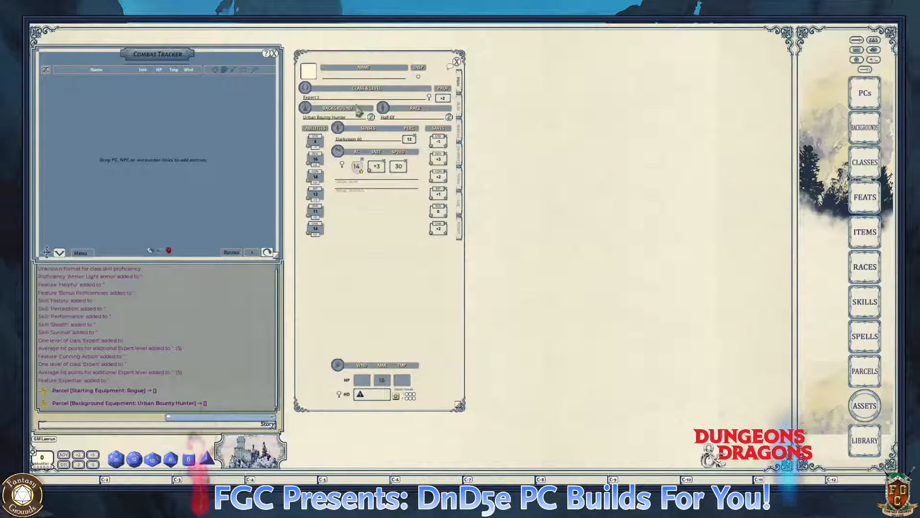
left_click(460, 111)
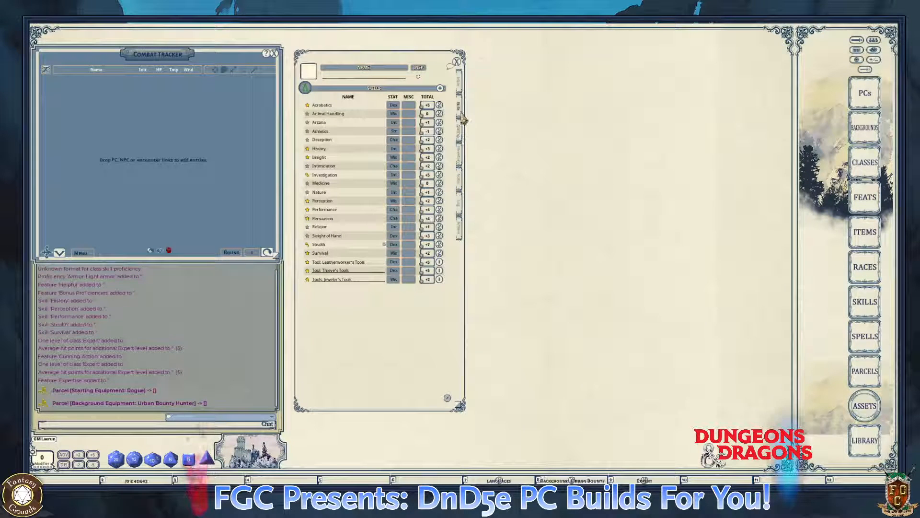
key("ctrl")
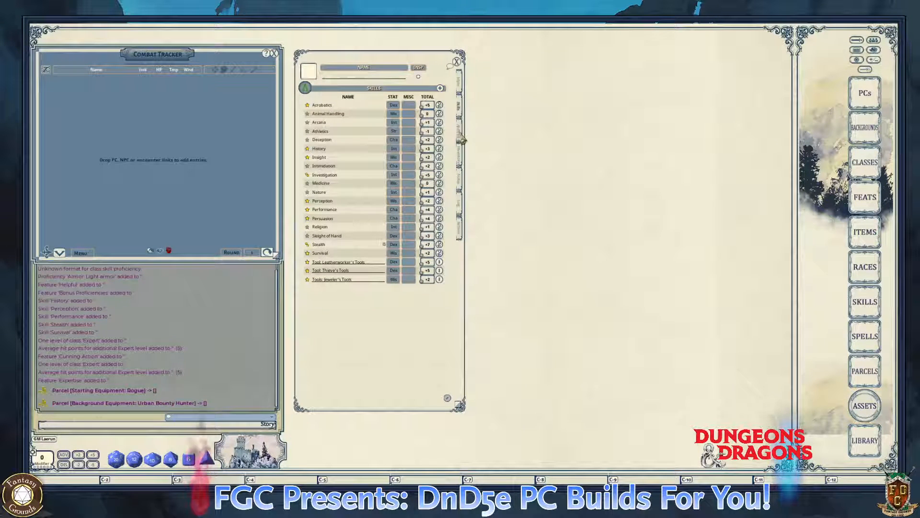
- Read the description of the Bonus Proficiencies feature among the character's features and close it
left_click(459, 138)
key("ctrl")
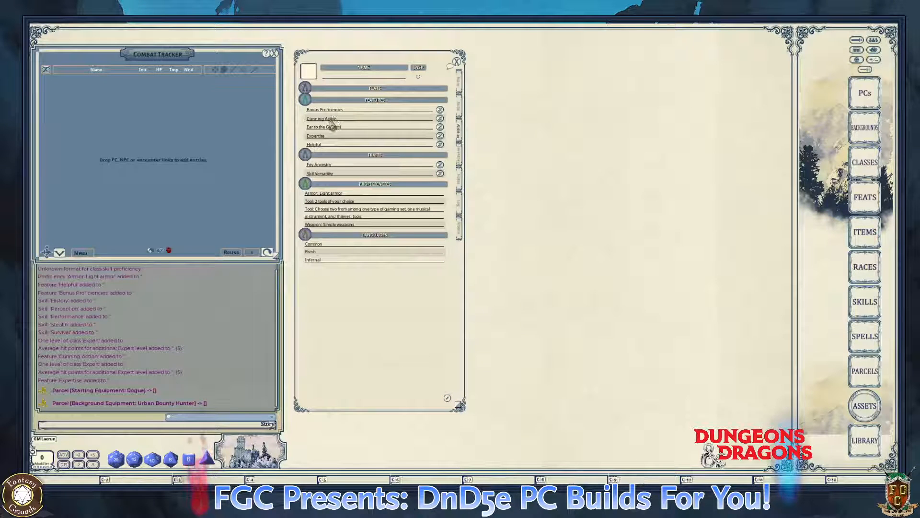
left_click(440, 110, "ctrl")
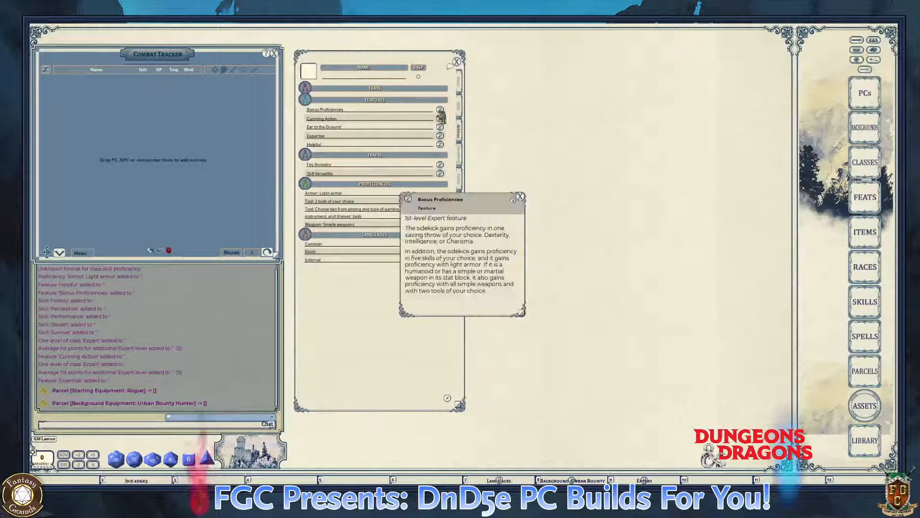
left_click_drag(487, 203, 560, 142)
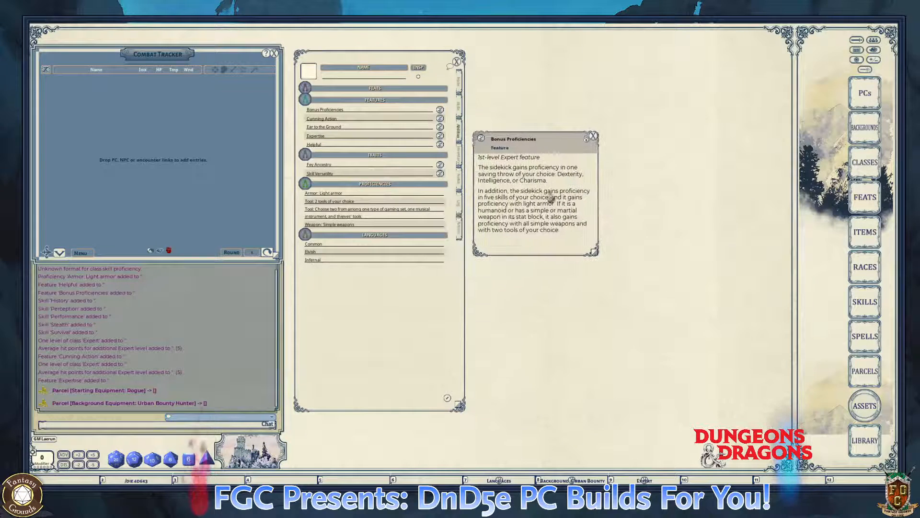
key("ctrl")
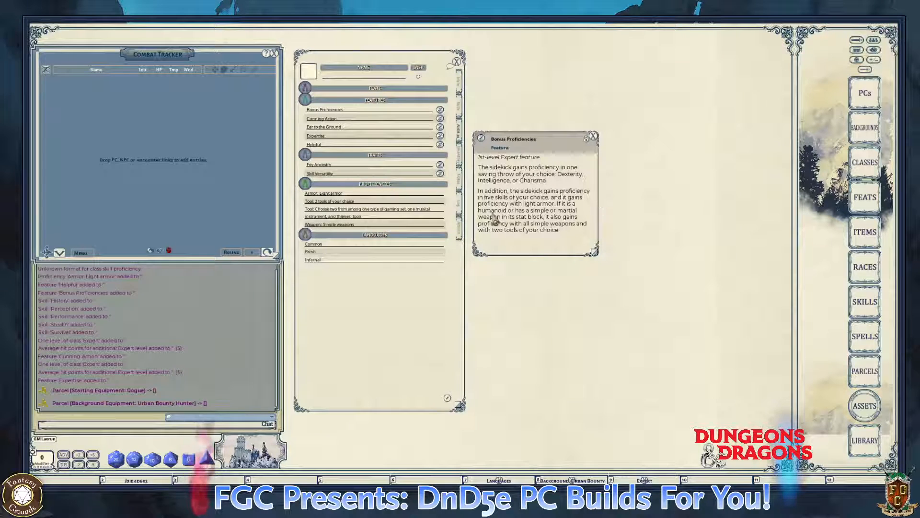
key("ctrl")
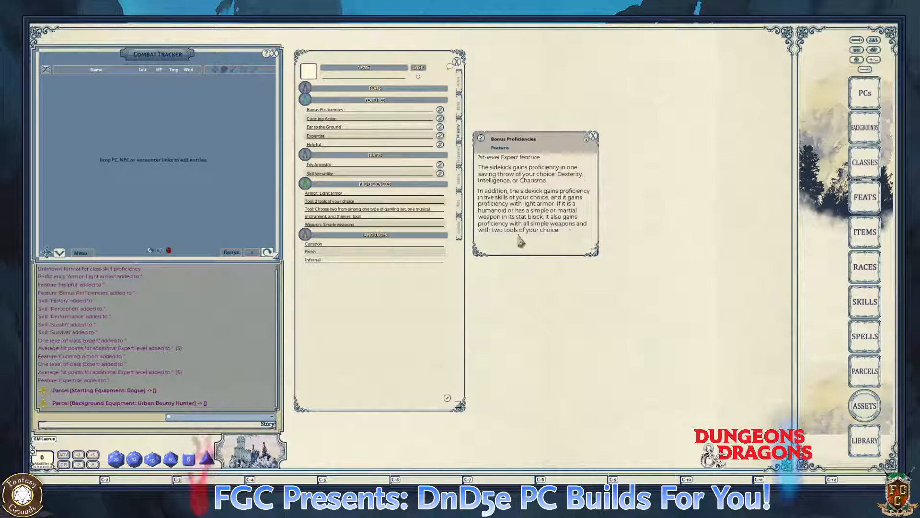
left_click(593, 136)
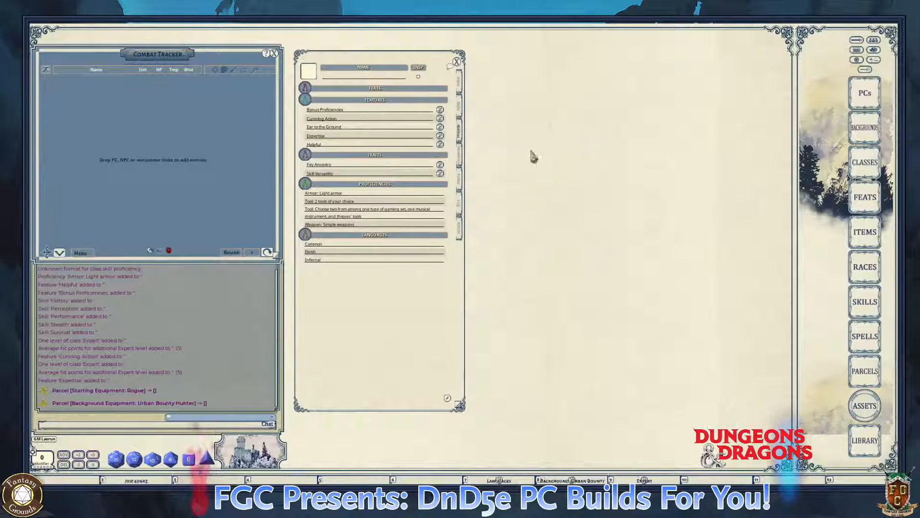
- Set the ammo of the thrown Dagger to 2 in the character's weapons
left_click(461, 230)
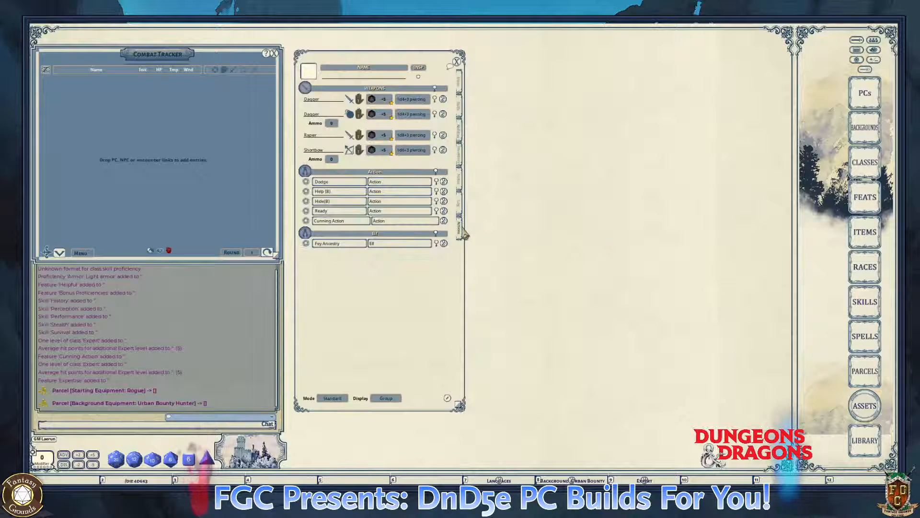
key("ctrl")
key("ctrl")
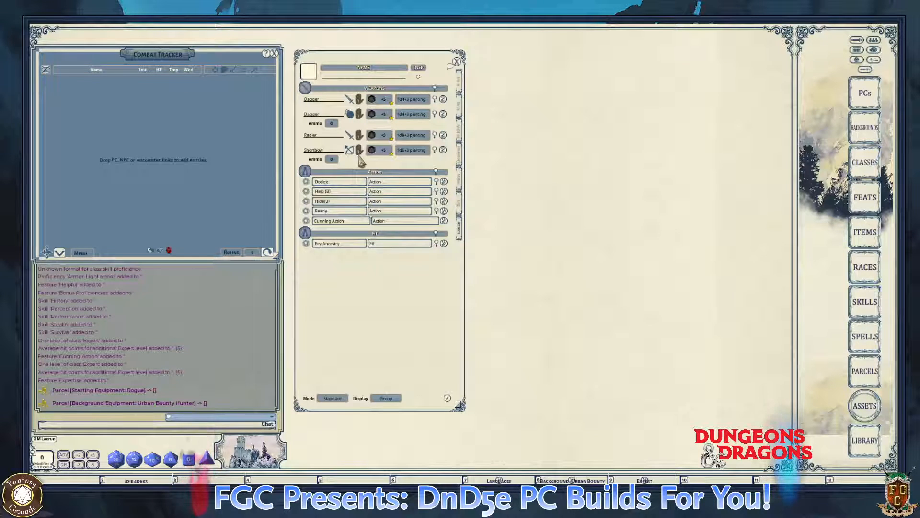
key("ctrl")
left_click(360, 154)
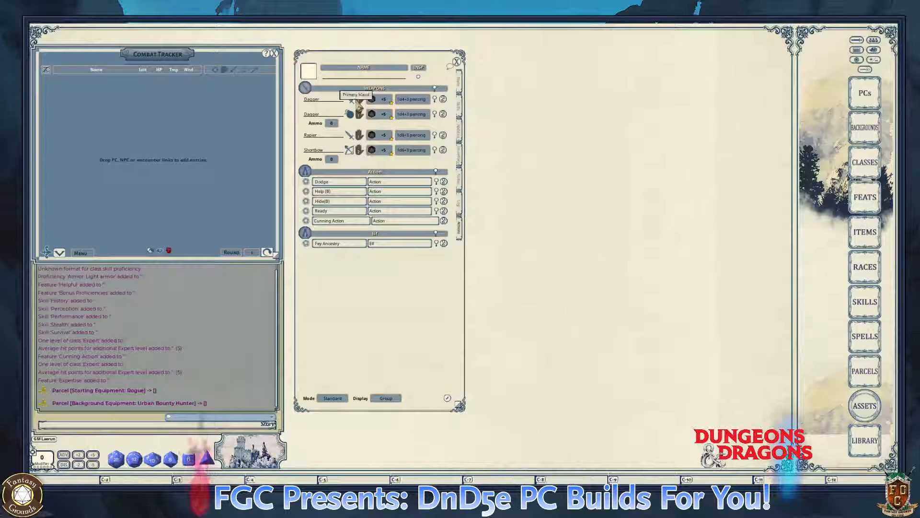
left_click(331, 123)
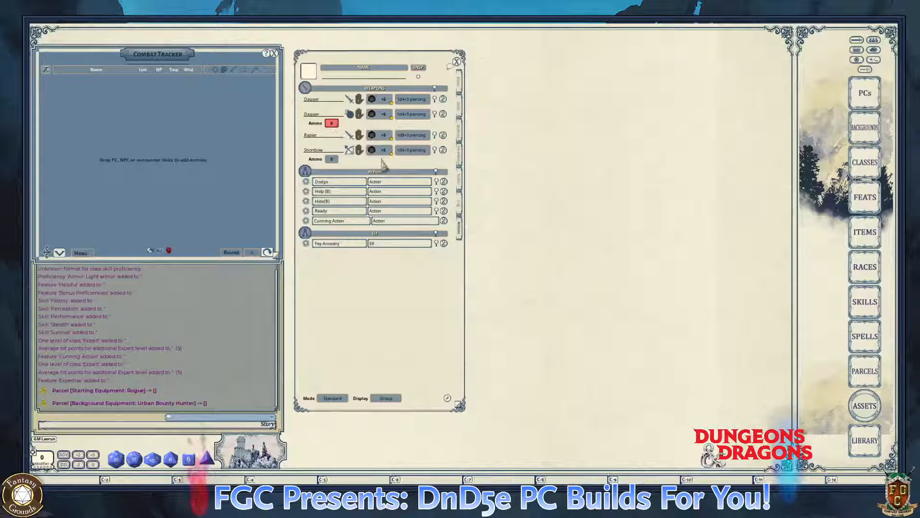
type("2")
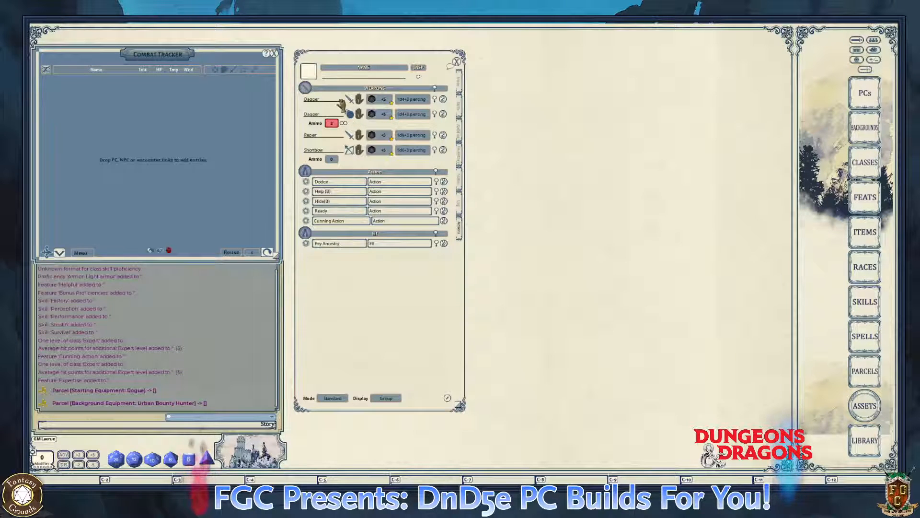
- Set the Shortbow's ammo to 20 in the character's weapons
key("ctrl")
key("ctrl")
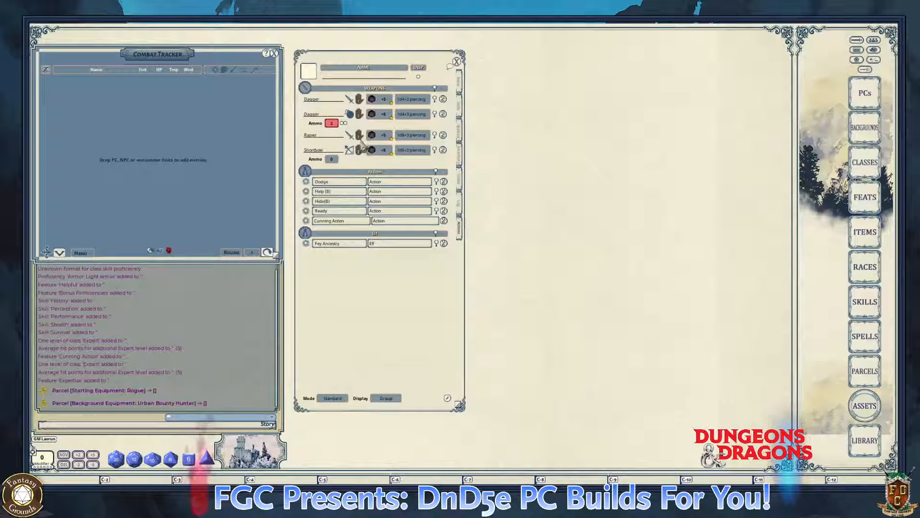
left_click(331, 160)
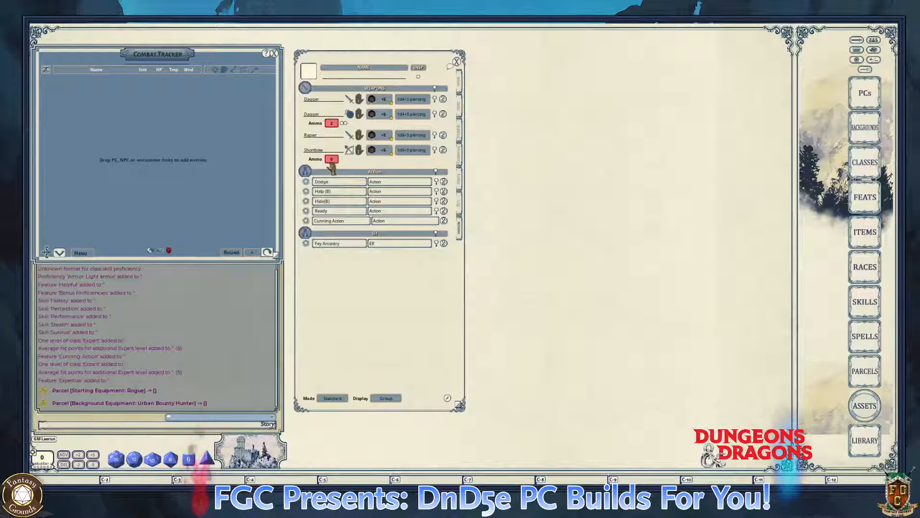
type("20")
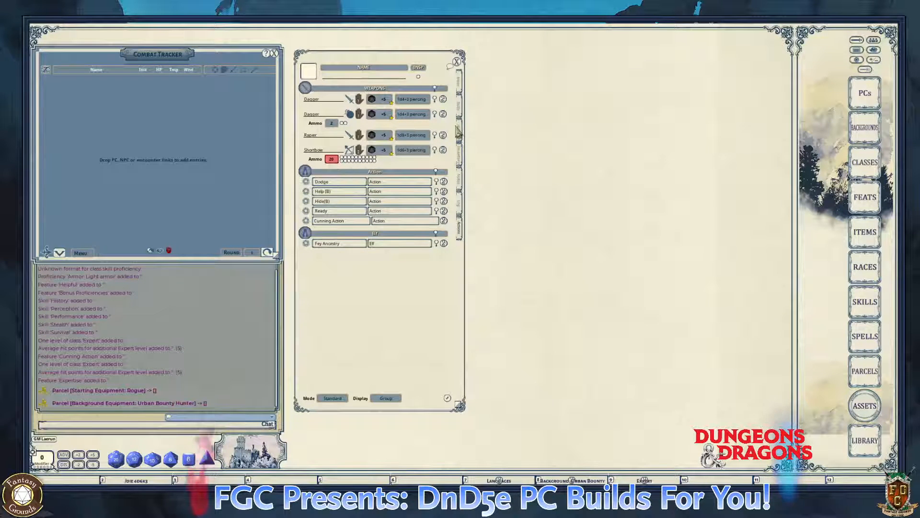
- Set the location of the Arrows (20) in the character's inventory to Quiver
left_click(461, 155)
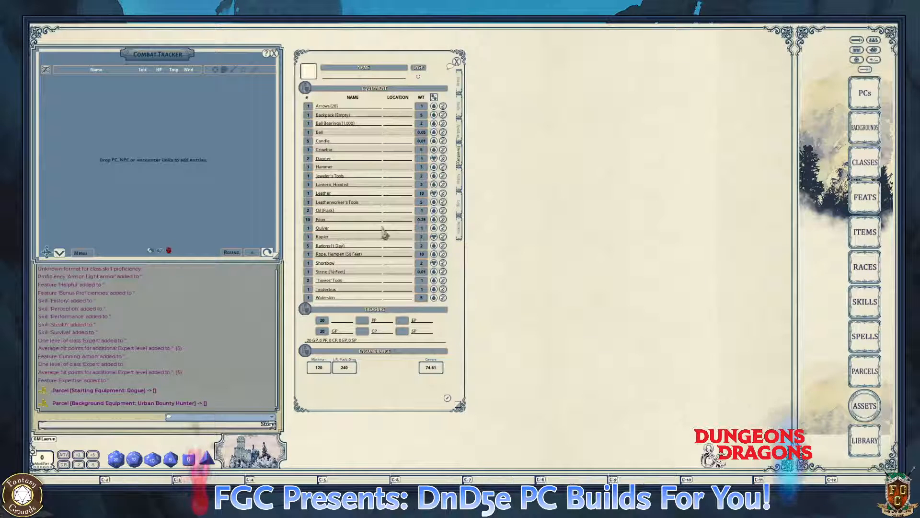
key("ctrl")
left_click(396, 106, "ctrl")
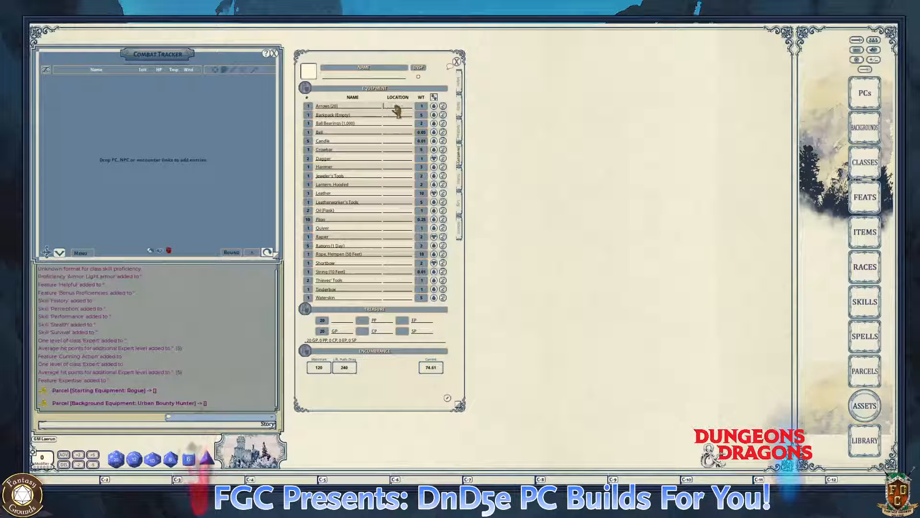
type("Quiver")
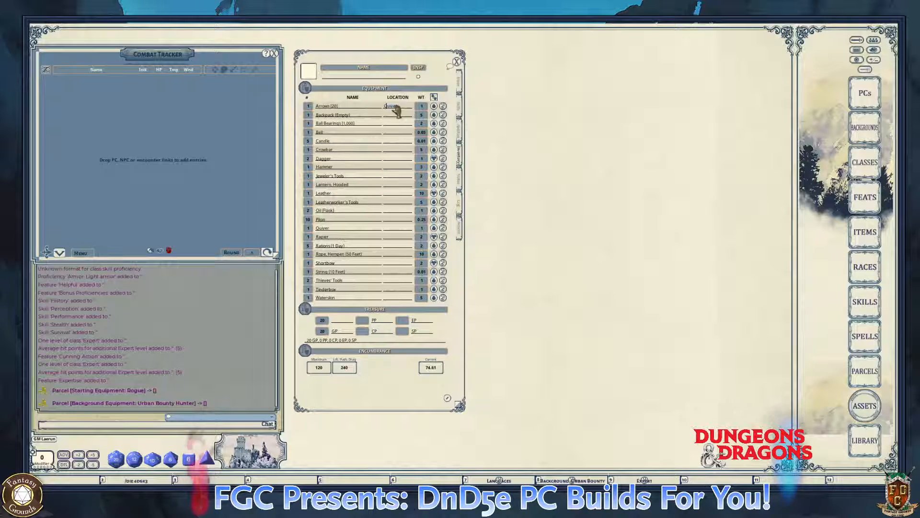
left_click(397, 117)
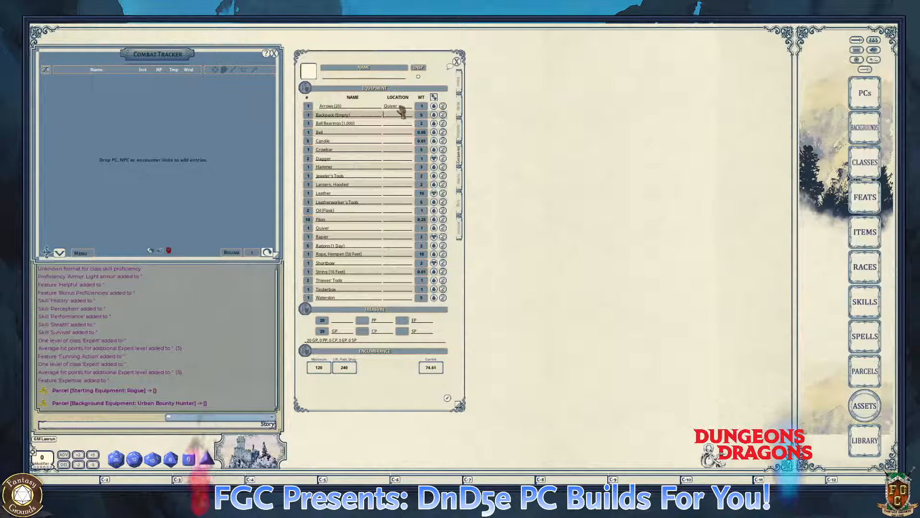
- Rename the Backpack (Empty) item in the inventory to Backpack
left_click(360, 116)
key("ctrl")
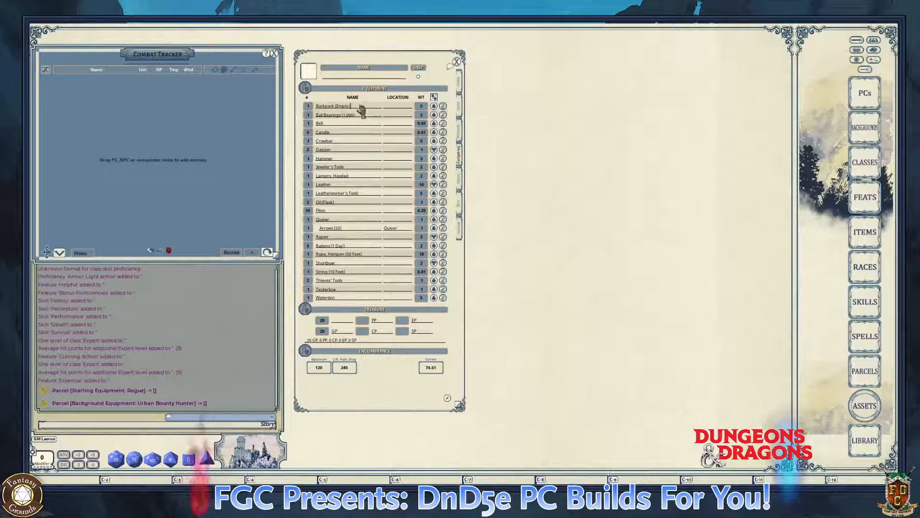
key("BackSpace")
key("BackSpace")
key("BackSpace")
key("BackSpace")
key("BackSpace")
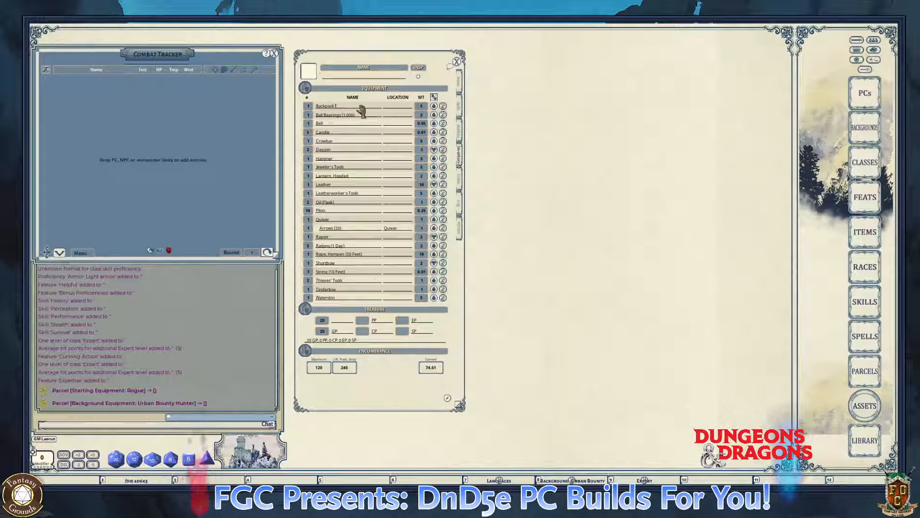
key("ctrl")
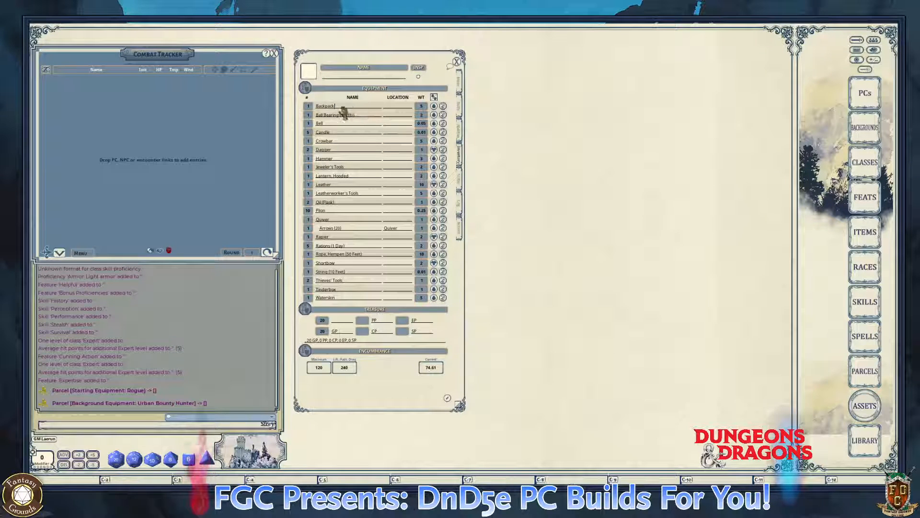
key("BackSpace")
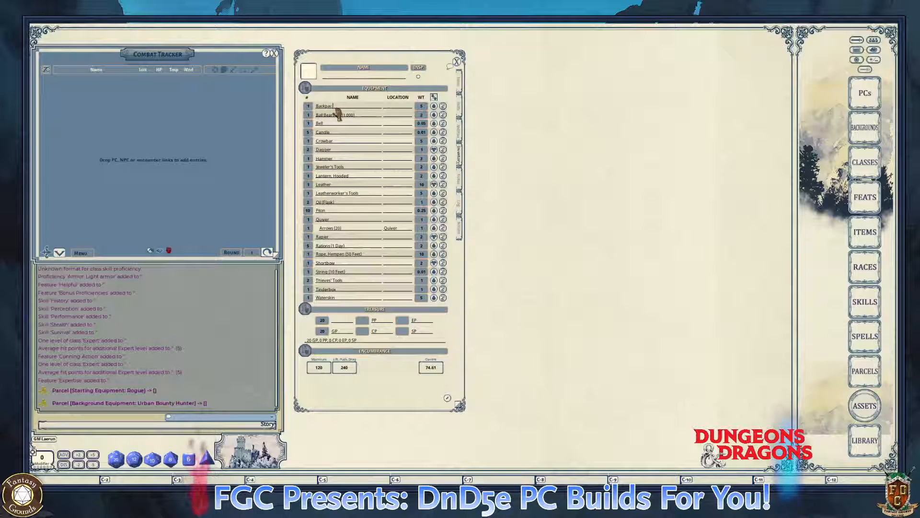
key("ctrl")
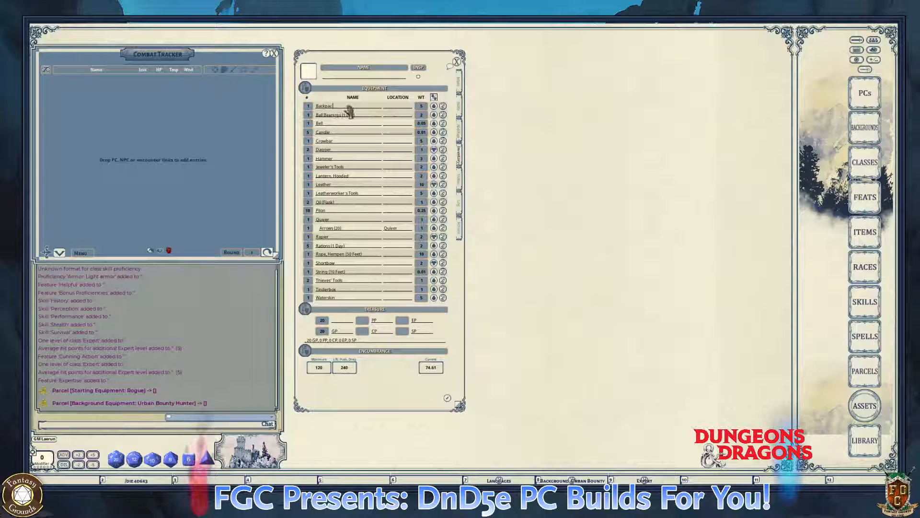
type("k")
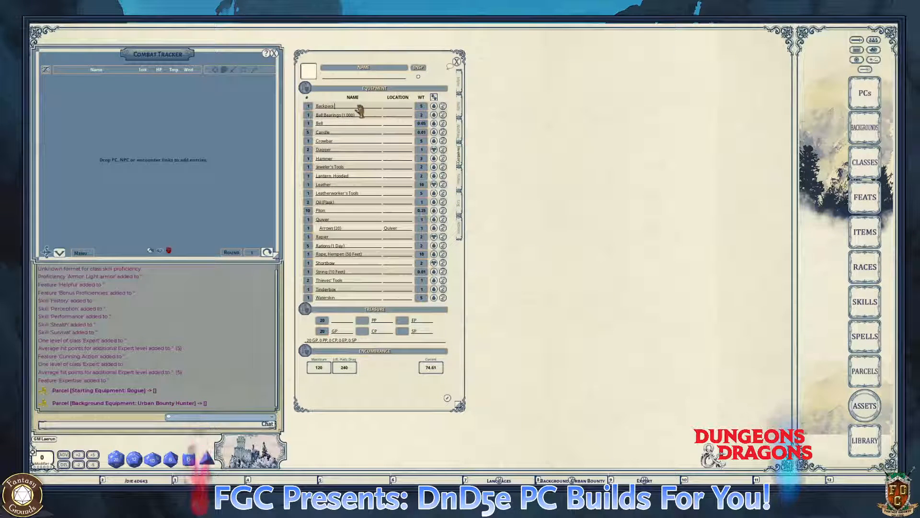
key("ctrl")
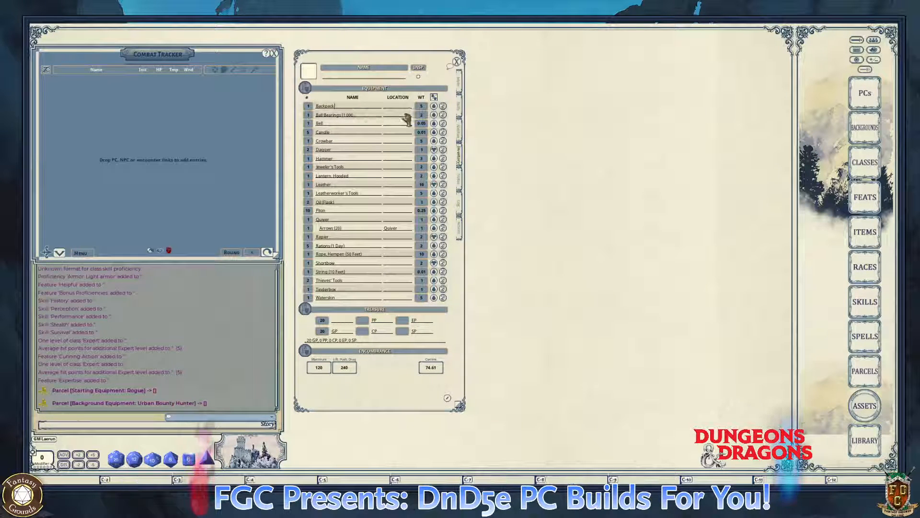
left_click(398, 116)
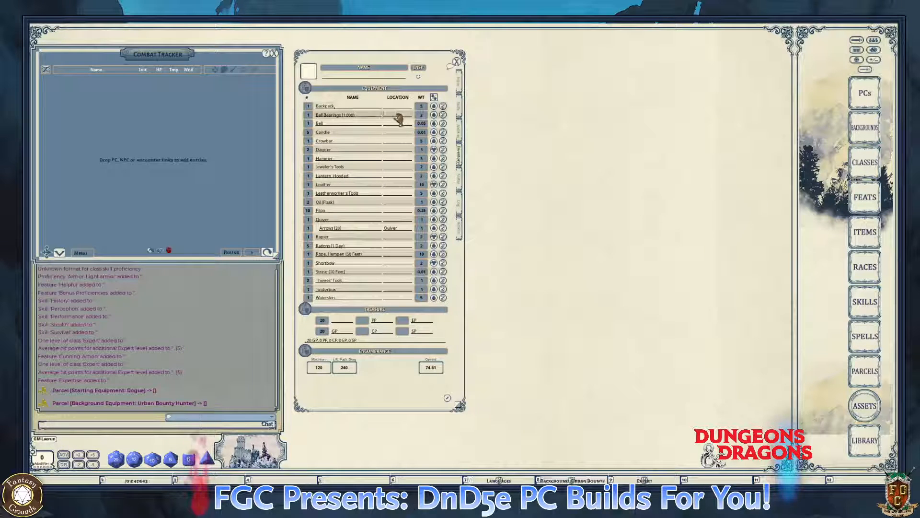
type("P")
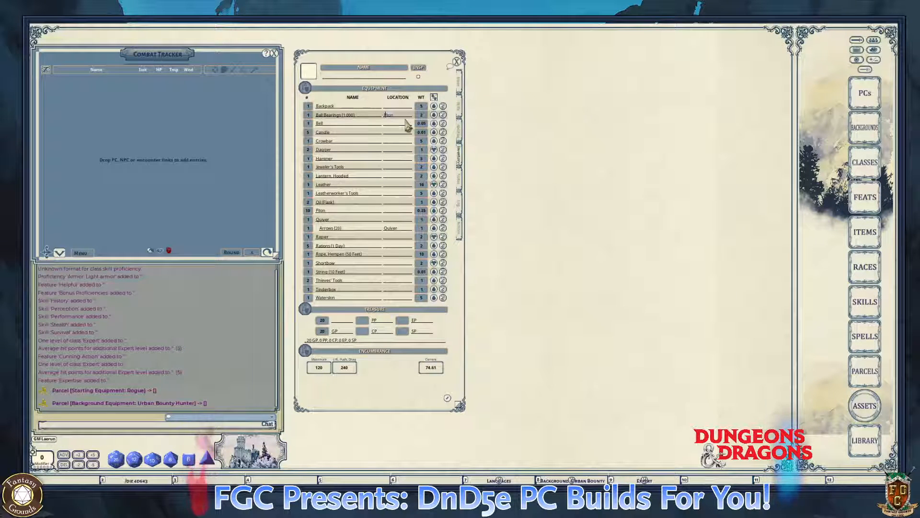
type("ou")
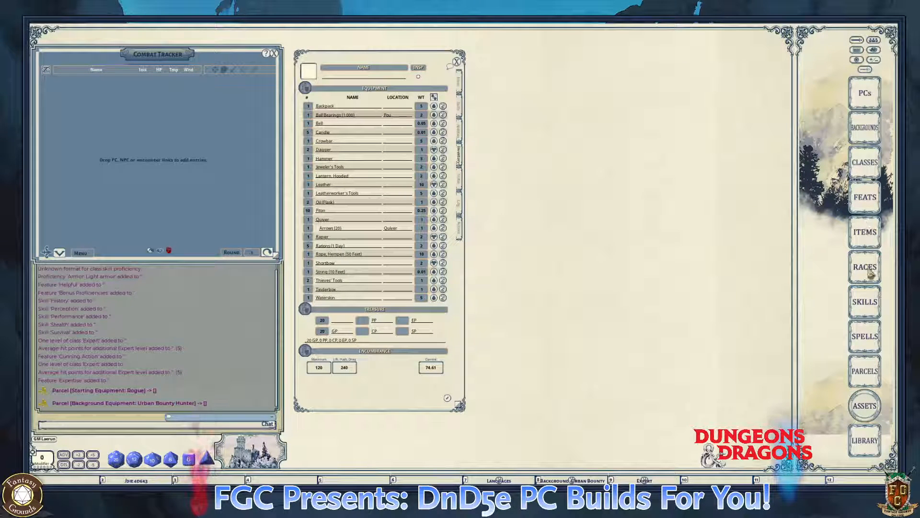
- Search the item library for "pouch", add the D&D Player's Handbook Pouch to the inventory and close the library
left_click(864, 232)
left_click_drag(752, 115, 592, 113)
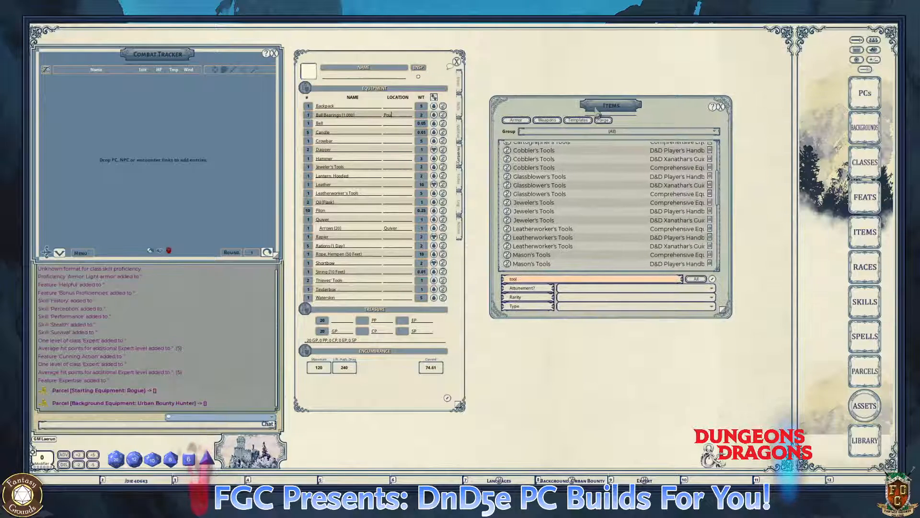
left_click(534, 280)
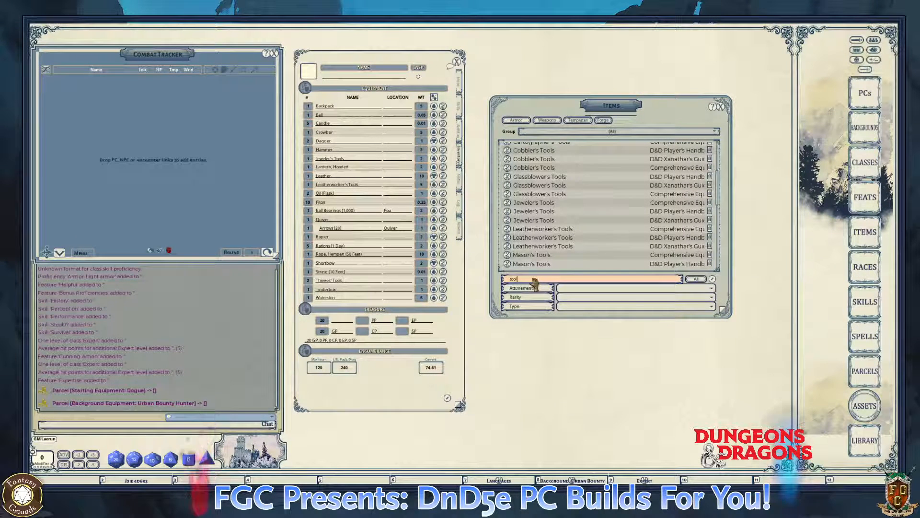
key("BackSpace")
key("BackSpace")
key("BackSpace")
type("po")
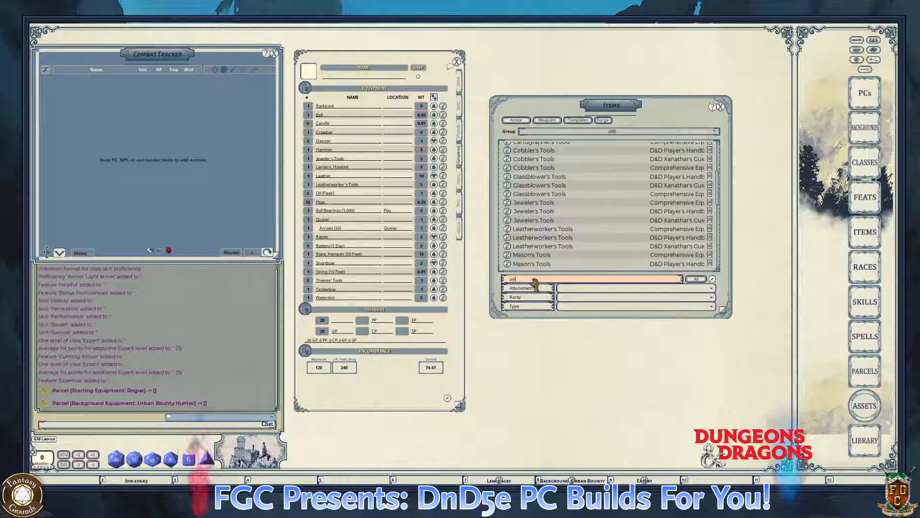
type("uch")
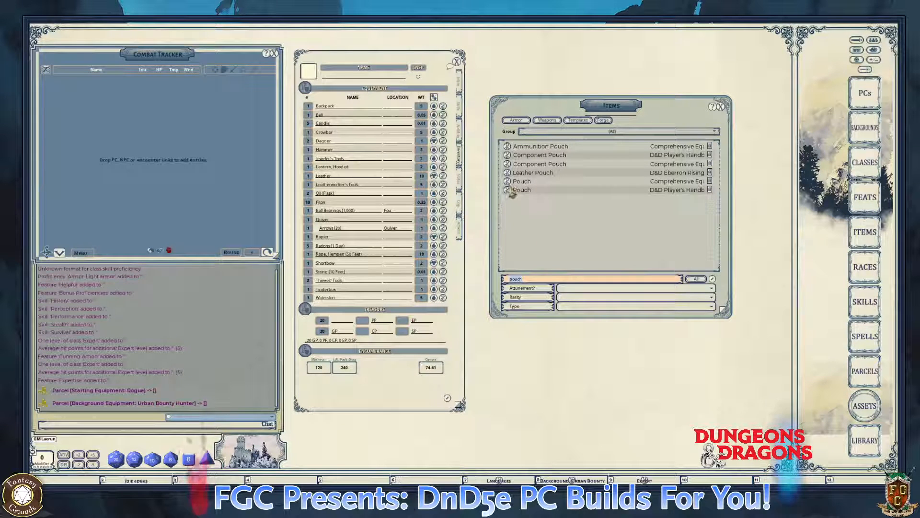
left_click_drag(512, 191, 477, 193)
left_click_drag(360, 186, 360, 187)
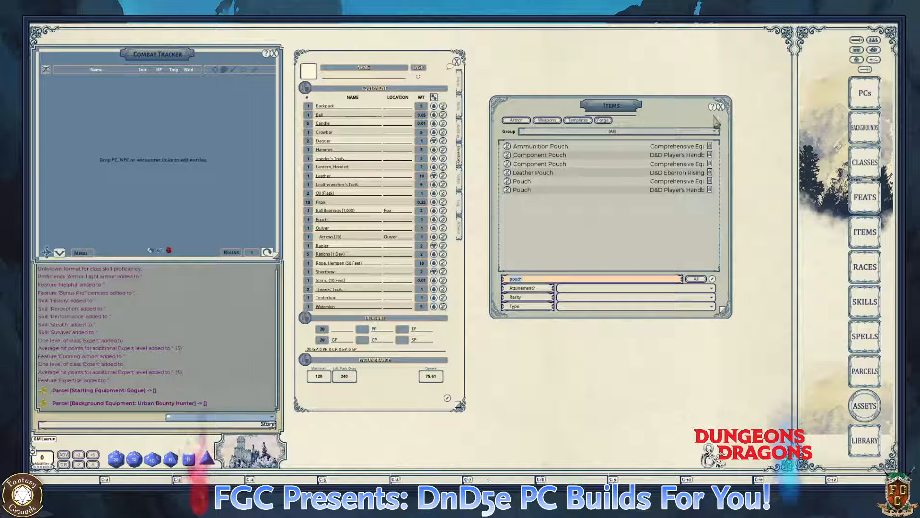
left_click(720, 107)
- Set the location of the Ball Bearings (1,000), Thieves' Tools and String (10 Feet) to Pouch
left_click(400, 210)
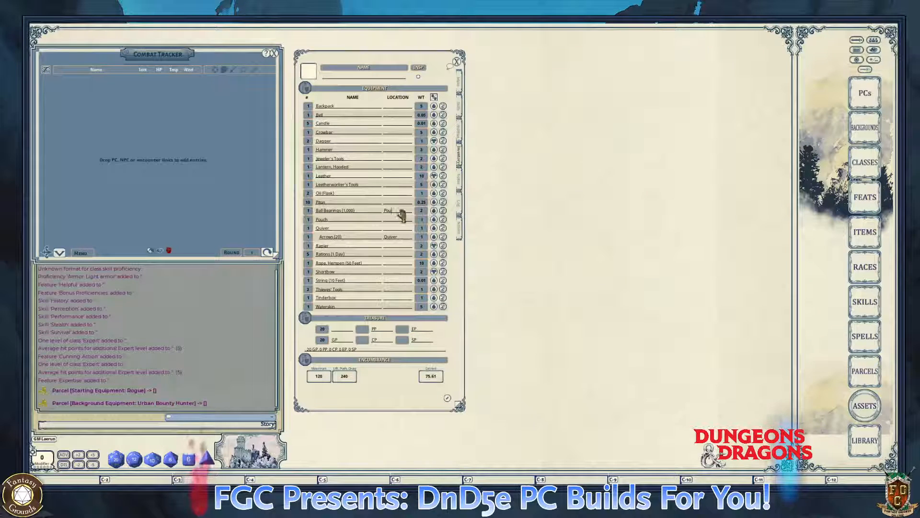
type("Pouch")
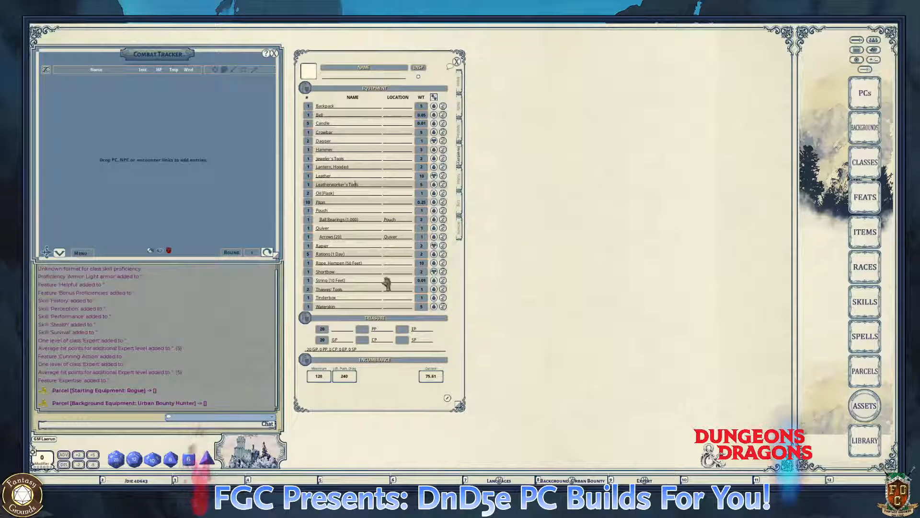
key("ctrl")
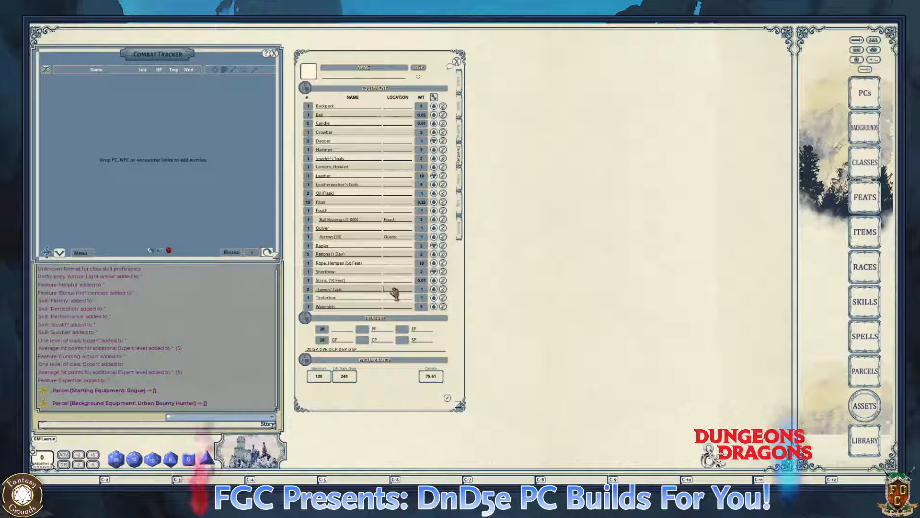
type("Pouch")
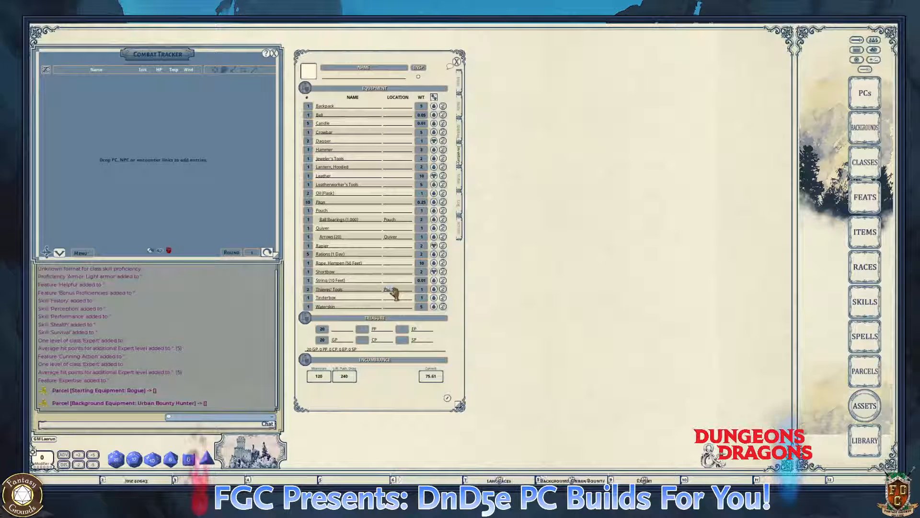
type("i")
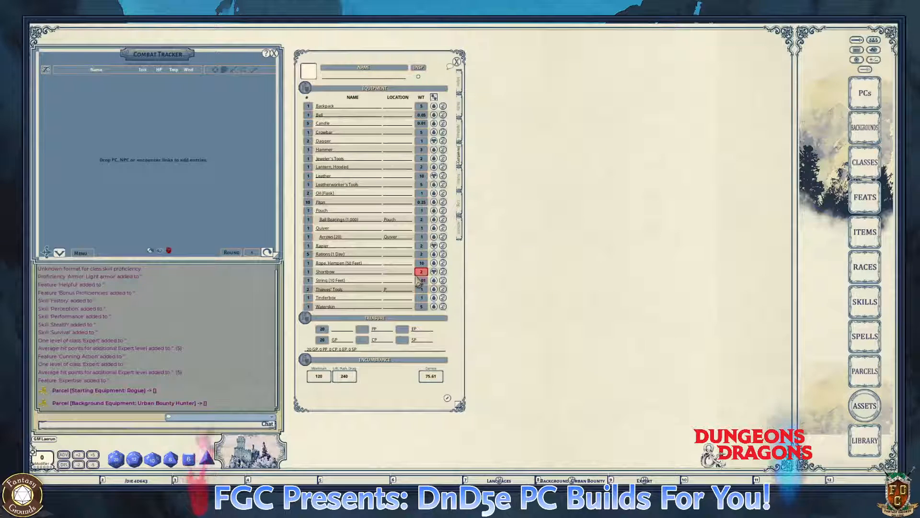
left_click(360, 272)
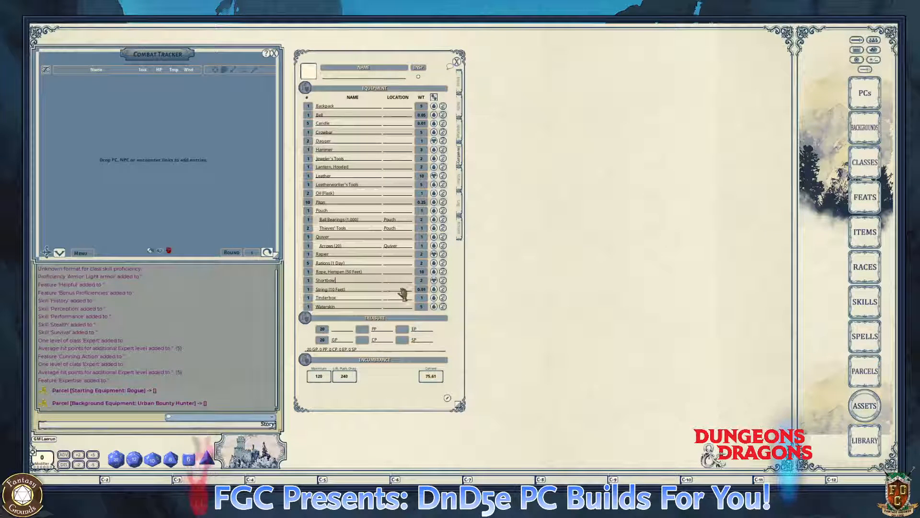
left_click(401, 289, "ctrl")
type("Pouch")
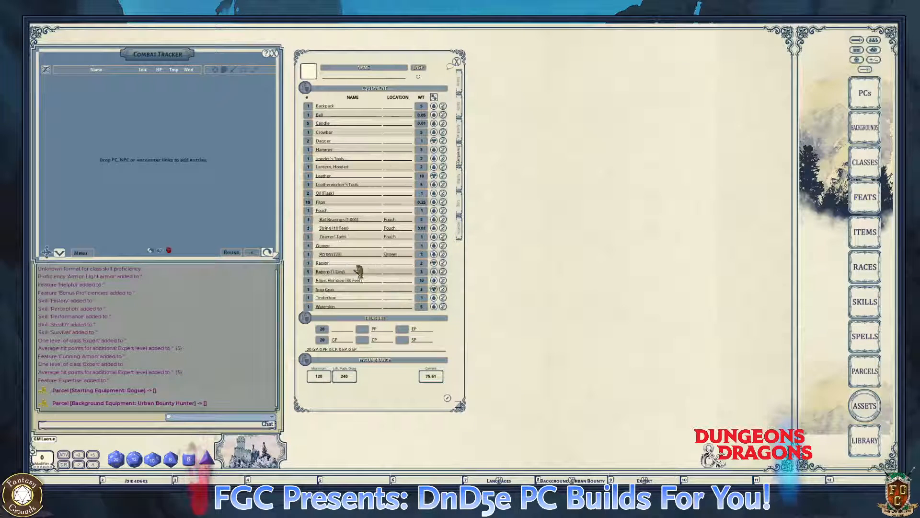
- Set the location of the Hempen Rope (50 Feet), Tinderbox and Waterskin to Backpack
left_click(387, 271)
key("ctrl")
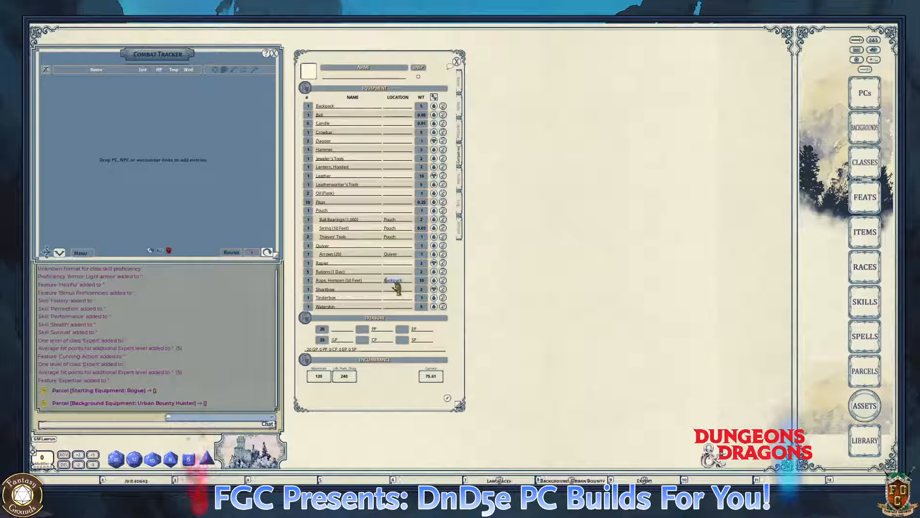
left_click(356, 263)
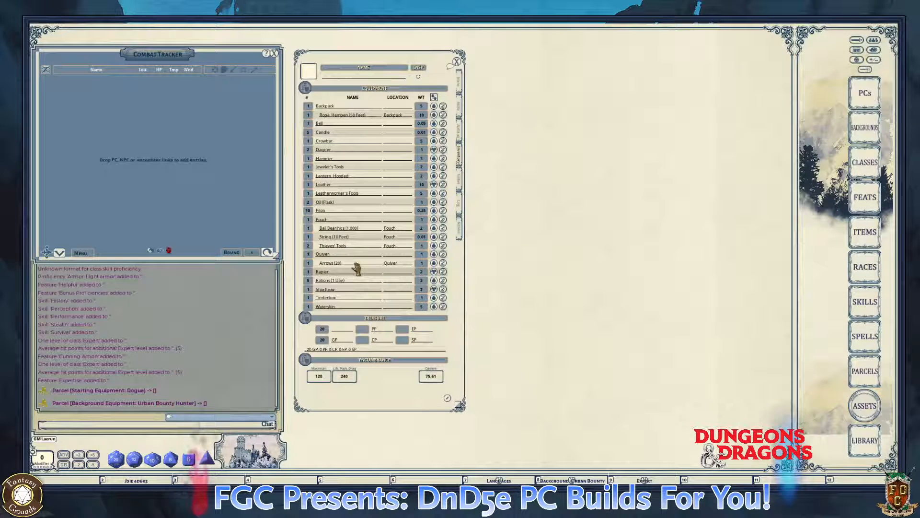
left_click(400, 299)
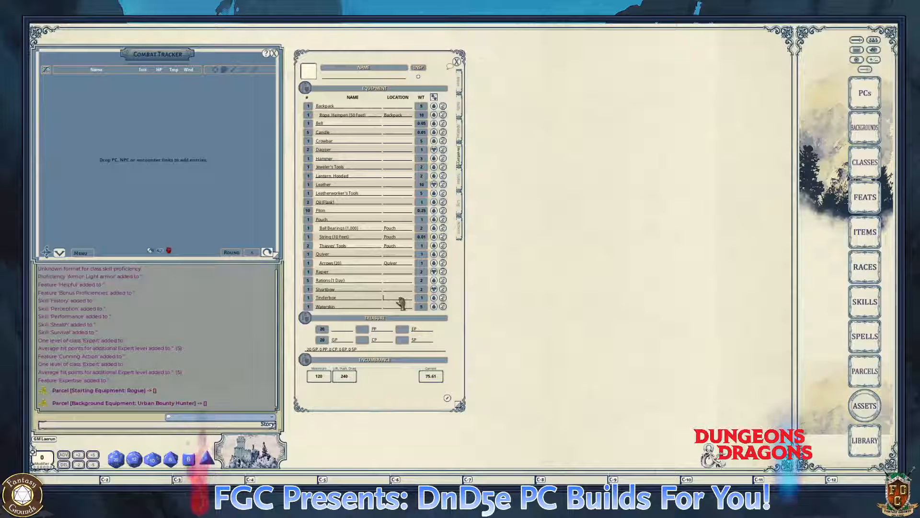
type("Backpack")
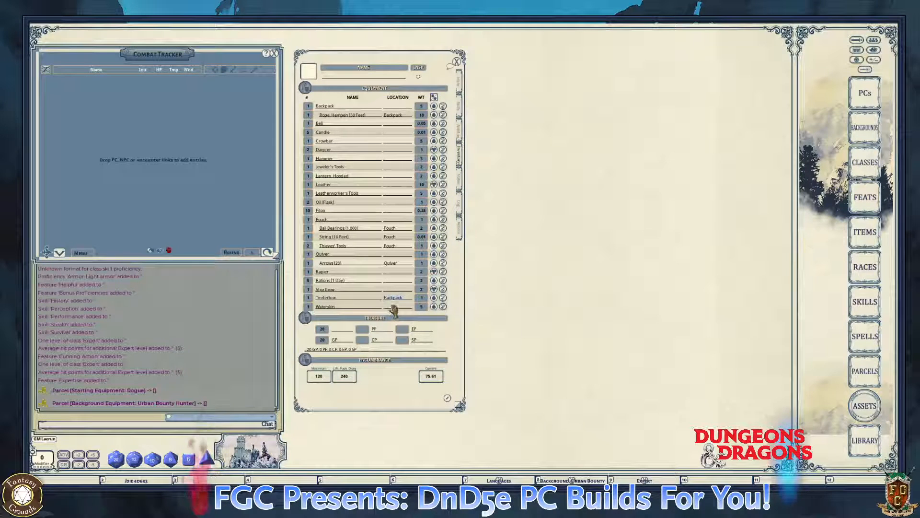
left_click(392, 306)
type("Backpack")
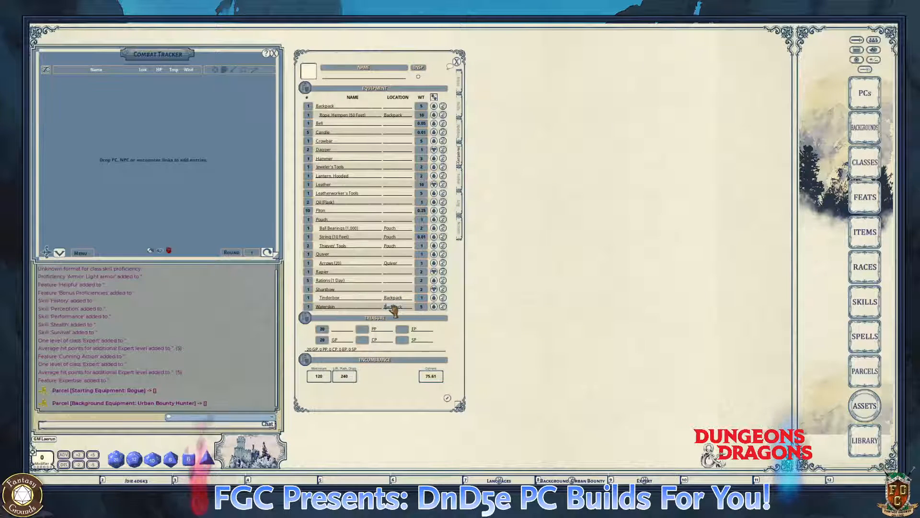
key("ctrl")
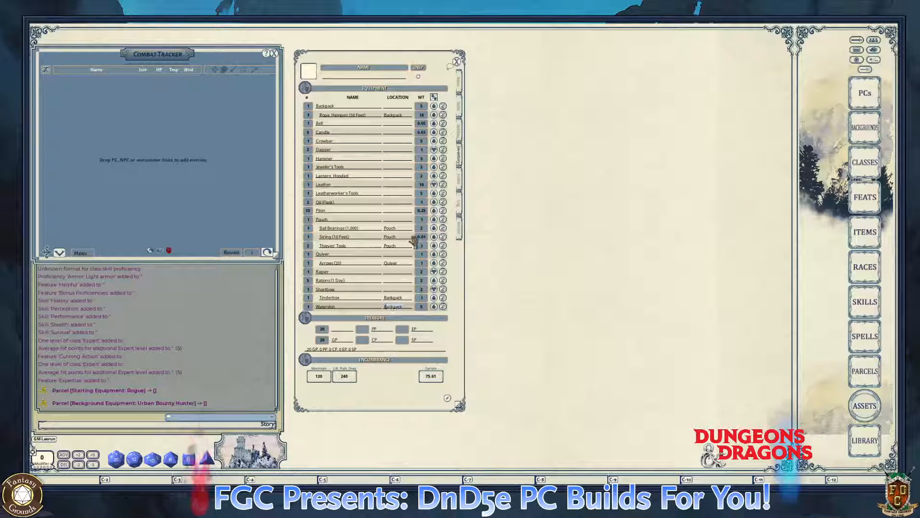
left_click(365, 193)
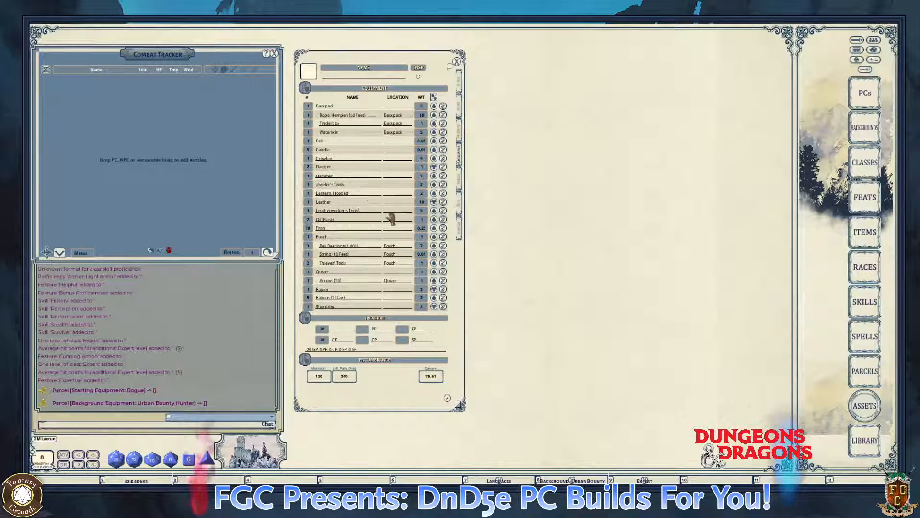
- Set the location of the Leatherworker's Tools and the Hooded Lantern to Backpack
key("ctrl")
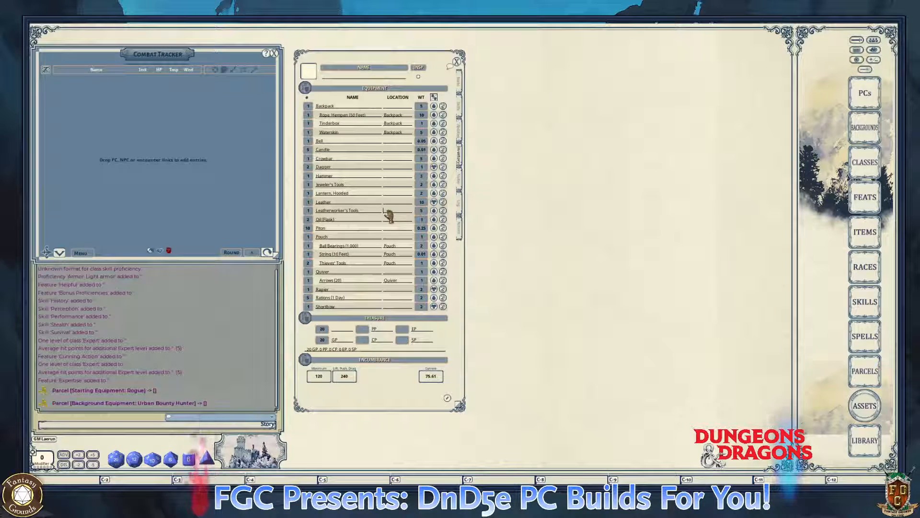
type("Backpack")
left_click_drag(391, 213, 399, 196)
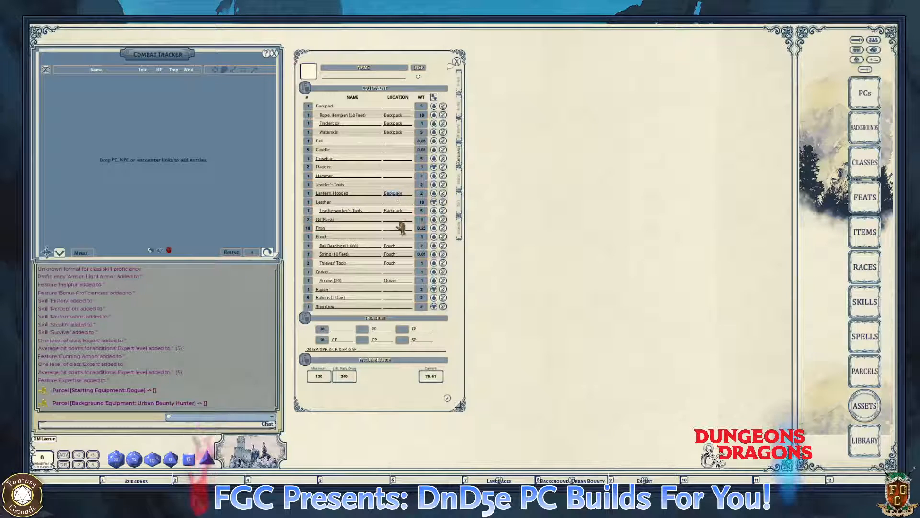
- Set the location of the Oil (Flask) and the Piton to Backpack
key("ctrl")
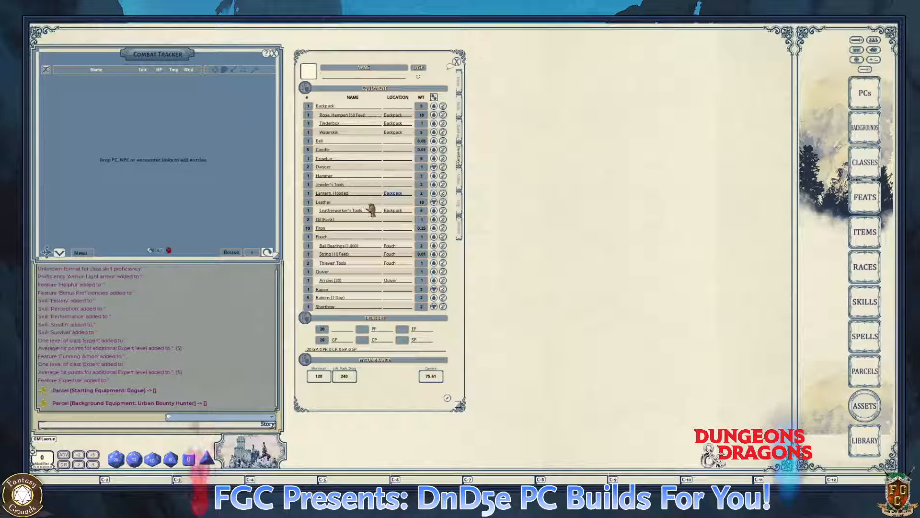
left_click(400, 220)
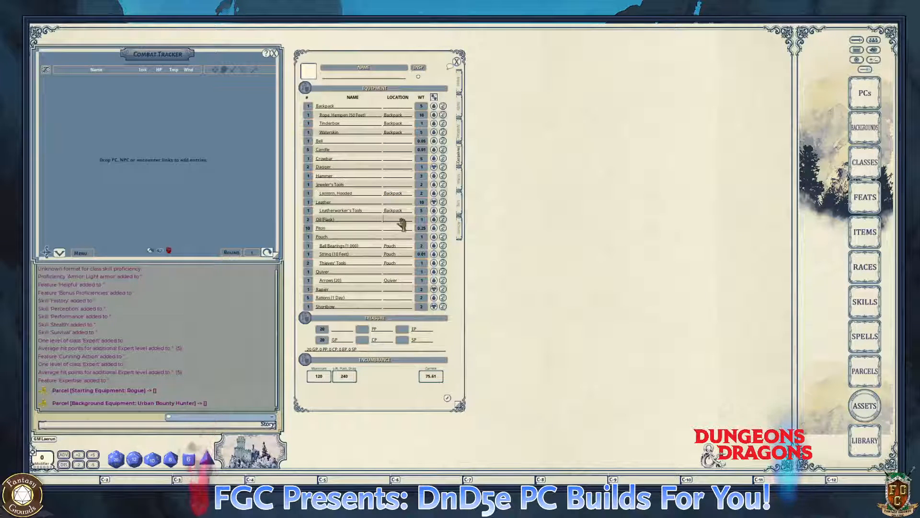
key("ctrl")
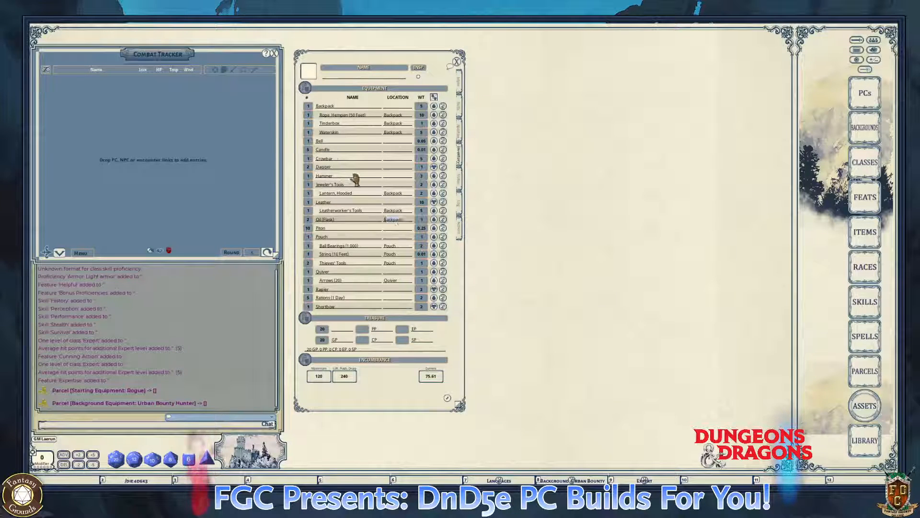
left_click(354, 176)
key("ctrl")
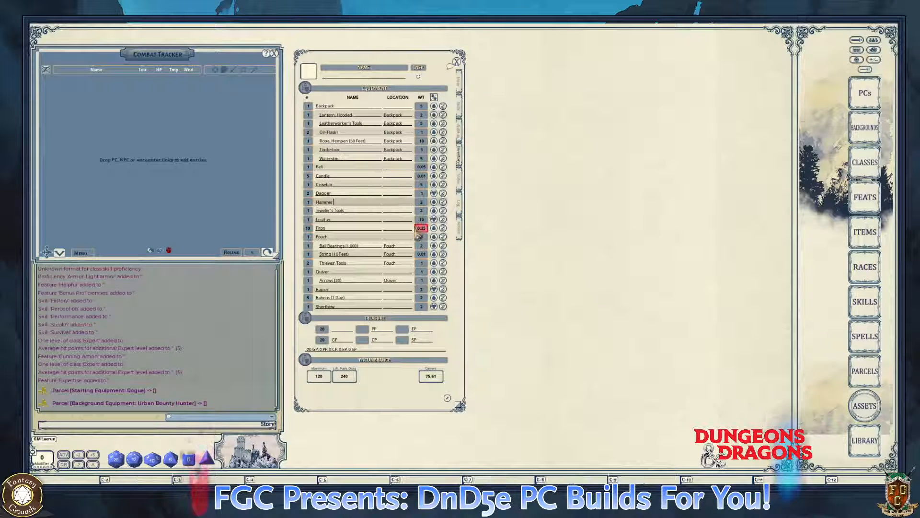
left_click(396, 229)
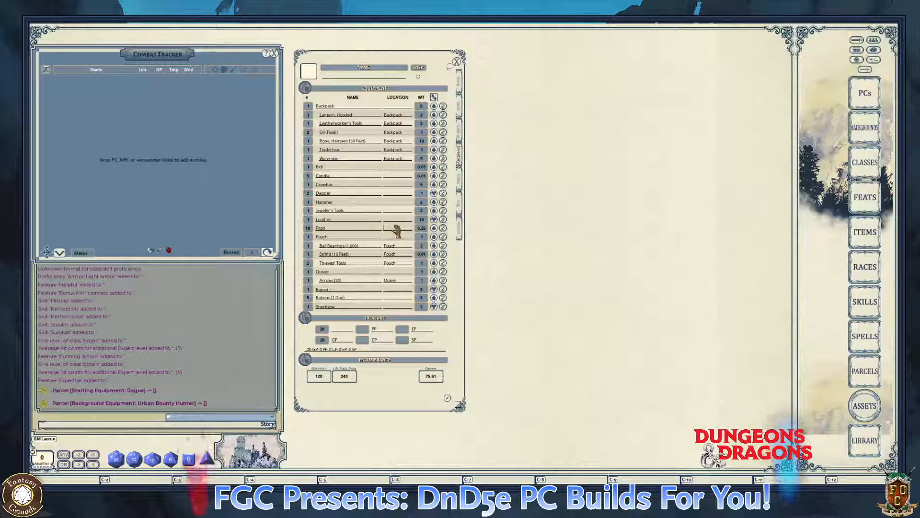
key("shift")
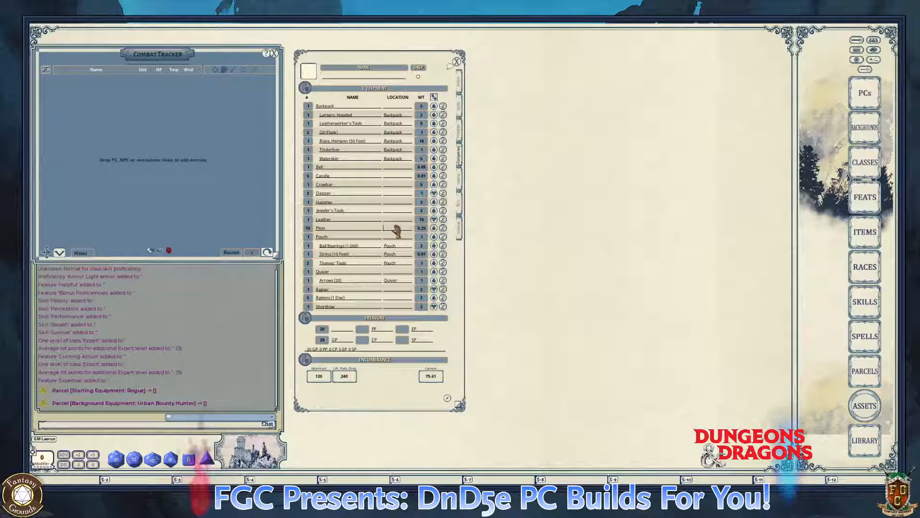
type("Ba")
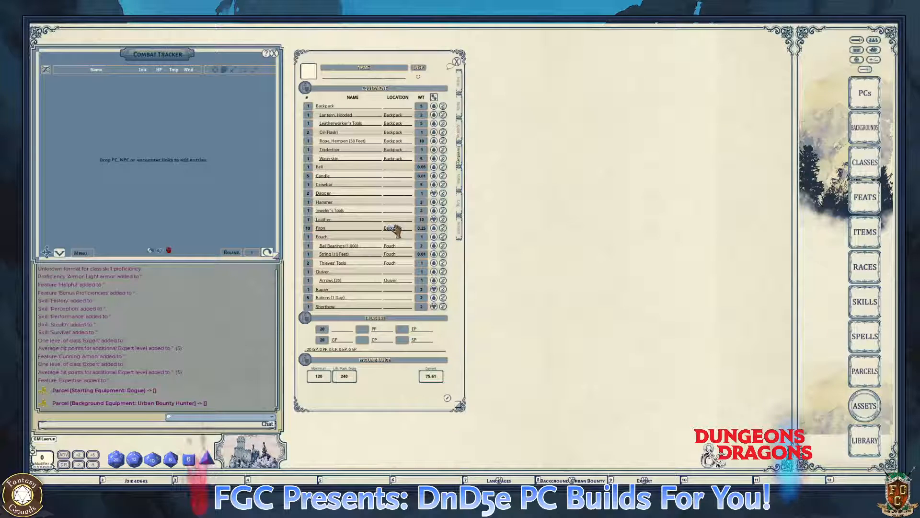
type("ckpack")
left_click(355, 186)
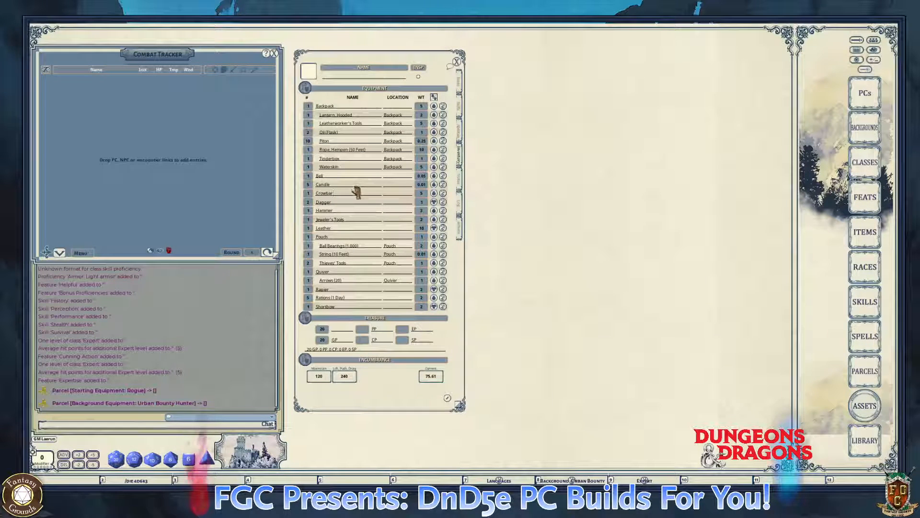
key("ctrl")
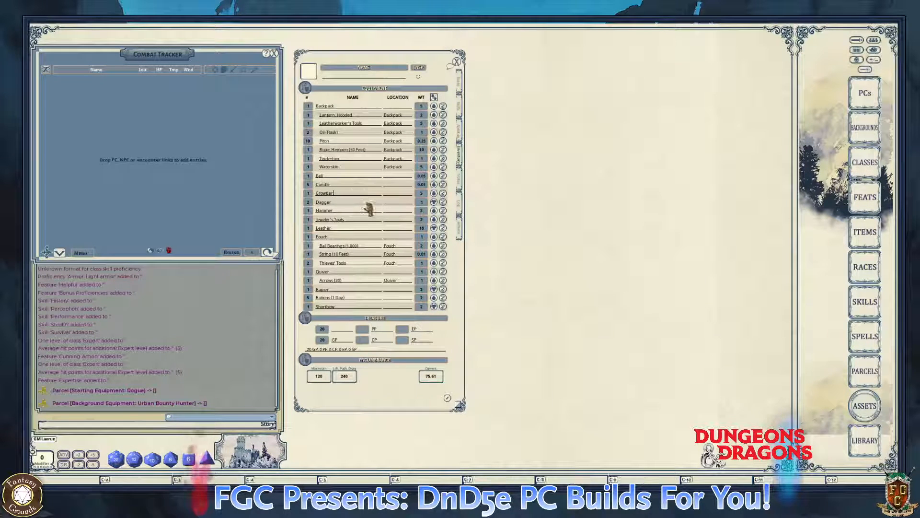
- Set the location of the Candle to Backpack and the location of the Bell to Pouch
left_click(393, 185)
type("Backpack")
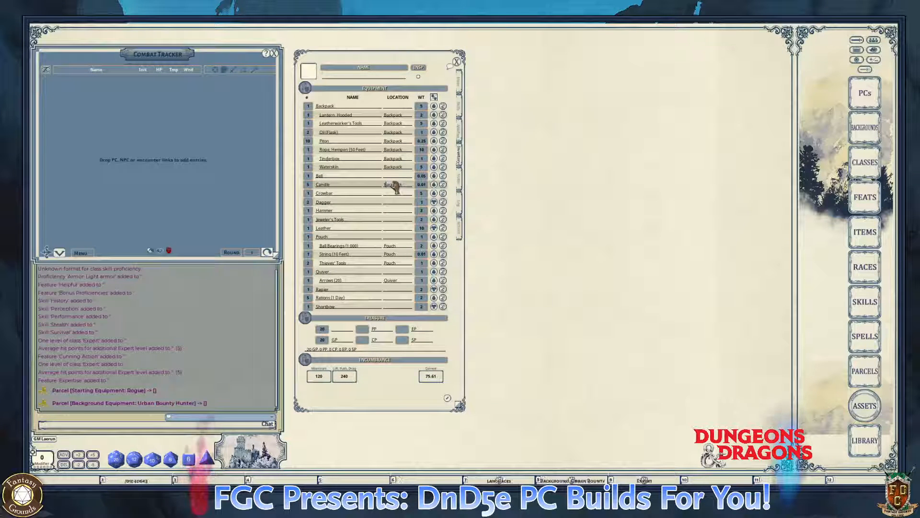
left_click(392, 177)
key("ctrl")
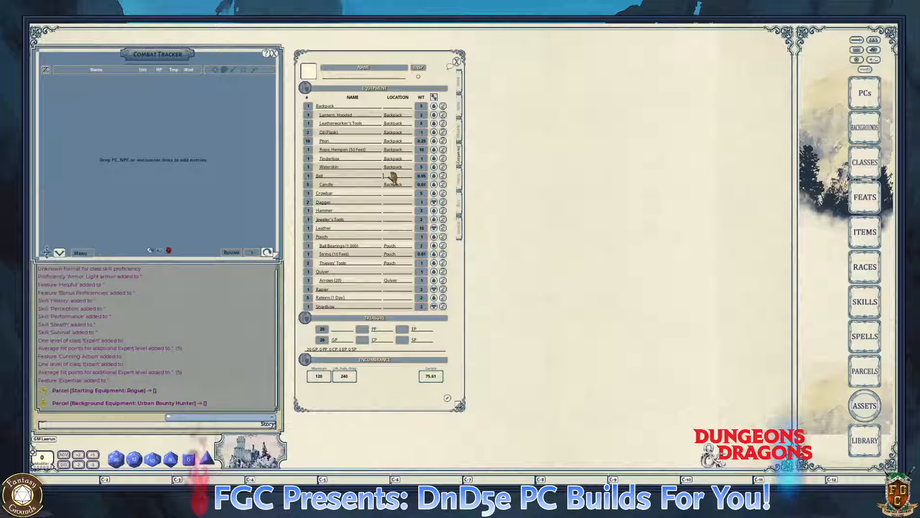
type("P")
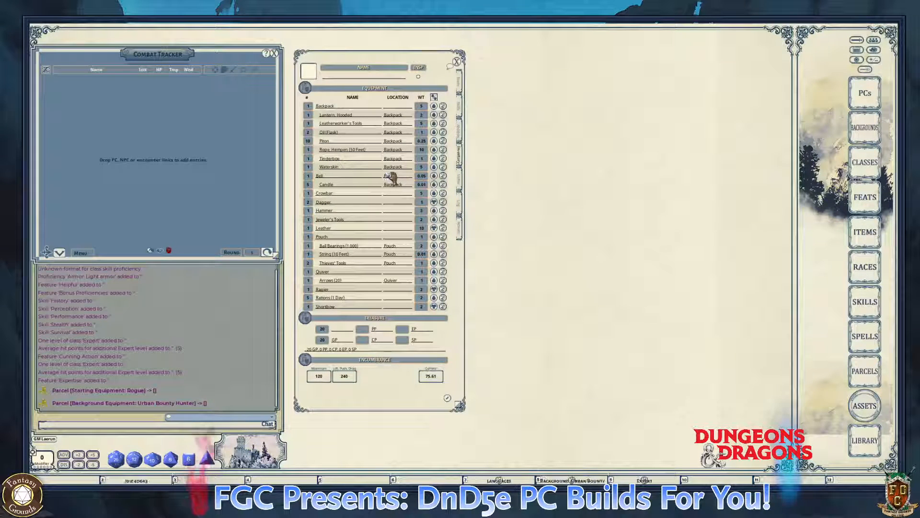
type("ouch")
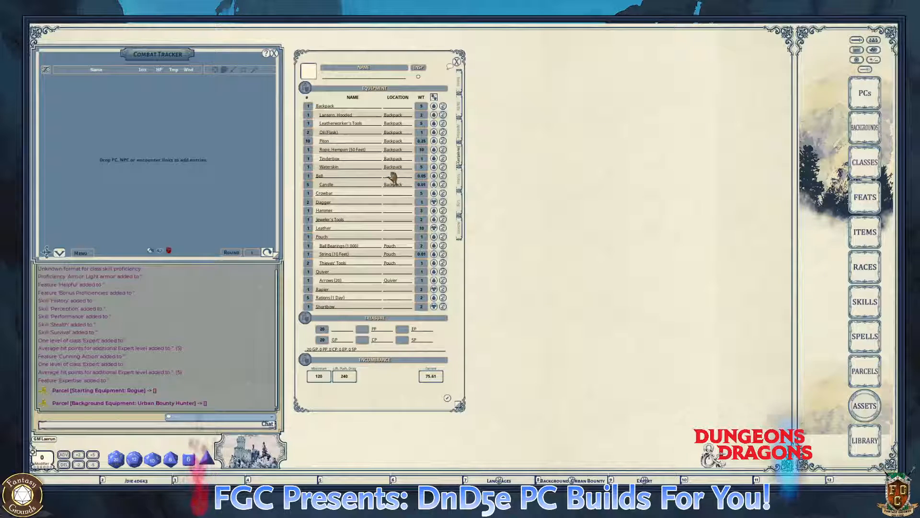
key("Return")
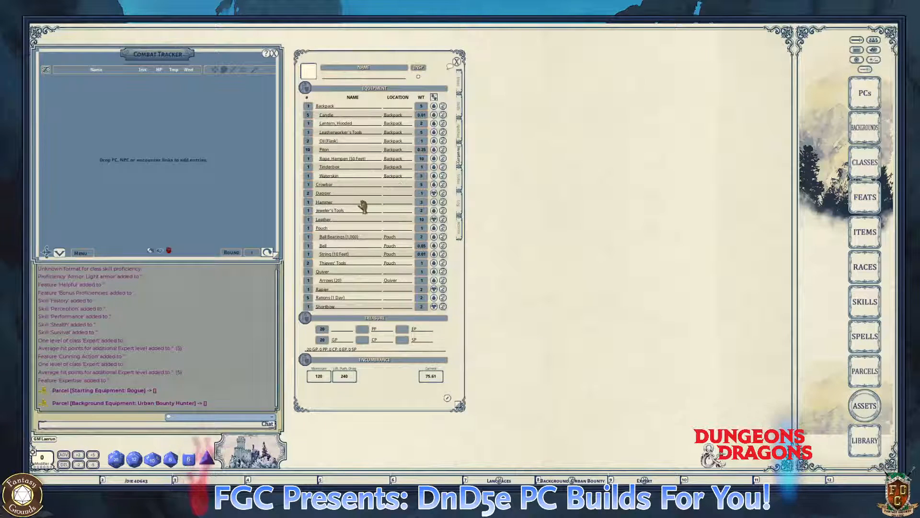
- Set the location of the Crowbar, Hammer and Jeweler's Tools to Backpack
left_click(397, 186)
key("shift")
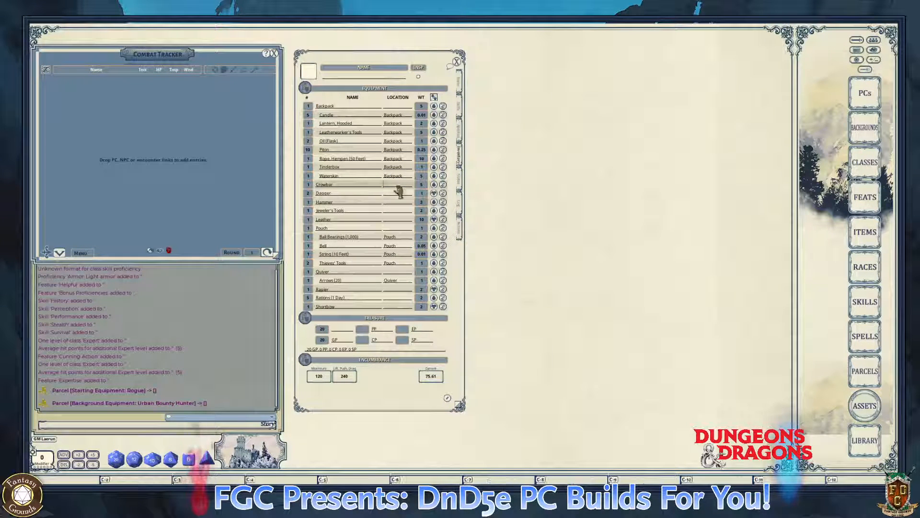
key("shift")
type("Backpack")
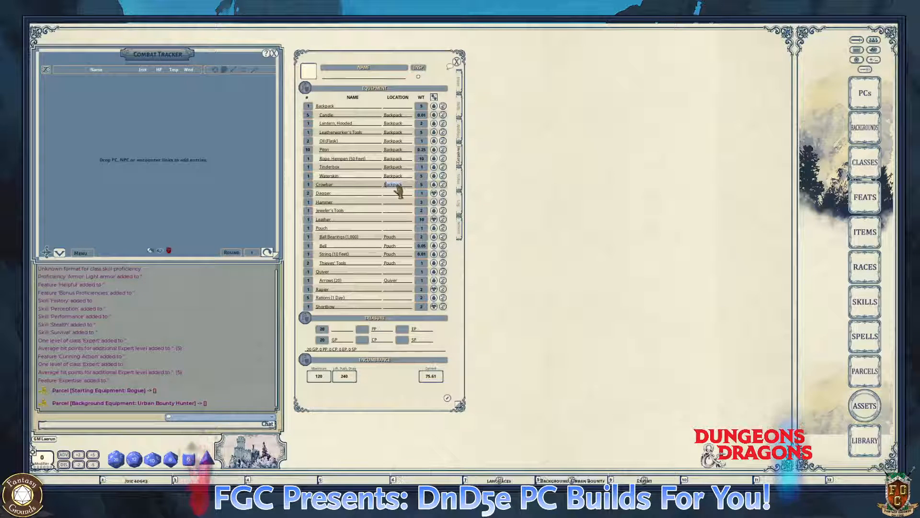
key("Return")
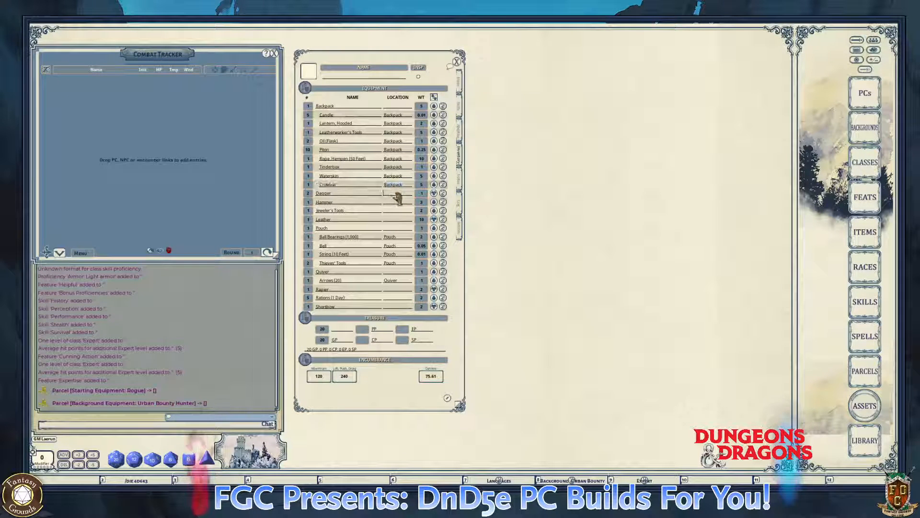
key("ctrl")
left_click(397, 202)
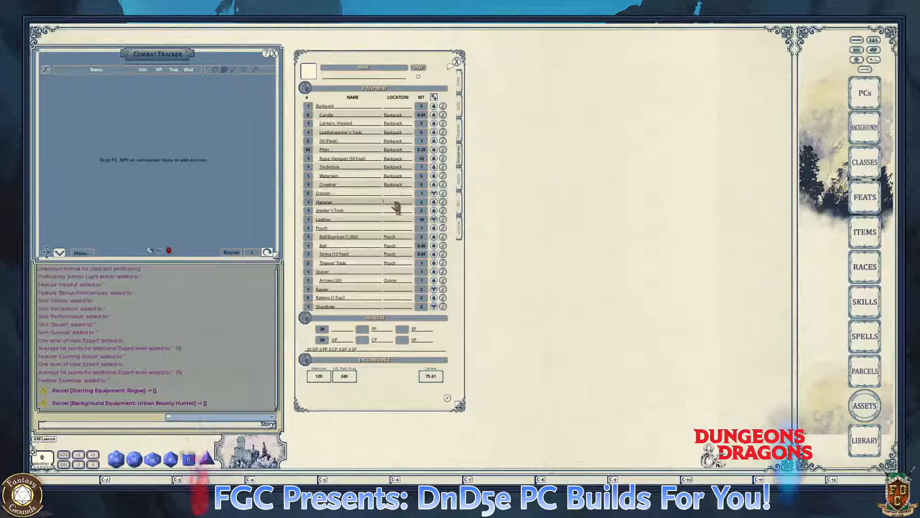
type("Backpack")
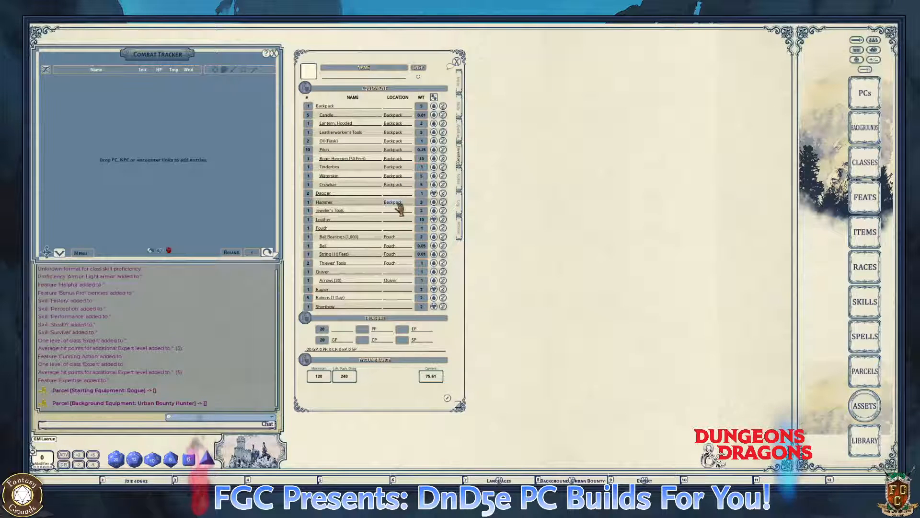
key("Return")
type("Backpack")
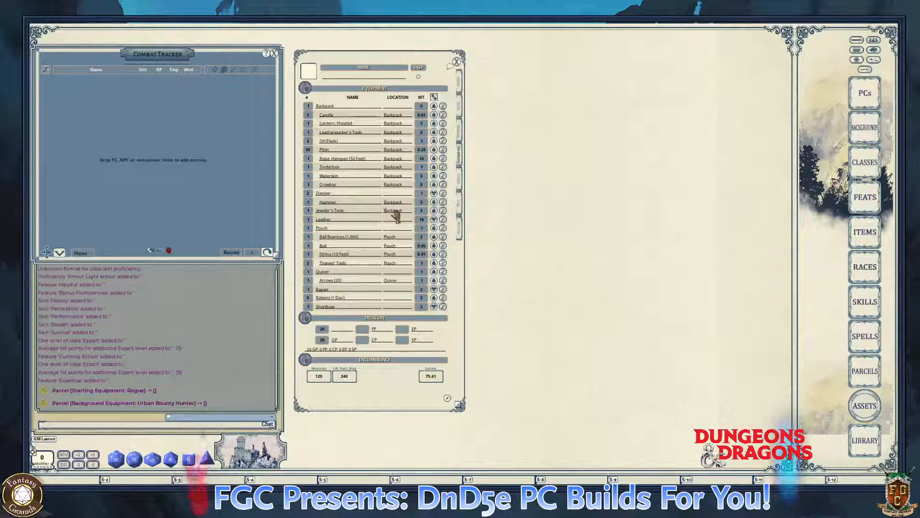
key("ctrl")
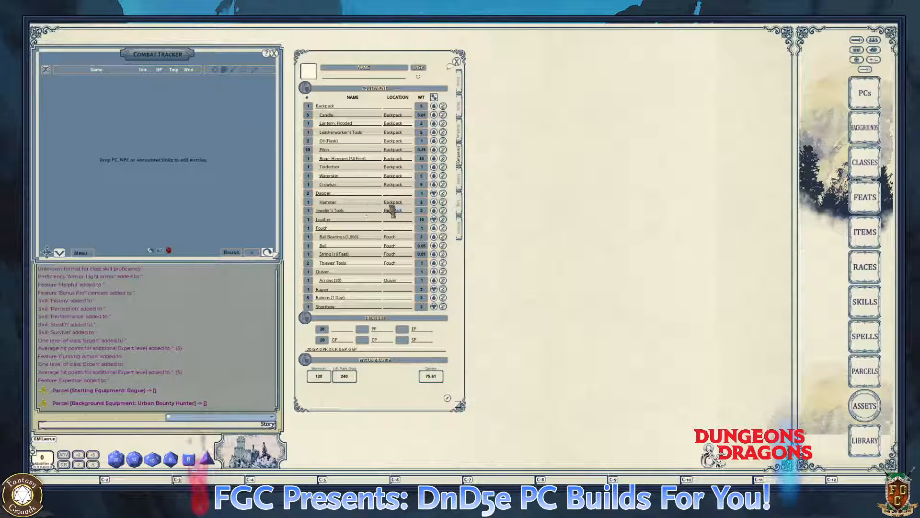
left_click(357, 167)
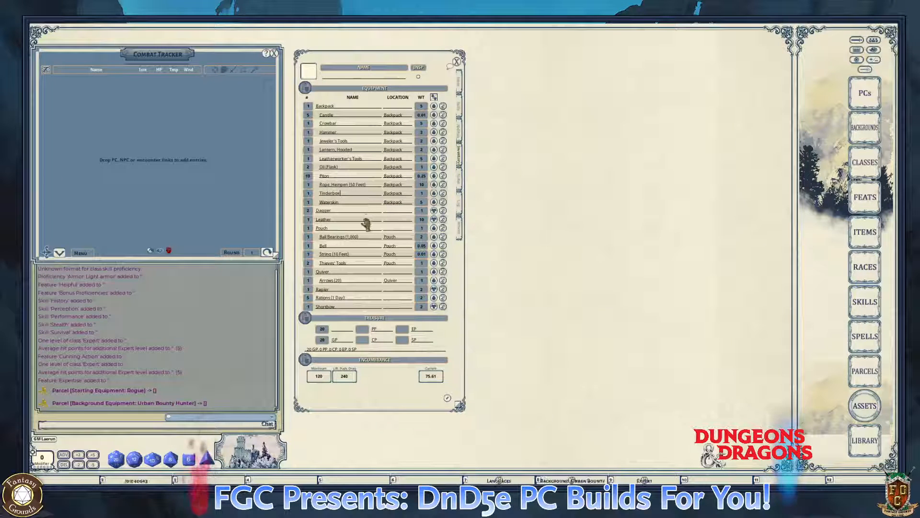
- Set the location of the Rations (1 Day) to Backpack
key("ctrl")
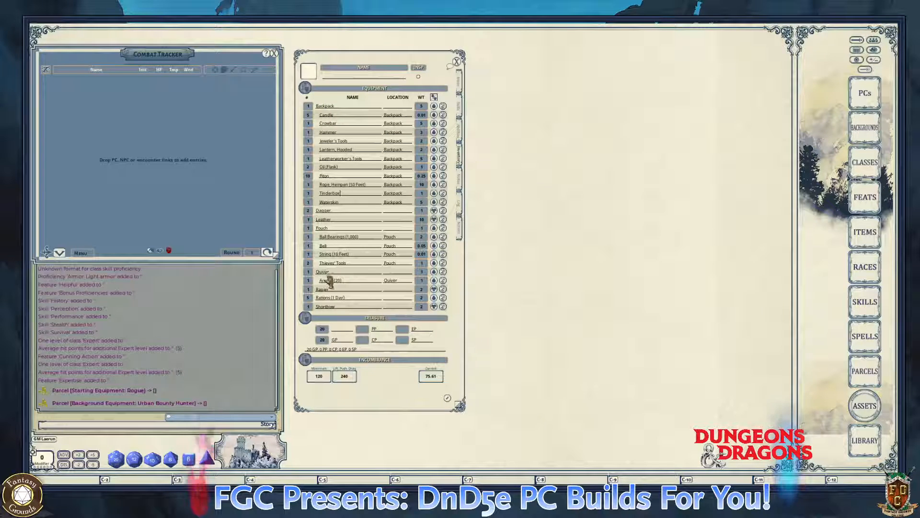
left_click(400, 298)
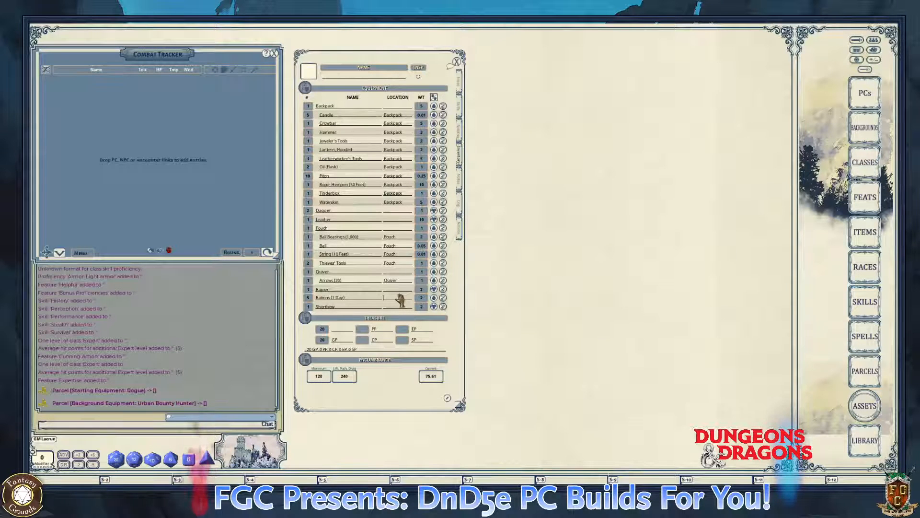
type("Backpack")
left_click(359, 226)
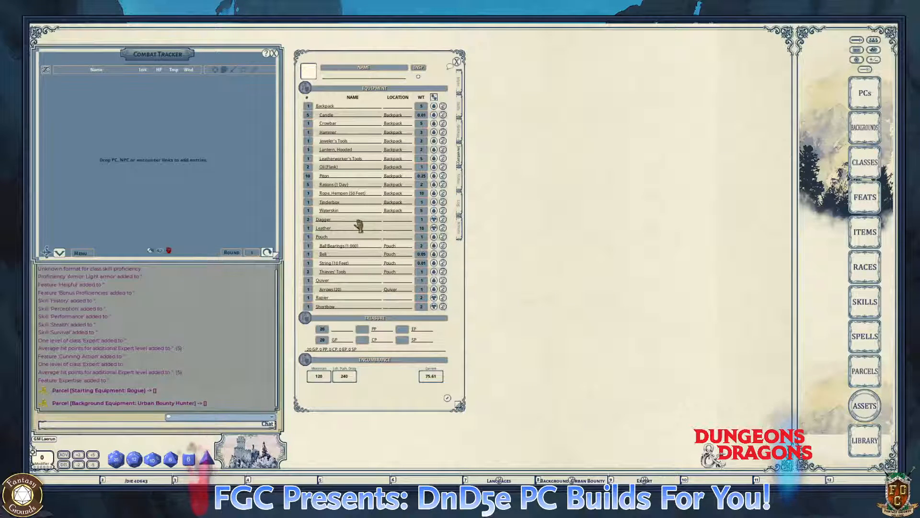
key("ctrl")
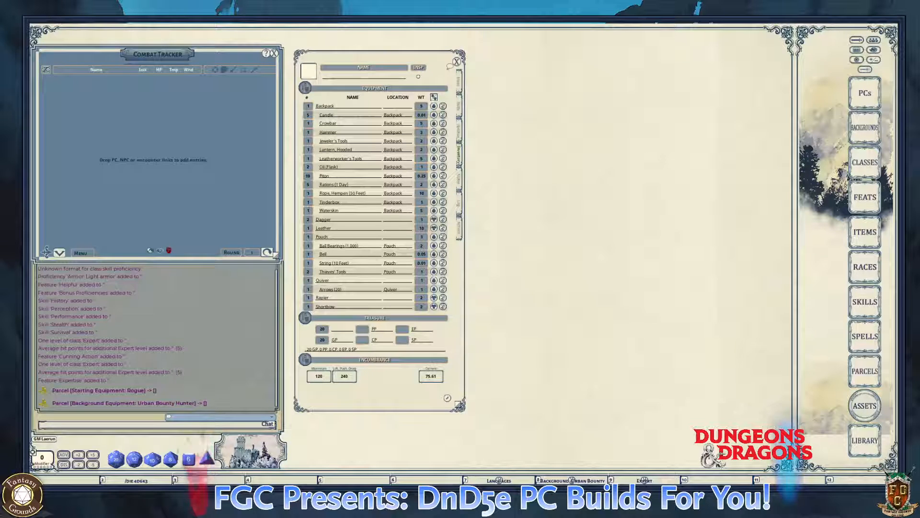
key("ctrl")
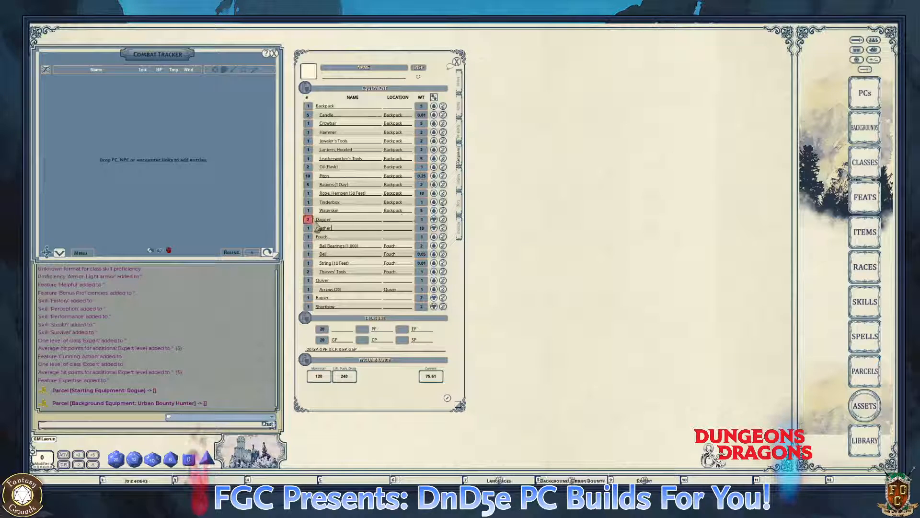
key("ctrl")
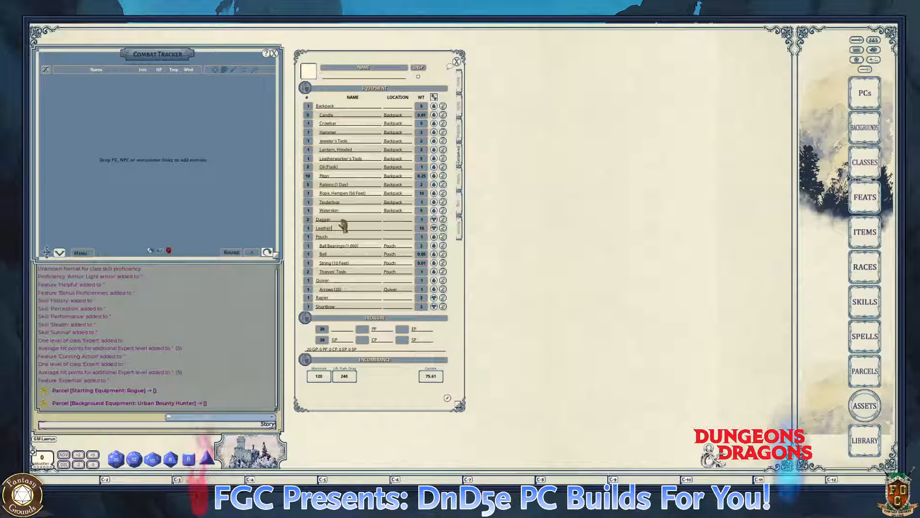
left_click(333, 229)
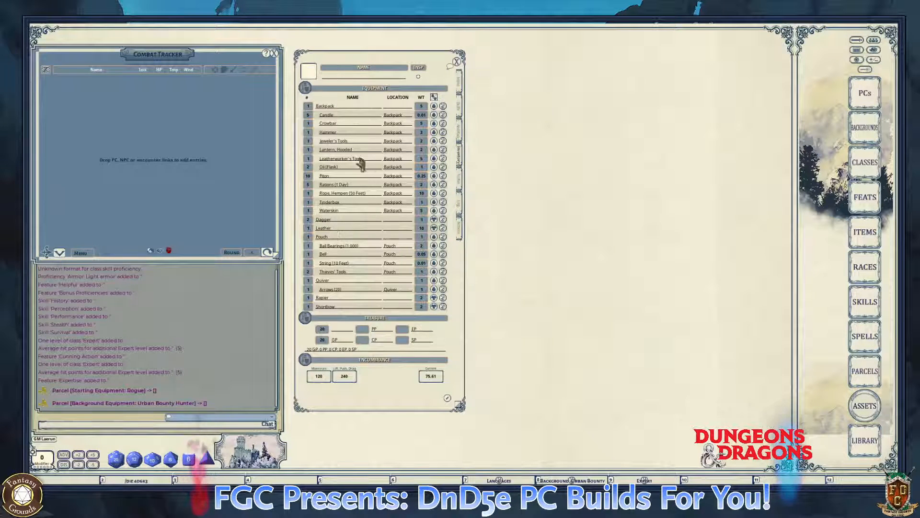
key("ctrl")
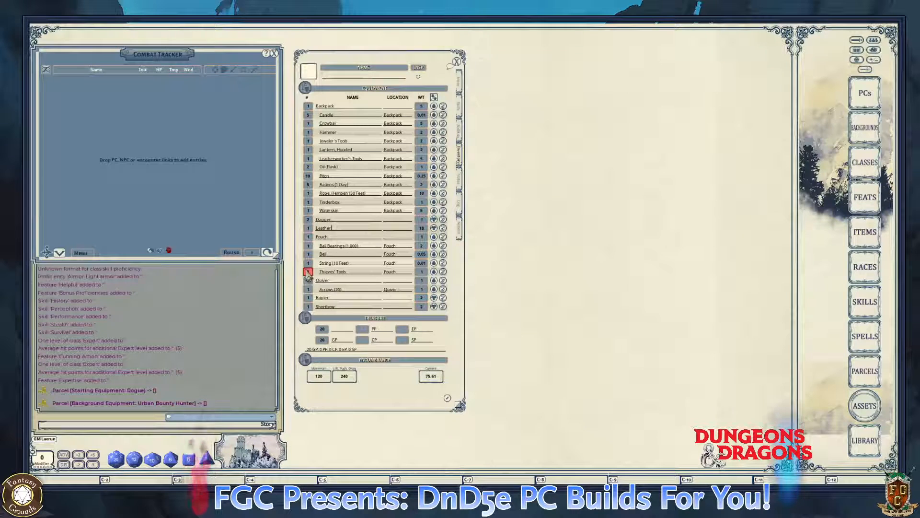
scroll(308, 272, "up", 1)
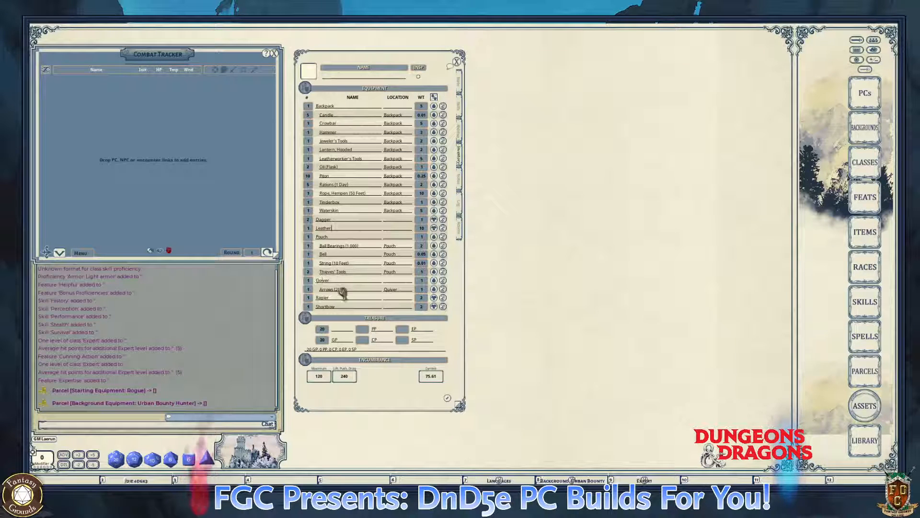
key("ctrl")
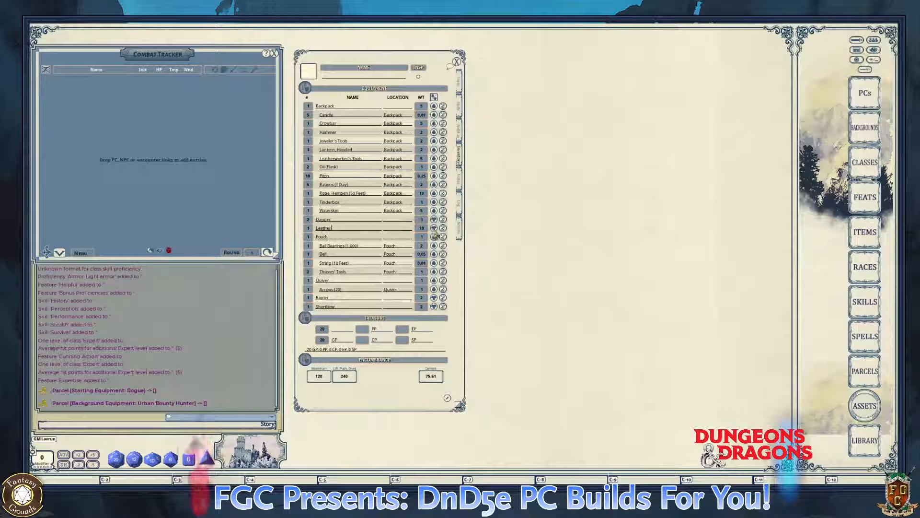
key("ctrl")
key("ctrl")
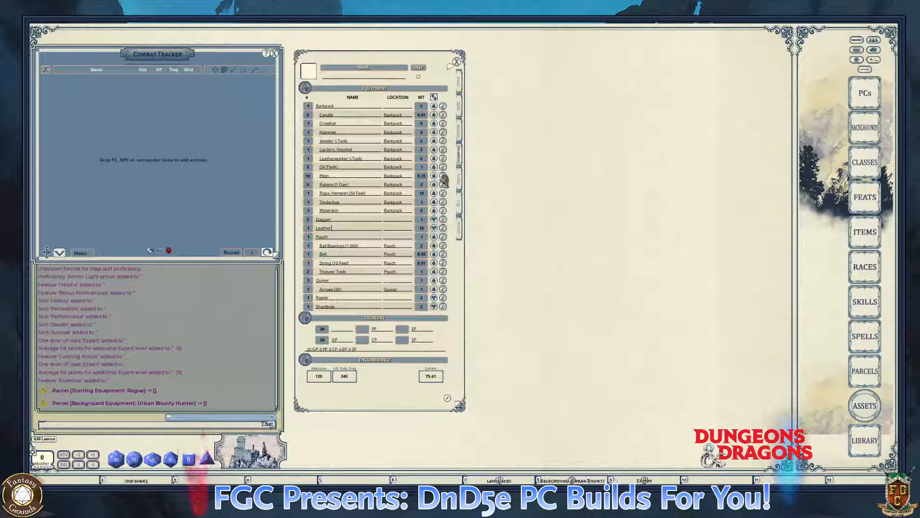
- Mark the Backpack and everything stored in it as not carried
key("ctrl")
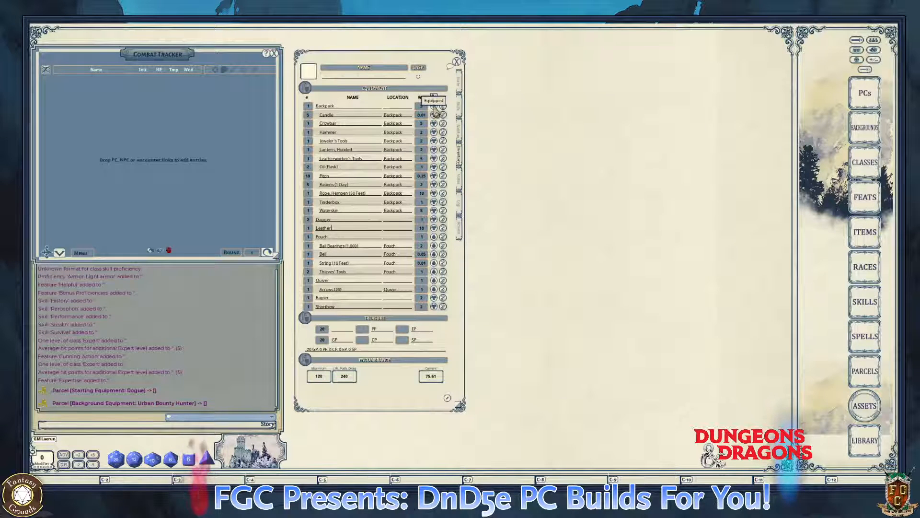
left_click(434, 107)
key("ctrl")
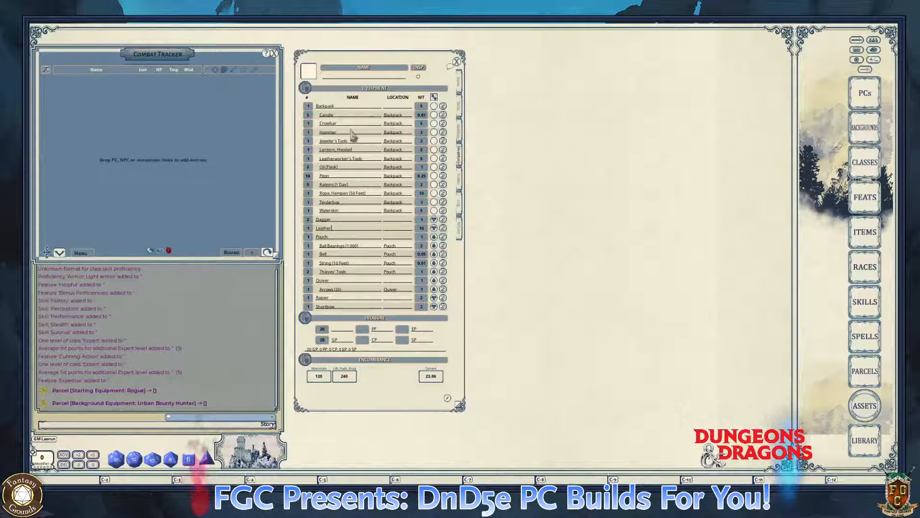
- Mark the Backpack and its contents as carried again, and set the unnamed coin entry in the treasure to 0
left_click(433, 106)
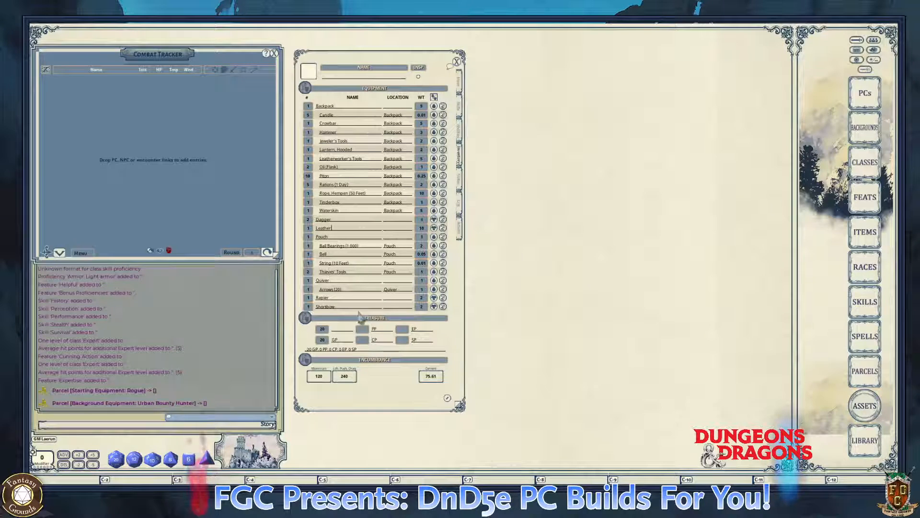
left_click(322, 329)
left_click(324, 330)
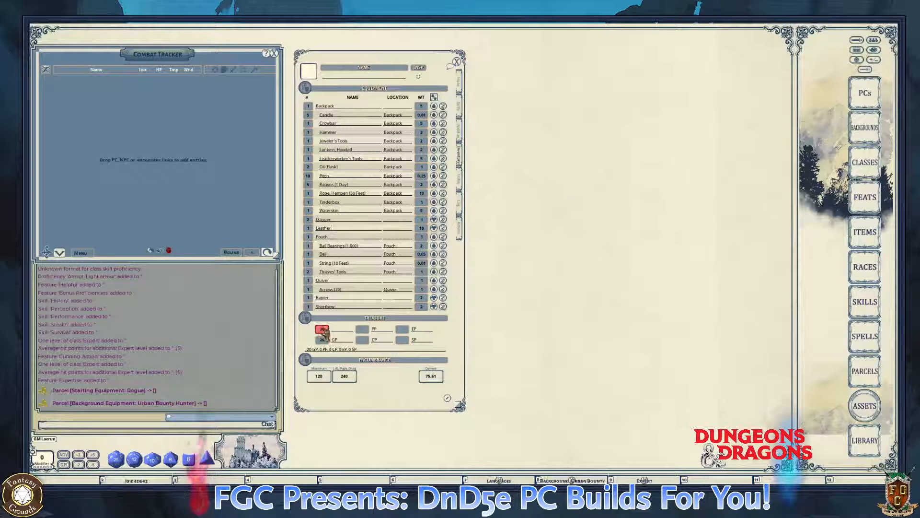
type("0")
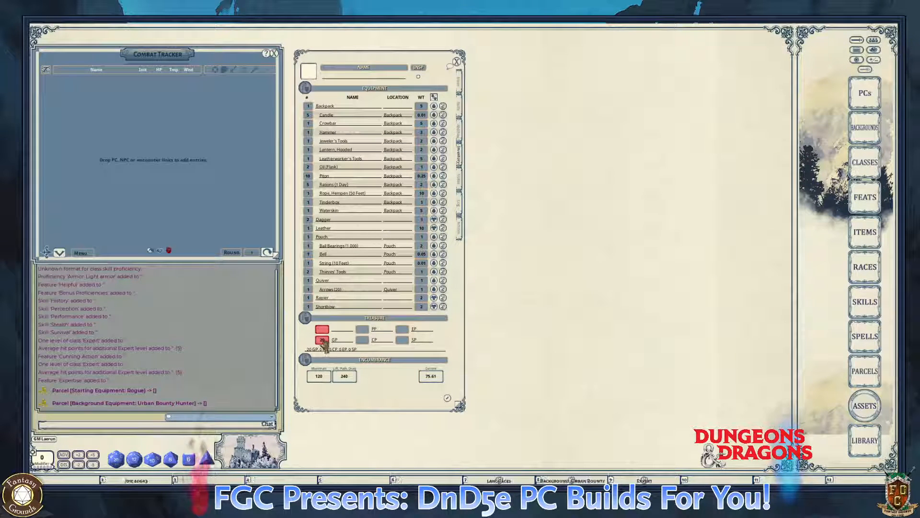
left_click(326, 347)
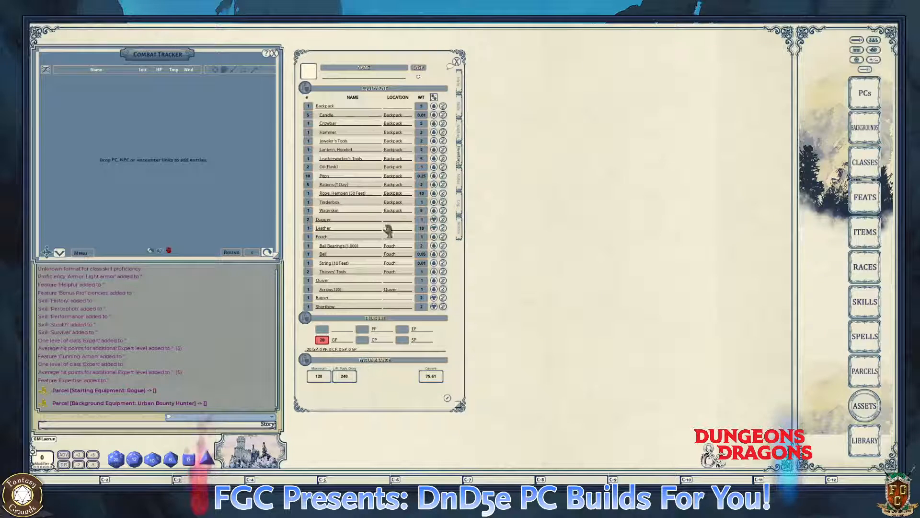
left_click(422, 211)
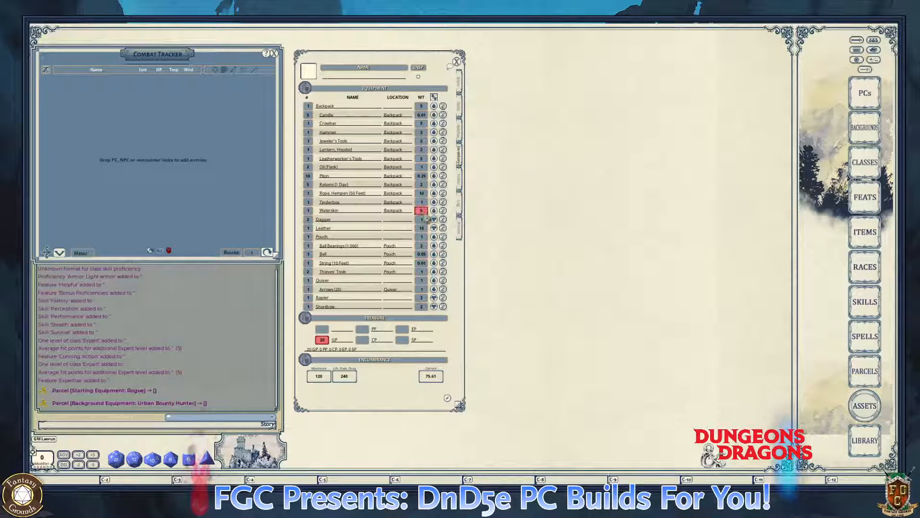
key("Return")
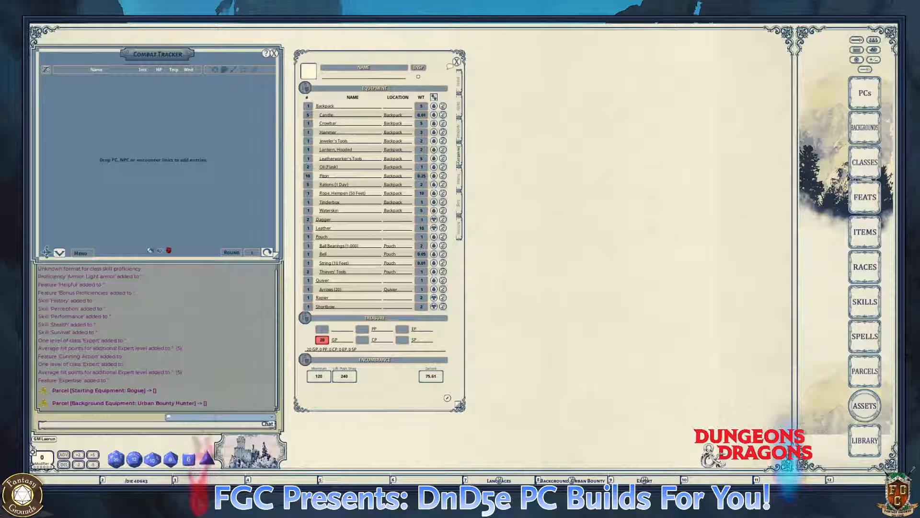
key("ctrl")
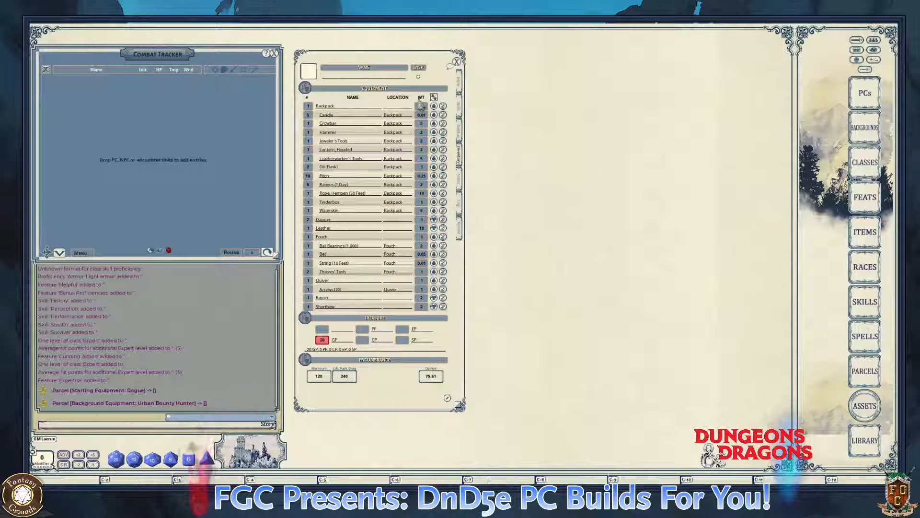
- Review the character's main stats, features and proficiencies, weapons and actions, adventure log and personal notes
left_click(462, 92)
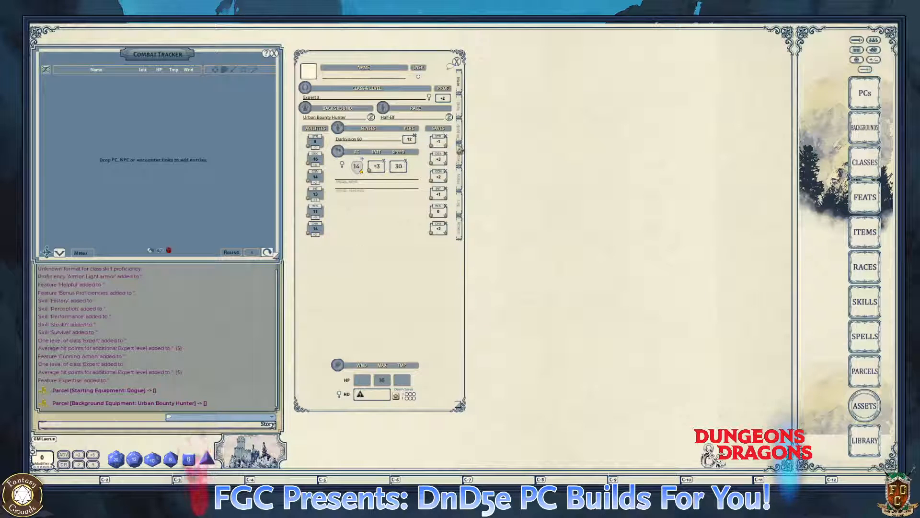
left_click(459, 131)
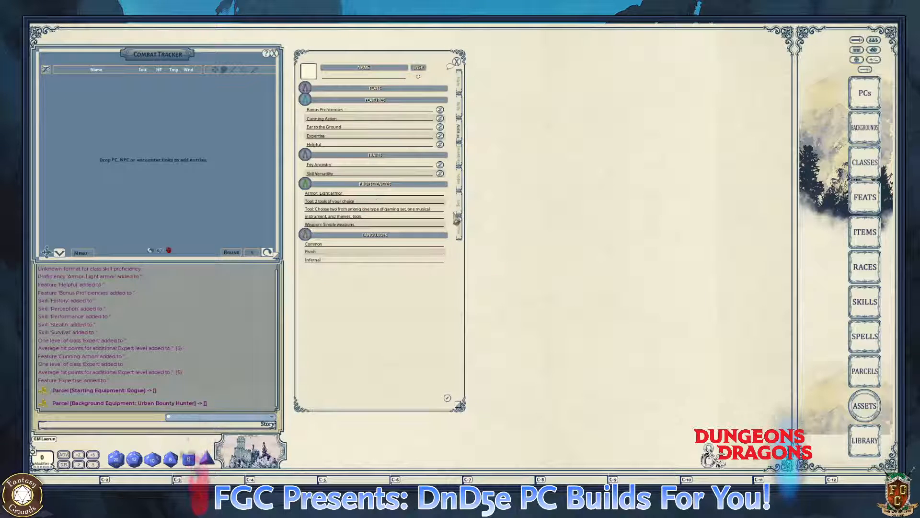
left_click(459, 233)
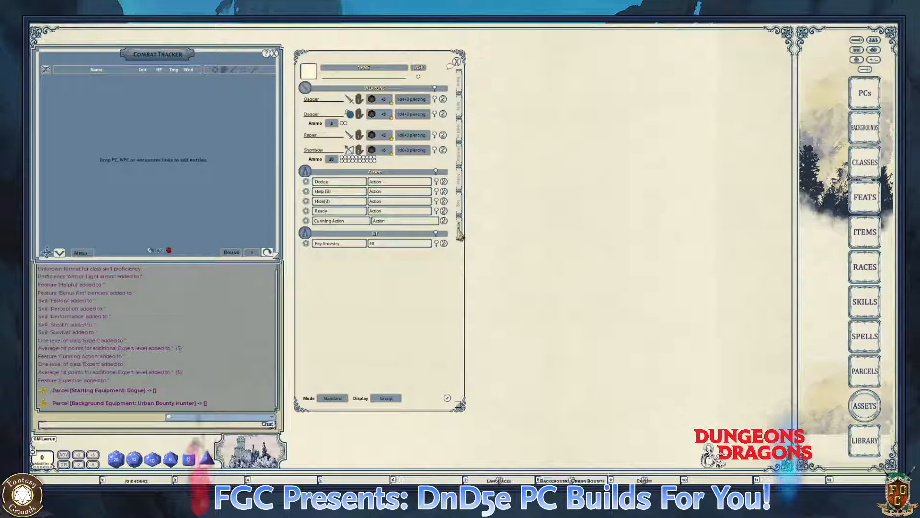
key("ctrl")
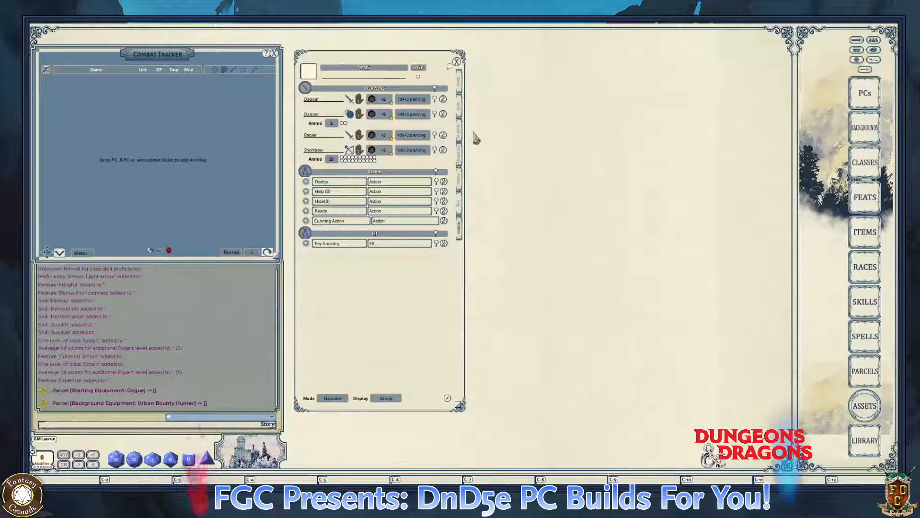
left_click(460, 206)
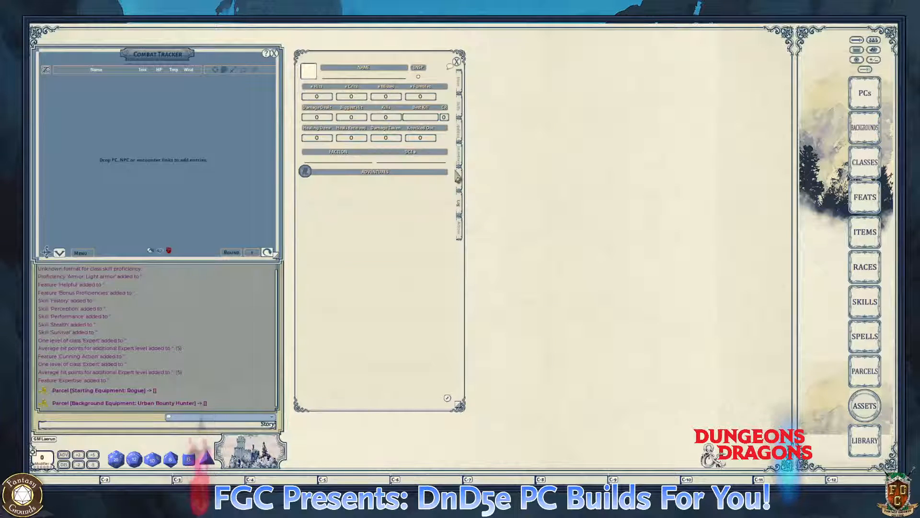
left_click(460, 230)
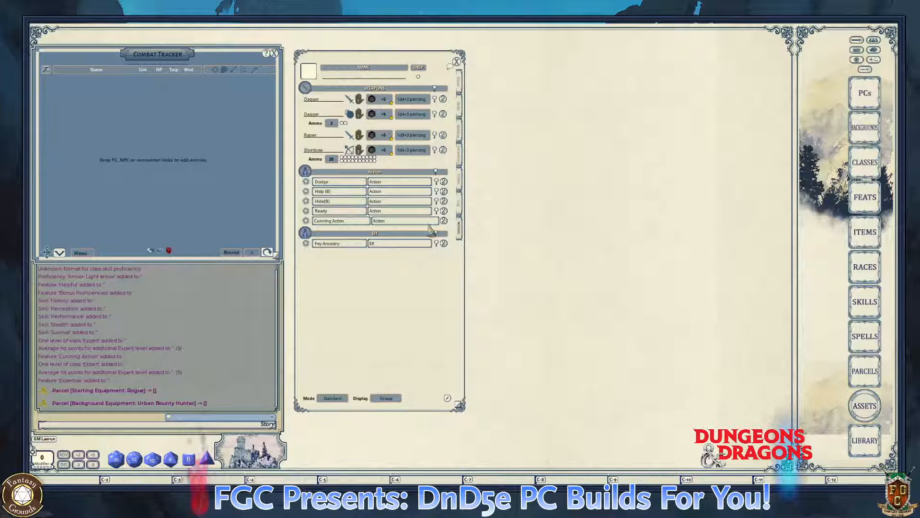
left_click(460, 179)
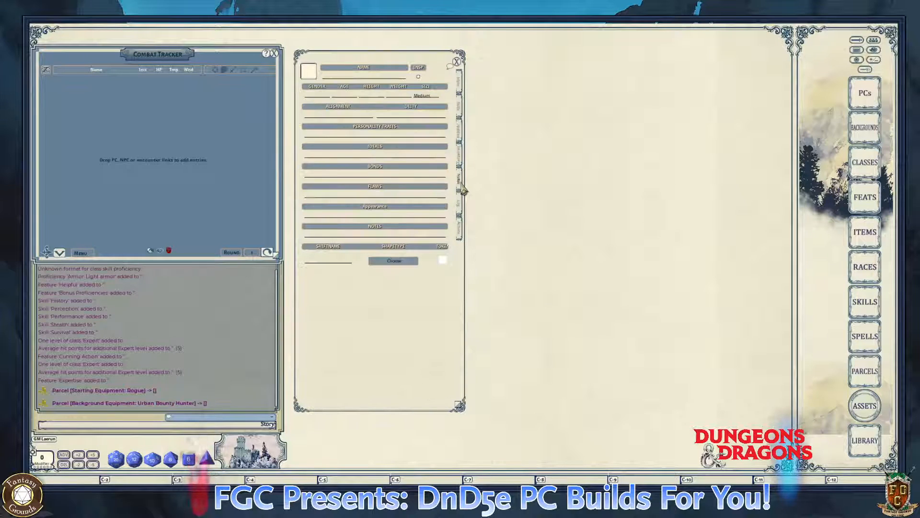
left_click(460, 230)
left_click(461, 140)
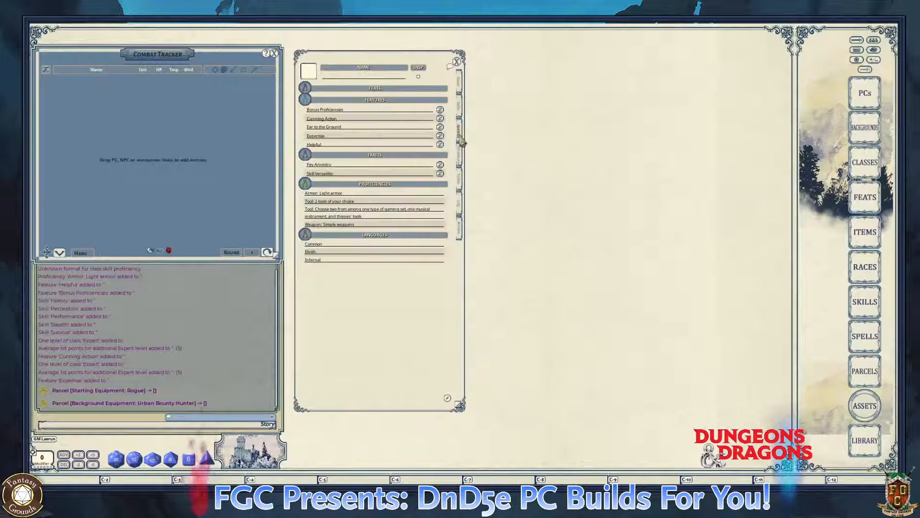
- Add a custom skill named Gaming Set: Cards to the skill list and mark it as proficient
left_click(460, 107)
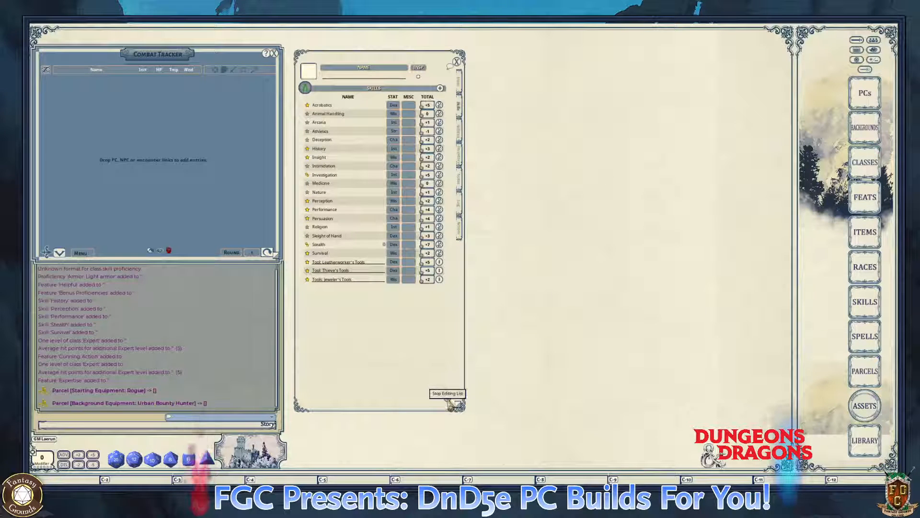
left_click(440, 88)
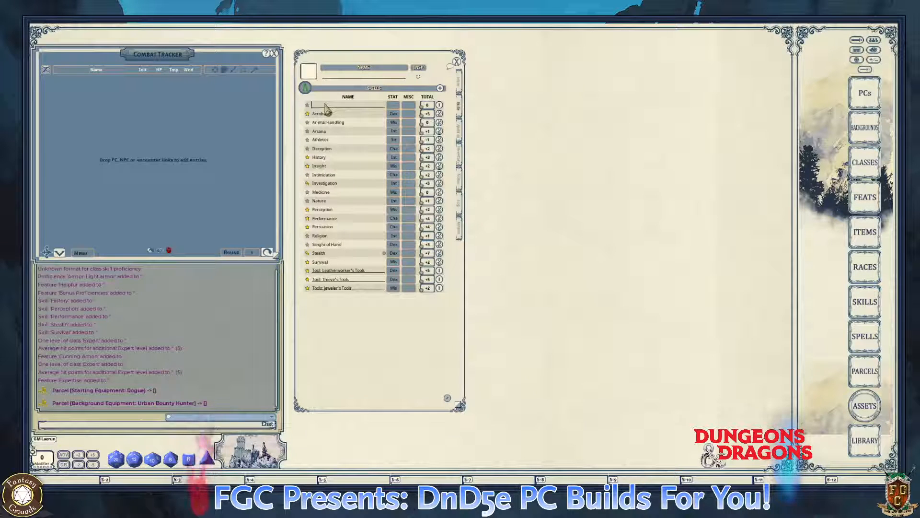
type("Gaming")
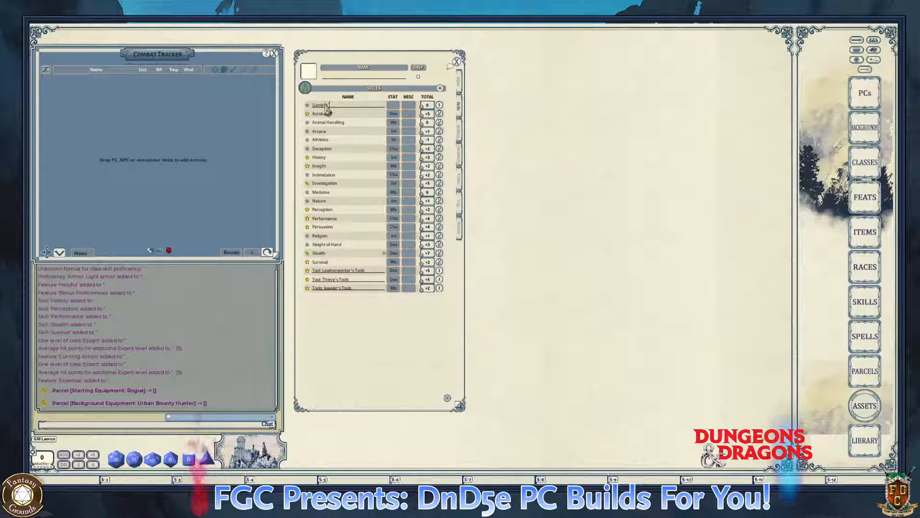
type(" Set  D")
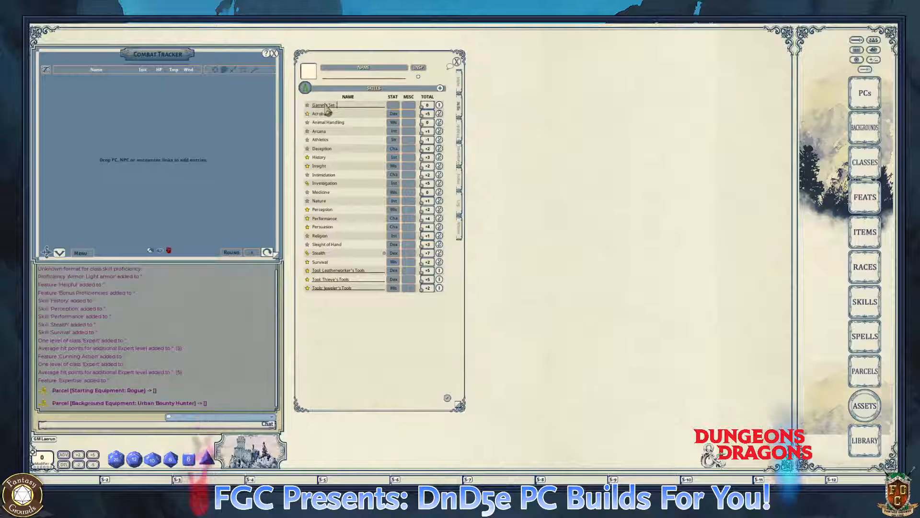
type("e")
key("BackSpace")
key("BackSpace")
type("Cards")
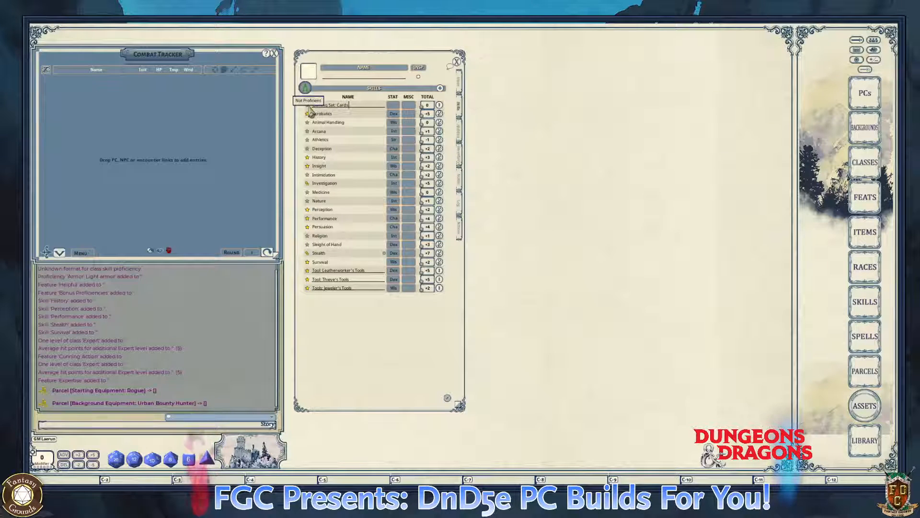
key("Return")
key("ctrl")
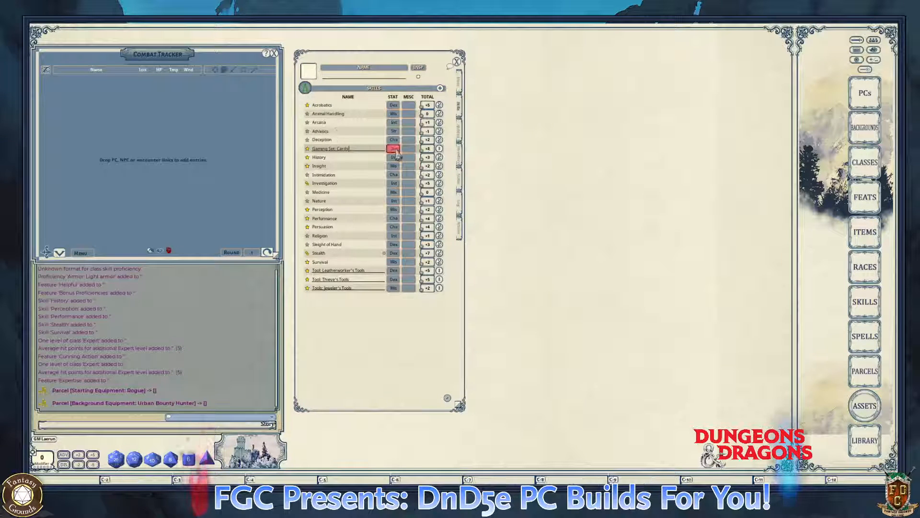
- Set the ability stat of the Gaming Set: Cards skill to Int
left_click(393, 148, "ctrl")
left_click(394, 150, "ctrl")
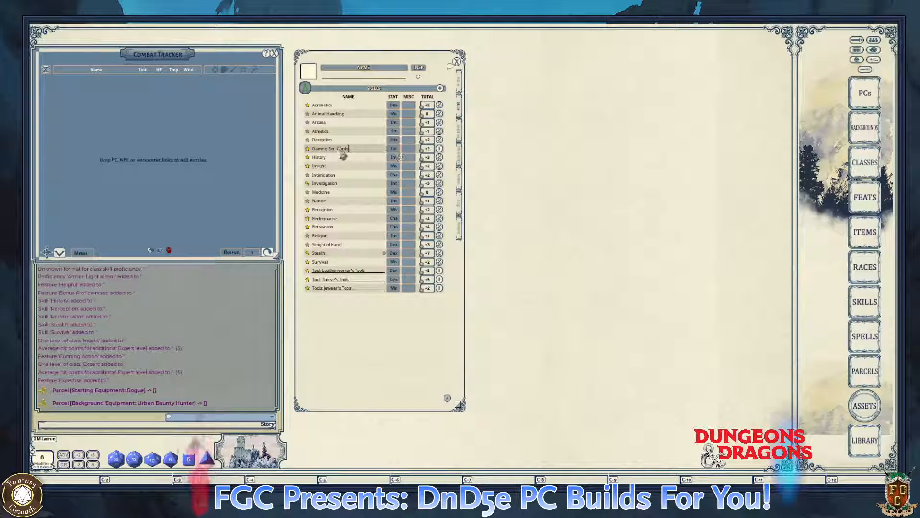
left_click(393, 149, "ctrl")
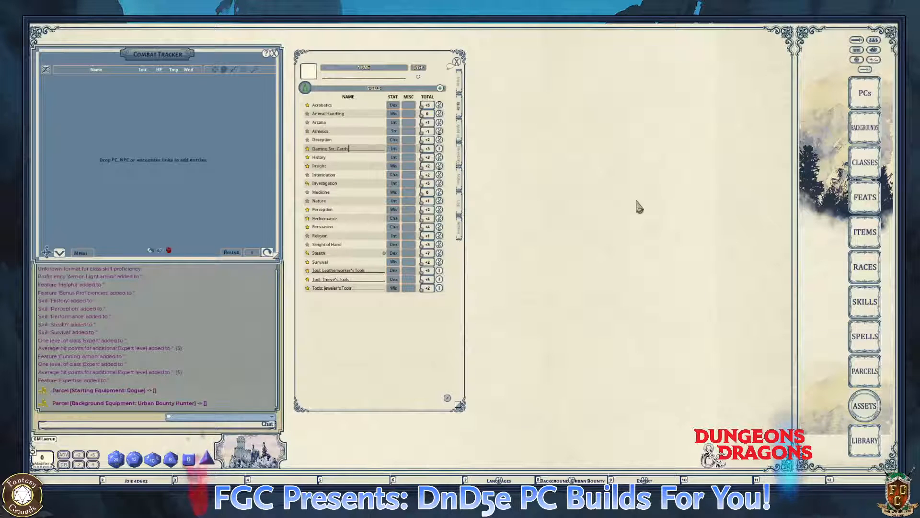
key("ctrl")
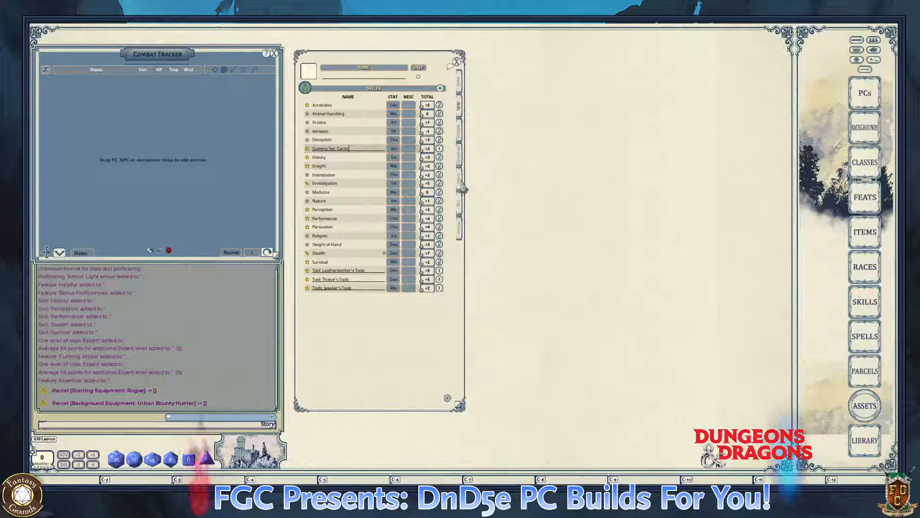
- Return to the character's equipment and search the item library for "gaming" and "game"
left_click(458, 158)
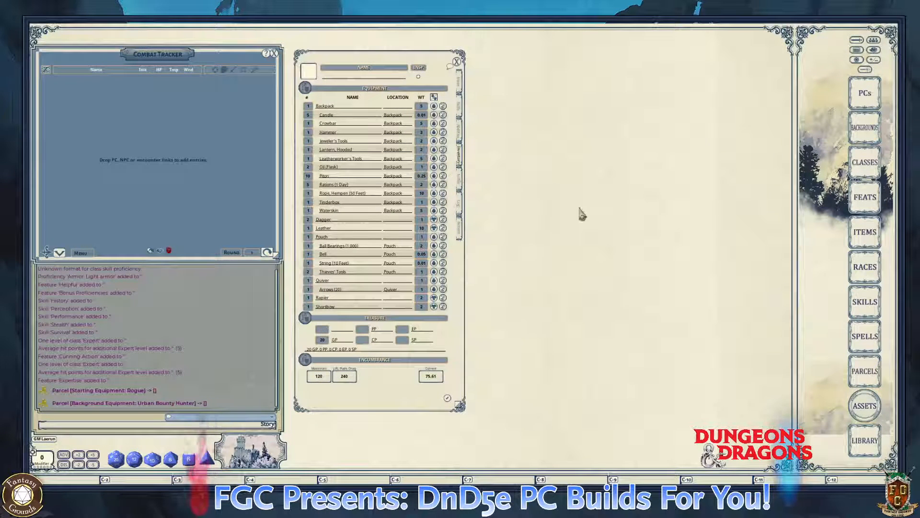
left_click(865, 265)
key("ctrl")
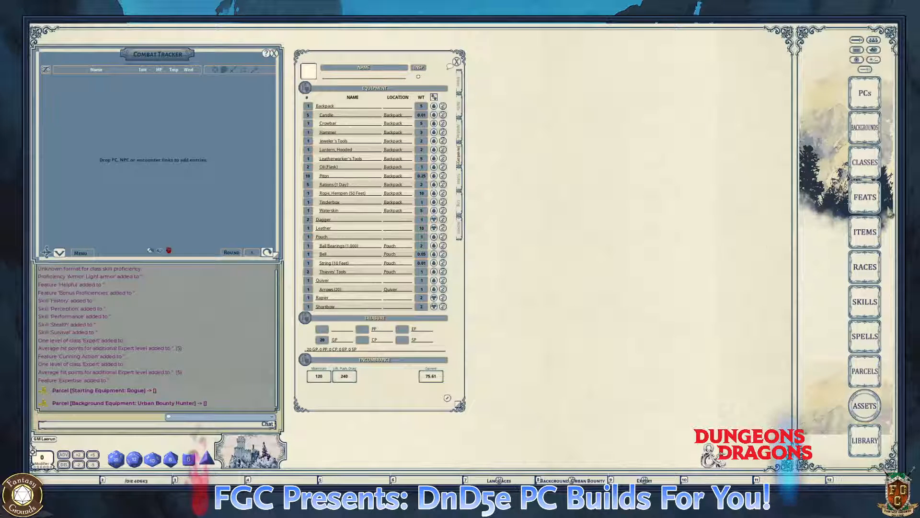
left_click(865, 232)
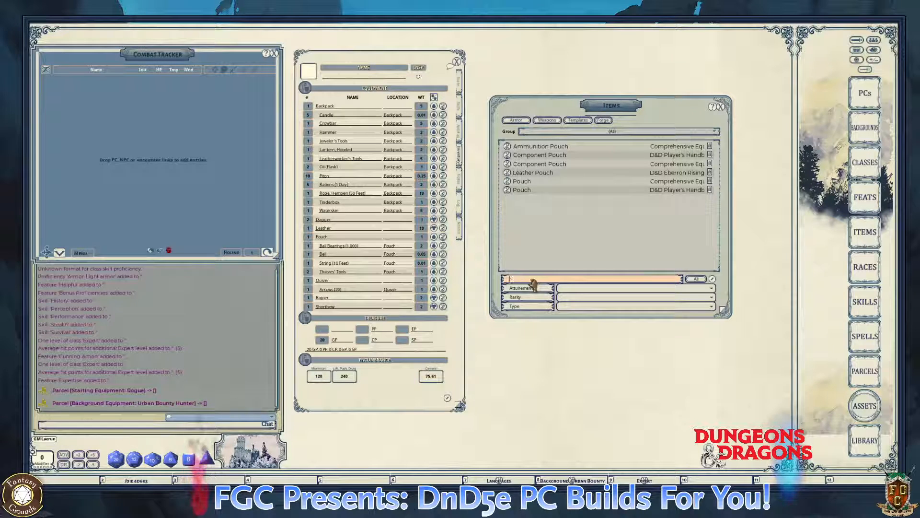
type("ing")
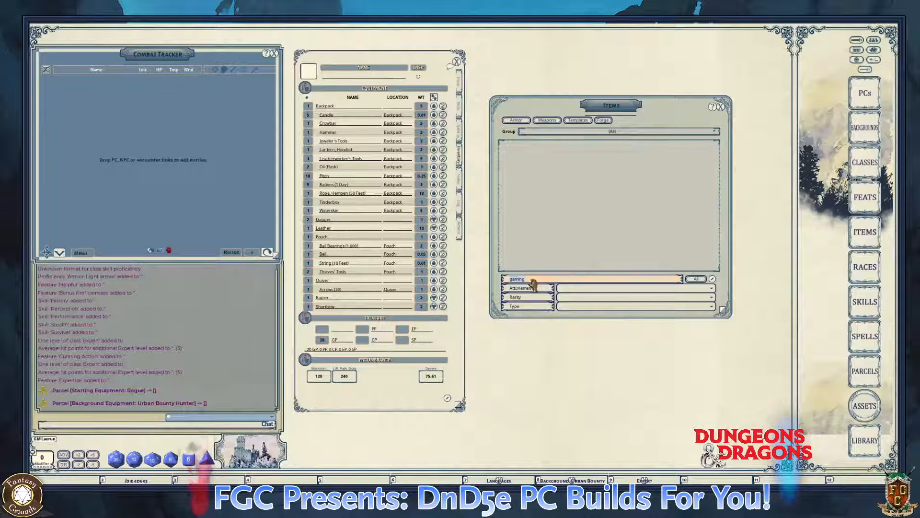
key("BackSpace")
key("BackSpace")
key("BackSpace")
type("e")
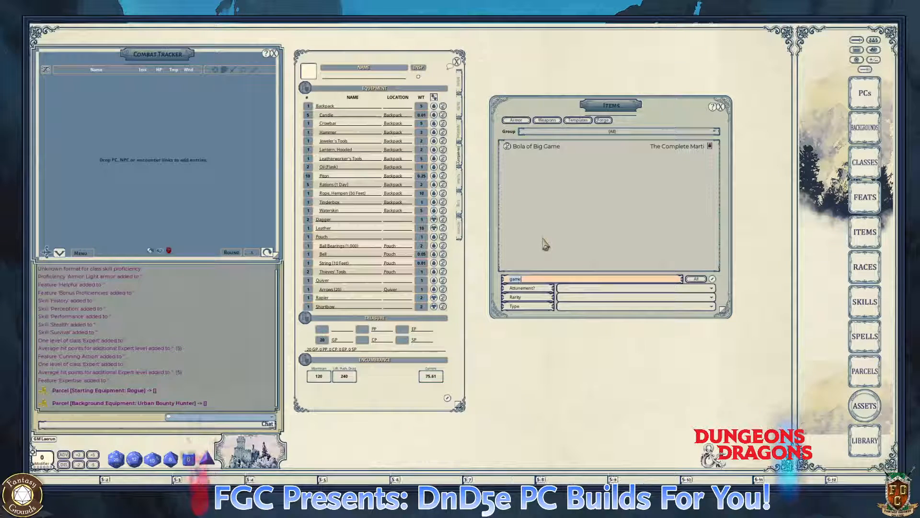
- Search the item library for "Cards"
key("BackSpace")
key("BackSpace")
key("BackSpace")
key("BackSpace")
type("Cards")
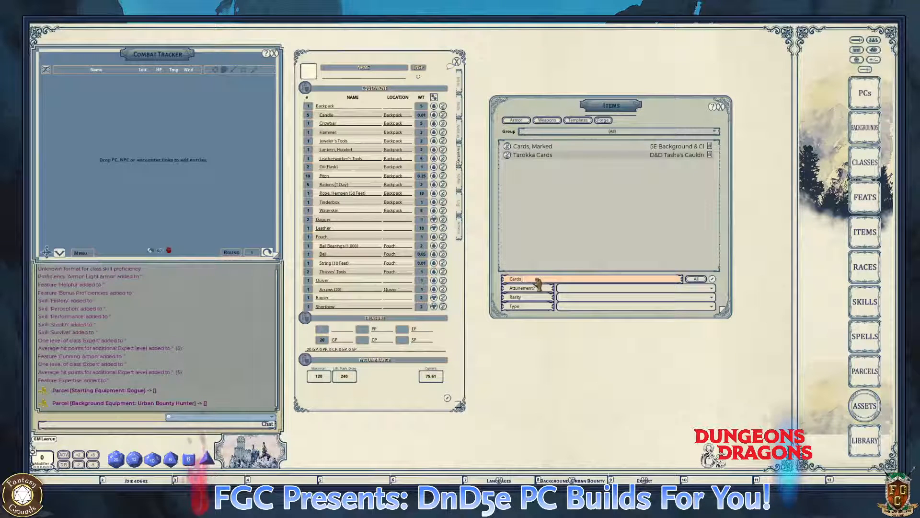
- Filter the items by "Set", add a Dice Set to the character's equipment and set its location to Pouch
key("BackSpace")
key("BackSpace")
key("BackSpace")
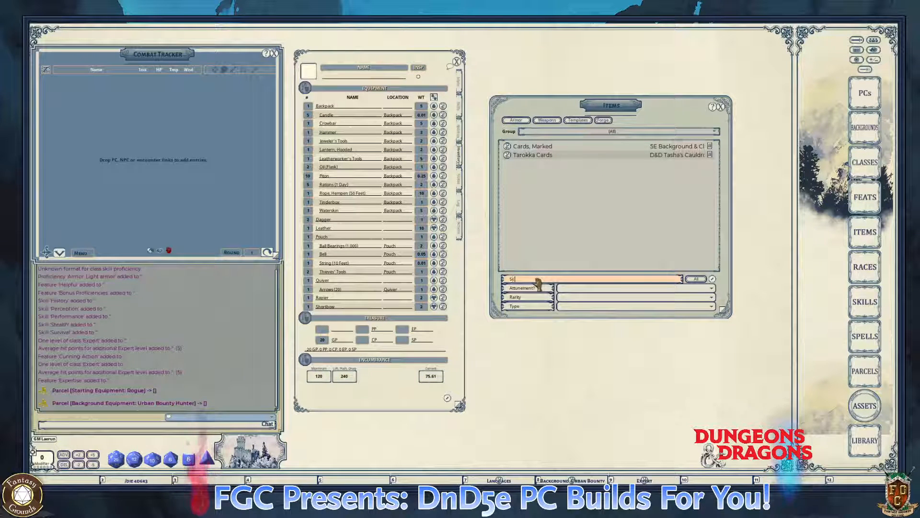
type("Set")
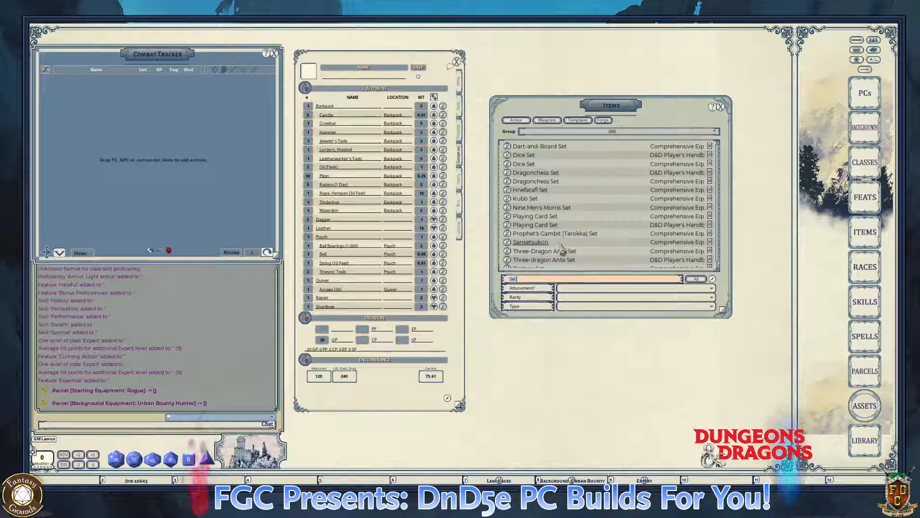
key("ctrl")
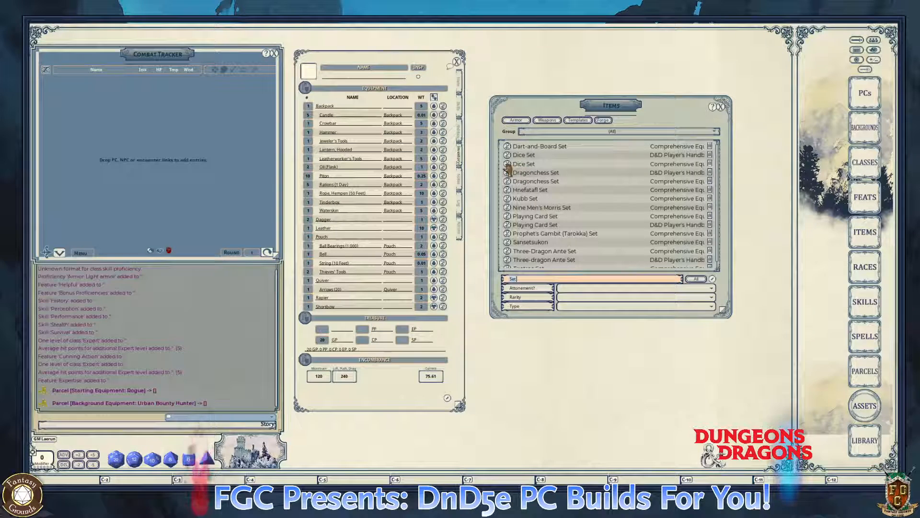
mouse_move(351, 219)
left_mouse_down()
mouse_move(341, 255)
mouse_move(354, 234)
left_mouse_up()
left_click(394, 228)
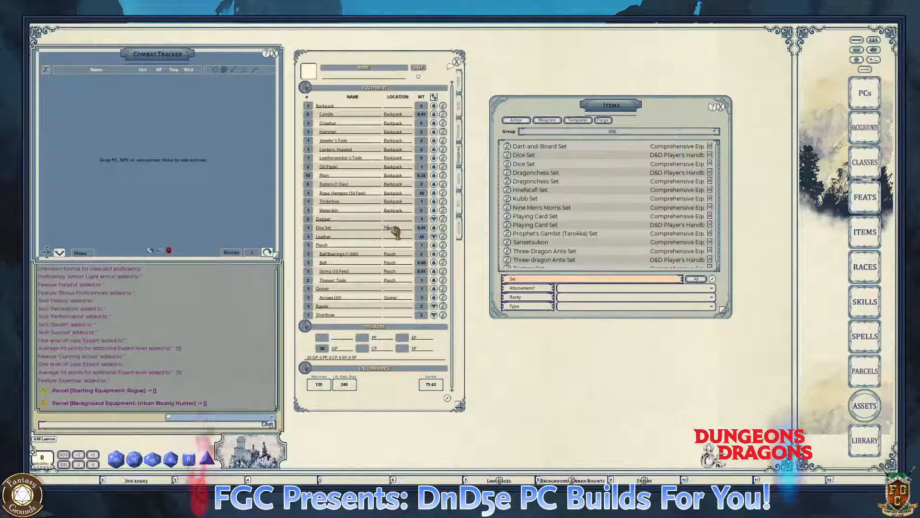
left_click(369, 163)
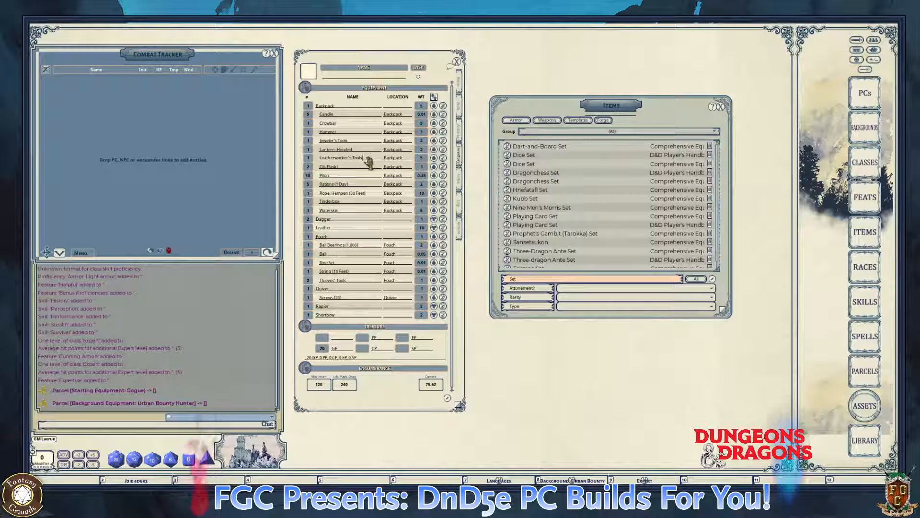
key("ctrl")
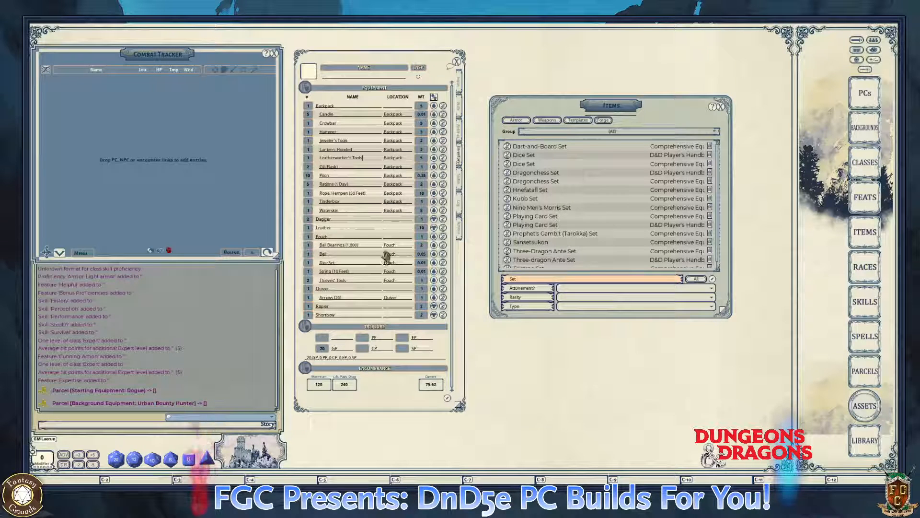
key("ctrl")
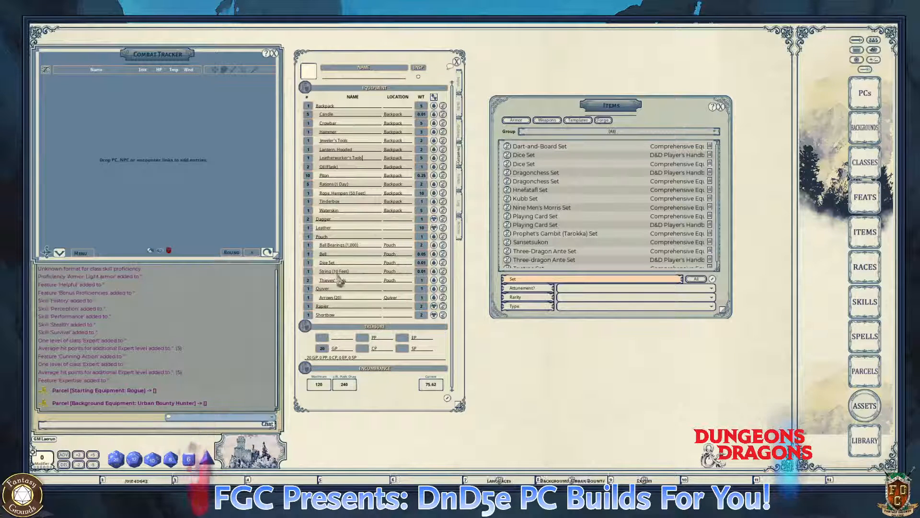
key("ctrl")
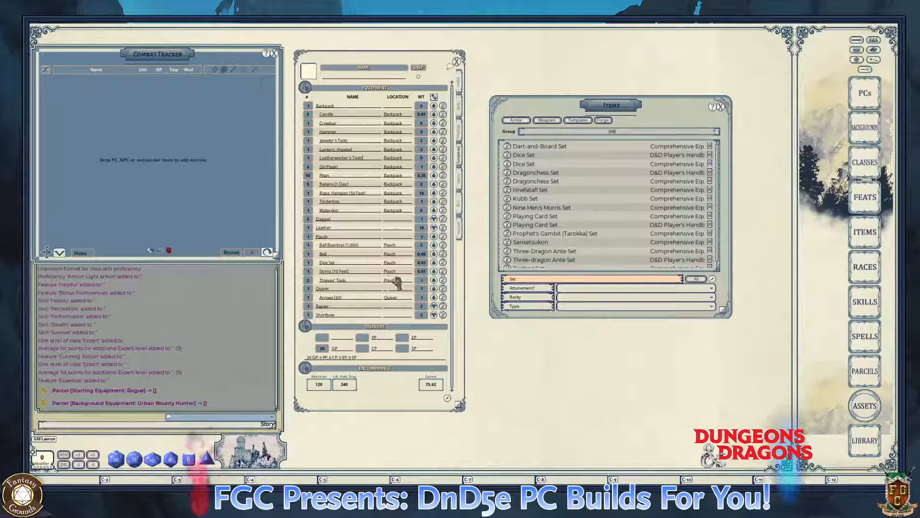
key("ctrl")
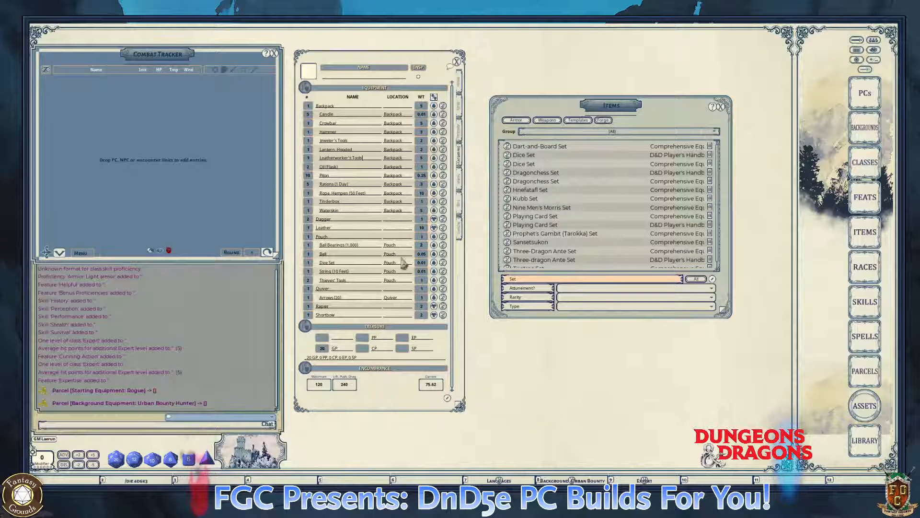
- Close the item library and set the character's alignment to Neutral in the notes
left_click(720, 106)
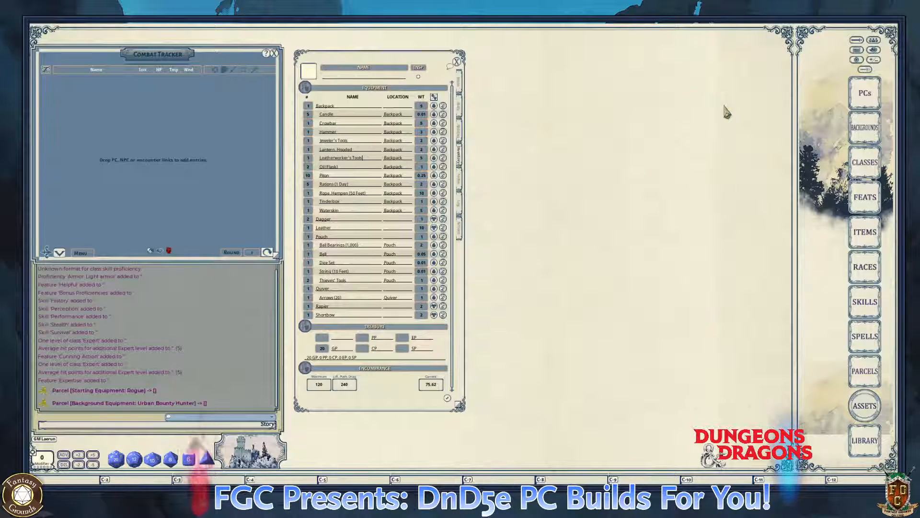
left_click(462, 189)
key("ctrl")
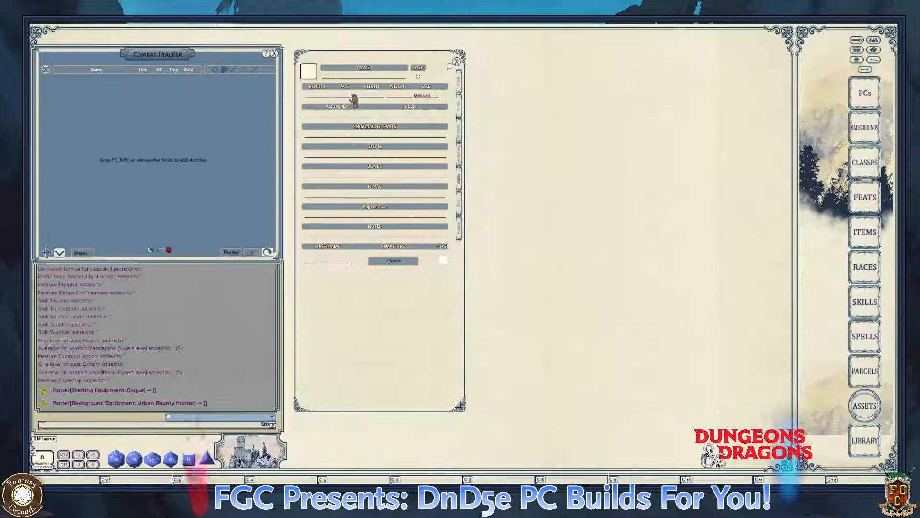
left_click(325, 120)
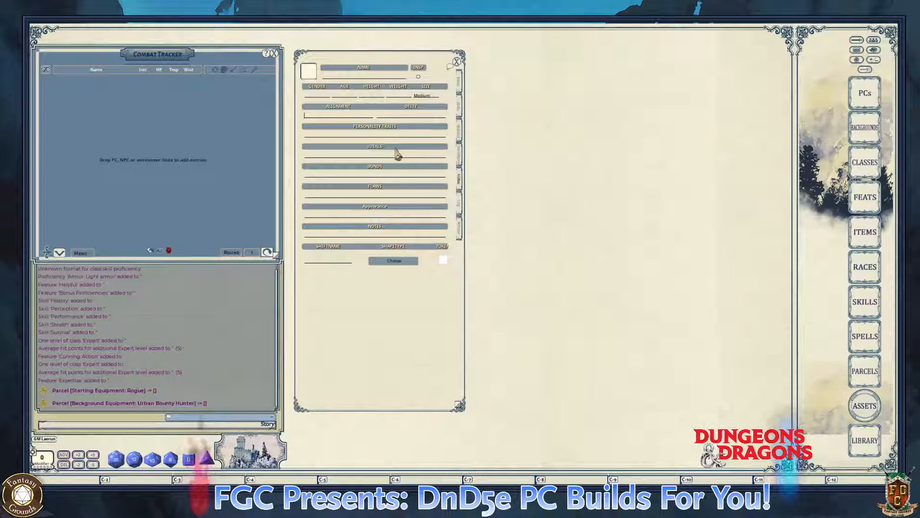
type("N")
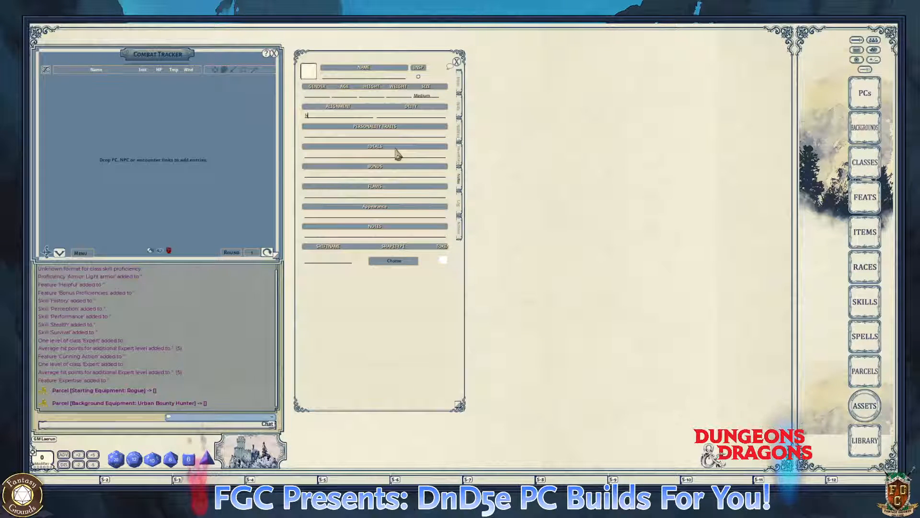
type("eutral")
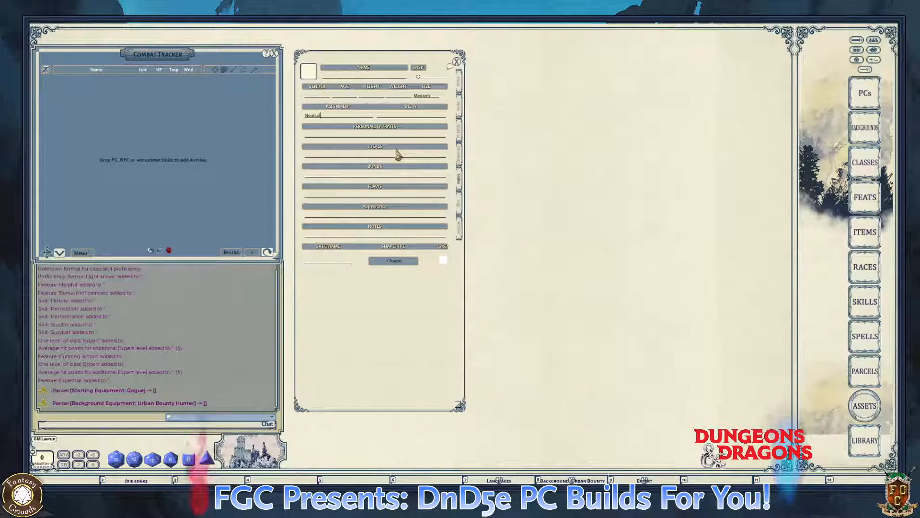
left_click(338, 138)
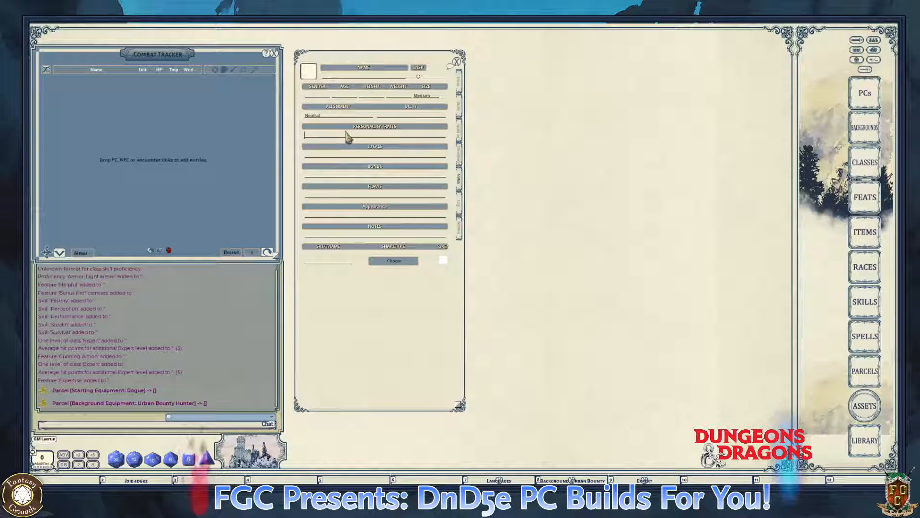
- Set the character's gender to Female and age to 22
left_click(314, 95)
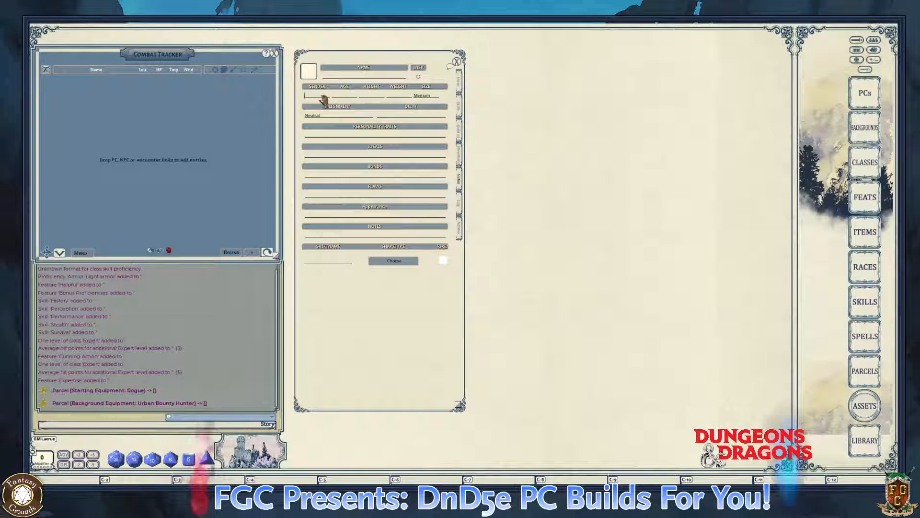
type("Femal")
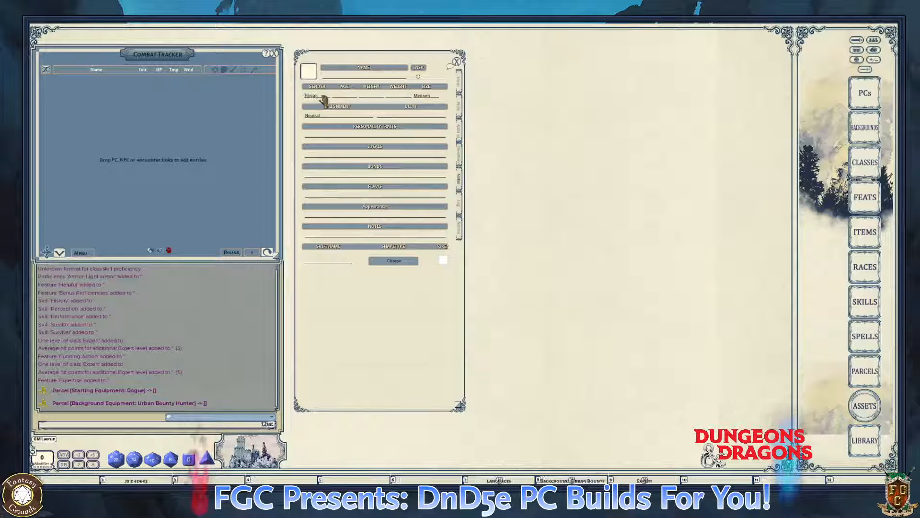
type("e")
key("Tab")
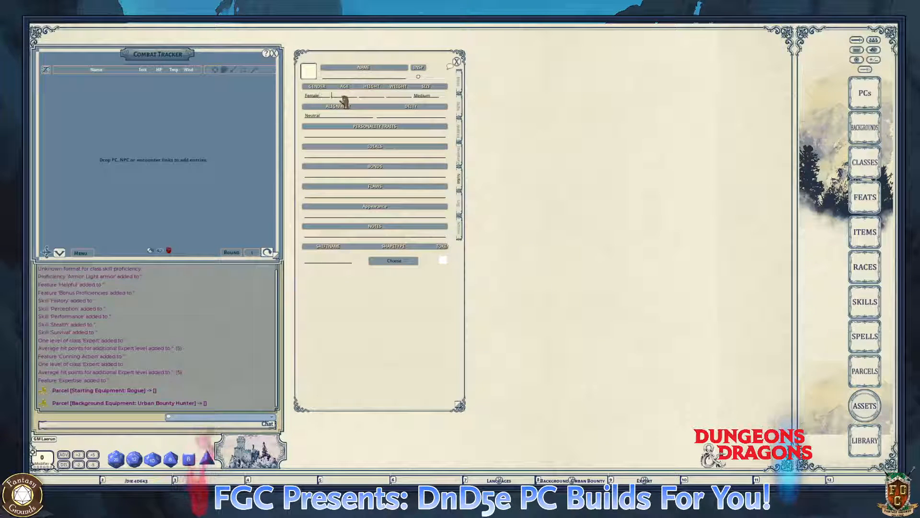
type("22")
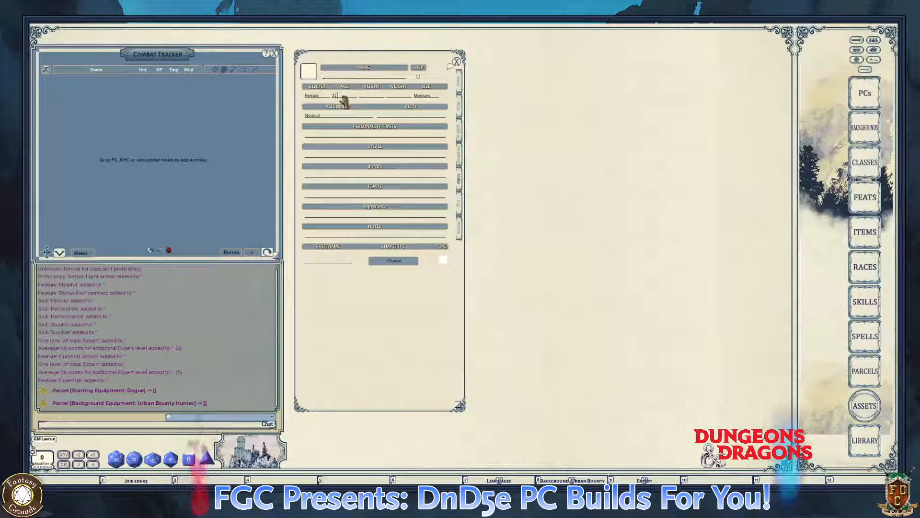
key("ctrl")
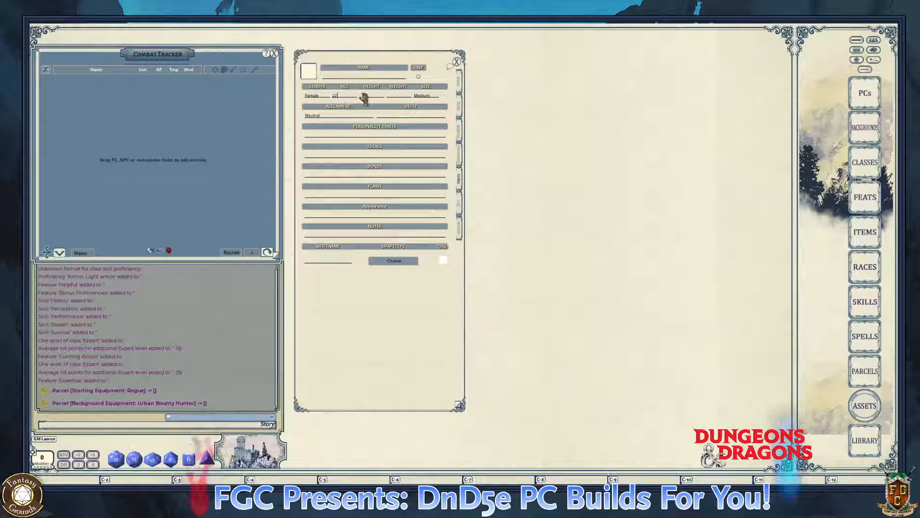
- Set the character's height to 5'5" and weight to 119 lb
key("Tab")
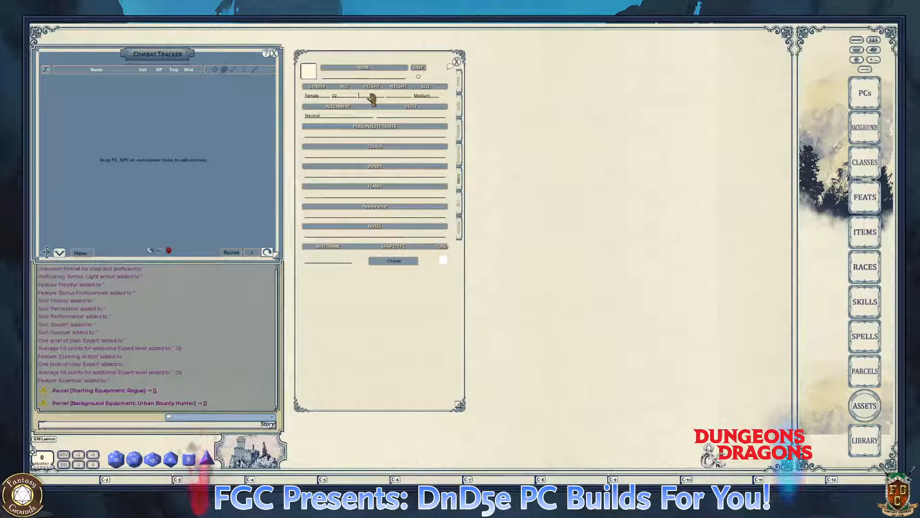
type("5'")
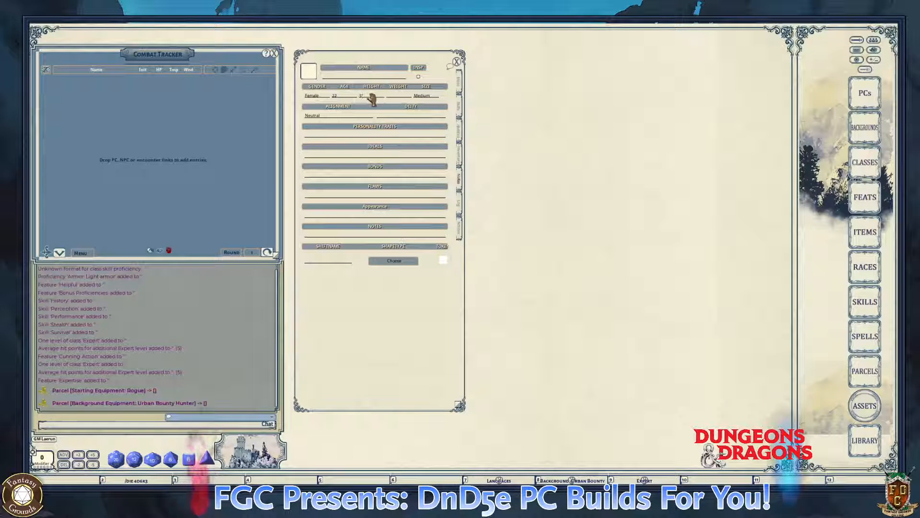
type("5\"")
key("ctrl")
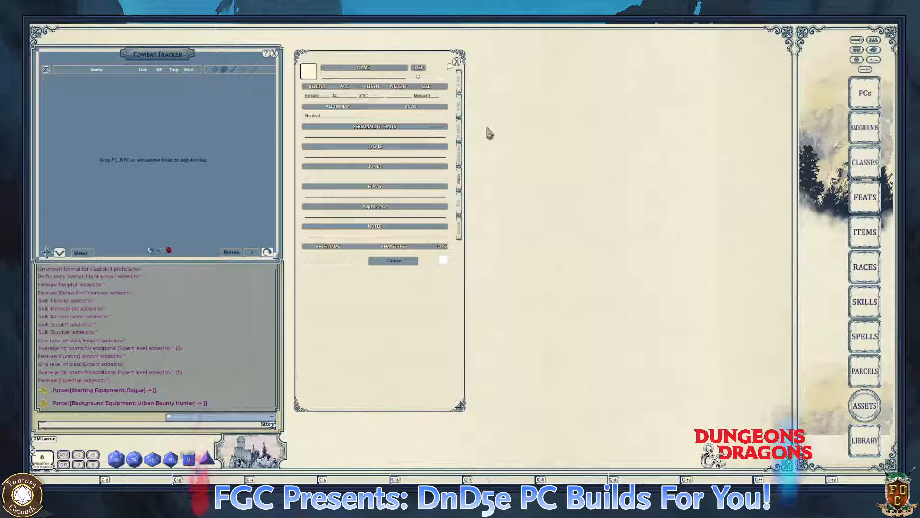
left_click(401, 99)
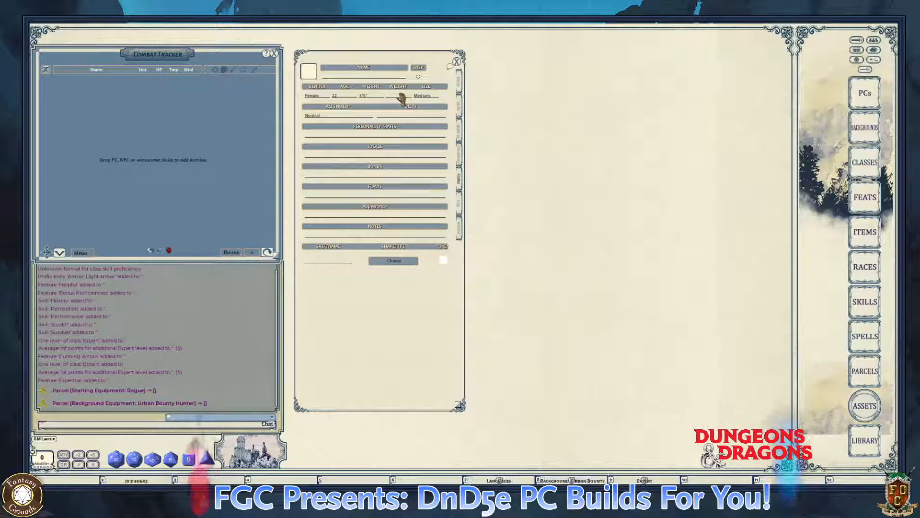
type("119")
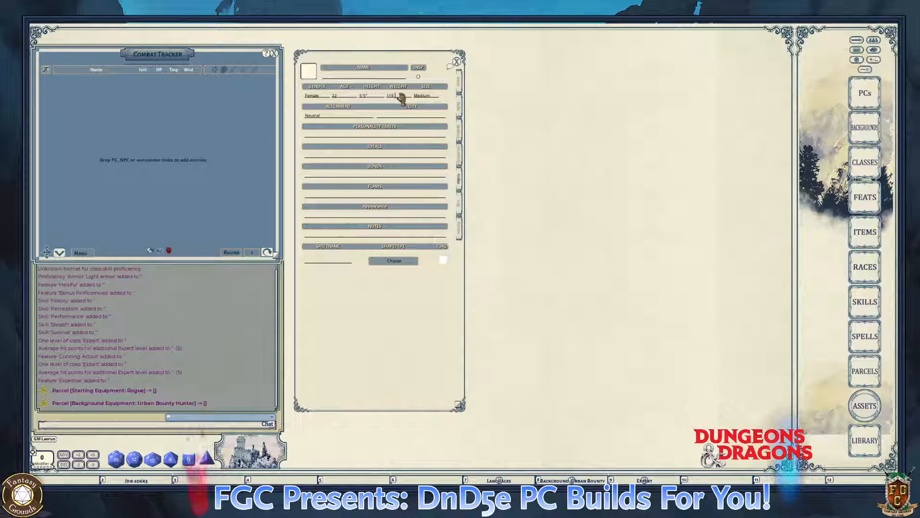
type(" lb")
key("ctrl")
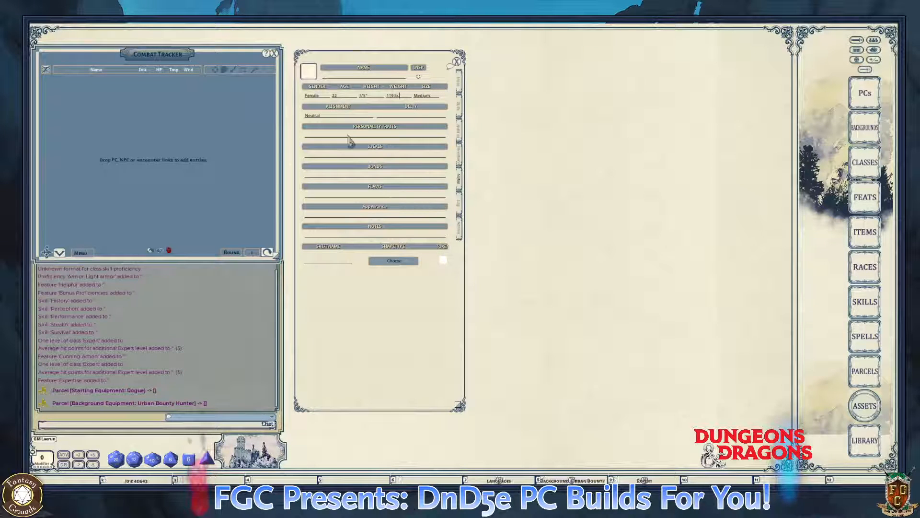
- Open the Urban Bounty Hunter background beside the character sheet, enlarge it and go to its suggested characteristics tables
key("ctrl")
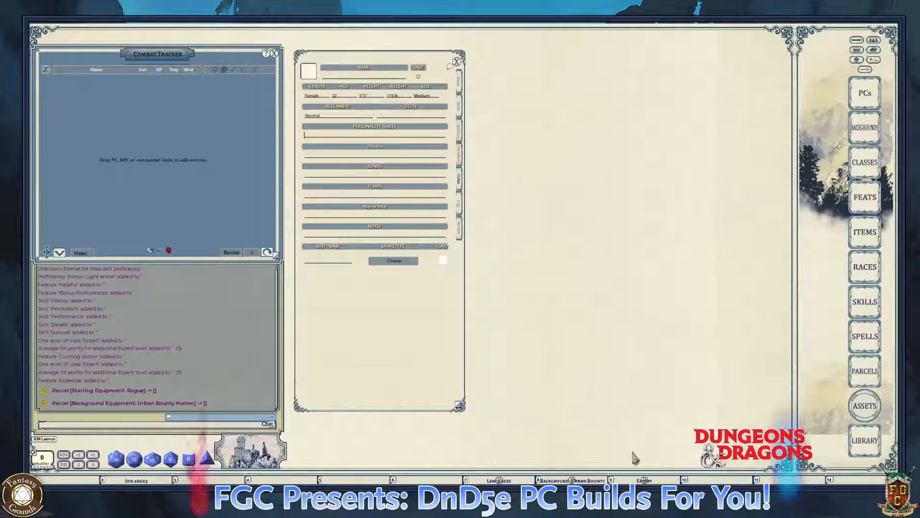
left_click(593, 480)
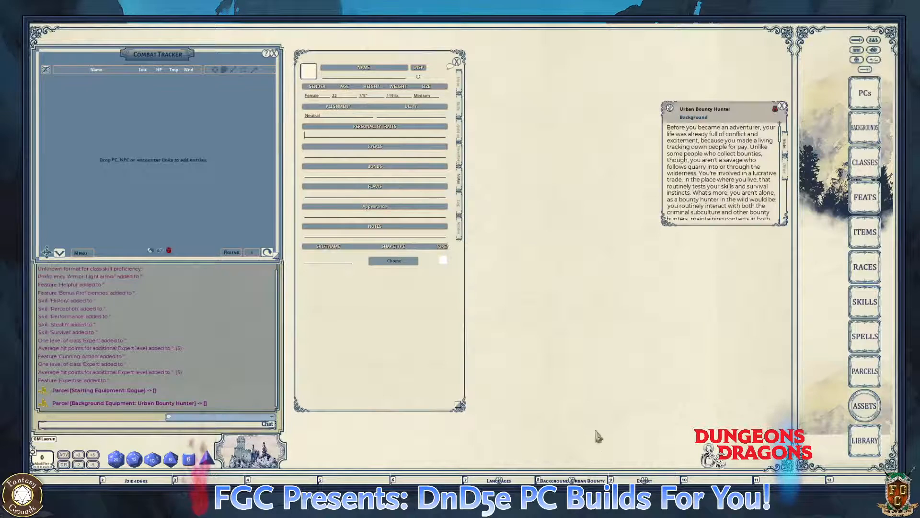
left_click_drag(725, 120, 574, 64)
key("ctrl")
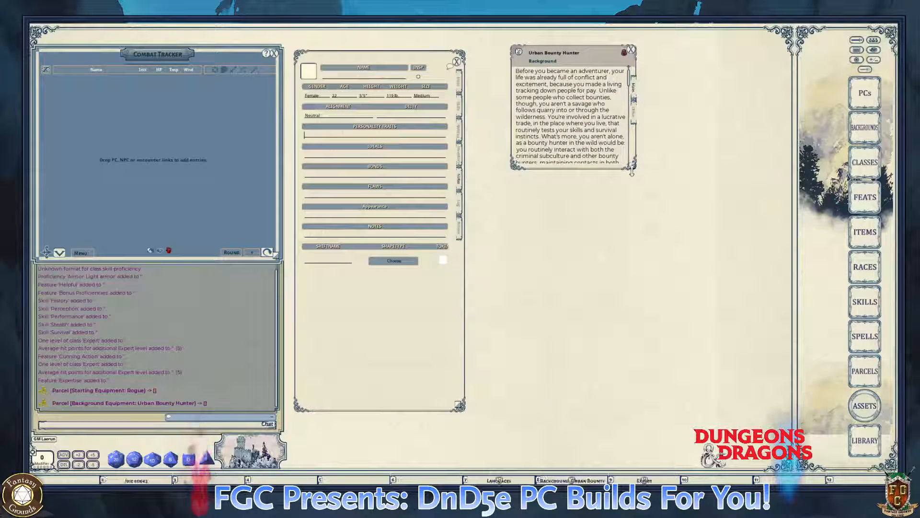
left_click_drag(632, 170, 633, 409)
scroll(604, 363, "down", 10)
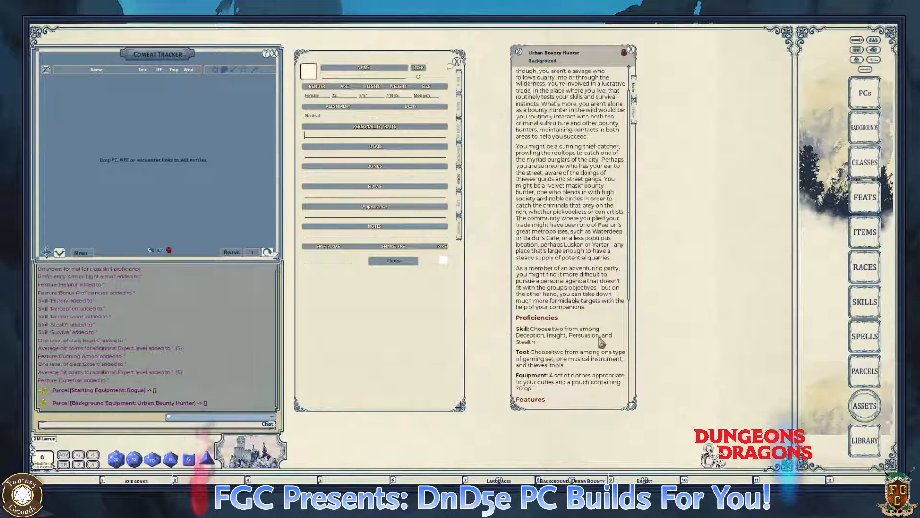
key("ctrl")
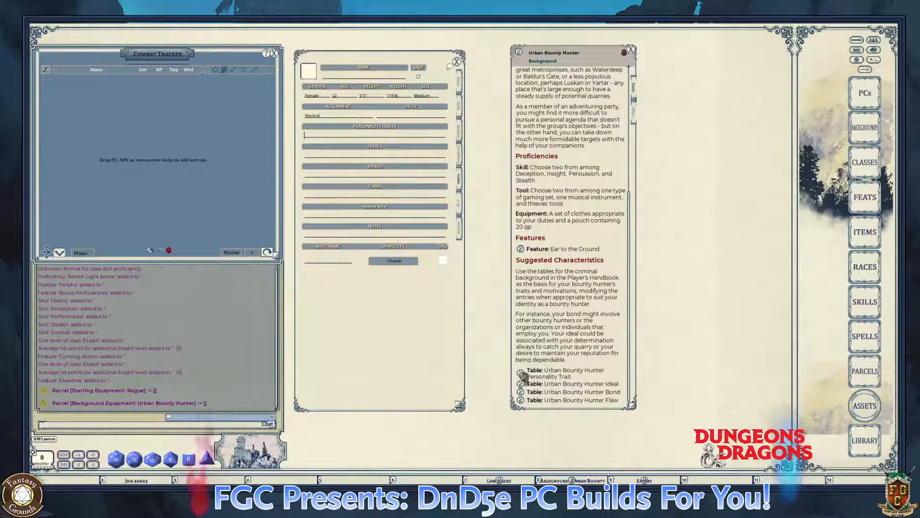
- Copy the "I am always calm, no matter what the situation" entry from the Urban Bounty Hunter Personality Trait table into the personality traits
left_click(521, 373)
left_click_drag(484, 184, 661, 140)
key("ctrl")
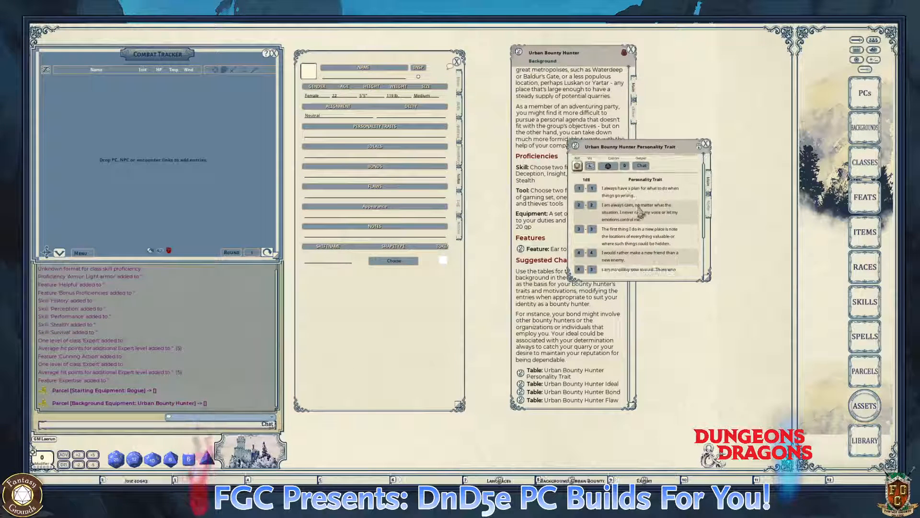
scroll(641, 214, "down", 1)
key("ctrl")
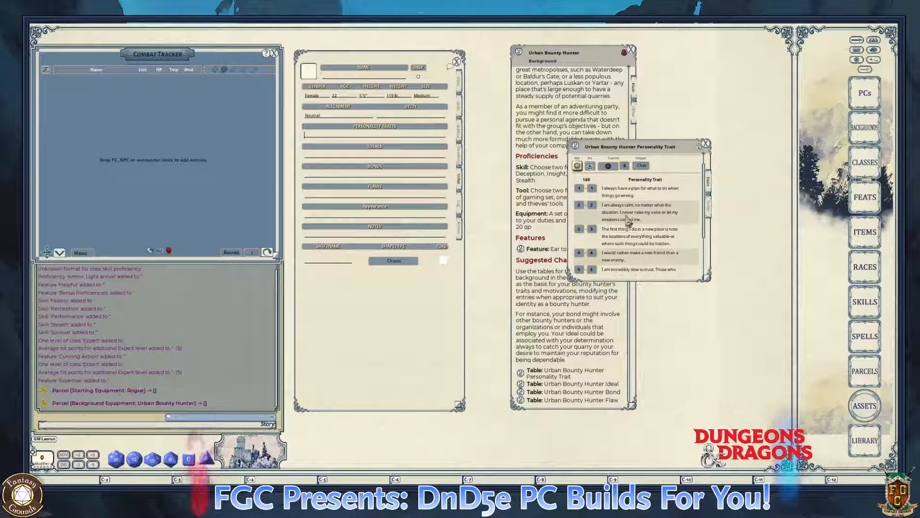
left_click_drag(628, 220, 329, 136)
key("ctrl")
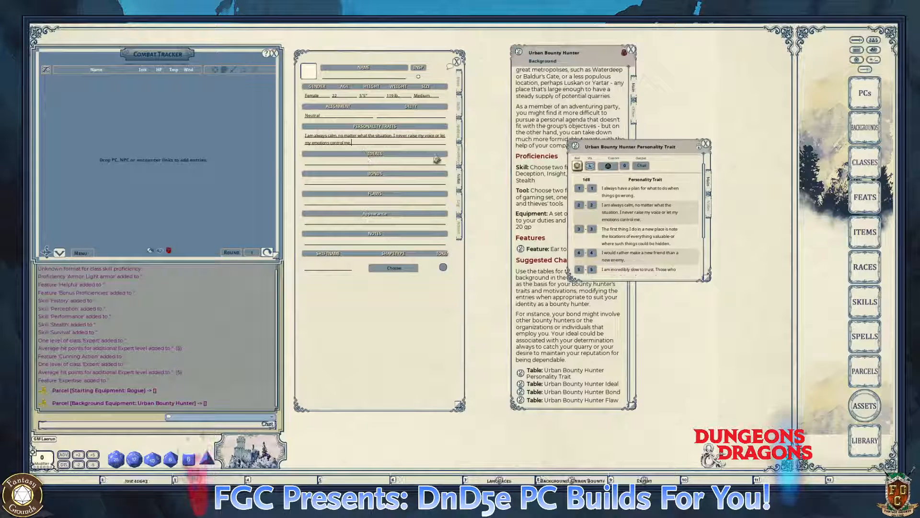
- Roll on the Personality Trait table, append "I would rather make a new friend than a new enemy." to the personality traits and close the table
key("ctrl")
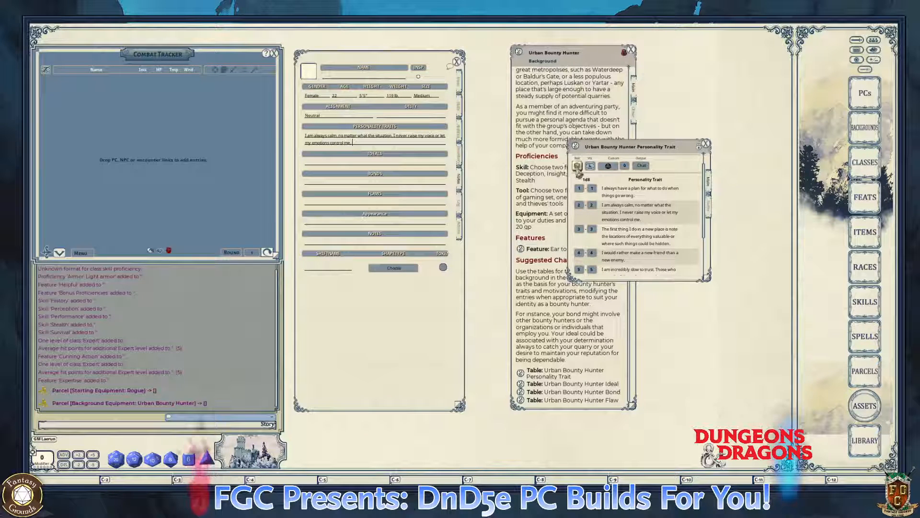
left_click(578, 166)
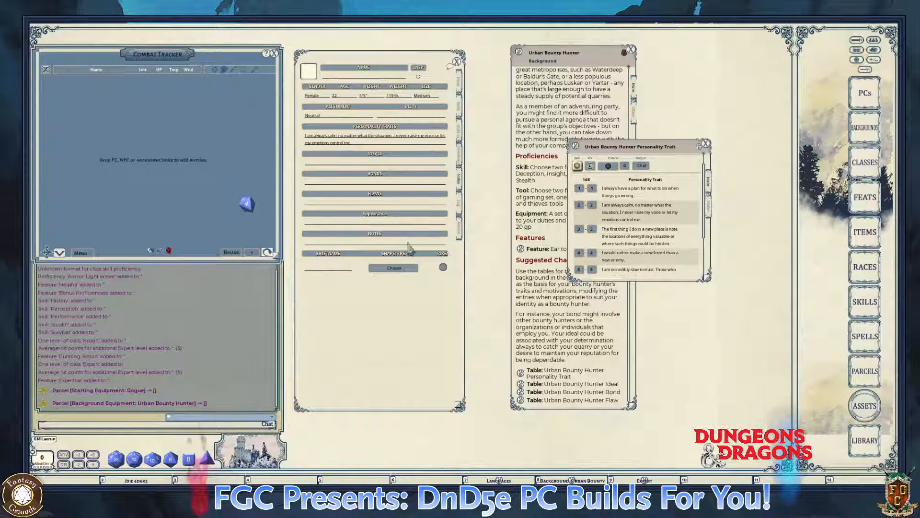
key("ctrl")
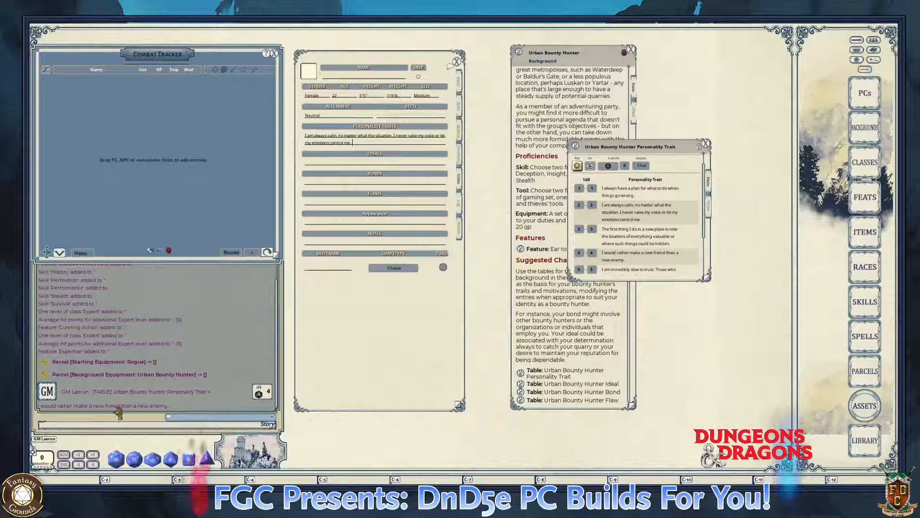
left_click_drag(118, 413, 381, 149)
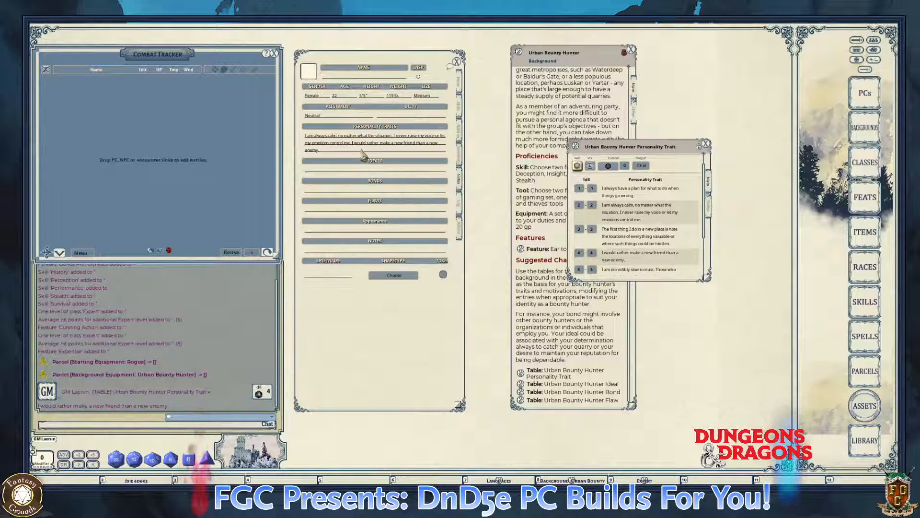
left_click(706, 144)
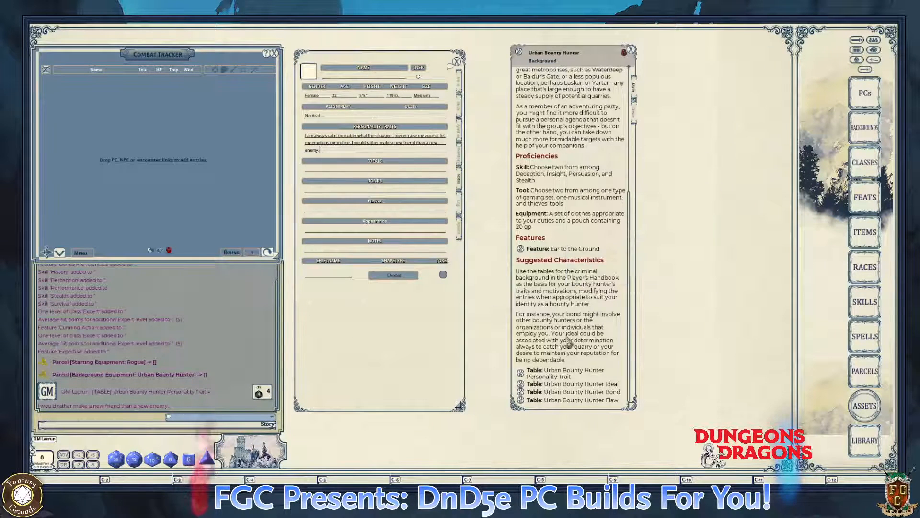
- Roll on the Urban Bounty Hunter Ideal table, copy "Honor. I don't steal from others in the trade. (Lawful)" into the ideals and close the table
left_click(521, 384)
left_click_drag(482, 187, 618, 141)
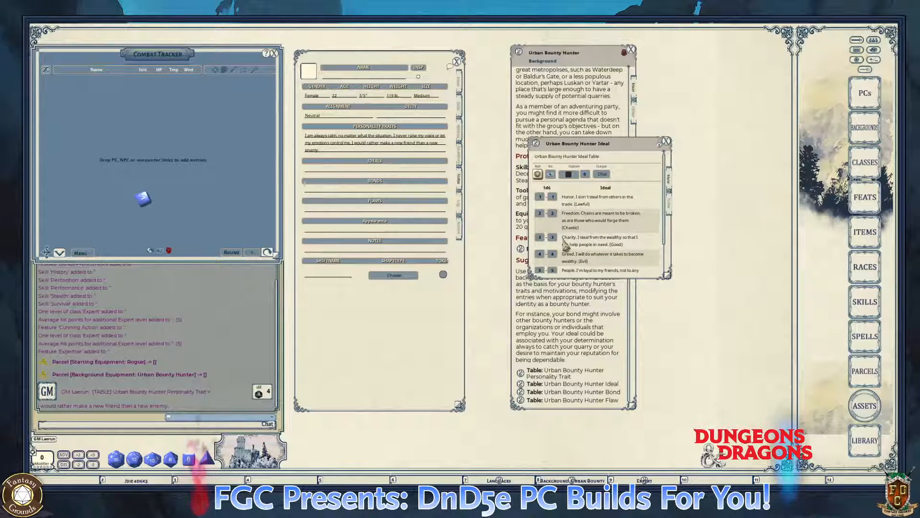
key("ctrl+c")
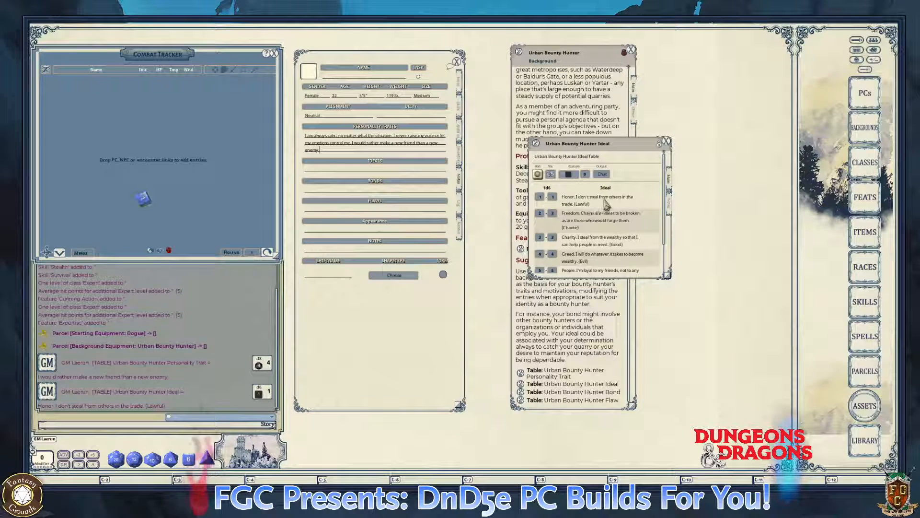
key("ctrl")
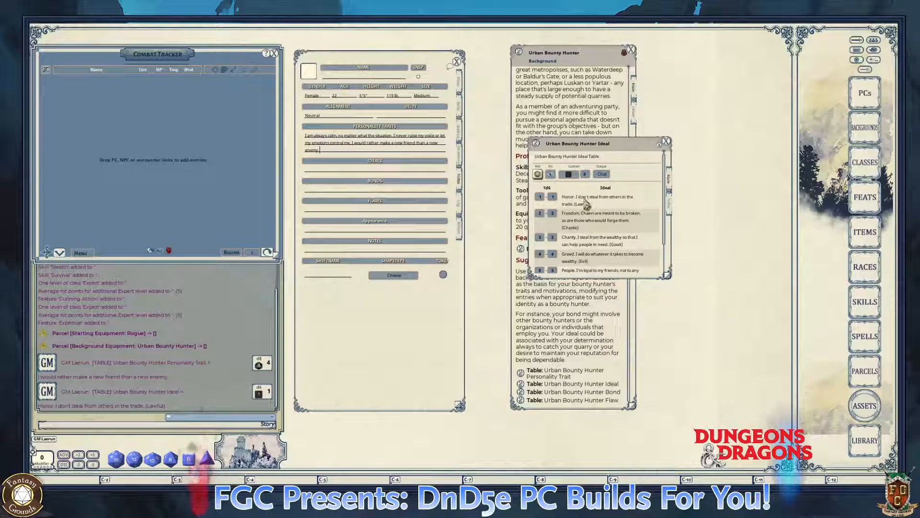
left_click_drag(585, 203, 329, 171)
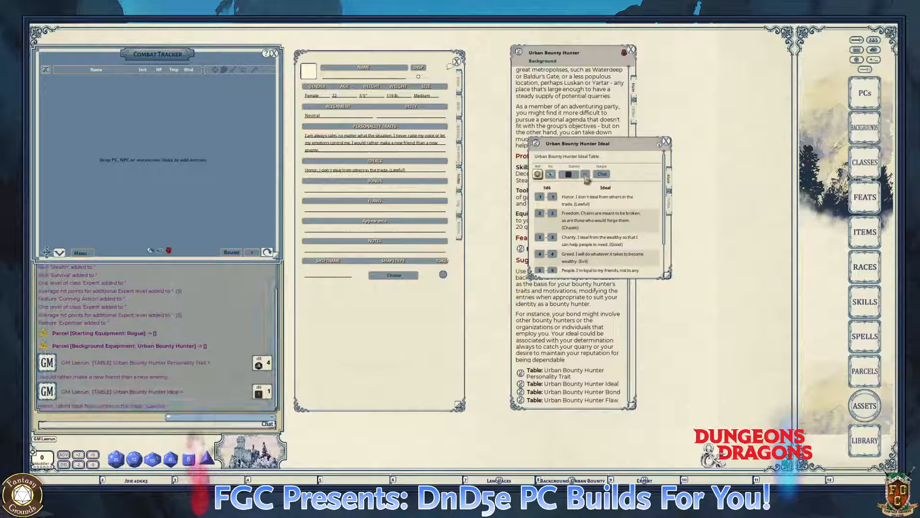
left_click(666, 141)
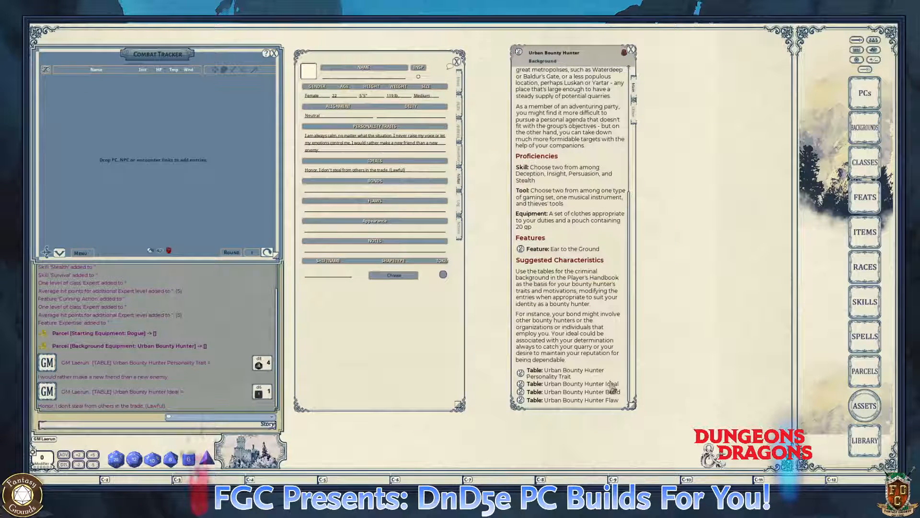
- Roll on the Urban Bounty Hunter Bond table, copy "I will become the greatest thief that ever lived." into the bonds and close the table
left_click(521, 392)
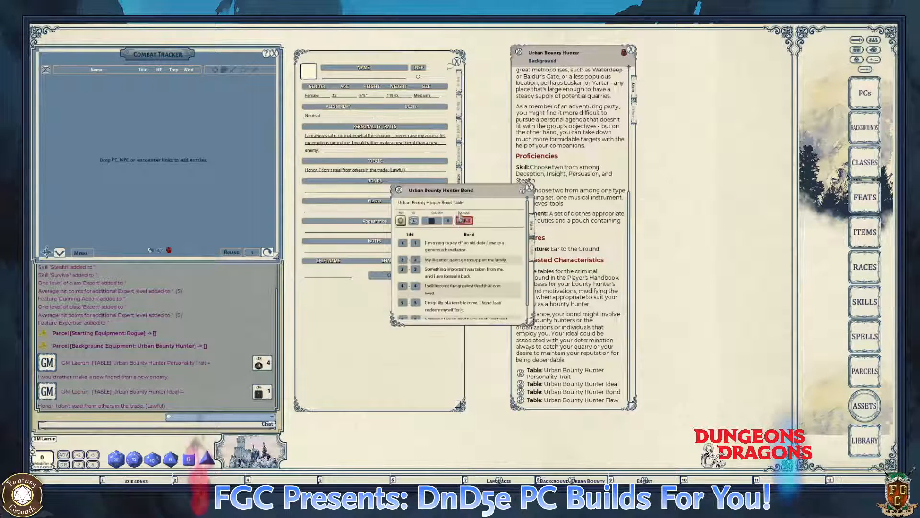
left_click_drag(408, 229, 554, 184)
left_click(544, 177)
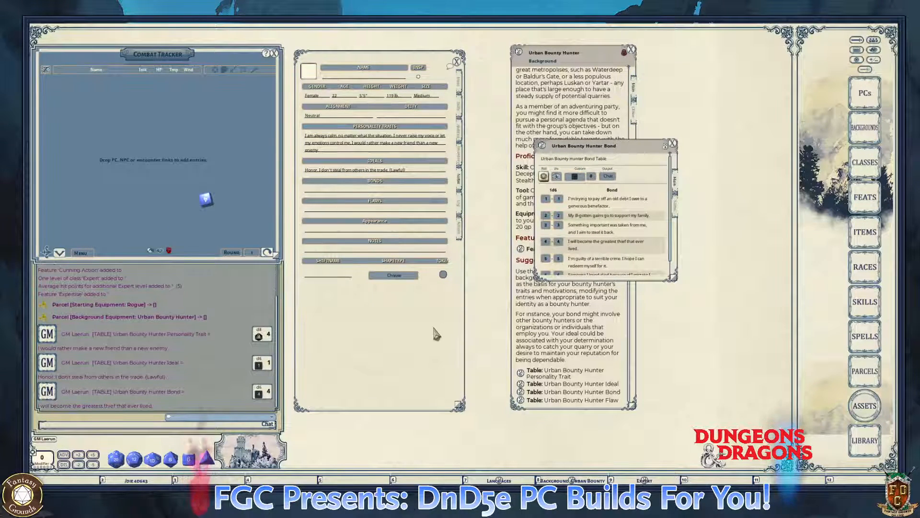
key("ctrl")
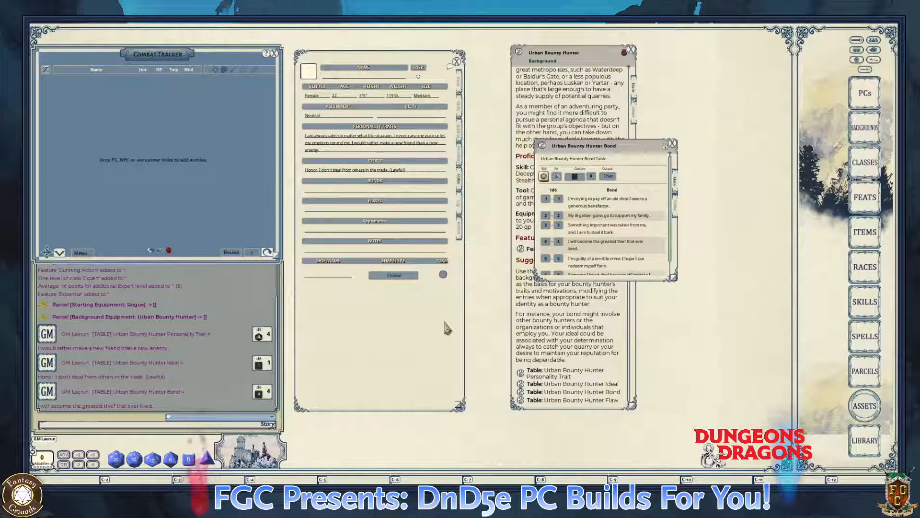
left_click_drag(580, 251, 342, 192)
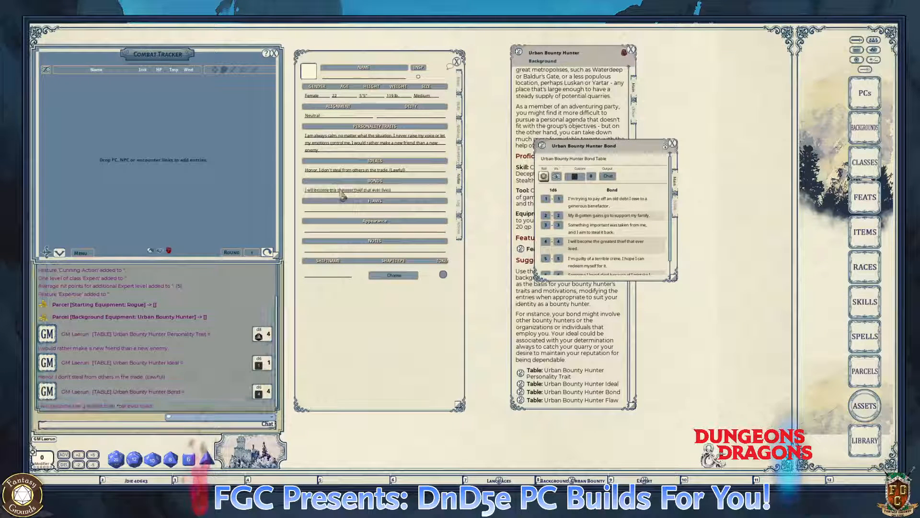
key("ctrl")
left_click(673, 144)
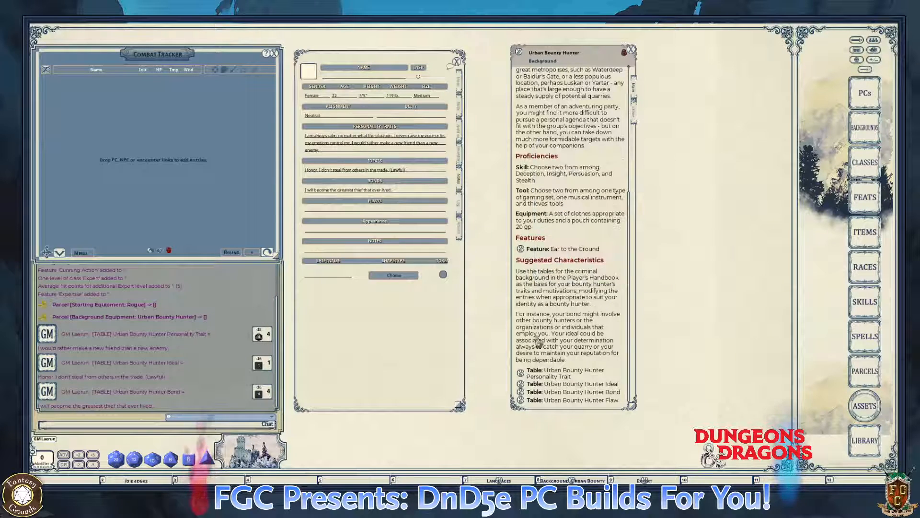
- Roll on the Flaw table, copy "When faced with a choice between money and my friends, I usually choose the money." into the flaws and close the table
left_click(521, 400)
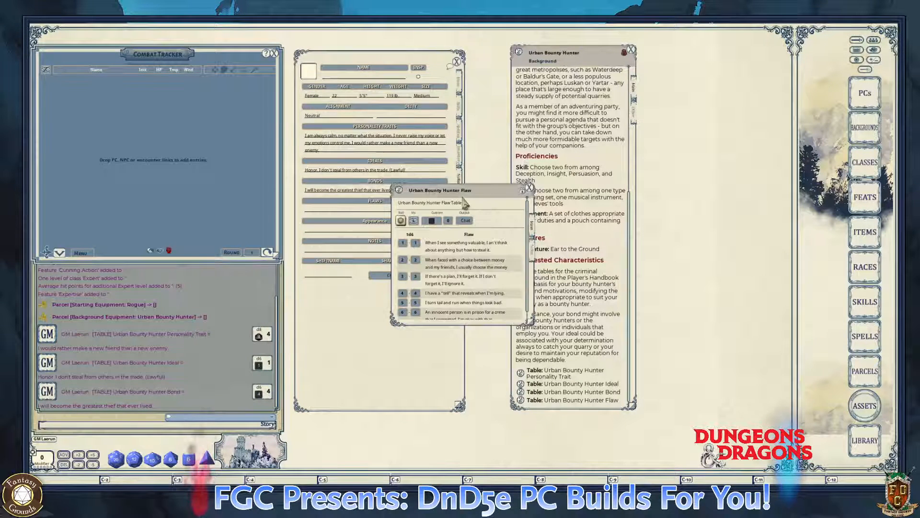
left_click_drag(467, 201, 558, 146)
left_click(504, 166)
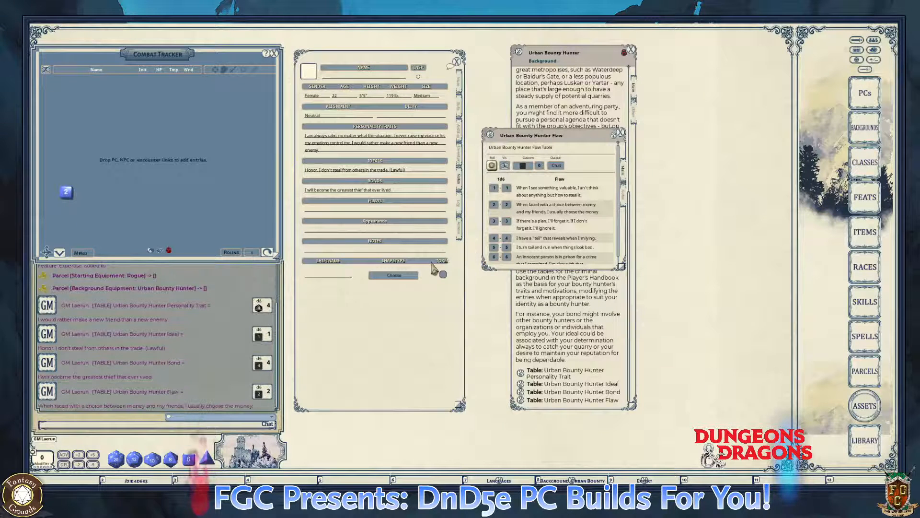
key("ctrl")
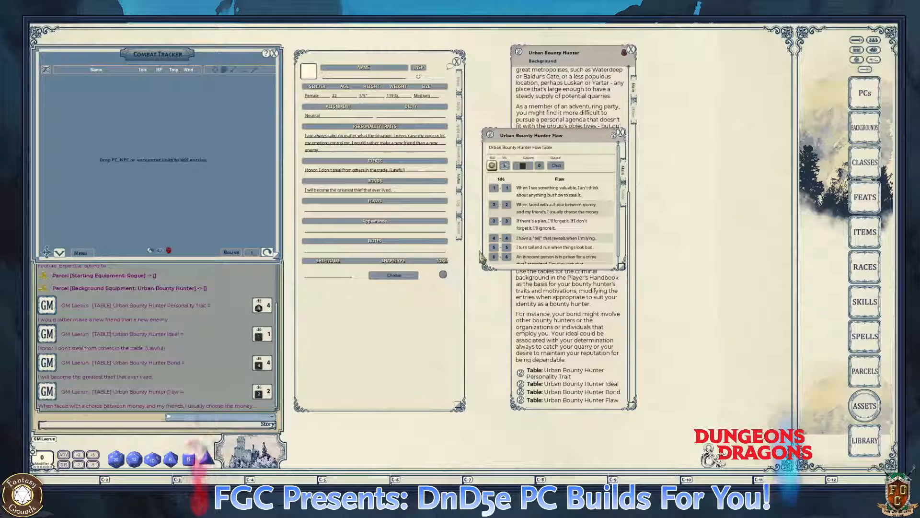
key("ctrl")
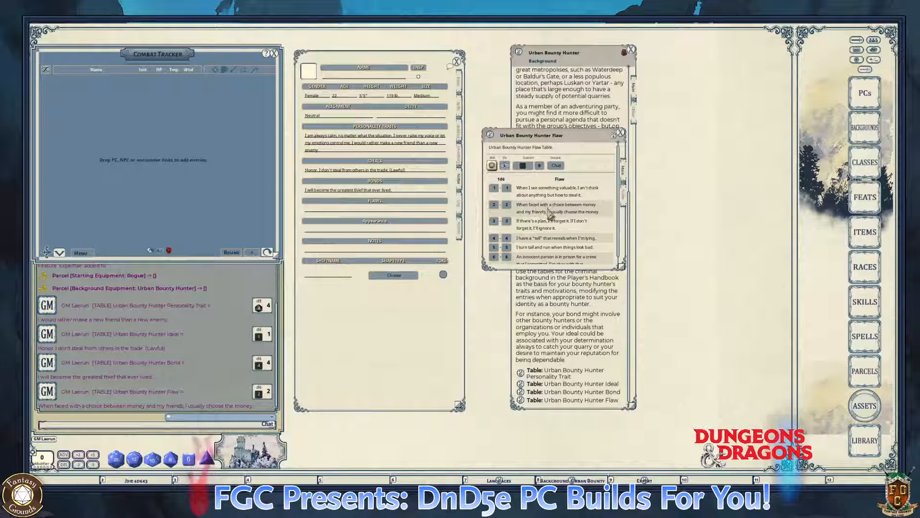
left_click_drag(549, 211, 337, 215)
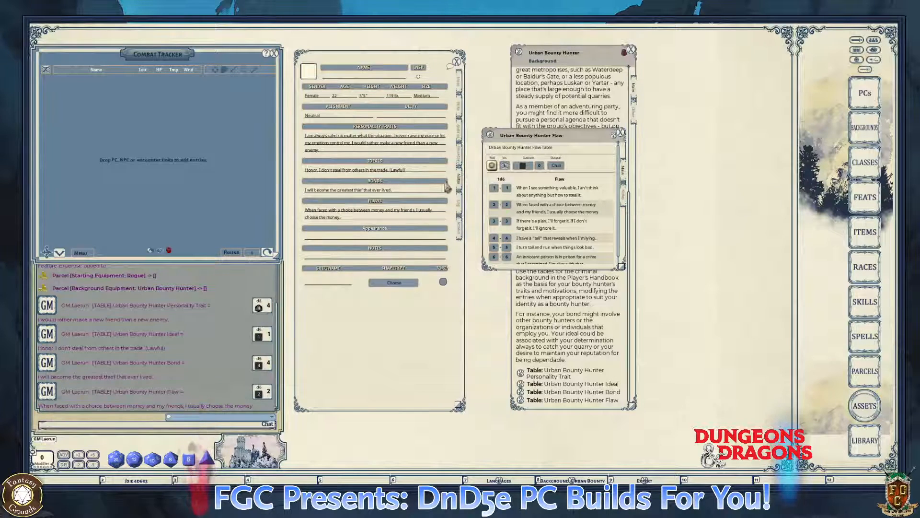
left_click(620, 133)
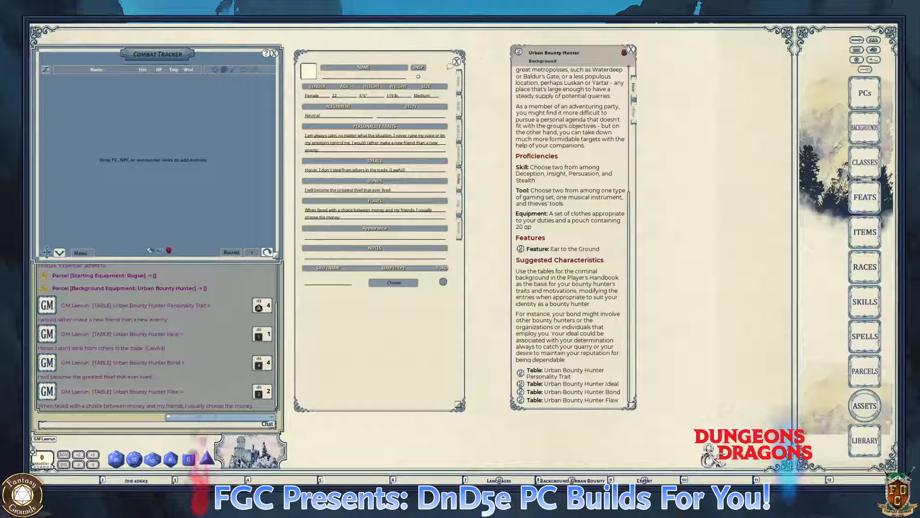
- Review the character's weapons, actions, personal notes, features, traits, proficiencies and languages across the character sheet
key("ctrl")
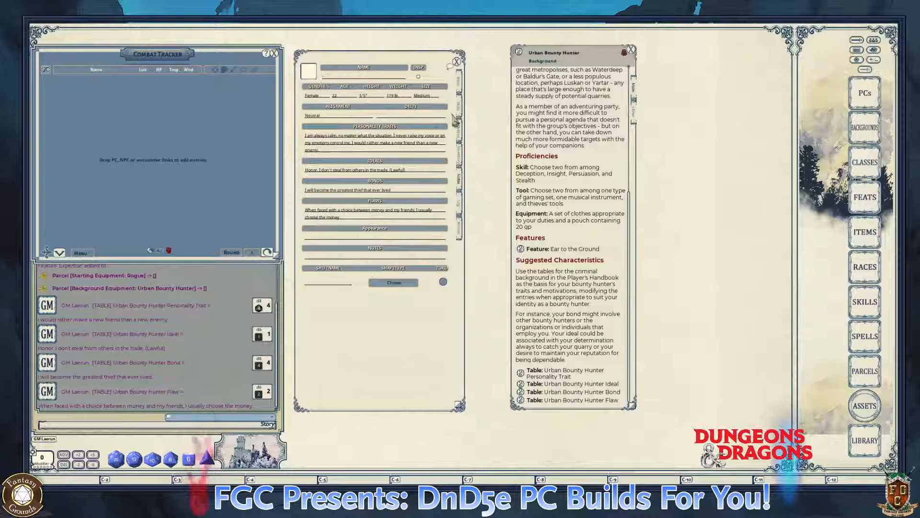
left_click(459, 229)
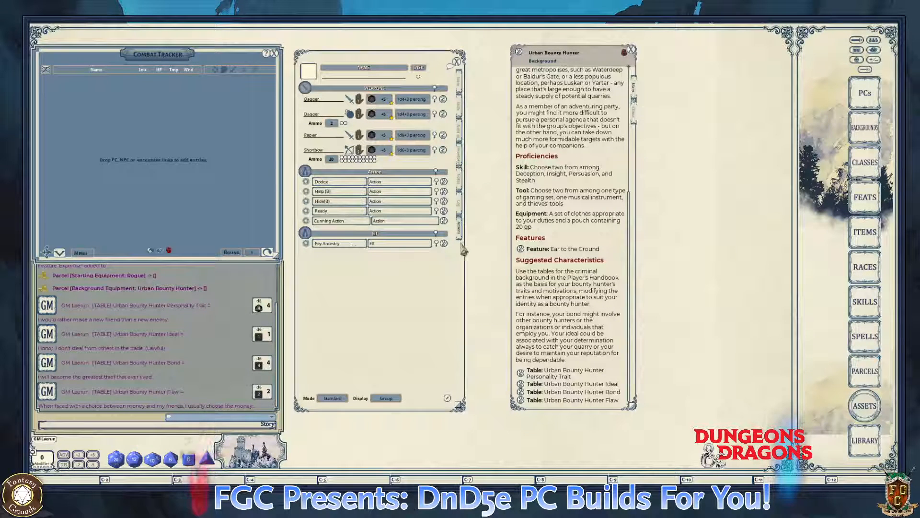
key("ctrl")
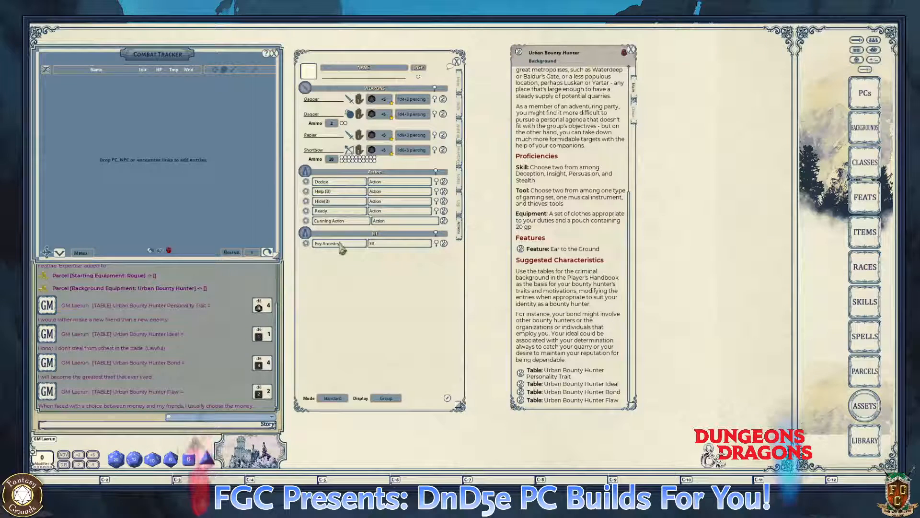
key("ctrl")
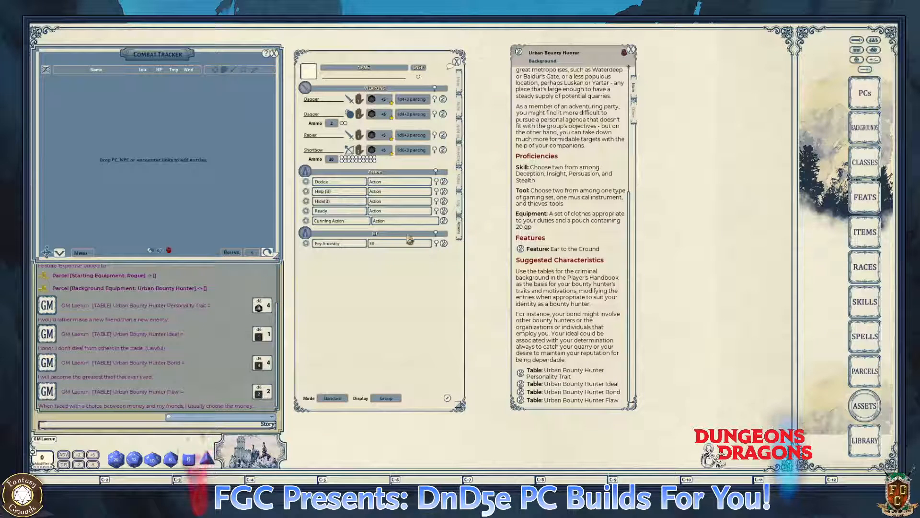
key("ctrl")
key("ctrl")
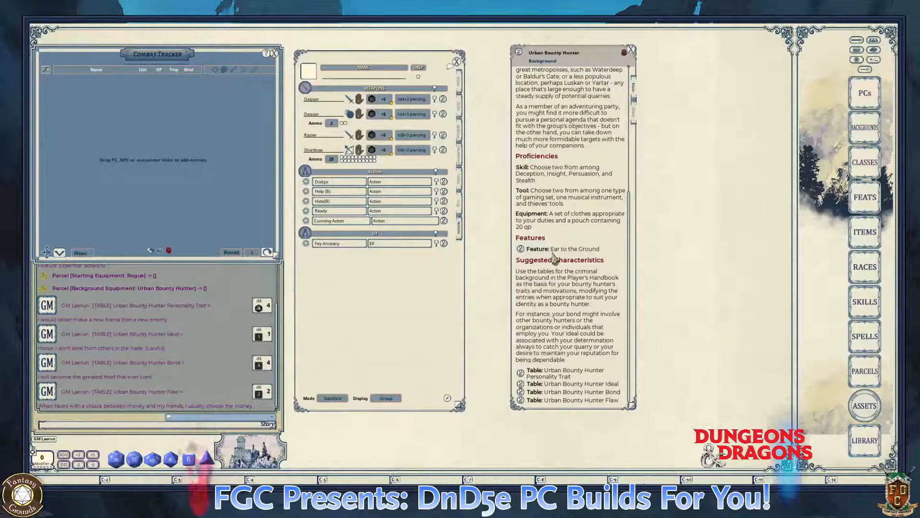
left_click(460, 202)
left_click(460, 178)
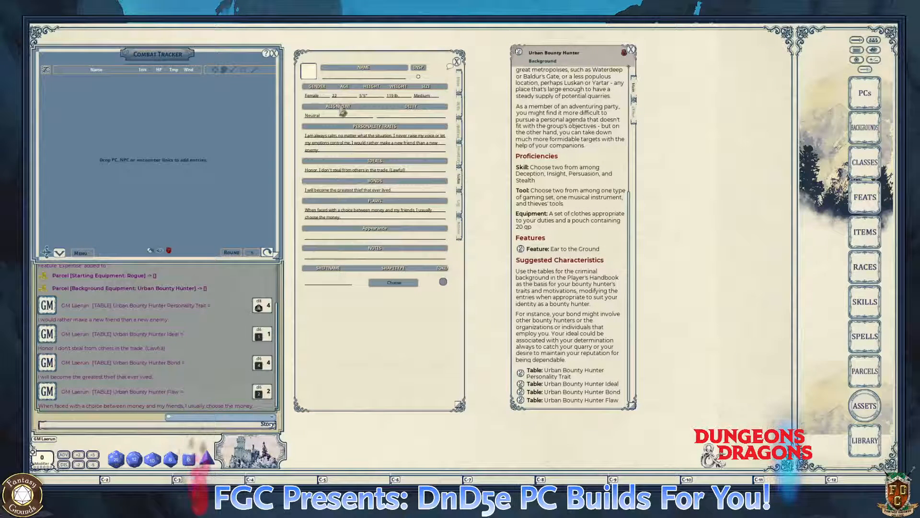
left_click(460, 133)
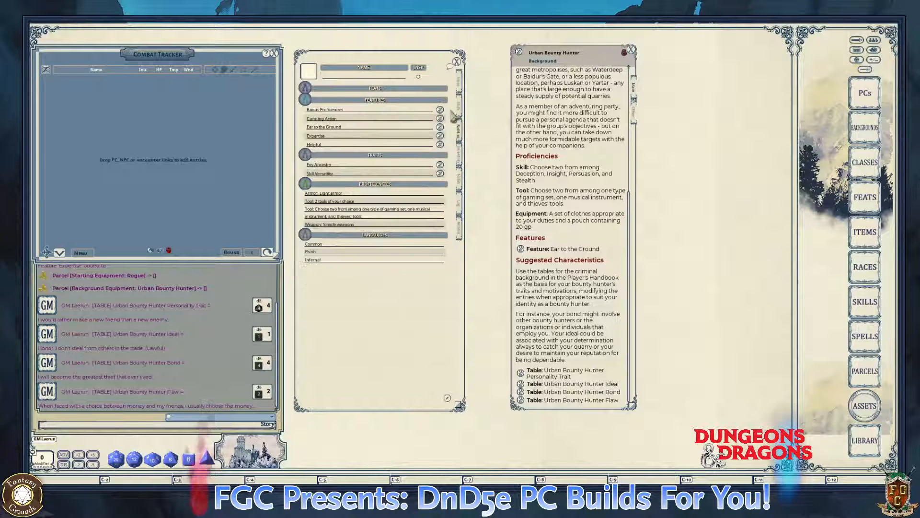
- Set the character's portrait to halfelf_female_fantasy.jpg from the FG Fantasy portrait folder
left_click(459, 85)
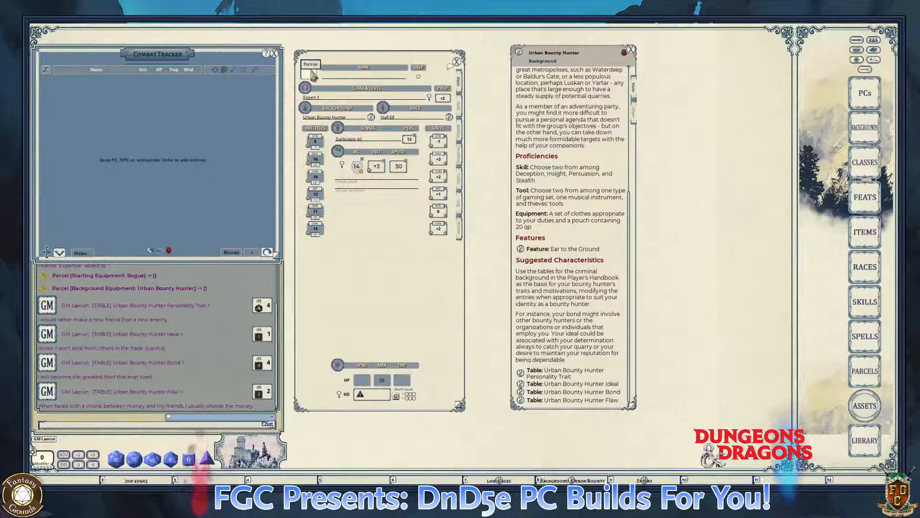
left_click(310, 72)
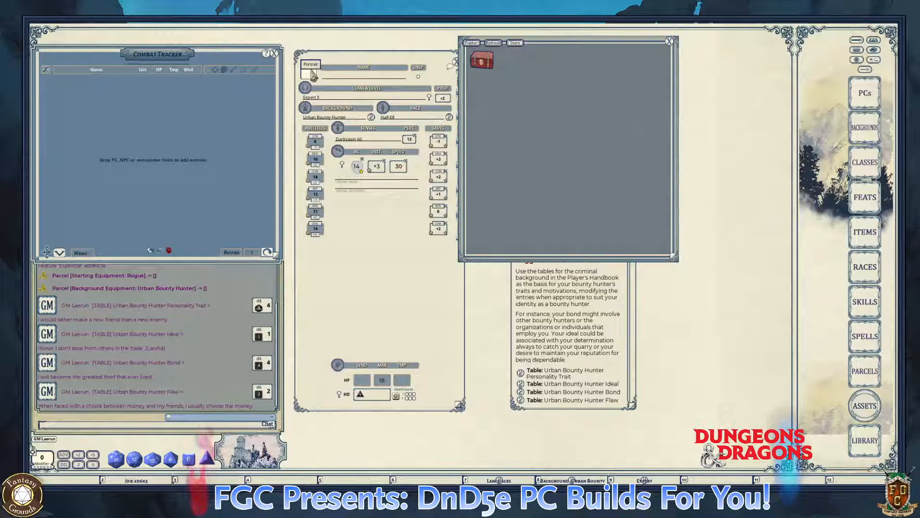
left_click(483, 62)
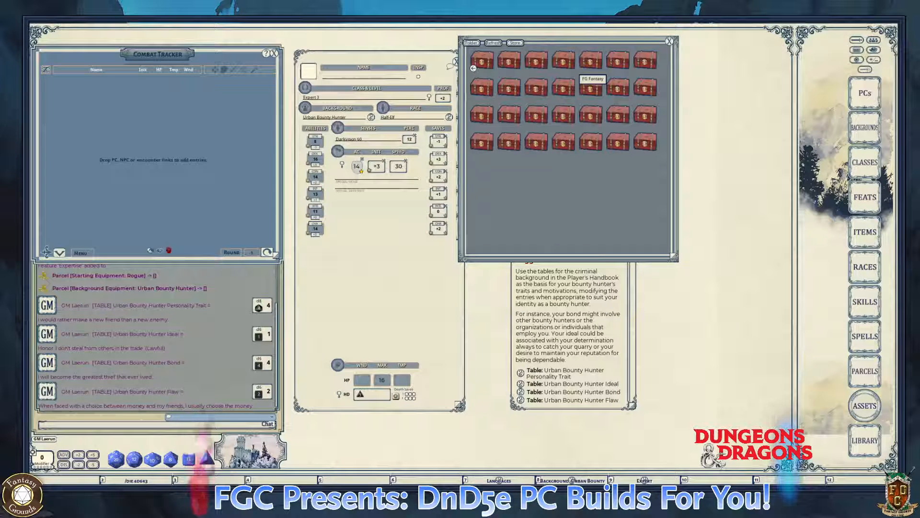
left_click(591, 87)
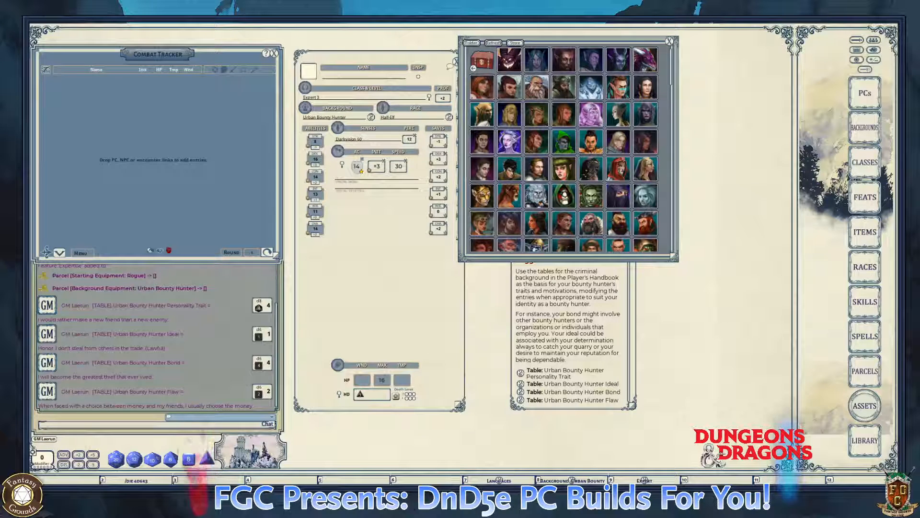
key("ctrl")
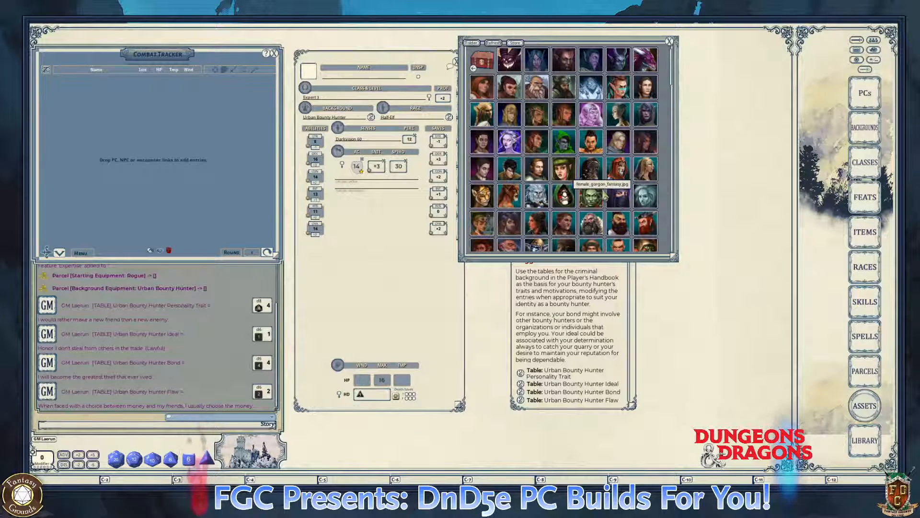
scroll(605, 199, "down", 1)
scroll(609, 205, "up", 1)
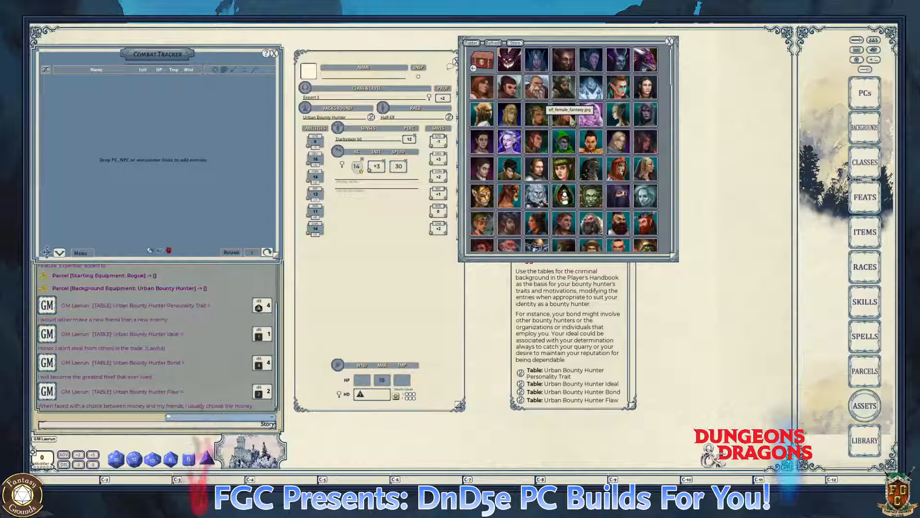
scroll(623, 210, "down", 4)
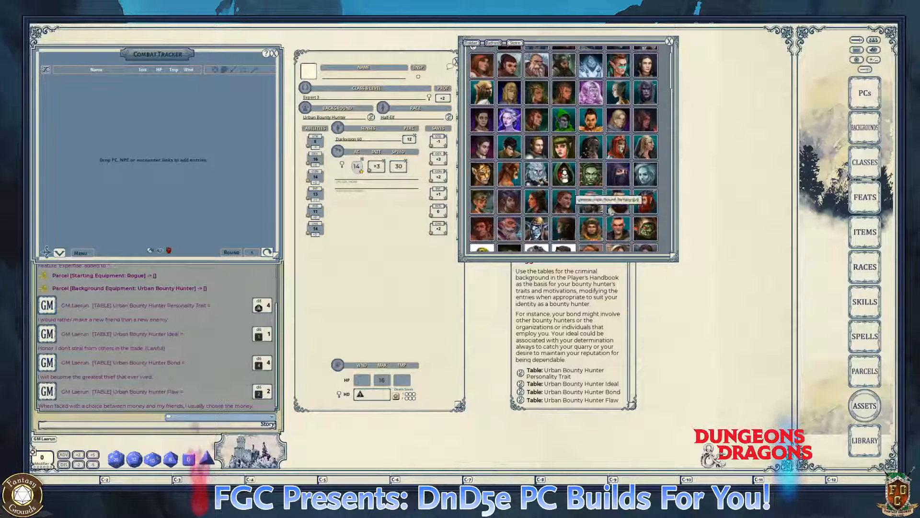
scroll(633, 223, "down", 3)
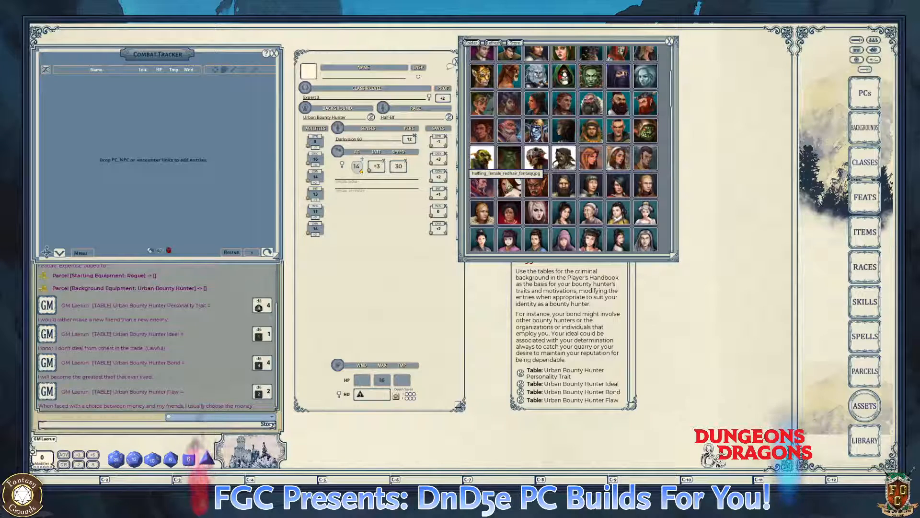
key("ctrl")
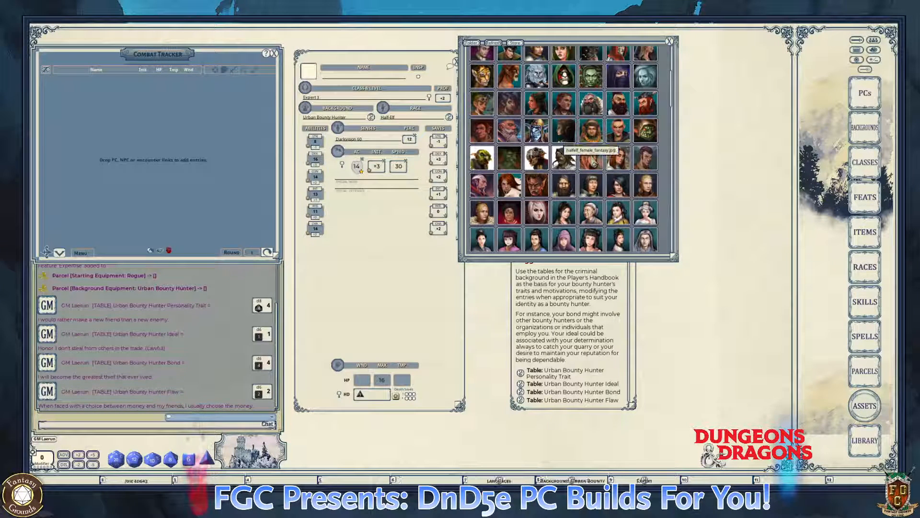
left_click(593, 162)
key("ctrl")
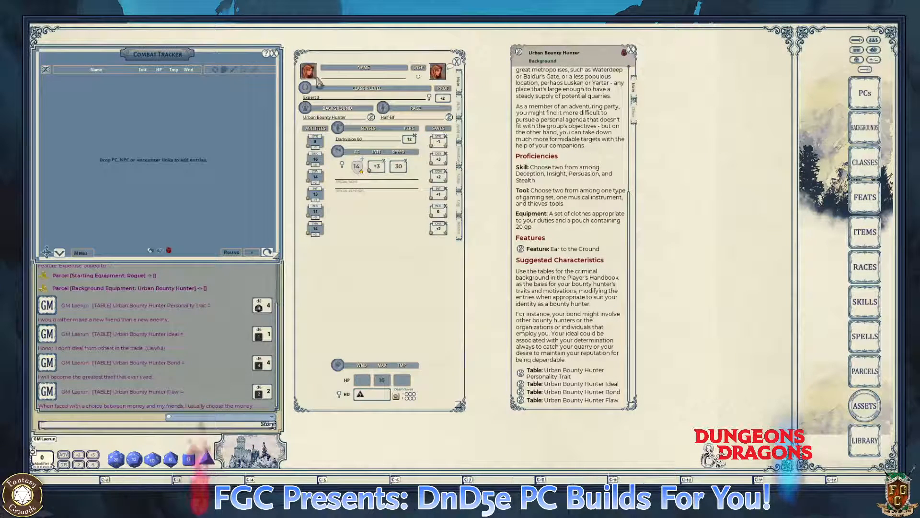
- Close the Urban Bounty Hunter background, browse the alternative portrait folders and close the portrait selection without choosing one
left_click(631, 50)
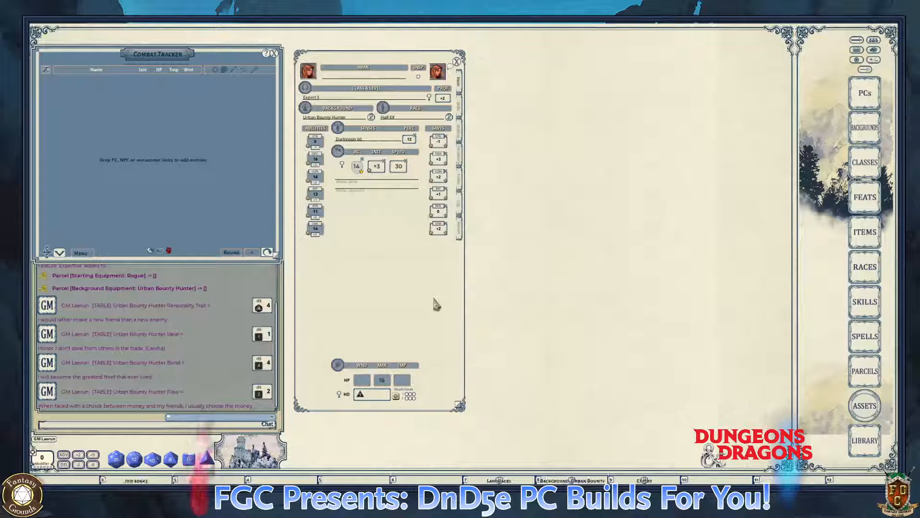
key("ctrl")
left_click(309, 71)
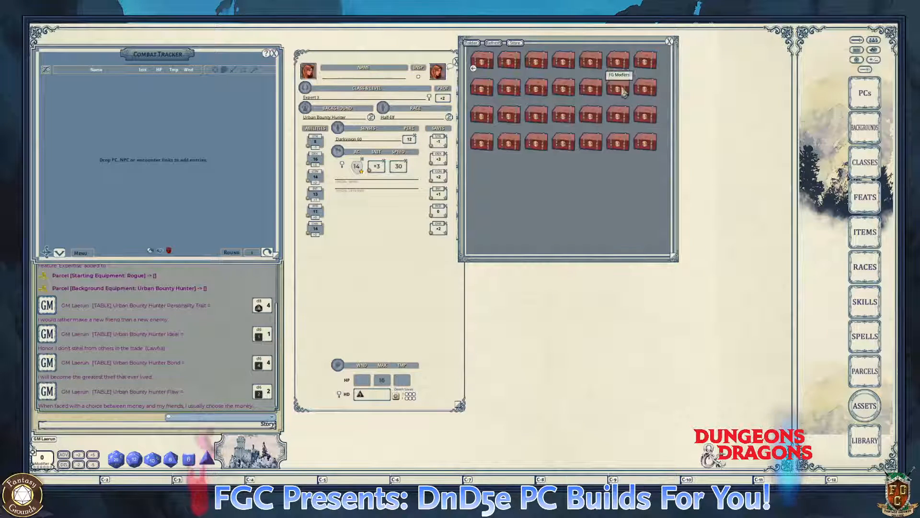
key("ctrl")
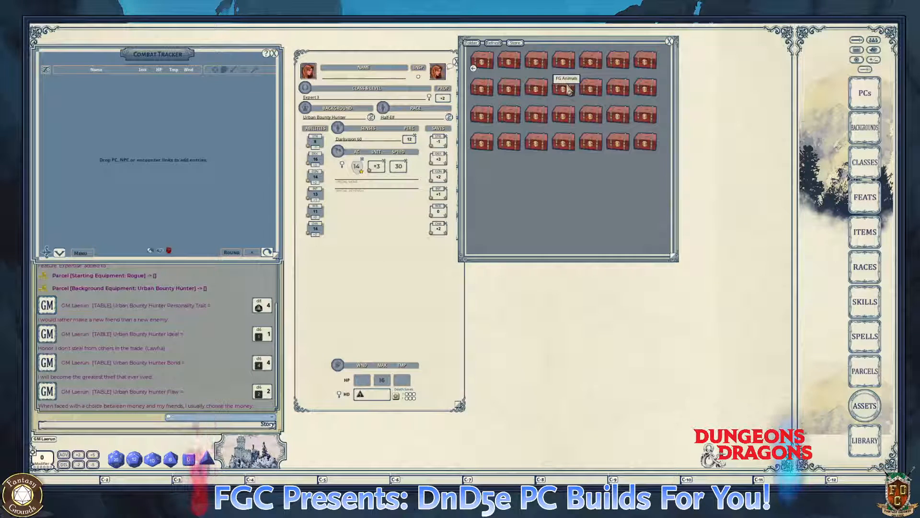
key("ctrl")
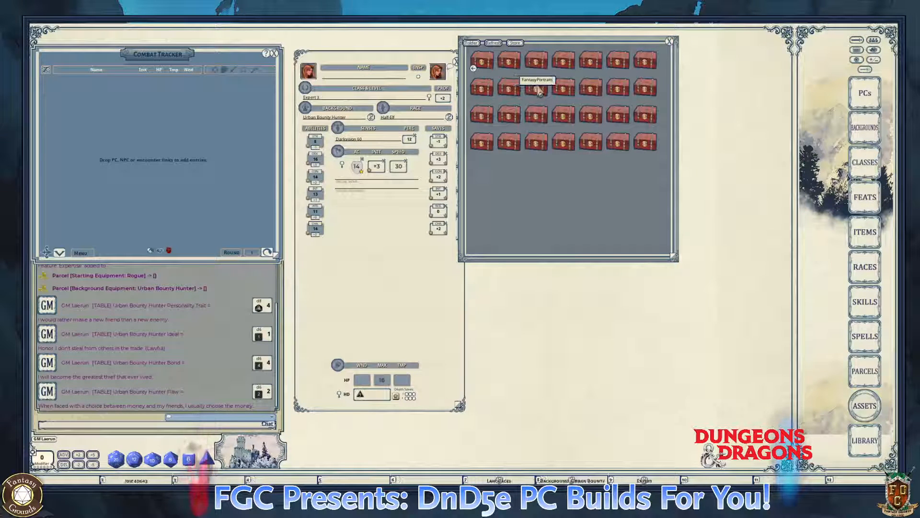
left_click(583, 148)
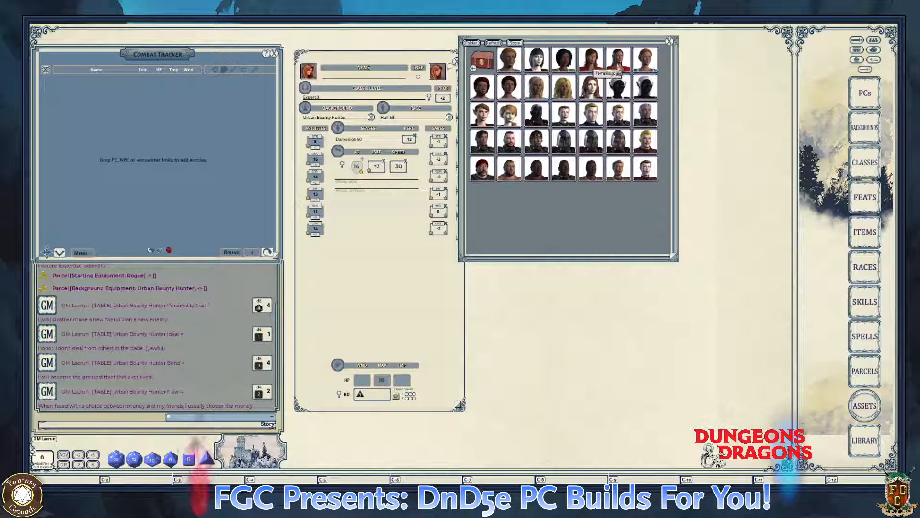
left_click(482, 61)
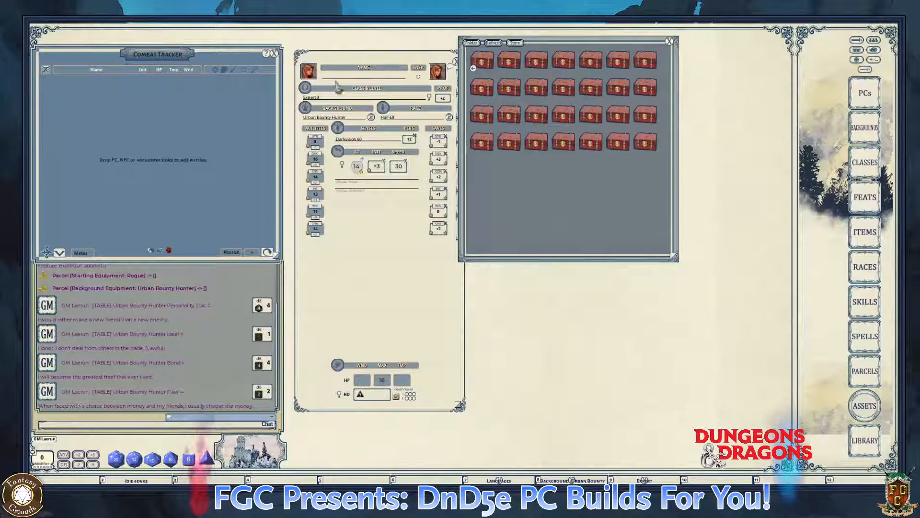
left_click(669, 41)
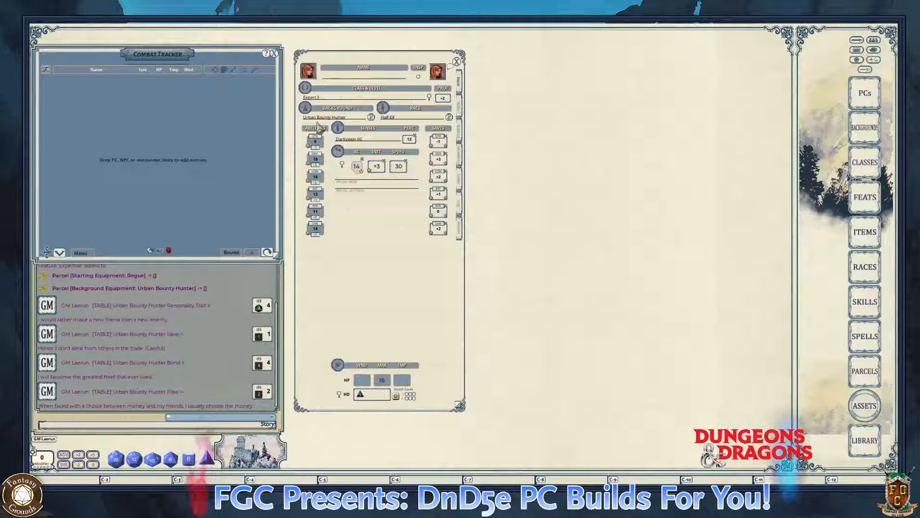
- Review the character's skills, abilities, features including the Ear to the Ground description, inventory and personal notes
left_click(460, 112)
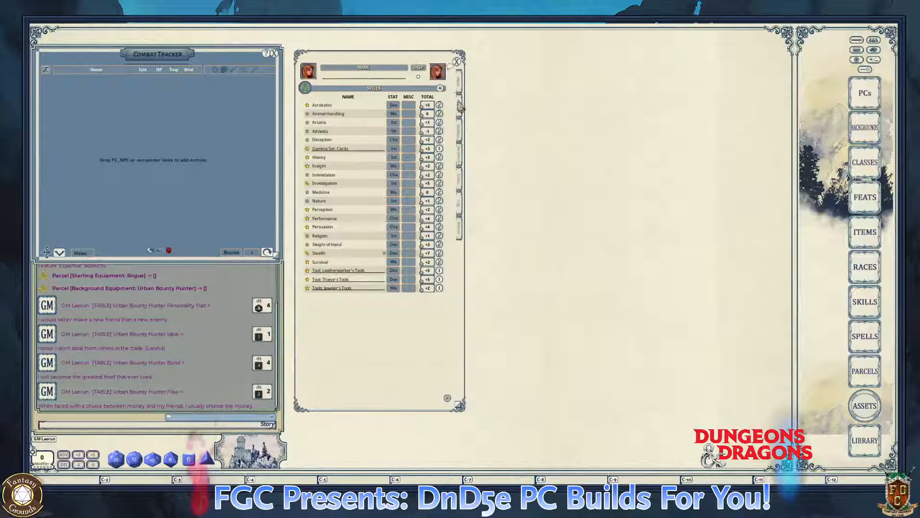
left_click(461, 138)
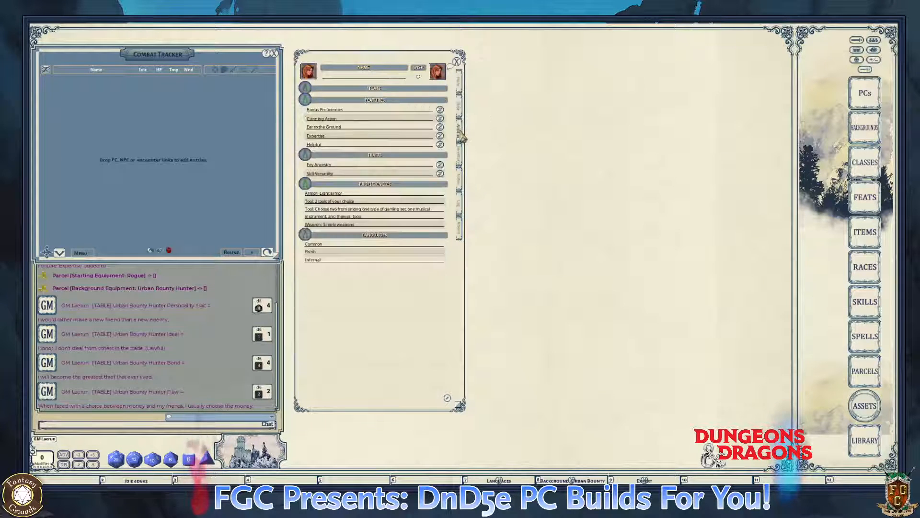
left_click(459, 82)
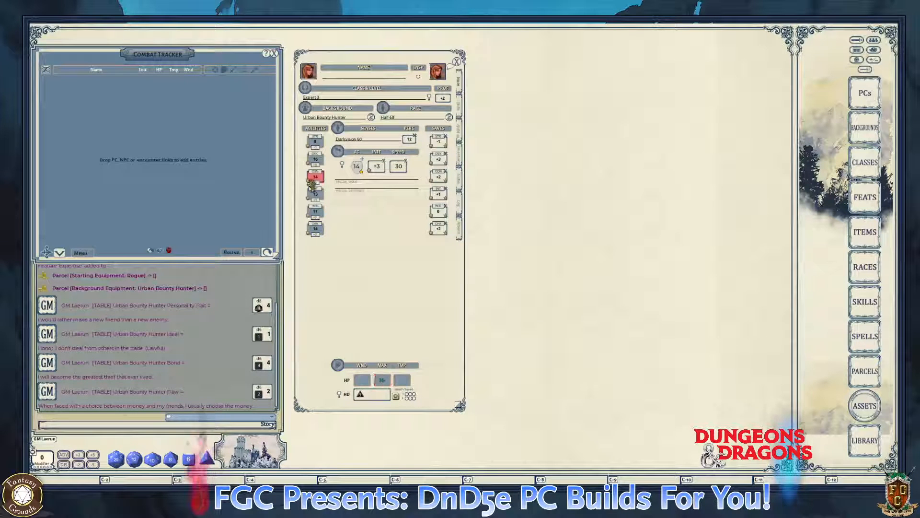
left_click(461, 139)
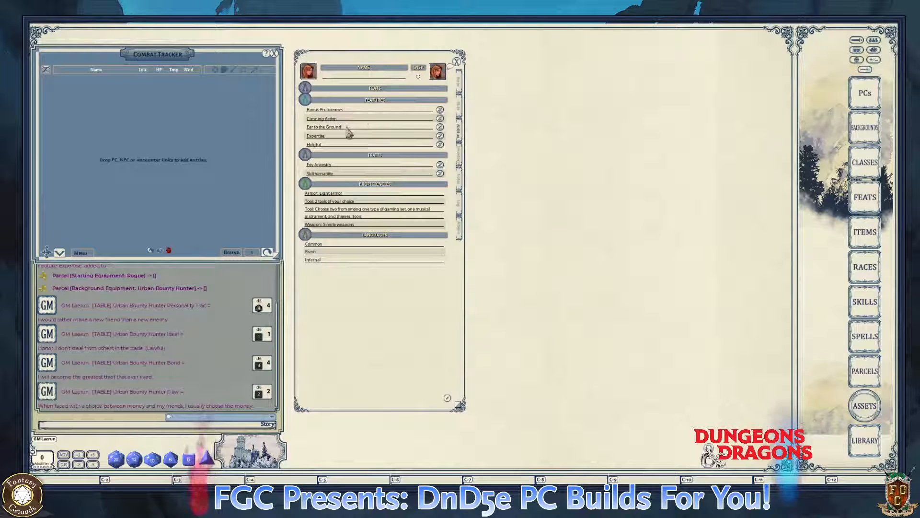
left_click(440, 127)
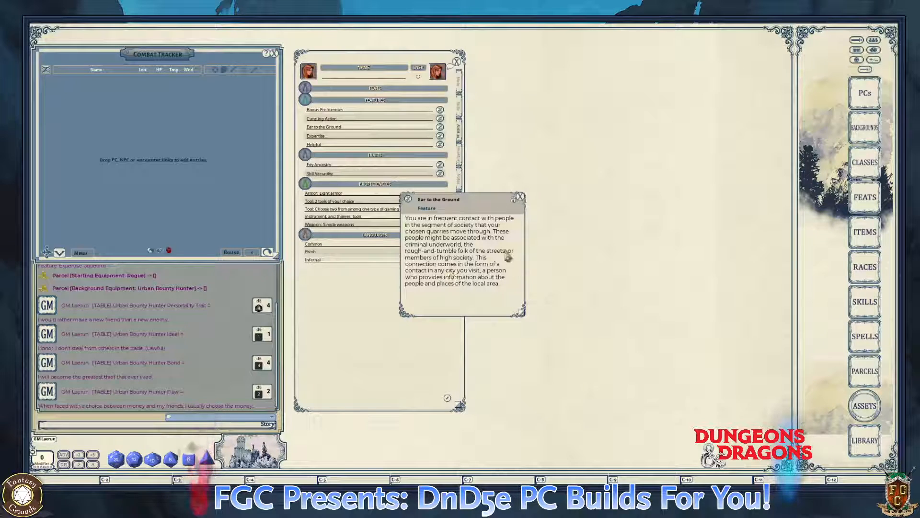
left_click(520, 197)
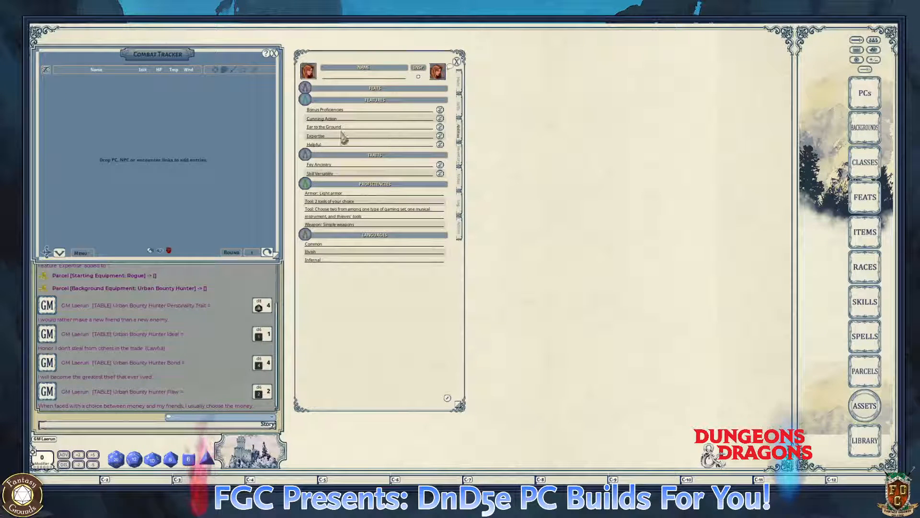
left_click(461, 162)
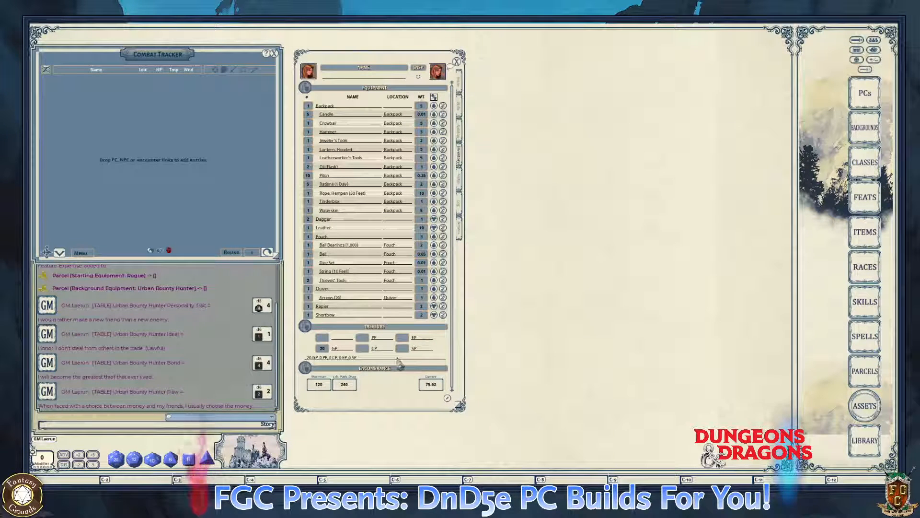
left_click(460, 185)
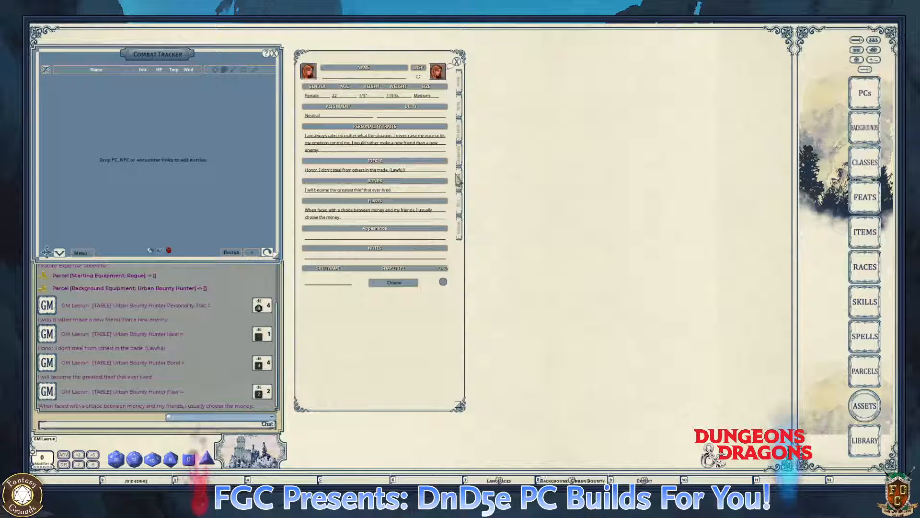
- Switch the character's actions page to Combat mode with the Actions display
left_click(461, 234)
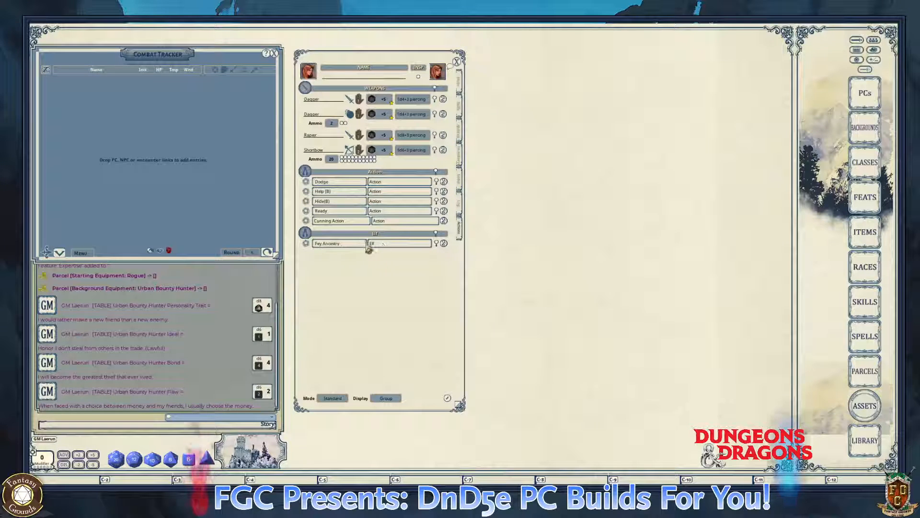
left_click(332, 398)
left_click(388, 402)
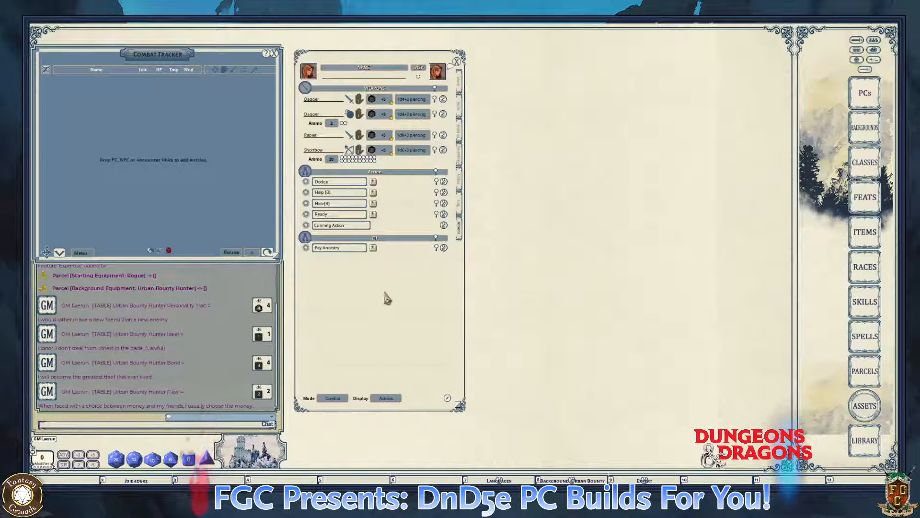
- Add the character to the combat tracker and apply her Fey Ancestry effect
left_click_drag(307, 86, 98, 117)
key("ctrl")
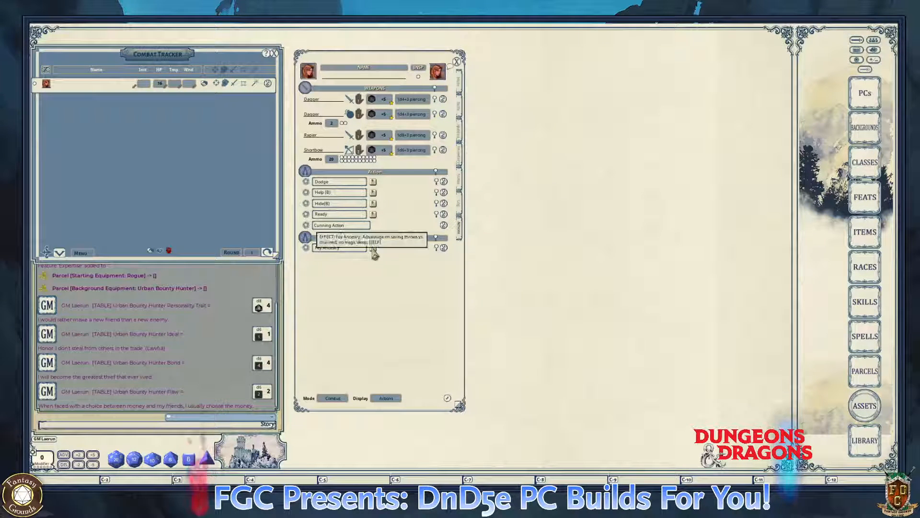
left_click(373, 248)
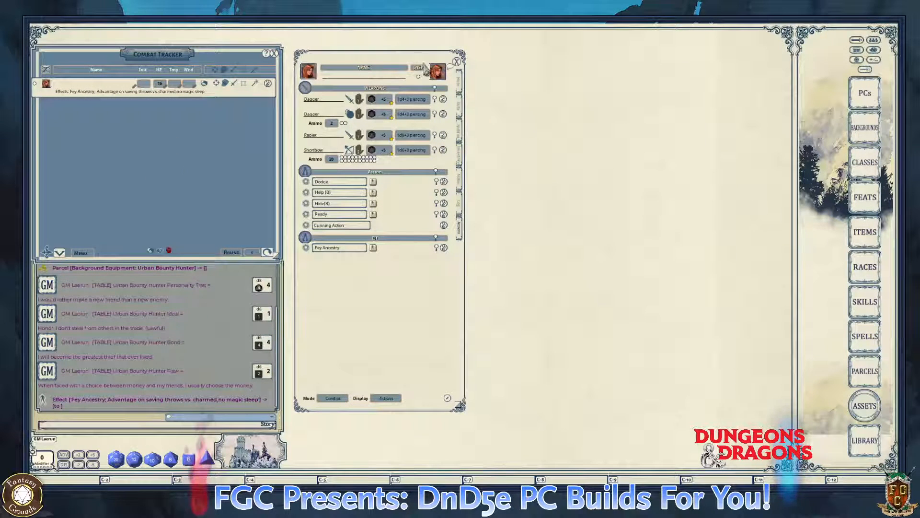
- Name the character Avaelle on the main page of her sheet
left_click(459, 82)
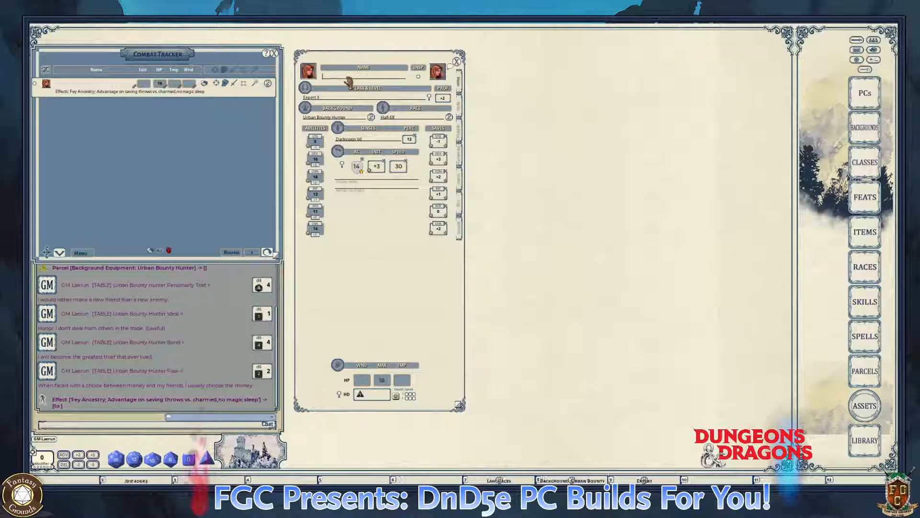
type("Avael")
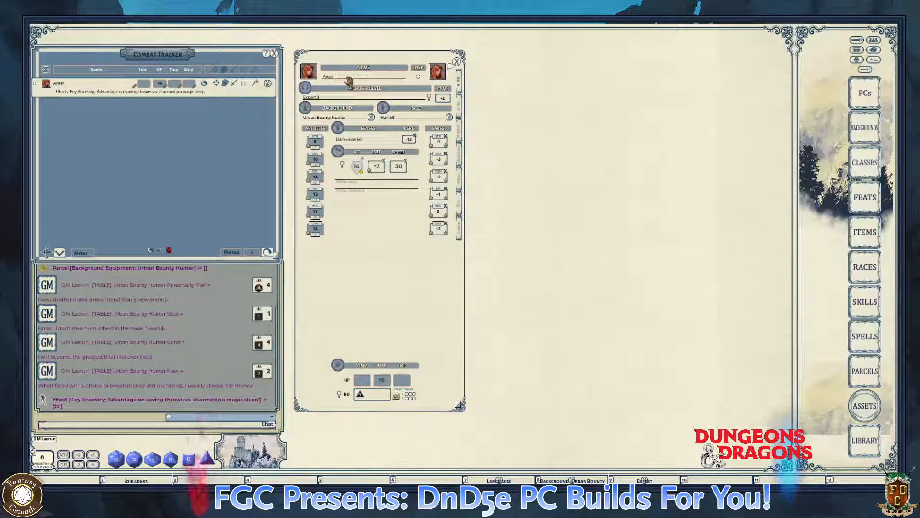
key("ctrl")
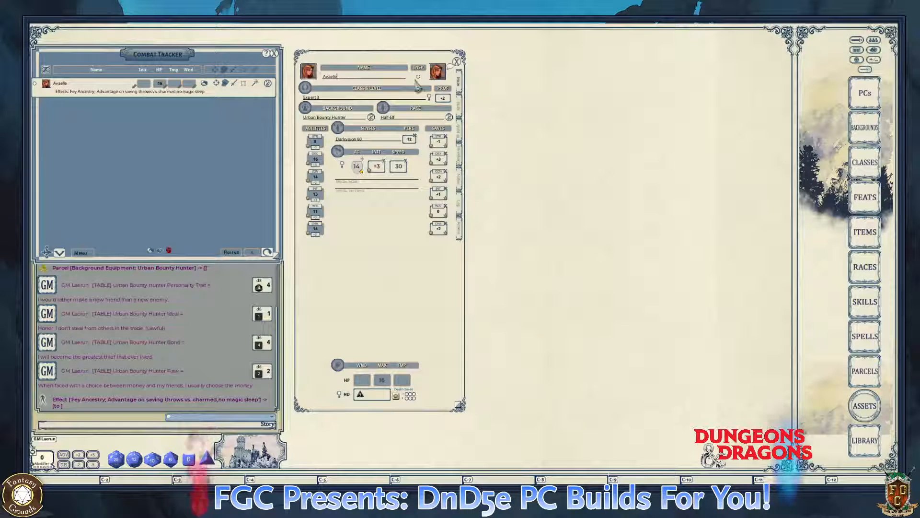
- Close the character sheet and extend the combat tracker window down to the chat window
left_click(457, 62)
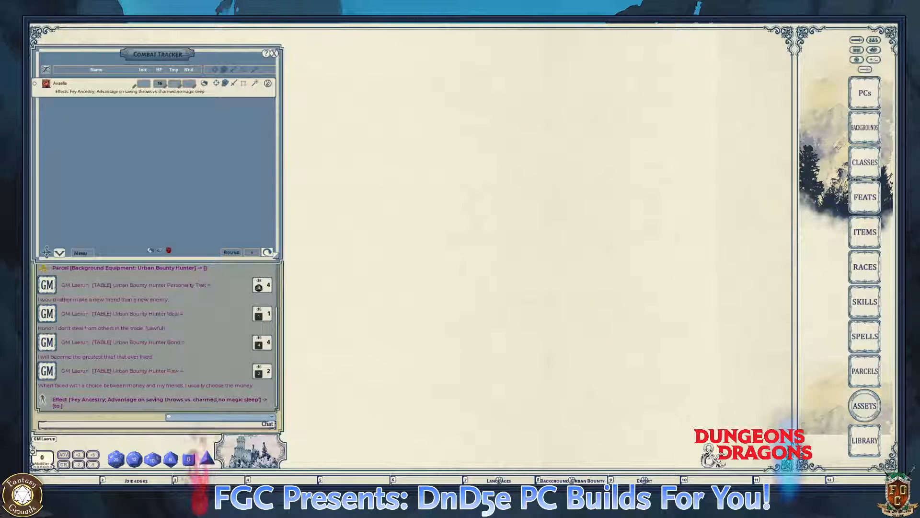
key("ctrl")
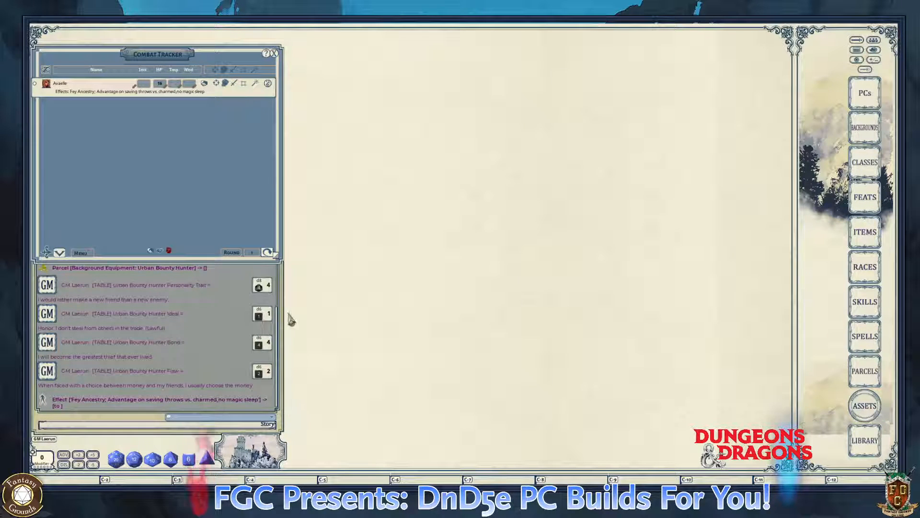
mouse_move(276, 256)
left_mouse_down()
mouse_move(291, 302)
mouse_move(271, 342)
mouse_move(277, 271)
left_mouse_up()
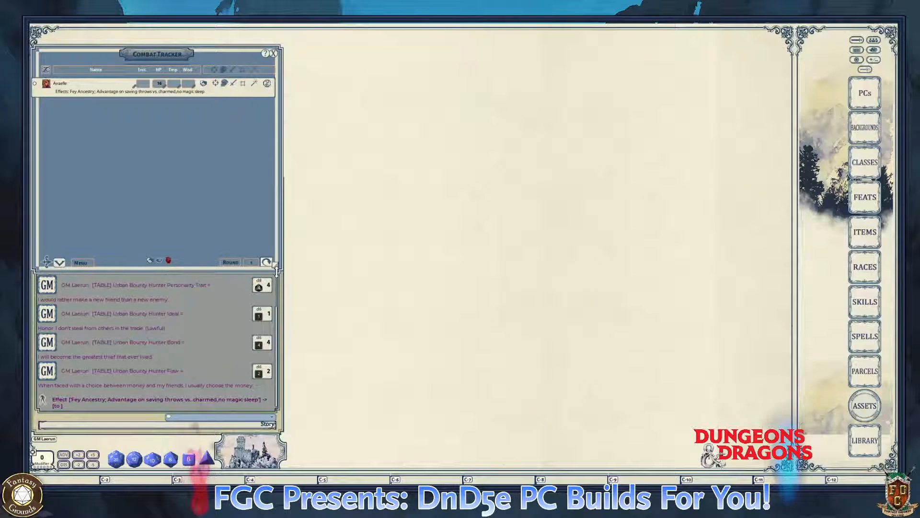
- Open Avaelle's sheet from the combat tracker and review her features, skills, proficiencies, languages and main statistics
left_click(265, 87)
left_click(461, 134)
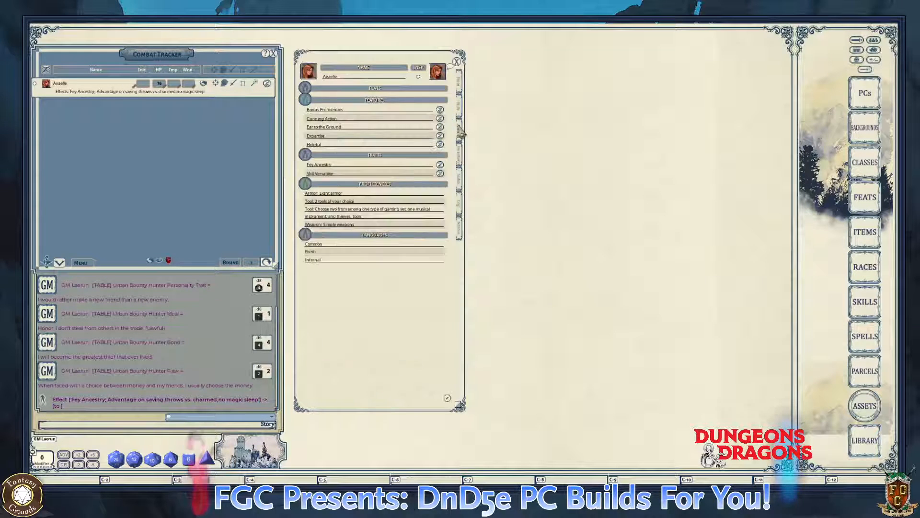
left_click(459, 108)
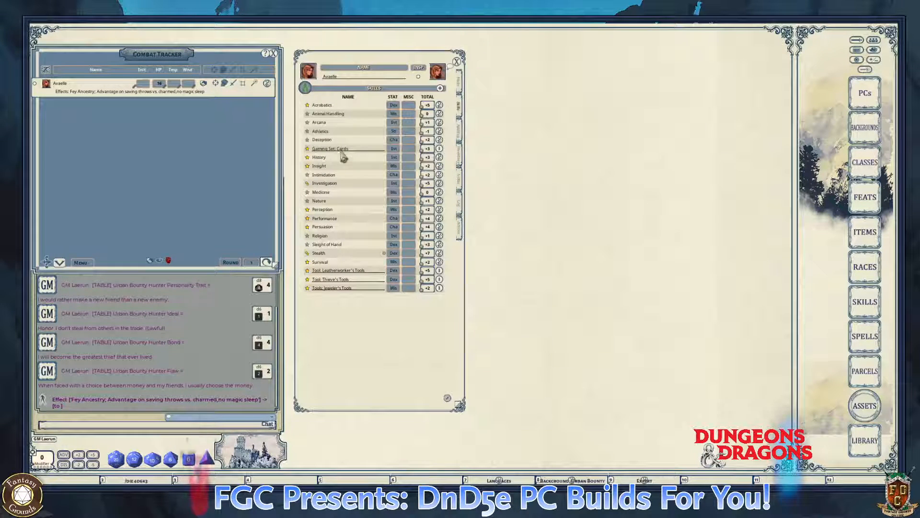
key("ctrl")
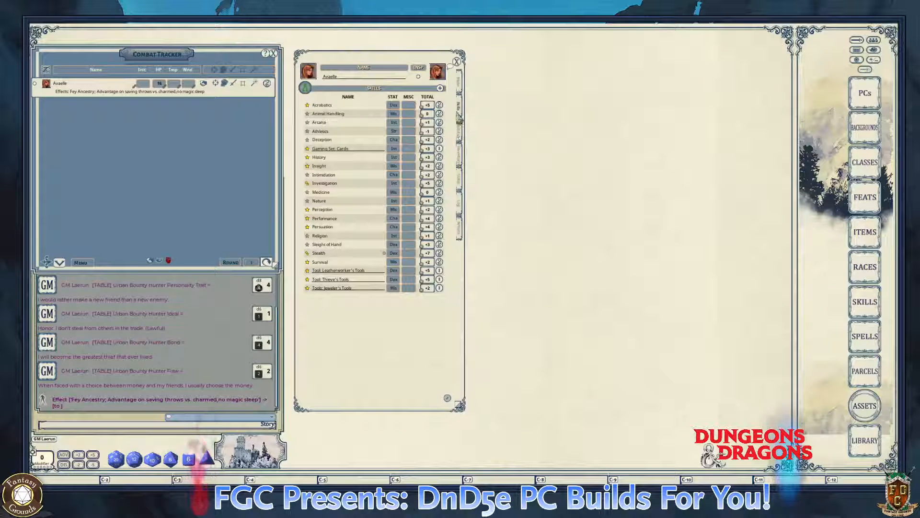
left_click(460, 132)
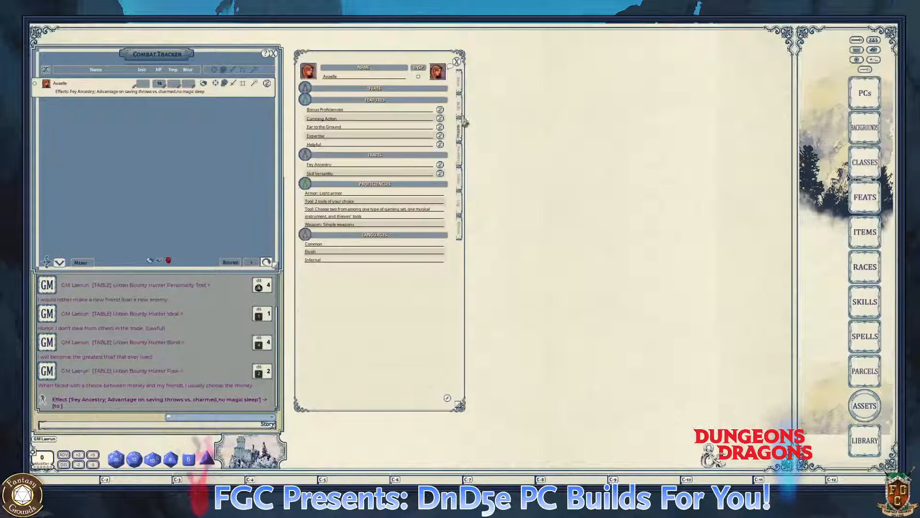
left_click(459, 106)
left_click(458, 83)
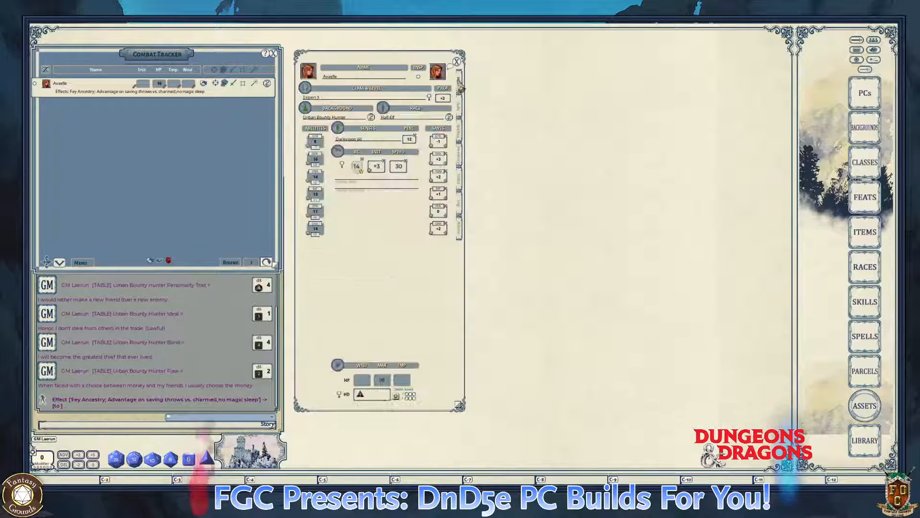
left_click(460, 137)
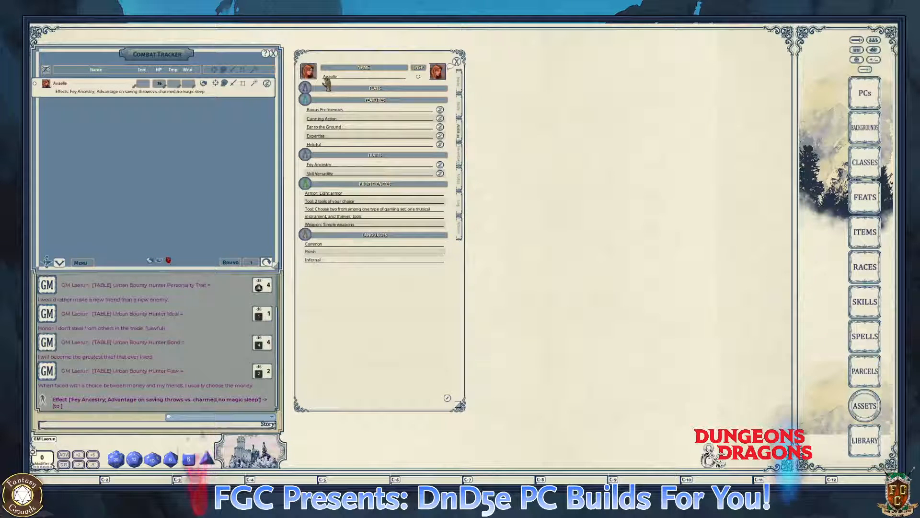
left_click(459, 87)
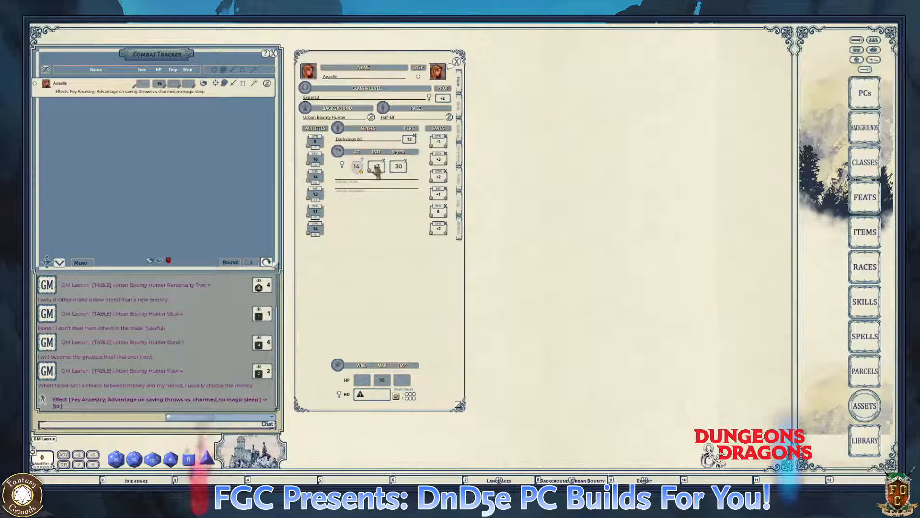
- Check the breakdown of Avaelle's initiative, speed and armor values, and close the calculation and her sheet
left_click(343, 168, "ctrl")
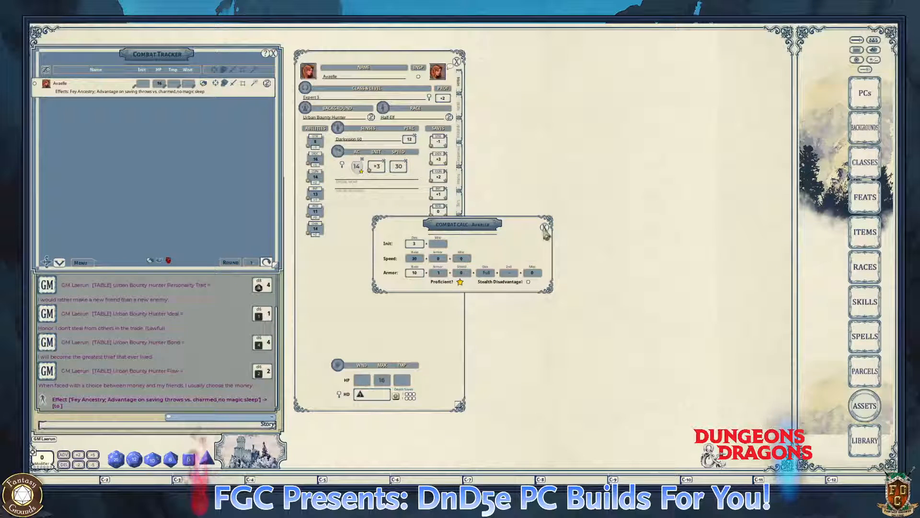
left_click(545, 227)
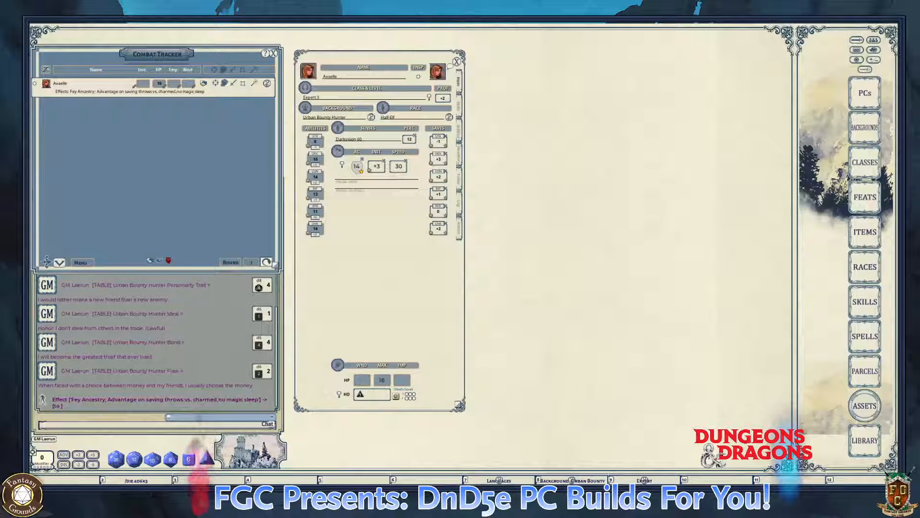
key("ctrl")
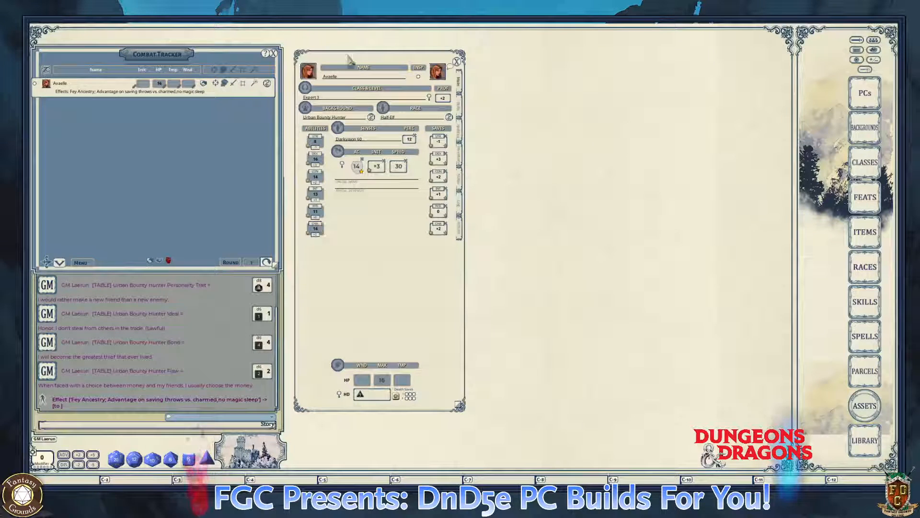
left_click(457, 62)
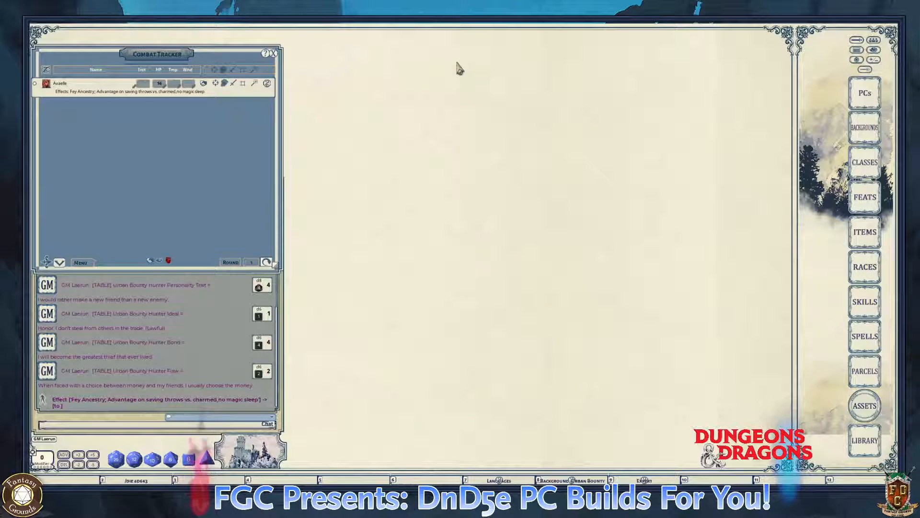
- Open the Expert class entry to view its level and feature table
key("ctrl")
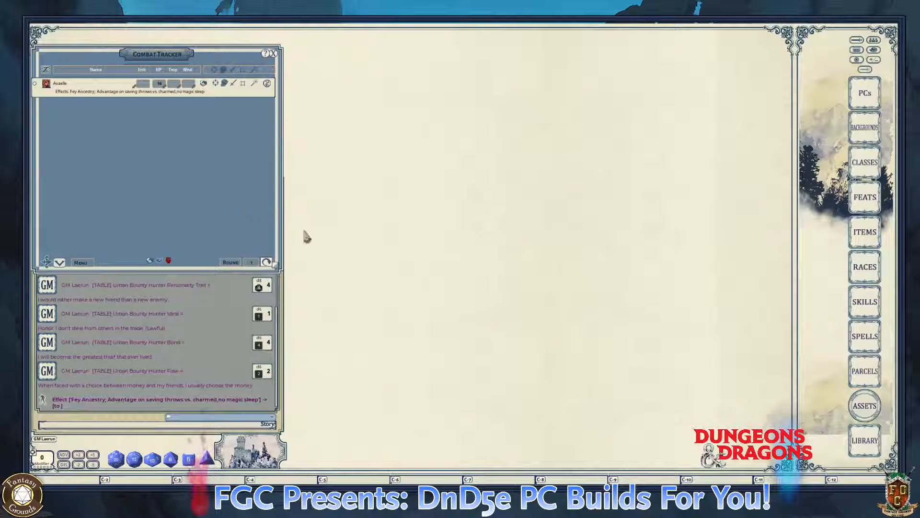
key("ctrl")
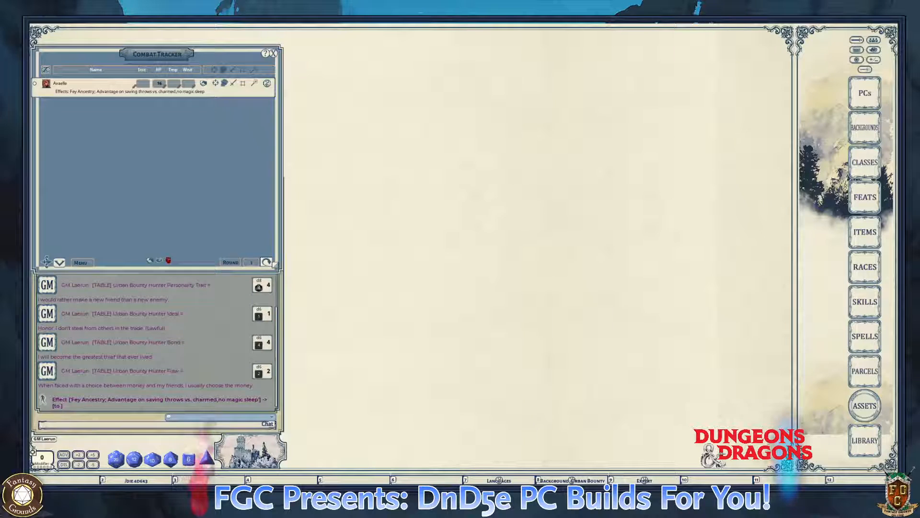
key("ctrl")
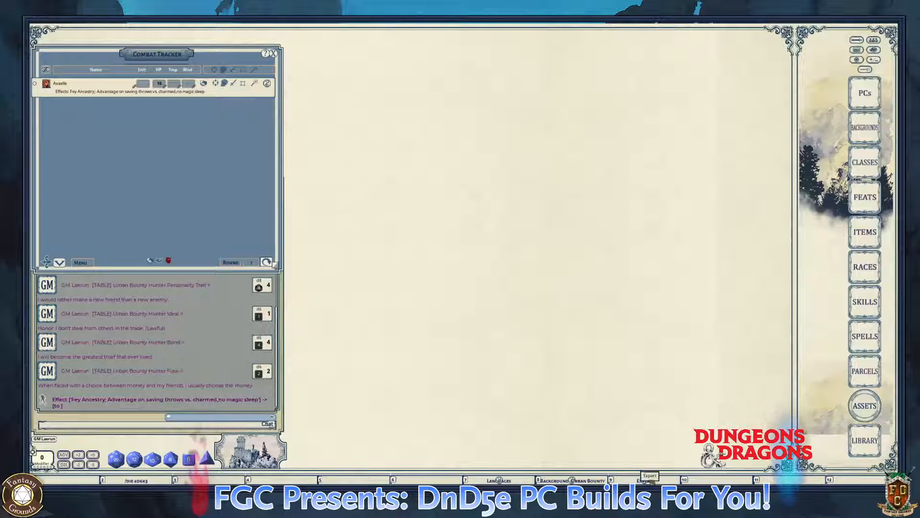
left_click(644, 480)
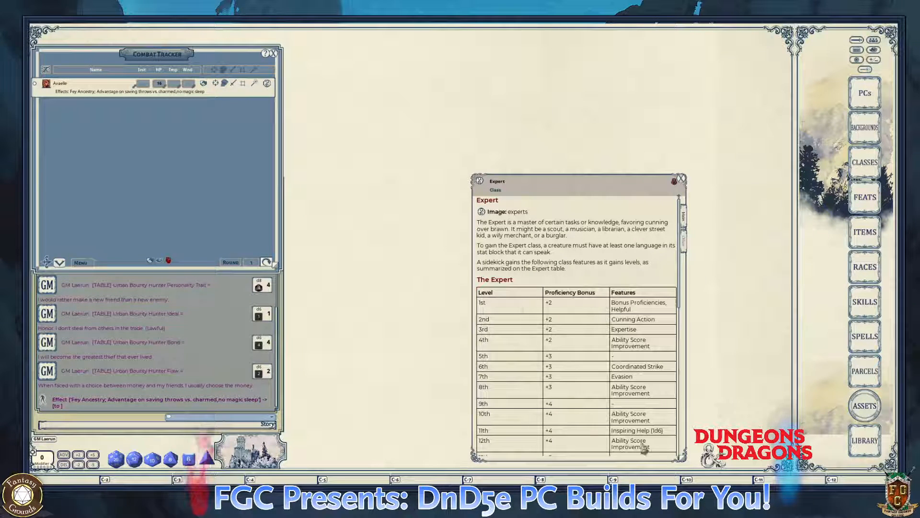
- Move and enlarge the Expert class window, and review its level table, proficiencies and feature list
left_click_drag(565, 184, 497, 58)
left_click_drag(620, 338, 673, 423)
key("ctrl")
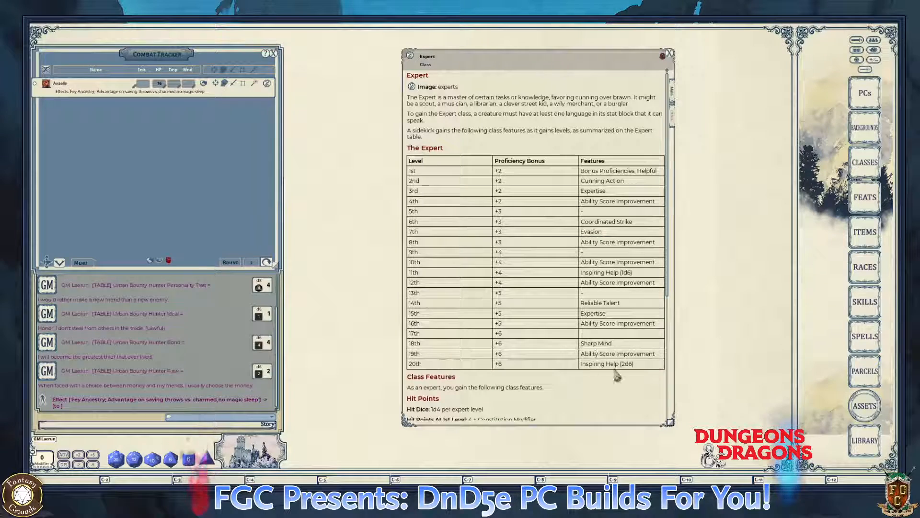
scroll(581, 376, "down", 2)
scroll(581, 376, "down", 6)
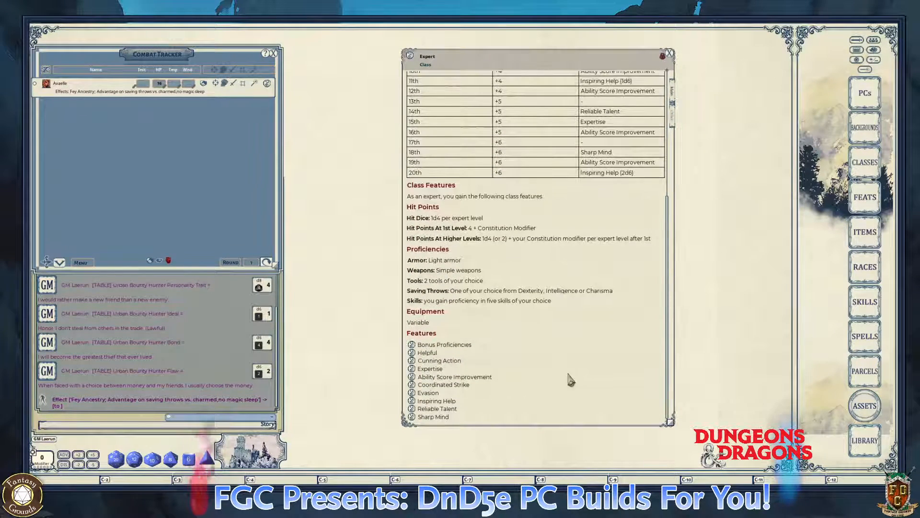
- Read the Expert's Coordinated Strike feature in an enlarged window, and close it
left_click(412, 384)
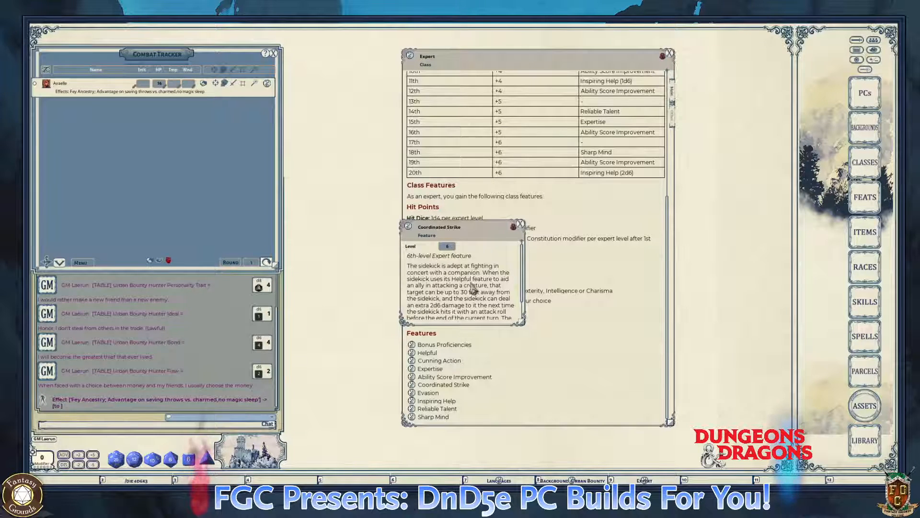
key("ctrl")
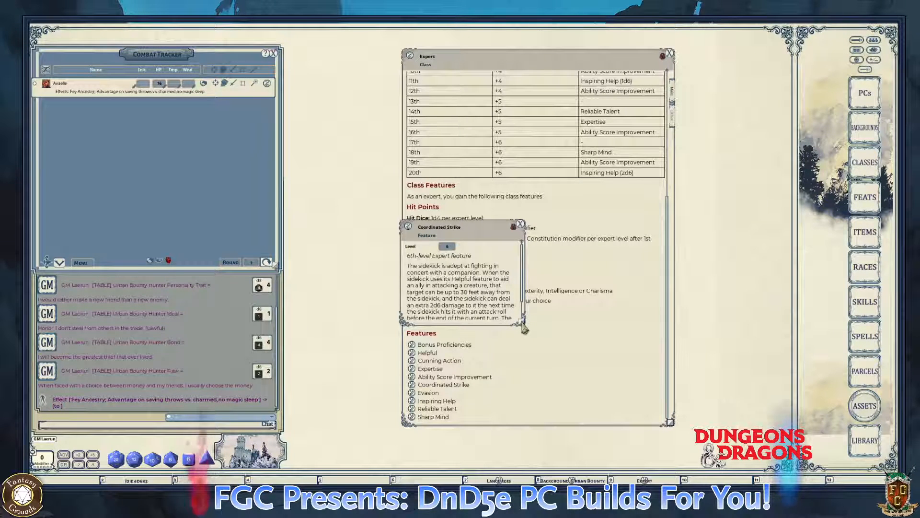
left_click_drag(524, 322, 551, 394)
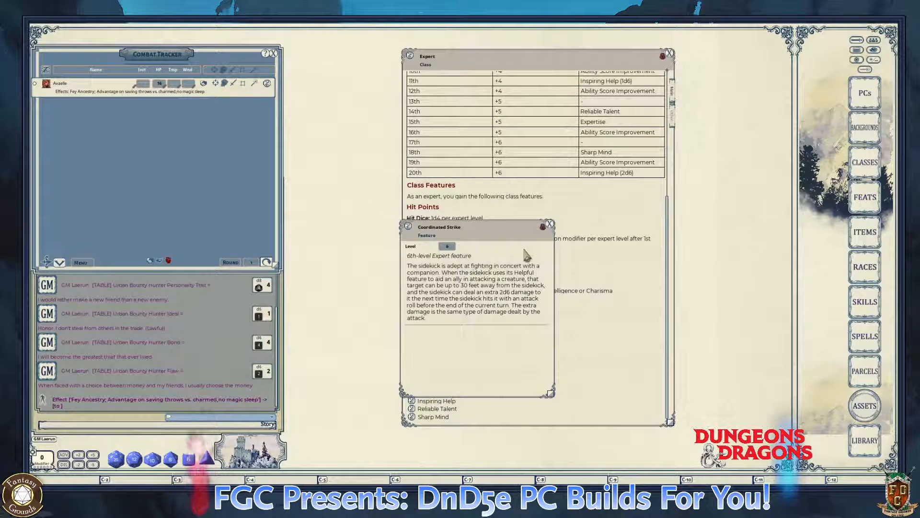
left_click(549, 224)
- Review the Expert's proficiencies and upper-level features in the class description, and close the class window
scroll(522, 282, "up", 1)
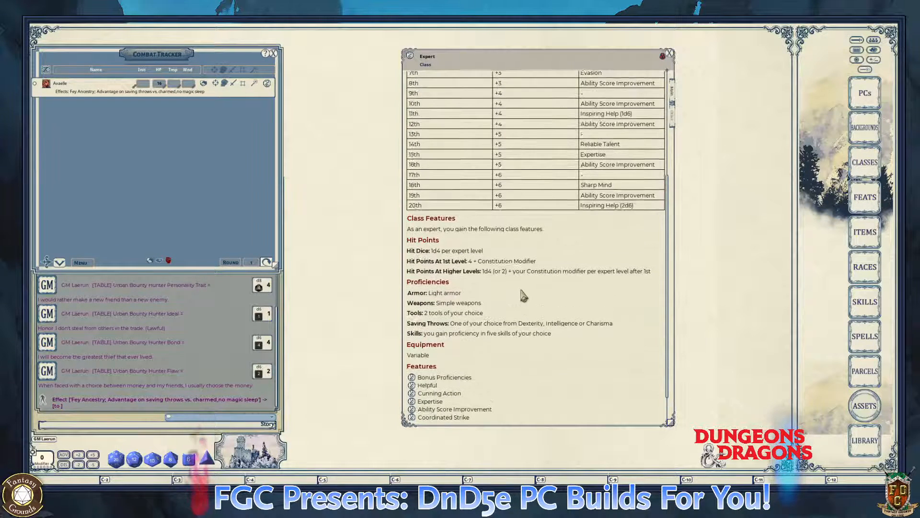
scroll(522, 294, "down", 1)
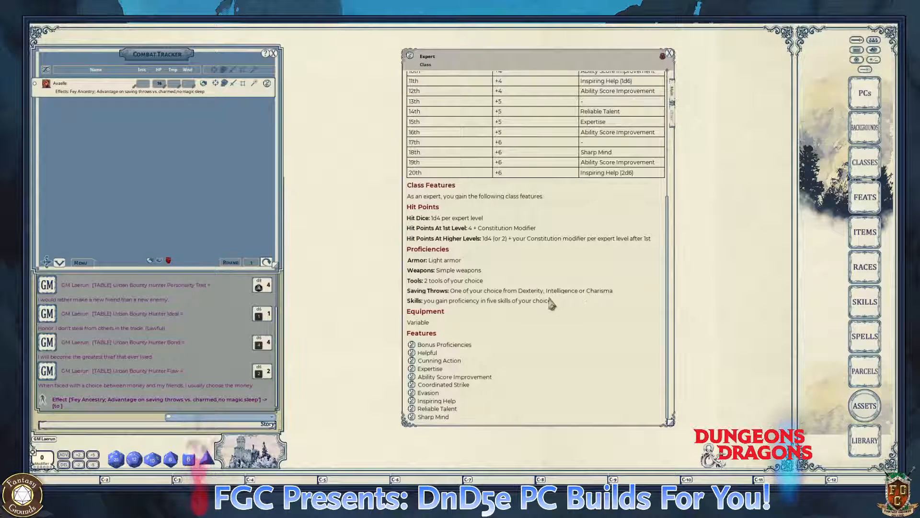
scroll(542, 309, "up", 2)
scroll(542, 306, "up", 4)
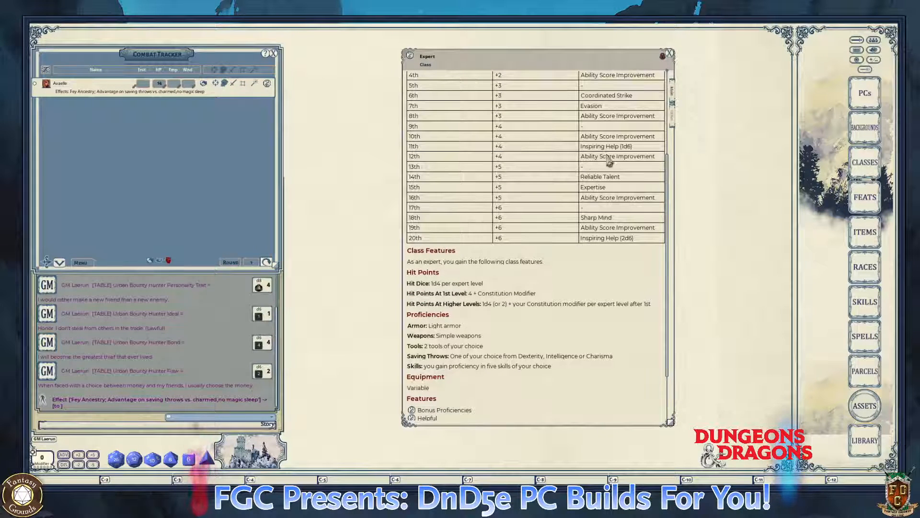
key("ctrl")
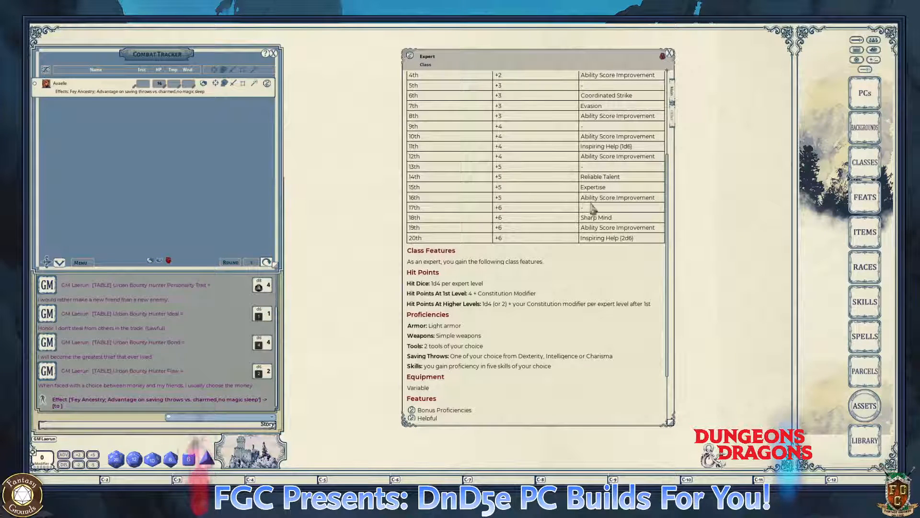
left_click(669, 54)
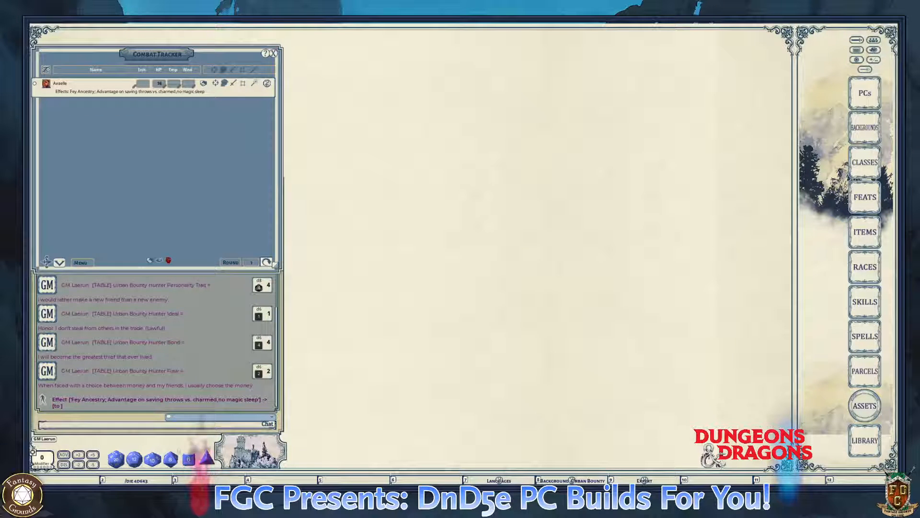
- Open Avaelle's character sheet from the list of player characters
key("ctrl")
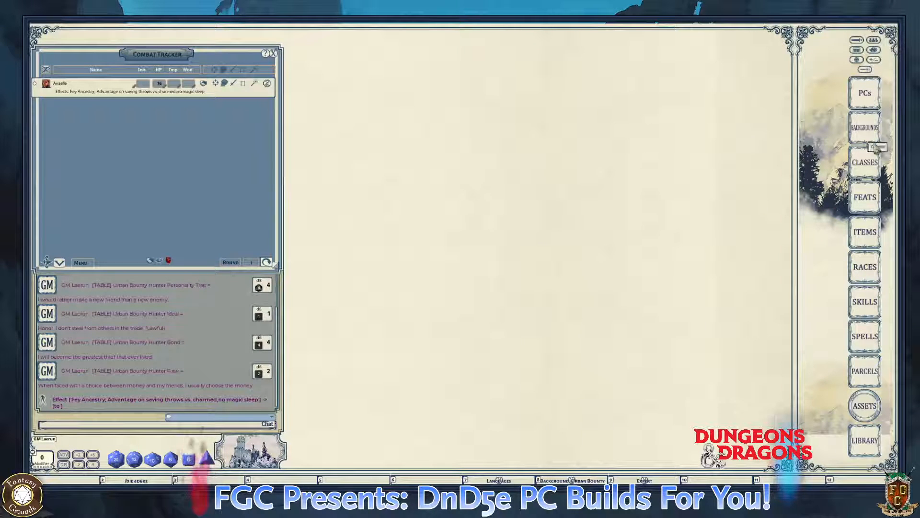
left_click(866, 94)
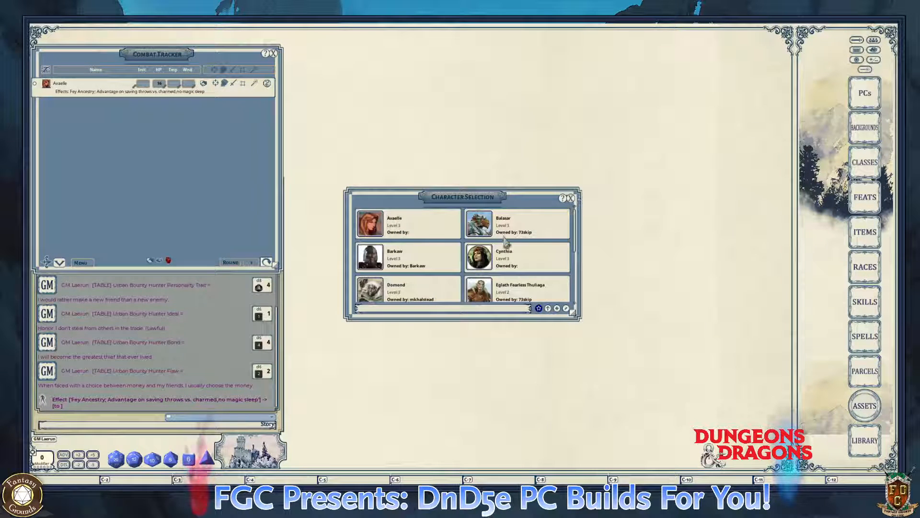
key("ctrl")
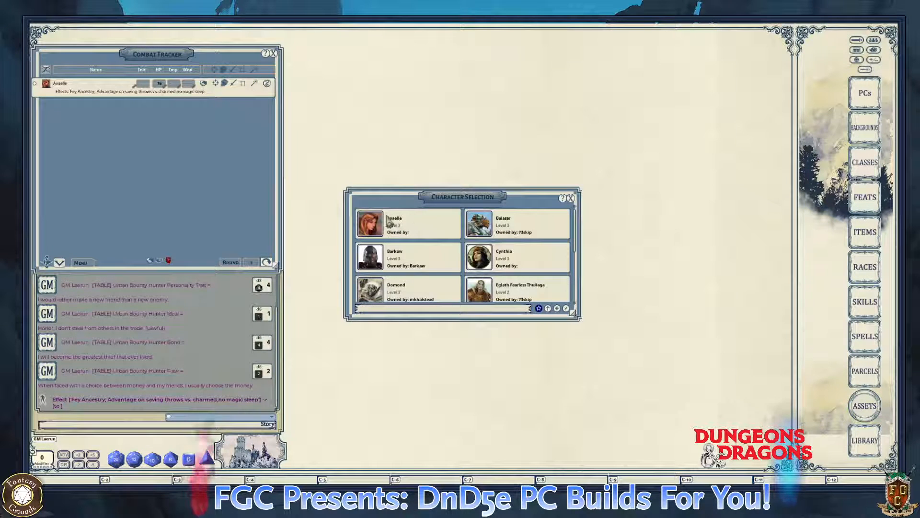
key("ctrl")
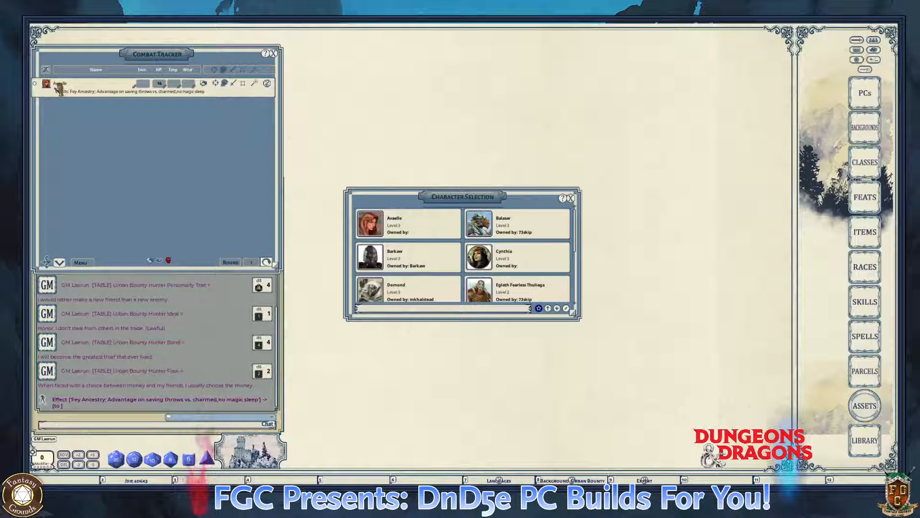
left_click(381, 223)
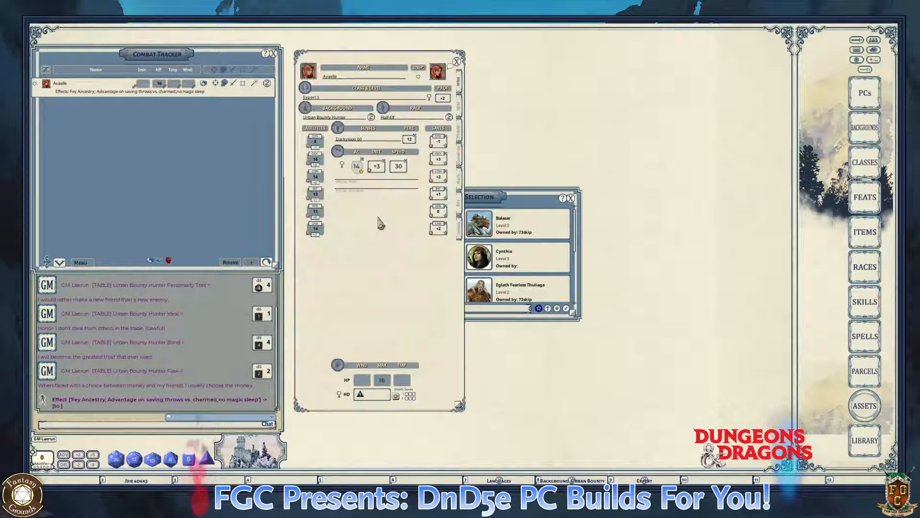
- Rename the character as Sidekick Avaelle, close the sheet, find the entry in the character list and close the list
key("ctrl")
left_click(324, 77)
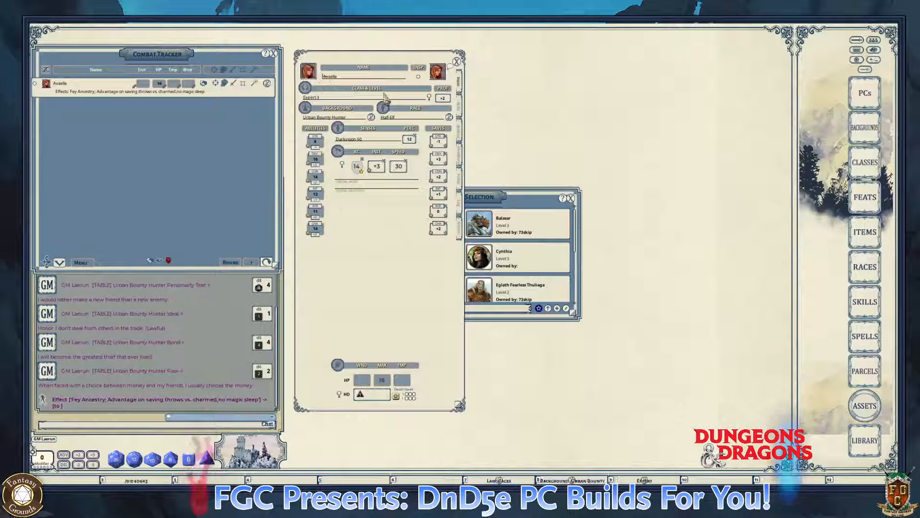
type("Sir")
key("BackSpace")
type("dekick")
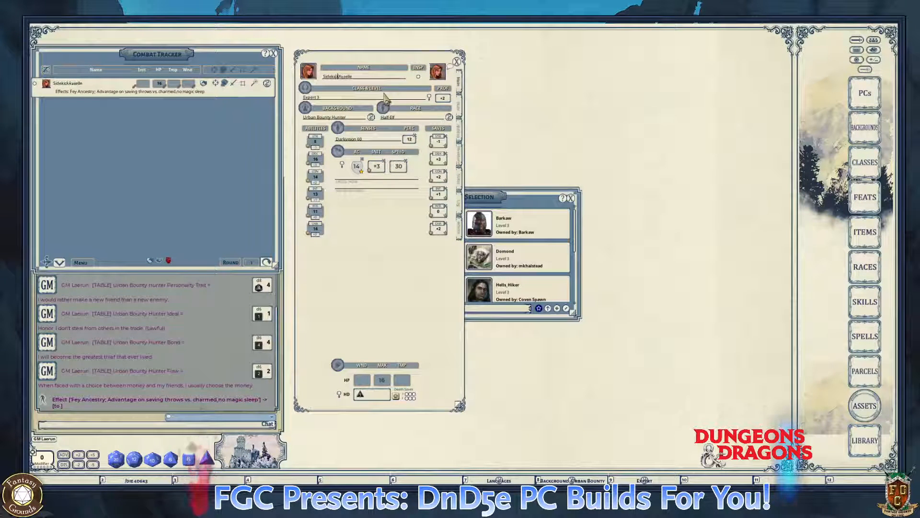
key("ctrl")
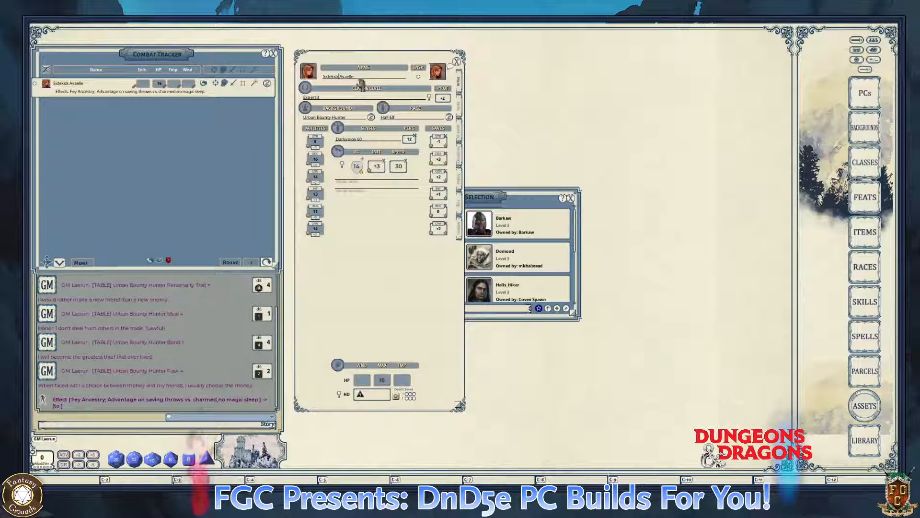
left_click(457, 62)
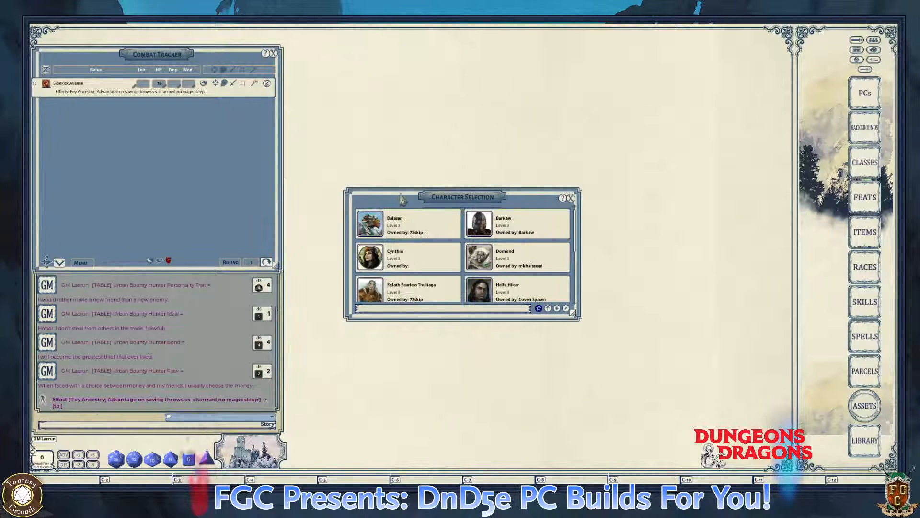
scroll(513, 253, "down", 5)
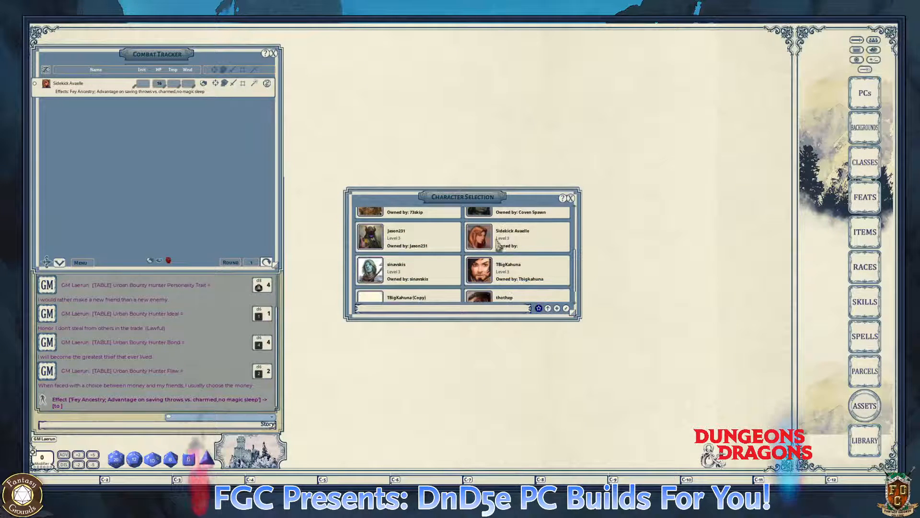
left_click(569, 197)
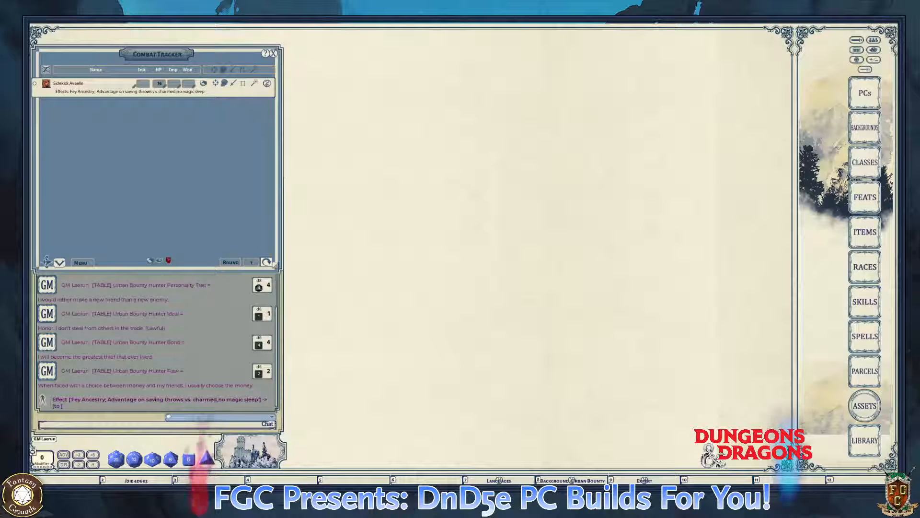
- Open the party sheet, place it beside the combat tracker and add Sidekick Avaelle to the party
key("ctrl")
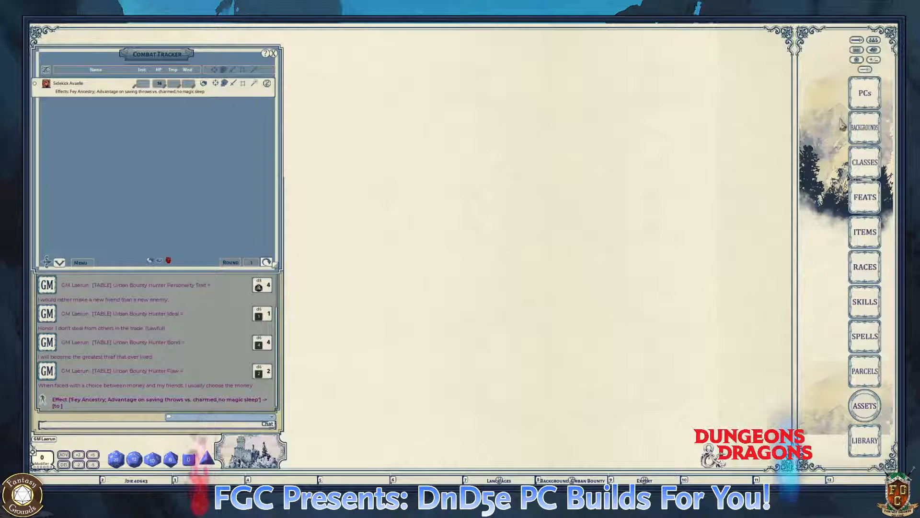
key("ctrl")
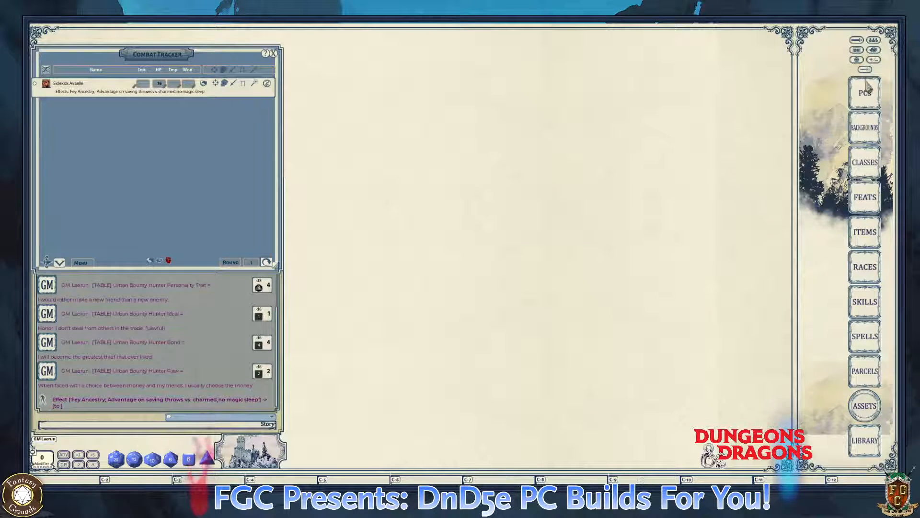
left_click(872, 48)
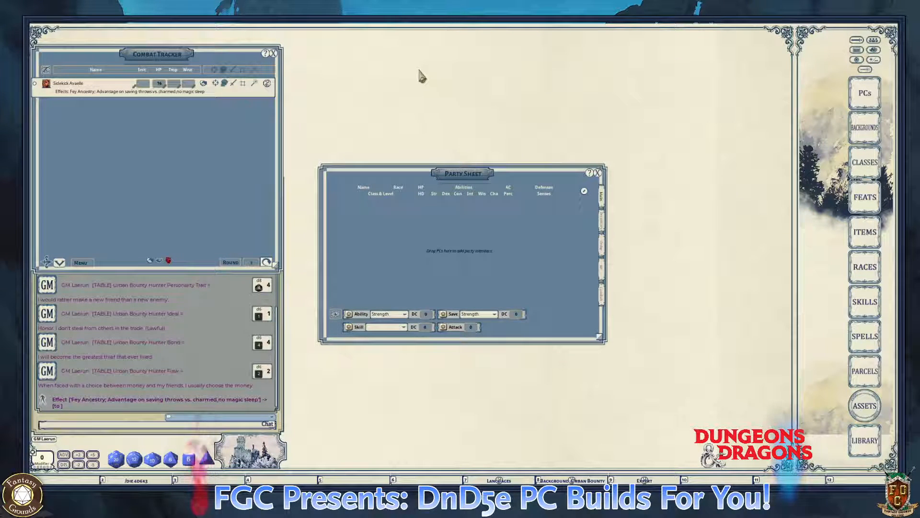
left_click_drag(461, 173, 452, 65)
left_click_drag(269, 85, 353, 116)
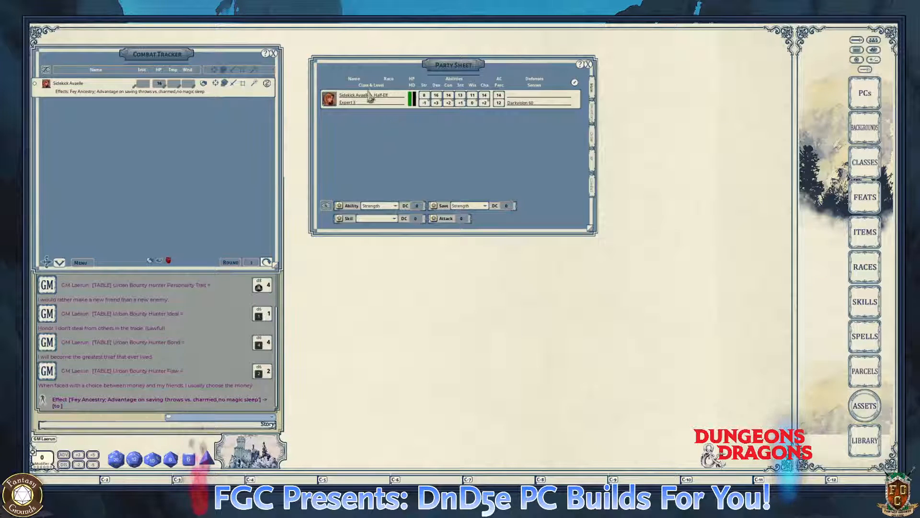
key("ctrl")
left_click_drag(460, 68, 442, 59)
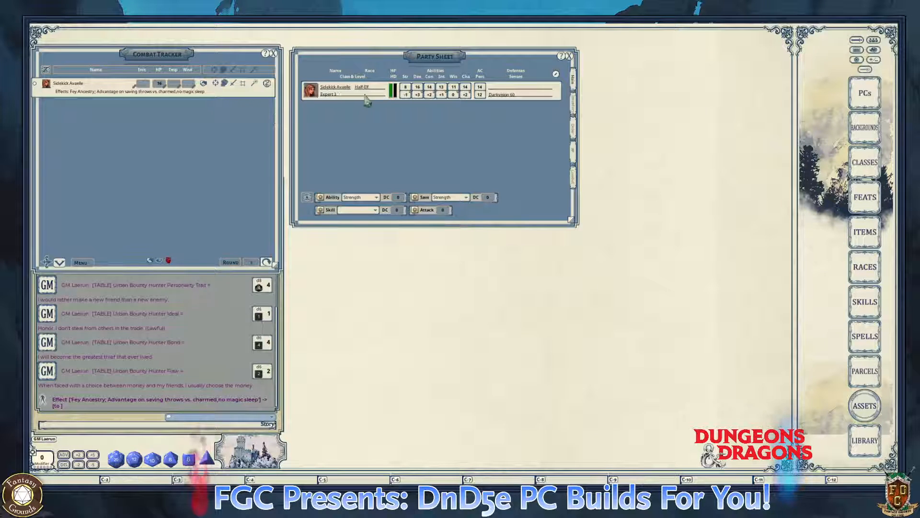
key("ctrl")
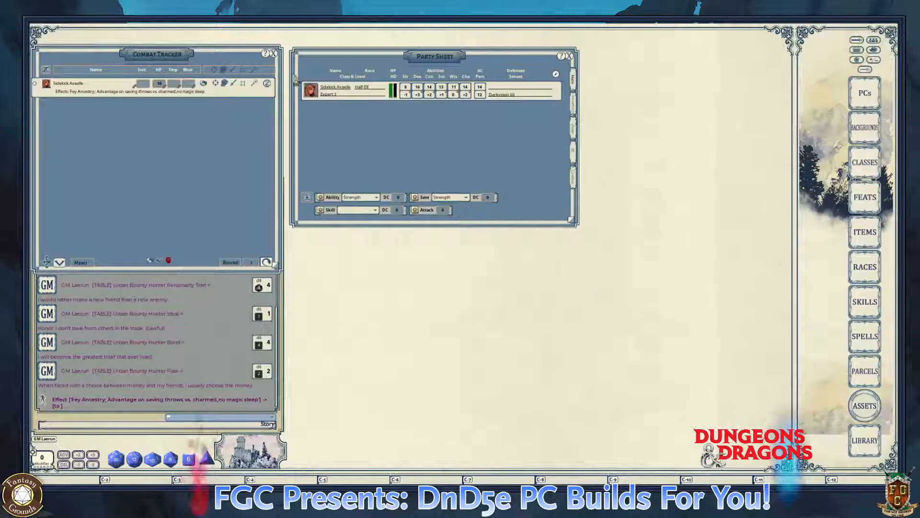
key("ctrl")
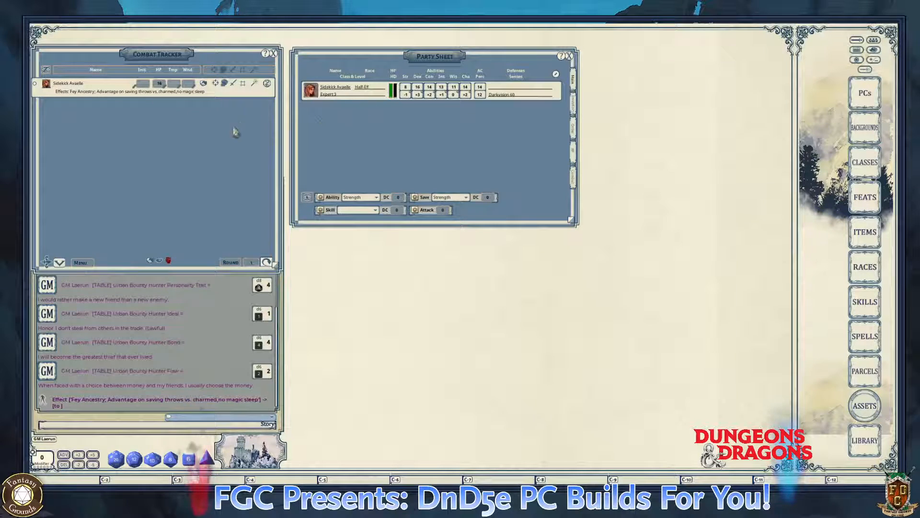
key("ctrl")
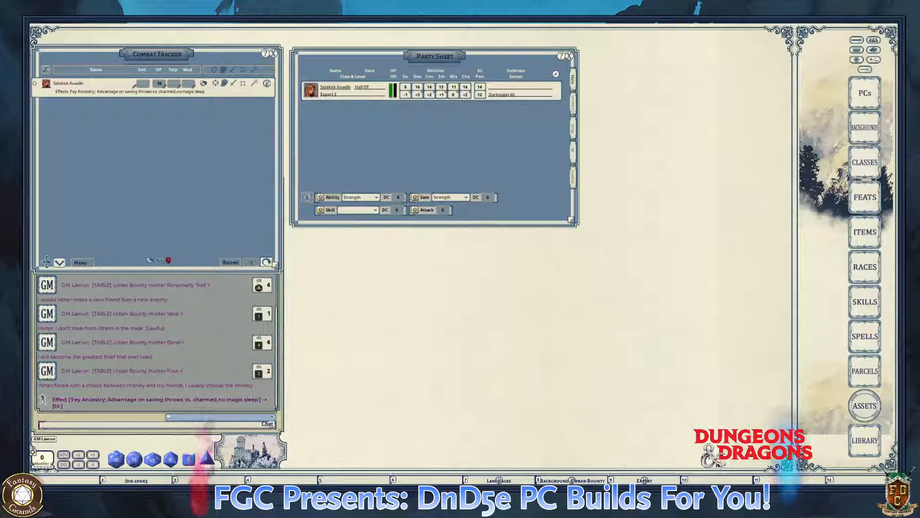
key("ctrl")
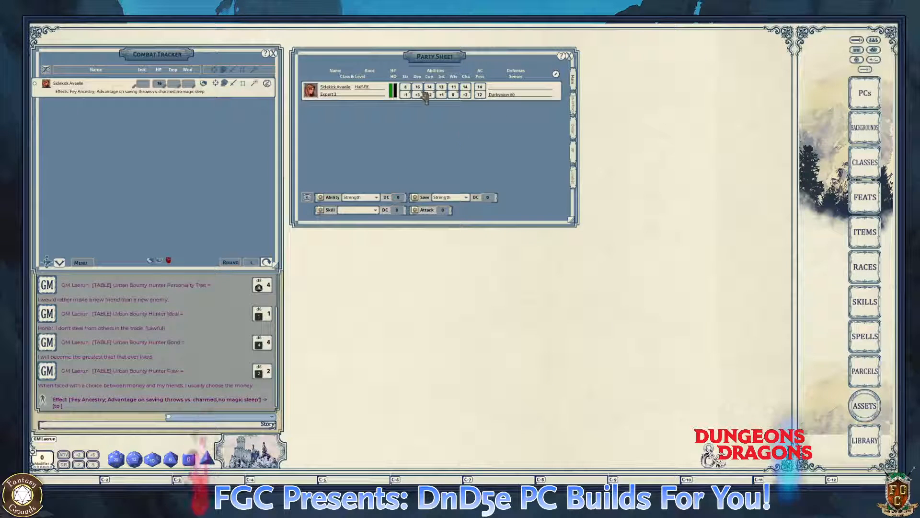
key("ctrl")
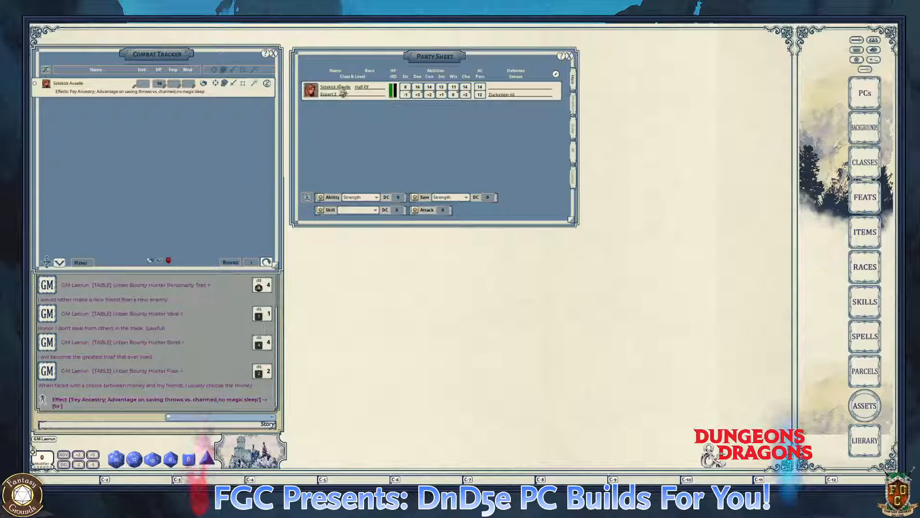
- Look through the party sheet's sections up to the watch order and marching formation
left_click(575, 106)
left_click(574, 85)
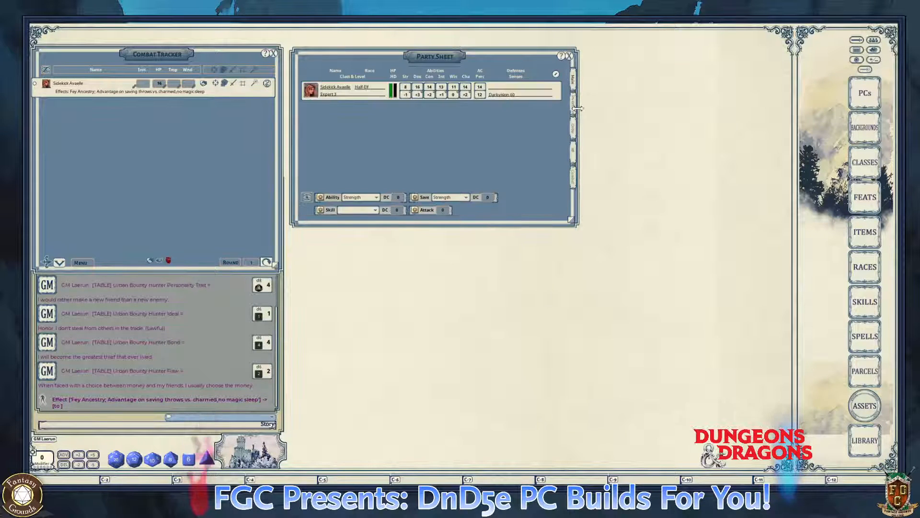
left_click(574, 110)
left_click(576, 132)
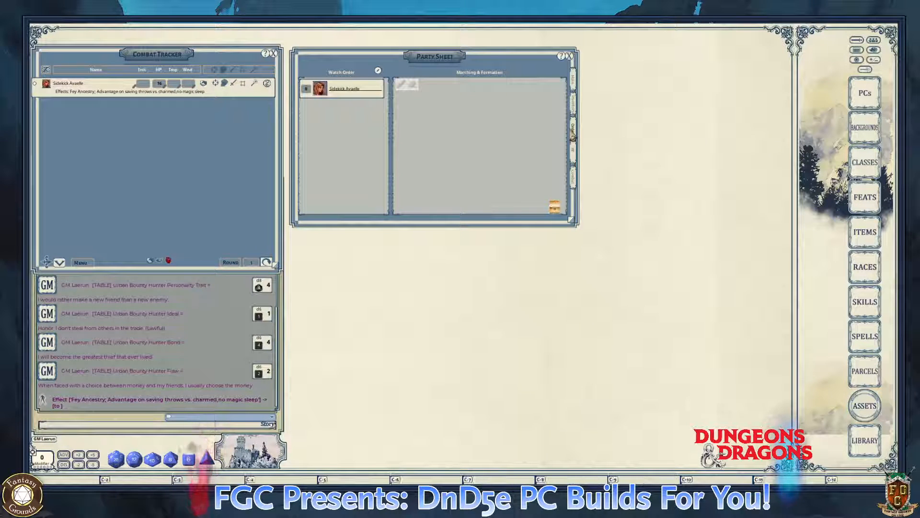
key("ctrl")
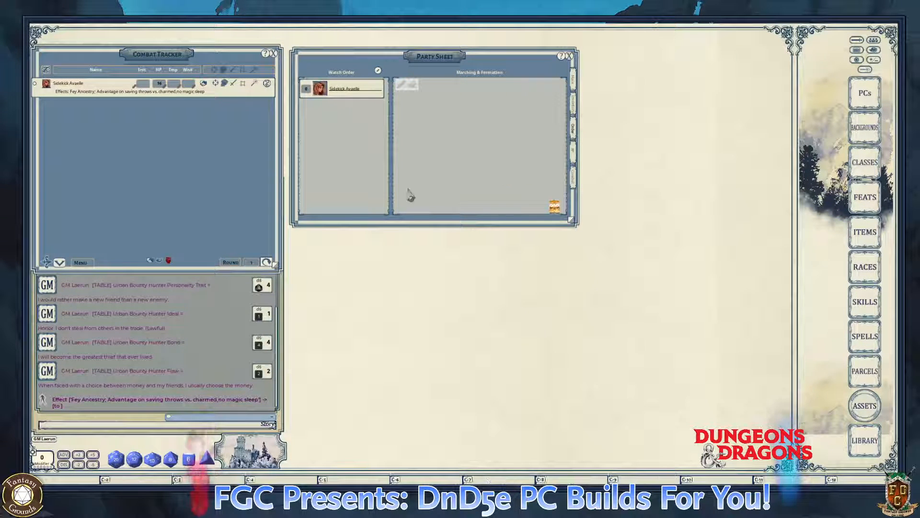
key("ctrl")
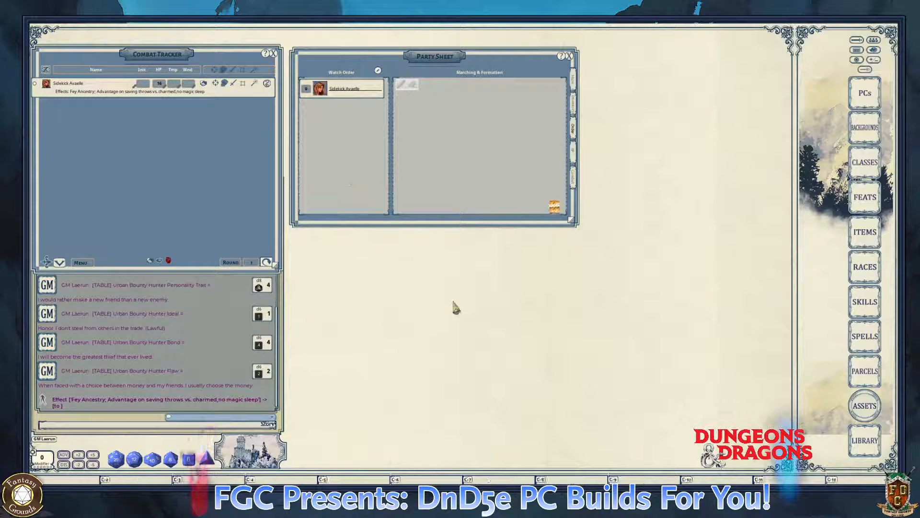
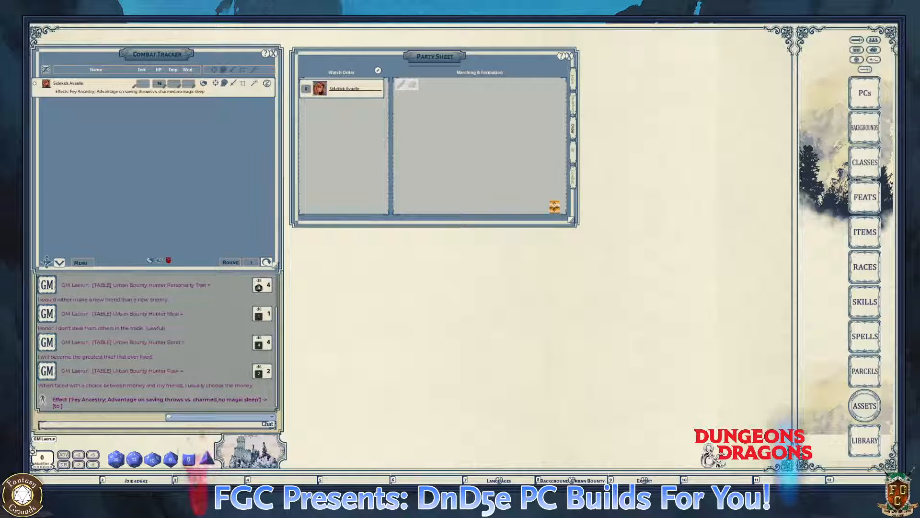
- Close the party sheet and create a new blank character, leaving only its sheet open beside the combat tracker
key("ctrl")
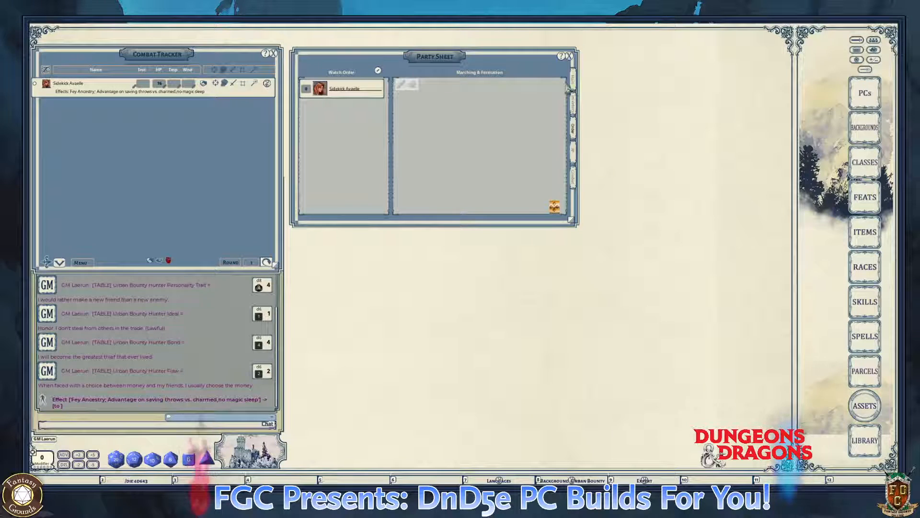
left_click(570, 56)
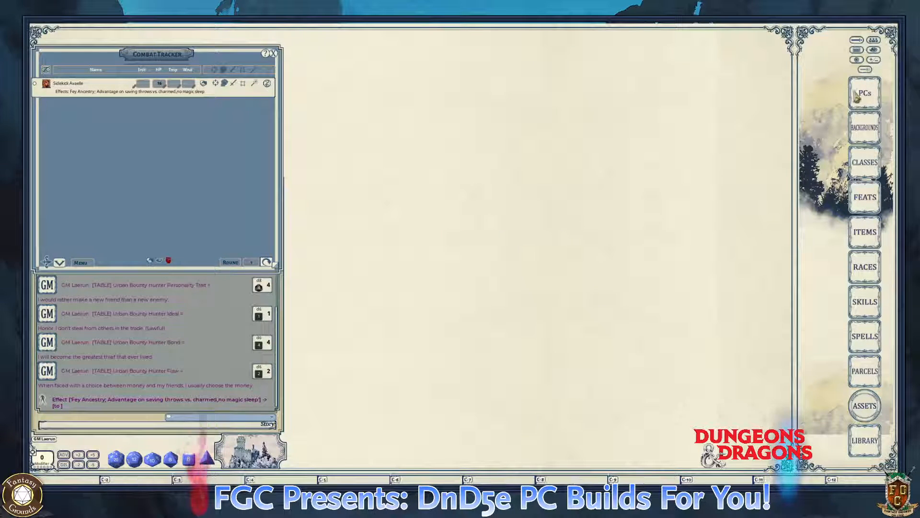
left_click(865, 103, "ctrl")
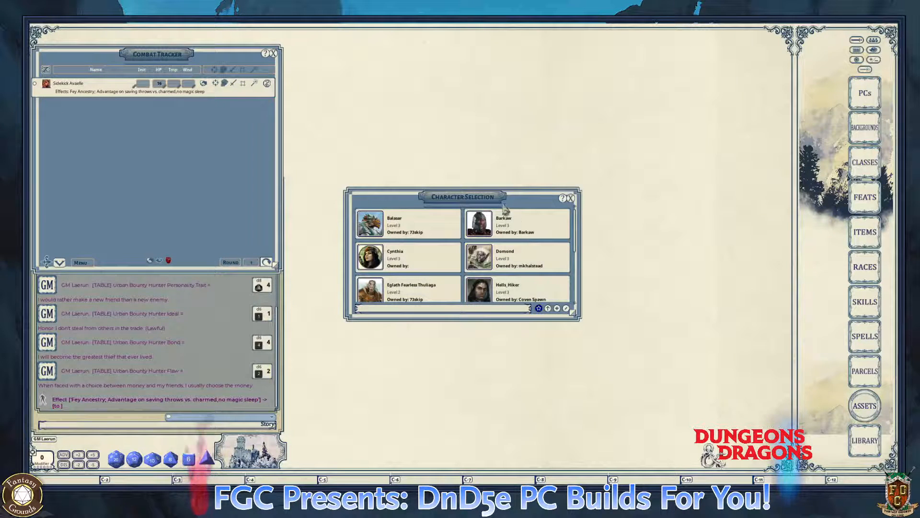
left_click_drag(558, 316, 752, 257)
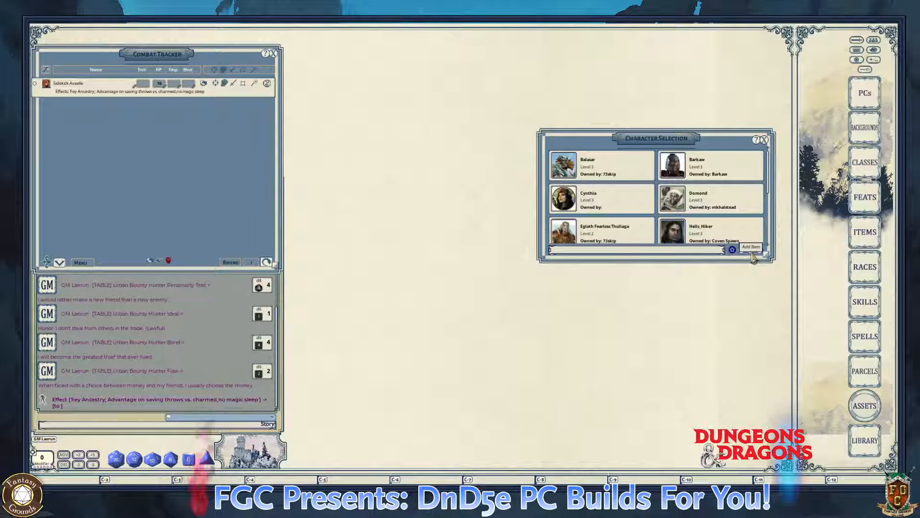
left_click(753, 256)
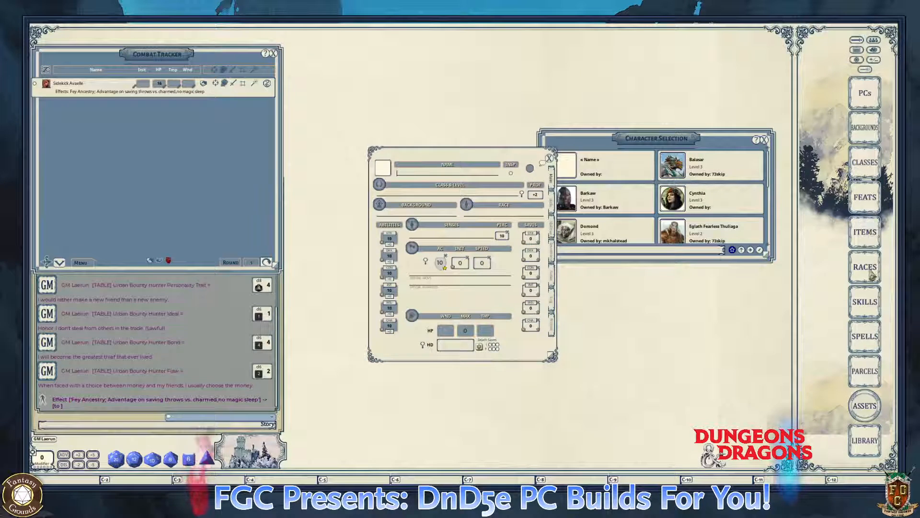
left_click(764, 141)
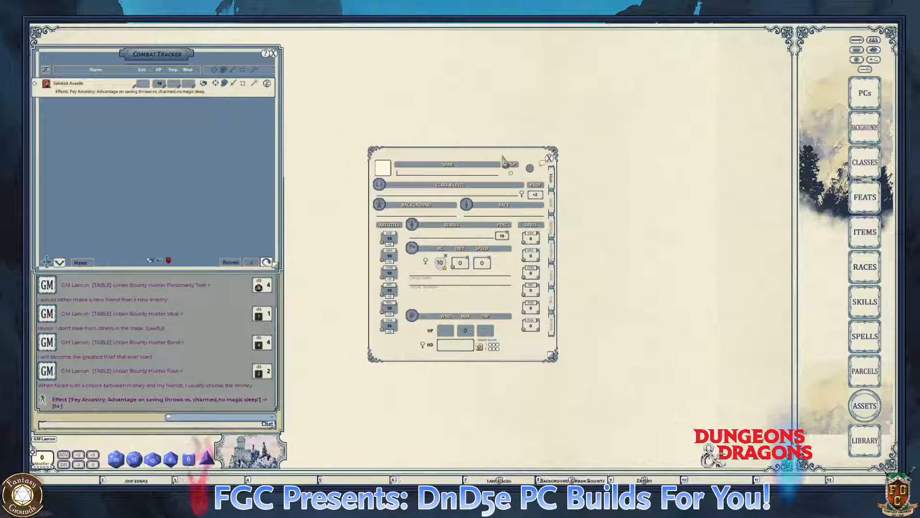
left_click_drag(498, 159, 416, 108)
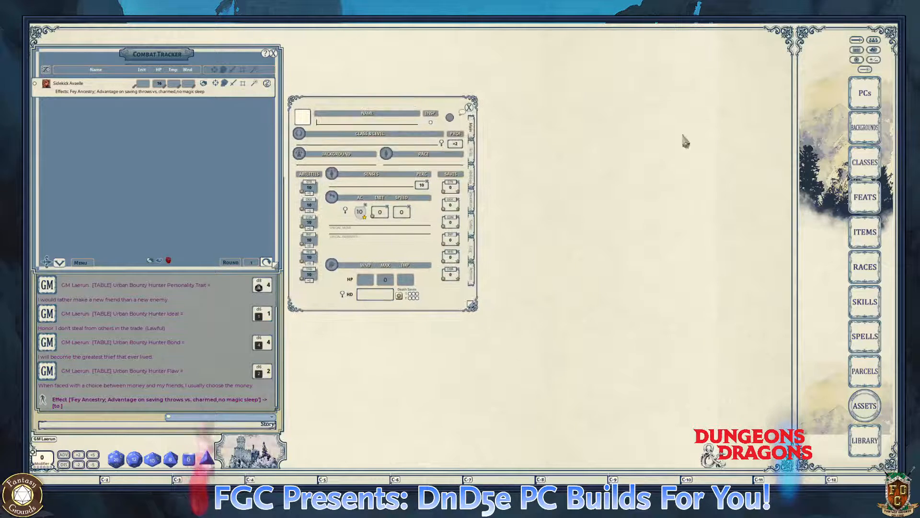
- Open the class list for the D&D Tasha's Cauldron of Everything group and arrange it next to the blank character sheet
left_click(865, 168)
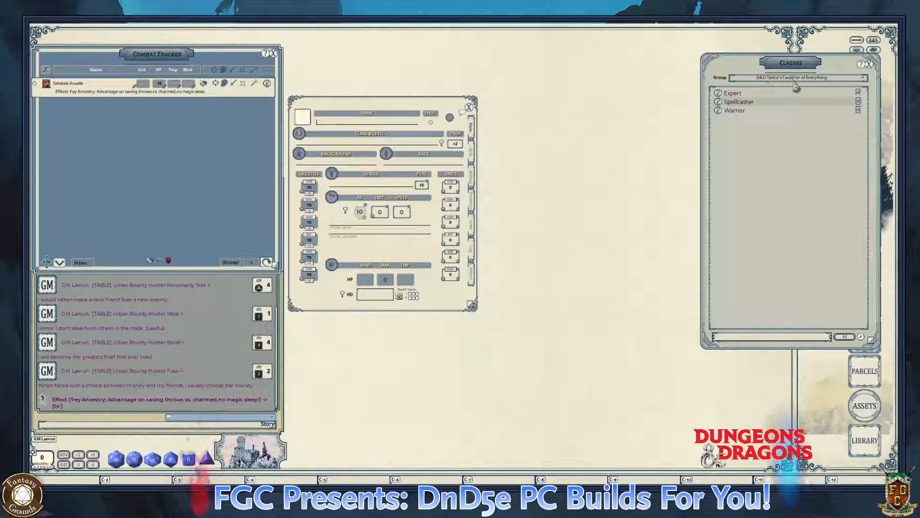
left_click(866, 78)
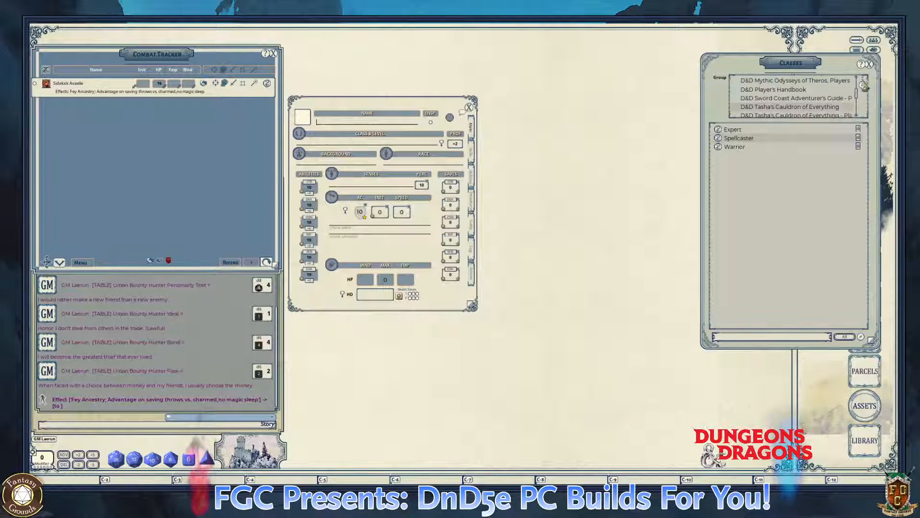
scroll(796, 98, "up", 1)
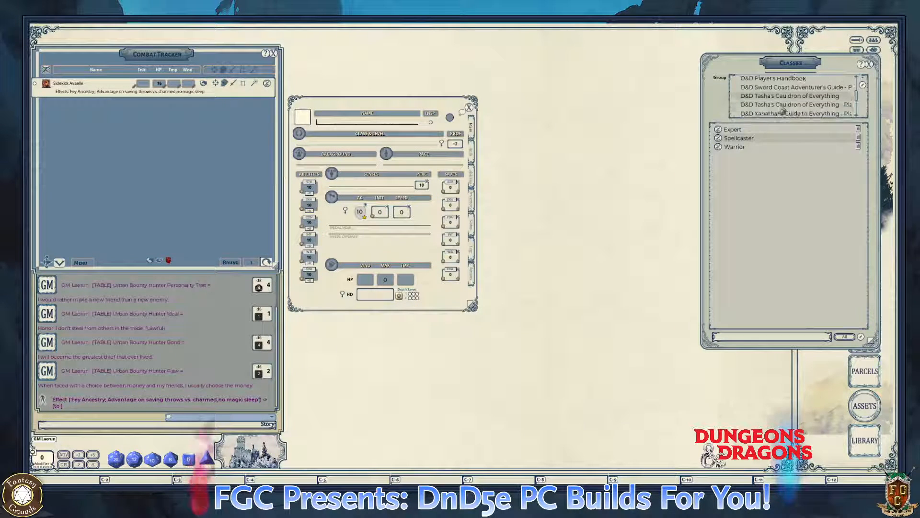
left_click(812, 105)
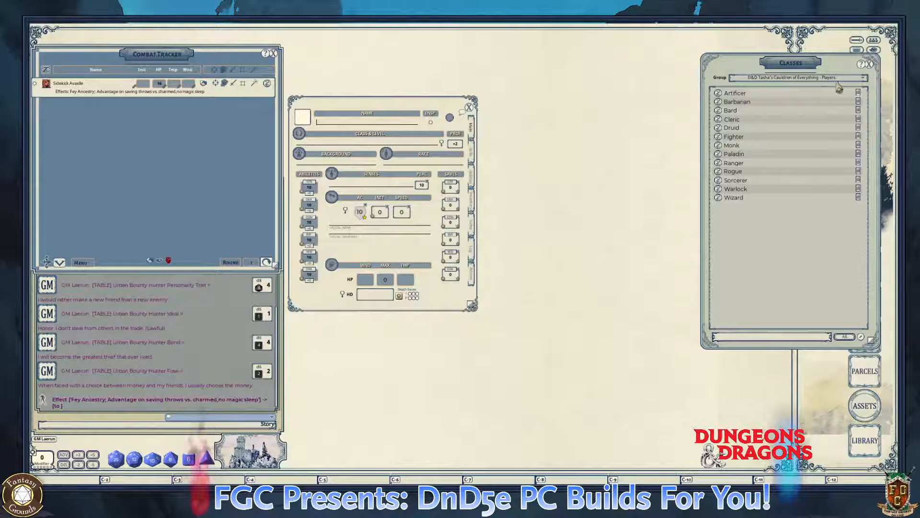
left_click(864, 79)
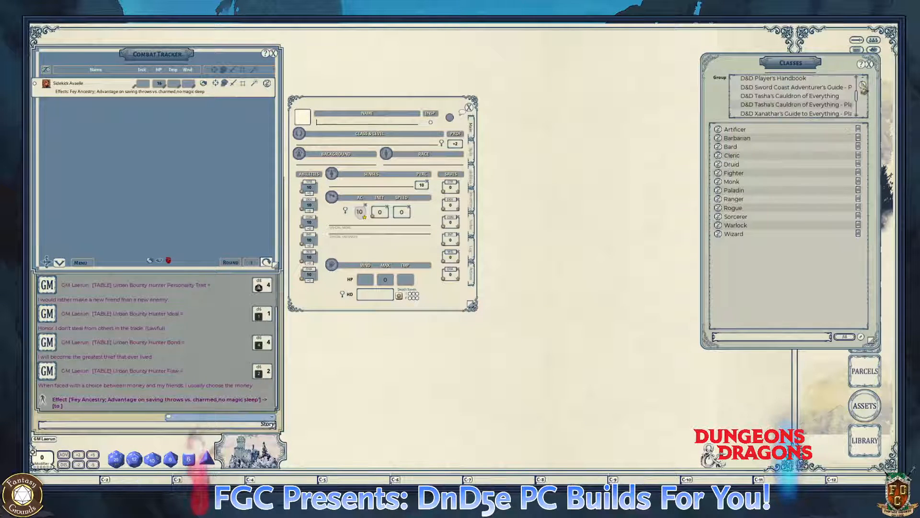
left_click(819, 96)
left_click_drag(799, 71, 647, 80)
left_click_drag(391, 101, 421, 82)
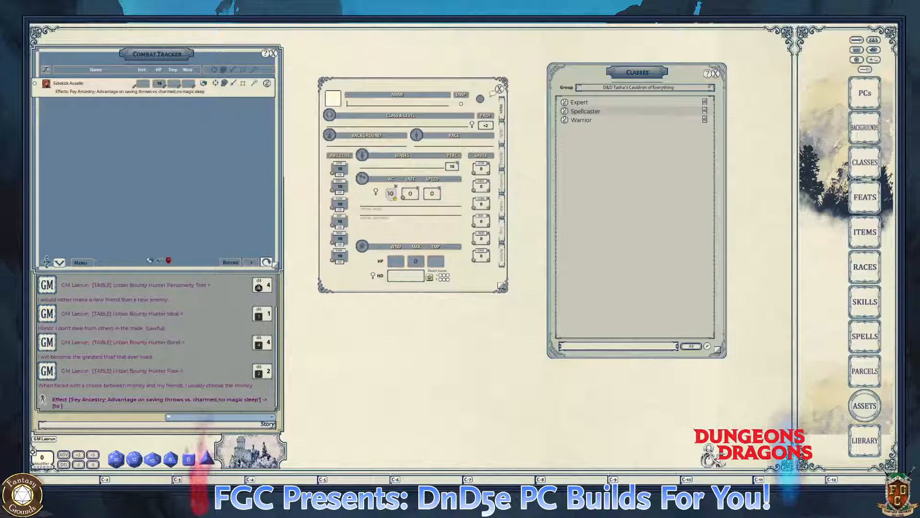
key("ctrl")
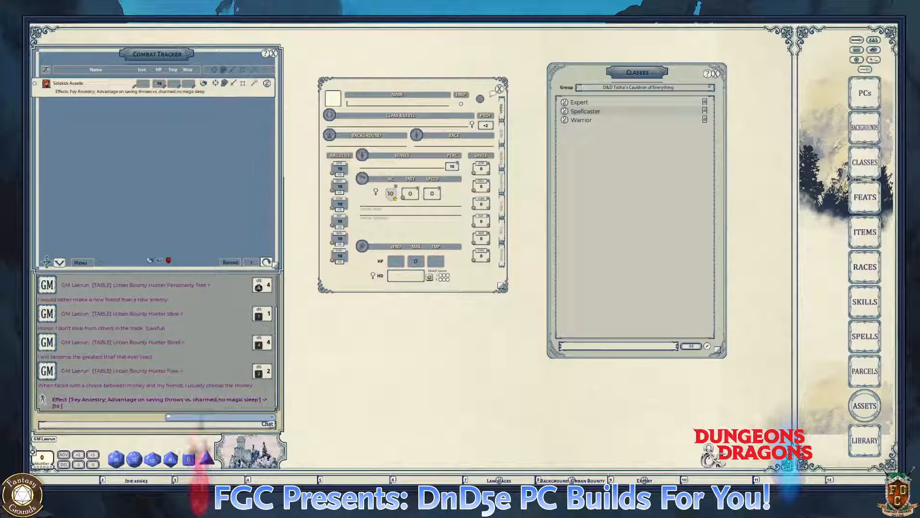
key("ctrl")
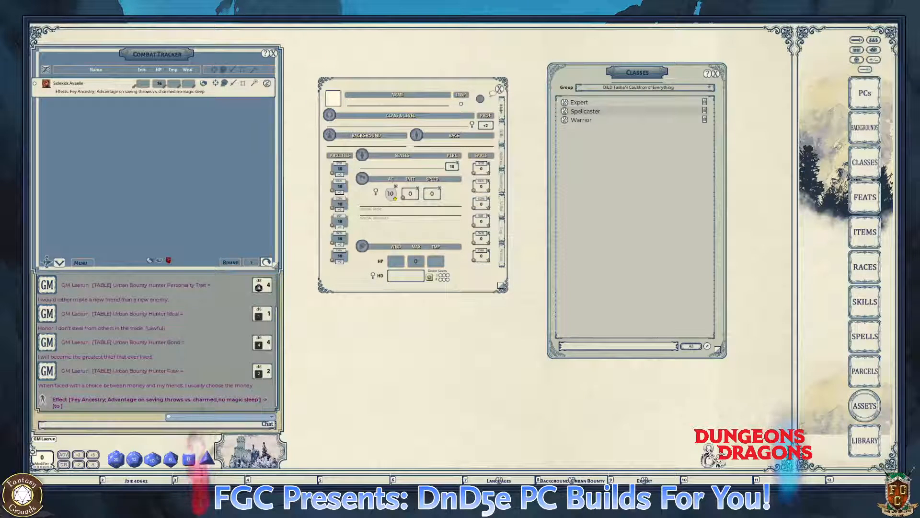
key("ctrl")
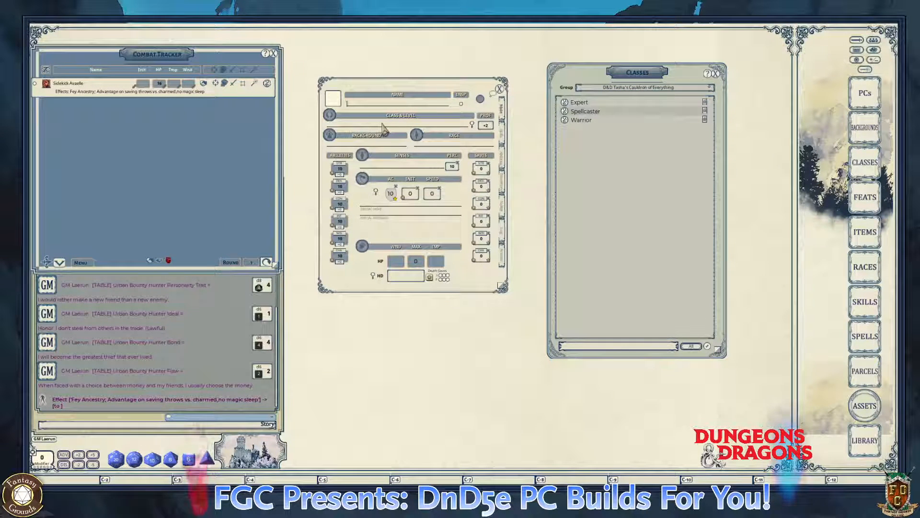
scroll(340, 186, "up", 6)
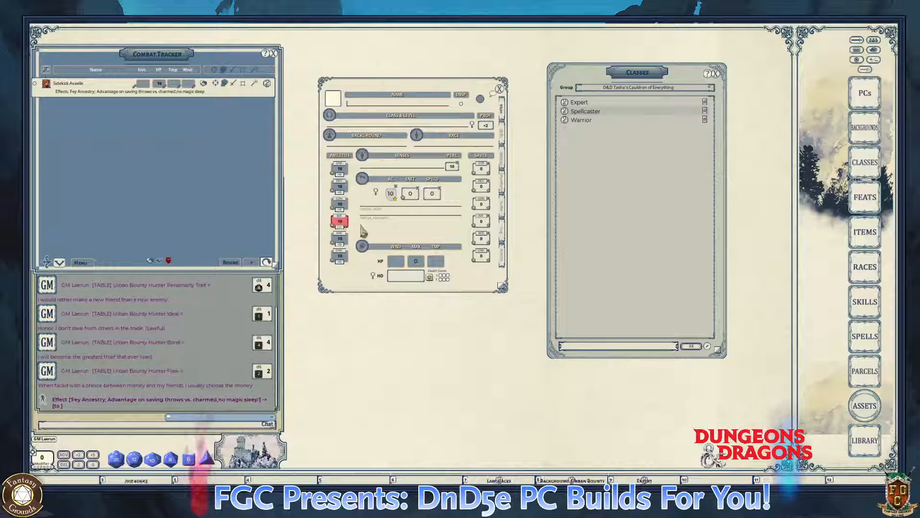
key("ctrl")
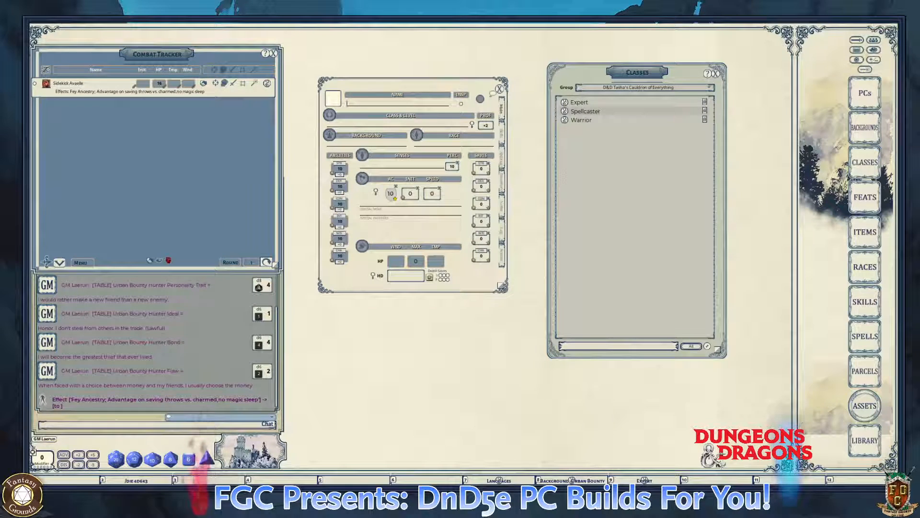
key("ctrl")
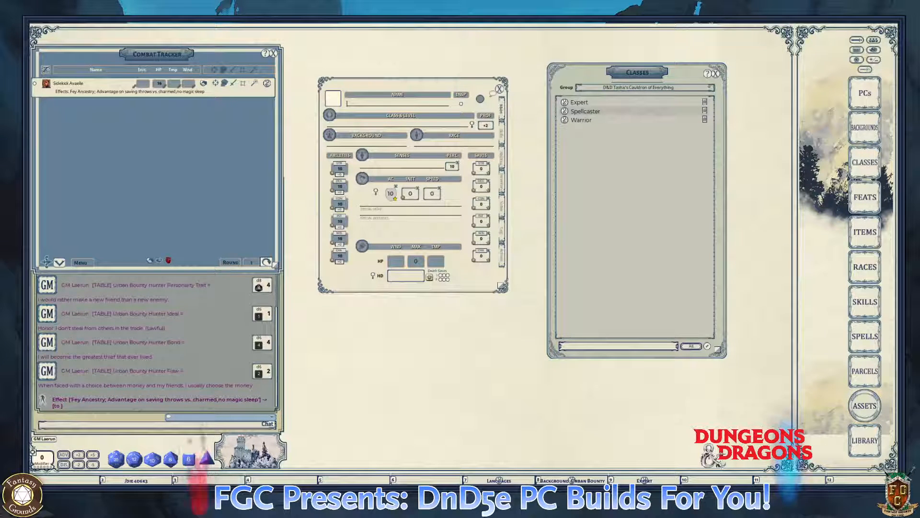
key("ctrl")
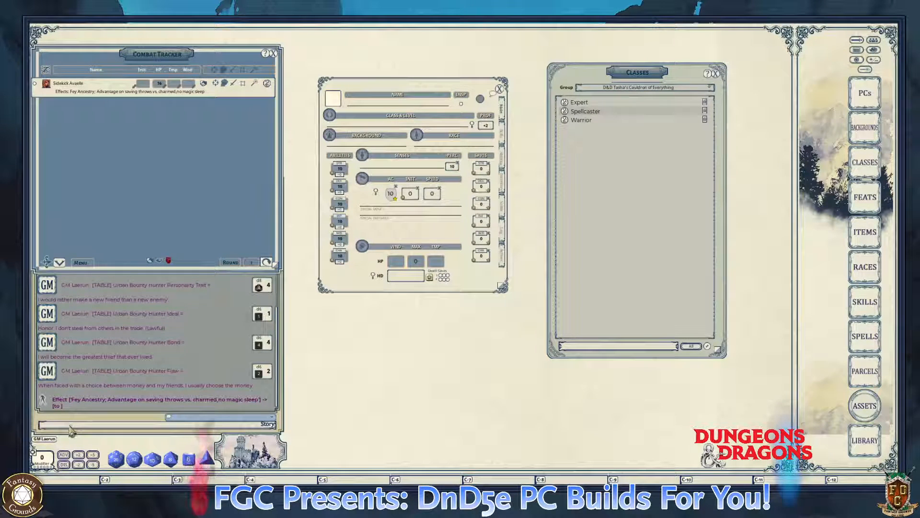
- Write the dice command /die 4d6k3 in the chat entry and store it in the second Ctrl hotkey slot
key("ctrl")
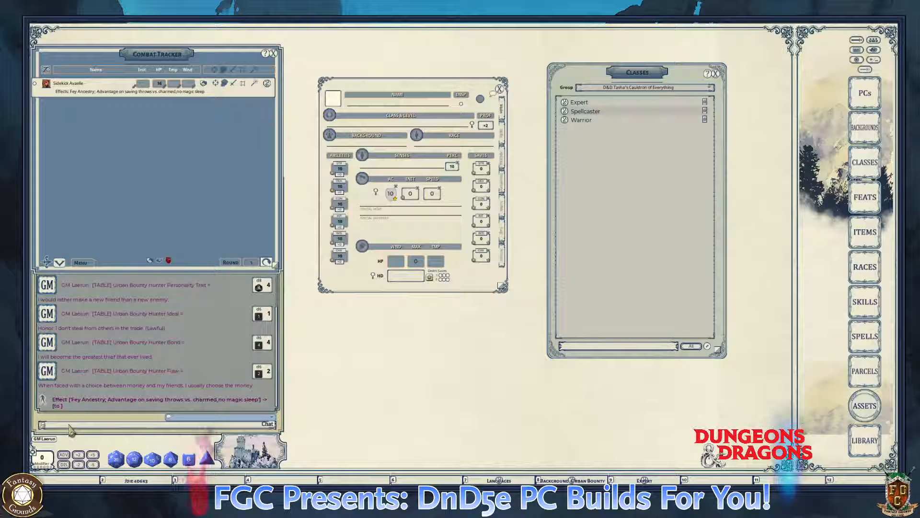
type("e")
key("ctrl")
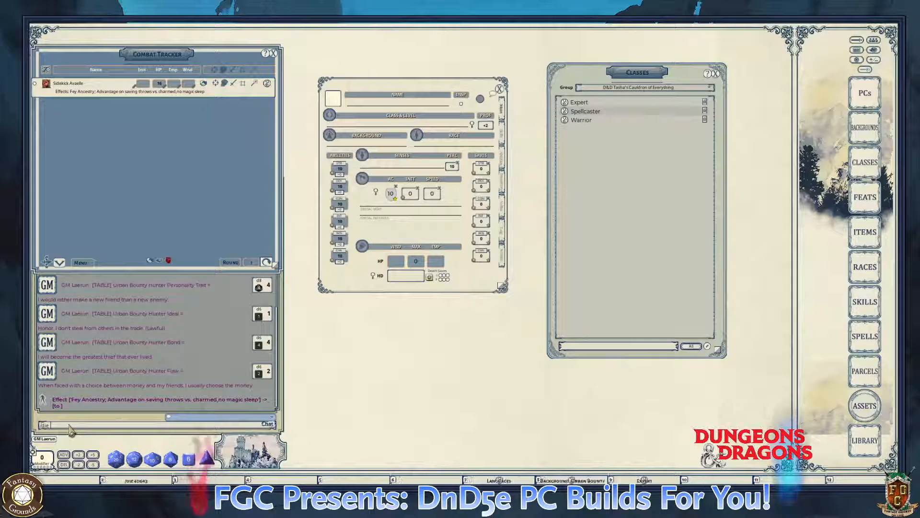
type("4")
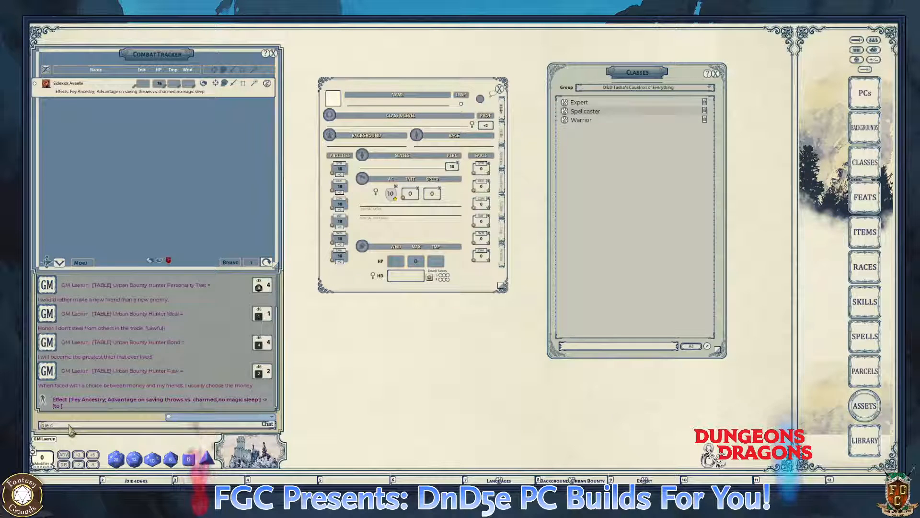
type("d")
key("ctrl")
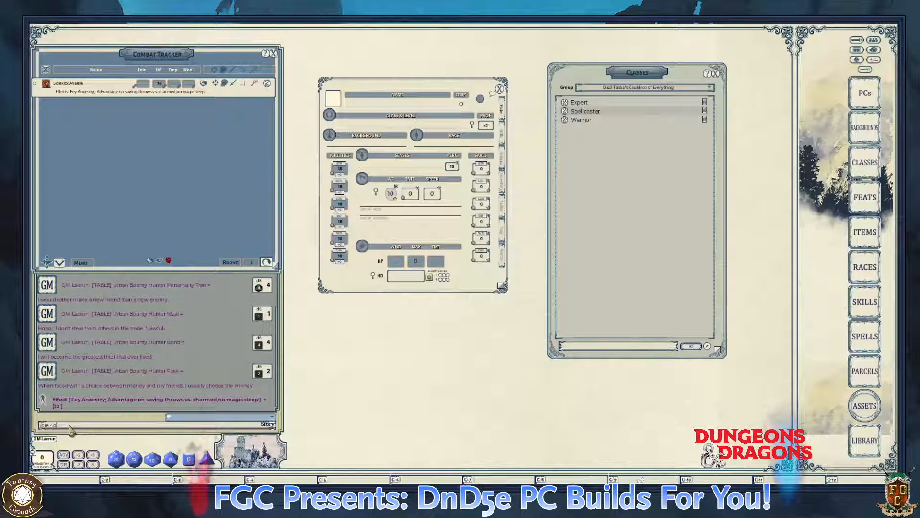
type("6")
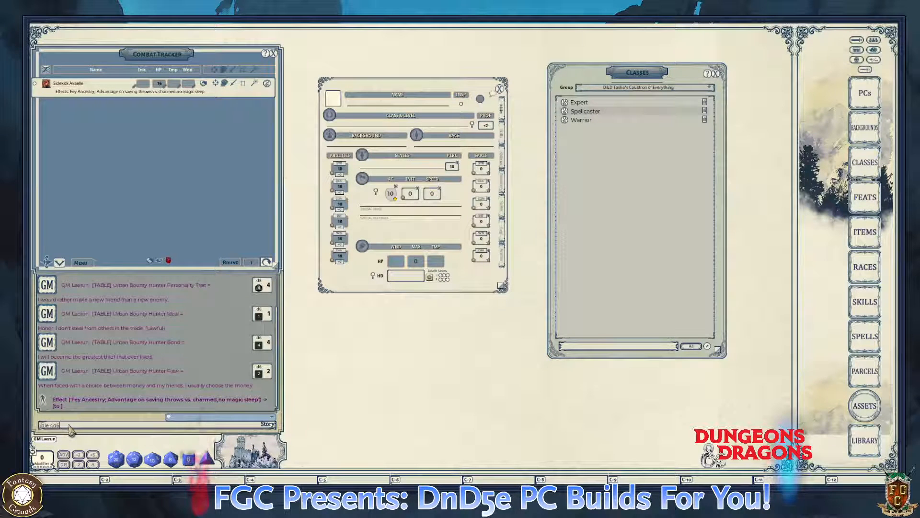
key("ctrl")
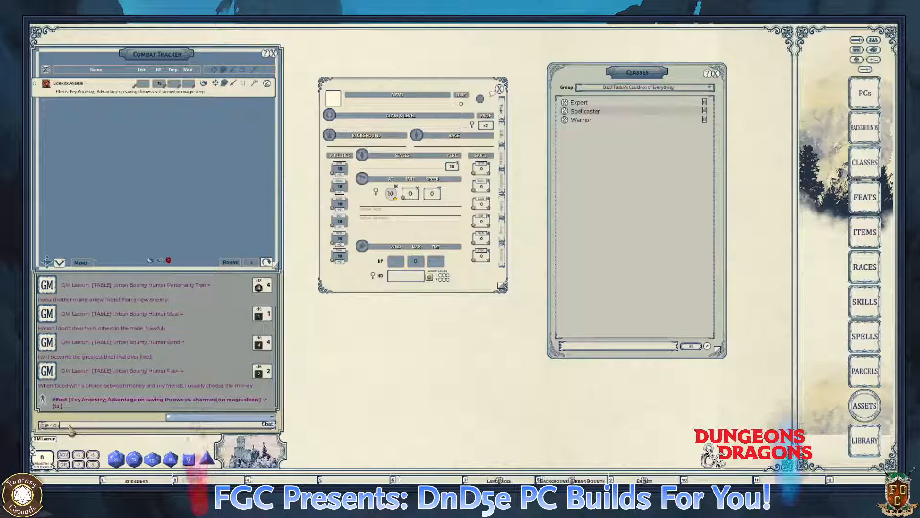
type("3")
key("ctrl")
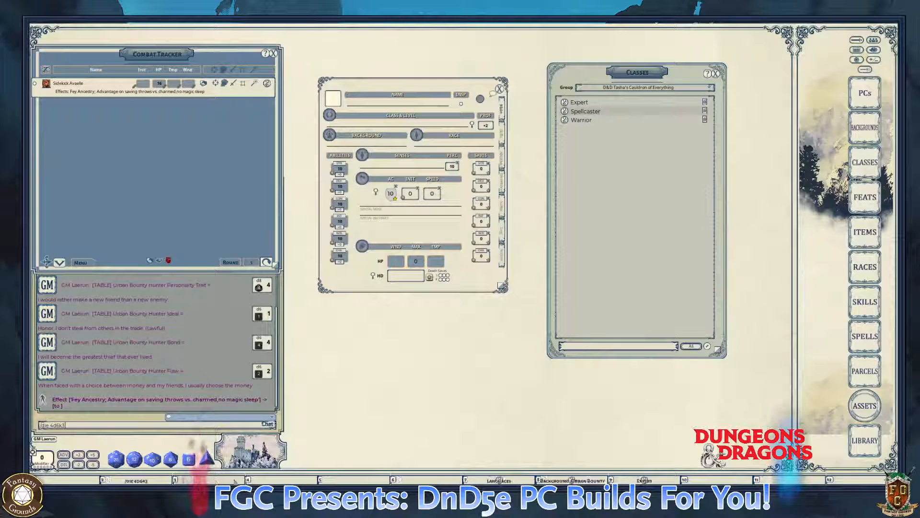
key("ctrl")
left_click_drag(52, 426, 210, 480)
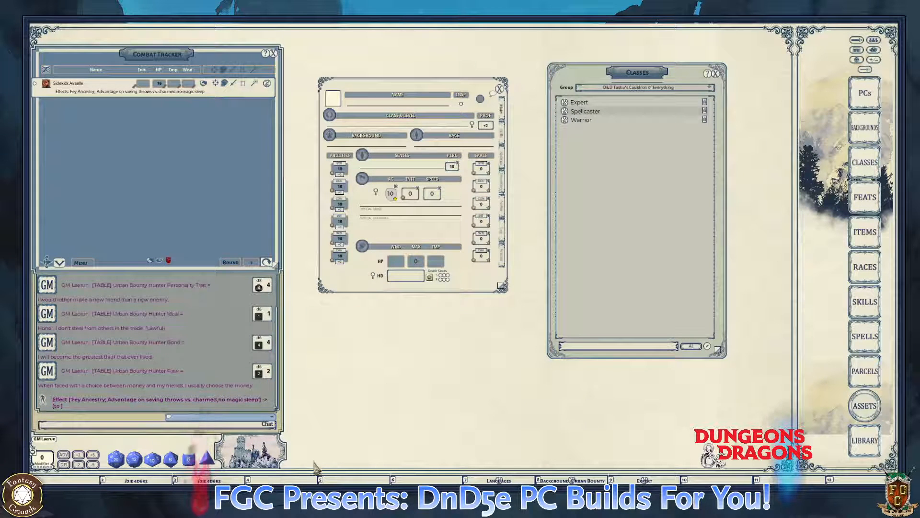
key("ctrl")
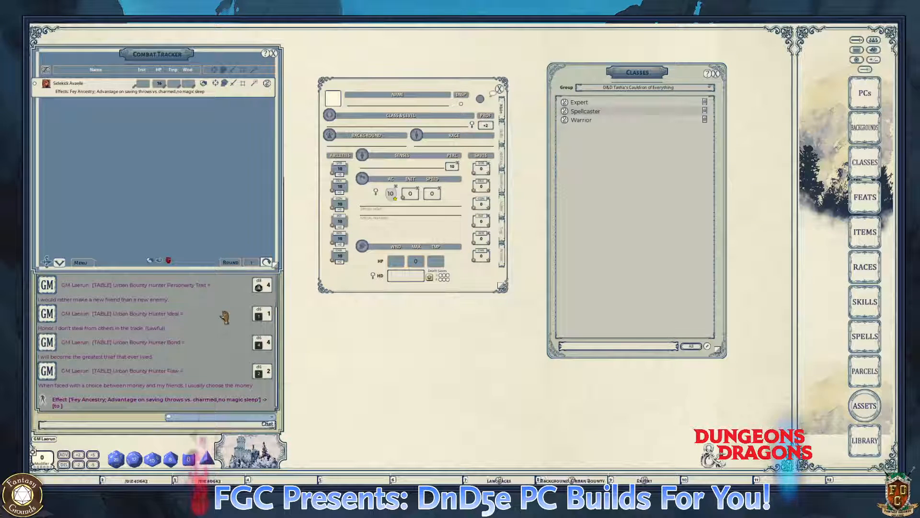
- Empty the chat log with the /clear command and close the combat tracker
right_click(223, 313)
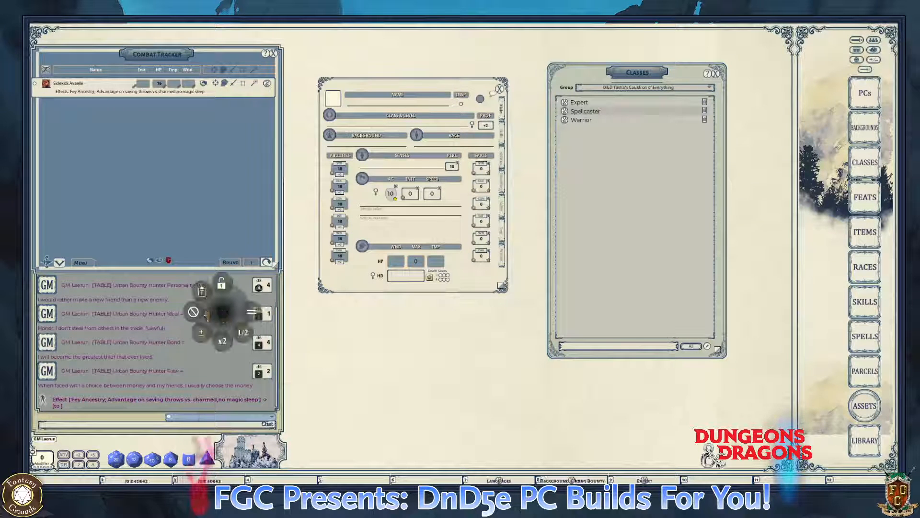
left_click(87, 430)
type("/clear")
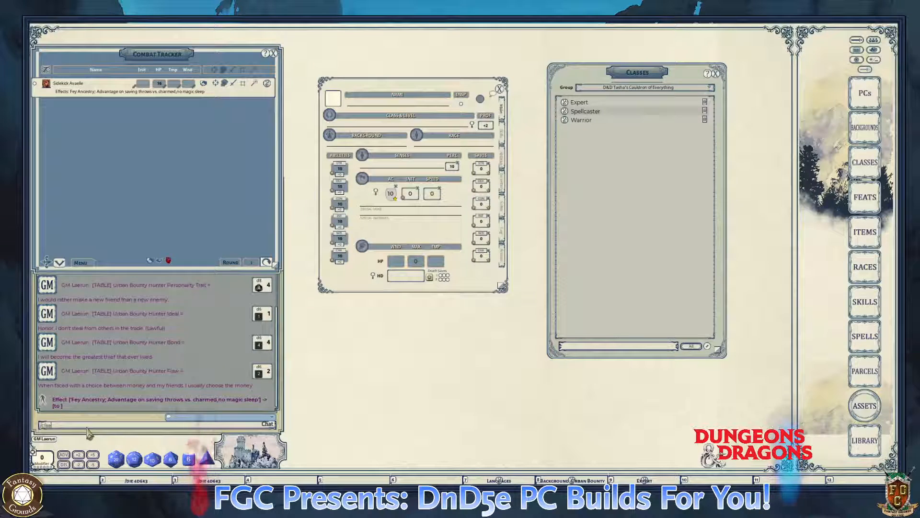
key("Return")
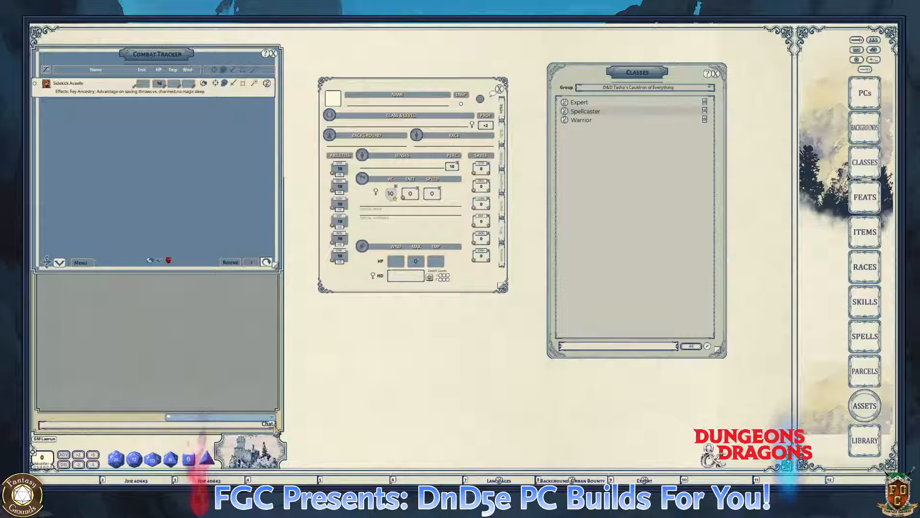
key("ctrl")
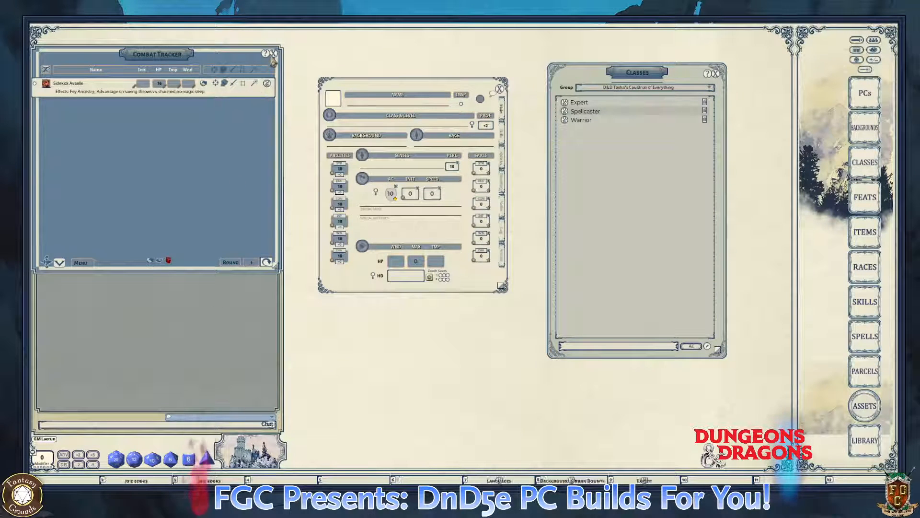
left_click(273, 54)
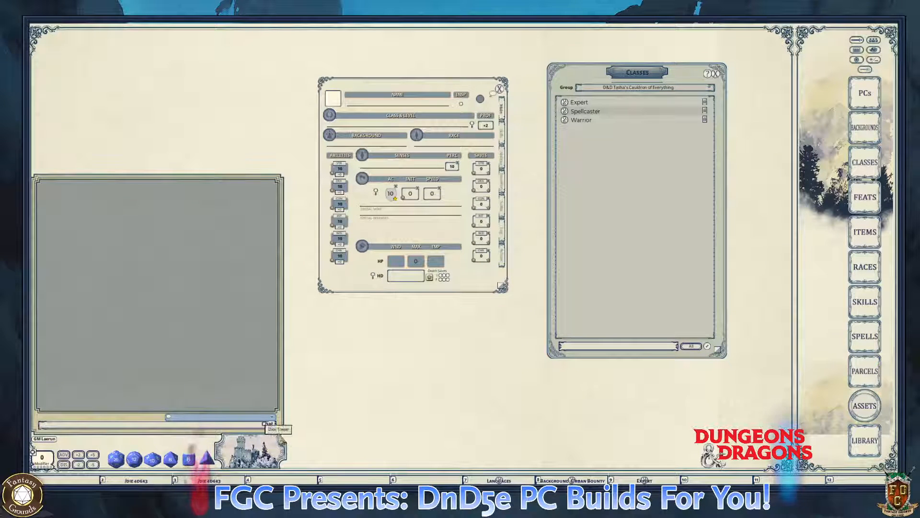
- Roll the stored 4d6k3 dice command six times to generate a set of ability scores in the chat
key("ctrl")
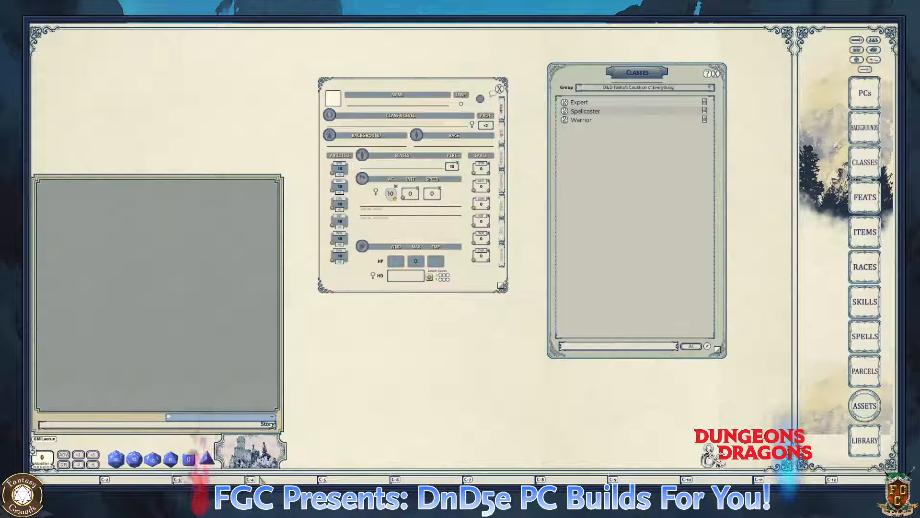
key("ctrl")
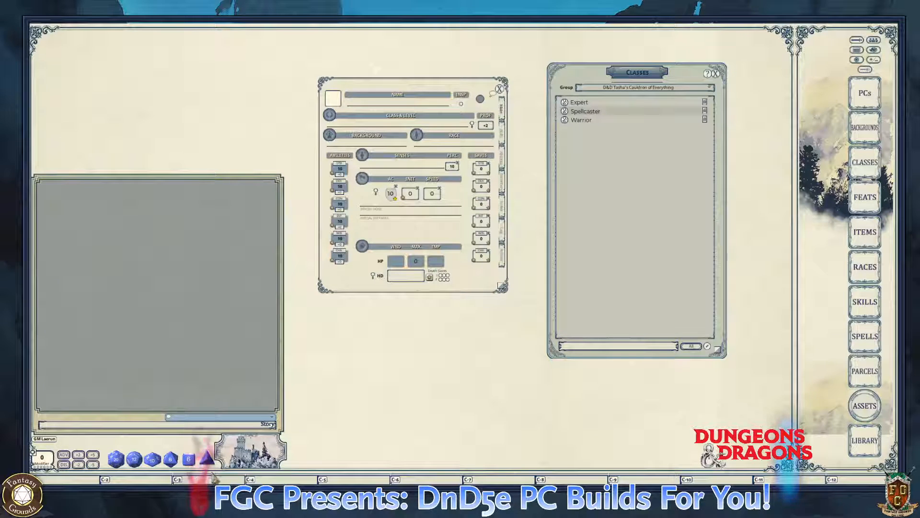
key("ctrl")
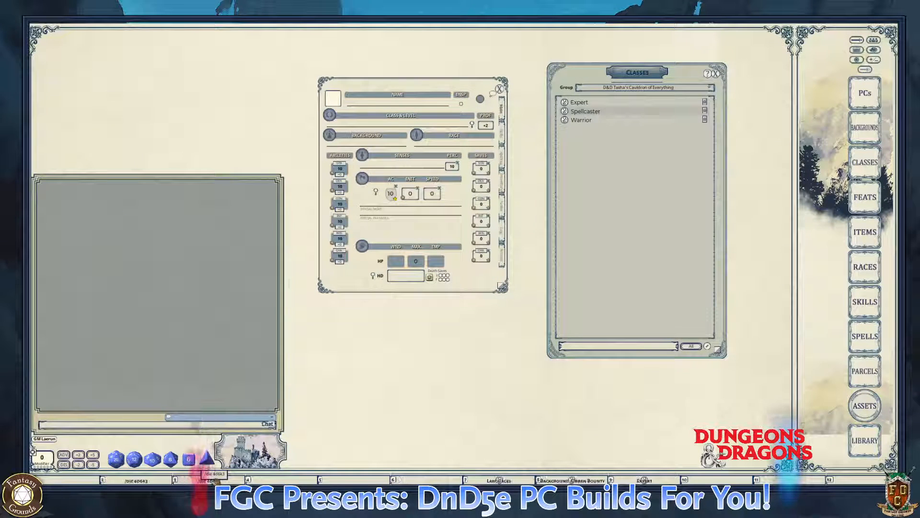
left_click(214, 480)
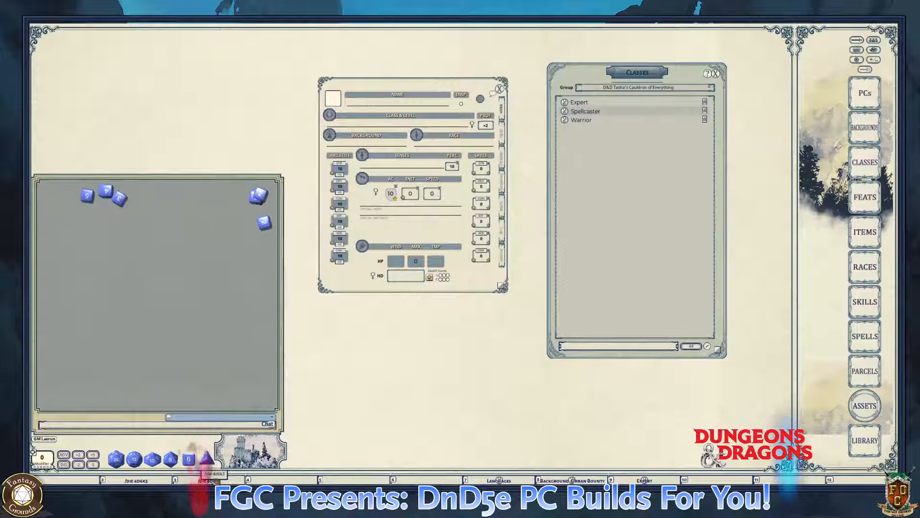
left_click(215, 481)
left_click(216, 480)
left_click(216, 480)
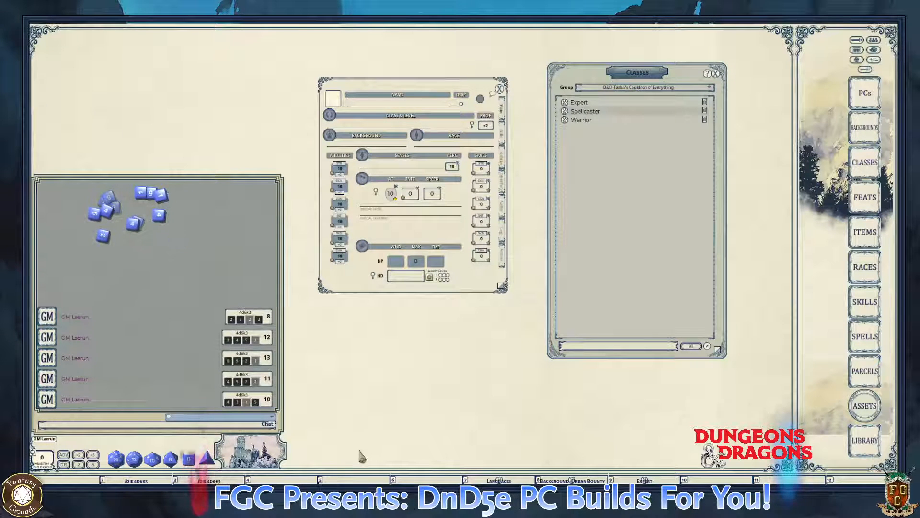
- Set the blank character's Intelligence to 15 and Dexterity to 14
key("ctrl")
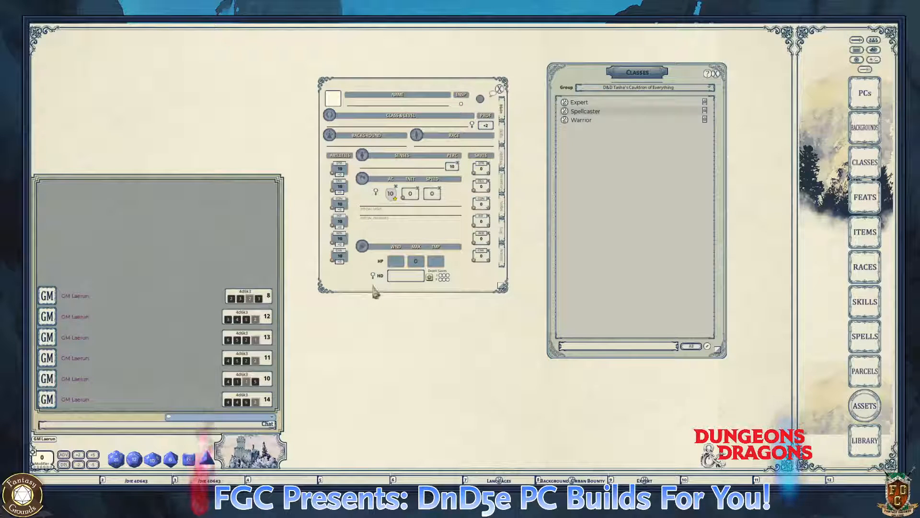
key("ctrl")
left_click(341, 222, "ctrl")
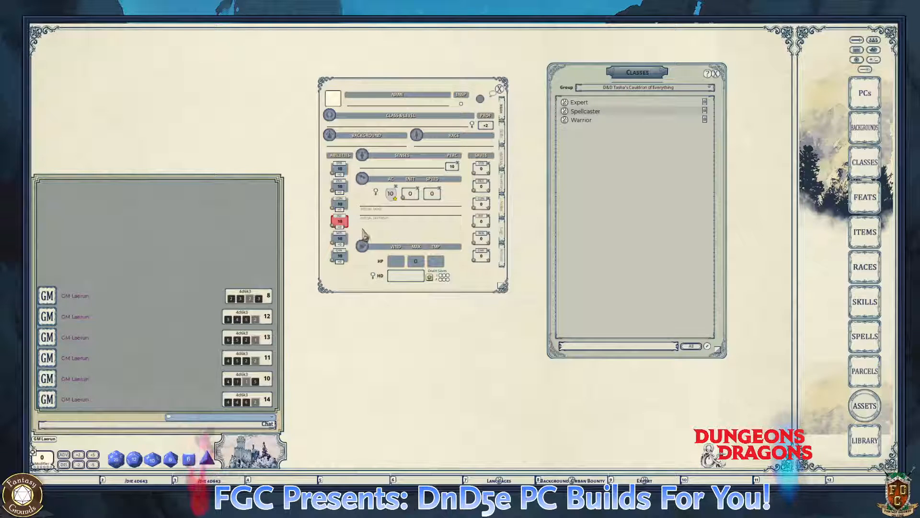
type("15")
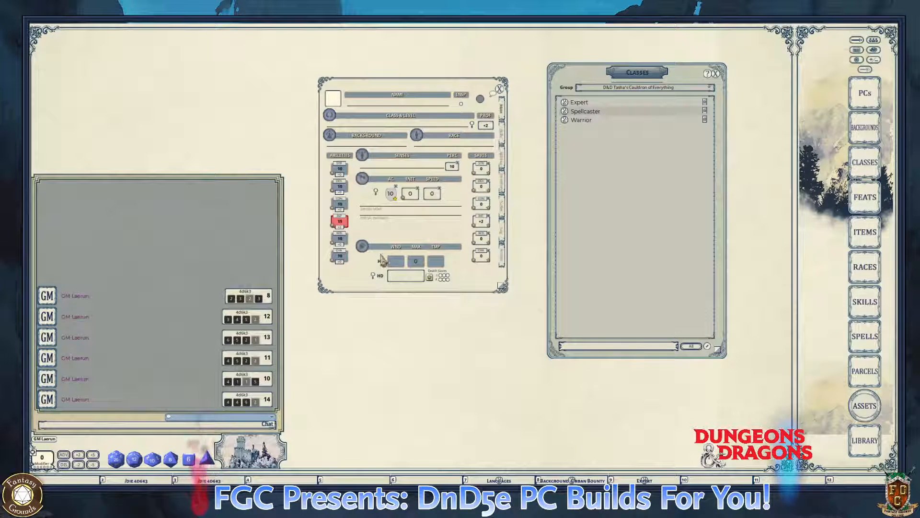
left_click(341, 187, "ctrl")
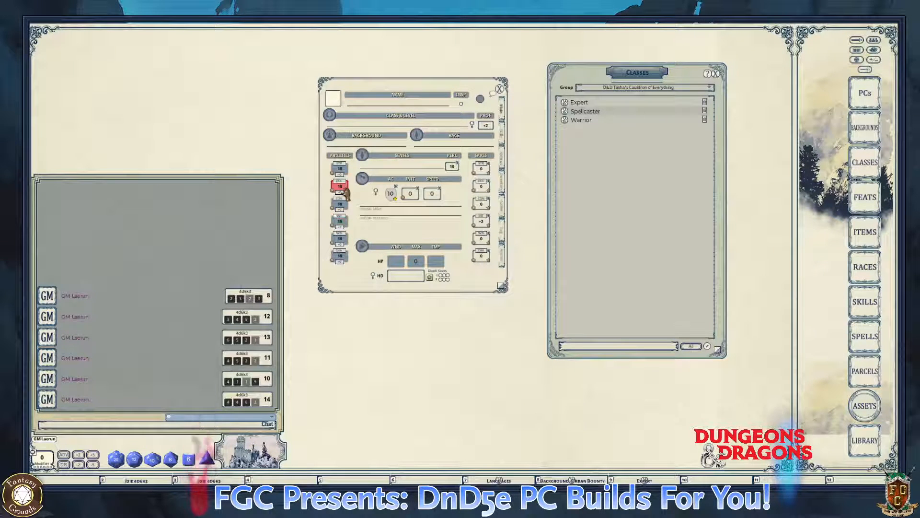
type("14")
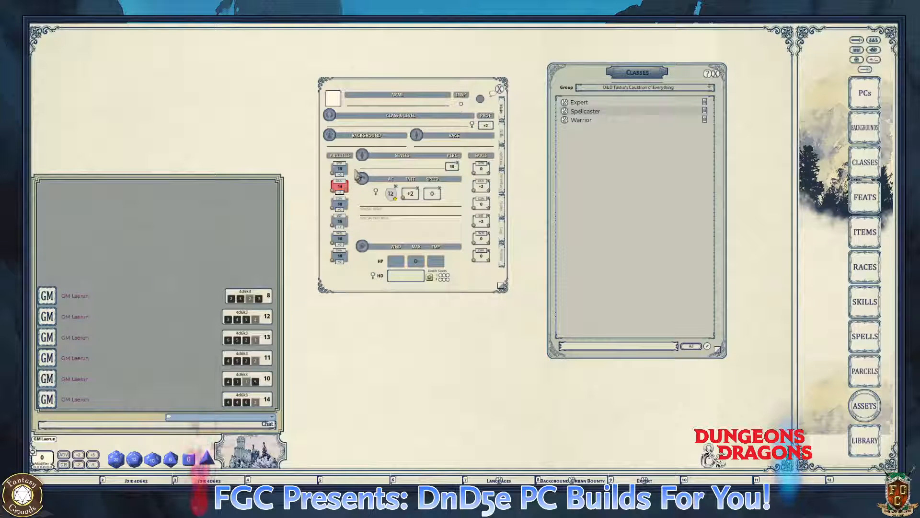
- Set the blank character's Strength to 8, Charisma to 13 and Constitution to 12
left_click(340, 168, "ctrl")
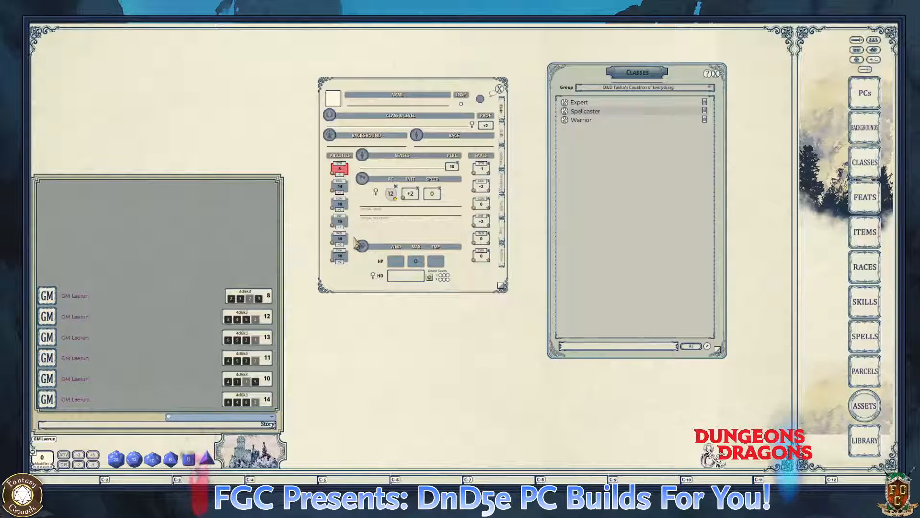
left_click(341, 257, "ctrl")
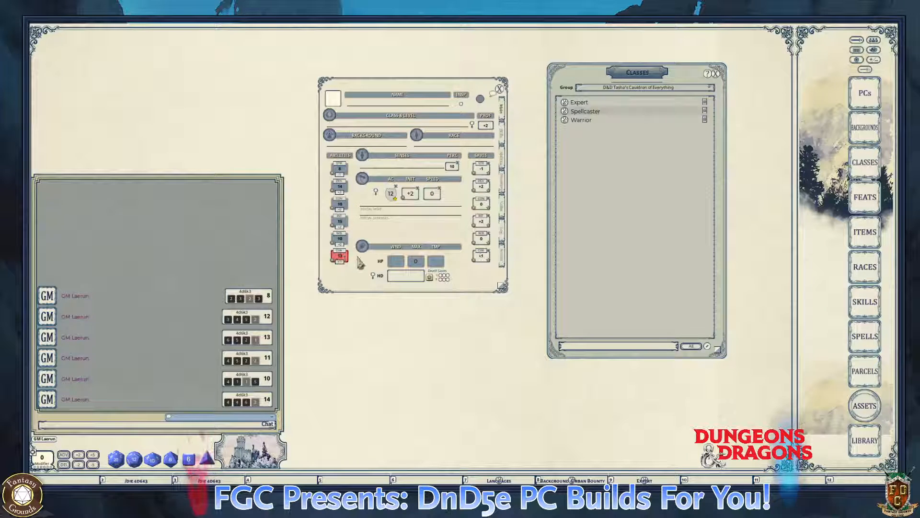
key("ctrl")
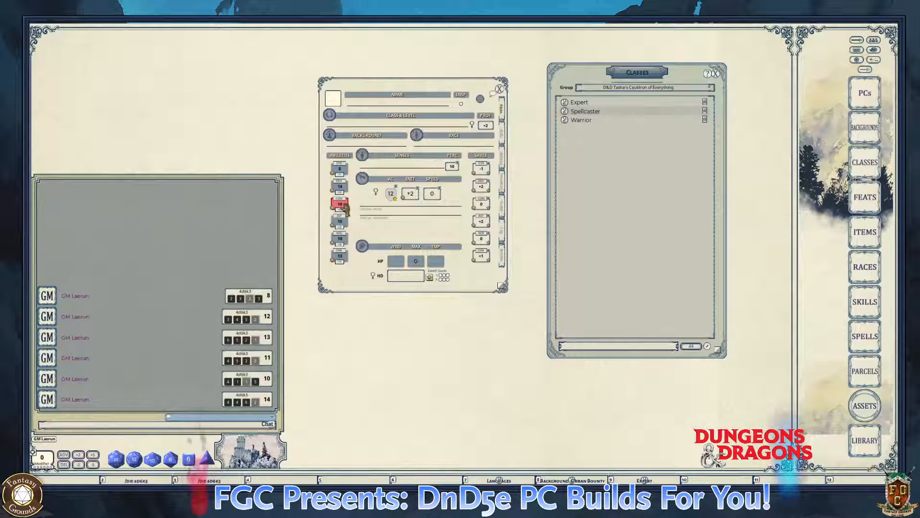
key("ctrl")
scroll(344, 207, "up", 2)
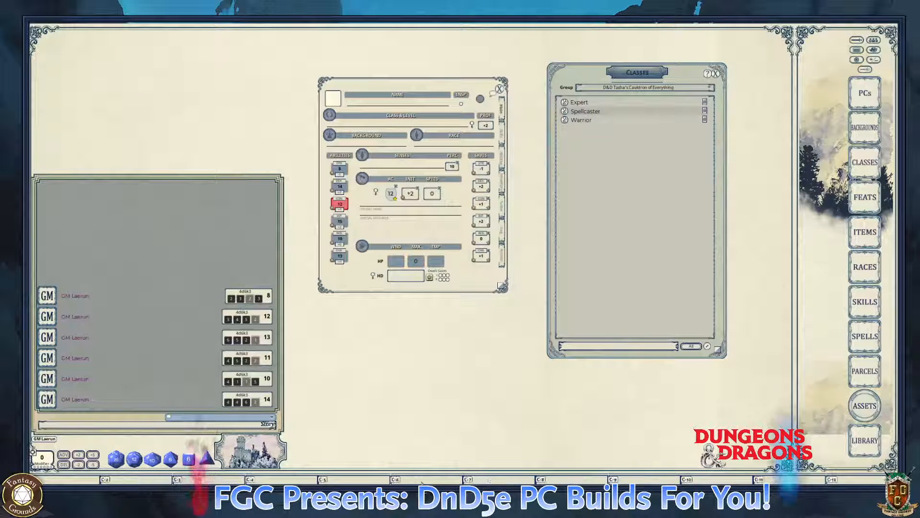
key("ctrl")
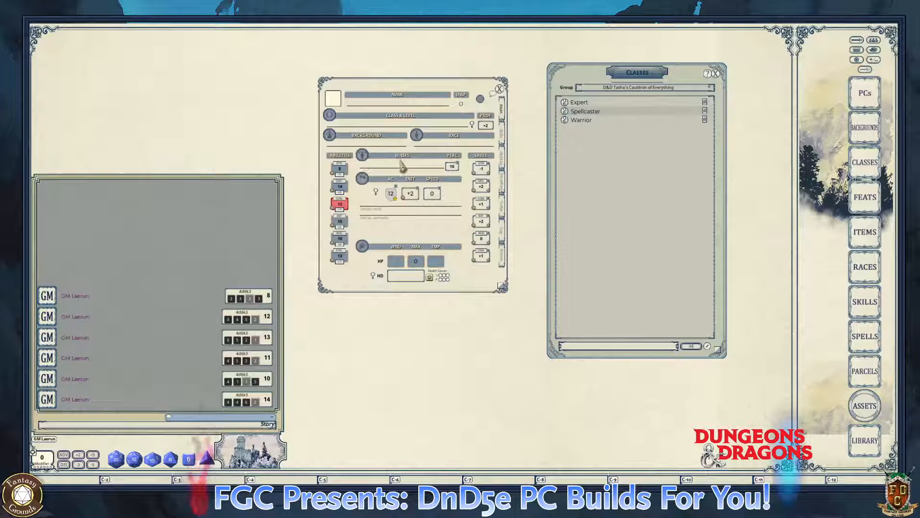
- Replace the class list with the full list of backgrounds, shown from its beginning beside the repositioned character sheet
left_click(715, 73)
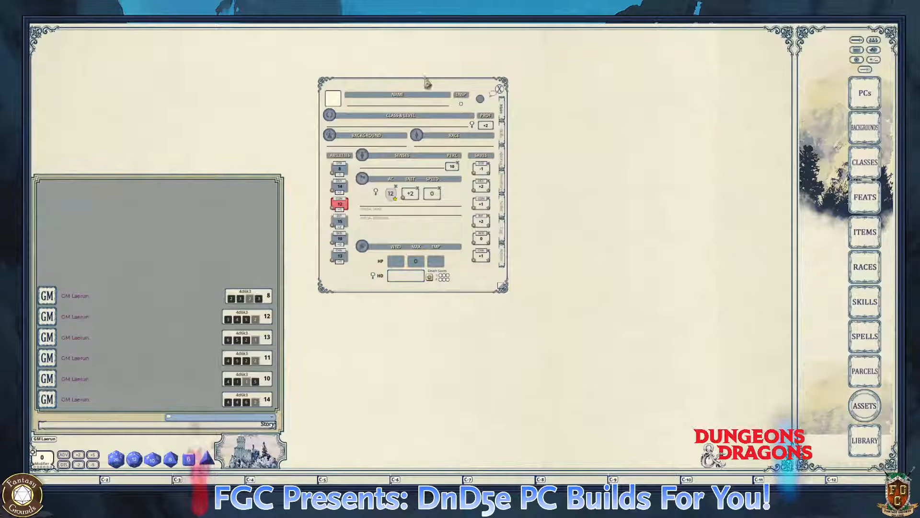
left_click_drag(420, 87, 398, 42)
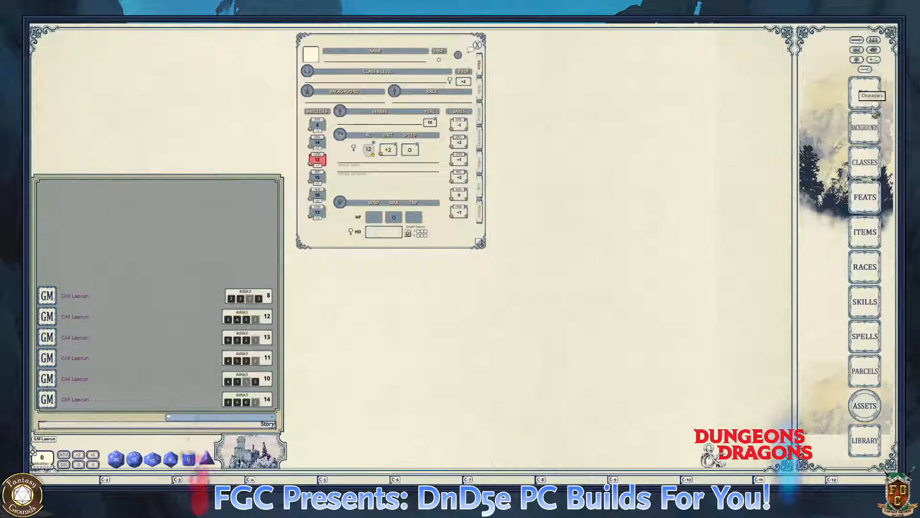
left_click(874, 121)
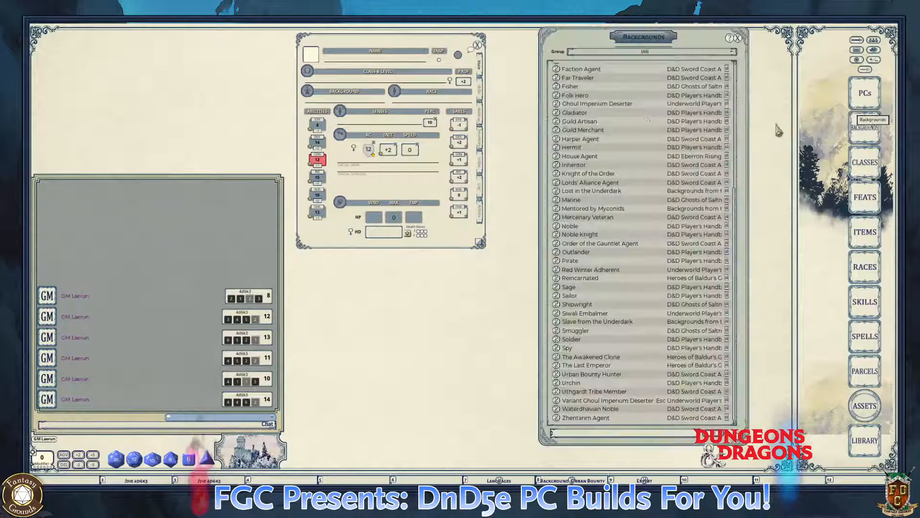
scroll(611, 139, "up", 8)
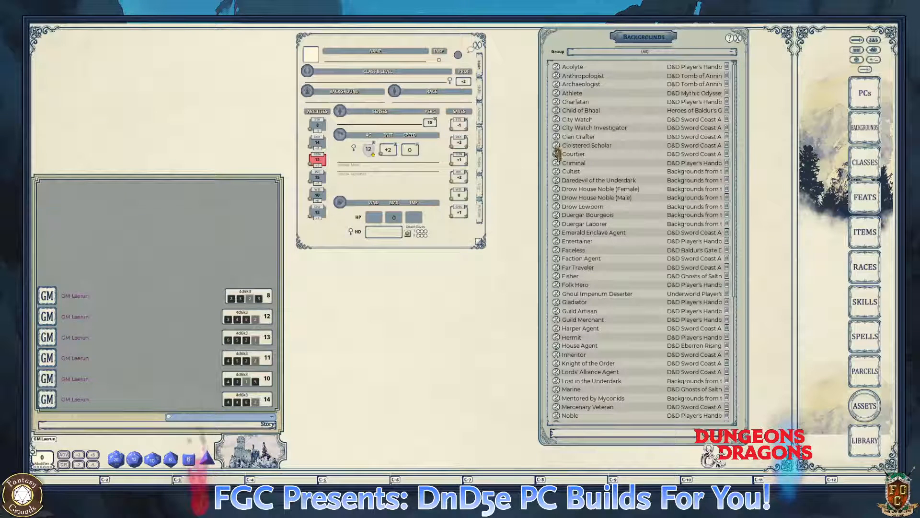
- Open the Charlatan background and examine its proficiencies, equipment, feature and suggested characteristics
left_click(557, 102)
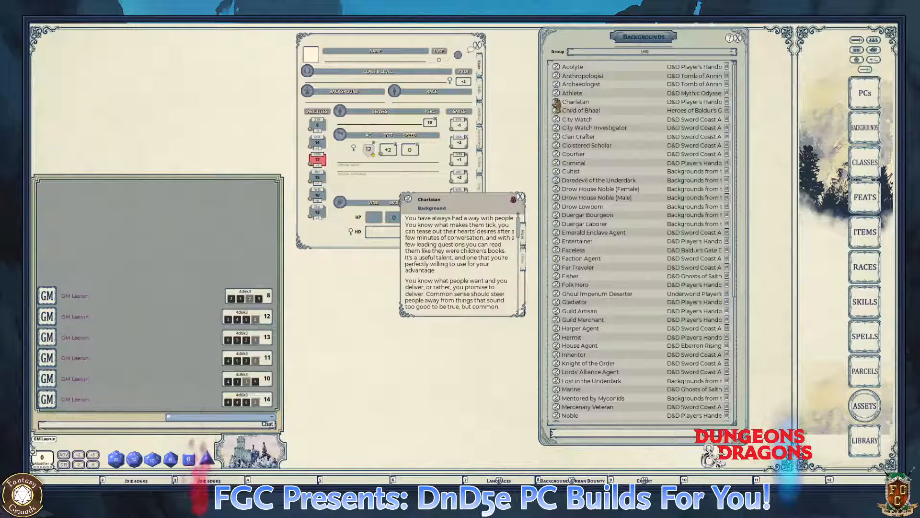
scroll(489, 225, "down", 2)
scroll(495, 243, "up", 3)
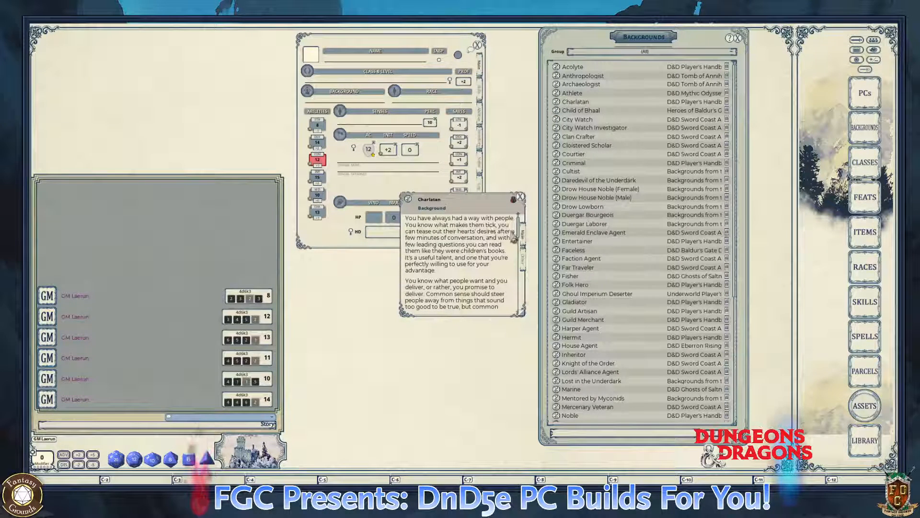
scroll(500, 261, "down", 4)
scroll(500, 263, "down", 5)
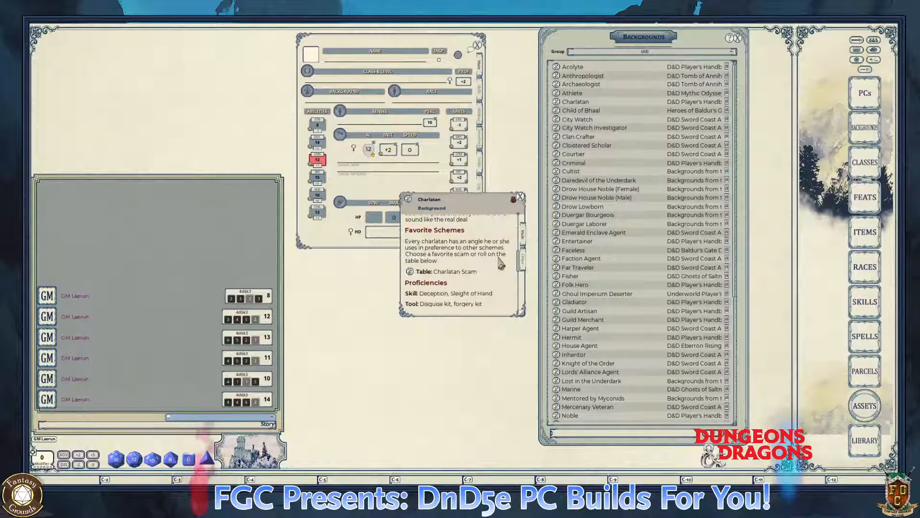
scroll(500, 266, "down", 3)
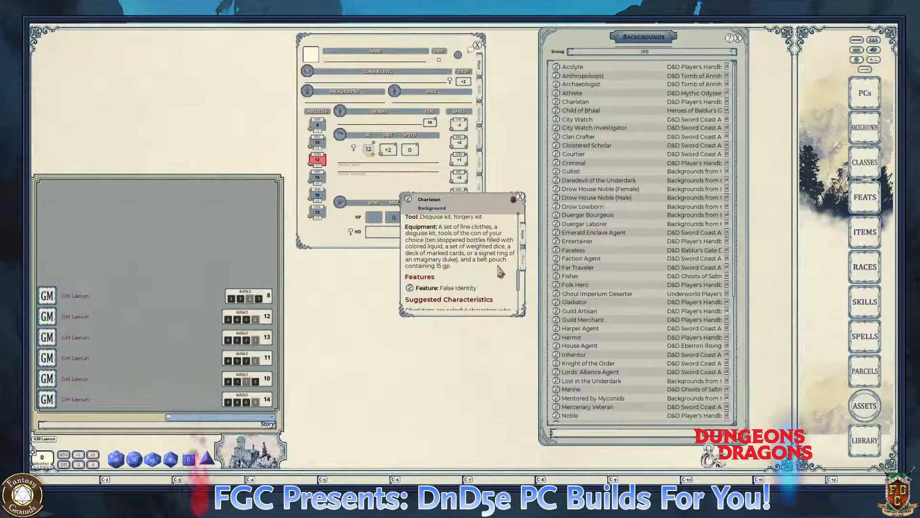
scroll(501, 266, "up", 4)
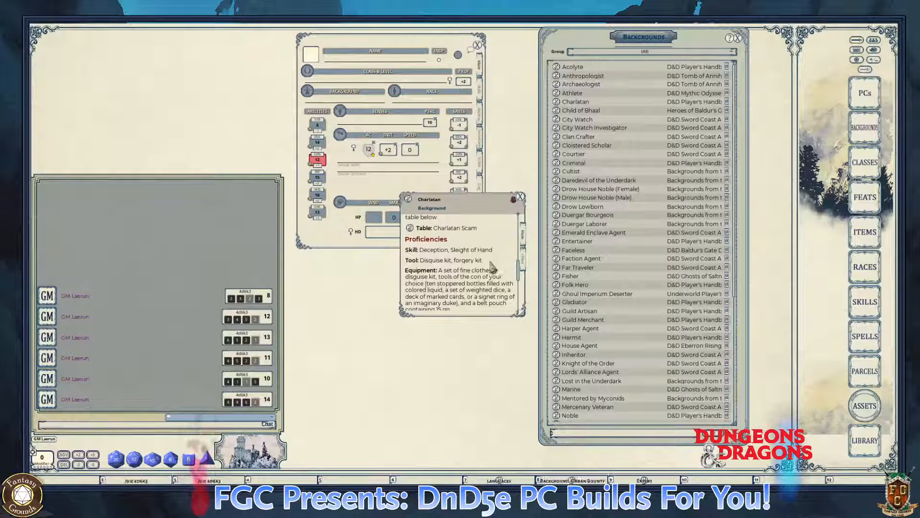
scroll(492, 266, "down", 1)
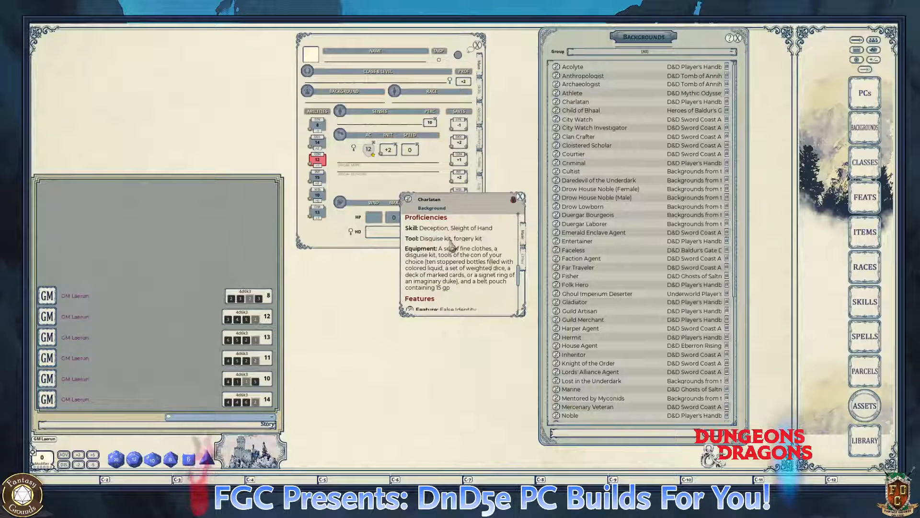
scroll(491, 268, "down", 3)
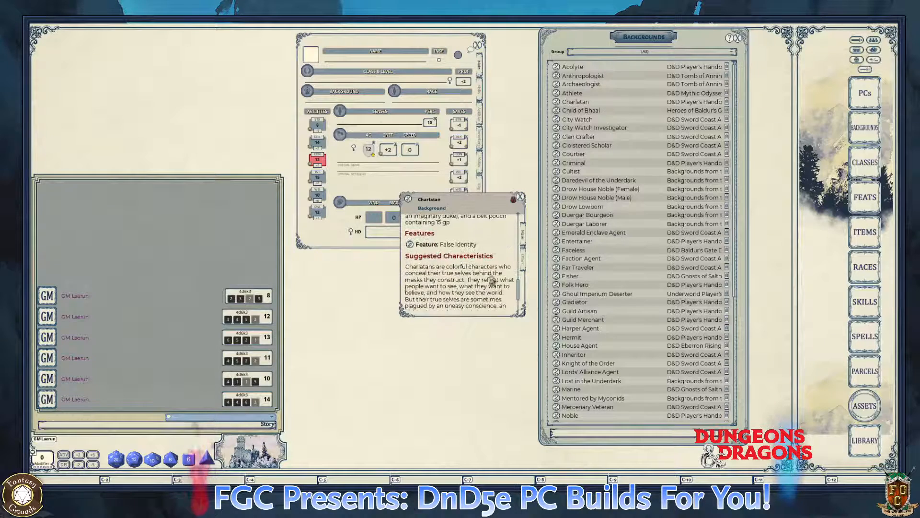
scroll(477, 268, "down", 3)
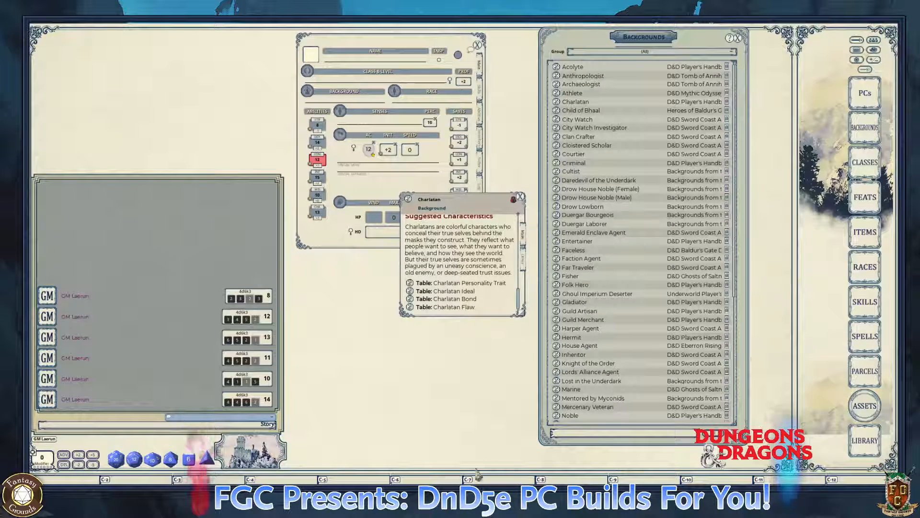
- Assign the Charlatan background to the blank character and close the background's description
key("ctrl")
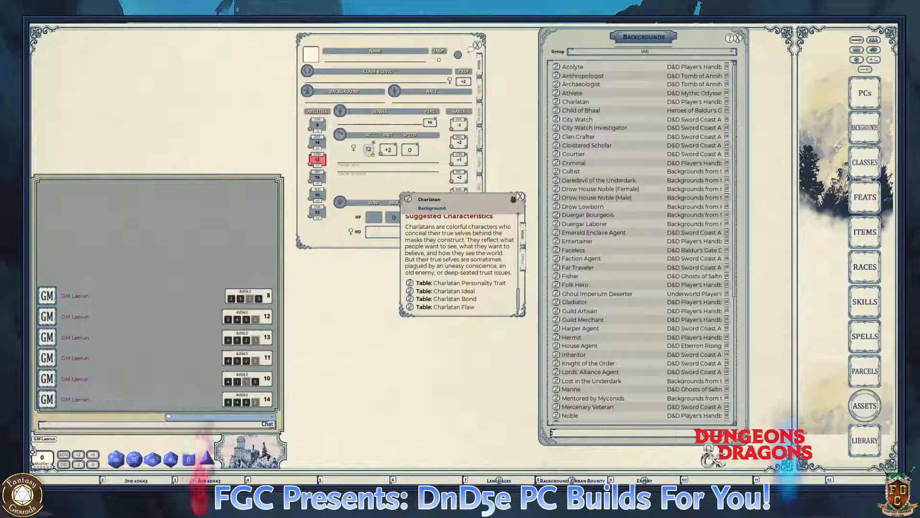
key("ctrl")
left_click_drag(465, 230, 592, 215)
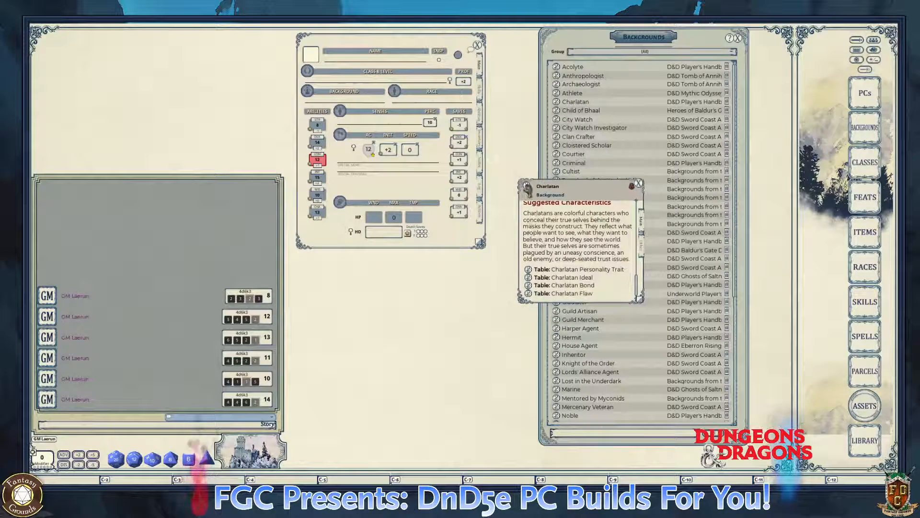
left_click_drag(527, 188, 320, 102)
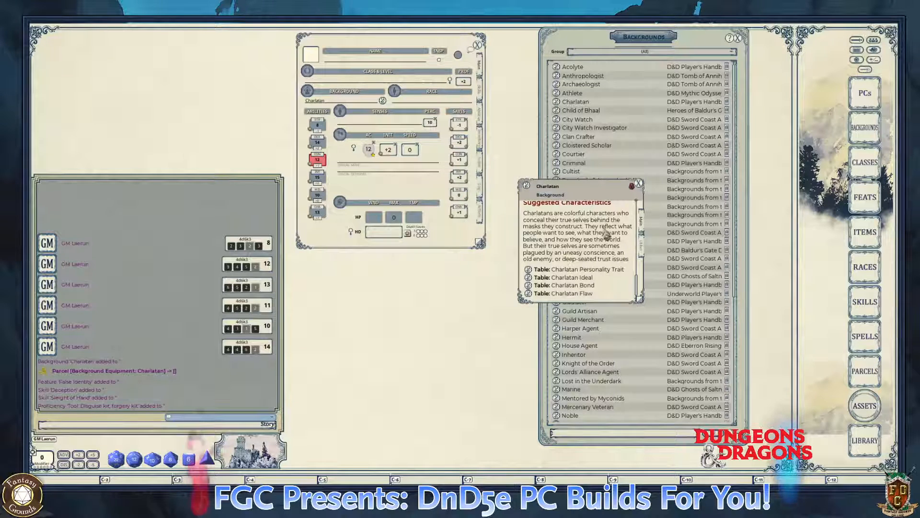
left_click(639, 184)
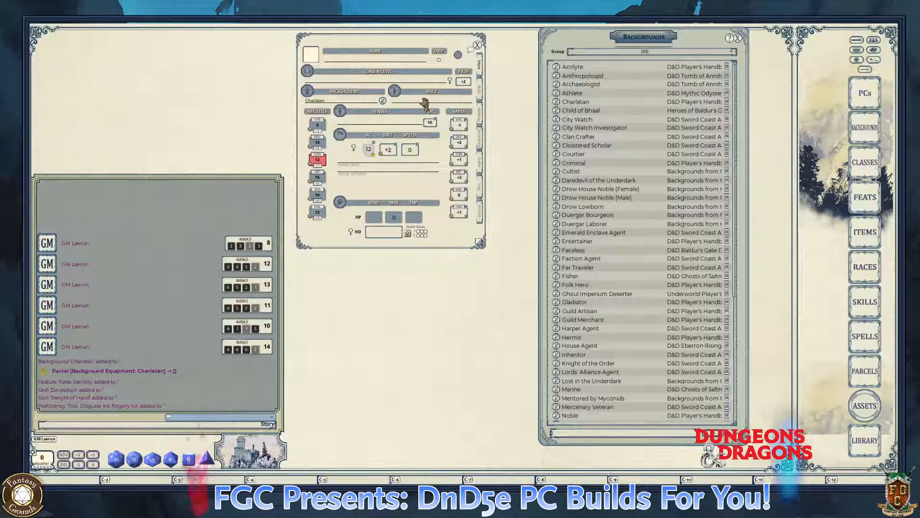
- Close the list of backgrounds and shift the character sheet slightly, leaving it as the only open record
scroll(661, 204, "down", 3)
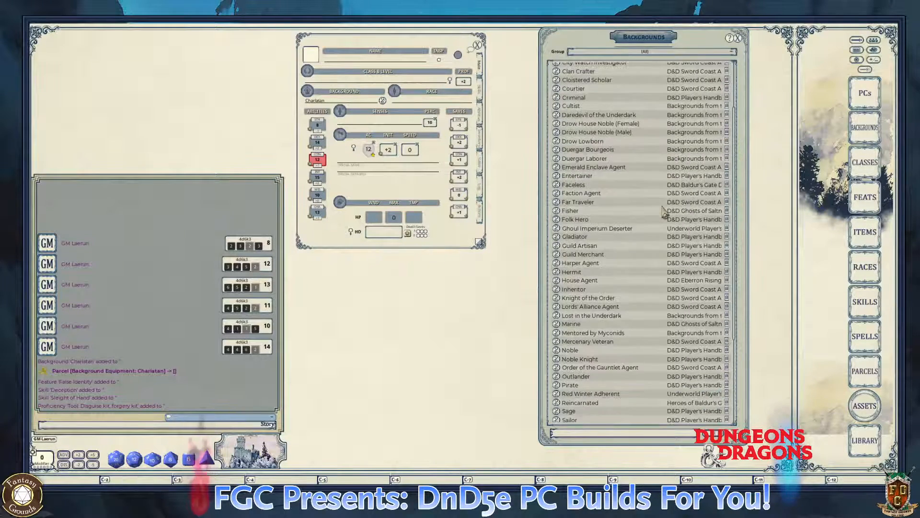
scroll(699, 142, "up", 3)
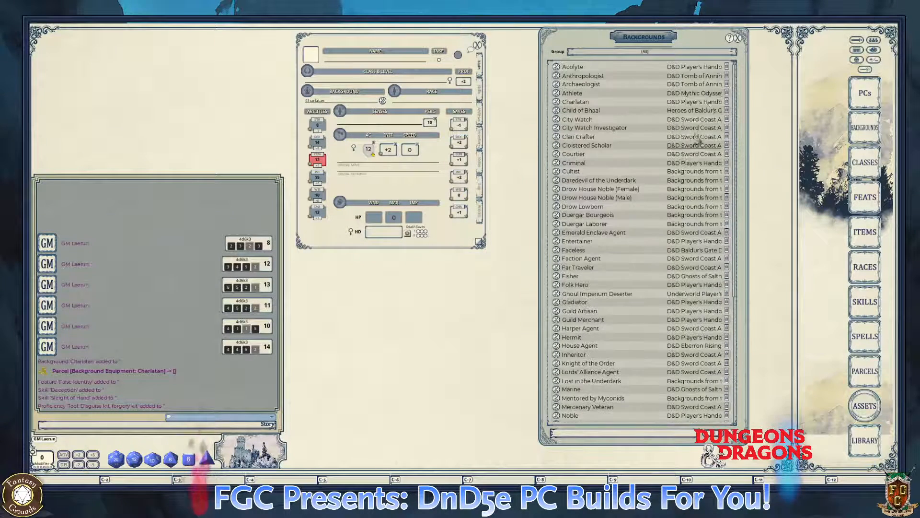
left_click(738, 38)
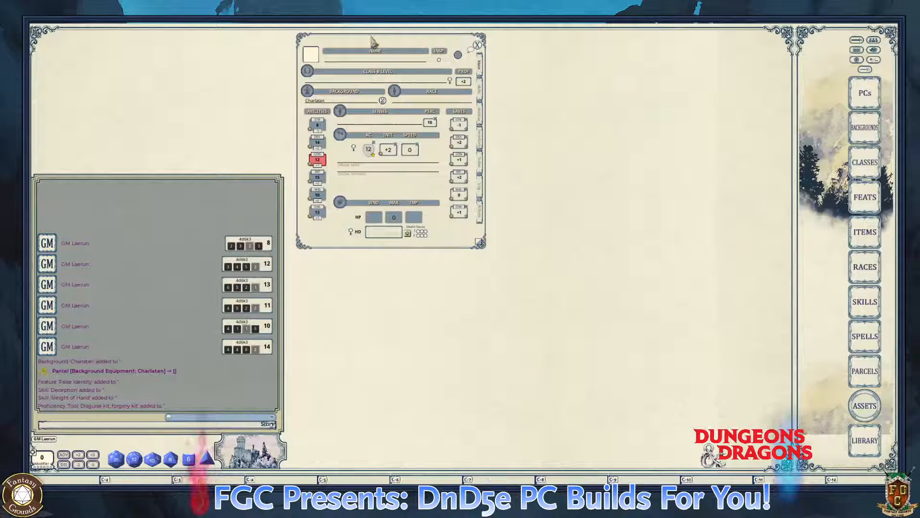
mouse_move(373, 40)
left_mouse_down()
mouse_move(371, 55)
mouse_move(378, 39)
left_mouse_up()
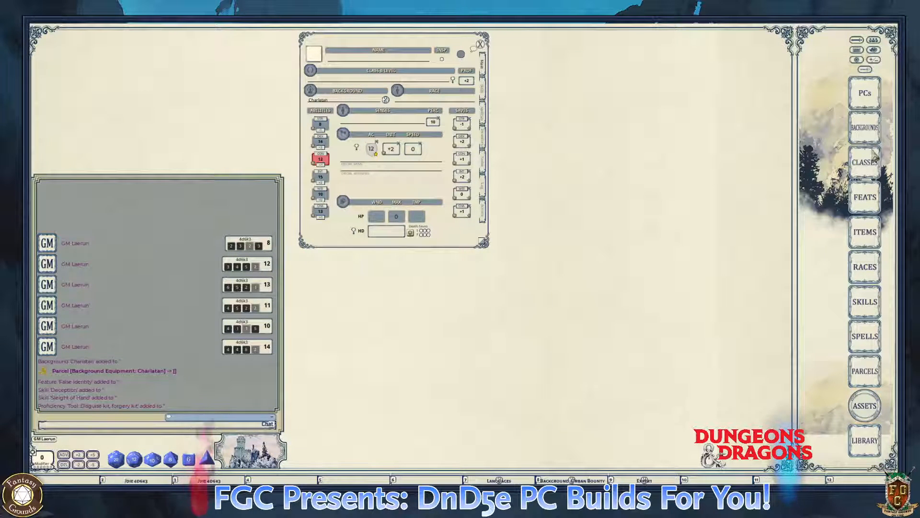
- Open the list of races and place it beside the character sheet
left_click(865, 267)
key("ctrl")
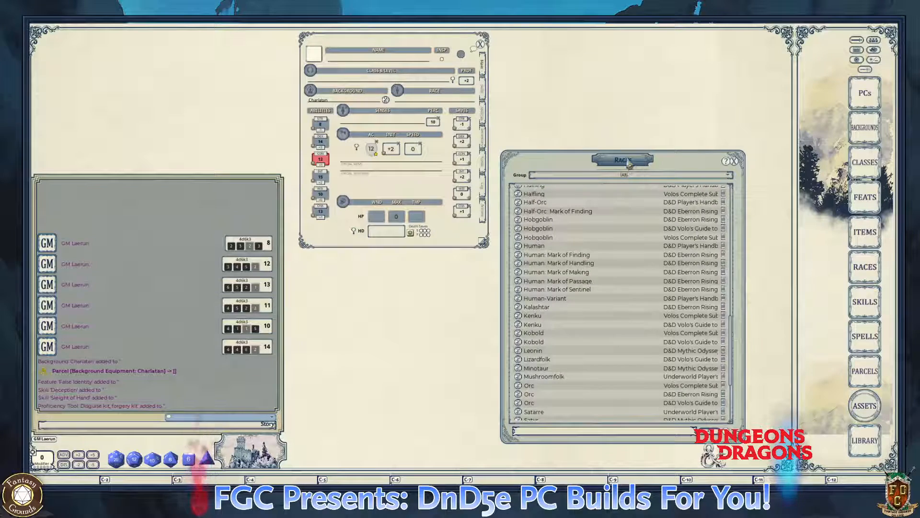
left_click_drag(628, 163, 638, 56)
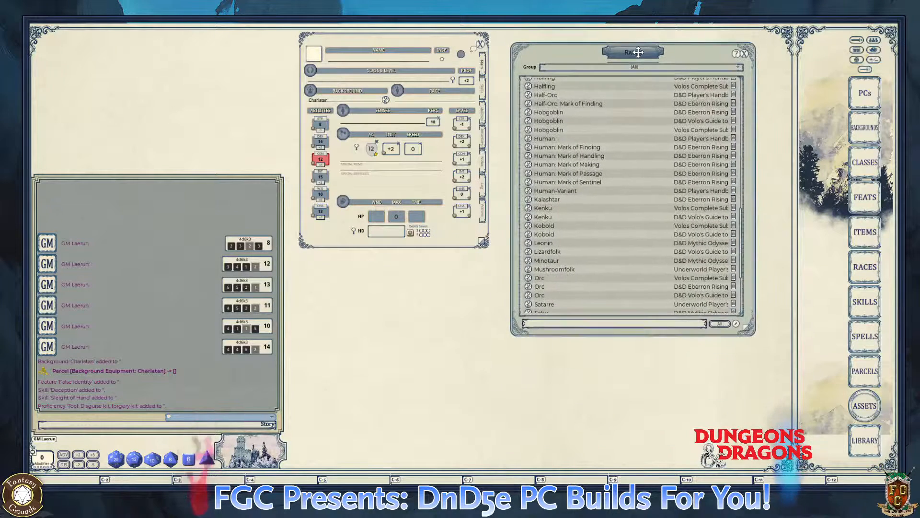
- Open the Satyr race from the list and examine its description, naming section and racial traits
scroll(580, 258, "down", 5)
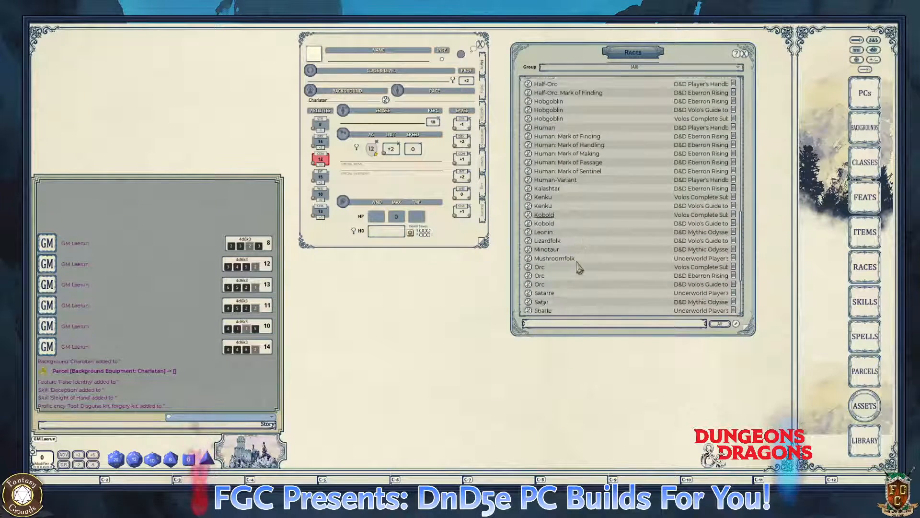
key("ctrl")
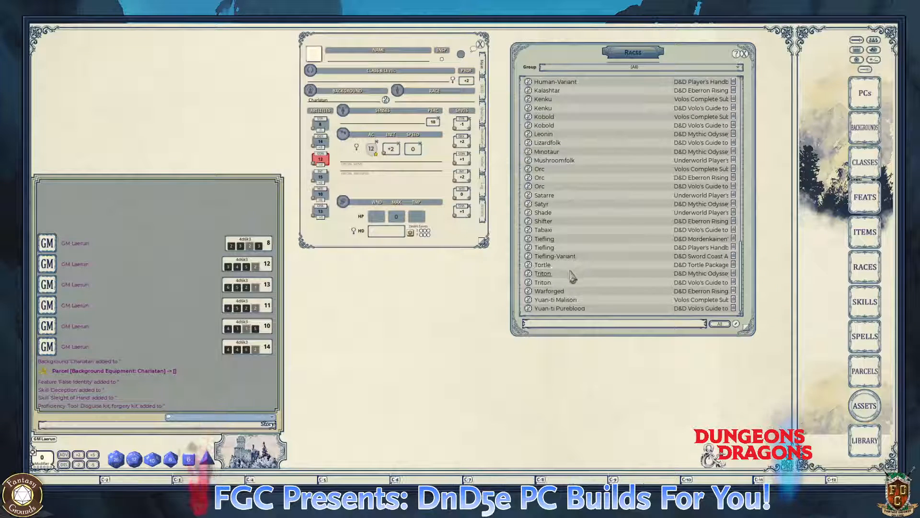
left_click(528, 203)
left_click_drag(486, 258, 631, 218)
key("ctrl")
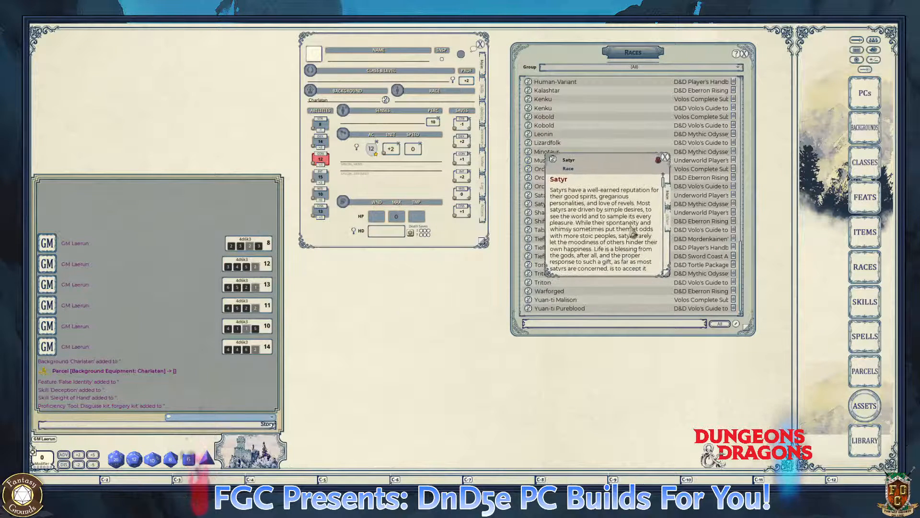
scroll(632, 221, "down", 5)
scroll(632, 236, "down", 8)
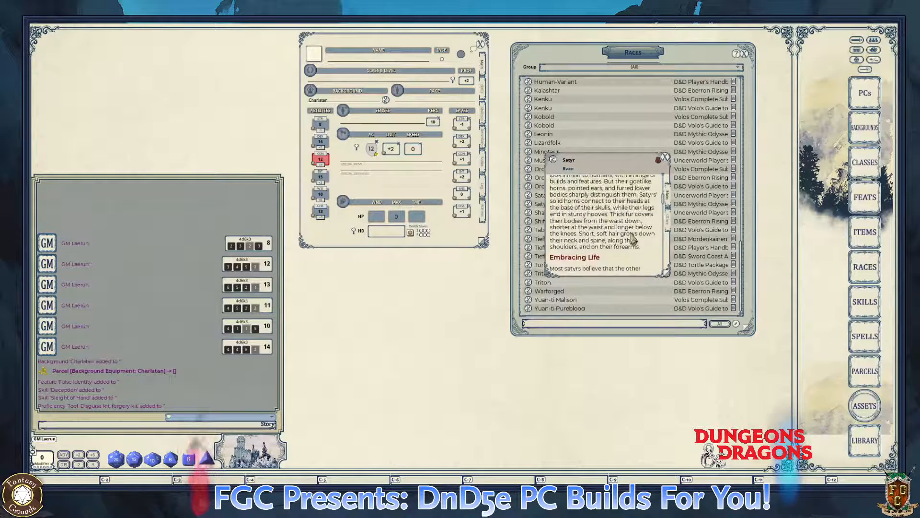
scroll(633, 240, "down", 8)
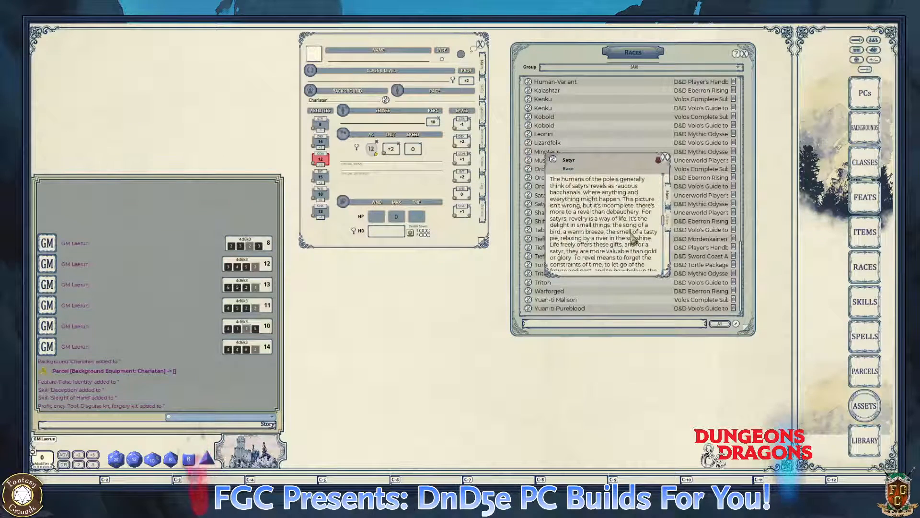
scroll(632, 245, "down", 8)
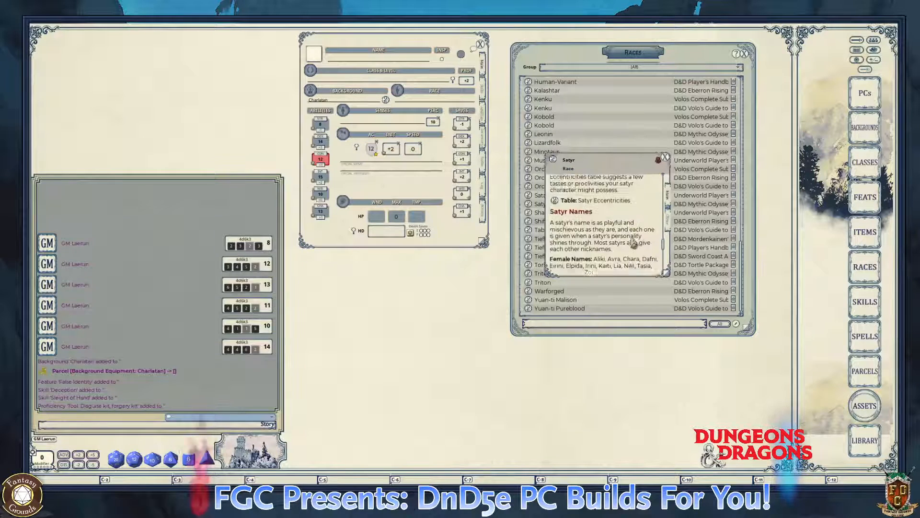
scroll(623, 247, "down", 3)
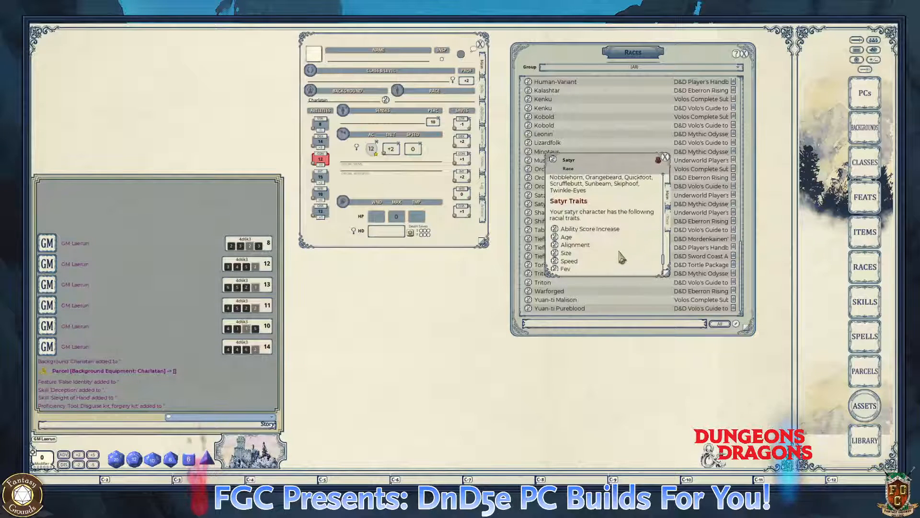
scroll(618, 254, "up", 2)
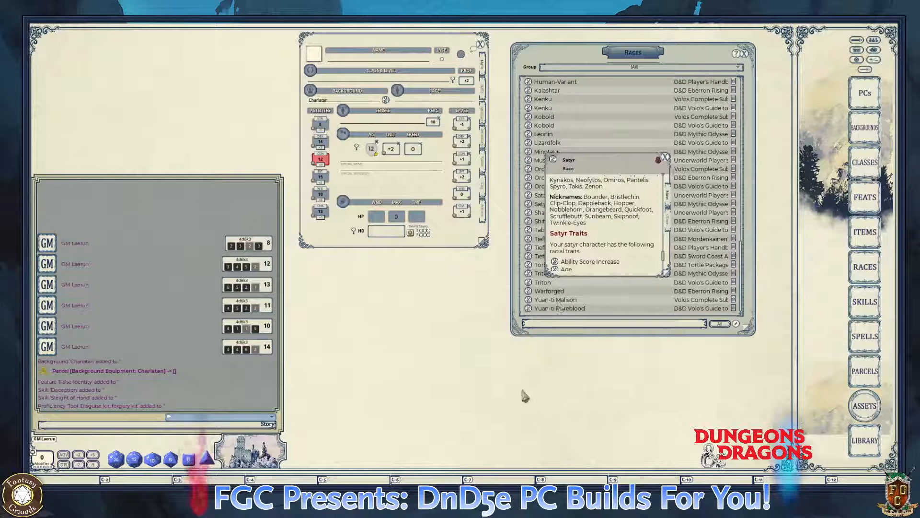
key("ctrl")
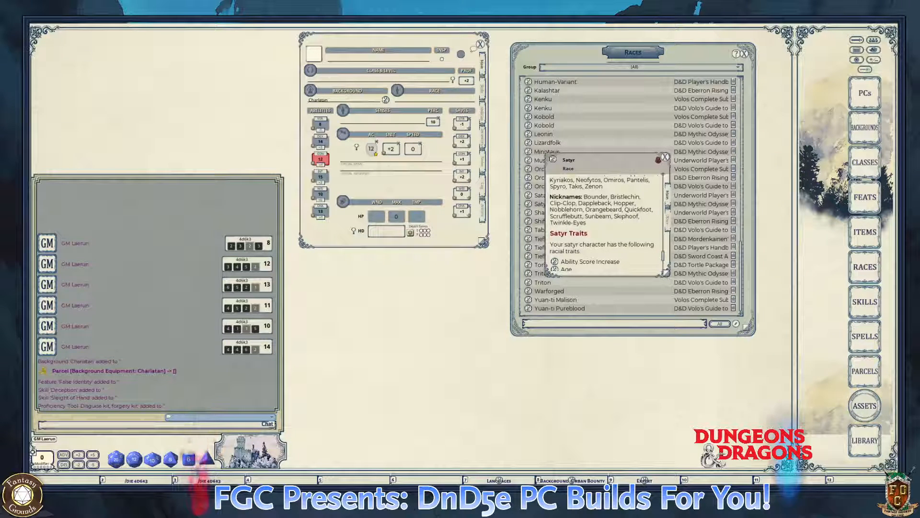
left_click(323, 192)
key("ctrl")
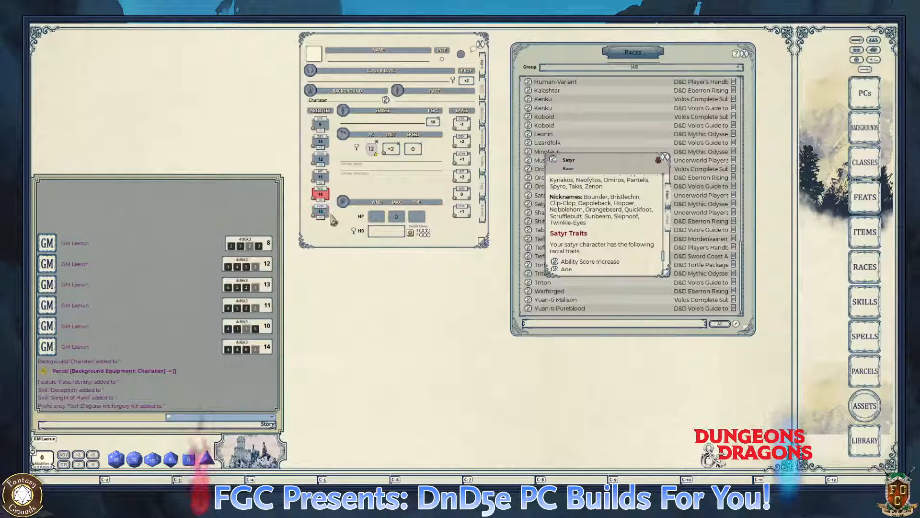
left_click(397, 217)
key("ctrl")
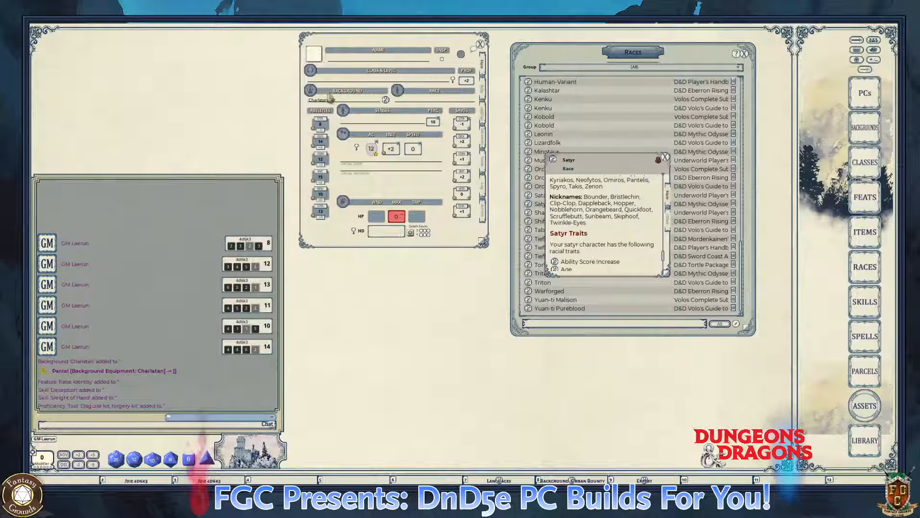
key("ctrl")
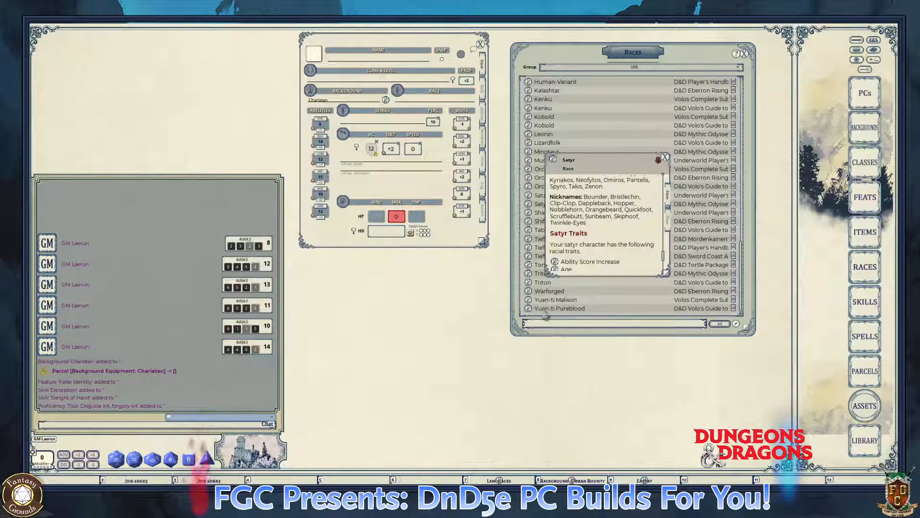
- Move the Satyr description off the race list and look through the available races for alternatives
left_click_drag(575, 160, 353, 172)
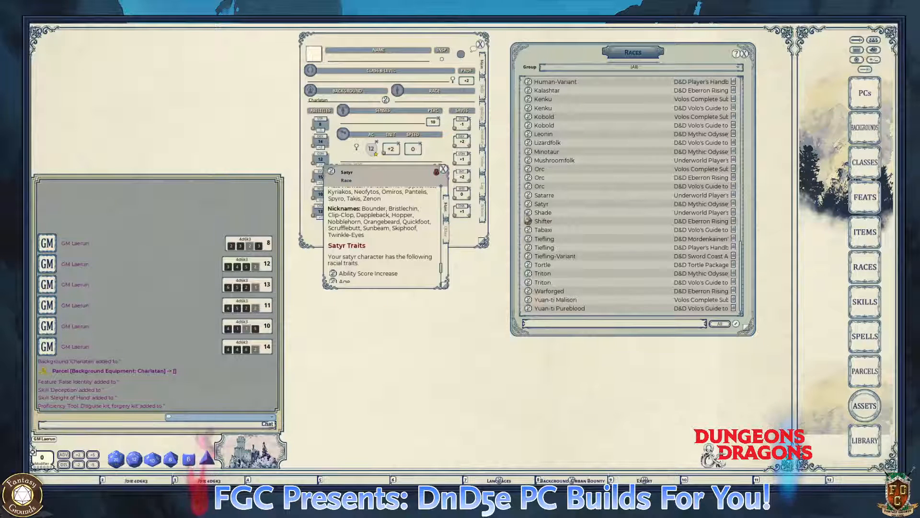
scroll(551, 249, "up", 5)
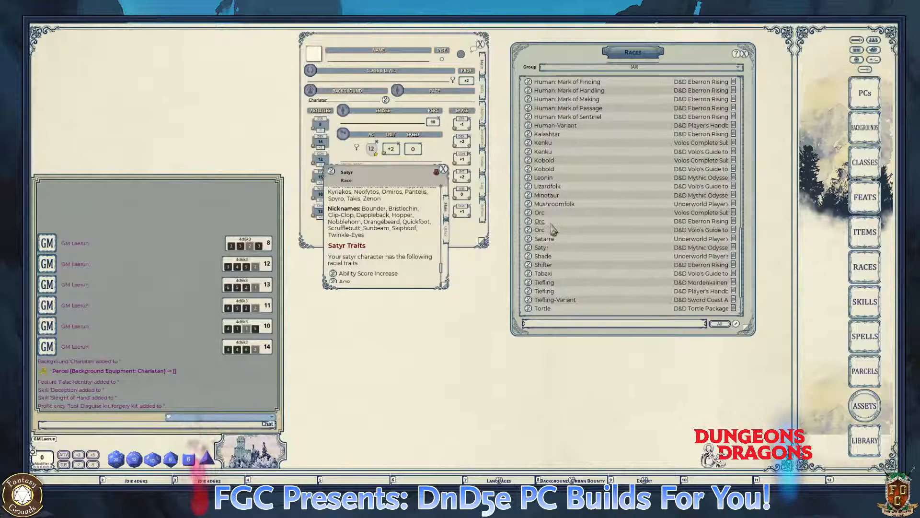
scroll(552, 222, "up", 7)
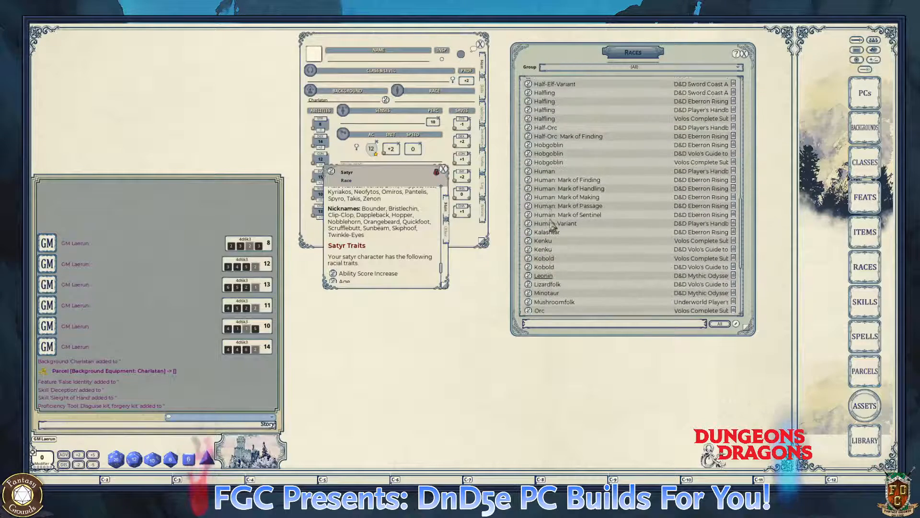
scroll(552, 223, "up", 3)
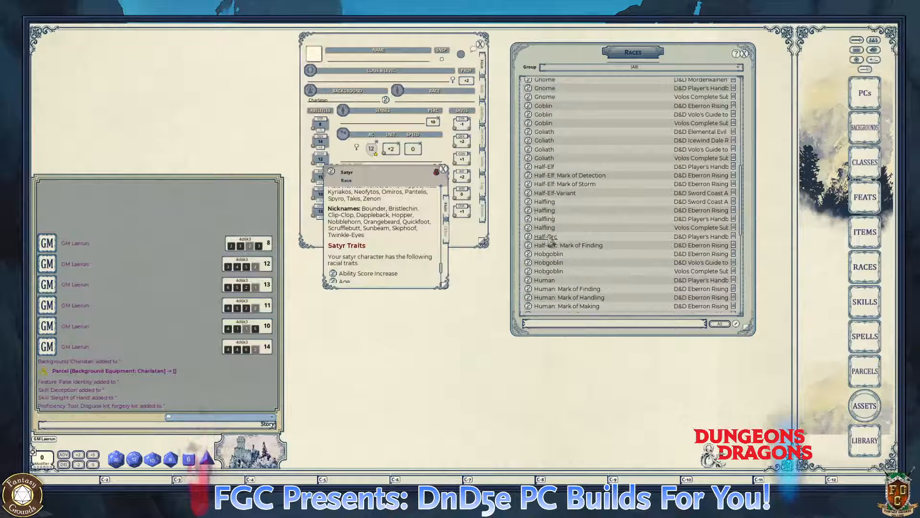
scroll(539, 238, "up", 1)
scroll(540, 238, "up", 8)
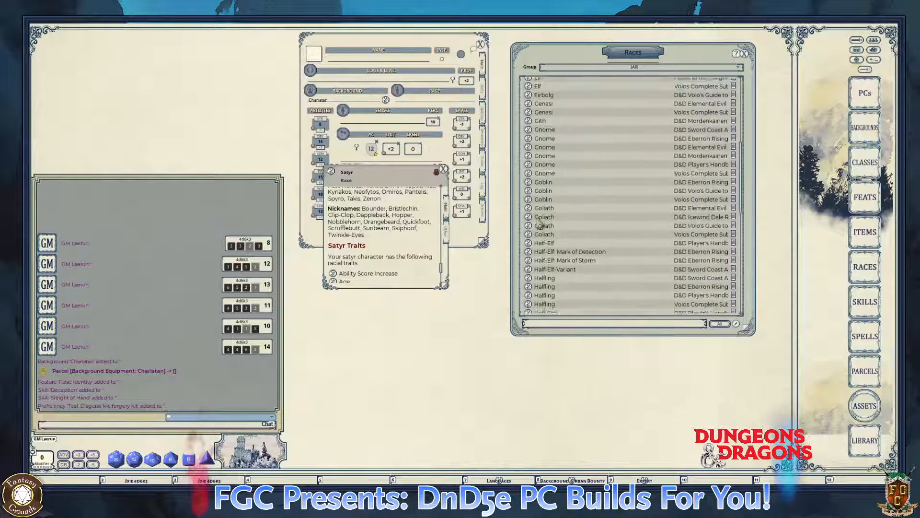
scroll(539, 221, "up", 1)
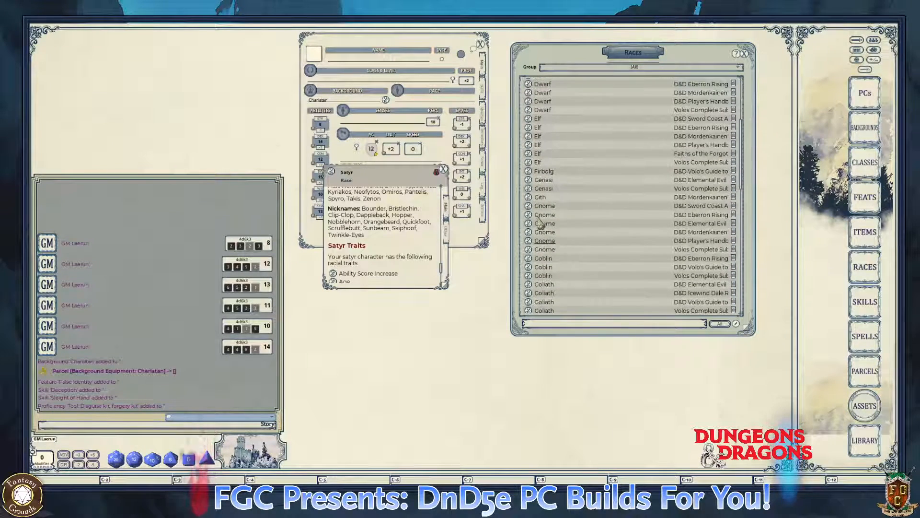
scroll(539, 221, "down", 8)
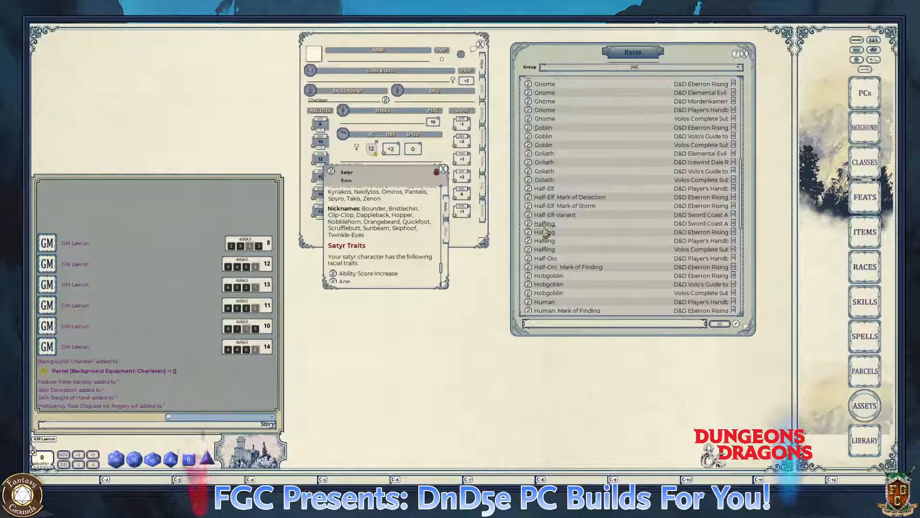
scroll(545, 231, "up", 1)
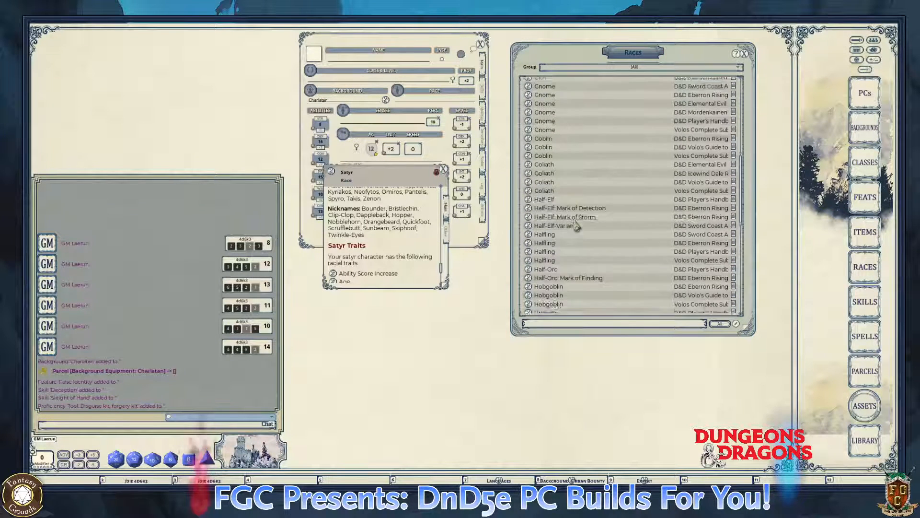
scroll(576, 226, "down", 1)
scroll(575, 225, "down", 5)
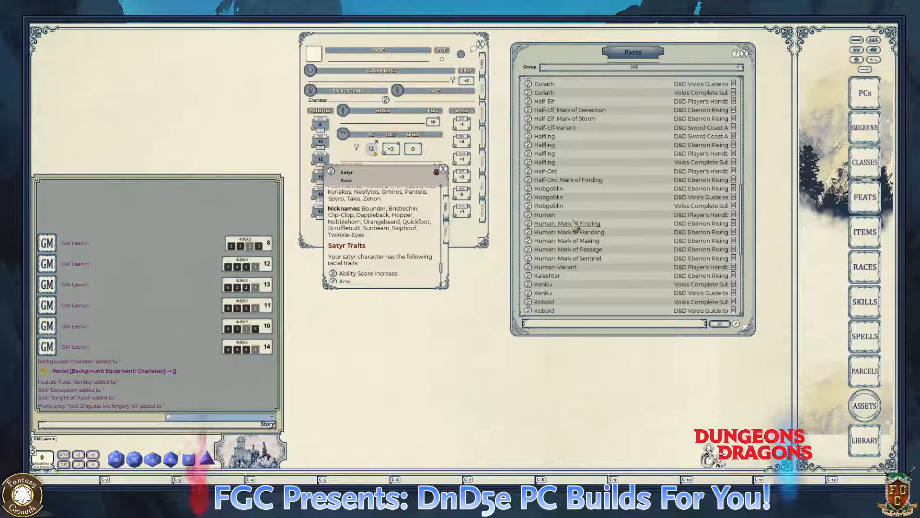
scroll(576, 221, "down", 1)
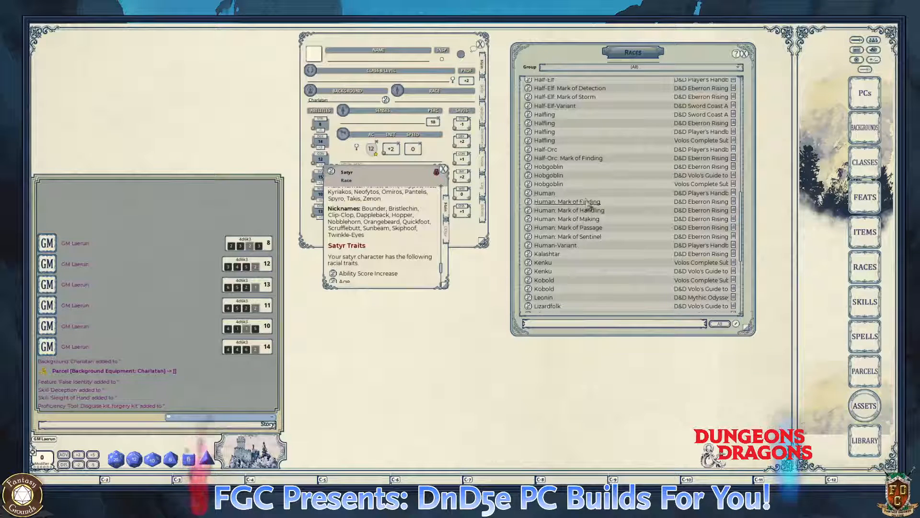
scroll(591, 234, "down", 3)
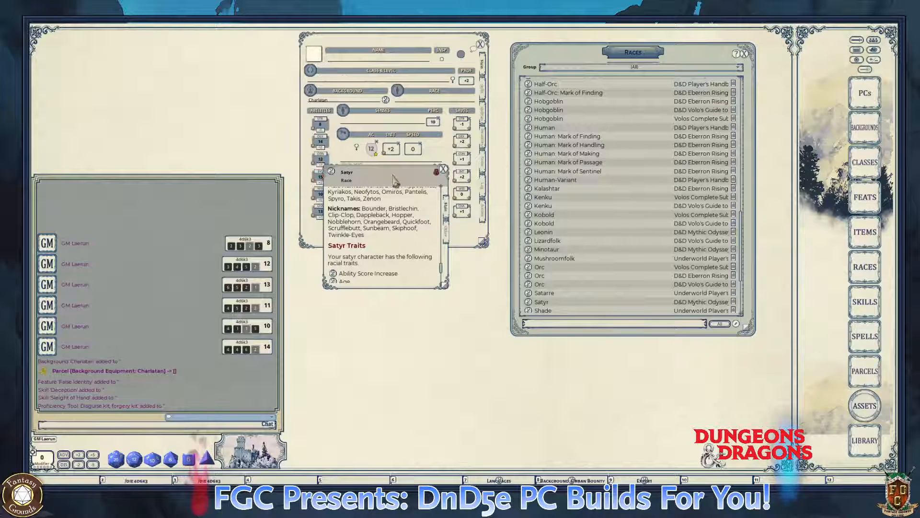
- Shift the Satyr description clear of the ability scores and review its traits, names and eccentricities again
left_click_drag(383, 172, 431, 224)
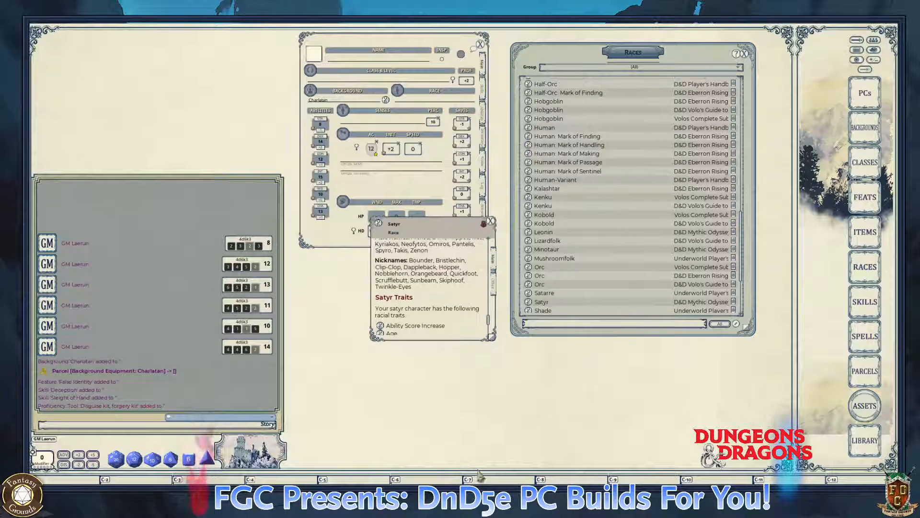
key("ctrl")
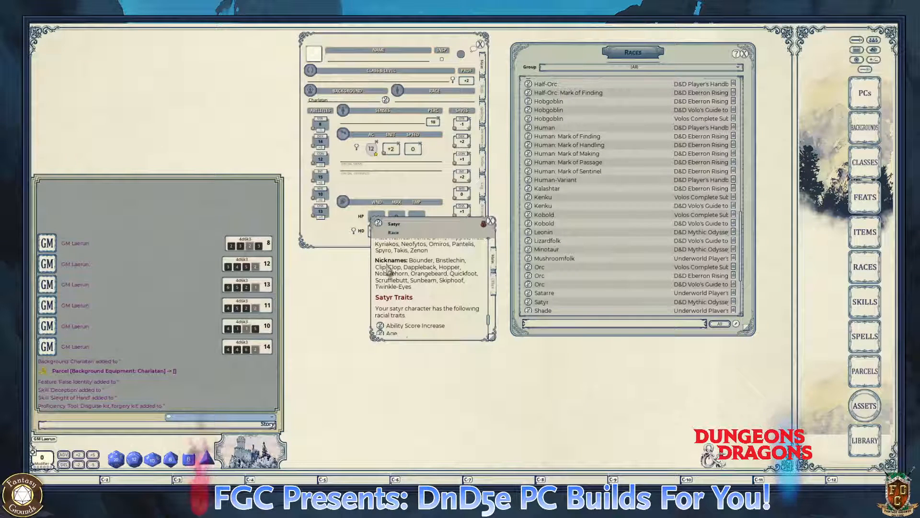
key("ctrl")
scroll(441, 307, "down", 3)
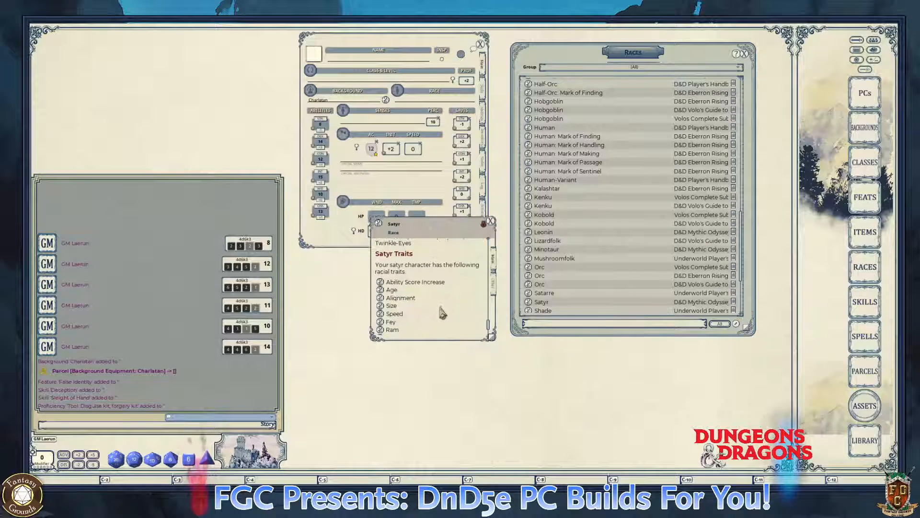
scroll(440, 312, "up", 6)
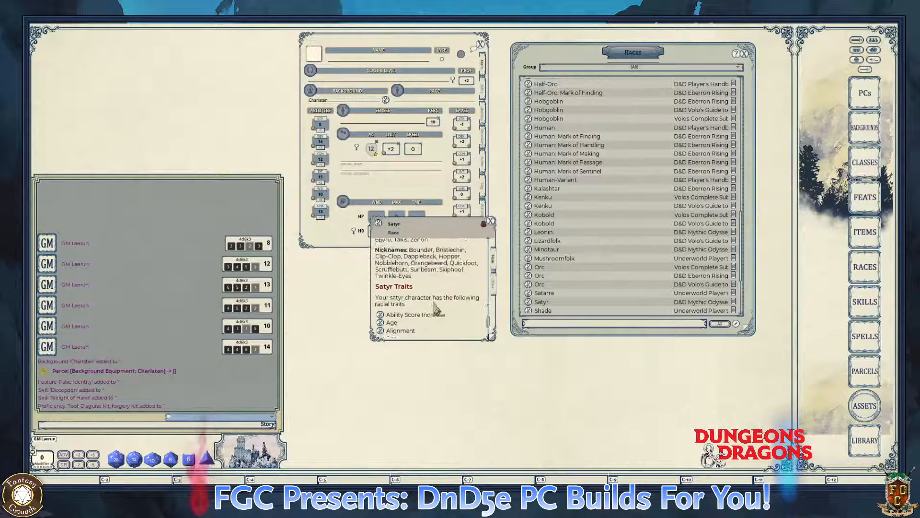
scroll(437, 311, "down", 10)
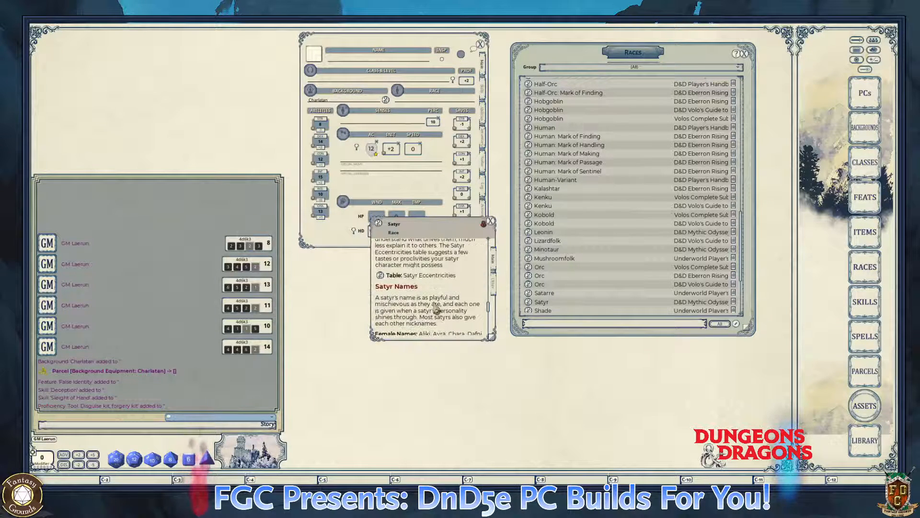
scroll(436, 305, "up", 2)
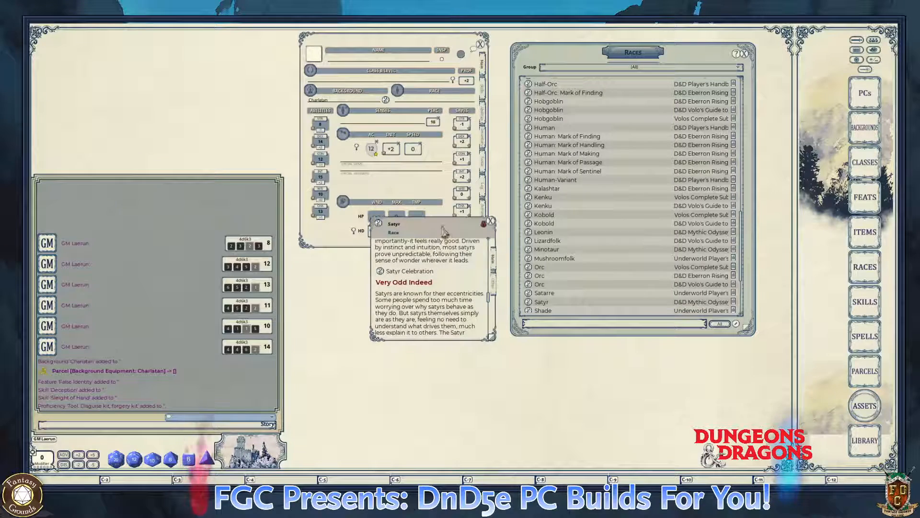
- Move the Satyr description away from the character sheet and browse the race list back to its beginning
left_click_drag(443, 231, 722, 266)
scroll(576, 259, "down", 1)
scroll(575, 259, "down", 3)
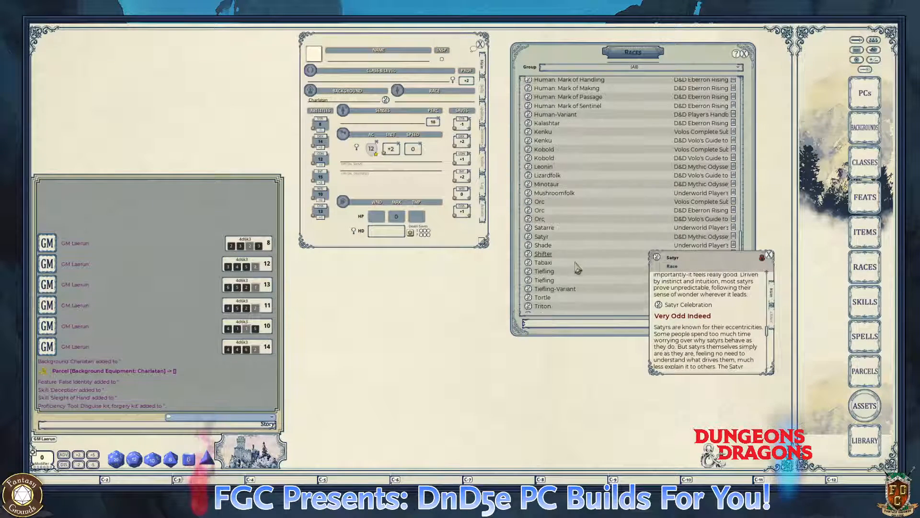
scroll(577, 267, "up", 6)
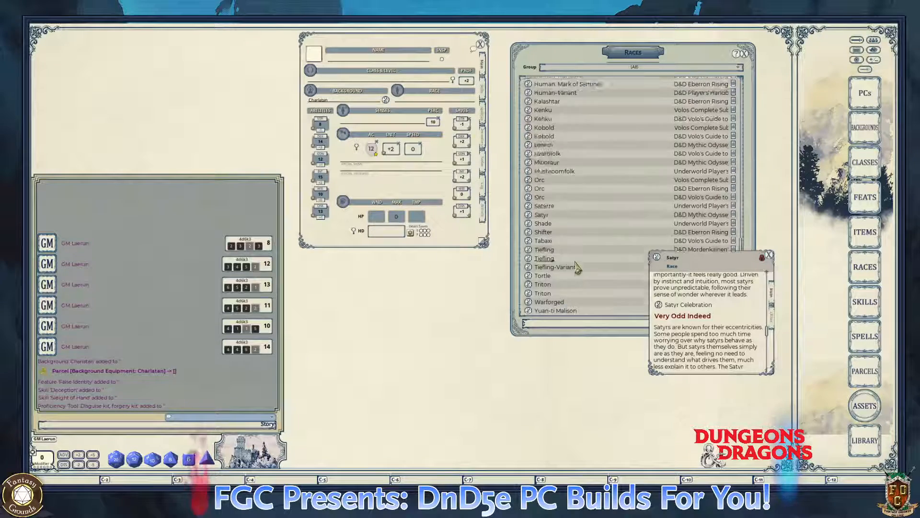
scroll(577, 267, "up", 7)
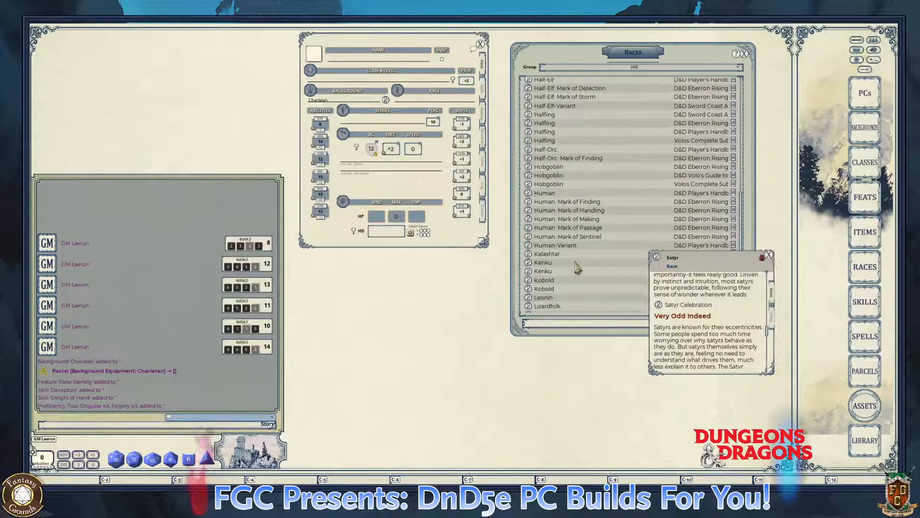
scroll(576, 267, "up", 8)
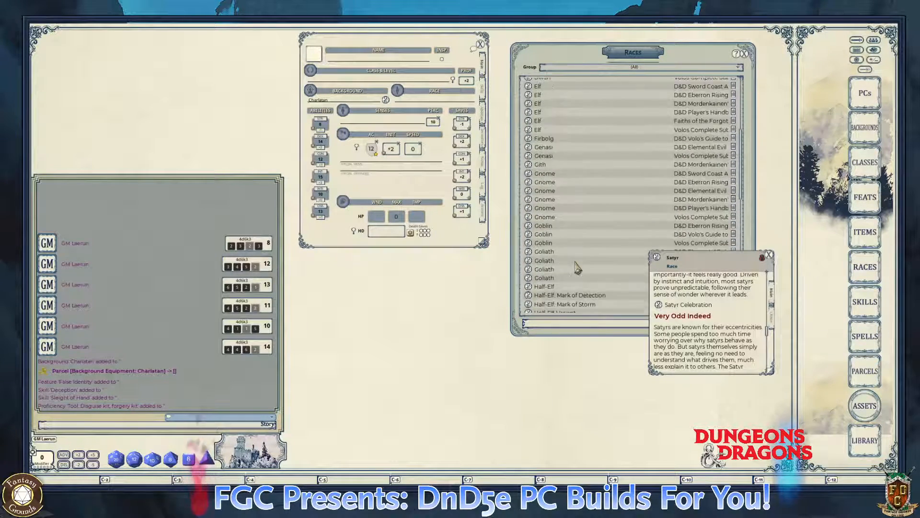
scroll(576, 267, "up", 1)
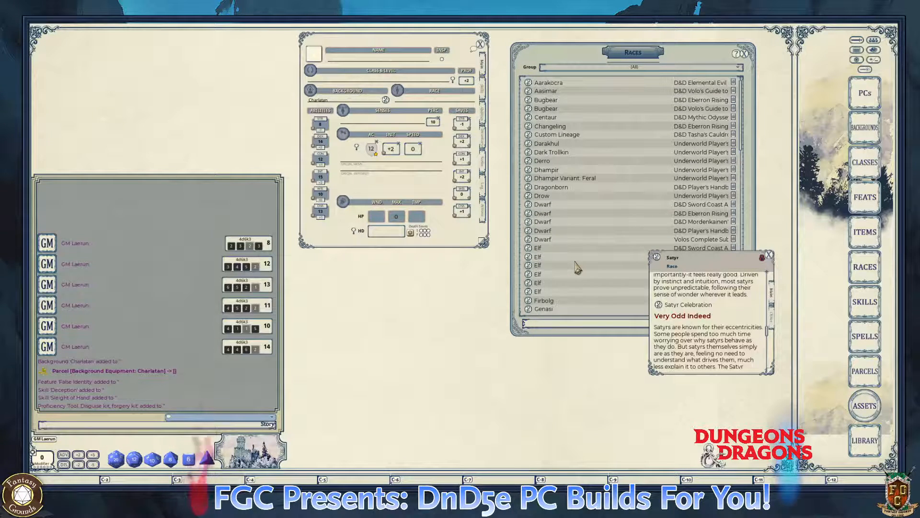
- Close the Satyr description and the list of races, leaving only the Charlatan character sheet open
left_click_drag(723, 252, 690, 156)
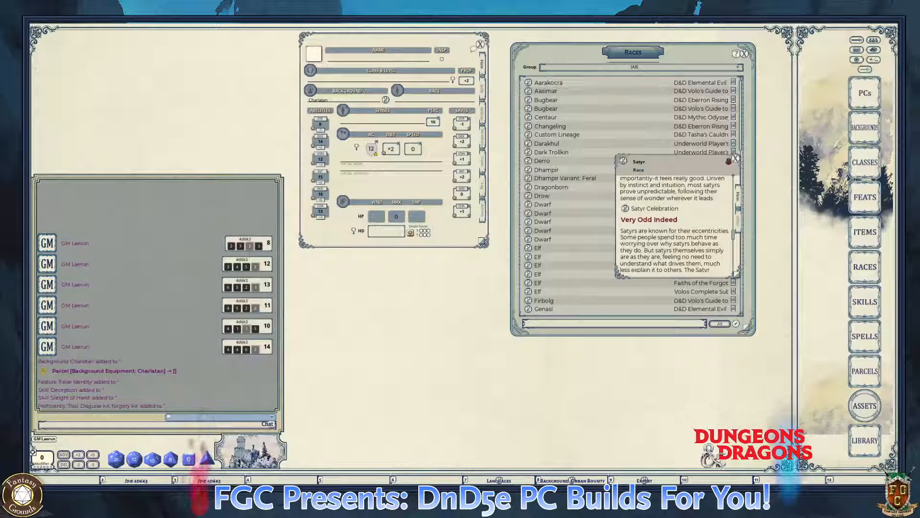
key("ctrl")
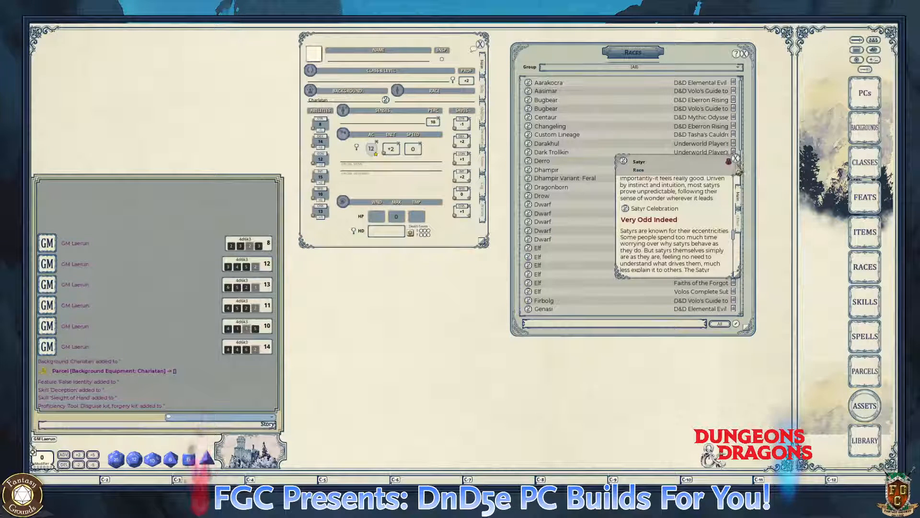
left_click(735, 158)
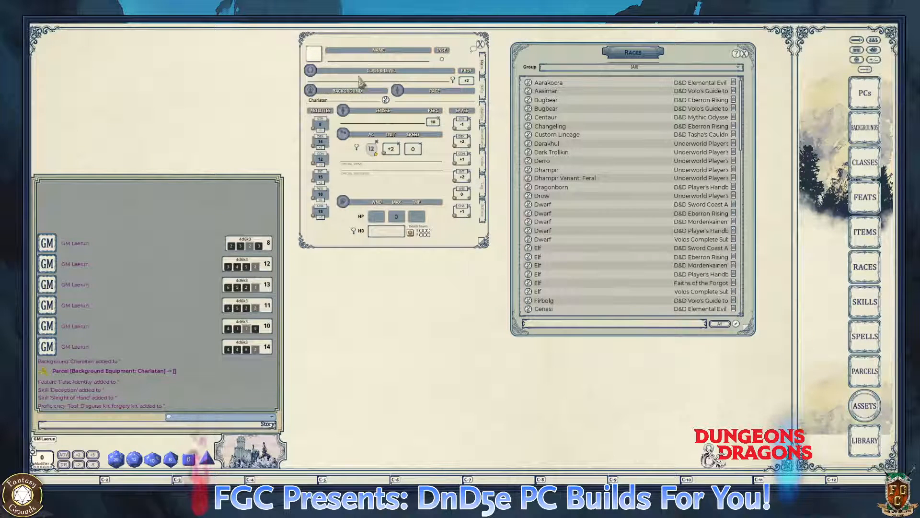
key("ctrl")
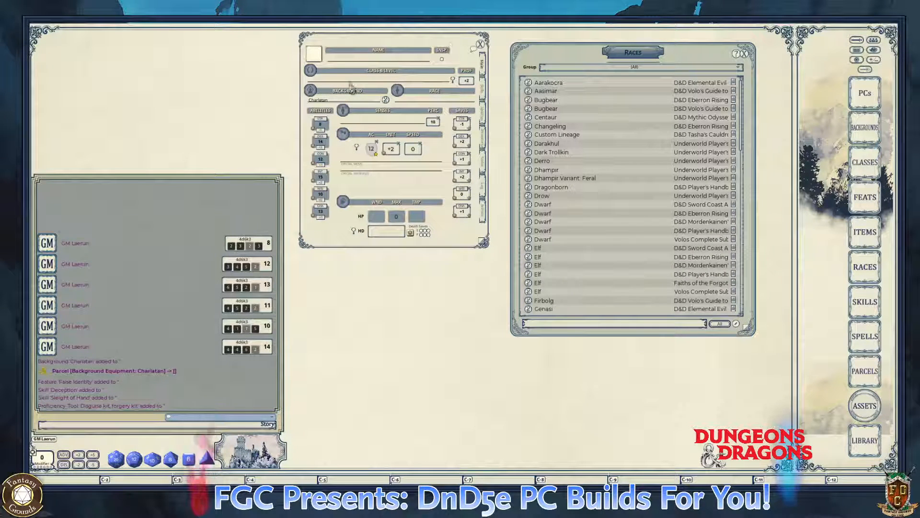
left_click_drag(588, 63, 592, 53)
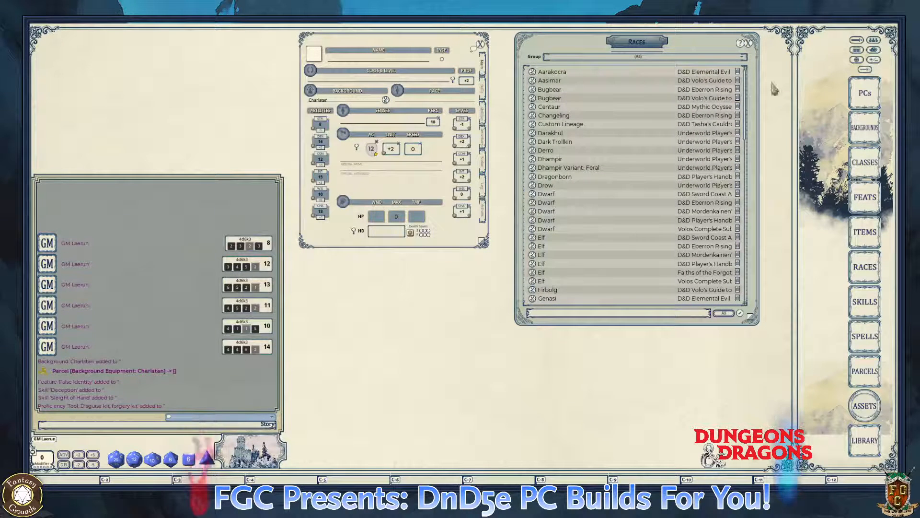
left_click(749, 43)
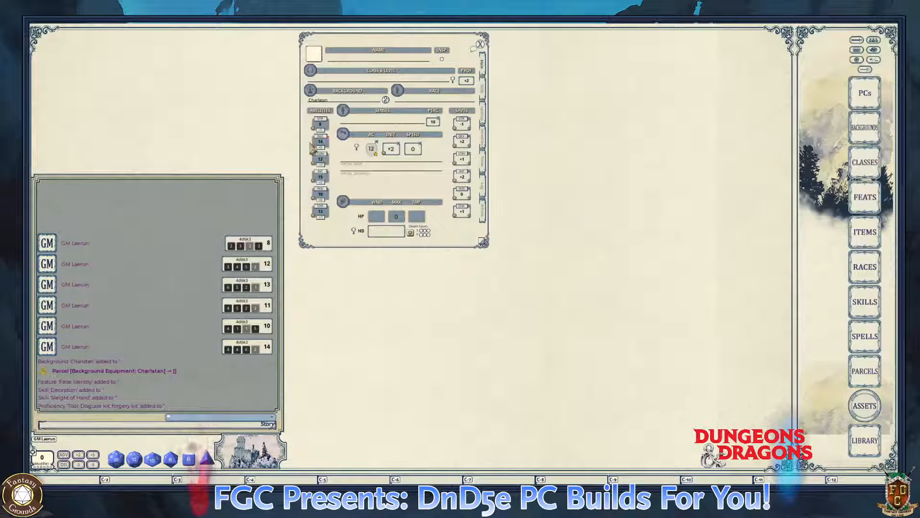
- Create another blank character from the character selection list and close that list
left_click(868, 99)
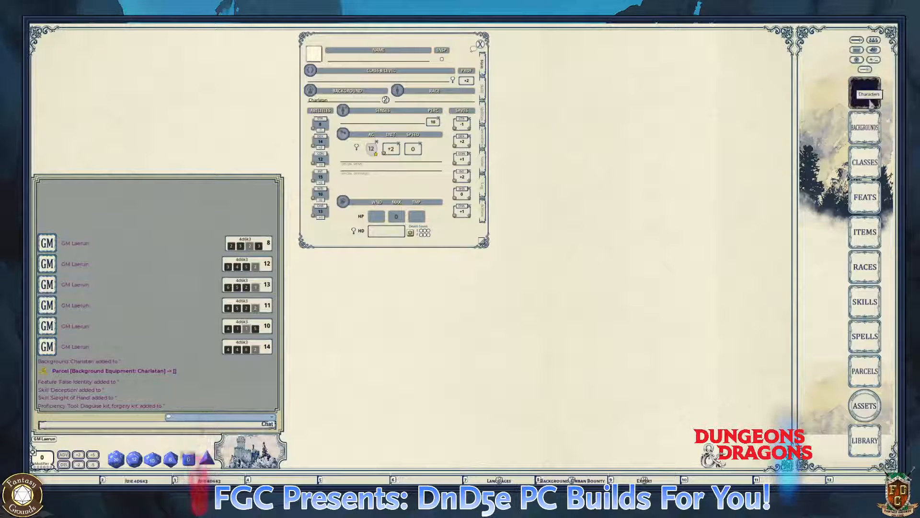
left_click_drag(489, 197, 664, 124)
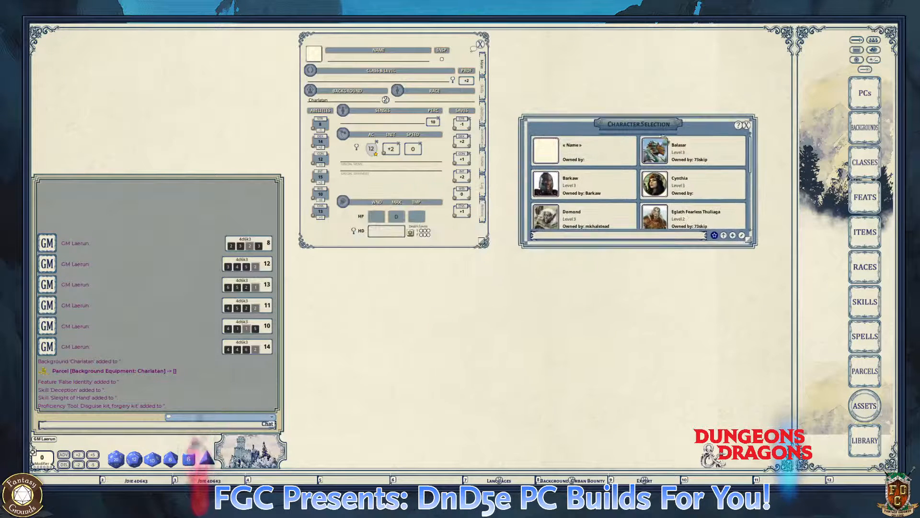
left_click(733, 236)
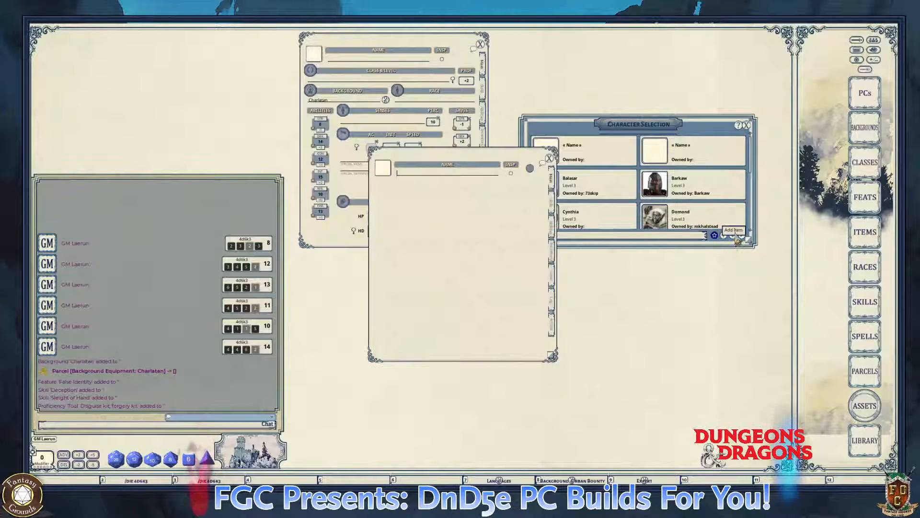
left_click(746, 126)
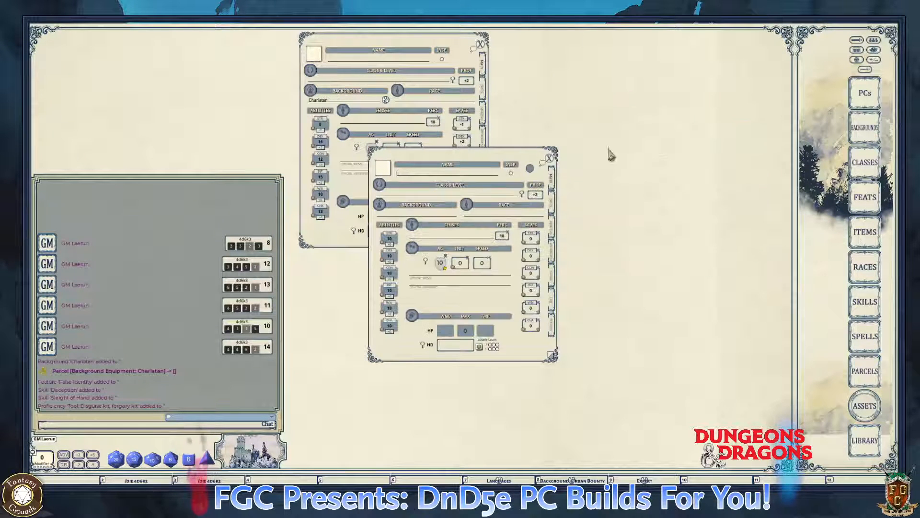
- Place the blank sheet beside the Charlatan sheet and try to carry the Strength score across
left_click_drag(482, 158, 532, 53)
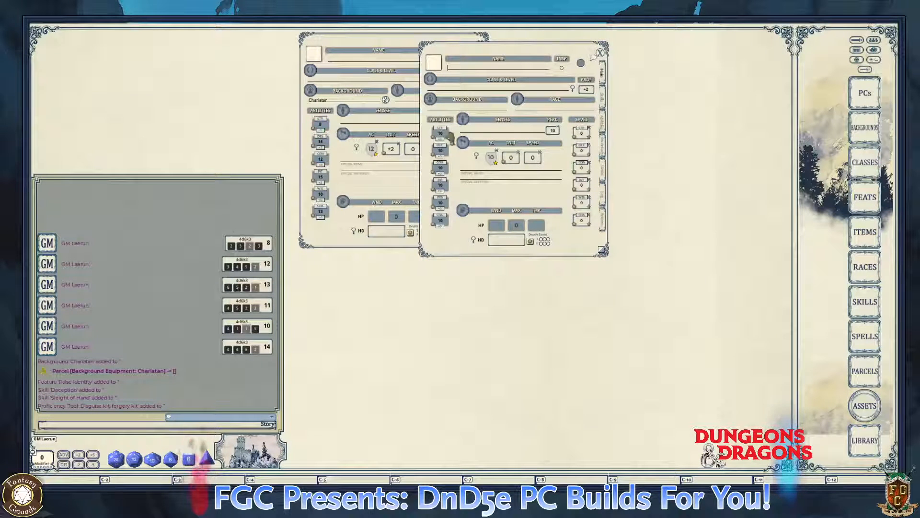
left_click_drag(320, 123, 431, 280)
left_click(524, 51)
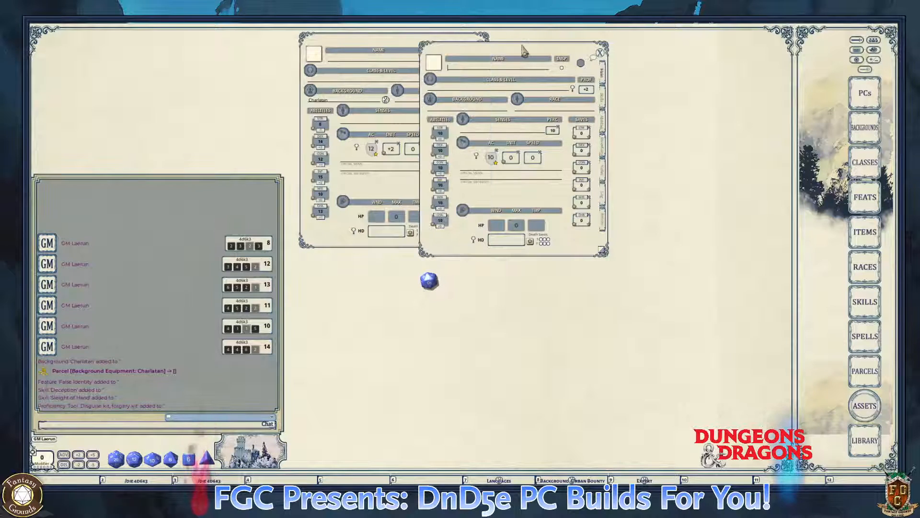
left_click_drag(524, 52, 560, 45)
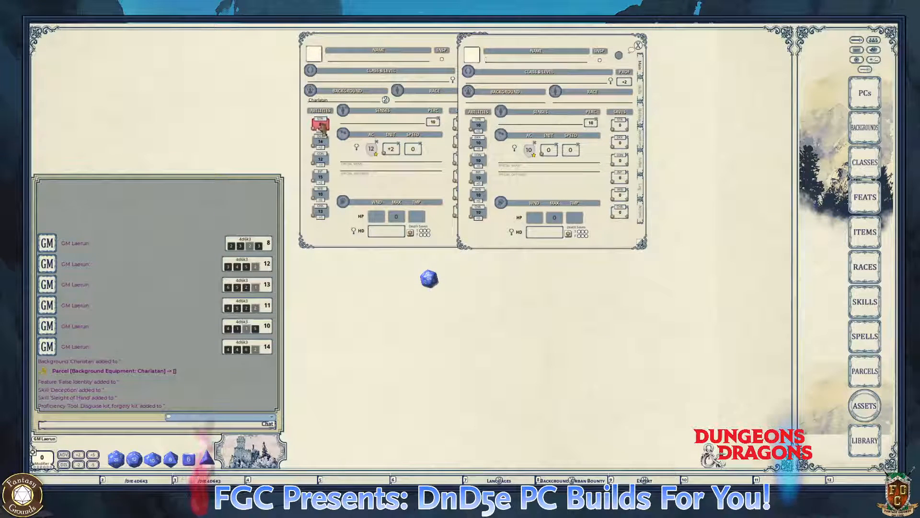
left_click_drag(320, 122, 452, 308)
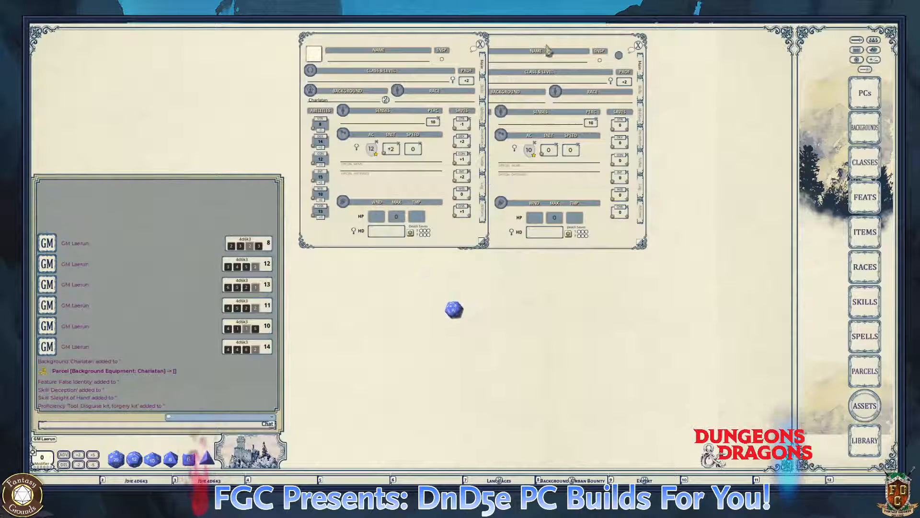
- Set Strength to 8, Dexterity to 14 and Constitution to 12 on the blank character sheet
left_click(487, 102)
left_click(476, 128)
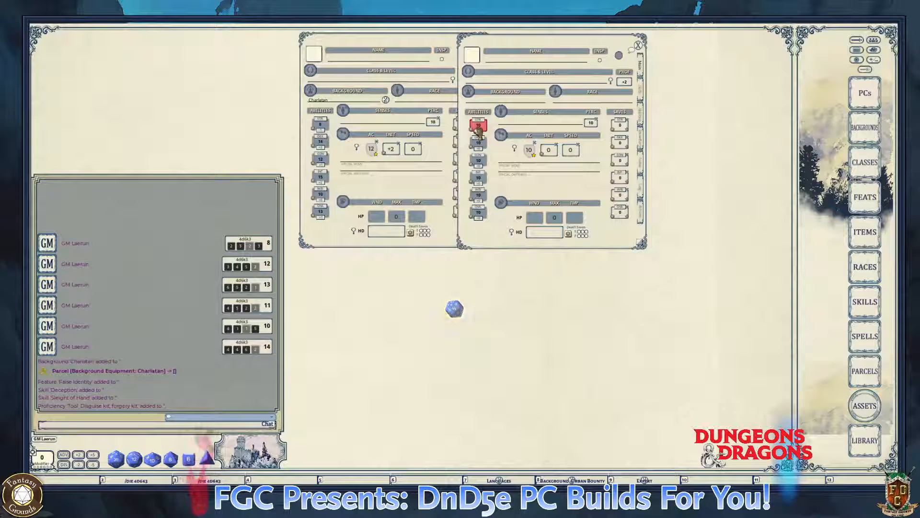
type("8")
left_click(479, 144)
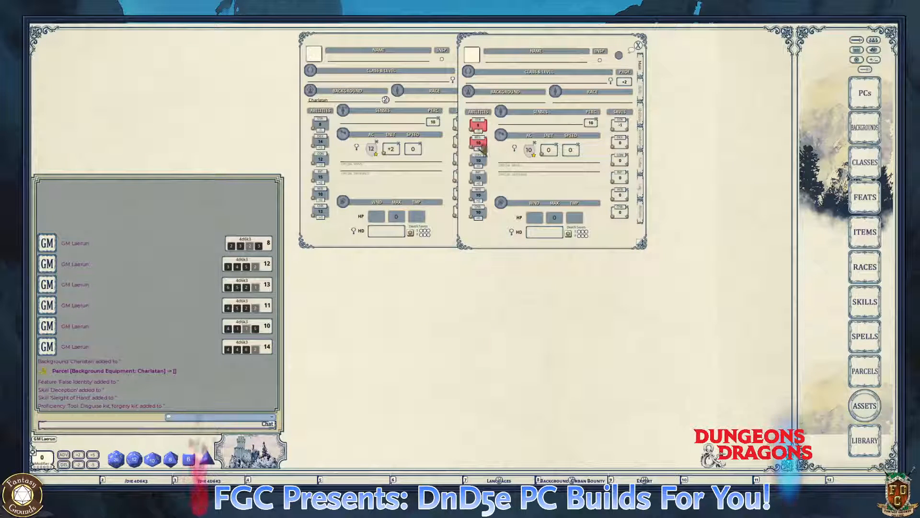
type("14")
left_click(481, 162)
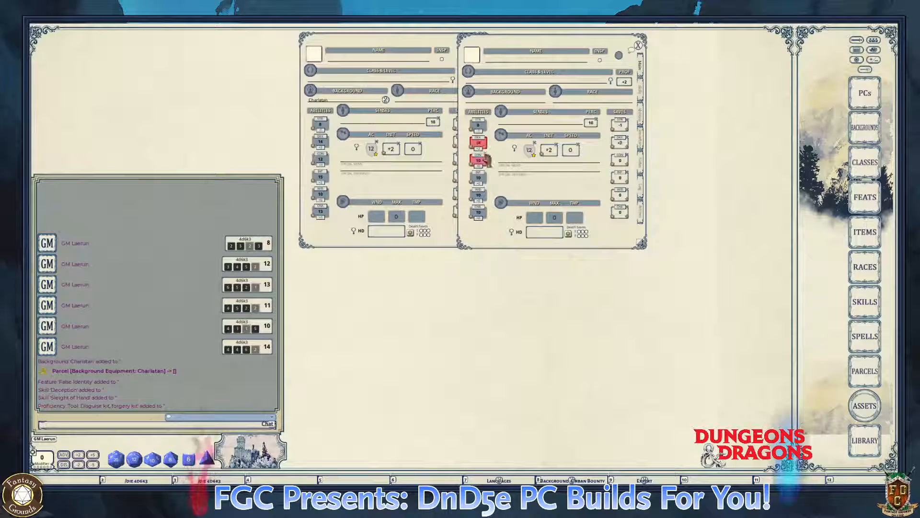
type("112")
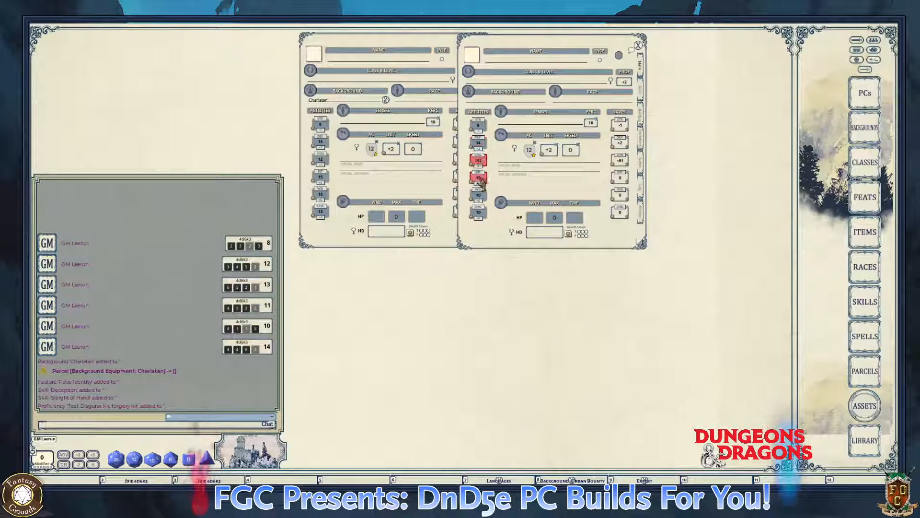
key("Home")
key("Delete")
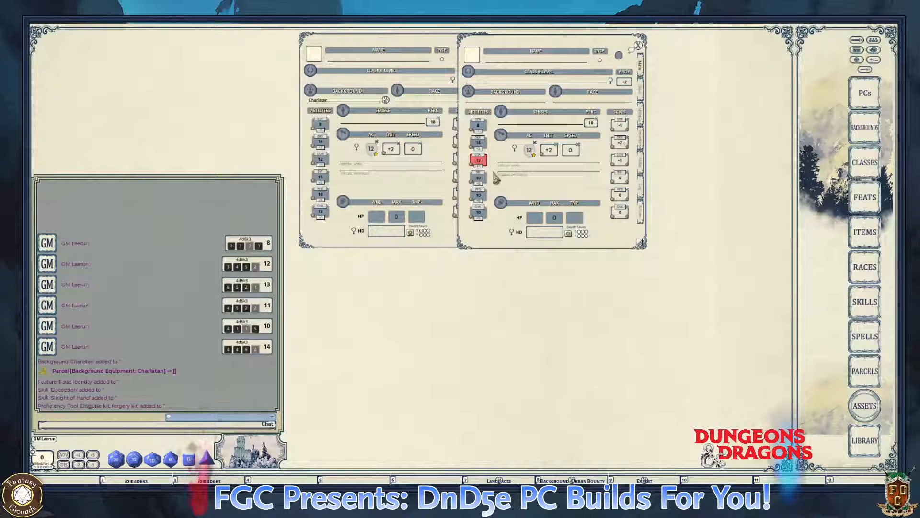
- Set Wisdom to 15 and Charisma to 13 on the new character sheet
left_click(478, 177)
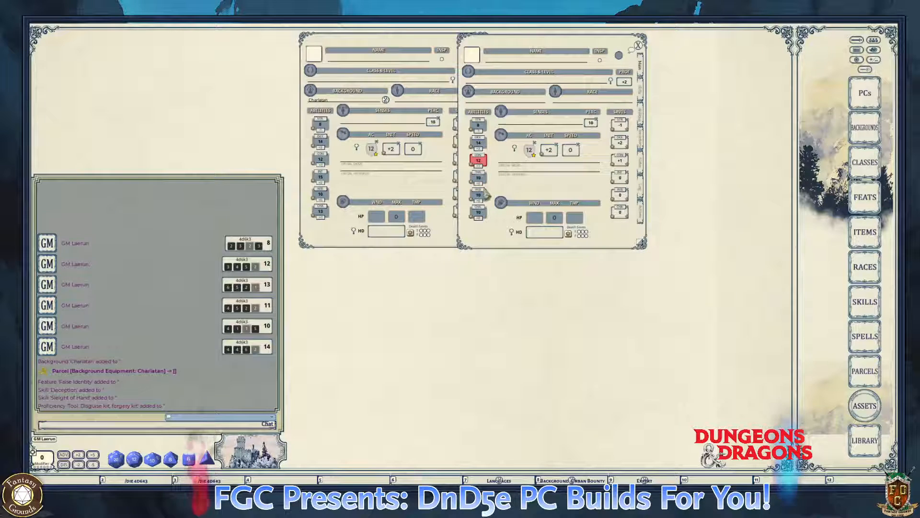
left_click(480, 196)
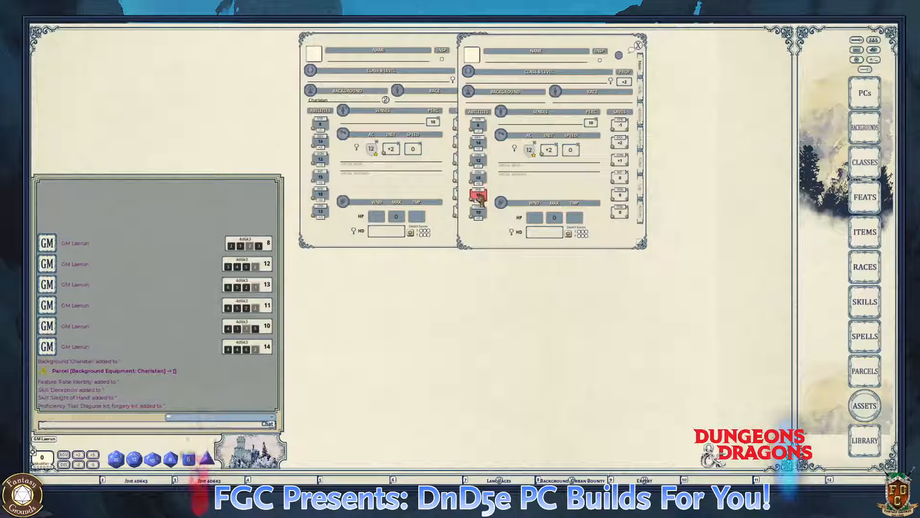
type("15")
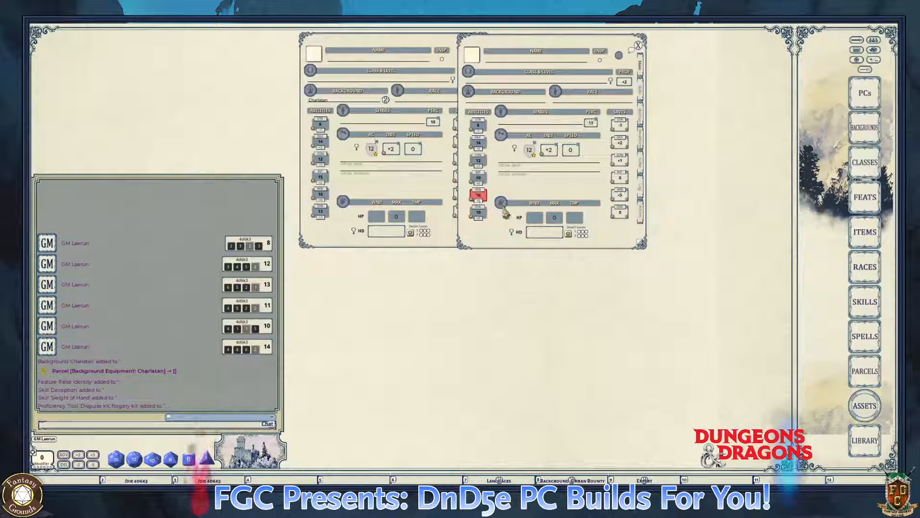
left_click(480, 211)
type("13")
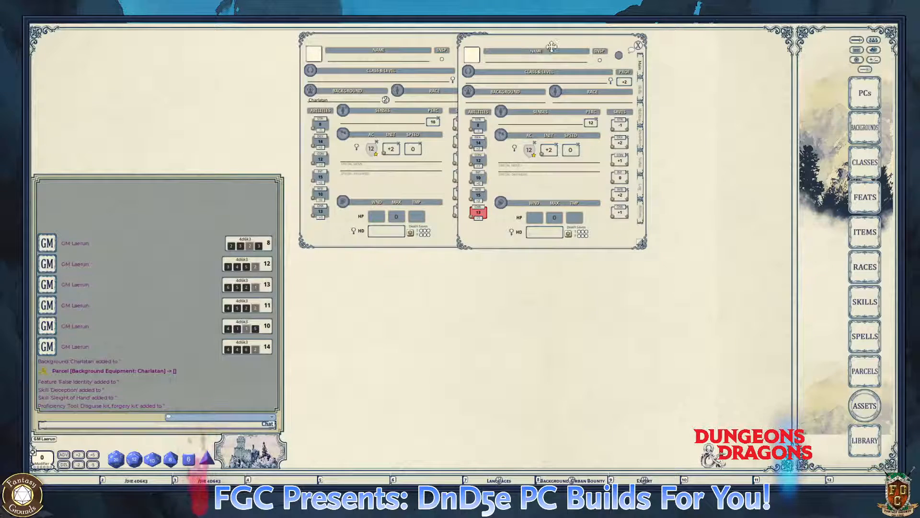
- Separate the two sheets, name the Charlatan character "Illusion" and close its sheet
left_click_drag(549, 44, 614, 47)
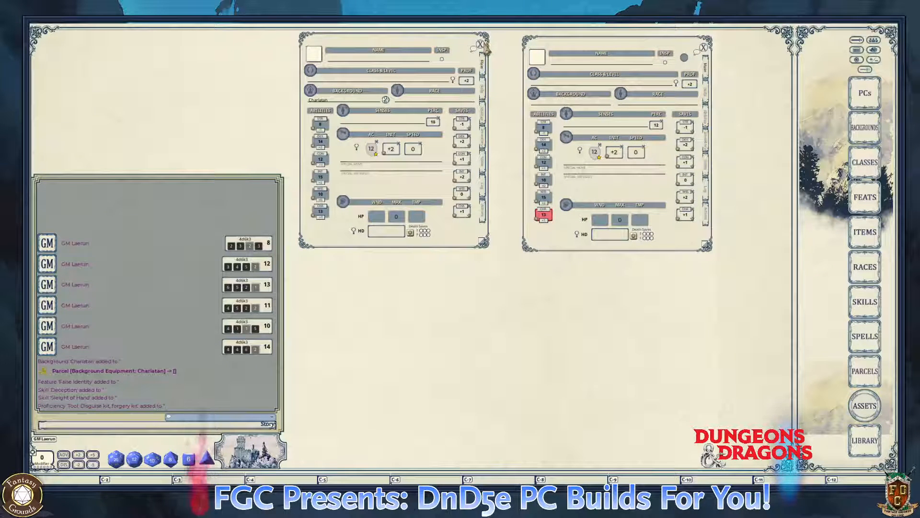
left_click(361, 60)
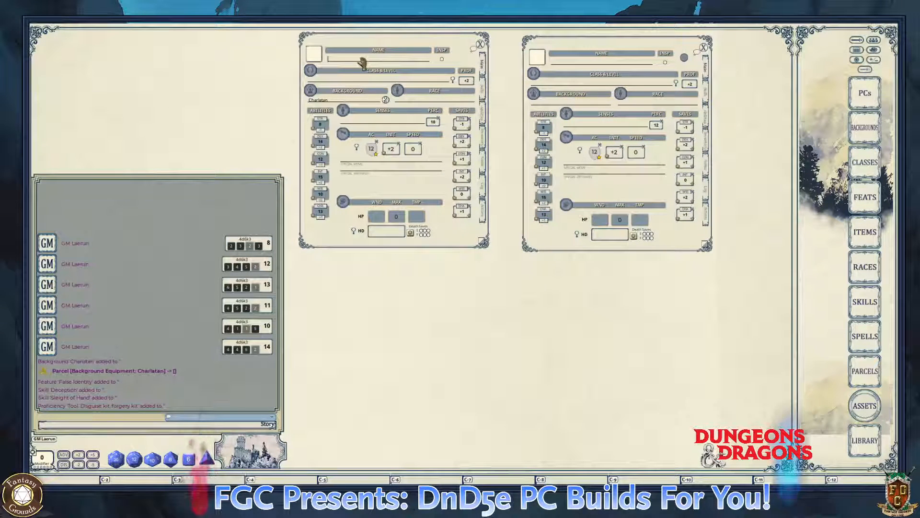
type("Illusion")
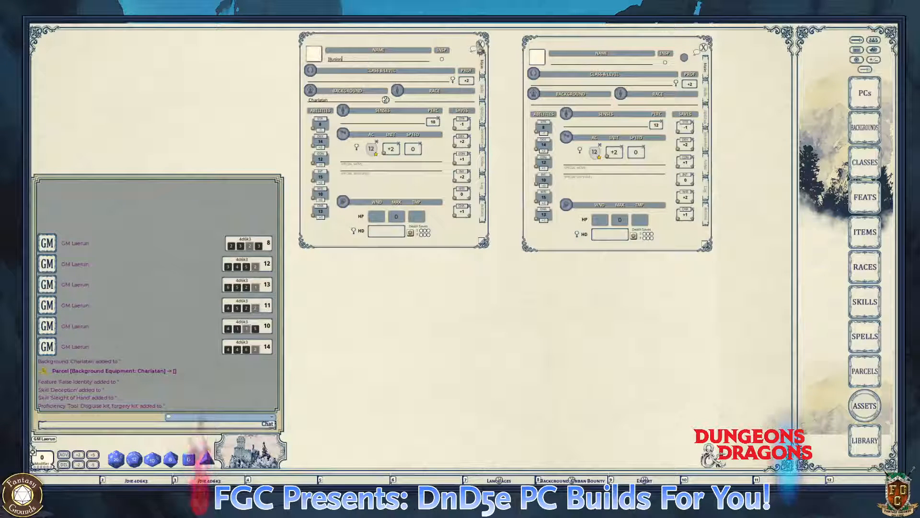
left_click(479, 44)
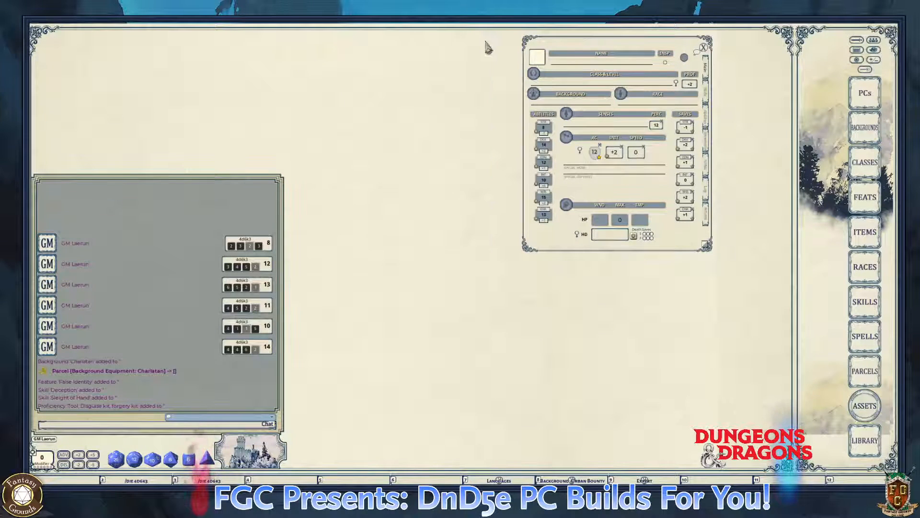
- Name the new character "Sidekick Healer" and move its sheet beside the chat window to free space for a list
left_click_drag(573, 40, 468, 51)
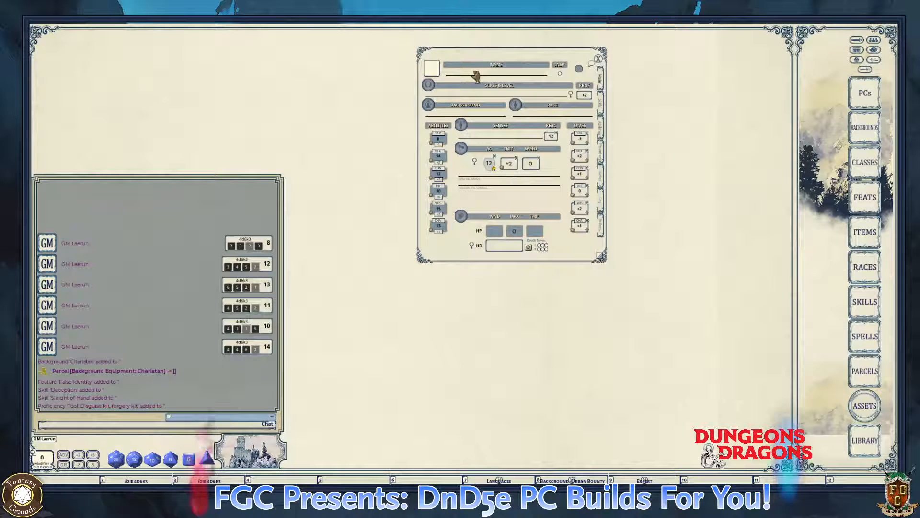
left_click(476, 75)
type("Sa")
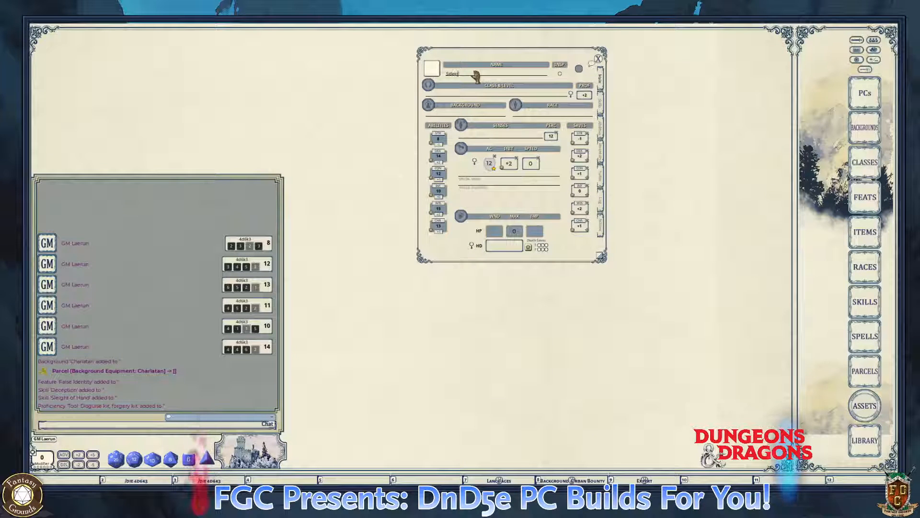
type("dekick ")
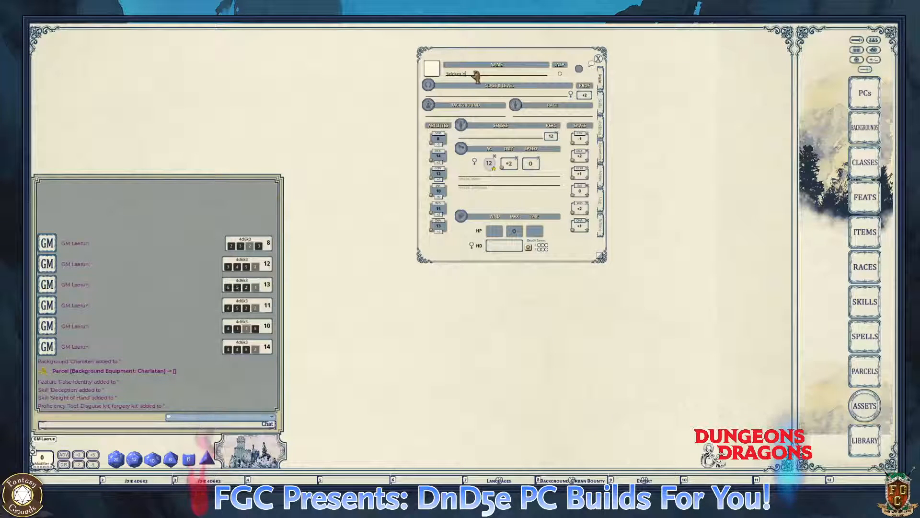
type("Healer")
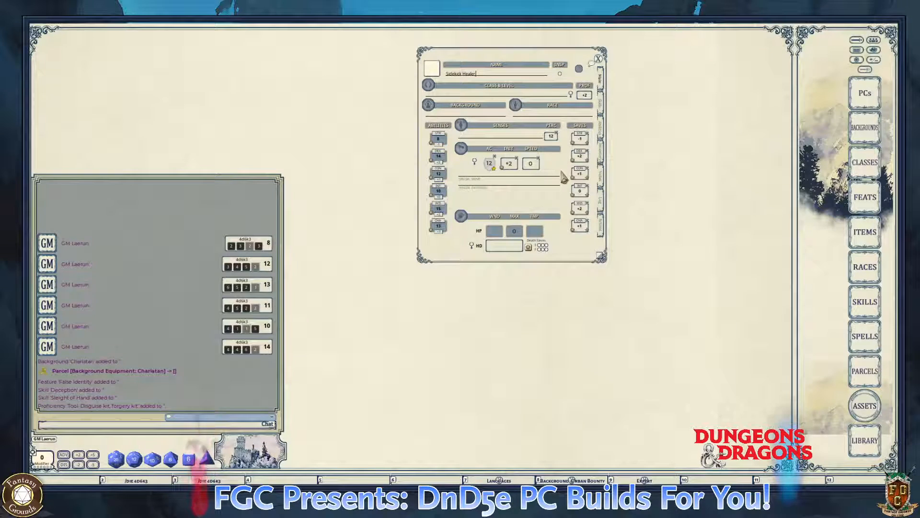
key("ctrl")
left_click_drag(512, 60, 516, 84)
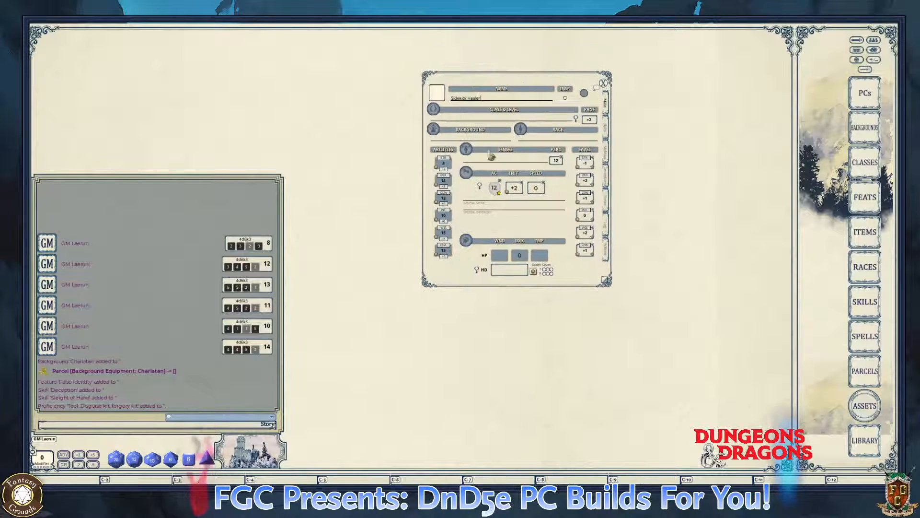
left_click_drag(604, 87, 477, 72)
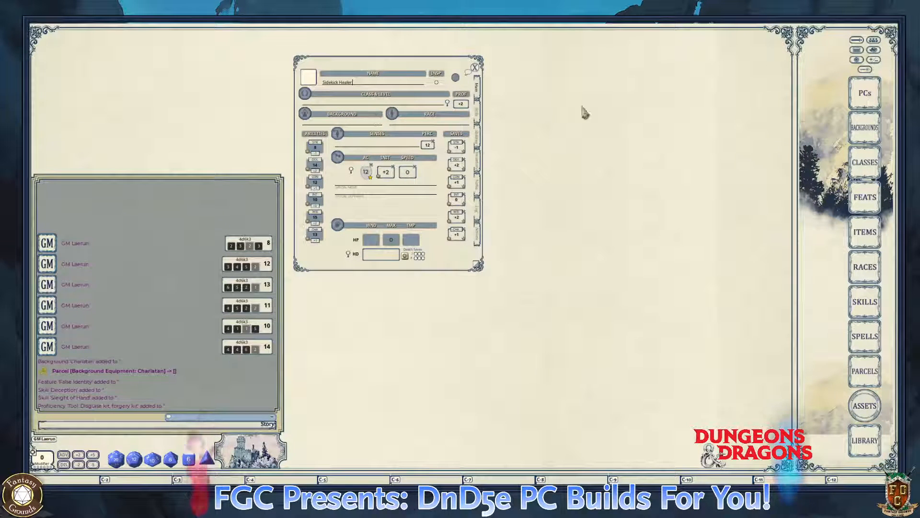
- Look through the full list of backgrounds for one that suits the Sidekick Healer
left_click(865, 127)
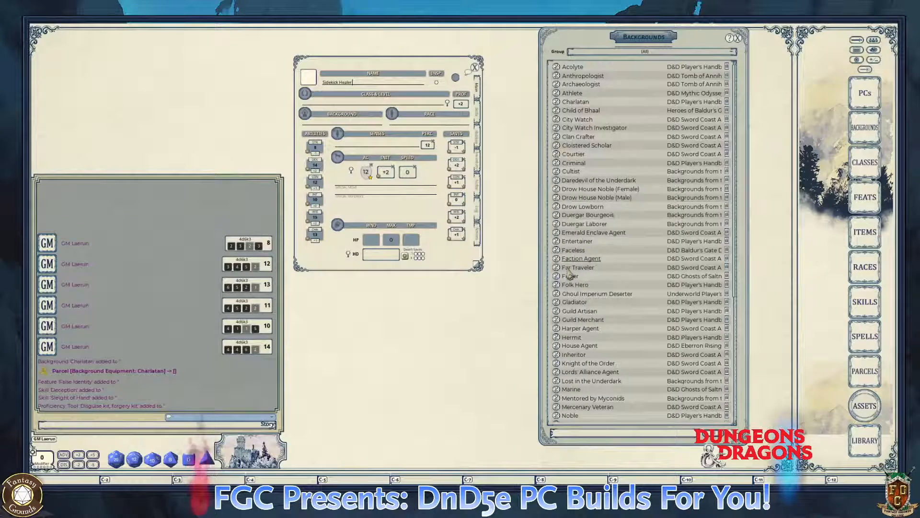
scroll(571, 275, "down", 3)
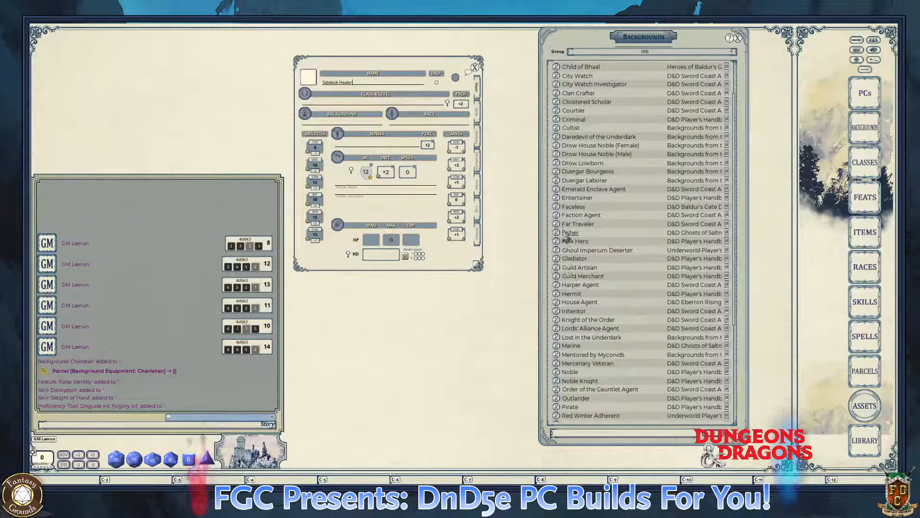
key("ctrl")
scroll(635, 293, "down", 3)
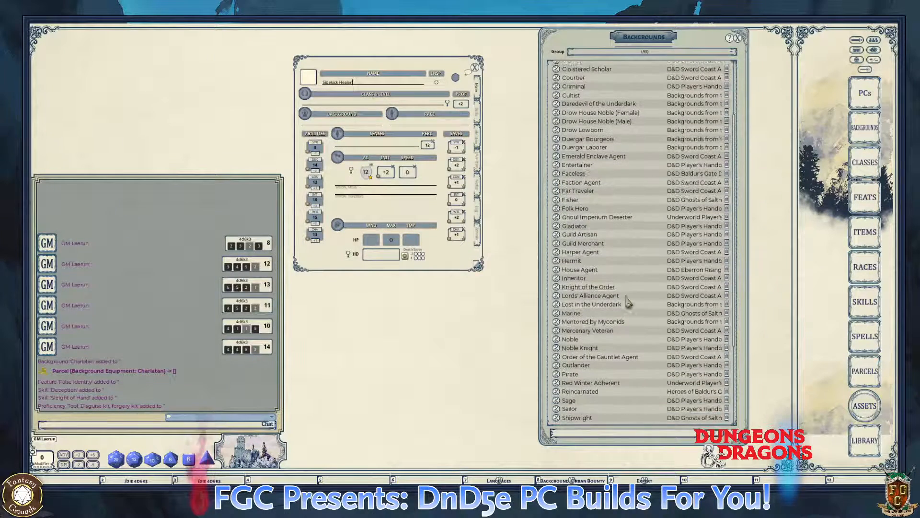
key("ctrl")
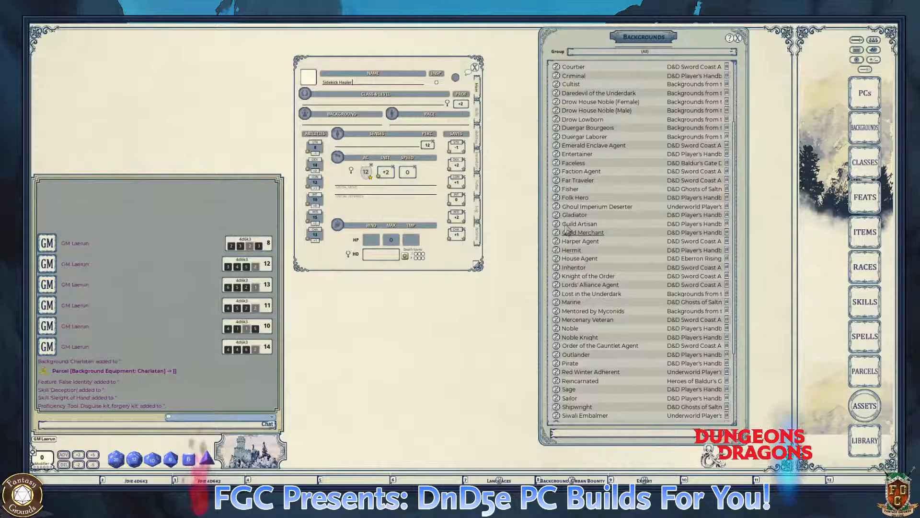
scroll(587, 300, "down", 7)
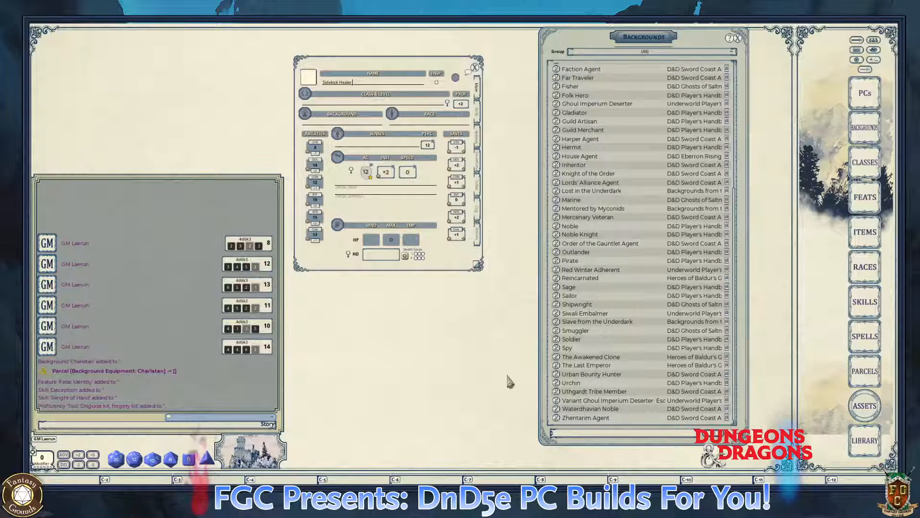
key("ctrl")
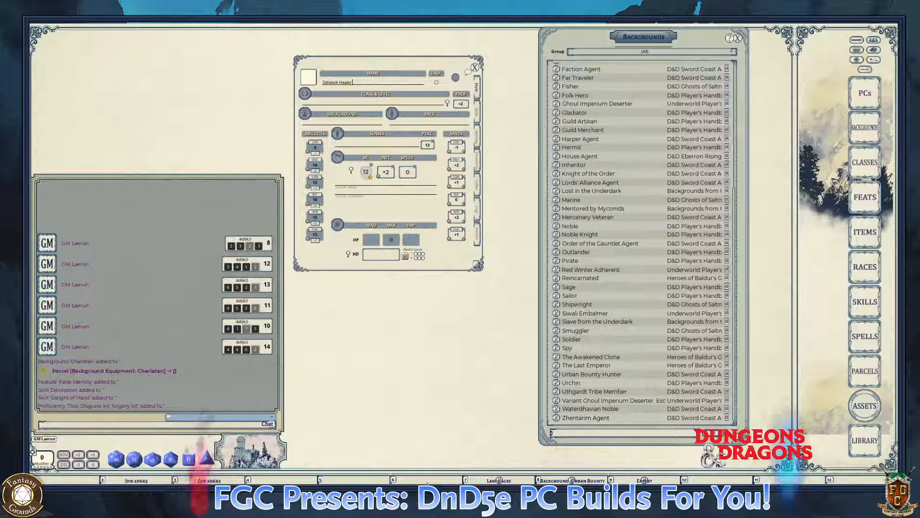
scroll(625, 287, "up", 4)
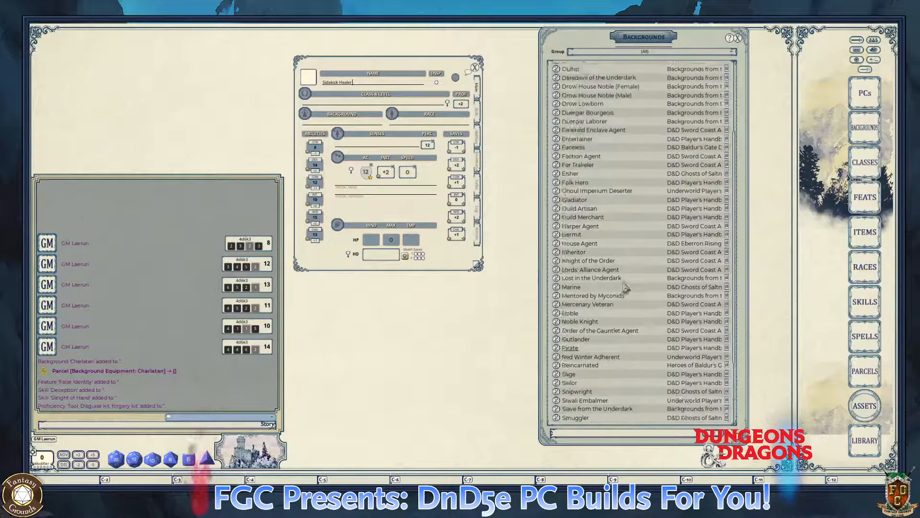
scroll(623, 288, "up", 5)
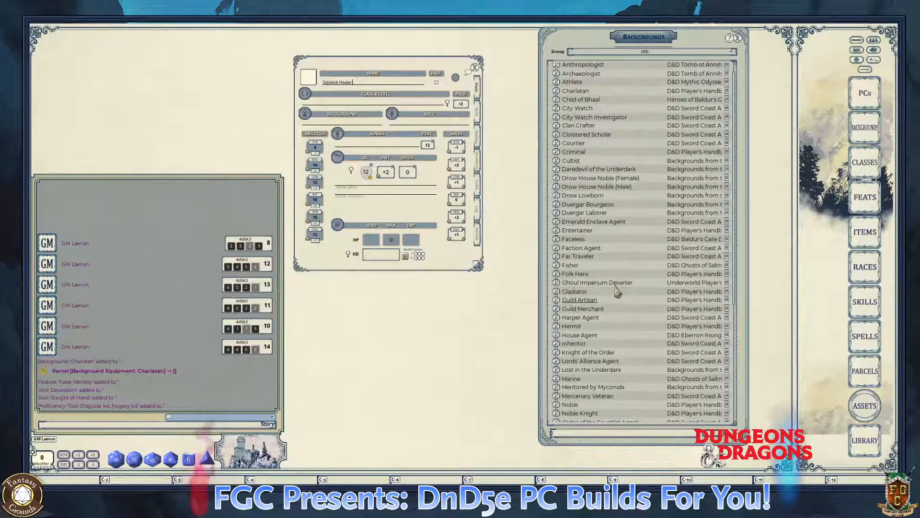
scroll(617, 291, "down", 9)
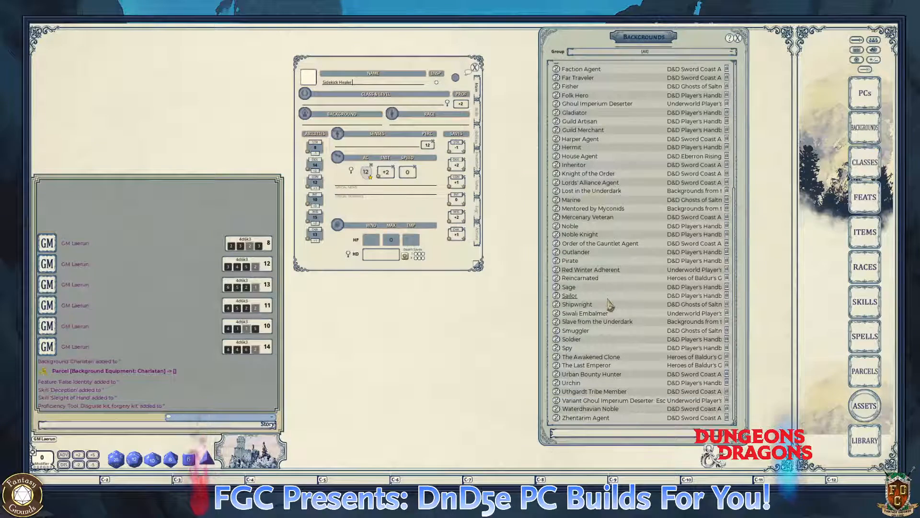
scroll(607, 304, "up", 7)
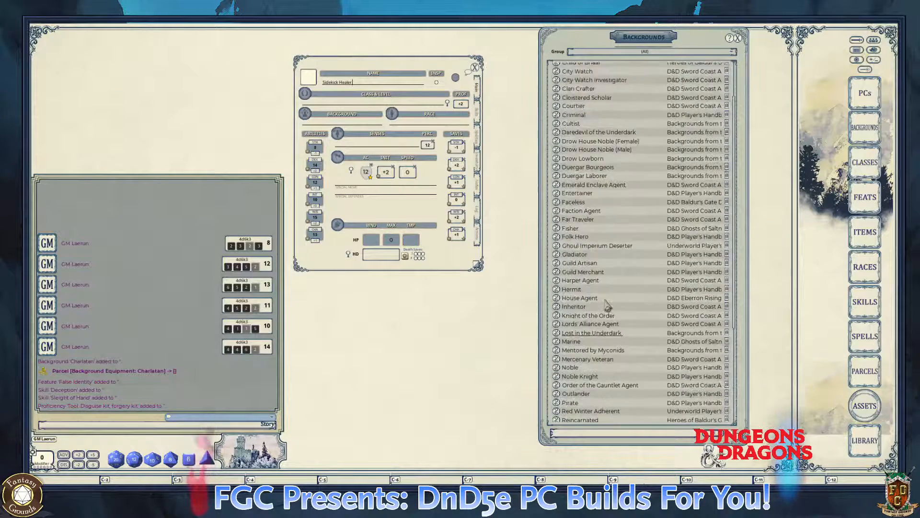
scroll(606, 305, "up", 3)
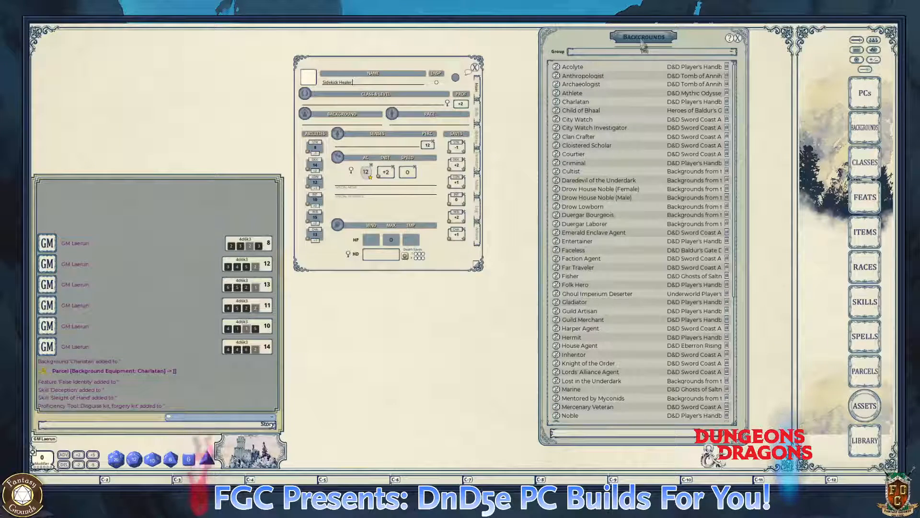
- Bring the backgrounds list closer to the sheet, add the Acolyte background to Sidekick Healer and close the list
left_click_drag(623, 37, 588, 41)
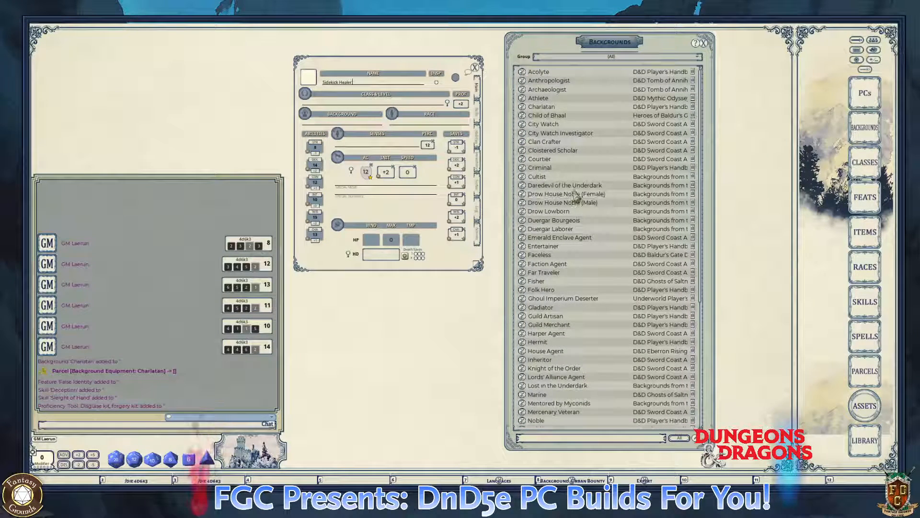
key("ctrl")
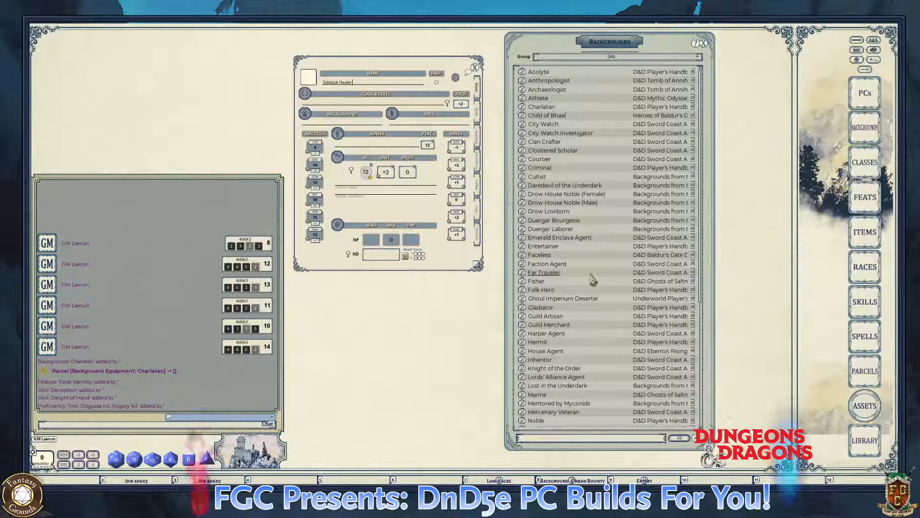
scroll(592, 281, "down", 2)
scroll(593, 282, "down", 2)
key("ctrl")
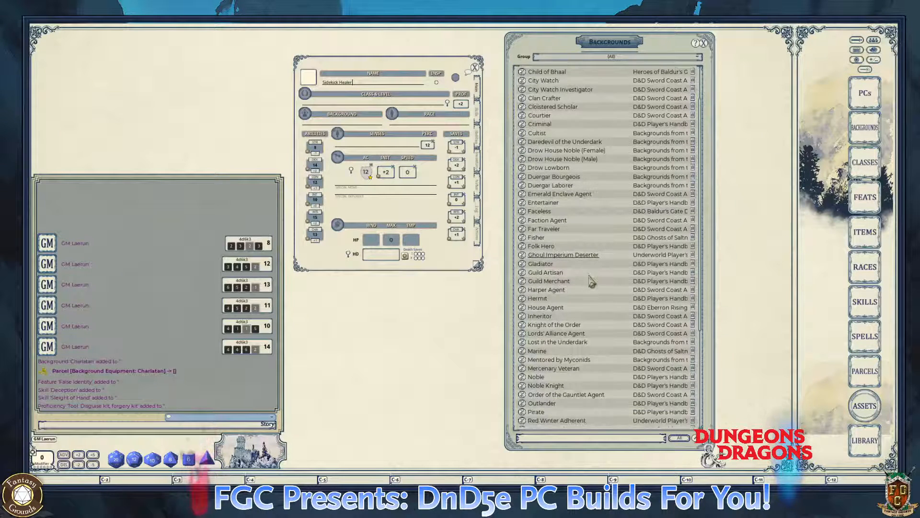
scroll(589, 278, "up", 4)
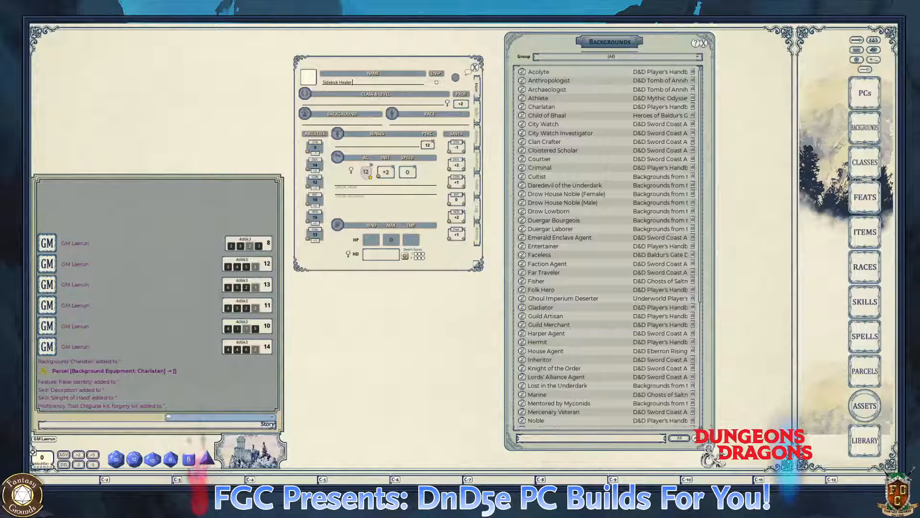
key("ctrl")
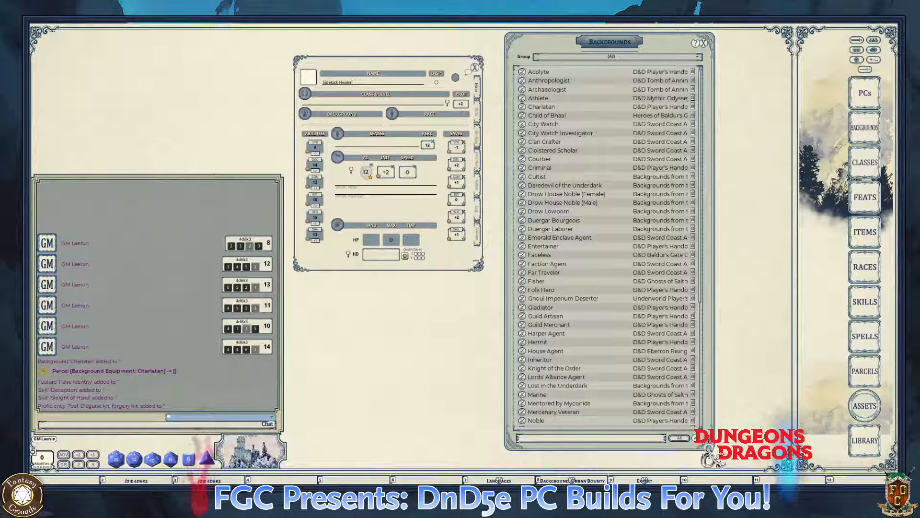
key("ctrl")
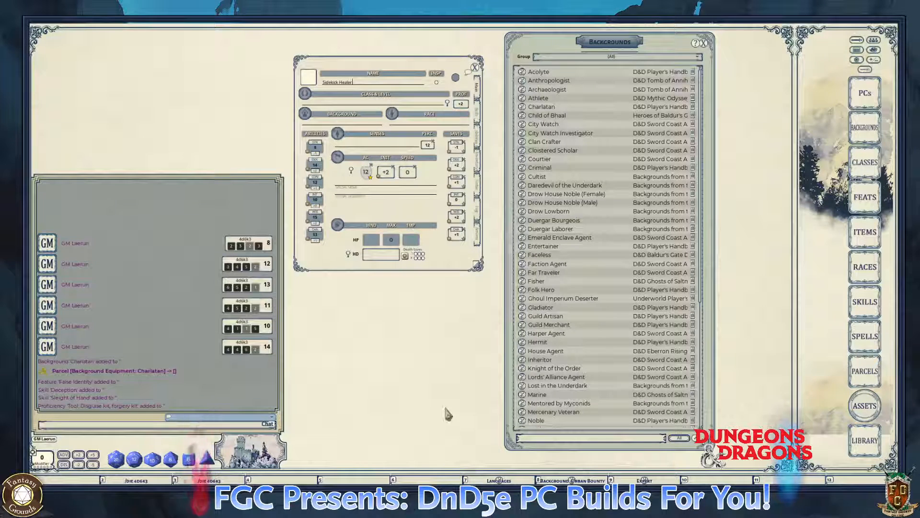
key("ctrl")
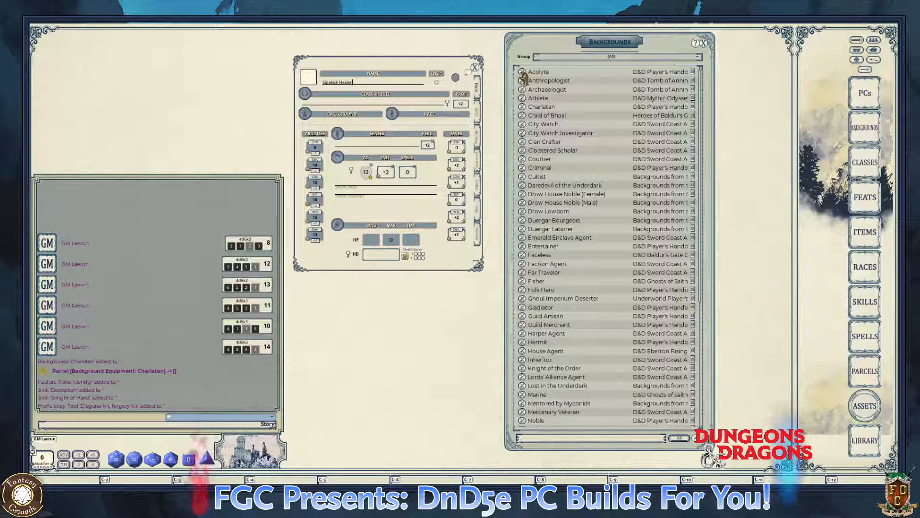
left_click_drag(522, 76, 318, 123)
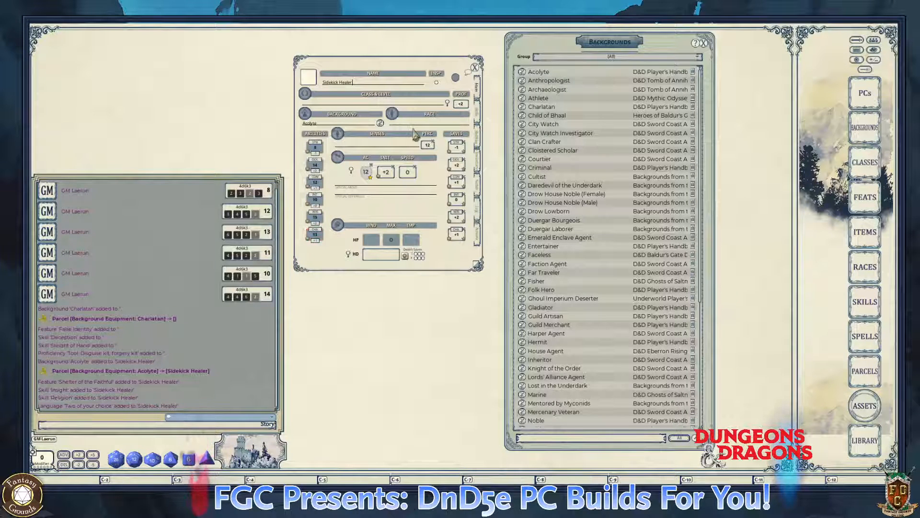
left_click(703, 44)
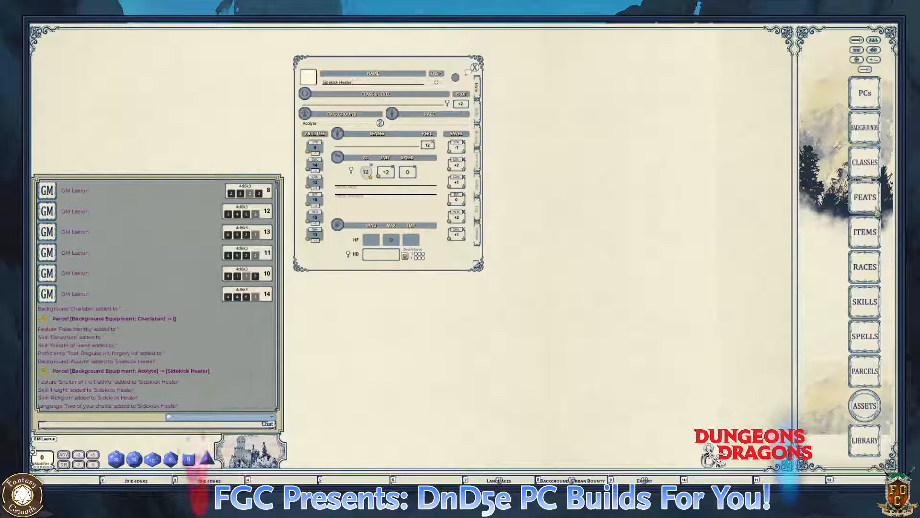
- Look through the full list of races for one that suits the Sidekick Healer
left_click(865, 266)
key("ctrl")
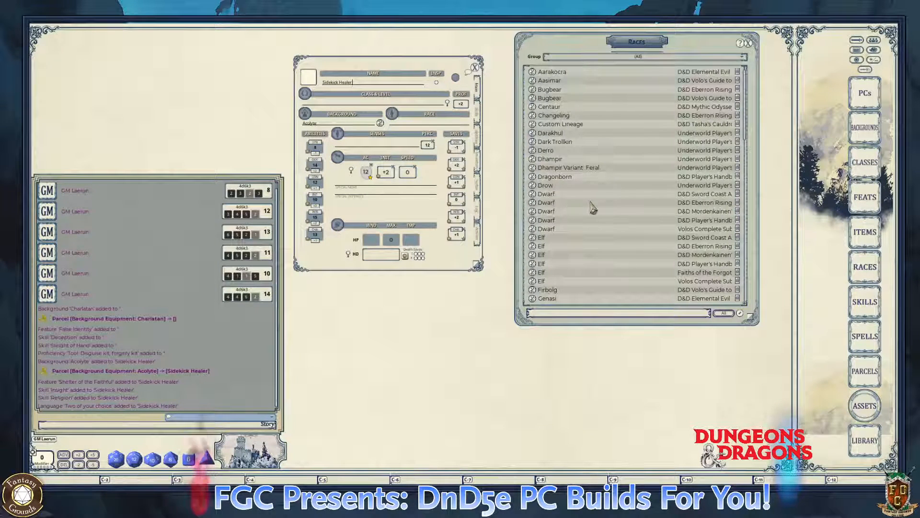
scroll(593, 208, "down", 3)
scroll(590, 208, "up", 3)
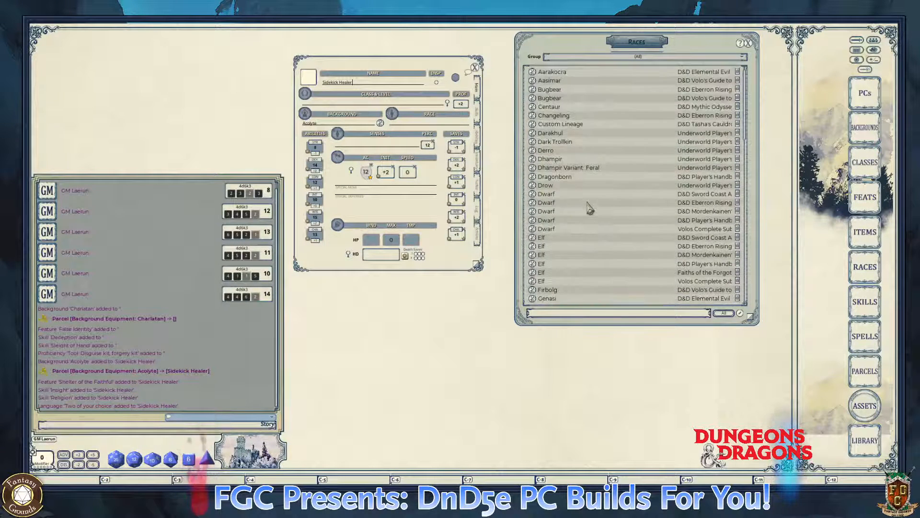
scroll(590, 208, "down", 5)
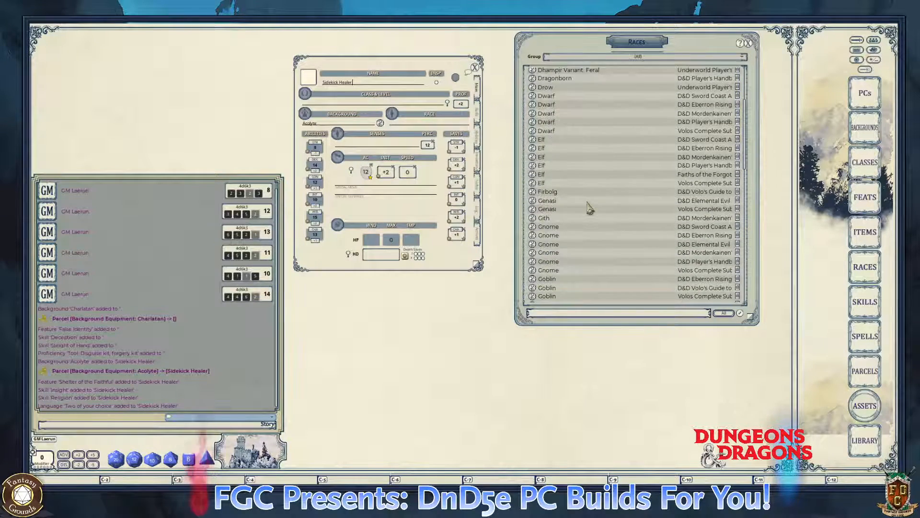
key("ctrl")
scroll(589, 207, "down", 9)
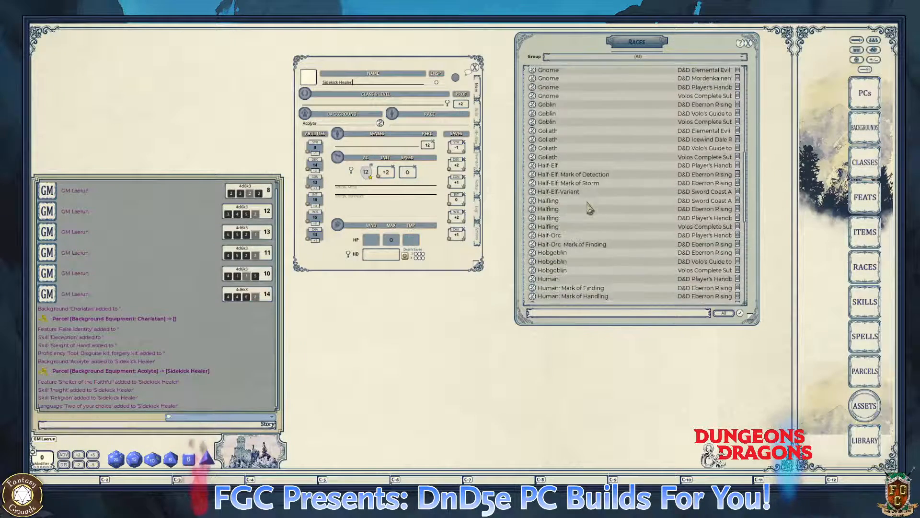
scroll(589, 208, "down", 7)
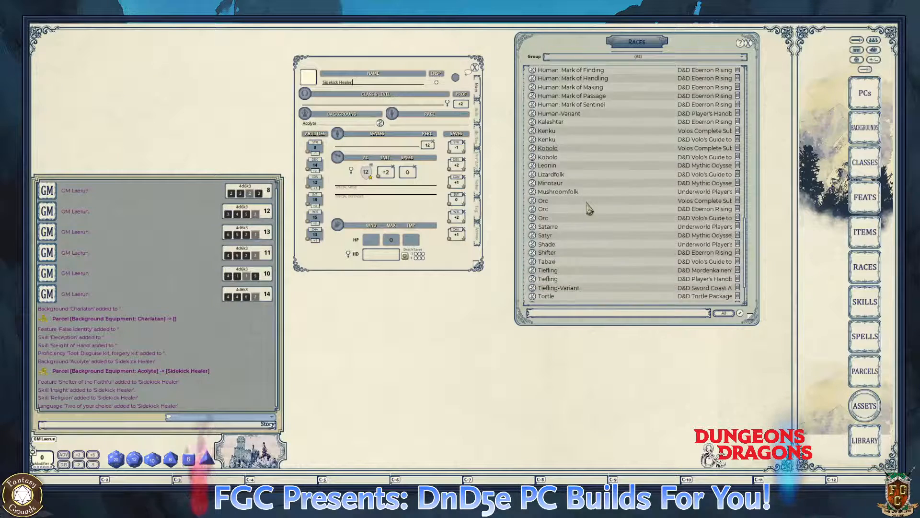
scroll(590, 210, "down", 2)
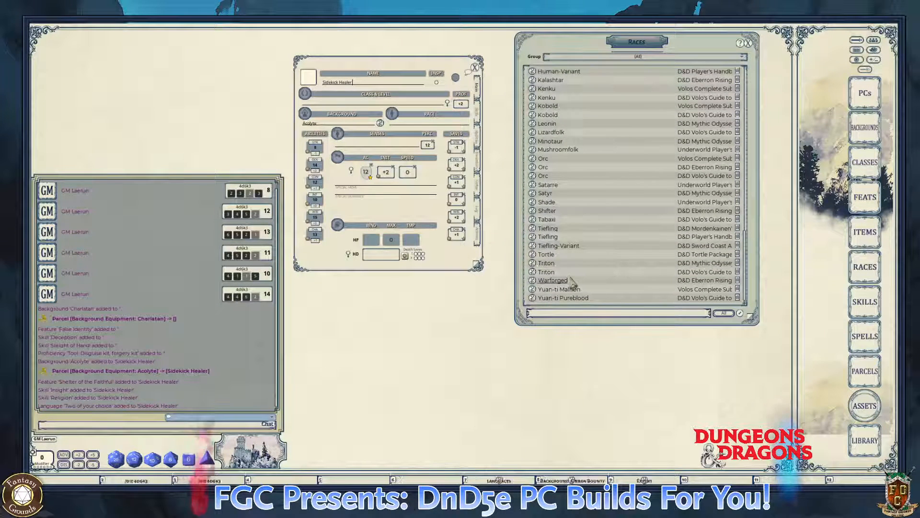
scroll(569, 282, "up", 1)
scroll(569, 278, "down", 1)
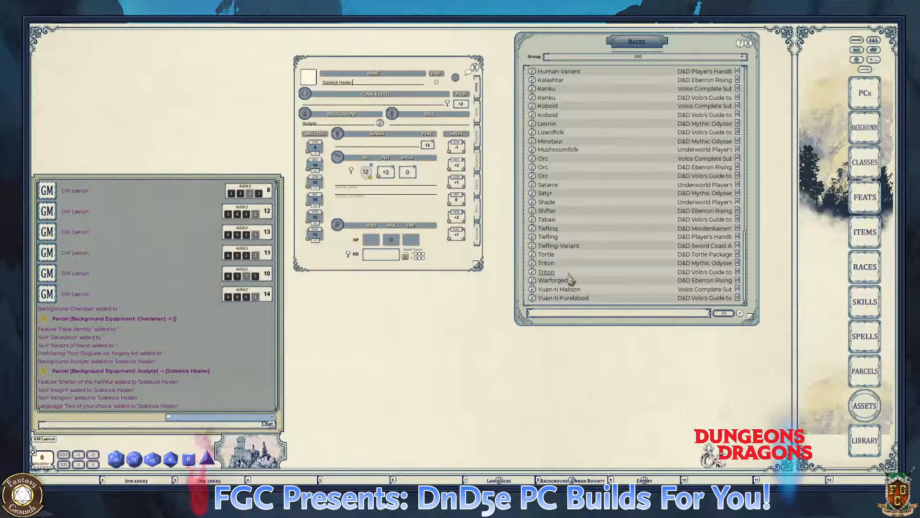
scroll(570, 280, "up", 10)
scroll(570, 280, "up", 11)
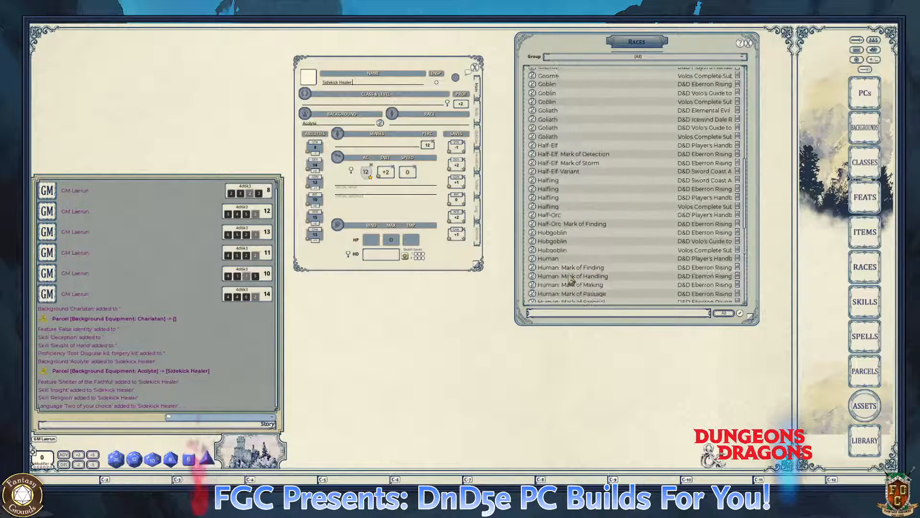
scroll(569, 275, "up", 7)
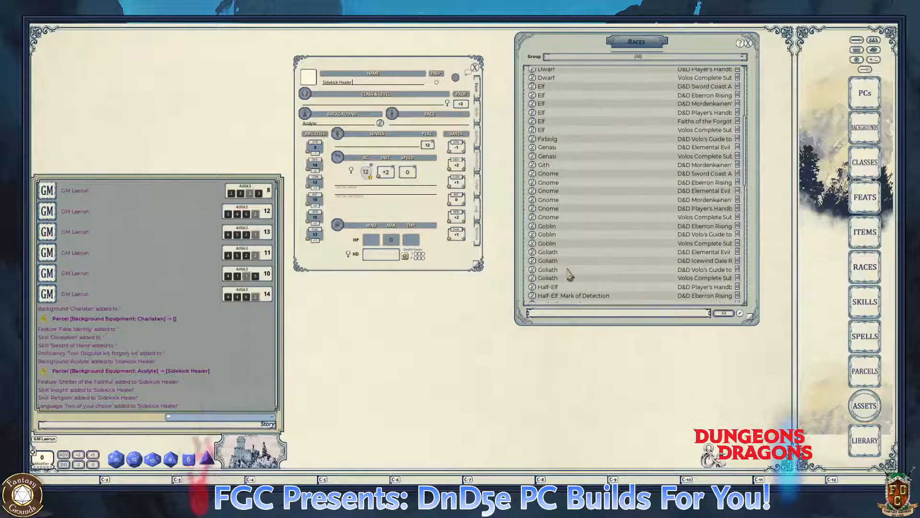
scroll(569, 272, "up", 2)
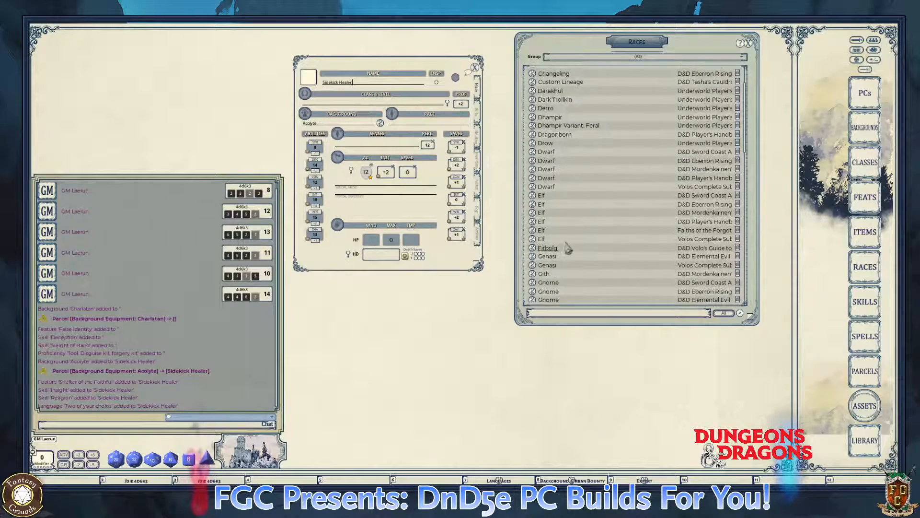
scroll(563, 233, "up", 1)
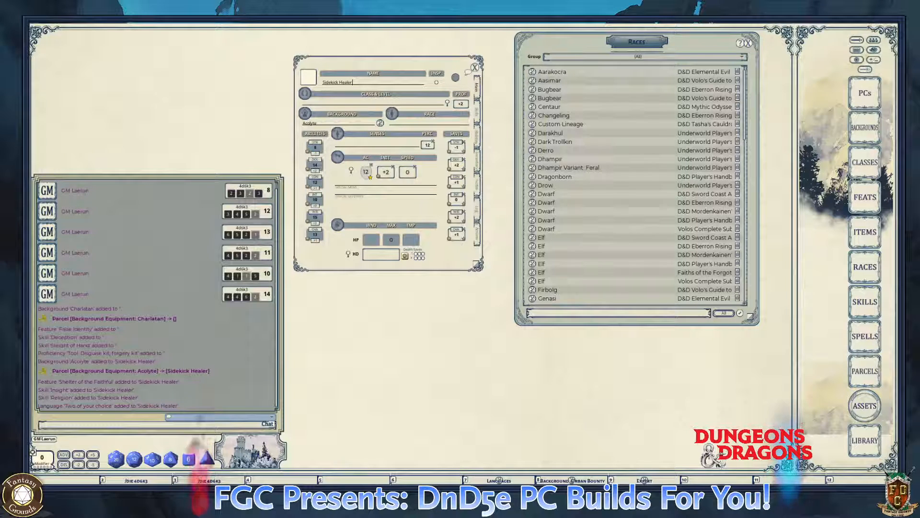
- Add the Player's Handbook Dwarf race to the Sidekick Healer and close the races list
left_click(351, 80)
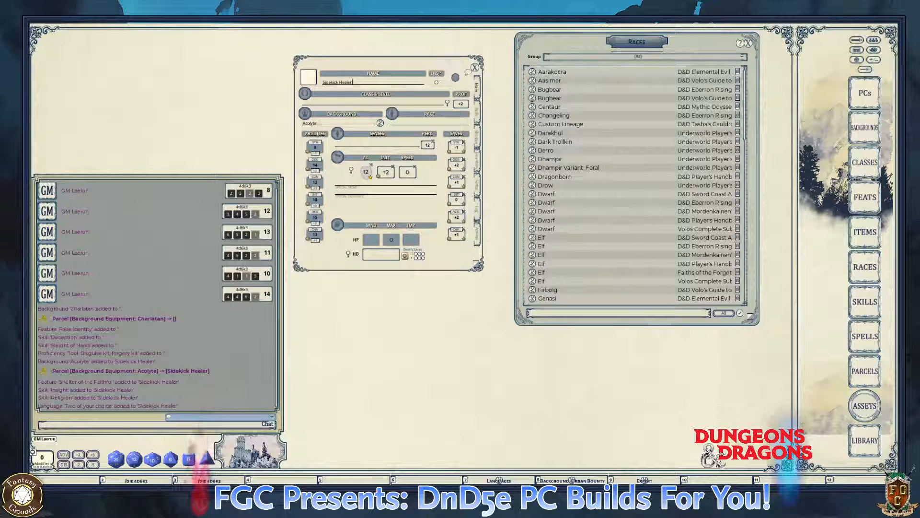
key("ctrl")
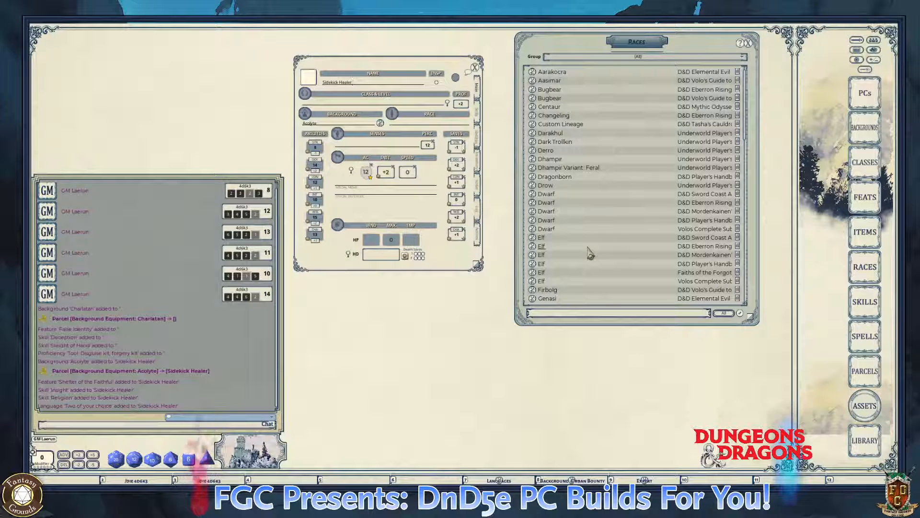
key("ctrl")
scroll(589, 247, "down", 5)
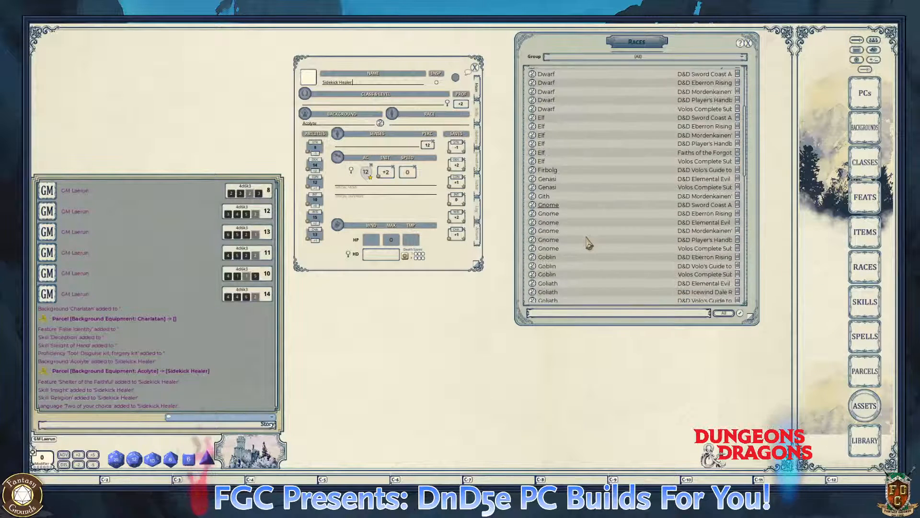
scroll(589, 245, "up", 1)
scroll(589, 245, "up", 1)
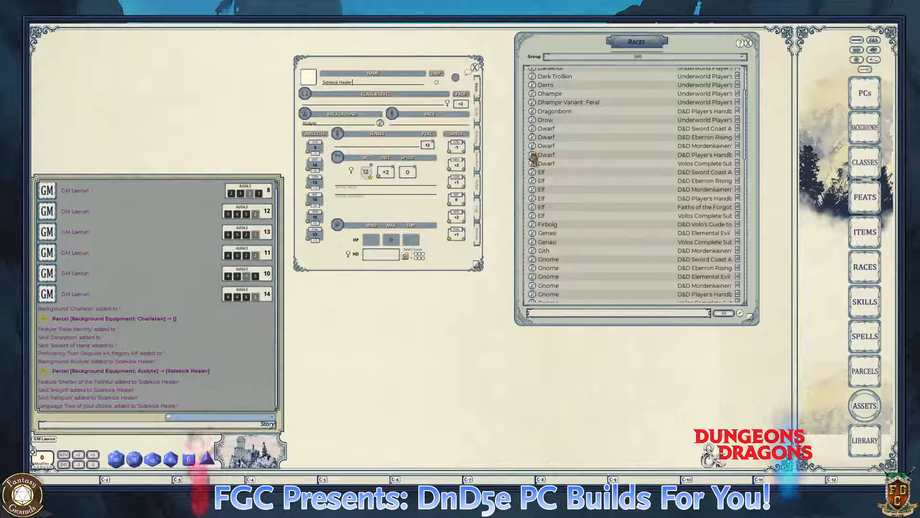
left_click_drag(533, 155, 415, 126)
left_click(748, 43)
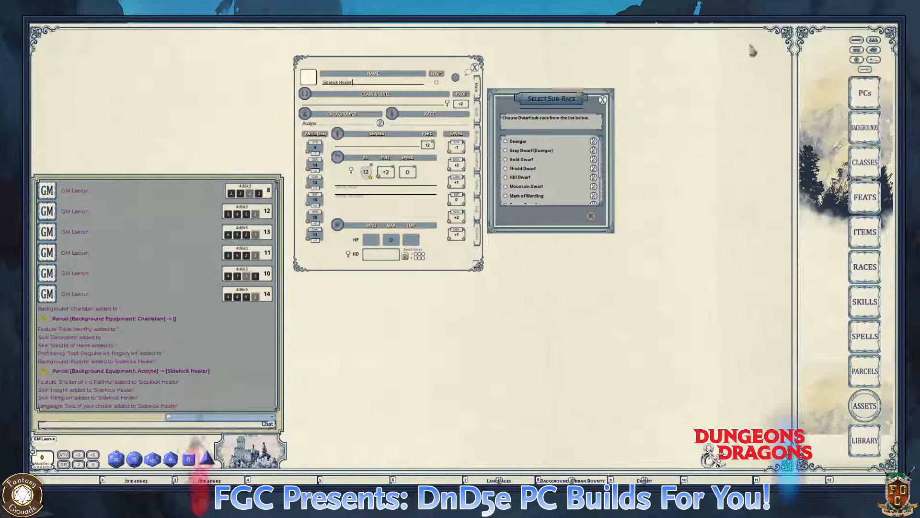
- Move the sub-race selection clear of the sheet and choose Hill Dwarf as the Sidekick Healer's sub-race
left_click_drag(614, 234, 657, 196)
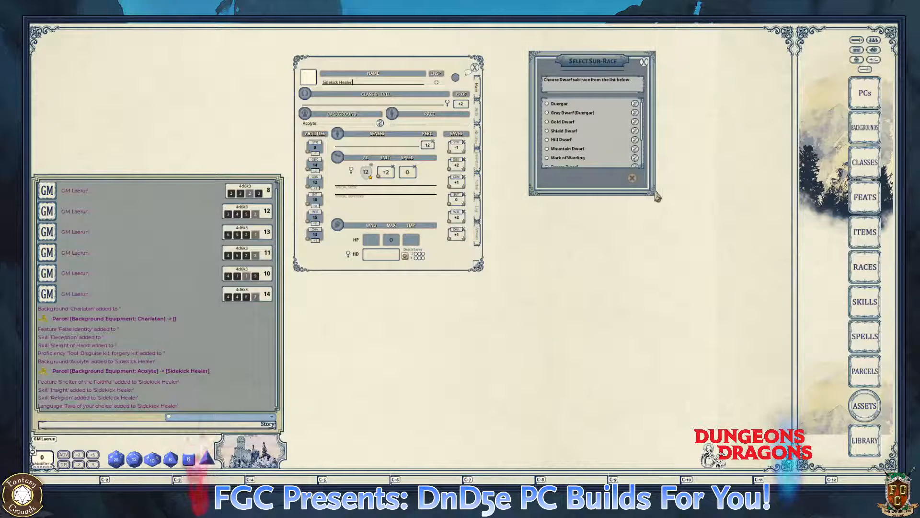
scroll(596, 148, "down", 2)
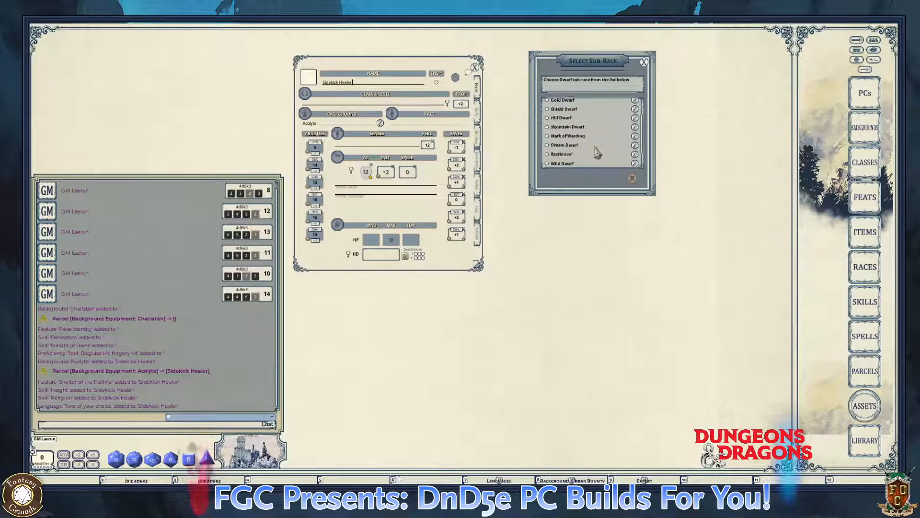
left_click(548, 118)
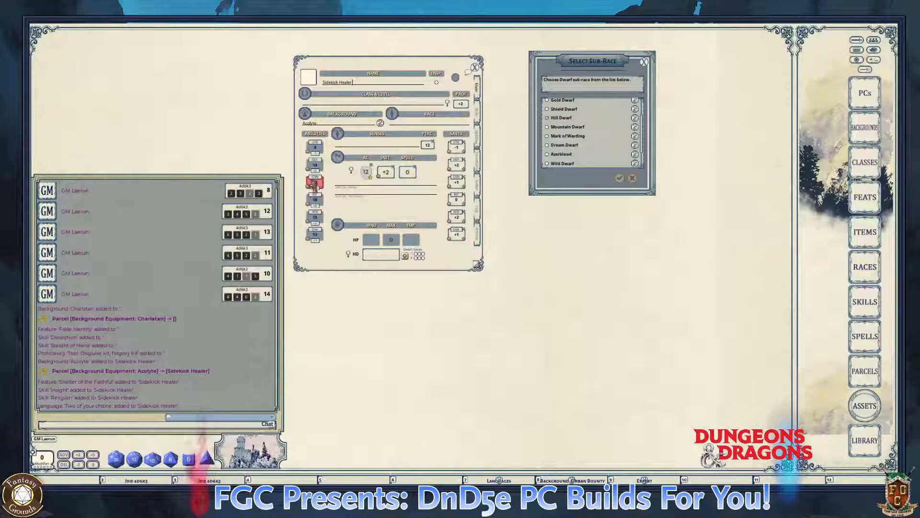
scroll(615, 144, "up", 2)
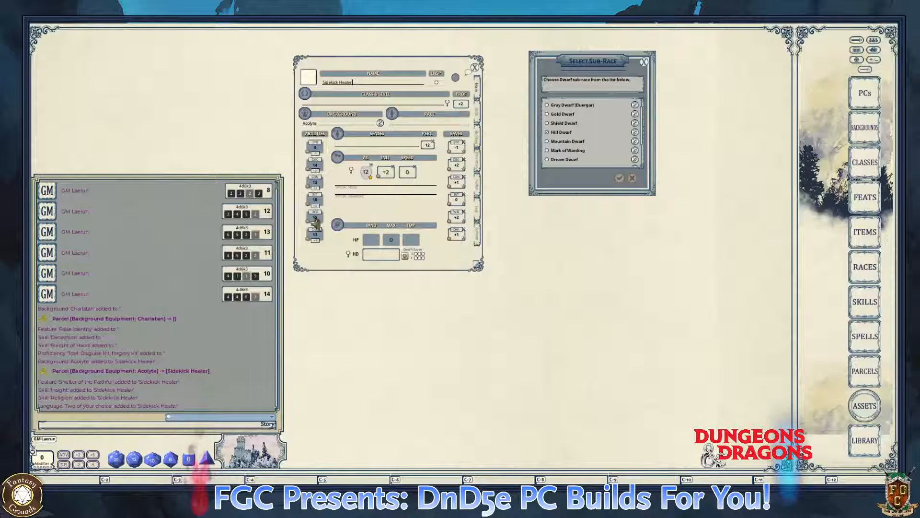
left_click(622, 178)
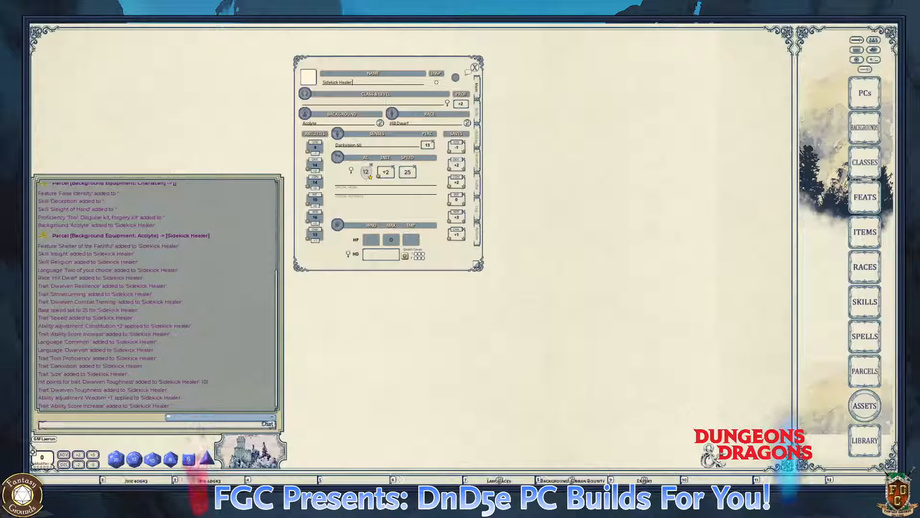
- Open the classes list and bring it closer to the Sidekick Healer sheet
left_click(351, 80)
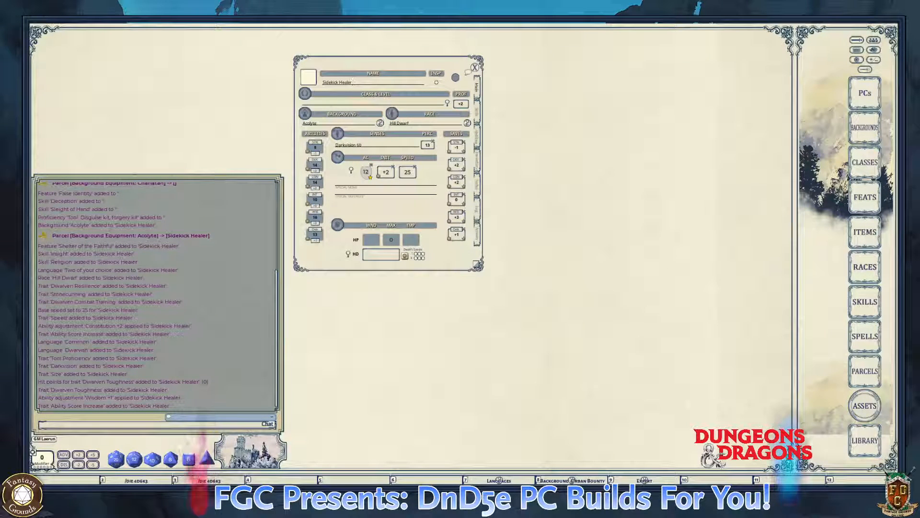
key("ctrl")
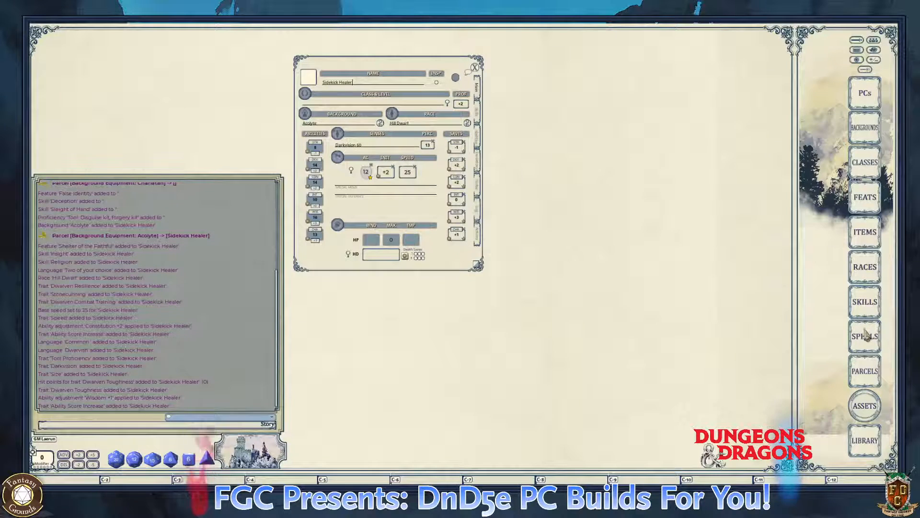
left_click(865, 165)
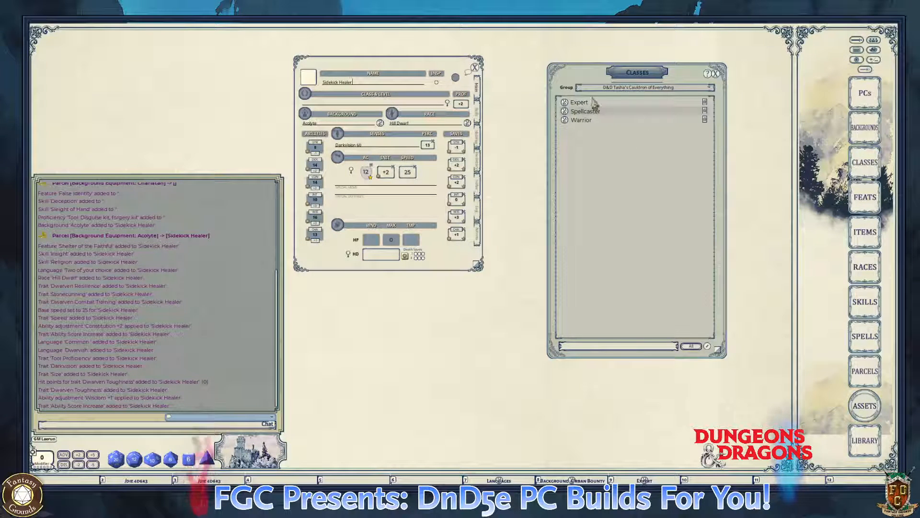
key("ctrl")
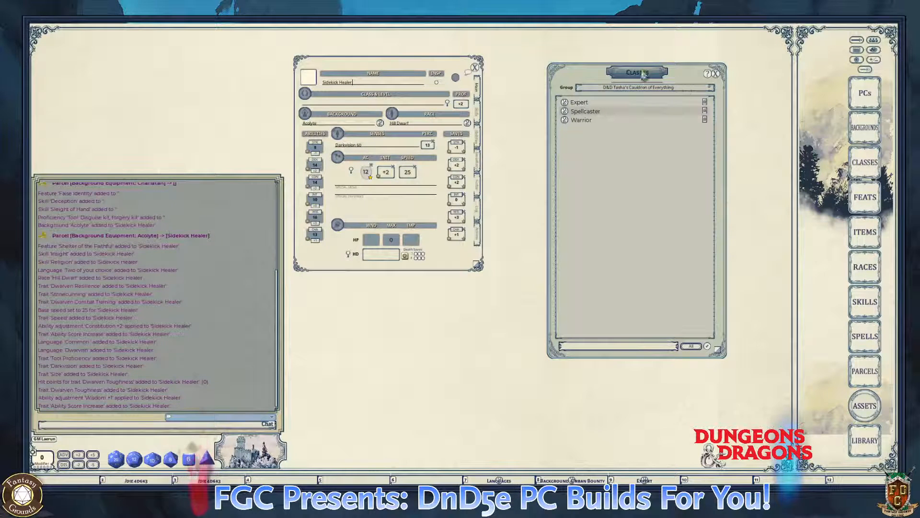
left_click_drag(643, 74, 601, 66)
left_click(623, 79, "ctrl")
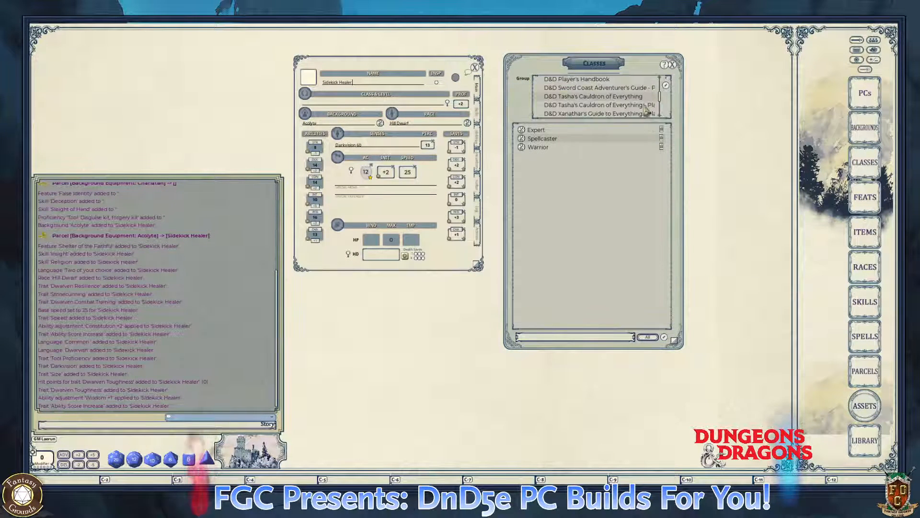
left_click(645, 106)
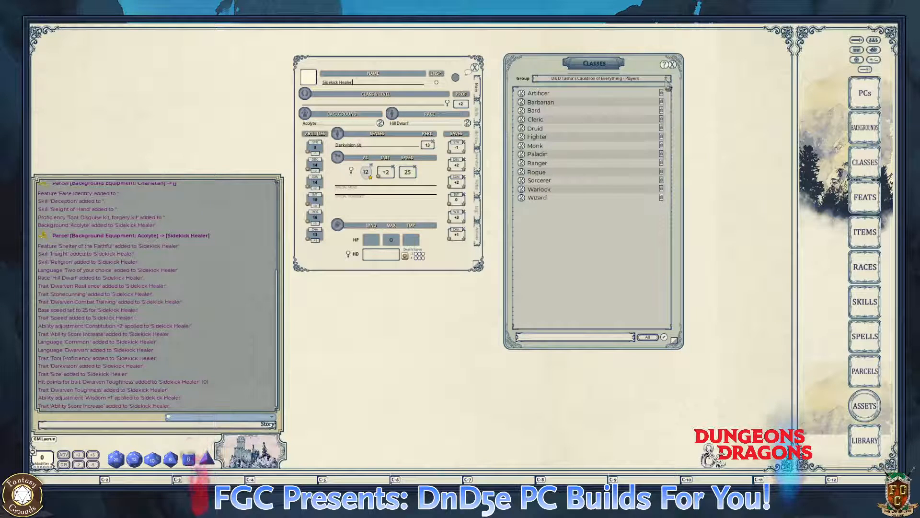
left_click(667, 79, "ctrl")
left_click(623, 105, "ctrl")
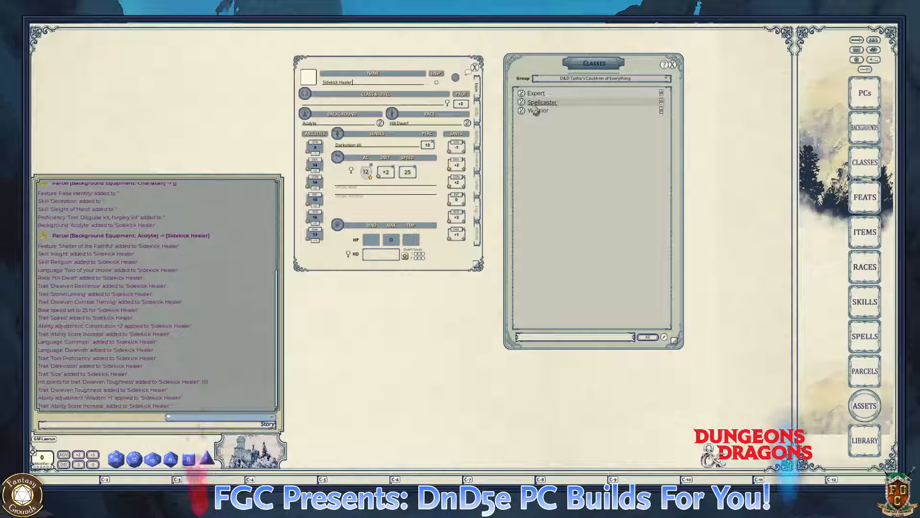
- Make room for the Sidekick Healer's class details window, open it and add one level of the Spellcaster class from Tasha's Cauldron of Everything
left_click_drag(591, 64, 671, 55)
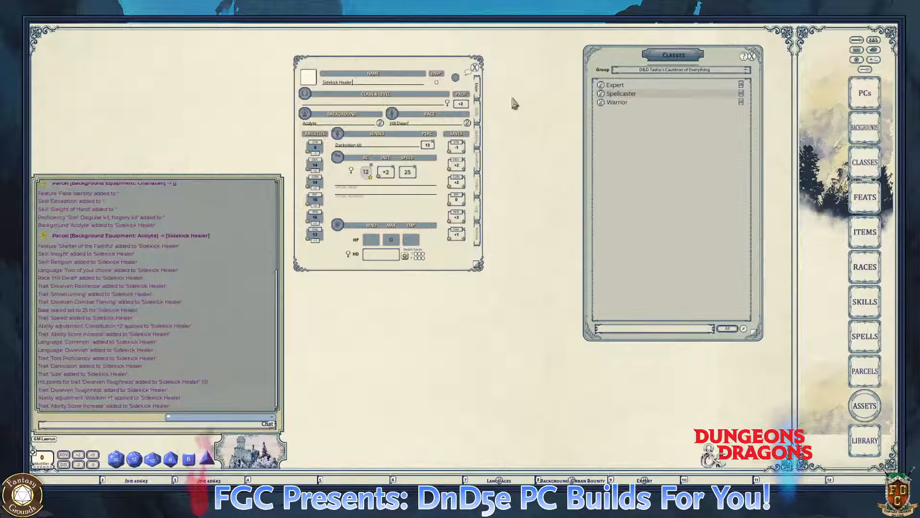
left_click(448, 104)
left_click_drag(484, 212, 593, 176)
left_click_drag(601, 102, 536, 234)
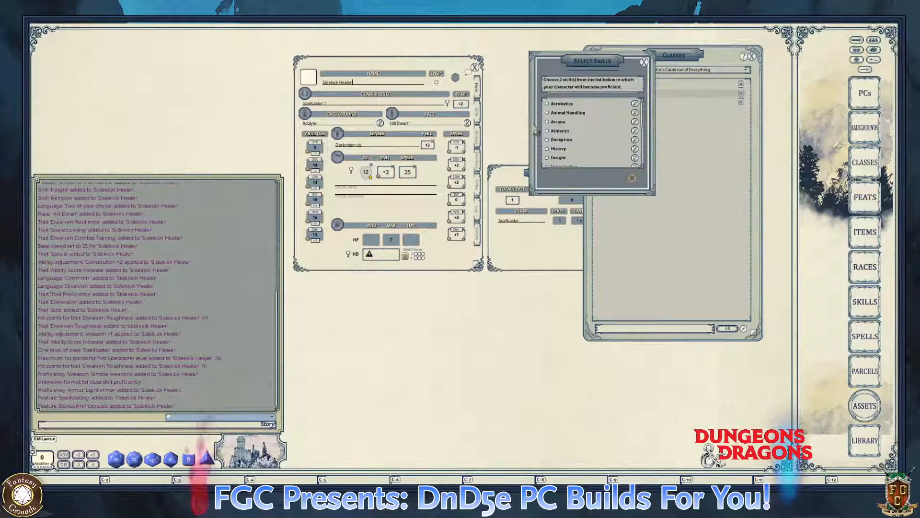
- Move the skill selection clear of the sheet, show the Sidekick Healer's skills and select Medicine as the first class skill
left_click_drag(593, 67, 604, 87)
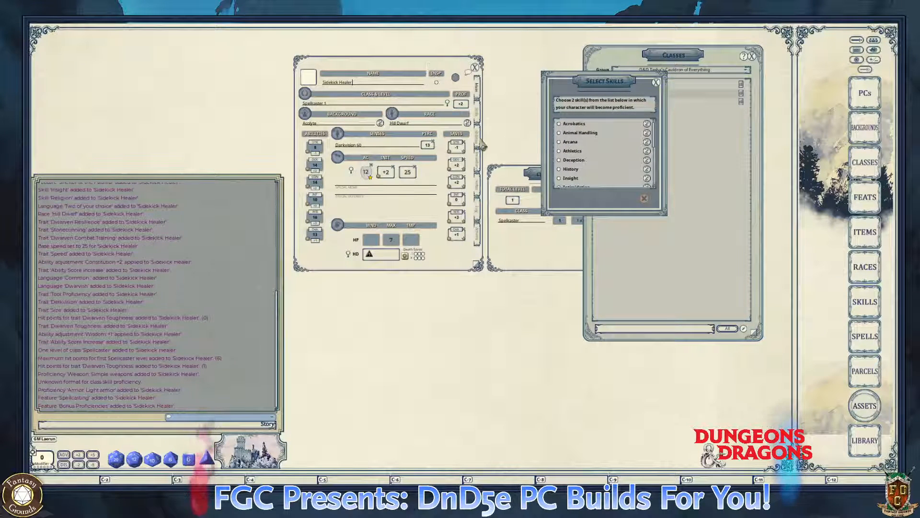
left_click(478, 120)
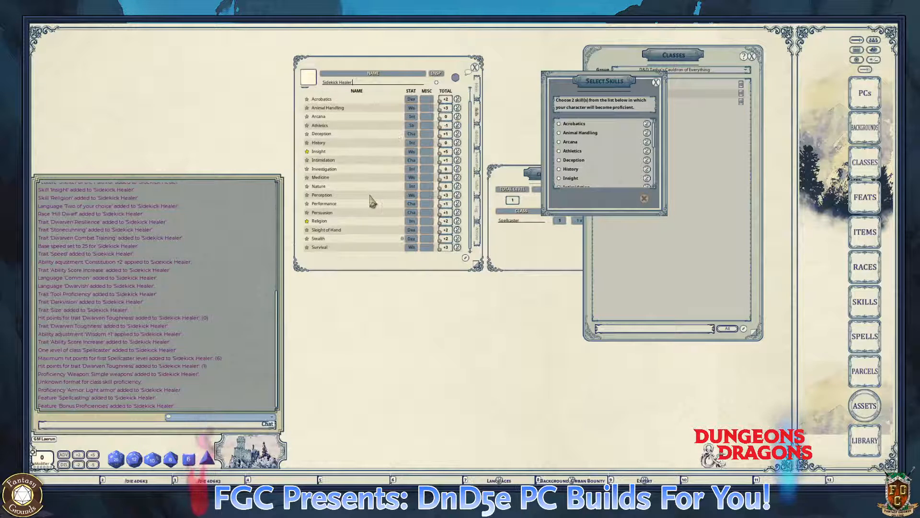
key("ctrl")
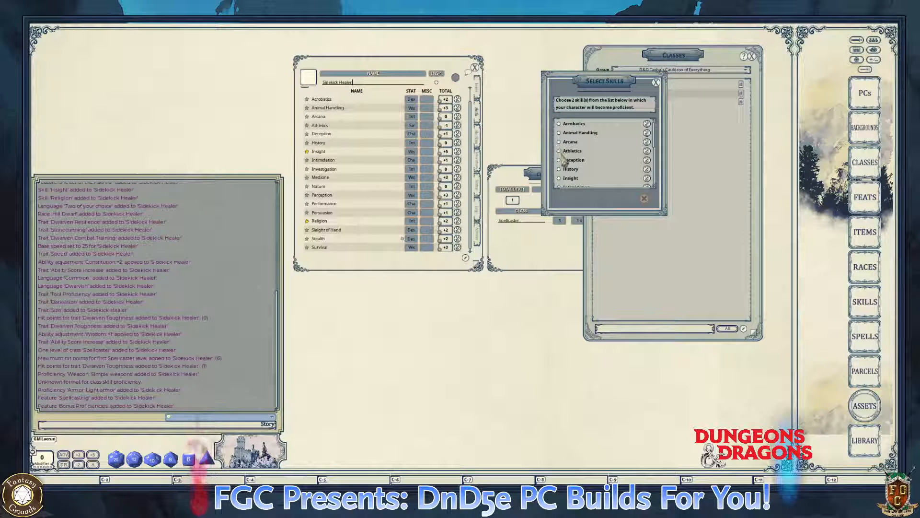
scroll(568, 167, "down", 3)
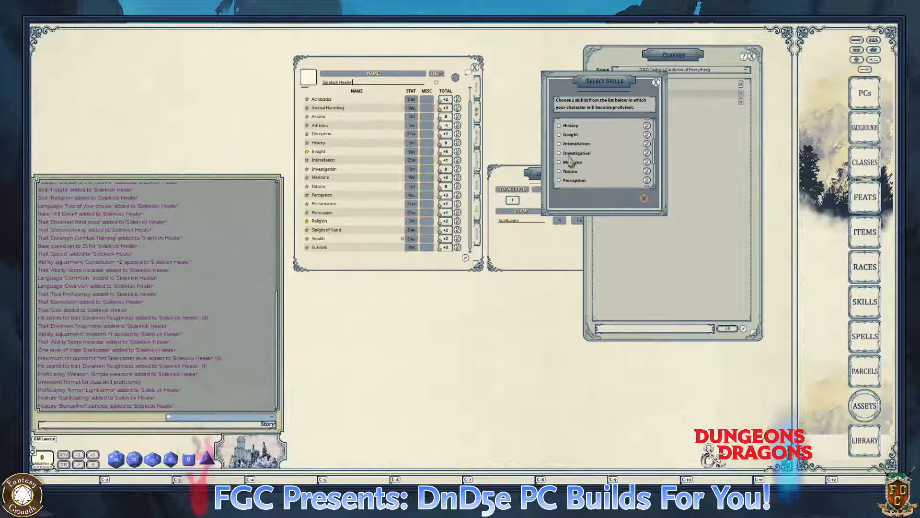
scroll(565, 161, "down", 2)
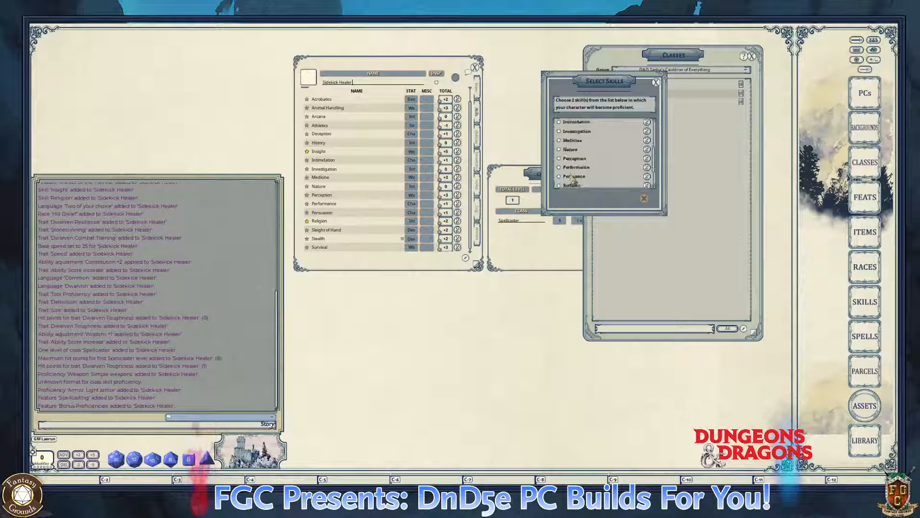
left_click(560, 141)
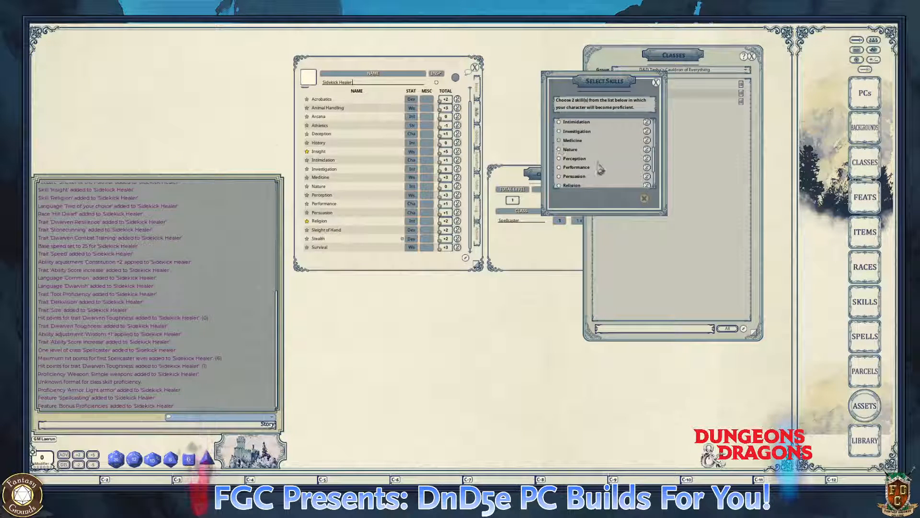
- Compare the available class skills with the sheet, try History as the second skill and clear that choice
scroll(599, 168, "down", 2)
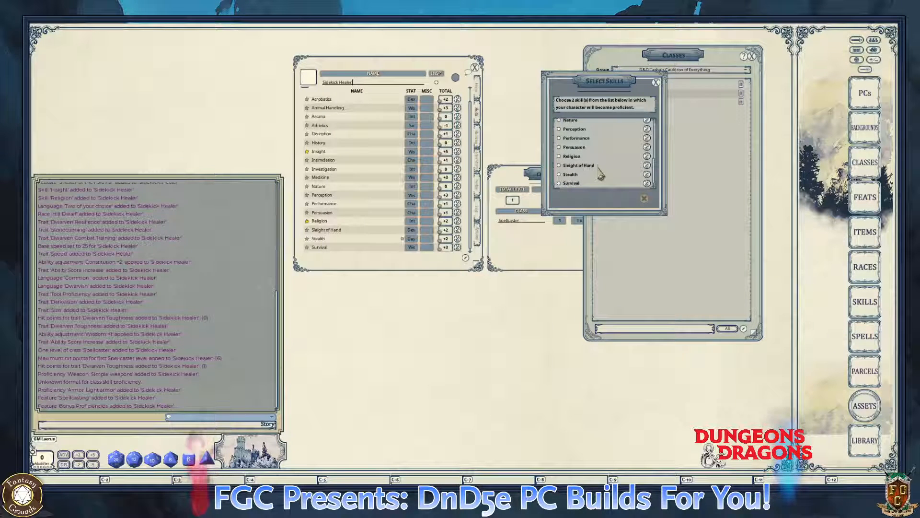
scroll(600, 173, "up", 8)
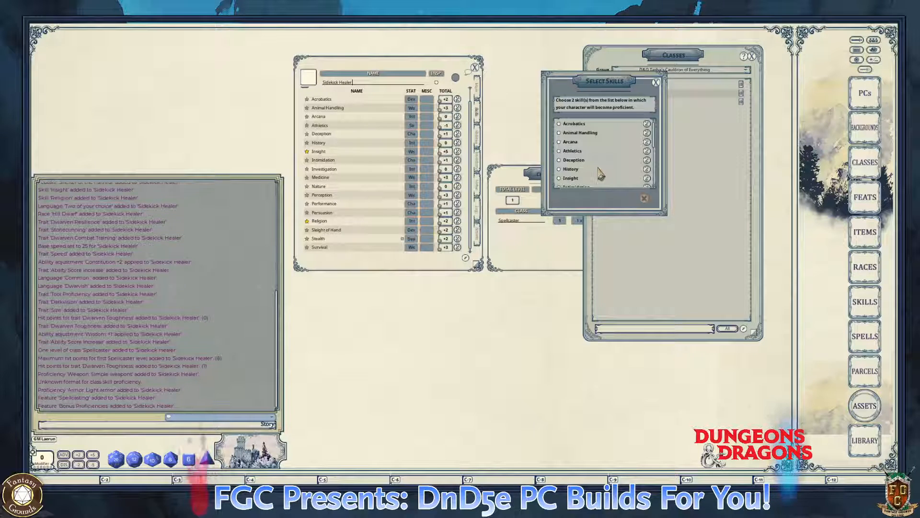
scroll(600, 174, "down", 5)
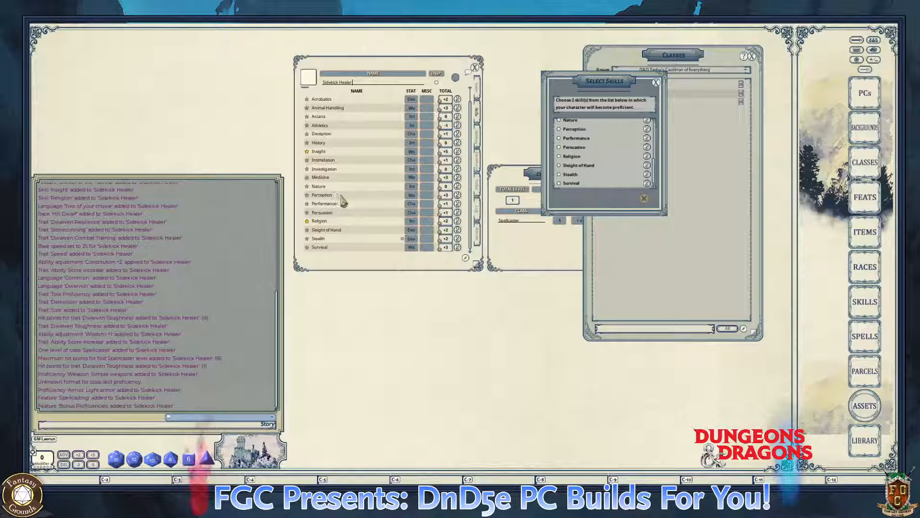
scroll(404, 220, "up", 1)
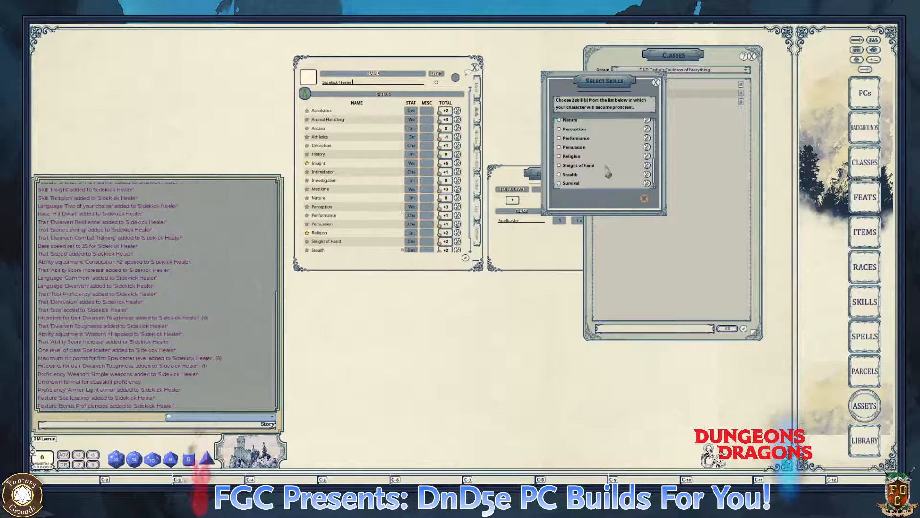
scroll(612, 178, "up", 5)
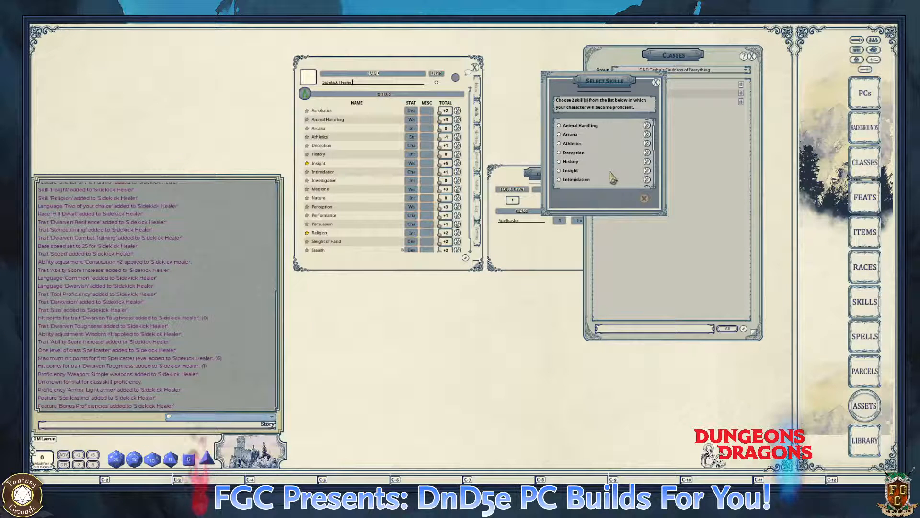
left_click(559, 162)
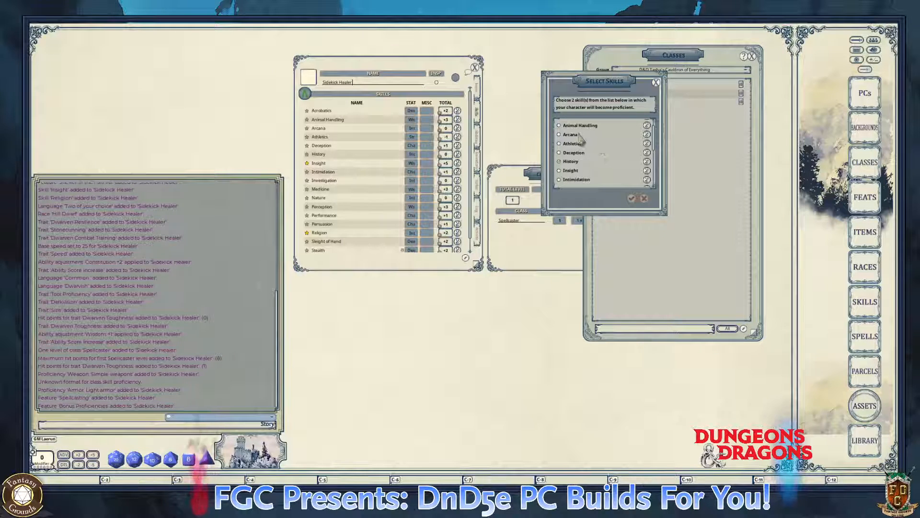
scroll(605, 180, "down", 2)
scroll(599, 180, "up", 2)
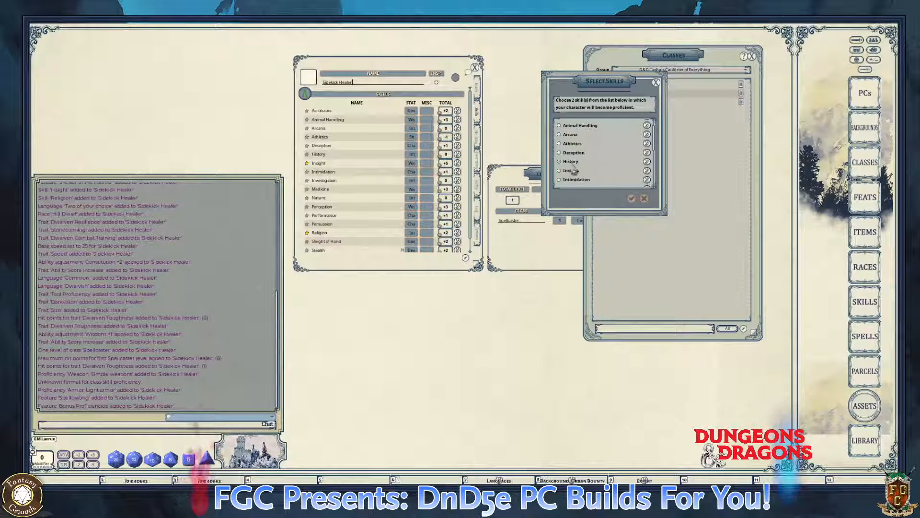
scroll(571, 173, "down", 3)
scroll(570, 162, "up", 2)
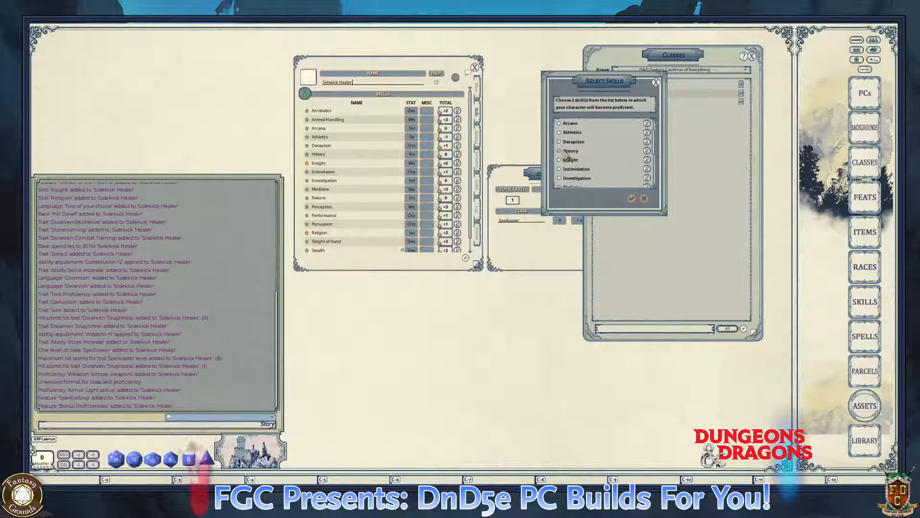
left_click(560, 151)
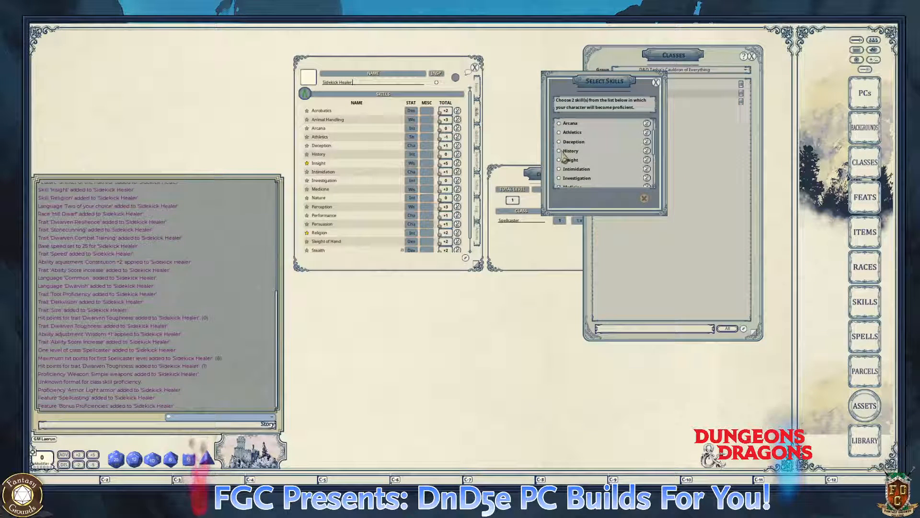
- Select Arcana as the Sidekick Healer's second class skill and confirm the skill selection
left_click(559, 124)
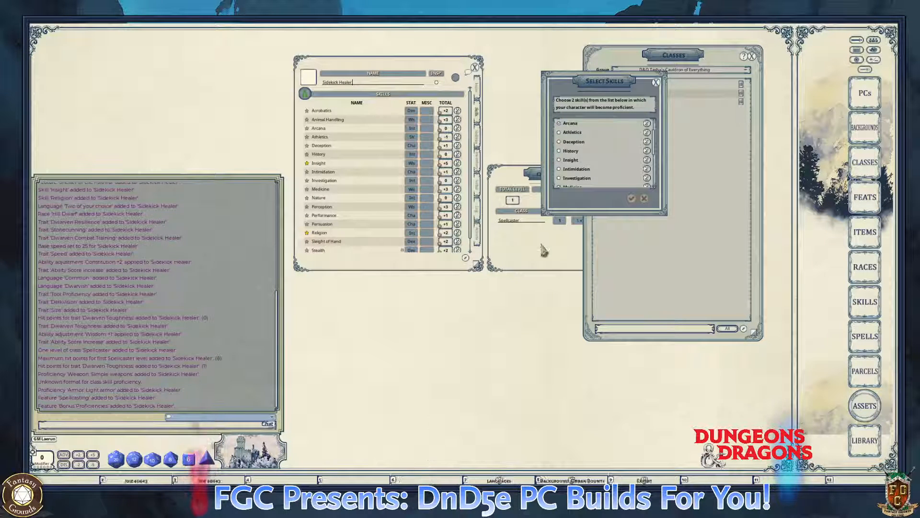
scroll(589, 153, "down", 3)
scroll(589, 153, "down", 2)
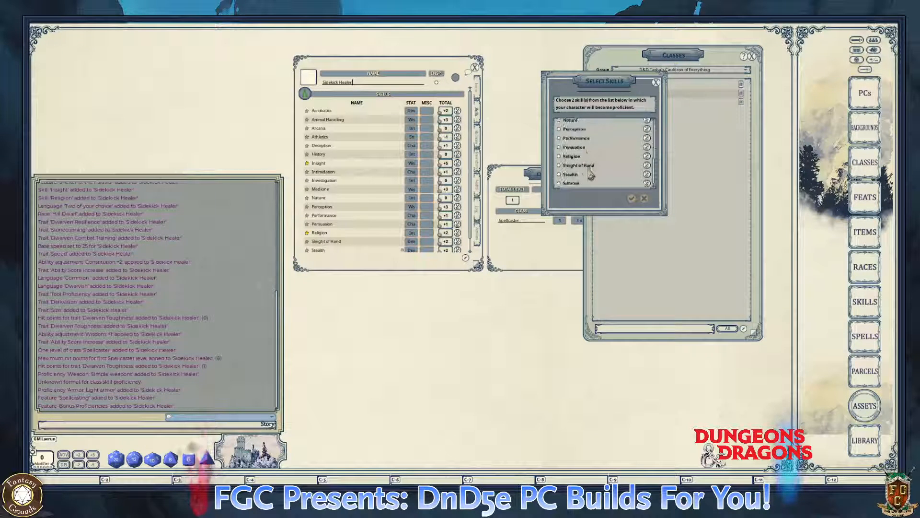
scroll(591, 175, "up", 5)
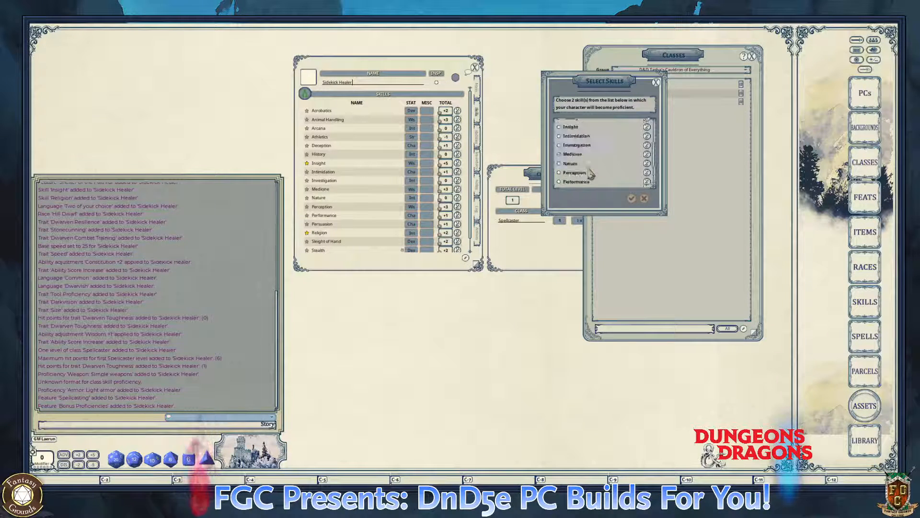
left_click(633, 203)
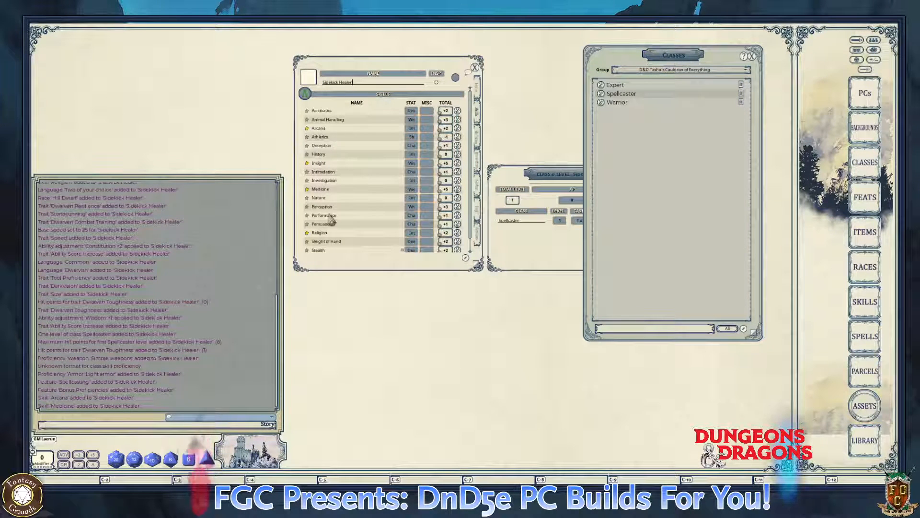
- Return to the Sidekick Healer's main page and set Strength to 13 and Charisma to 8
key("ctrl")
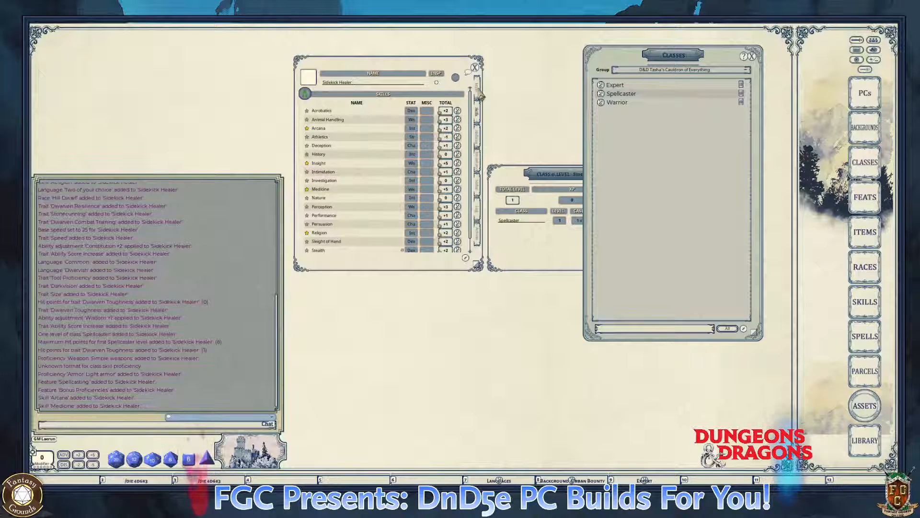
left_click(480, 96)
key("ctrl")
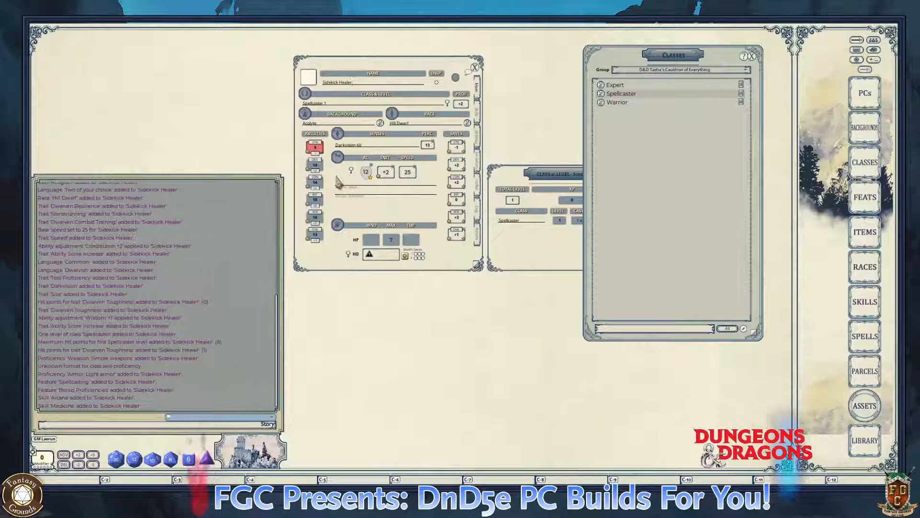
left_click_drag(328, 195, 316, 239)
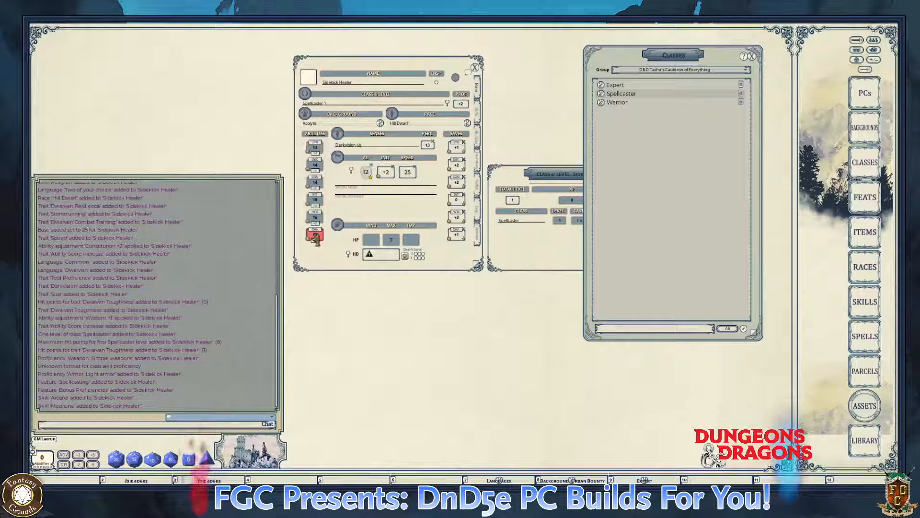
key("ctrl")
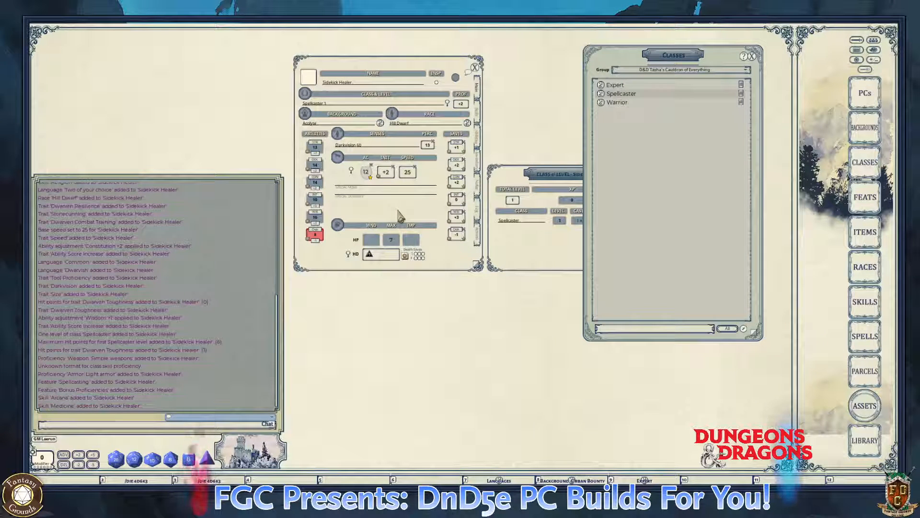
key("ctrl")
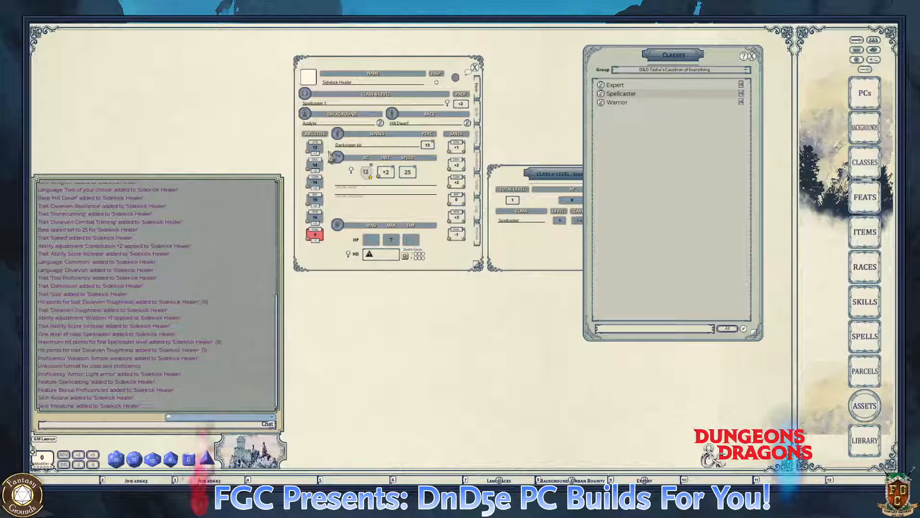
- Move the class details beside the upper part of the sheet and replace the Expert and Urban Bounty hotkeys with Spellcaster and Acolyte
left_click(543, 179, "ctrl")
left_click_drag(560, 182, 561, 93)
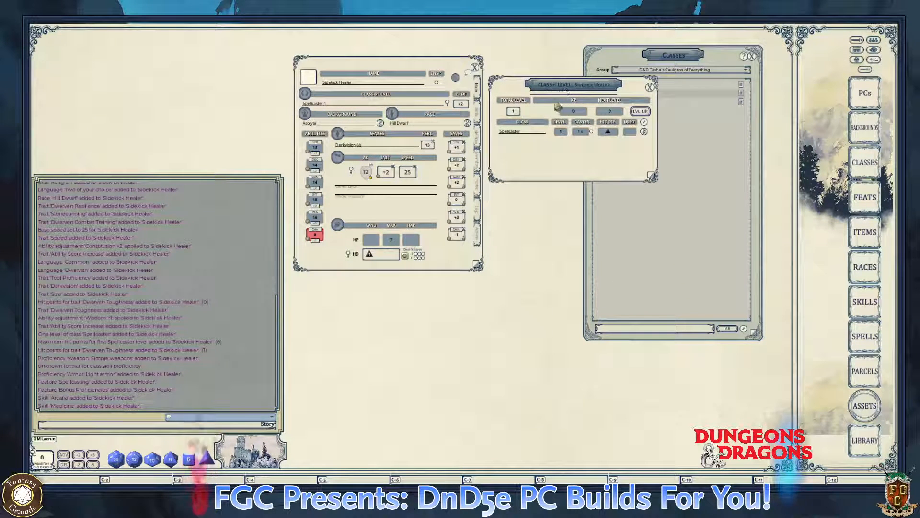
key("ctrl")
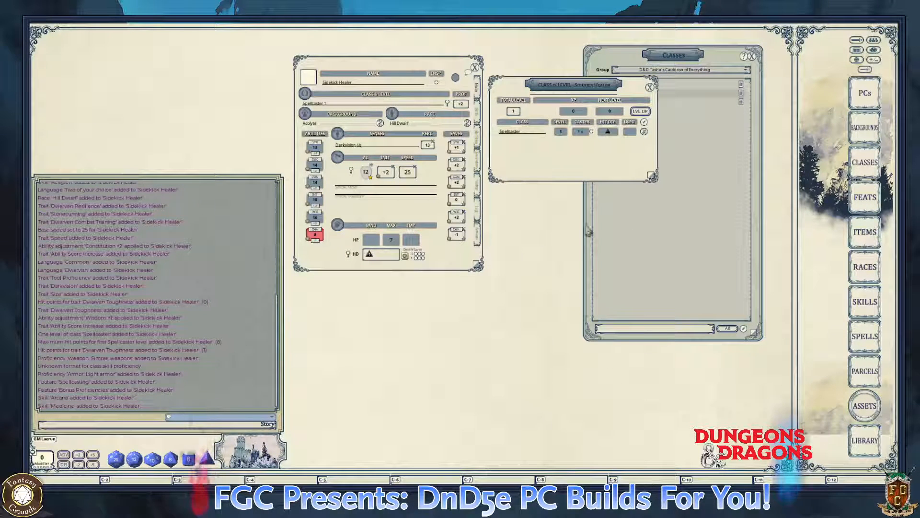
key("ctrl")
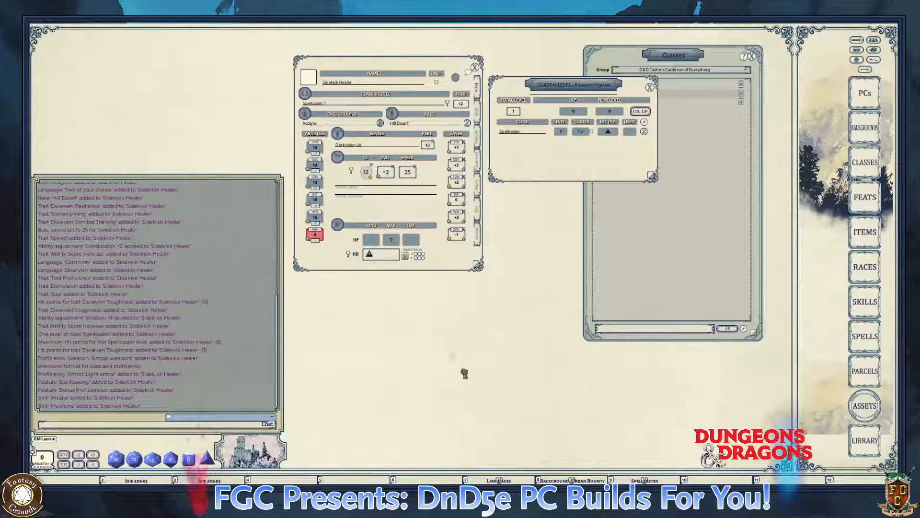
left_click_drag(578, 482, 579, 480)
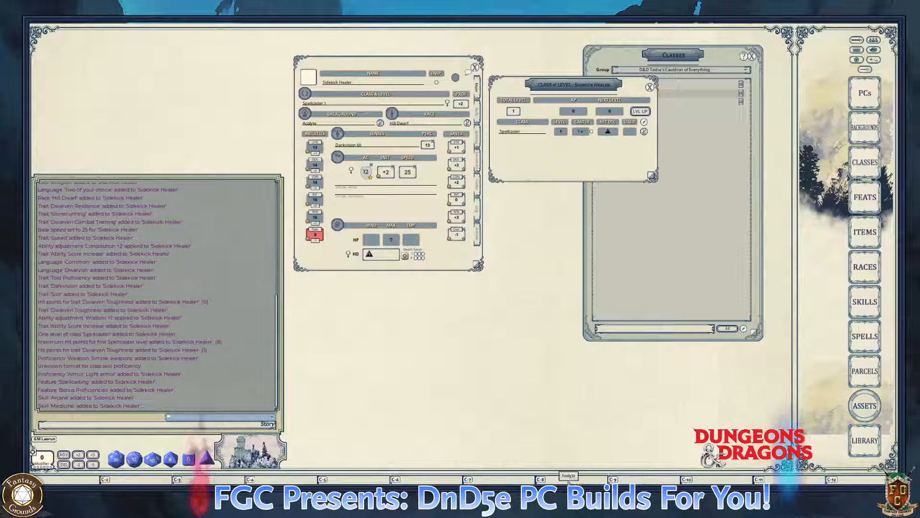
- Raise the Sidekick Healer's Spellcaster class to level 2 and check the skills and main pages
key("ctrl")
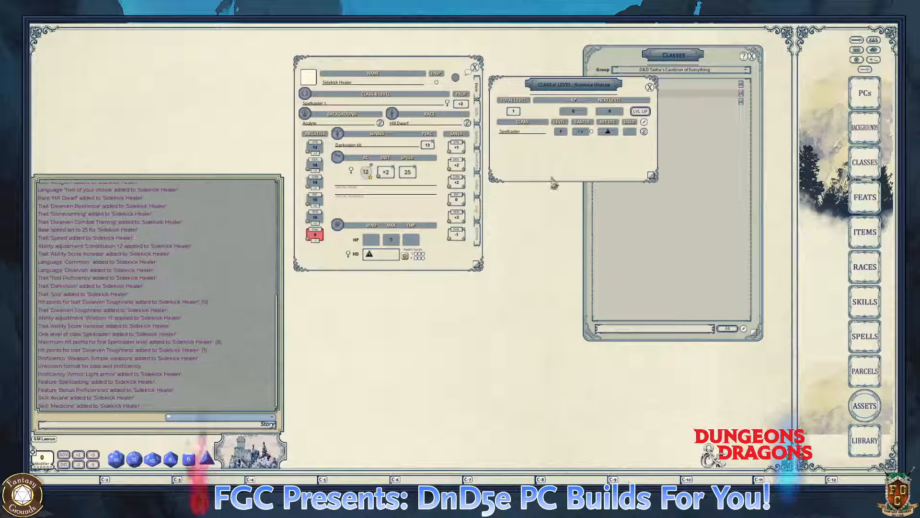
key("ctrl")
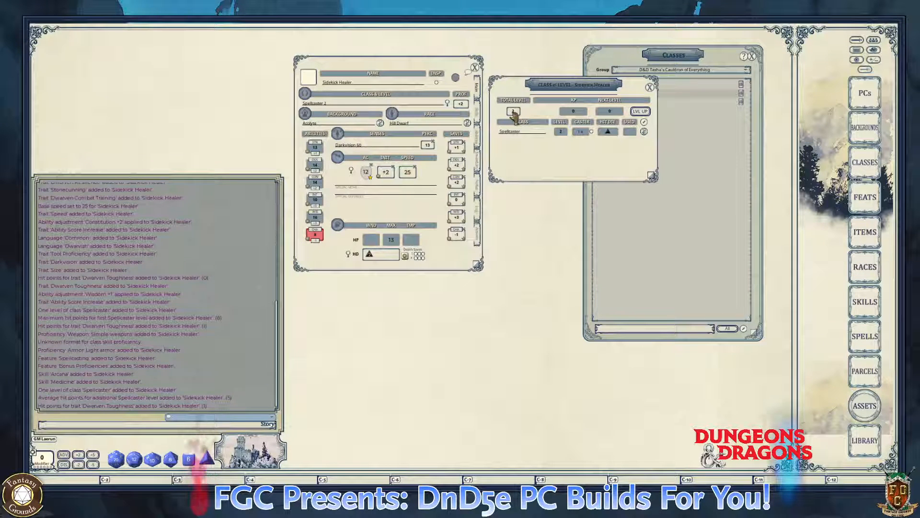
left_click(479, 122)
left_click(477, 89)
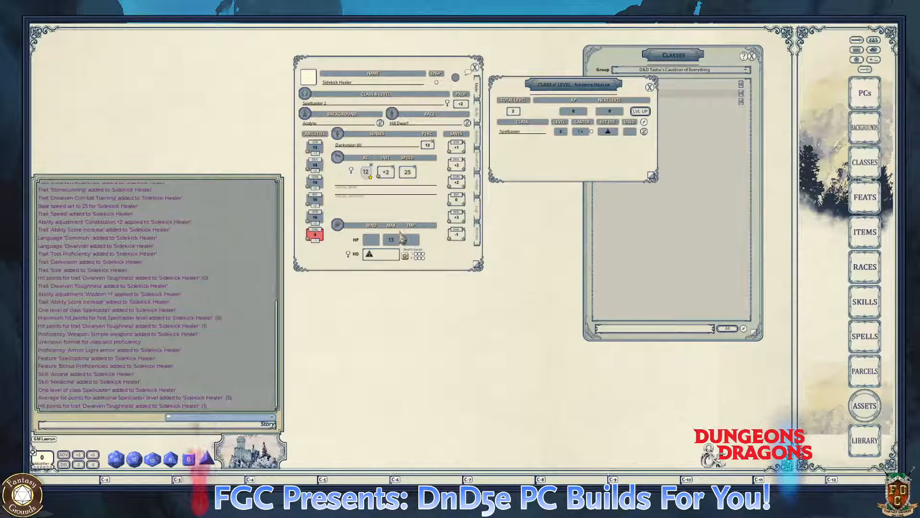
- Review the Sidekick Healer's skills and features and read the Bonus Proficiencies feature description
left_click(474, 126)
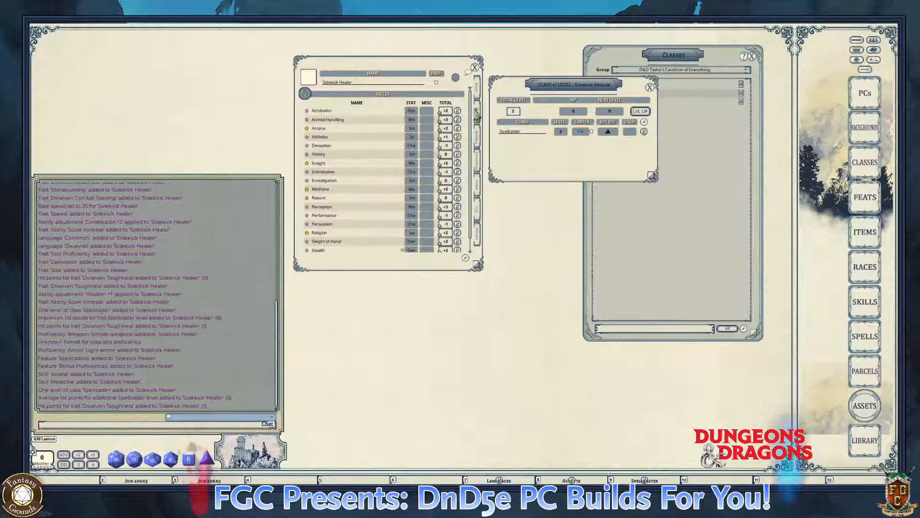
left_click(479, 142)
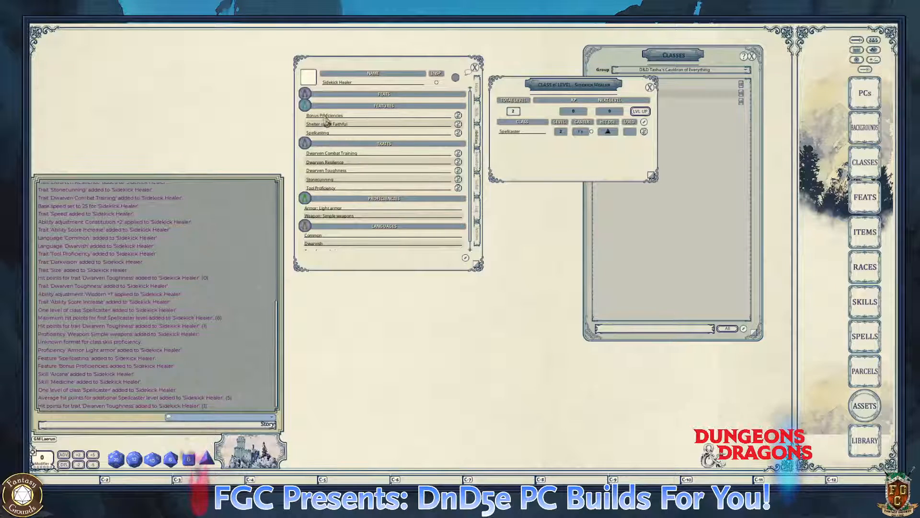
left_click(459, 116)
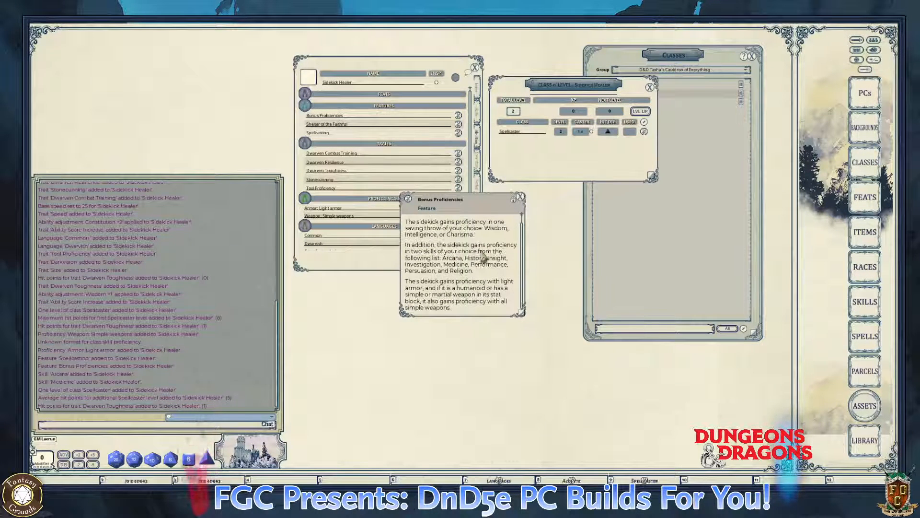
key("ctrl")
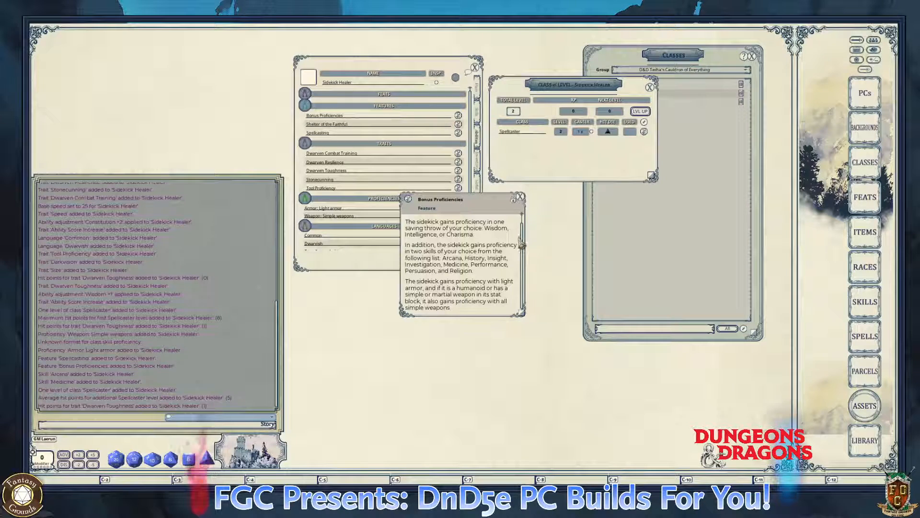
- Close the feature description and mark the Sidekick Healer as proficient in Wisdom saving throws on the main page
left_click(521, 197)
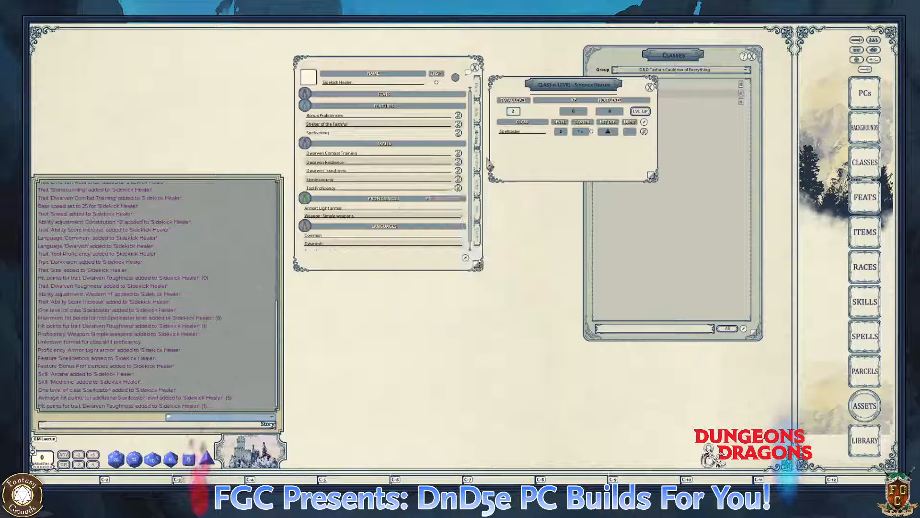
left_click(478, 91)
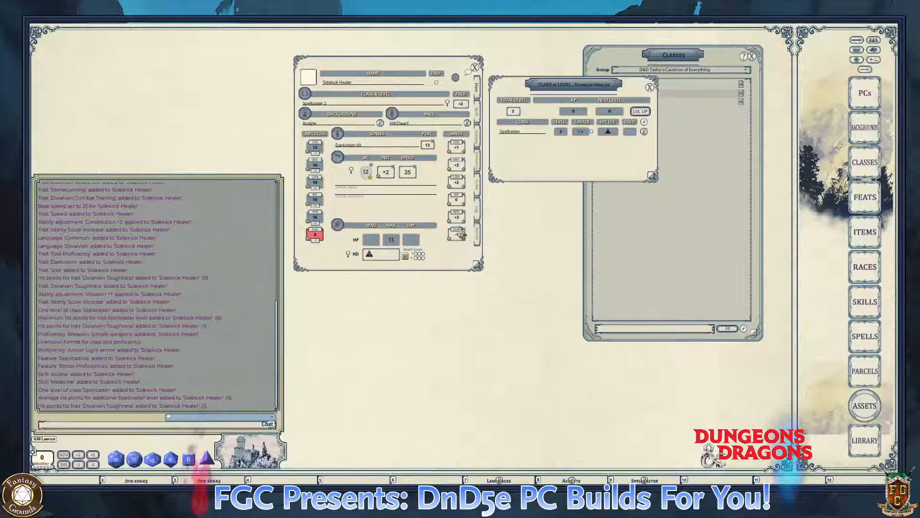
key("ctrl")
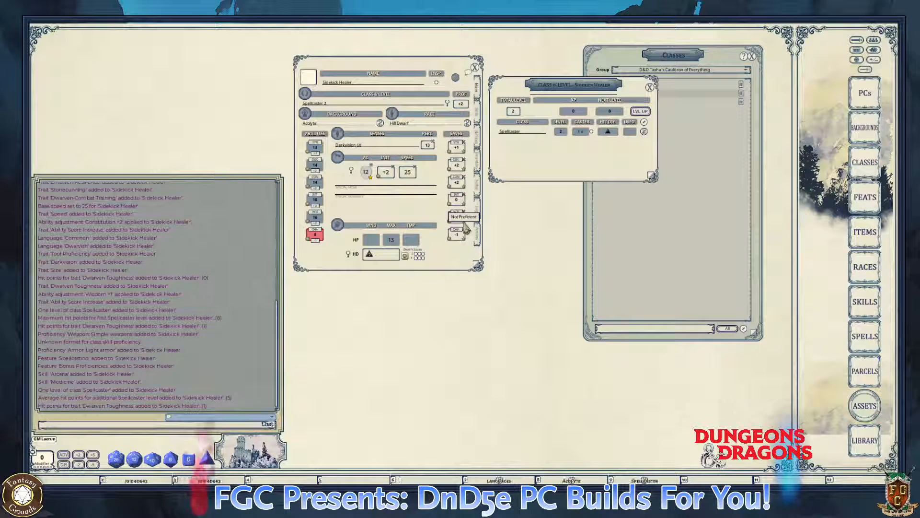
left_click(464, 222)
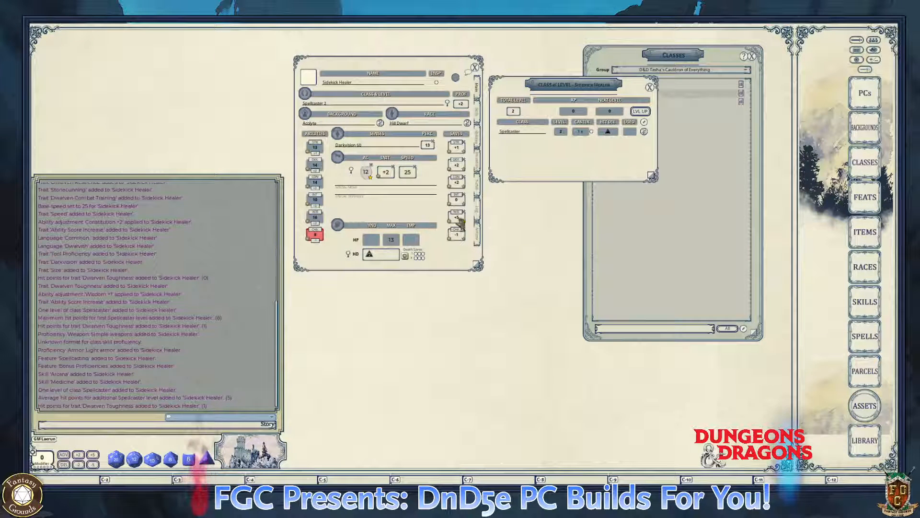
- Reread the Bonus Proficiencies feature description in the Sidekick Healer's features, including the skill choices and weapon proficiencies
left_click(481, 118)
left_click(478, 137)
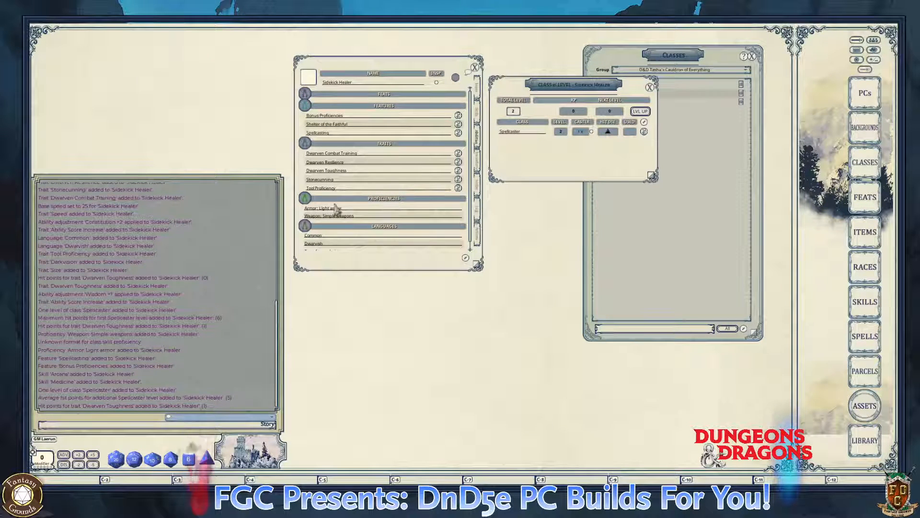
left_click(459, 116)
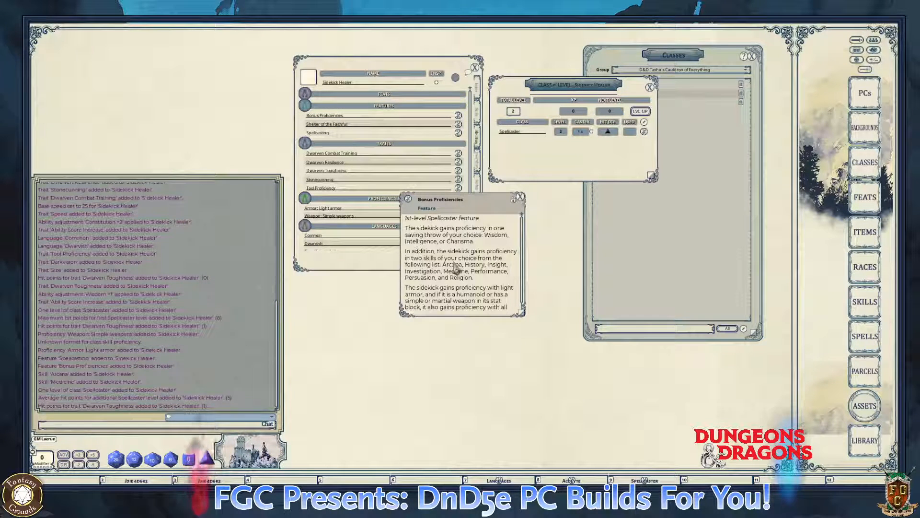
key("ctrl")
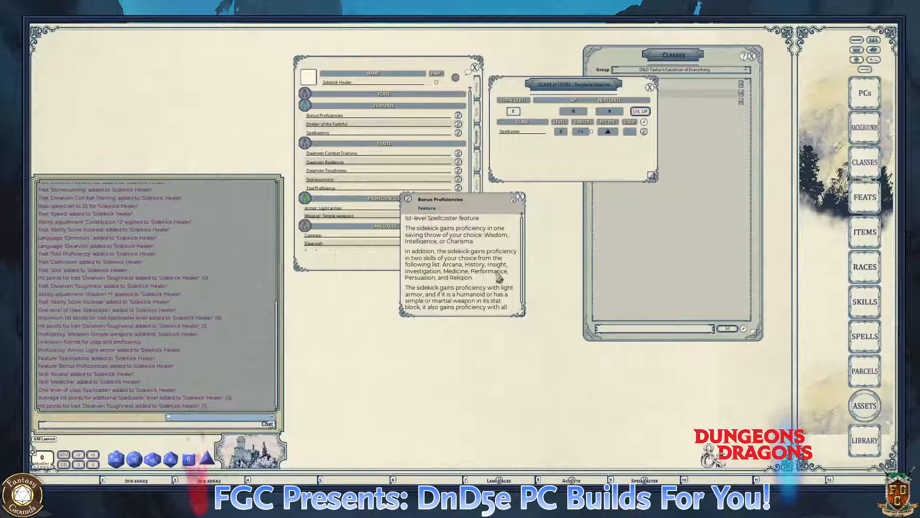
scroll(489, 277, "down", 1)
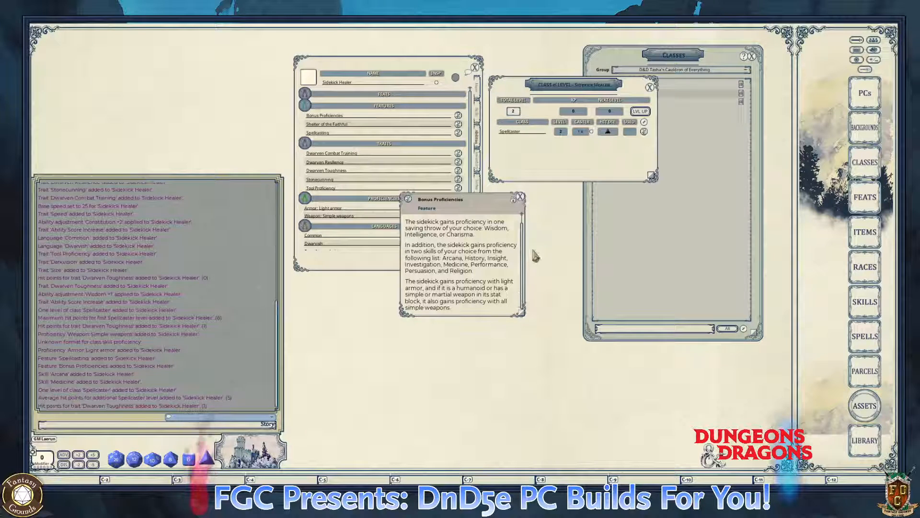
left_click(520, 197)
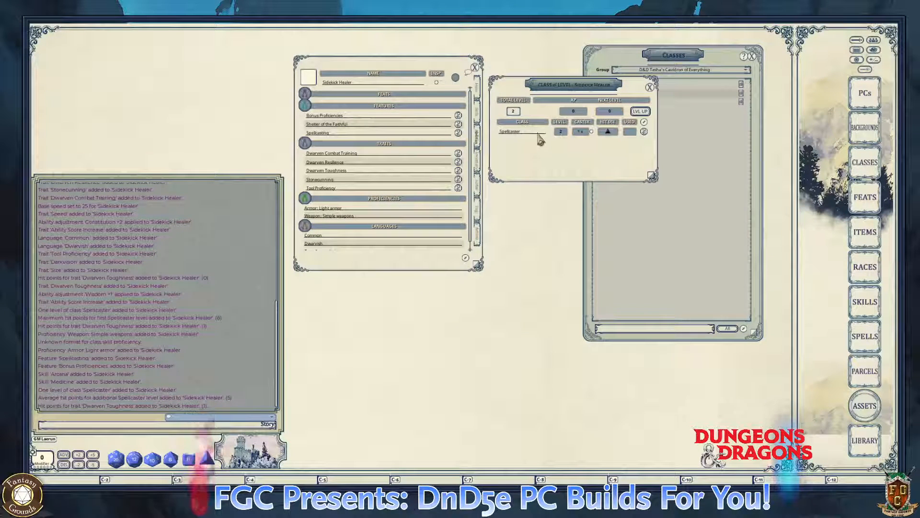
- Nudge the class details window, return to the Sidekick Healer's main page and raise the Spellcaster class to level 3
left_click_drag(556, 87, 561, 78)
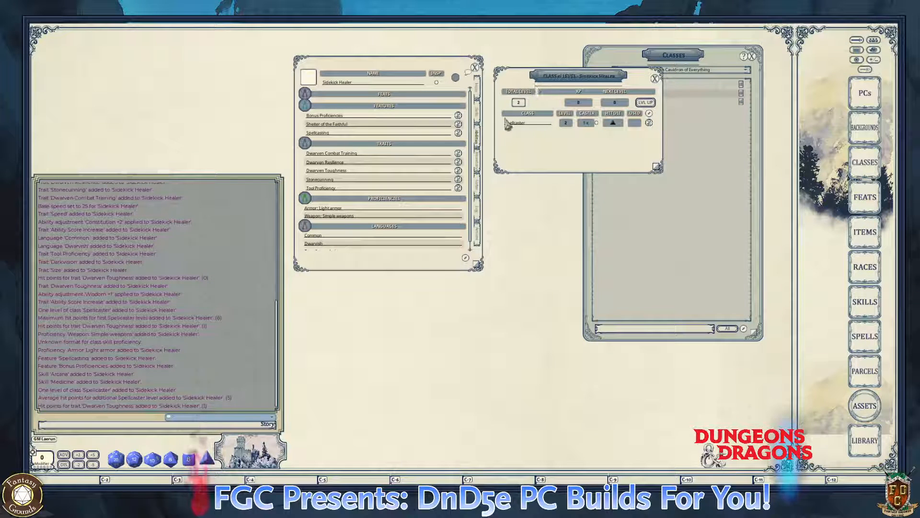
left_click(477, 112)
left_click(477, 89)
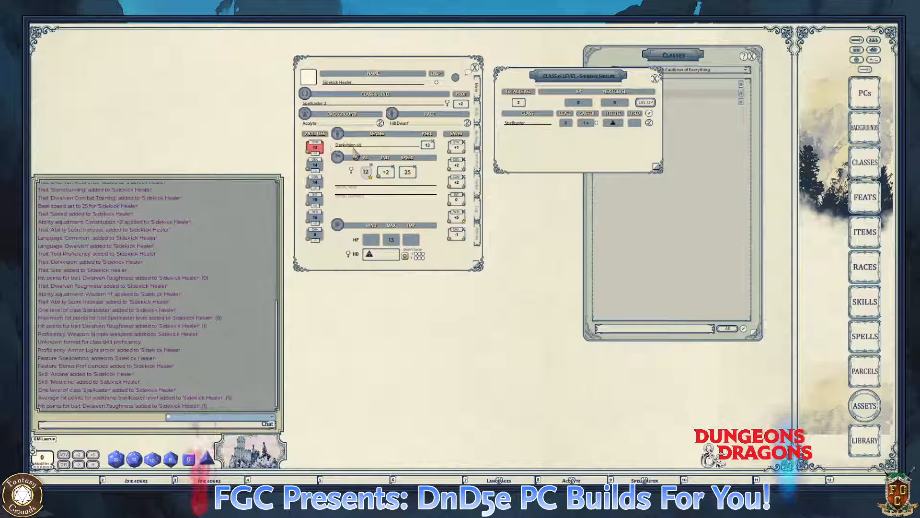
key("ctrl")
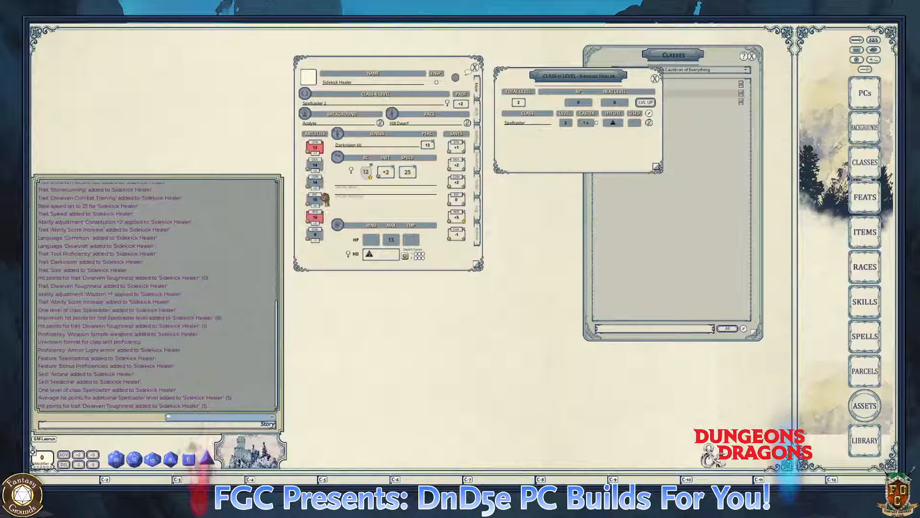
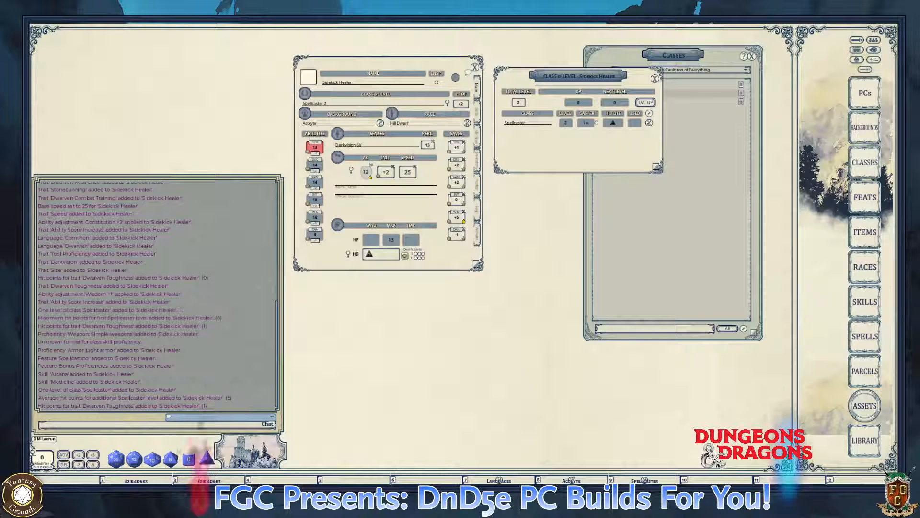
key("ctrl")
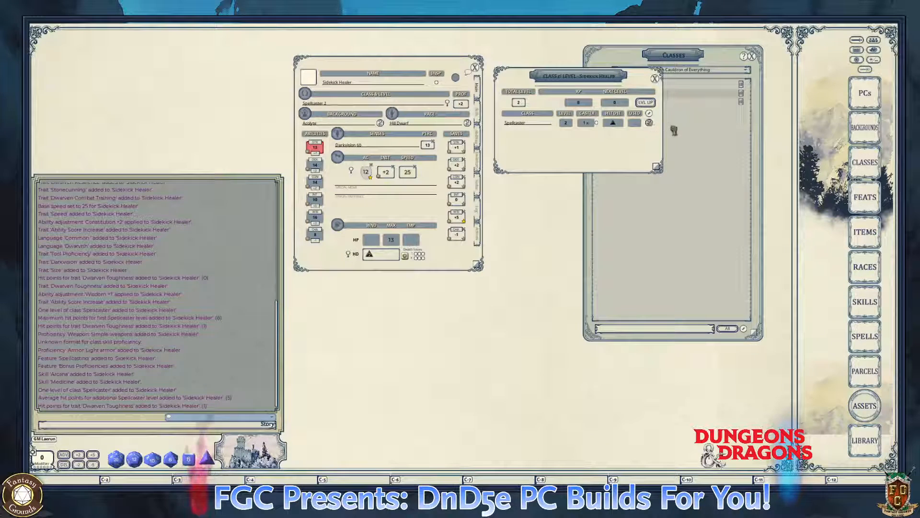
left_click_drag(662, 141, 556, 151)
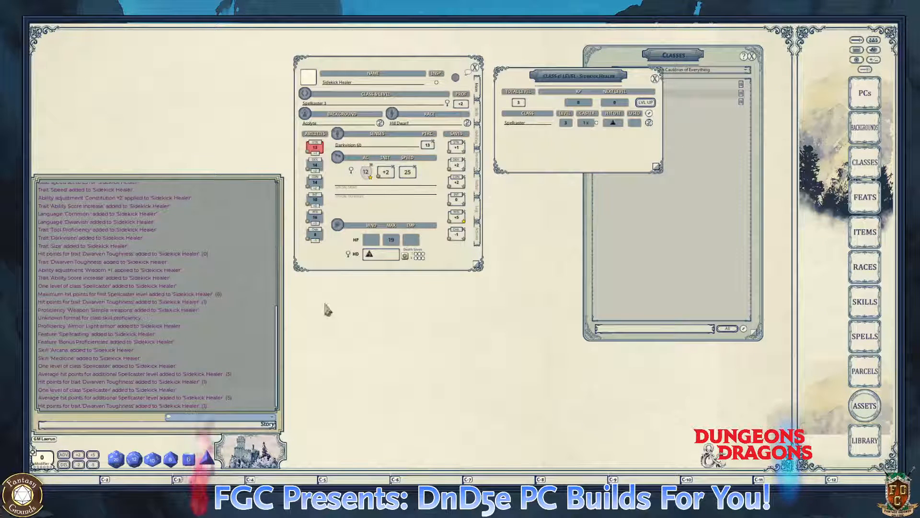
- Read the Dwarven Combat Training trait description and place it beside the Sidekick Healer's sheet
left_click(478, 136)
key("ctrl")
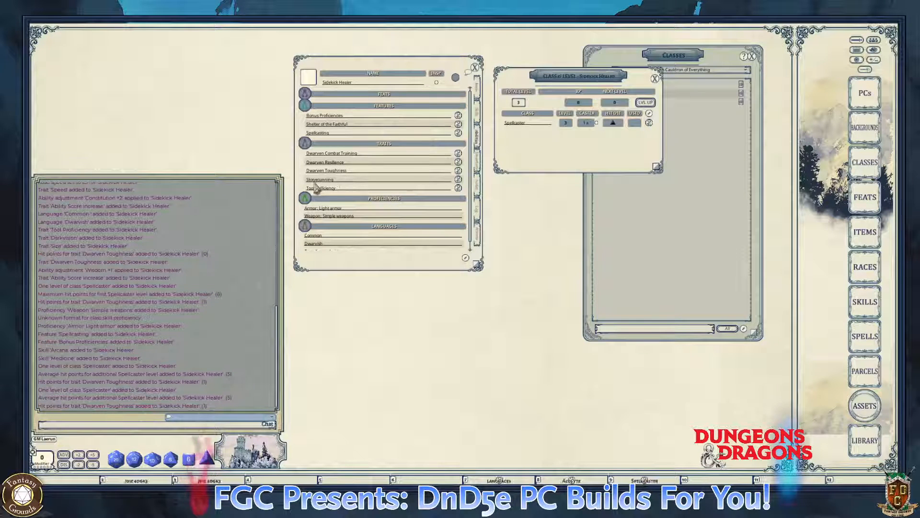
left_click(458, 153)
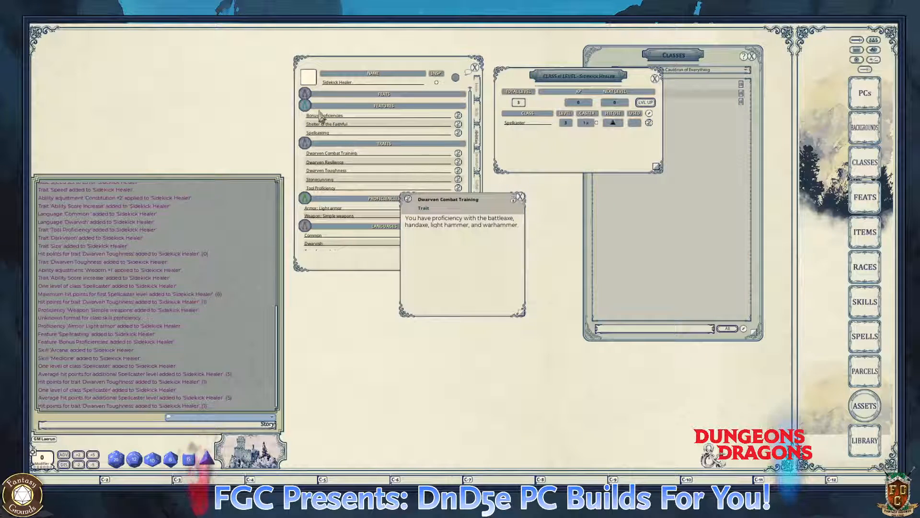
left_click_drag(458, 204, 557, 110)
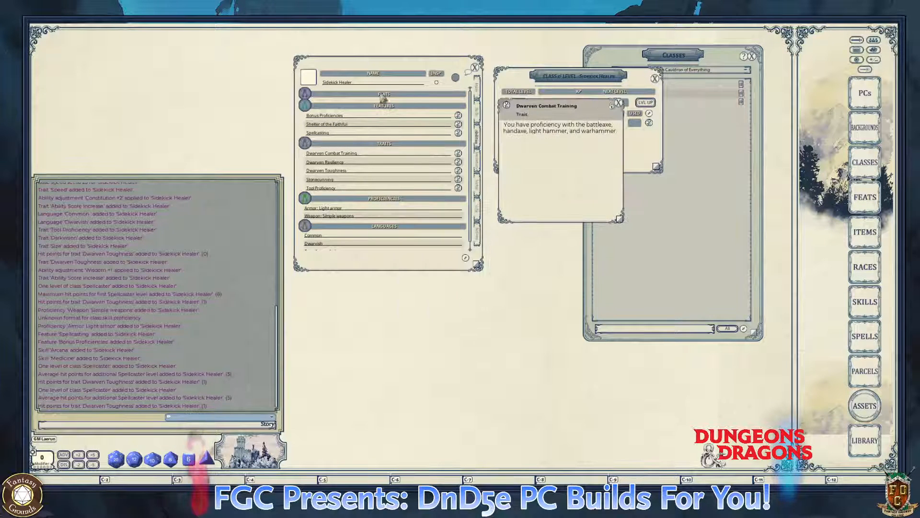
- Append "warhammer, battleaxe" to the Light armor entry in the Sidekick Healer's proficiencies
left_click(348, 212)
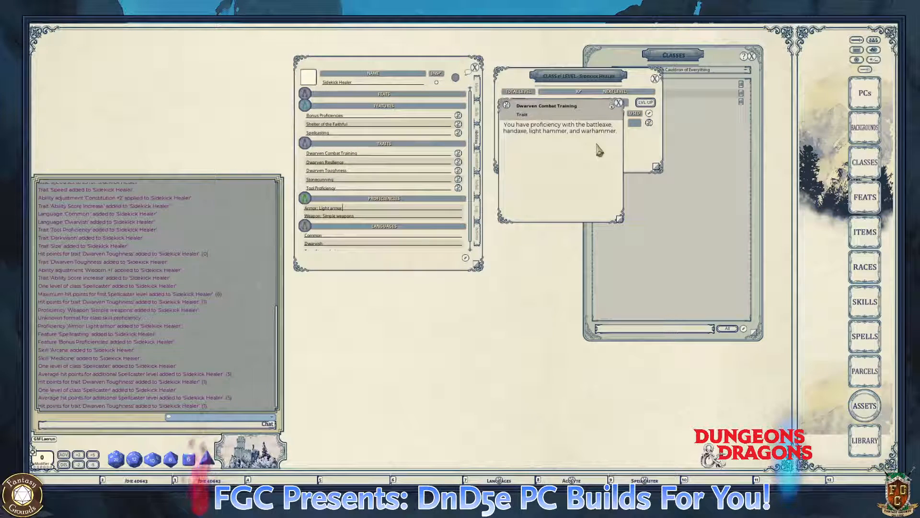
type(", warha")
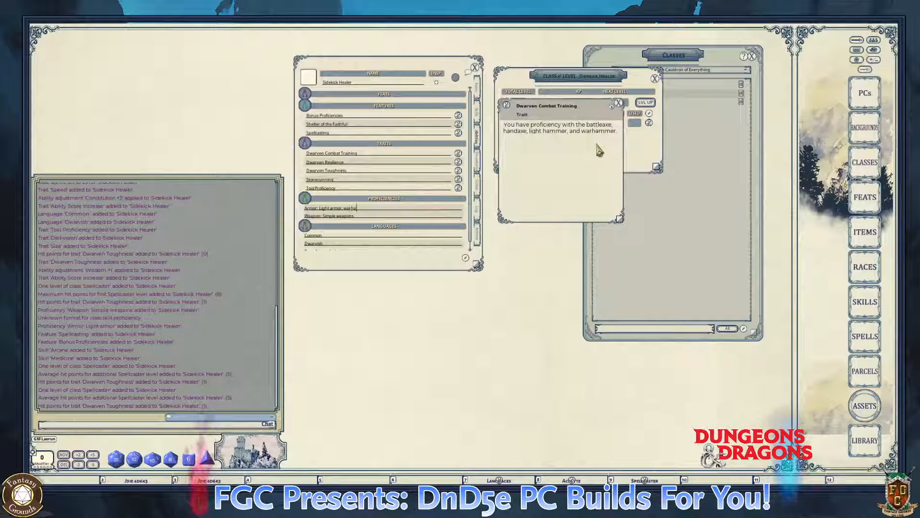
type("mmer, hatt")
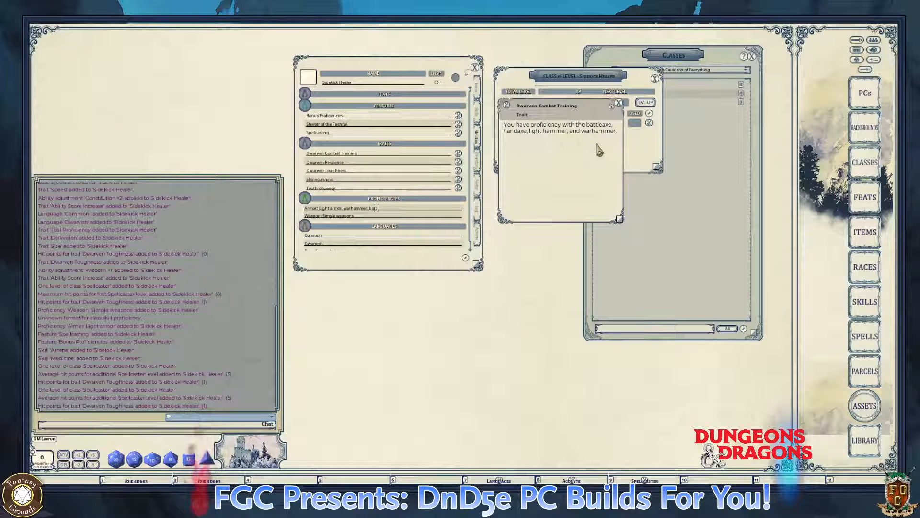
type("leaxe")
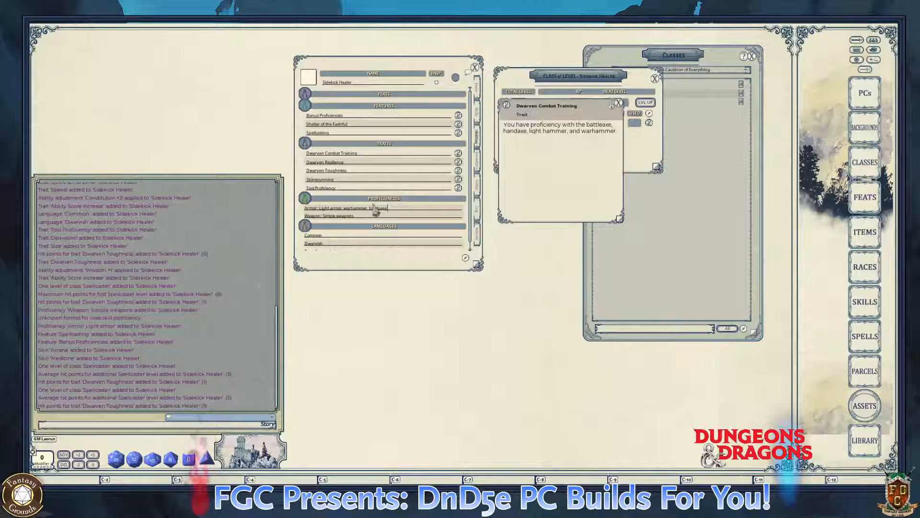
left_click(344, 209)
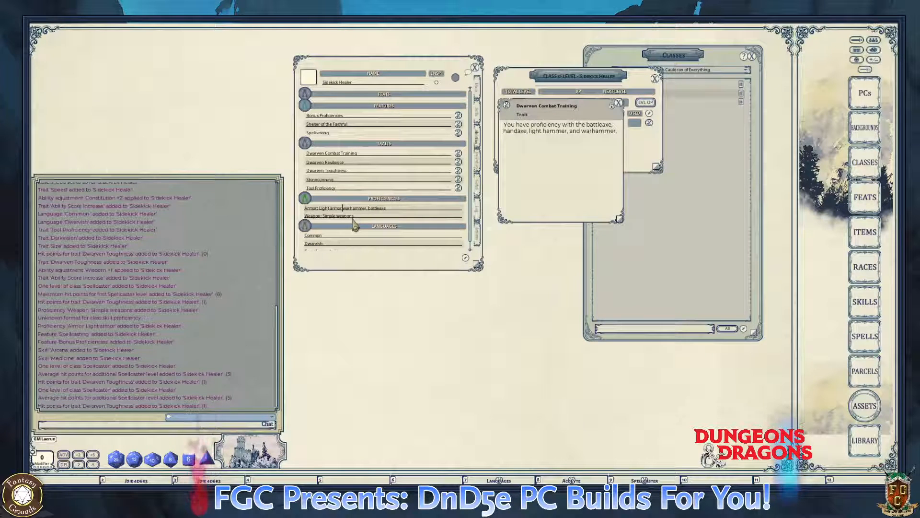
key("BackSpace")
key("BackSpace")
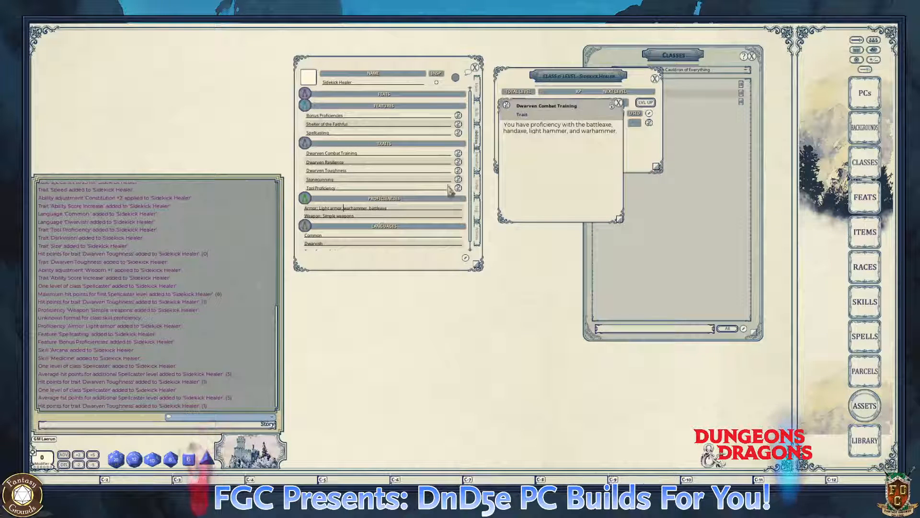
- Recheck the Dwarven Combat Training trait, close it, and append "battleaxe, warhammer" to the Simple weapons proficiency
left_click(618, 103, "ctrl")
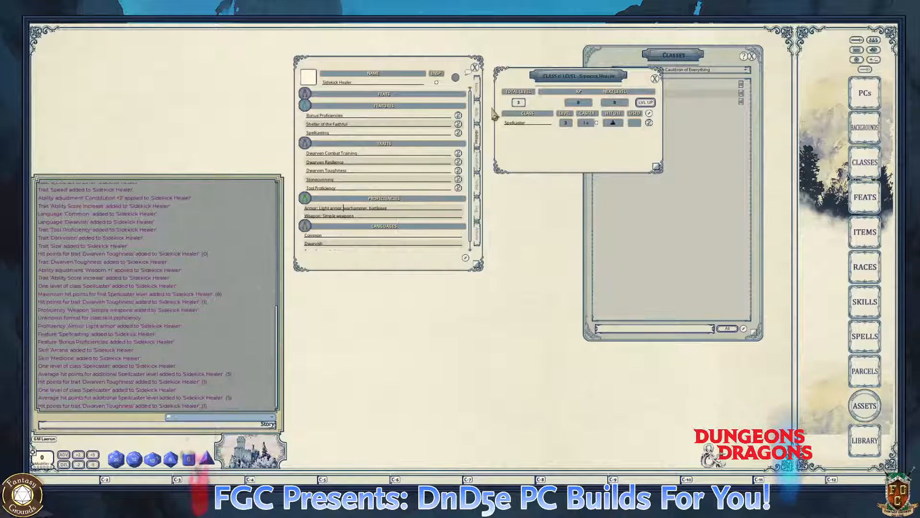
left_click(458, 153)
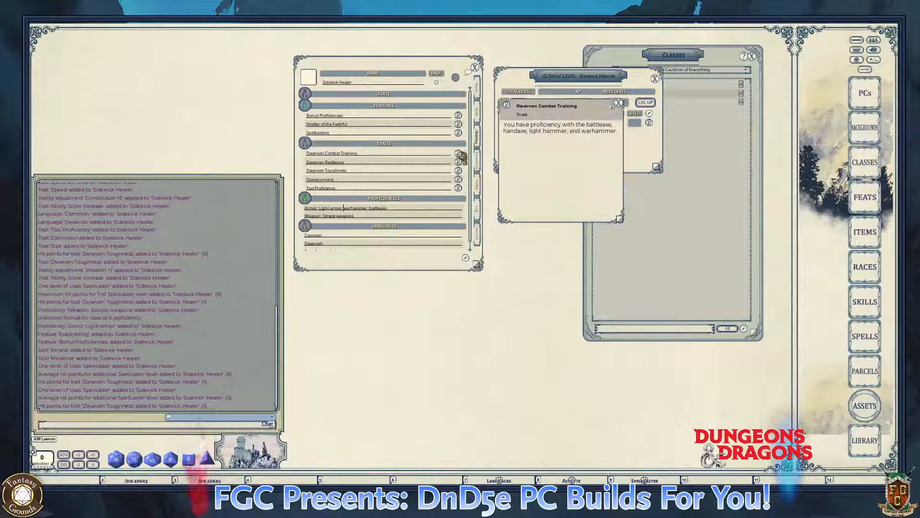
left_click(619, 103)
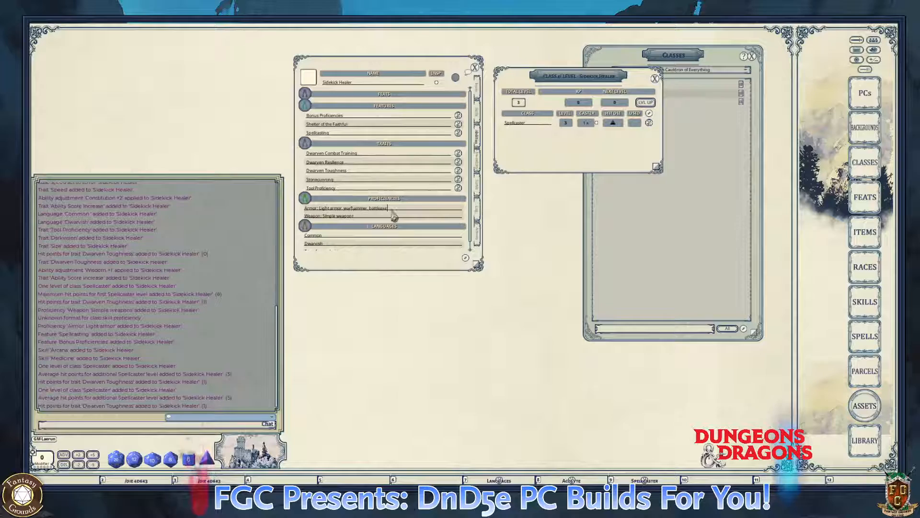
left_click(360, 220)
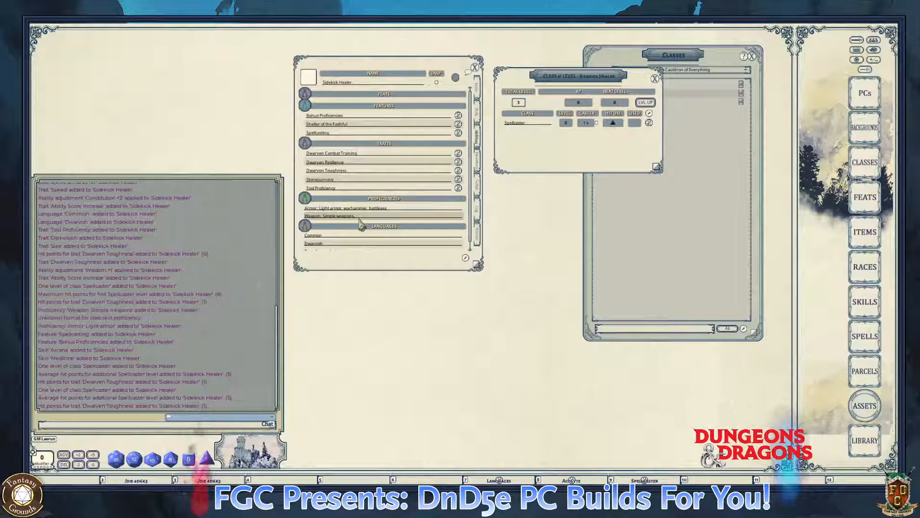
type("ha")
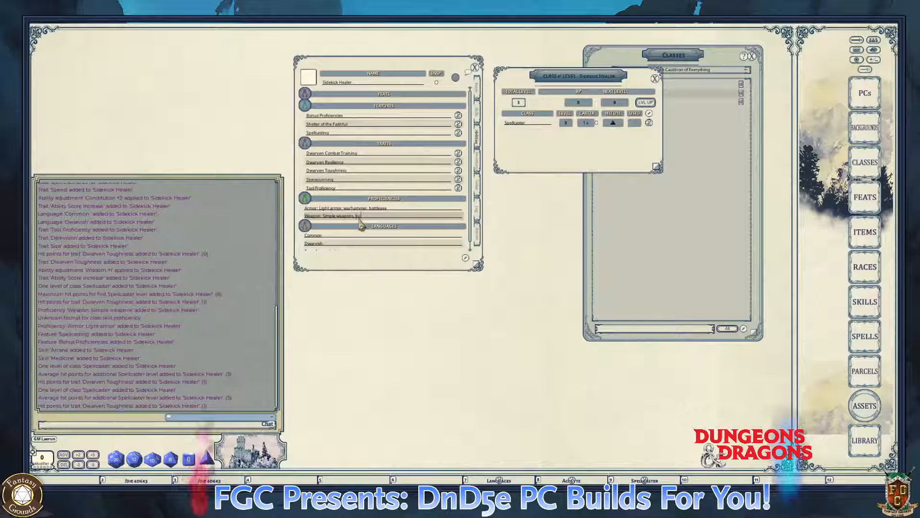
type("tl")
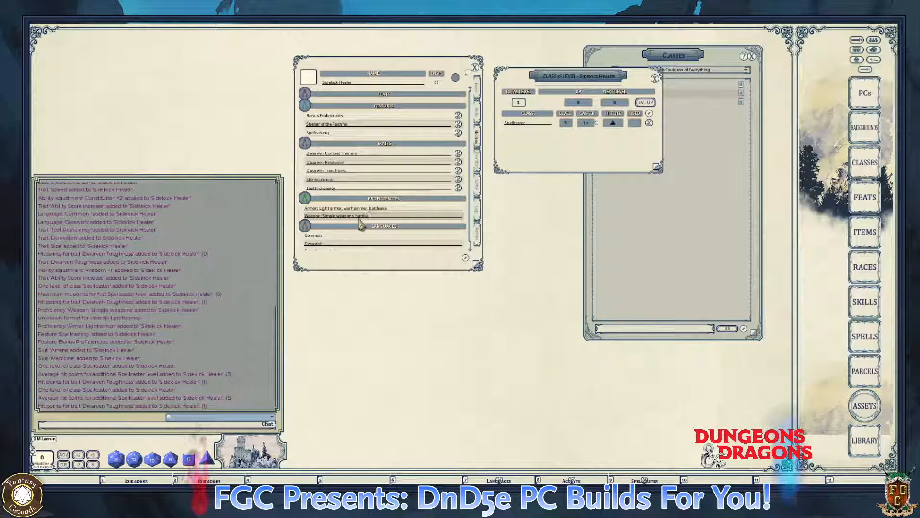
type("eaxe")
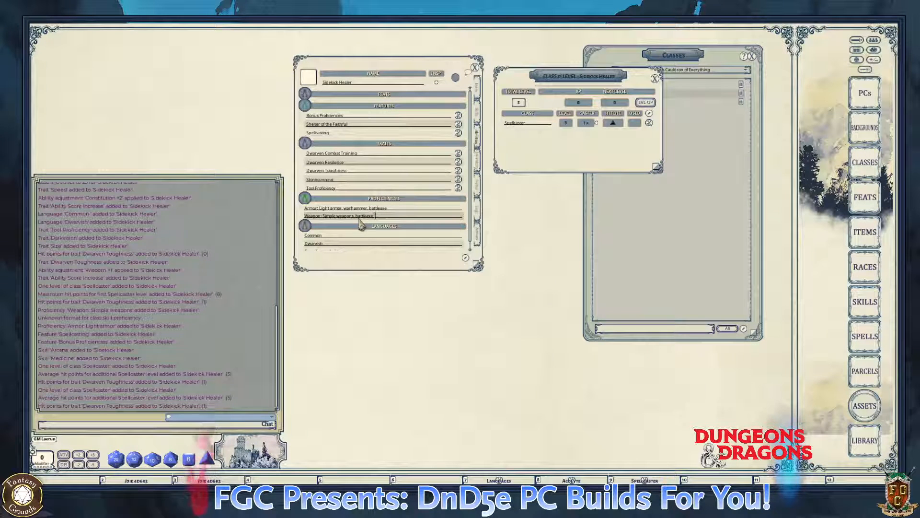
type(", warhammer")
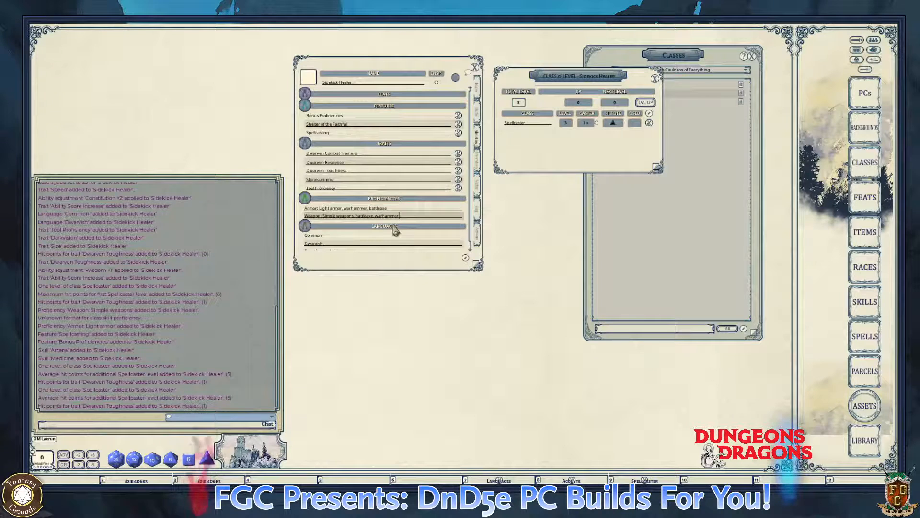
- Remove the warhammer and battleaxe text from the Light armor proficiency entry
left_click(401, 209)
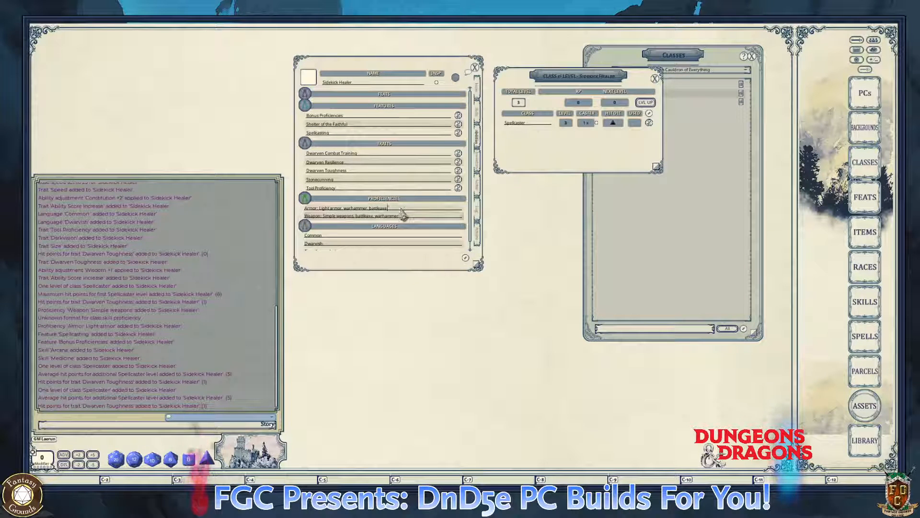
key("BackSpace")
key("BackSpace")
key("BackSpace")
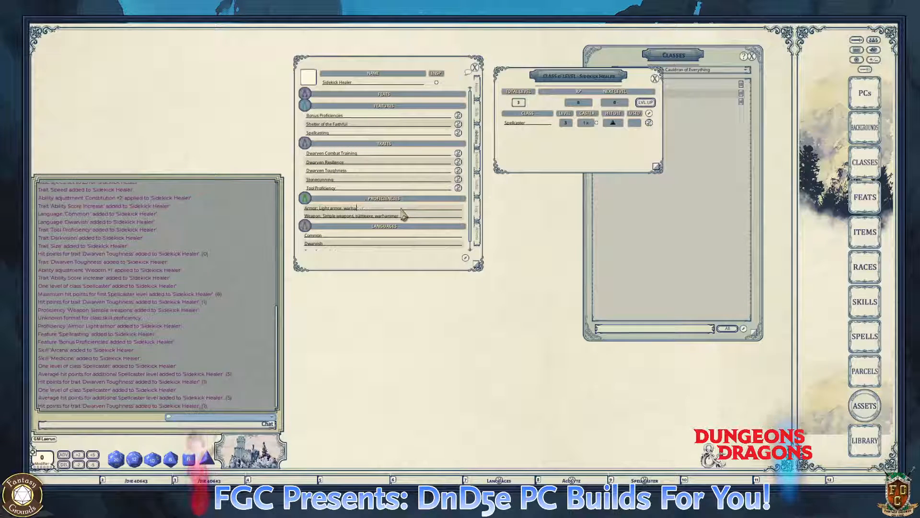
key("BackSpace")
key("BackSpace")
key("BackSpace")
key("ctrl")
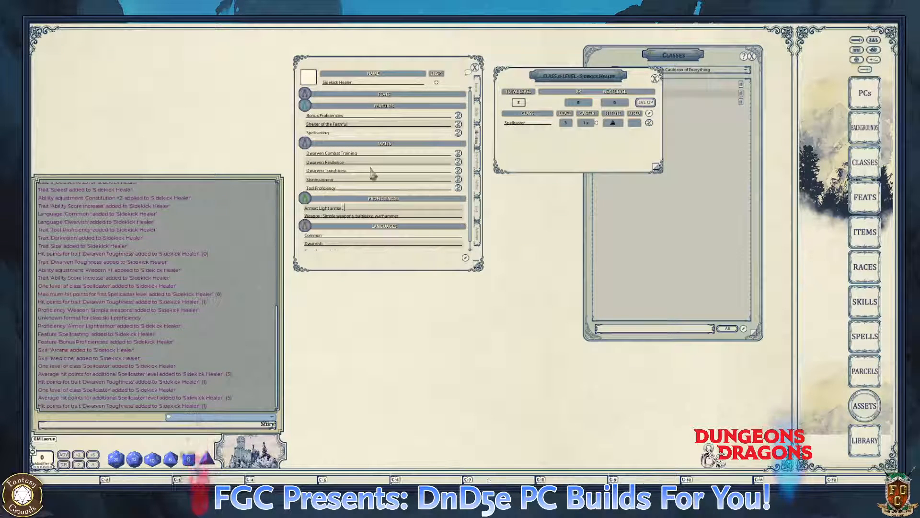
- Read the Sidekick Healer's Dwarven Combat Training, Dwarven Resilience, Dwarven Toughness and Tool Proficiency trait descriptions, closing each one
left_click(457, 153)
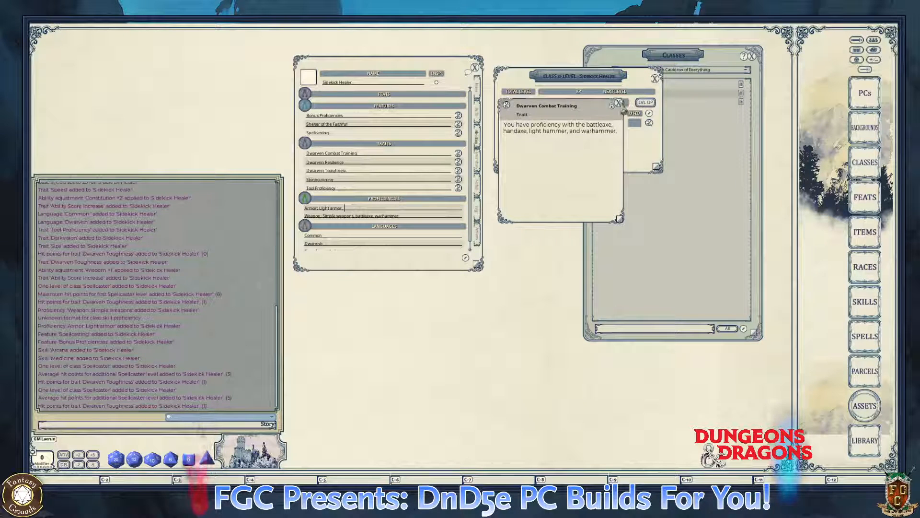
left_click(618, 103)
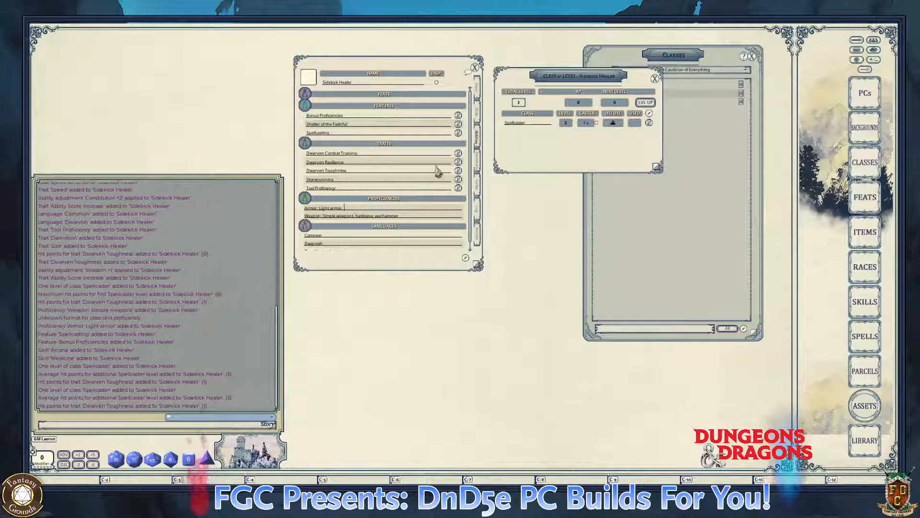
left_click(459, 162)
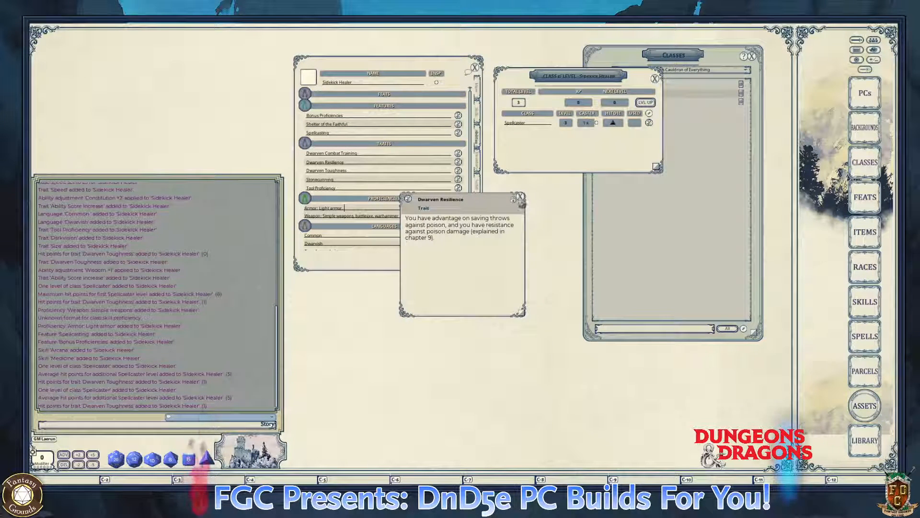
left_click(520, 196)
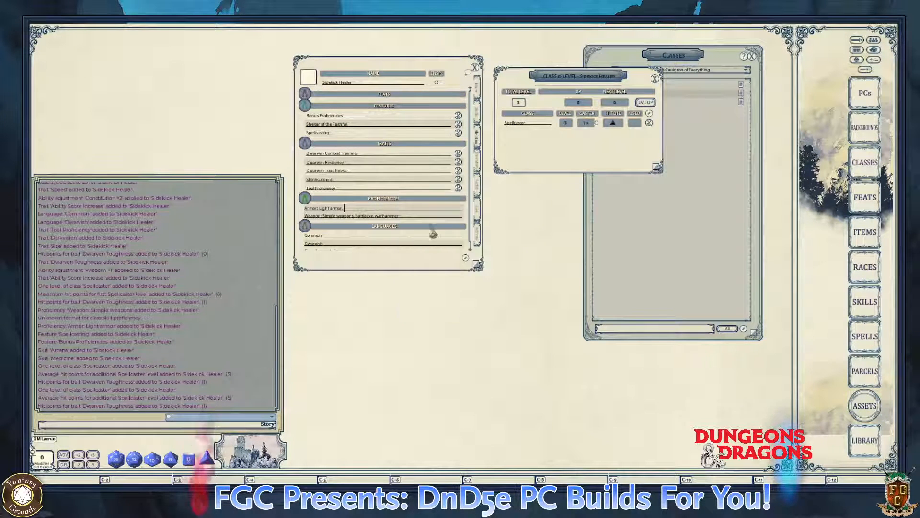
left_click(458, 170)
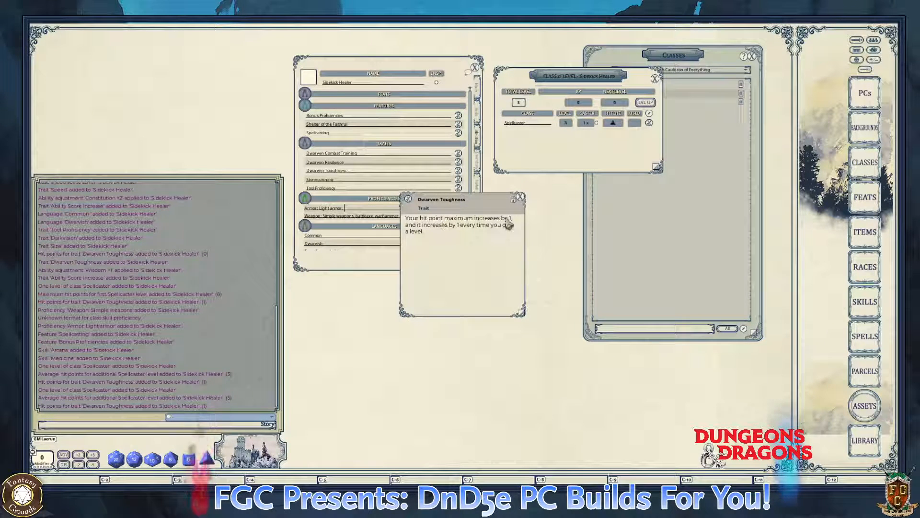
left_click(521, 197)
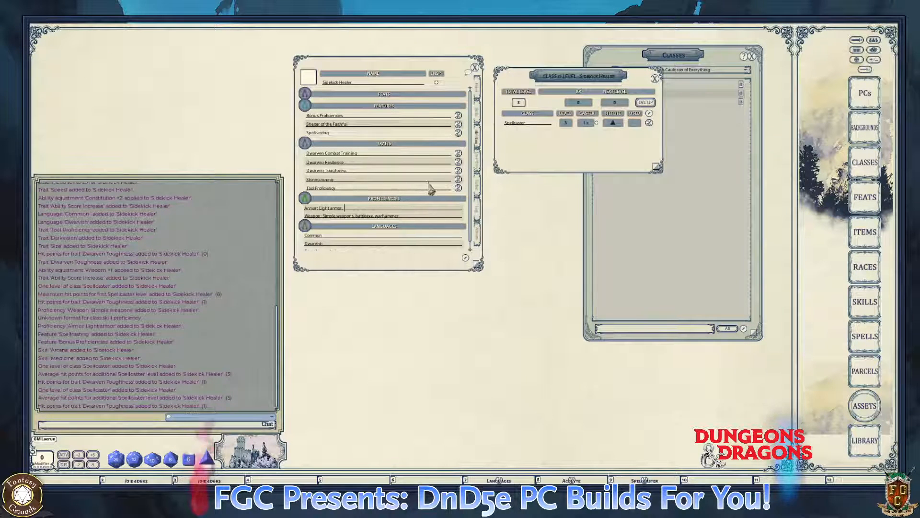
left_click(457, 189)
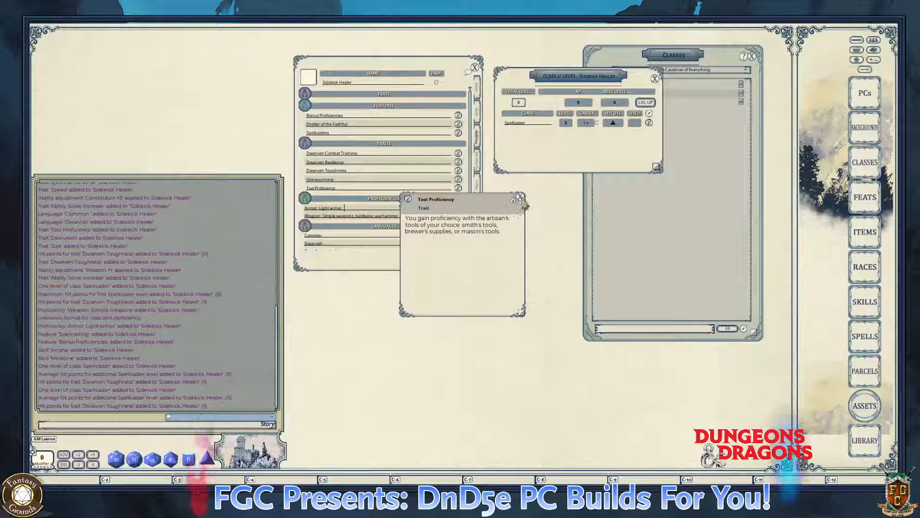
left_click(520, 197)
scroll(407, 215, "down", 1)
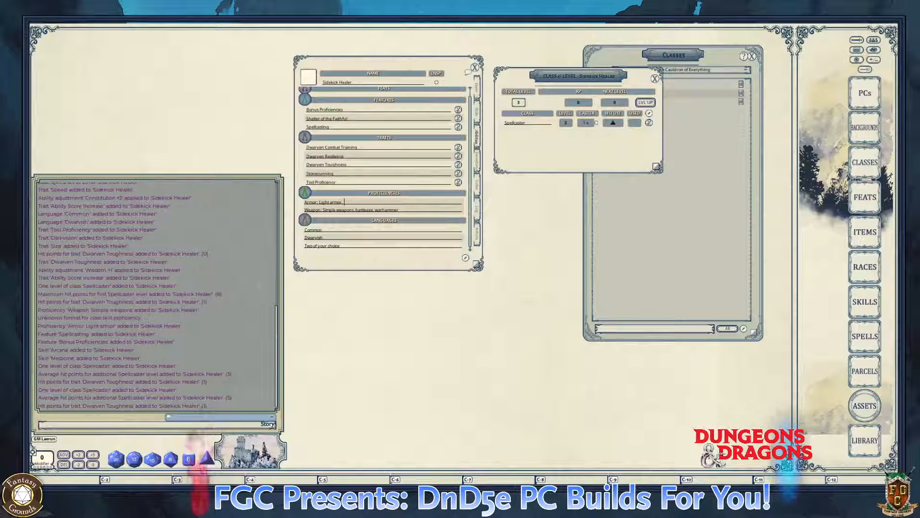
key("ctrl")
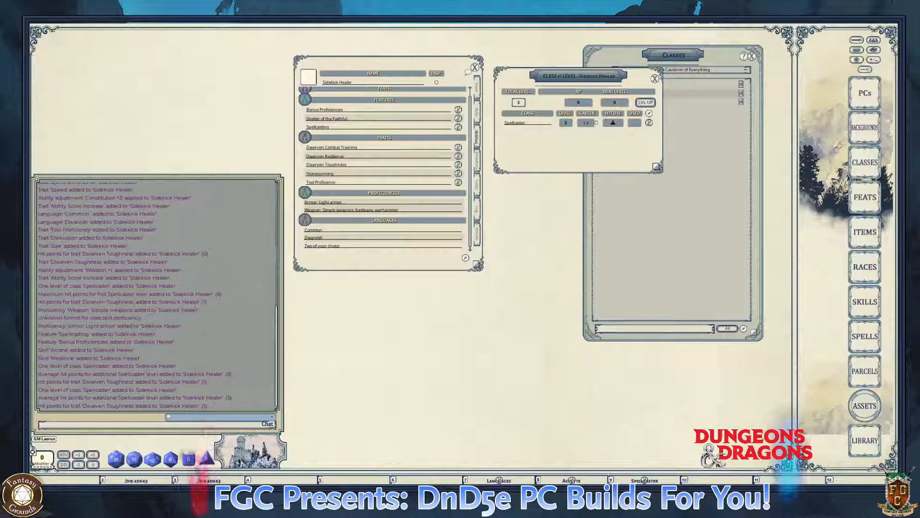
type(",")
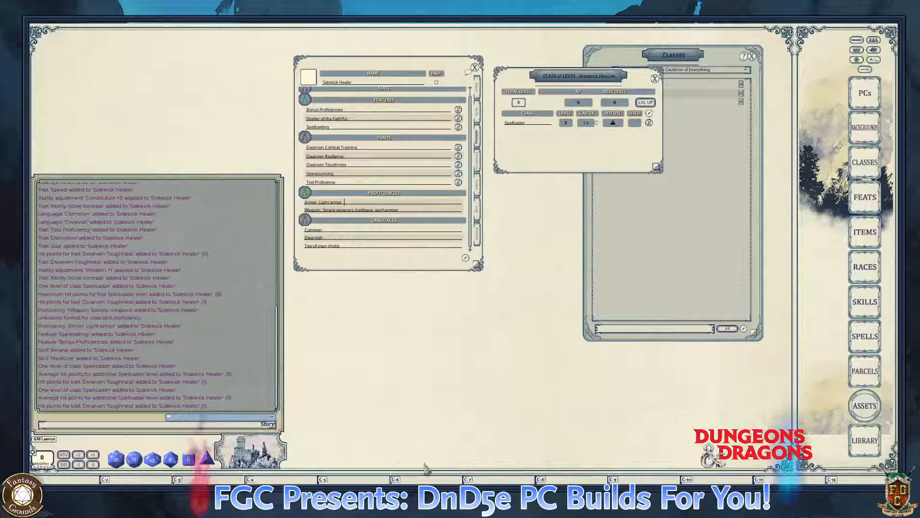
key("ctrl")
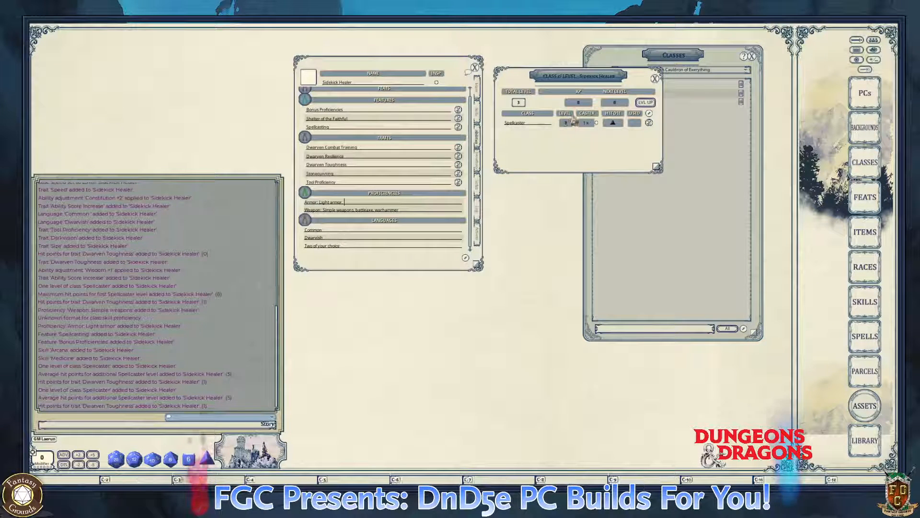
key("ctrl")
- Close the Sidekick Healer's class levels window and the Classes list, and enlarge the character sheet
left_click(655, 79)
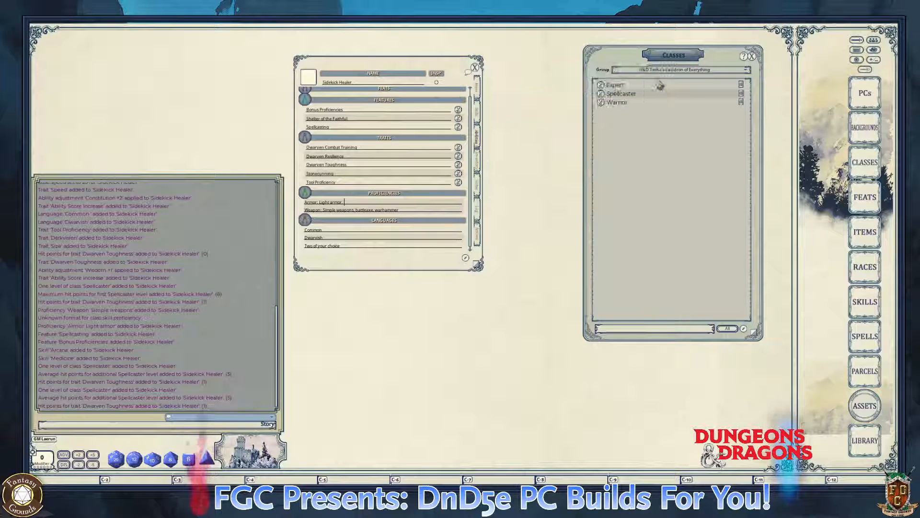
left_click(752, 56)
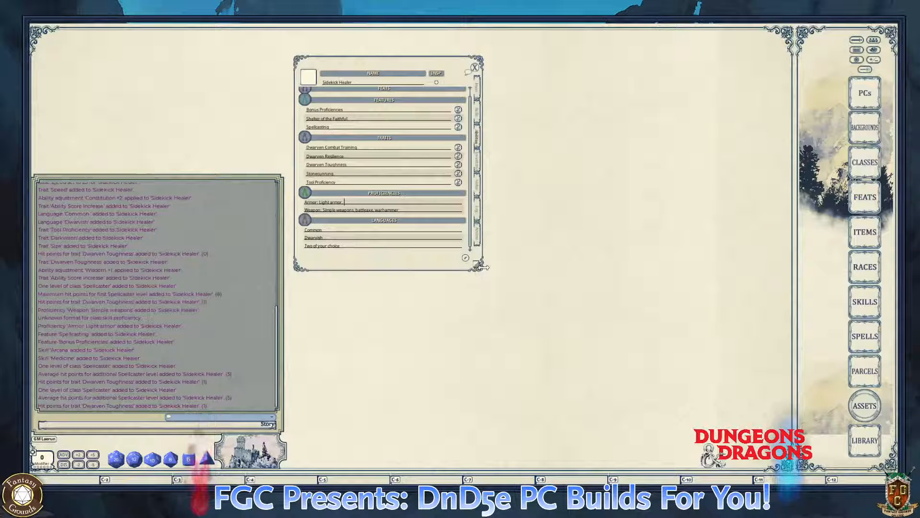
left_click_drag(480, 267, 529, 442)
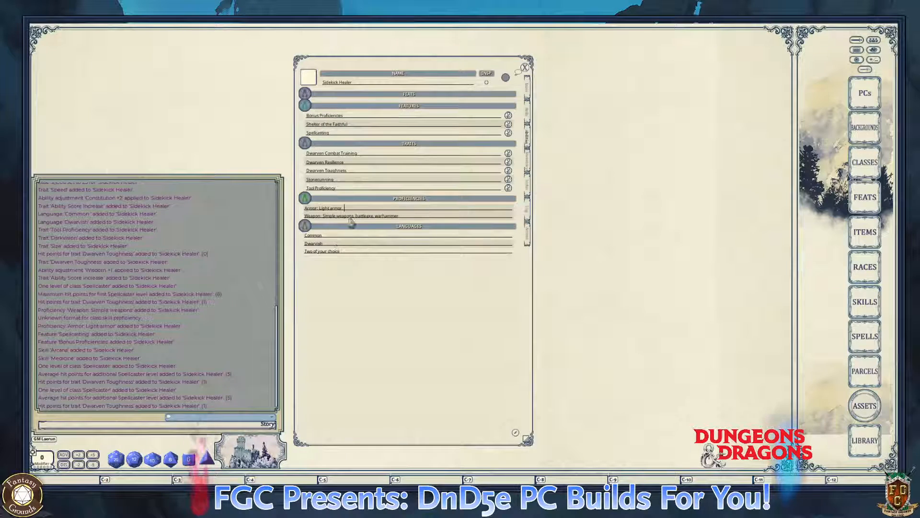
- Remove the trailing comma after "Light armor" in the armor proficiency, and read the Stonecunning trait description
key("ctrl")
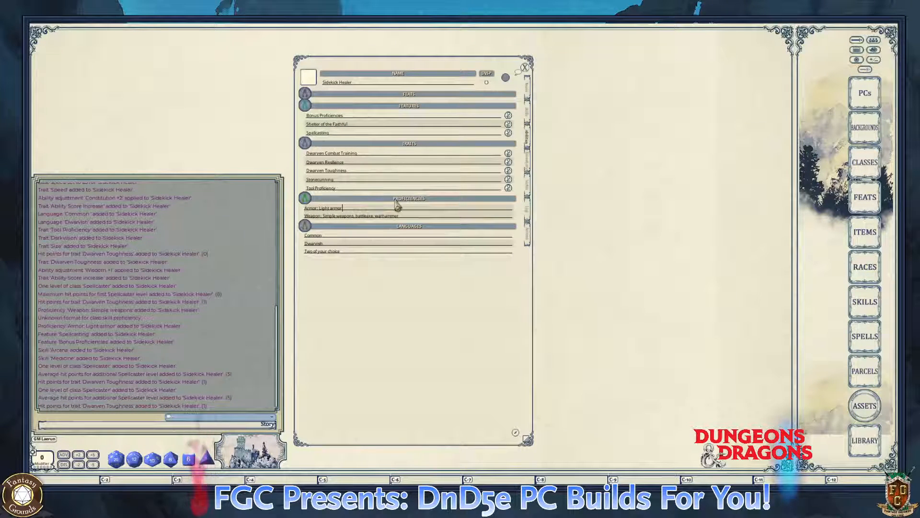
key("ctrl")
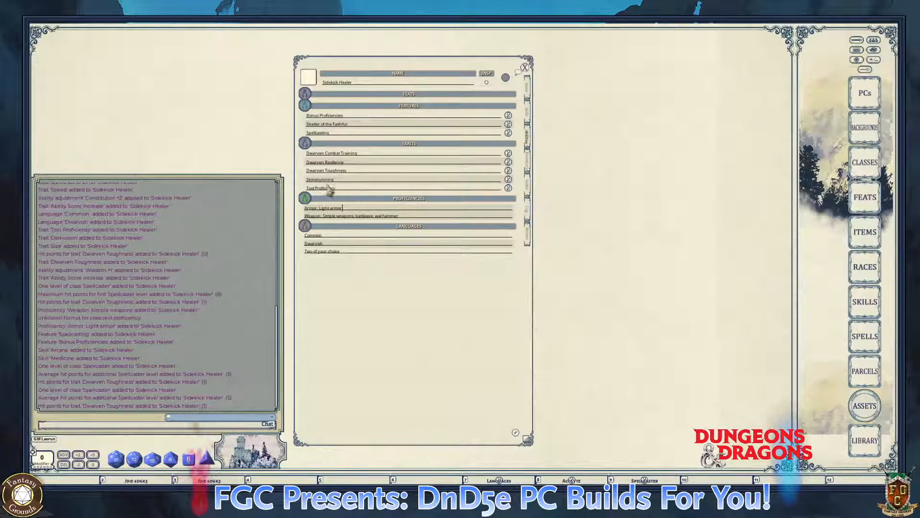
key("ctrl")
left_click(508, 180)
key("ctrl")
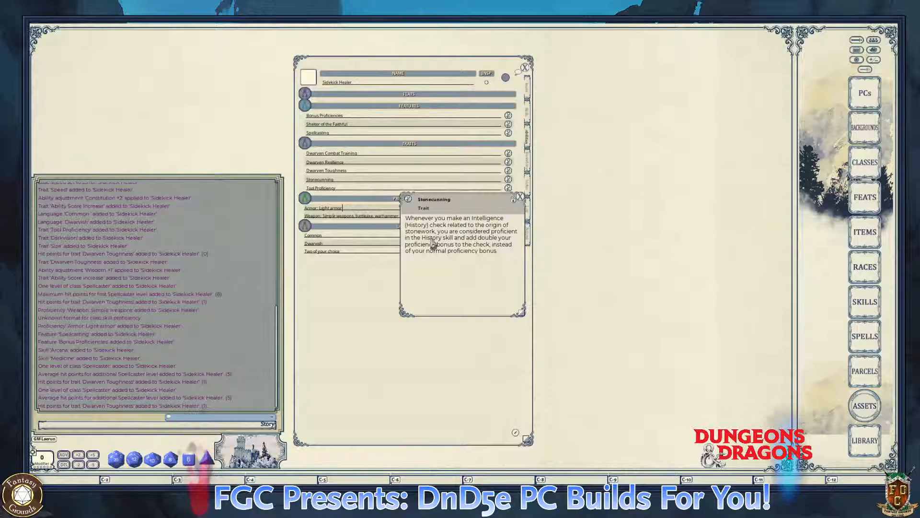
left_click(520, 196)
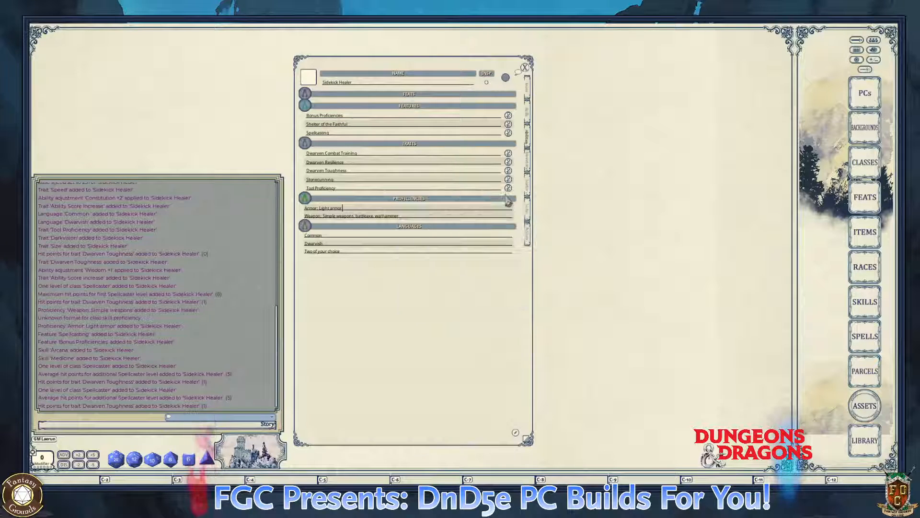
- Append "(Mason's Tools)" to the name of the Sidekick Healer's Tool Proficiency trait
left_click(329, 188)
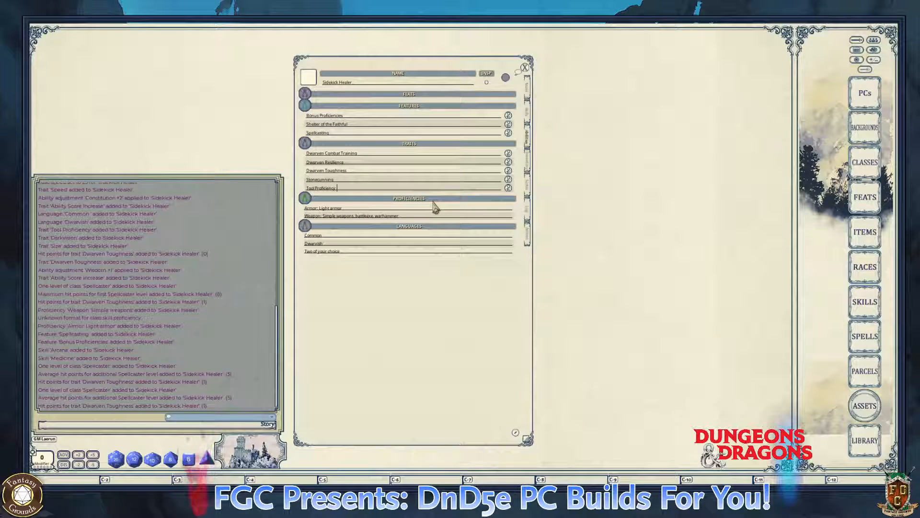
key("ctrl")
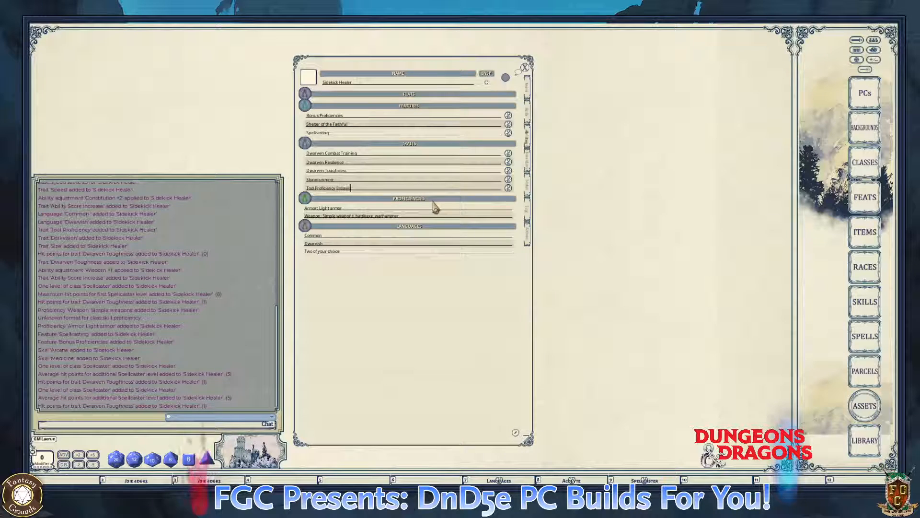
type("'s Tool")
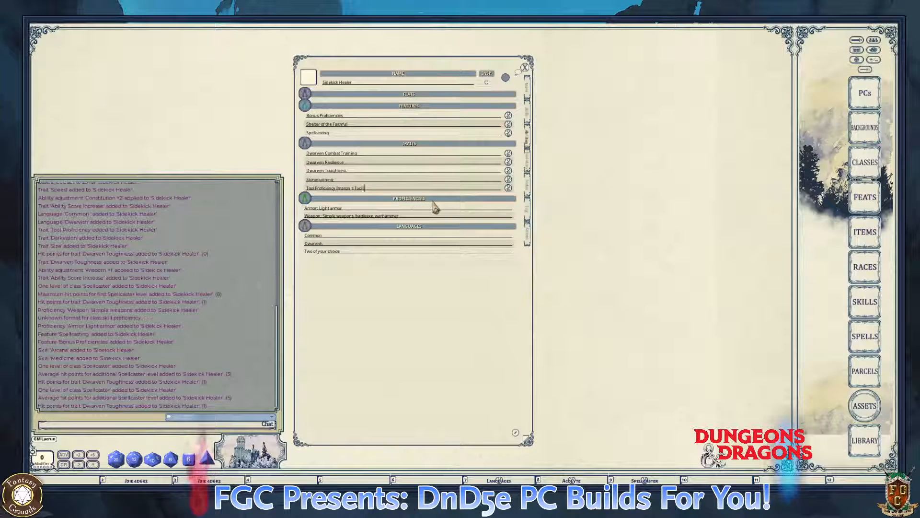
type("s)")
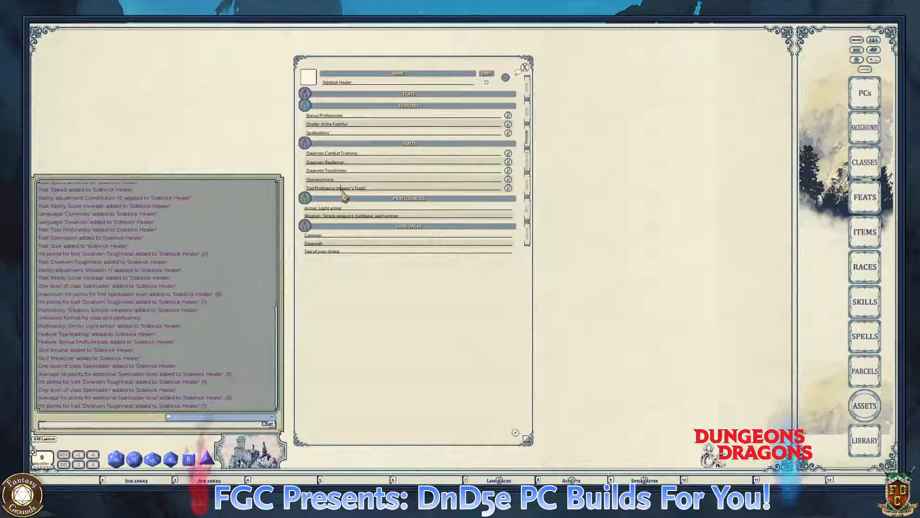
left_click(343, 189)
key("BackSpace")
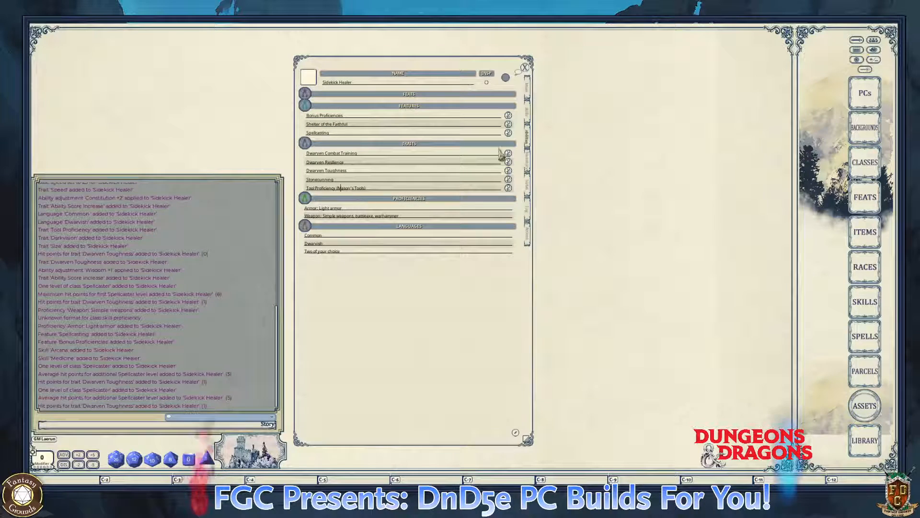
left_click(341, 182)
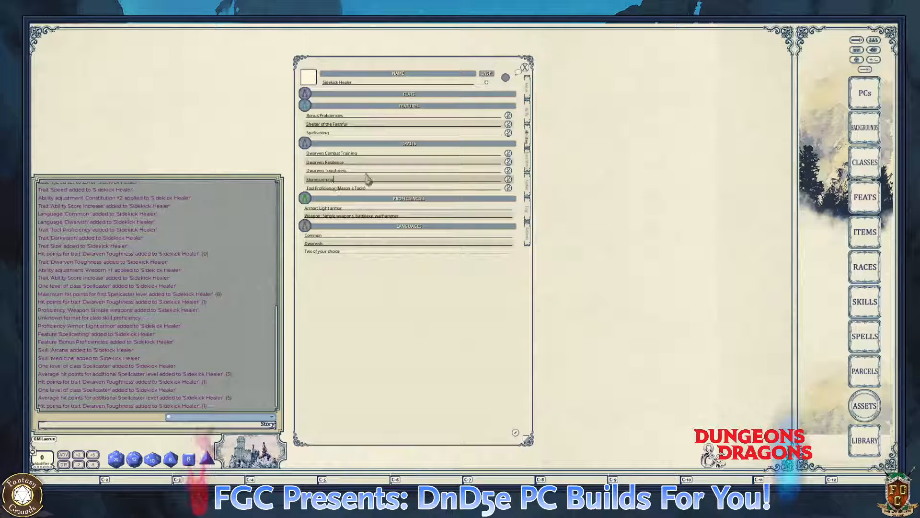
- Add a custom skill named "Tool: Mason's Tools" to the Sidekick Healer and mark it as proficient
left_click(527, 114)
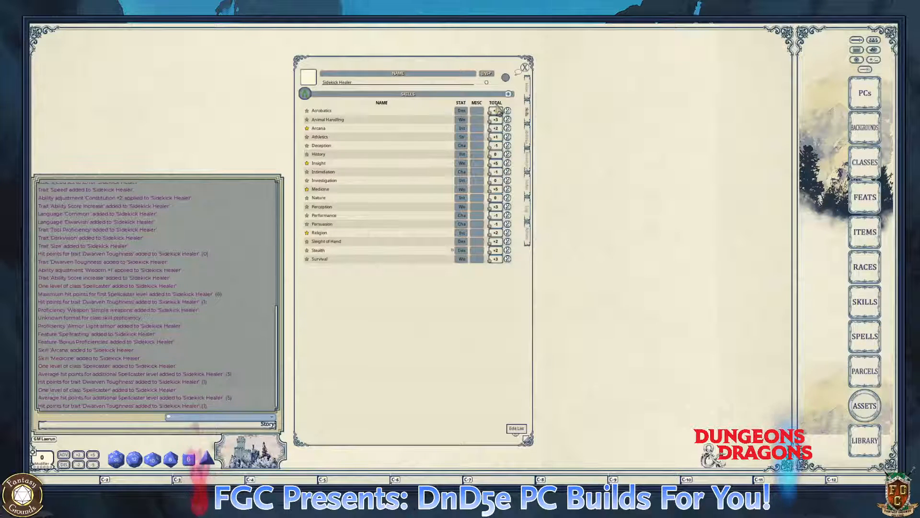
left_click(512, 101)
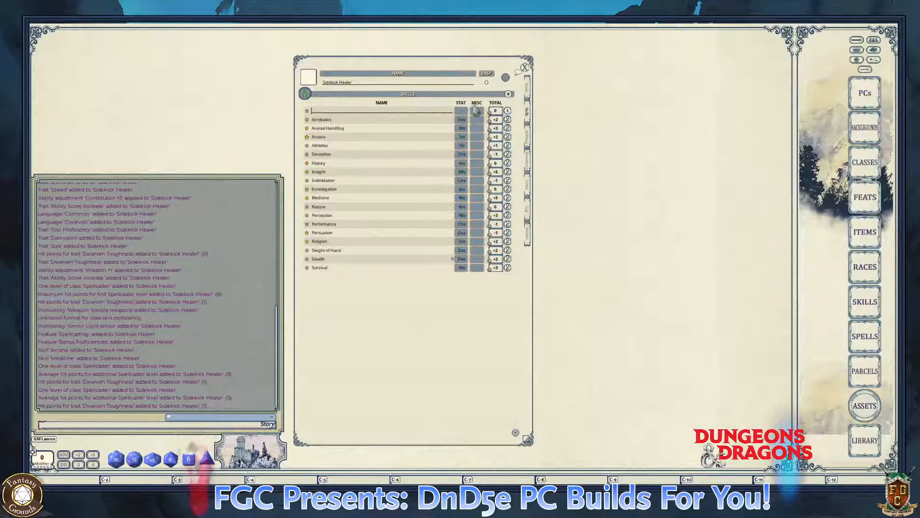
left_click(306, 111)
left_click(335, 112)
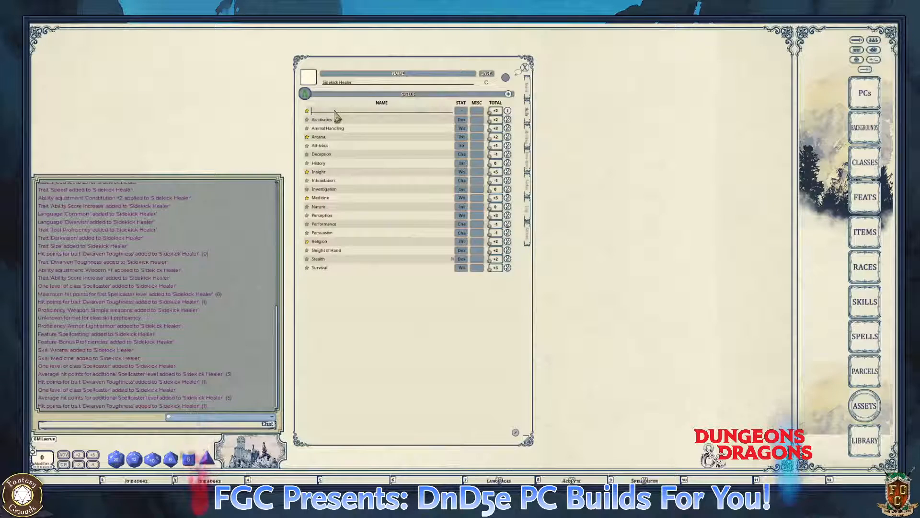
type("Soo")
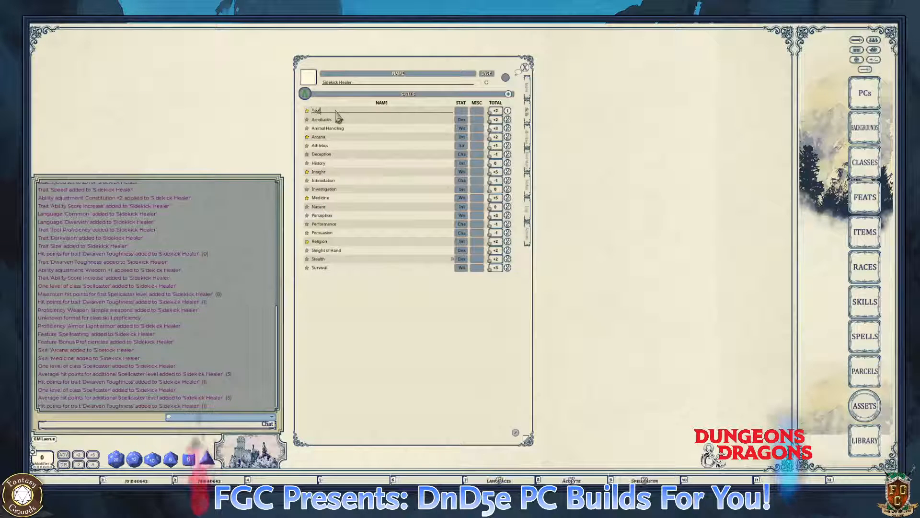
type("l: Me")
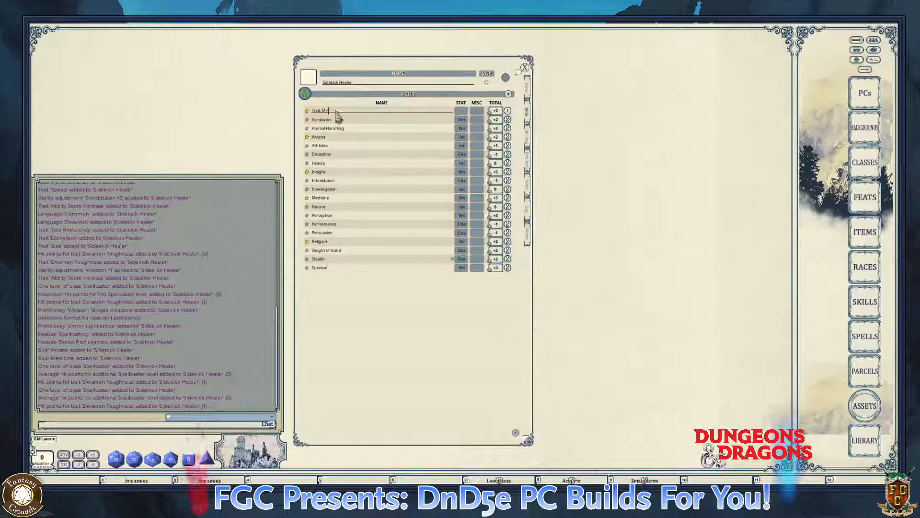
type("son's To")
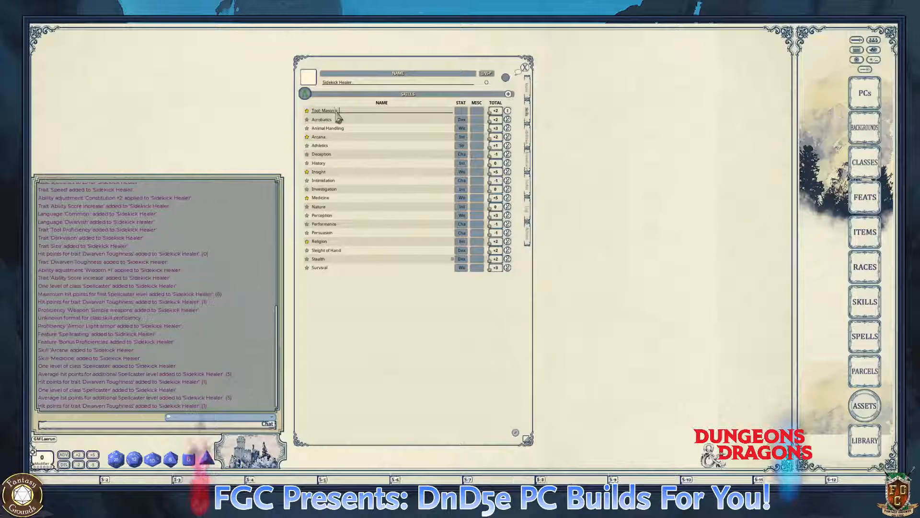
type("ols")
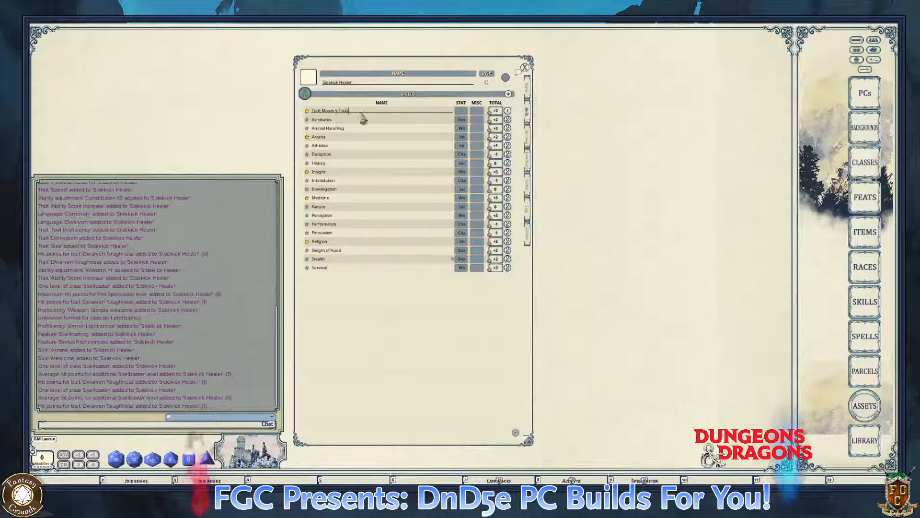
- Set the governing ability of the custom "Tool: Mason's Tools" skill to Wisdom
left_click(460, 111)
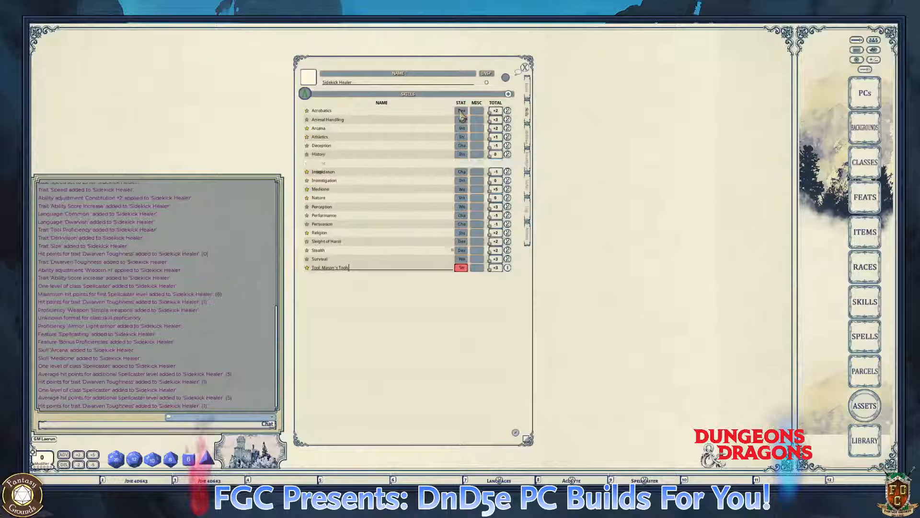
key("ctrl")
left_click(461, 270, "ctrl")
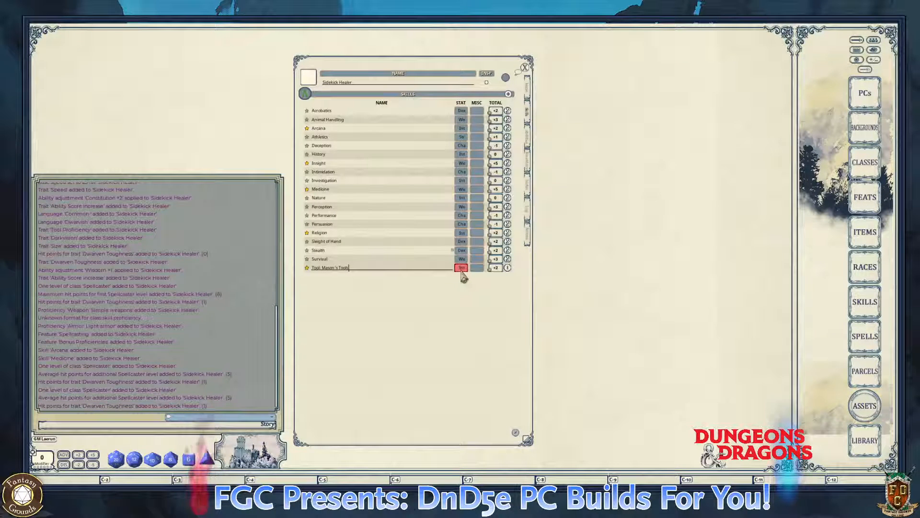
left_click(461, 270, "ctrl")
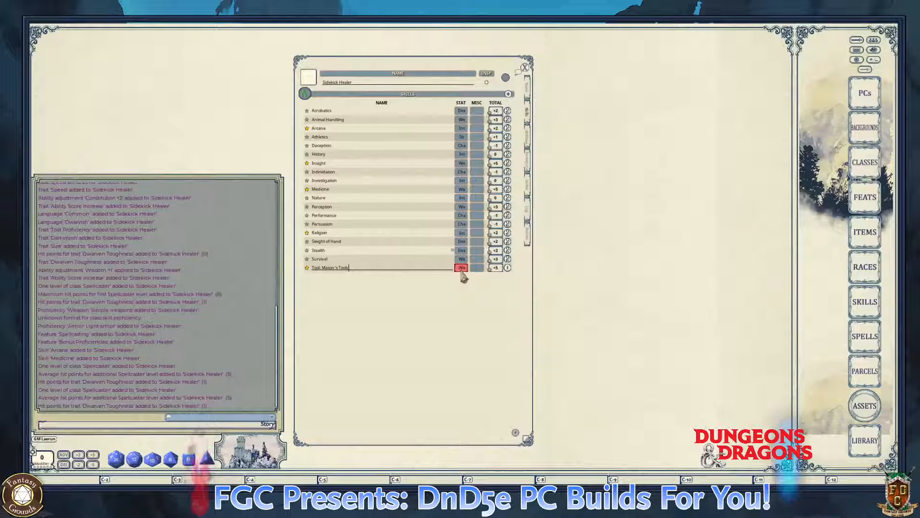
left_click(461, 270, "ctrl")
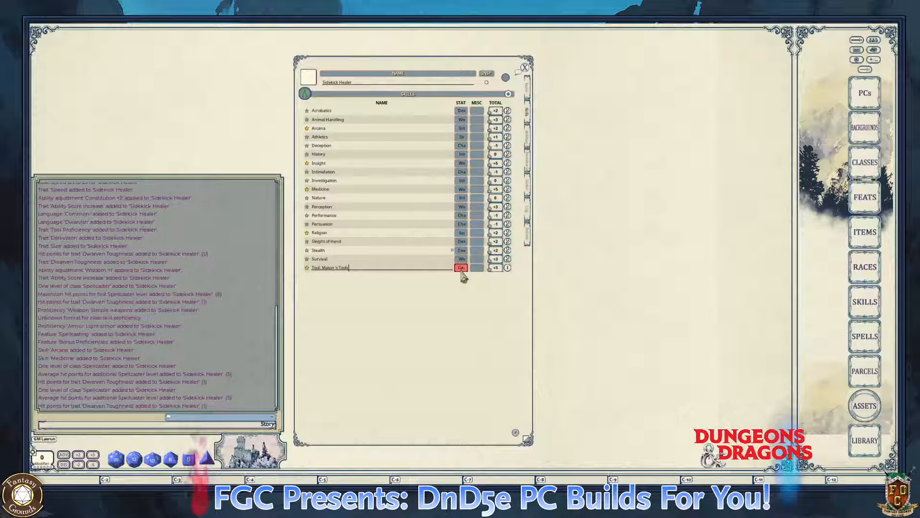
left_click(461, 271, "ctrl")
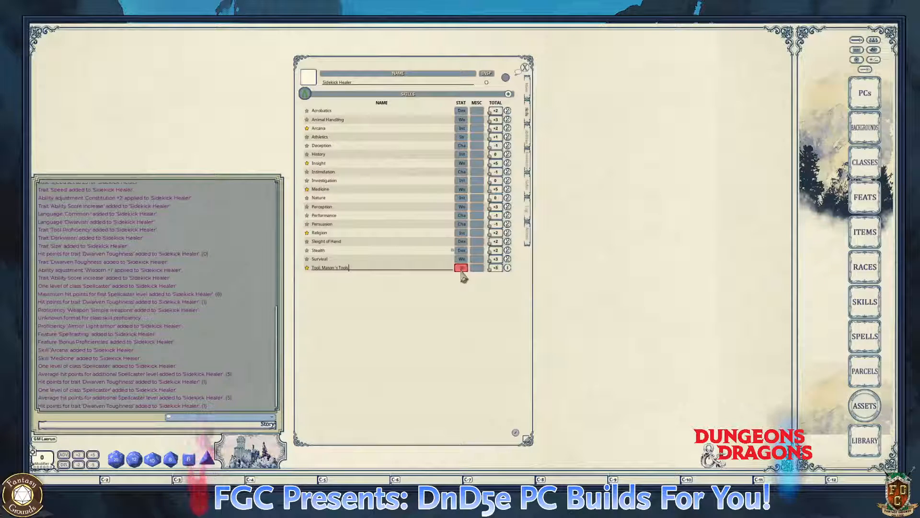
left_click(461, 271, "ctrl")
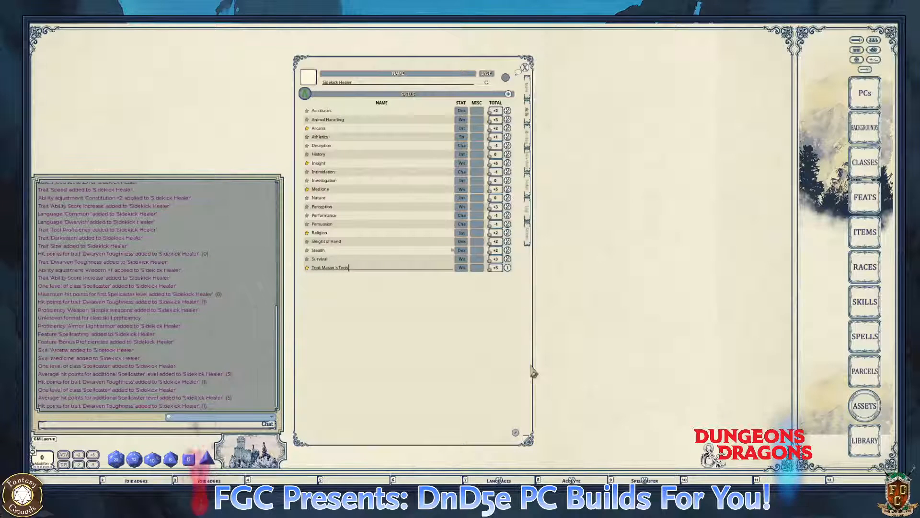
- Add the "Starting Equipment: Cleric" parcel to the Sidekick Healer's equipment
left_click(527, 165)
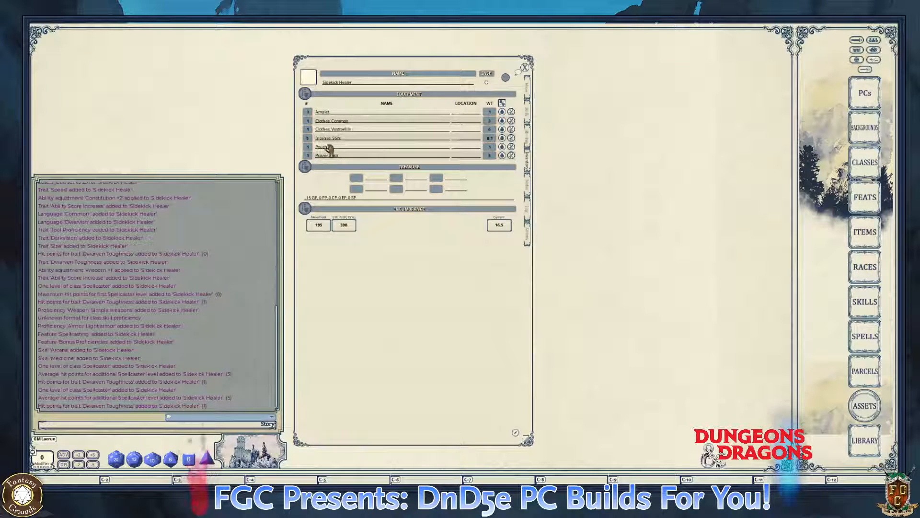
left_click(527, 140)
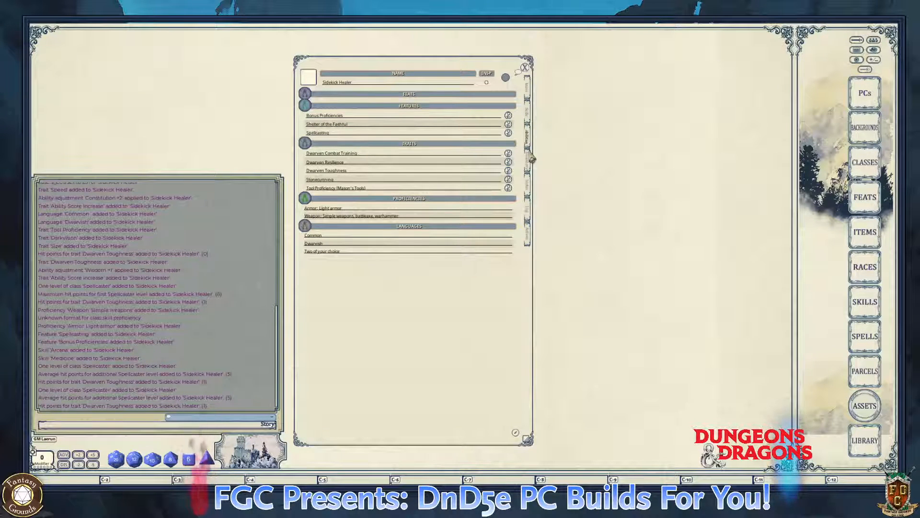
left_click(866, 371)
left_click_drag(608, 67, 672, 47)
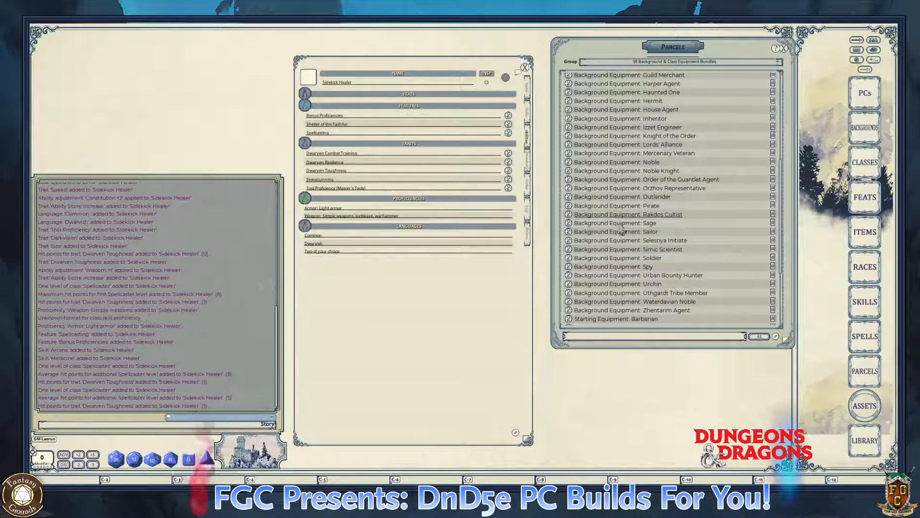
scroll(635, 261, "down", 1)
scroll(635, 261, "down", 5)
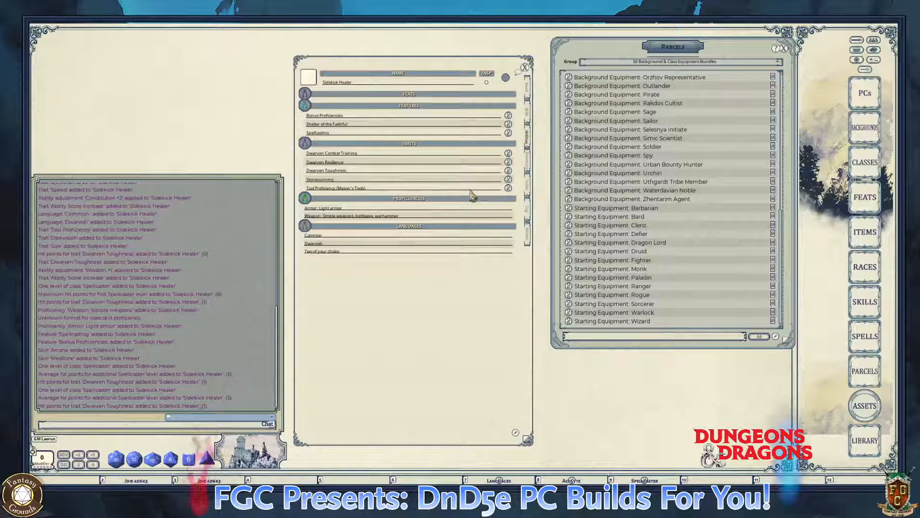
left_click(529, 167)
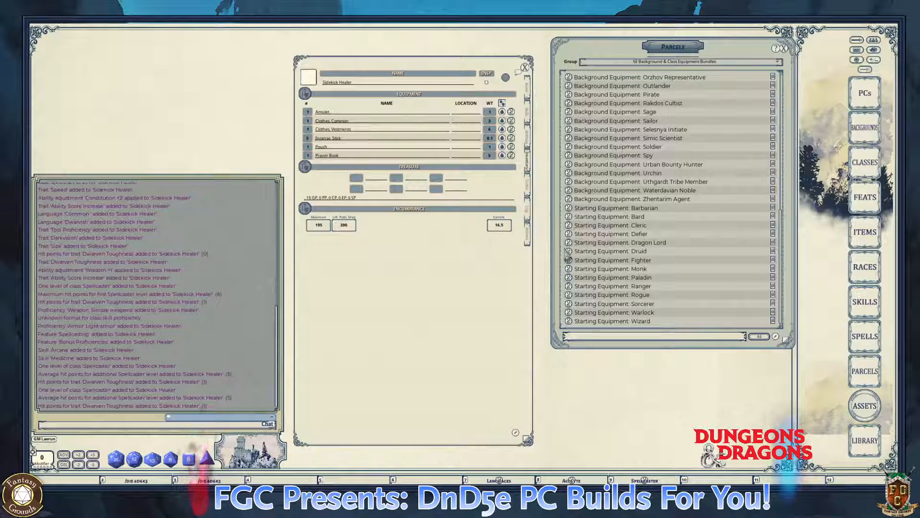
left_click_drag(568, 226, 416, 151)
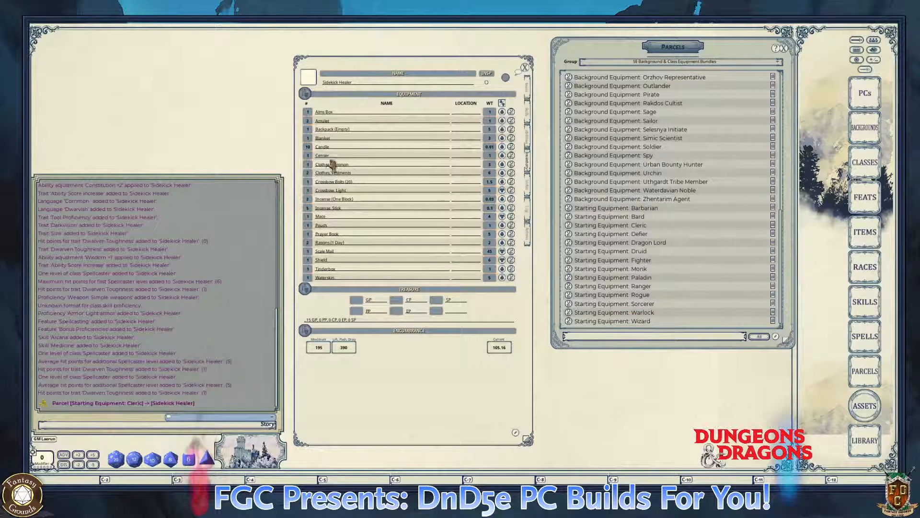
- Read the Scale Mail item's armor details and delete it from the Sidekick Healer's equipment
key("ctrl")
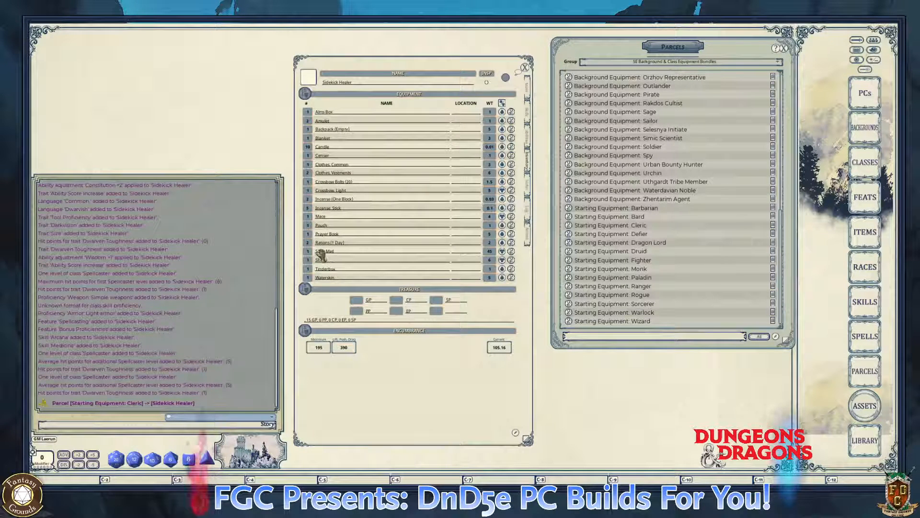
left_click(511, 251)
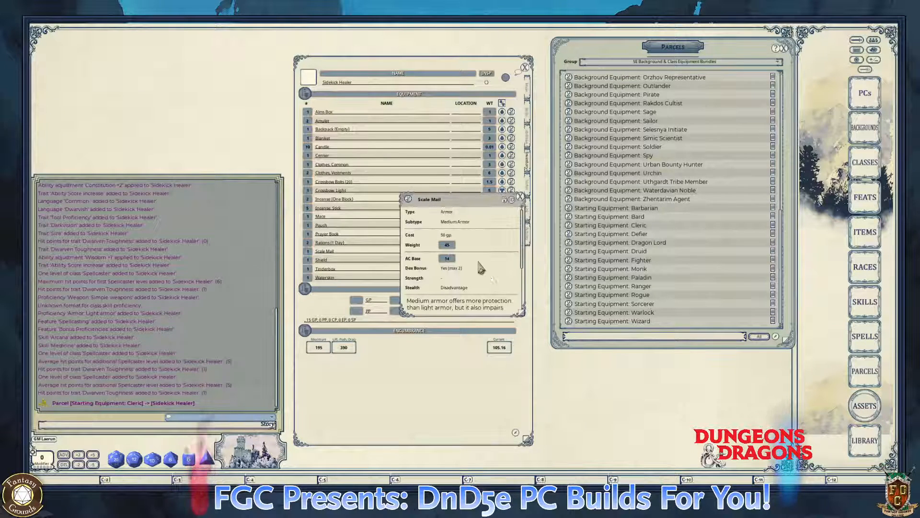
scroll(490, 282, "down", 3)
scroll(486, 281, "down", 2)
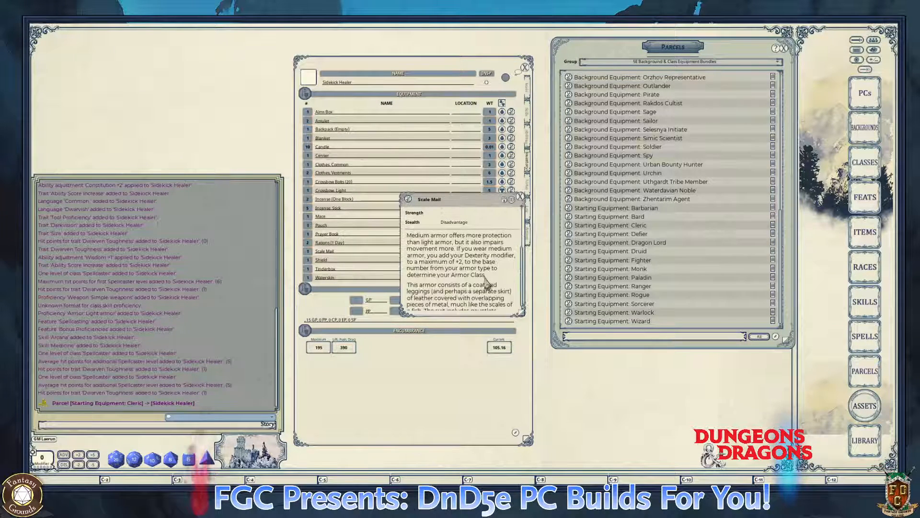
left_click(520, 197)
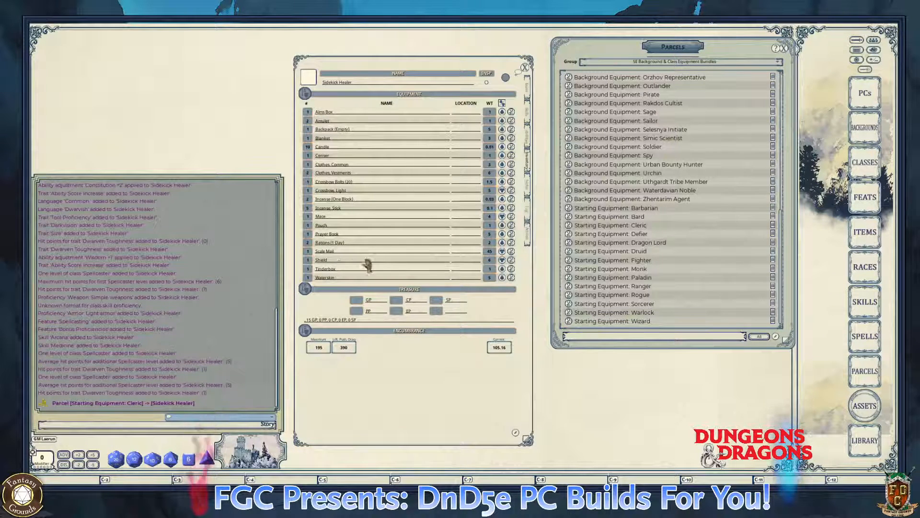
key("ctrl")
key("ctrl")
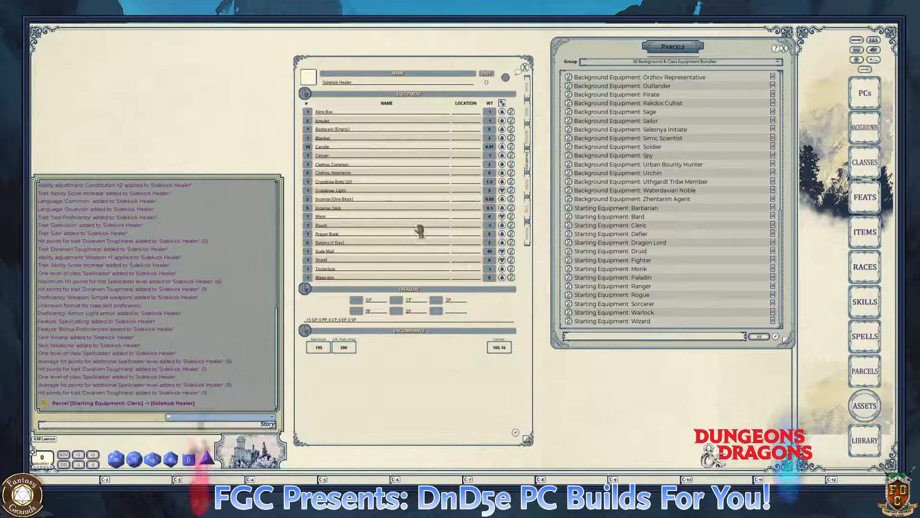
key("ctrl")
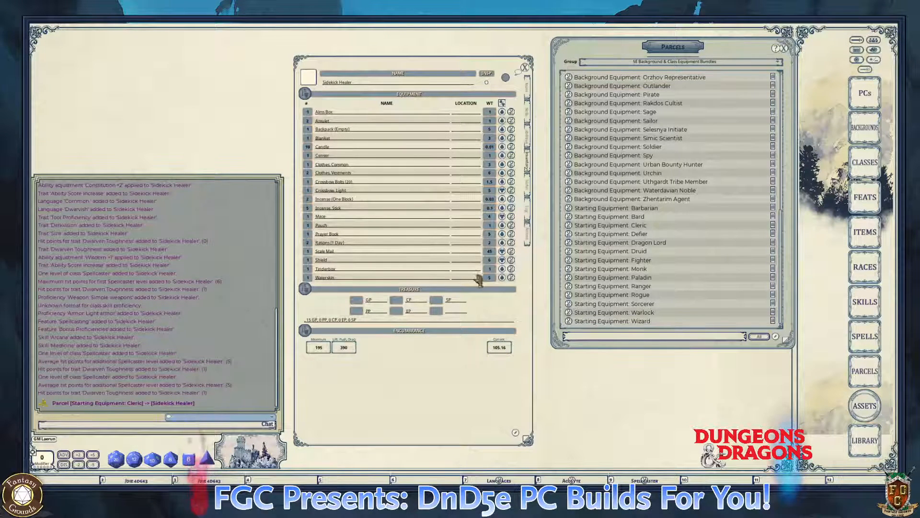
key("ctrl")
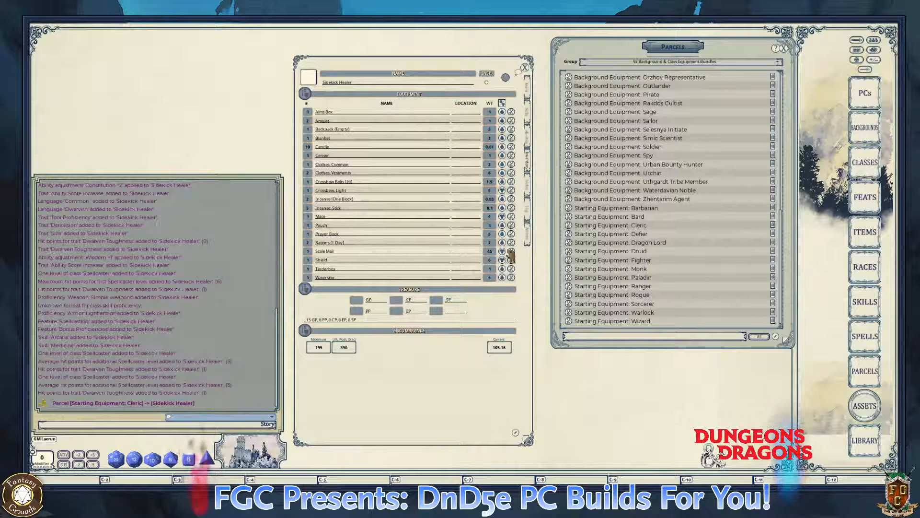
right_click(511, 255)
left_click(487, 276)
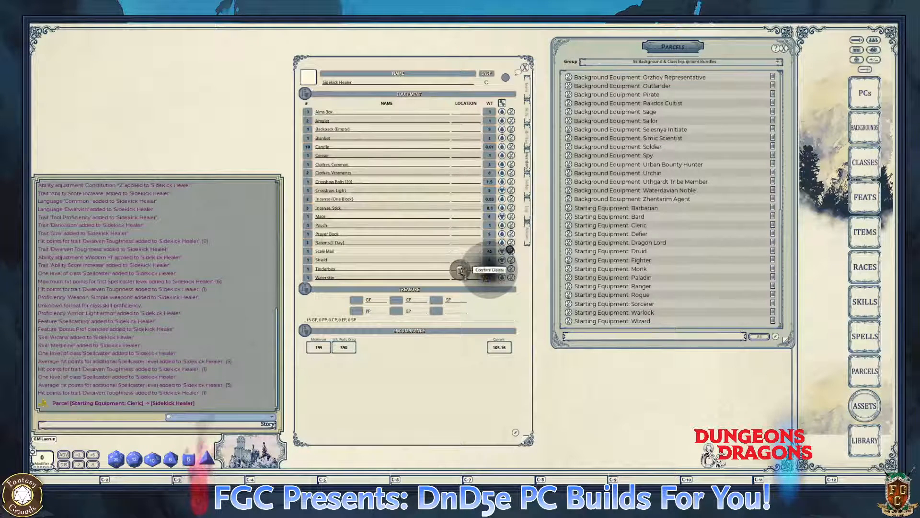
left_click(460, 269)
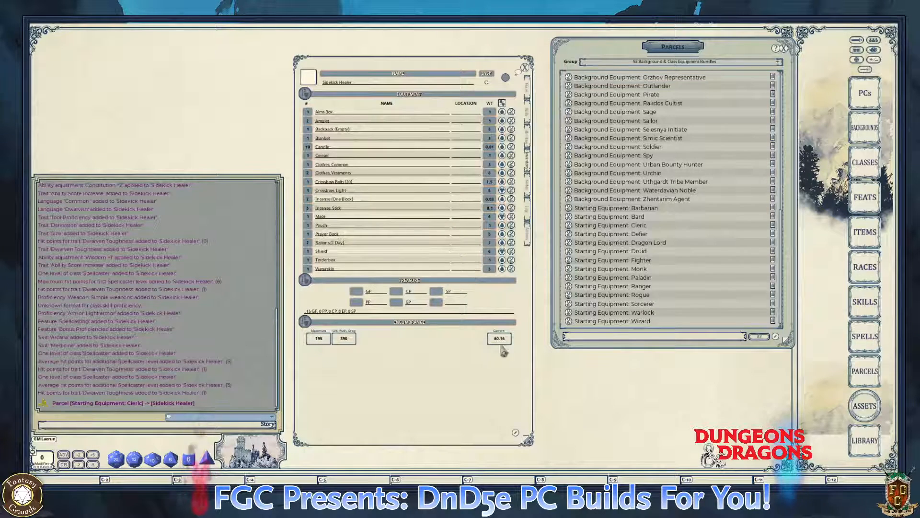
- Close the Parcels list, search the items for "tools", and add the Player's Handbook Mason's Tools to the Sidekick Healer's equipment
key("ctrl")
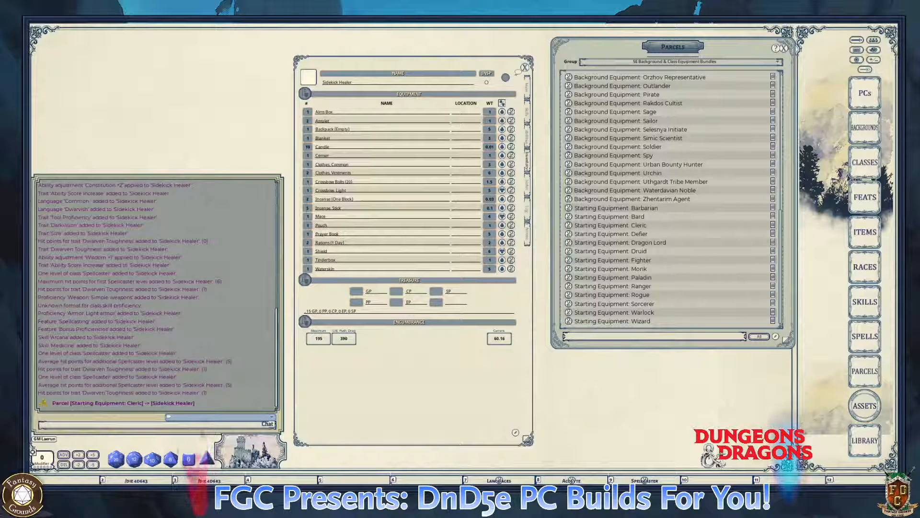
key("ctrl")
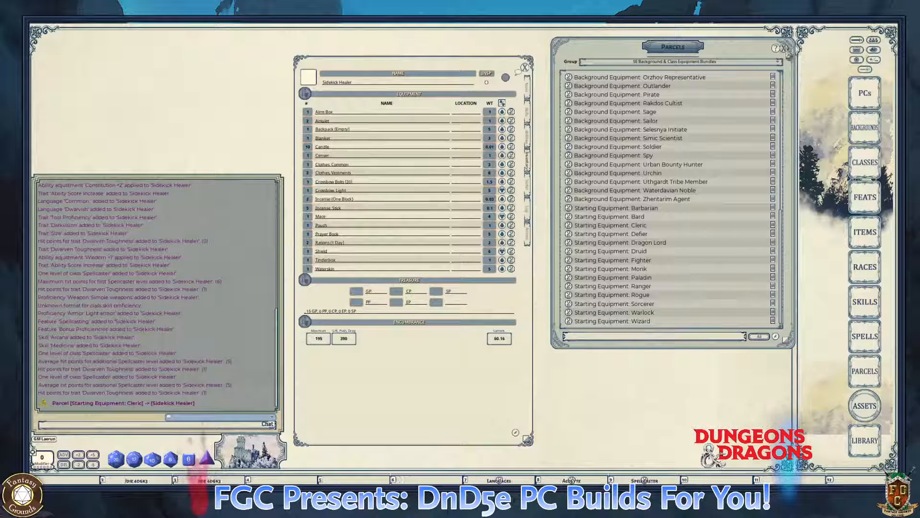
left_click(784, 48, "ctrl")
left_click(867, 244)
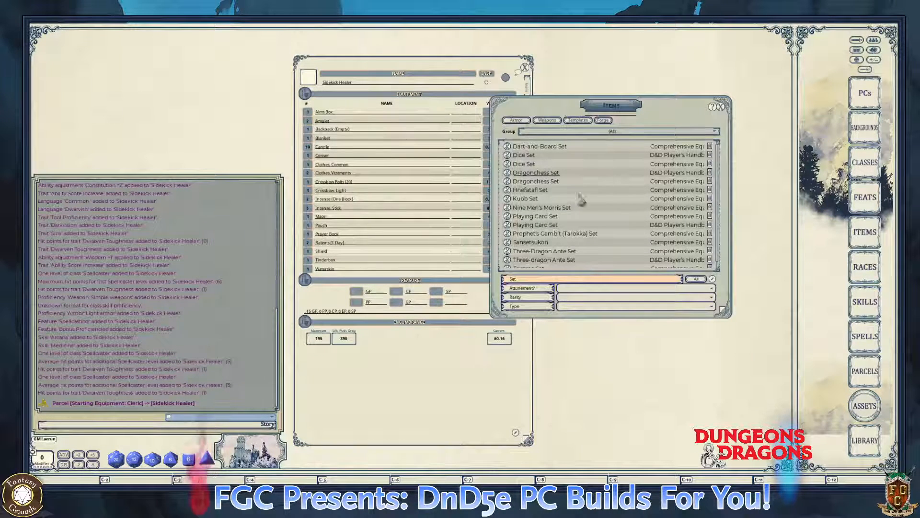
left_click(526, 279)
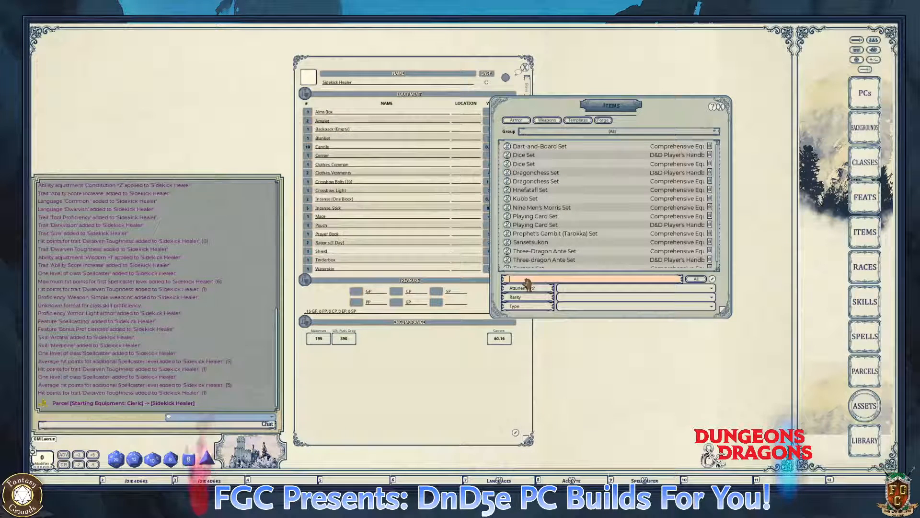
type("tool")
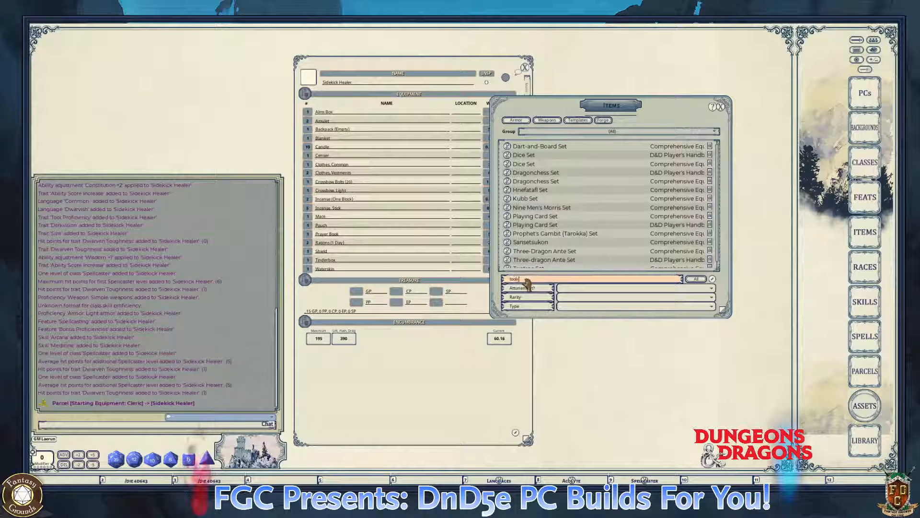
type("s")
scroll(582, 225, "down", 2)
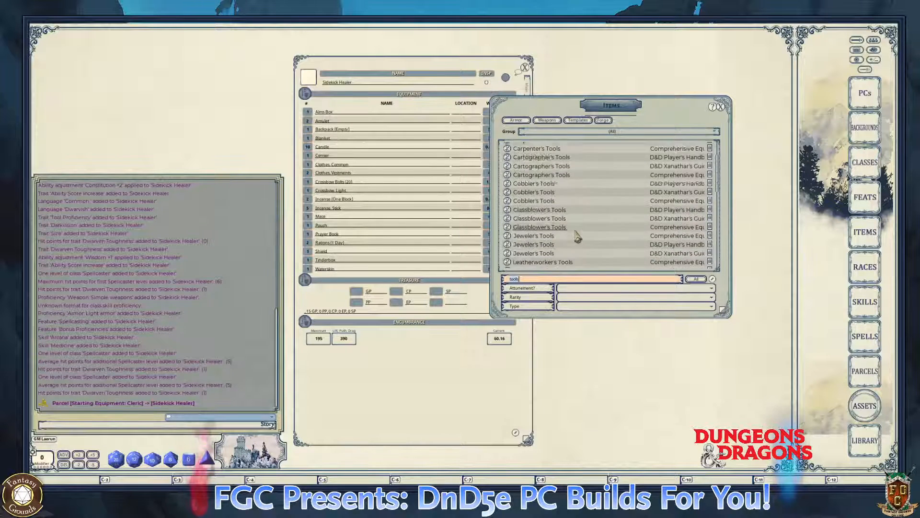
scroll(577, 236, "down", 3)
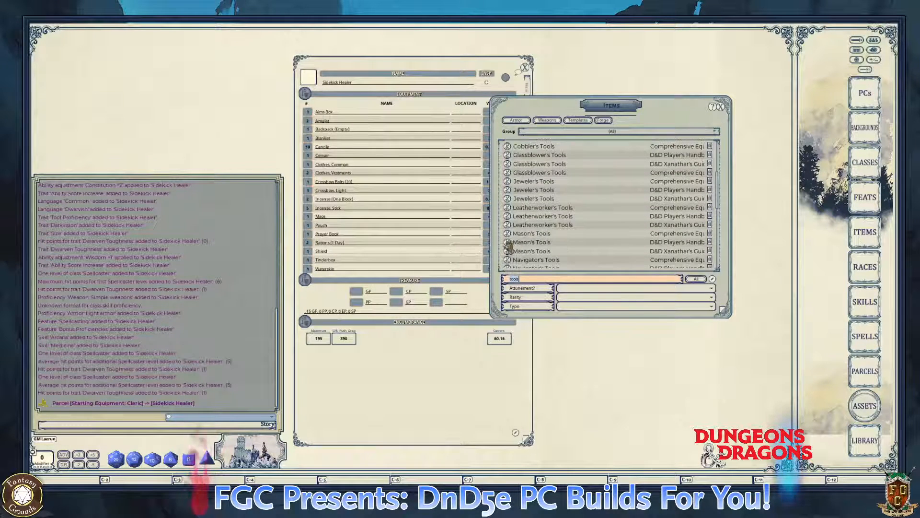
left_click_drag(508, 244, 375, 199)
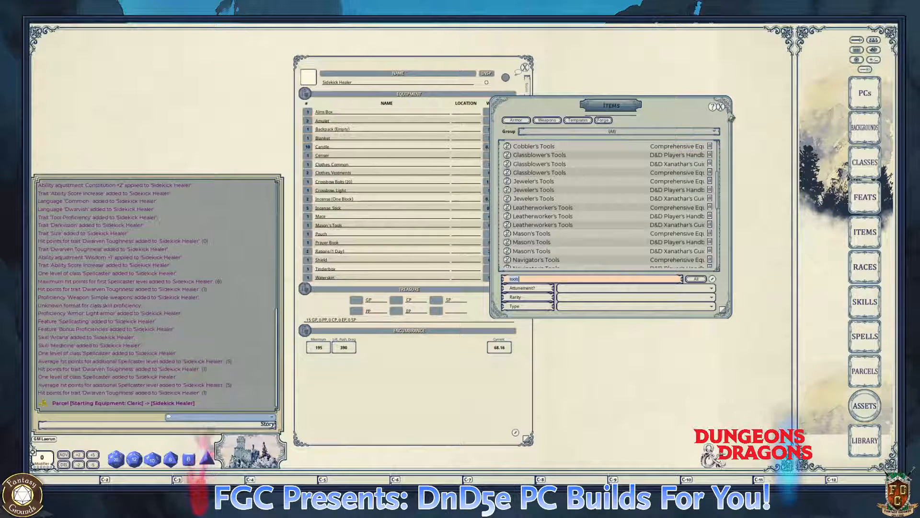
left_click(720, 106)
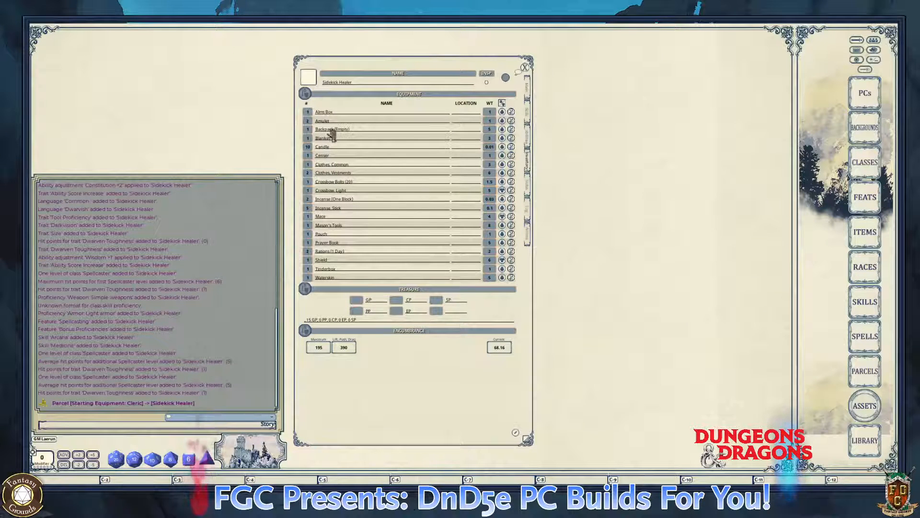
- Rename the "Backpack (Empty)" item in the Sidekick Healer's equipment to "Backpack"
left_click(360, 130)
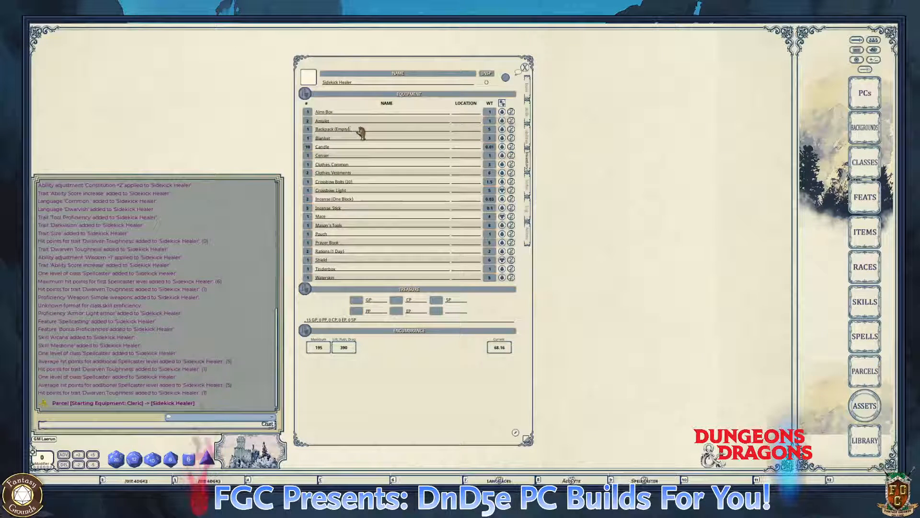
key("BackSpace")
key("BackSpace")
key("BackSpace")
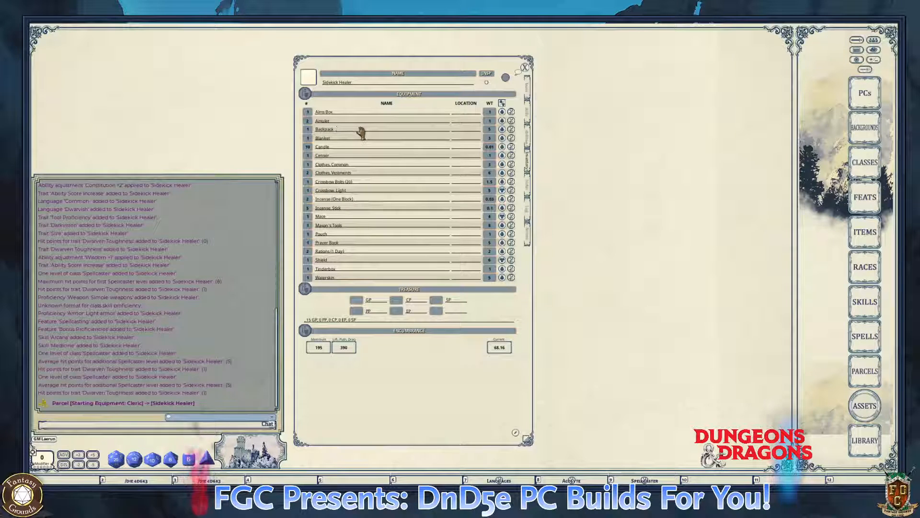
left_click(355, 139)
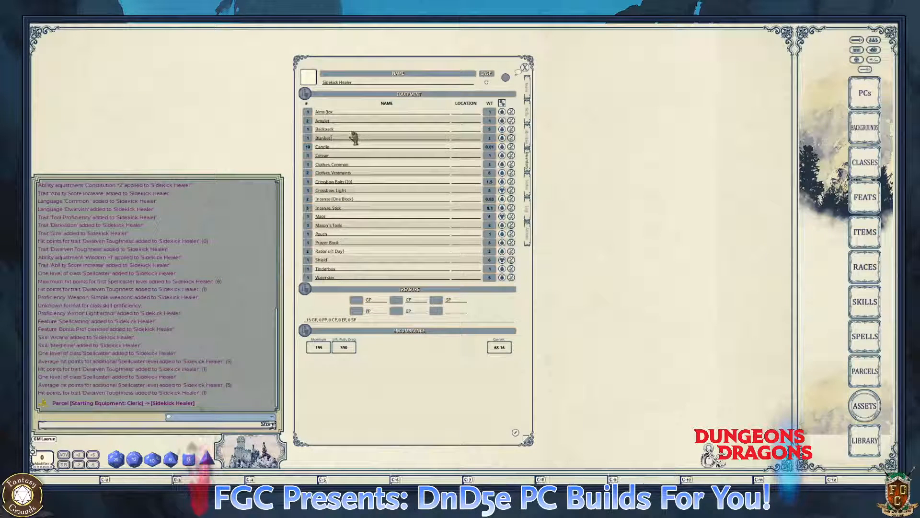
left_click(352, 129)
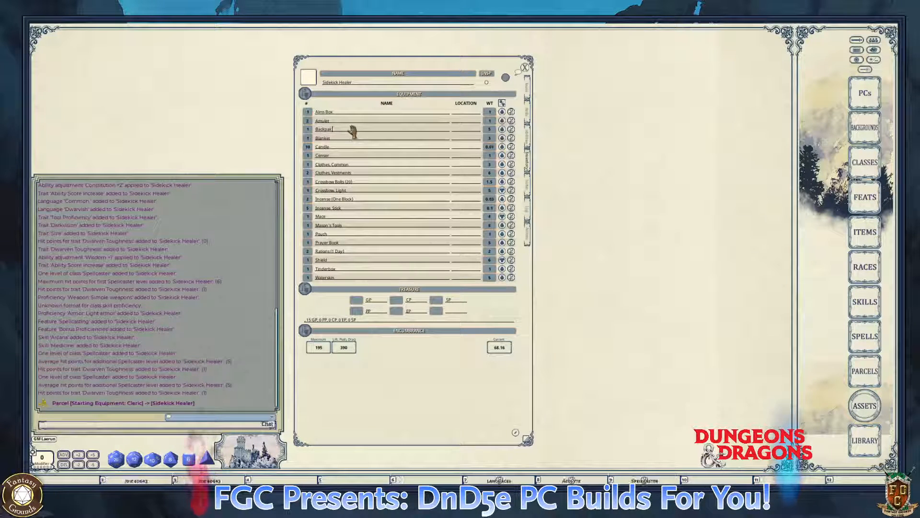
key("BackSpace")
type("k")
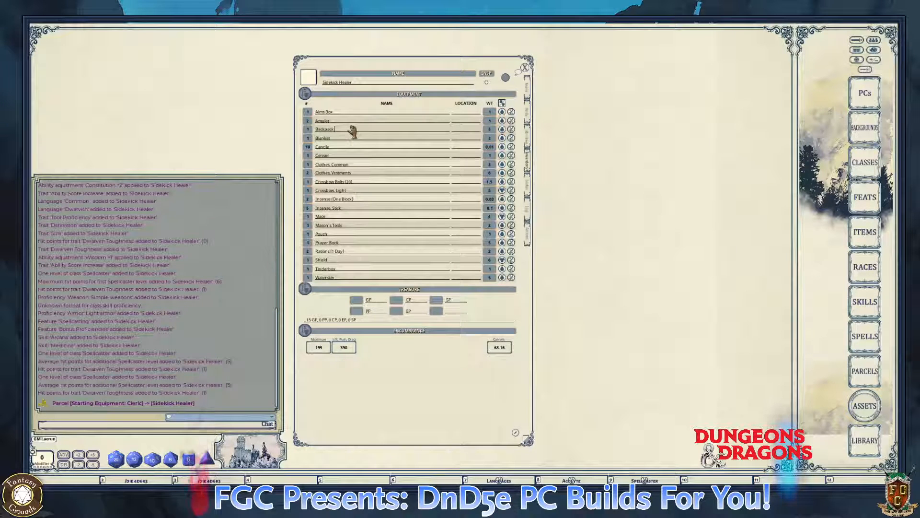
- Read the descriptions of the Sidekick Healer's dwarf traits, from Dwarven Combat Training to Tool Proficiency, and review the armor and weapon proficiencies
left_click(463, 113)
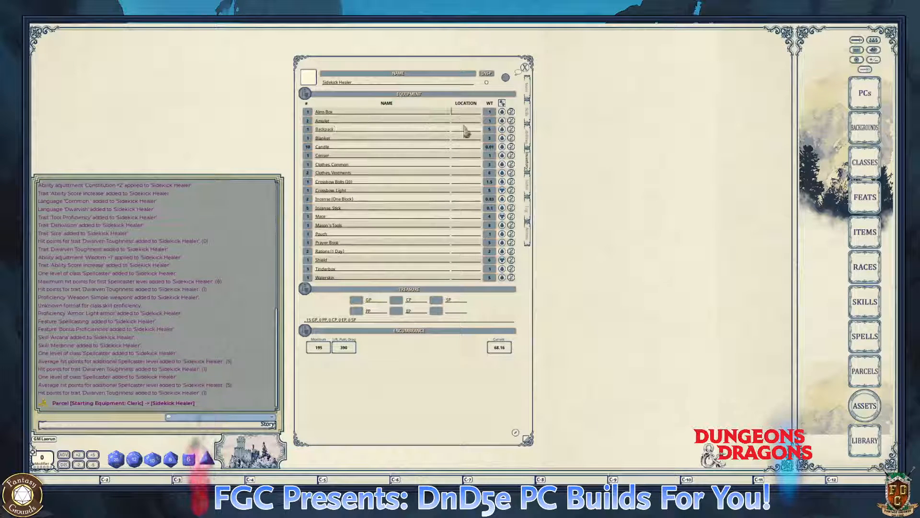
left_click(529, 144)
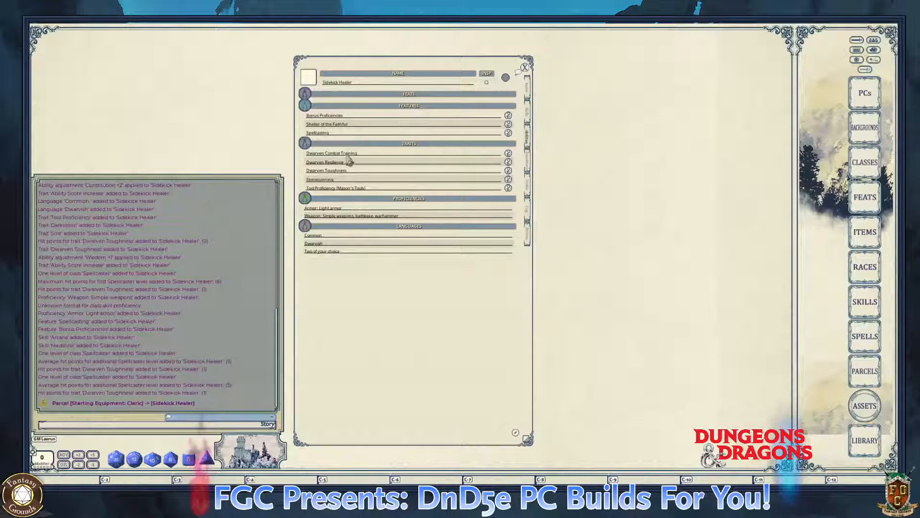
left_click(507, 154)
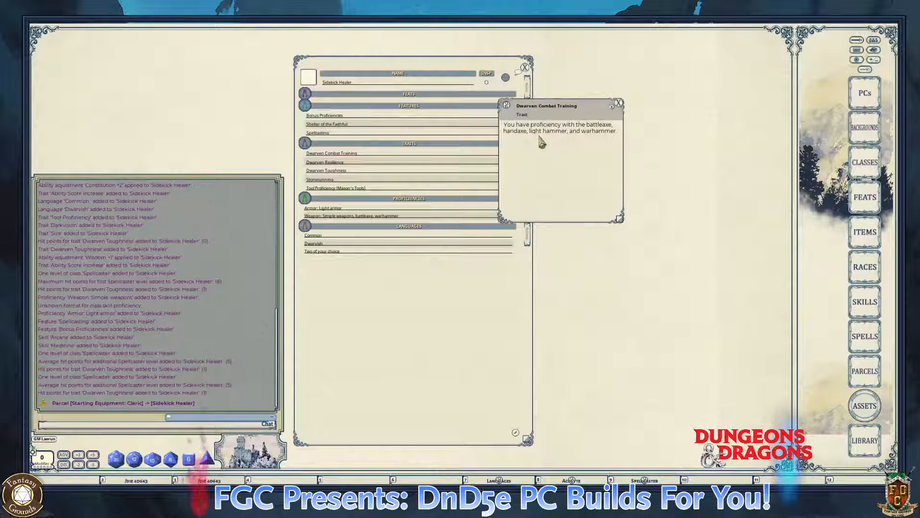
left_click(619, 104)
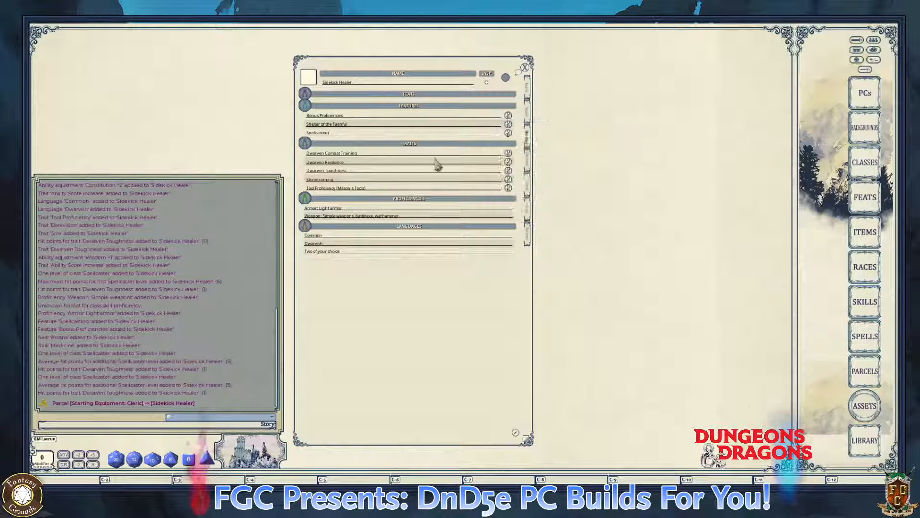
left_click(508, 162)
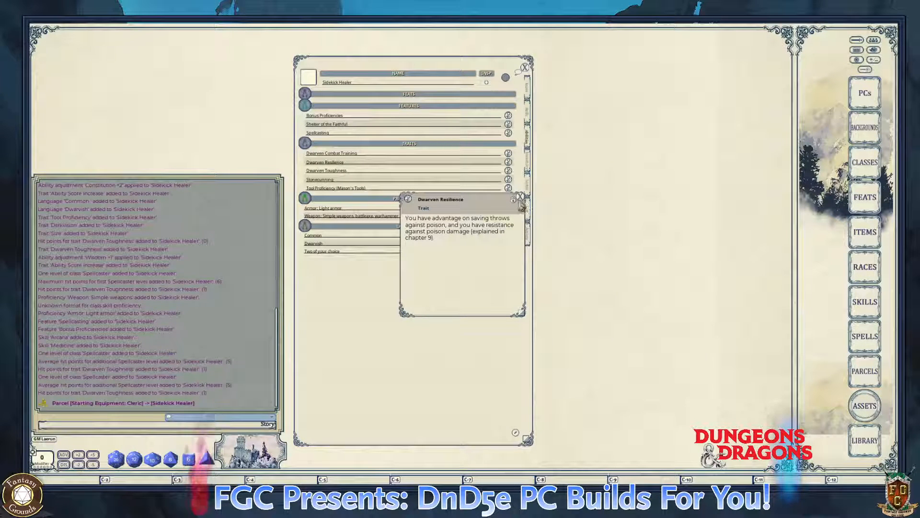
left_click(520, 198)
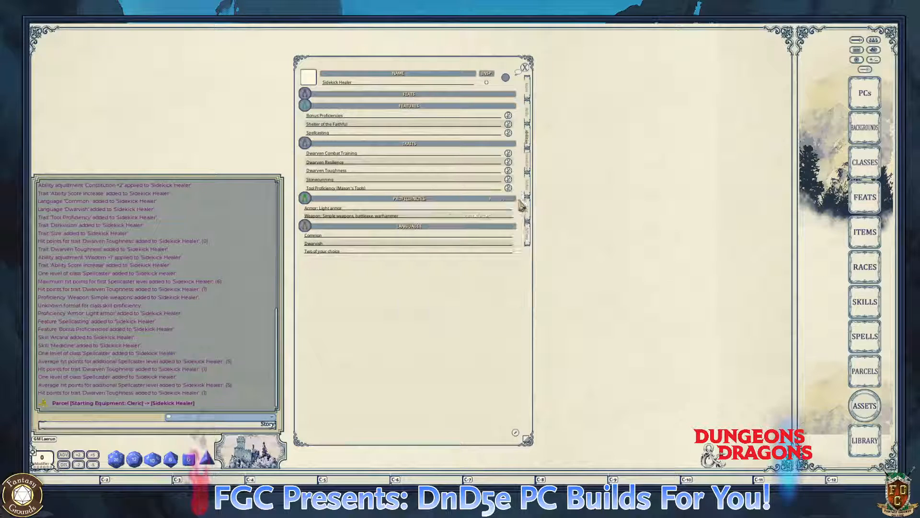
left_click(508, 171)
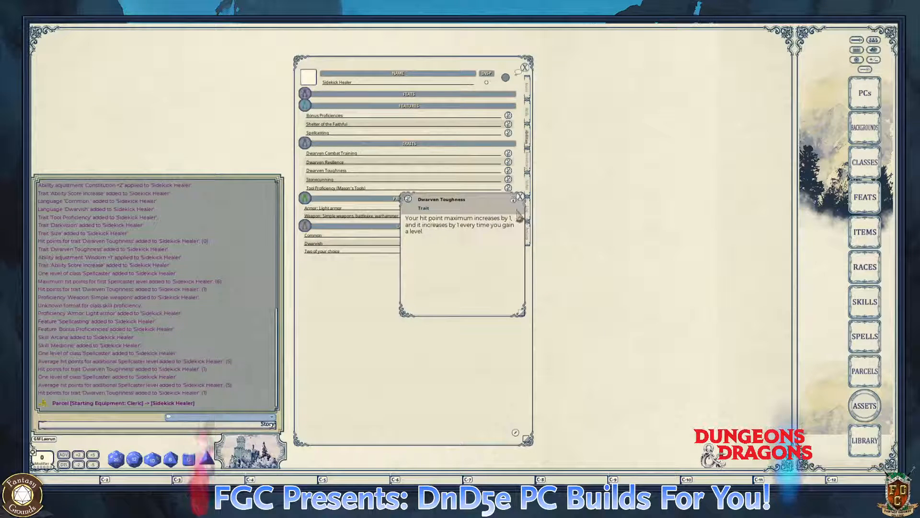
left_click(520, 197)
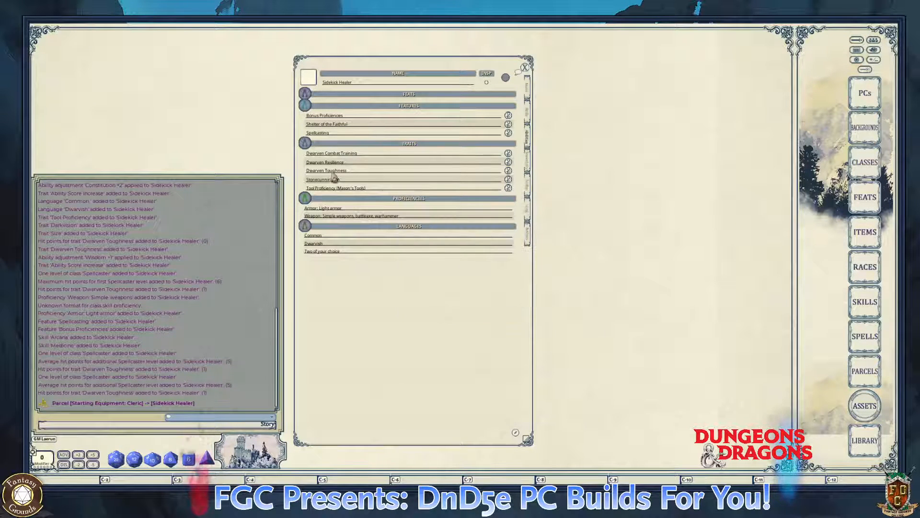
left_click(508, 180)
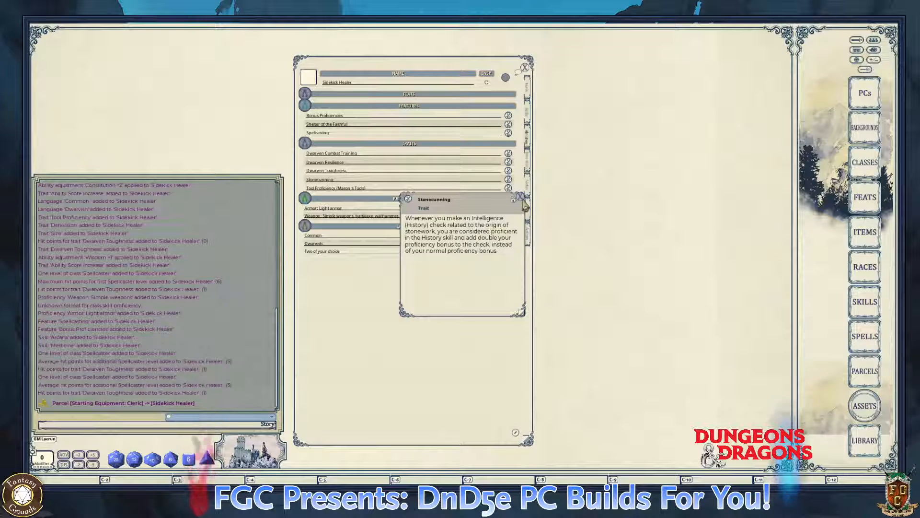
left_click(521, 197)
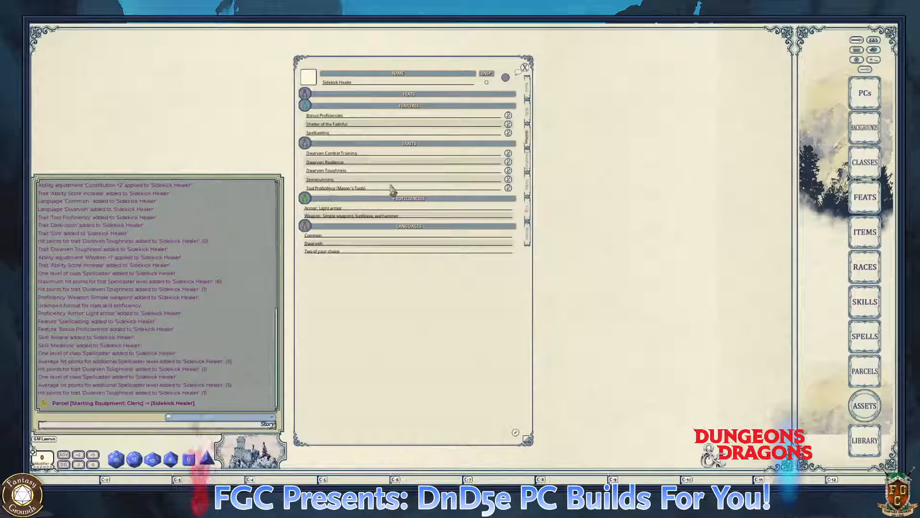
left_click(508, 188)
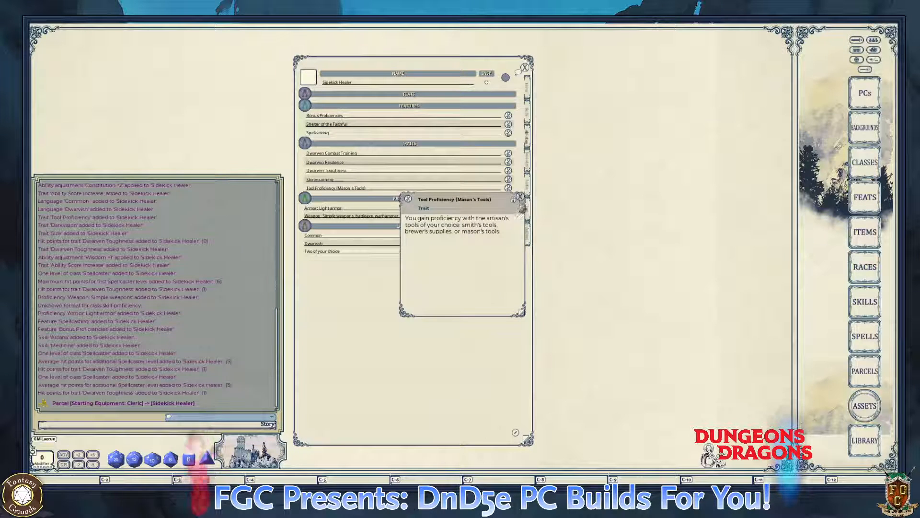
left_click(520, 197)
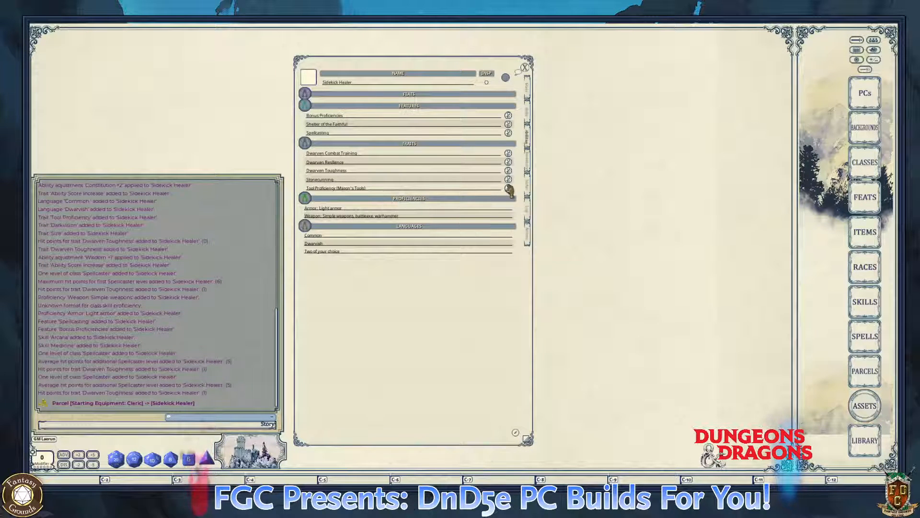
left_click(345, 209)
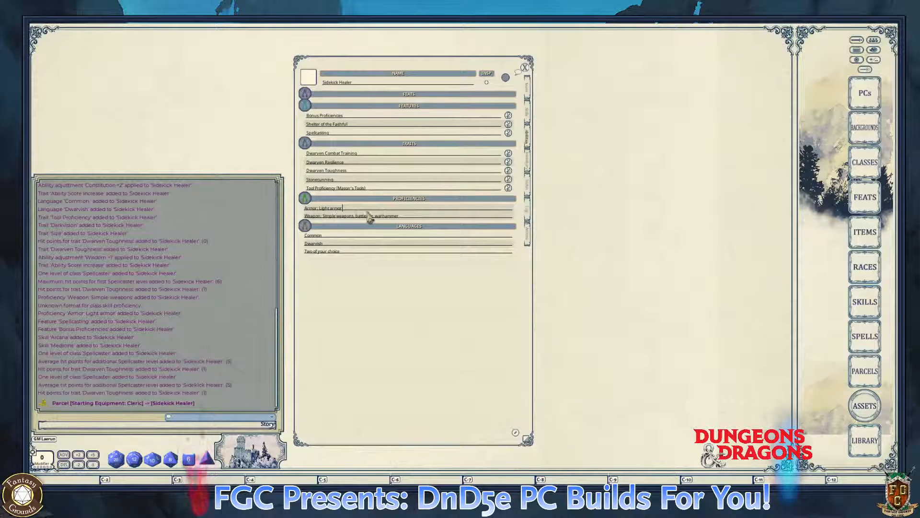
- Return to the Sidekick Healer's equipment and search the items for "studded"
left_click(527, 163)
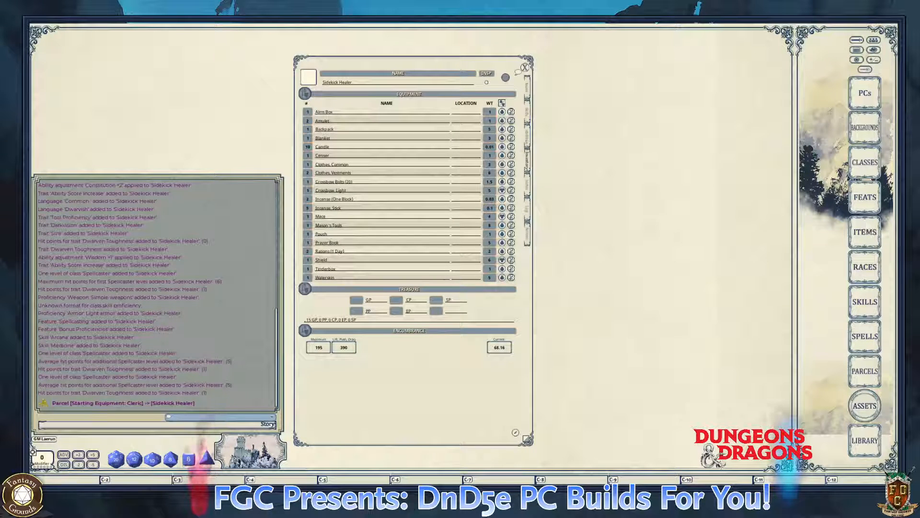
left_click(864, 231)
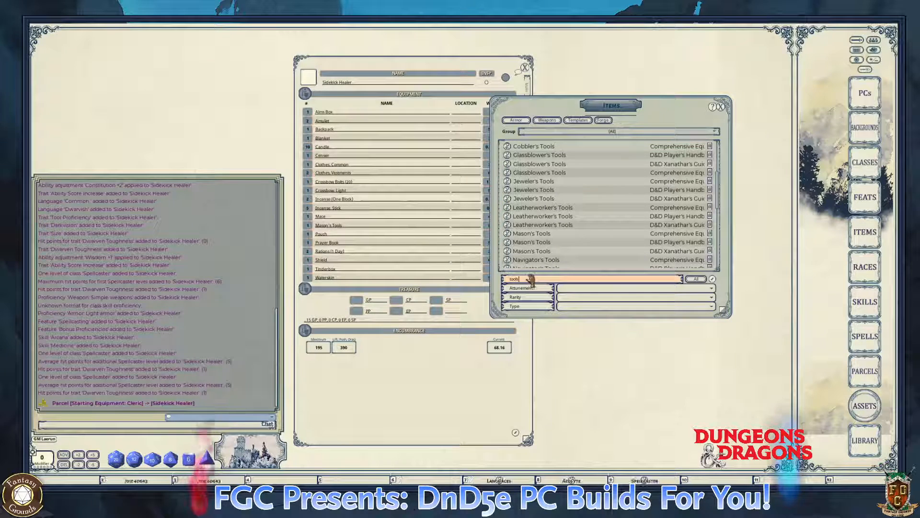
key("BackSpace")
key("BackSpace")
key("BackSpace")
key("BackSpace")
type("s")
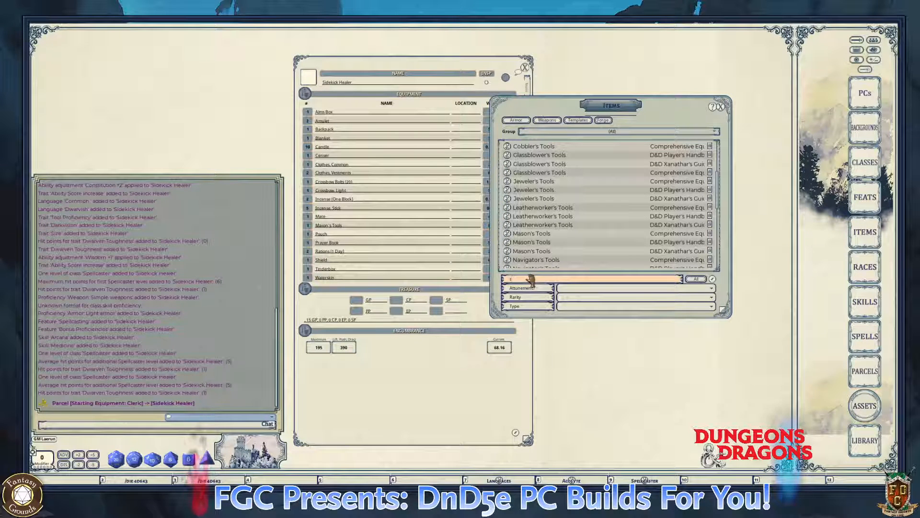
type("hi")
type("tudded")
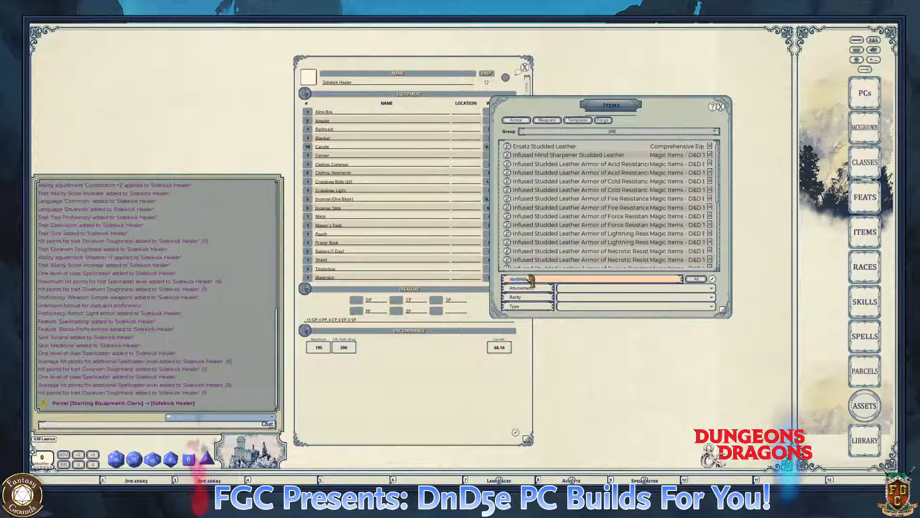
- Add the plain Studded Leather armor to the Sidekick Healer's equipment and close the Items list
scroll(602, 199, "down", 5)
scroll(601, 199, "down", 4)
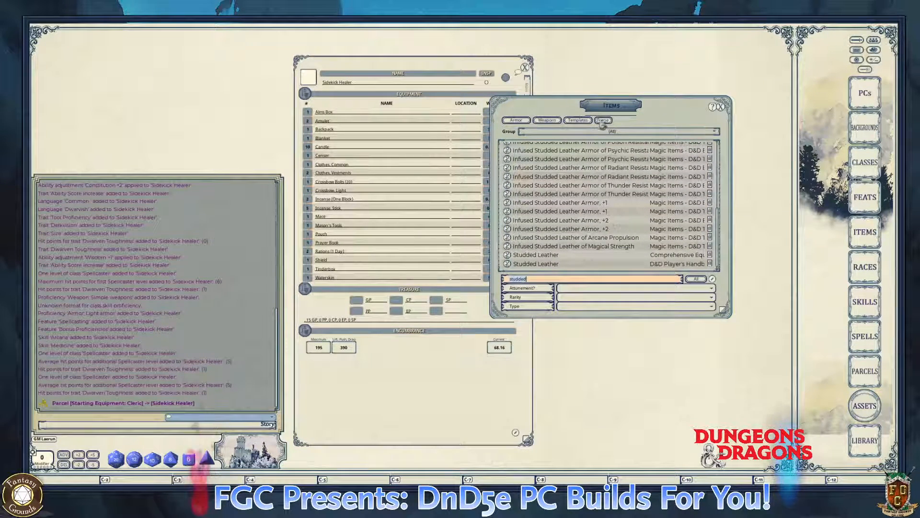
left_click_drag(615, 111, 644, 83)
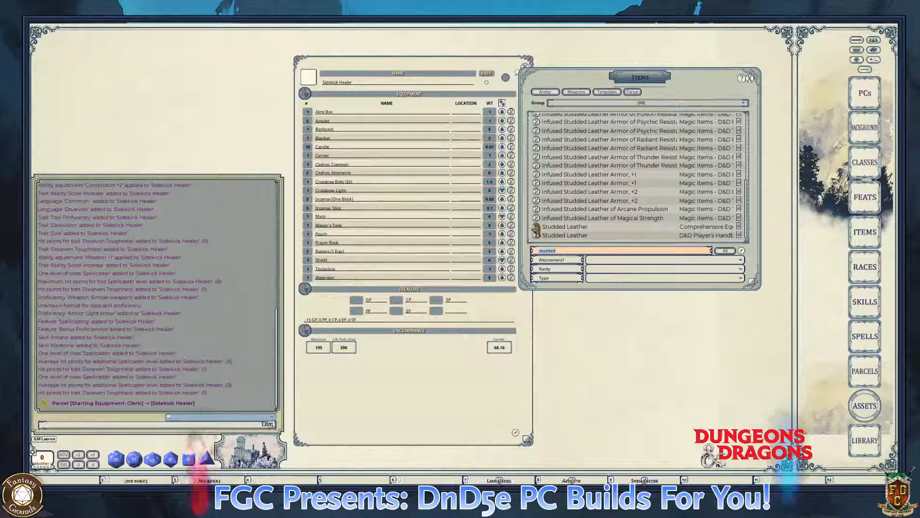
left_click_drag(536, 229, 358, 202)
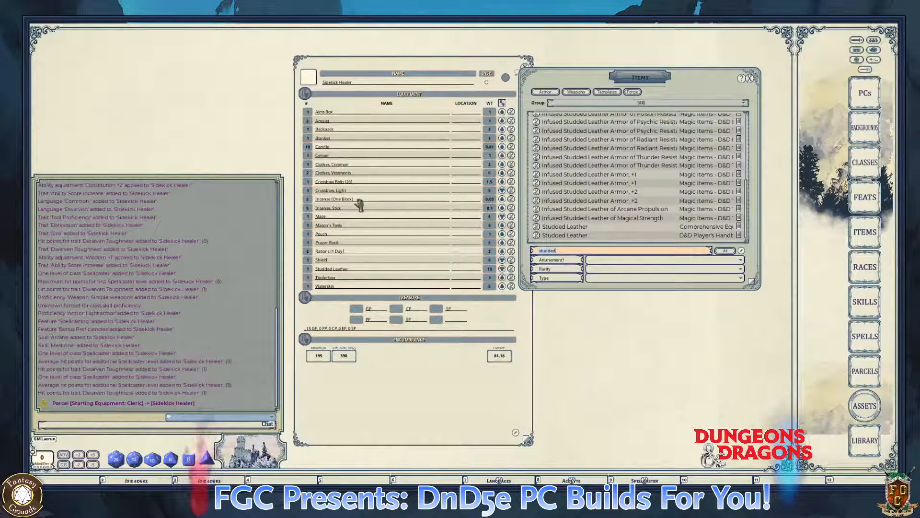
left_click(750, 78)
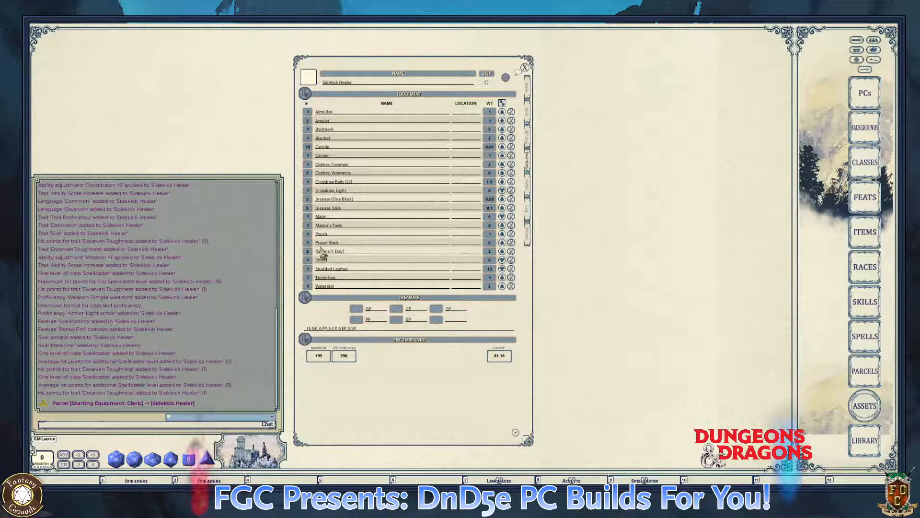
- Review the Sidekick Healer's main statistics, followed by the weapons, spell slots and actions
key("ctrl")
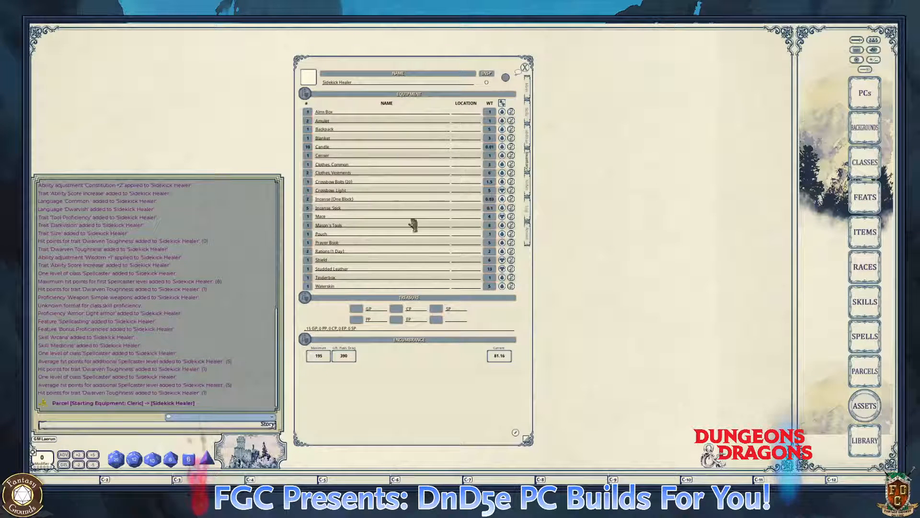
left_click(529, 89)
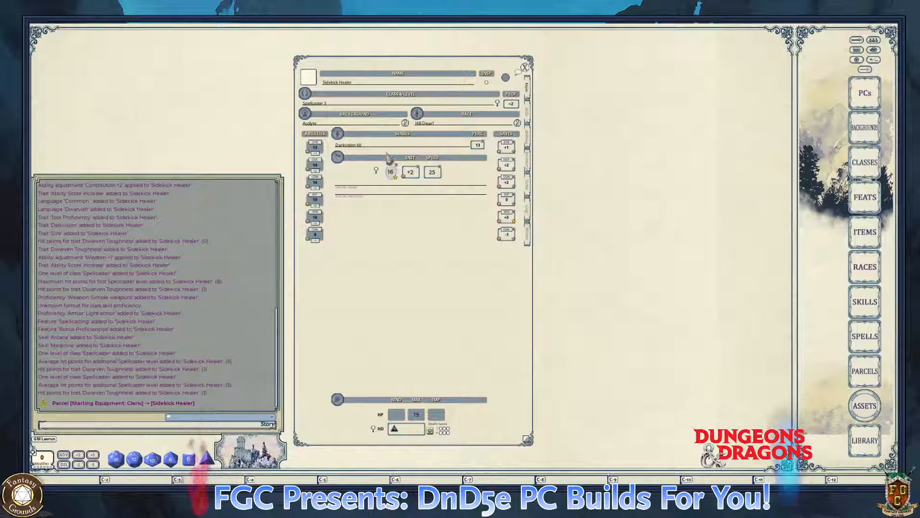
left_click(529, 238)
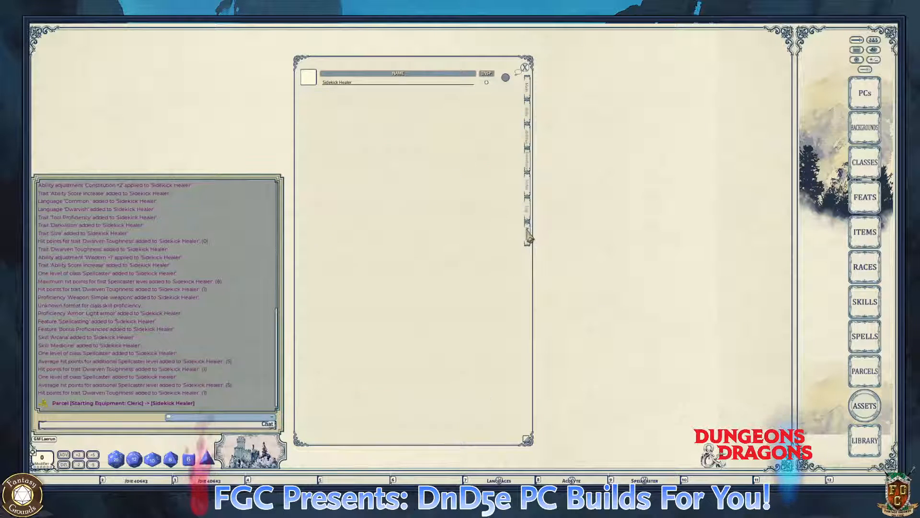
key("ctrl")
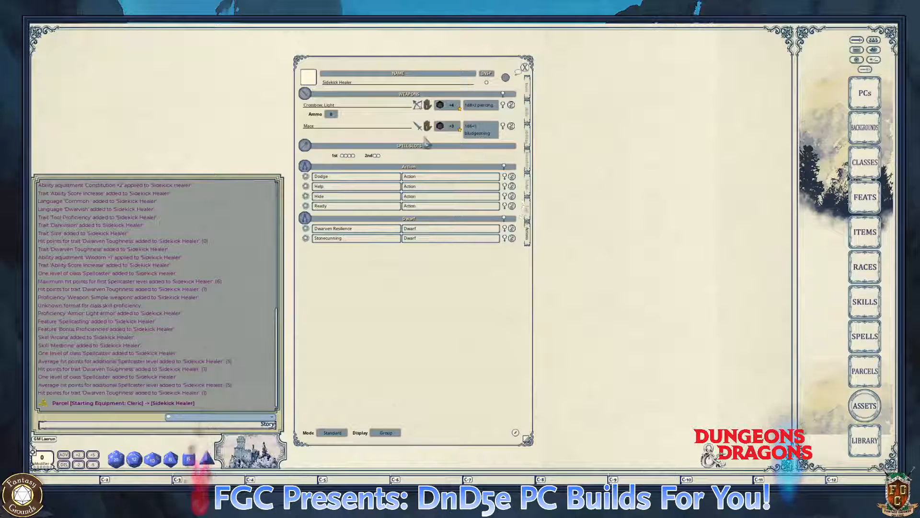
- Delete the Mace from the Sidekick Healer's equipment list
left_click(528, 174)
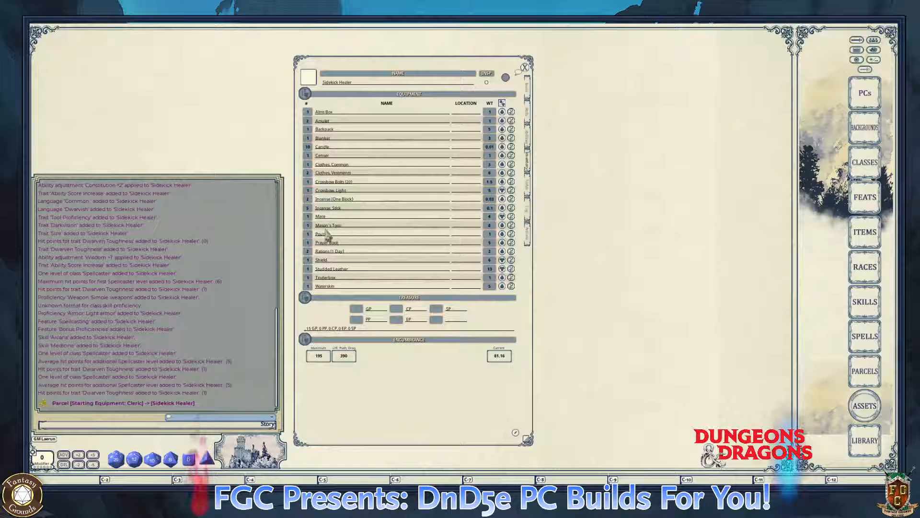
right_click(502, 216)
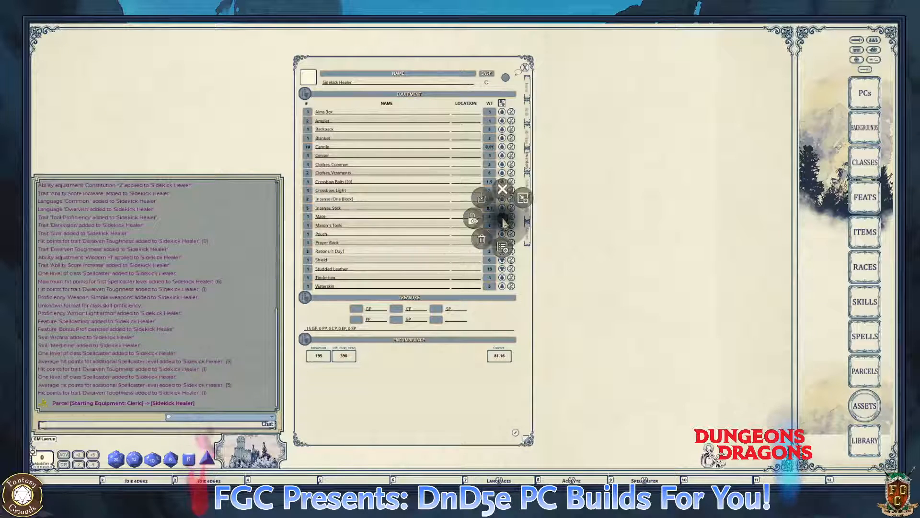
left_click(479, 239)
left_click(450, 238)
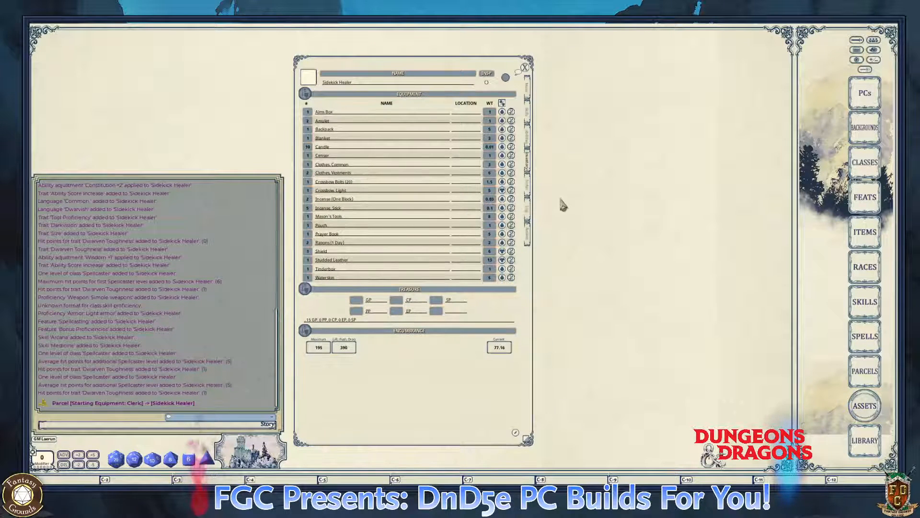
- Search the item library for "warh" and add the Player's Handbook Warhammer to the character's equipment
left_click(870, 242)
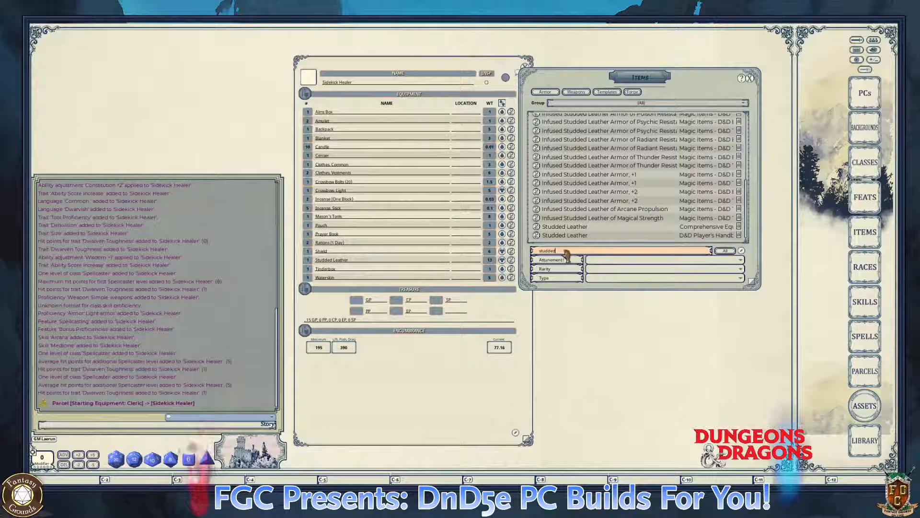
key("BackSpace")
key("ctrl")
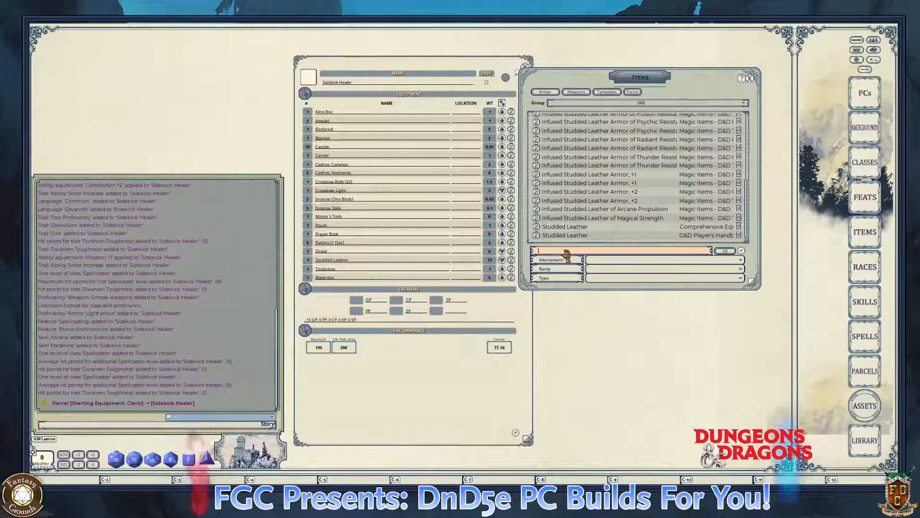
type("s")
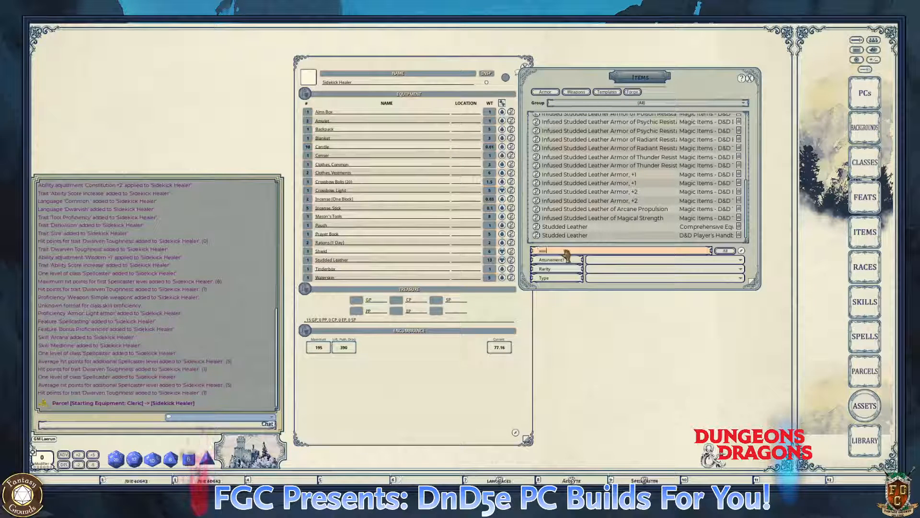
type("arh")
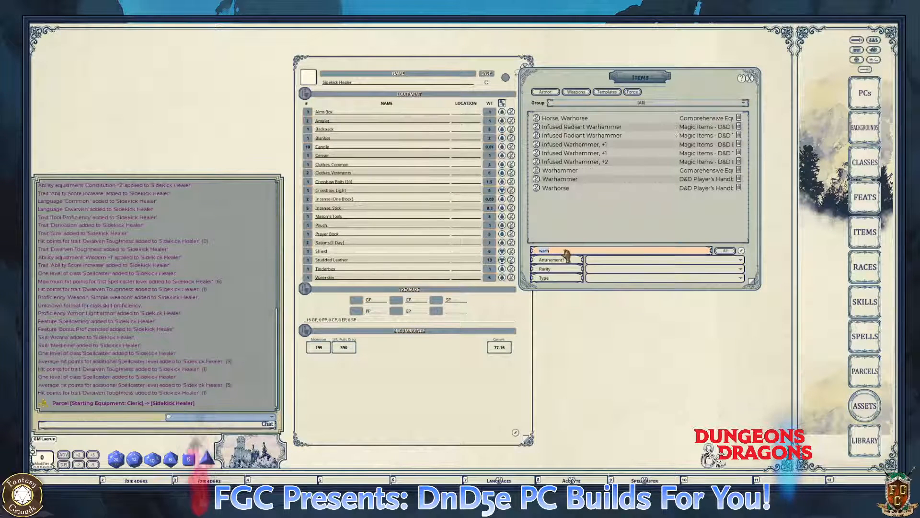
key("ctrl")
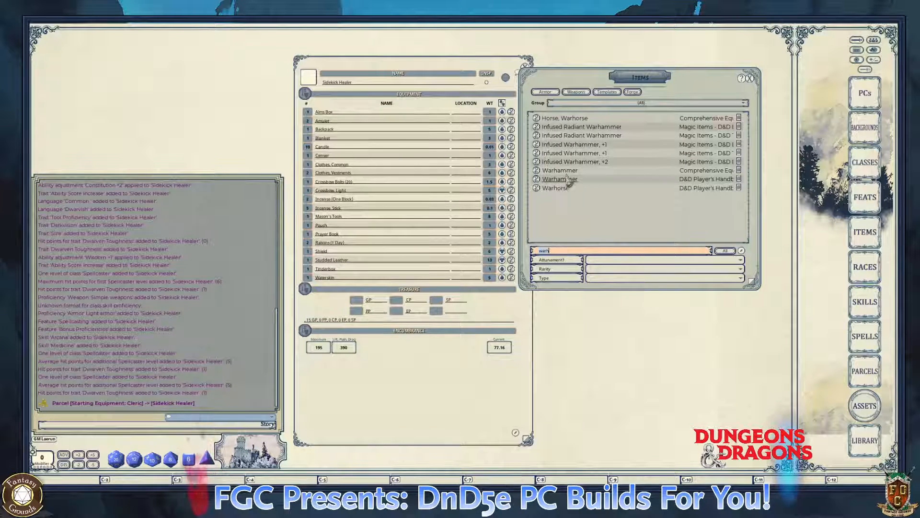
left_click_drag(540, 180, 375, 204)
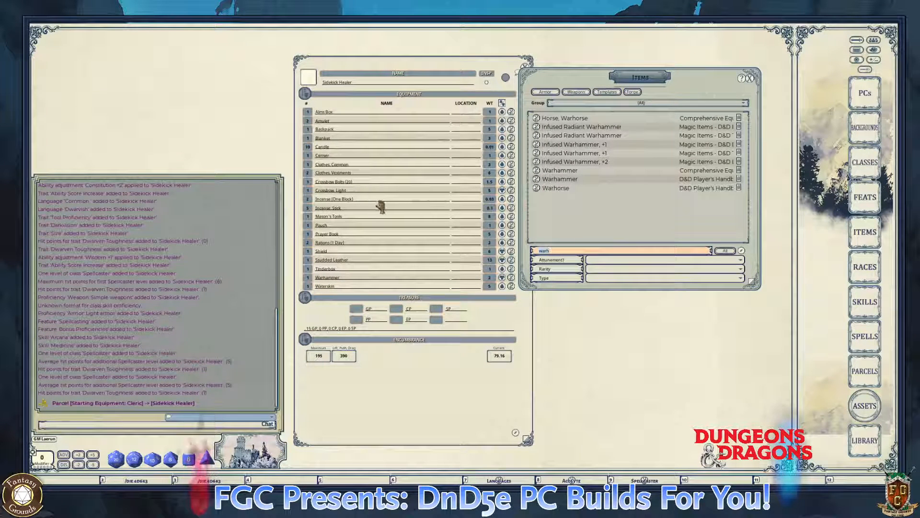
left_click(750, 79, "ctrl")
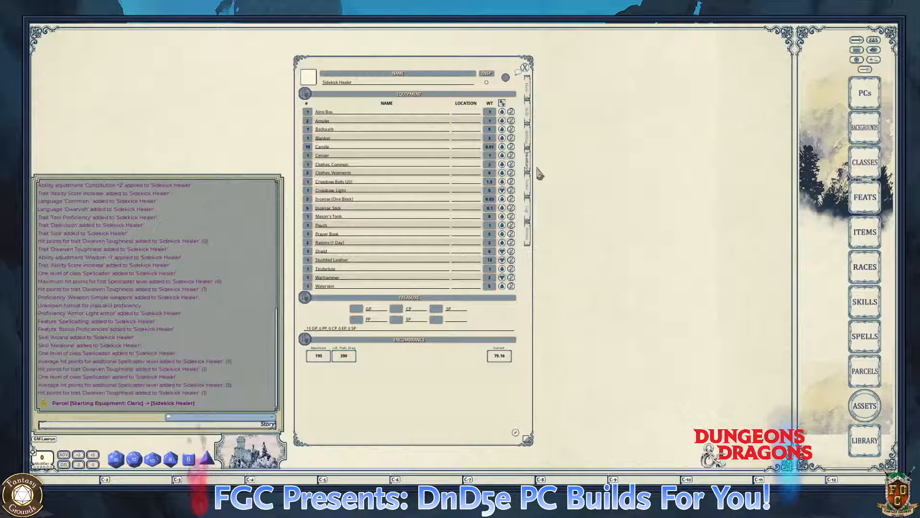
- Review the character's proficiencies and equipment, and switch the Warhammer's handling from Off Hand so its damage is 1d8+1 bludgeoning
left_click(527, 139)
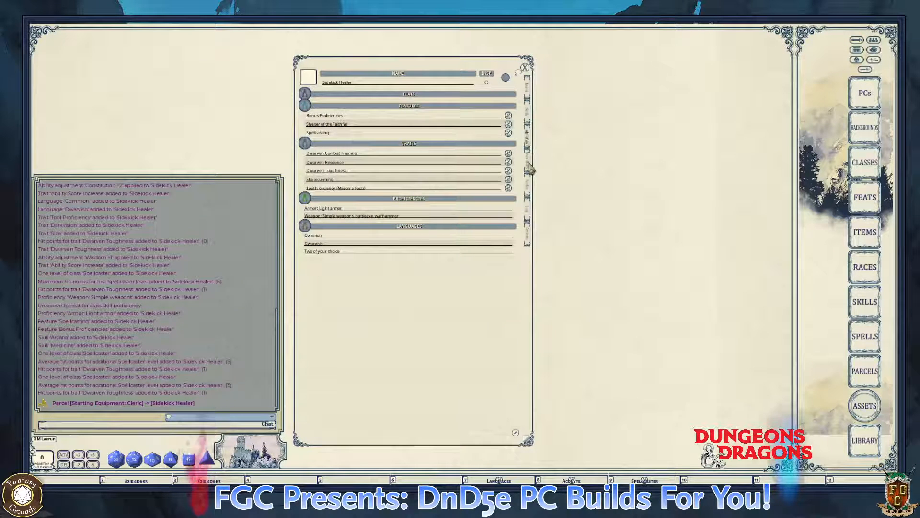
left_click(529, 167)
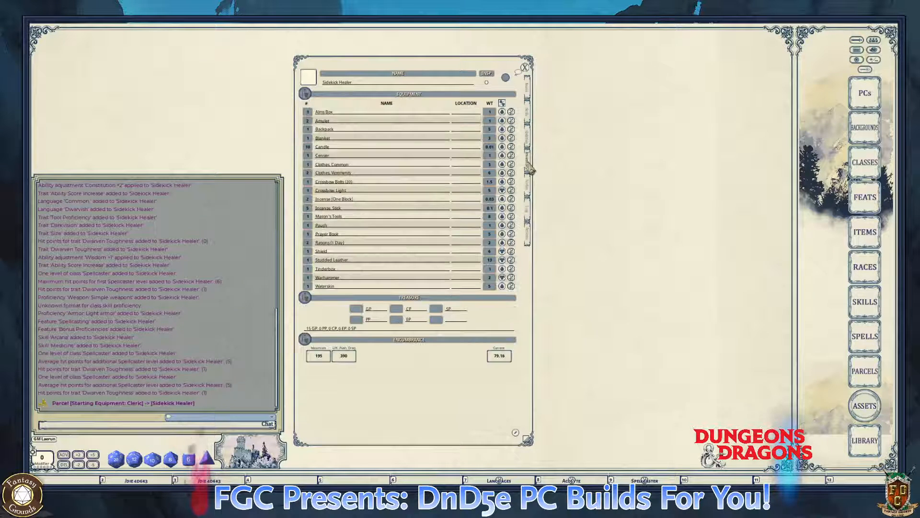
left_click(528, 238)
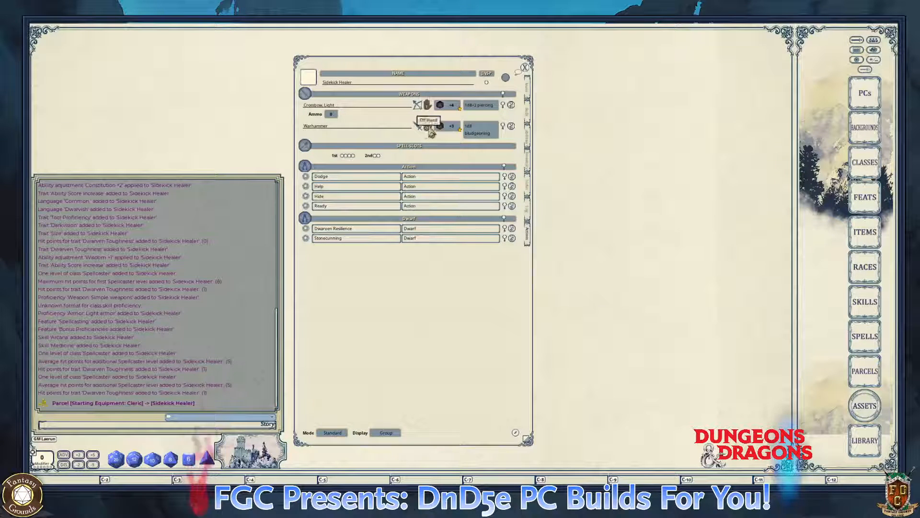
left_click(430, 133)
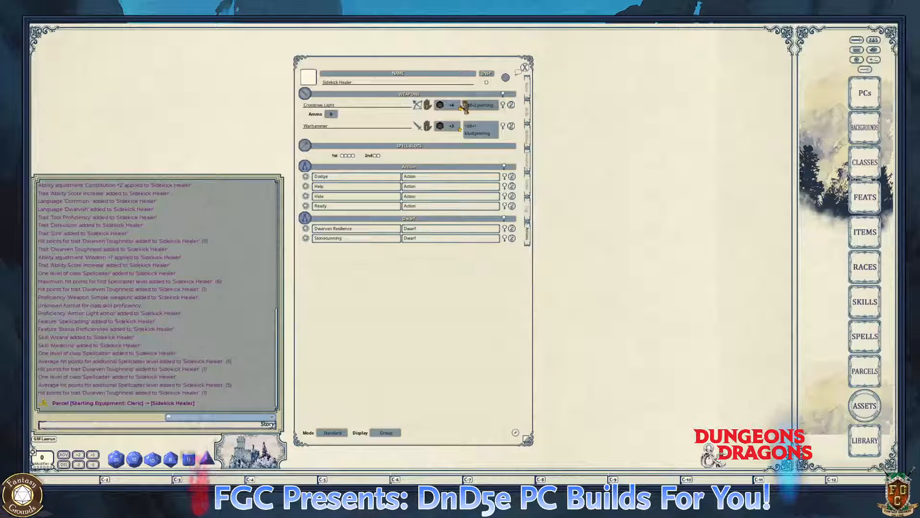
- Review the character's ability scores, saves and skill proficiencies
left_click(527, 89)
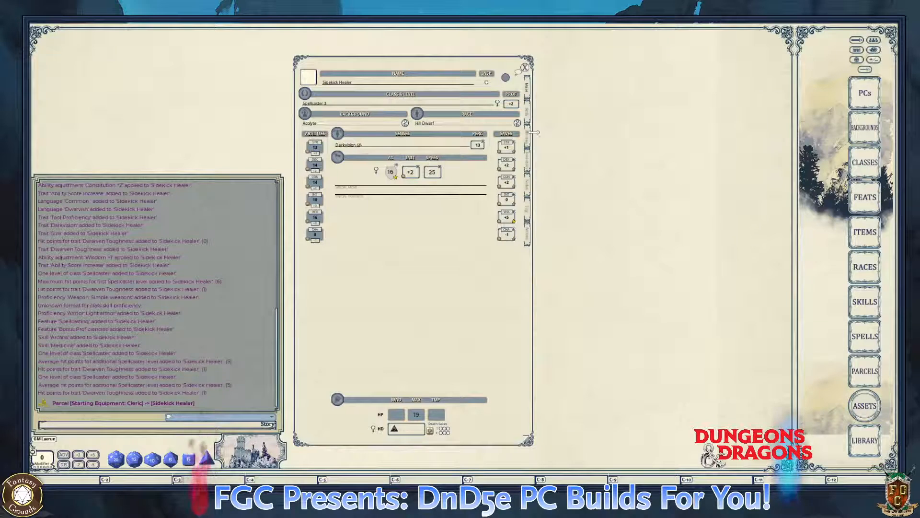
left_click(530, 113)
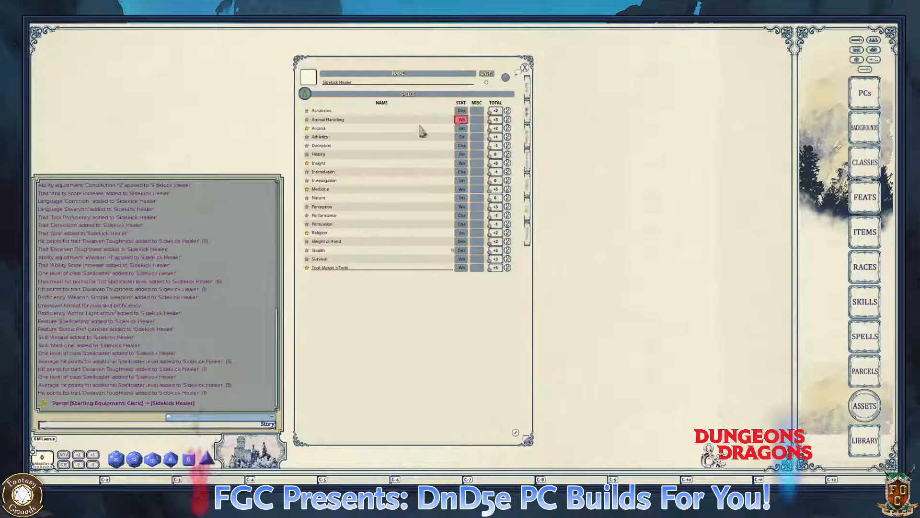
left_click(530, 95)
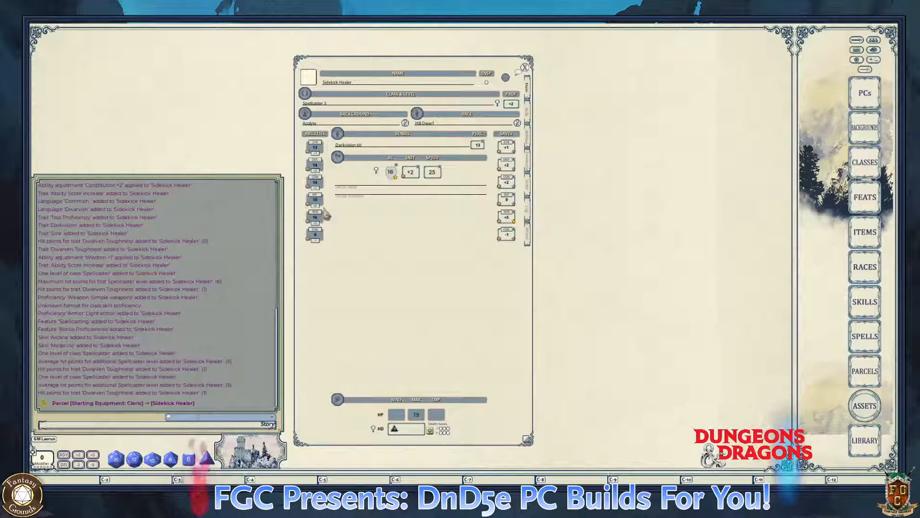
- Set the light crossbow's ammo to 20 in the weapons list
left_click(527, 239)
key("ctrl")
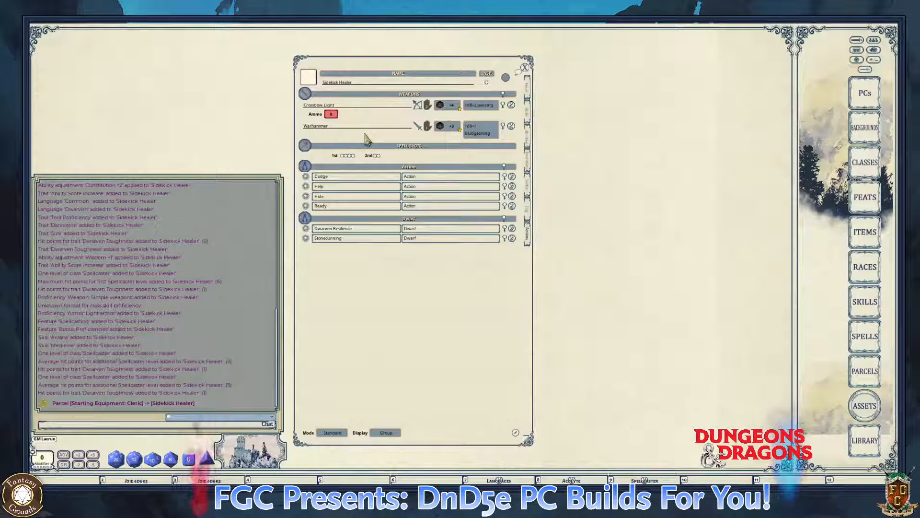
type("20")
key("ctrl")
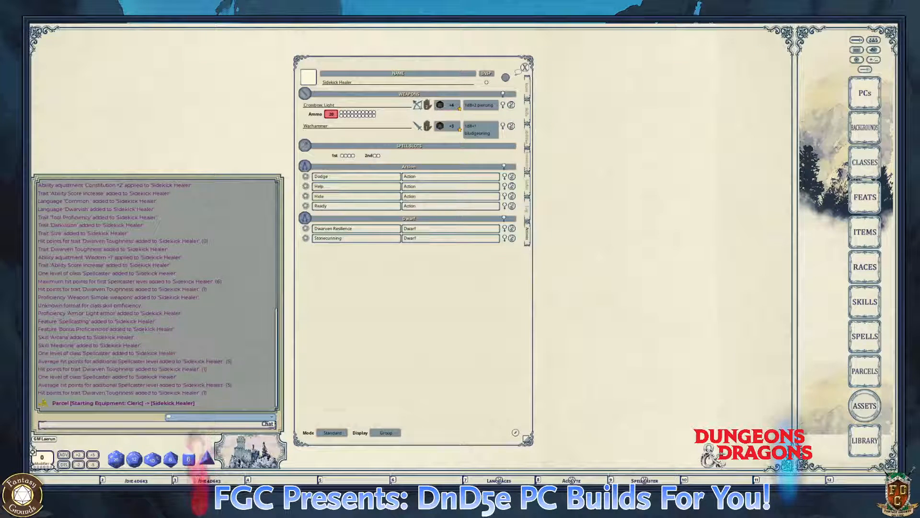
key("ctrl")
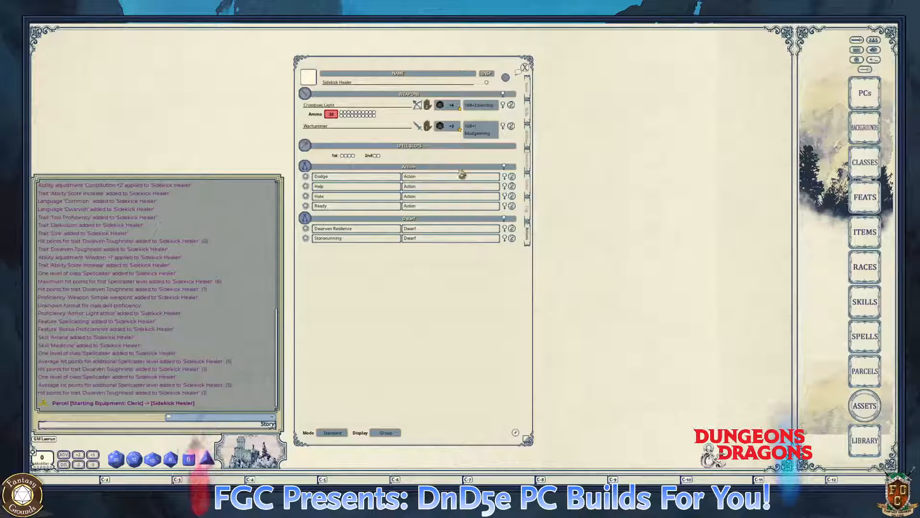
- Create a new power entry and assign it to the Action group
right_click(438, 170)
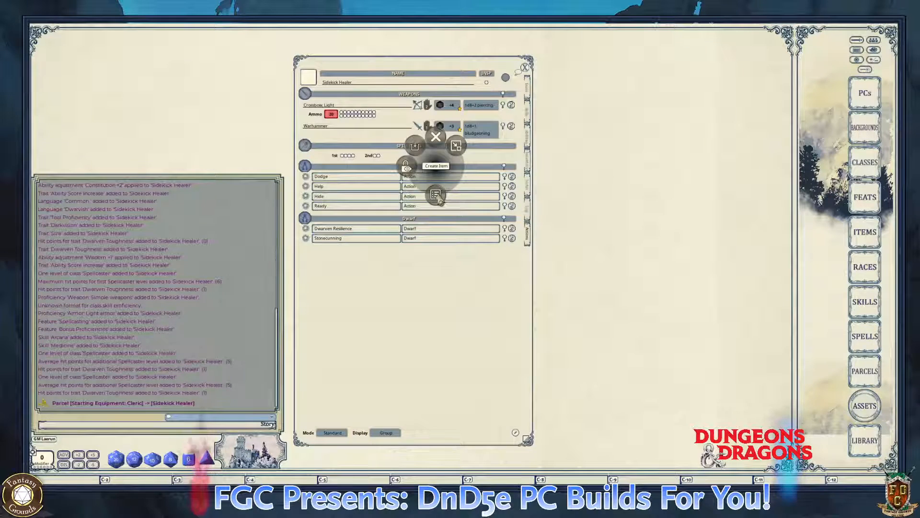
left_click(438, 196)
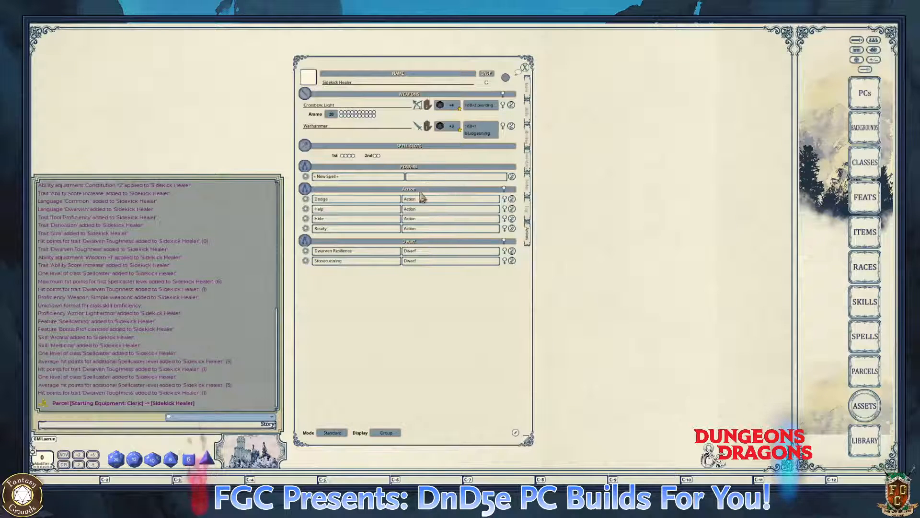
left_click_drag(422, 199, 400, 200)
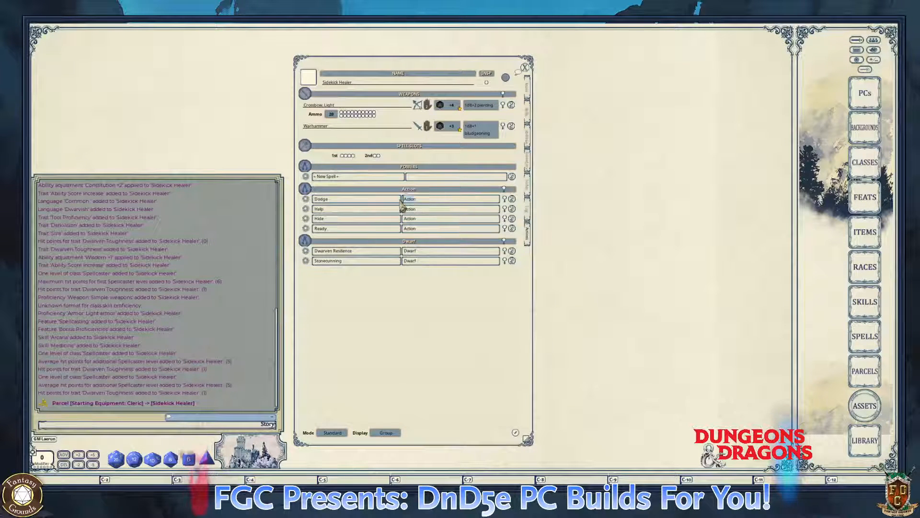
left_click(437, 191)
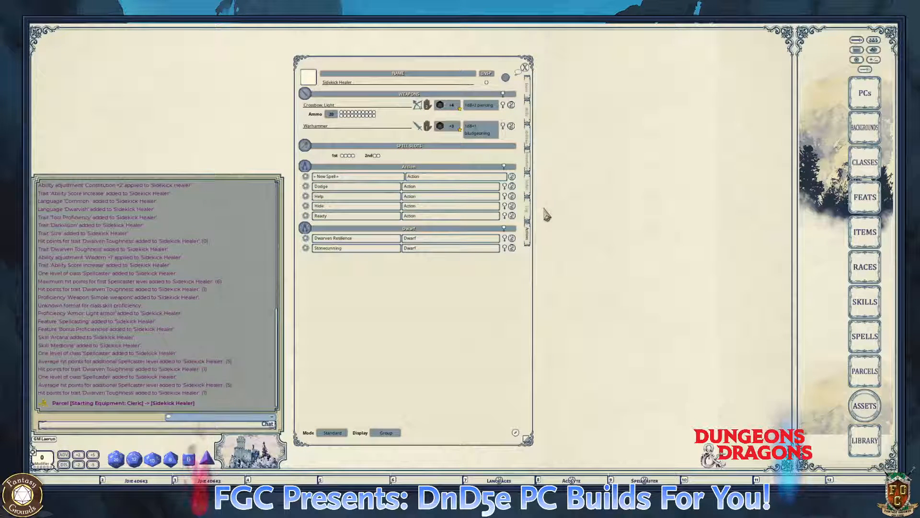
- Rename the new power in the Action group as Shield Drop
key("ctrl")
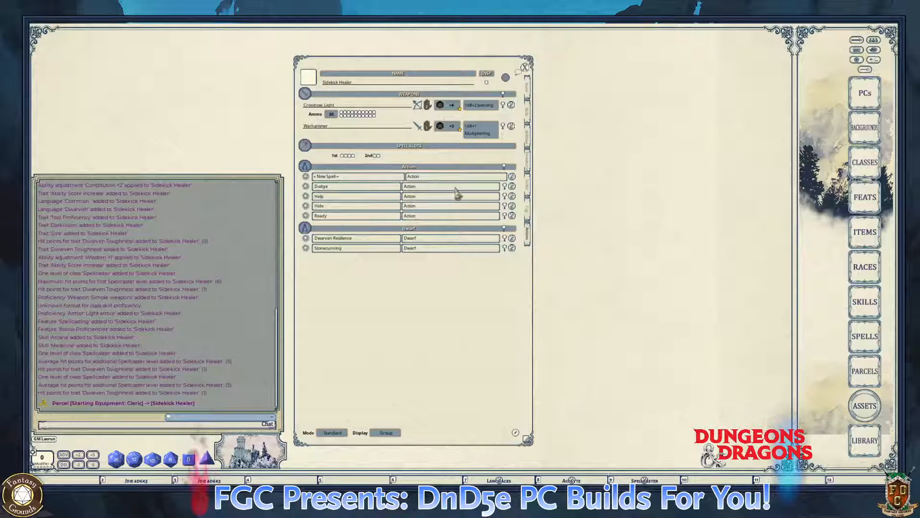
left_click(362, 181)
key("ctrl")
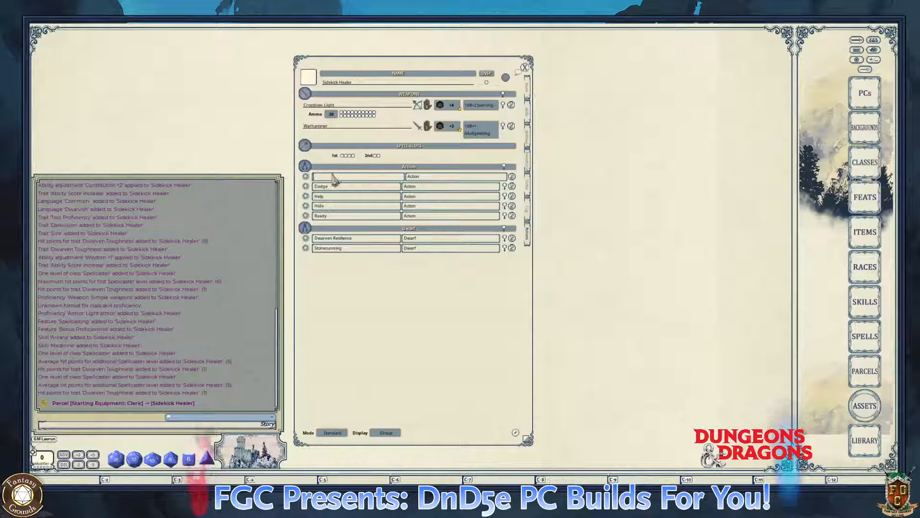
right_click(352, 177)
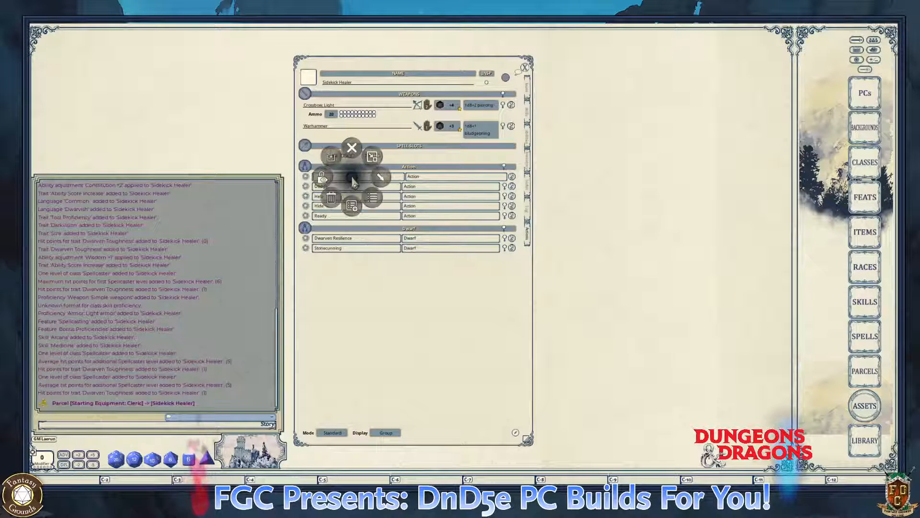
left_click(407, 186)
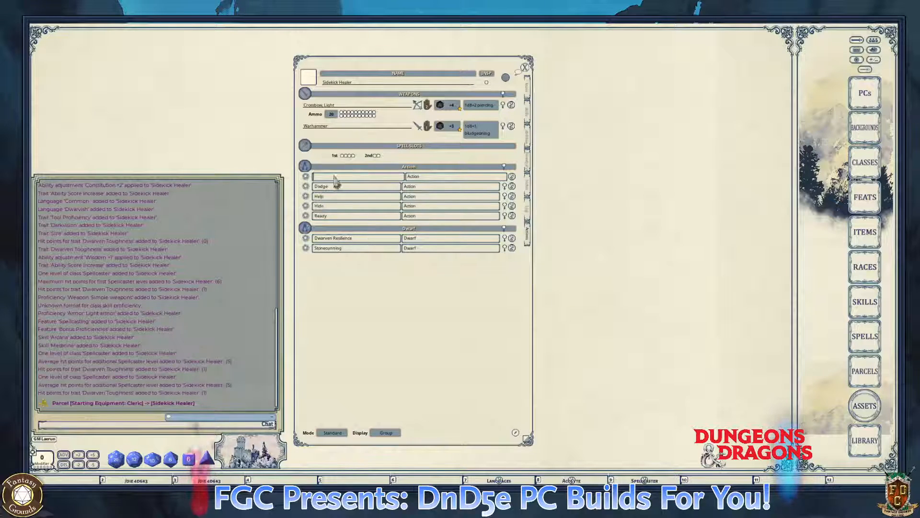
type("Sh")
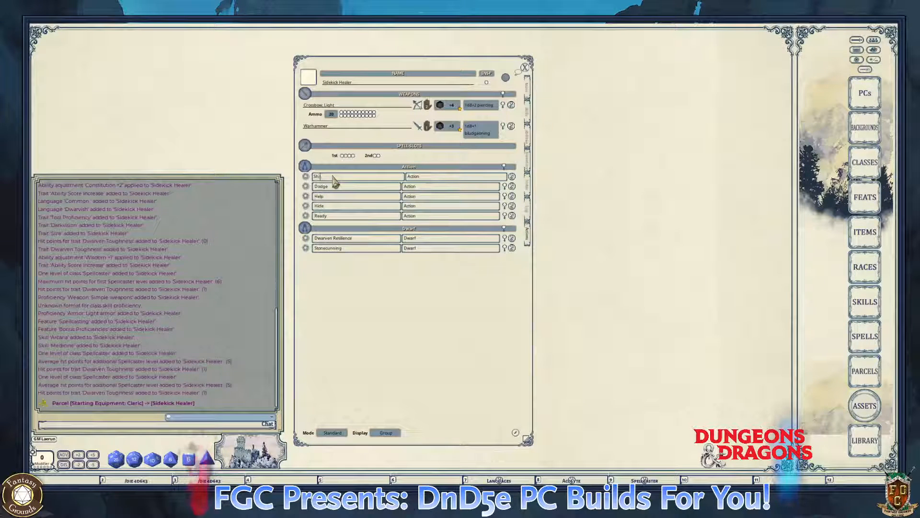
type("ield Dro")
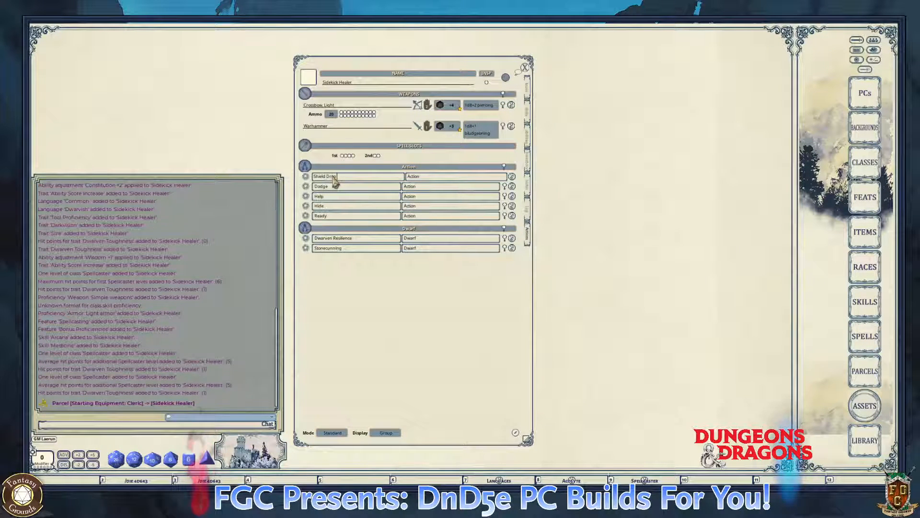
type("p")
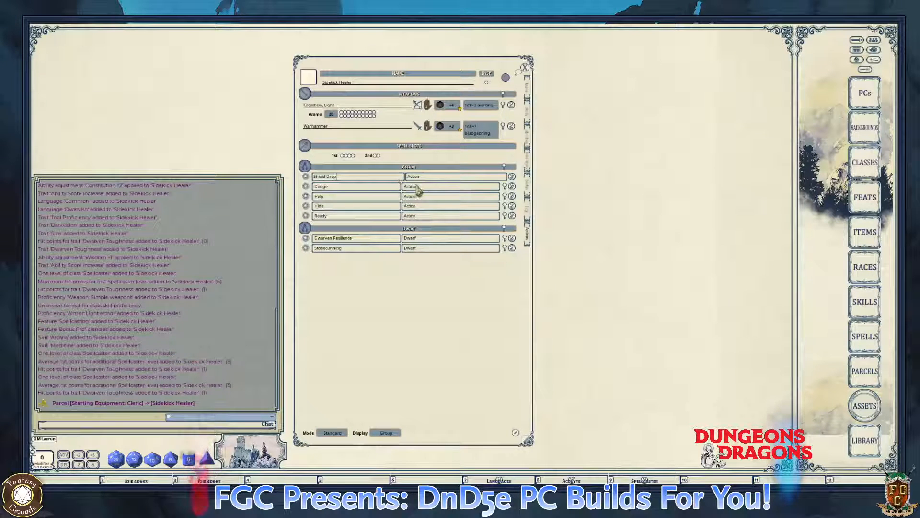
- Add an effect action to the Shield Drop power
right_click(361, 181)
right_click(391, 178)
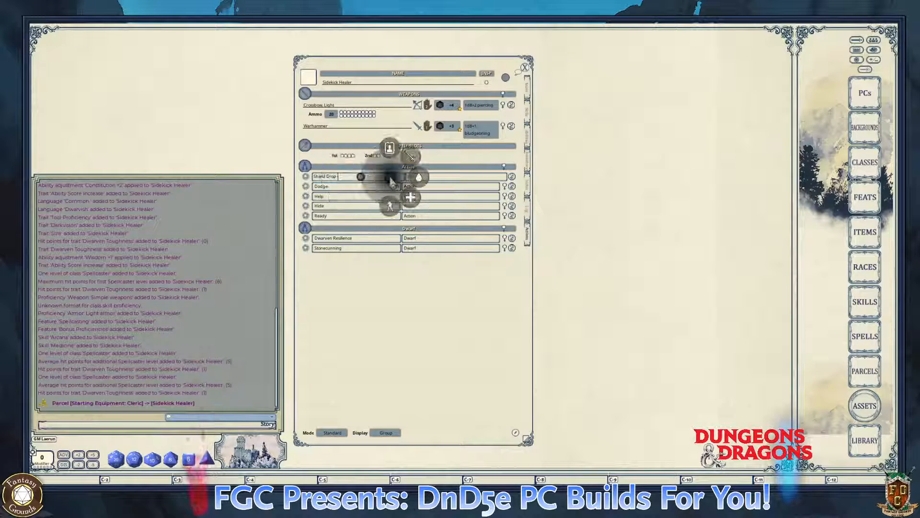
left_click(389, 205)
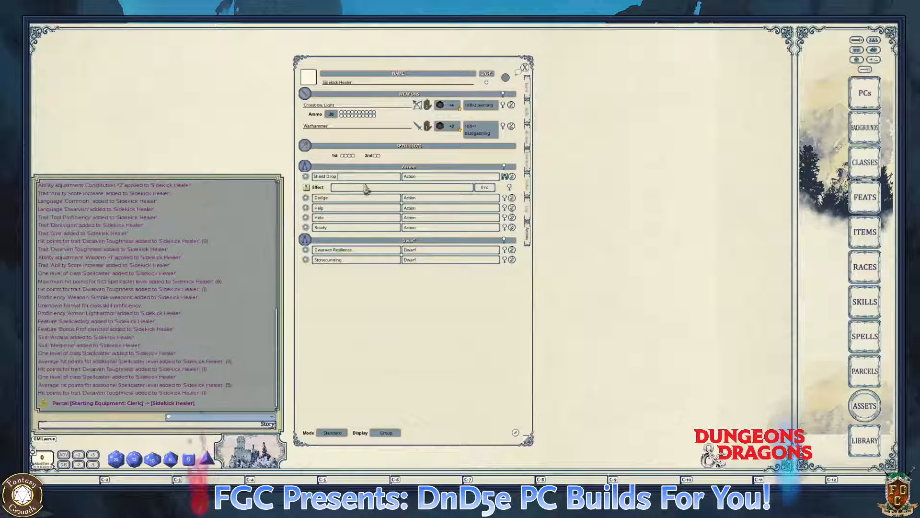
- Enter "Shield Drop; AC: -2" as the description and modifiers of the Shield Drop power's effect
left_click(510, 188)
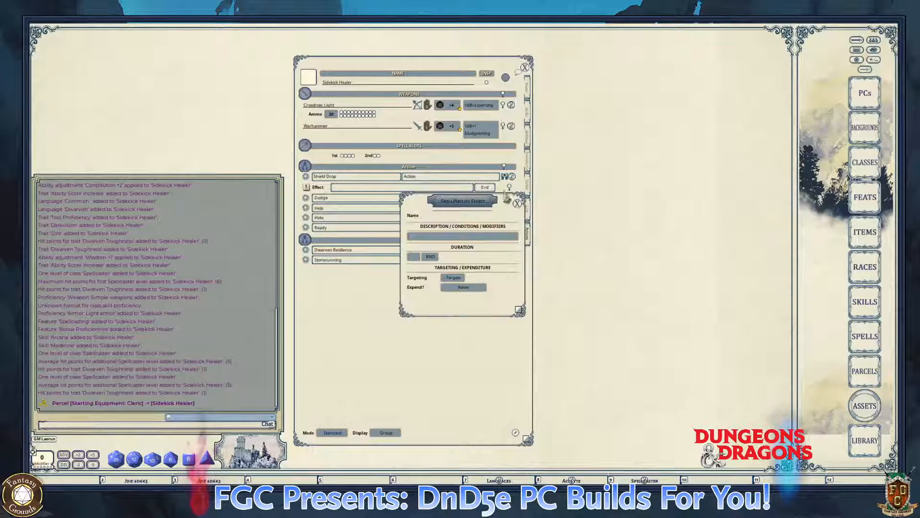
left_click(429, 237)
type("Sh")
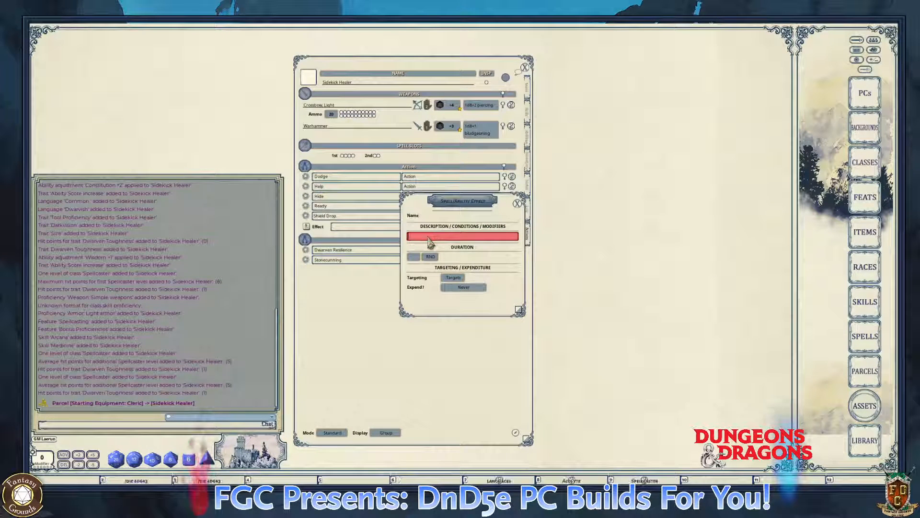
type("ield ")
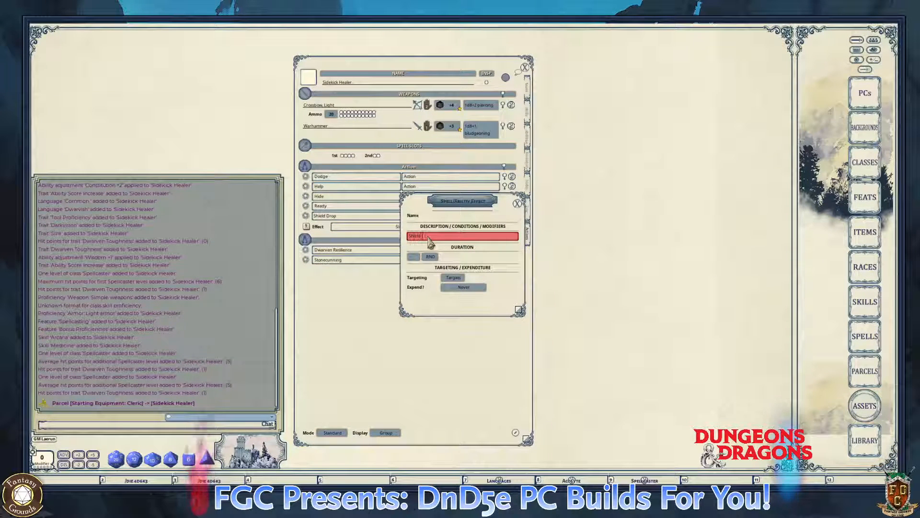
type("Drop")
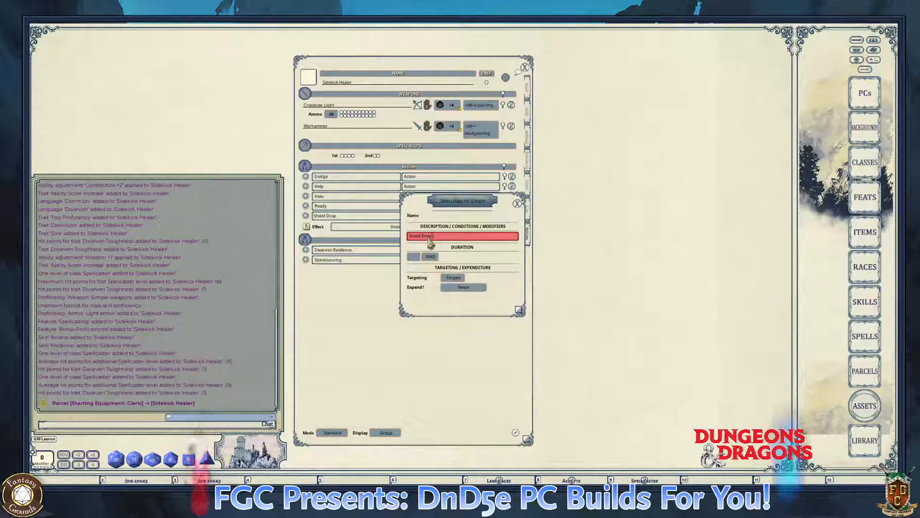
type(";")
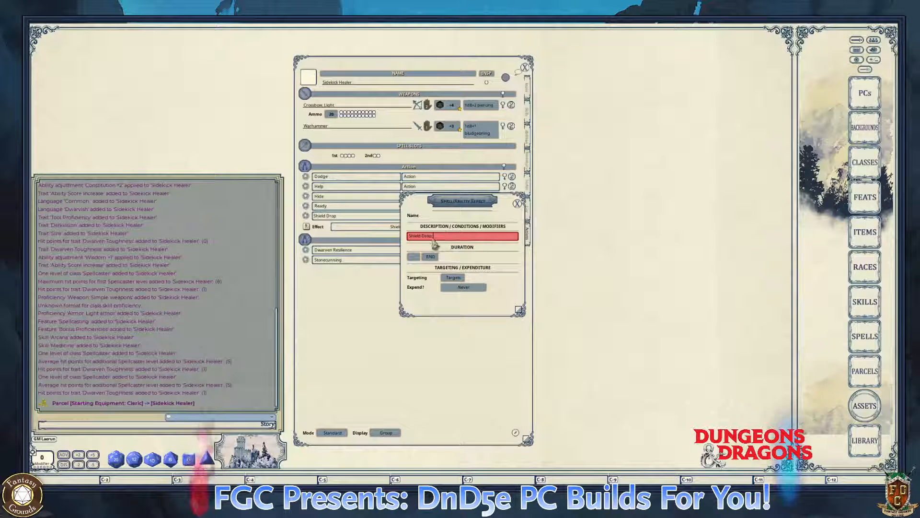
key("shift")
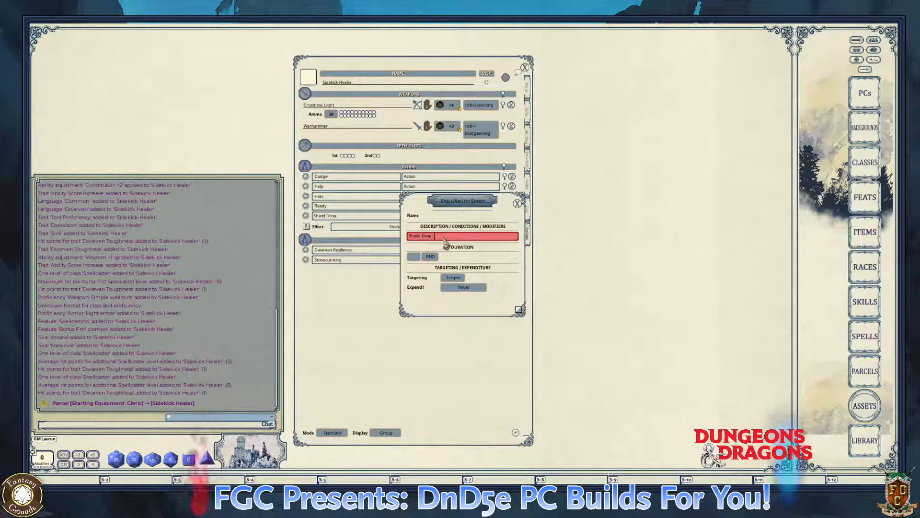
key("ctrl")
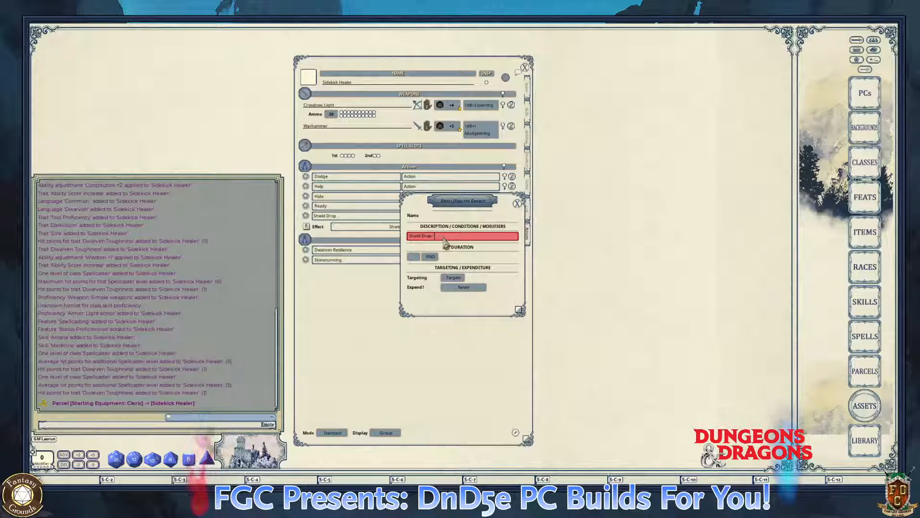
key("ctrl+shift+Home")
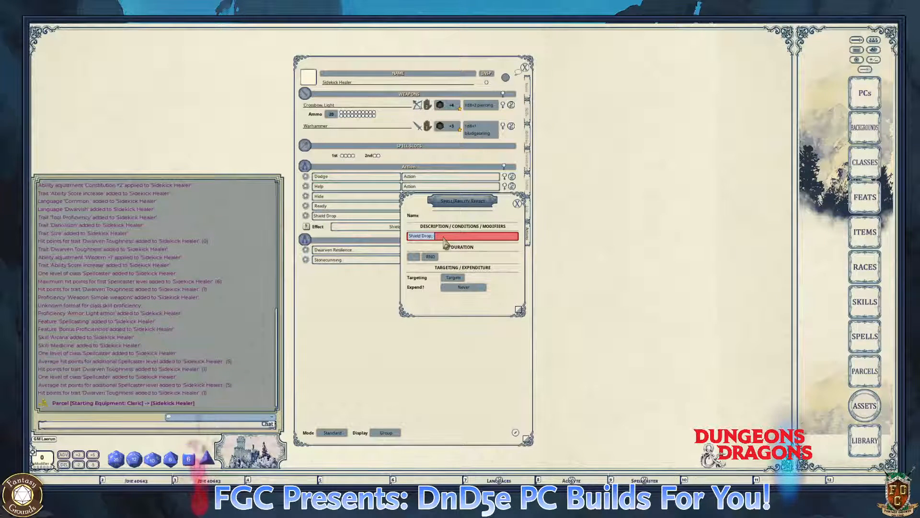
key("End")
type("AC")
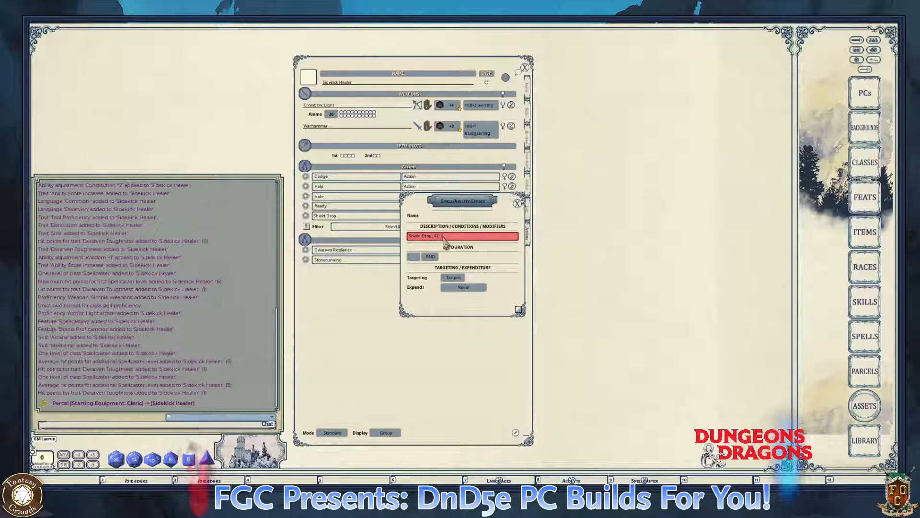
type(" -2")
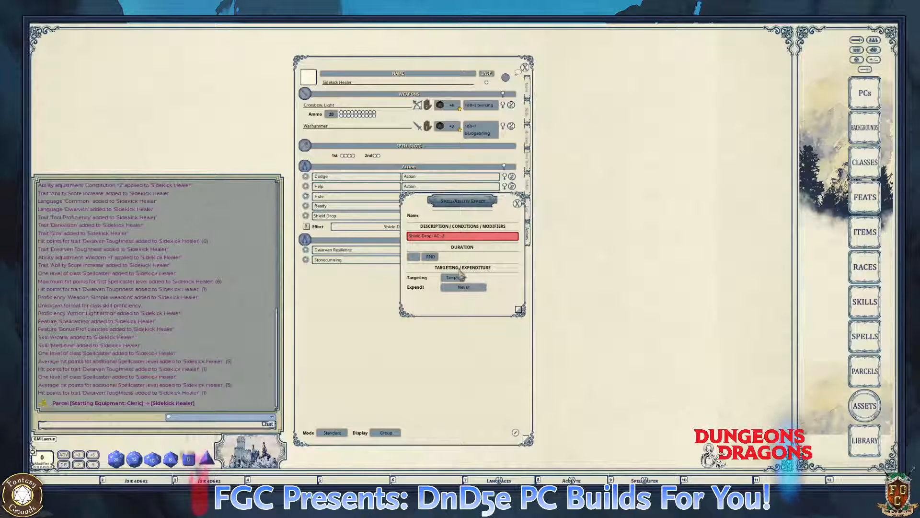
- Change the effect's targeting option, then close its details and collapse the Shield Drop power
left_click(464, 286)
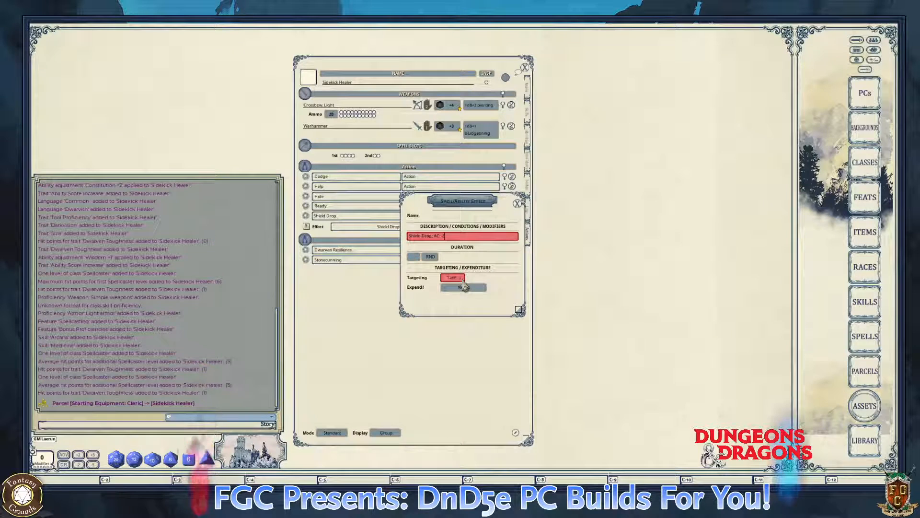
left_click(518, 204)
left_click(504, 216)
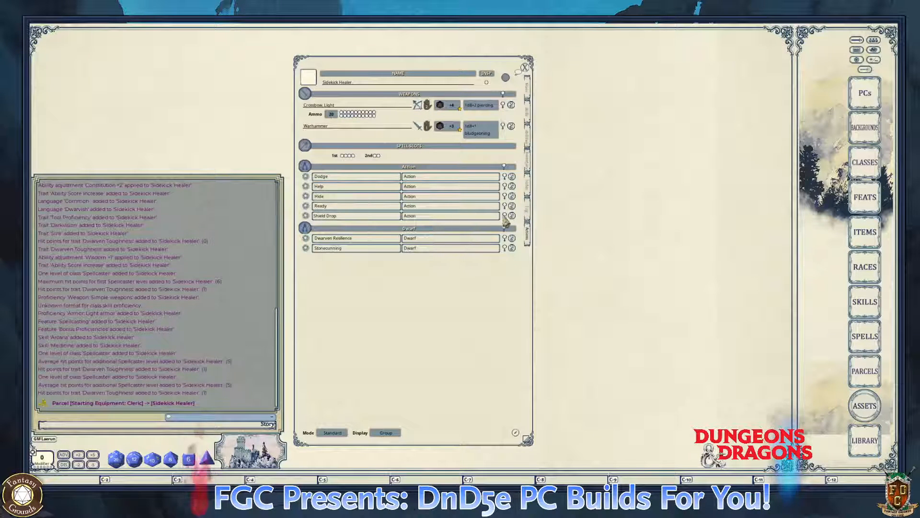
- Review the character's features and equipped inventory items, and compare them with the weapons and powers on the actions page
left_click(528, 147)
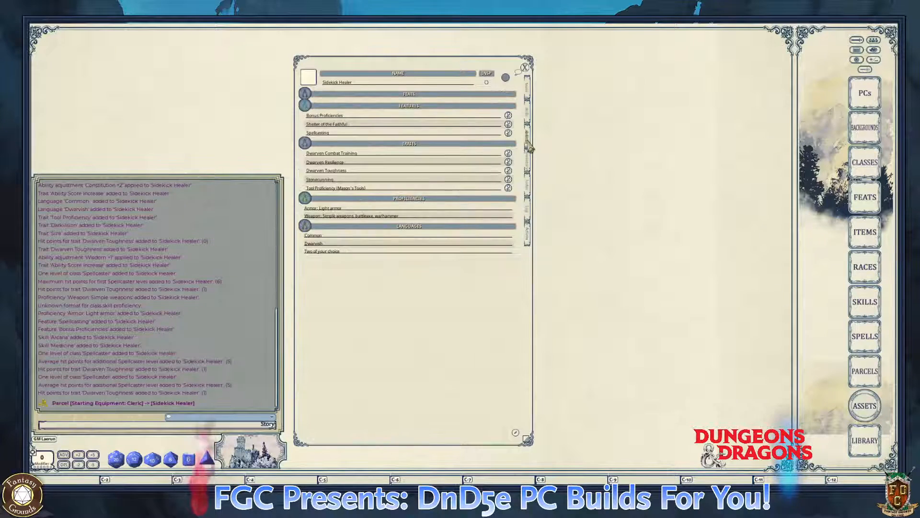
left_click(528, 162)
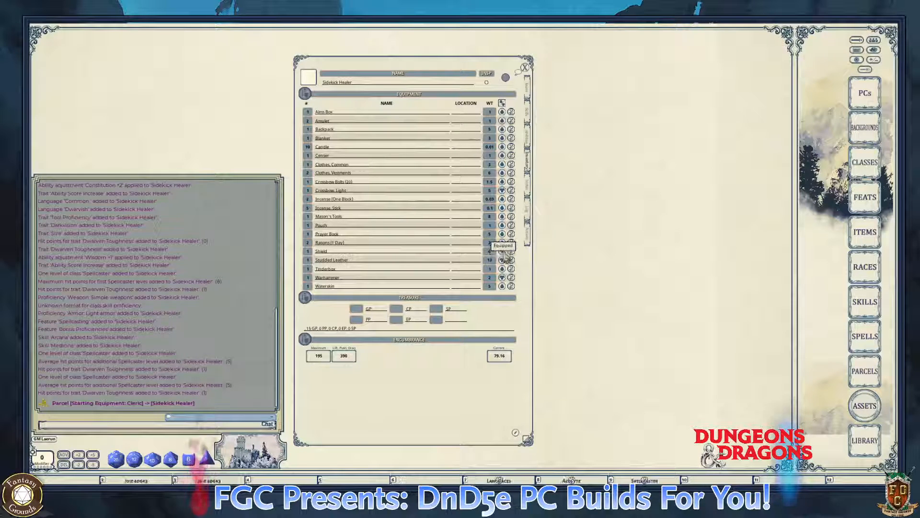
left_click(531, 238)
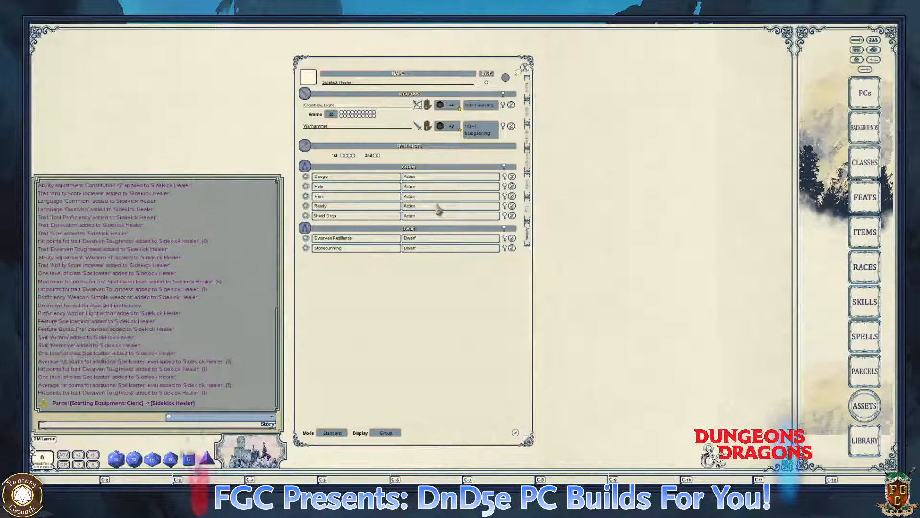
left_click(529, 165)
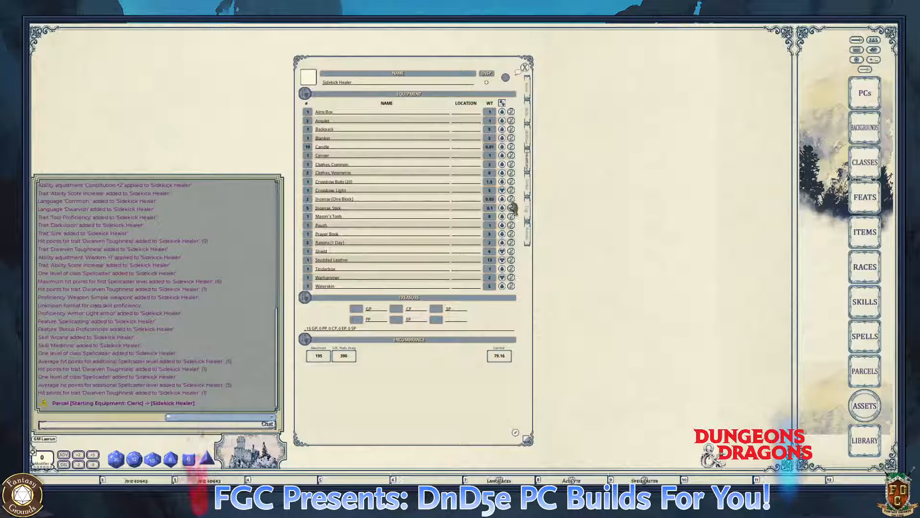
left_click(528, 242)
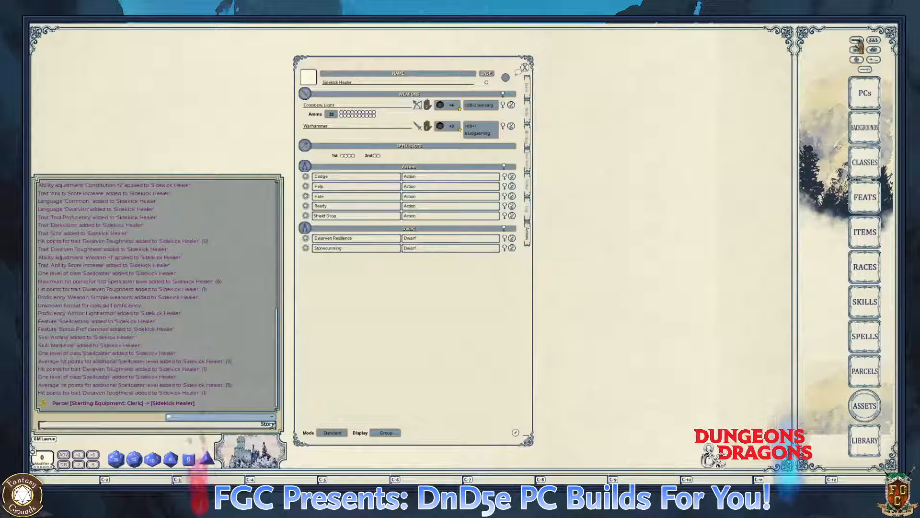
- Open the party sheet and place it beside the Sidekick Healer's character sheet so both are fully visible
left_click(873, 41)
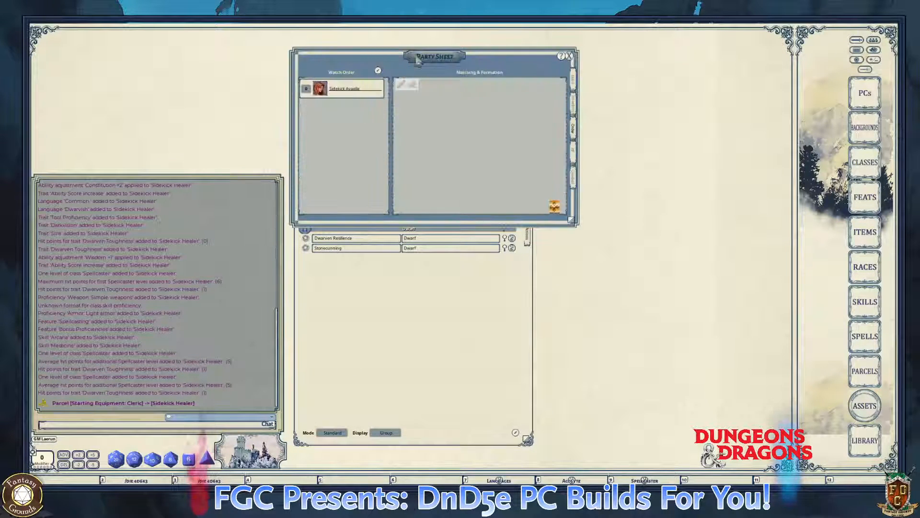
left_click_drag(418, 58, 238, 58)
mouse_move(149, 56)
left_mouse_down()
mouse_move(170, 55)
mouse_move(153, 56)
left_mouse_up()
left_click_drag(340, 66, 469, 67)
left_click_drag(182, 63, 214, 54)
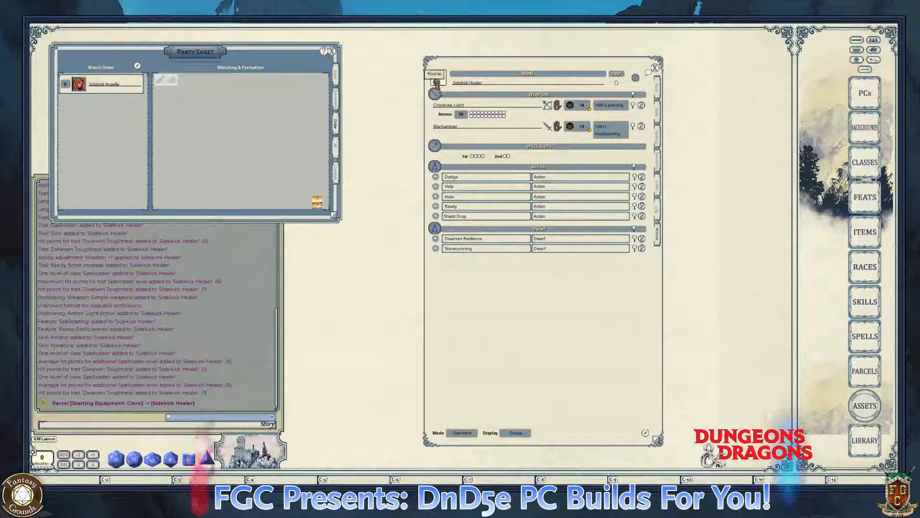
- Assign the dwarf_male_fantasy.jpg portrait from the FG Fantasy folder to the Sidekick Healer
left_click(436, 82)
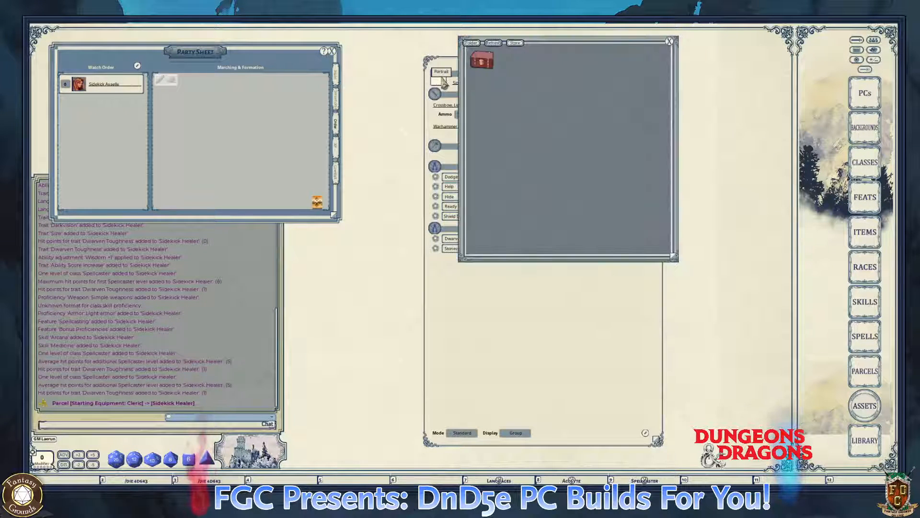
left_click(493, 62)
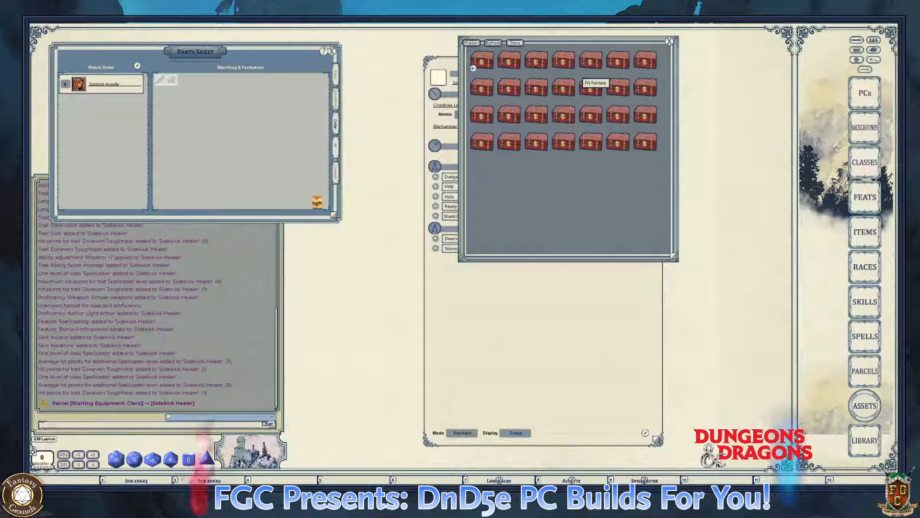
left_click(591, 86)
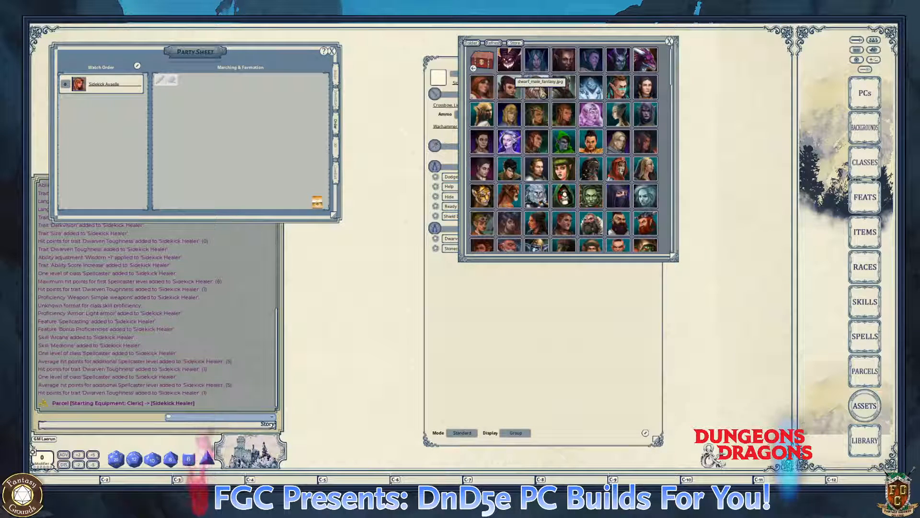
key("ctrl")
left_click(539, 88)
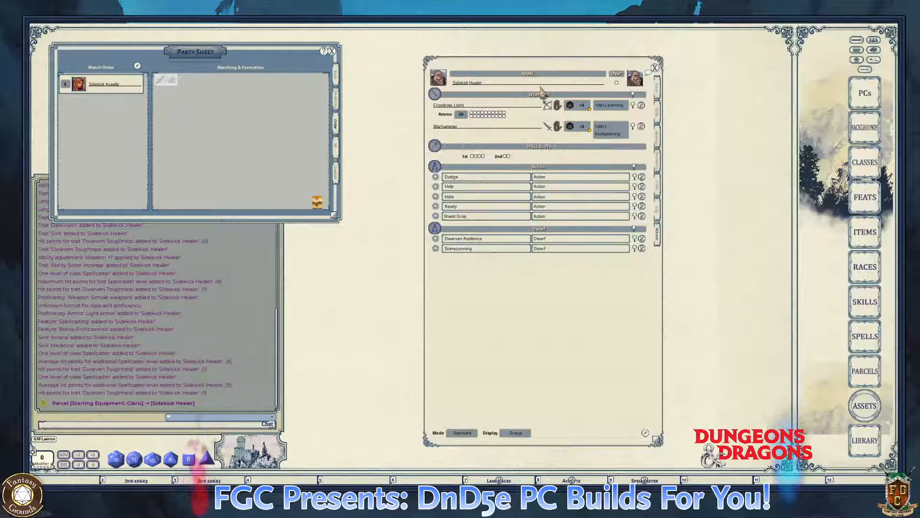
key("ctrl")
key("ctrl")
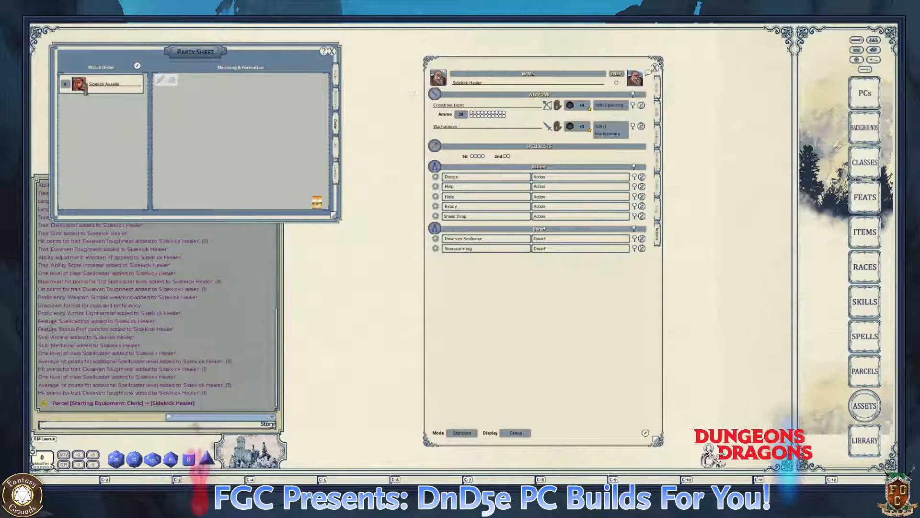
- Add the Sidekick Healer to the party sheet's watch order, and close the character sheet and party sheet
left_click_drag(438, 77, 91, 133)
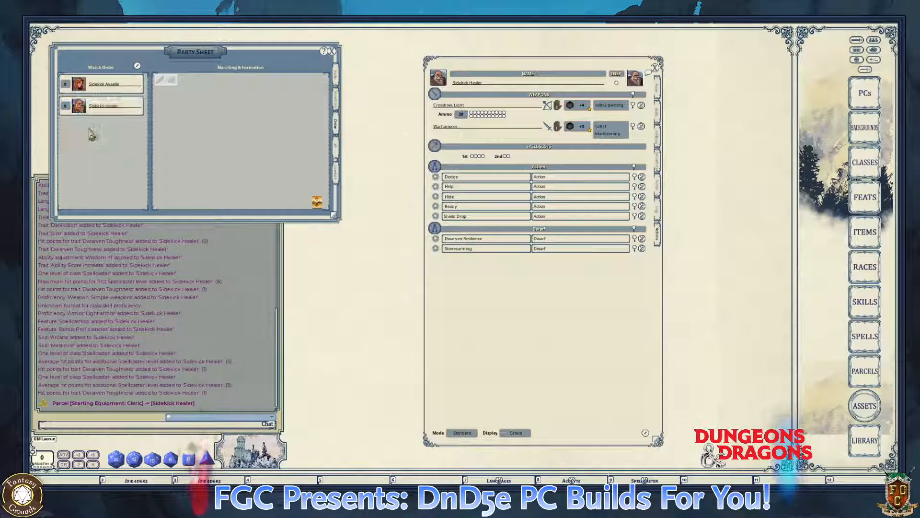
left_click(654, 69)
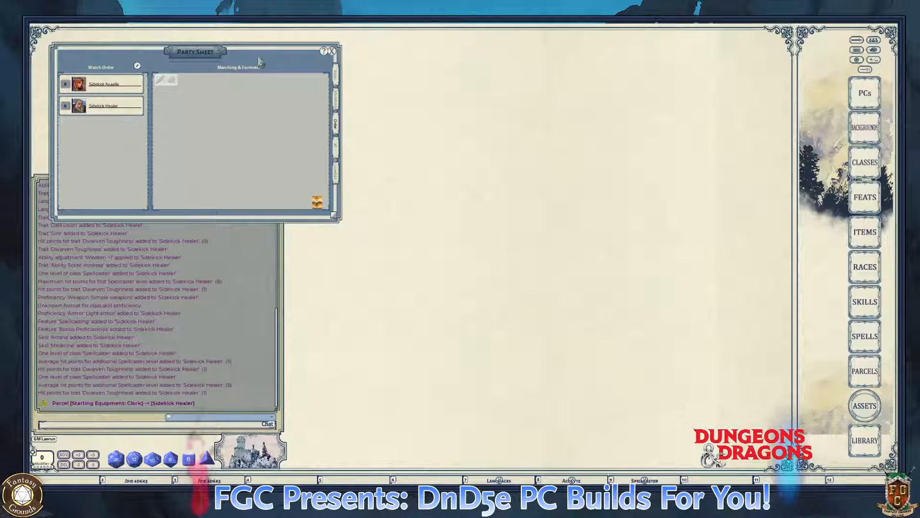
left_click_drag(231, 52, 503, 94)
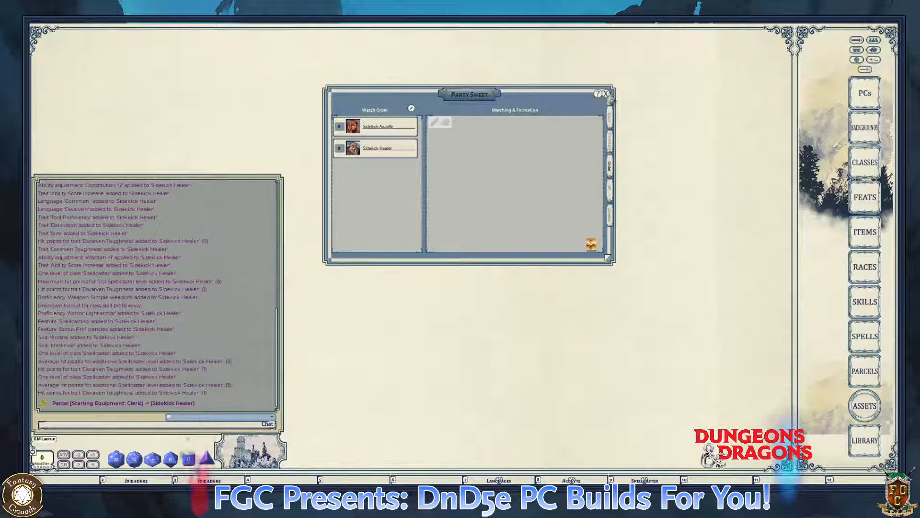
left_click(603, 94)
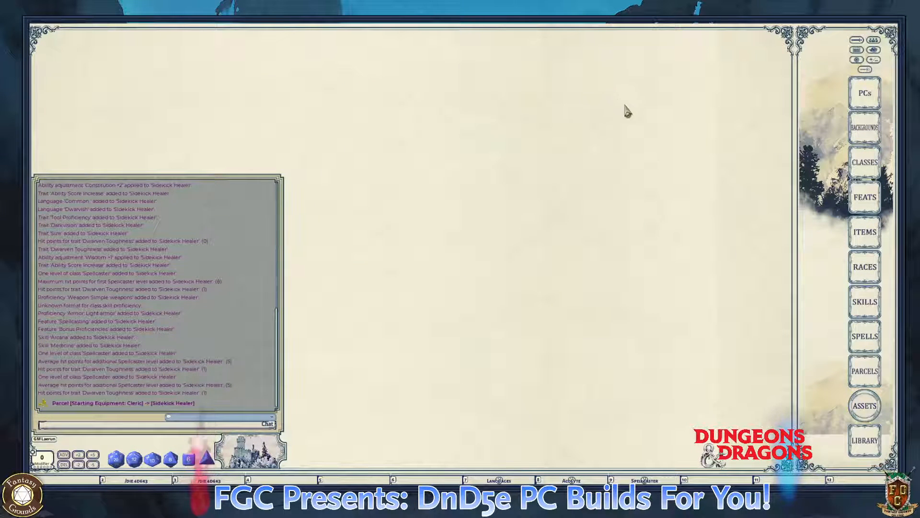
- Open the combat tracker and reopen the Sidekick Healer's sheet from the character selection list, closing the list
left_click(857, 48)
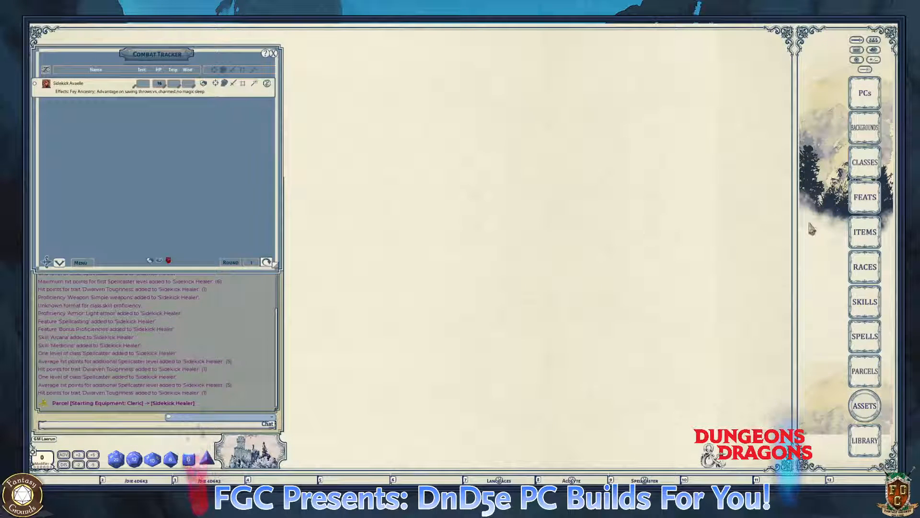
left_click(863, 91)
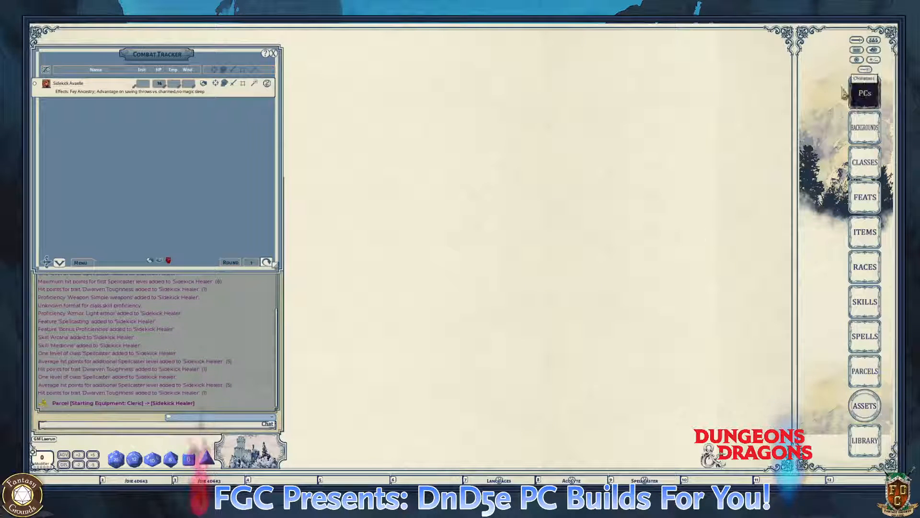
scroll(501, 239, "down", 5)
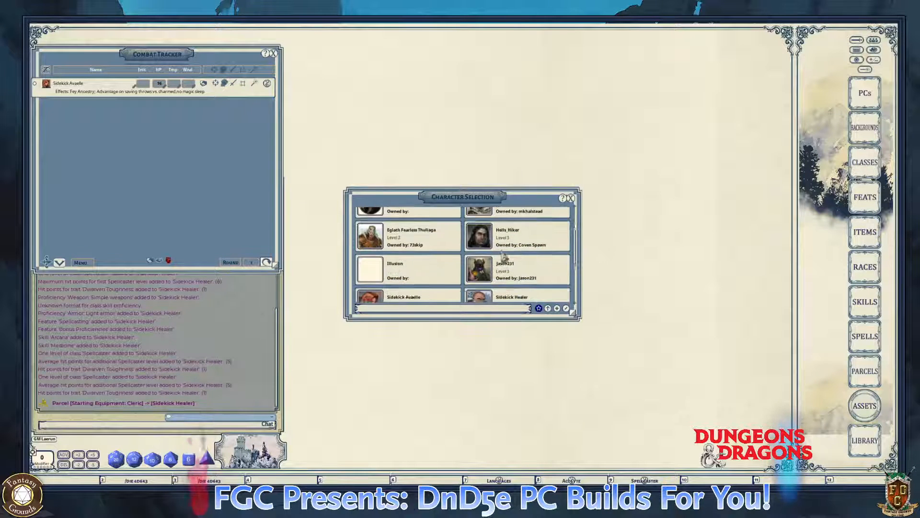
scroll(502, 260, "down", 3)
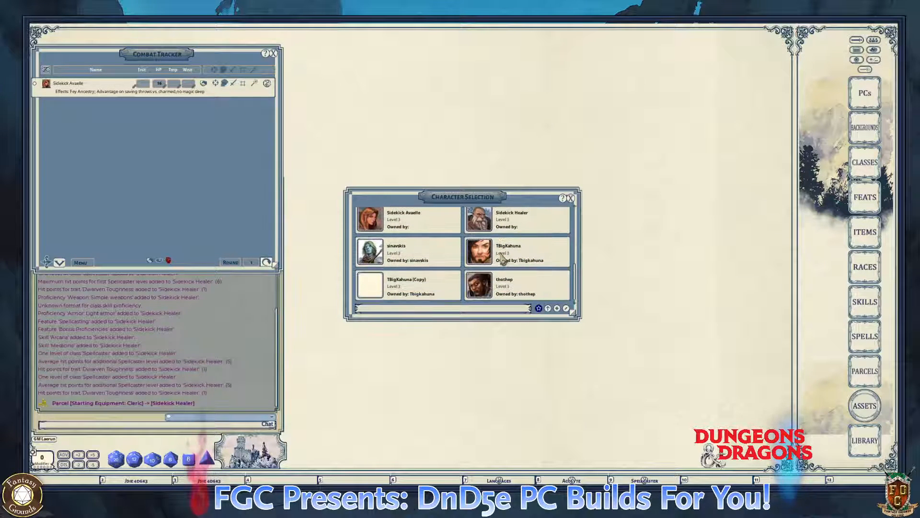
scroll(503, 283, "up", 1)
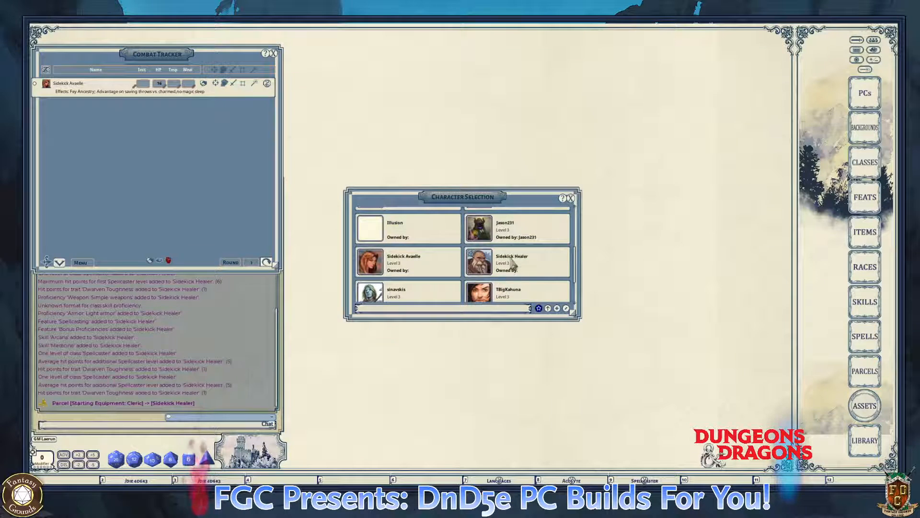
left_click(509, 261)
left_click(386, 197)
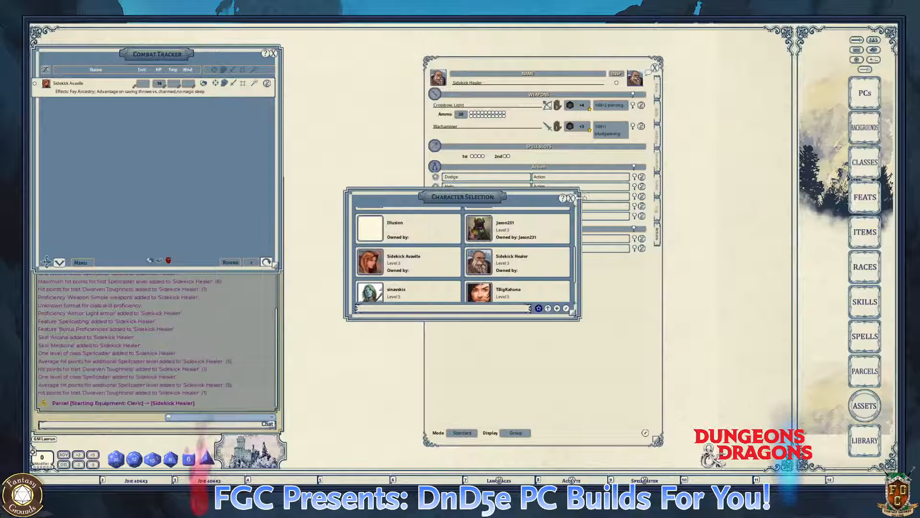
left_click(571, 198)
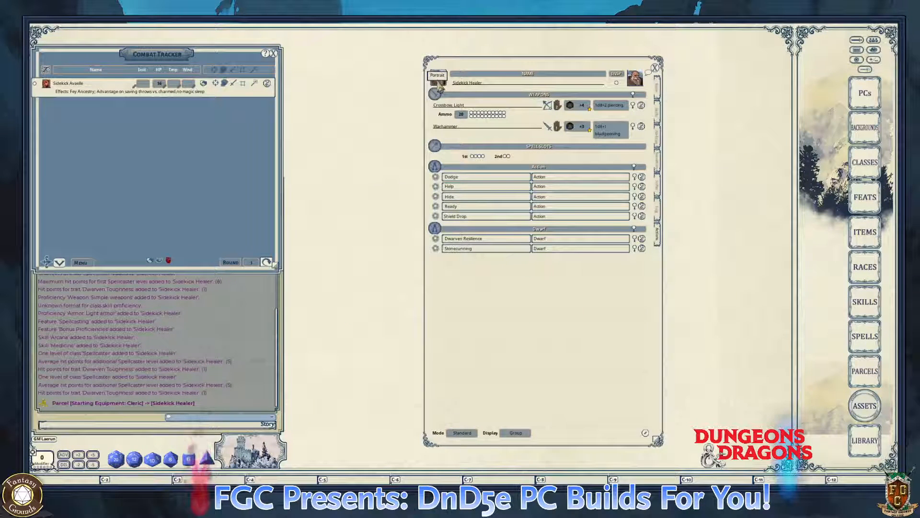
- Add the Sidekick Healer to the combat tracker and place the character sheet beside the tracker
left_click_drag(440, 82, 98, 146)
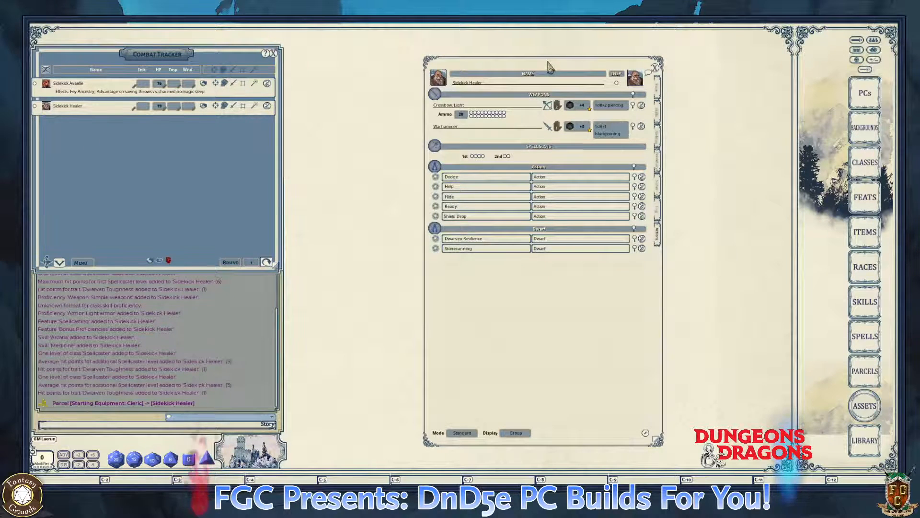
left_click_drag(549, 66, 424, 49)
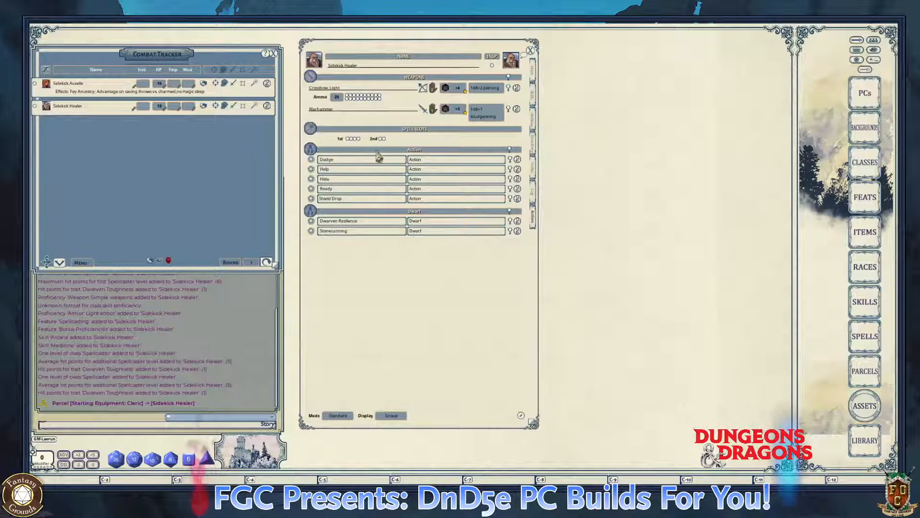
- Show the Sidekick Healer's abilities, read the Shelter of the Faithful feature, and close its description
left_click(533, 122)
key("ctrl")
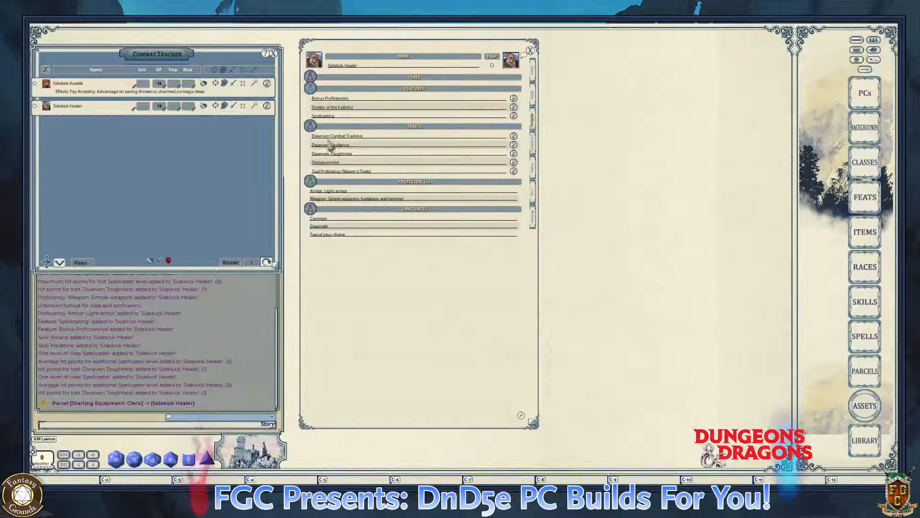
left_click(513, 107)
scroll(484, 254, "down", 3)
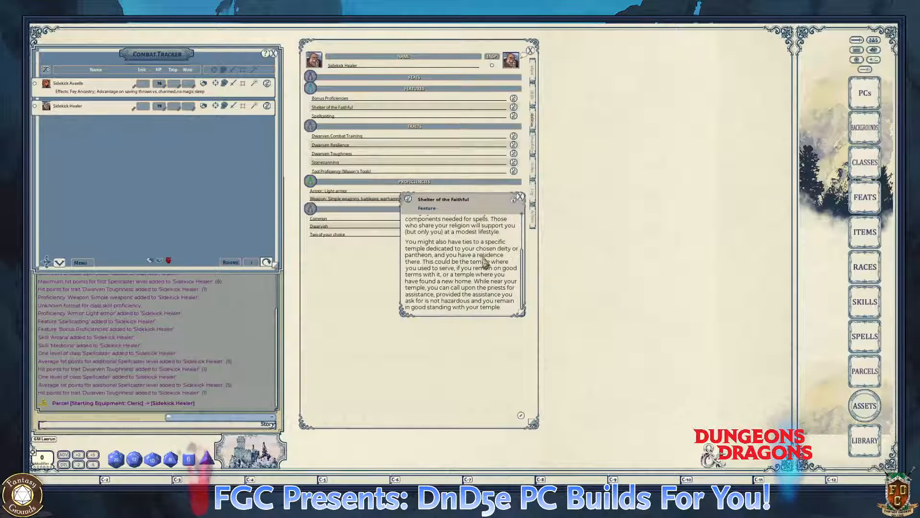
left_click(521, 197)
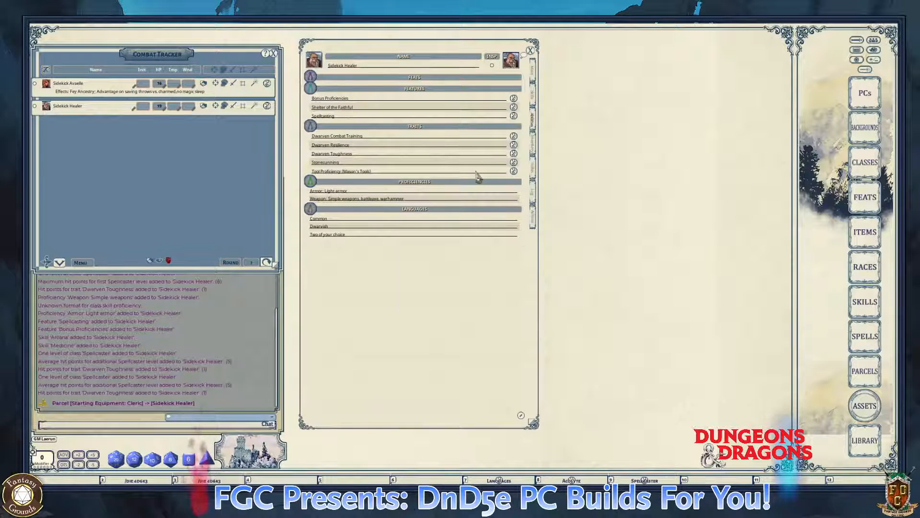
- Open the Spellcasting feature's description, place it beside the character sheet, and enlarge it for reading
left_click(514, 116)
left_click_drag(469, 206, 625, 53)
left_click_drag(678, 164, 775, 289)
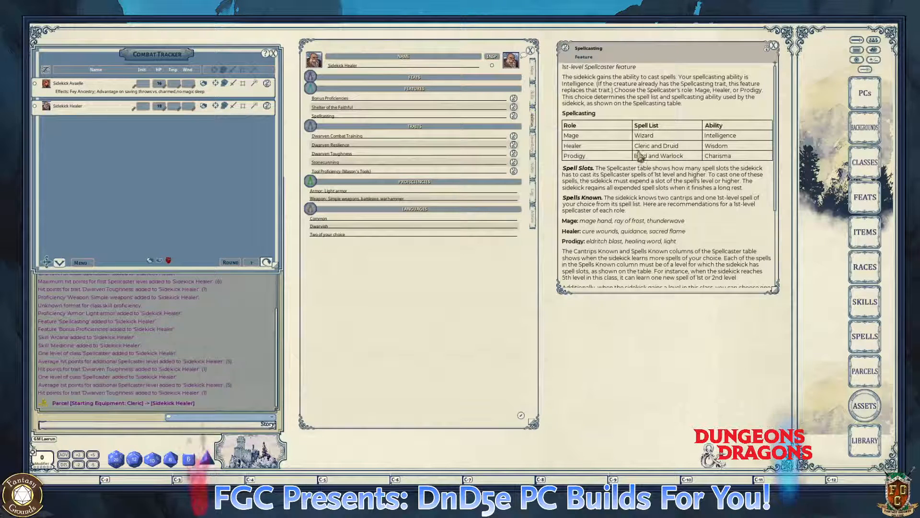
key("ctrl")
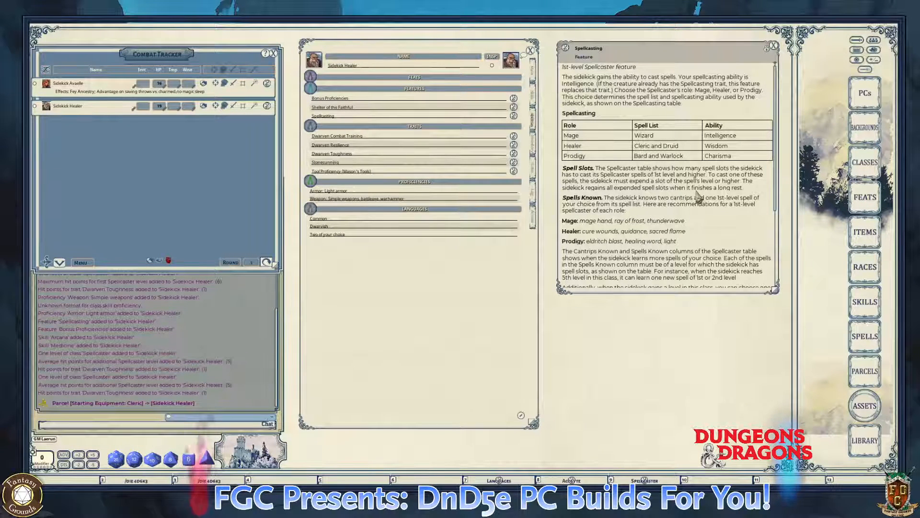
- Read the Spellcasting feature from the role table and spells known through to the Spellcasting Focus rules
scroll(697, 196, "down", 1)
key("ctrl")
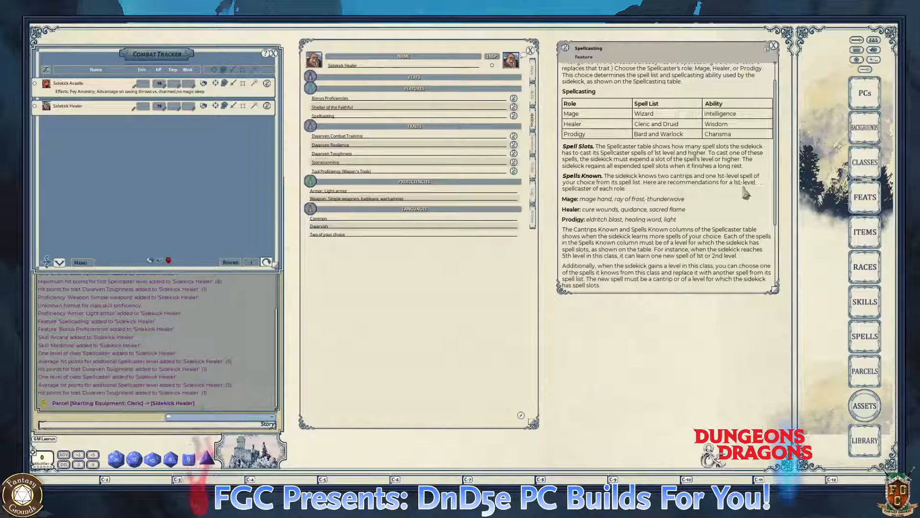
scroll(601, 216, "down", 1)
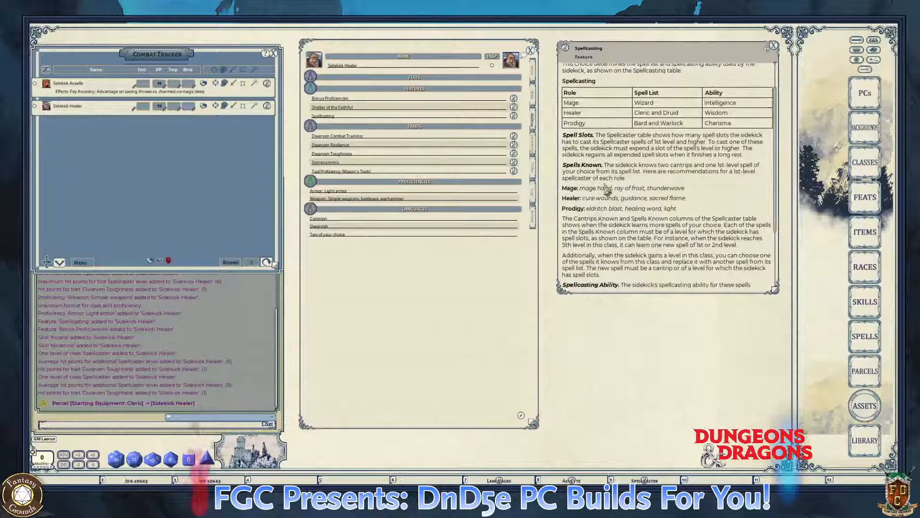
scroll(607, 199, "down", 1)
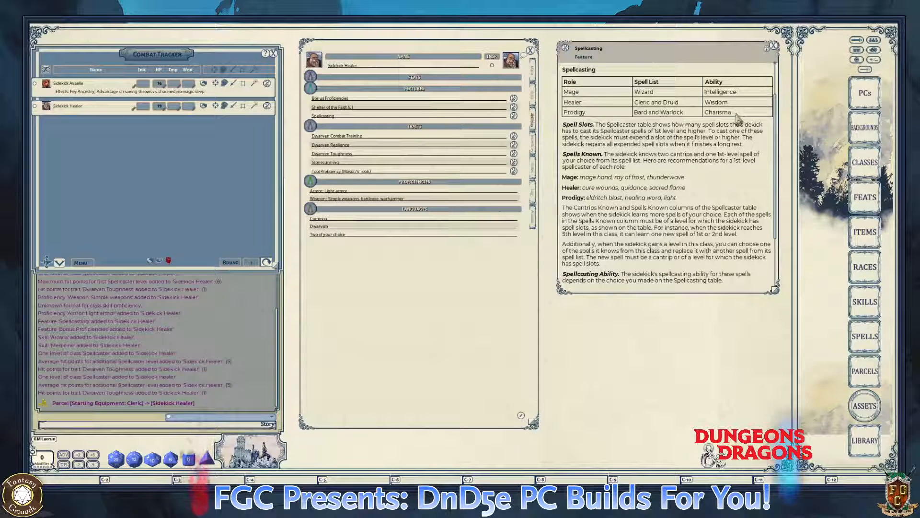
scroll(653, 168, "down", 3)
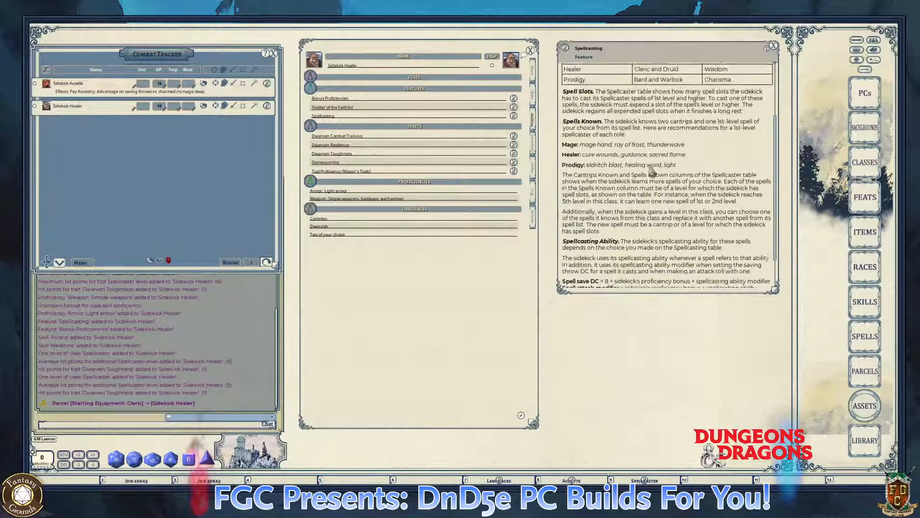
scroll(650, 169, "down", 1)
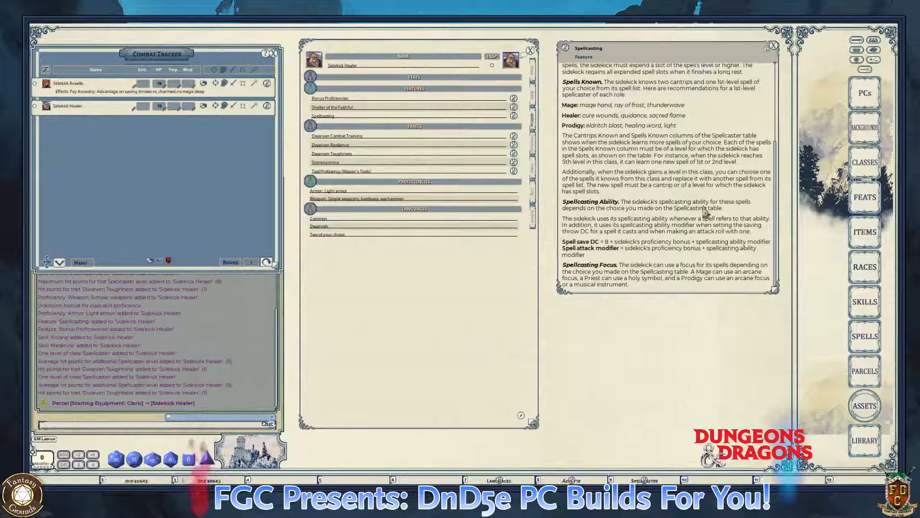
scroll(702, 211, "up", 1)
scroll(702, 211, "down", 1)
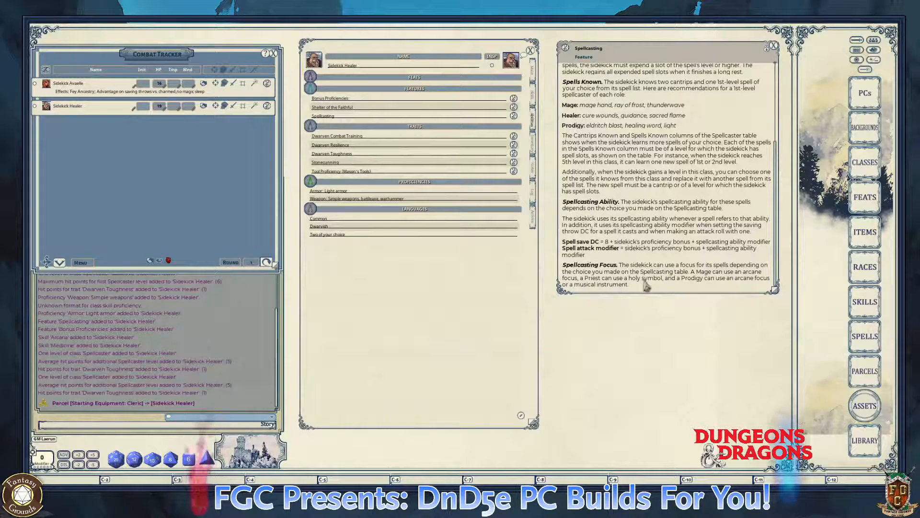
key("ctrl")
key("ctrl")
scroll(451, 48, "down", 1)
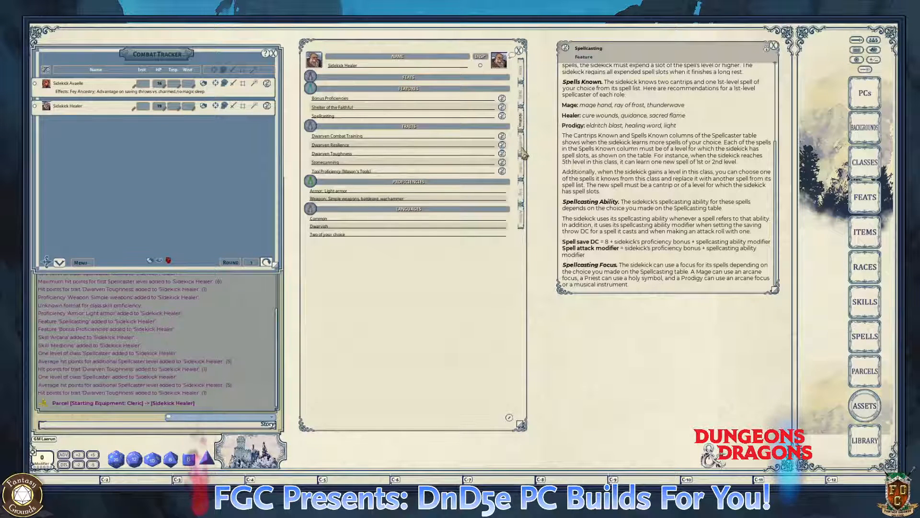
- Check the Sidekick Healer's actions and display the character's equipment inventory
key("ctrl")
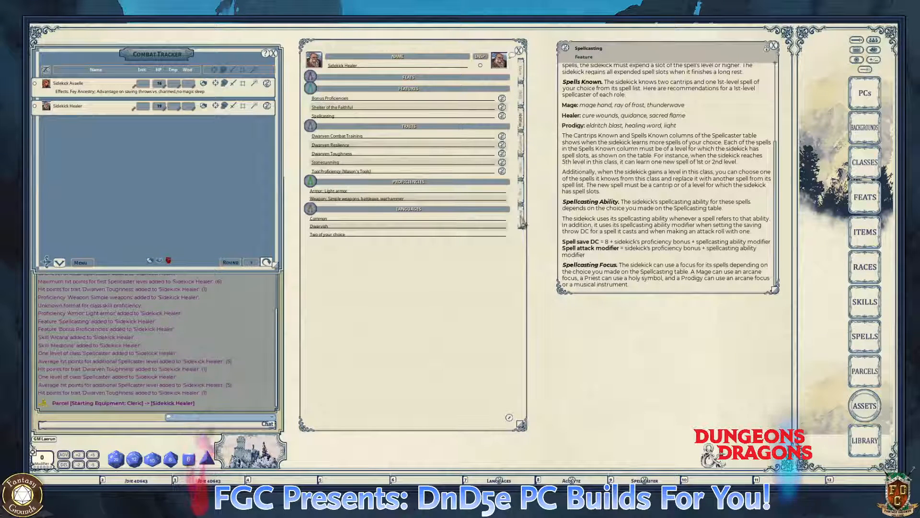
left_click(522, 224)
key("ctrl")
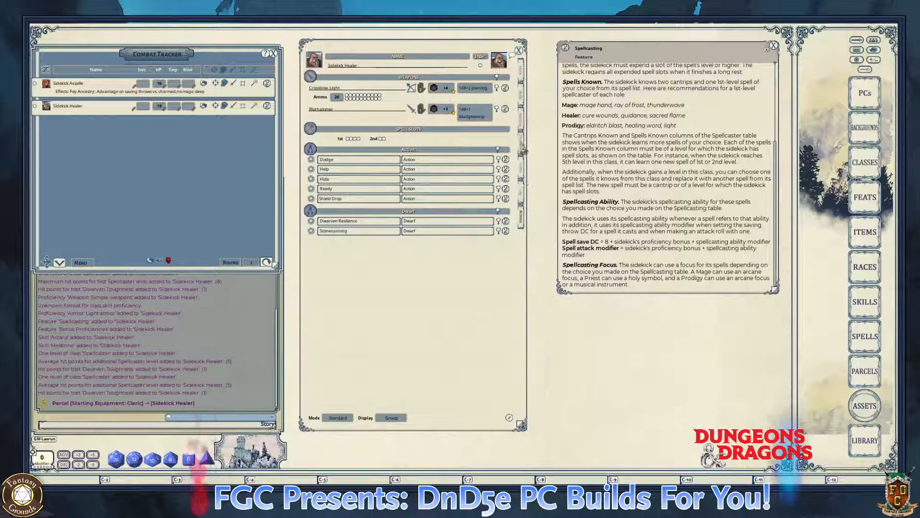
left_click(522, 140)
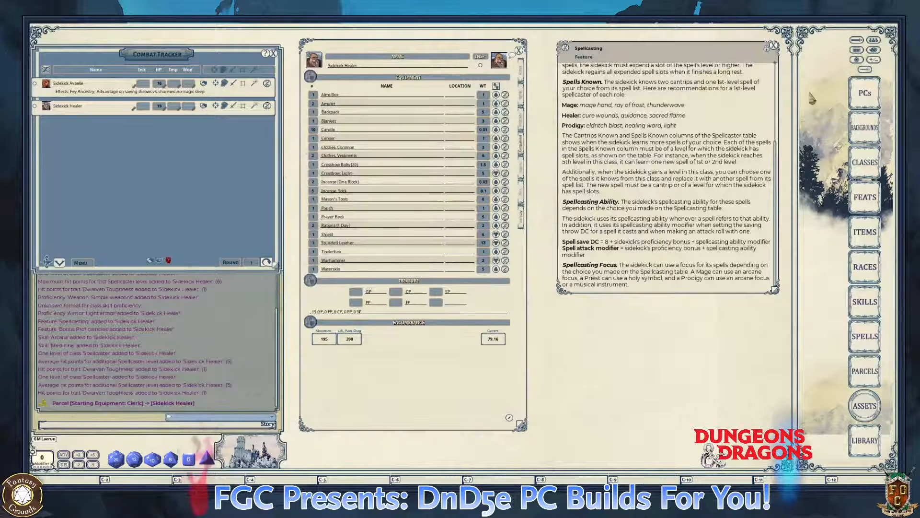
- Search the item records for "Holy" and close the item list
left_click(865, 233)
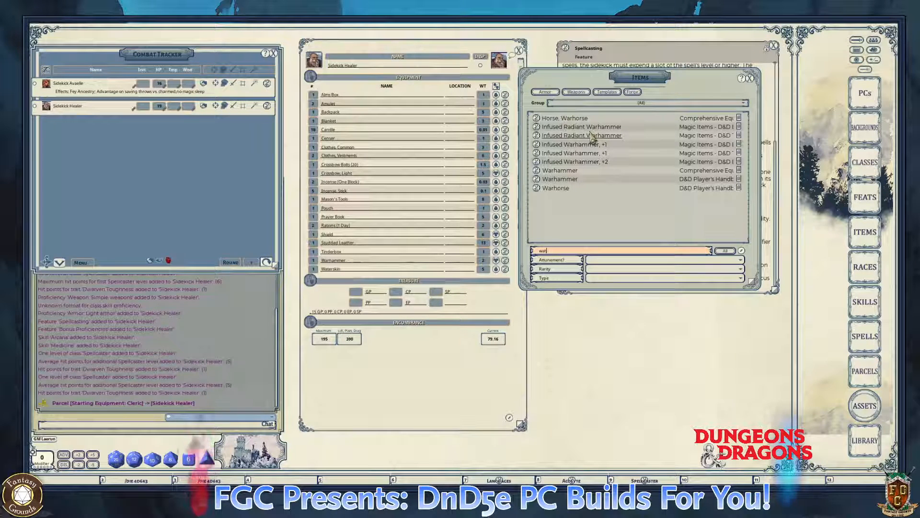
type("Ho")
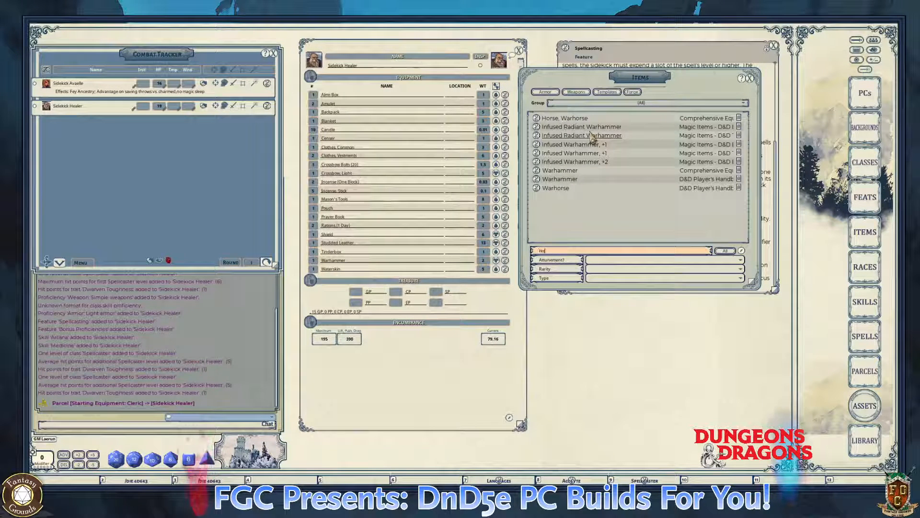
type("ly")
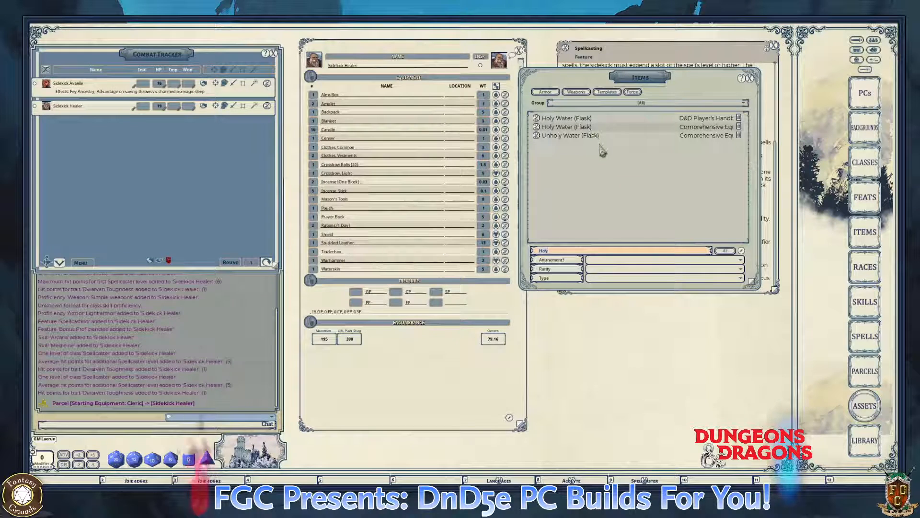
key("ctrl")
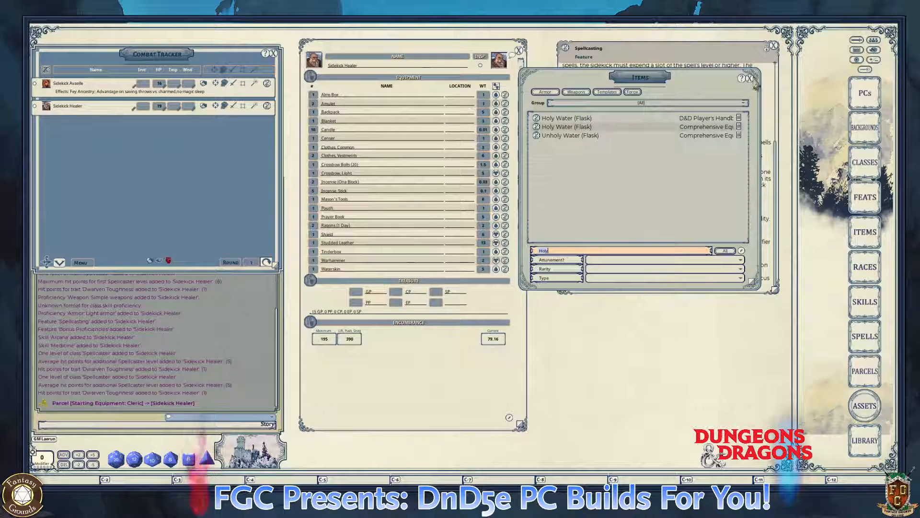
left_click(750, 79)
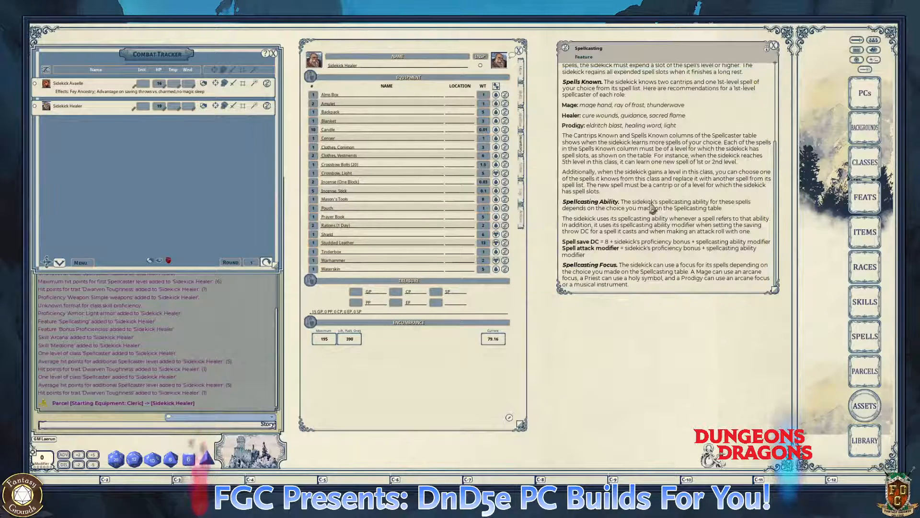
- Review the Spellcasting feature's recommended spells and ability rules again, and close its description
scroll(643, 225, "up", 5)
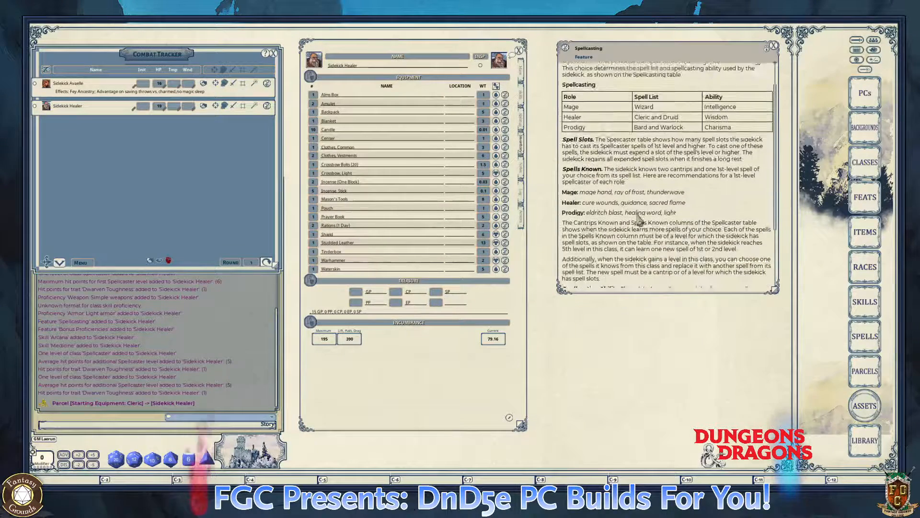
scroll(640, 219, "down", 5)
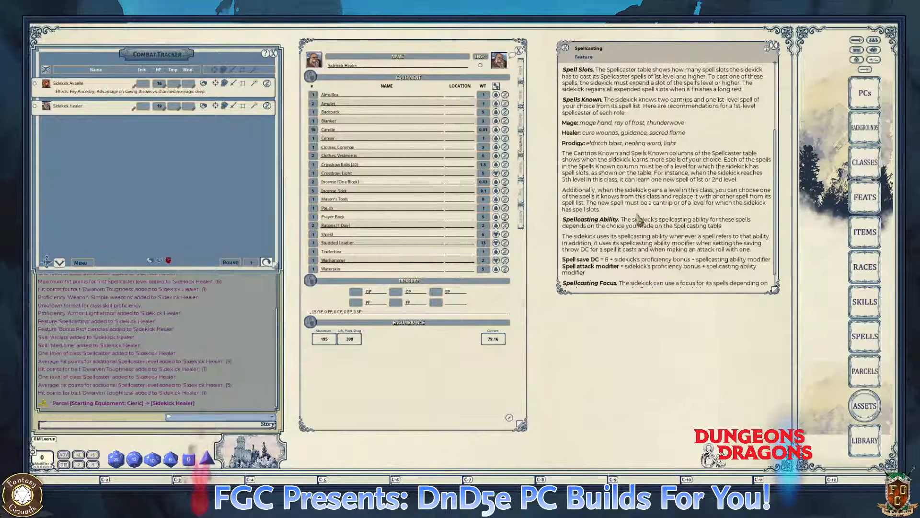
left_click(774, 46)
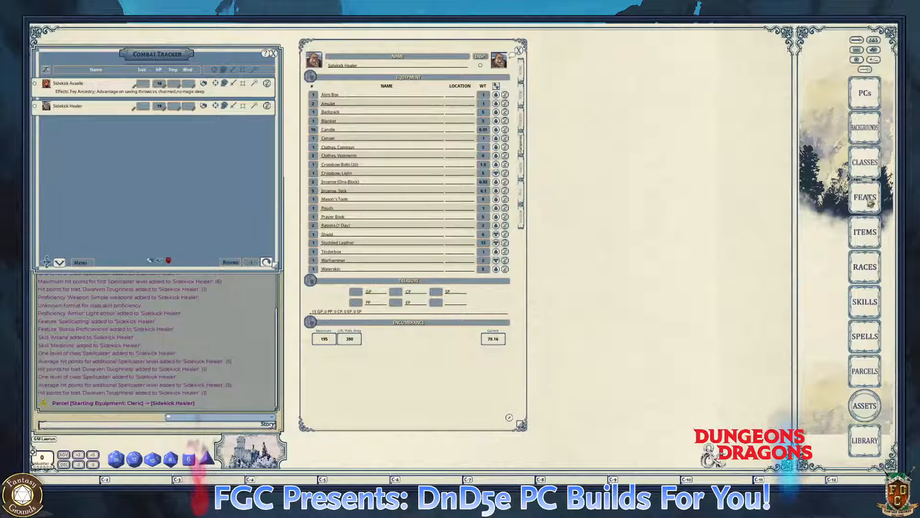
- Open the class records and set the group filter to (All) to list the Cleric entries
left_click(868, 175)
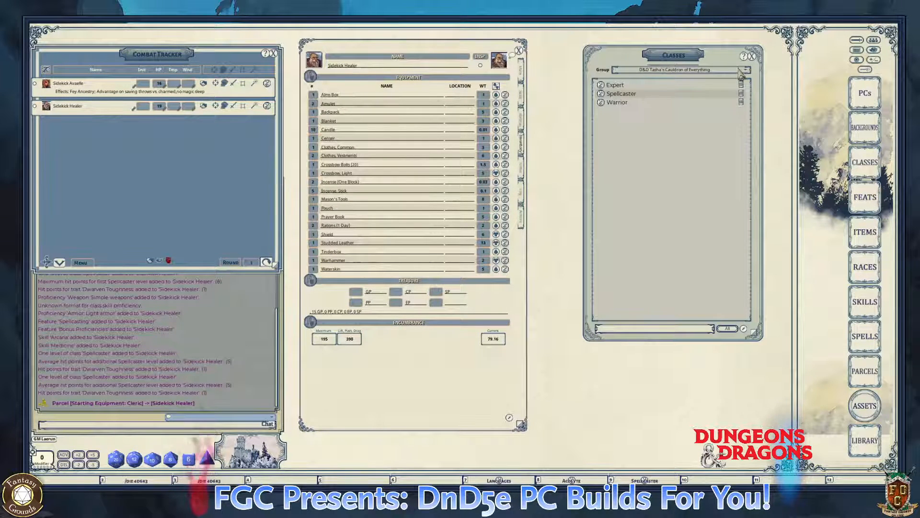
left_click(681, 70)
scroll(666, 89, "up", 3)
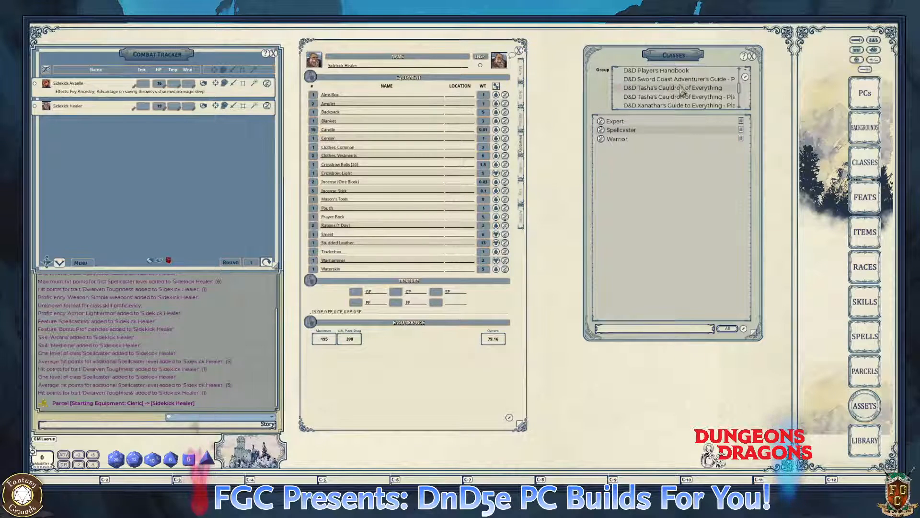
left_click(680, 88)
left_click(700, 72)
scroll(672, 92, "up", 1)
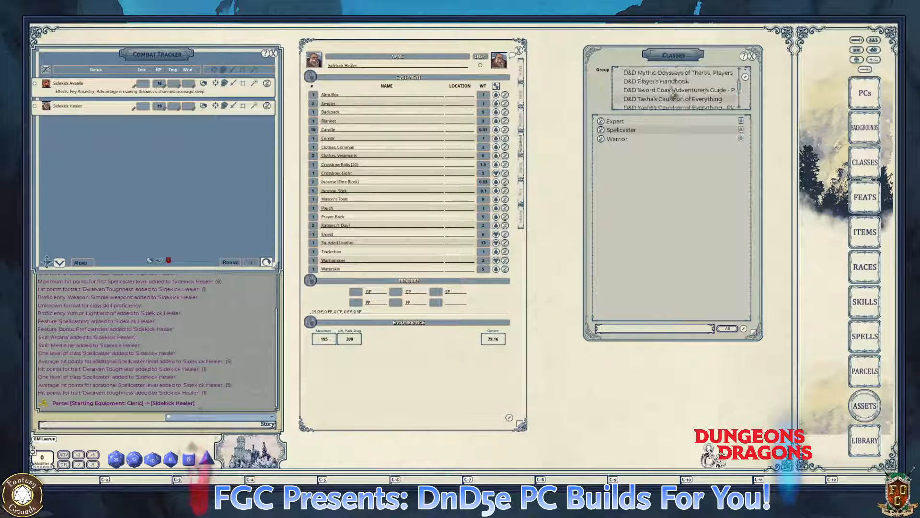
scroll(673, 95, "up", 3)
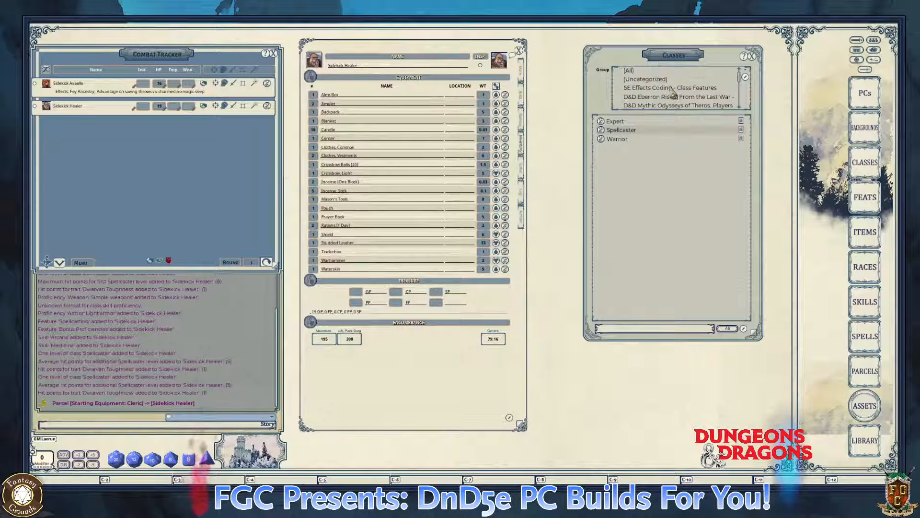
left_click(629, 71)
scroll(635, 177, "down", 4)
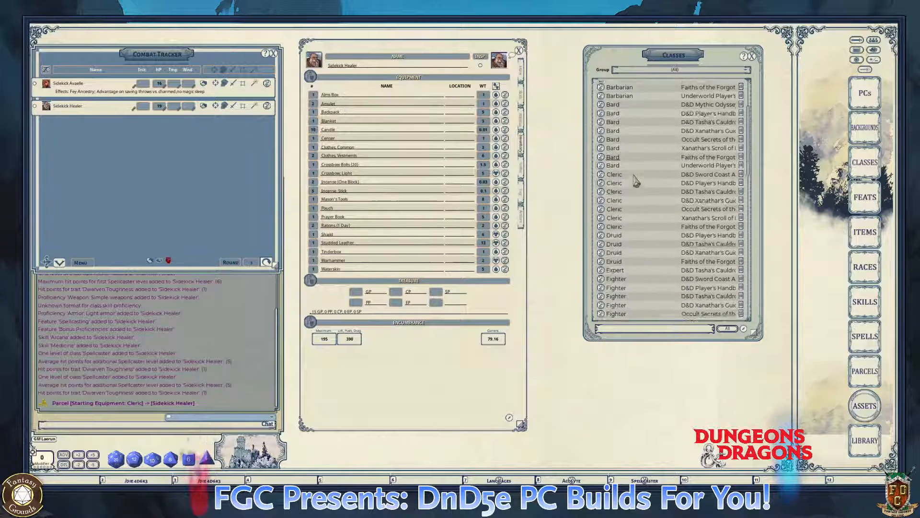
scroll(635, 181, "down", 1)
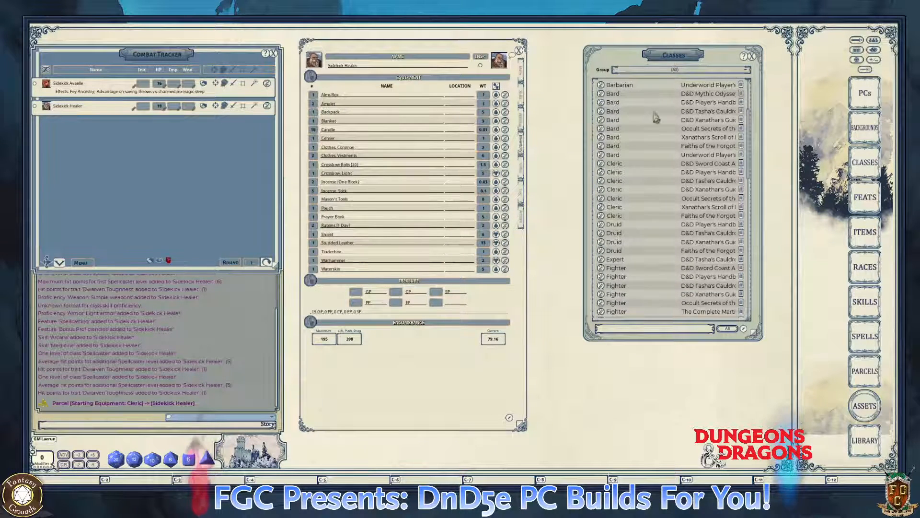
- Open the Cleric class from D&D Tasha's Cauldron of Everything and examine its divine domains and starting equipment
left_click(601, 182)
scroll(485, 252, "down", 3)
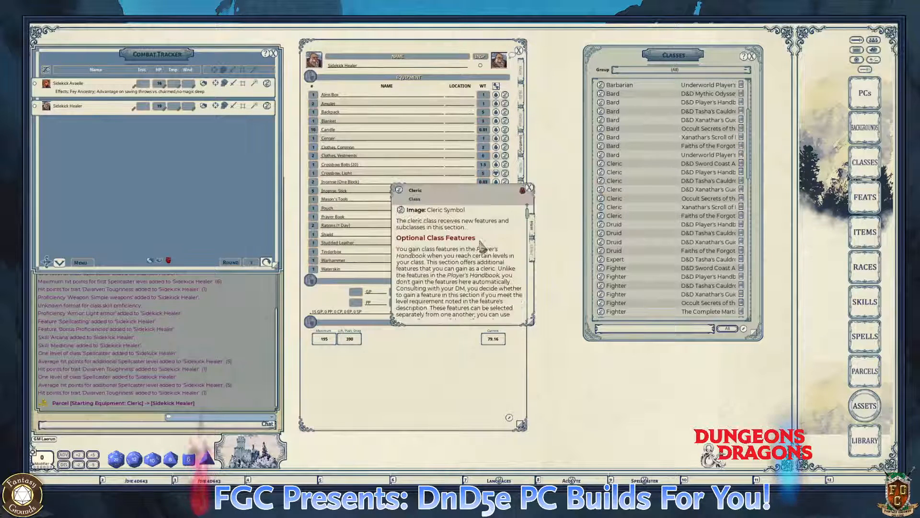
scroll(485, 254, "down", 3)
left_click_drag(530, 228, 528, 342)
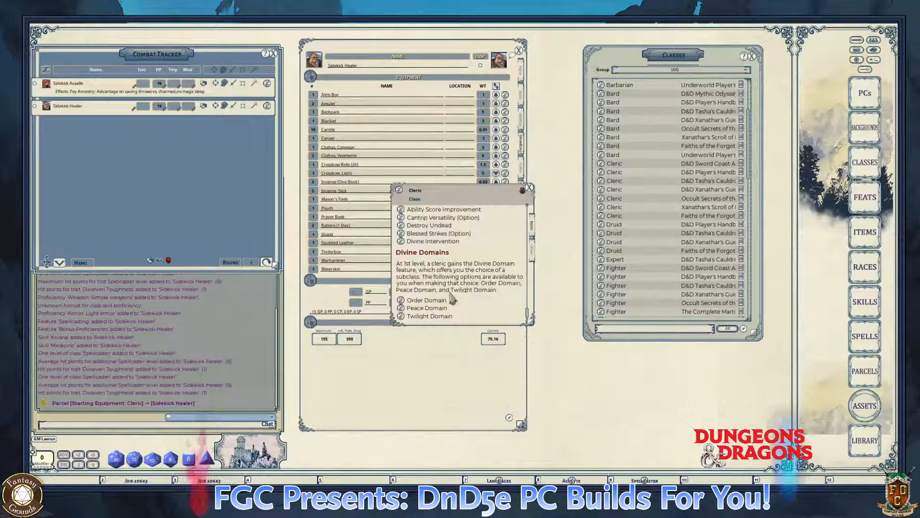
scroll(451, 298, "up", 1)
scroll(452, 298, "down", 1)
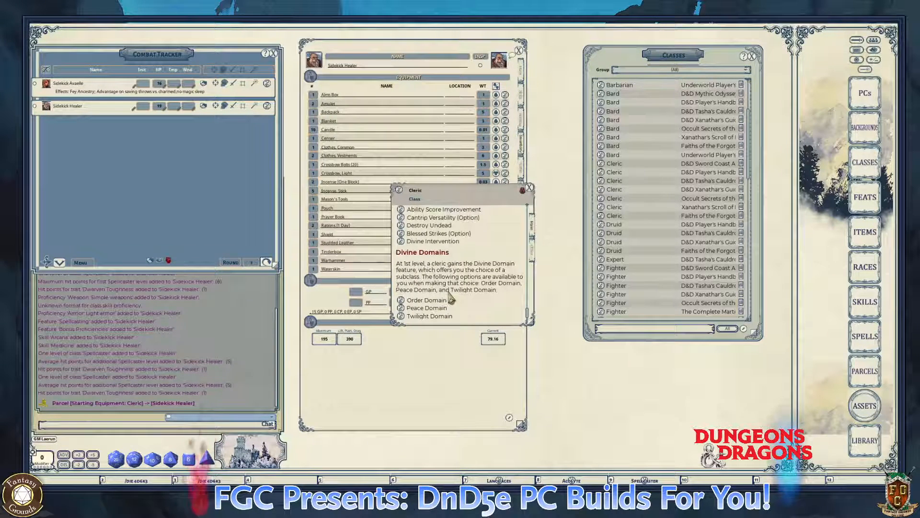
key("ctrl")
scroll(449, 282, "up", 10)
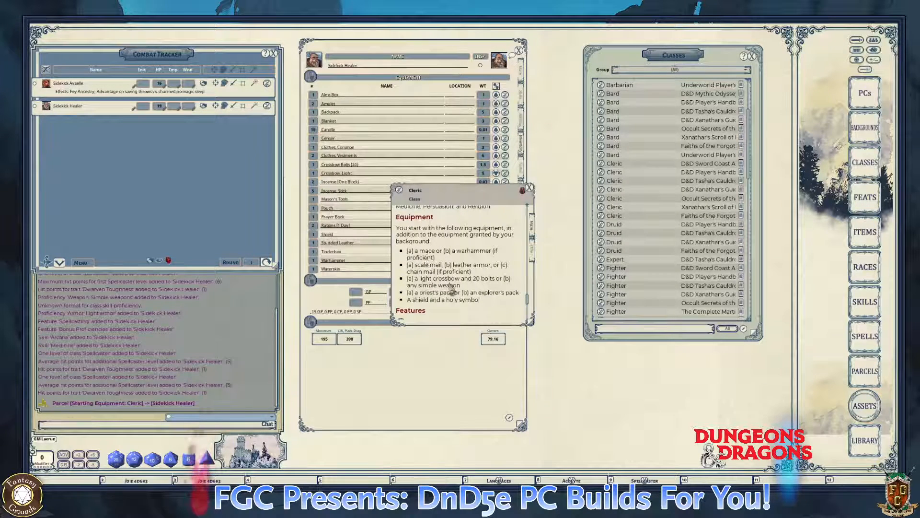
- Read the rest of the Cleric's equipment, features and divine domains, and close the class record and the class list
scroll(441, 259, "down", 3)
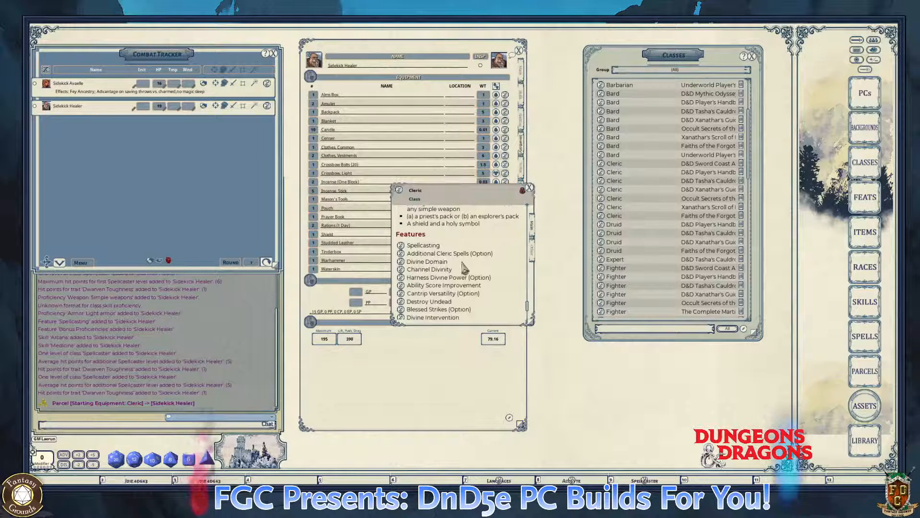
scroll(457, 268, "down", 2)
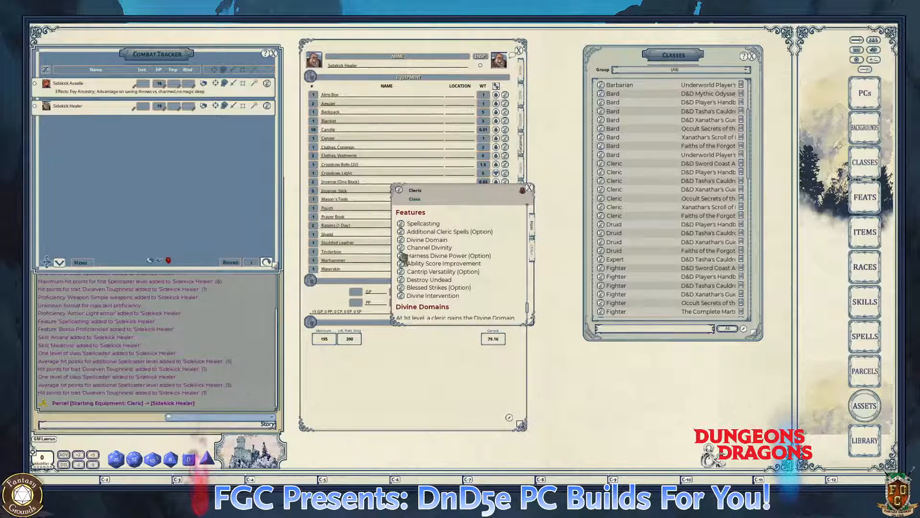
scroll(467, 277, "down", 2)
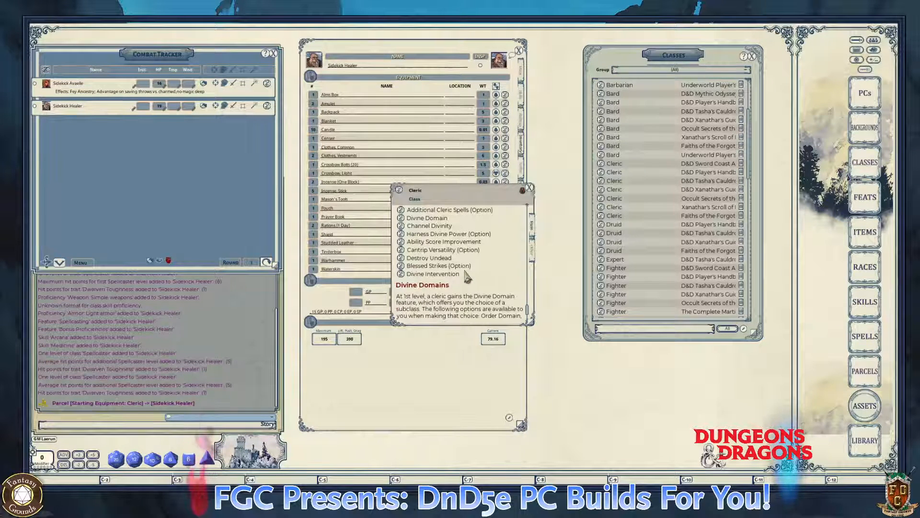
scroll(468, 280, "down", 3)
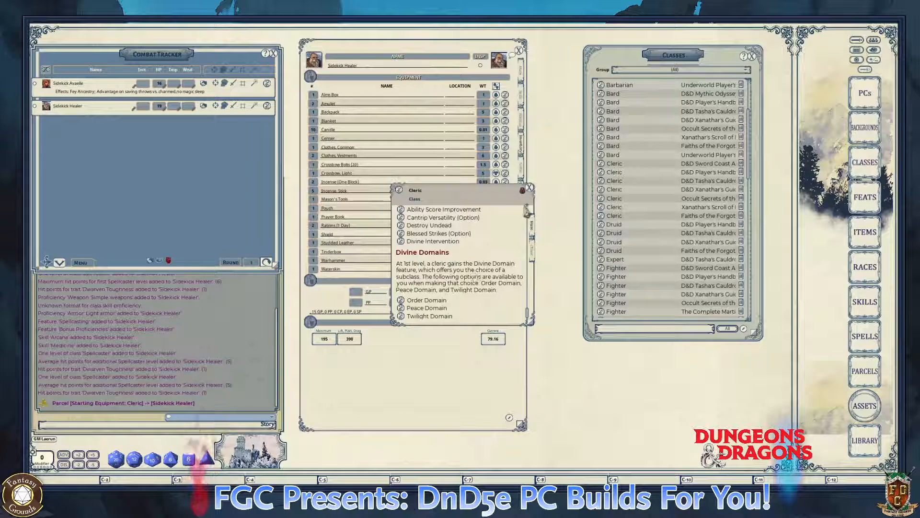
left_click(529, 188)
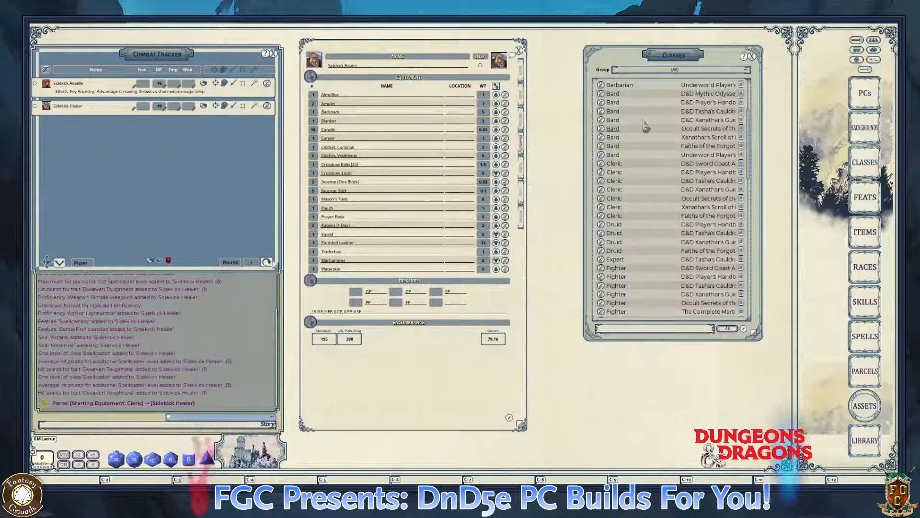
left_click(751, 56)
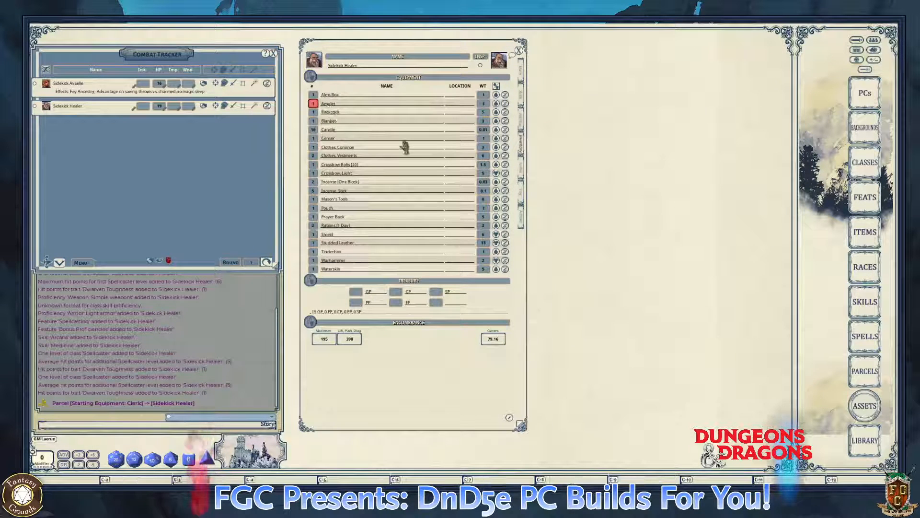
- Rename the Amulet entry in the healer's equipment as "Amulet (Holy Symbol)"
left_click(372, 104)
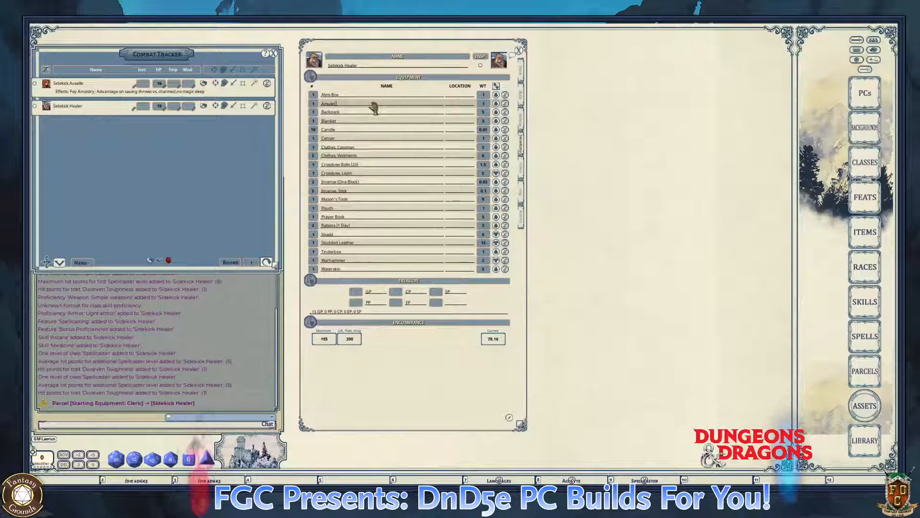
type("(Holy")
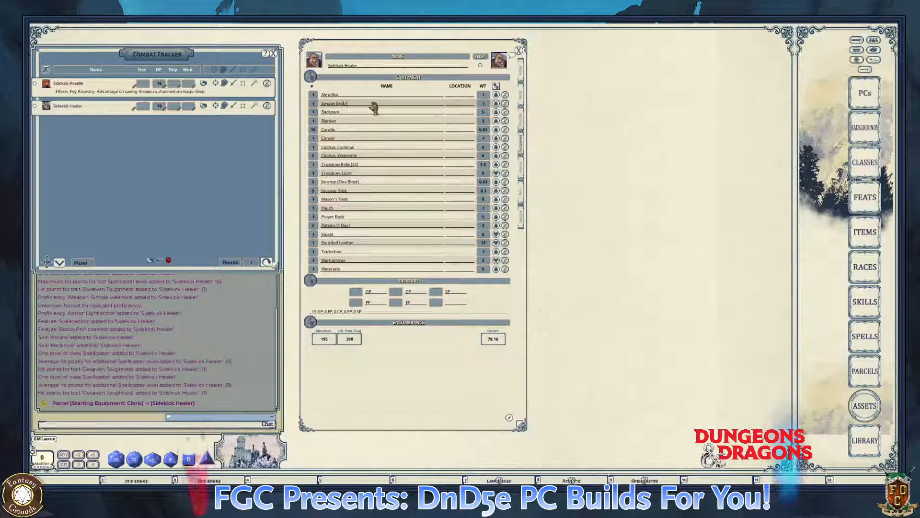
type(" Symbol)")
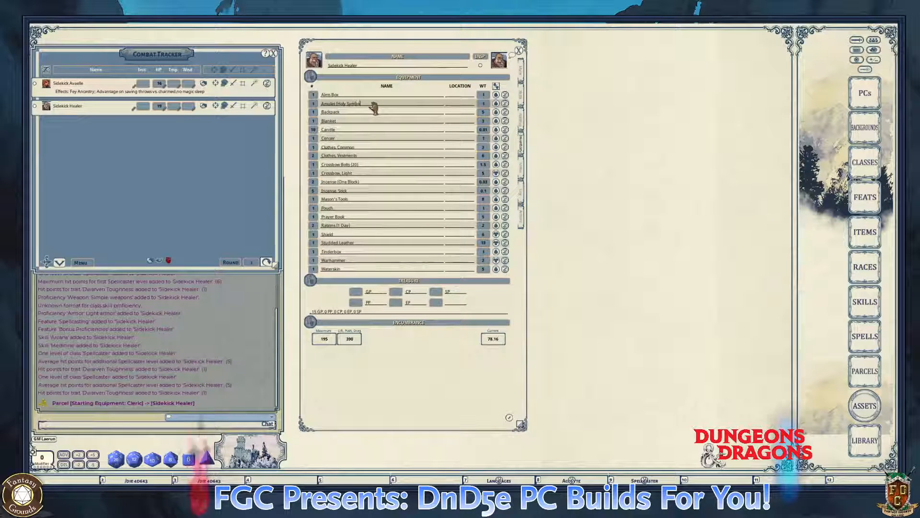
left_click(383, 115)
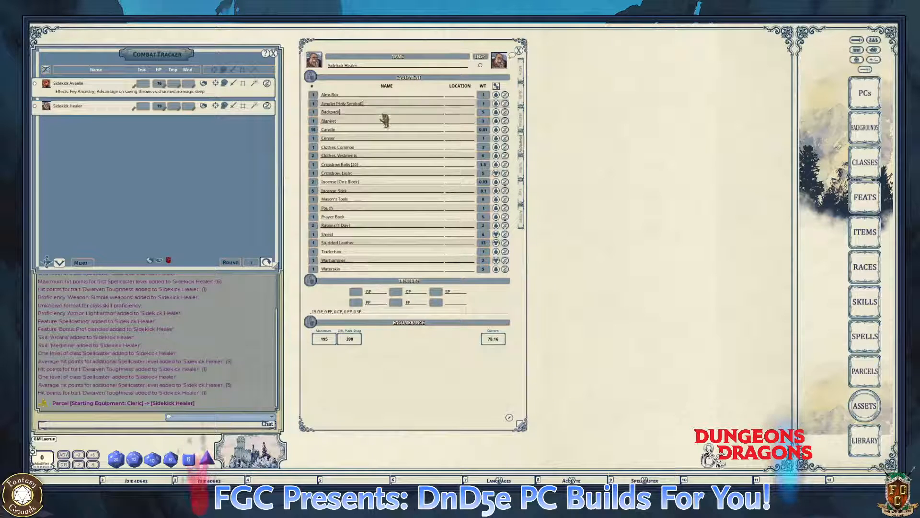
- Check the healer's features, proficiencies, languages, weapons and actions, and return to the equipment list
left_click(523, 120)
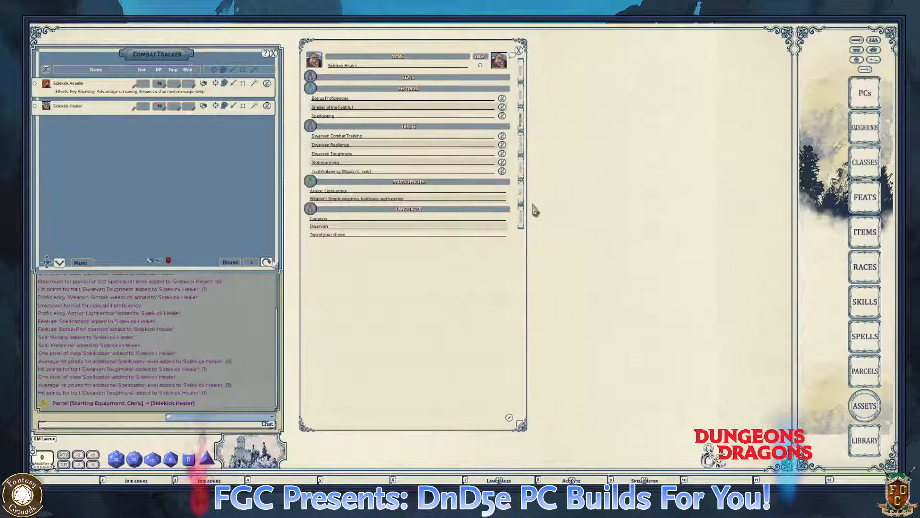
left_click(523, 216)
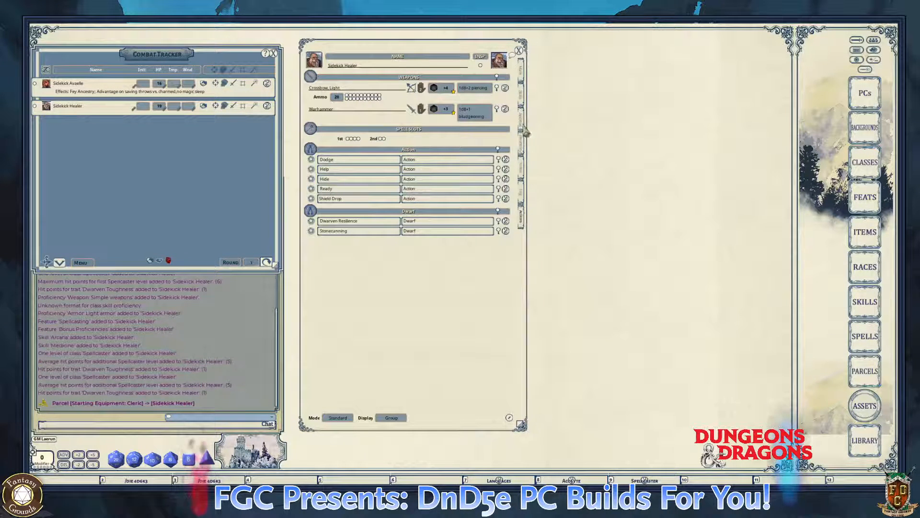
left_click(523, 123)
left_click(524, 144)
key("ctrl")
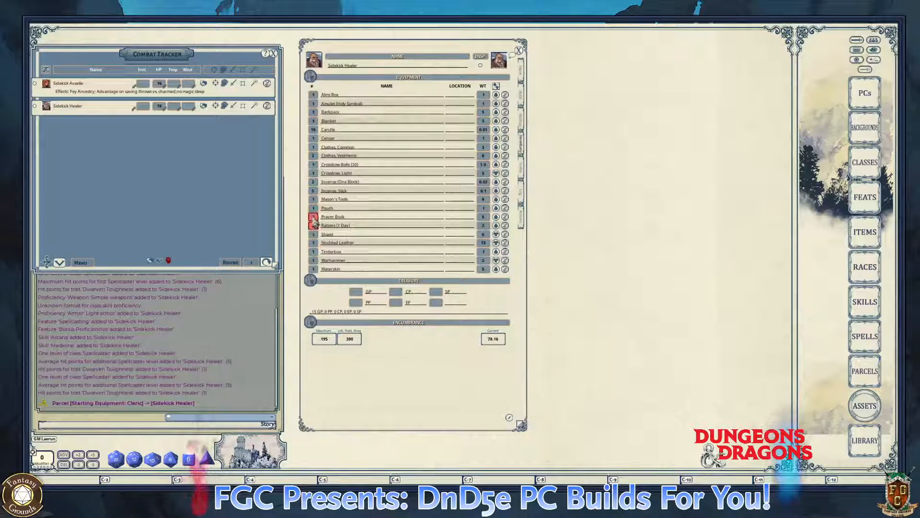
- Set the location of the Prayer Book, Rations, Tinderbox, Mason's Tools and Waterskin to Backpack
left_click(465, 218)
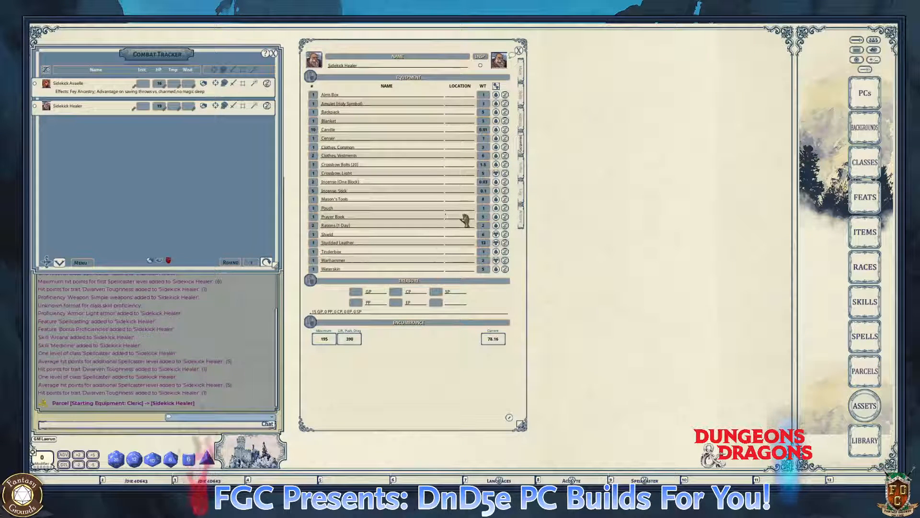
type("Backpack")
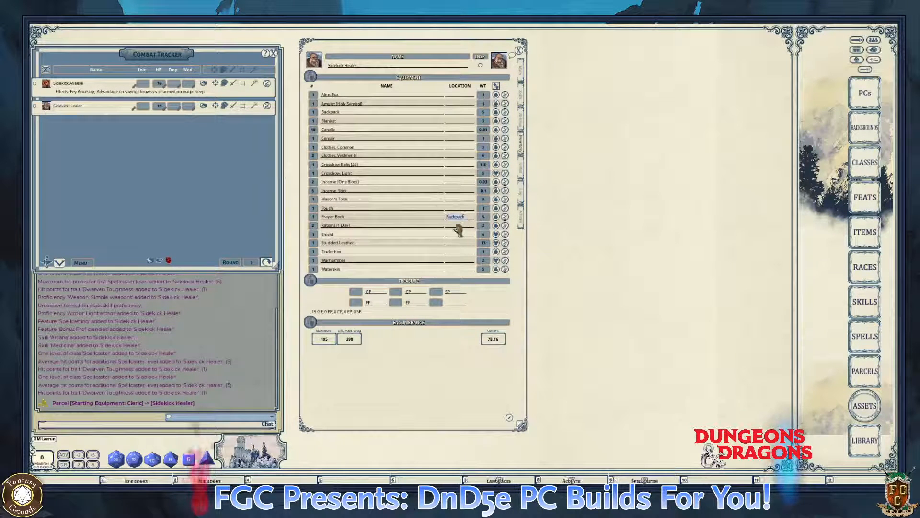
left_click(458, 227)
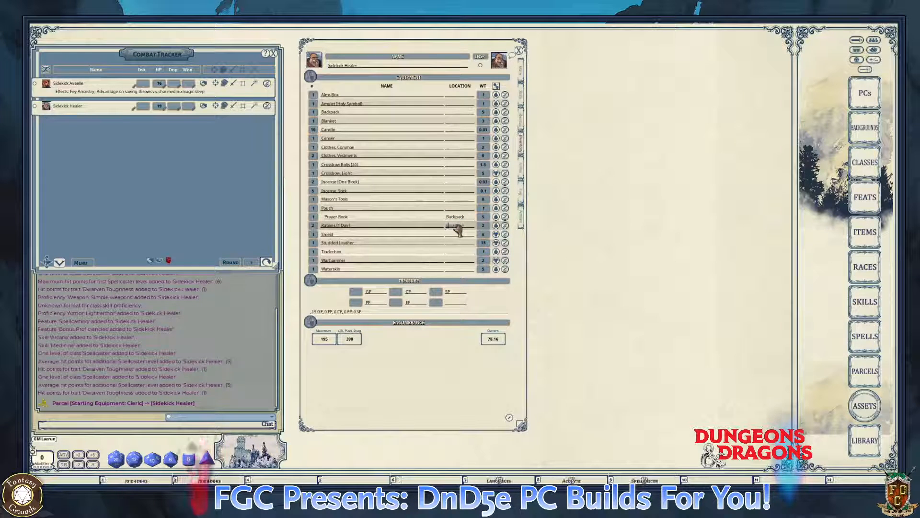
type("Backpack")
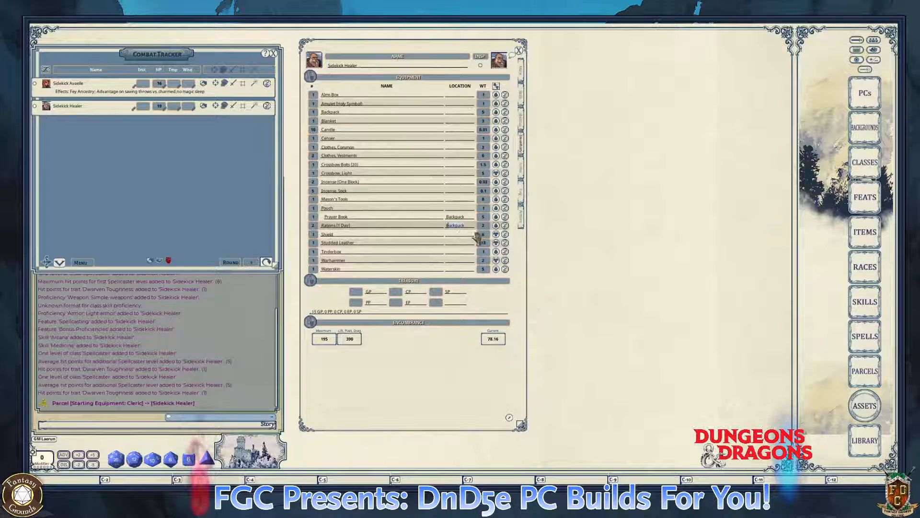
left_click(455, 252)
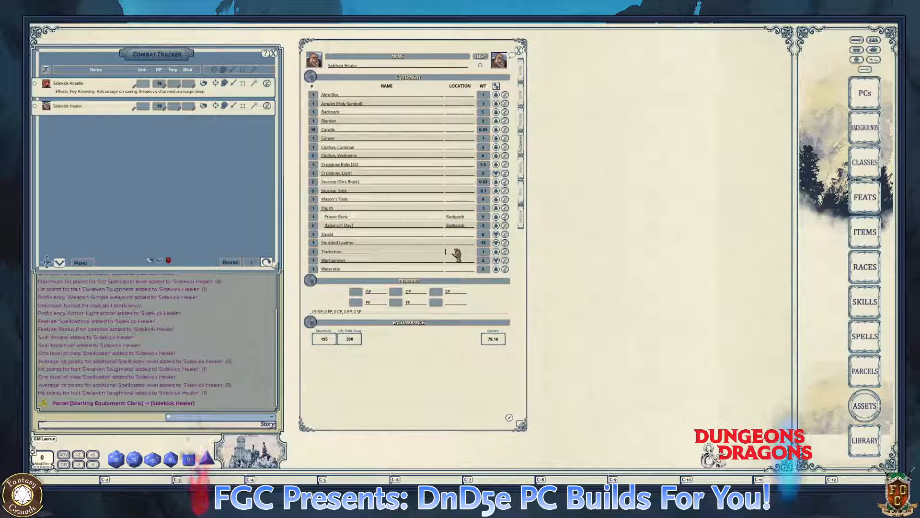
type("Backpack")
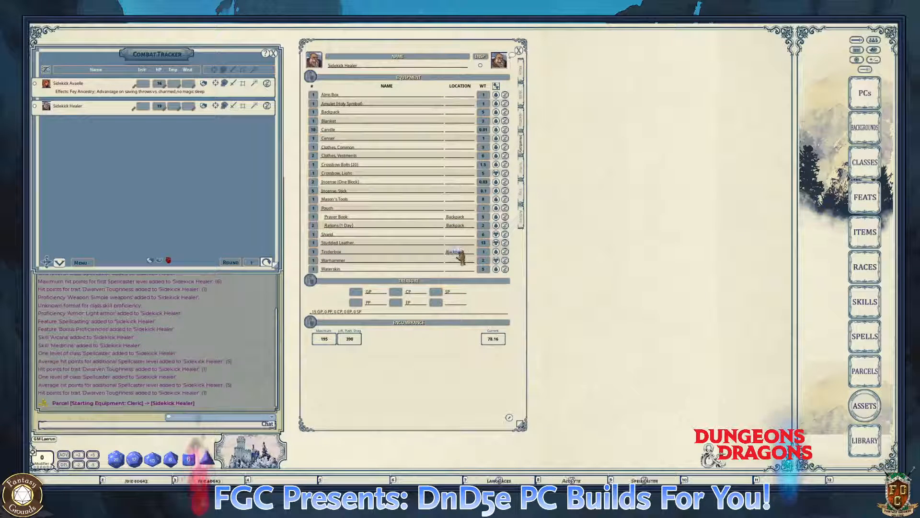
left_click(455, 200)
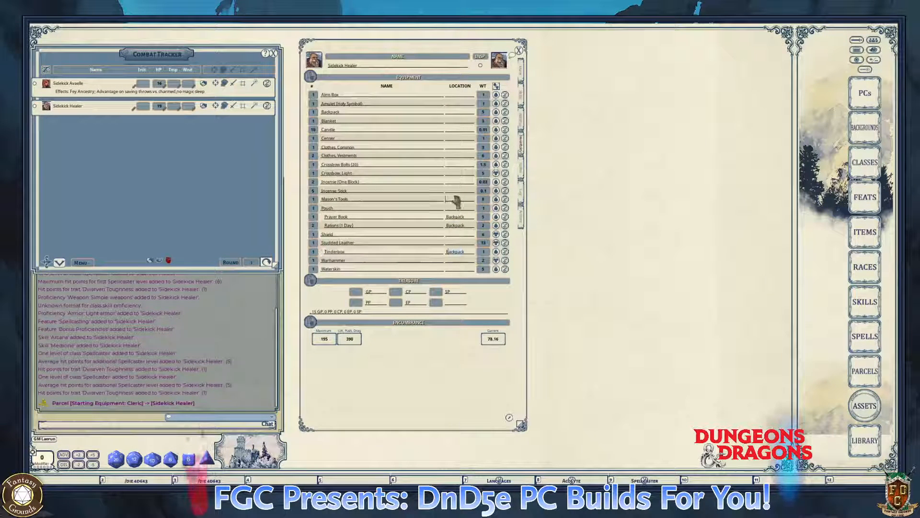
type("Backpack")
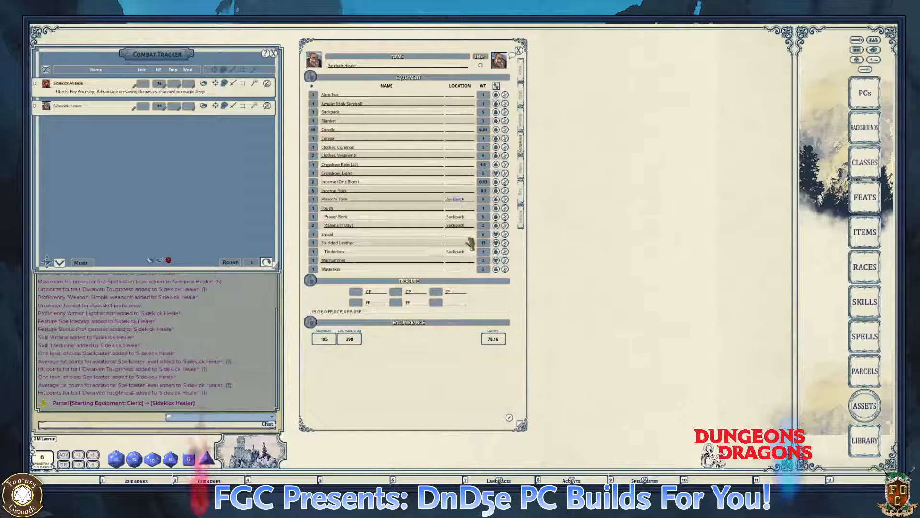
left_click(458, 269)
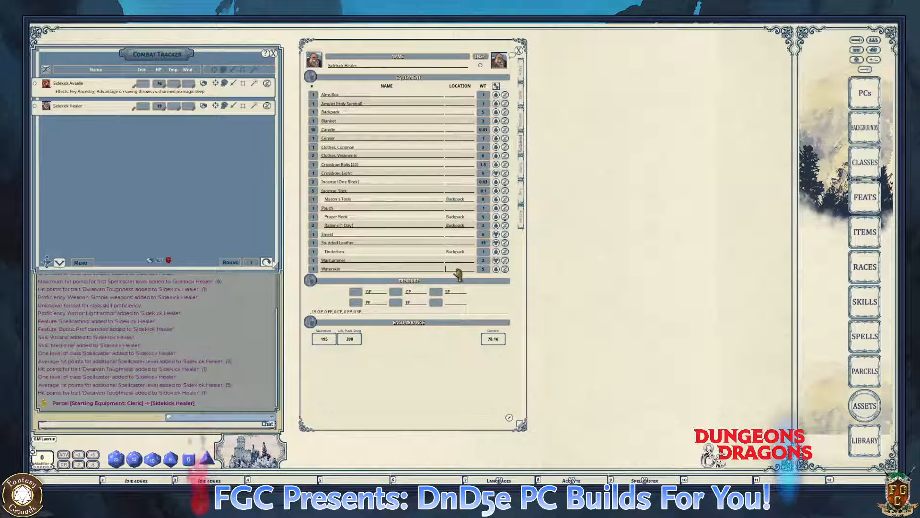
type("Backpack")
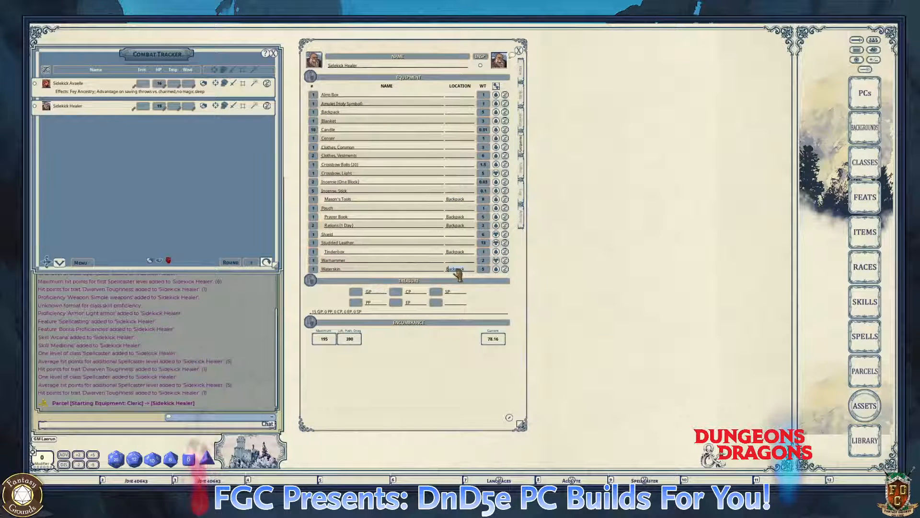
left_click(460, 175)
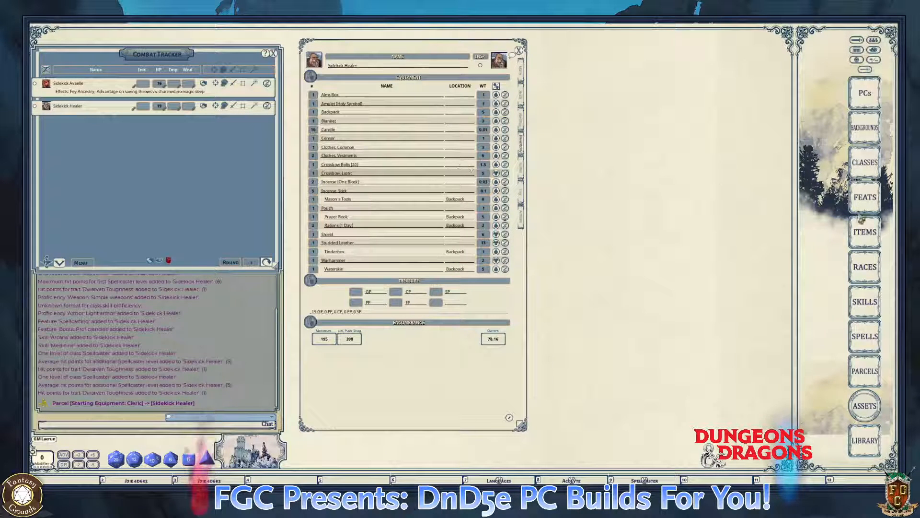
- Search the item records for "case", add Case, Crossbow Bolt to the healer's equipment, and close the item list
left_click(862, 234)
left_click(564, 250)
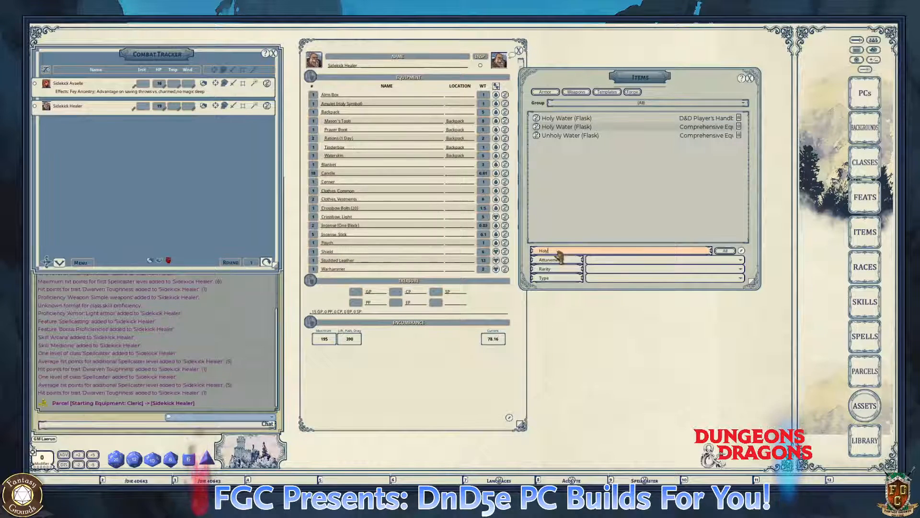
key("BackSpace")
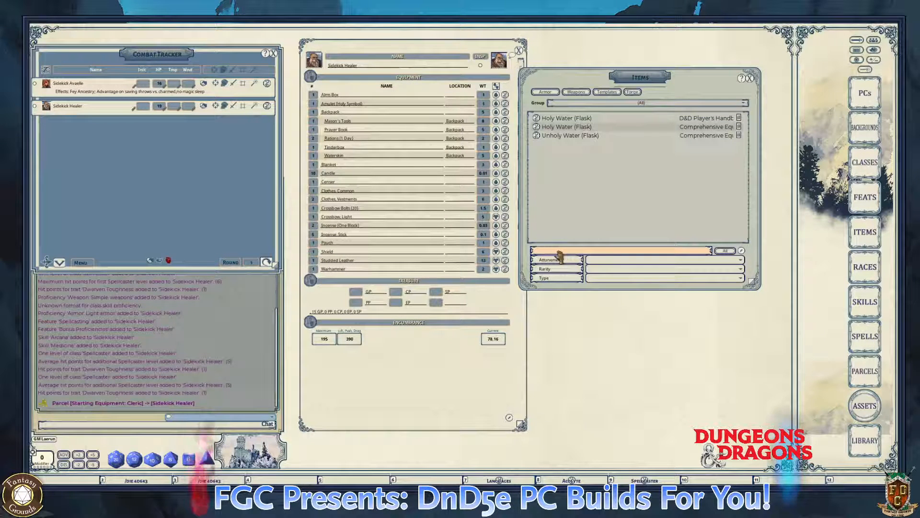
type("cl")
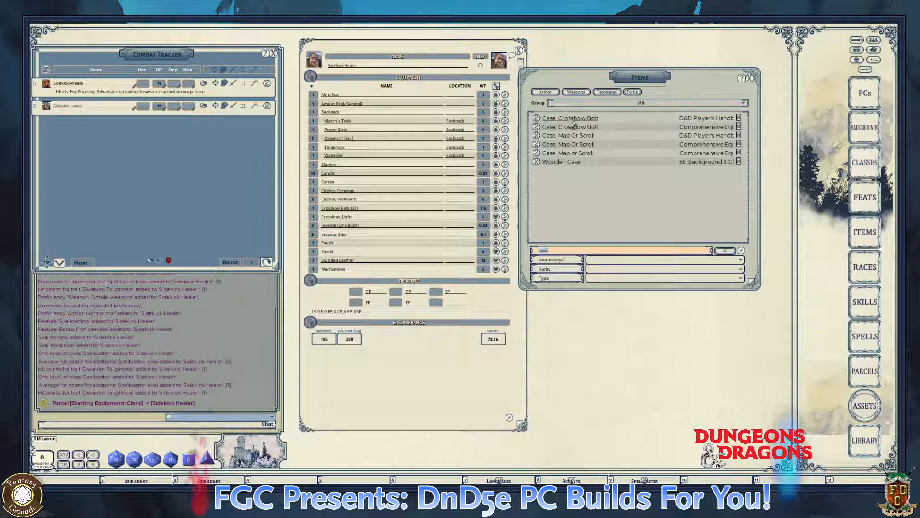
left_click_drag(535, 126, 384, 168)
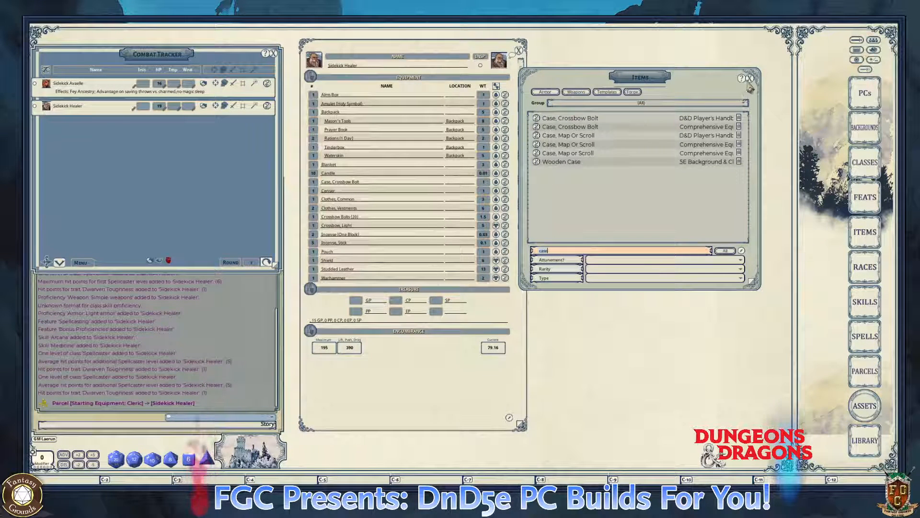
left_click(750, 78)
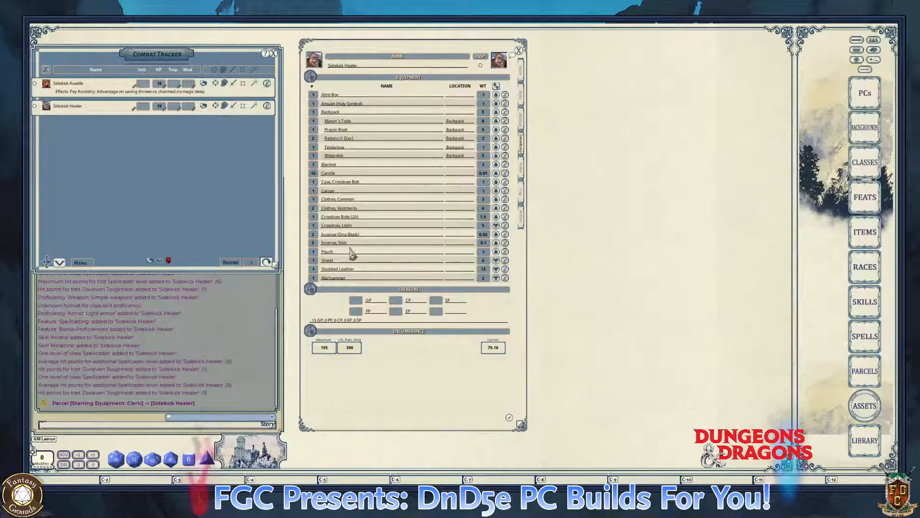
- Enter "Case, Crossbow" as the location of the Case, Crossbow Bolt entry
left_click(457, 182)
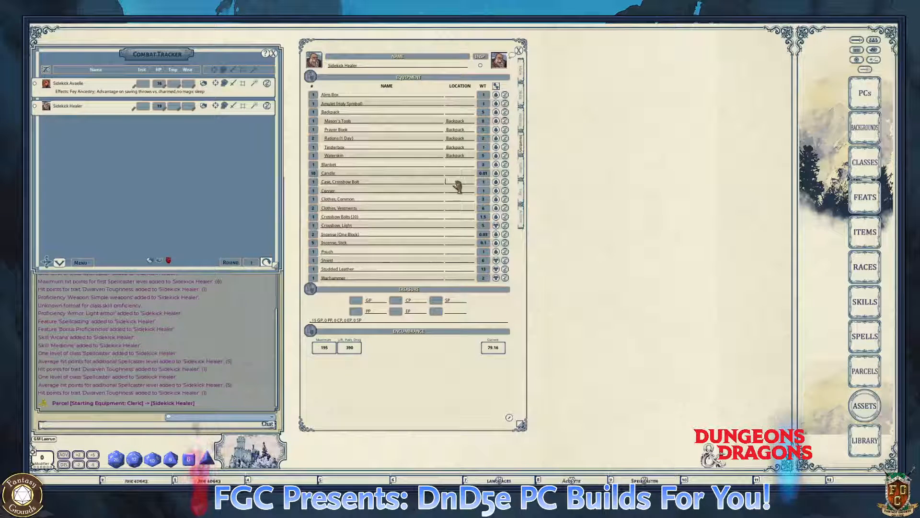
type("Case, Crossbow")
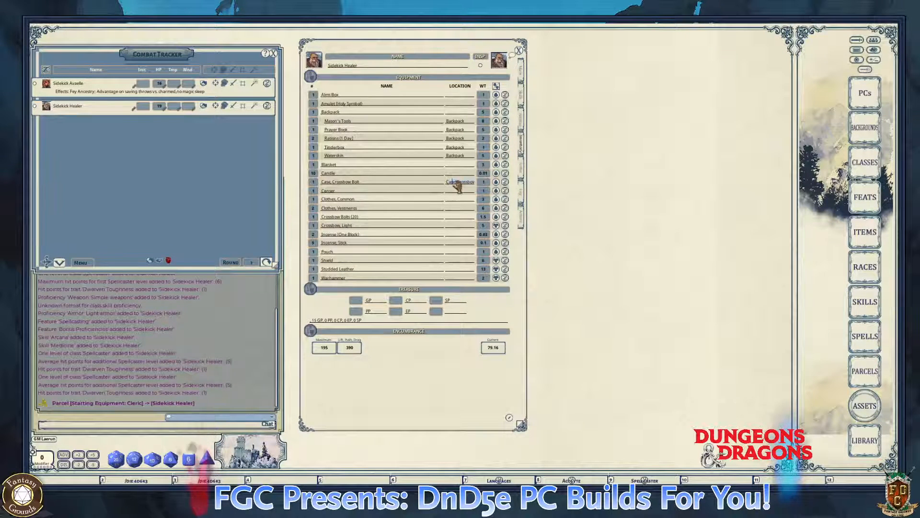
key("Return")
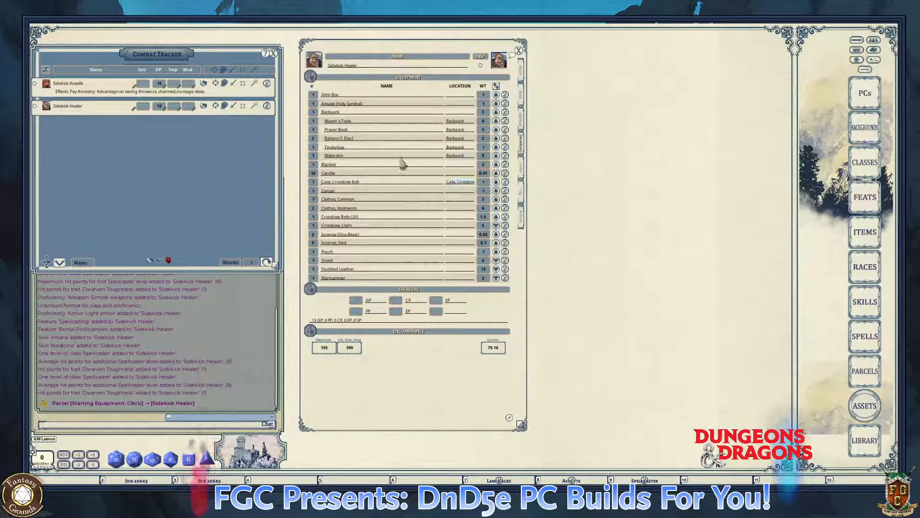
- Set the location of the Blanket, Candle and Alms Box to Backpack, and of the Amulet (Holy Symbol) to Pouch
mouse_move(463, 177)
left_mouse_down()
mouse_move(484, 183)
mouse_move(459, 167)
left_mouse_up()
left_click(459, 166)
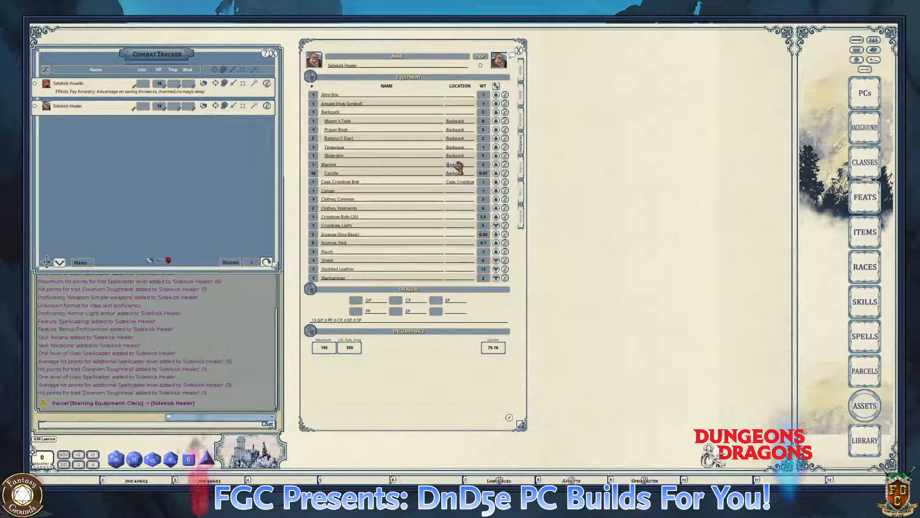
left_click(454, 104)
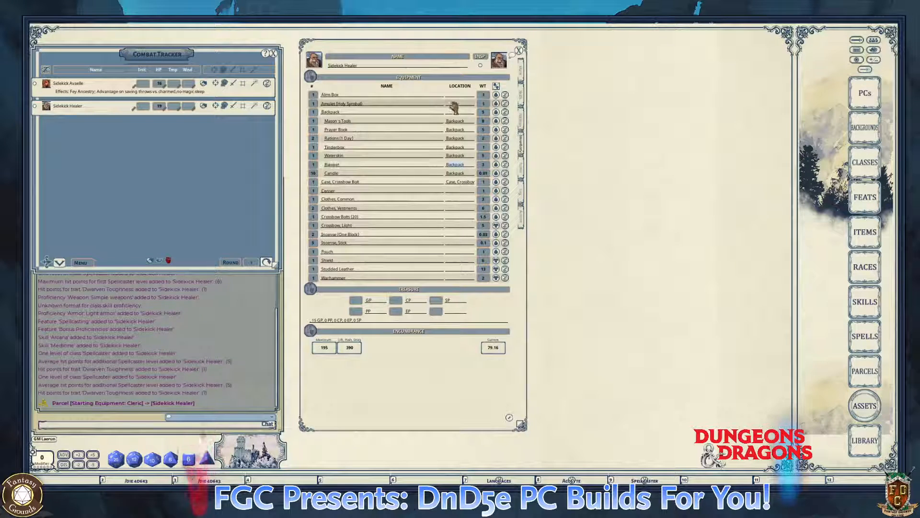
type("Po")
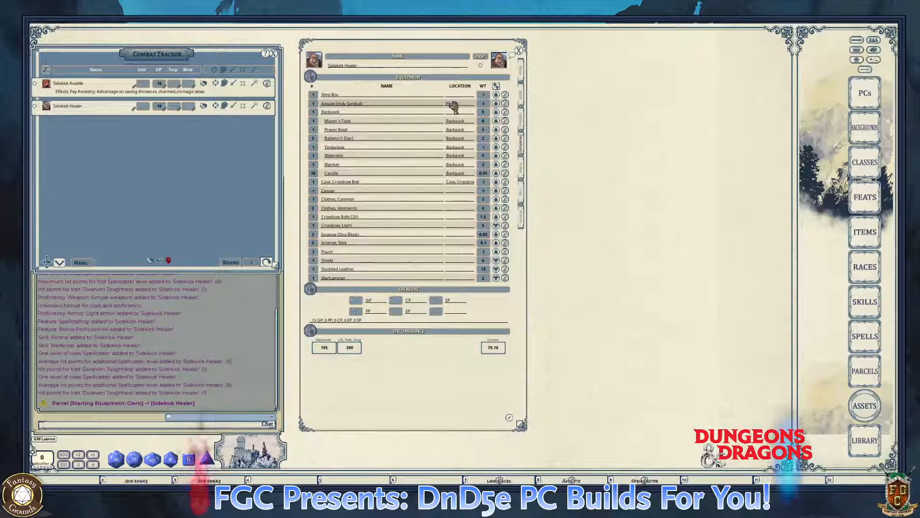
type("uch")
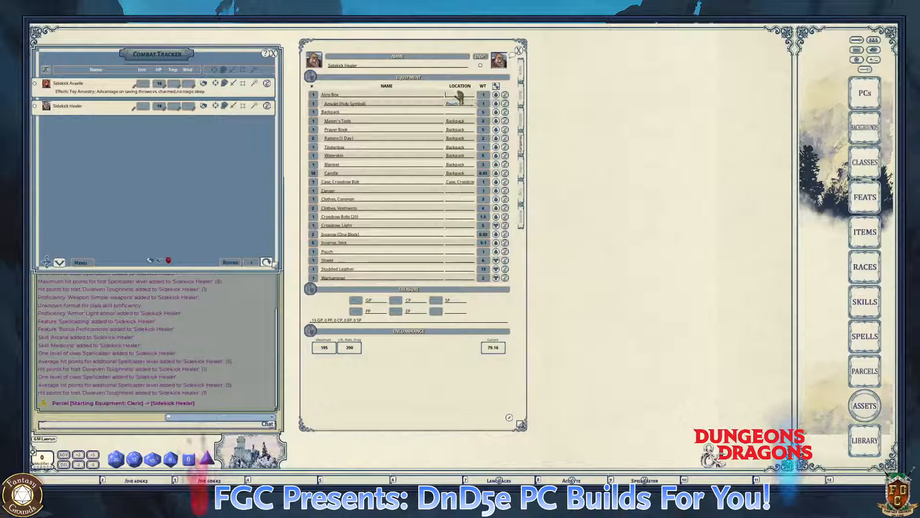
type("Backpack")
left_click(409, 130)
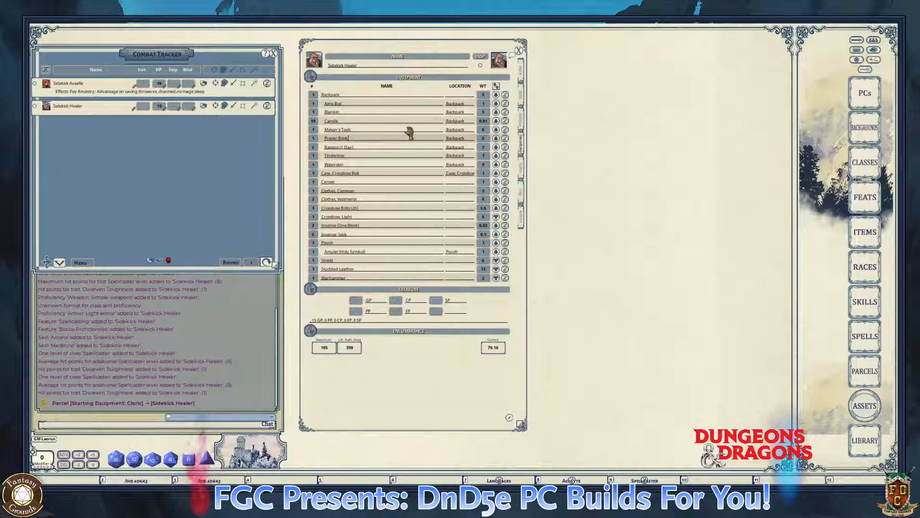
- Set the location of the Censer and the Clothes, Vestments to Backpack, and set the vestments' quantity to 1
left_click(459, 184)
type("Backpack")
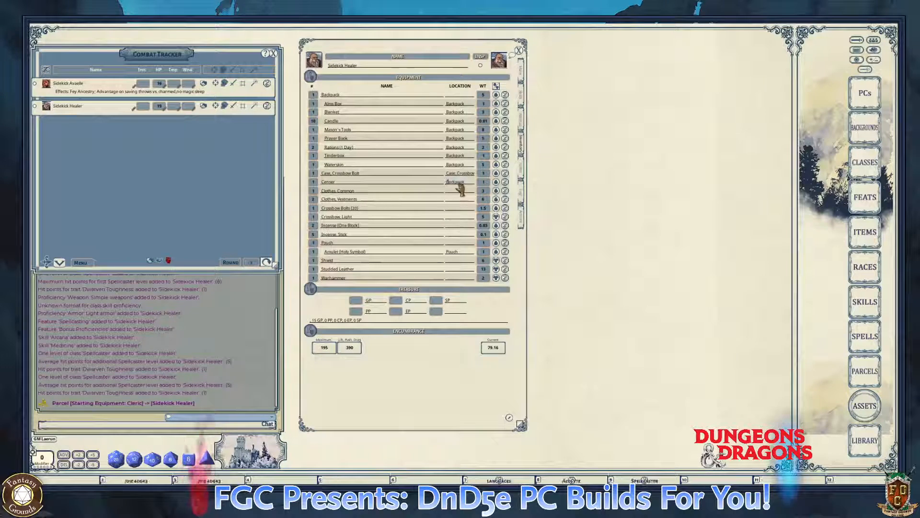
left_click_drag(461, 183, 448, 186)
left_click(446, 190)
left_click(446, 199)
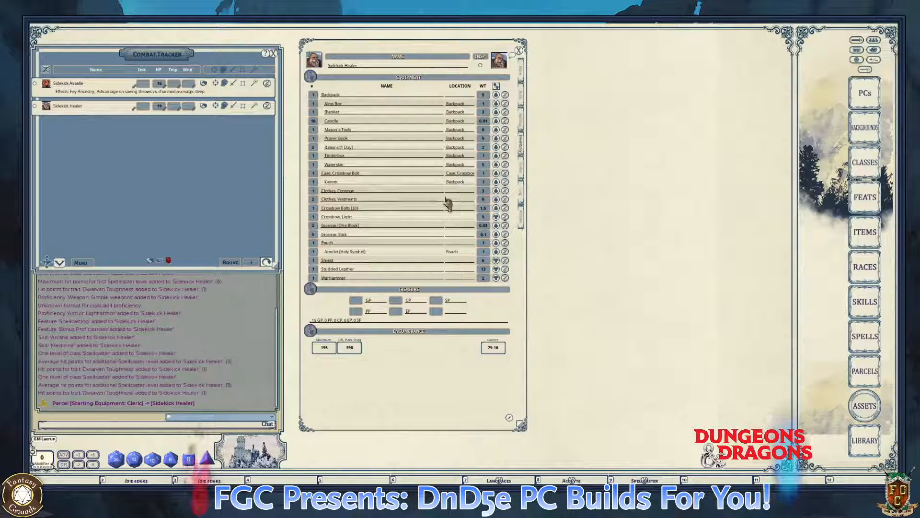
type("Backpack")
left_click(313, 199)
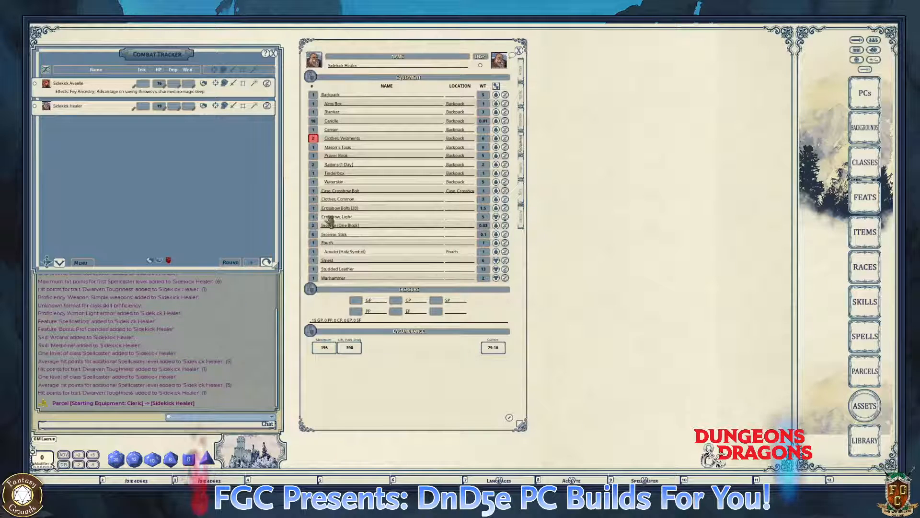
left_click(450, 208)
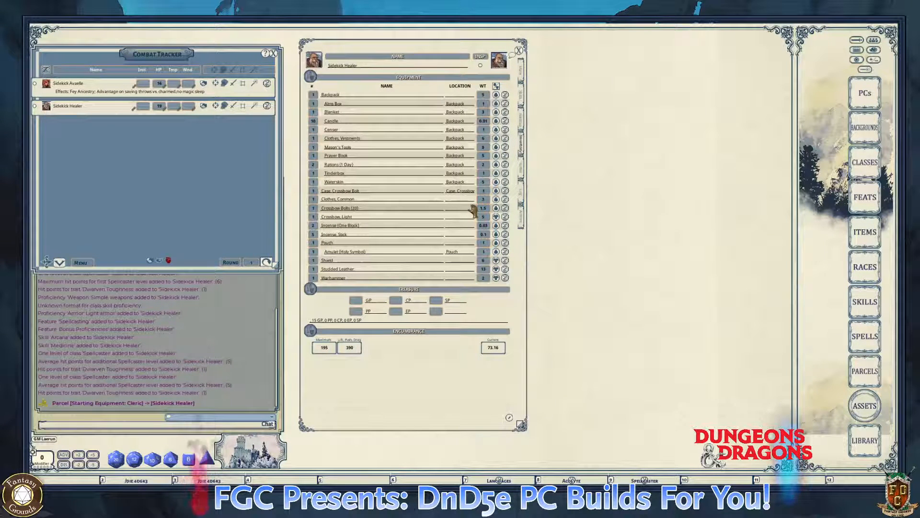
key("shift")
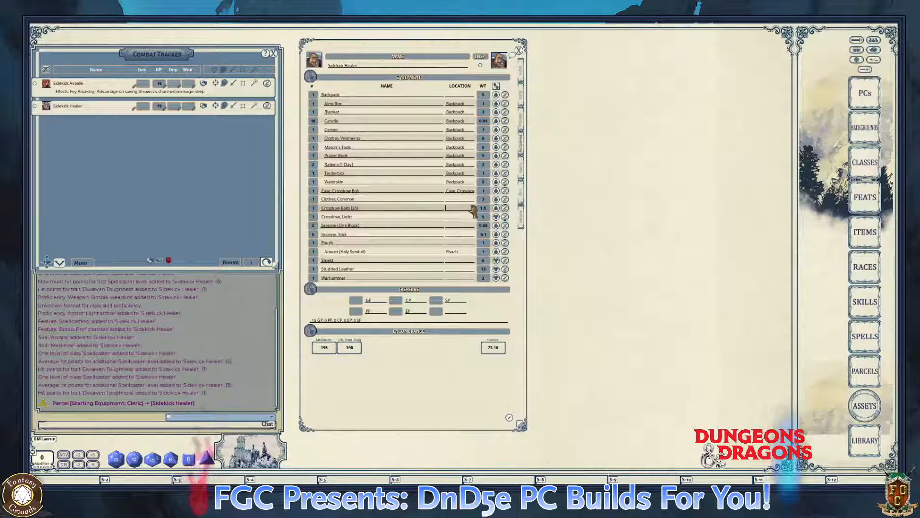
type("V")
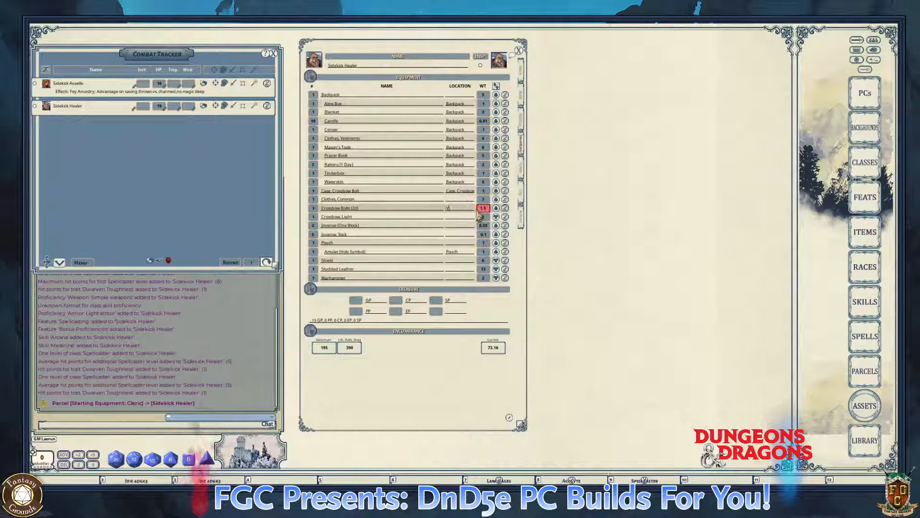
type("a")
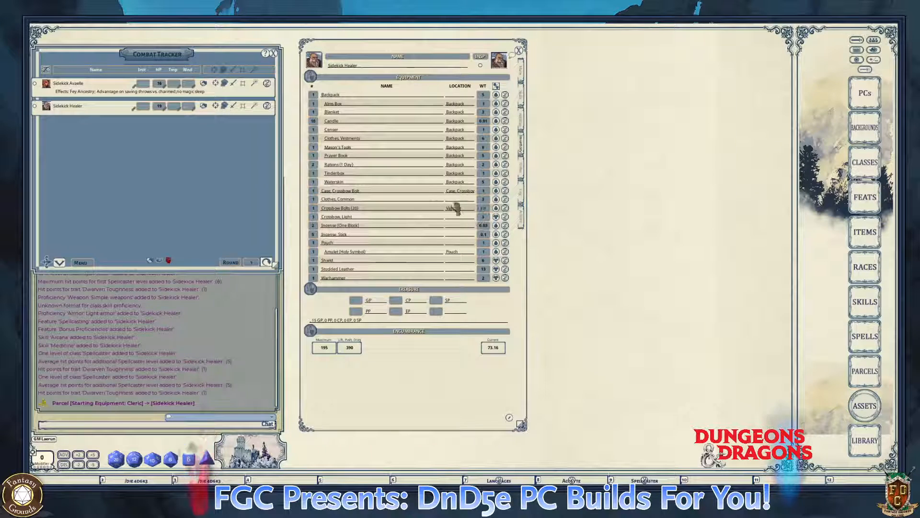
- Clear the location of the Case, Crossbow Bolt entry
left_click(459, 192)
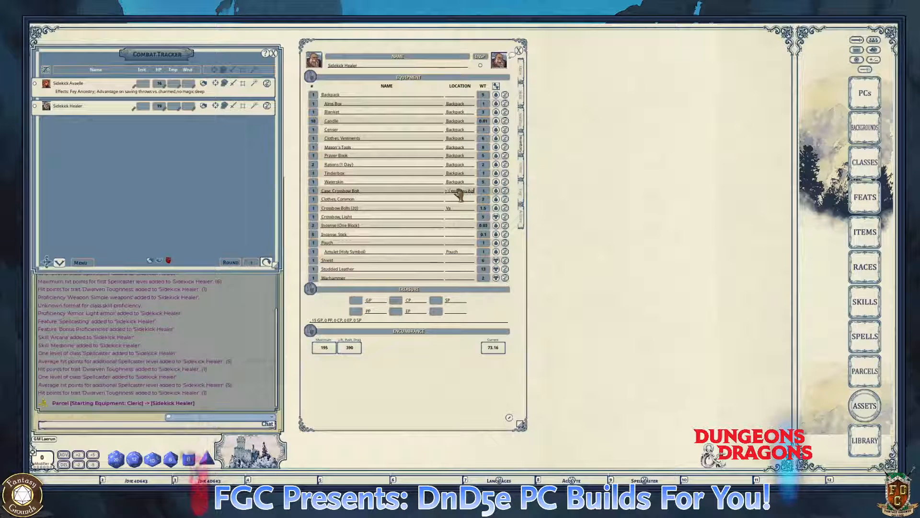
key("BackSpace")
key("BackSpace")
key("BackSpace")
key("BackSpace")
key("BackSpace")
key("BackSpace")
key("BackSpace")
key("BackSpace")
key("BackSpace")
key("BackSpace")
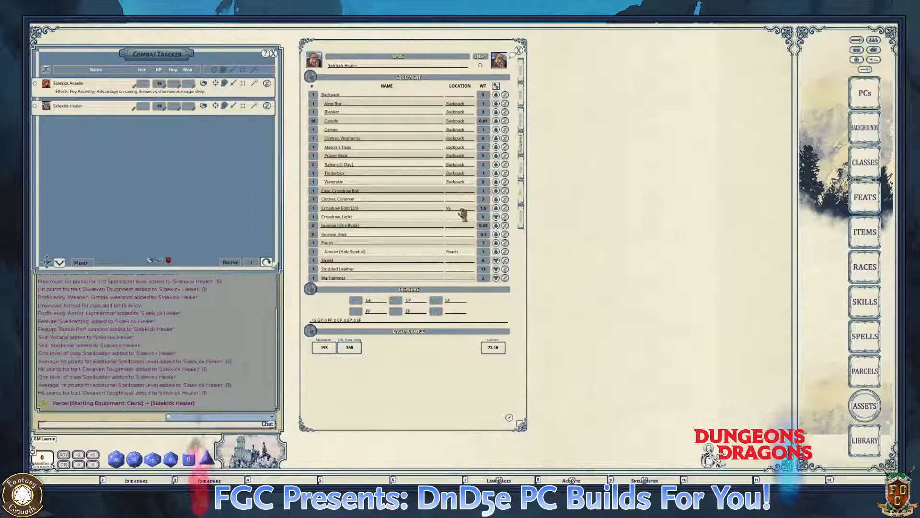
- Set the location of the Crossbow Bolts (20) to "Case, Crossbow Bolt"
left_click(459, 209)
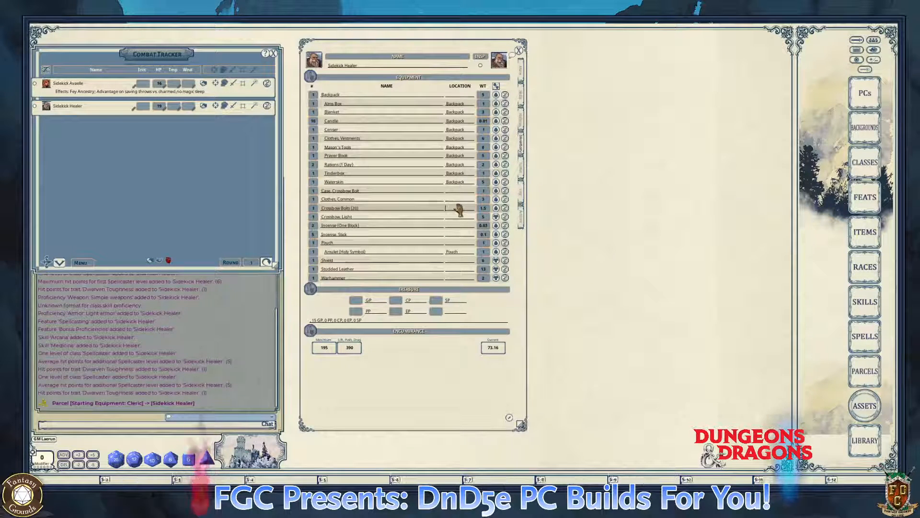
key("BackSpace")
key("BackSpace")
type("Candle")
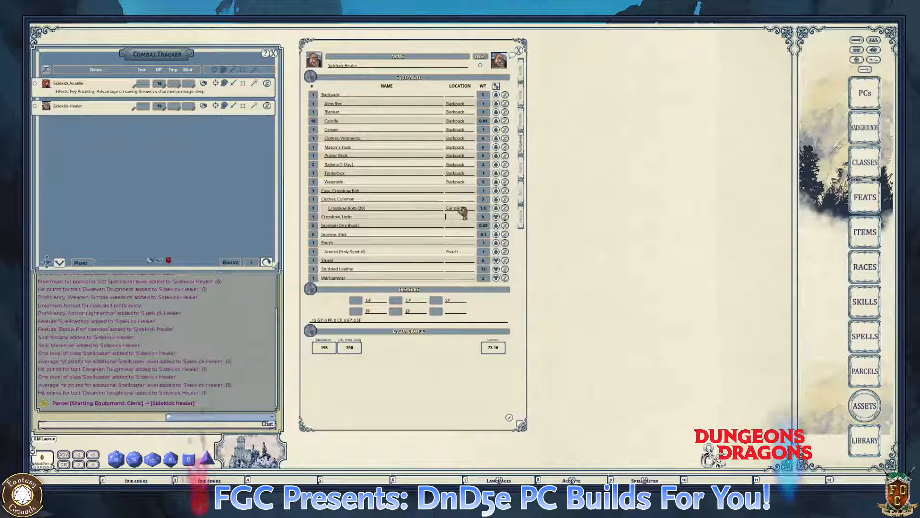
key("BackSpace")
key("BackSpace")
key("BackSpace")
key("BackSpace")
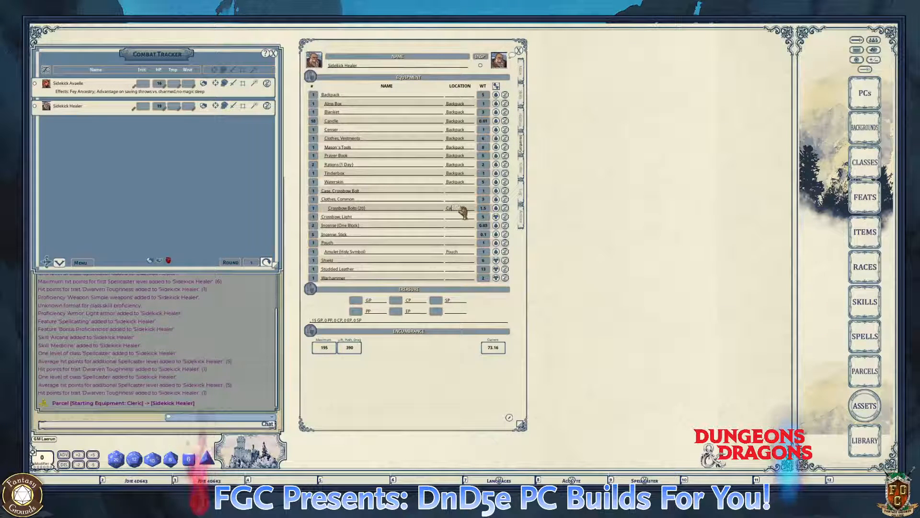
type("se, Crossbow Bolt")
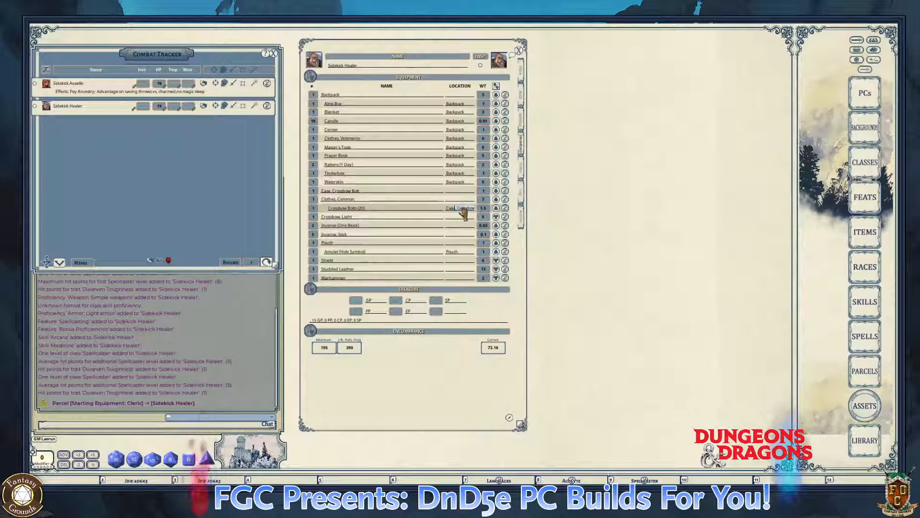
key("Tab")
- Set the location of the Incense (One Block), Incense, Stick and Clothes, Common to Backpack
left_click(457, 225)
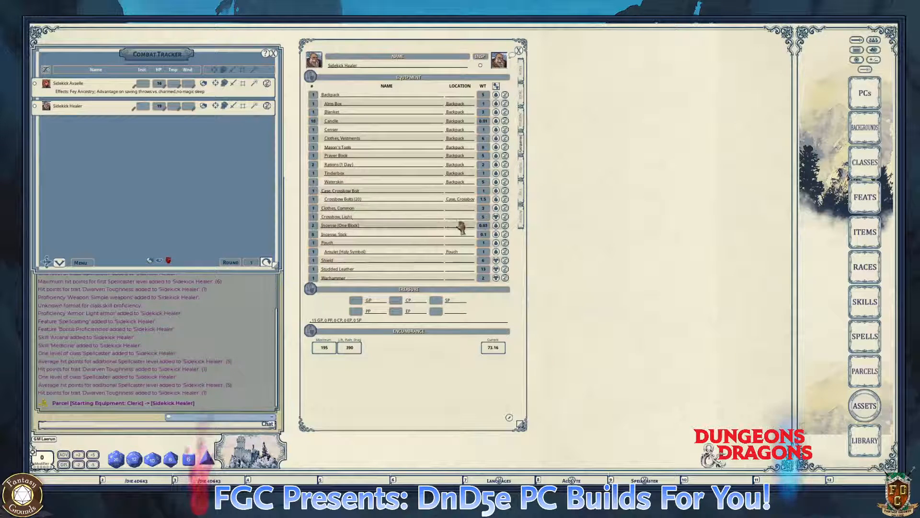
type("Backpack")
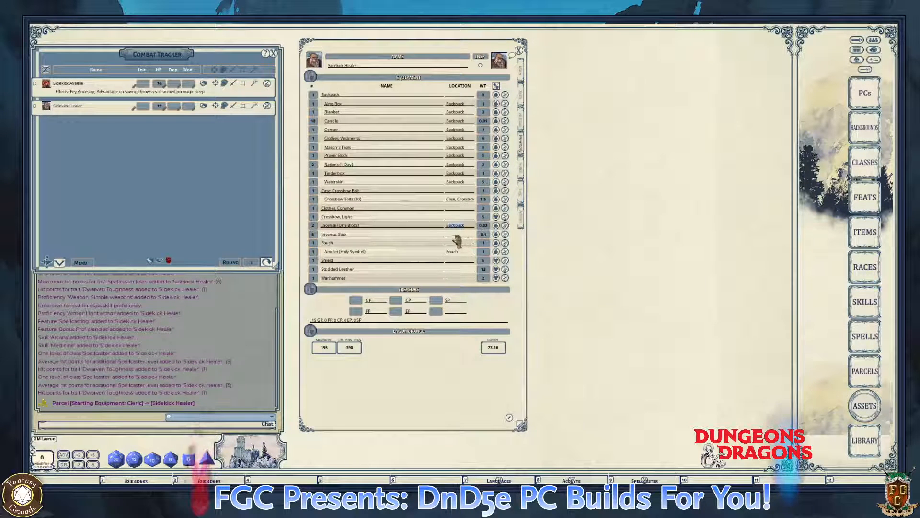
left_click(454, 234)
type("Backpack")
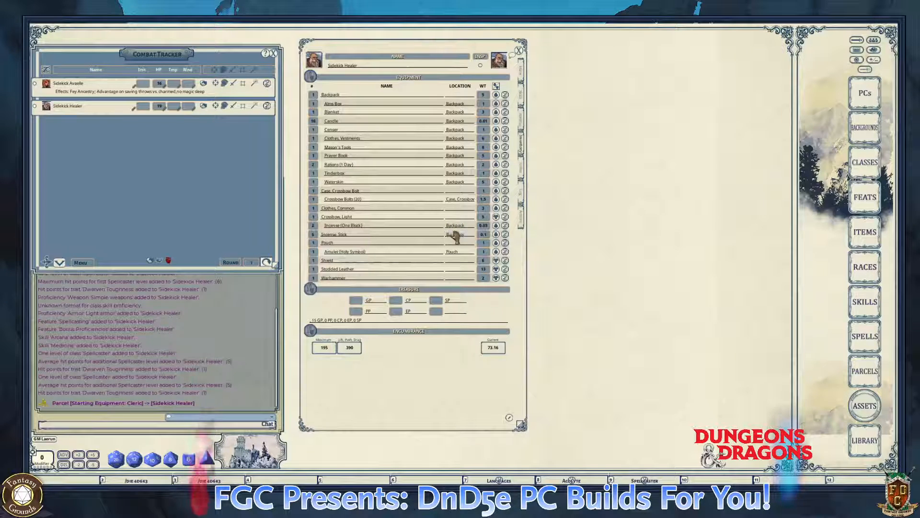
left_click(456, 278)
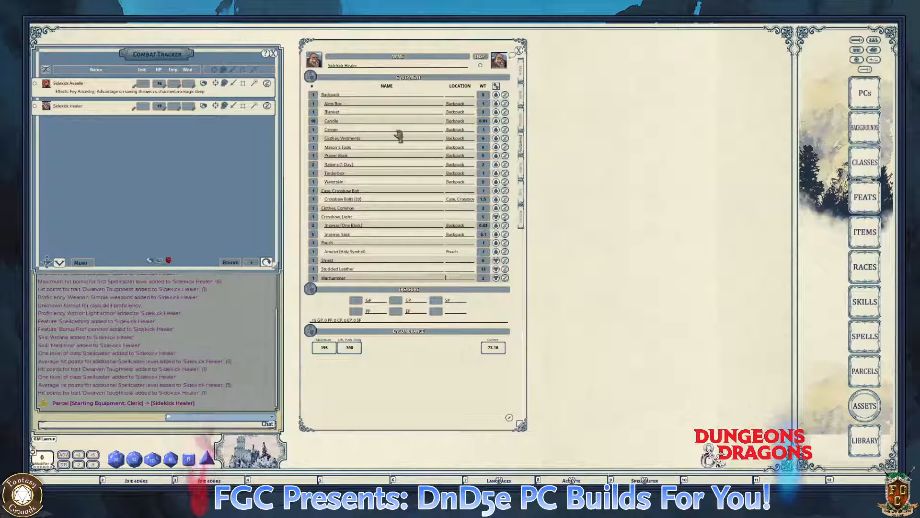
left_click(411, 194)
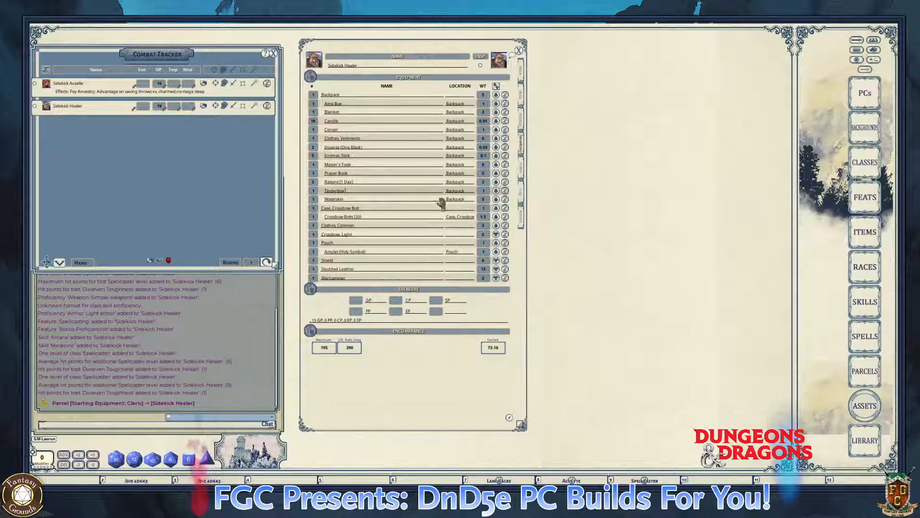
left_click(458, 228)
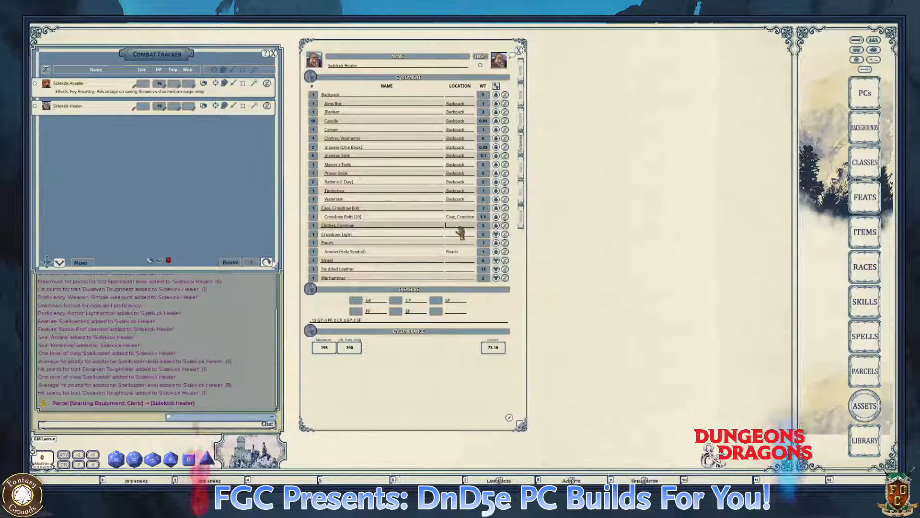
type("Backpack")
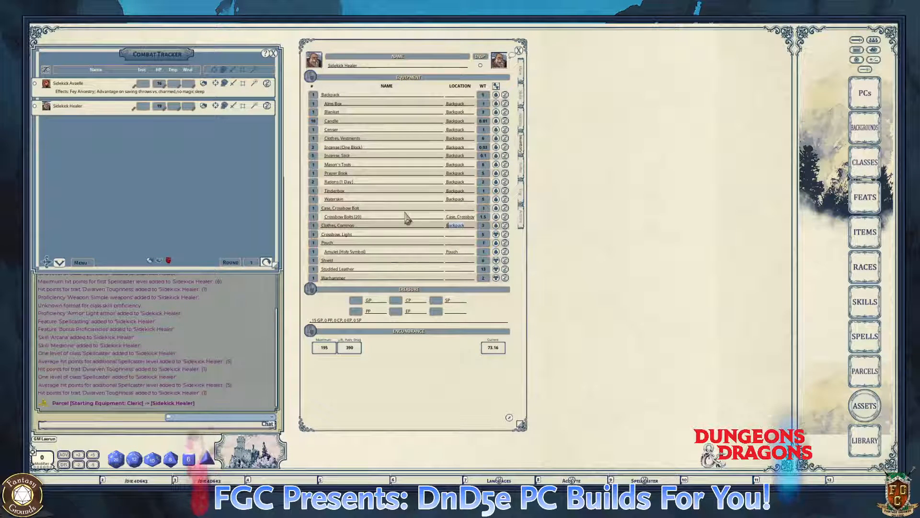
left_click(360, 183)
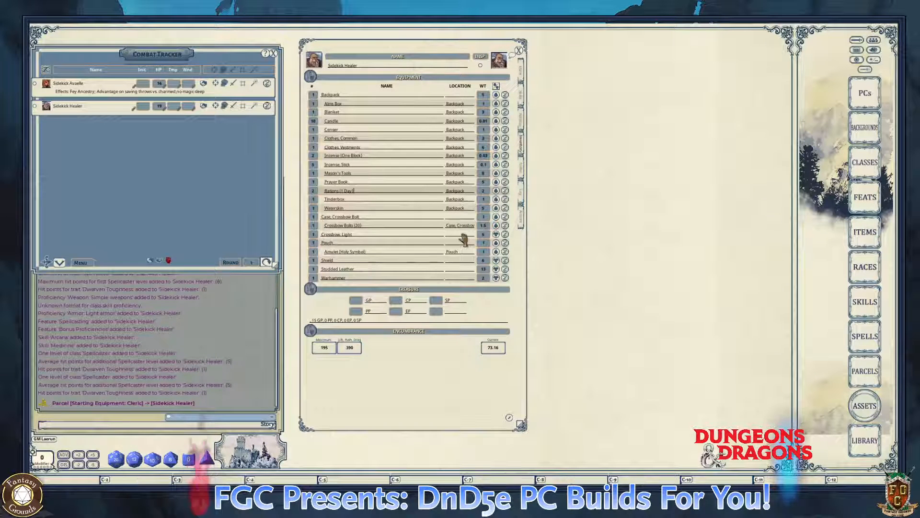
- Enter 15 GP in the healer's treasure
left_click(446, 260)
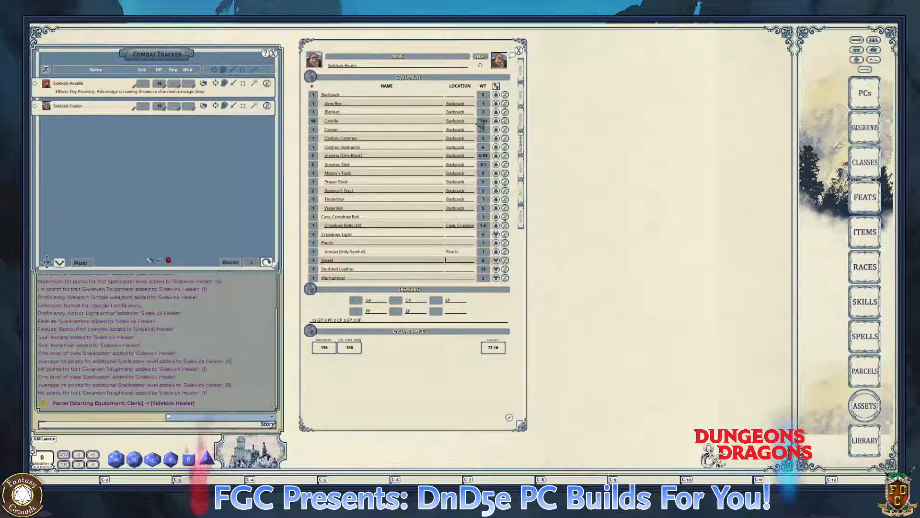
left_click(355, 300)
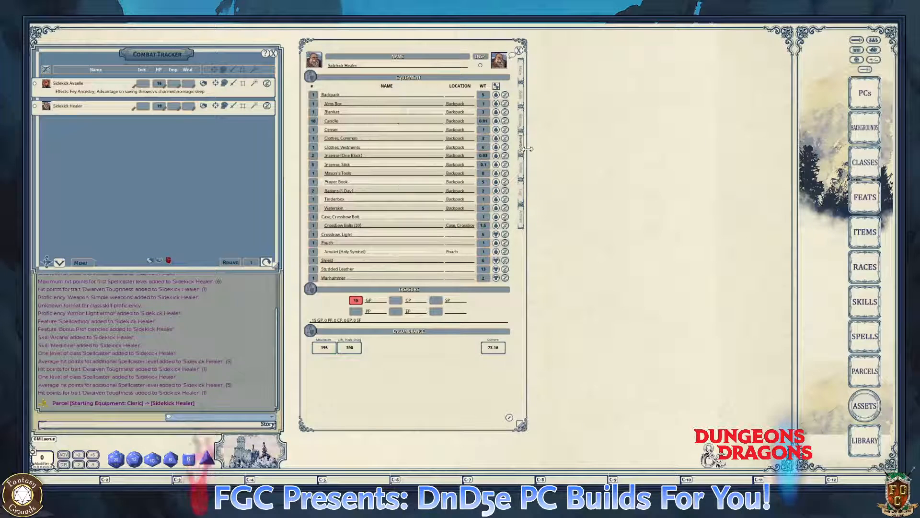
- Open the healer's personal details page and set the gender to Male
left_click(524, 172, "ctrl")
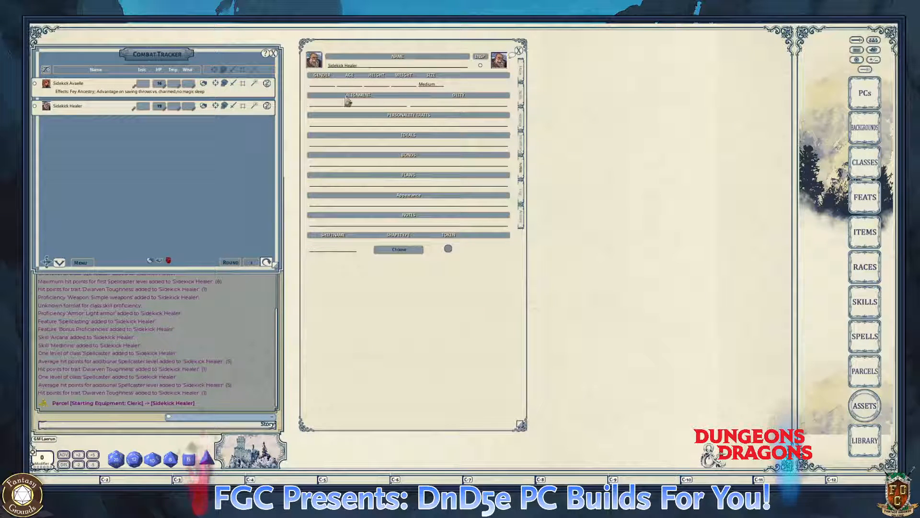
left_click(330, 85)
type("Mal")
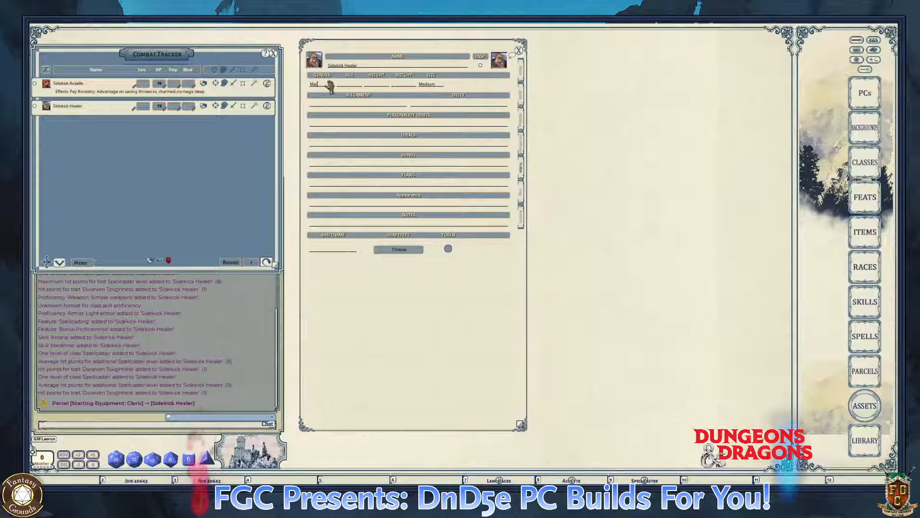
type("e")
- Set the healer's alignment to Lawful Neutral
left_click(343, 105)
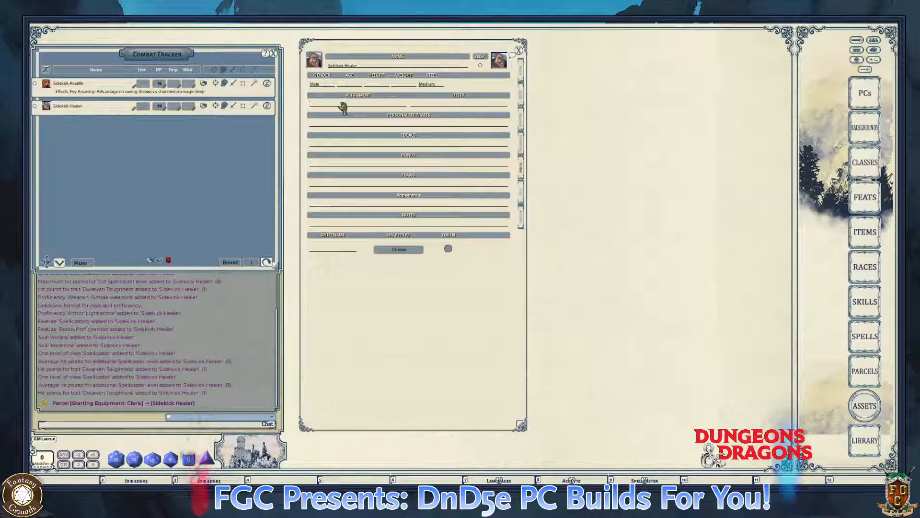
type("Lawfu")
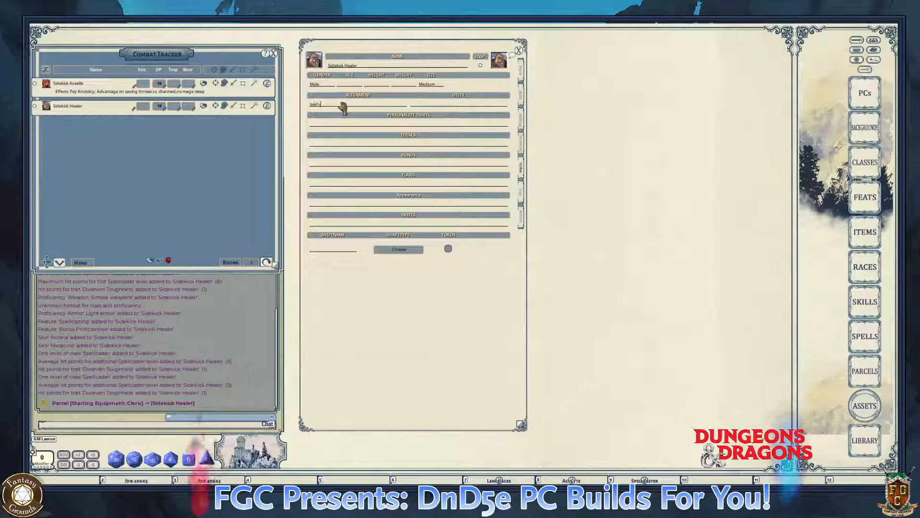
type("l")
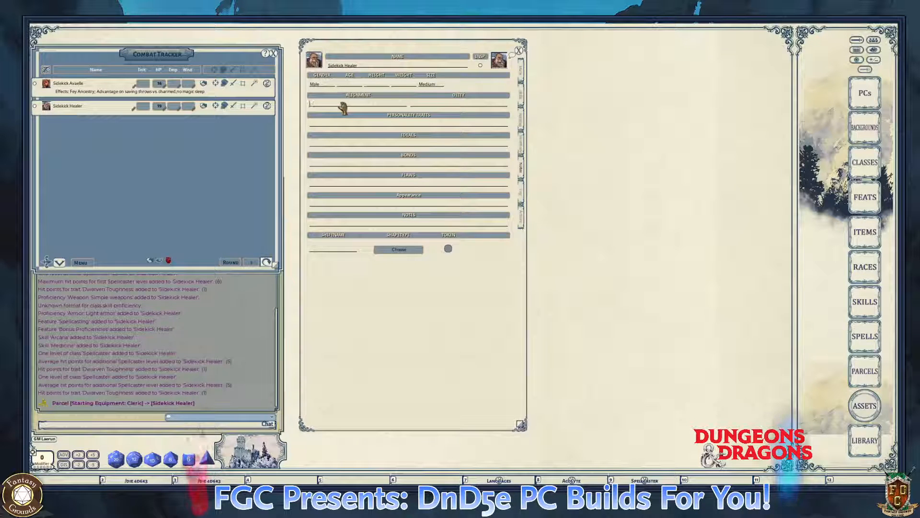
type("wful")
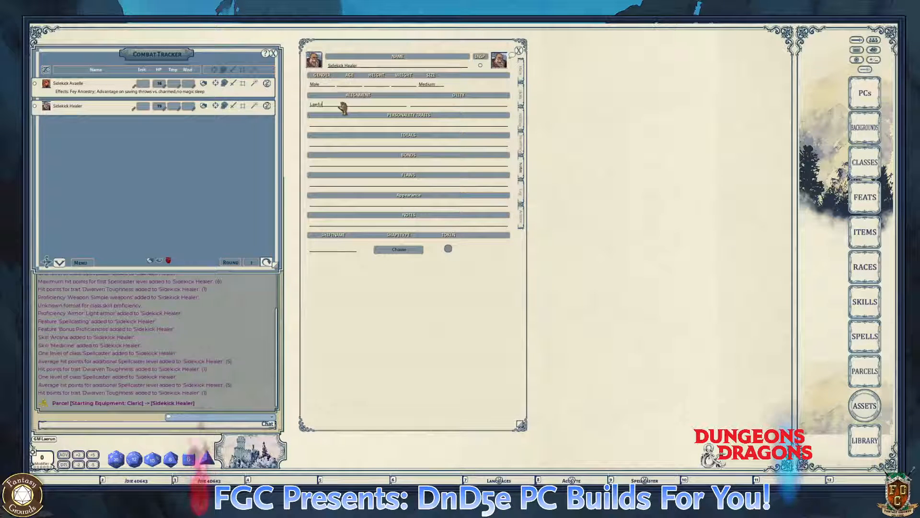
type(" Neut")
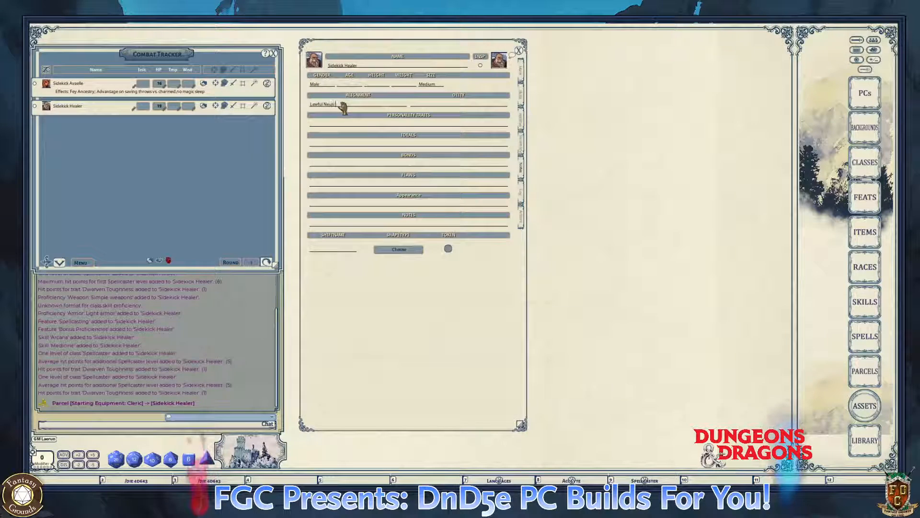
type("rla")
key("BackSpace")
key("BackSpace")
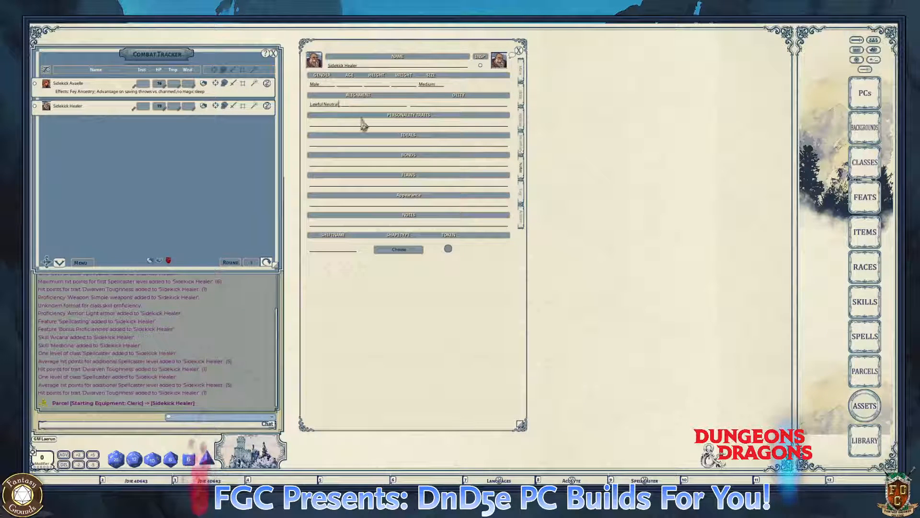
key("ctrl")
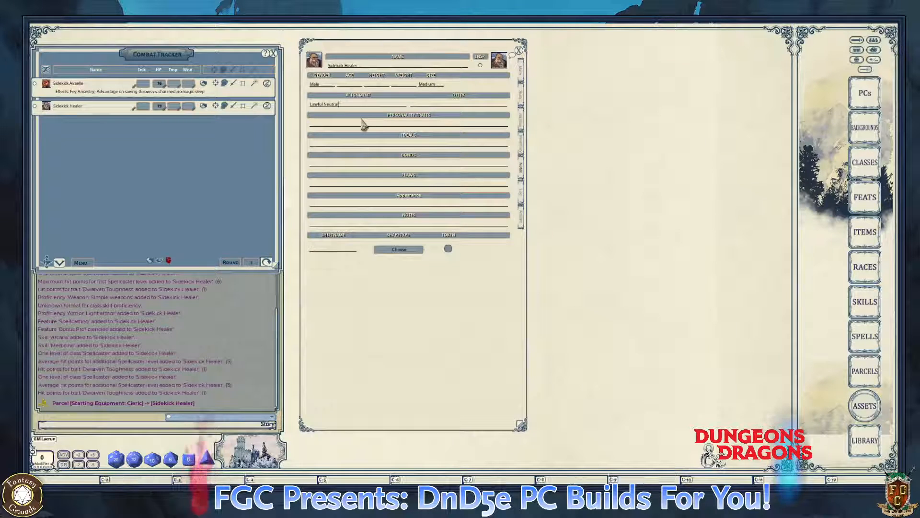
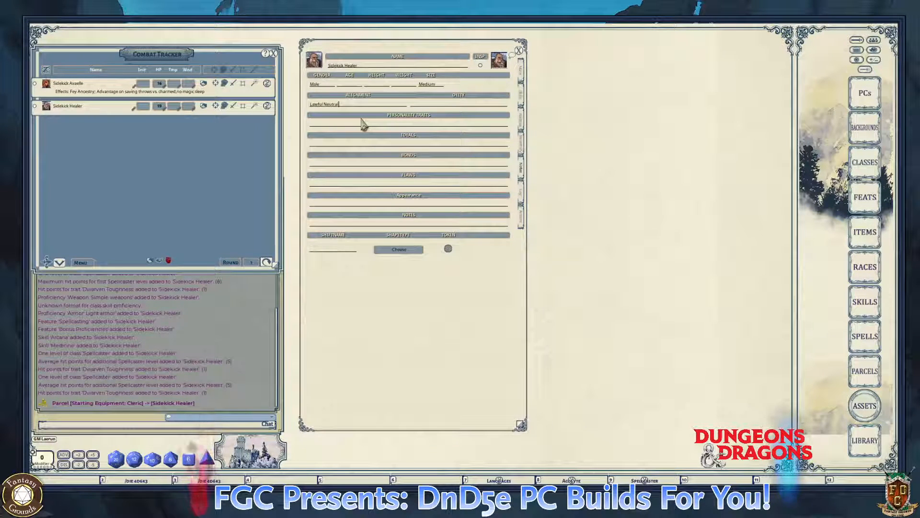
key("ctrl")
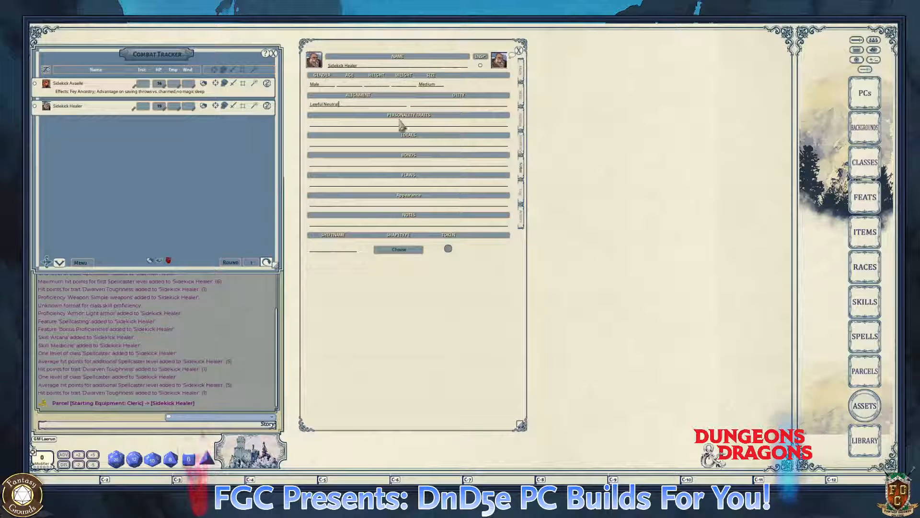
key("ctrl")
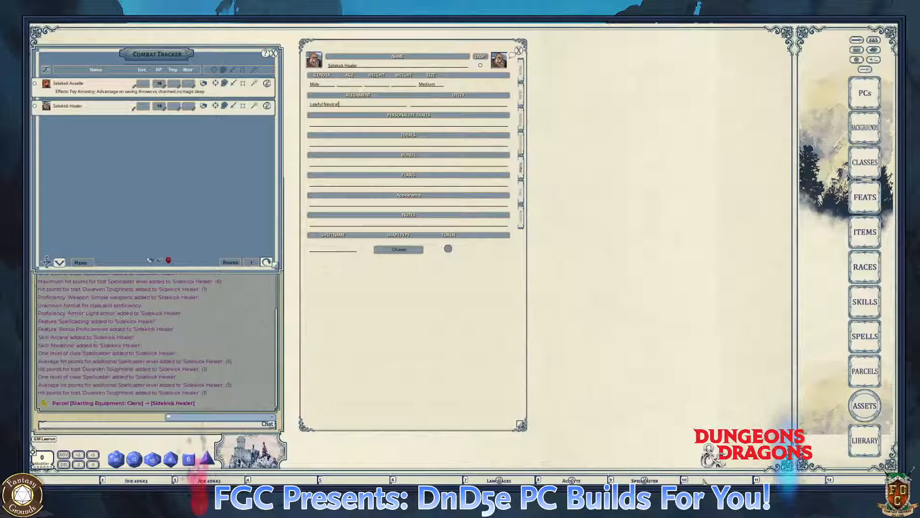
- Open the Acolyte background beside the character sheet and enlarge it to show its suggested characteristics tables
left_click(586, 481)
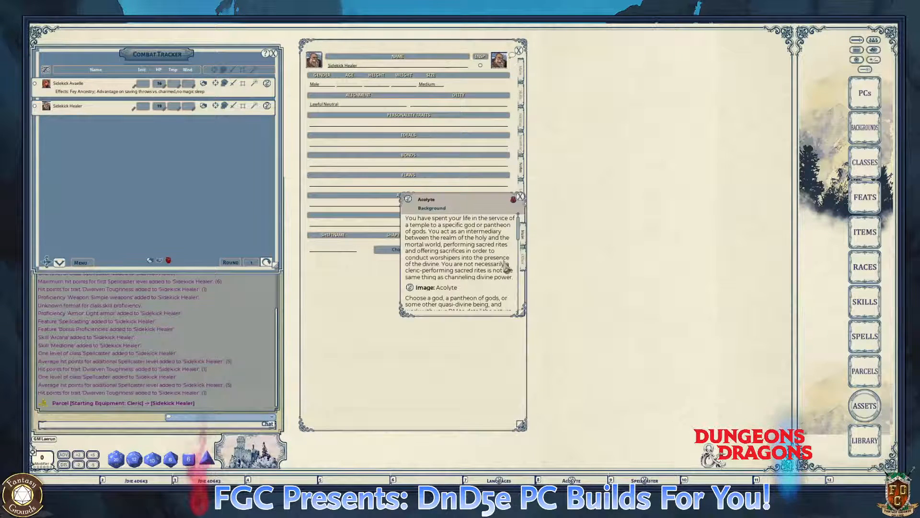
left_click_drag(463, 196, 623, 47)
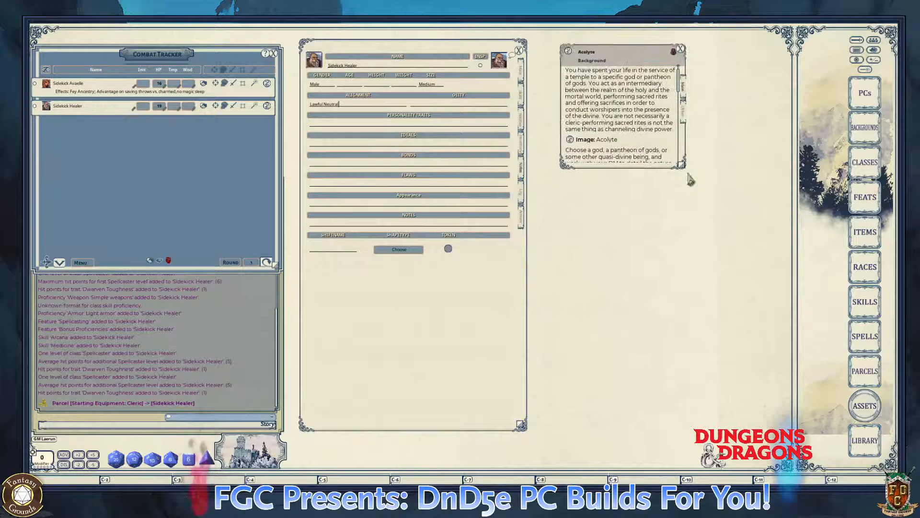
left_click_drag(684, 169, 754, 352)
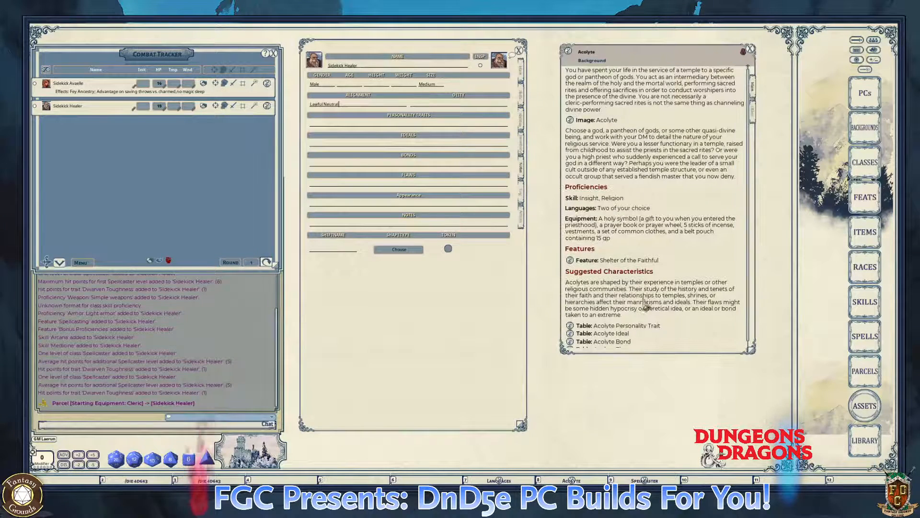
scroll(596, 321, "down", 1)
- Roll on the Acolyte Personality Trait table and copy the rolled trait into the healer's personality traits
left_click(570, 320)
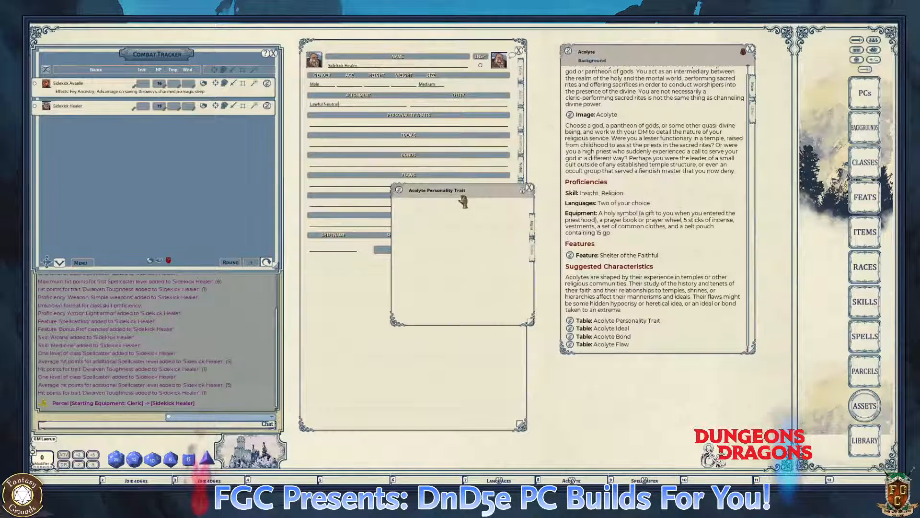
left_click_drag(464, 199, 624, 190)
left_click(561, 211)
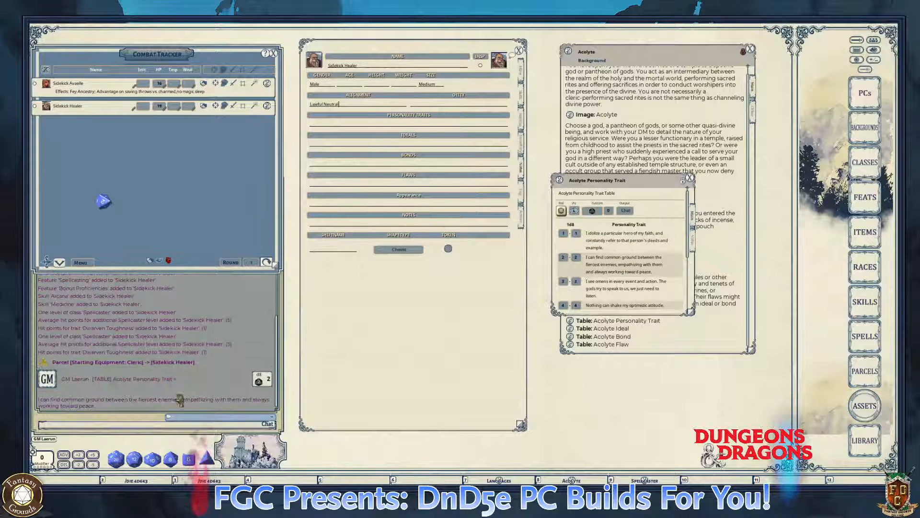
left_click_drag(179, 399, 378, 124)
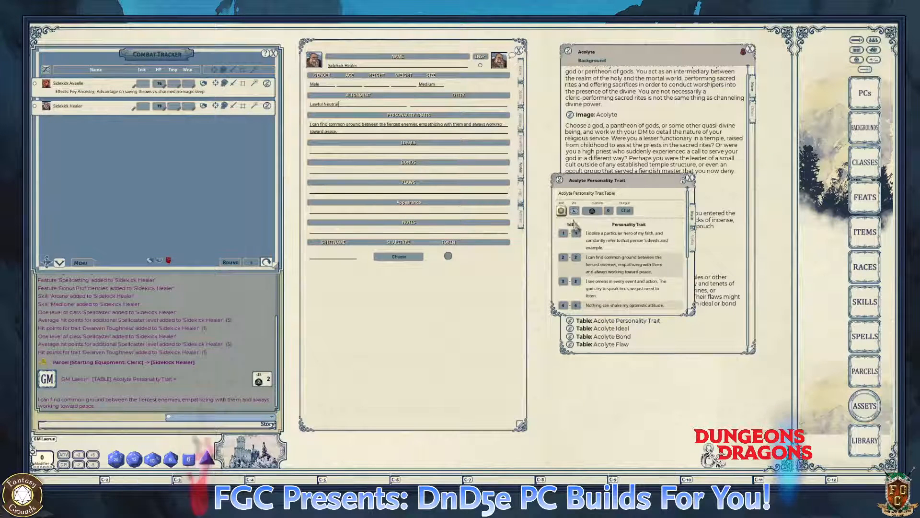
- Roll a second Acolyte personality trait, append it to the healer's personality traits, and close the table
left_click(561, 211)
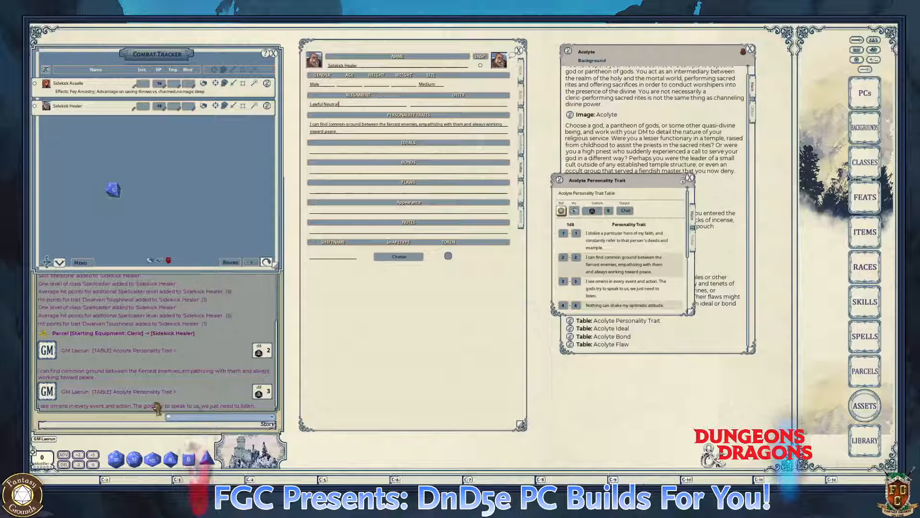
left_click_drag(157, 408, 408, 135)
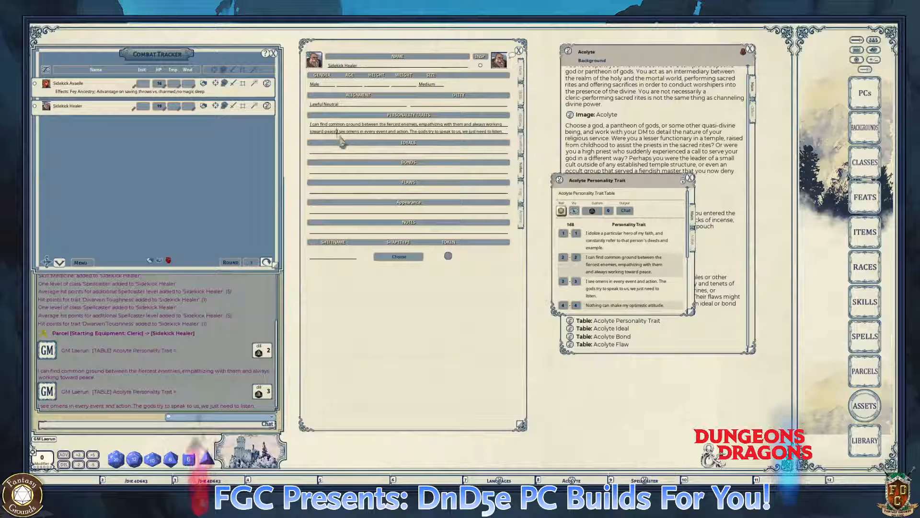
key("ctrl")
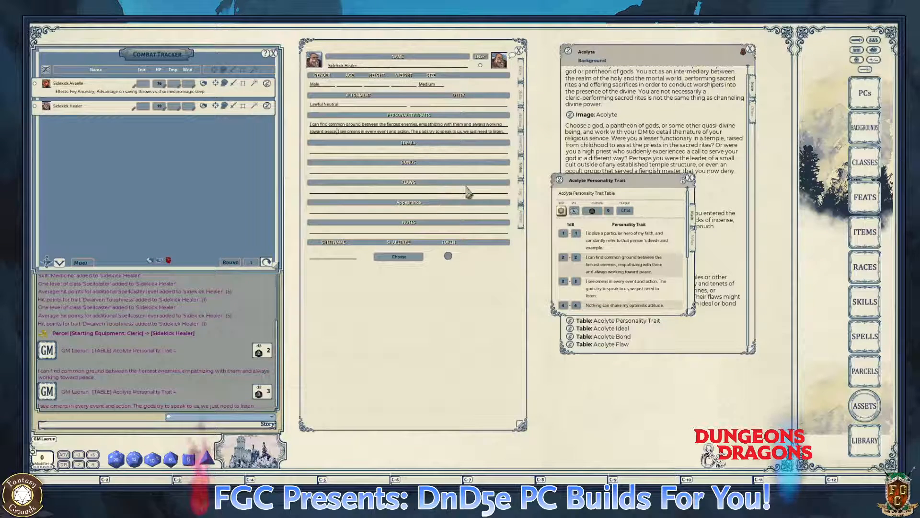
left_click(689, 178)
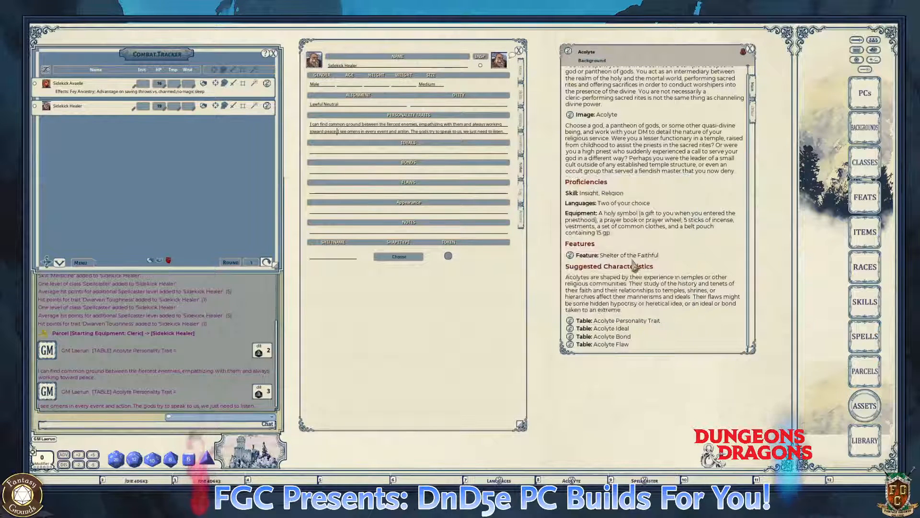
- Roll on the Acolyte Ideal table, copy the rolled ideal into the healer's ideals, and close the table
left_click(570, 329)
left_click_drag(432, 190, 614, 154)
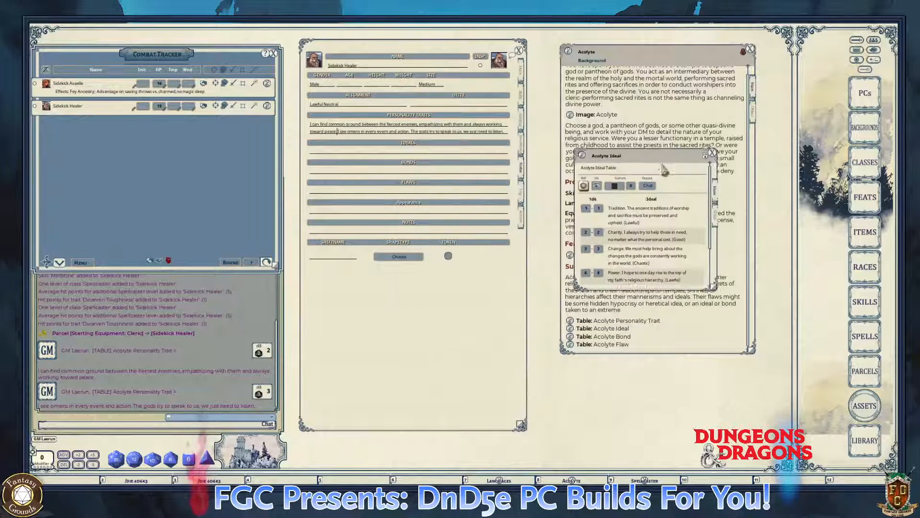
key("ctrl")
left_click(584, 185)
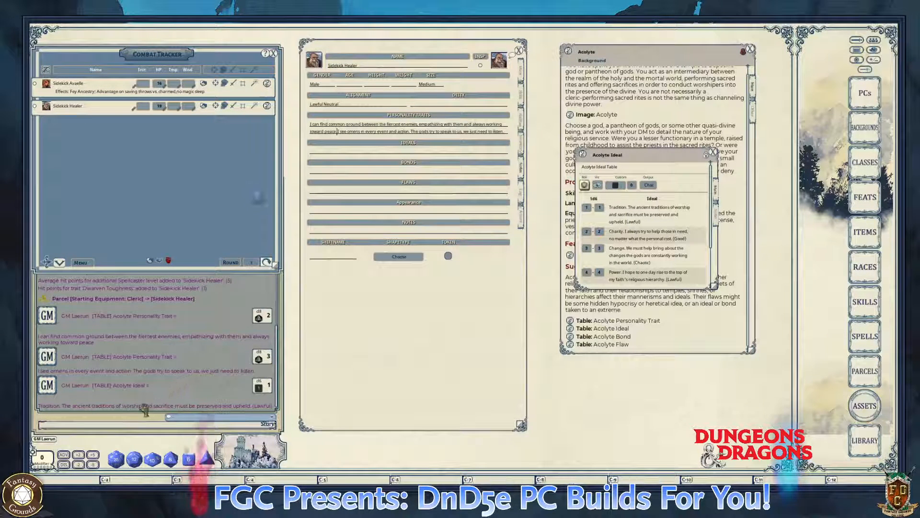
left_click_drag(146, 405, 330, 151)
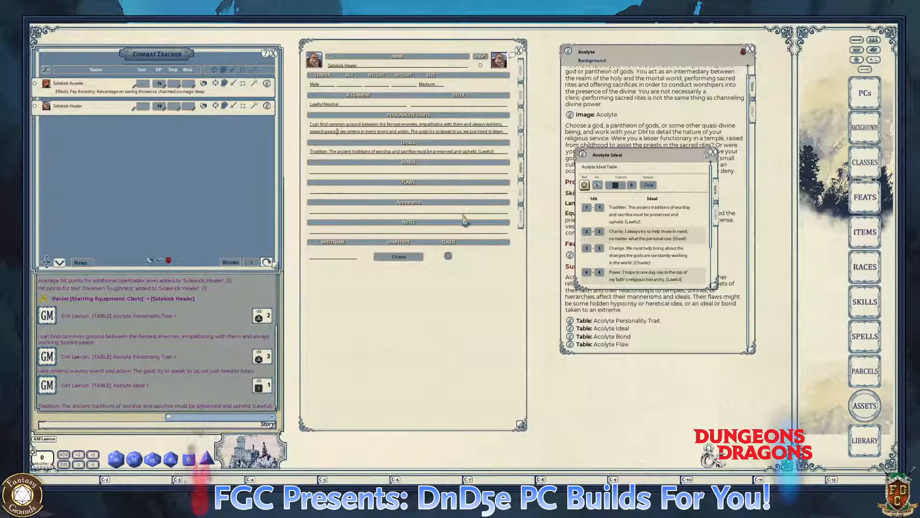
left_click(713, 152)
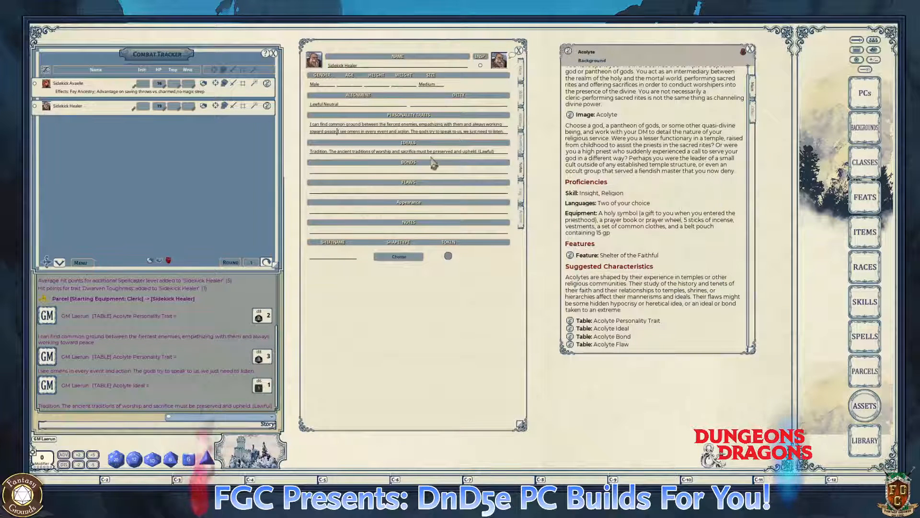
- Roll on the Acolyte Bond table and copy the rolled bond into the healer's bonds
left_click(570, 337)
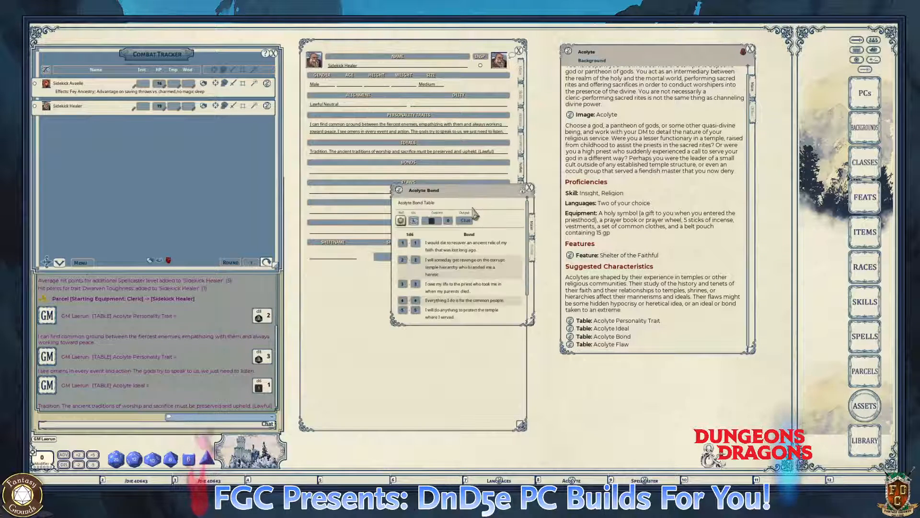
left_click(400, 220)
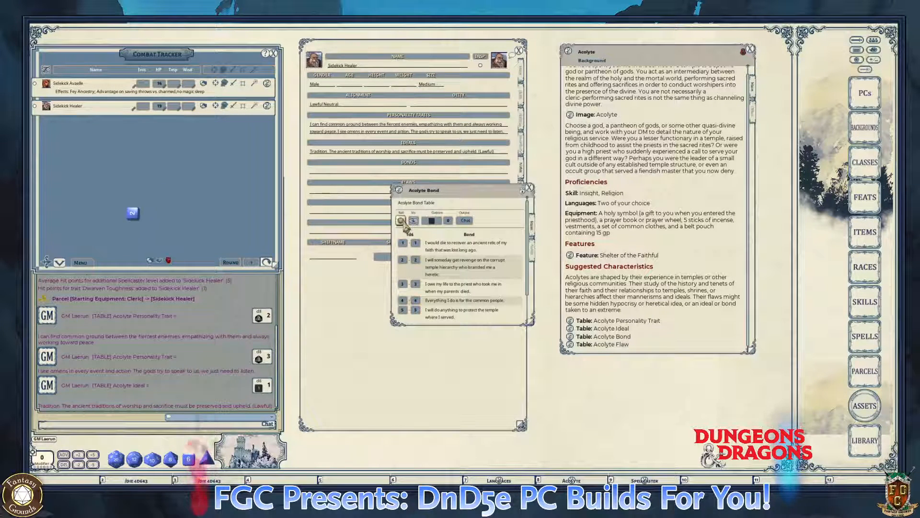
left_click(530, 187)
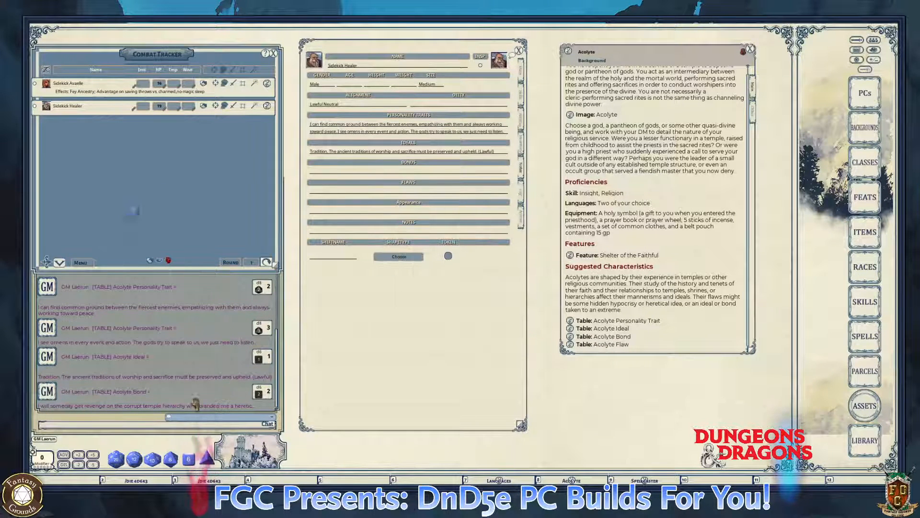
left_click_drag(230, 405, 369, 173)
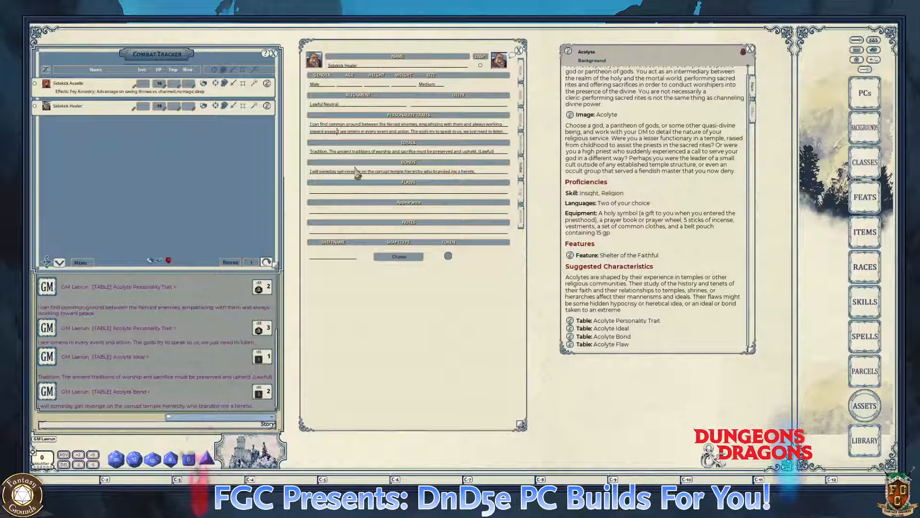
- Roll on the Acolyte Flaw table and copy the rolled flaw into the healer's flaws
left_click(571, 346)
left_click(401, 220)
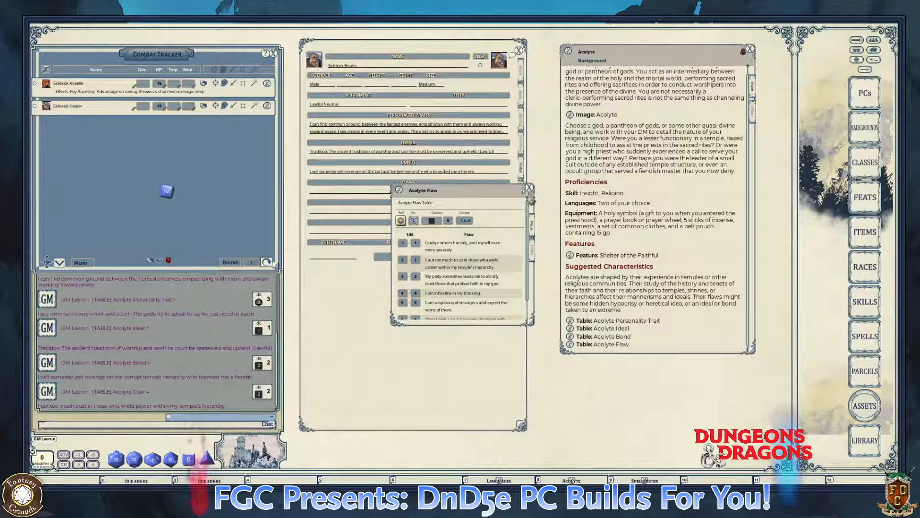
left_click(530, 191)
key("ctrl")
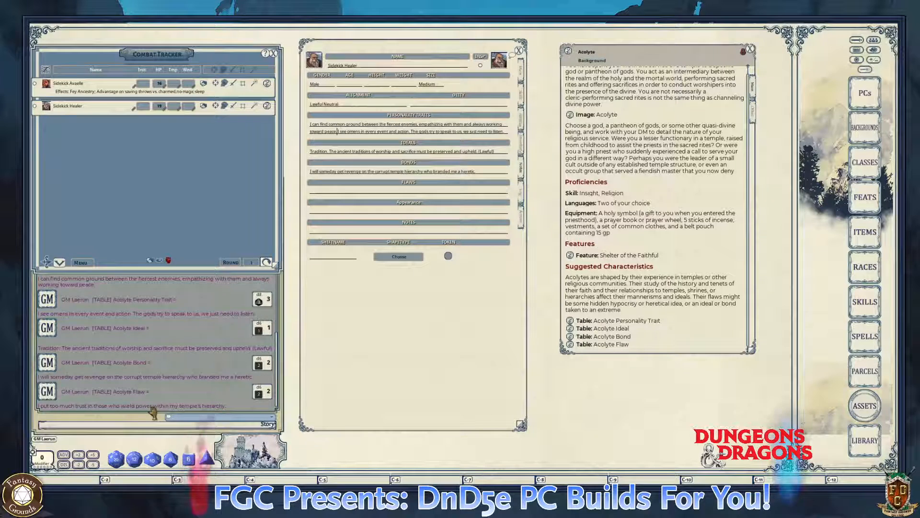
left_click_drag(153, 413, 354, 192)
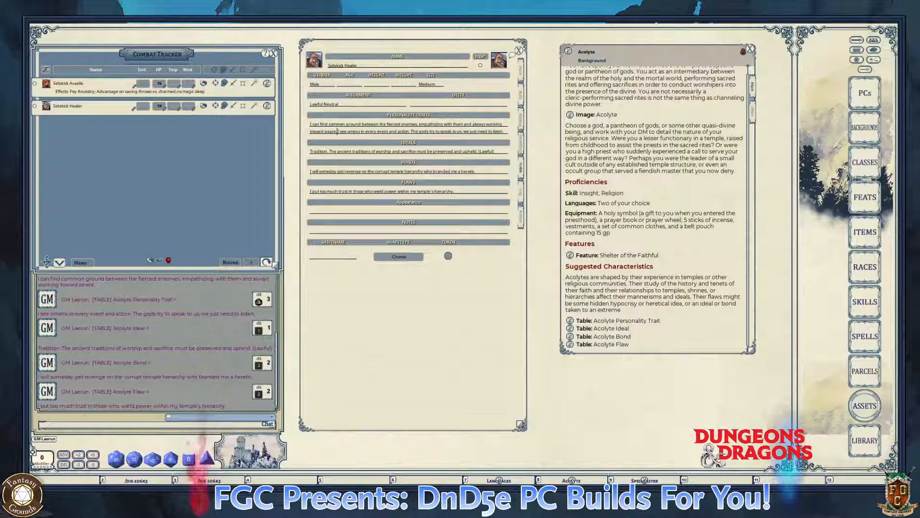
key("ctrl")
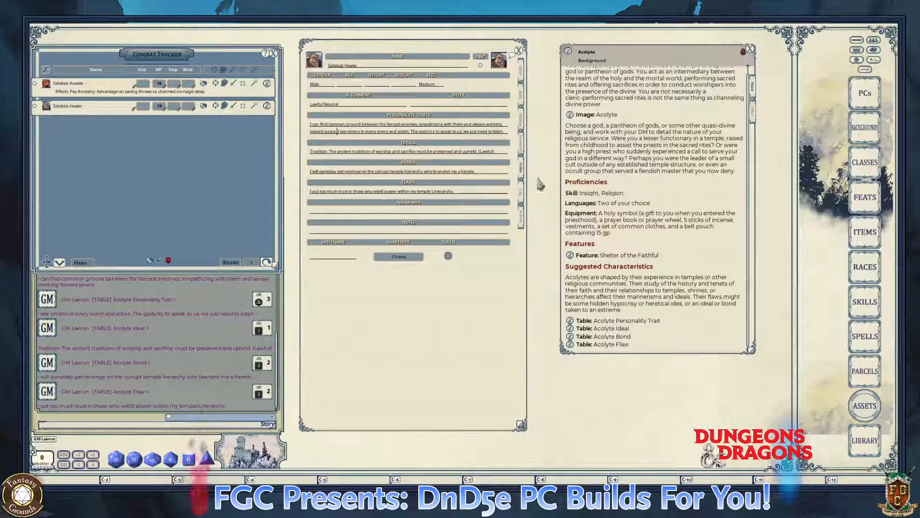
key("ctrl")
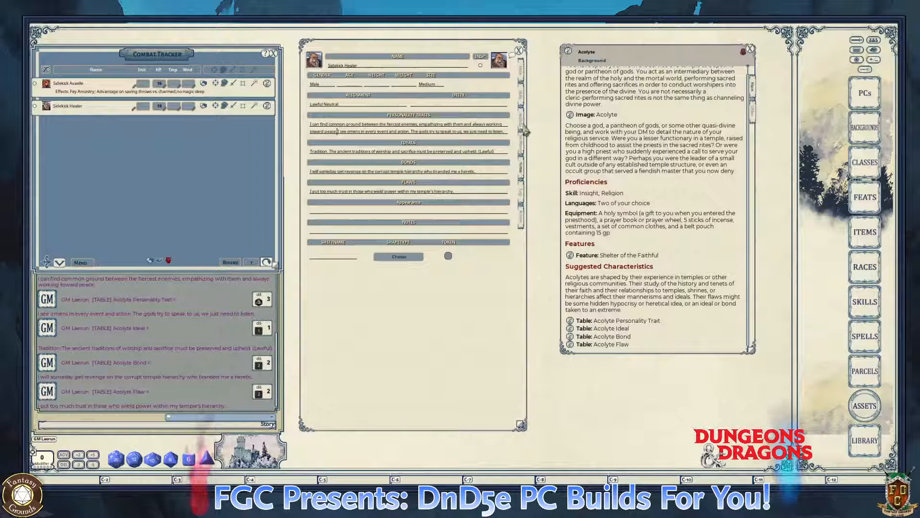
left_click(522, 144)
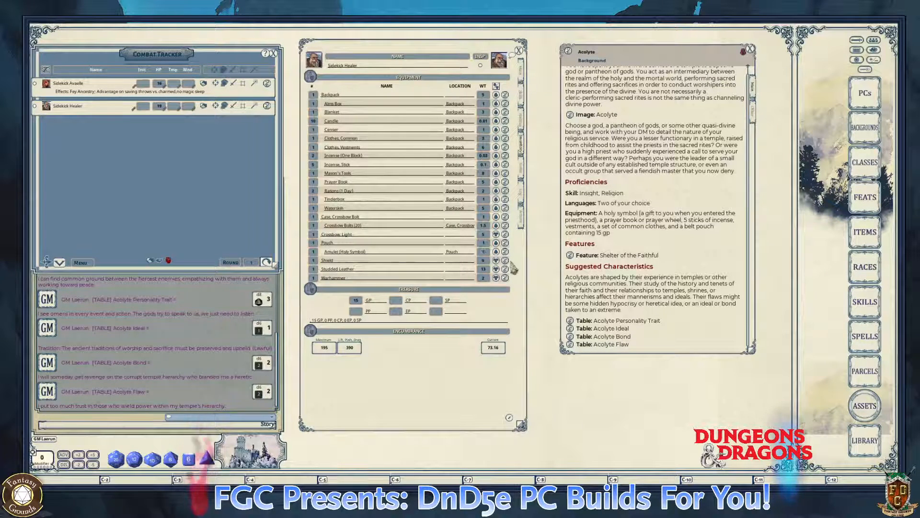
left_click(523, 224)
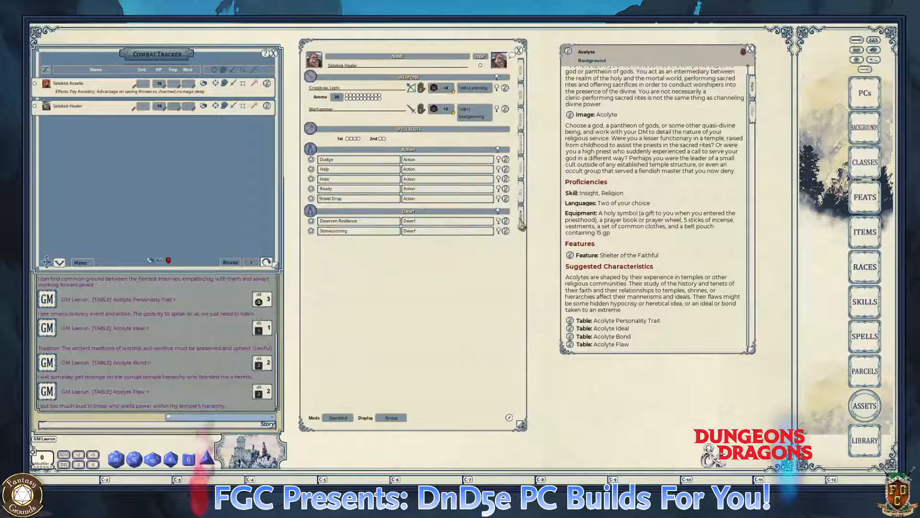
left_click(522, 202)
left_click(523, 179)
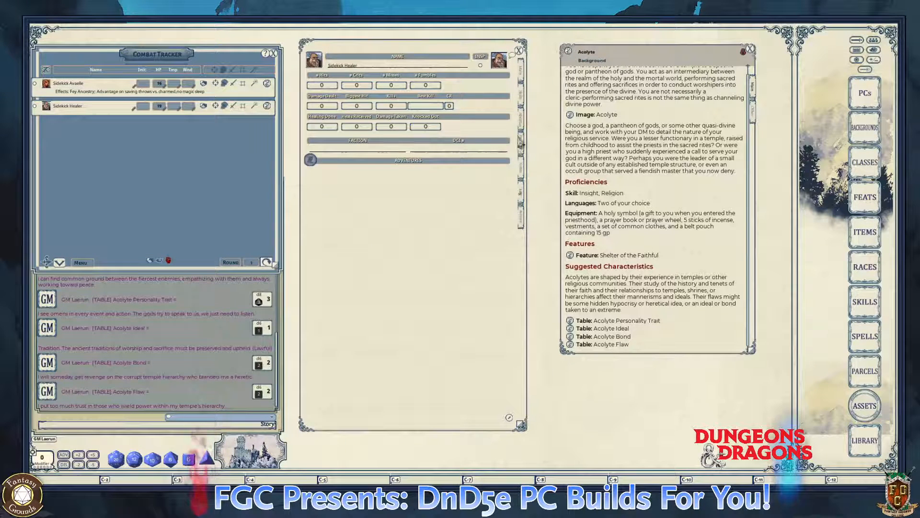
- Fill in the healer's age as 40, the height, and the weight as 220 lb in the character notes
left_click(522, 168)
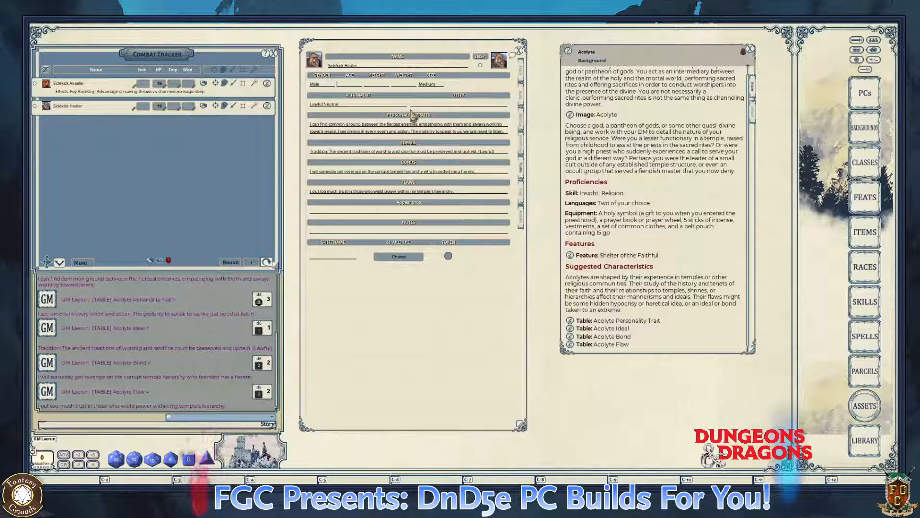
type("0")
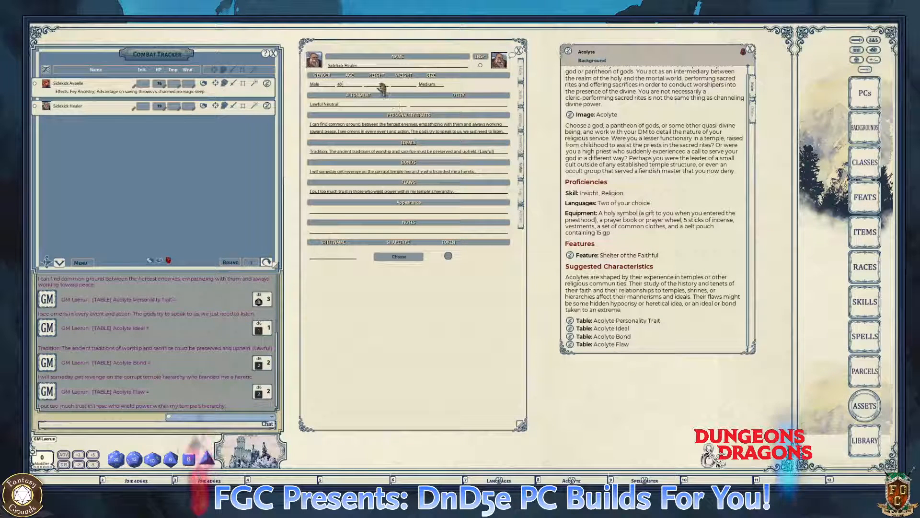
key("ctrl")
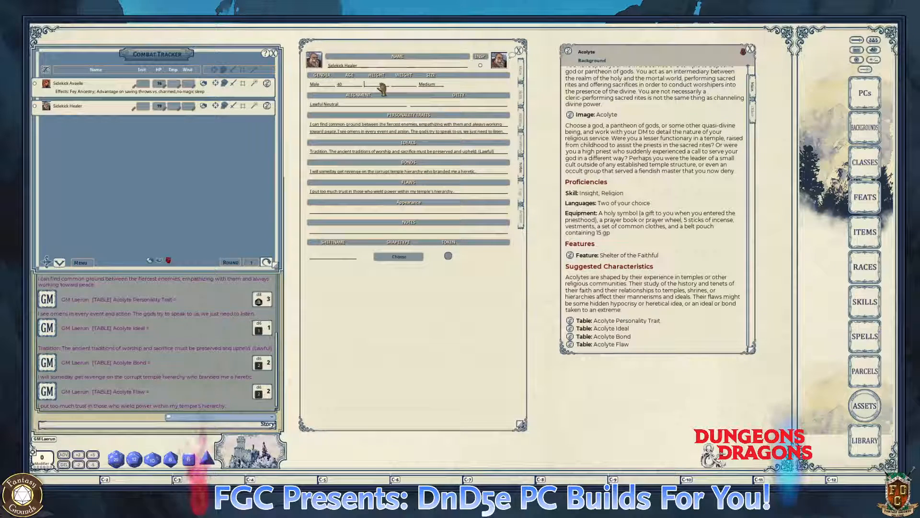
type("\"")
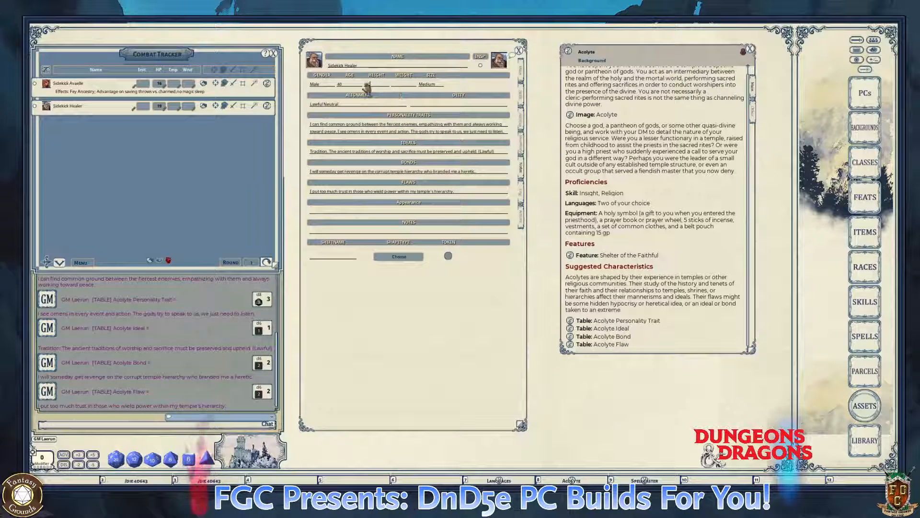
left_click(405, 85)
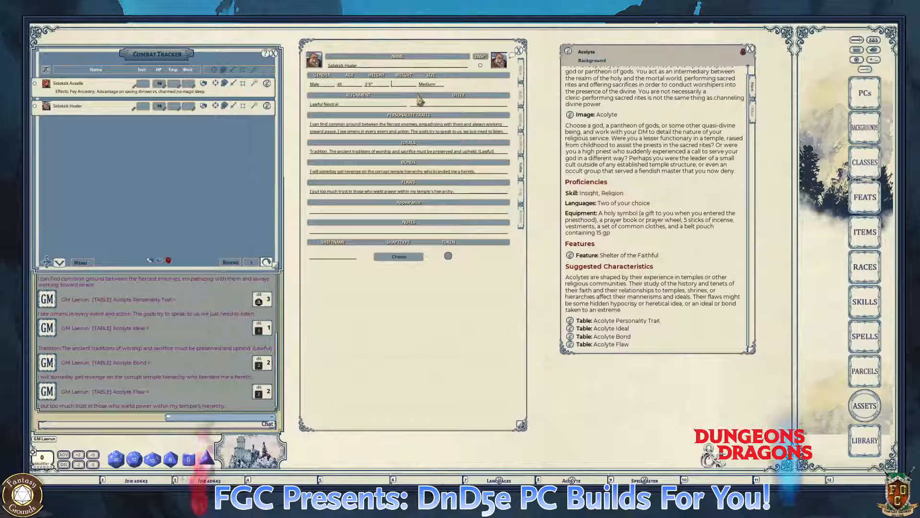
type("2")
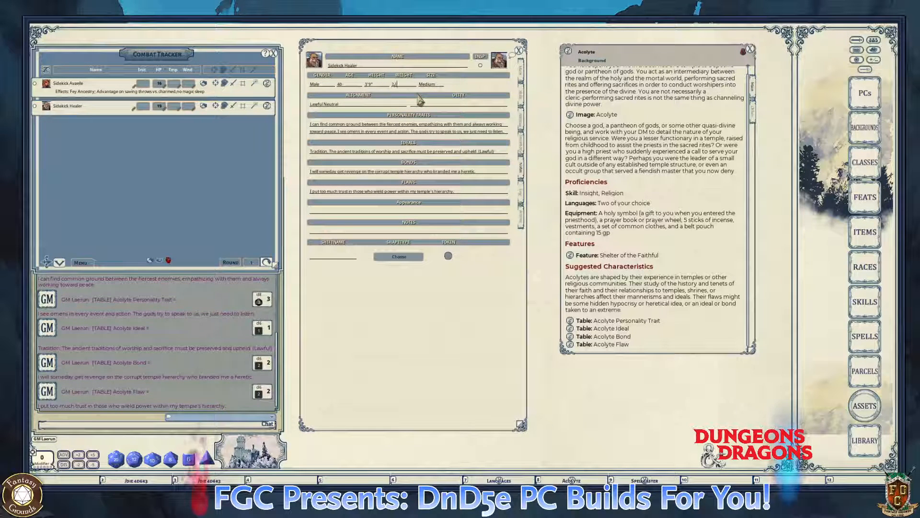
type("20 lb")
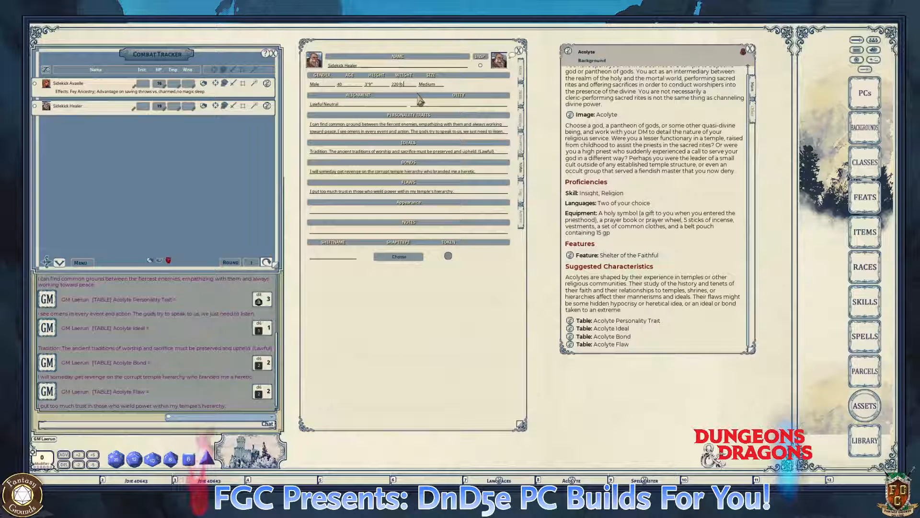
key("ctrl")
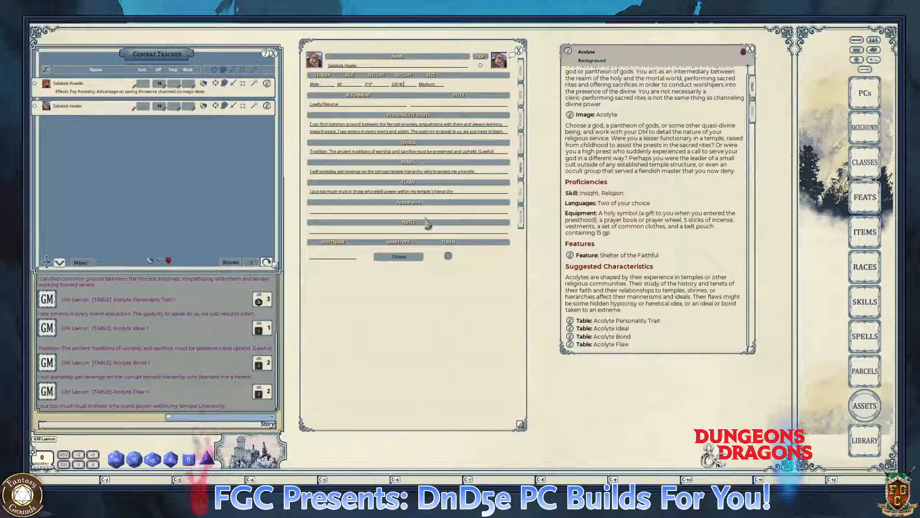
- Show the healer's actions, place the spell list beside the sheet, and limit it to the 5E Effects Coding - Spells group
left_click(522, 199)
key("ctrl")
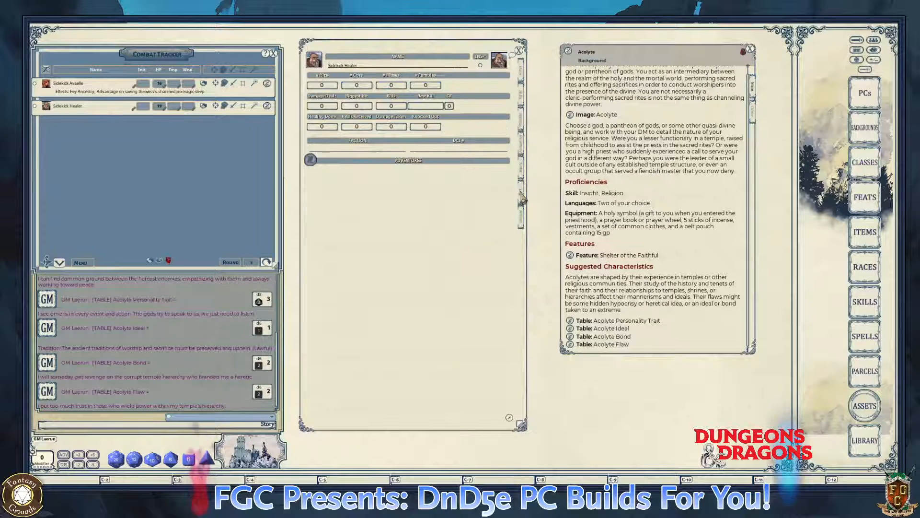
left_click(524, 216)
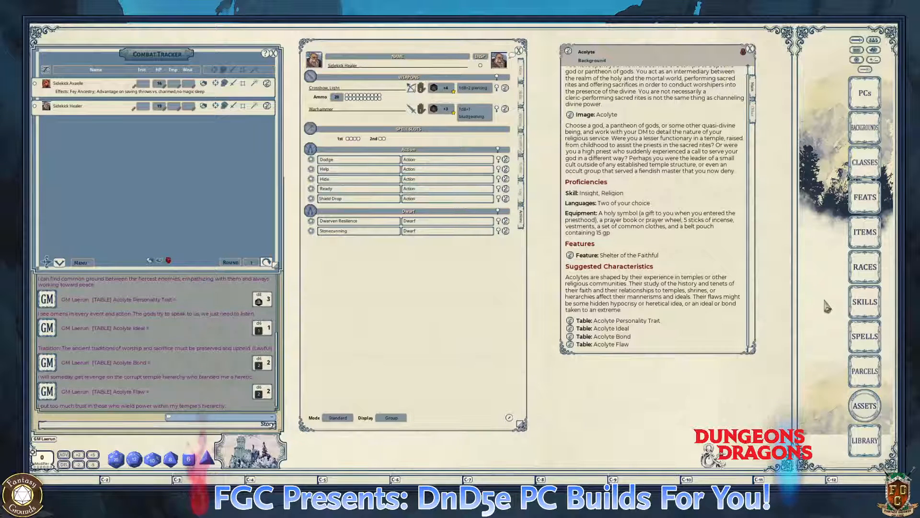
key("ctrl")
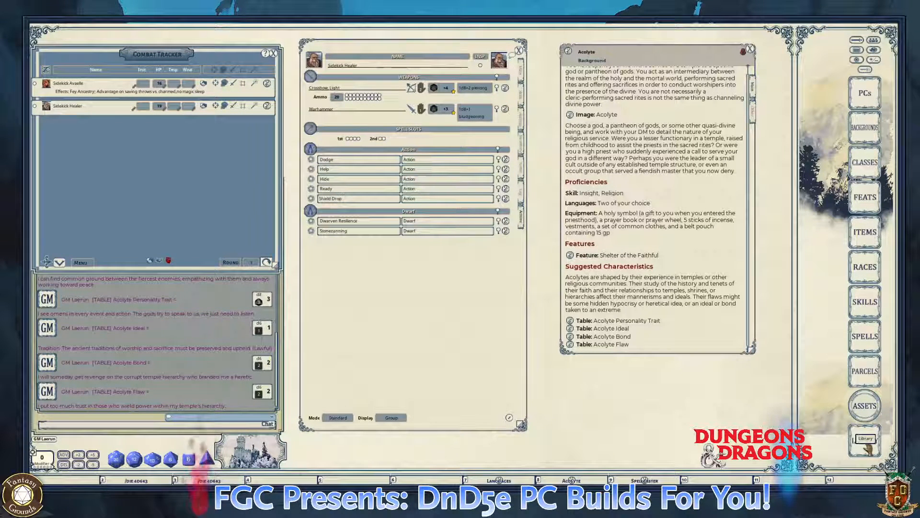
key("ctrl")
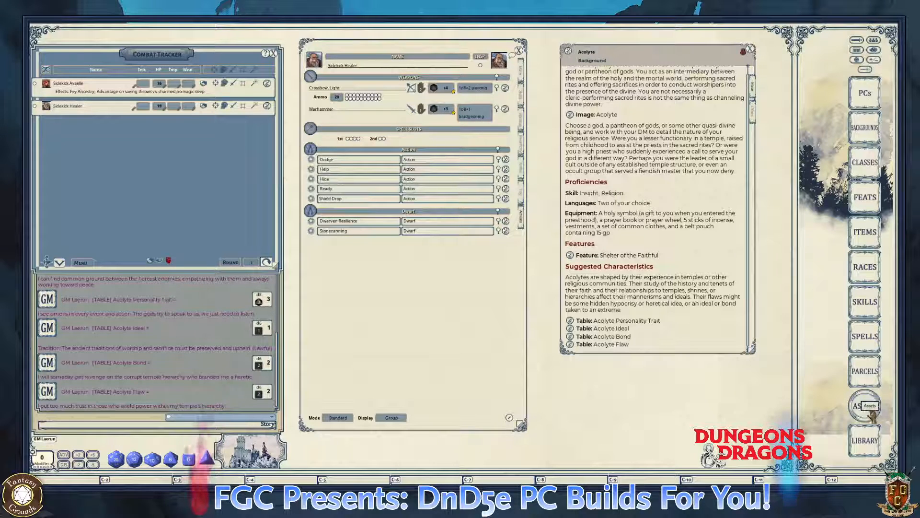
left_click(871, 339)
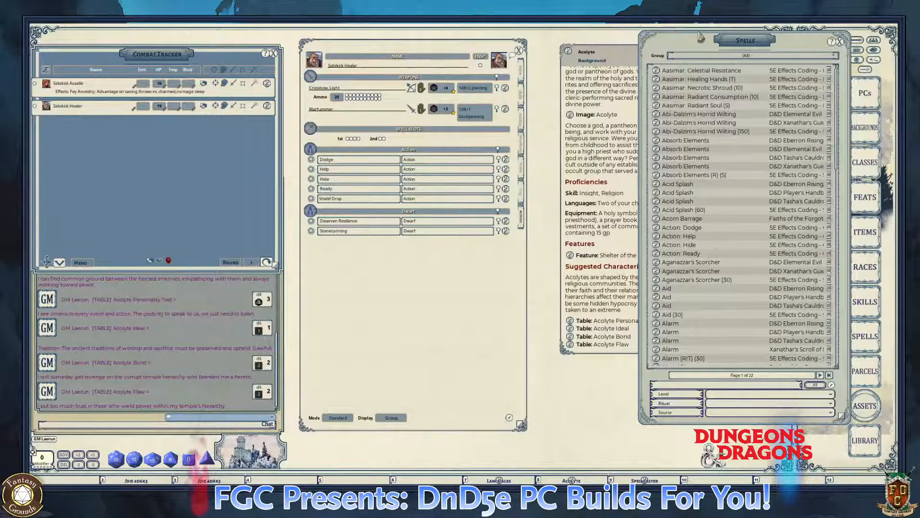
left_click_drag(700, 37, 611, 60)
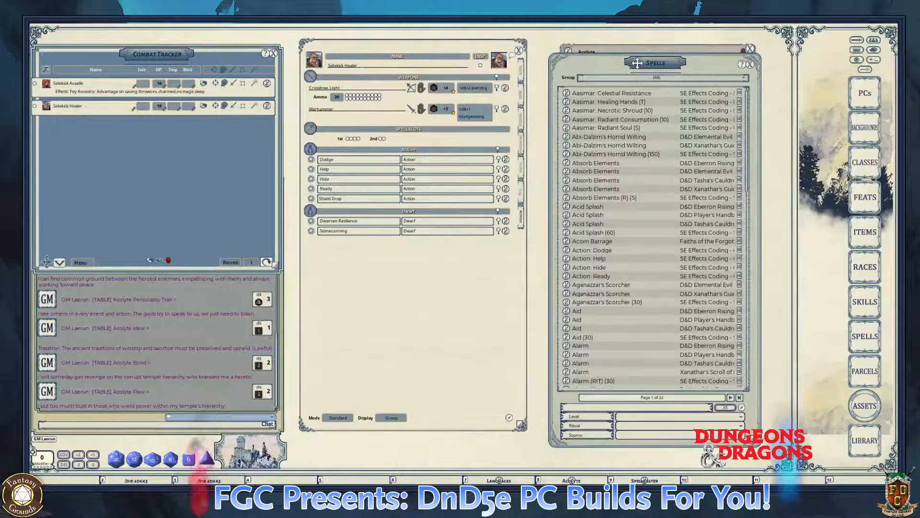
left_click(680, 79)
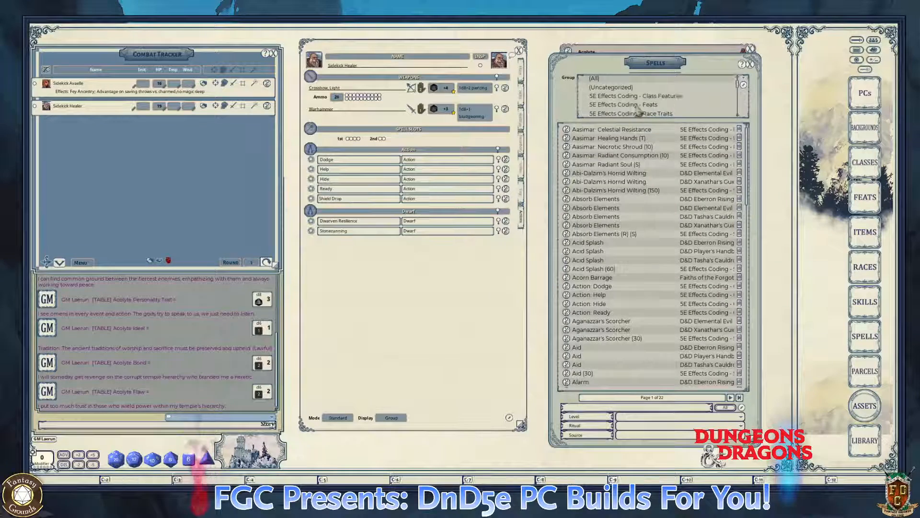
scroll(660, 108, "down", 3)
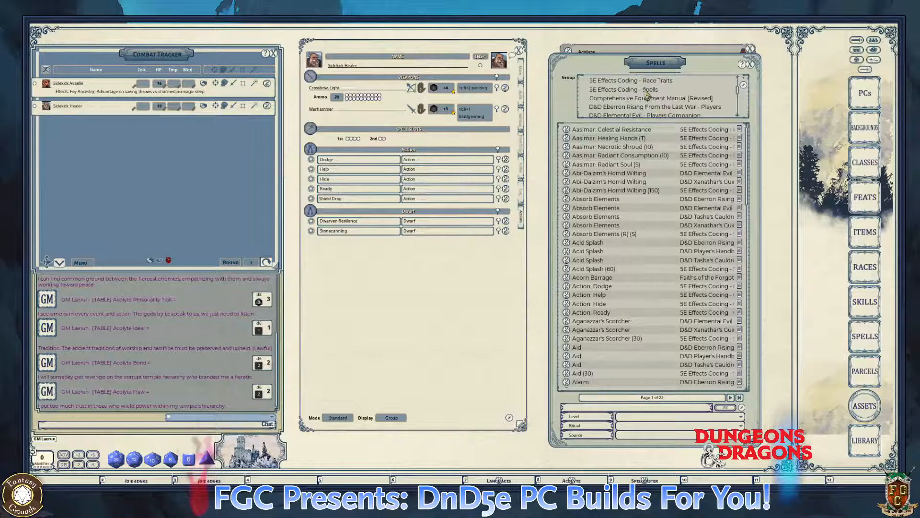
left_click(647, 94)
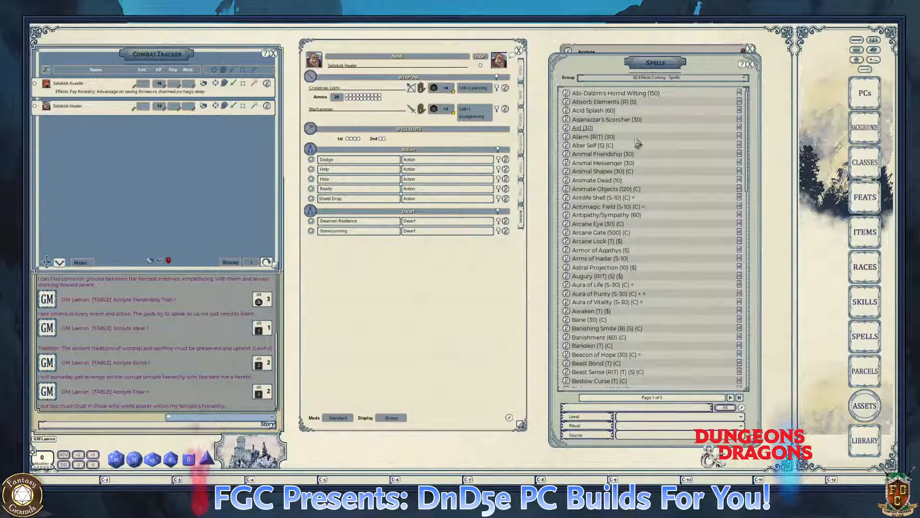
- Filter the spell list to level 0 spells with Cleric as the source
scroll(618, 219, "down", 3)
scroll(618, 219, "down", 1)
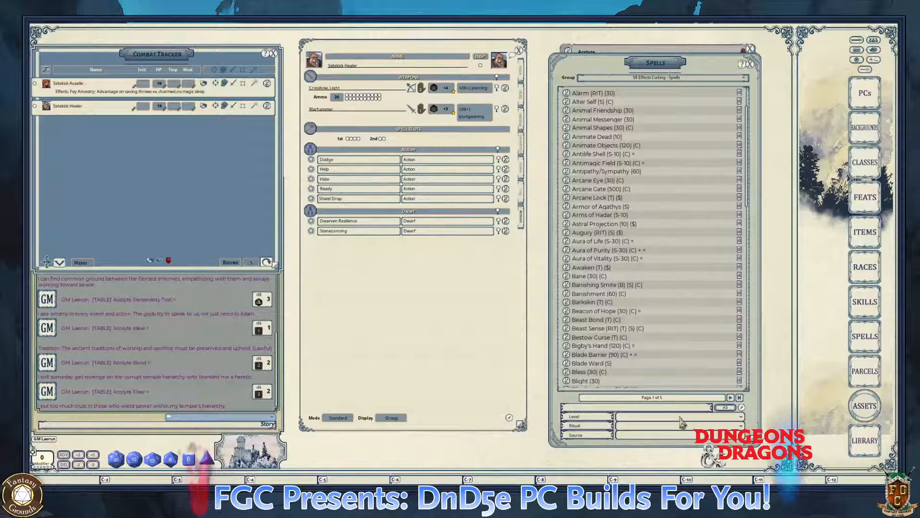
left_click(680, 417)
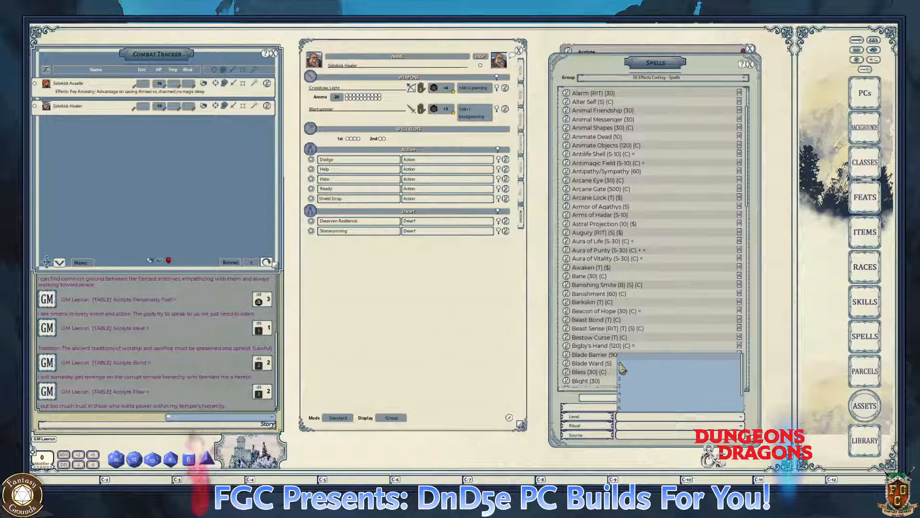
left_click(623, 365)
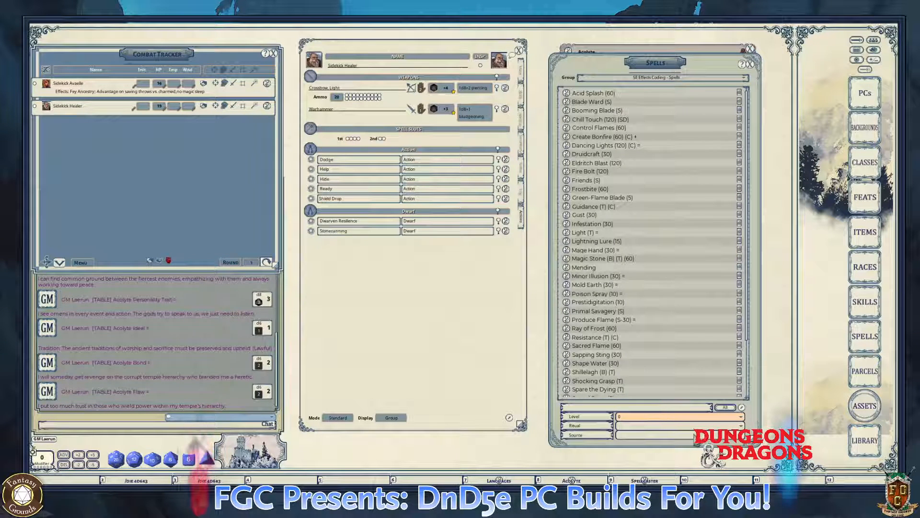
left_click(694, 435)
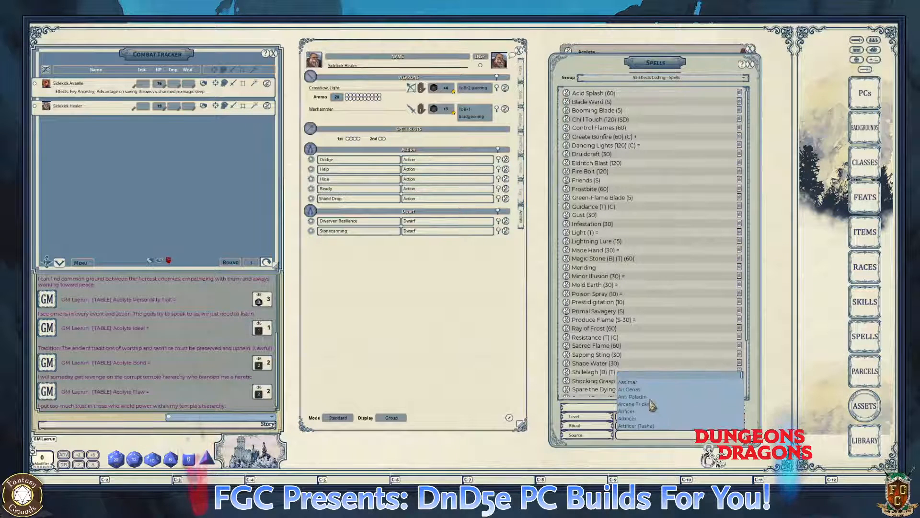
scroll(652, 405, "down", 8)
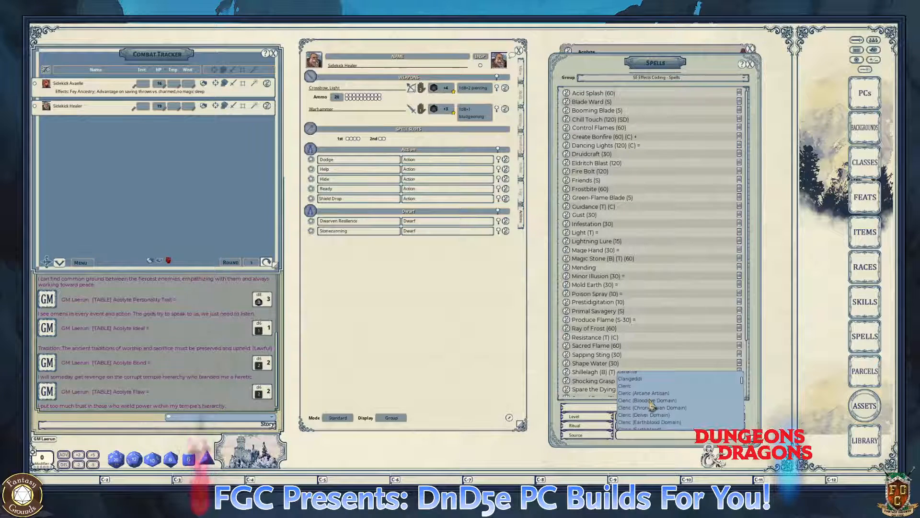
left_click(626, 386)
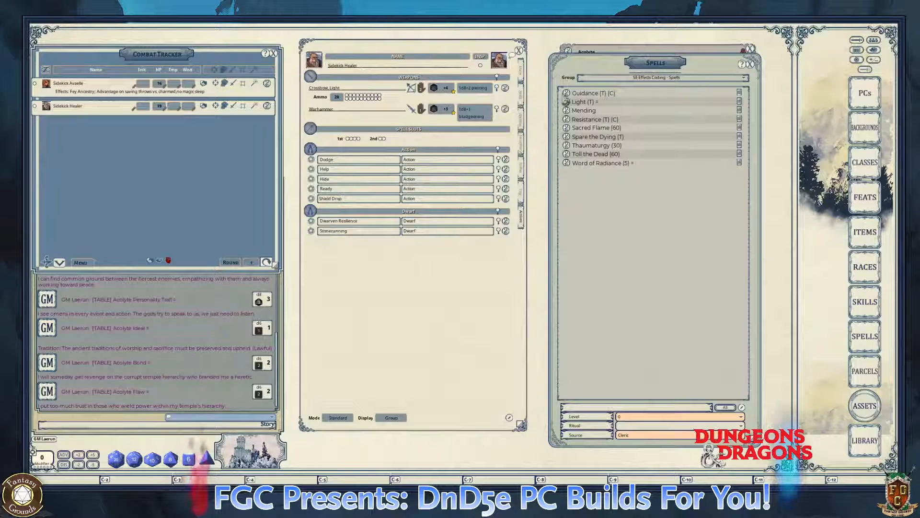
- Add the Guidance and Spare the Dying cantrips to the healer's actions and collapse their effect details
left_click_drag(566, 95, 392, 144)
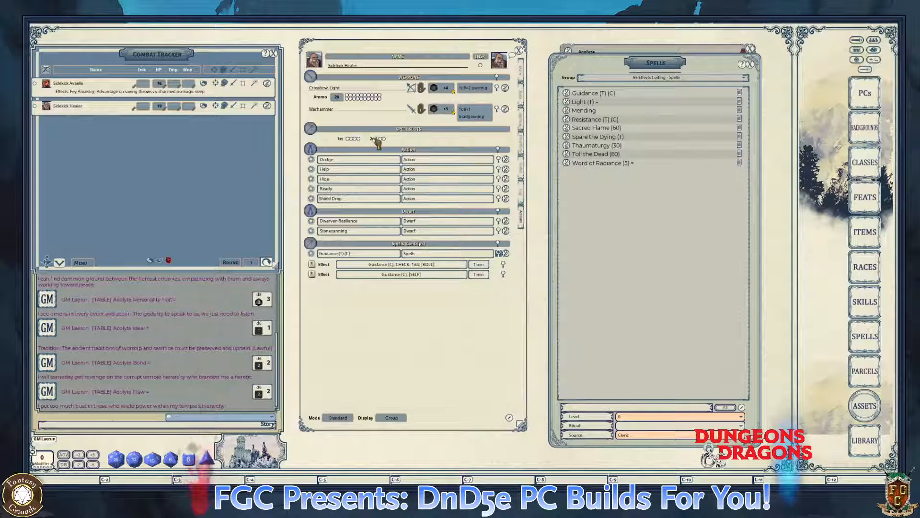
left_click_drag(379, 142, 380, 144)
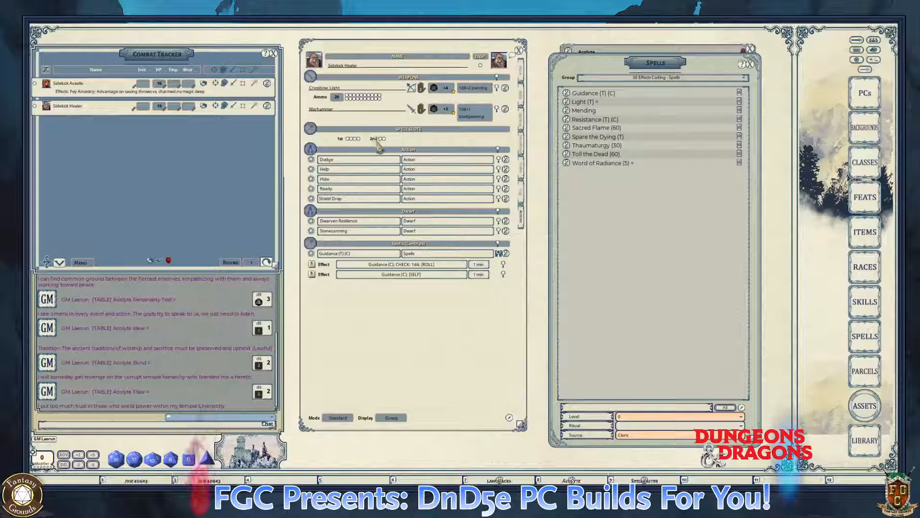
left_click(499, 254)
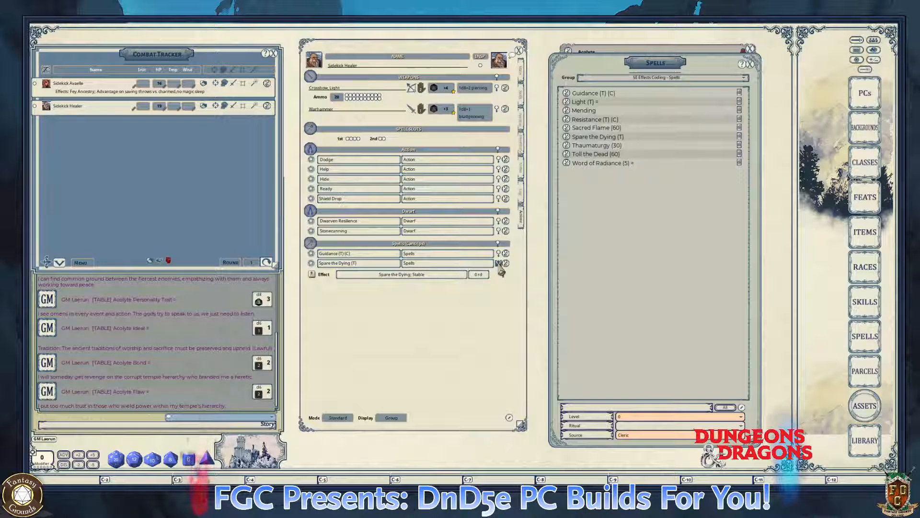
left_click(499, 263)
key("ctrl")
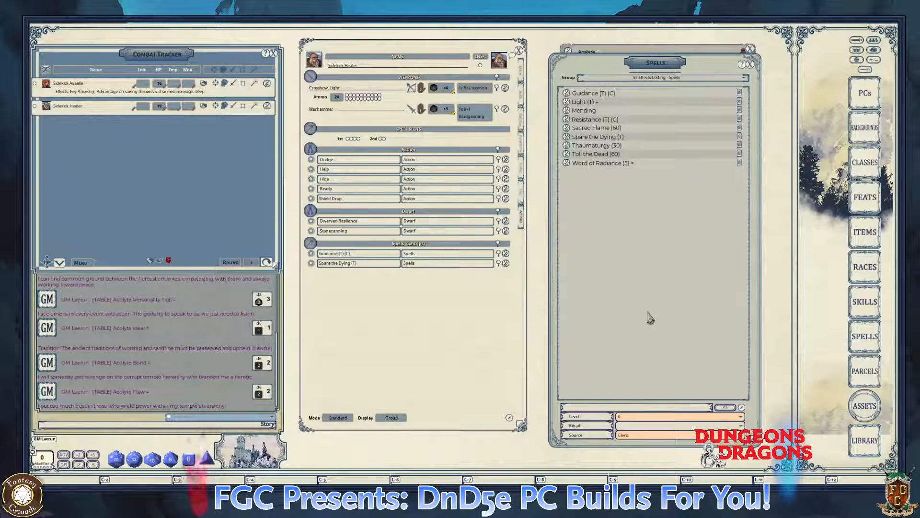
- Change the Cleric spell list's level filter to 1
left_click(740, 417)
key("ctrl")
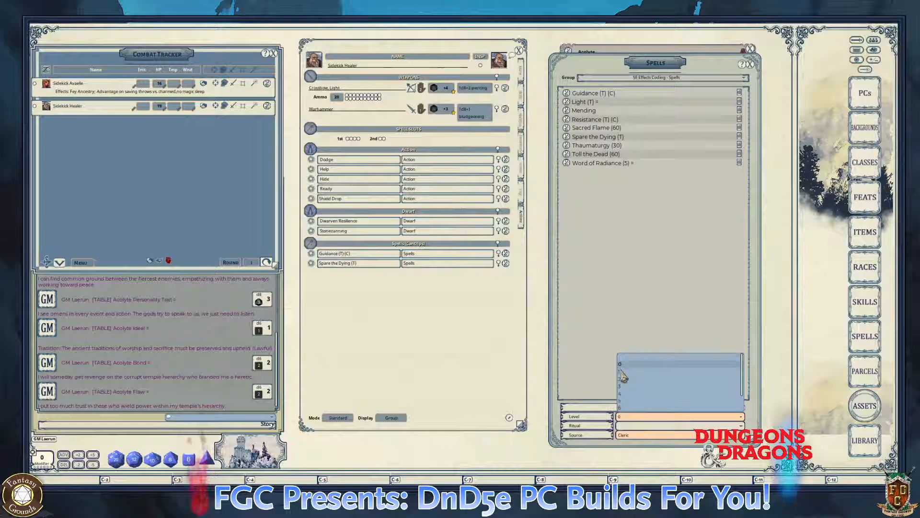
left_click(621, 372)
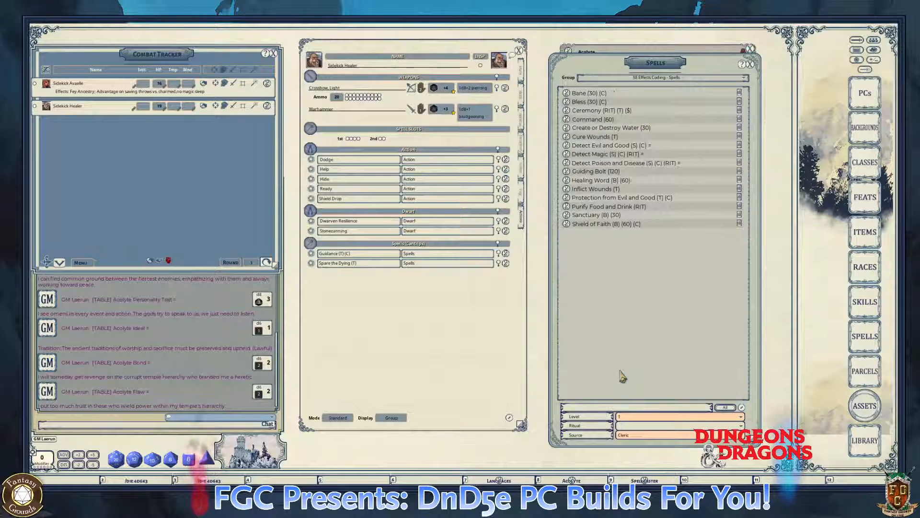
- Open the Spellcaster class record, enlarge its window, and examine the spell progression table
left_click(609, 479)
scroll(496, 306, "down", 10)
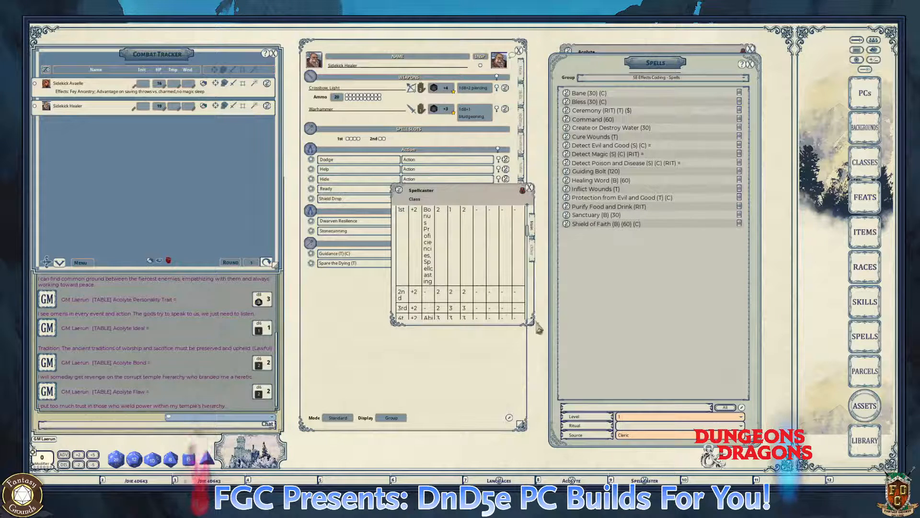
left_click_drag(531, 327, 484, 300)
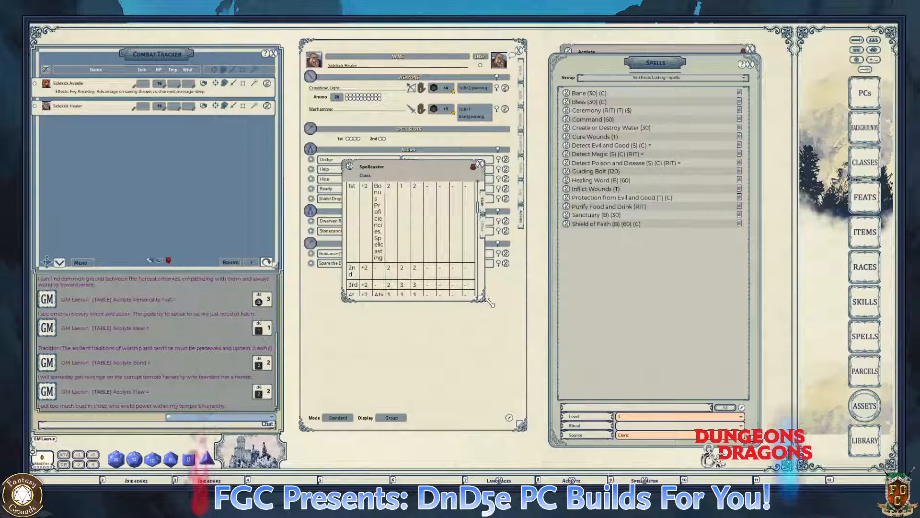
left_click_drag(485, 301, 640, 386)
scroll(499, 309, "up", 6)
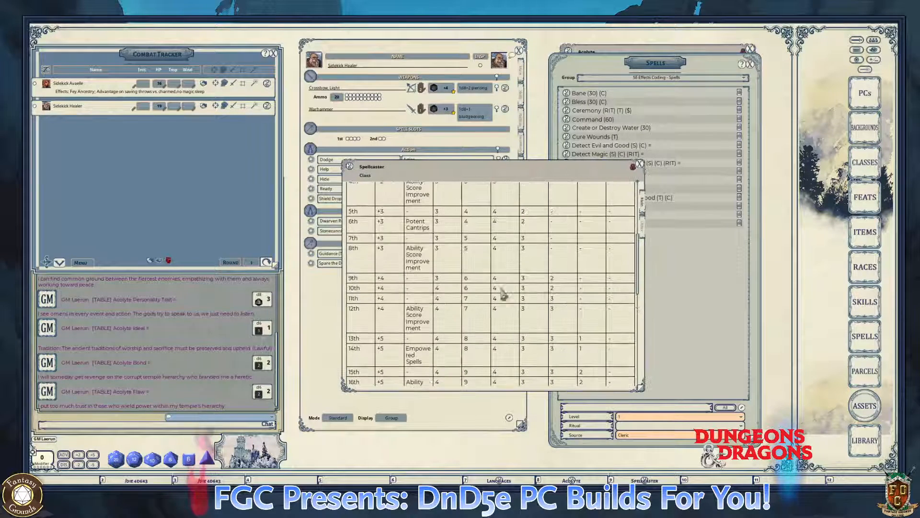
- Check the cantrips and spells known in the Spellcaster progression table and close the class record
scroll(498, 307, "up", 1)
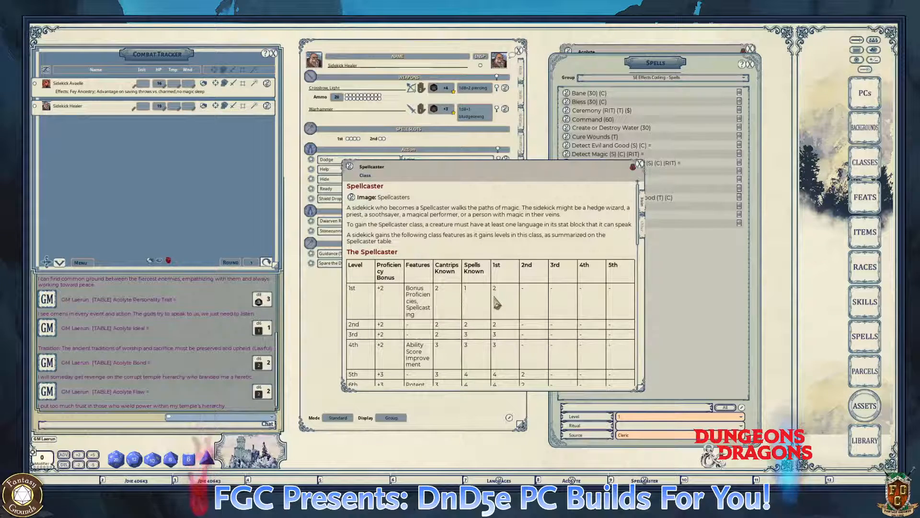
scroll(497, 303, "down", 3)
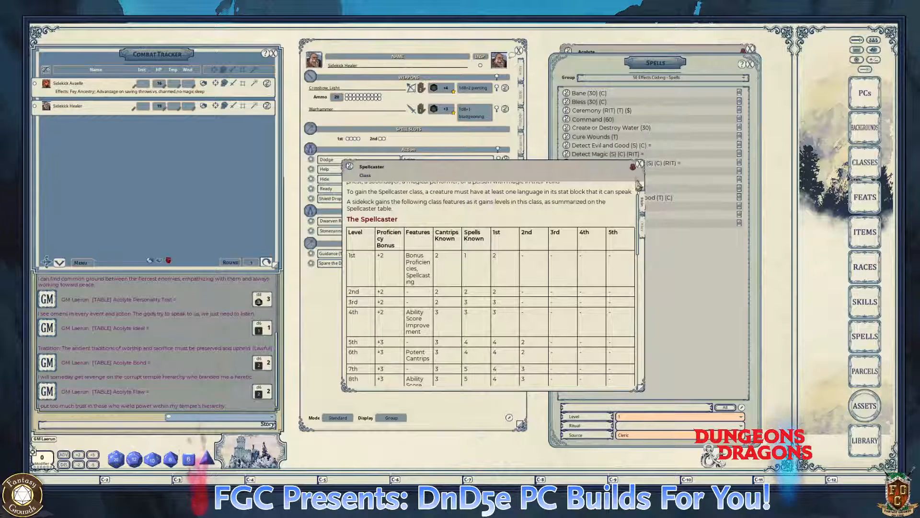
left_click(640, 163)
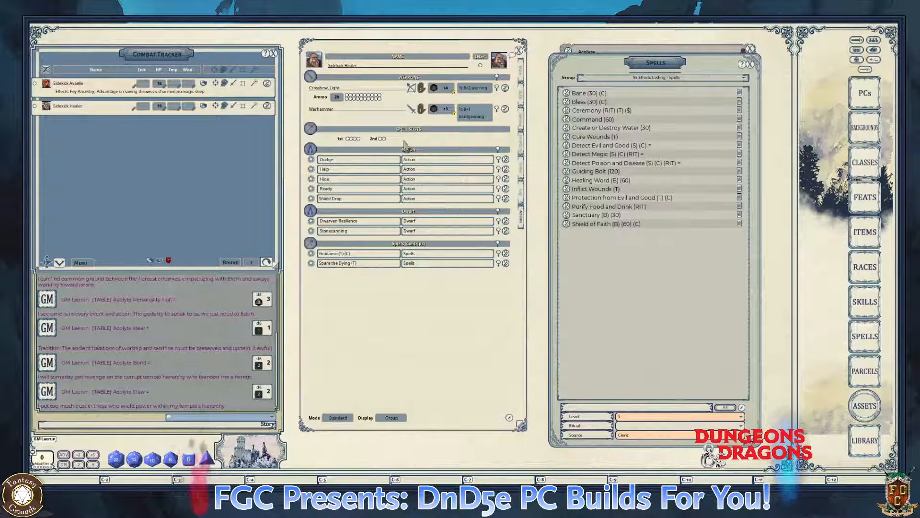
- Add the 1st-level Cleric spells Bless, Cure Wounds and Healing Word to the healer's actions
key("ctrl")
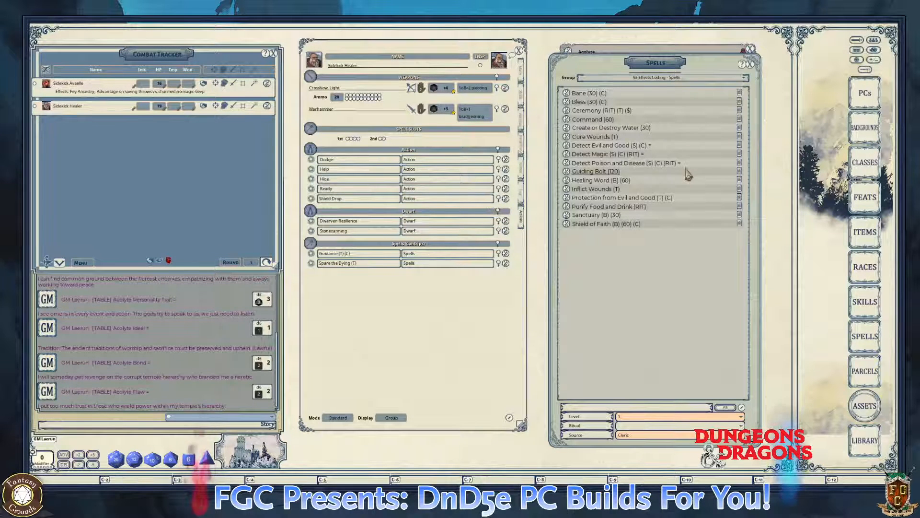
key("ctrl")
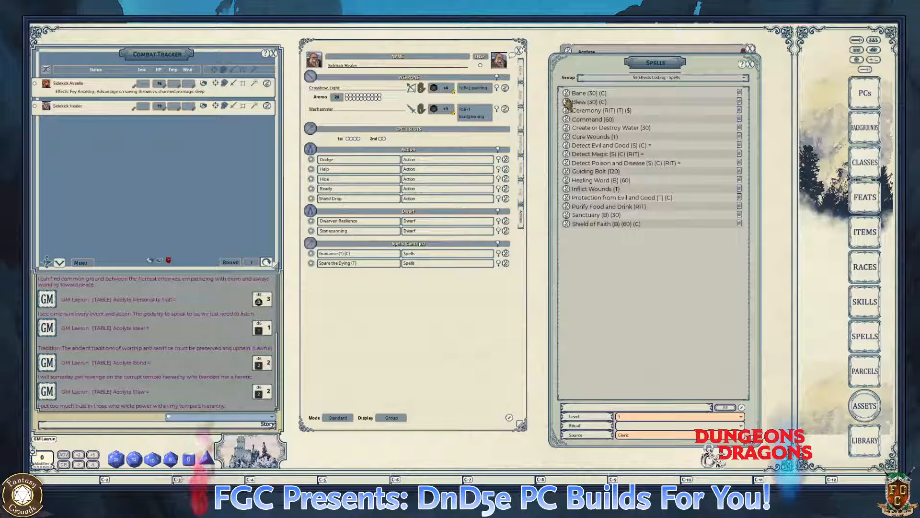
left_click_drag(385, 143, 471, 180)
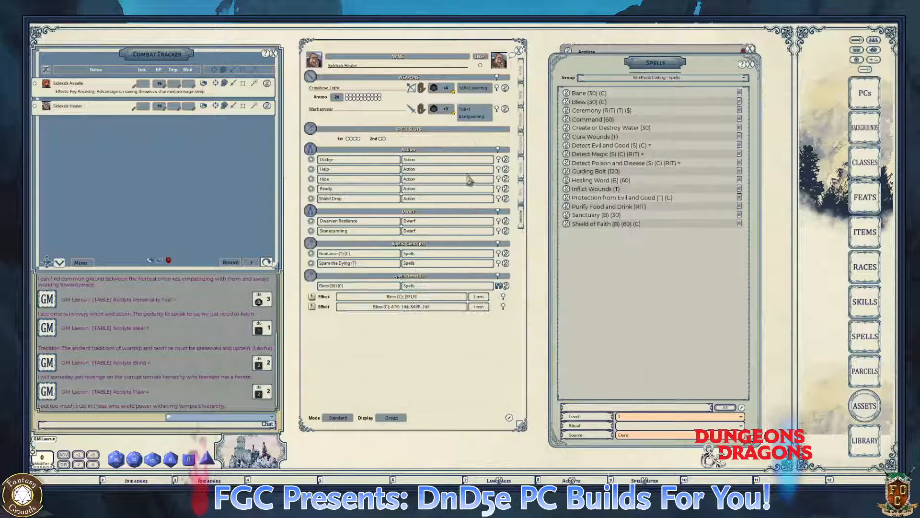
key("ctrl")
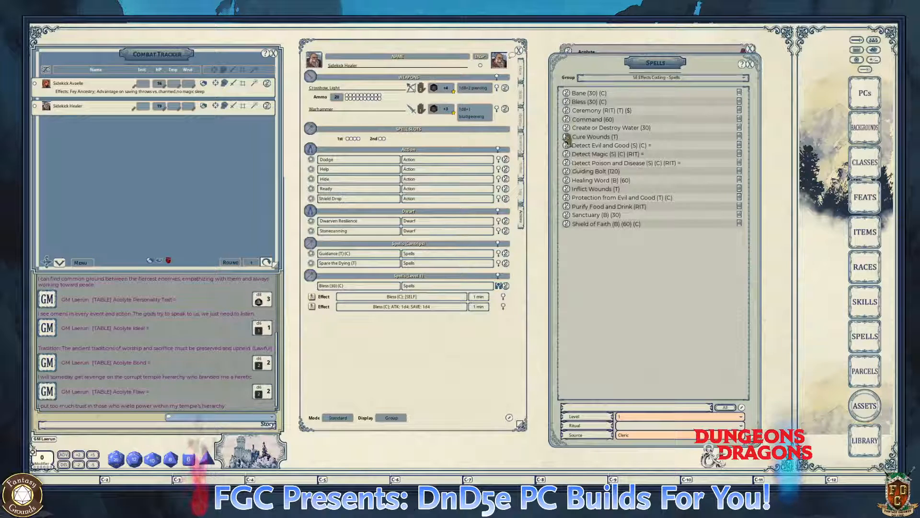
left_click_drag(367, 141, 367, 140)
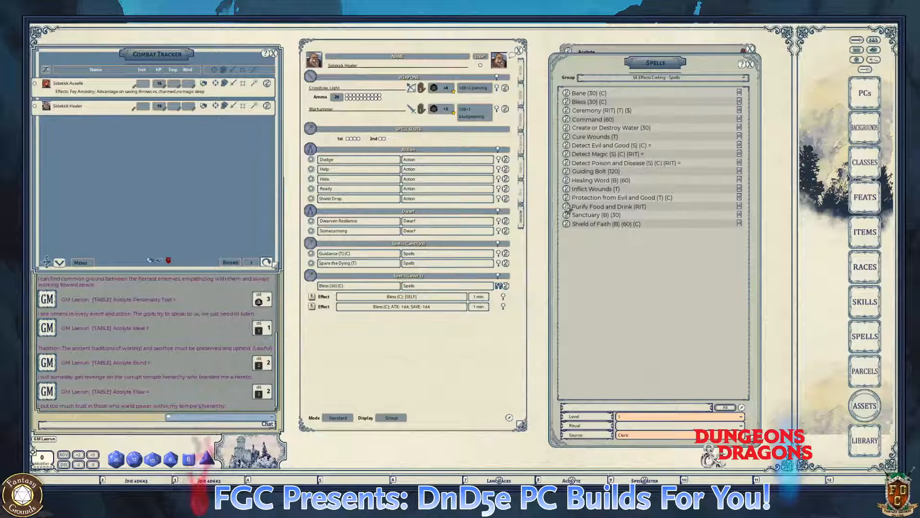
key("ctrl")
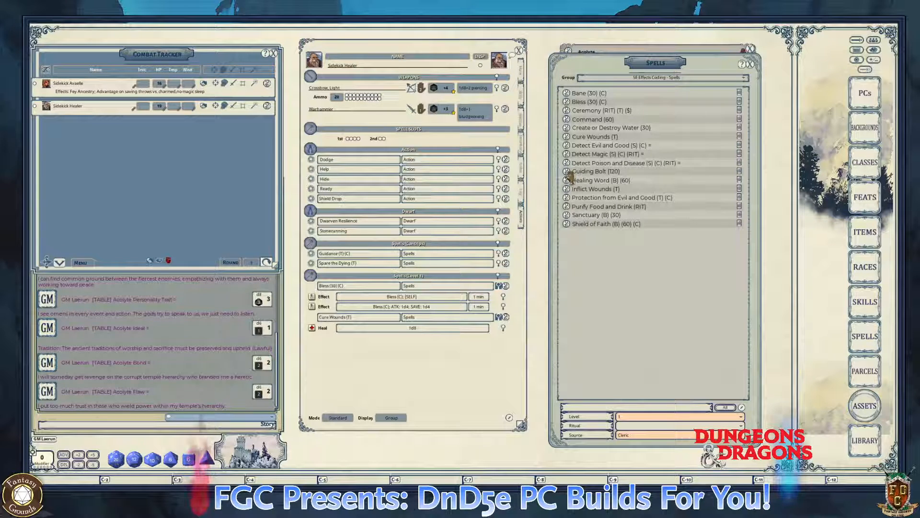
key("ctrl")
key("ctrl")
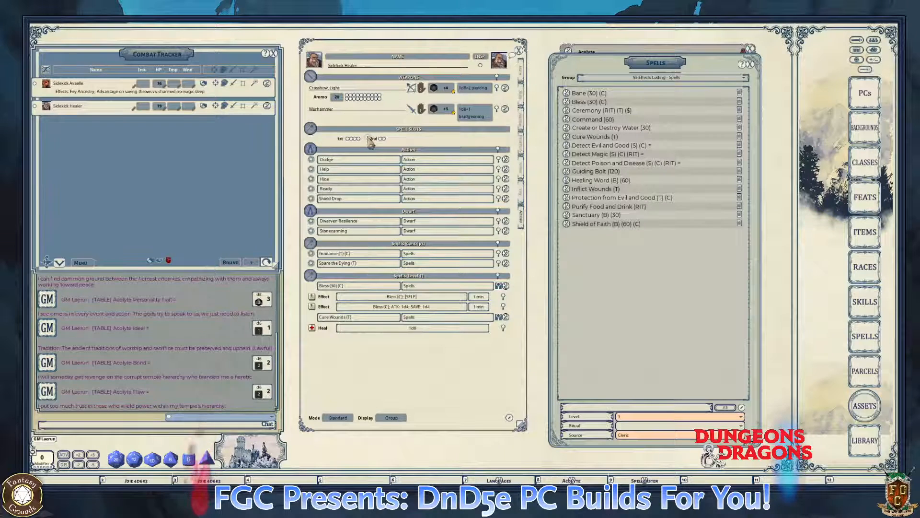
left_click_drag(370, 141, 371, 140)
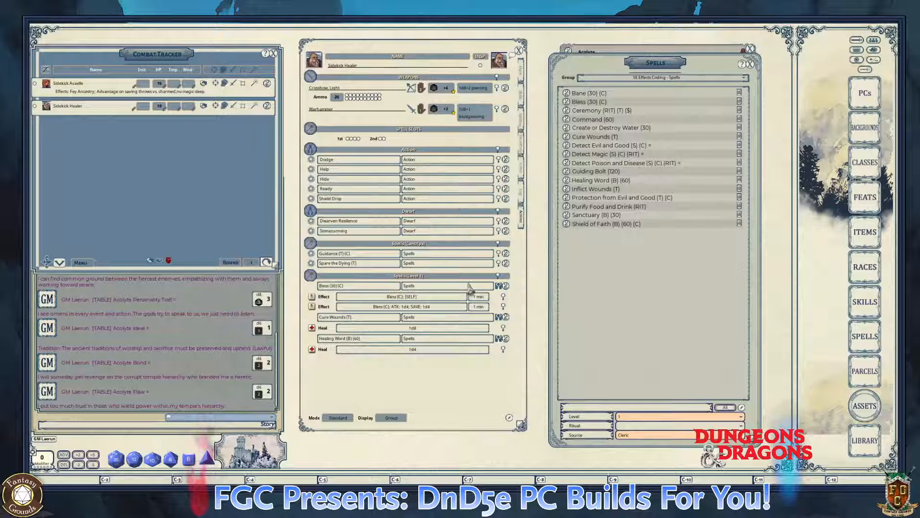
- Close the spell list and the Acolyte background record
key("ctrl")
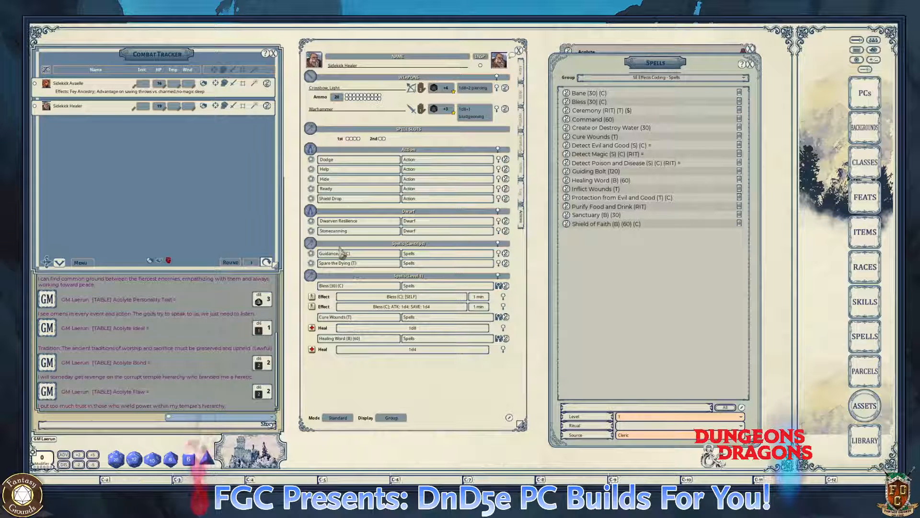
key("ctrl")
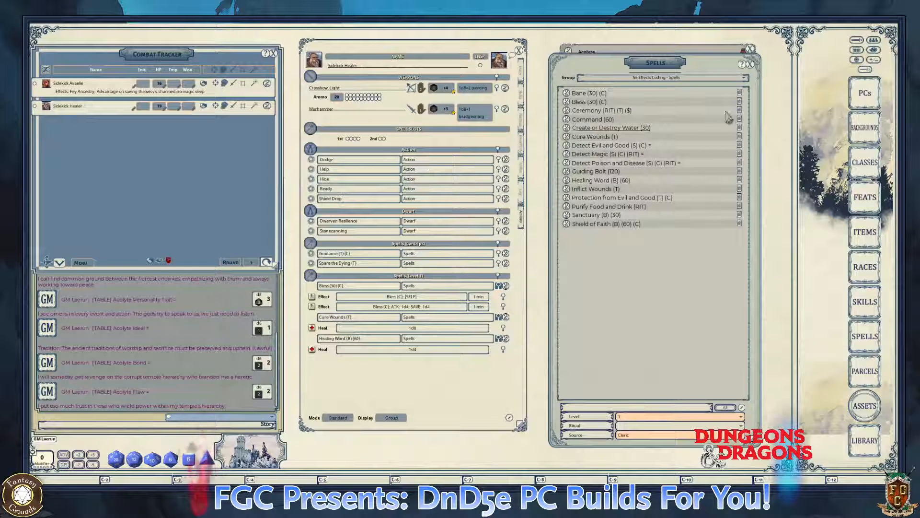
left_click(751, 66)
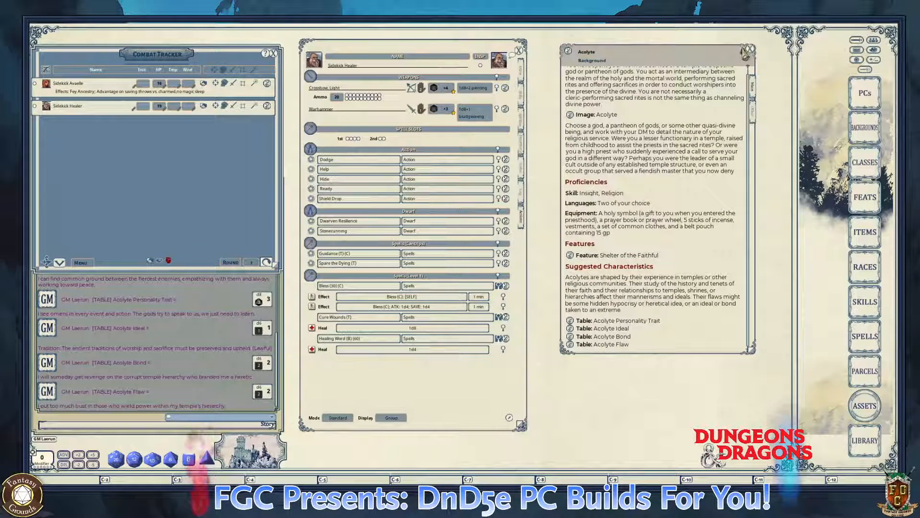
left_click(749, 49)
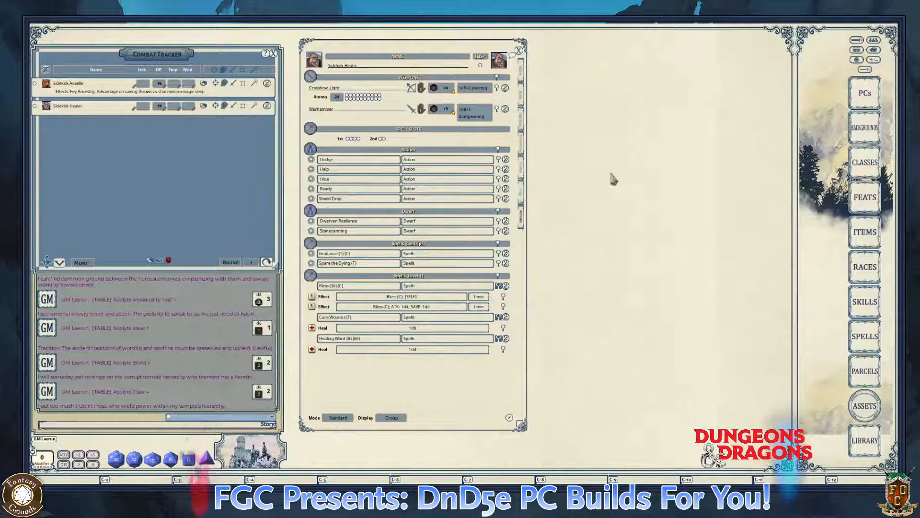
- Search the item library for "kit" and add a Healer's Kit to the healer's inventory
left_click(521, 146)
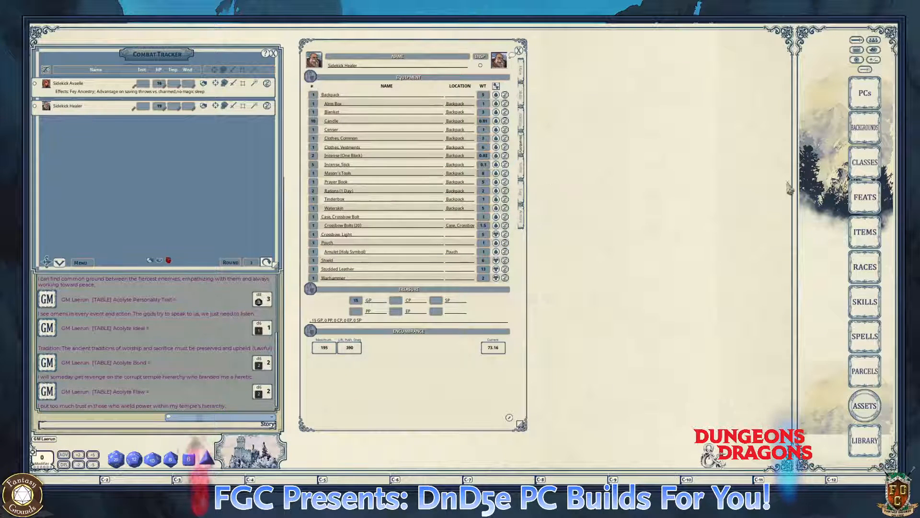
left_click(865, 231)
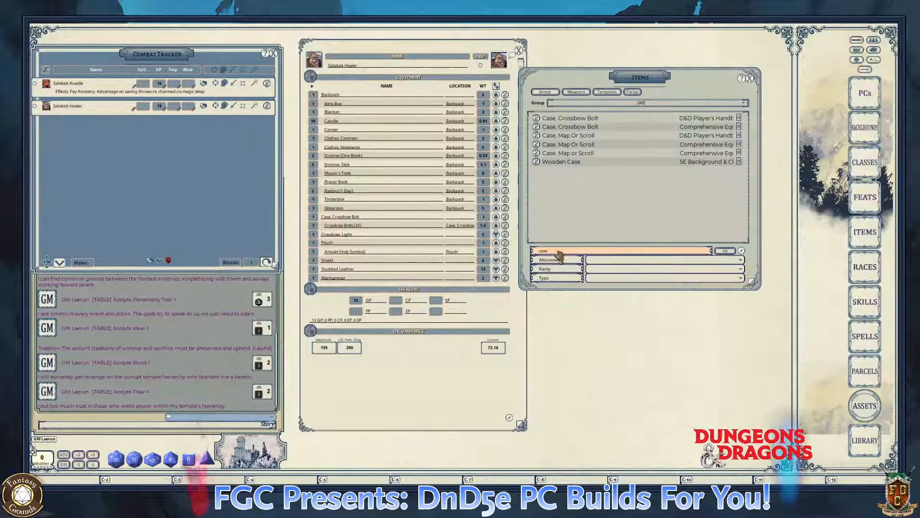
left_click(558, 251)
key("BackSpace")
key("BackSpace")
key("BackSpace")
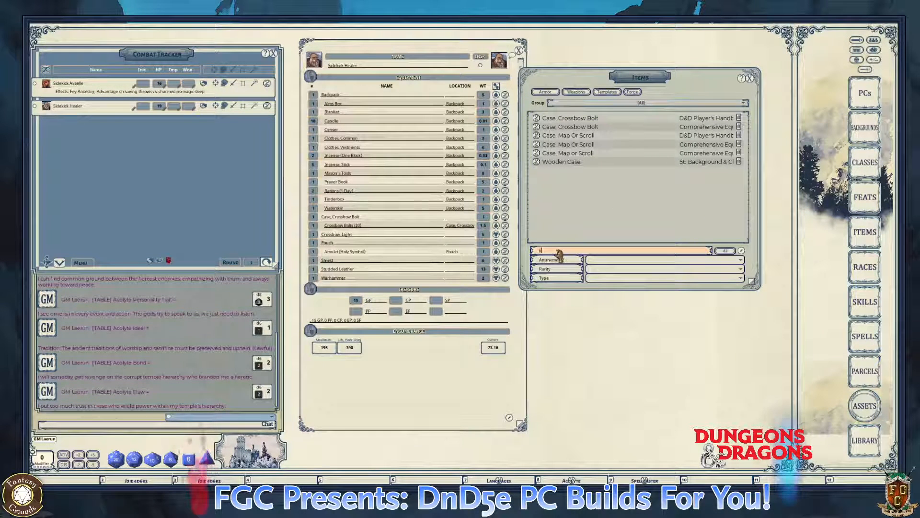
type("a")
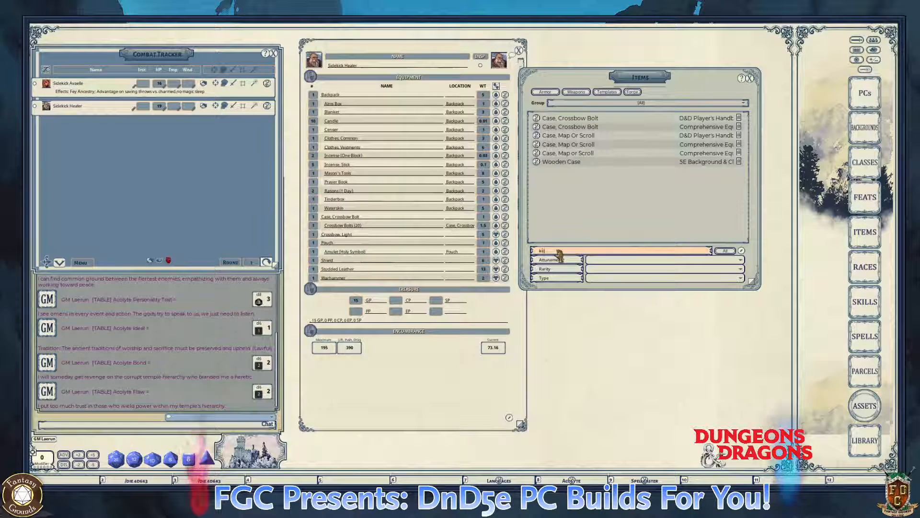
scroll(600, 179, "down", 3)
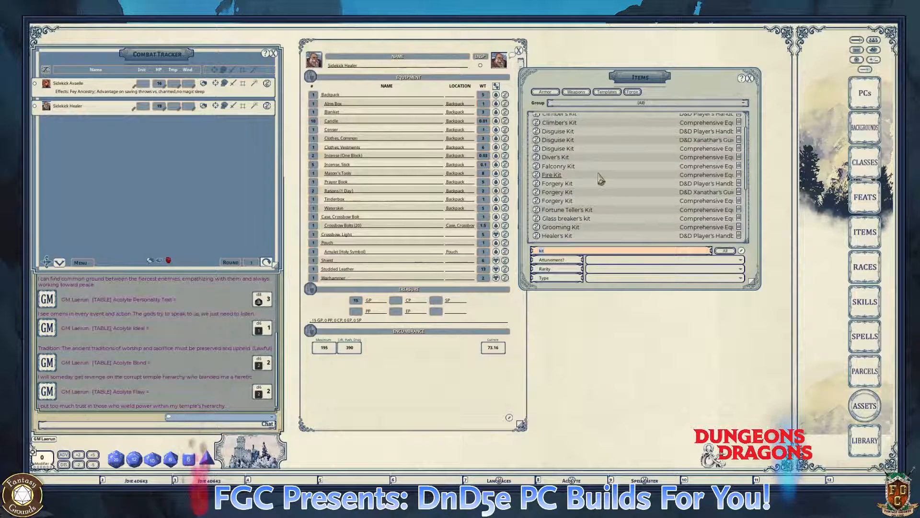
scroll(600, 179, "down", 5)
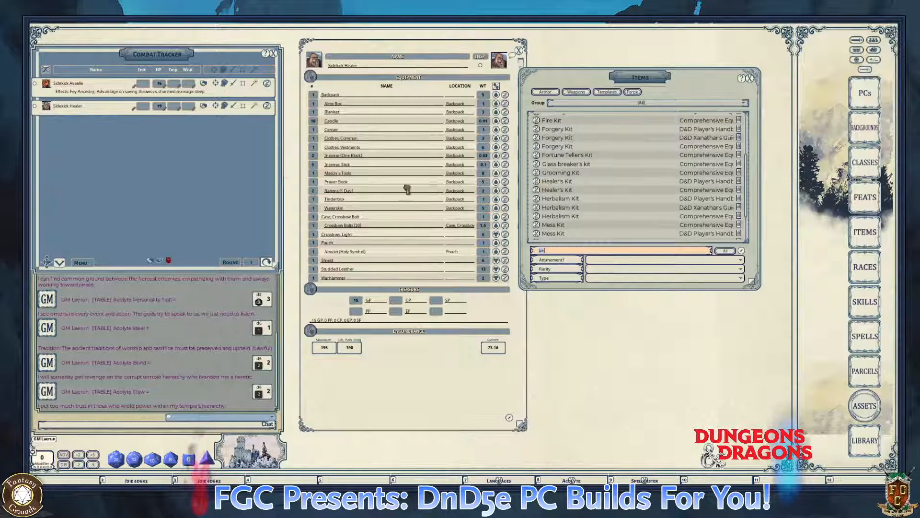
left_click_drag(407, 189, 370, 190)
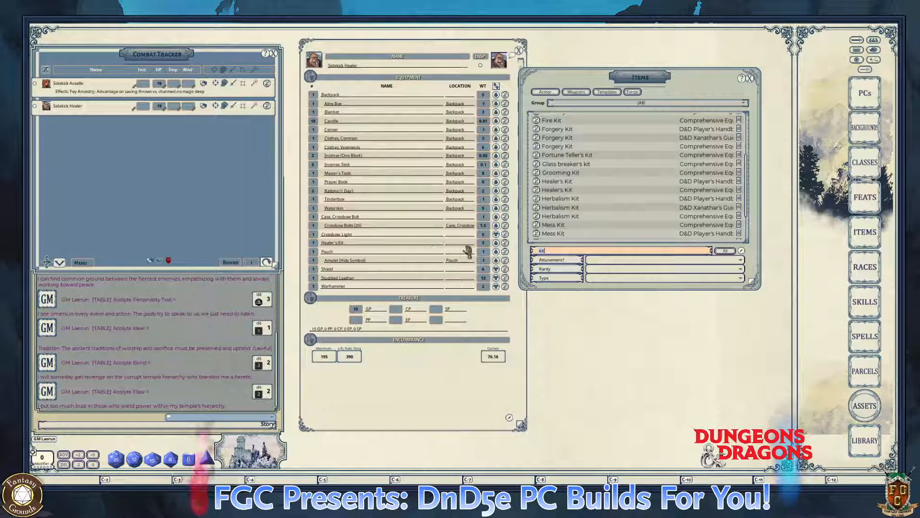
- Open the inventory's Healer's Kit record, close the item library, and move the record into the empty space beside the character sheet
left_click(314, 243)
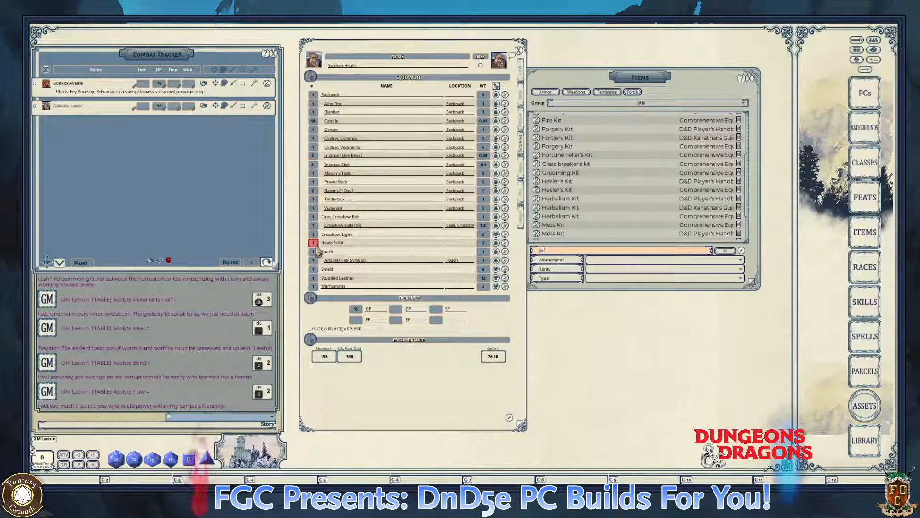
left_click(357, 243)
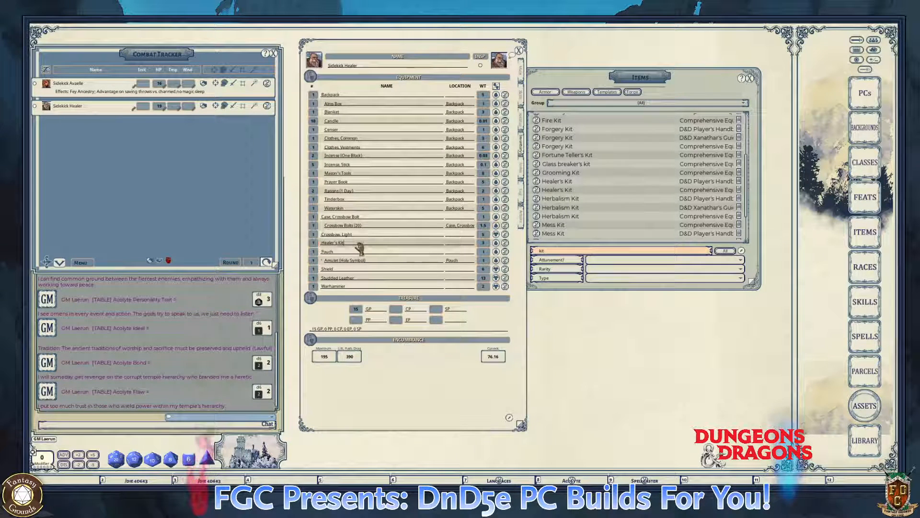
left_click(504, 243)
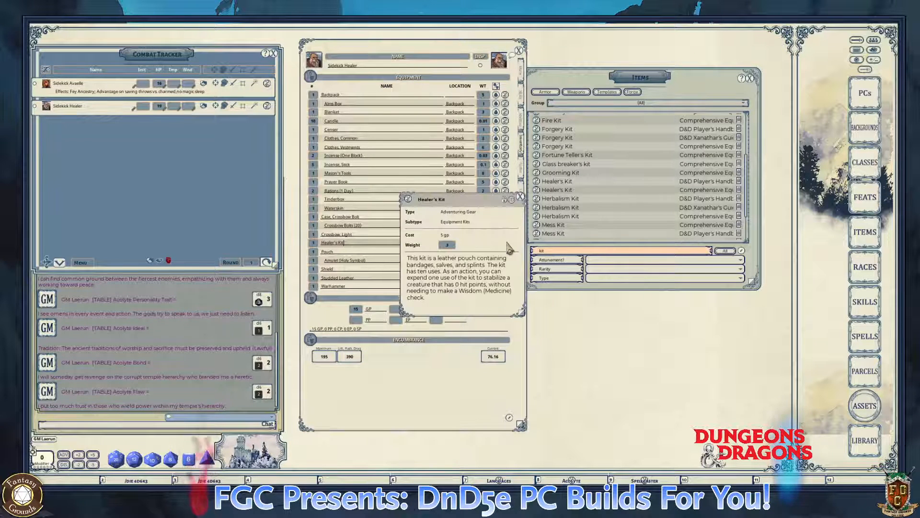
key("ctrl")
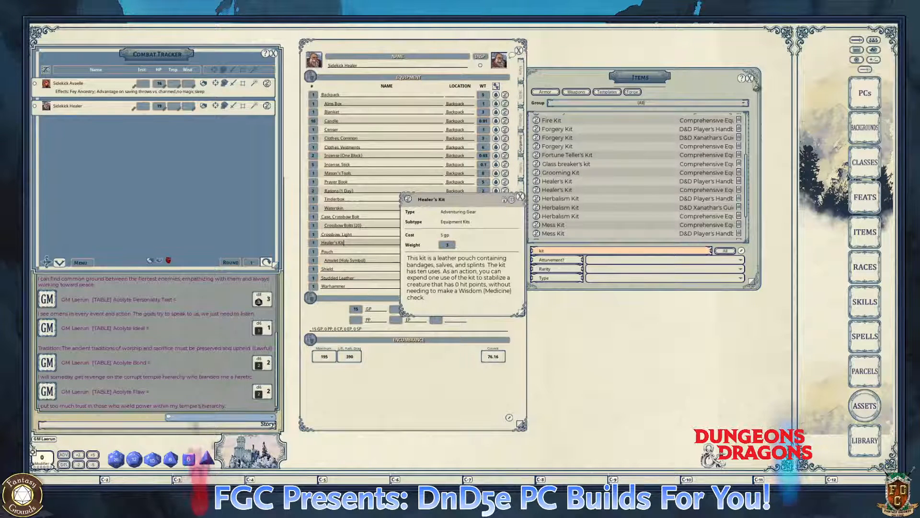
left_click(750, 79)
left_click_drag(496, 210, 737, 103)
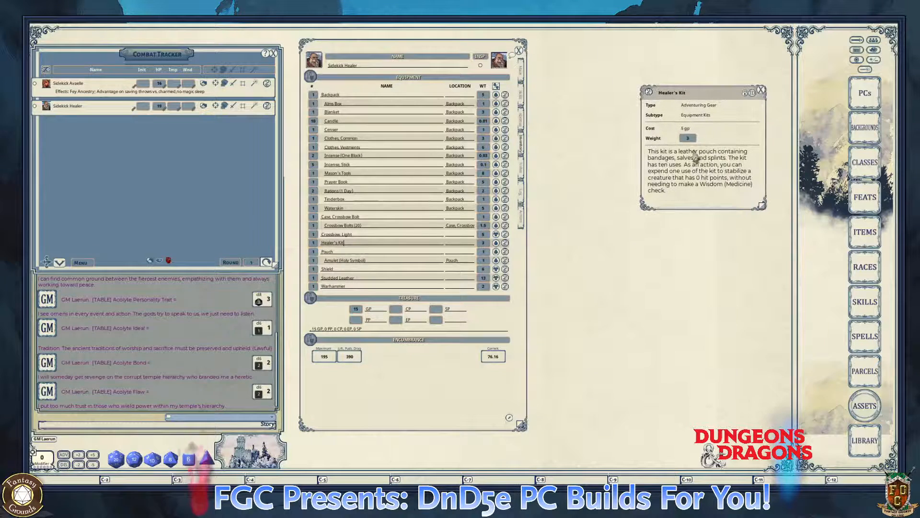
- Return to the healer's actions and collapse the details of Bless, Cure Wounds and Healing Word
left_click(523, 220)
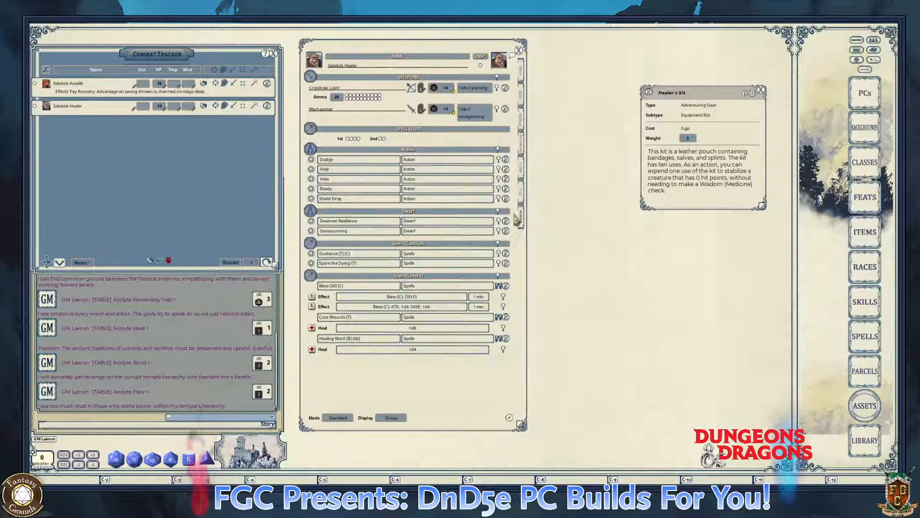
left_click(498, 286)
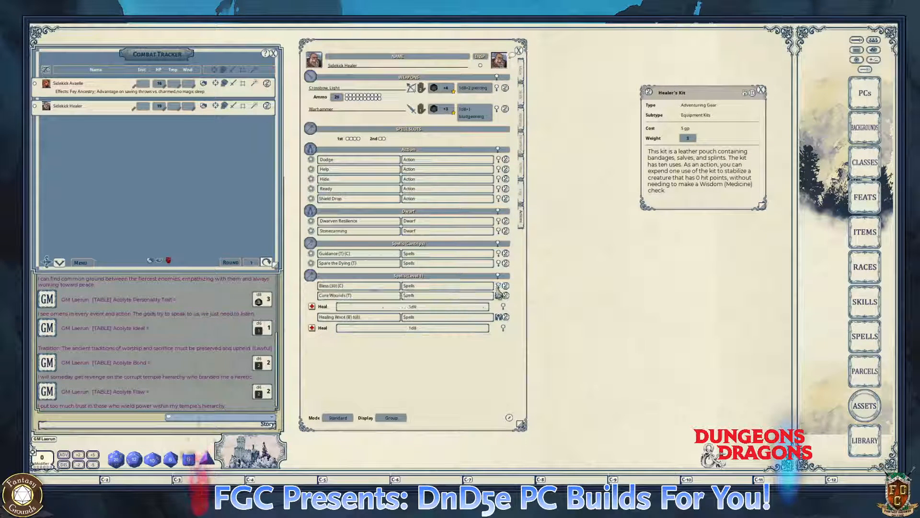
left_click(499, 296)
left_click(499, 306)
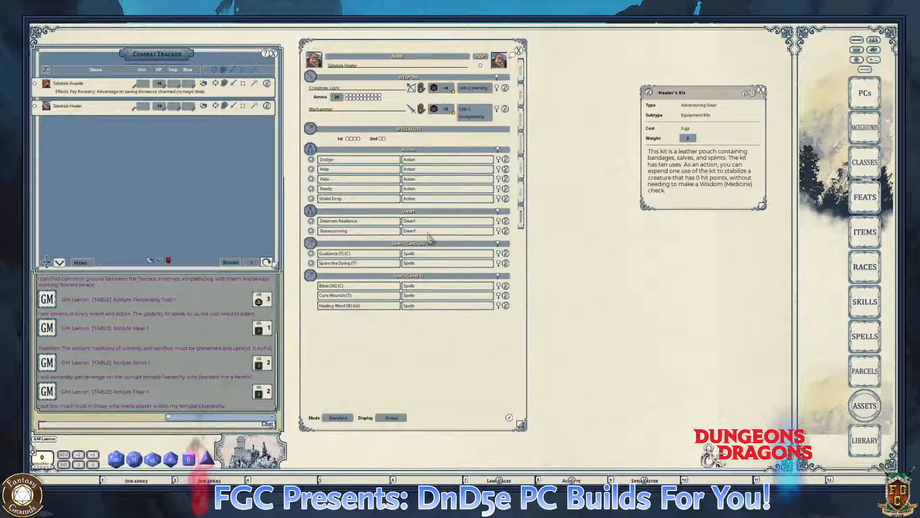
- Add a new power to the healer's actions, name it "Healer's Kit", and leave list editing
left_click(509, 417)
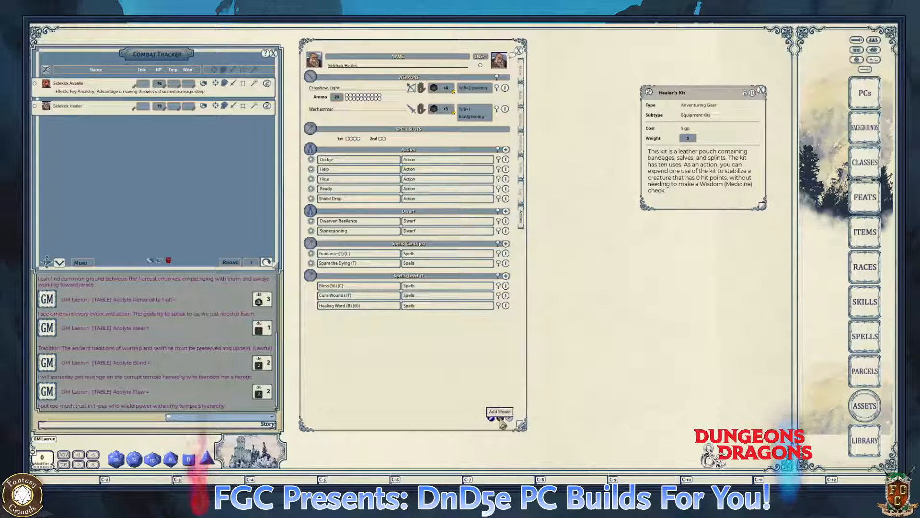
left_click(501, 420)
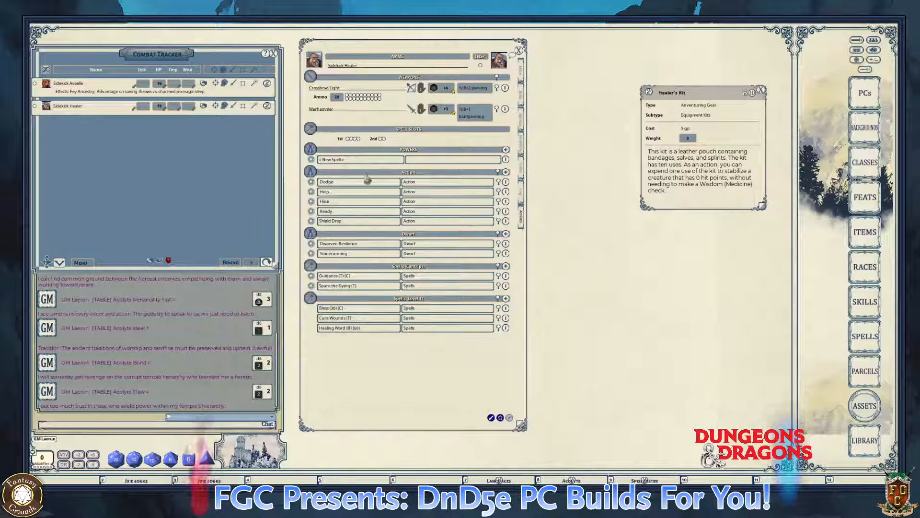
left_click(359, 159)
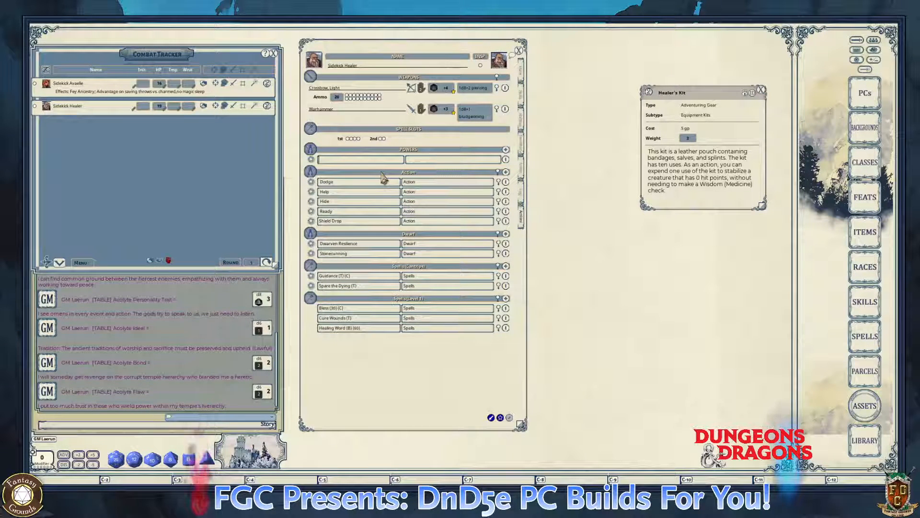
type("Heal")
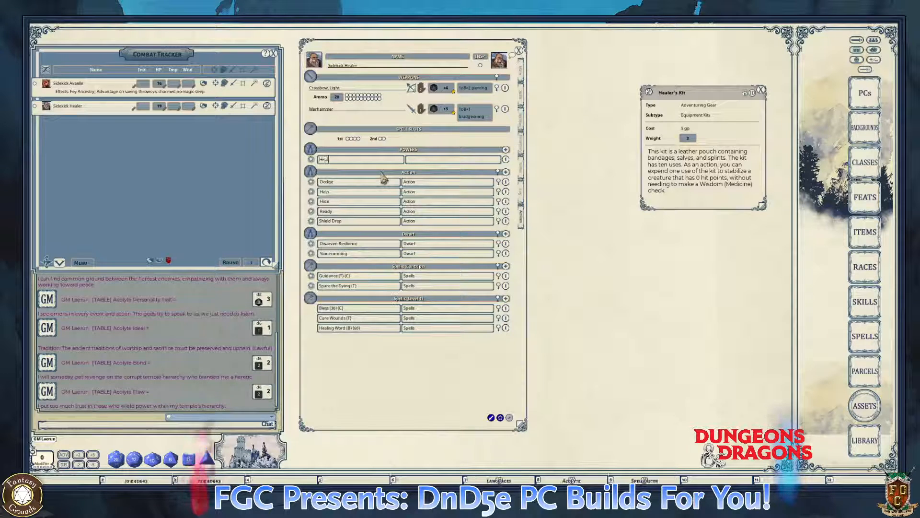
type("er")
key("BackSpace")
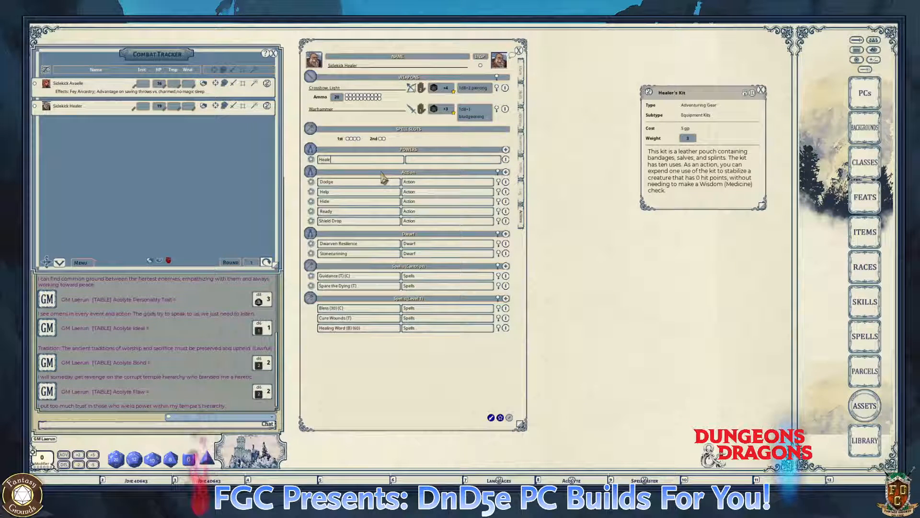
type("r's")
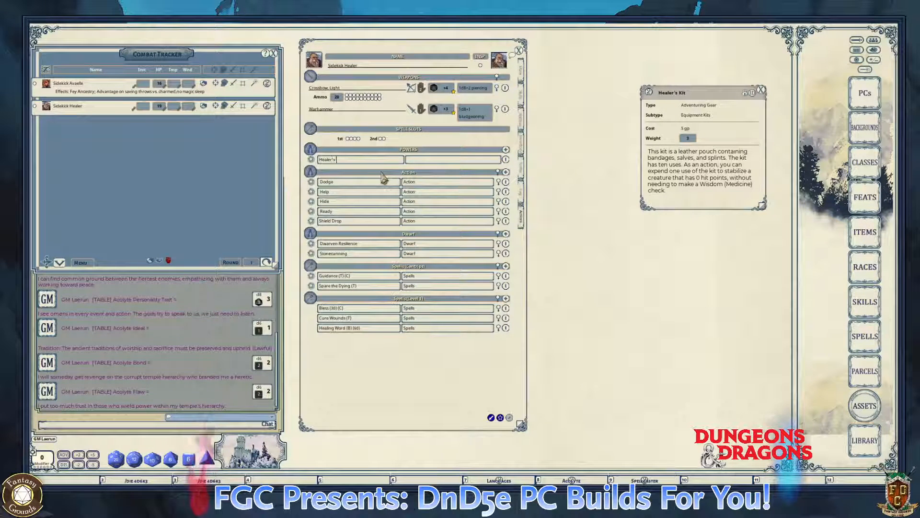
type(" Kit")
left_click(426, 158)
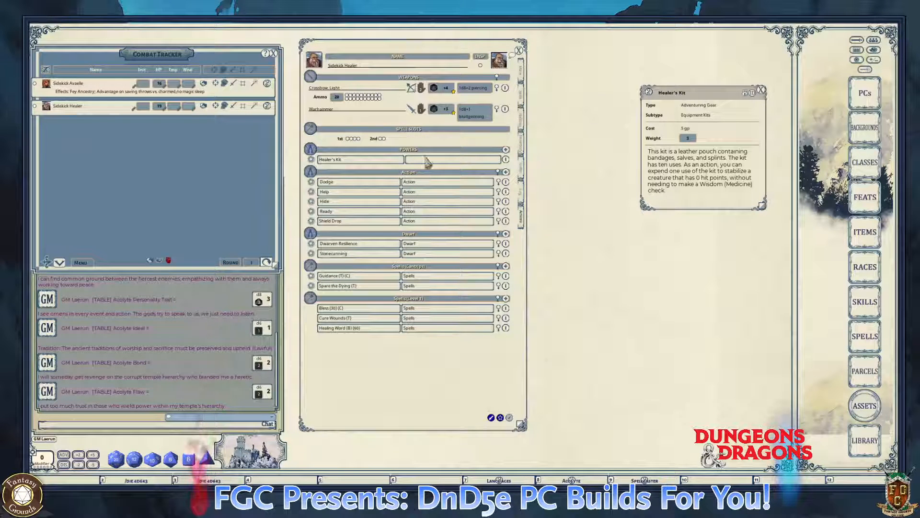
key("ctrl")
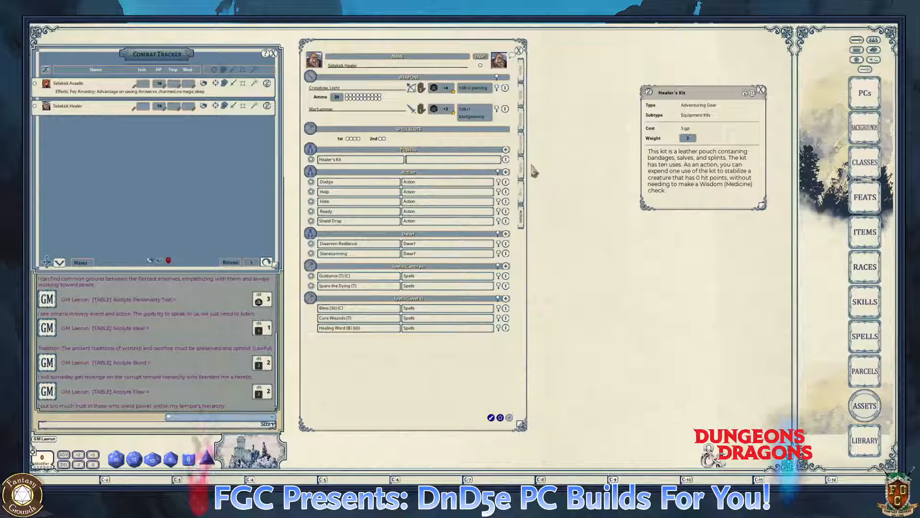
left_click(510, 417)
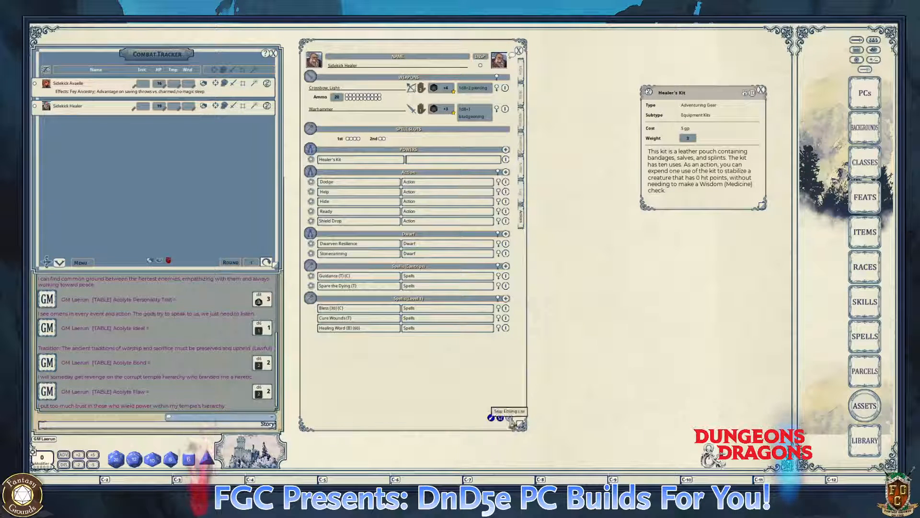
- Copy the full description from the Healer's Kit item record into the description of the new Healer's Kit power
left_click(506, 161)
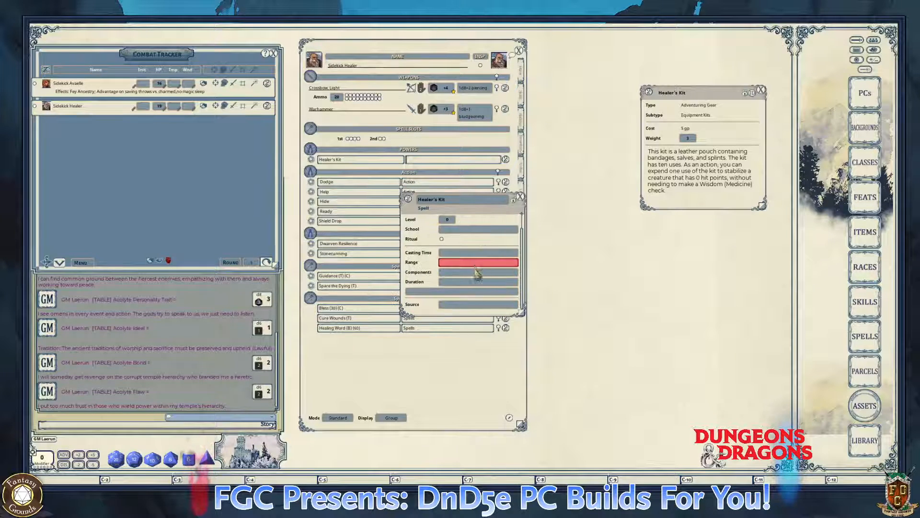
left_click(746, 99)
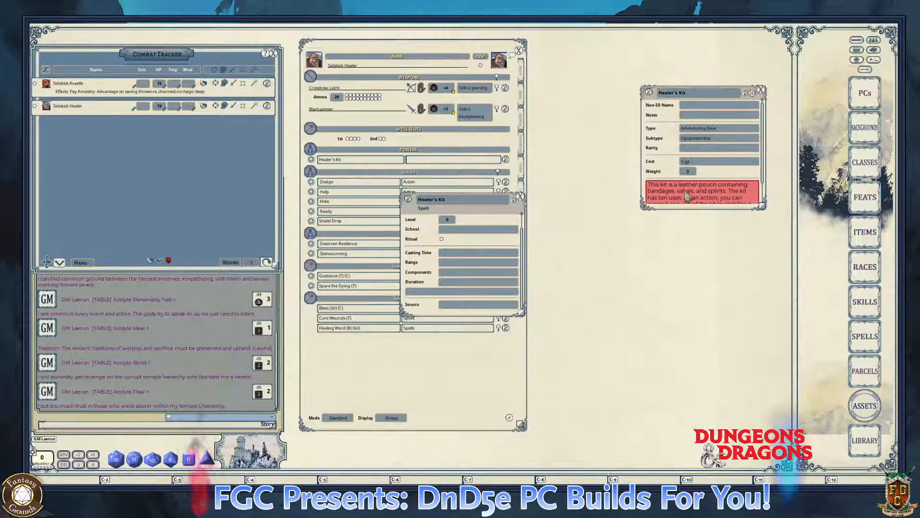
key("ctrl")
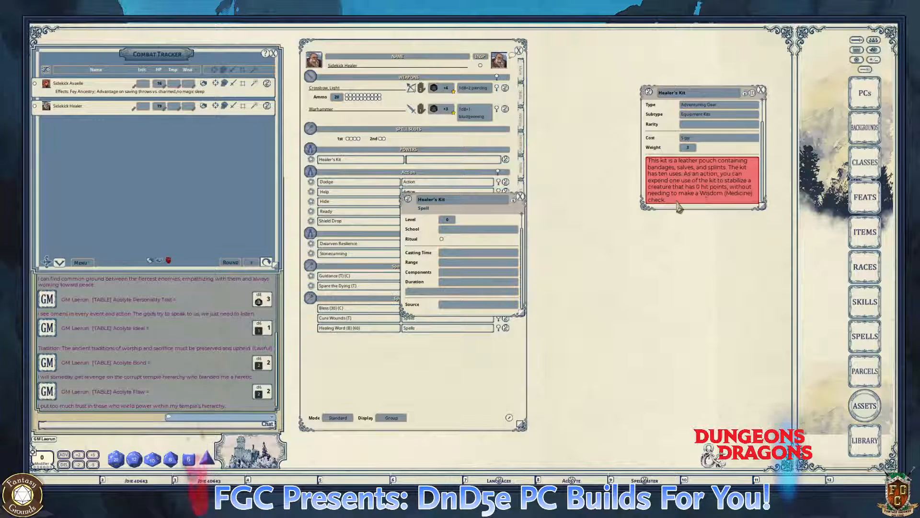
left_click_drag(672, 201, 630, 145)
key("ctrl+c")
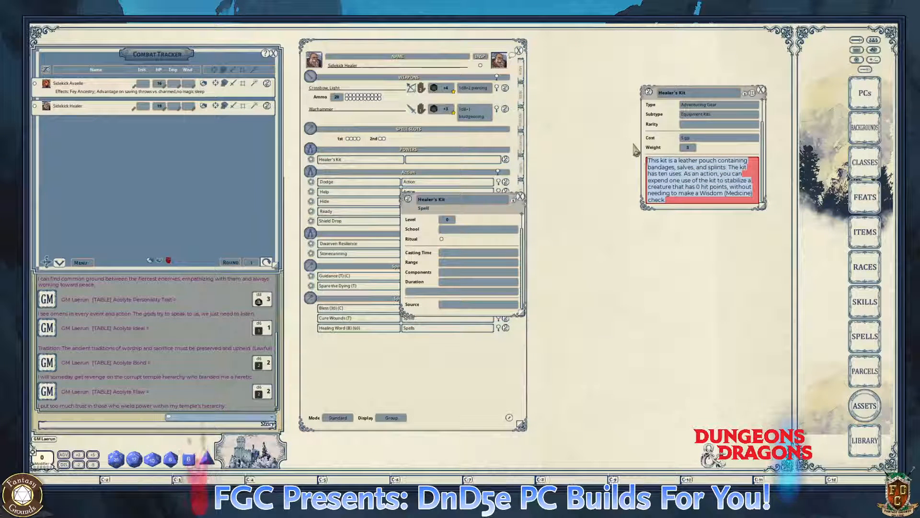
left_click(421, 293)
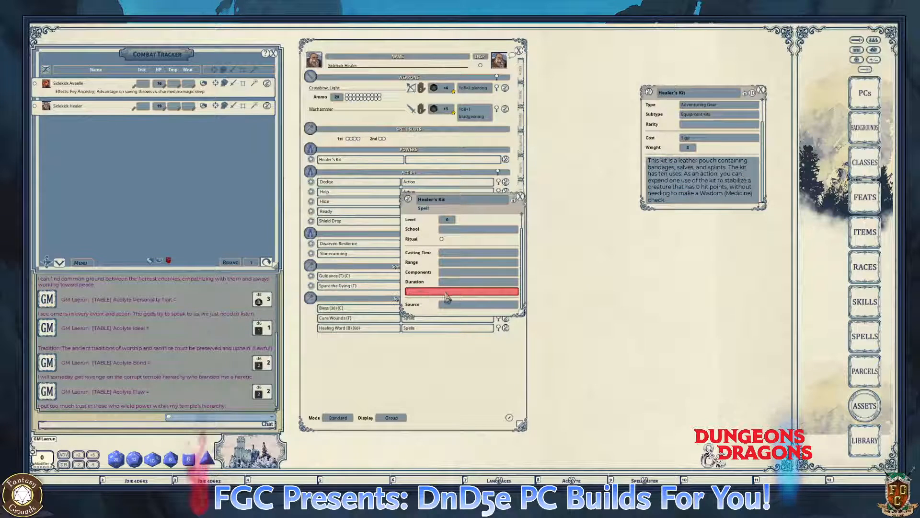
key("ctrl+v")
scroll(469, 300, "down", 1)
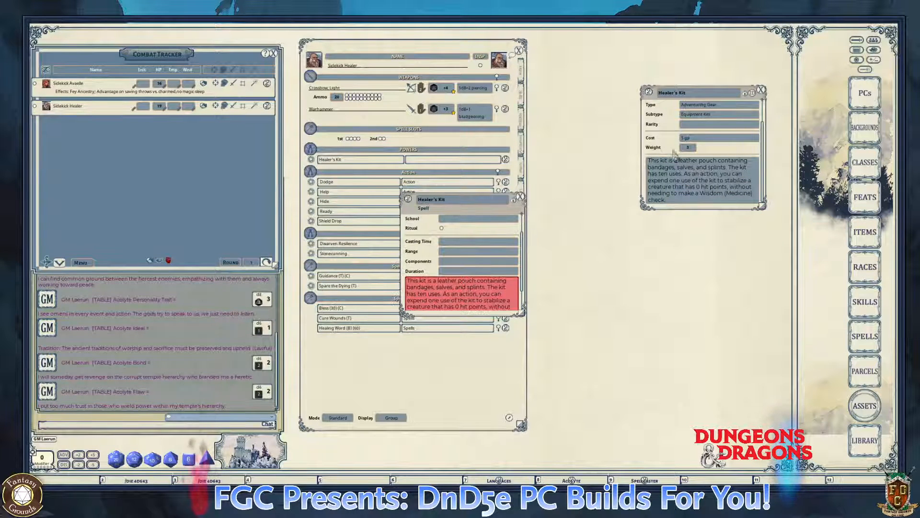
- Close the item record, then lock the Healer's Kit power record, move it beside the character sheet and close it
left_click(761, 90)
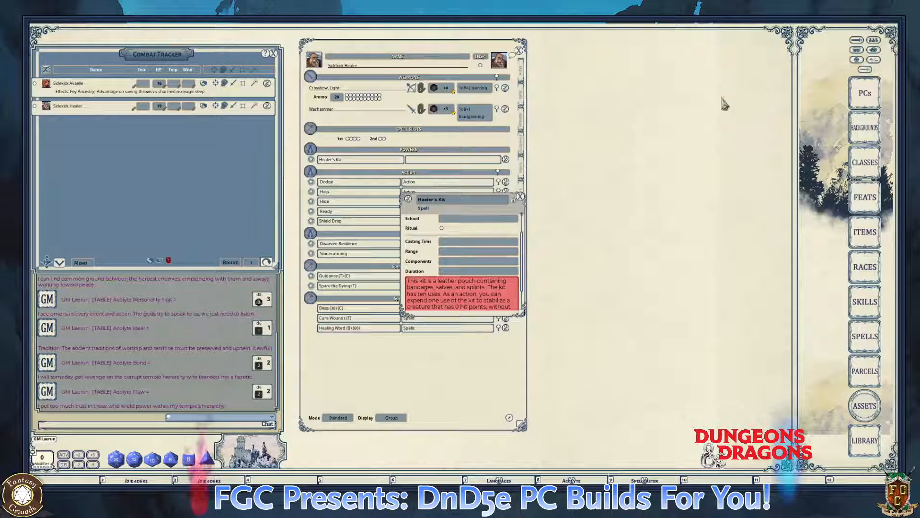
left_click(513, 200)
left_click_drag(482, 216, 629, 156)
key("ctrl")
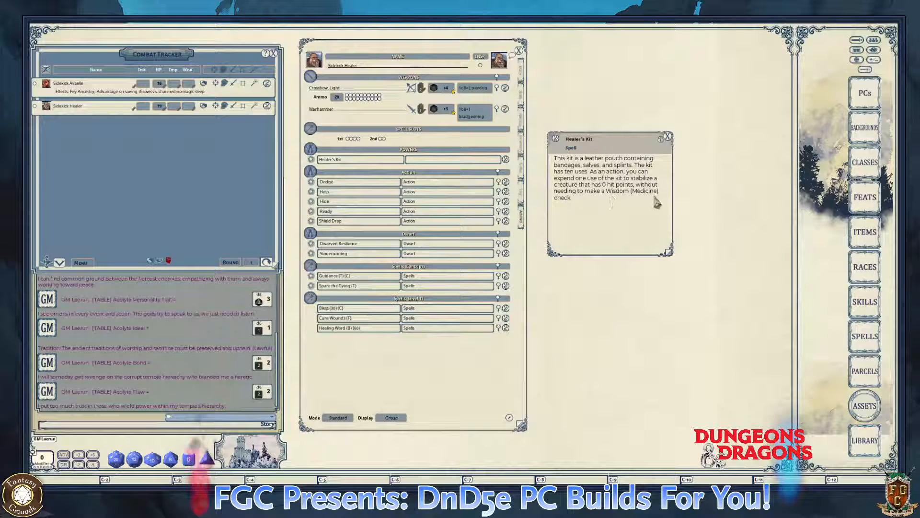
left_click(667, 137)
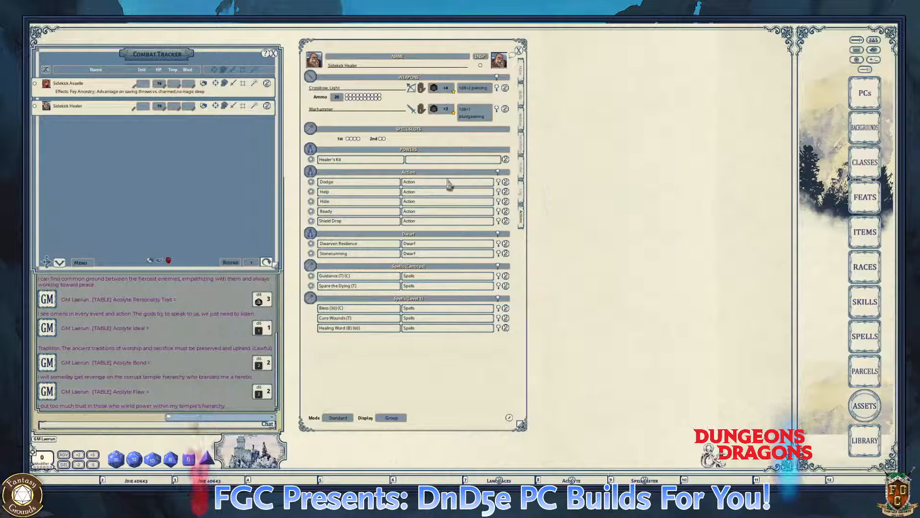
- Add an effect action to the Healer's Kit power and enter "Stabalize;" as its description
right_click(382, 162)
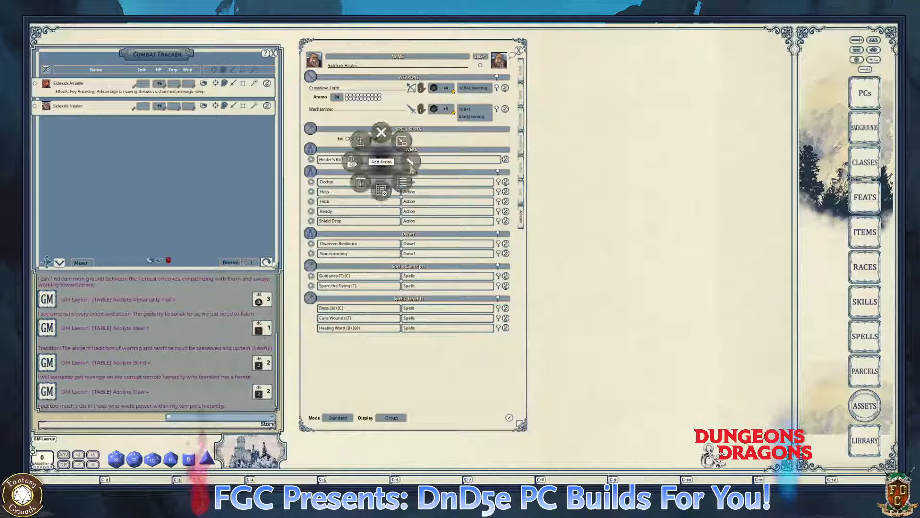
left_click(411, 166)
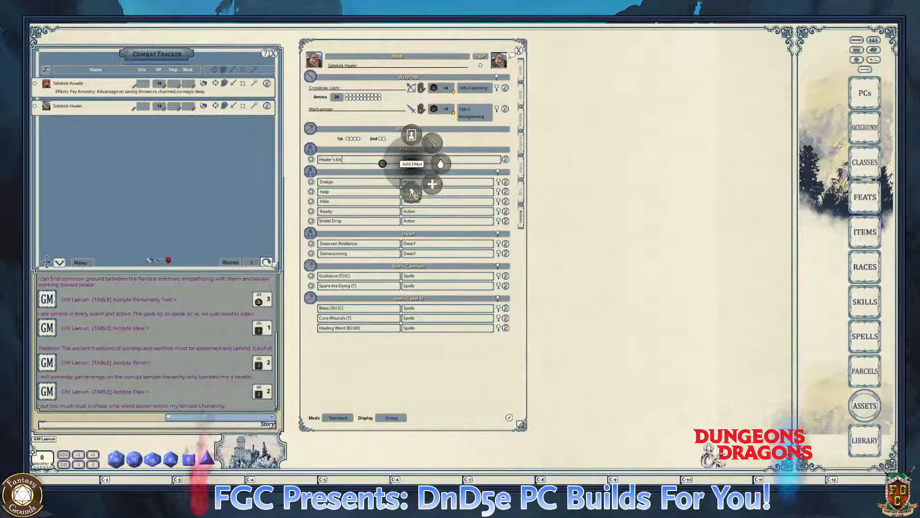
left_click(441, 164)
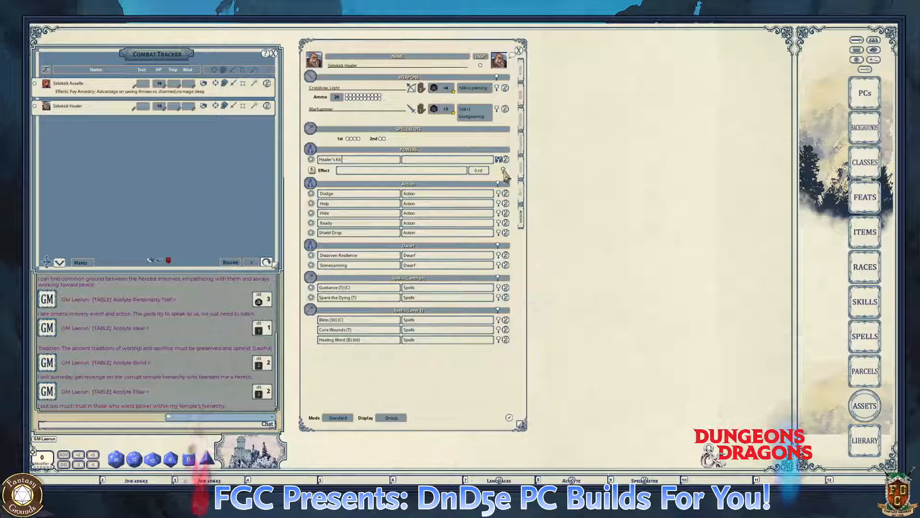
left_click(503, 170)
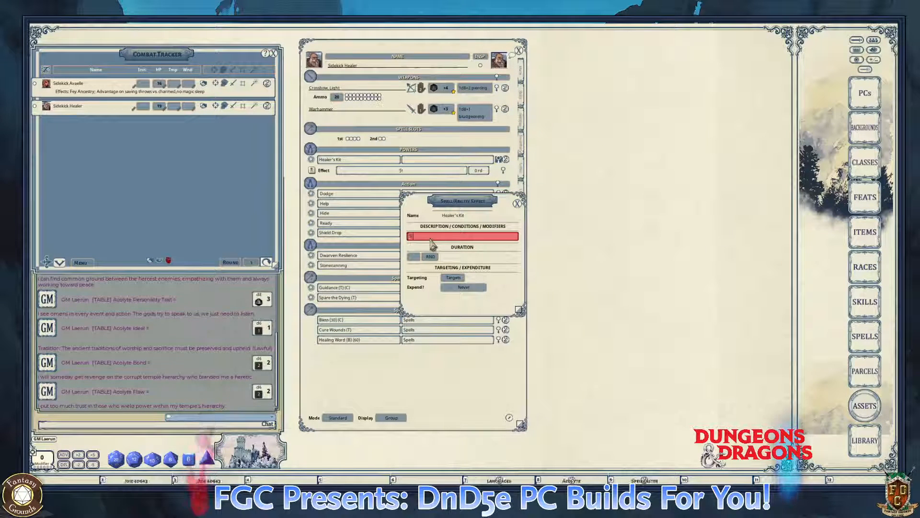
type("Stabaliz")
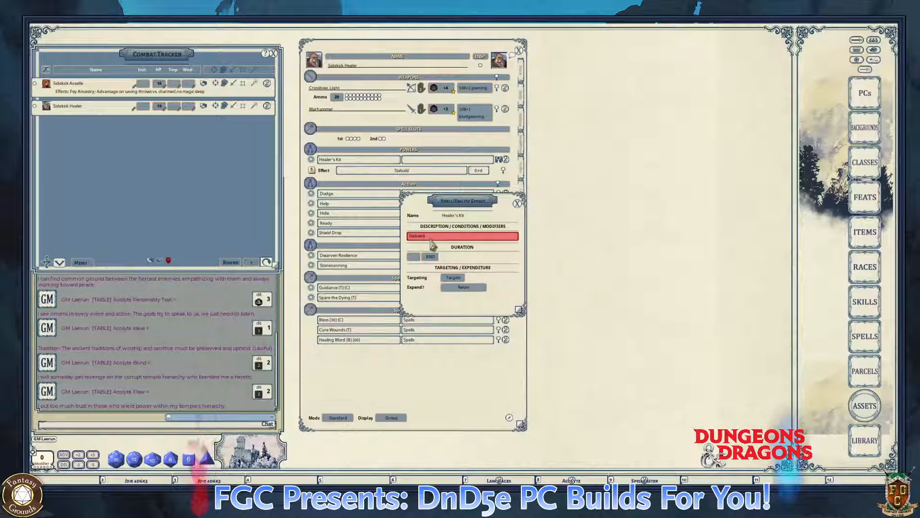
type("e")
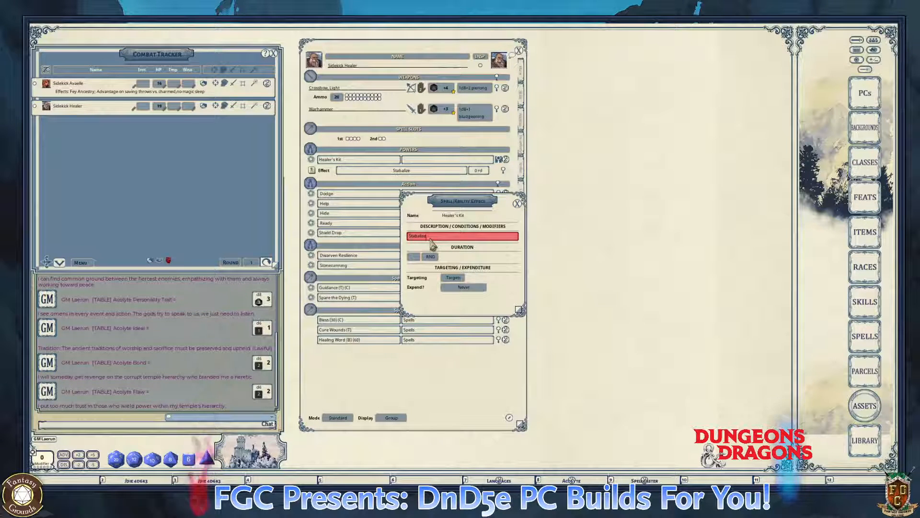
type(";")
key("ctrl")
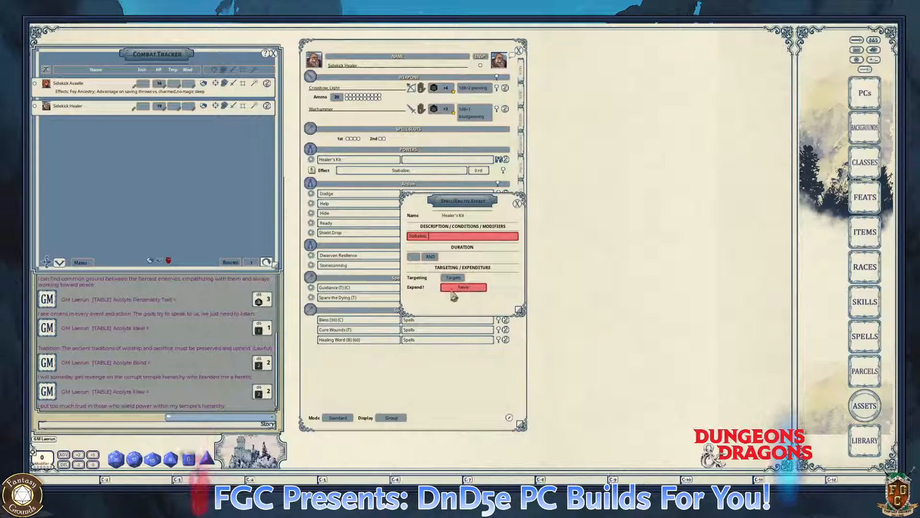
- Set the Healer's Kit effect to expend on next action
left_click(472, 293)
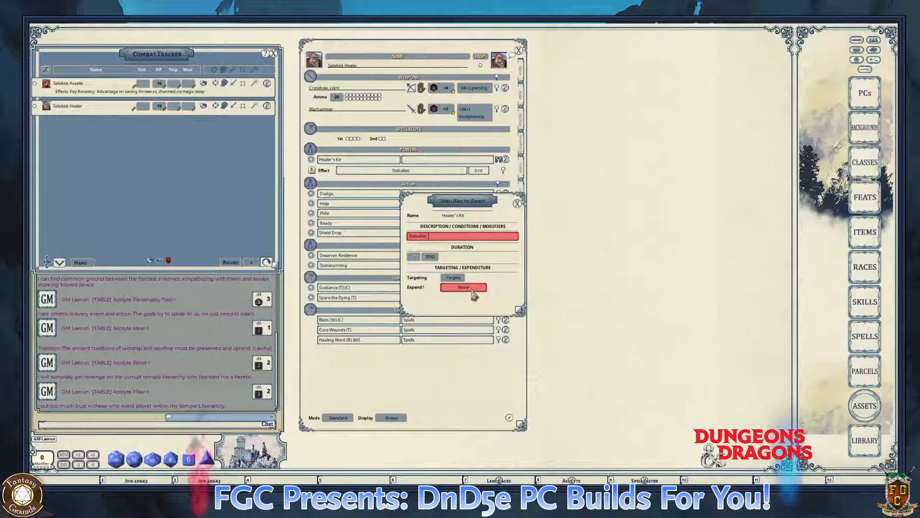
key("ctrl")
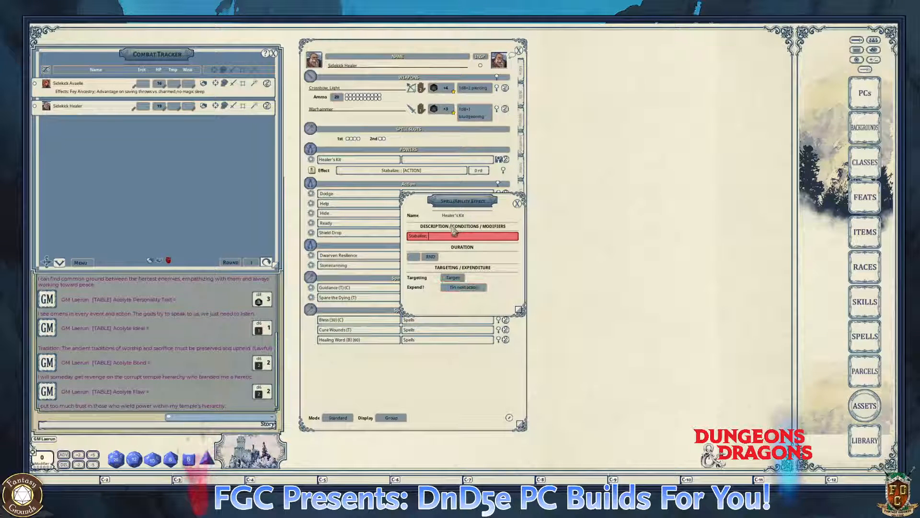
key("ctrl")
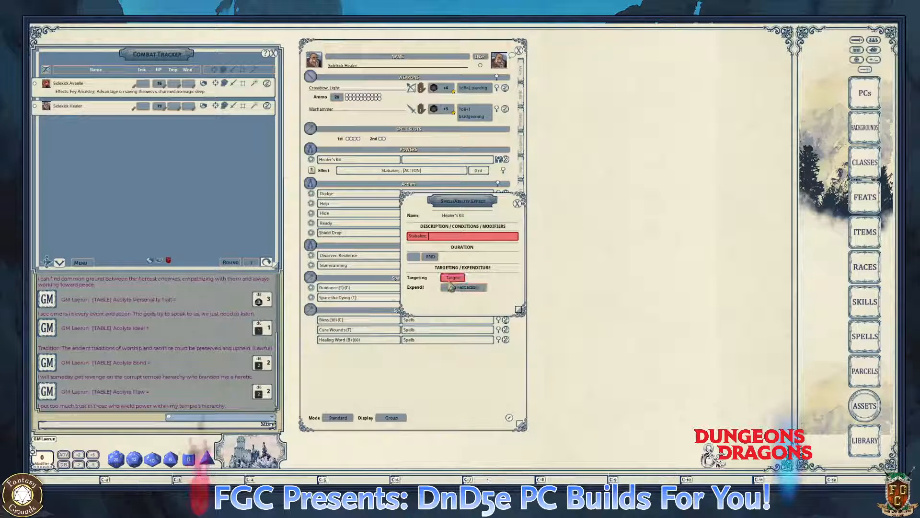
left_click(416, 238)
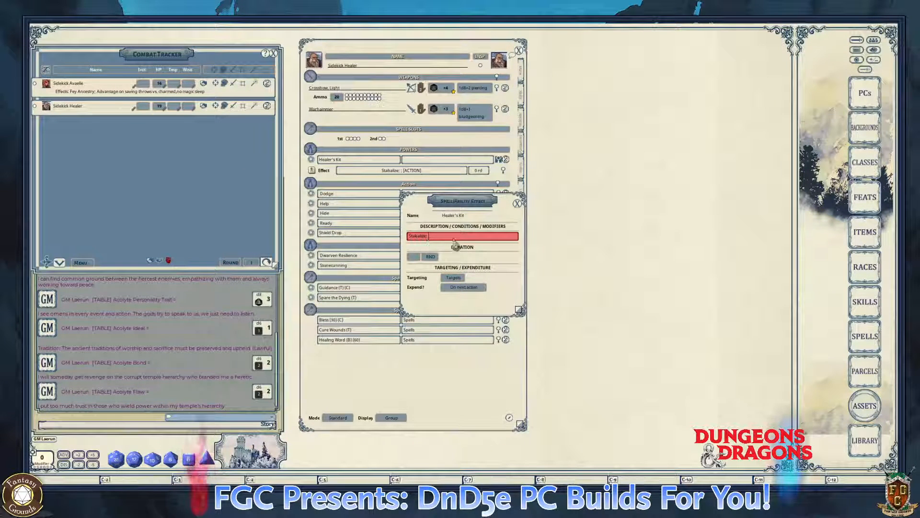
key("ctrl")
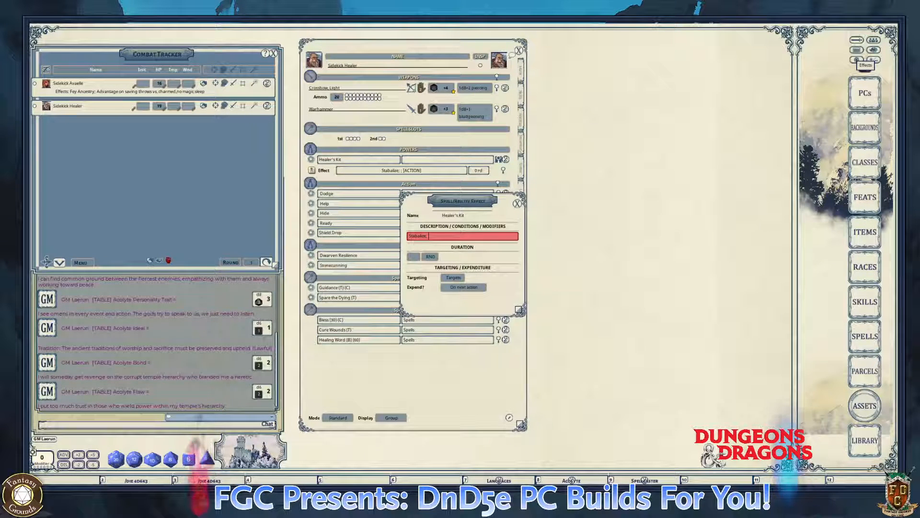
- Open the Effects list beside the character sheet for reference and extend the Healer's Kit effect description to "Stabalize; Stable"
left_click(857, 60)
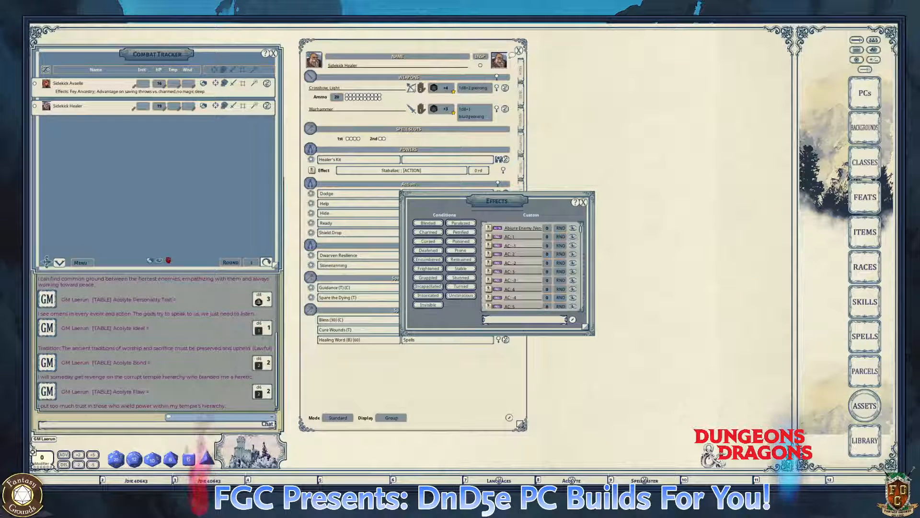
key("ctrl")
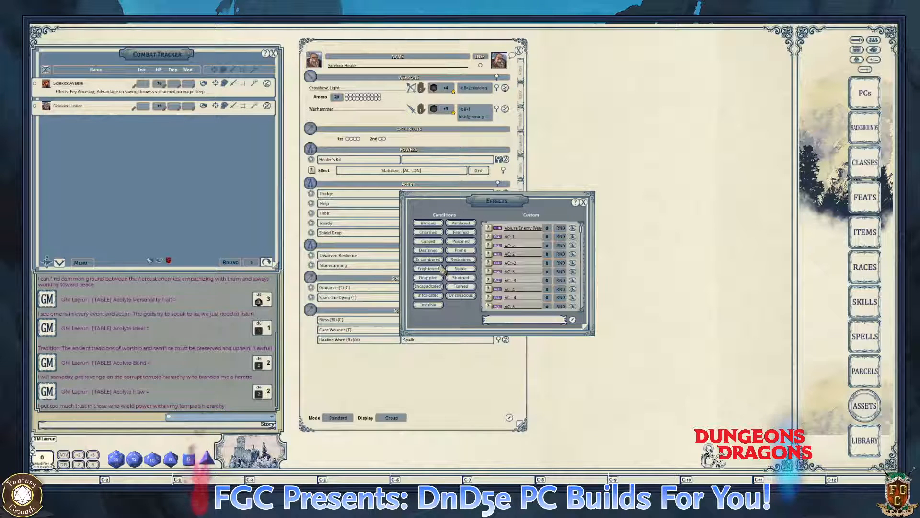
left_click_drag(478, 230, 608, 191)
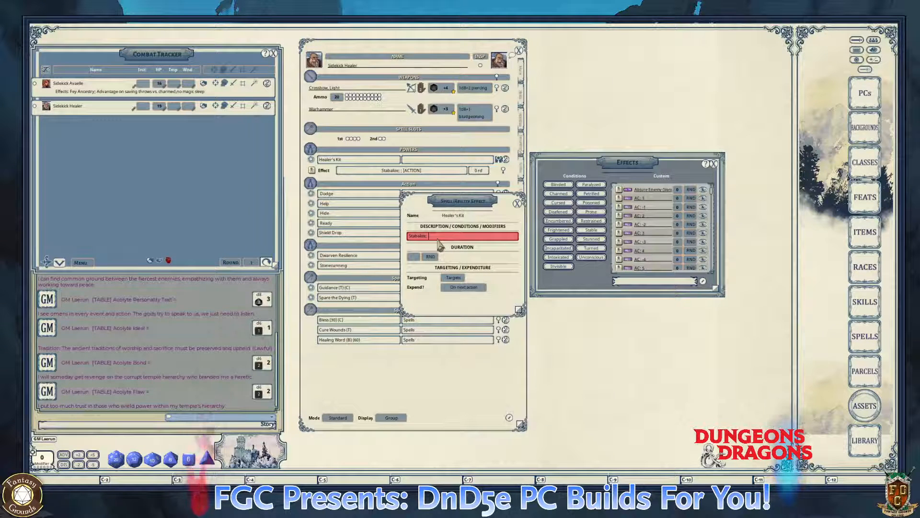
type("Stab")
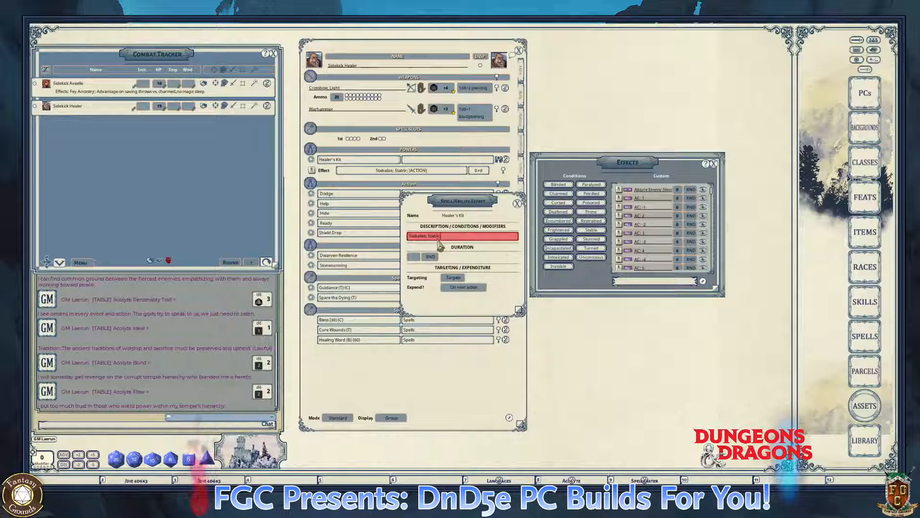
type("le")
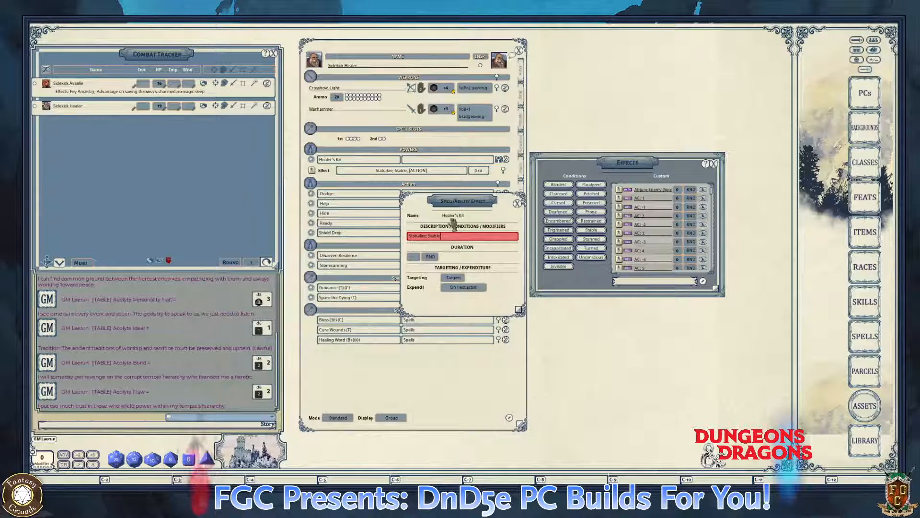
- Close the Healer's Kit effect details, collapse the power and set the actions page to Preparation mode with Group display
left_click(518, 203)
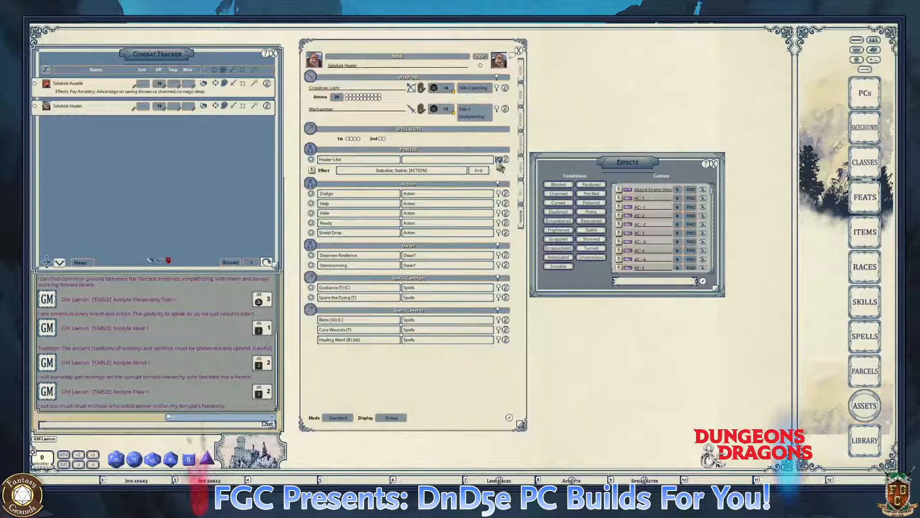
left_click(499, 163)
left_click(338, 418)
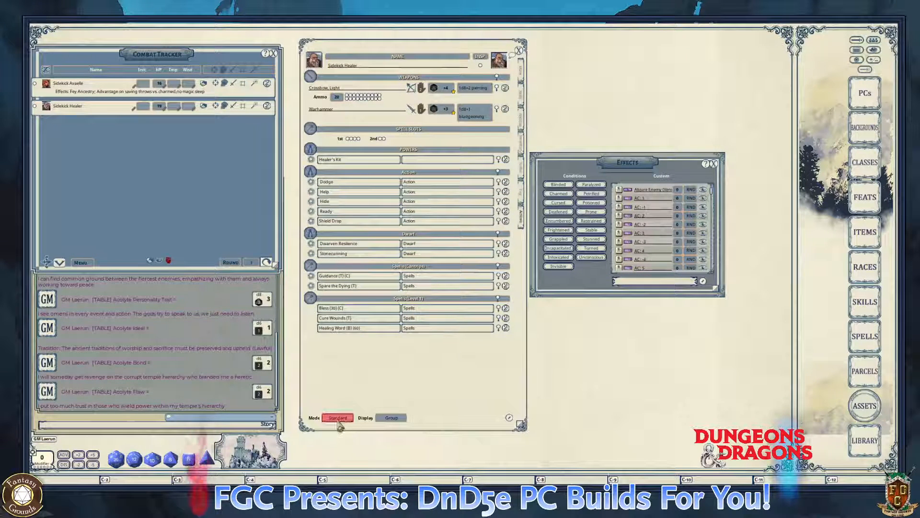
left_click(337, 418)
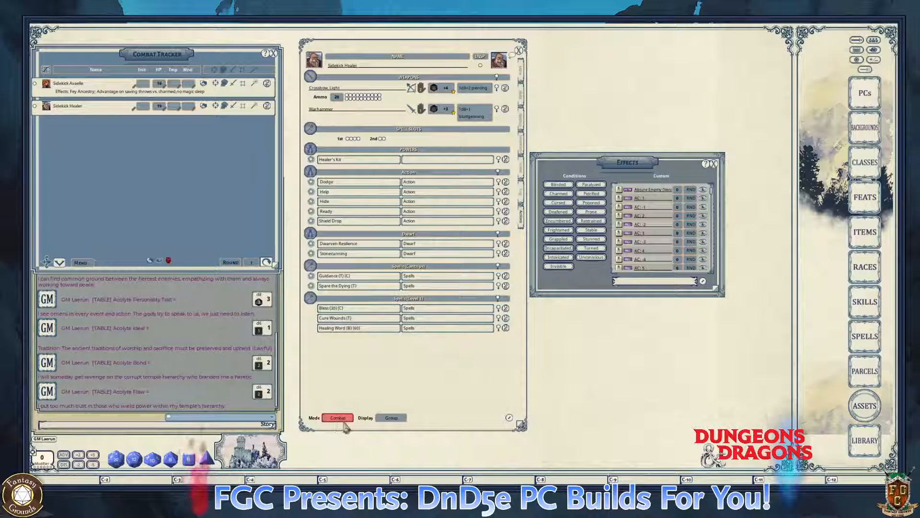
left_click(342, 421)
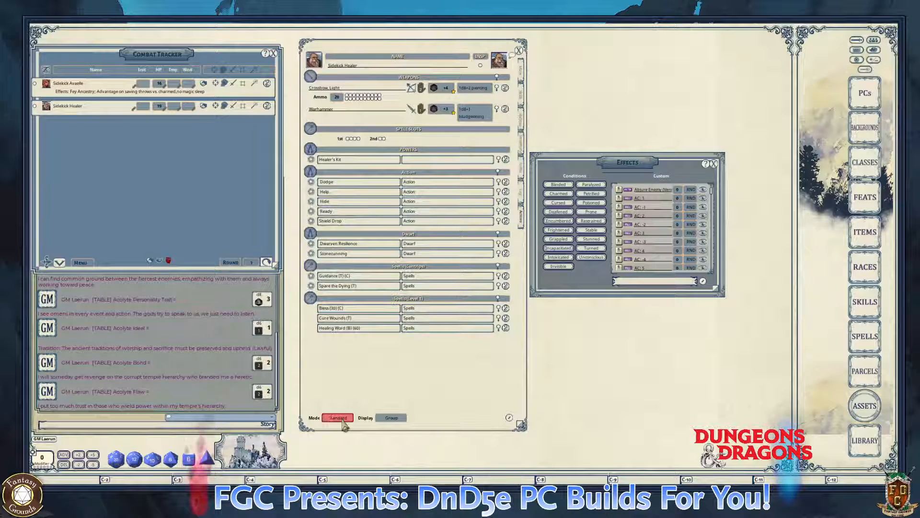
left_click(343, 422)
left_click(377, 422)
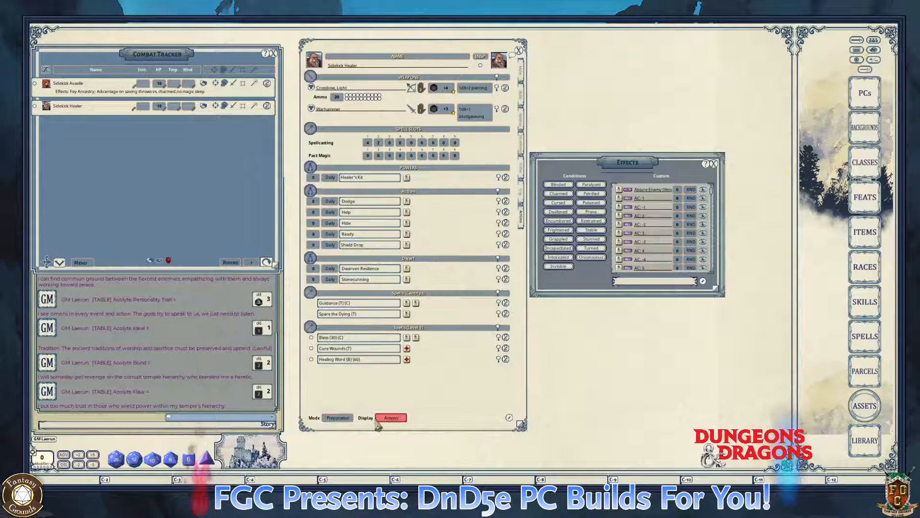
left_click(379, 421)
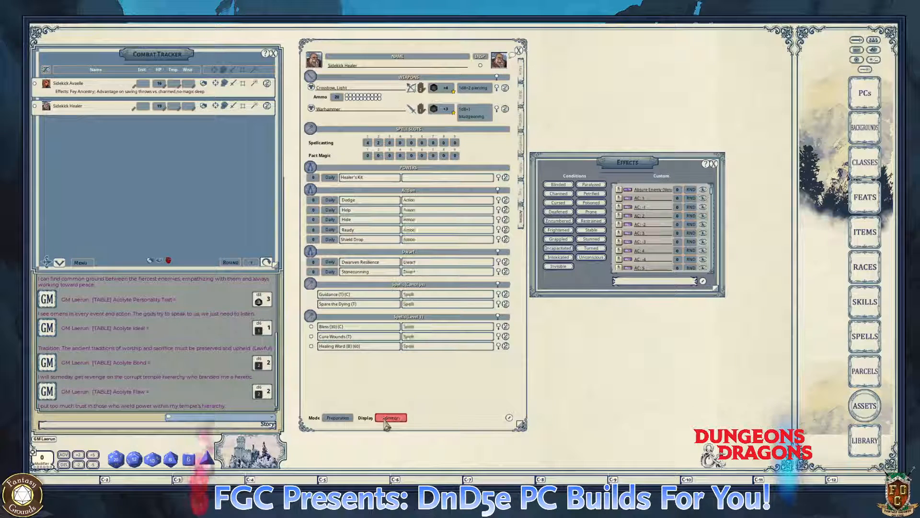
left_click(386, 421)
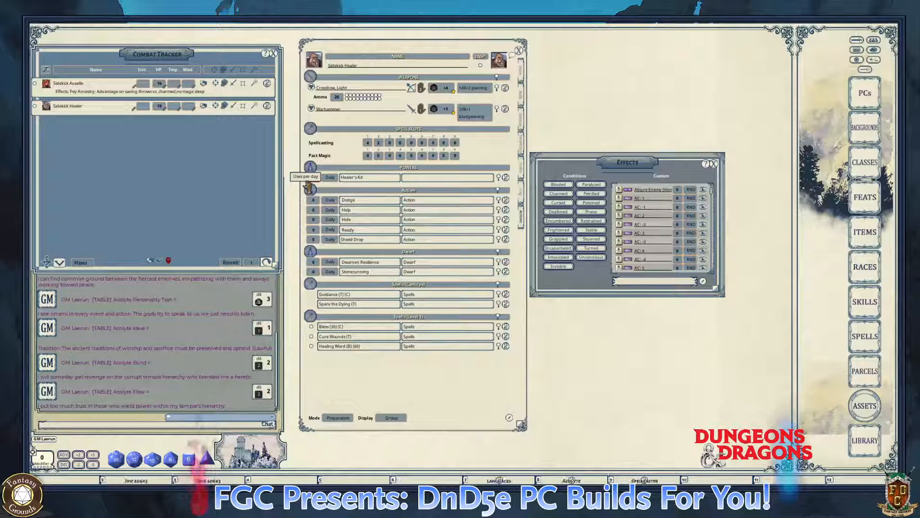
- Give the Healer's Kit 10 uses with the Once period, and mark Bless, Cure Wounds and Healing Word as prepared
type("10")
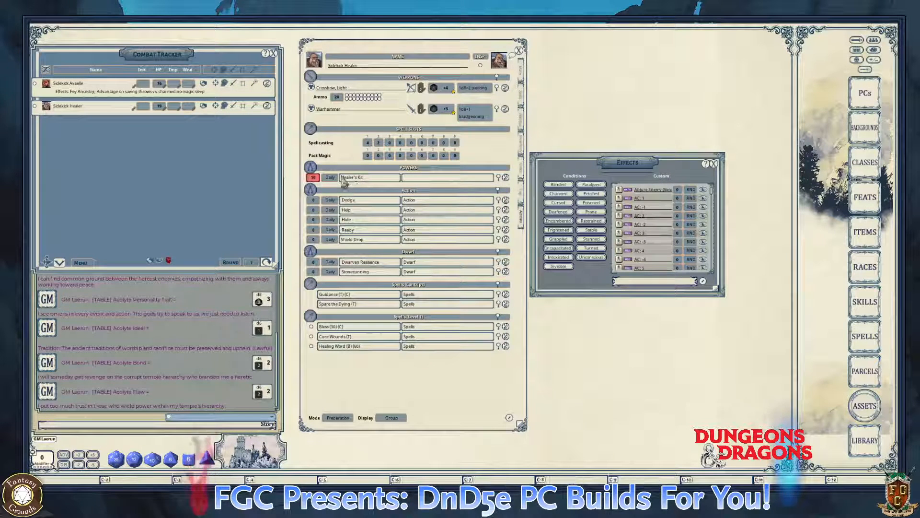
left_click(333, 181)
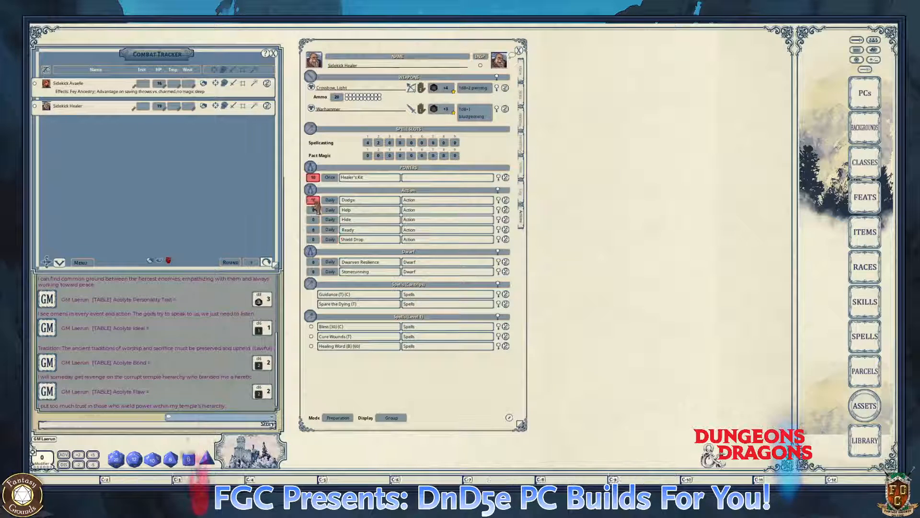
left_click(311, 327)
left_click(312, 336)
left_click(311, 345)
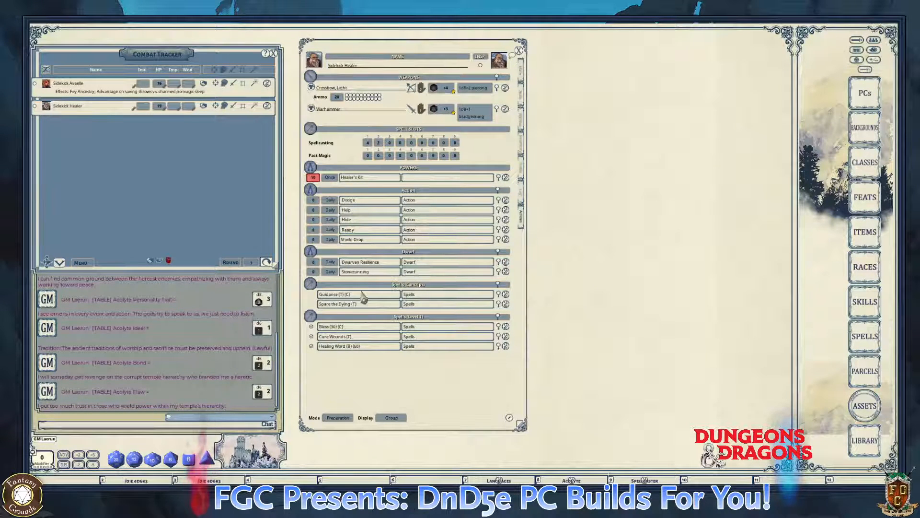
- Review the Cure Wounds and Healing Word descriptions and the effects set up for Bless
key("ctrl")
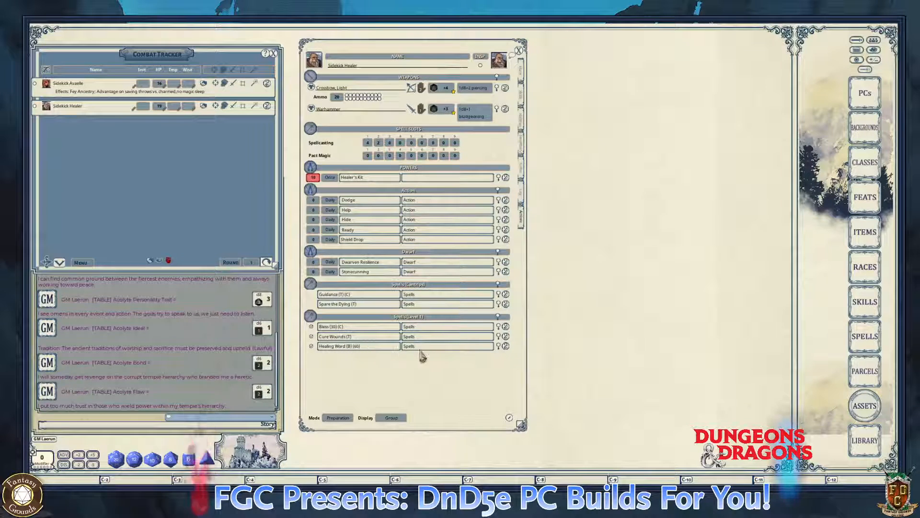
left_click(506, 336)
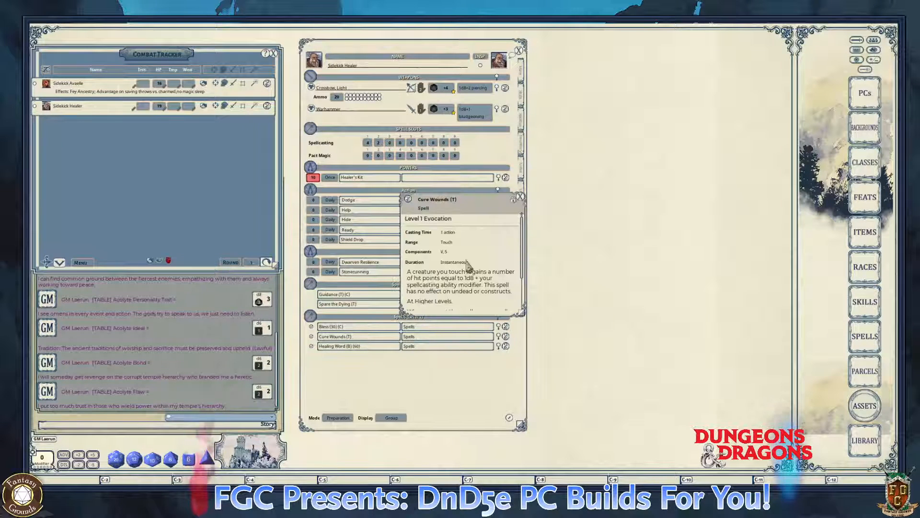
scroll(468, 268, "down", 2)
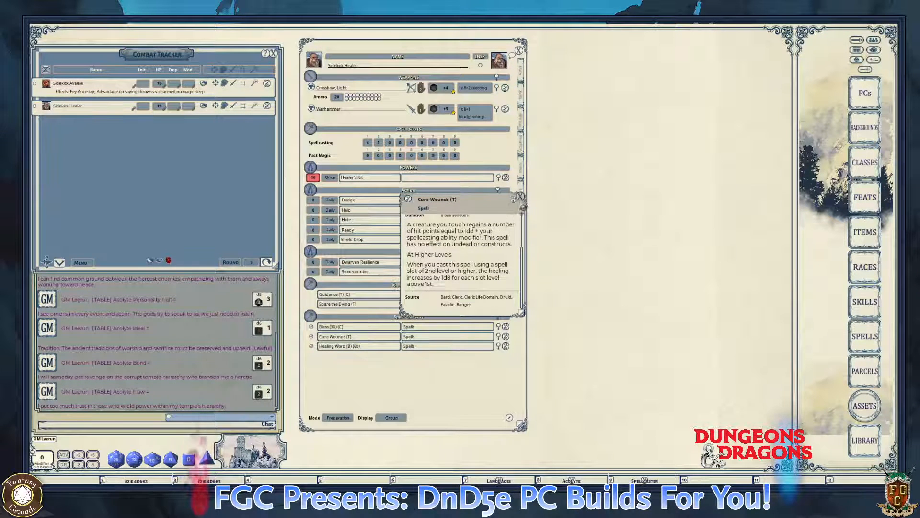
left_click(520, 197)
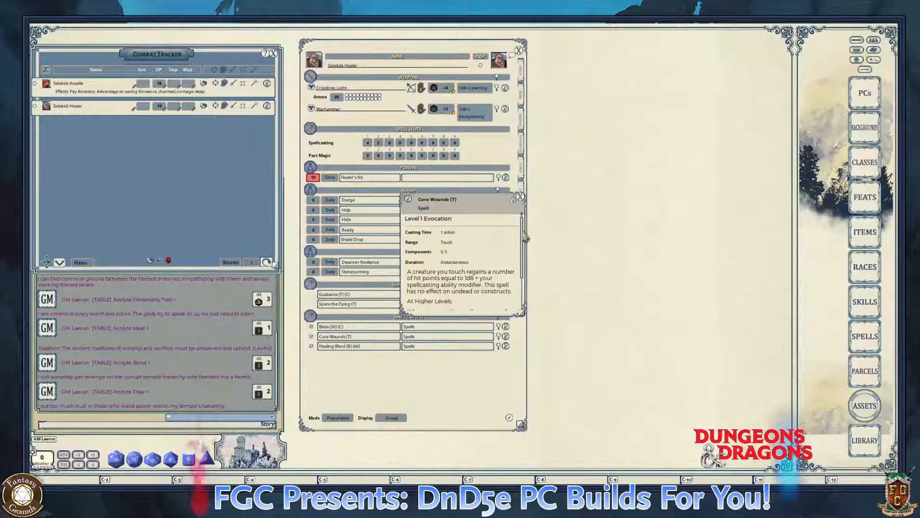
left_click(521, 198)
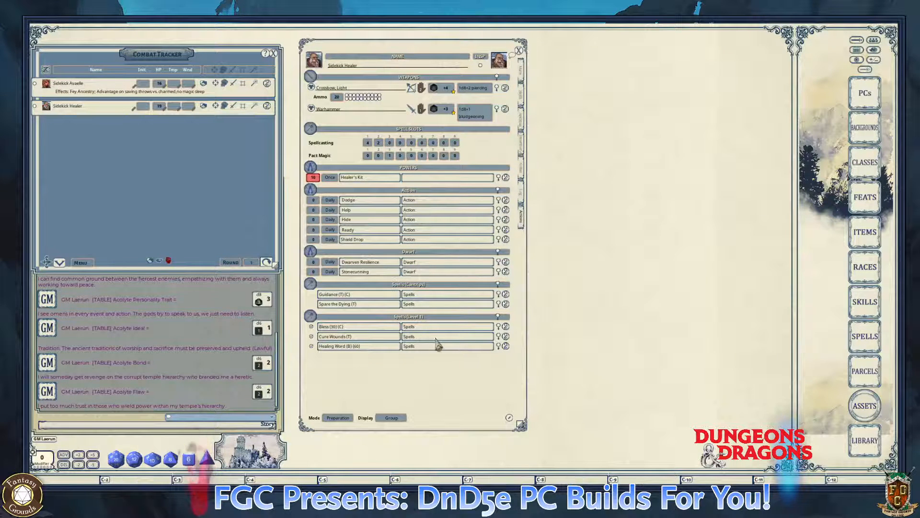
left_click(499, 328, "ctrl")
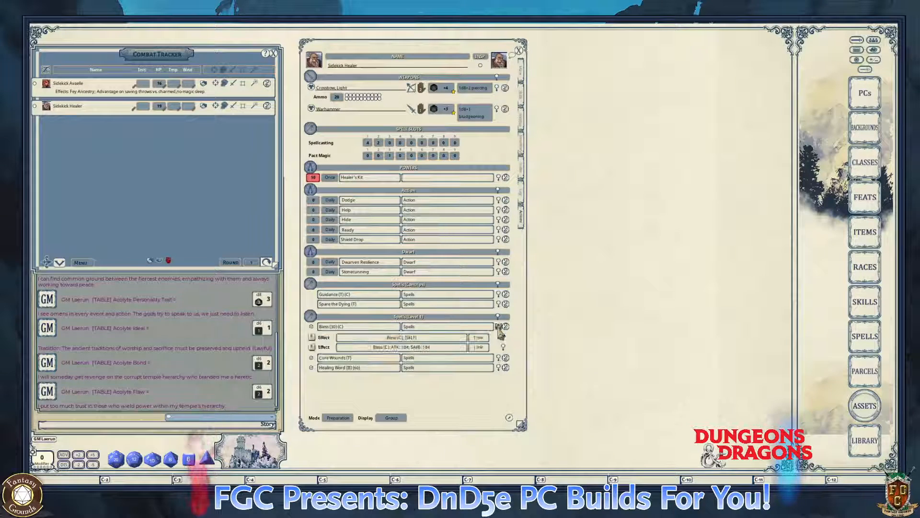
left_click(499, 328, "ctrl")
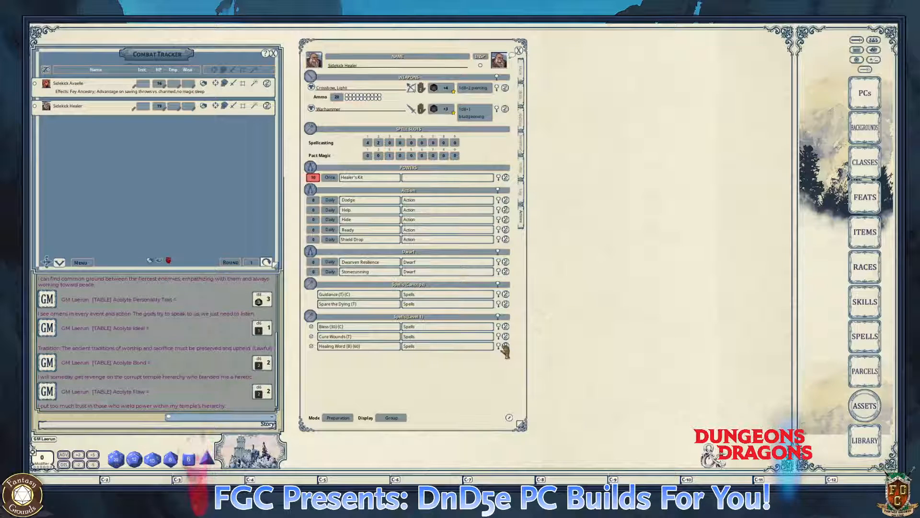
left_click(505, 346, "ctrl")
scroll(504, 257, "down", 3)
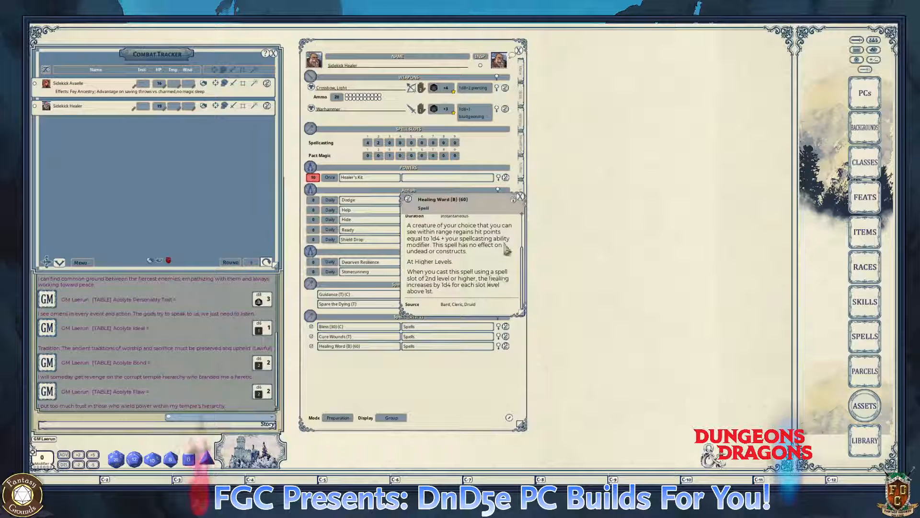
key("Escape")
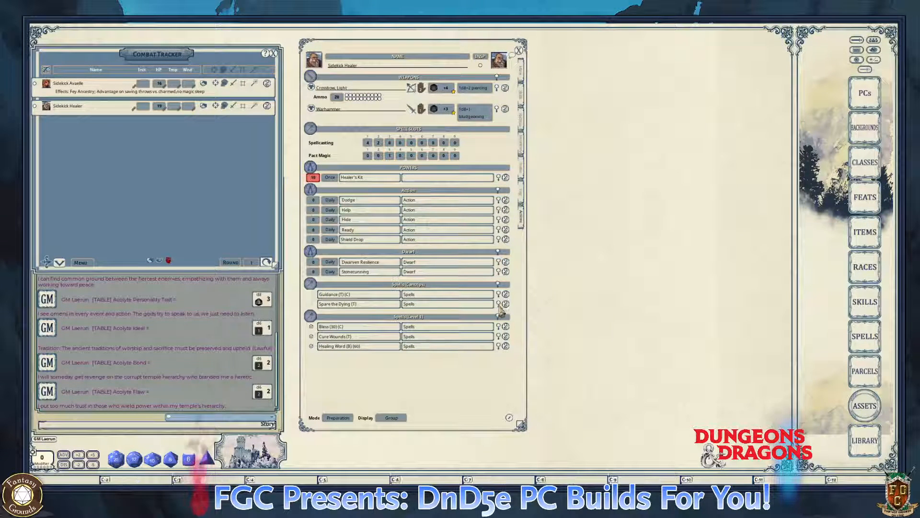
- Review the Spare the Dying description and effect and the Guidance effects, then collapse both cantrips
left_click(499, 304)
left_click(505, 305)
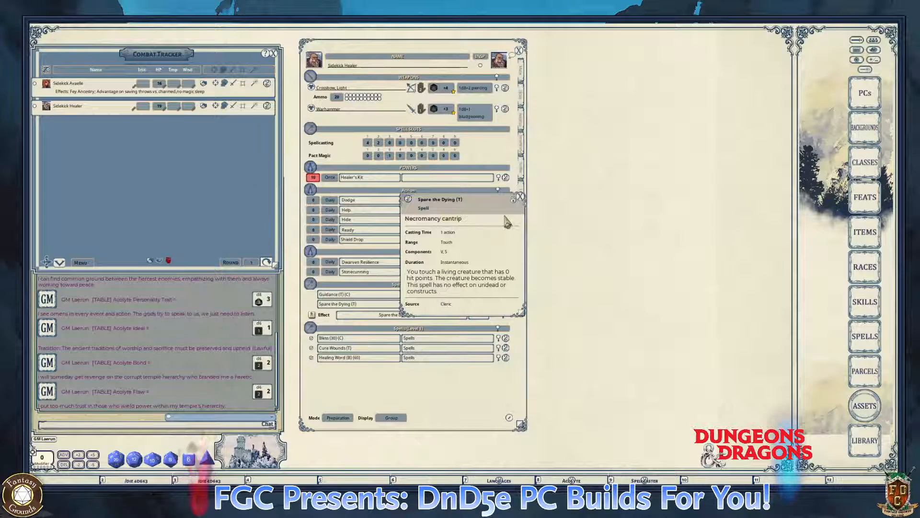
left_click(520, 197)
key("ctrl")
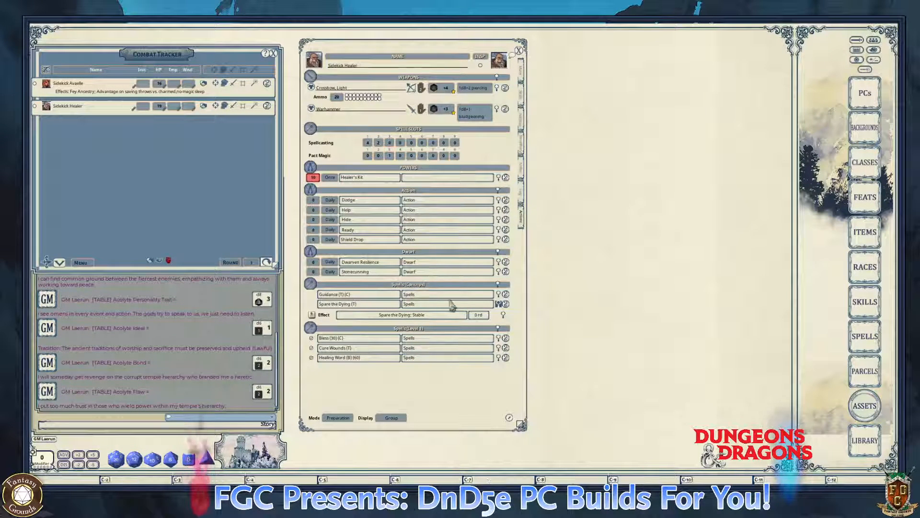
left_click(505, 294)
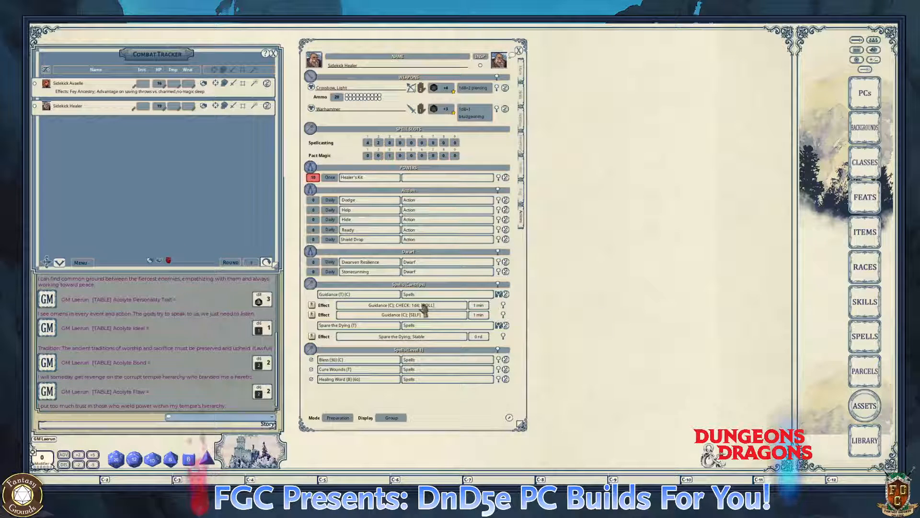
left_click(498, 296)
left_click(499, 304)
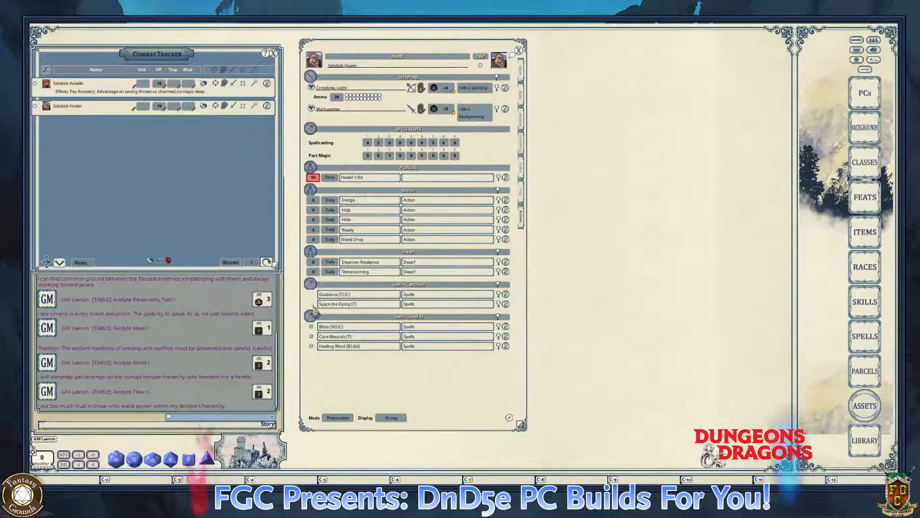
left_click(498, 305)
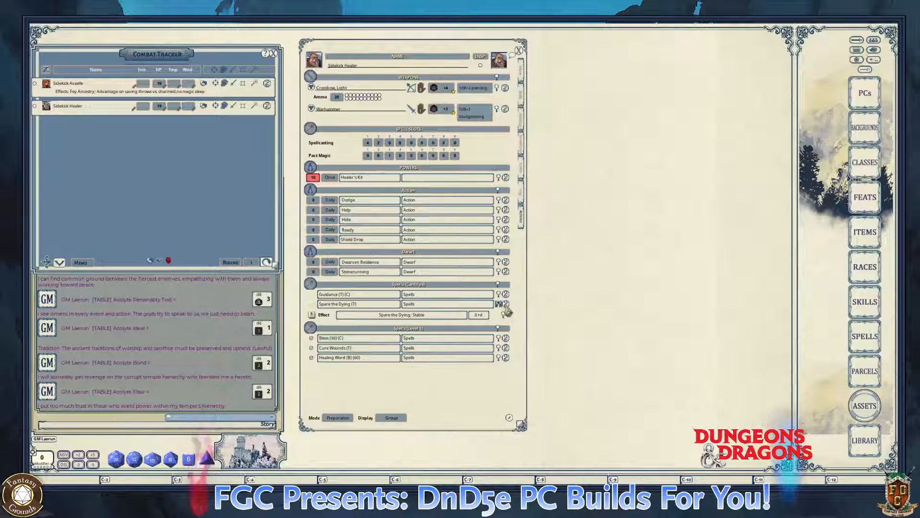
left_click(506, 304)
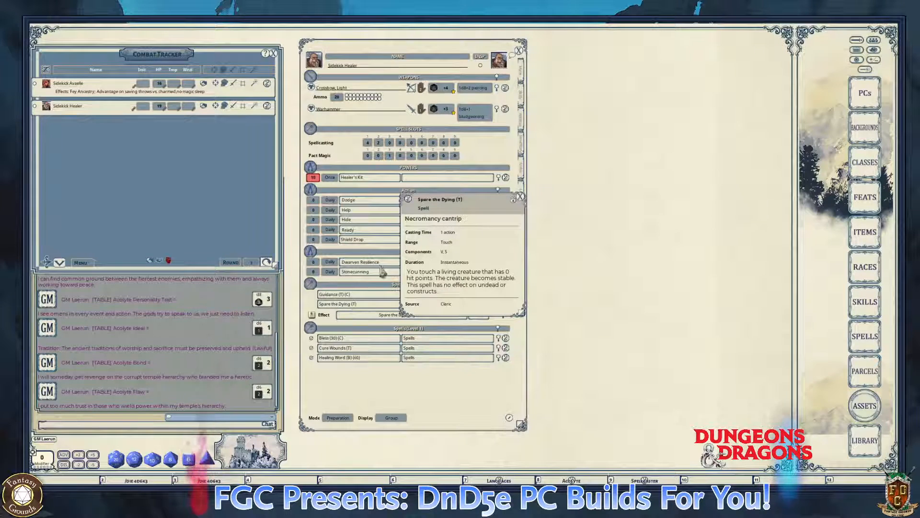
left_click(520, 198)
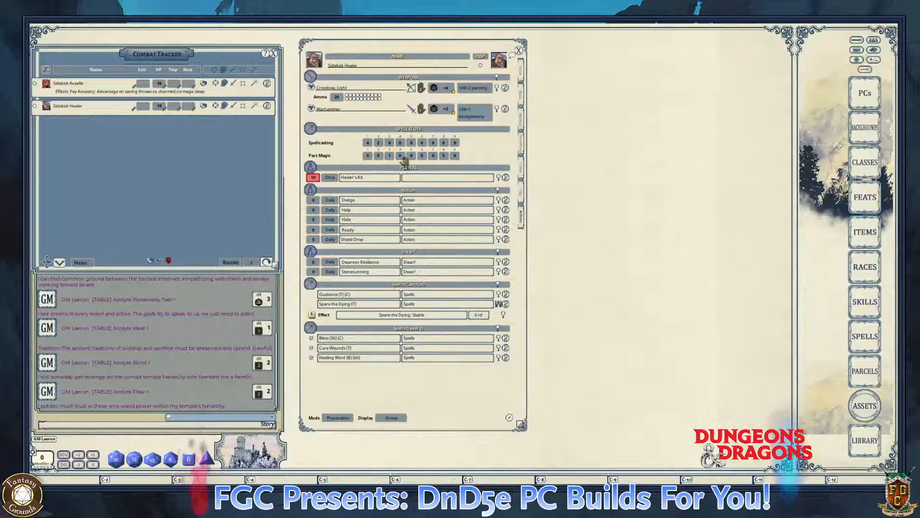
left_click(499, 304)
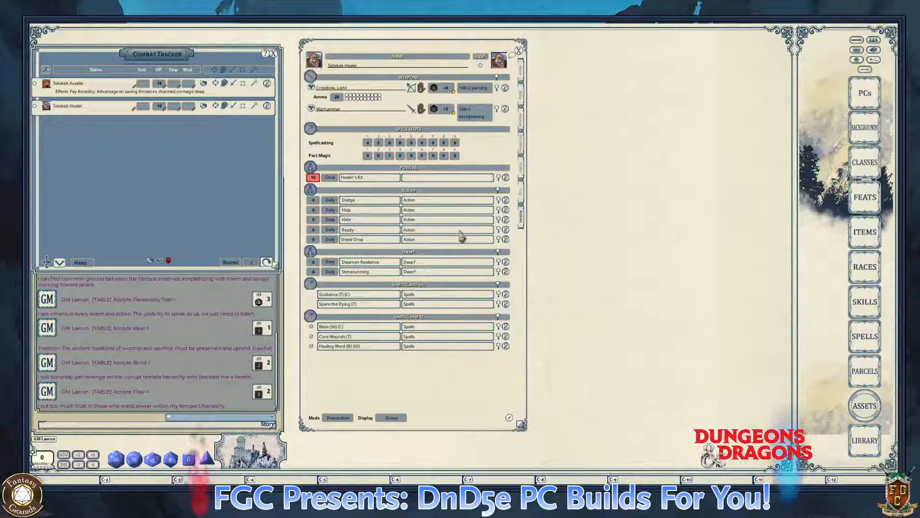
- Put the actions page into edit mode and add two blank entries to the Powers group
left_click(509, 420)
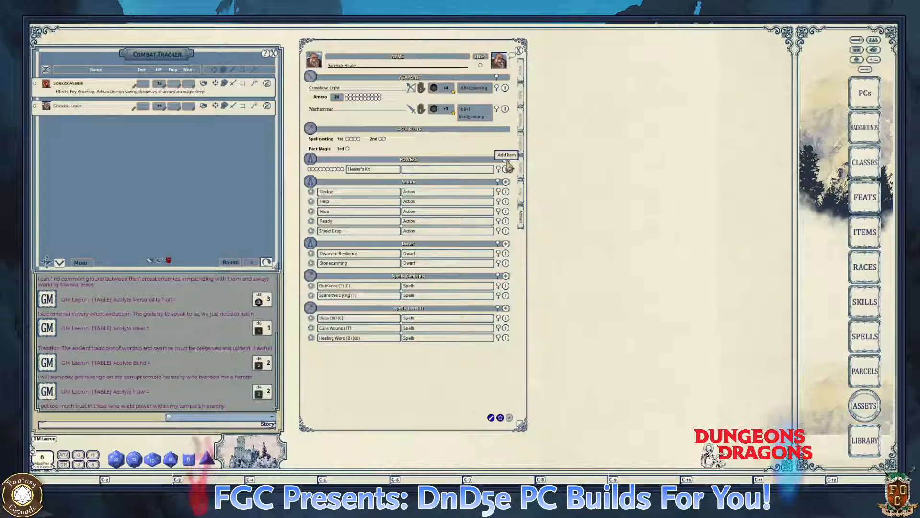
left_click(506, 168)
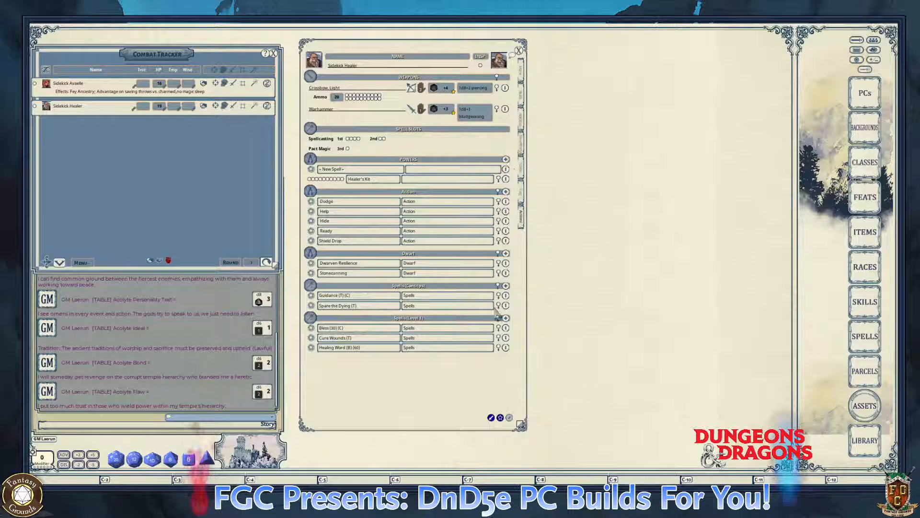
left_click(506, 161)
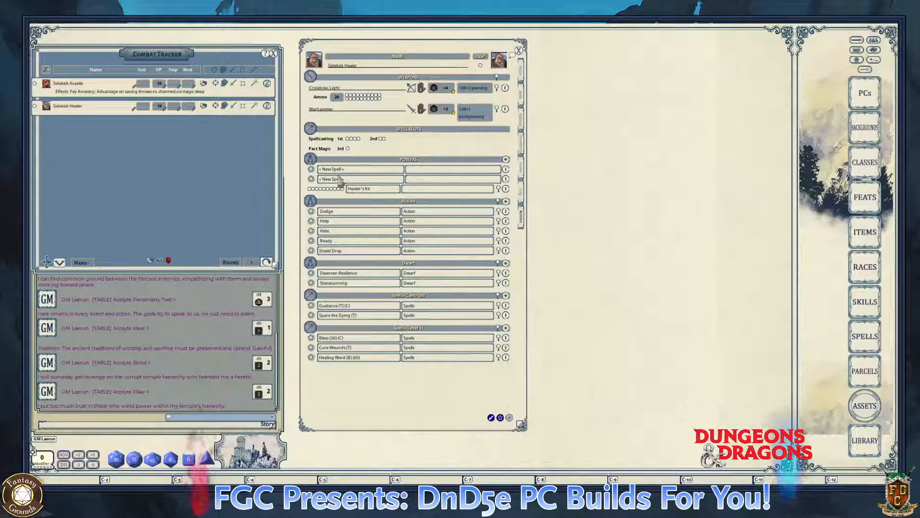
- Name the two new entries in the Powers group "Rations" and "Waterskin"
left_click(354, 170)
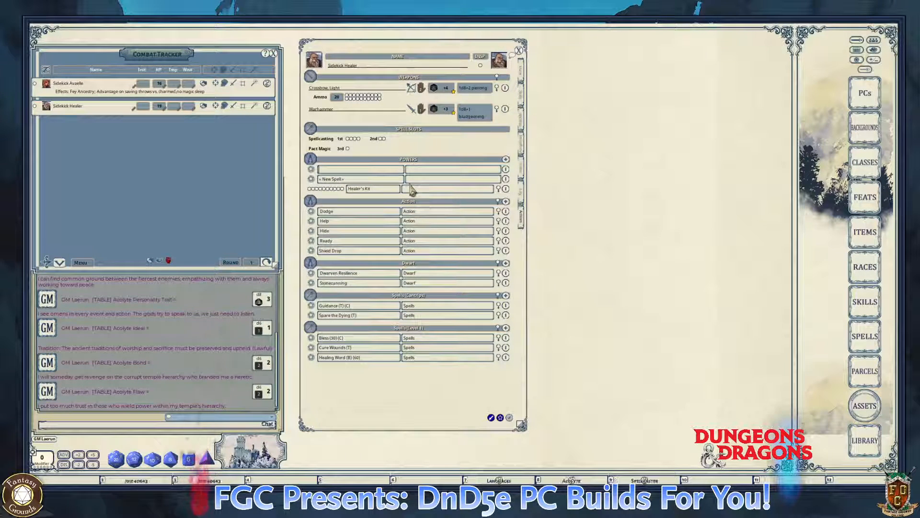
key("shift")
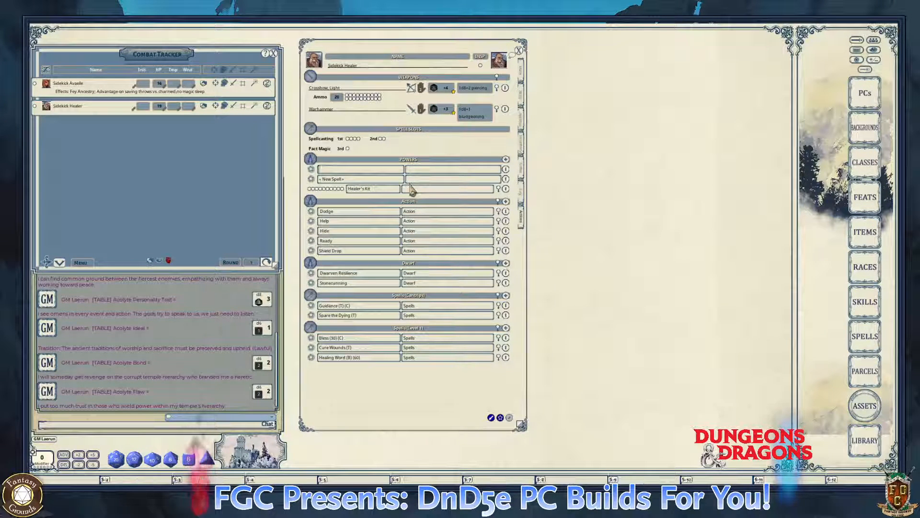
type("Rations")
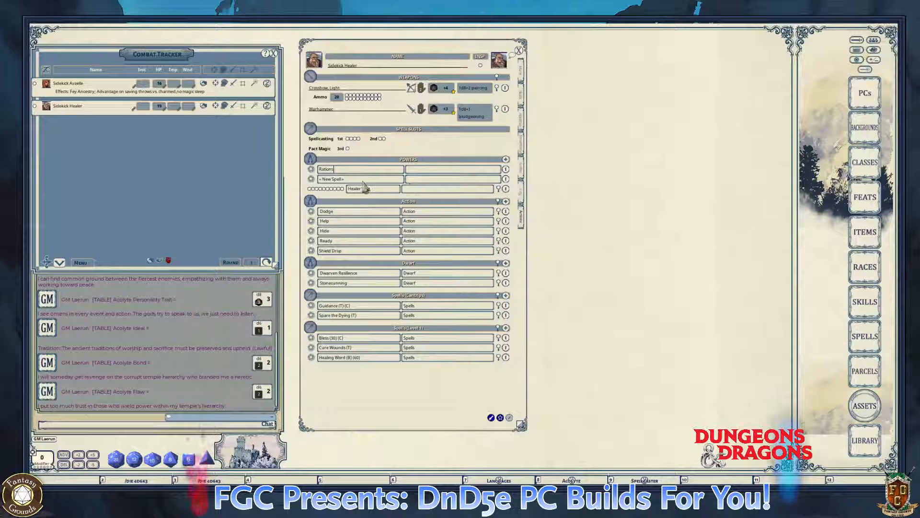
key("Return")
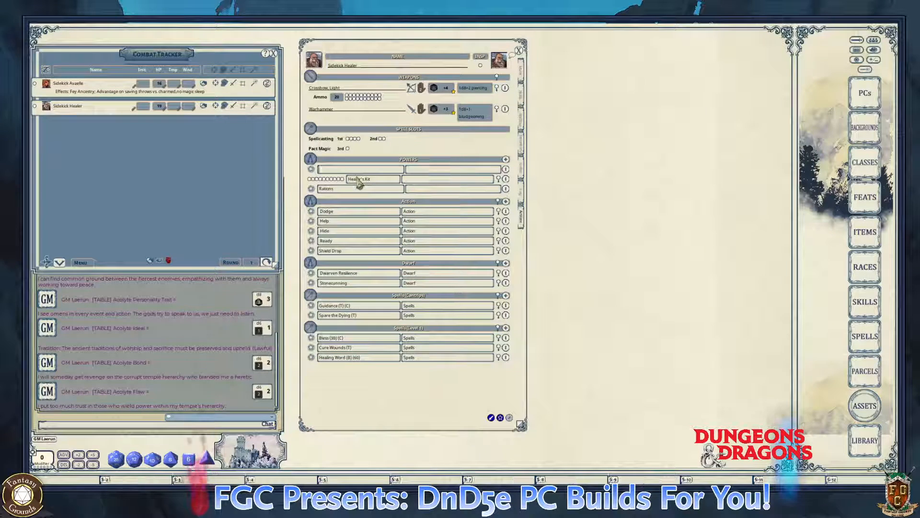
type("Waterskin")
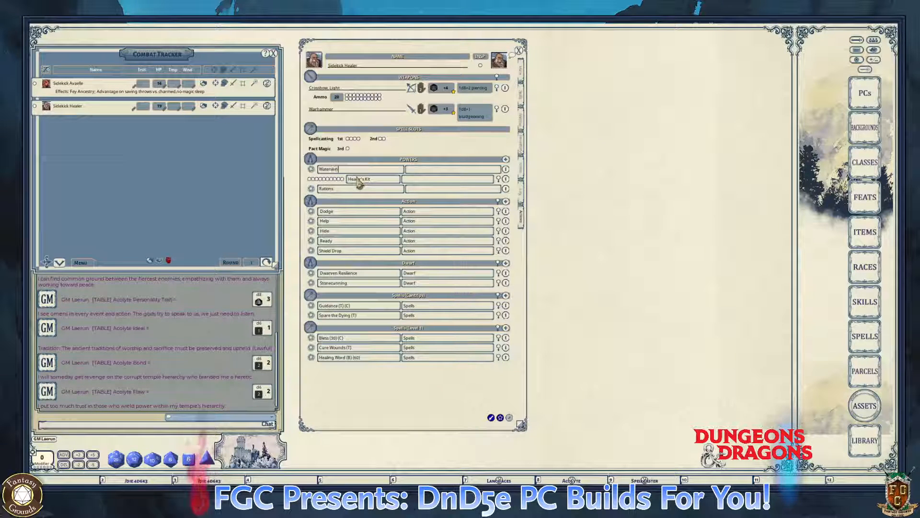
- Leave edit mode, switch the actions page to Preparation mode and give Waterskin 1 use with the Once period
key("ctrl")
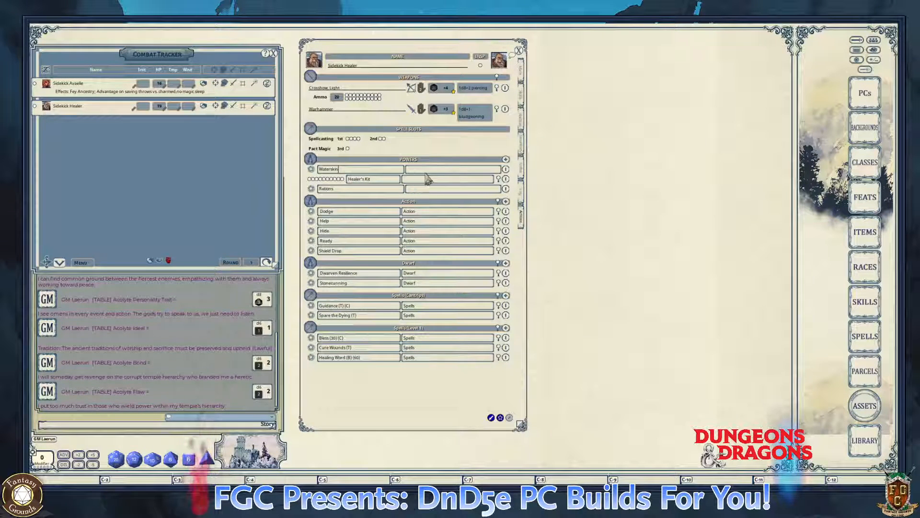
left_click(509, 418)
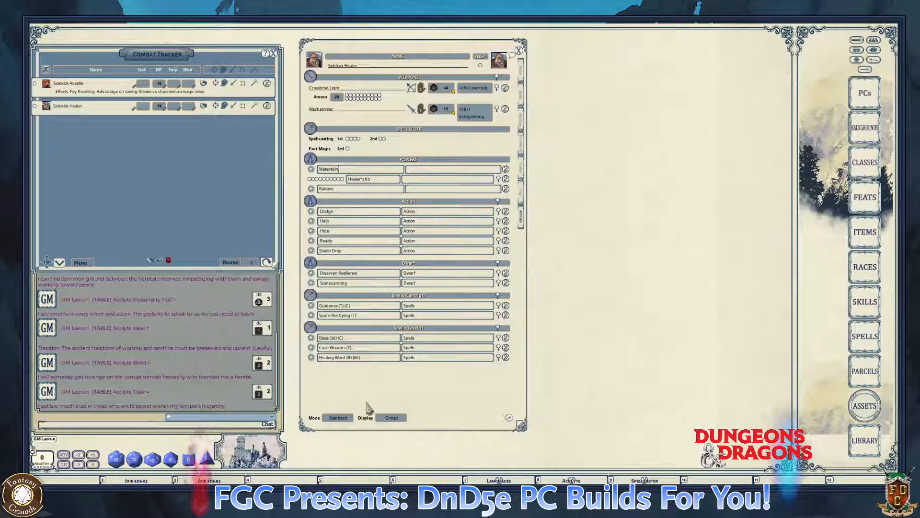
left_click(338, 417, "ctrl")
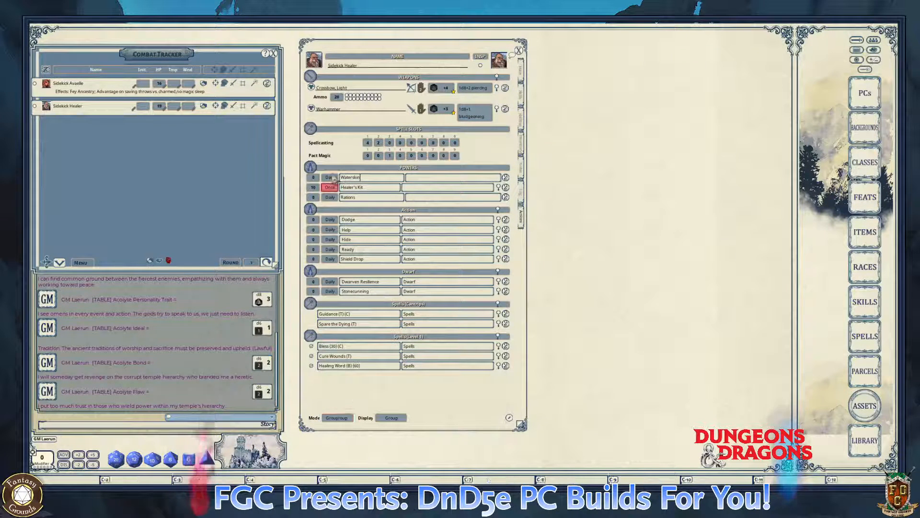
left_click(313, 178)
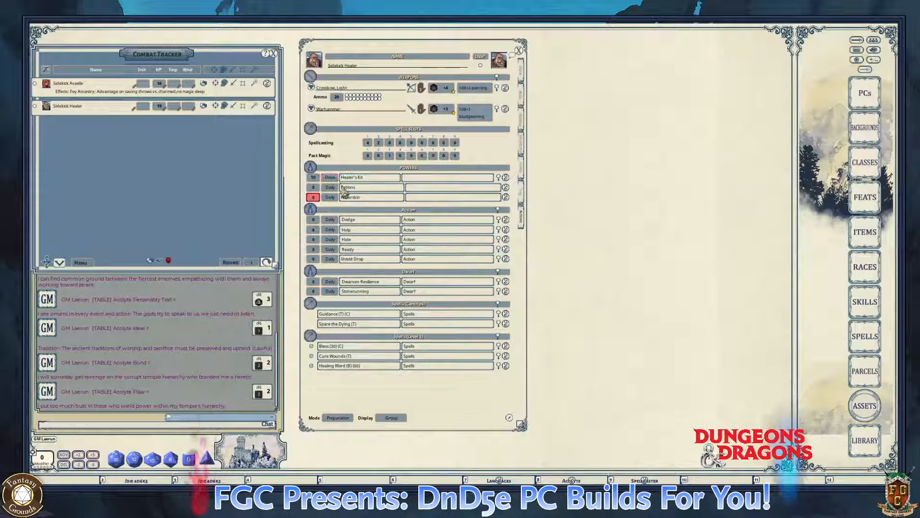
type("1")
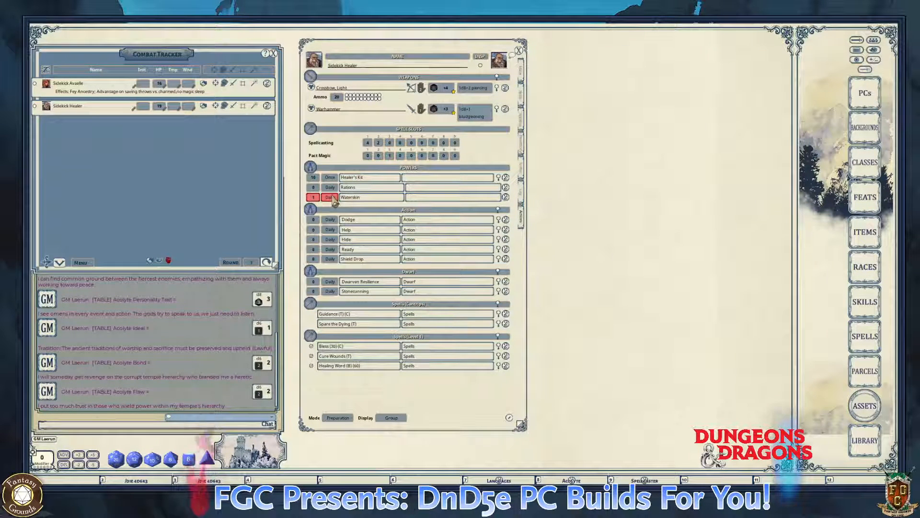
left_click_drag(334, 202, 334, 190)
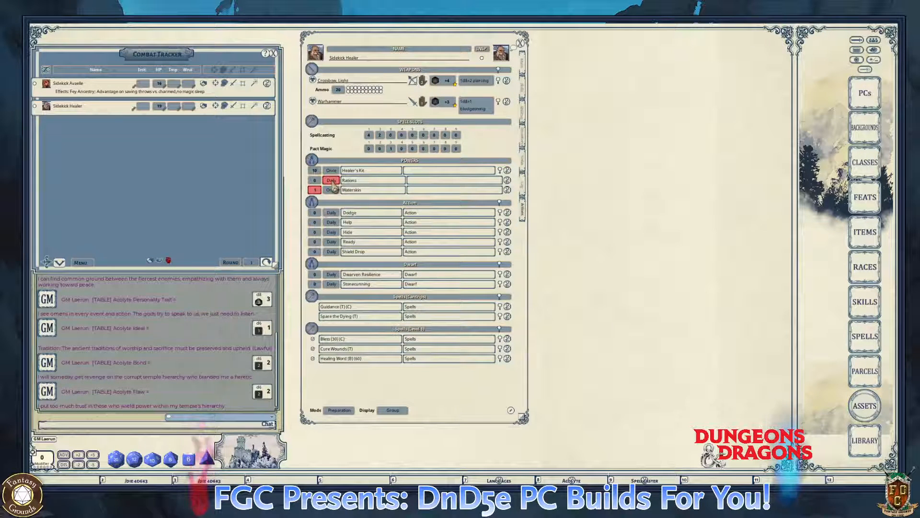
- Set Rations to 2 uses with the Once period
left_click(331, 180)
left_click(315, 180)
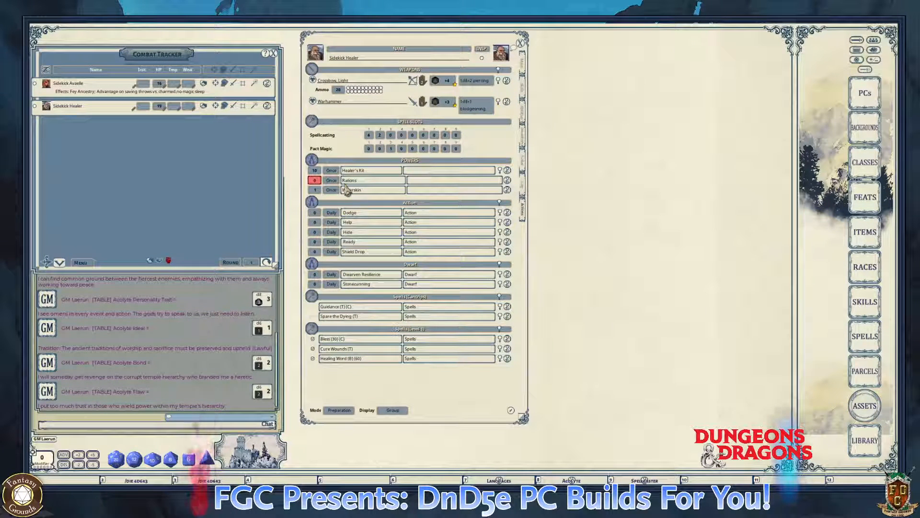
type("2")
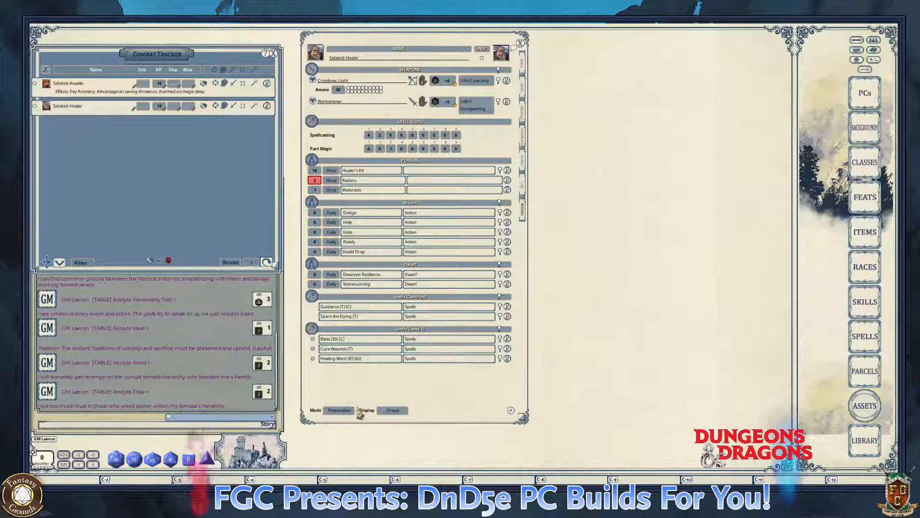
- Put the actions page in Standard mode and cycle the display through Actions and Summary back to Group
left_click(339, 410)
left_click(408, 414)
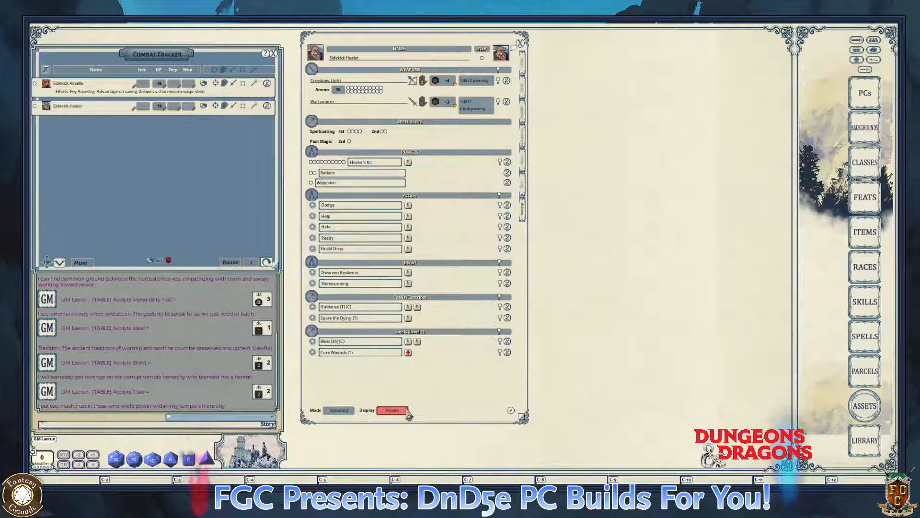
left_click(408, 414)
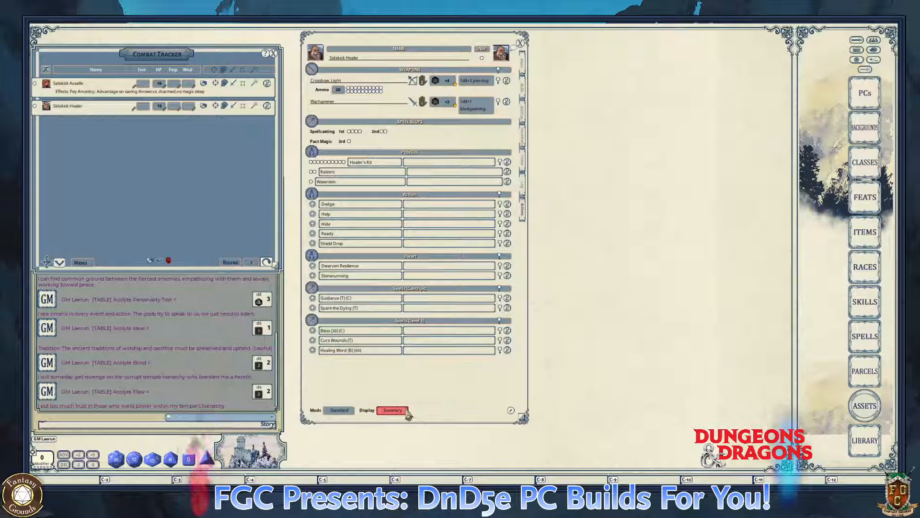
left_click(405, 411)
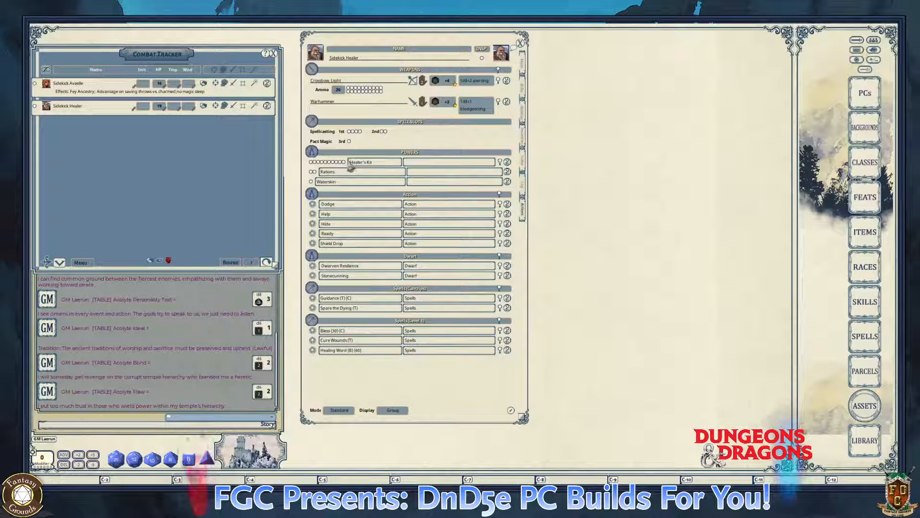
- Check the inventory for further consumables and add a "Candles" entry to the Powers group
left_click(525, 143)
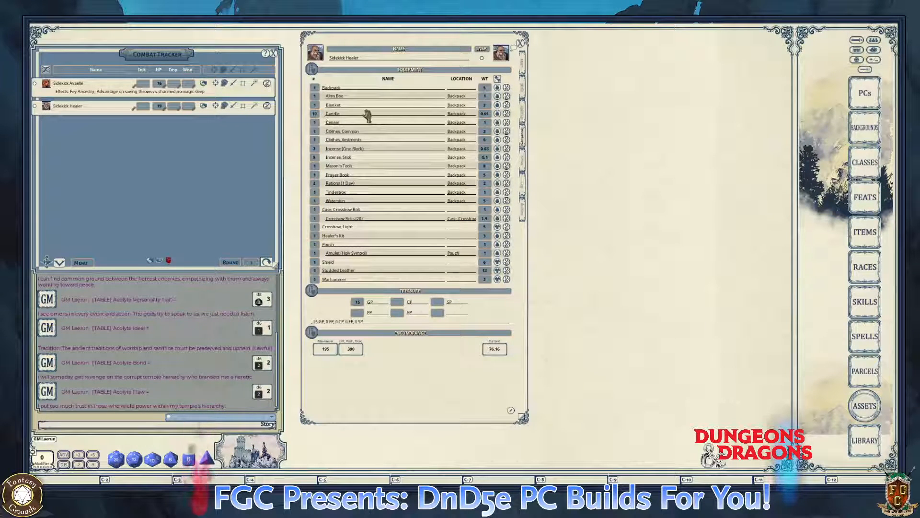
left_click(524, 218)
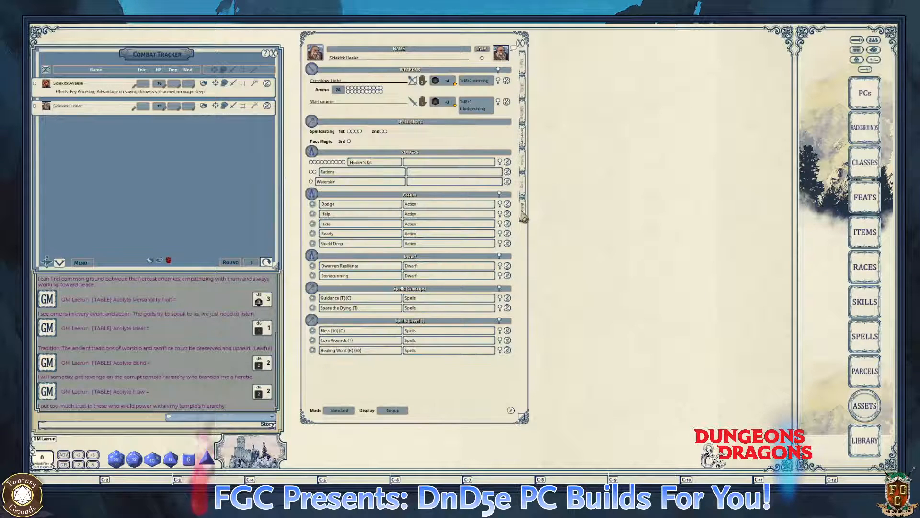
right_click(359, 184)
left_click(453, 151)
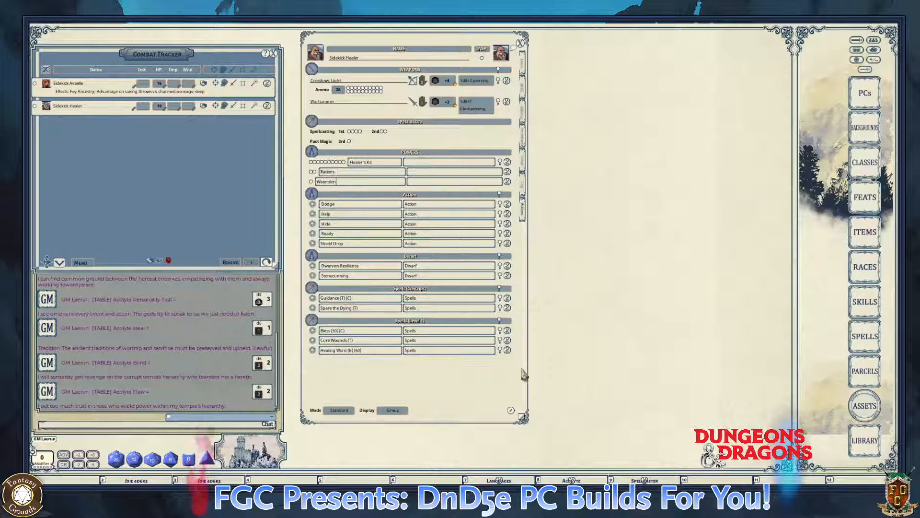
left_click(511, 410)
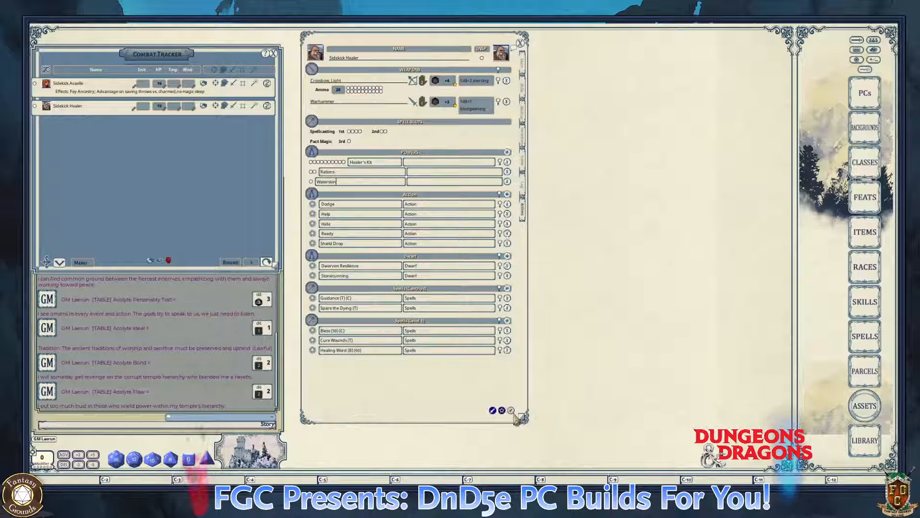
left_click(507, 152)
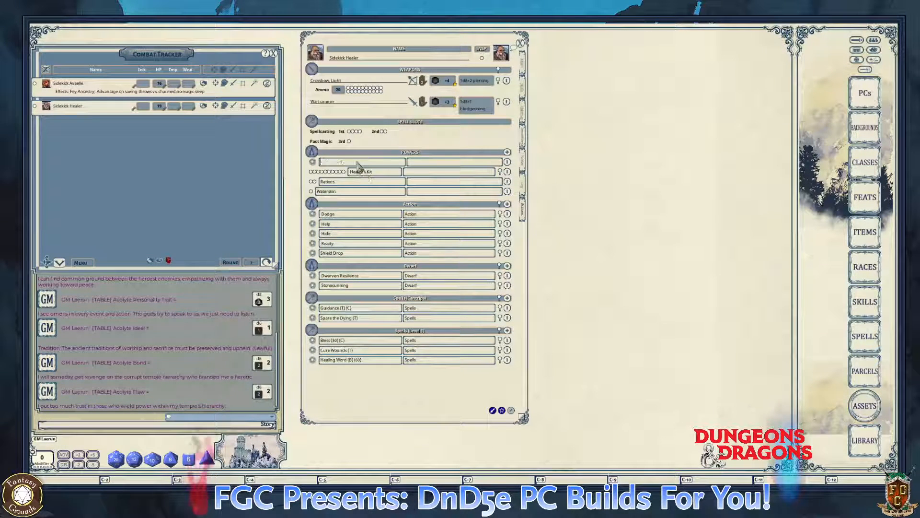
type("Ca")
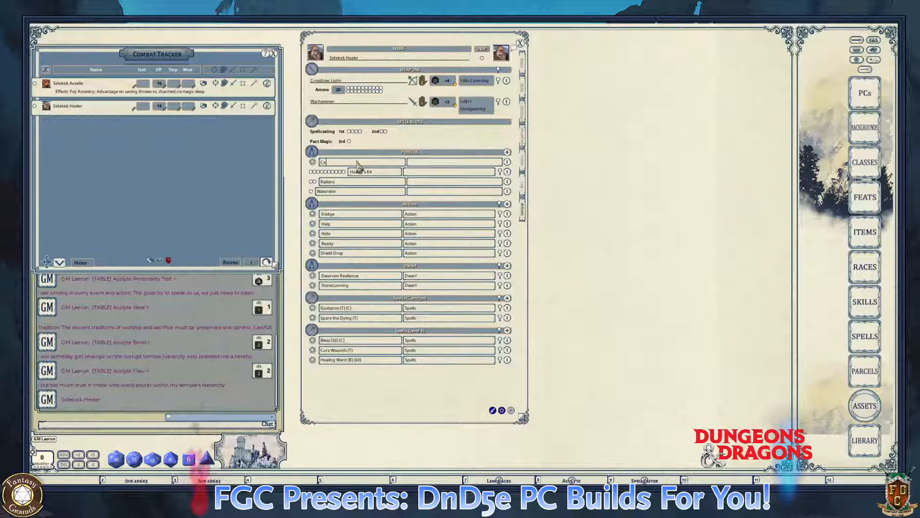
type("ntri")
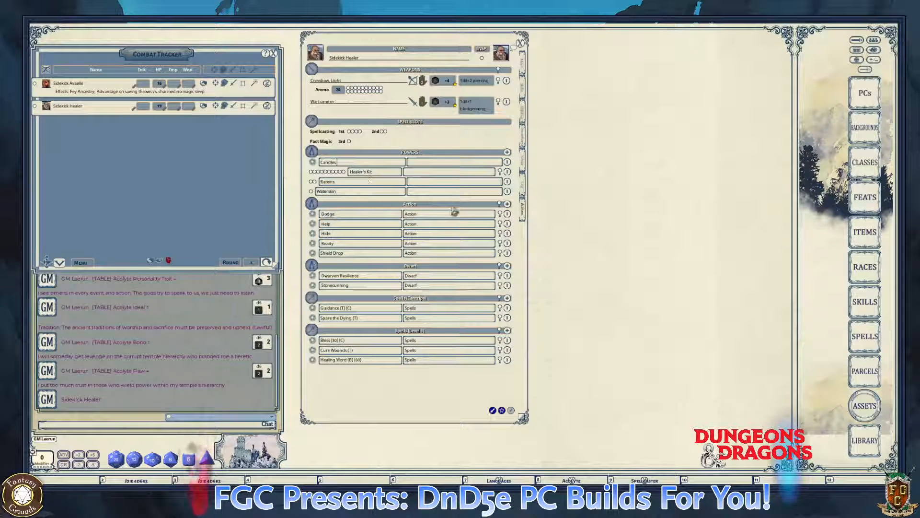
- Leave edit mode and, in Preparation mode, give Candles 10 uses with the Once period
left_click(510, 410)
left_click(339, 410)
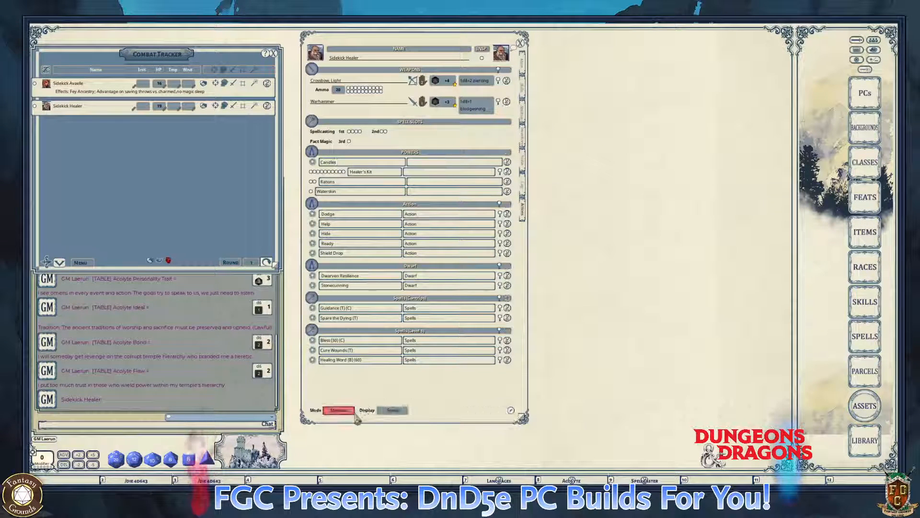
scroll(315, 170, "up", 2)
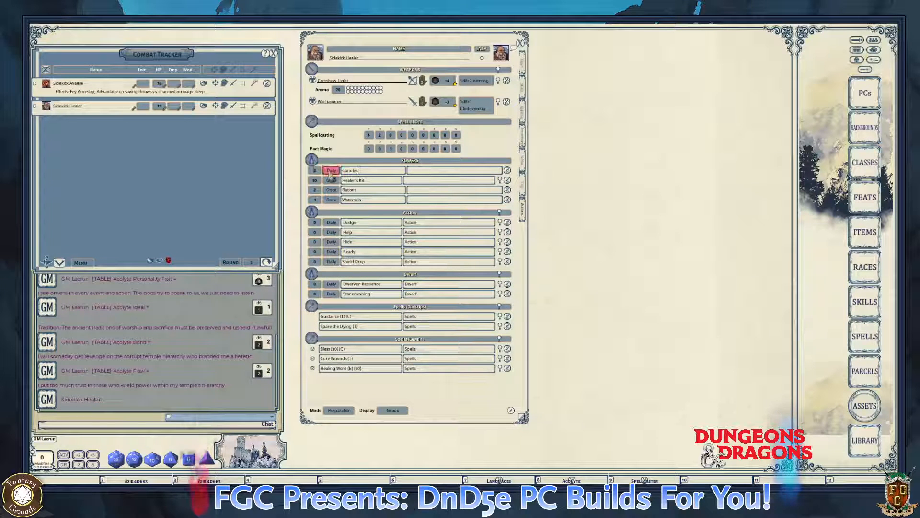
left_click(331, 170)
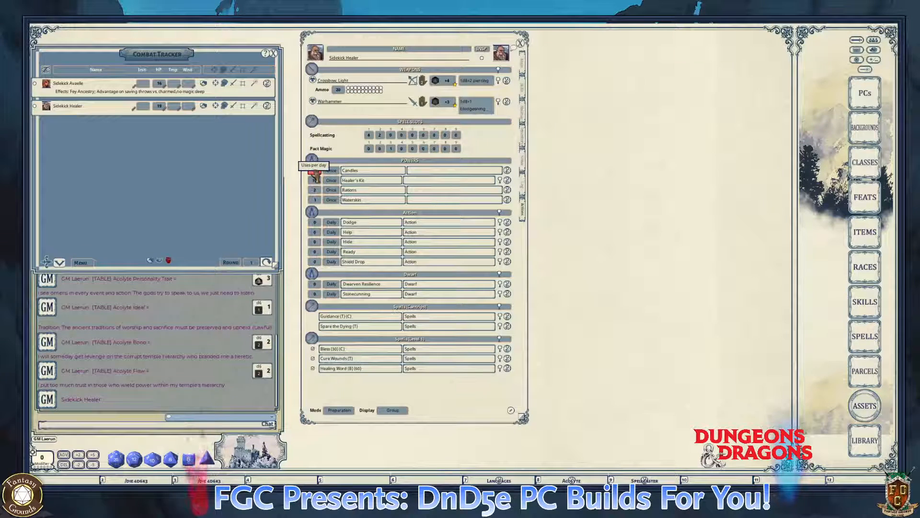
left_click(371, 191)
key("ctrl")
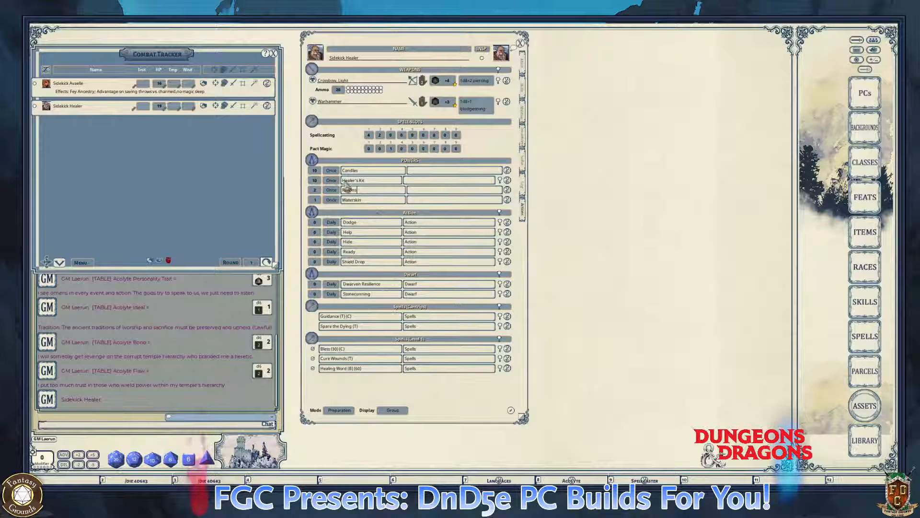
key("ctrl")
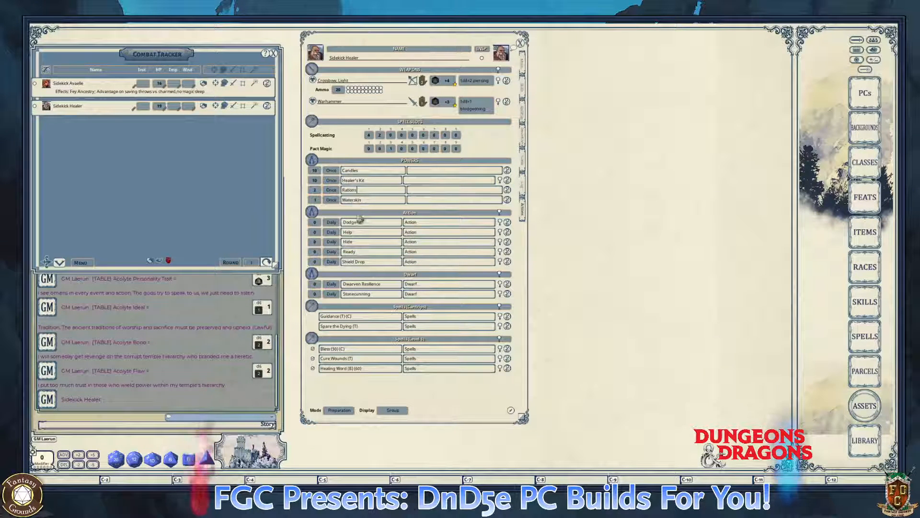
- Switch the actions page to Combat mode
left_click(345, 412)
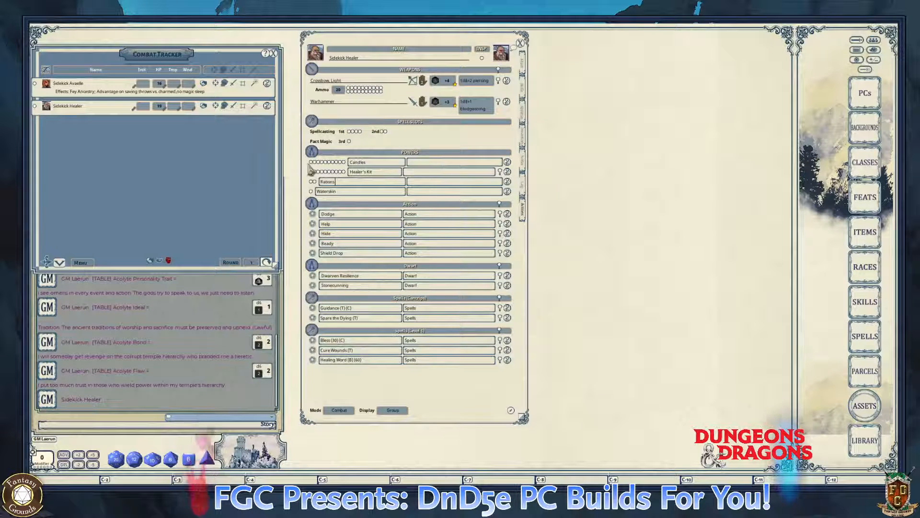
key("ctrl")
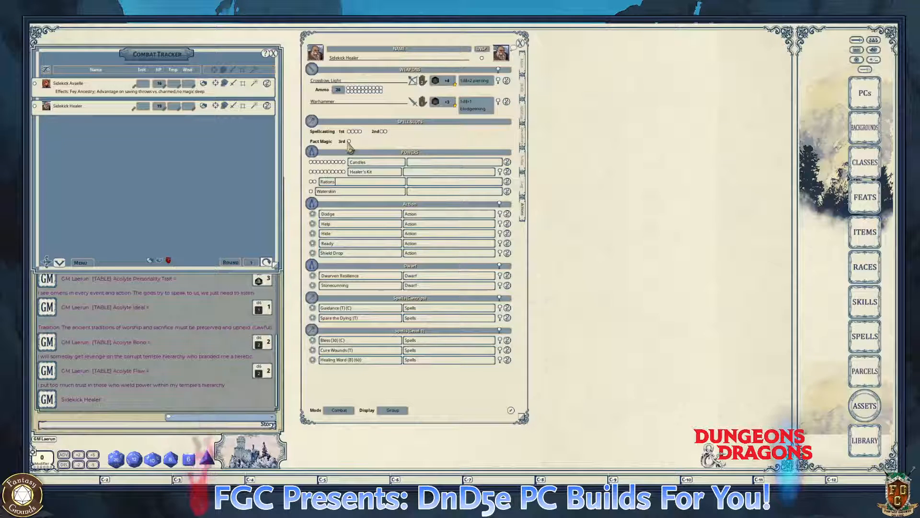
key("ctrl")
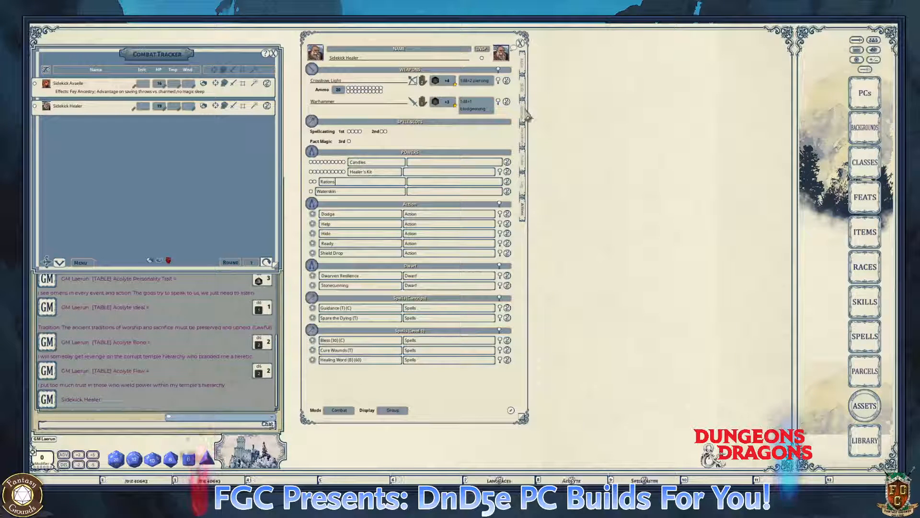
- Replace the "Two of your choice" placeholder in the character's languages with "Celestial"
left_click(522, 110)
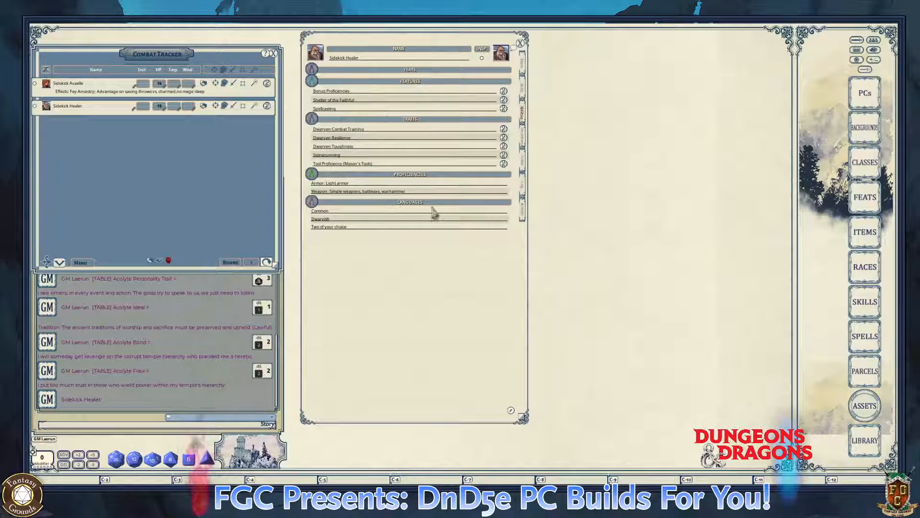
left_click(363, 229)
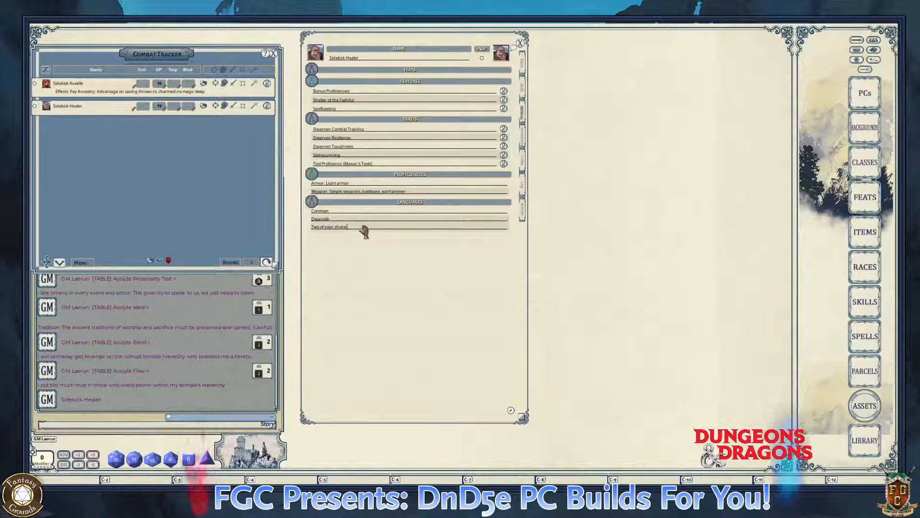
key("BackSpace")
key("BackSpace")
key("BackSpace")
key("BackSpace")
key("BackSpace")
key("BackSpace")
key("BackSpace")
key("BackSpace")
key("BackSpace")
key("BackSpace")
key("BackSpace")
key("BackSpace")
key("BackSpace")
key("BackSpace")
key("BackSpace")
key("BackSpace")
key("BackSpace")
key("BackSpace")
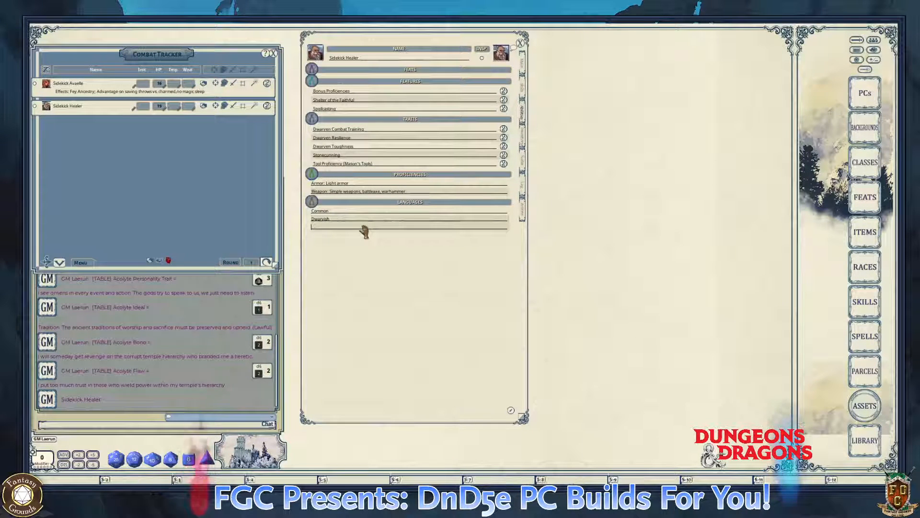
type("Celestial")
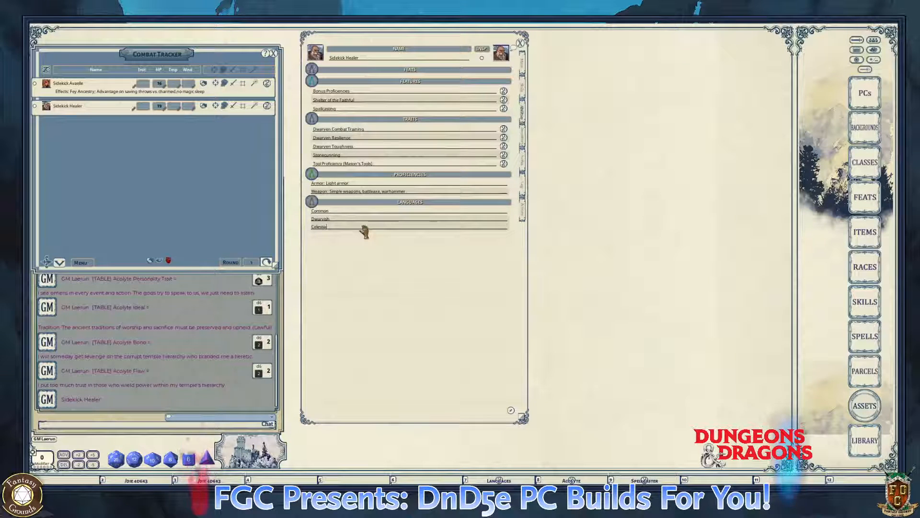
- Add "Giant" as another entry in the languages list and return to the actions page
key("Return")
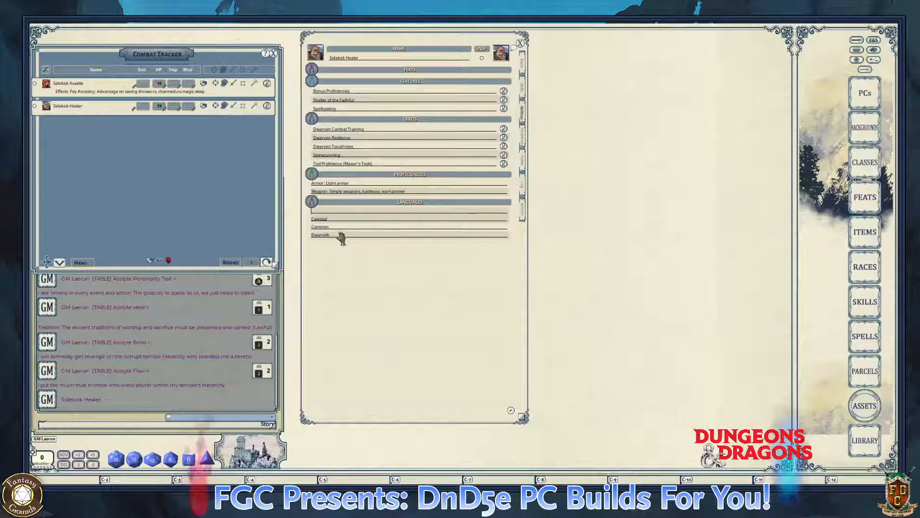
left_click(330, 212)
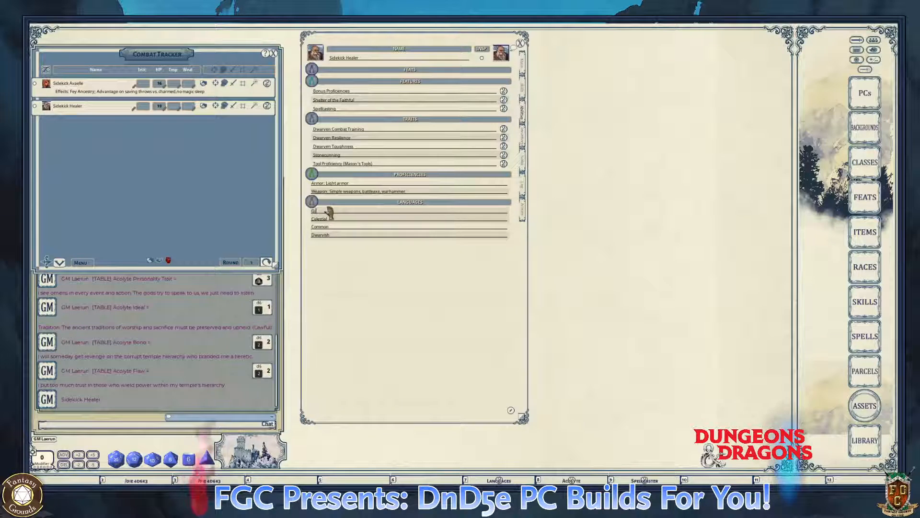
type("Dwar")
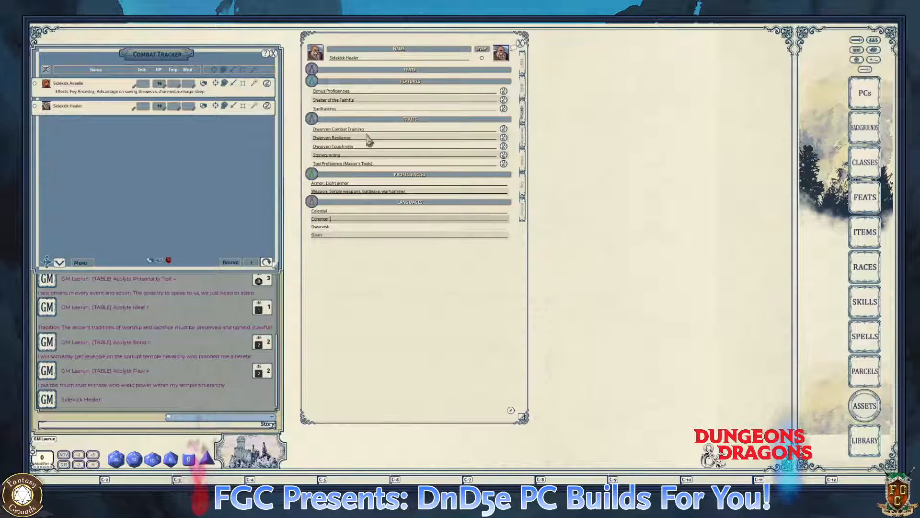
left_click(524, 211)
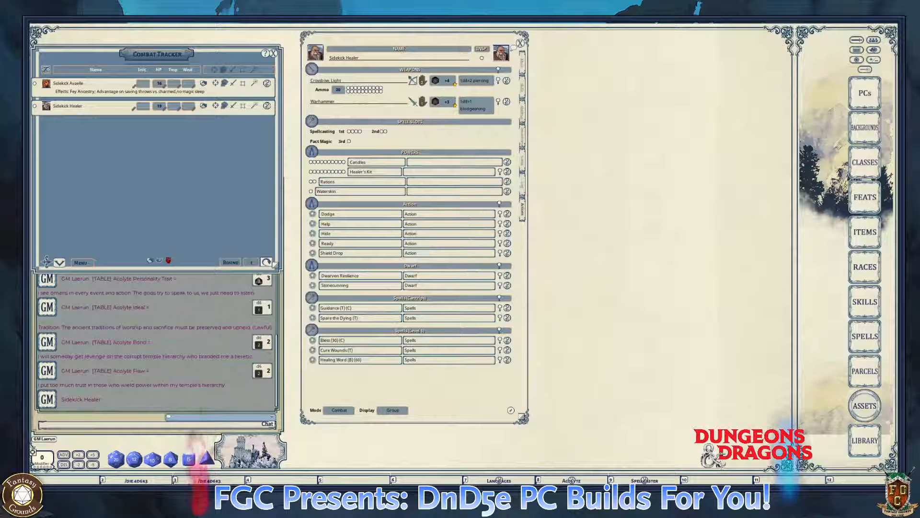
key("ctrl")
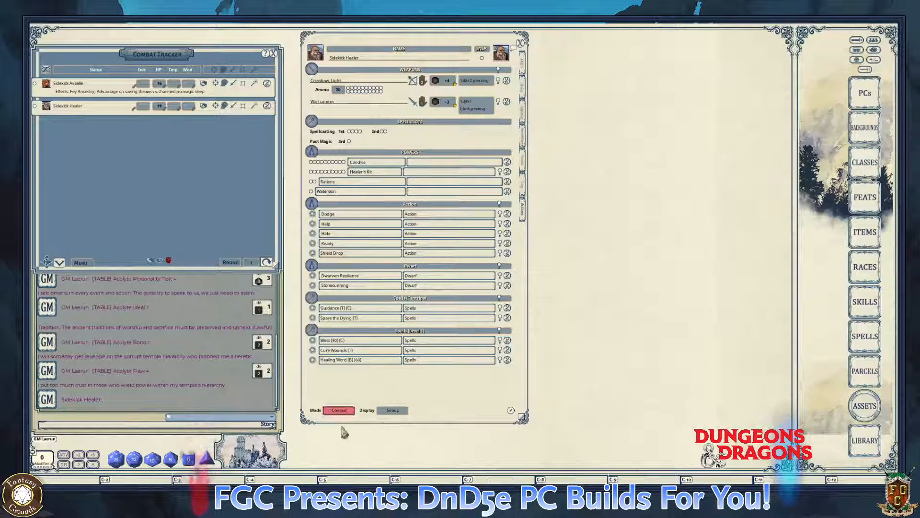
- Close the Sidekick Healer's character sheet and open the other sidekick's sheet from the Combat Tracker
key("ctrl")
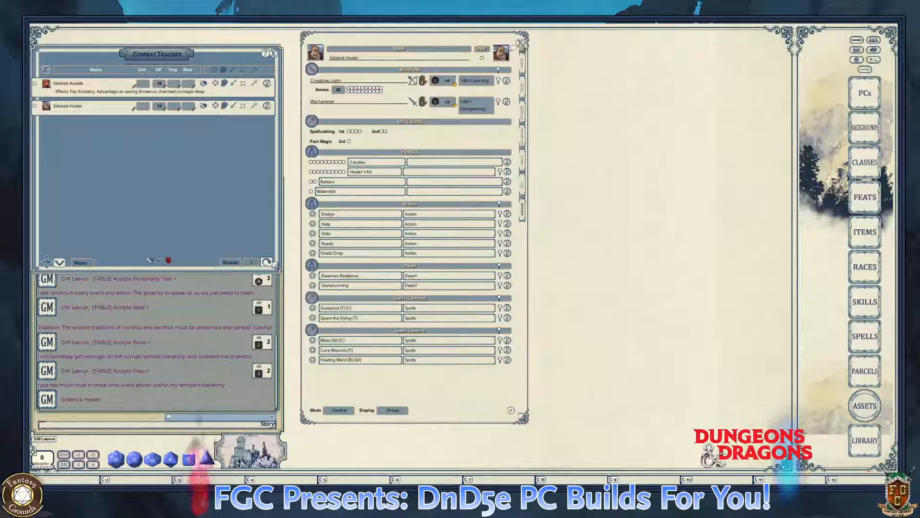
left_click(520, 44)
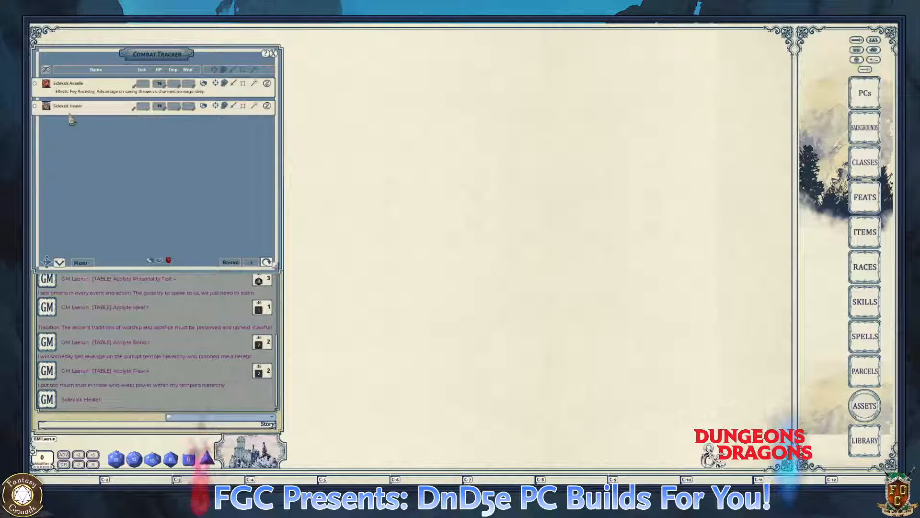
key("ctrl")
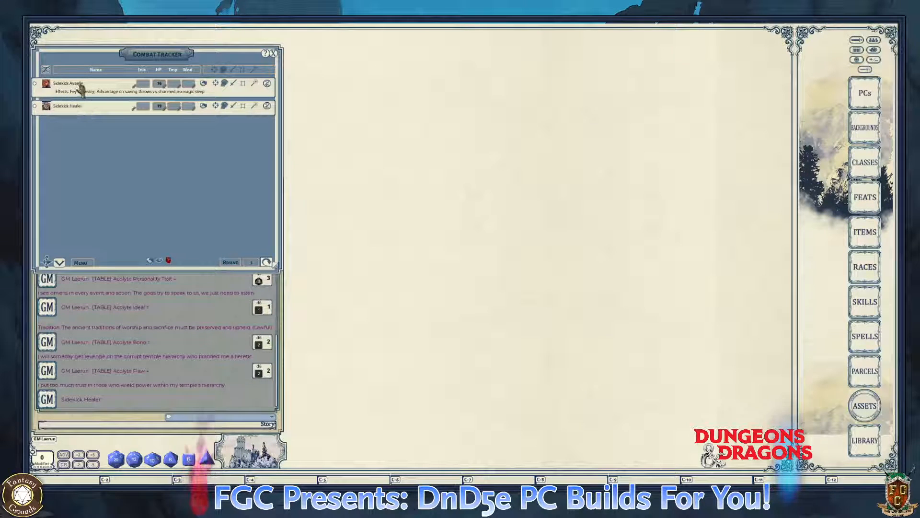
key("ctrl")
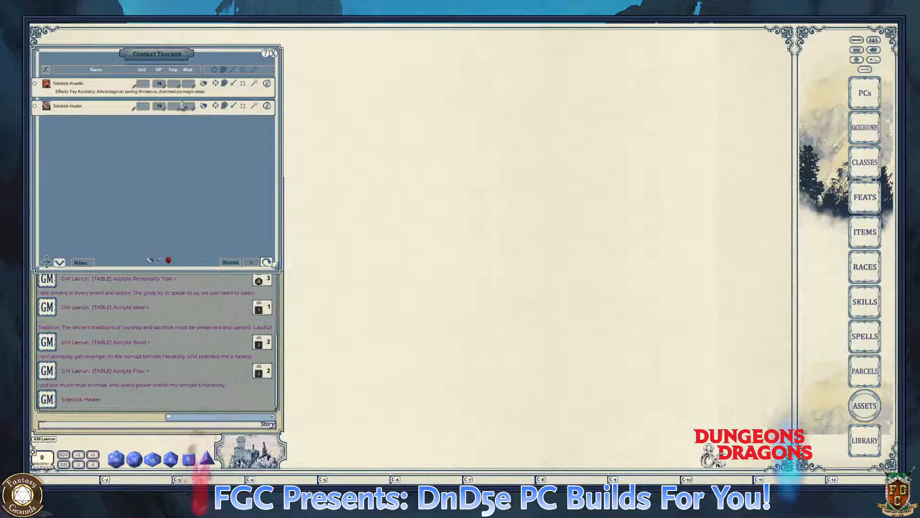
left_click(267, 85)
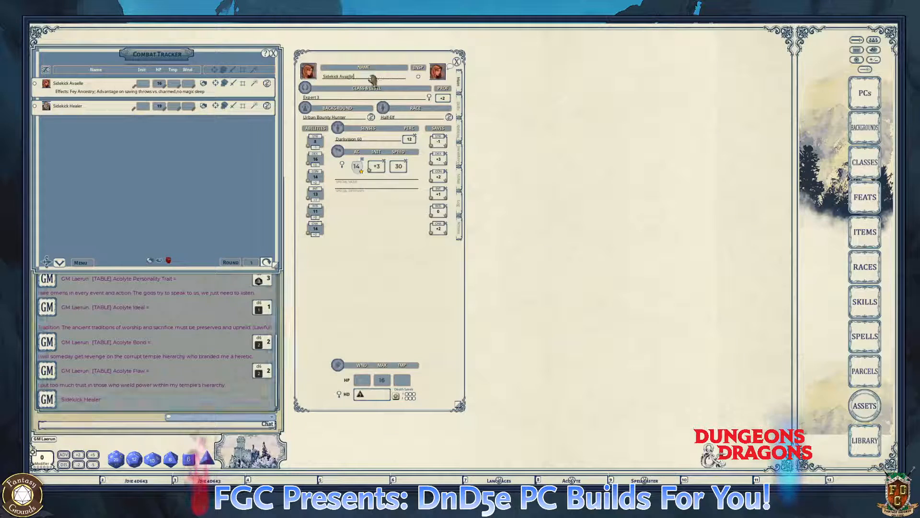
- Rename the half-elf sidekick as "Sidekick Expert"
left_click(371, 77)
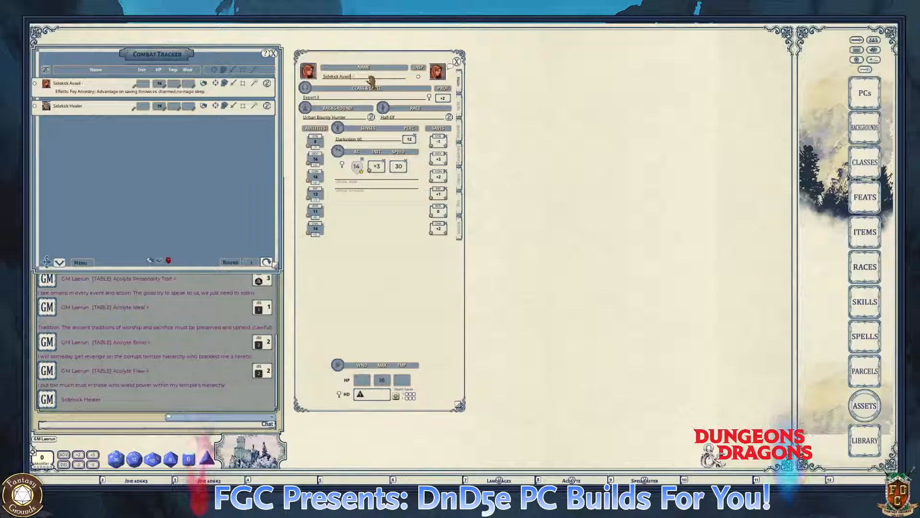
key("BackSpace")
key("BackSpace")
key("BackSpace")
key("BackSpace")
key("BackSpace")
key("BackSpace")
key("BackSpace")
type("E")
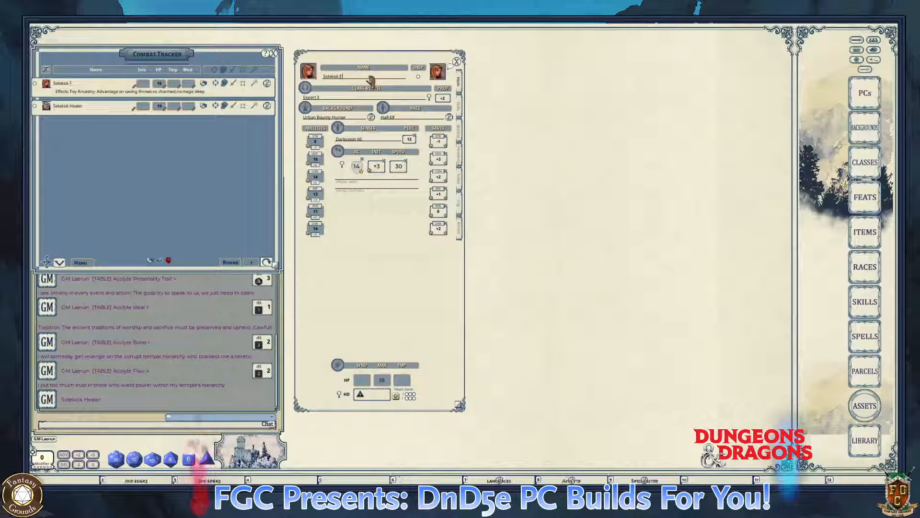
type("xper")
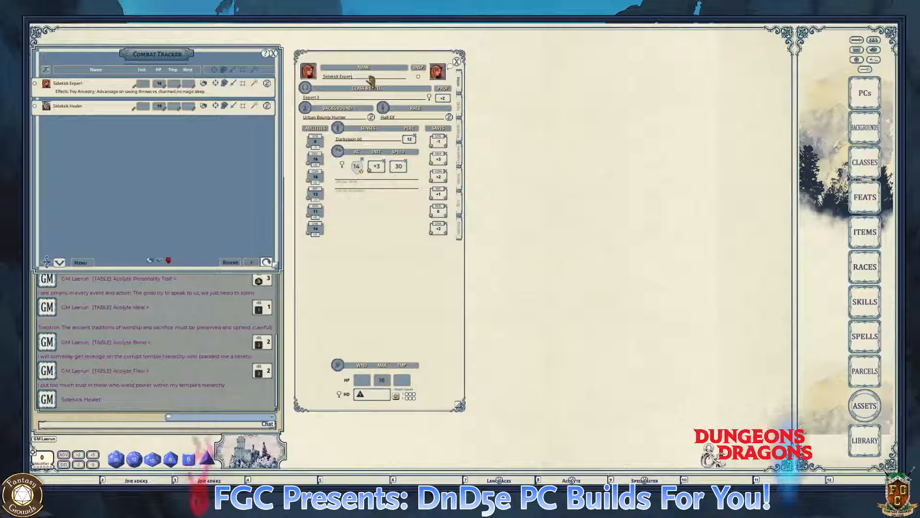
type("t")
- Examine the Sidekick Expert's class and level details, actions, skills, inventory and main ability scores
double_click(350, 98)
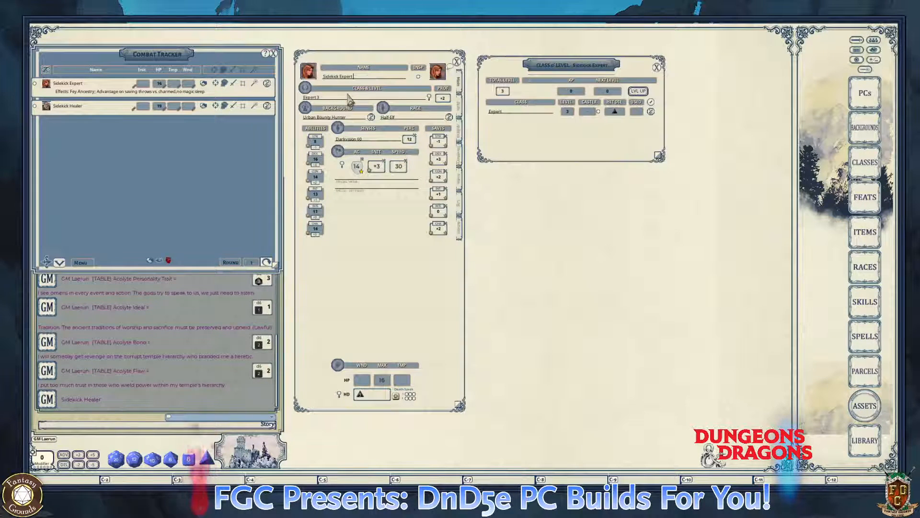
left_click(656, 67)
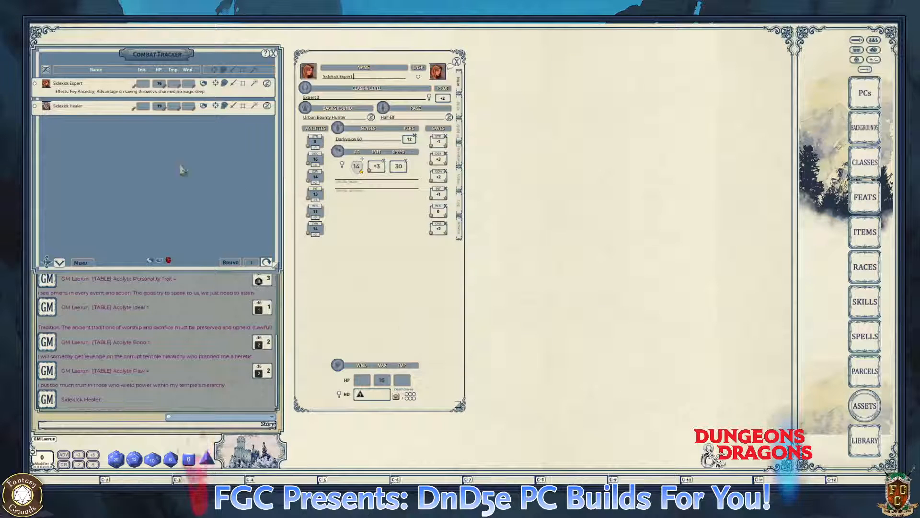
left_click(459, 229)
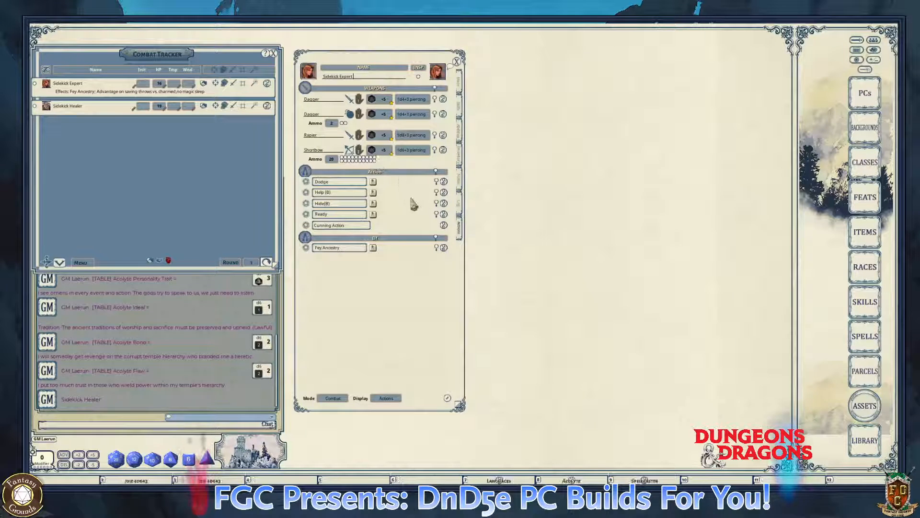
left_click(459, 106)
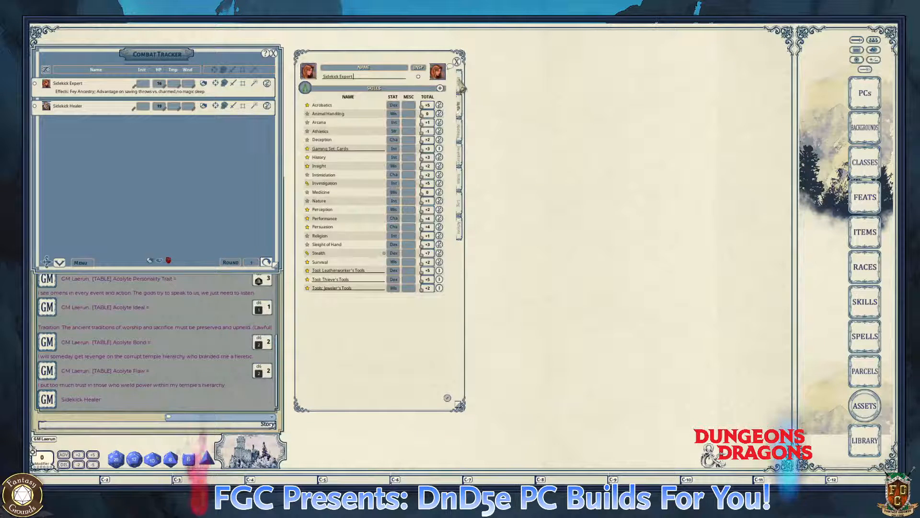
left_click(461, 85)
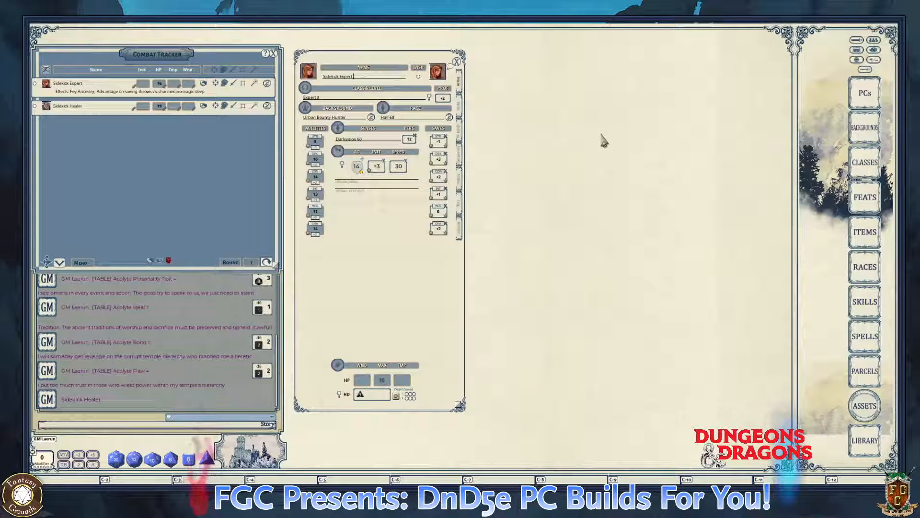
left_click(460, 158)
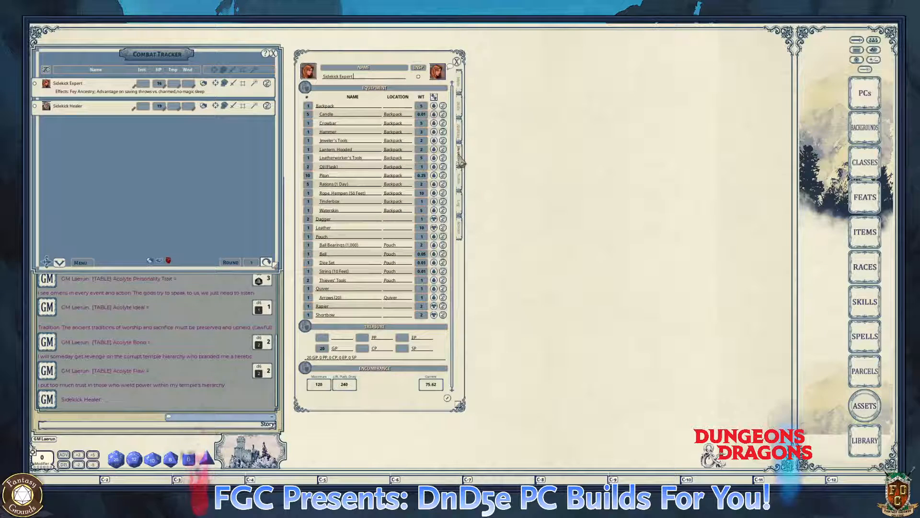
left_click(461, 210)
left_click(461, 108)
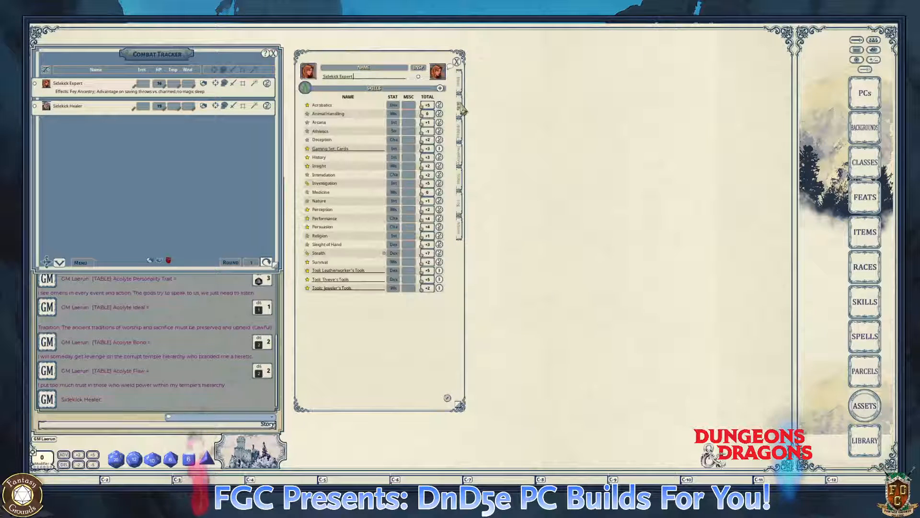
left_click(459, 87)
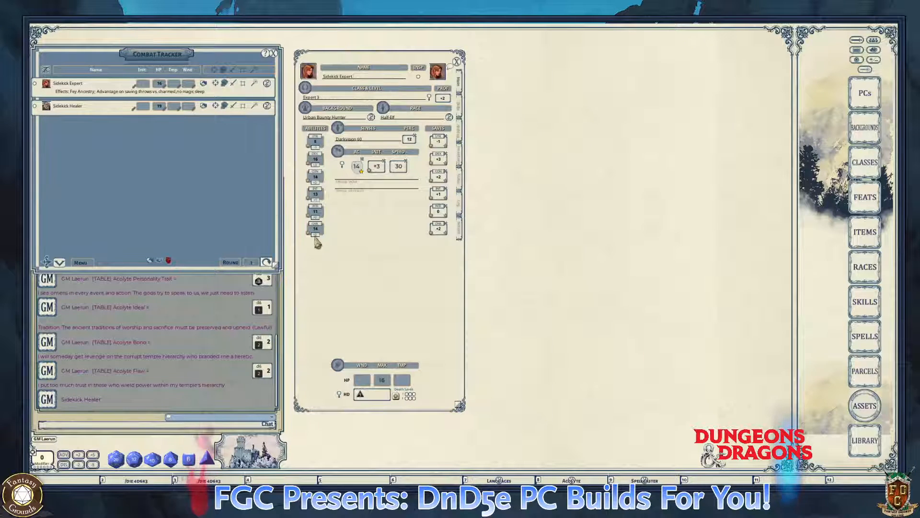
key("ctrl")
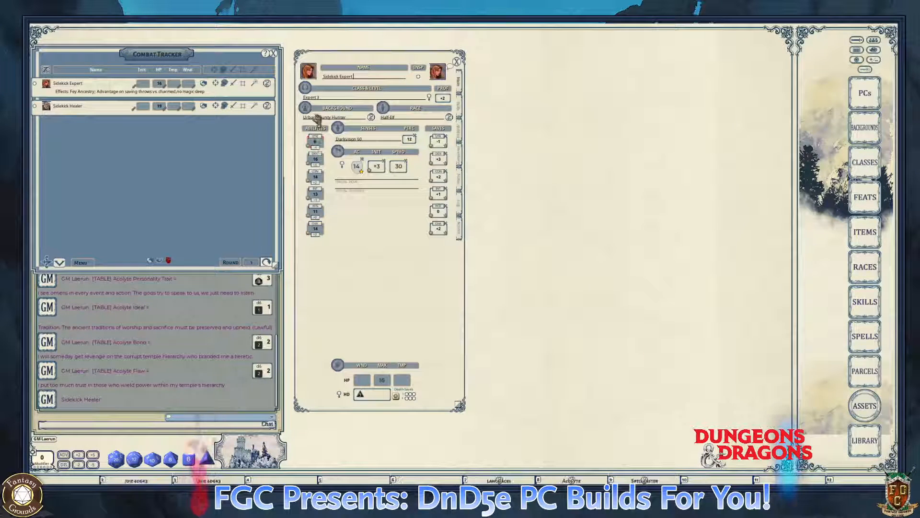